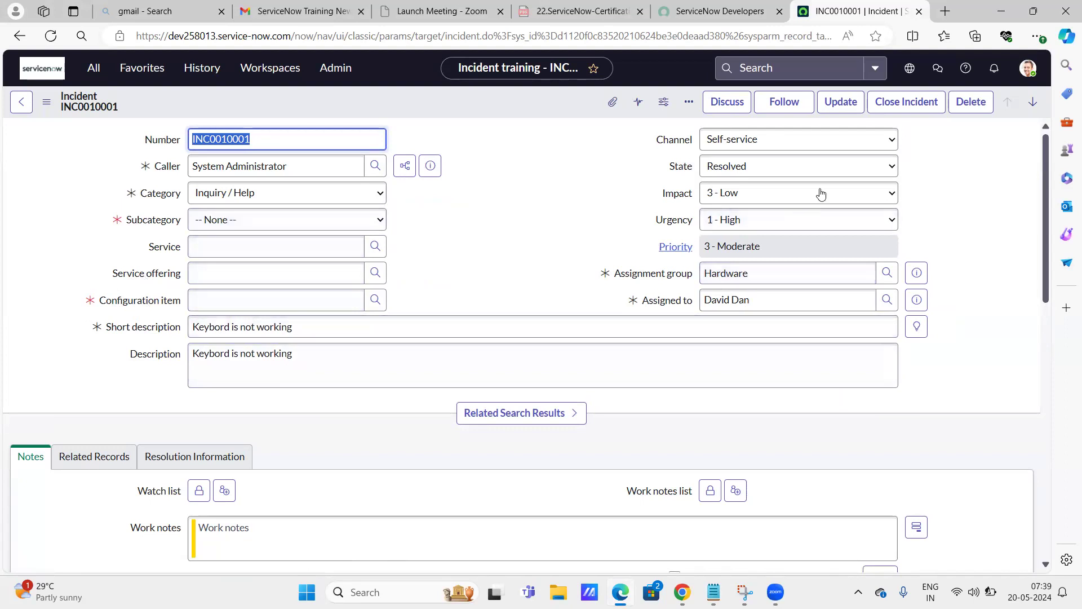
Switch the incident's State to New, Closed, In Progress and back to New to compare the Assigned to field's mandatory marker
left_click(825, 172)
left_click(824, 172)
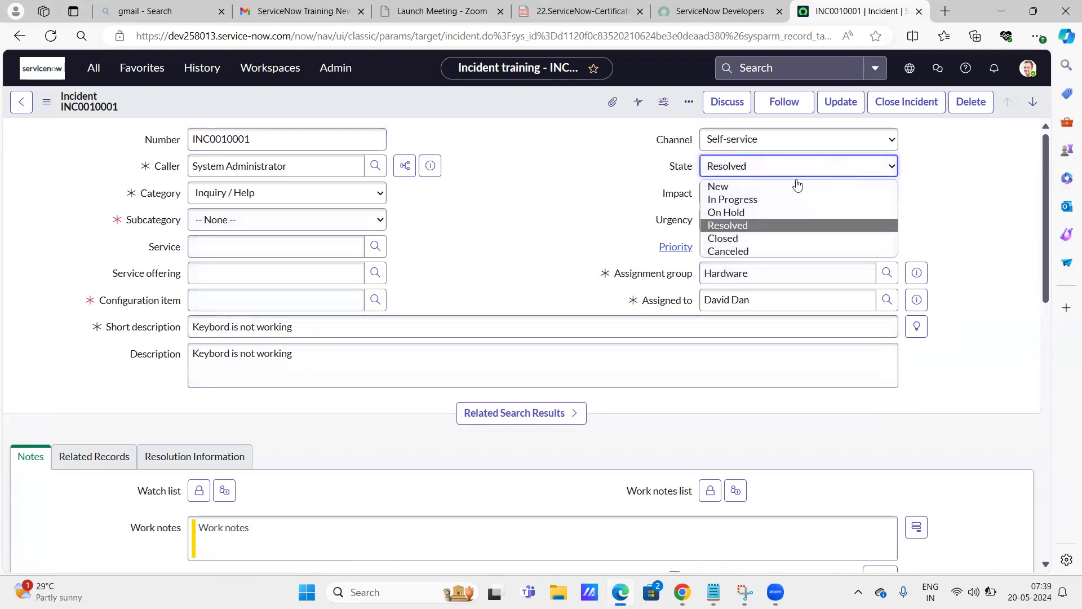
left_click(713, 187)
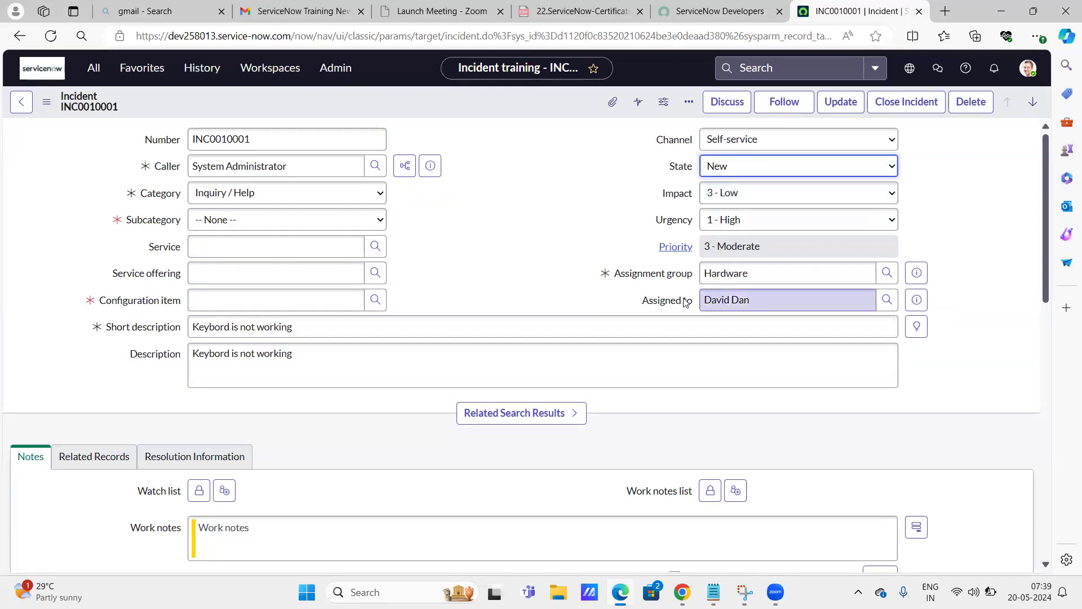
left_click(753, 168)
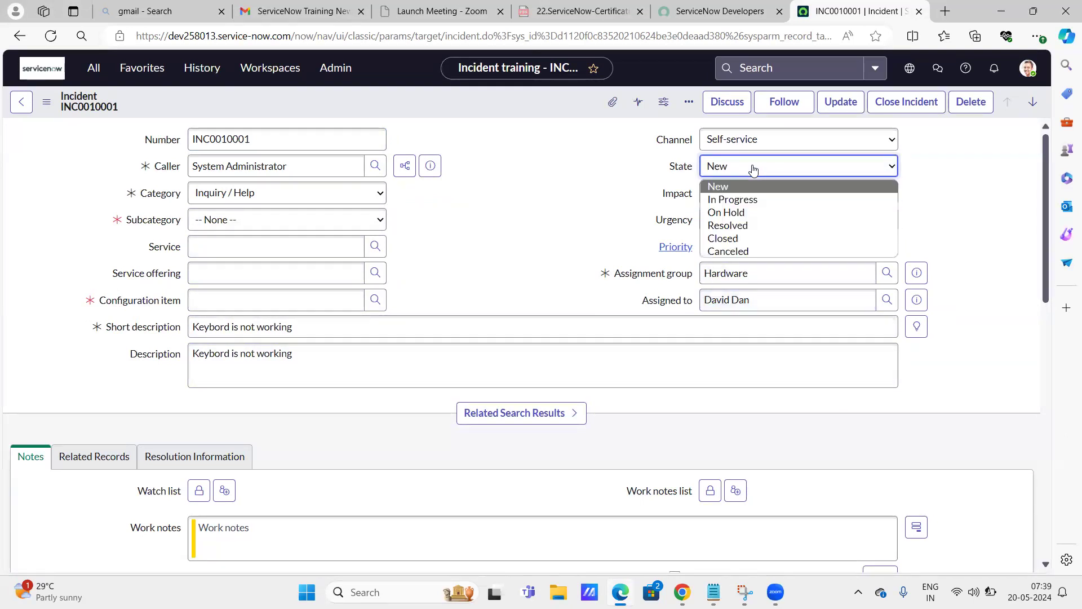
left_click(728, 241)
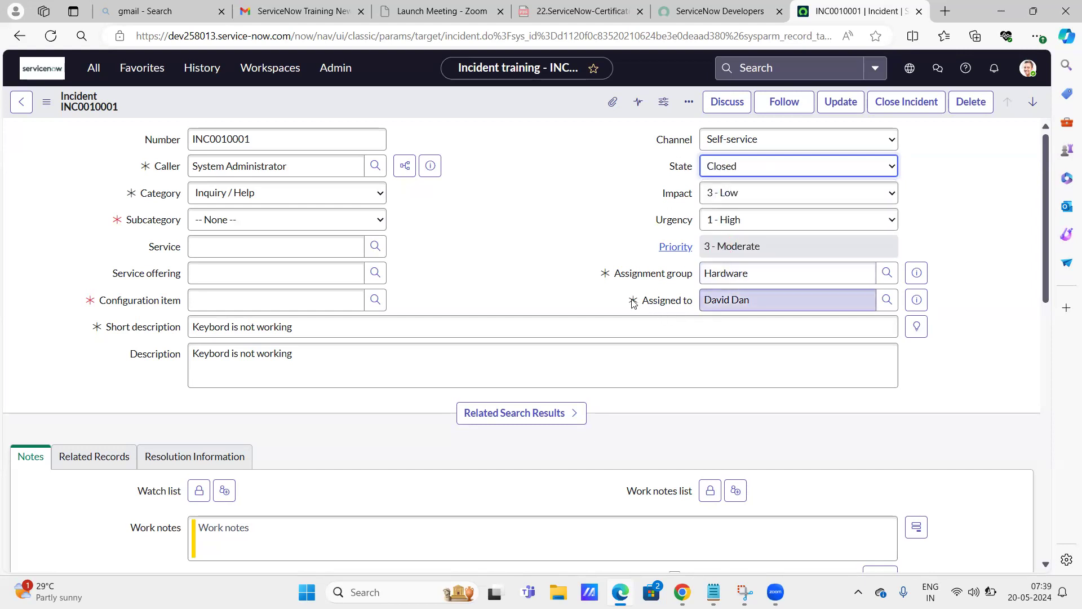
left_click(780, 165)
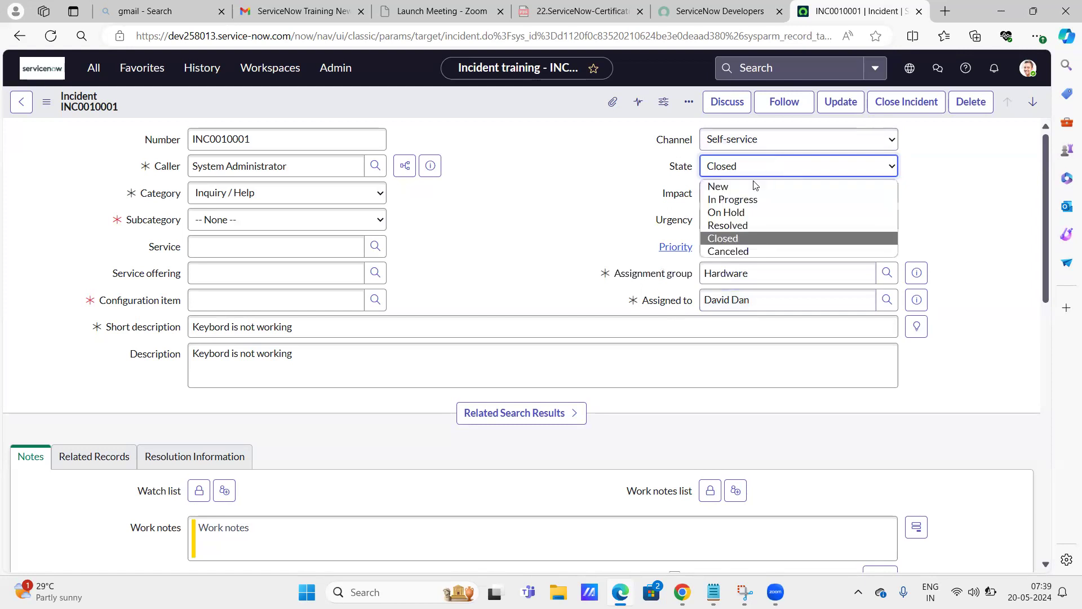
left_click(727, 202)
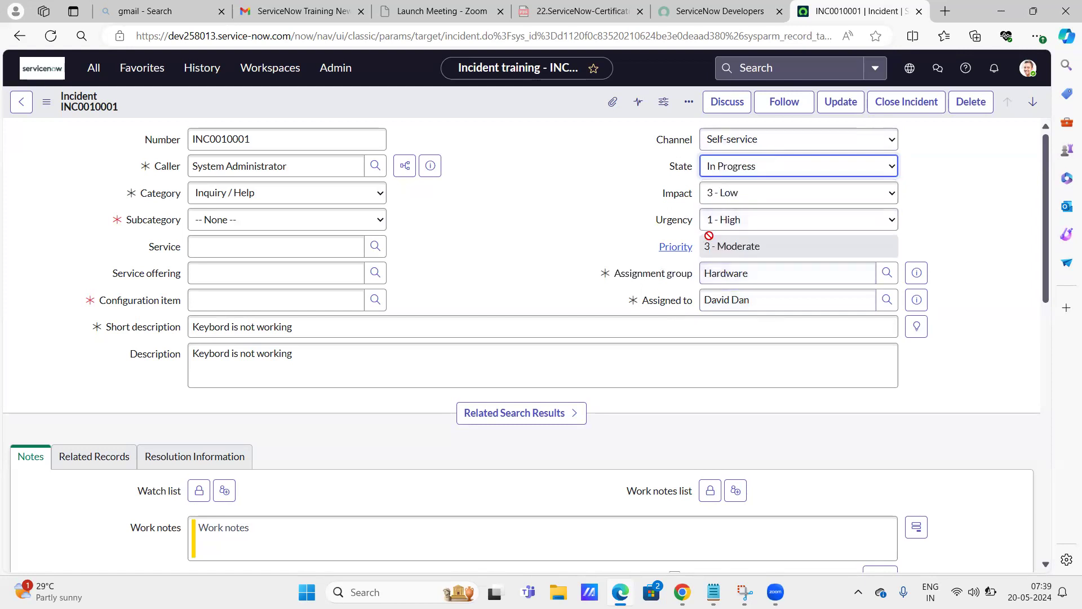
left_click(736, 167)
left_click(719, 186)
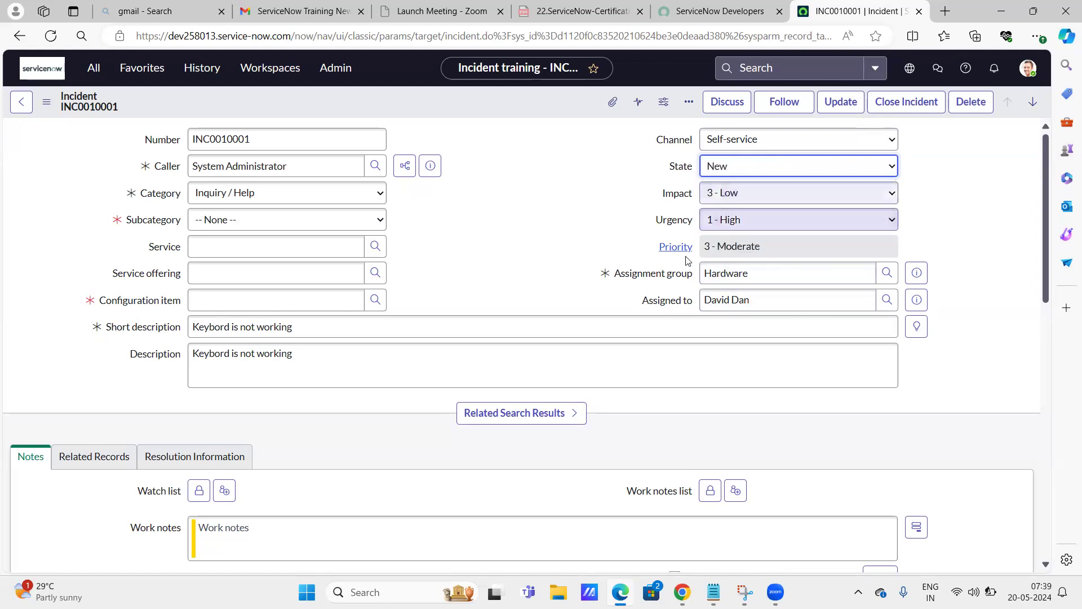
Switch the incident's State to Canceled, Resolved and finally Closed, checking whether Assigned to is mandatory
left_click(764, 169)
left_click(733, 251)
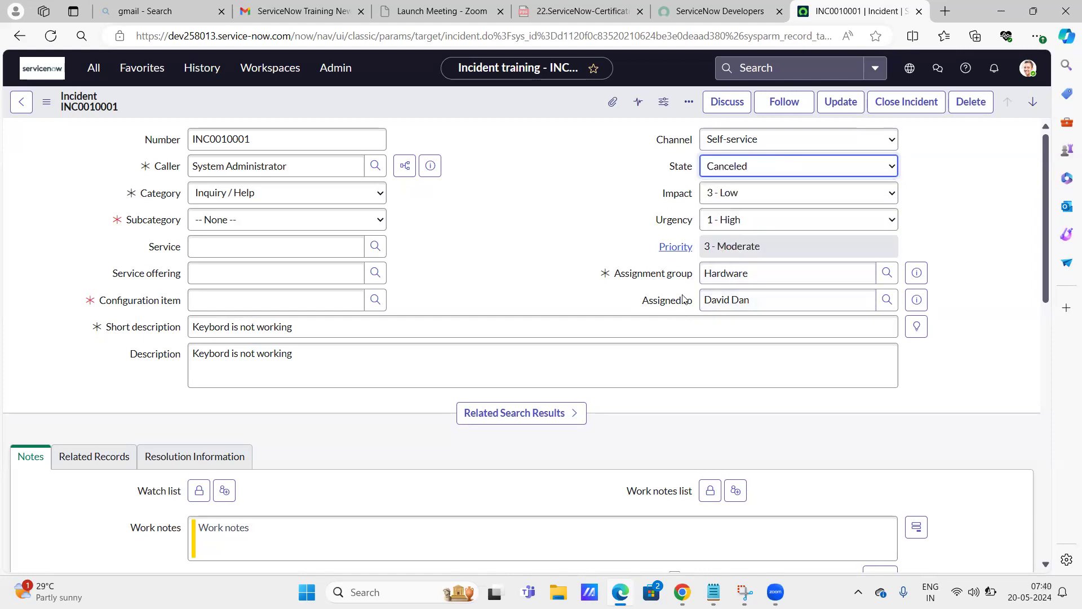
left_click(756, 168)
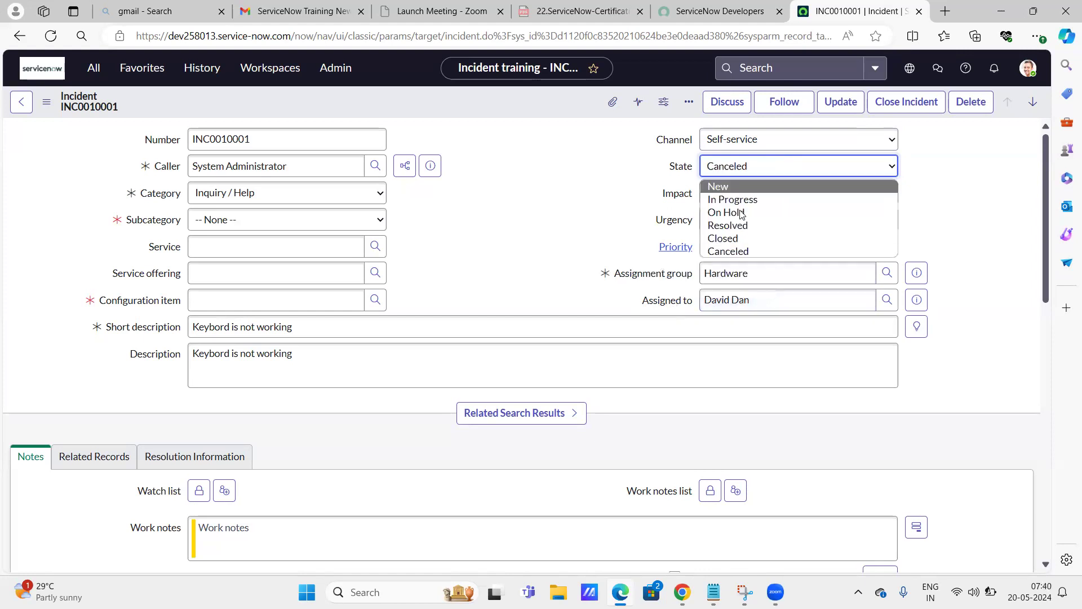
left_click(728, 226)
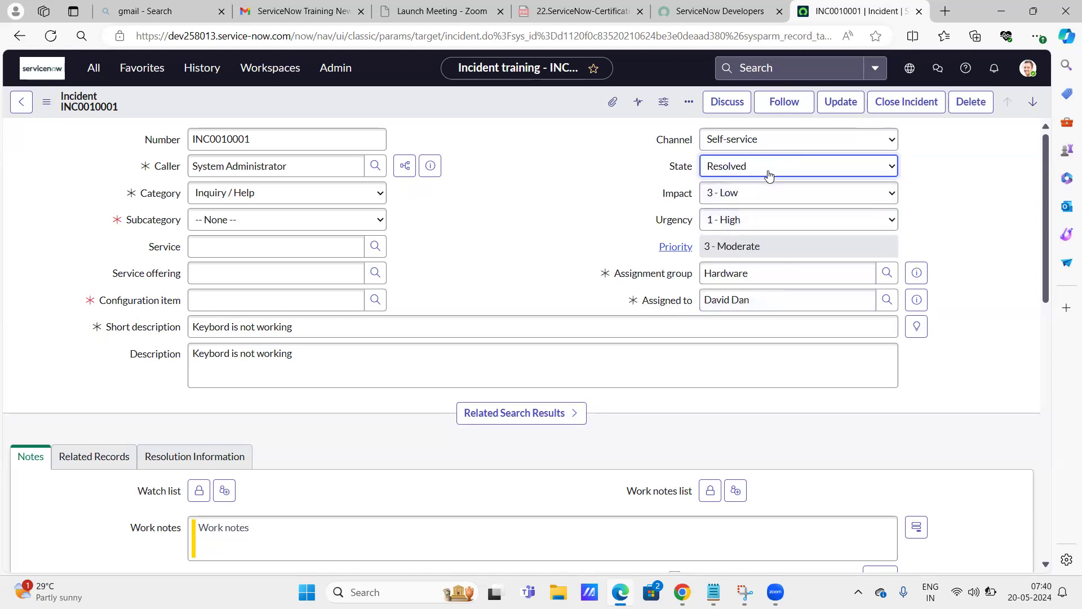
left_click(768, 174)
left_click(738, 238)
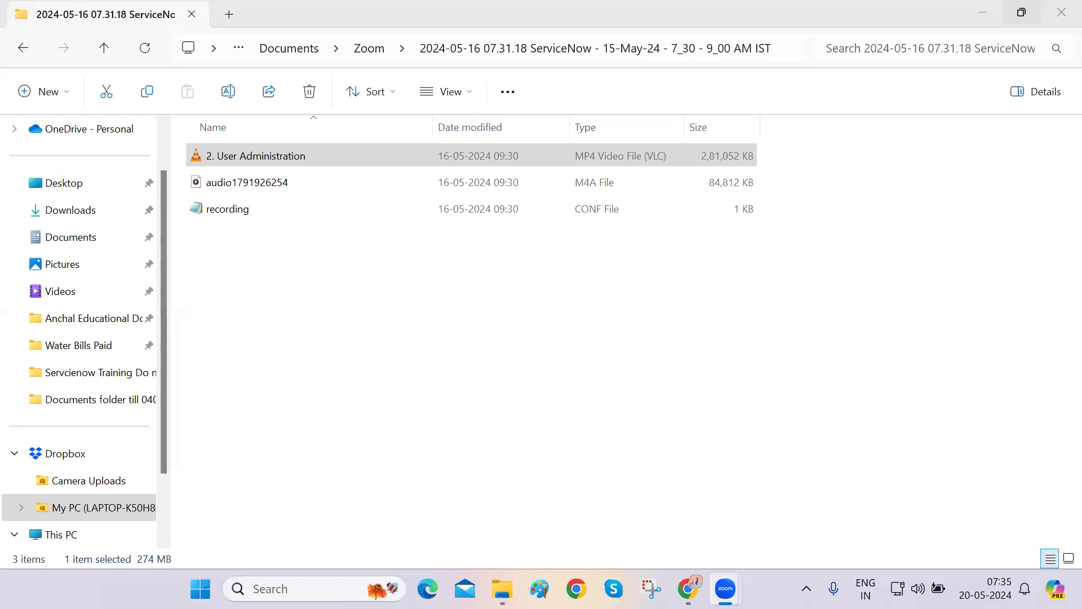
Close the recordings folder window and open incident INC0010010 from the list of all incidents in the HelpDesk instance
left_click(1060, 13)
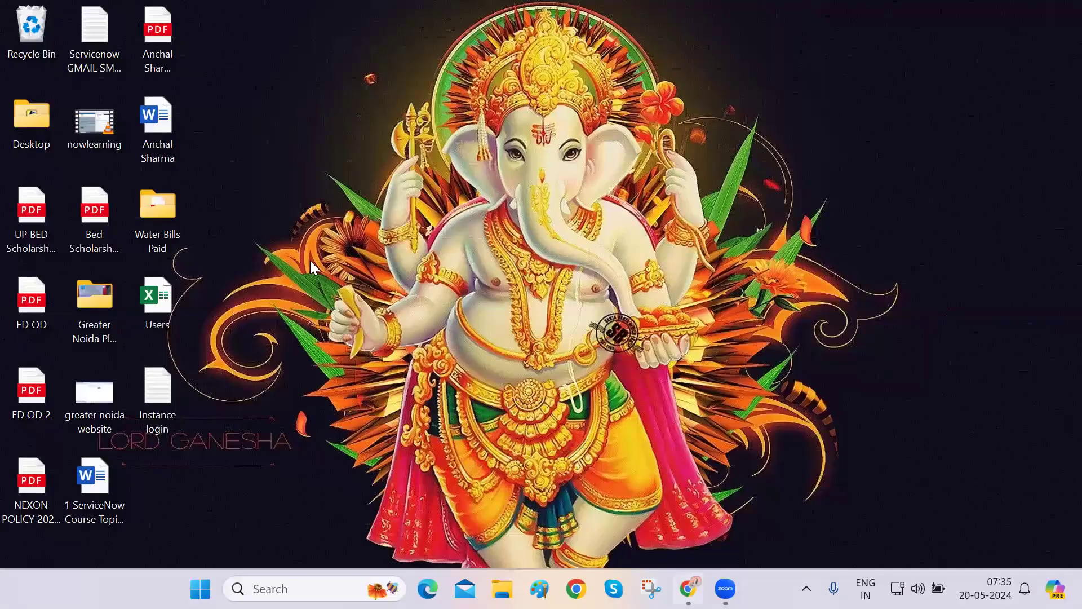
left_click(146, 101)
type("incide")
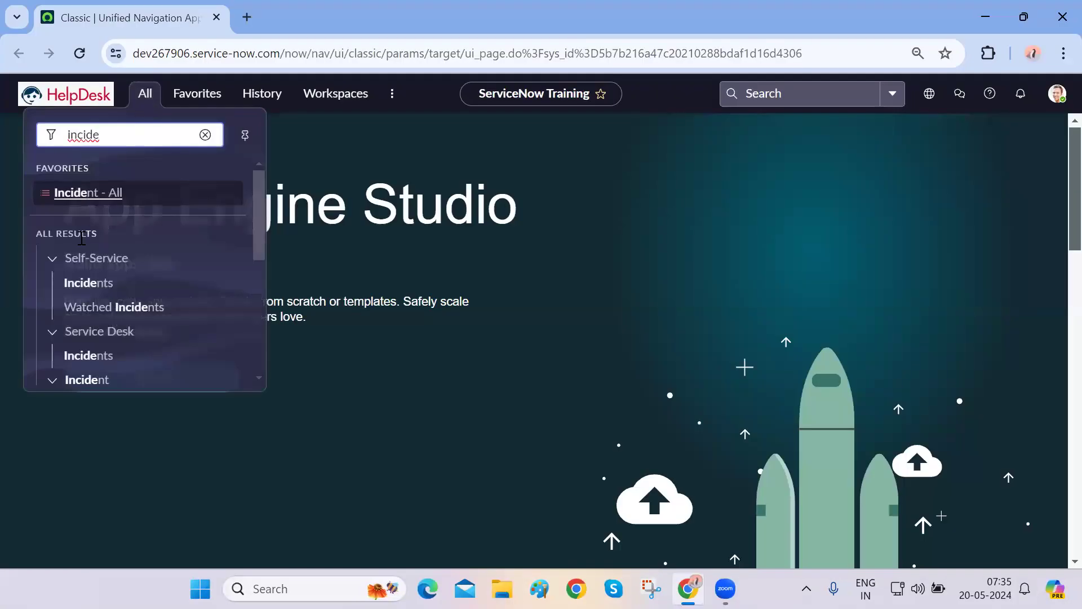
left_click(99, 197)
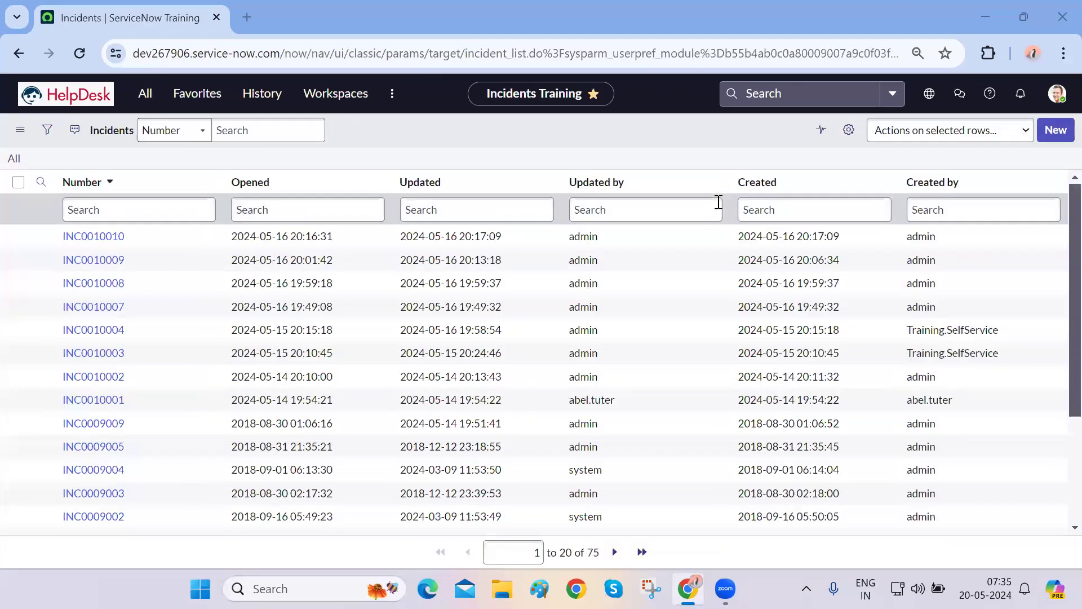
left_click(105, 233)
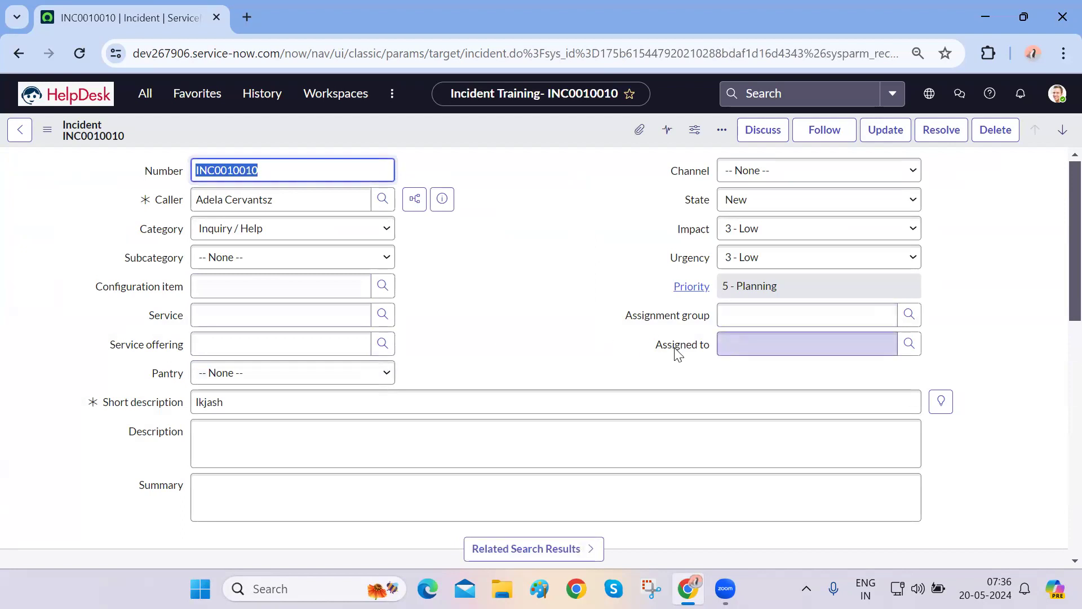
Look through the incident's State choices, then open the dictionary entry of its Assigned to field
left_click(789, 201)
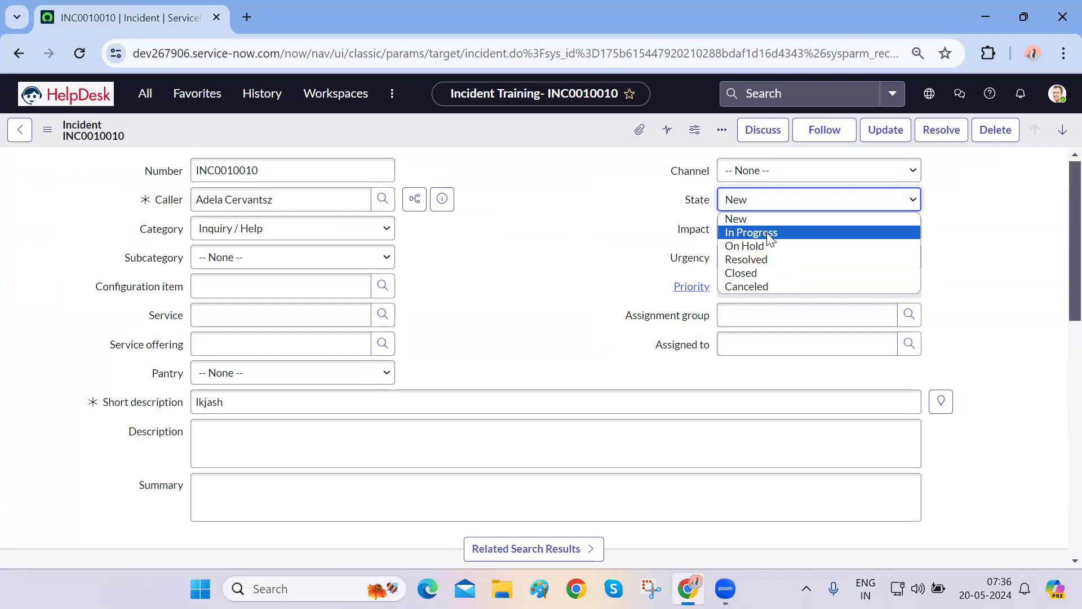
left_click(510, 309)
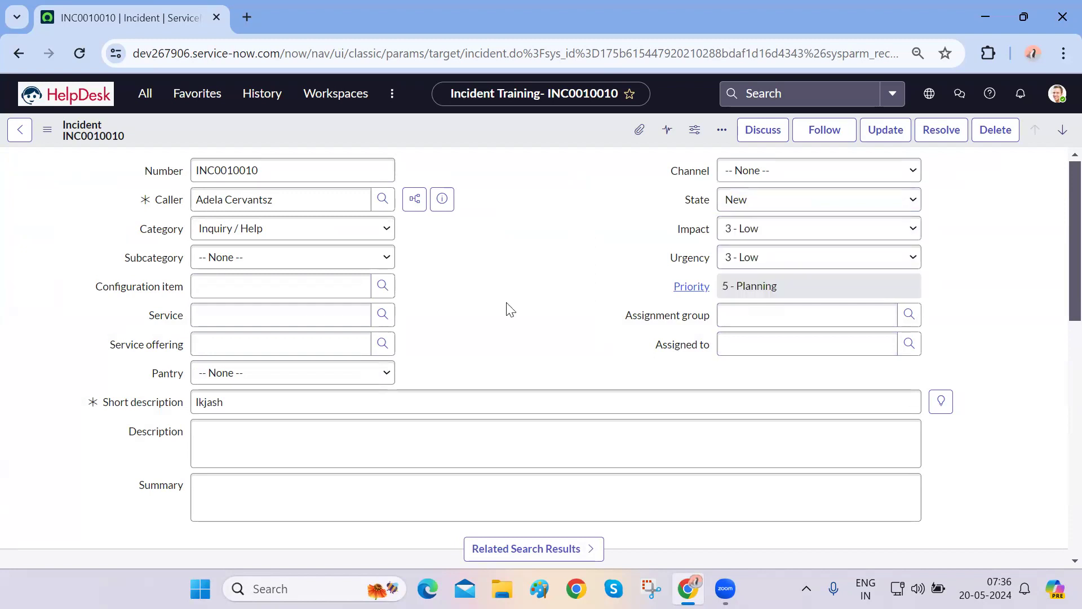
right_click(682, 344)
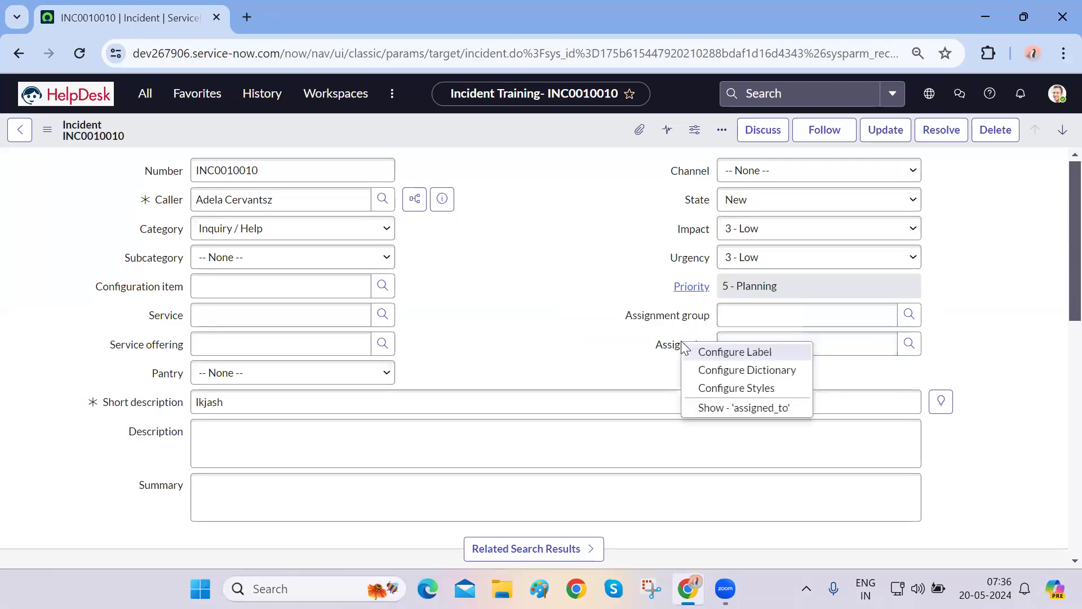
left_click(722, 370)
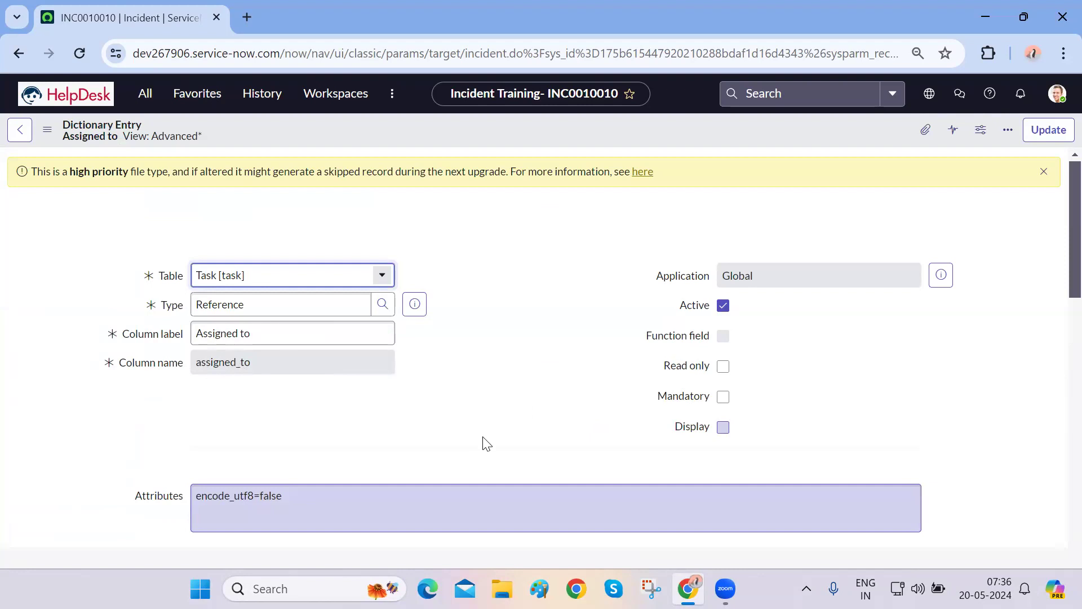
Switch to Notepad and write "Base Table" and "Task Table" on separate lines of a blank note
key("super+r")
key("Escape")
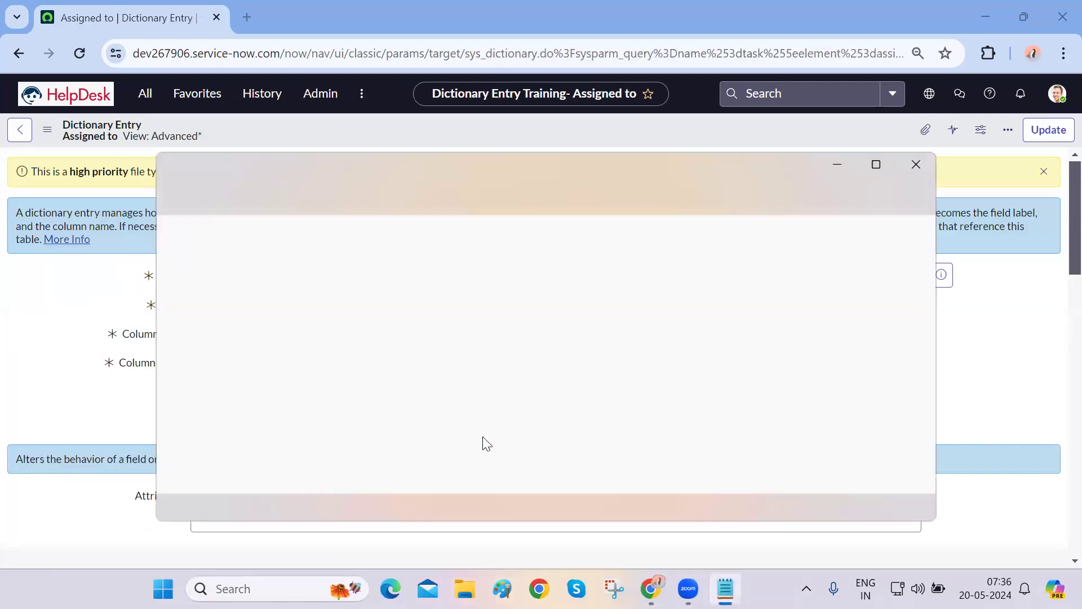
left_click(776, 175)
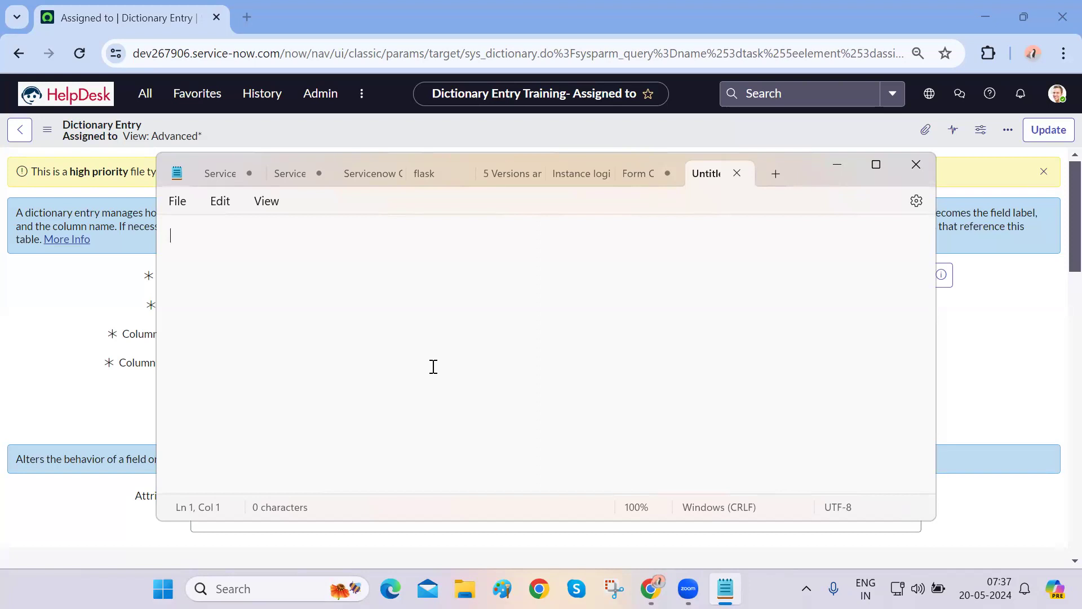
type("Base Table")
key("Return")
type("Task Table")
key("Return")
key("Return")
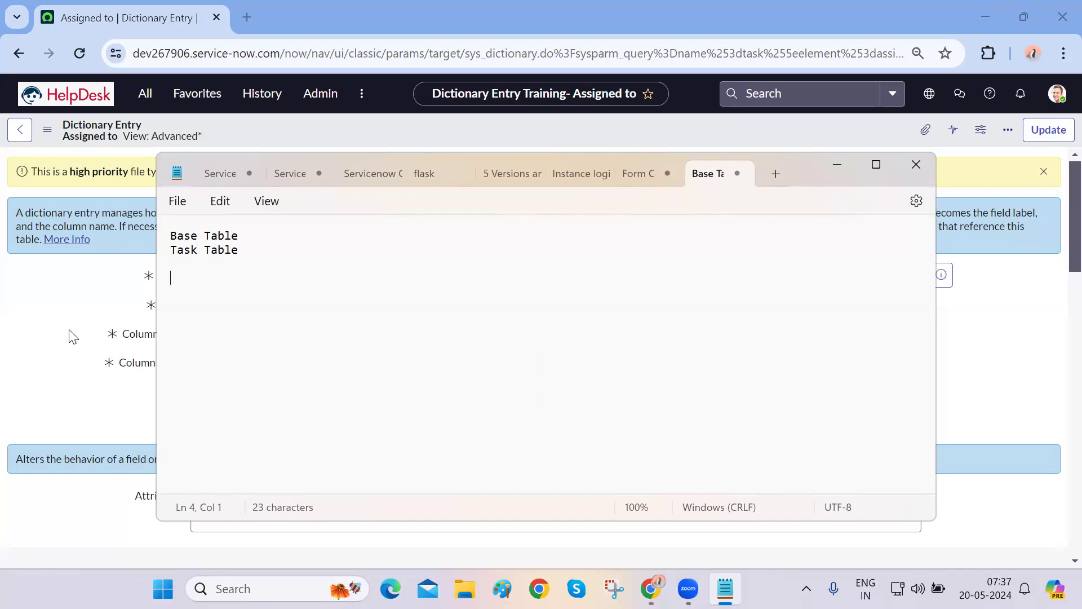
Add the line "Incident, Problem, Change extends the TASK Table" below the table names in the note
double_click(177, 251)
left_click(230, 269)
left_click(230, 289)
type("Incident,")
type(" POr")
key("BackSpace")
key("BackSpace")
type("roblem, ")
type("Chnage")
key("BackSpace")
key("BackSpace")
key("BackSpace")
key("BackSpace")
type("ange")
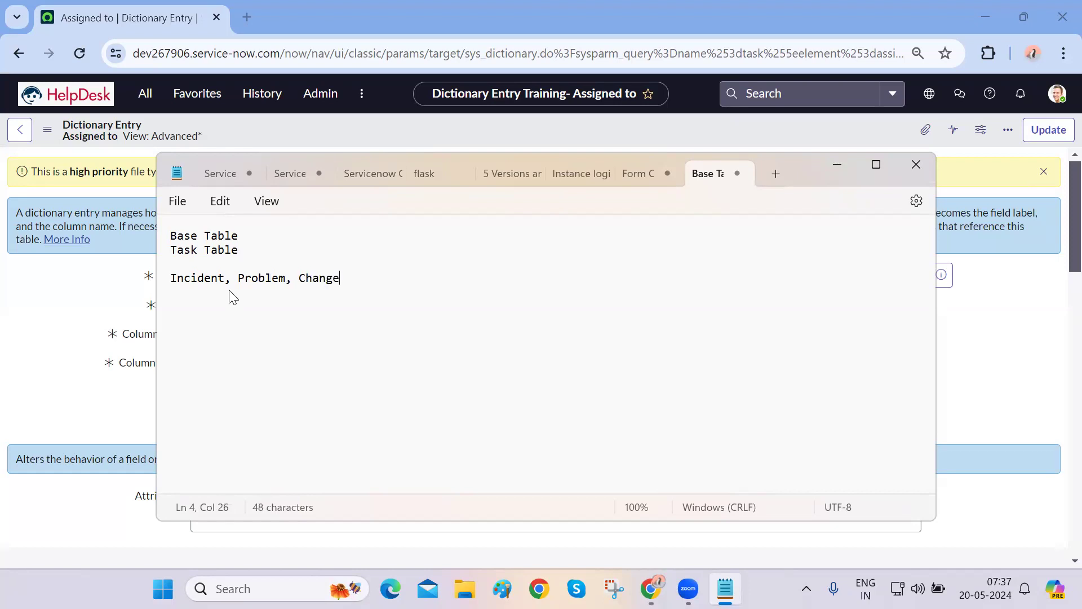
type(" extends the TASK Table")
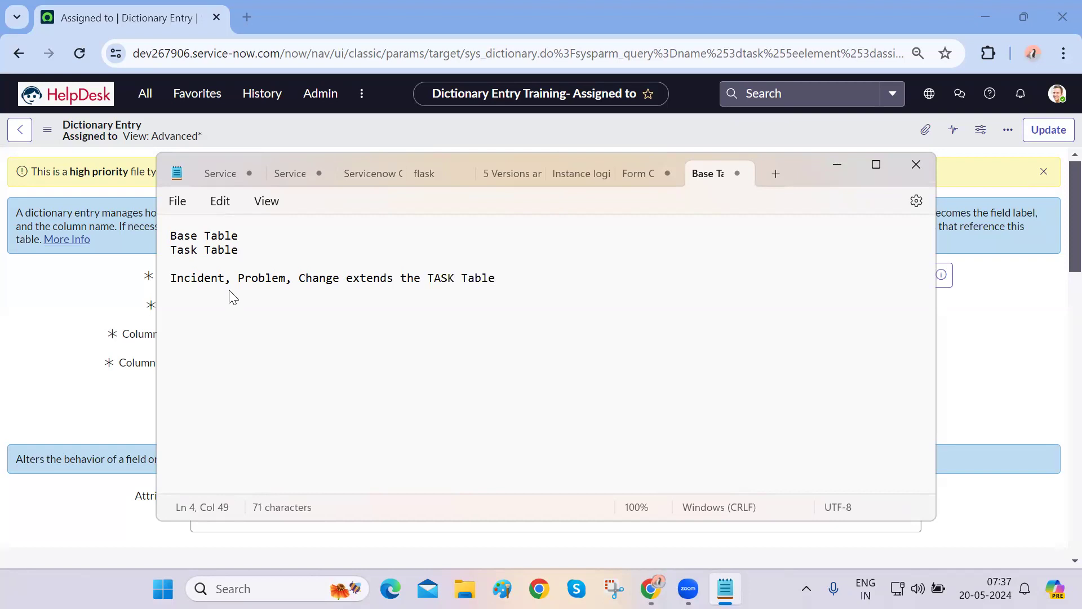
Return to the ServiceNow instance in Chrome and open the Task table's record list with task.LIST
left_click(59, 394)
scroll(155, 366, "down", 2)
scroll(155, 371, "up", 2)
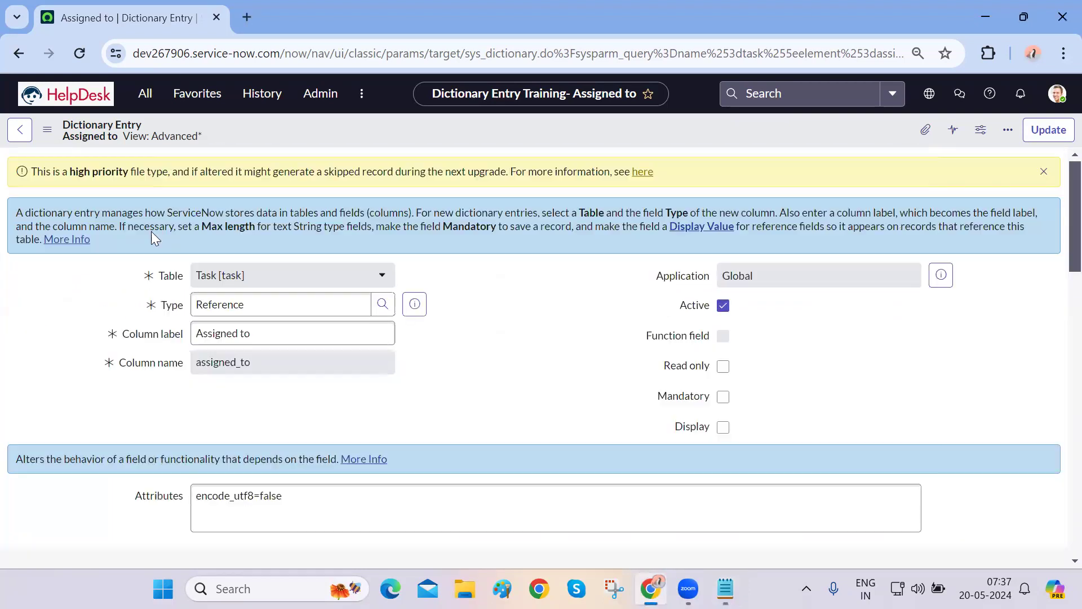
left_click(148, 95)
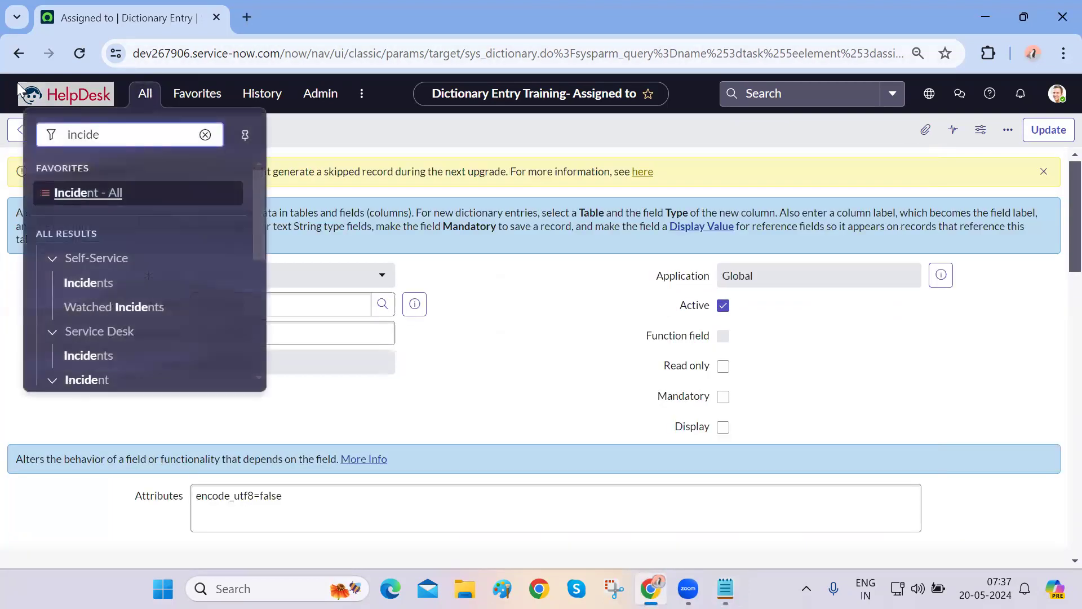
double_click(107, 140)
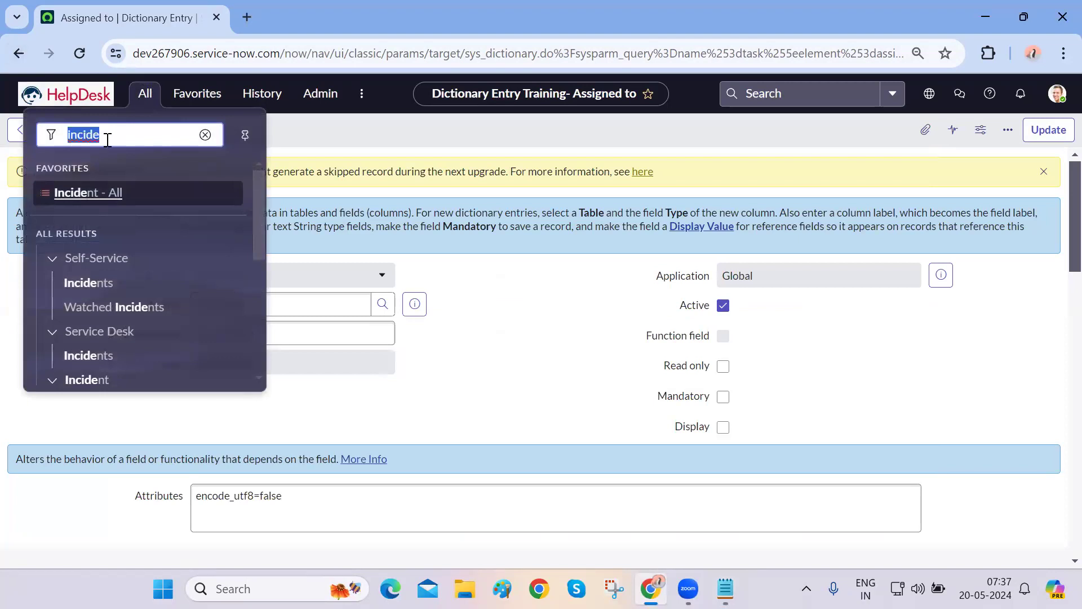
type("tas")
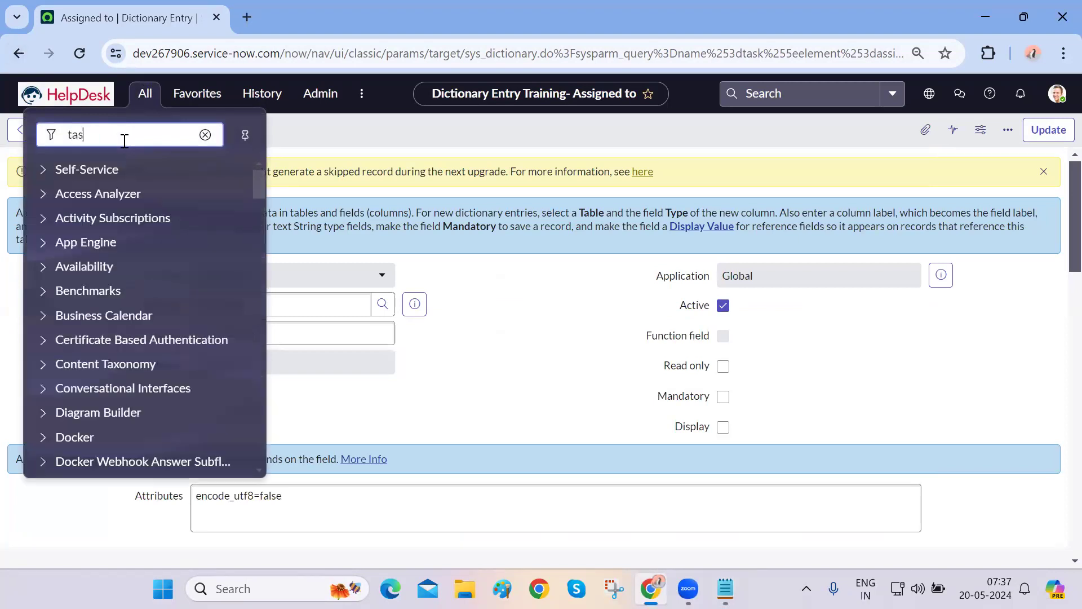
type("k.LIST")
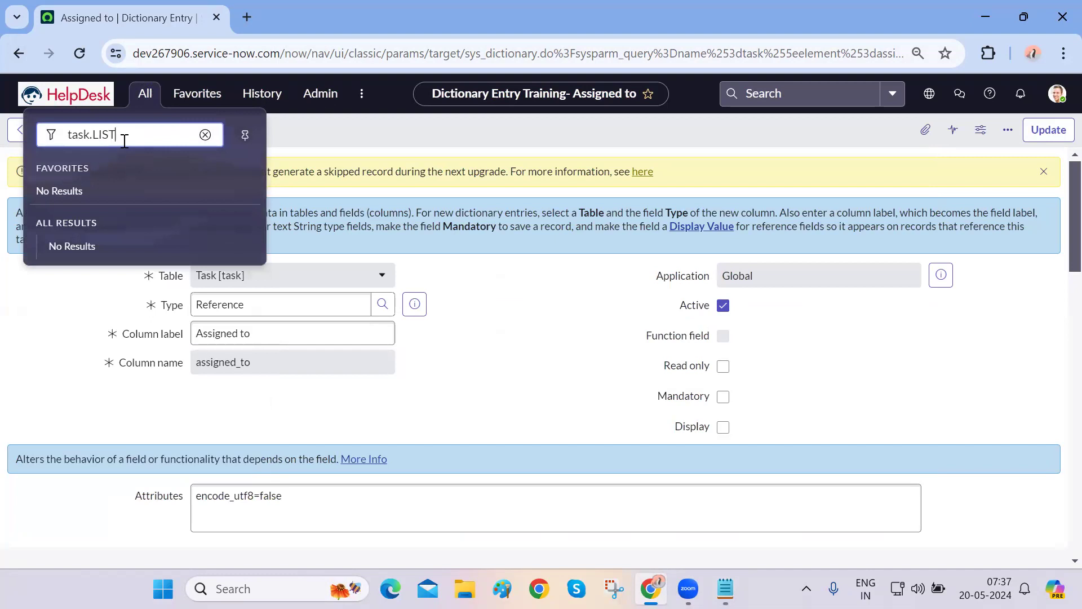
key("Return")
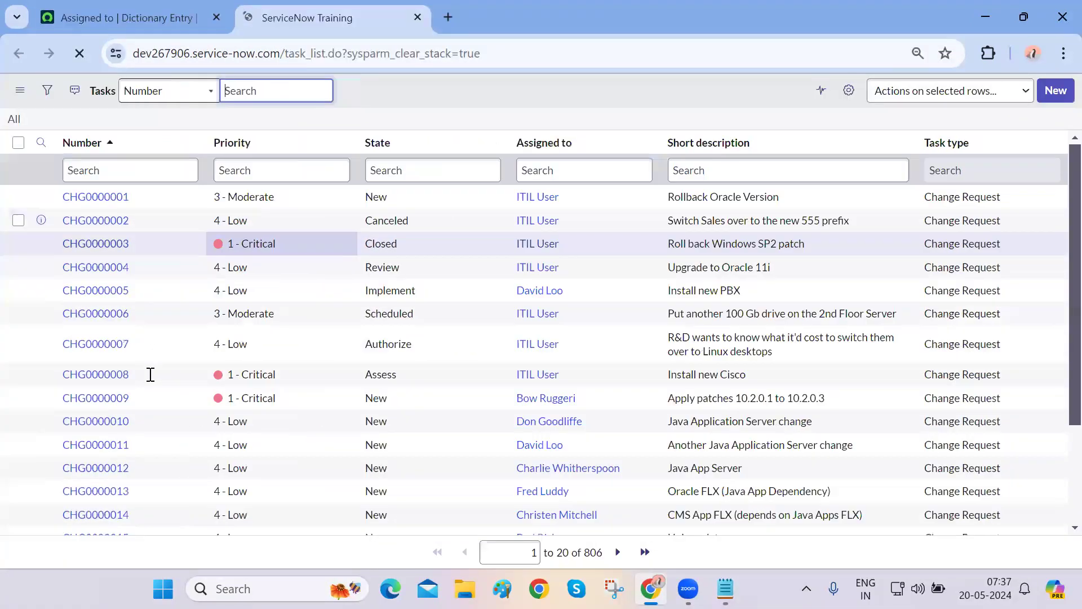
Filter the task list to numbers starting with TASK and open catalog task TASK0000001
scroll(149, 374, "down", 3)
scroll(148, 375, "up", 3)
left_click(133, 171)
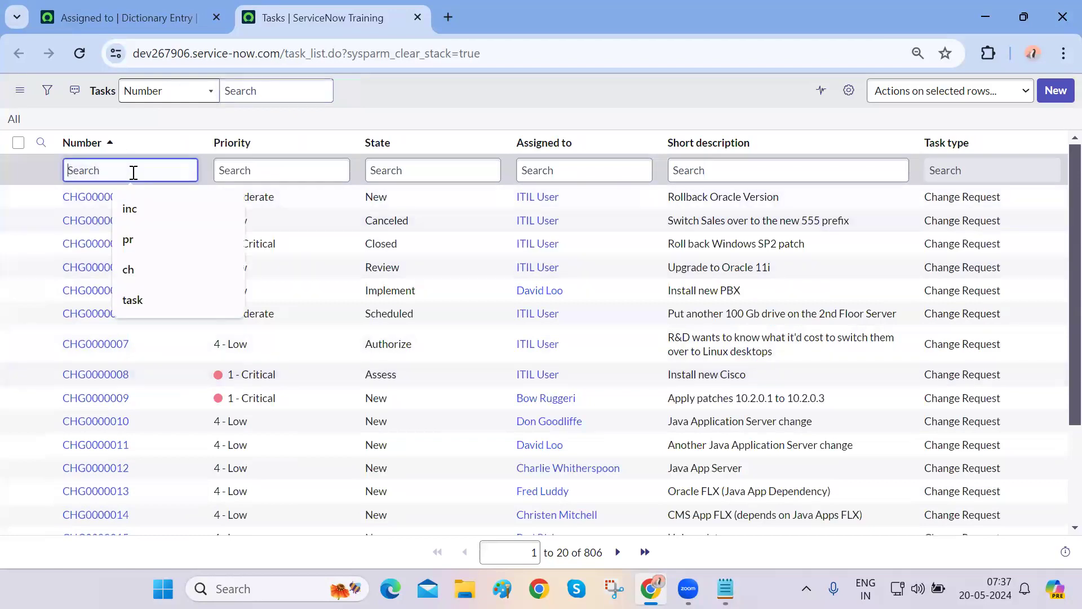
type("TASK")
key("Return")
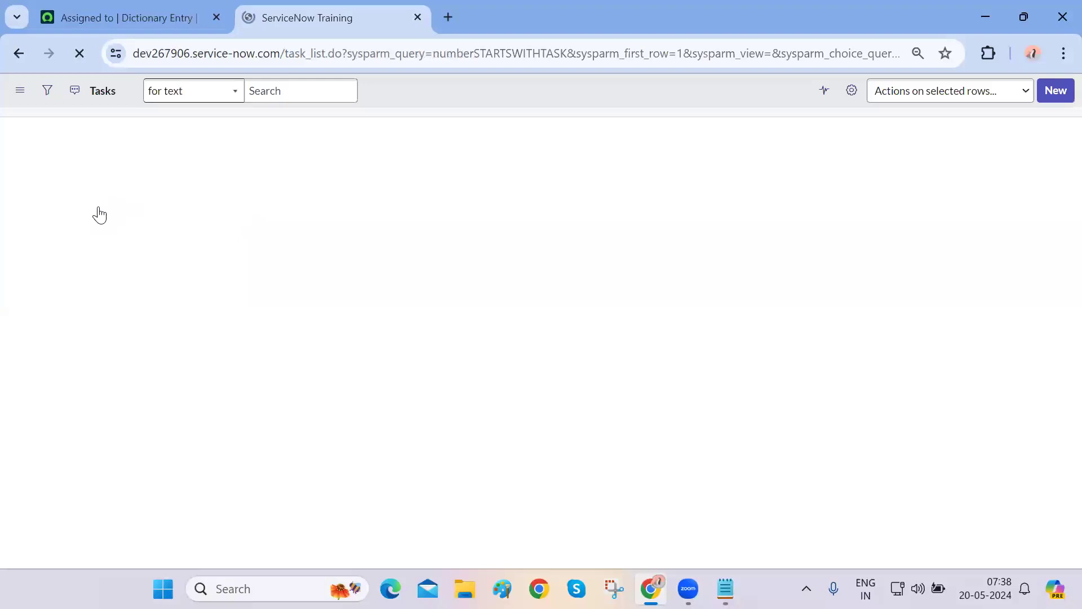
left_click(68, 194)
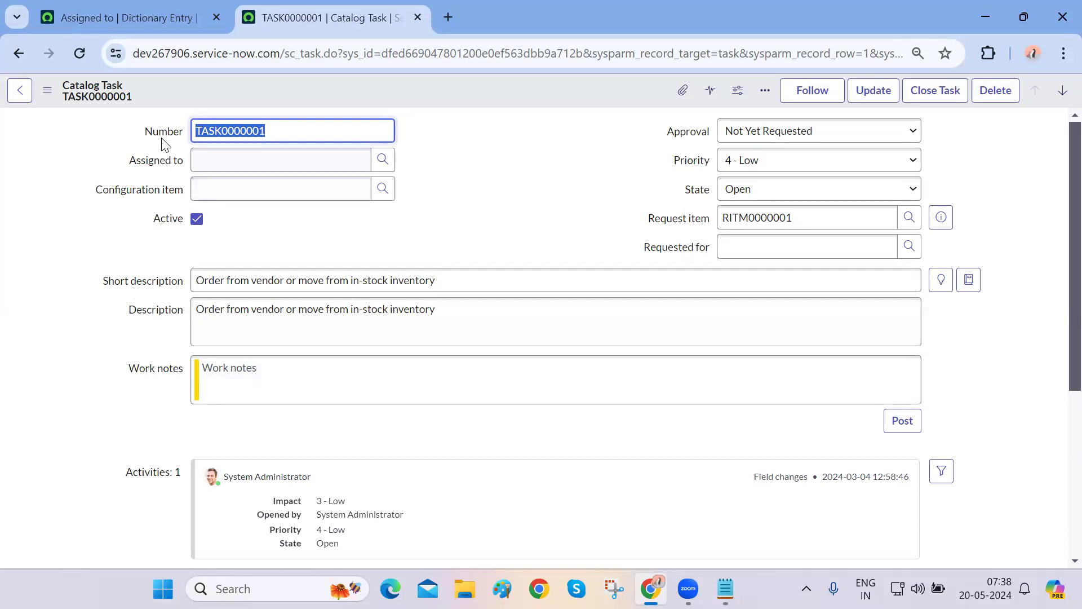
Examine the catalog task's Number, Assigned to, Configuration item, Priority and State fields
left_click_drag(145, 135, 176, 136)
left_click_drag(138, 161, 164, 192)
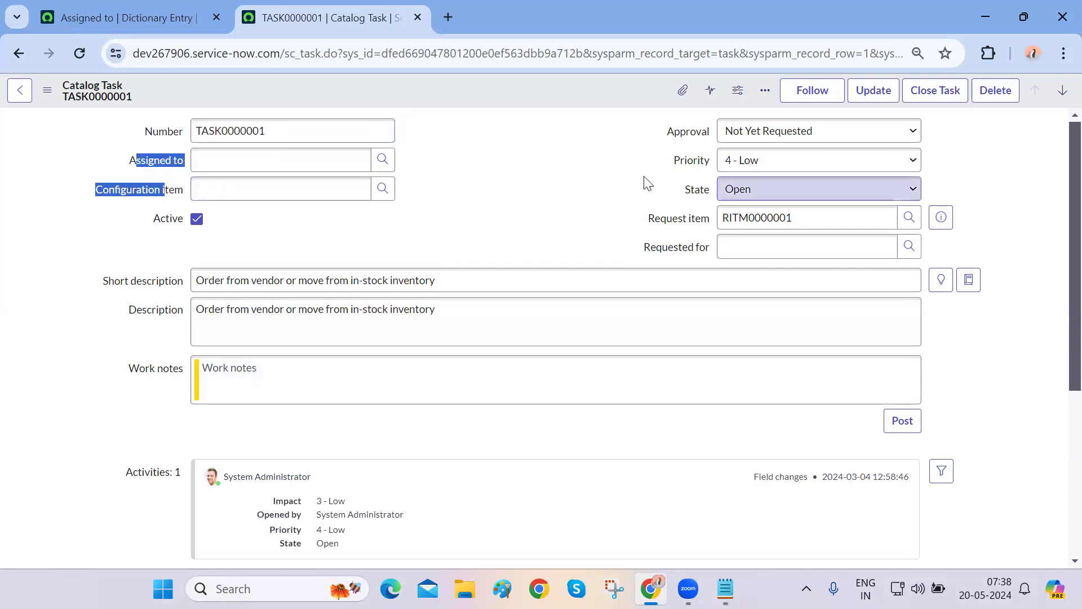
left_click_drag(684, 161, 653, 196)
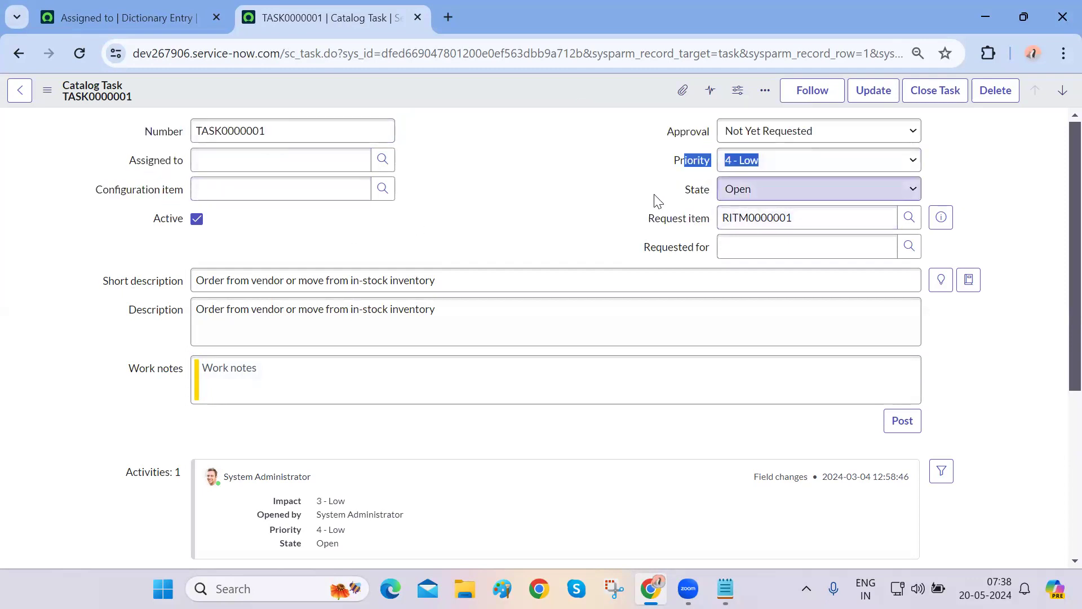
Examine the catalog task's Short description, Description and Work notes fields
left_click(653, 195)
left_click_drag(122, 285, 159, 323)
left_click(167, 394)
left_click(134, 291)
left_click(159, 323)
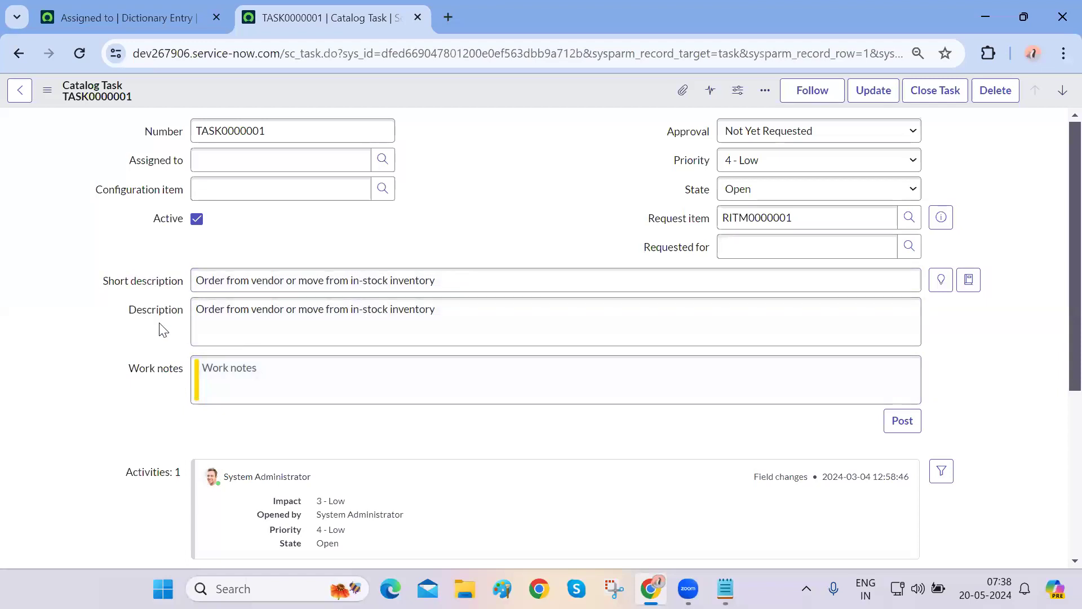
triple_click(164, 370)
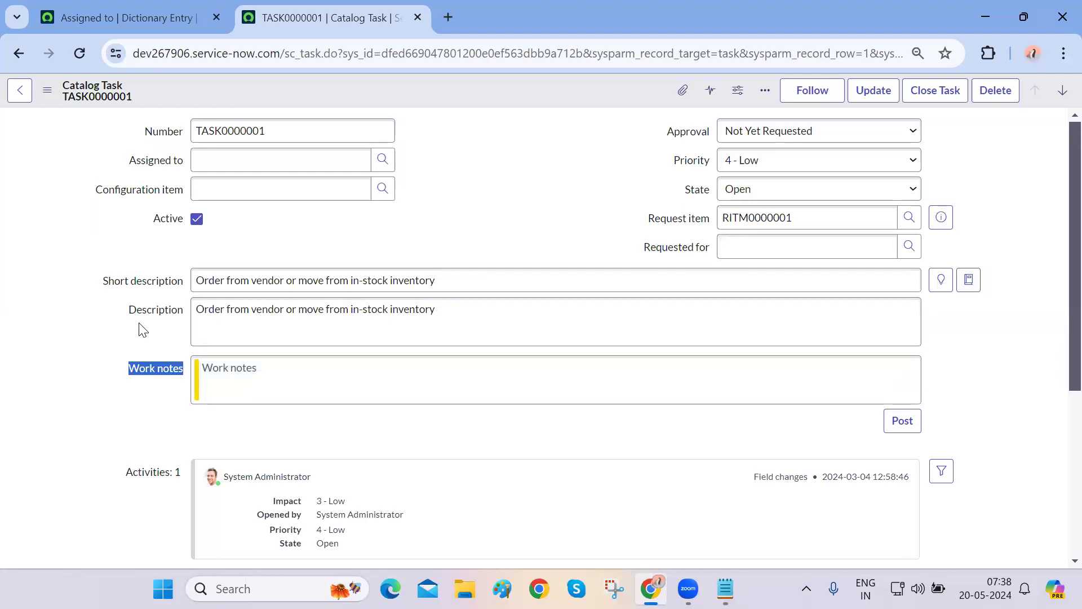
Open the Incident - All list in a separate browser tab and open incident INC0010010 from it
left_click(120, 14)
left_click(142, 94)
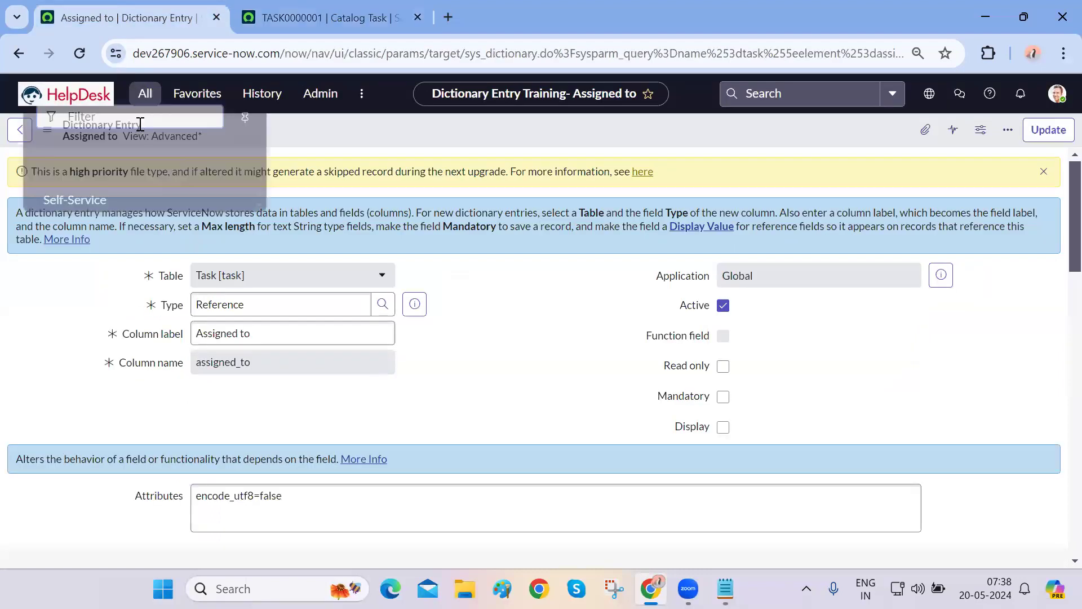
type("incident")
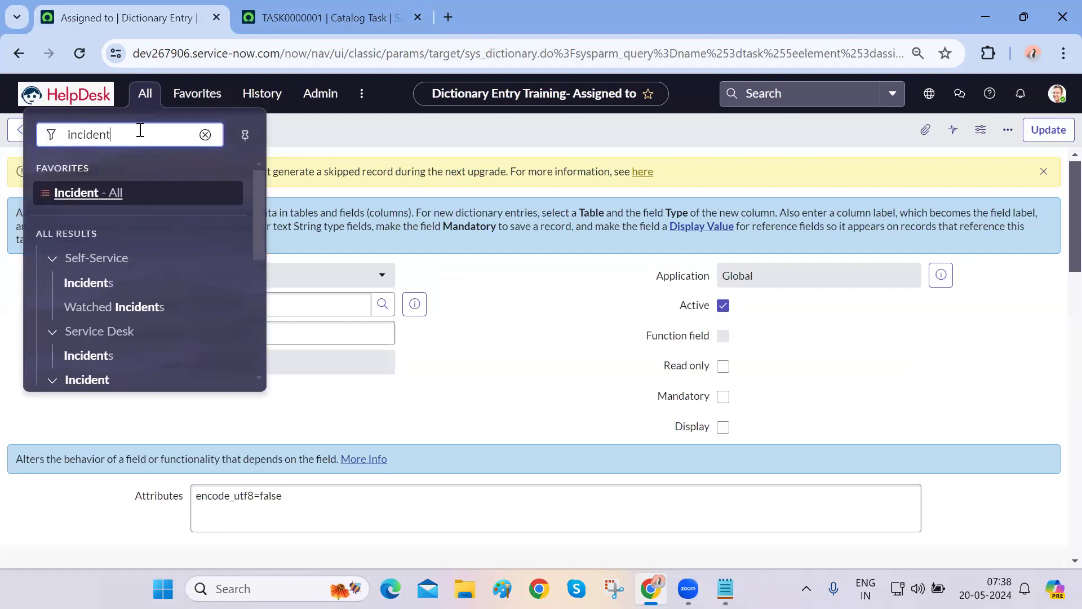
left_click(122, 190, "ctrl")
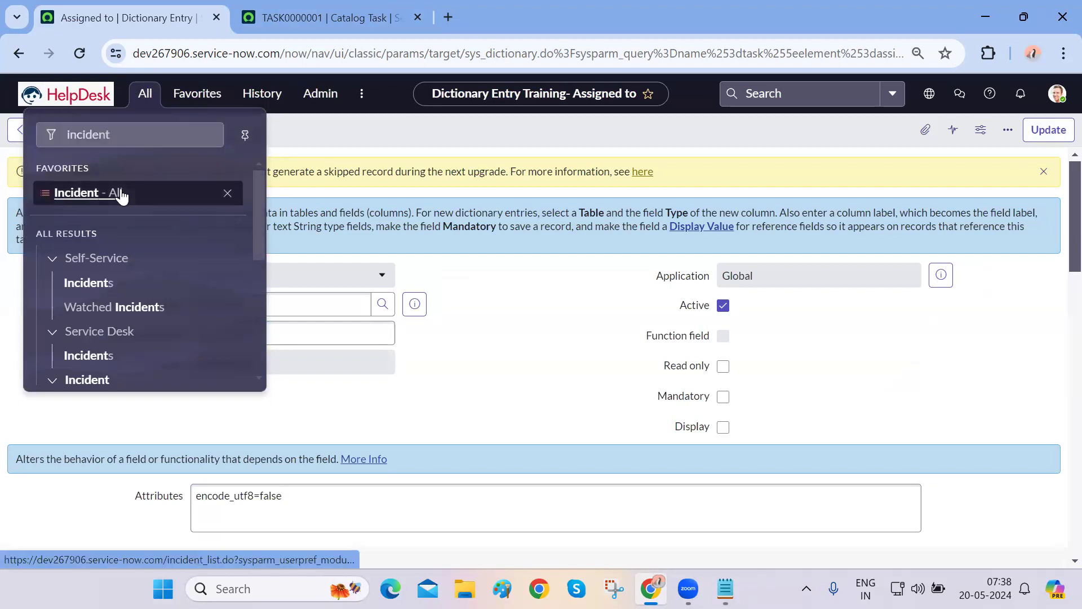
key("ctrl+Tab")
key("ctrl+Tab")
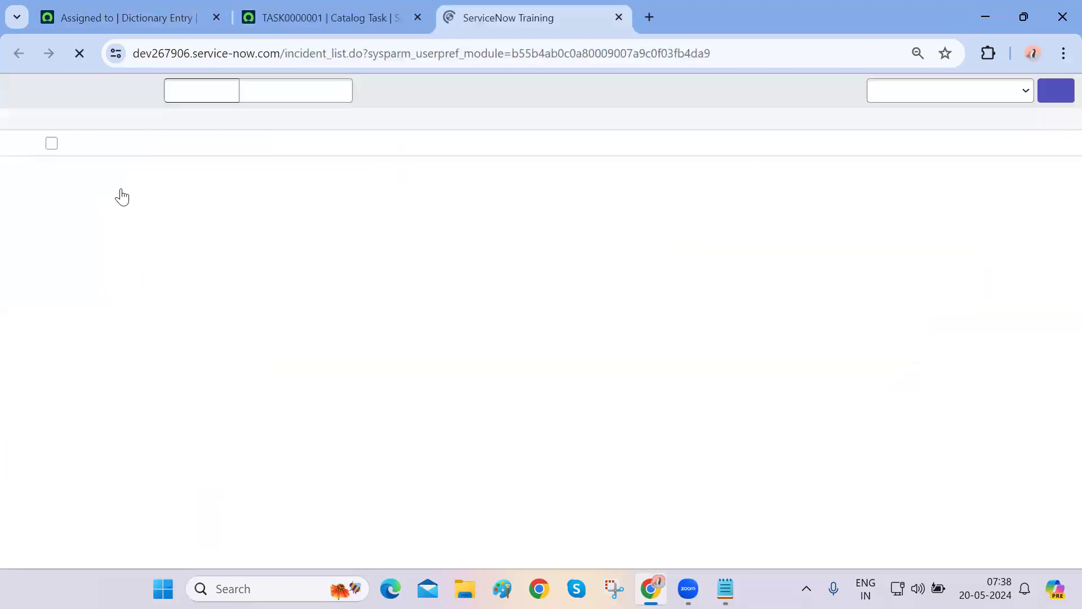
left_click(116, 199)
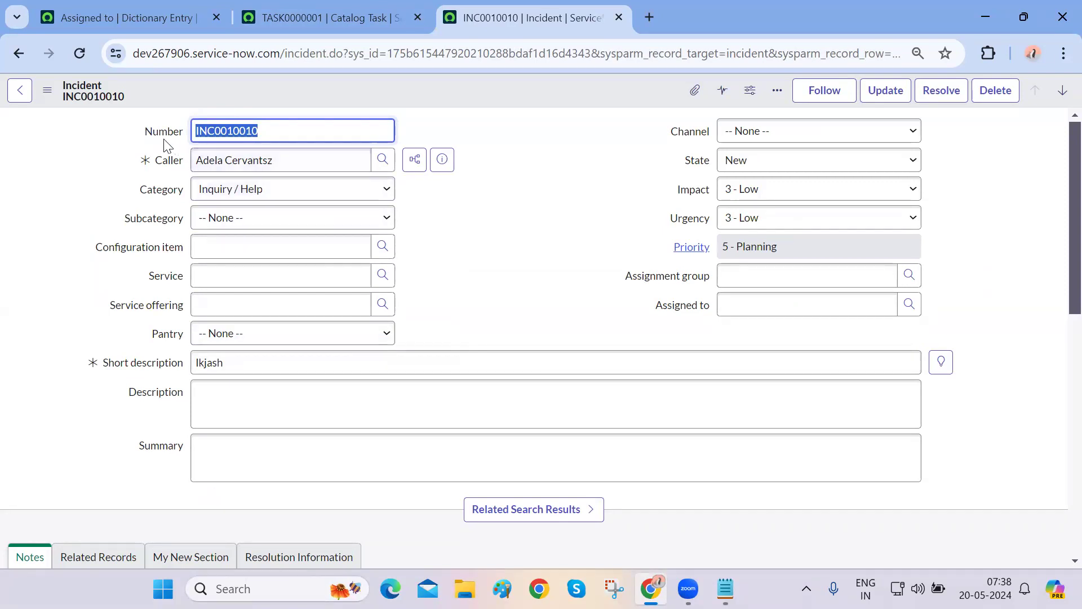
Examine the incident's Number, State, Impact, Urgency, Priority and Summary fields for comparison with the catalog task
left_click_drag(144, 134, 170, 133)
left_click_drag(690, 160, 573, 288)
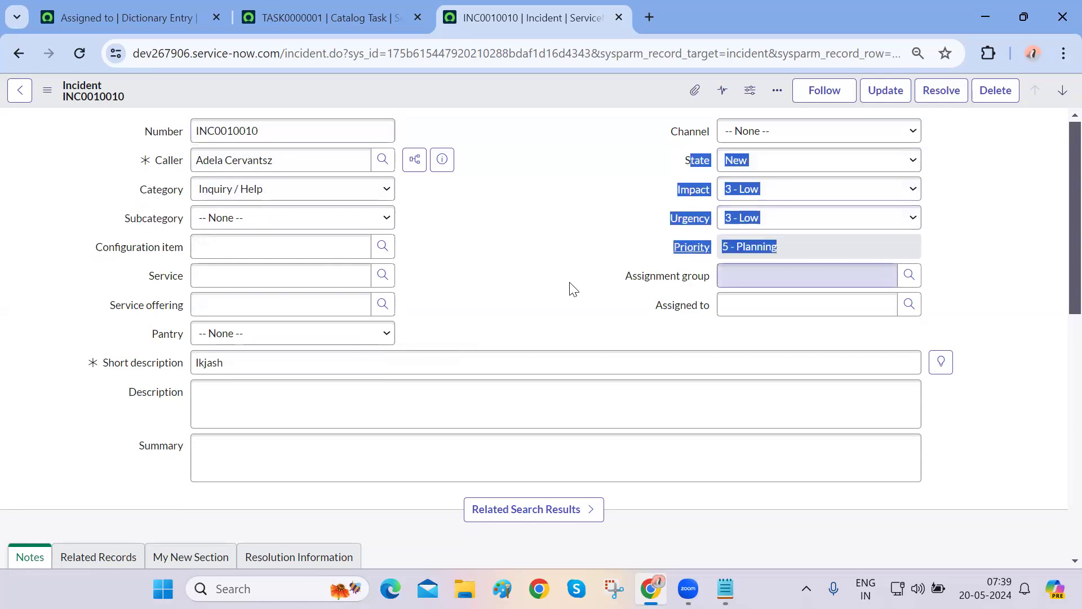
left_click(131, 441)
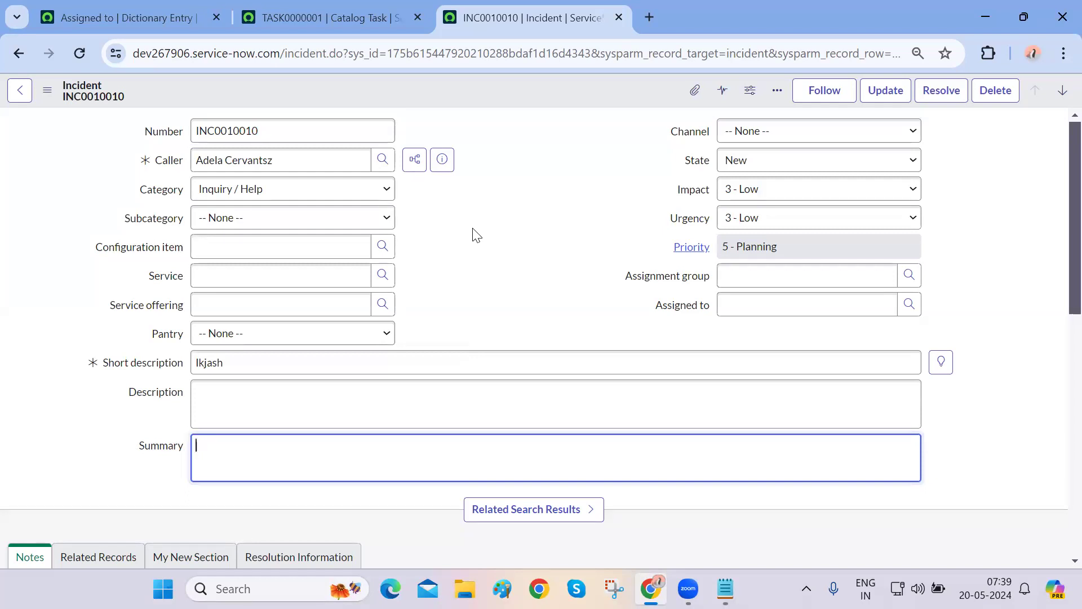
Return to the Assigned to dictionary entry and go back from it to incident INC0010010
key("ctrl+shift+Tab")
key("ctrl+shift+Tab")
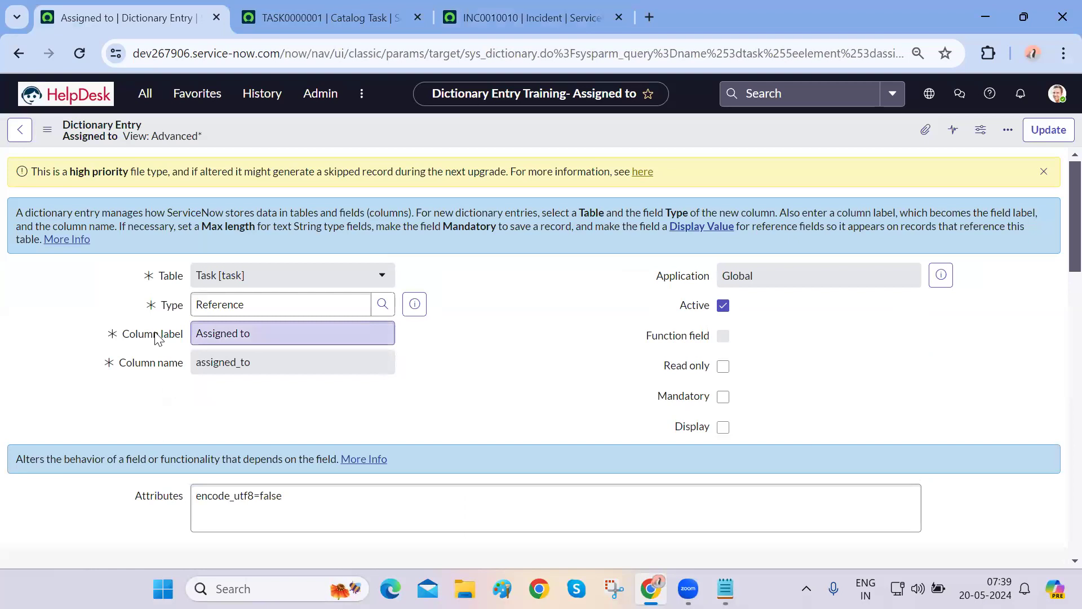
scroll(158, 339, "down", 1)
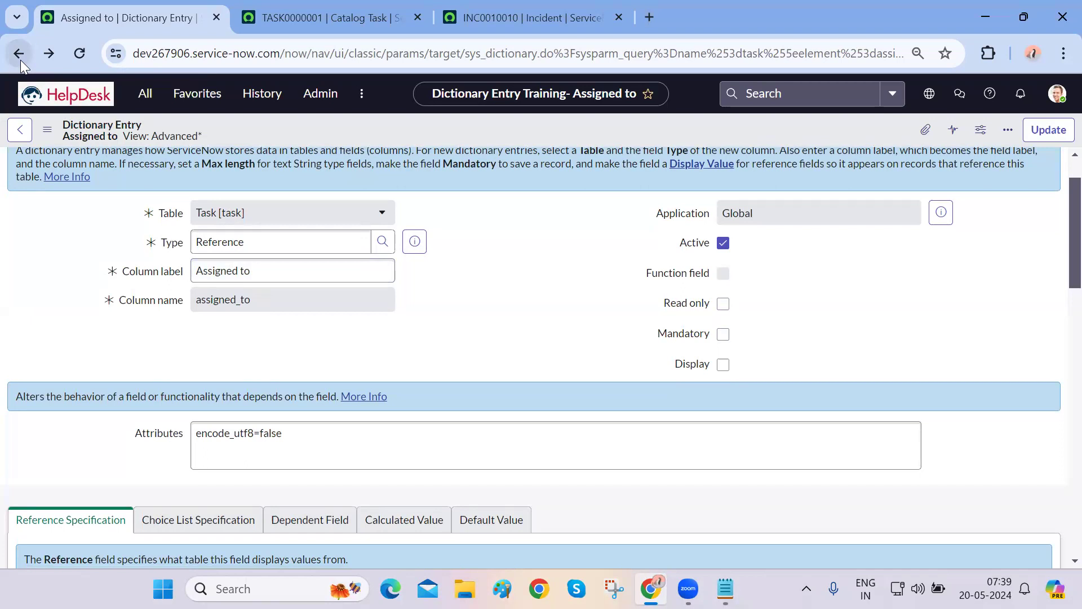
left_click(20, 60)
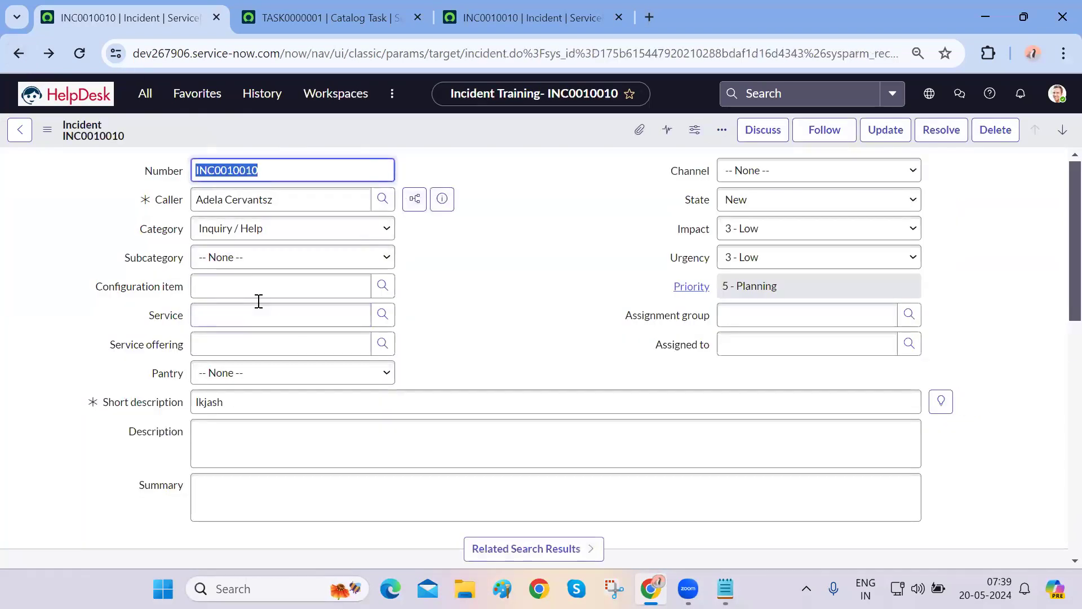
Open the dictionary entry of the incident's Pantry field, make the field mandatory and save the entry
right_click(170, 373)
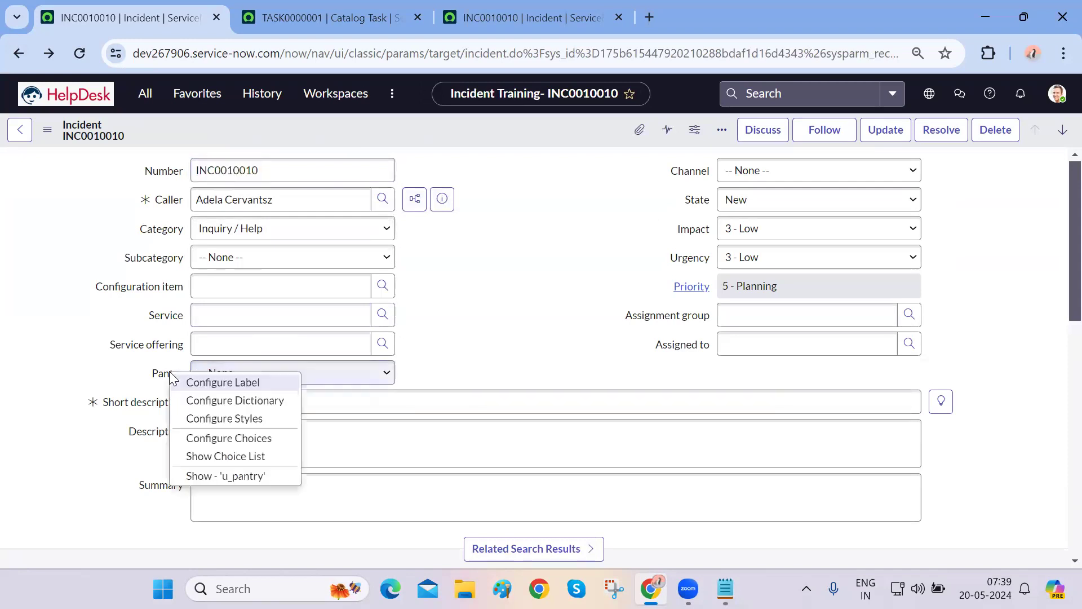
left_click(232, 404)
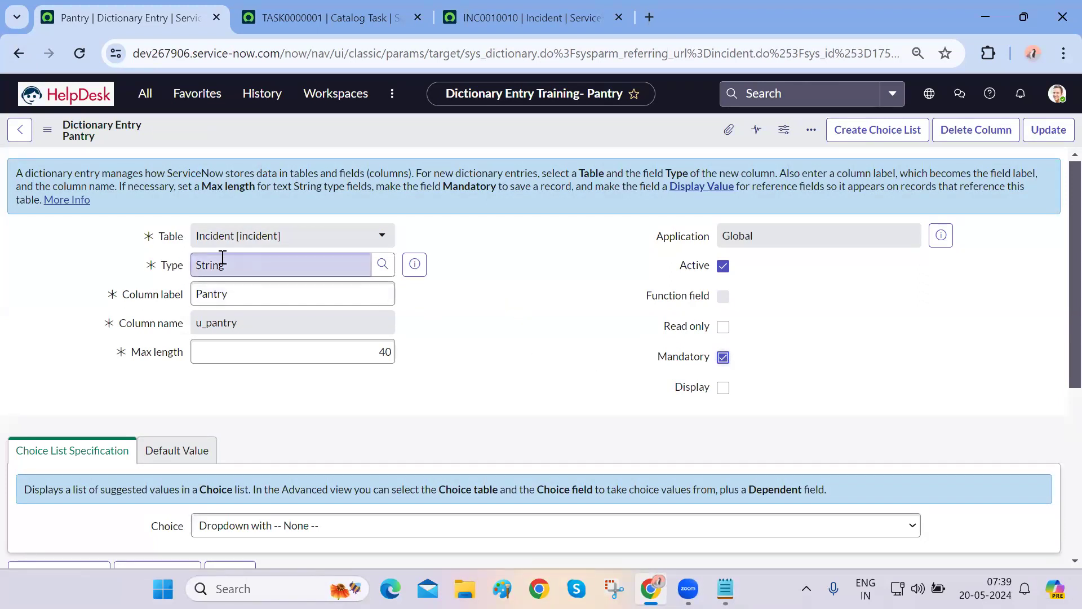
left_click(286, 241)
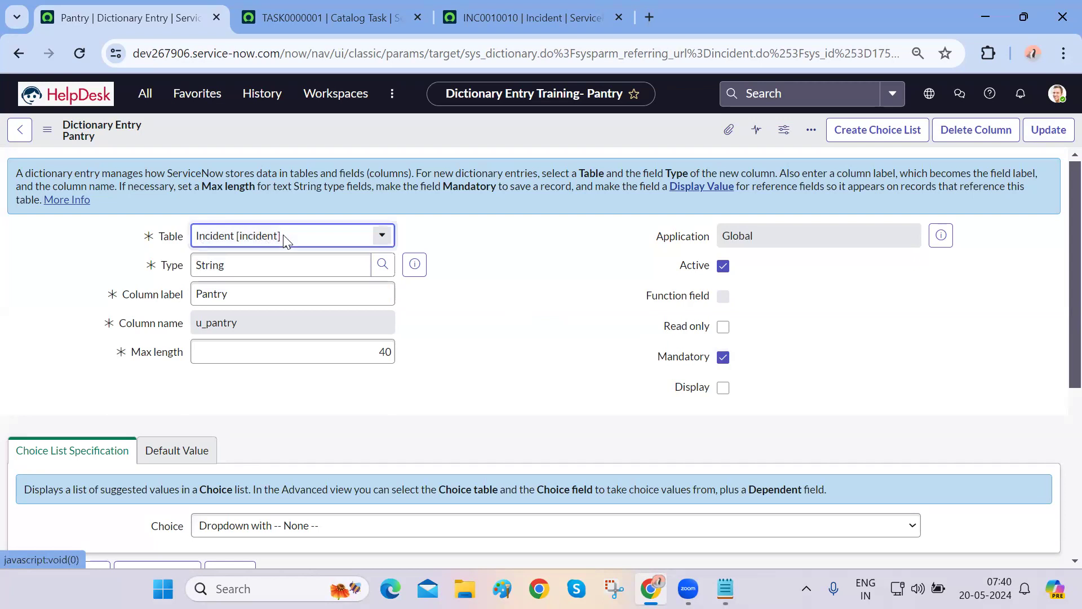
left_click(484, 342)
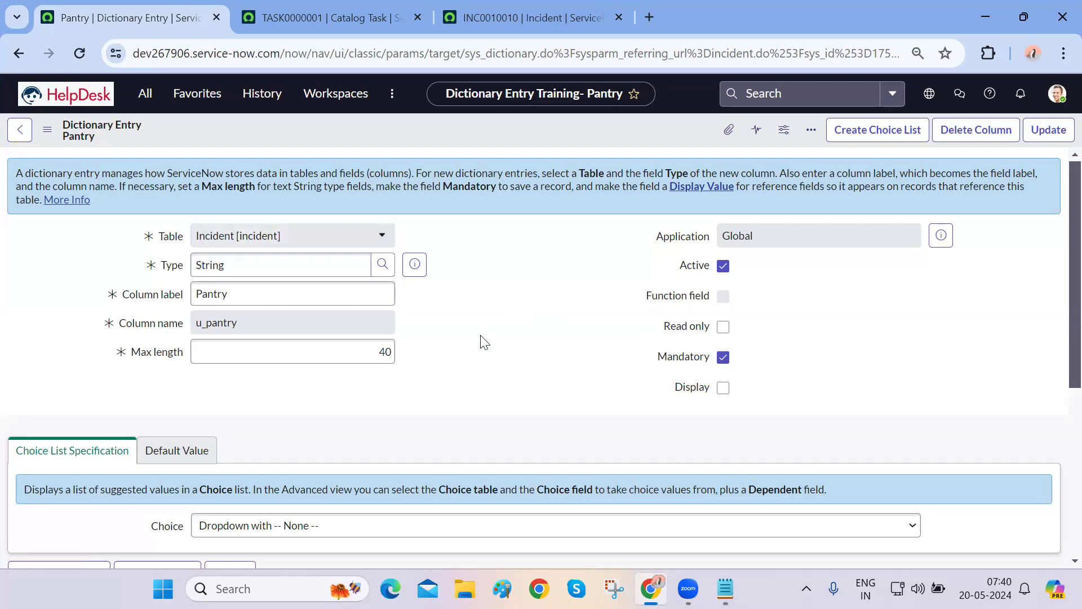
right_click(486, 134)
left_click(505, 144)
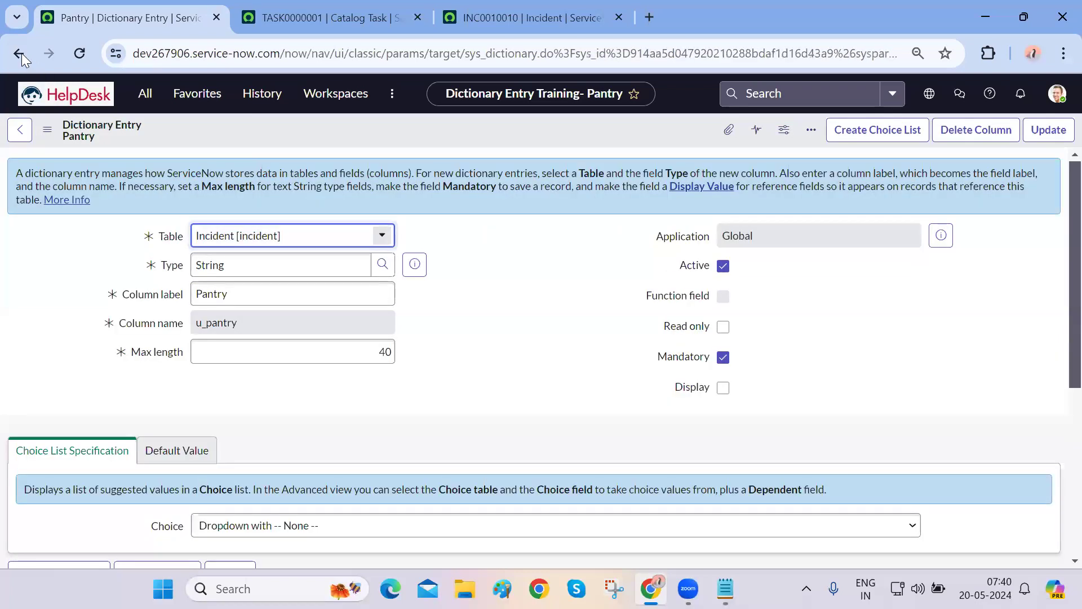
Go back to incident INC0010010 and open the dictionary entry of its Configuration item field
left_click(21, 53)
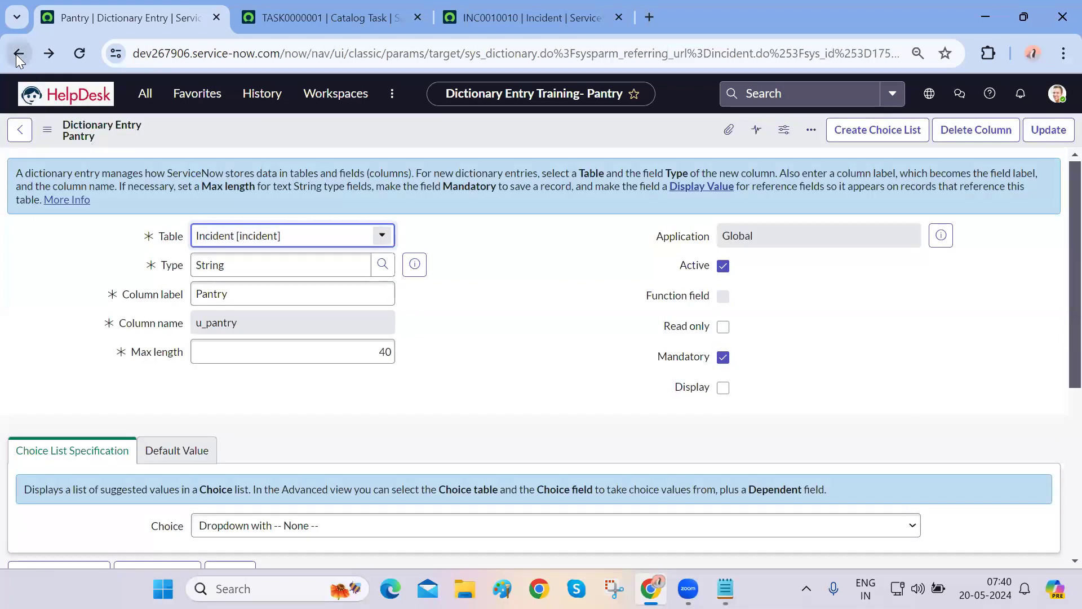
left_click(15, 54)
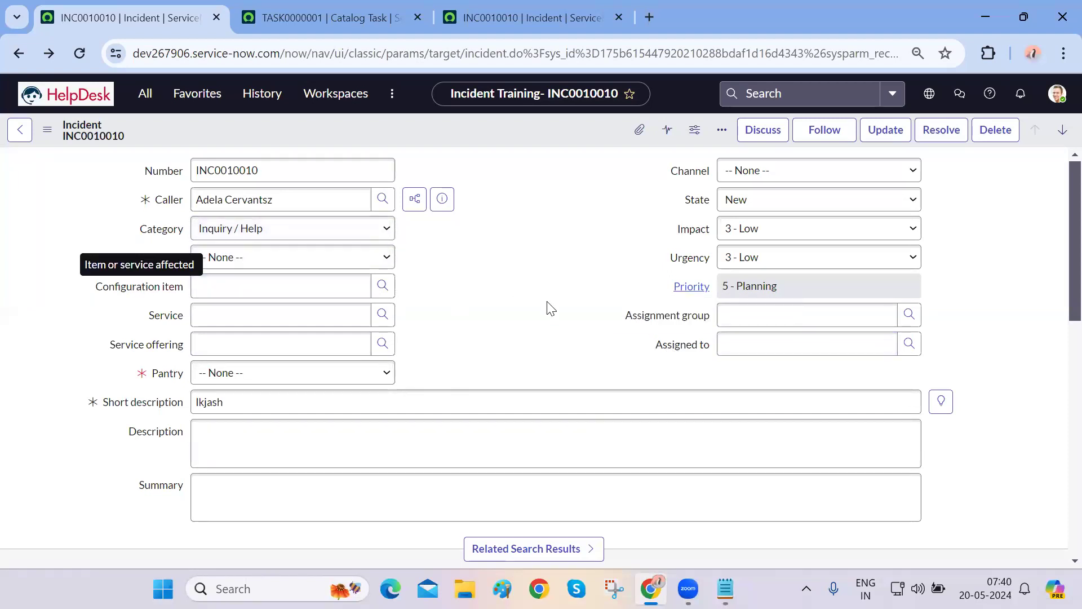
right_click(140, 290)
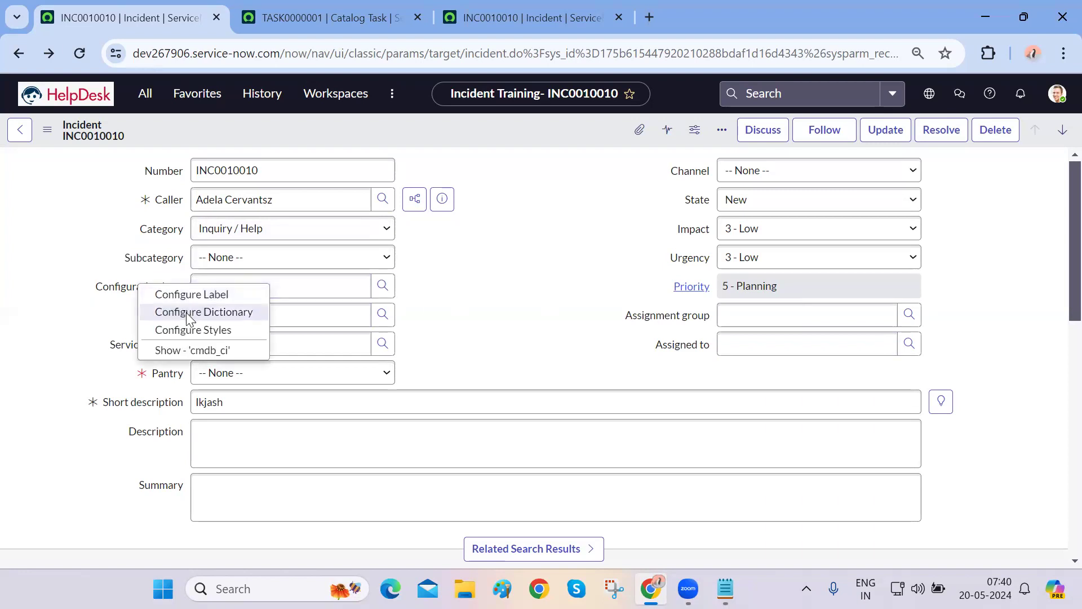
key("Escape")
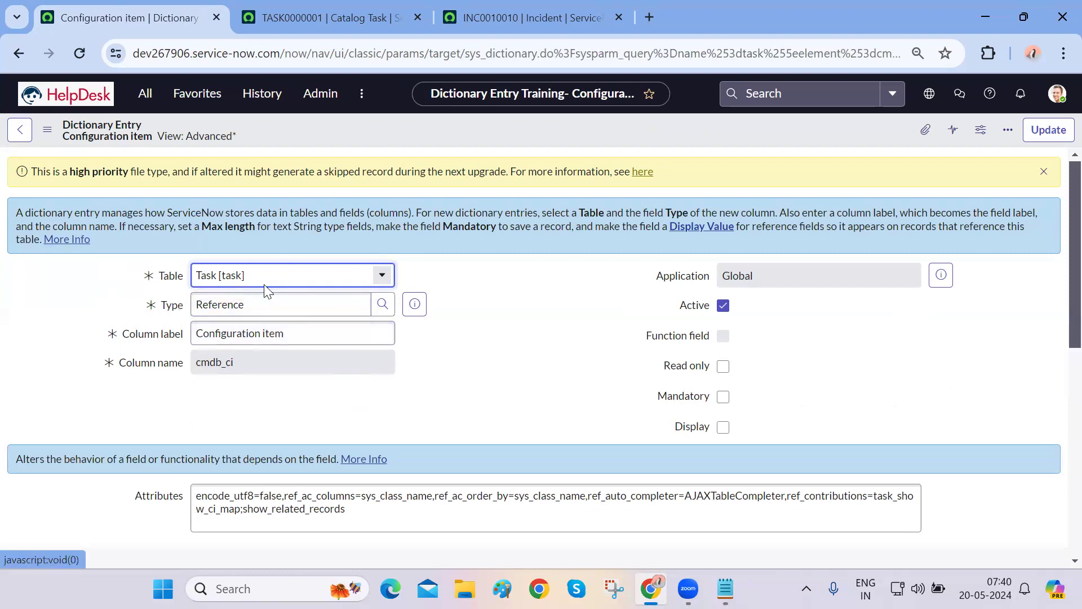
Make the Task table's Configuration item field mandatory and save its dictionary entry
left_click(723, 398)
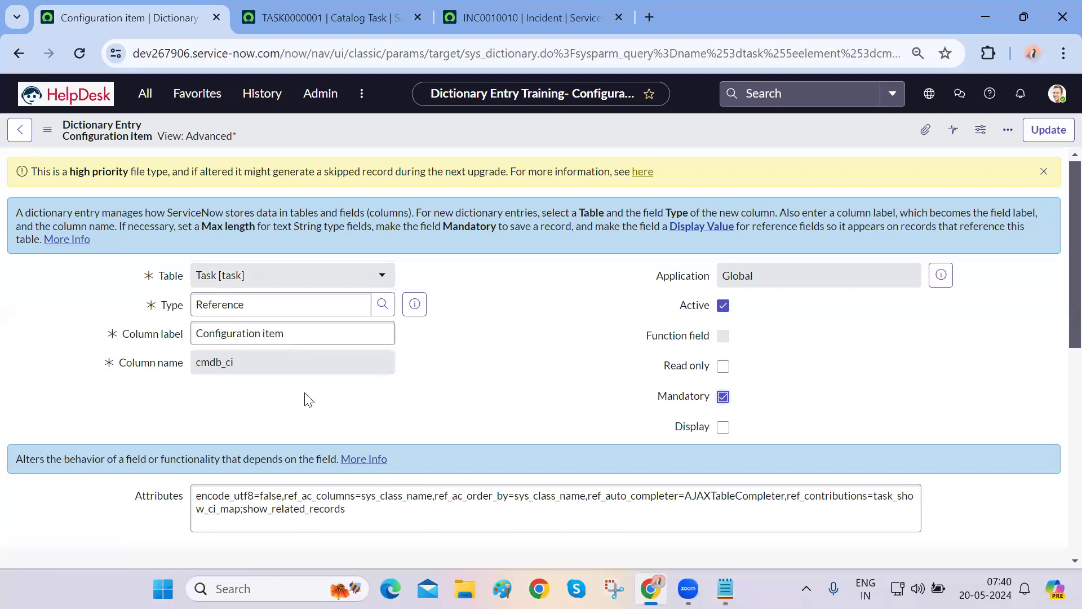
right_click(482, 136)
left_click(494, 145)
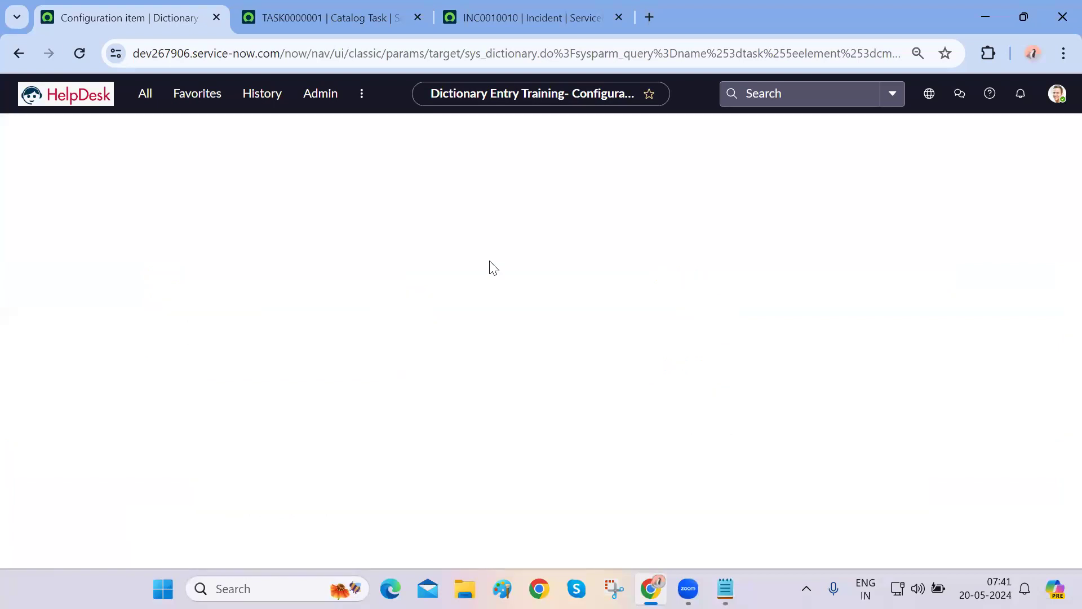
Reload catalog task TASK0000001 to check its Configuration item field, and navigate from the dictionary entry back to incident INC0010010
left_click(295, 26)
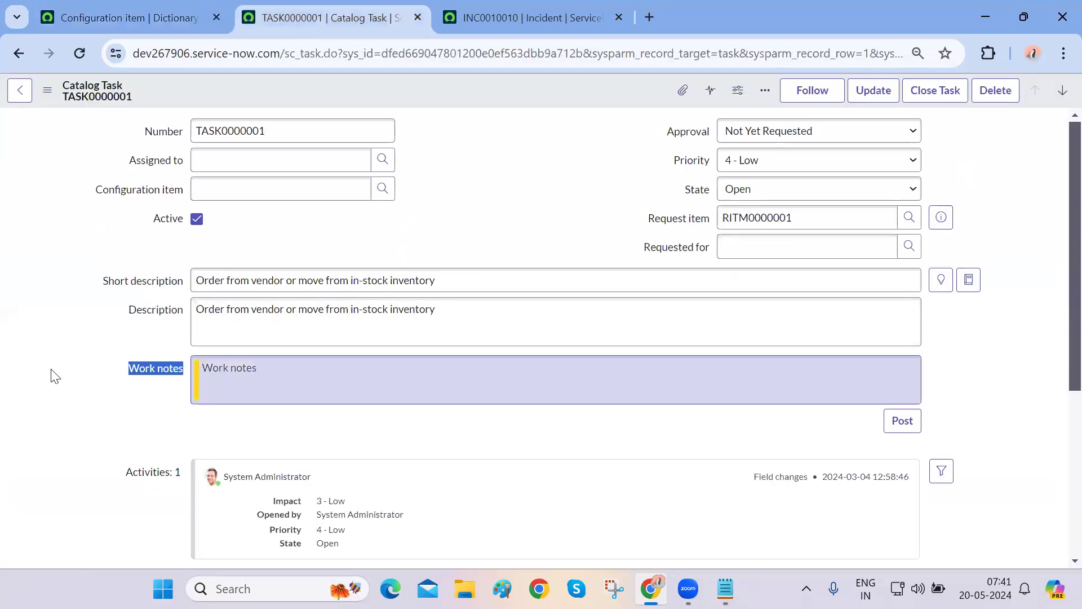
left_click(81, 58)
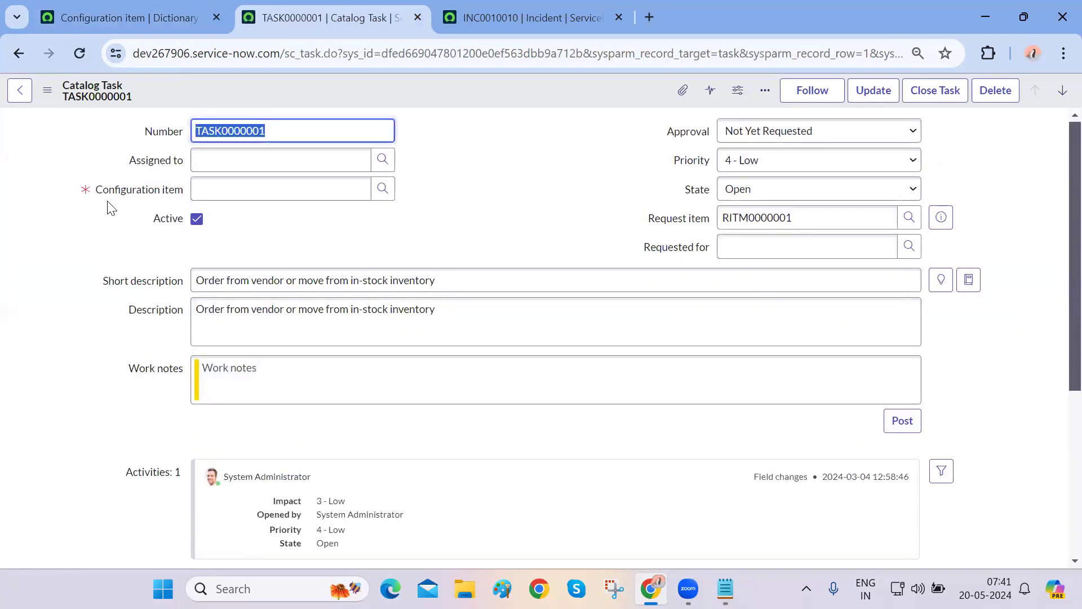
left_click(145, 19)
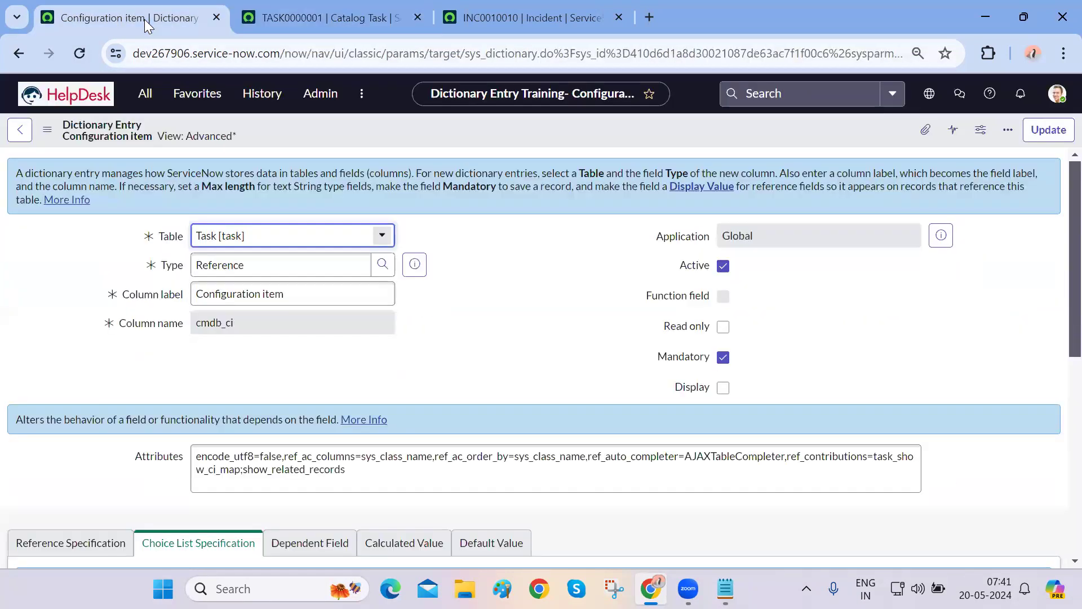
left_click(13, 54)
left_click(316, 14)
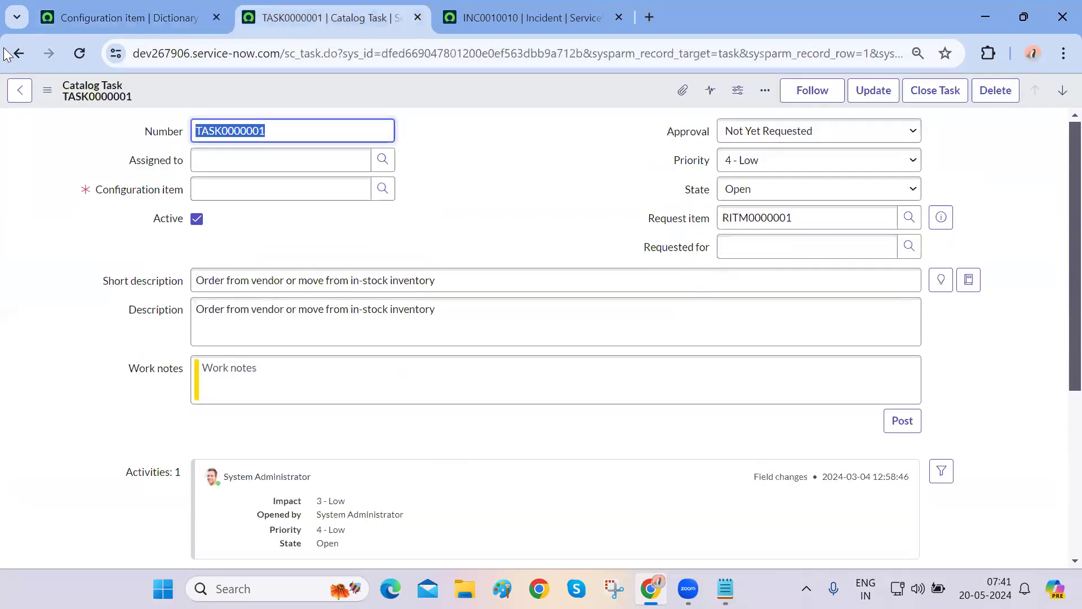
left_click(138, 6)
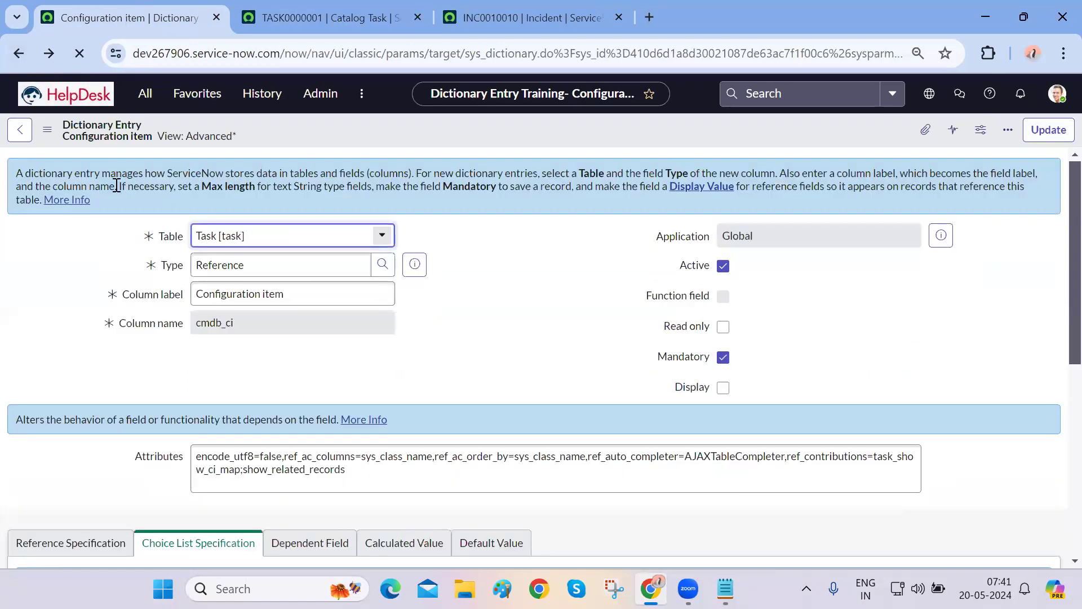
Find Problem - Create New in the navigator and open the new problem form in a separate browser tab
left_click(145, 95)
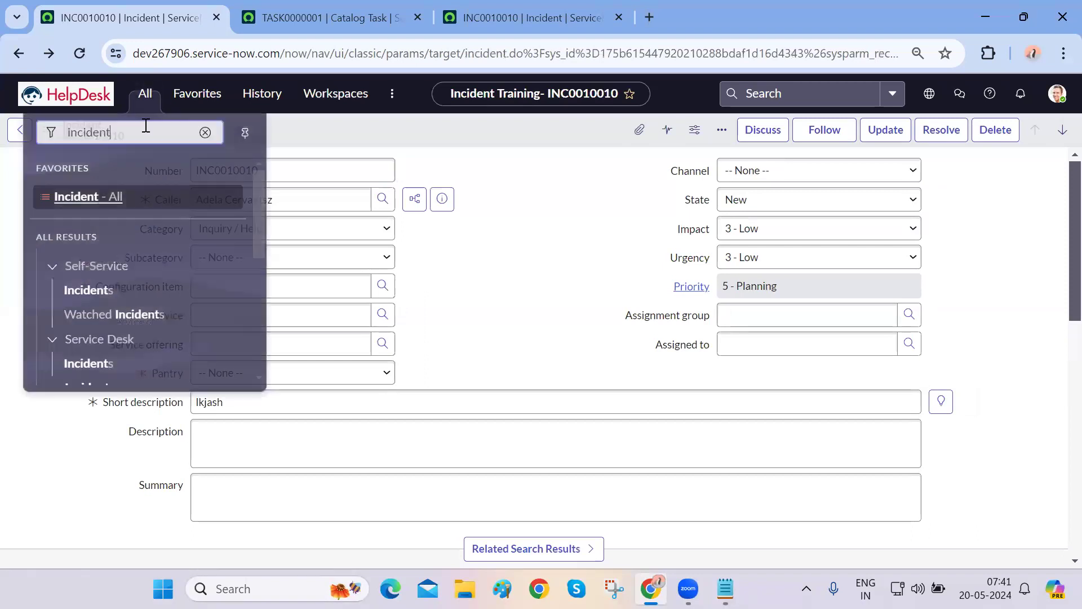
type("problem")
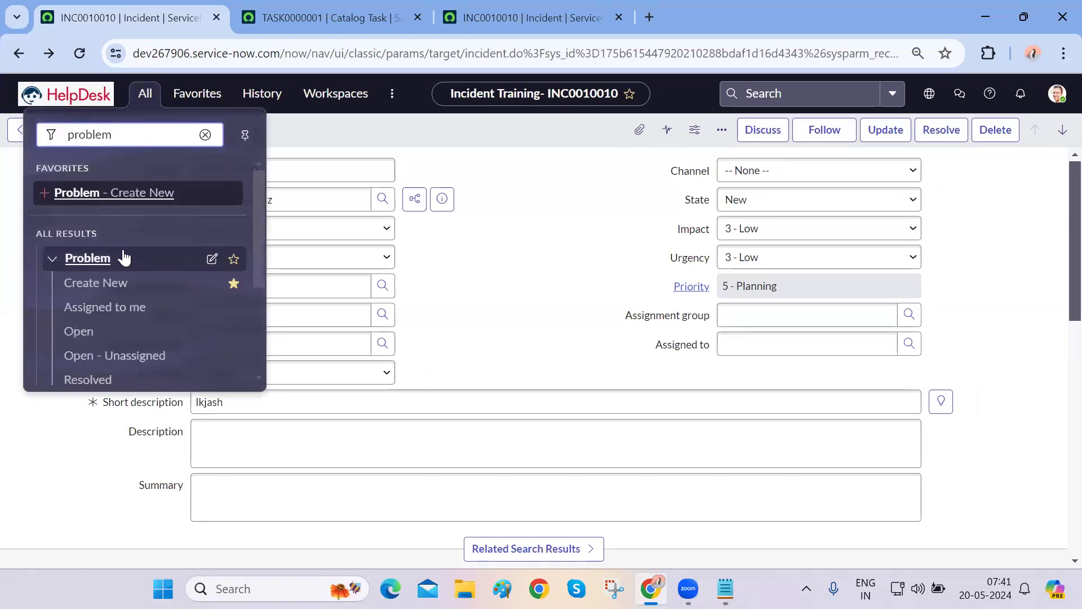
middle_click(129, 194)
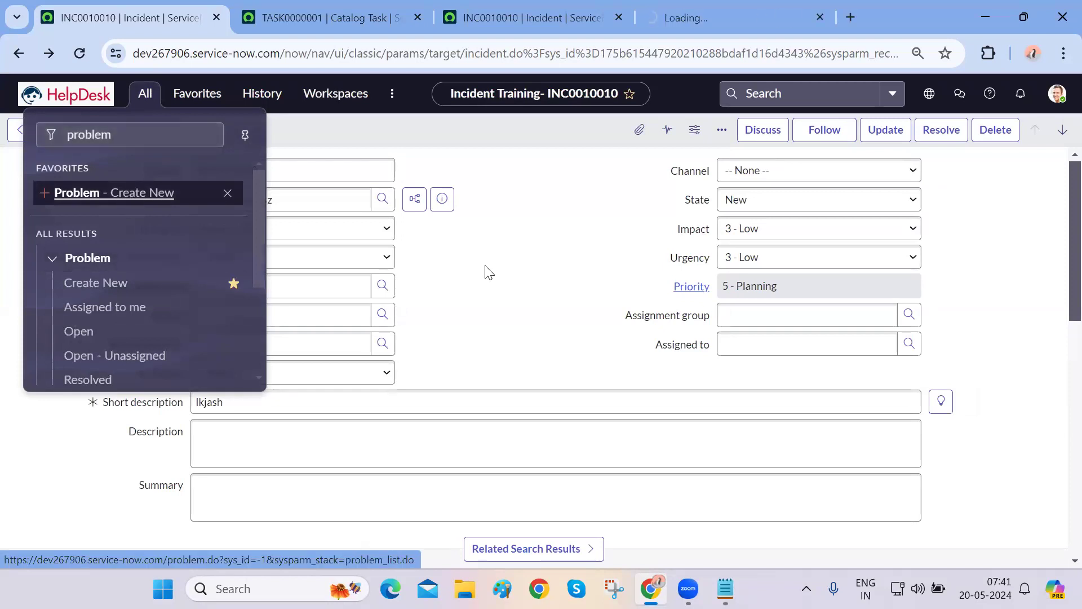
left_click(685, 18)
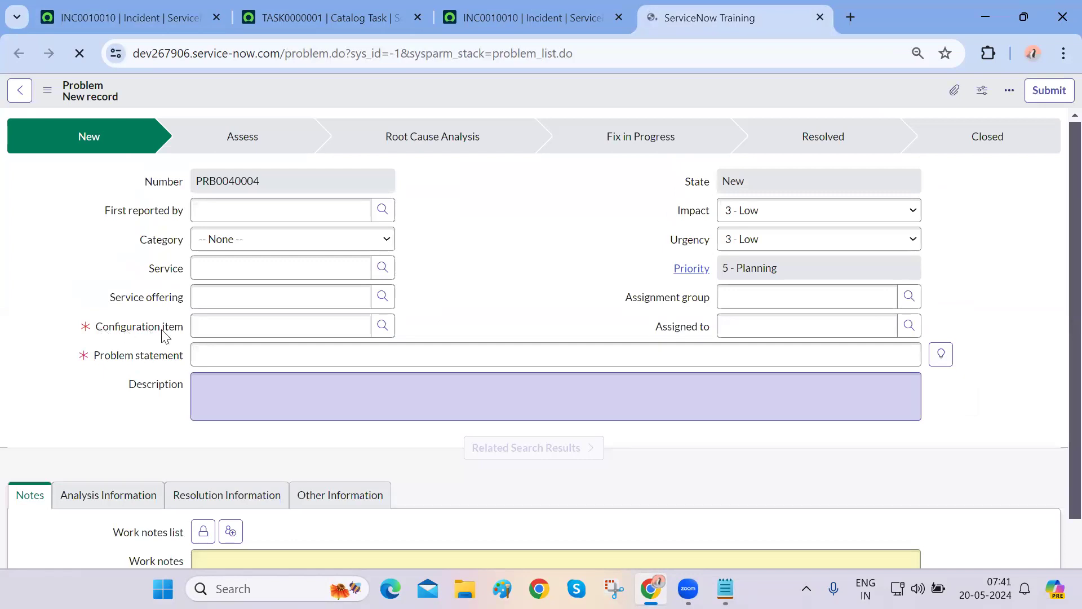
Find Change - Create New in the navigator, start a change request from the Normal model, and check its Configuration item field
left_click(84, 8)
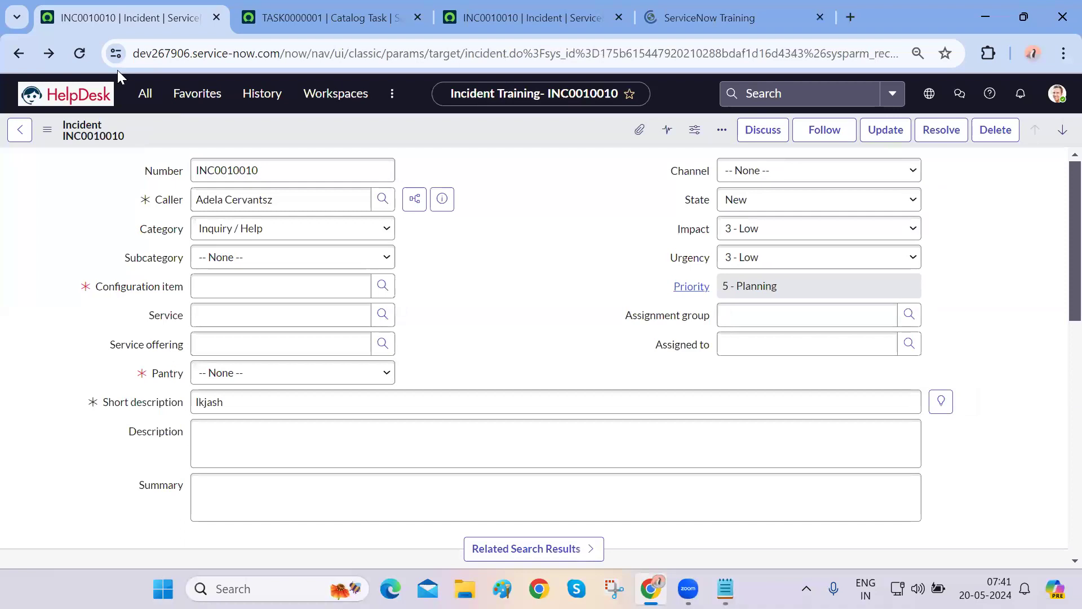
left_click(143, 95)
double_click(123, 135)
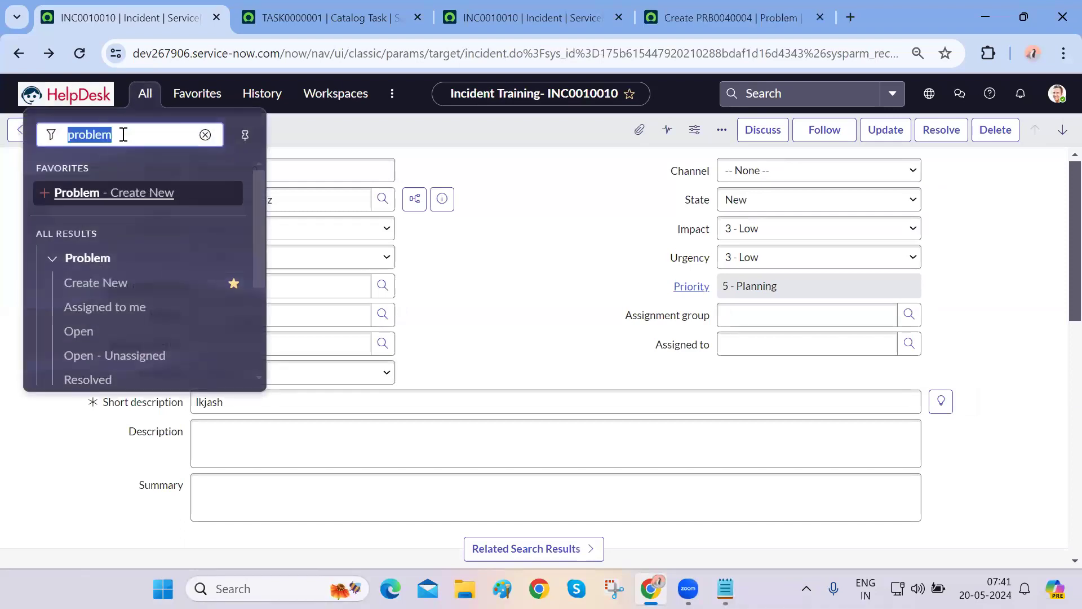
type("change")
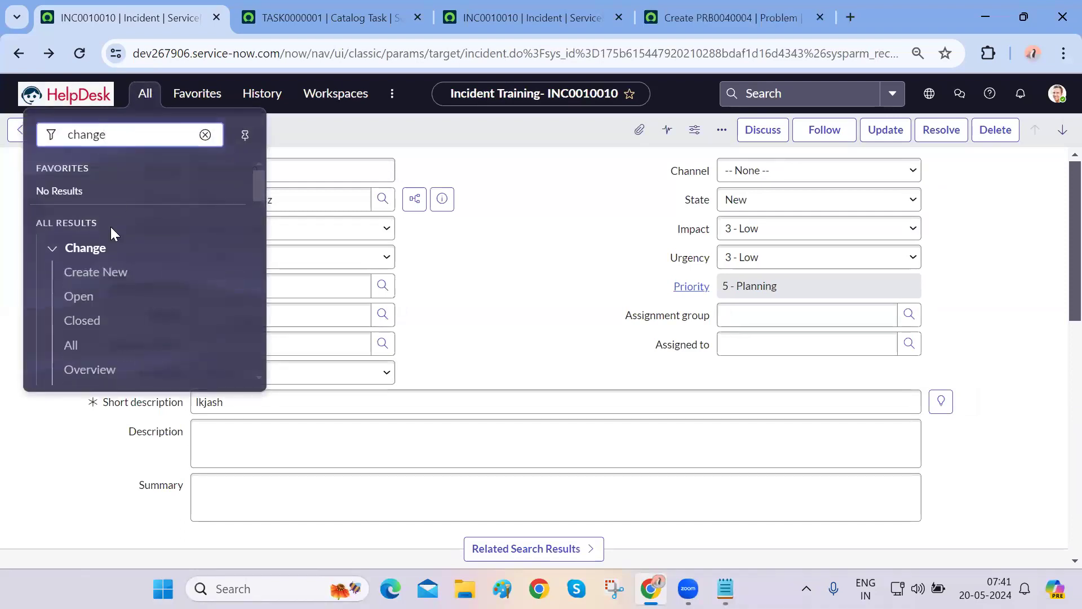
left_click(101, 275)
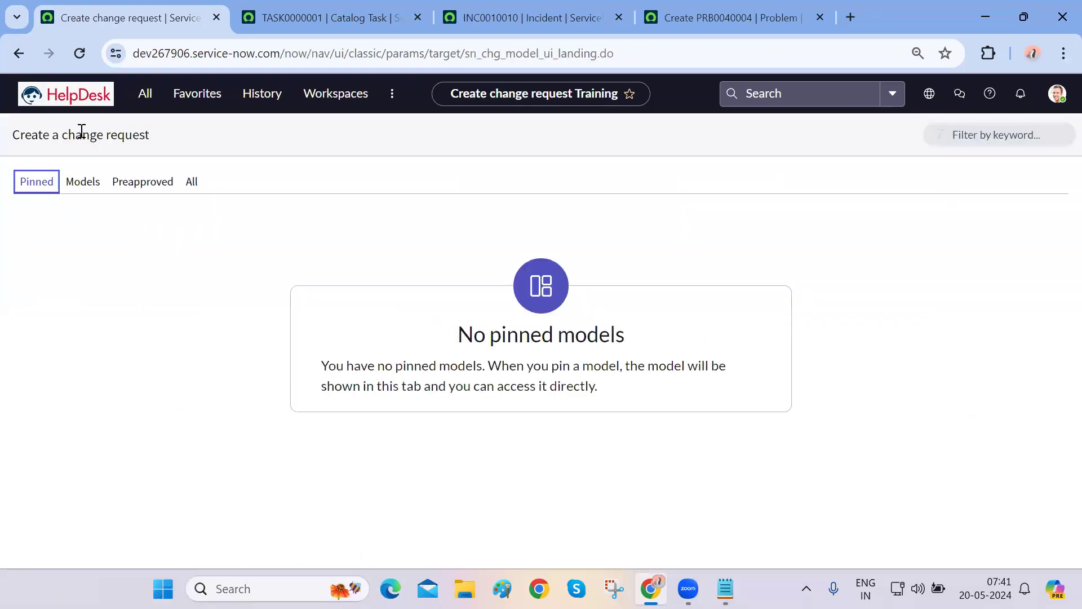
left_click(192, 182)
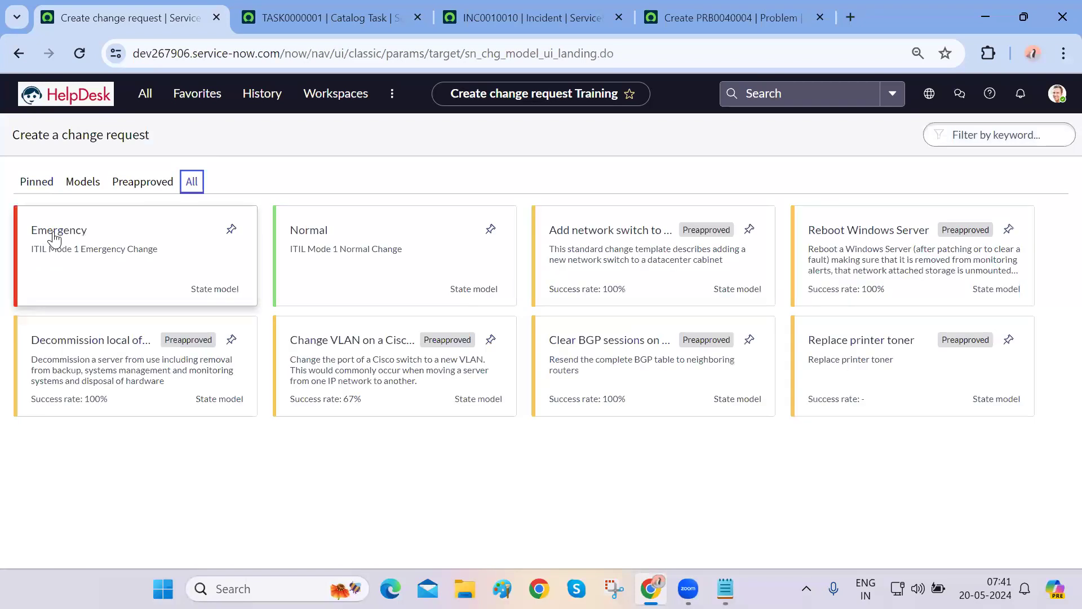
left_click(300, 274)
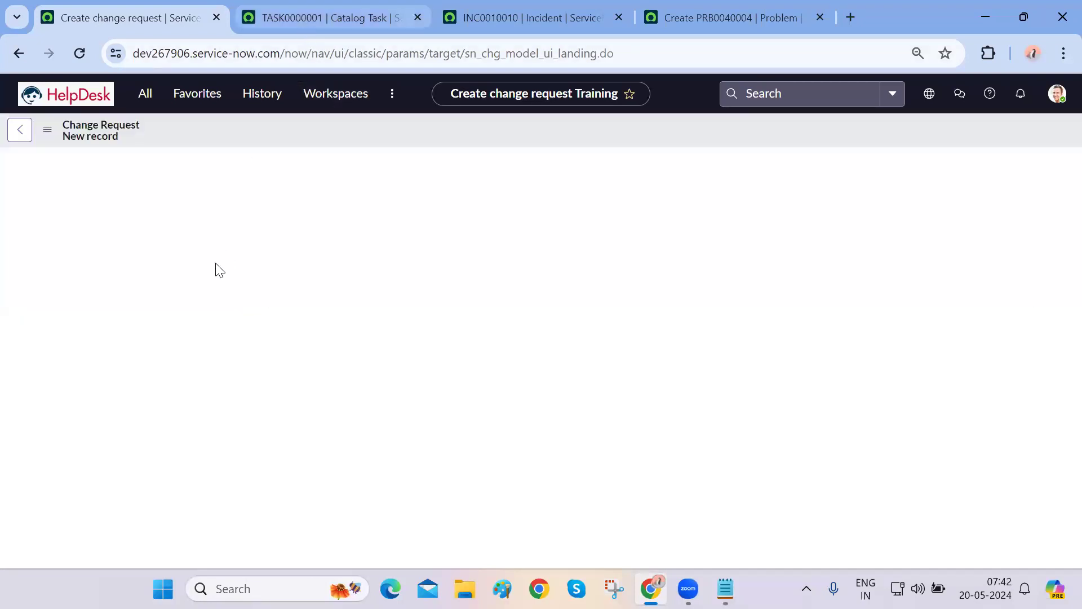
left_click_drag(101, 366, 162, 370)
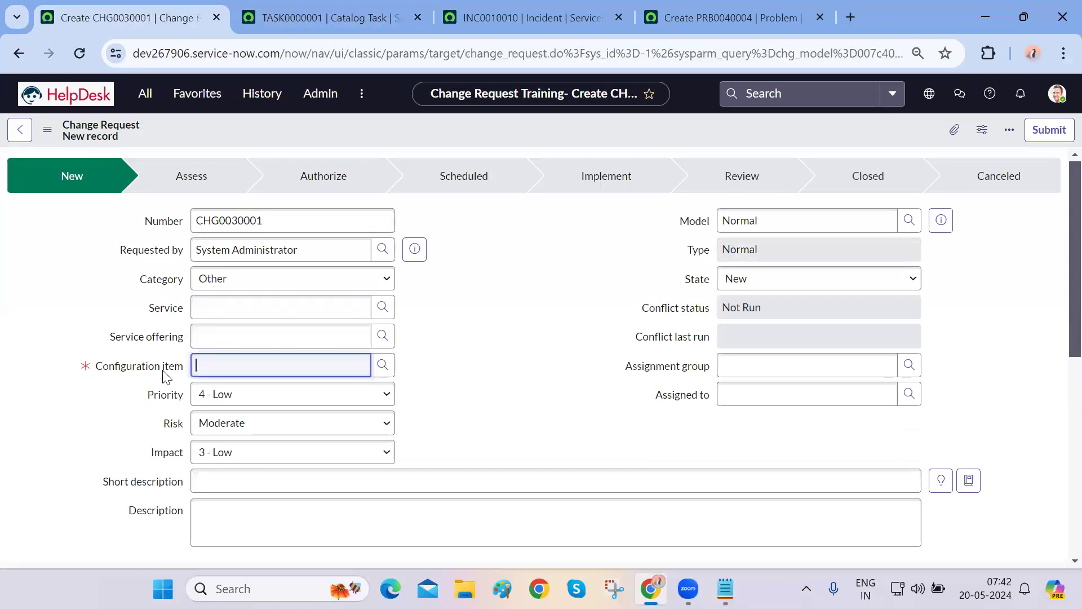
left_click(111, 386)
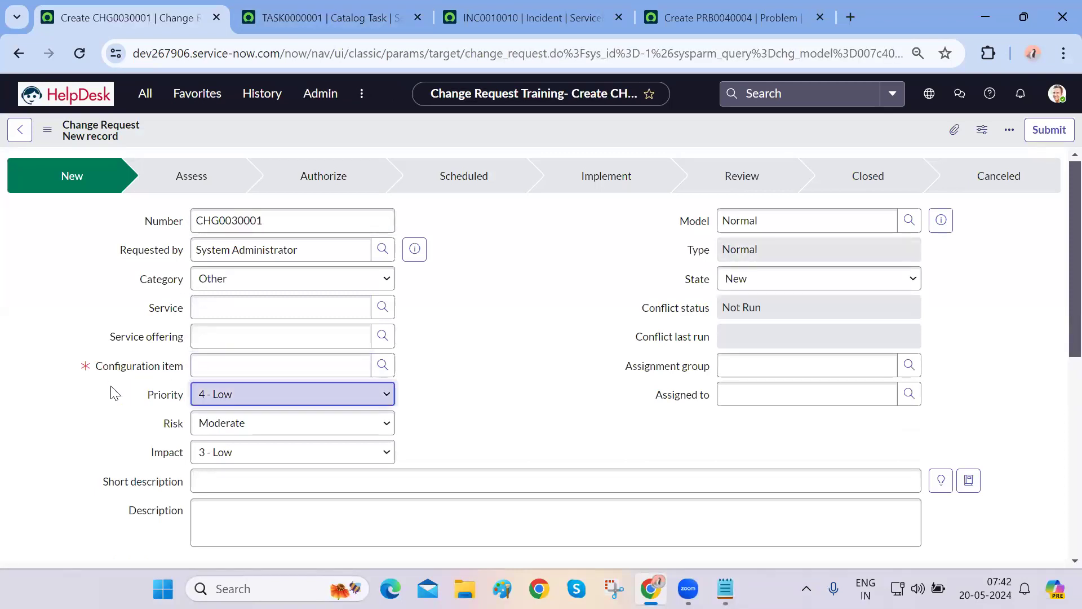
left_click(439, 368)
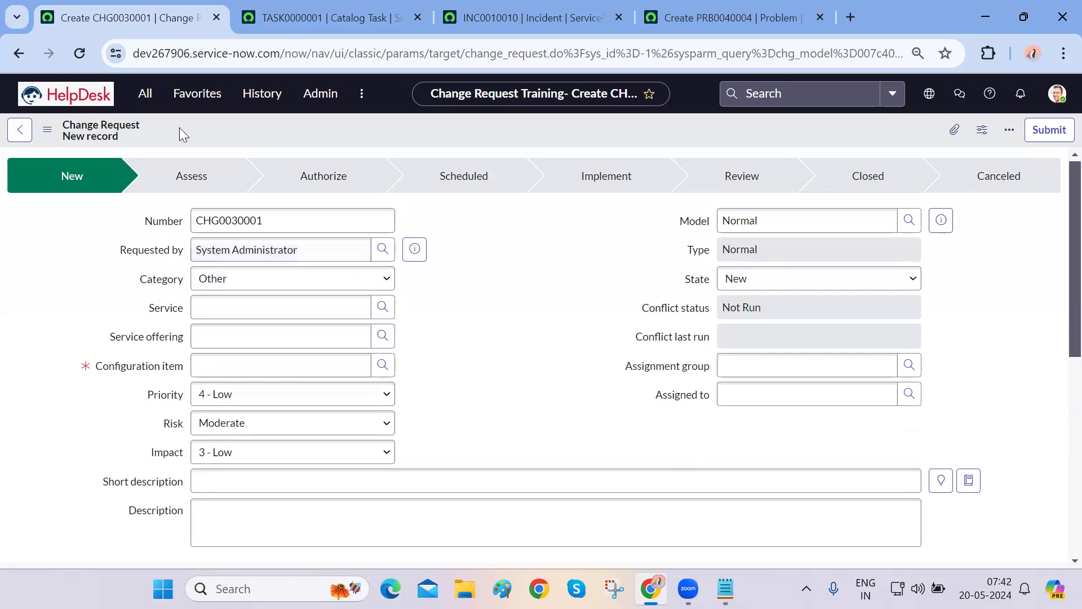
Reload incident INC0010010 in its separate browser tab and open the dictionary entry of its Configuration item field
left_click(145, 94)
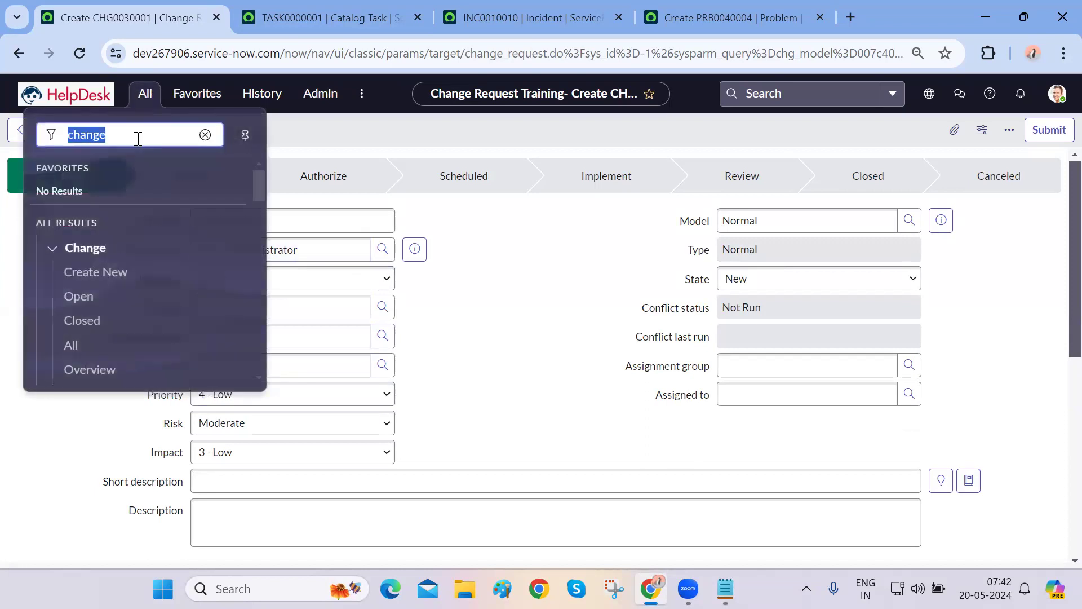
key("ctrl+Tab")
key("ctrl+Tab")
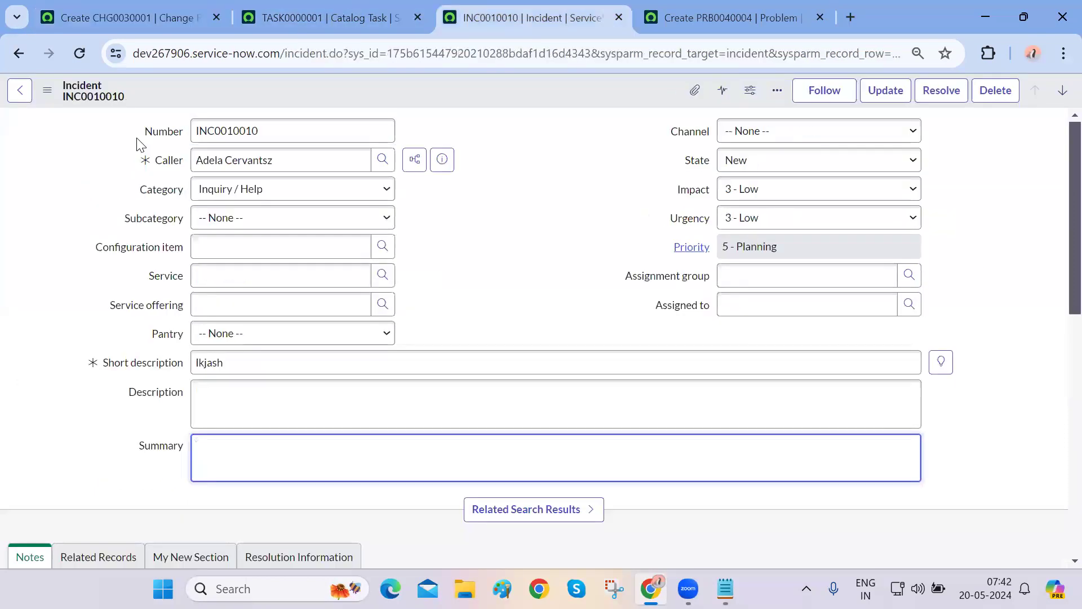
left_click(79, 58)
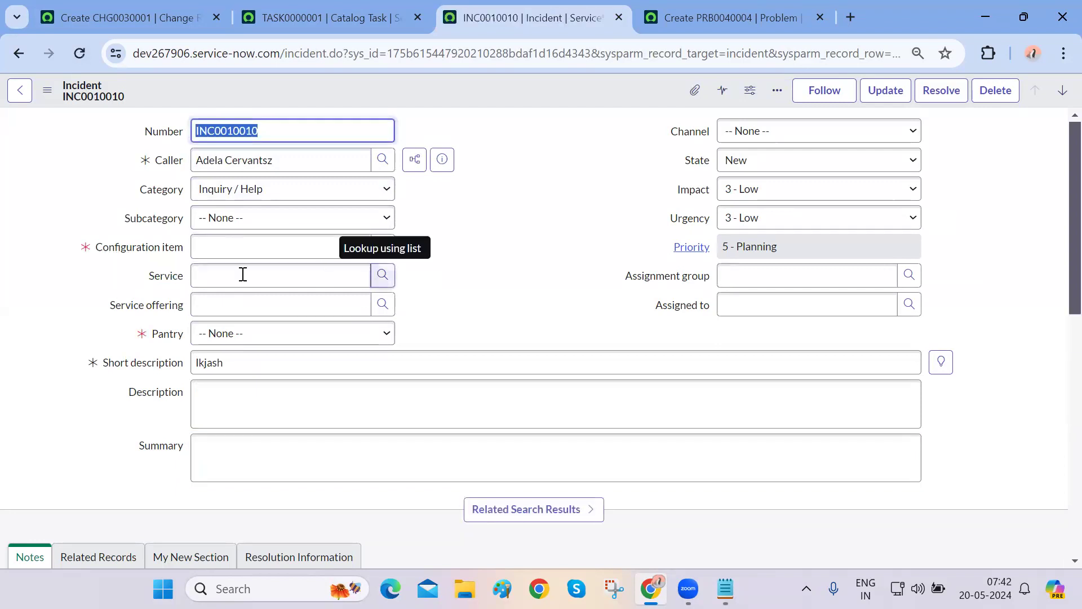
right_click(141, 252)
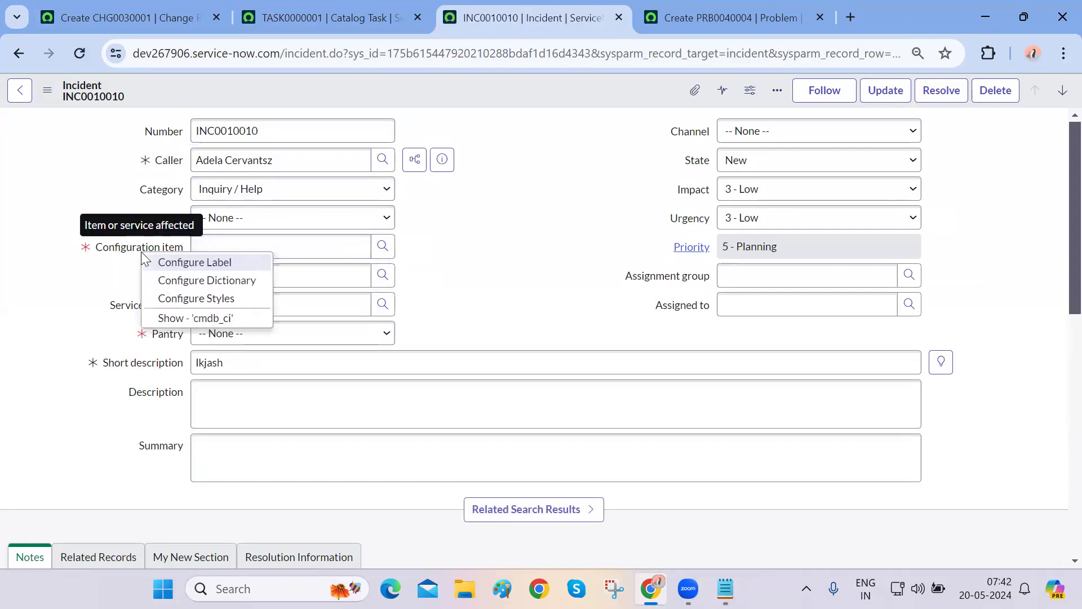
left_click(172, 282)
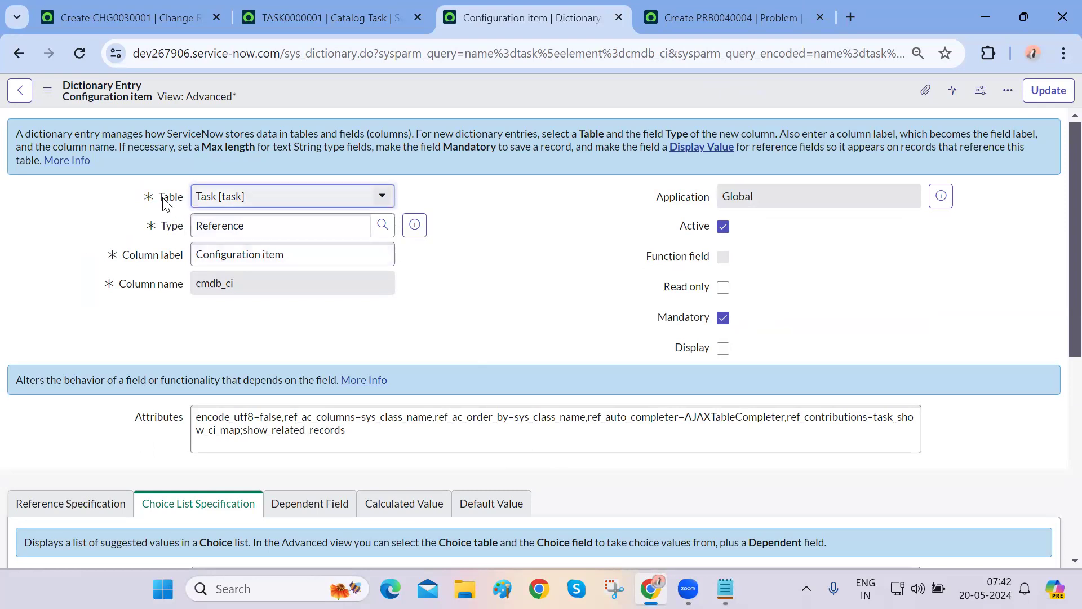
left_click(248, 287)
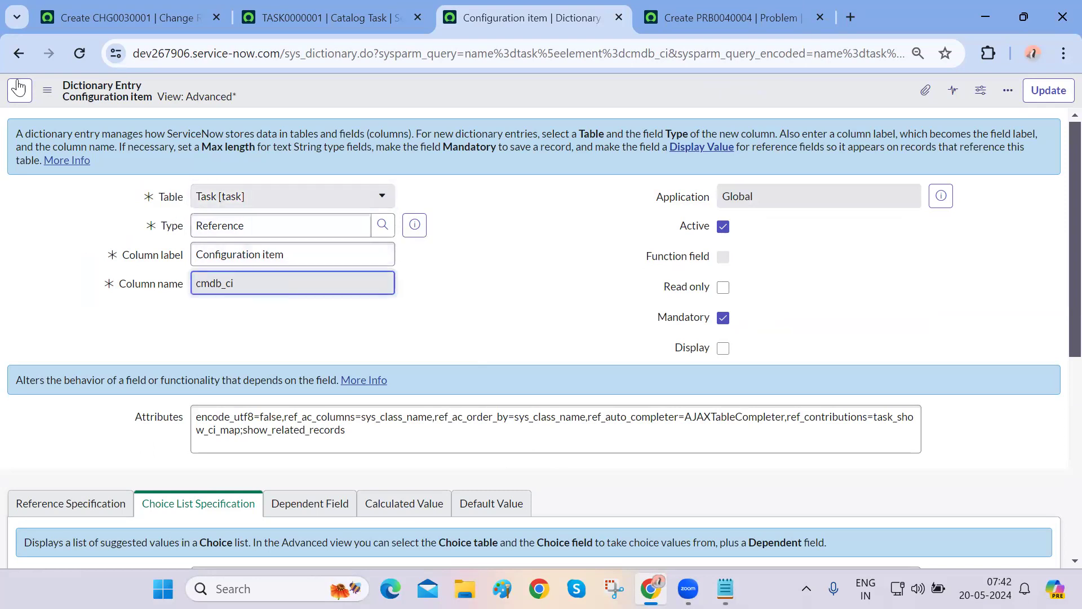
Review the Base Table and Task Table lines in the Notepad notes, and come back to the Configuration item dictionary entry
left_click(14, 58)
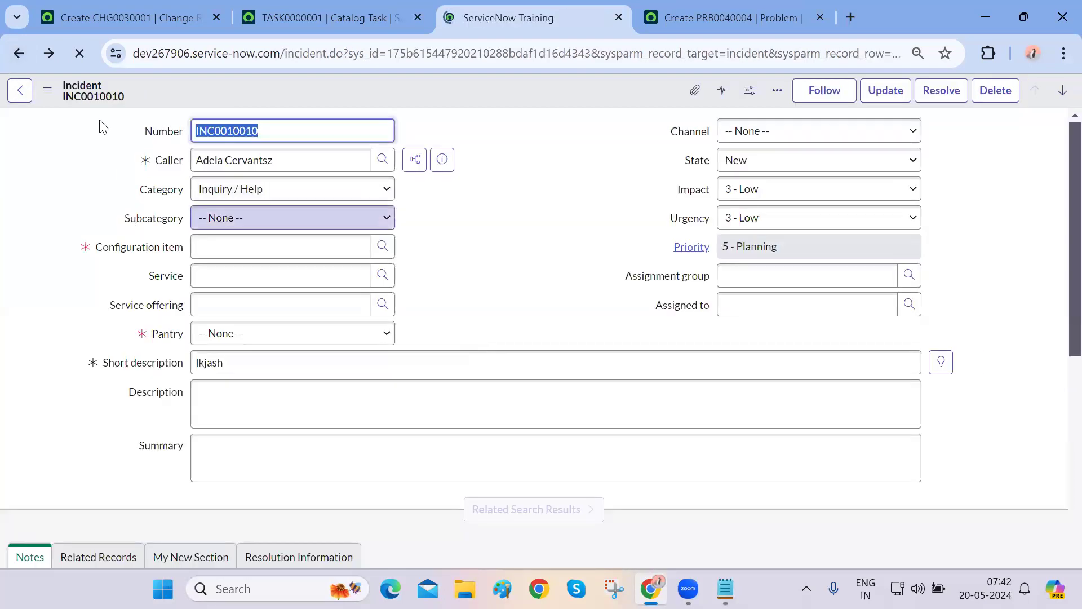
left_click(49, 54)
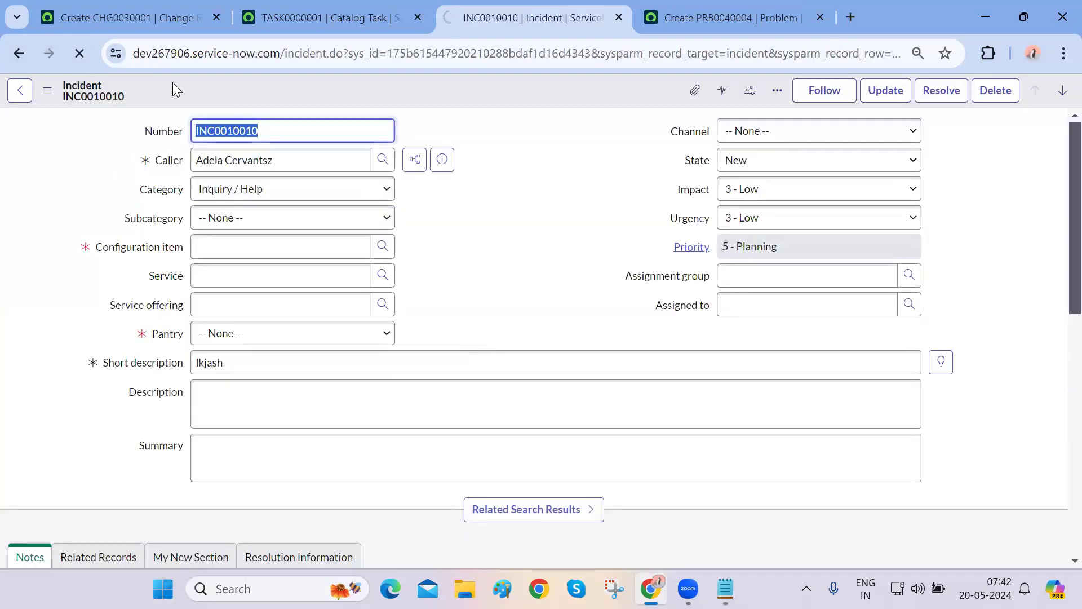
left_click(726, 588)
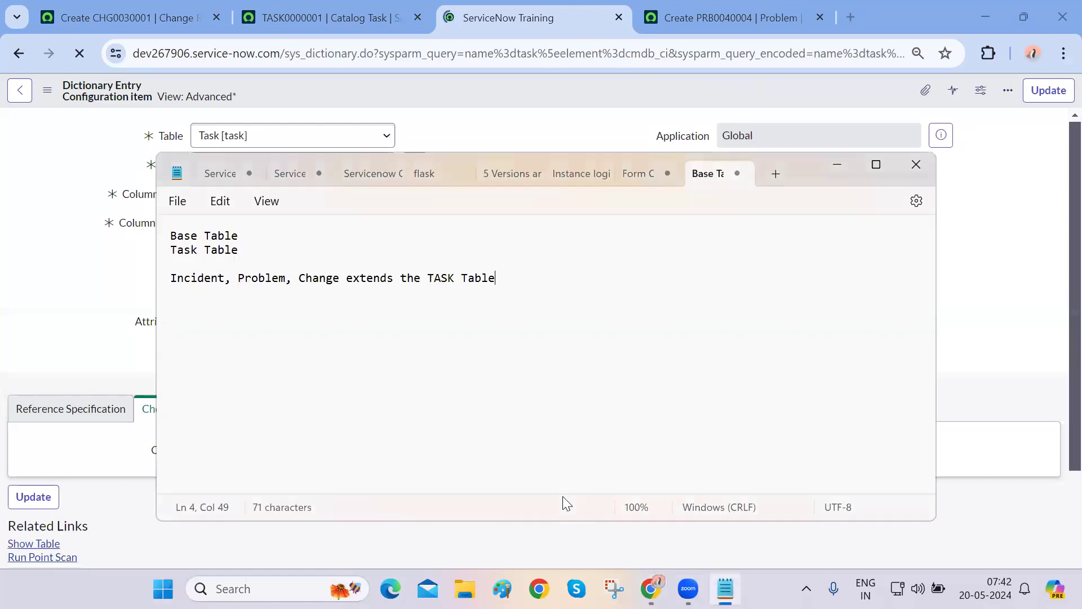
left_click_drag(252, 258, 164, 241)
left_click(15, 273)
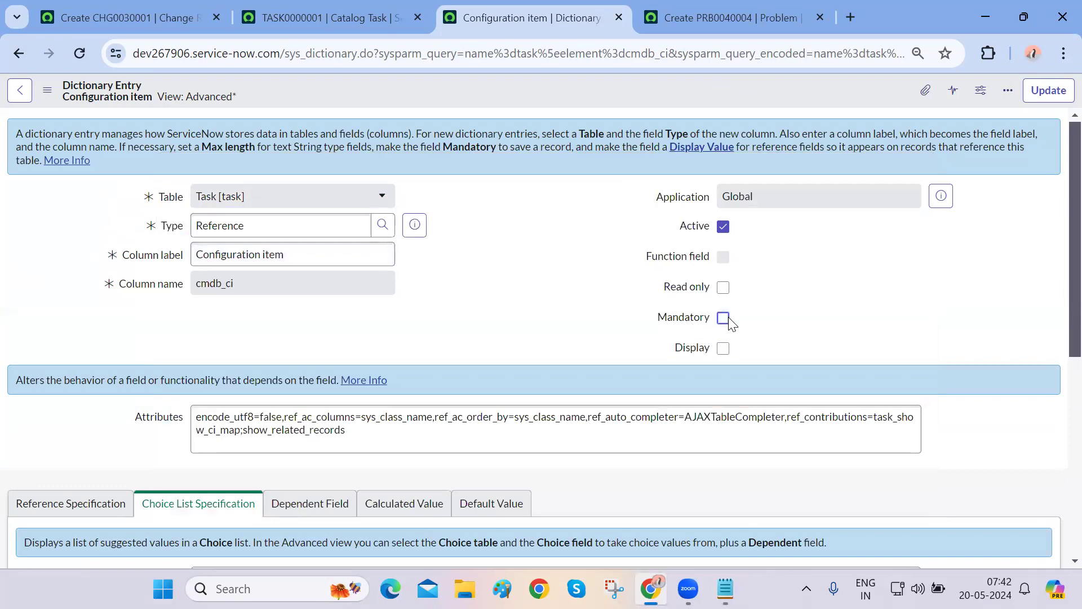
Make the Task table's Configuration item field non-mandatory and save its dictionary entry
right_click(766, 89)
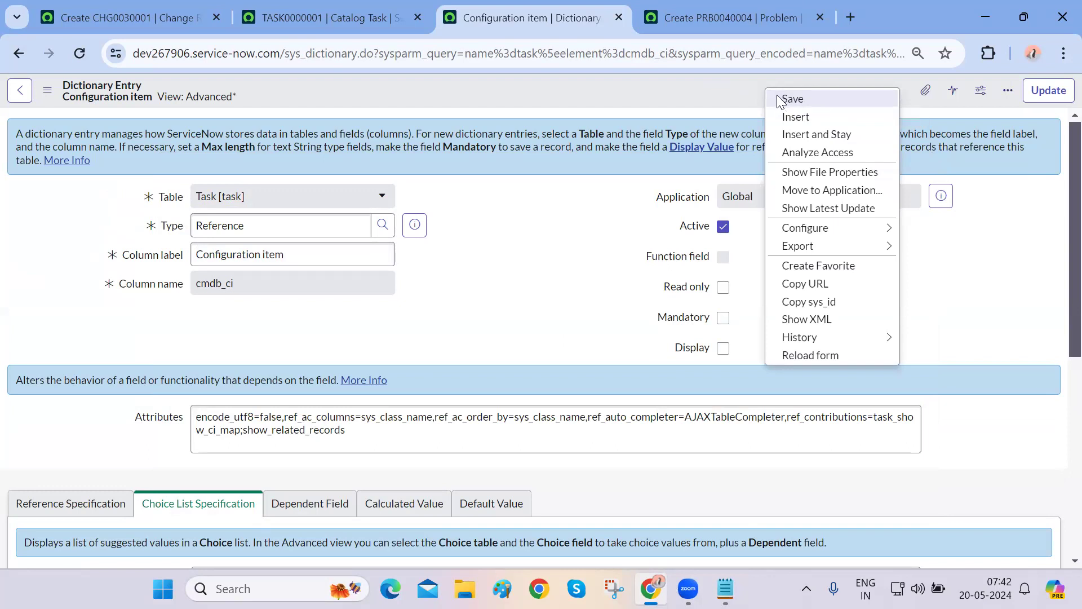
left_click(777, 98)
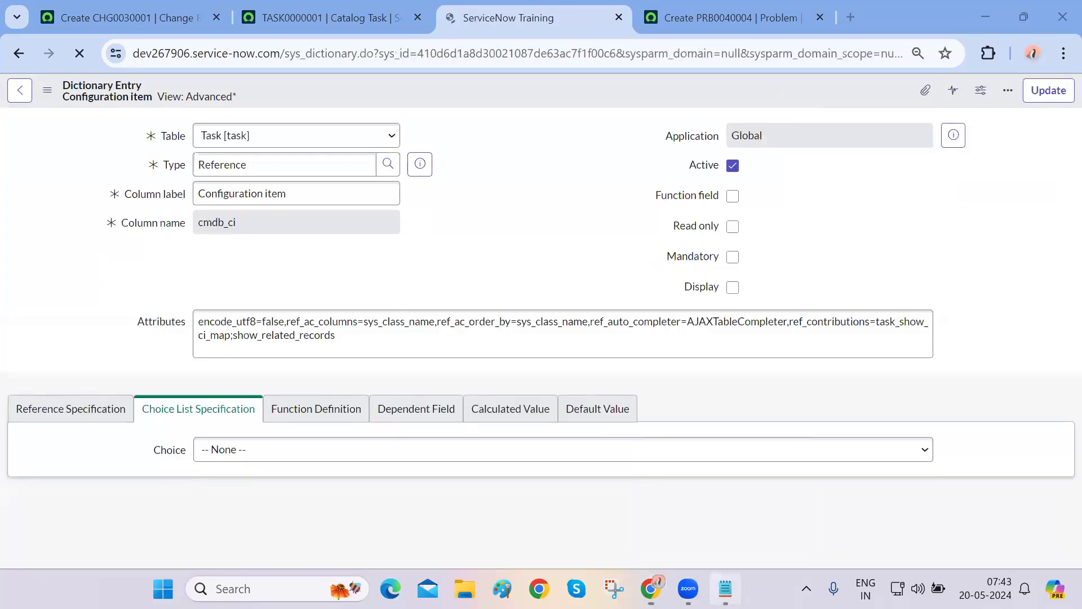
left_click(726, 588)
left_click(725, 588)
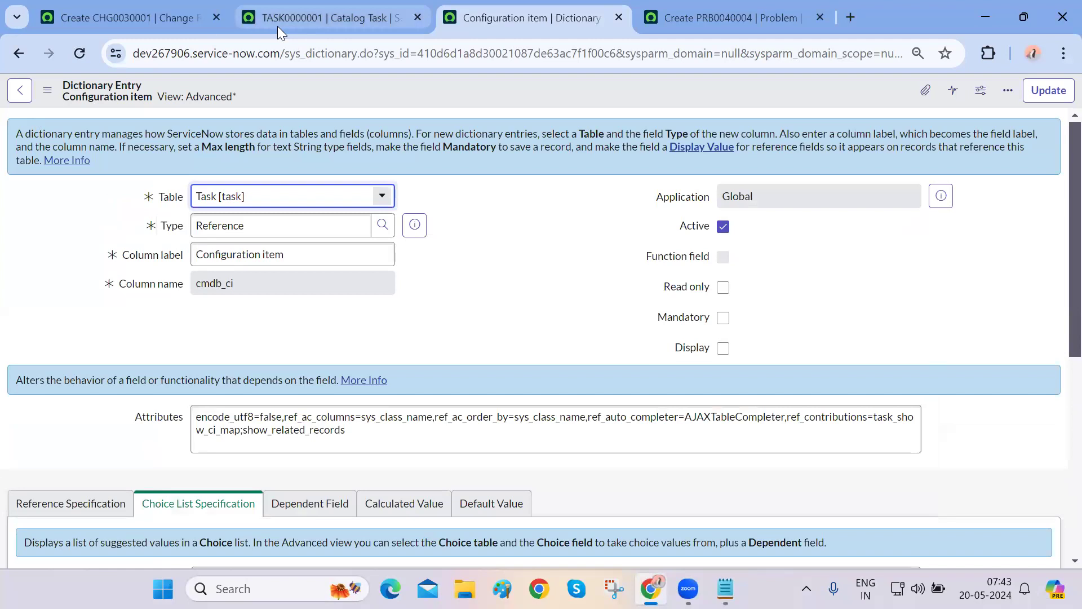
Open the Incident table definition from incident INC0010010, examine its Extends table field, and go back to the incident
left_click(19, 55)
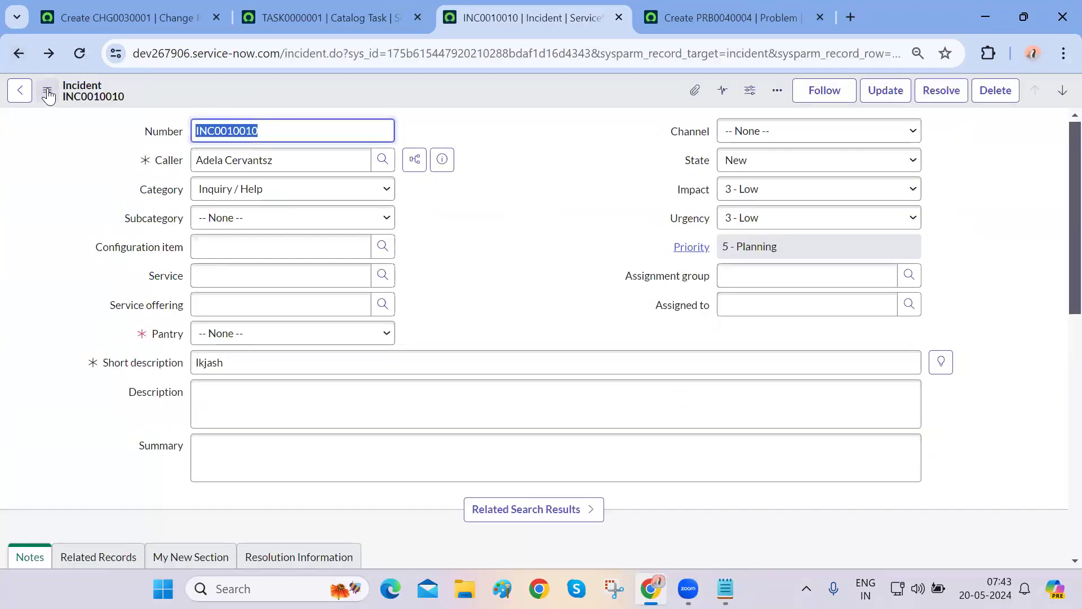
left_click(48, 91)
mouse_move(119, 372)
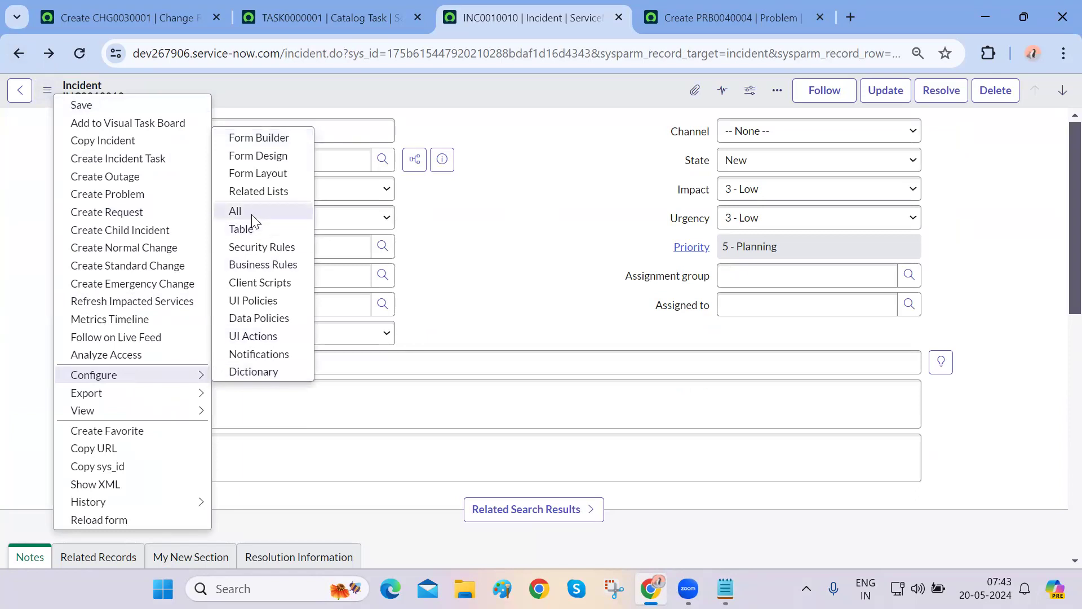
left_click(256, 229)
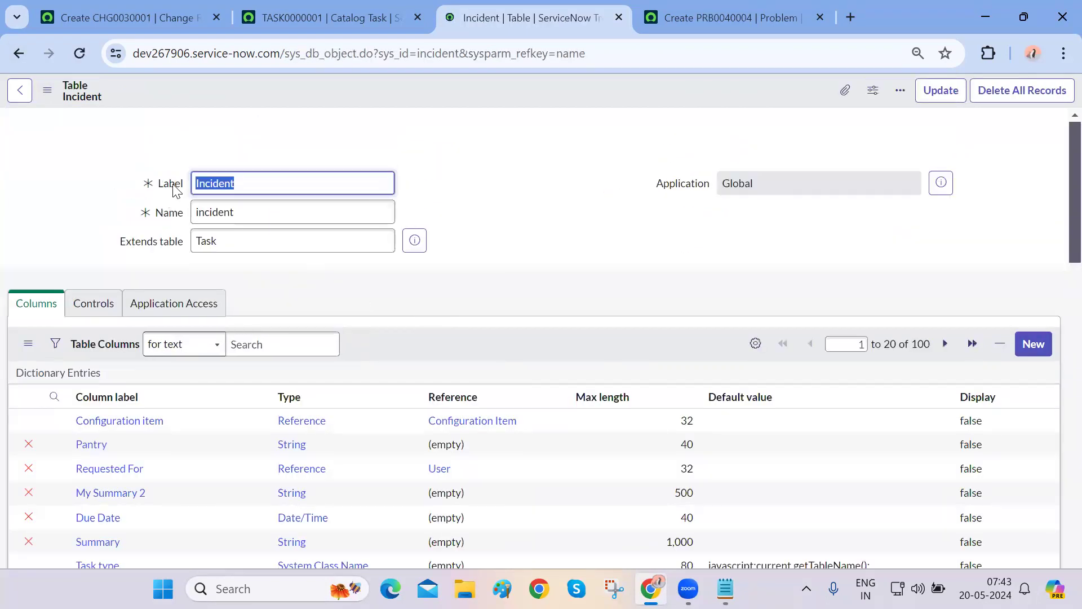
left_click_drag(120, 242, 187, 248)
left_click(315, 290)
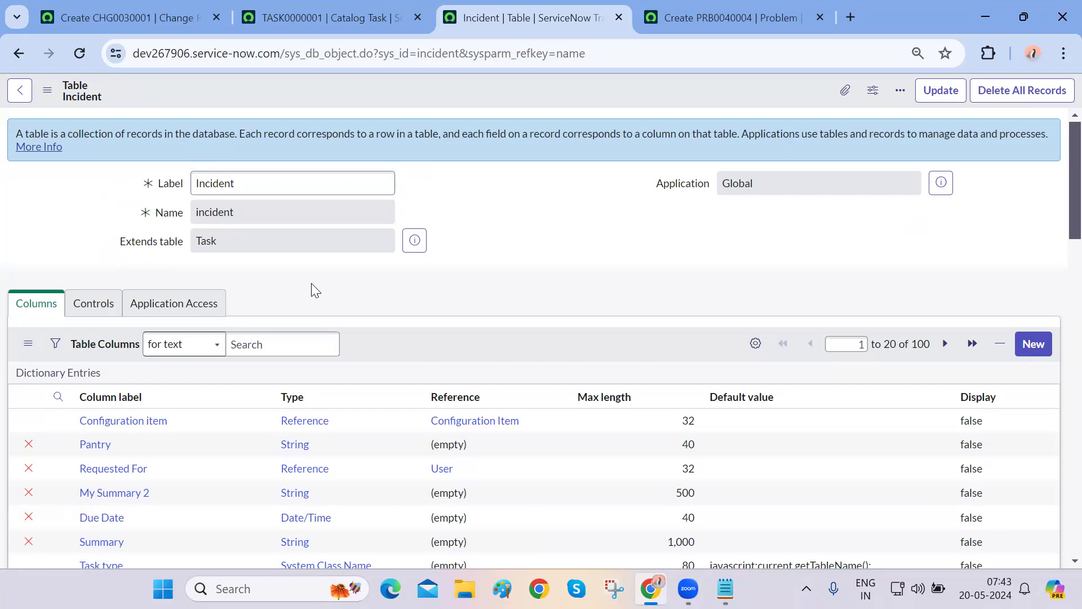
double_click(126, 242)
left_click_drag(125, 242, 174, 240)
left_click(276, 284)
left_click(22, 60)
Check the Configuration item field on incident INC0010010 and on the reloaded catalog task TASK0000001 and new problem form
left_click(307, 33)
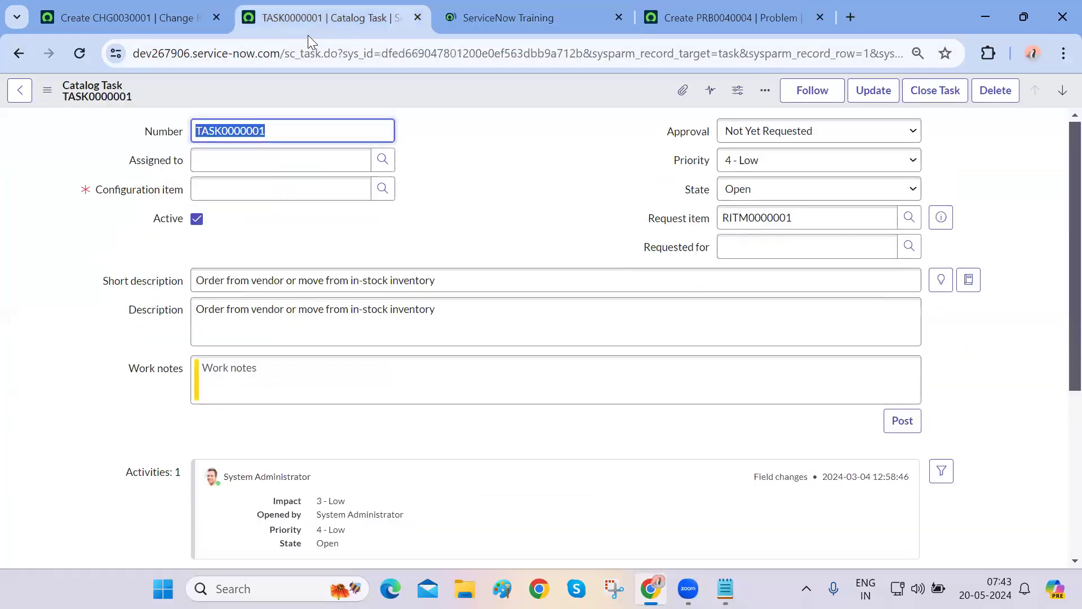
left_click(79, 53)
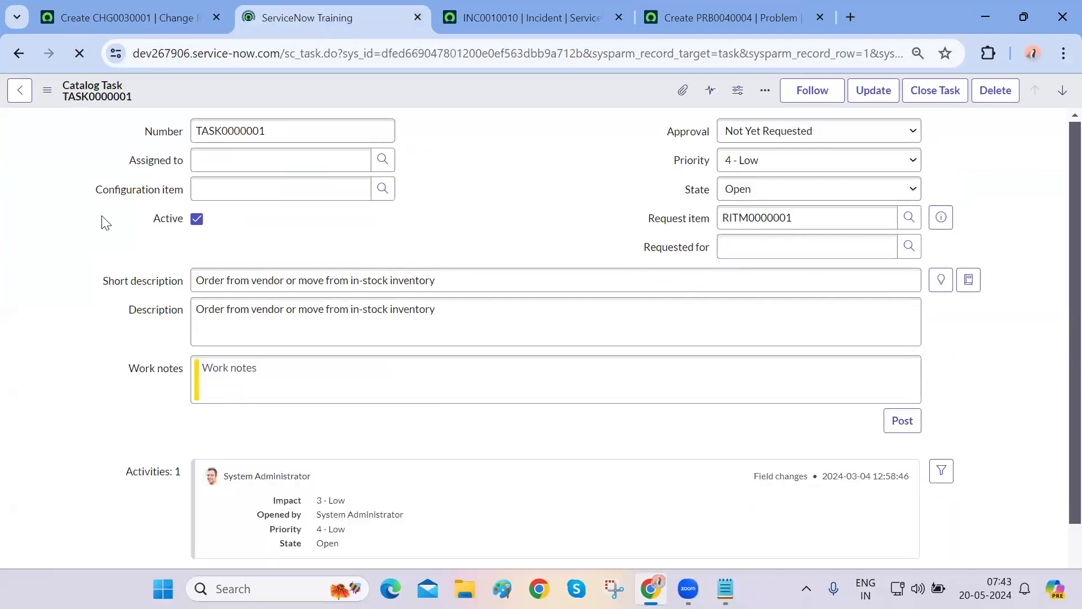
key("ctrl+Tab")
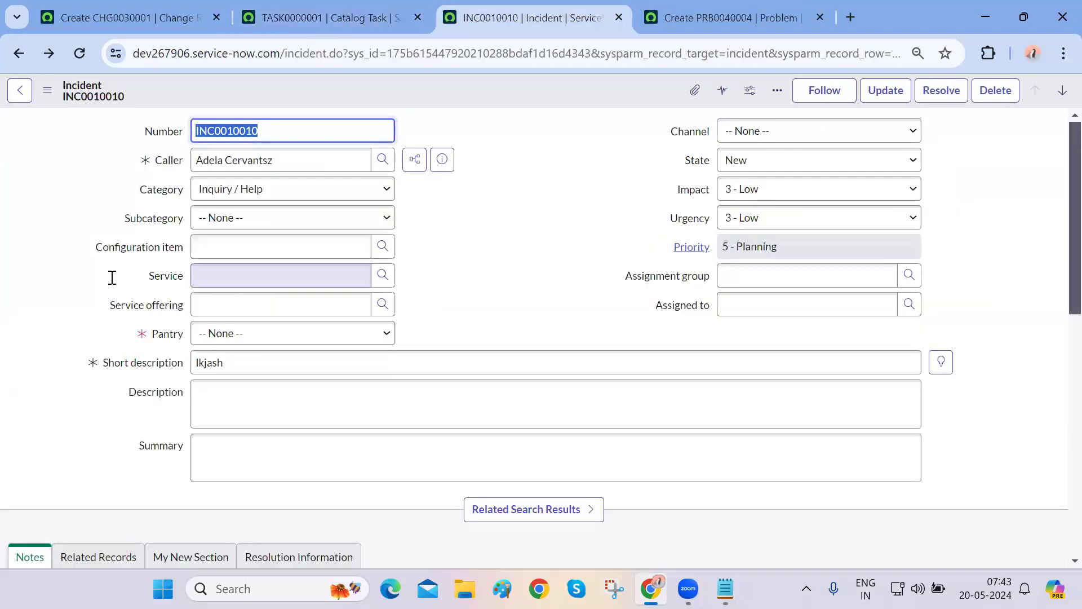
key("ctrl+Tab")
left_click(74, 61)
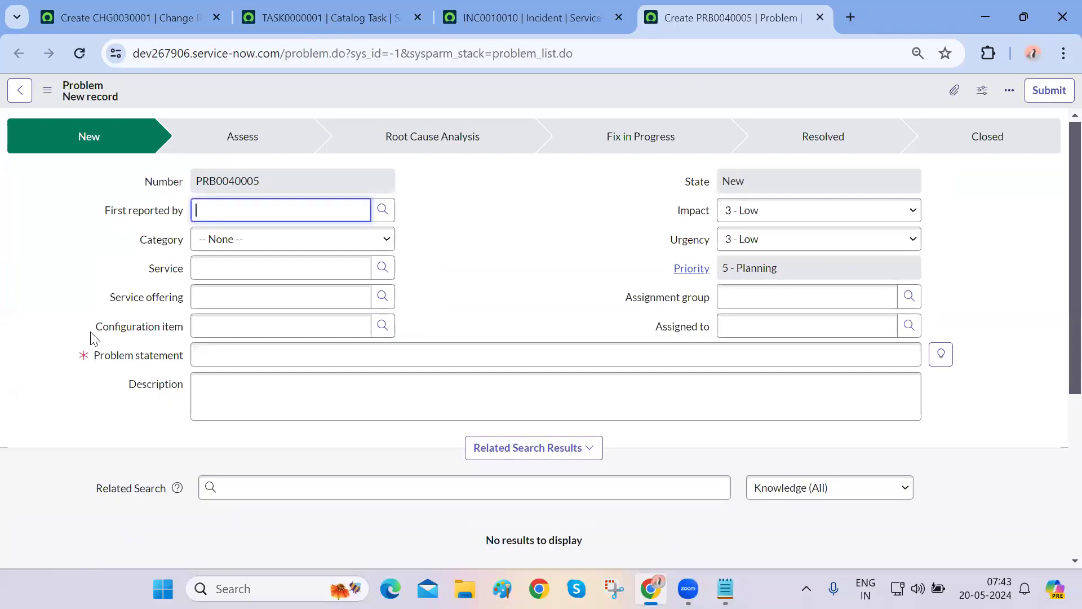
Close the problem, incident and catalog task browser tabs, and open the Incident - All list from the navigator
key("ctrl+w")
key("ctrl+w")
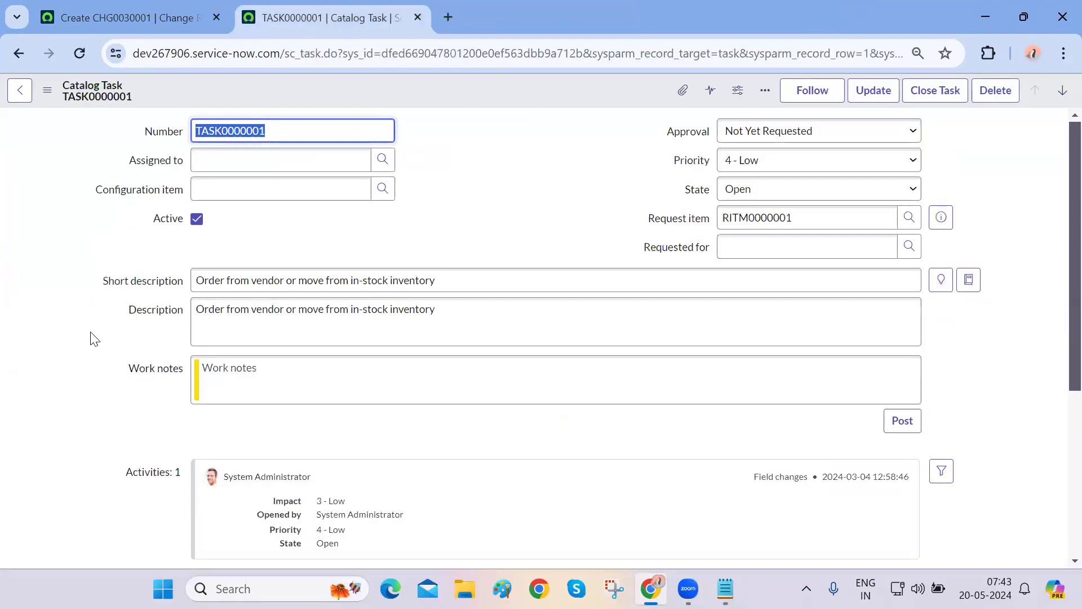
key("ctrl+w")
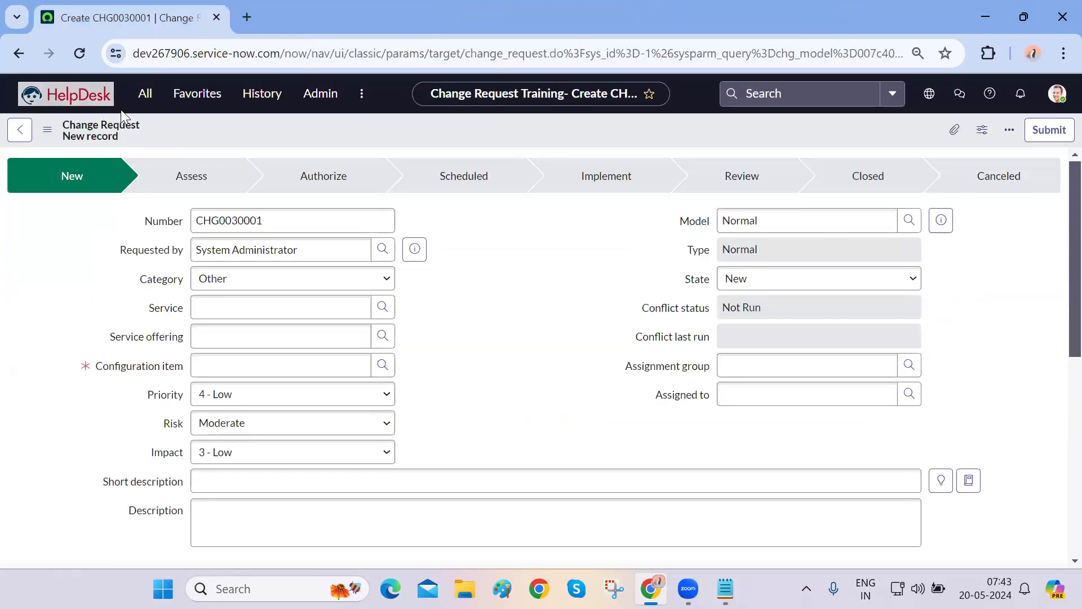
left_click(142, 107)
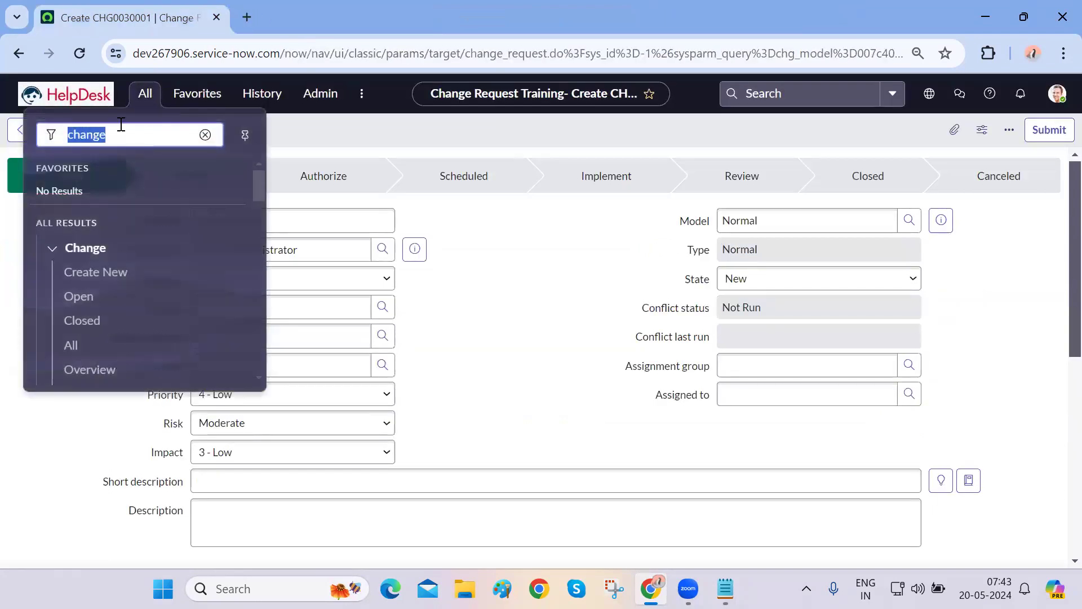
type("incident")
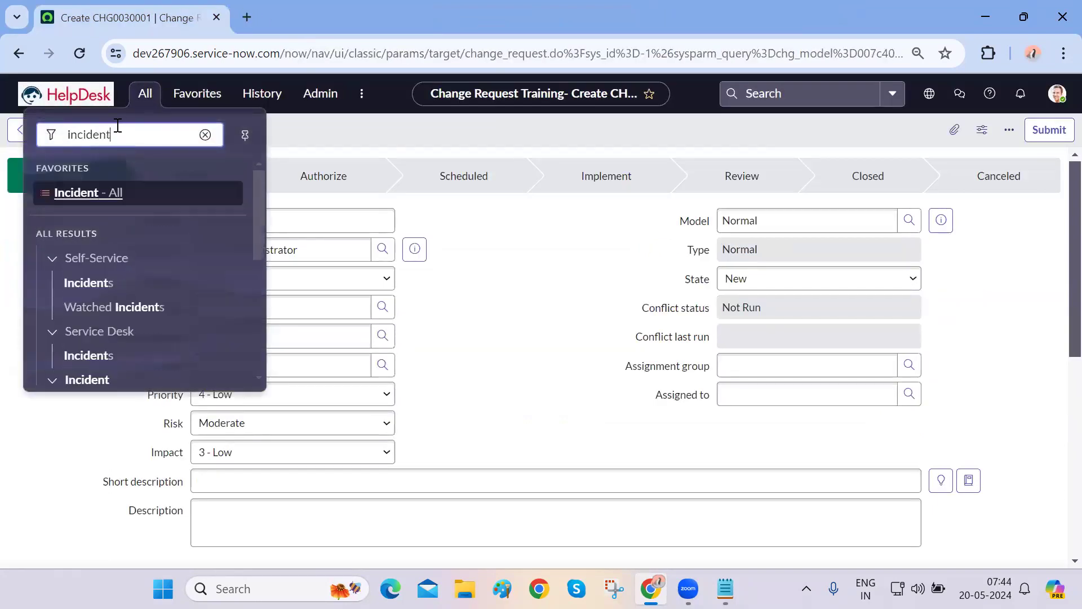
left_click(102, 192)
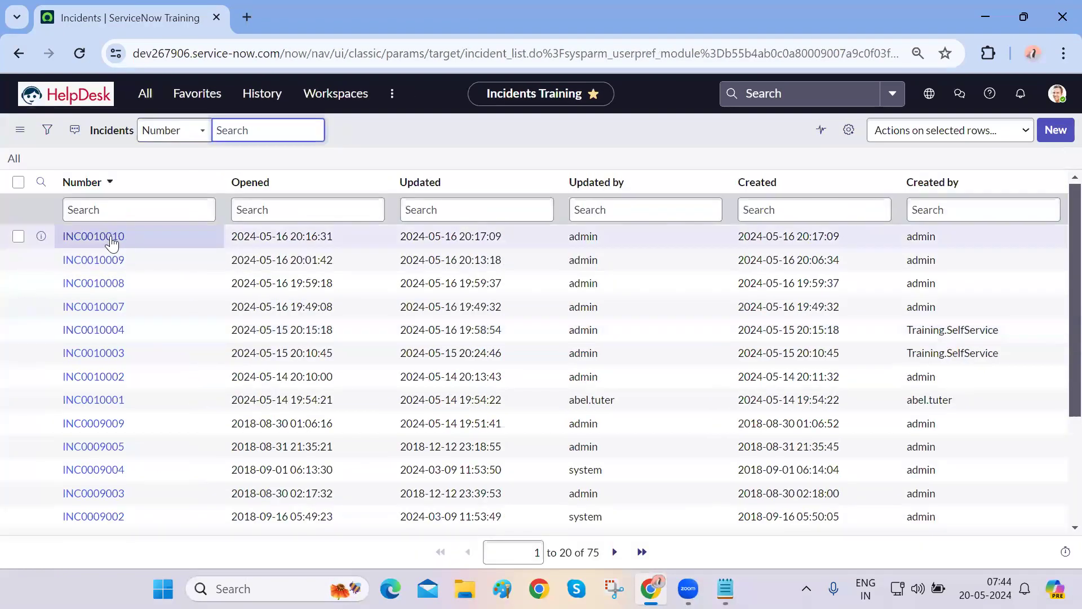
Open incident INC0010010 and check the mandatory marker on its Short description field
left_click(106, 236)
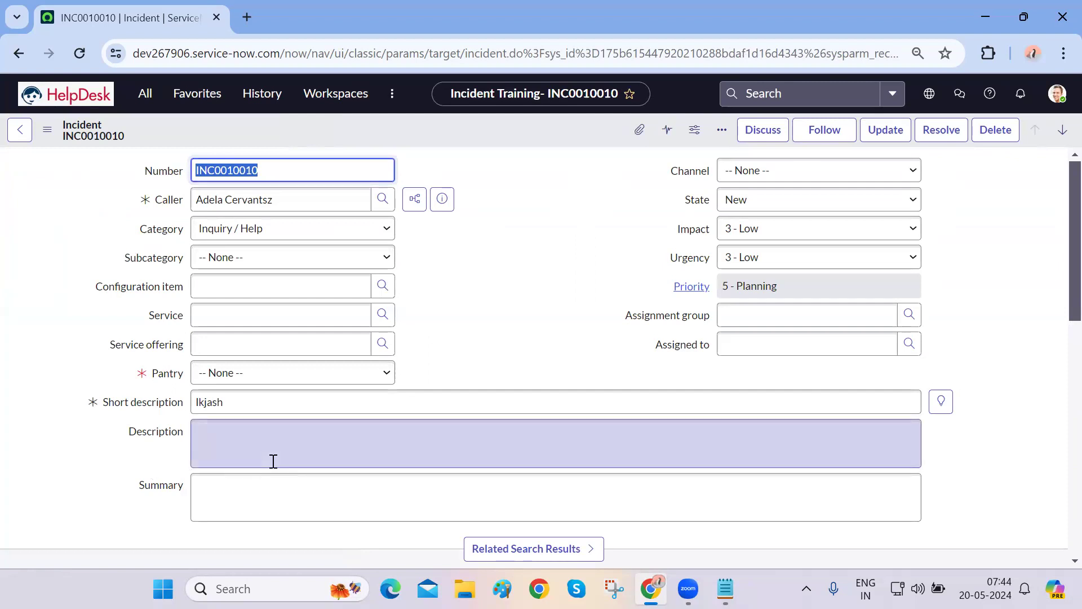
left_click(100, 406)
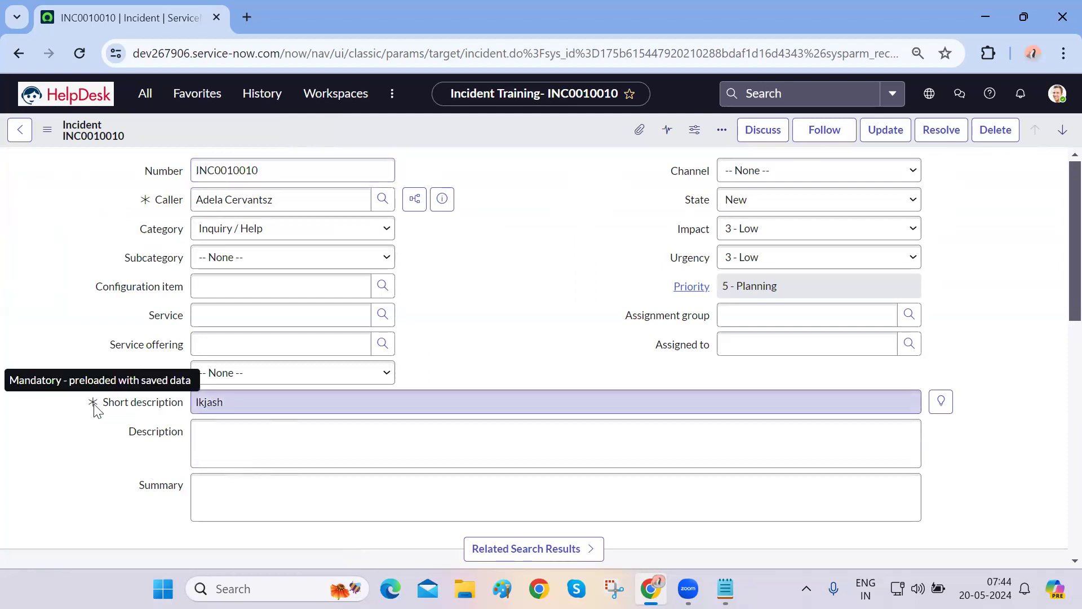
left_click(37, 451)
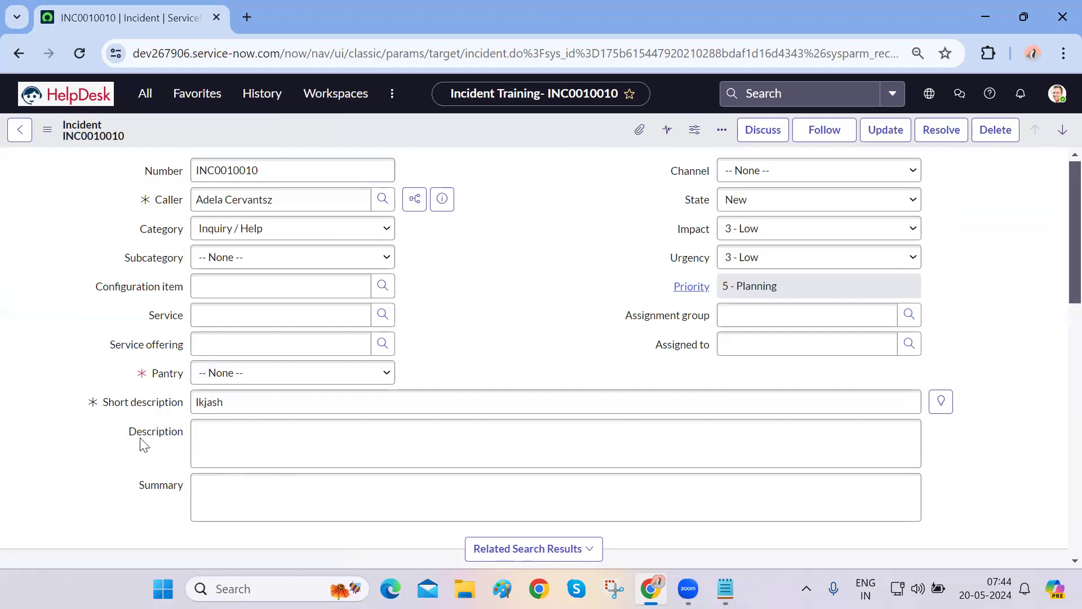
Set the incident's Pantry field to Coffee and replace its Short description with "lkjhgfdghj"
left_click(280, 379)
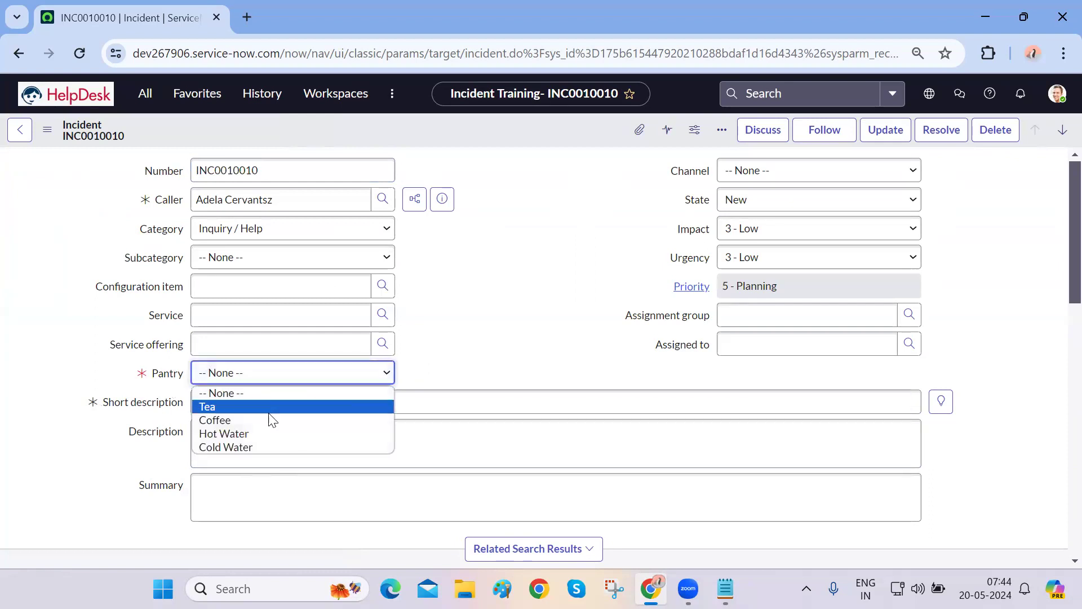
left_click(268, 418)
double_click(271, 401)
key("BackSpace")
left_click(33, 480)
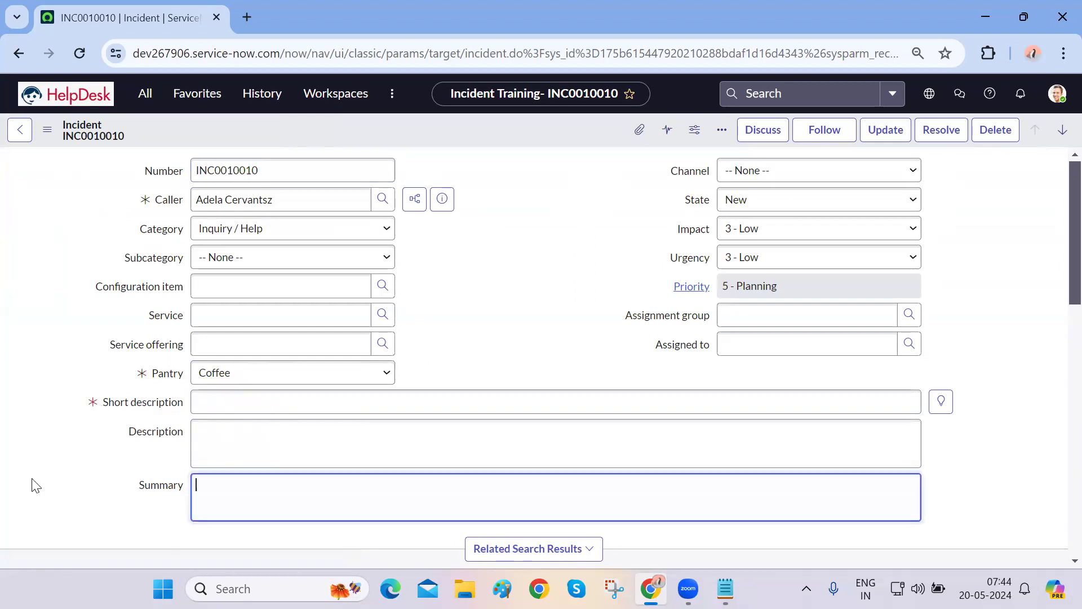
left_click(88, 405)
type("lkjhg")
left_click(101, 484)
left_click(47, 130)
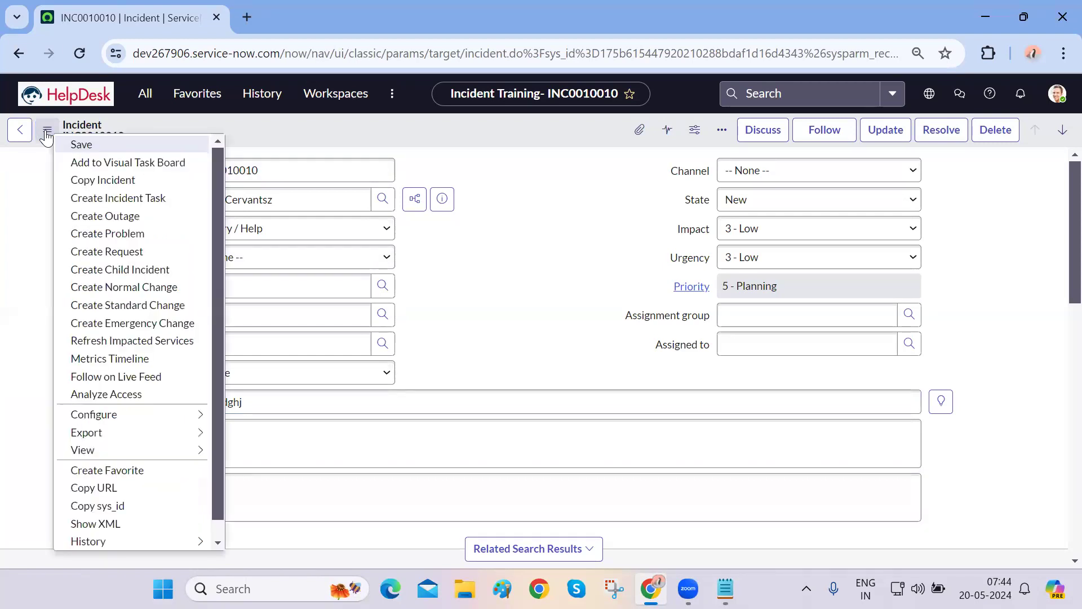
mouse_move(153, 408)
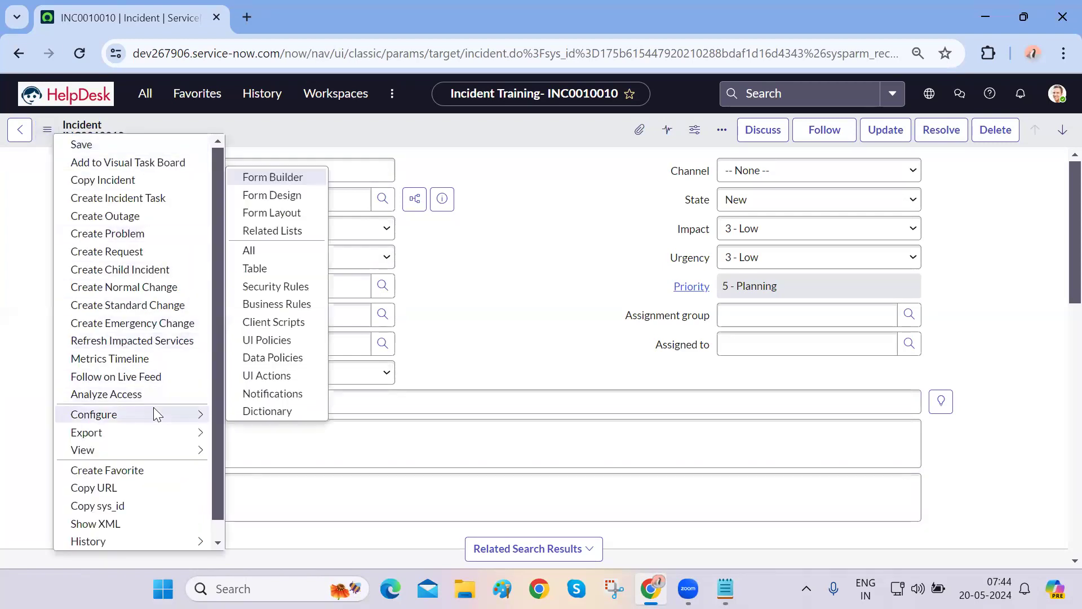
left_click(513, 337)
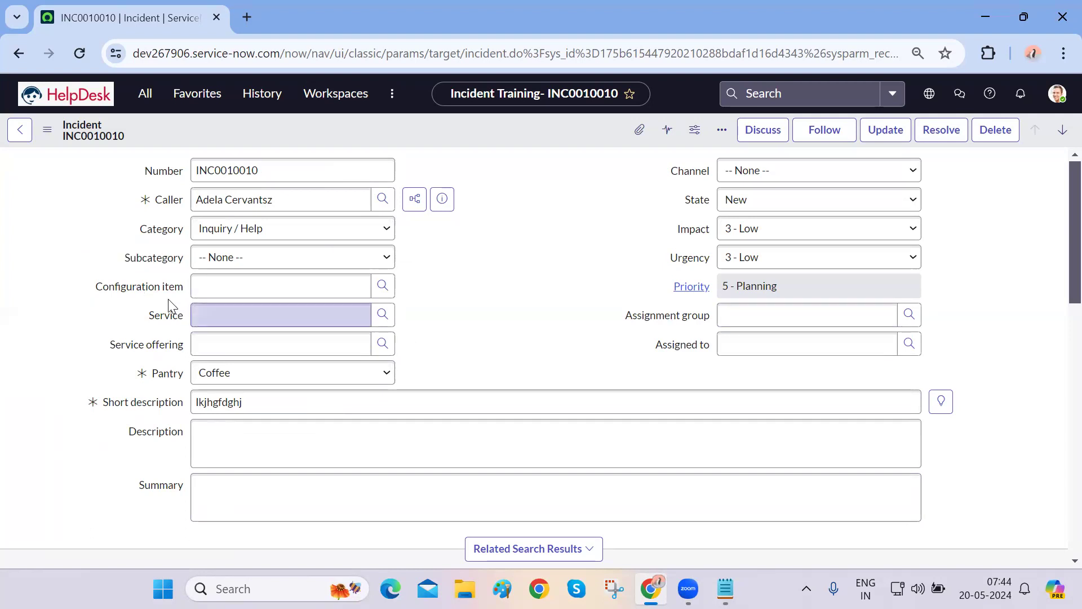
right_click(165, 205)
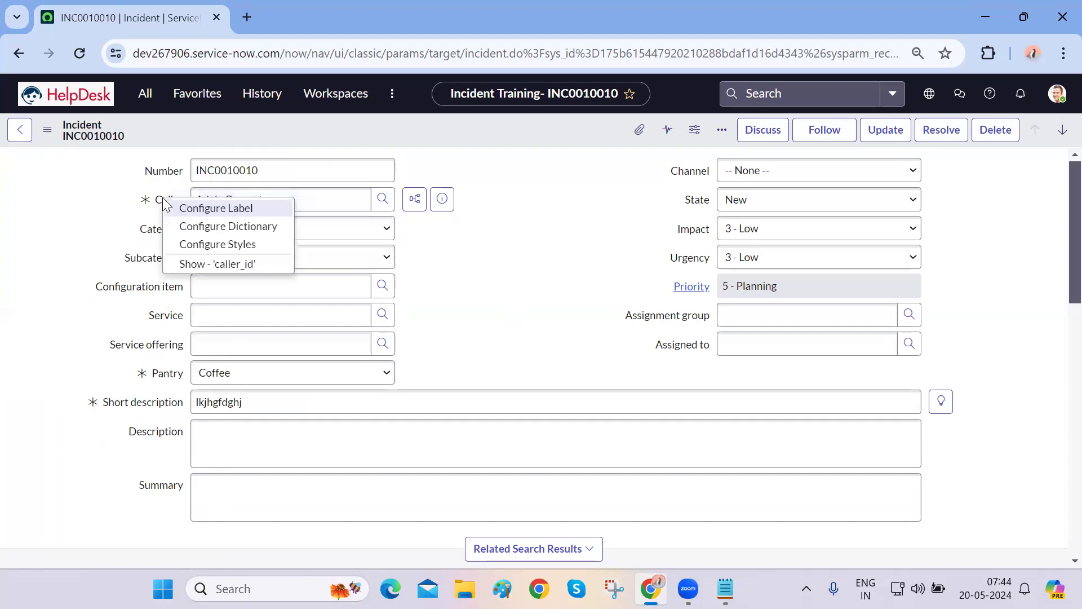
left_click(100, 368)
Open the dictionary entry of the incident's Configuration item field, discarding the unsaved form changes
left_click_drag(96, 287, 179, 290)
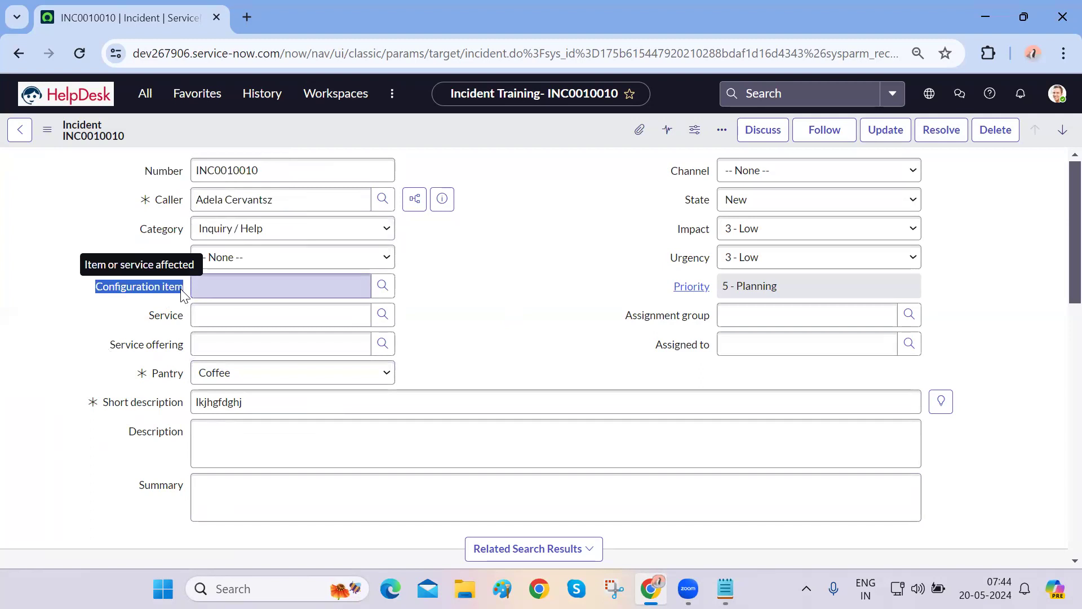
left_click(182, 291)
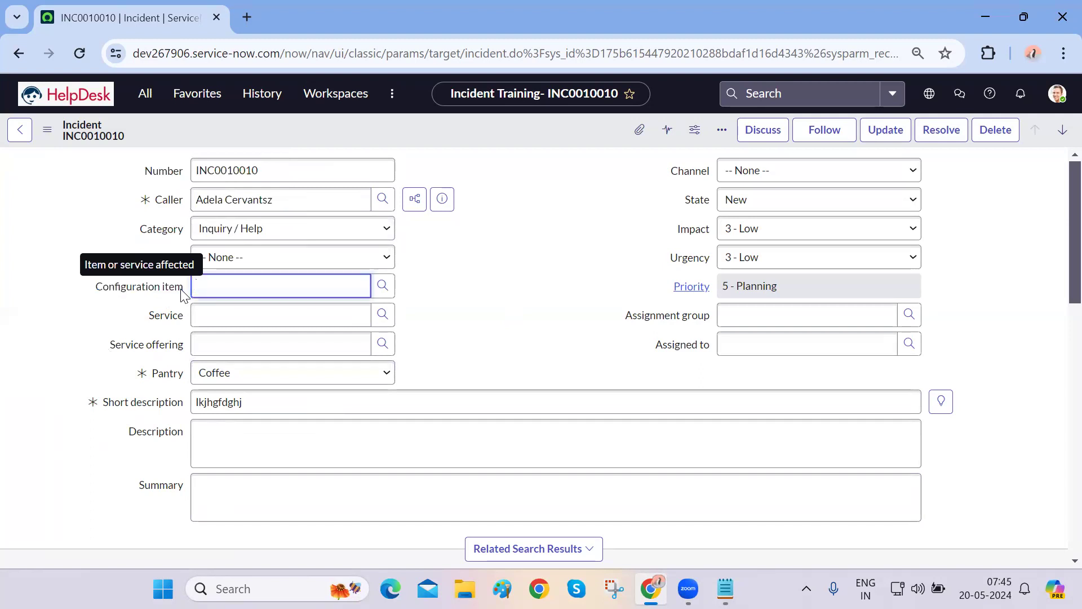
left_click(175, 290)
right_click(177, 291)
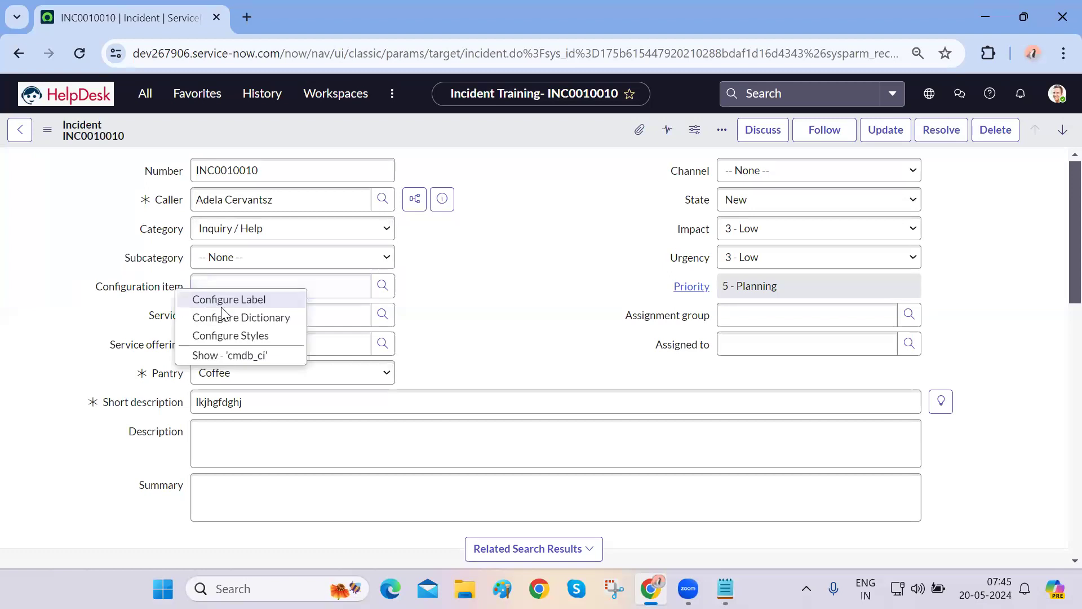
left_click(243, 319)
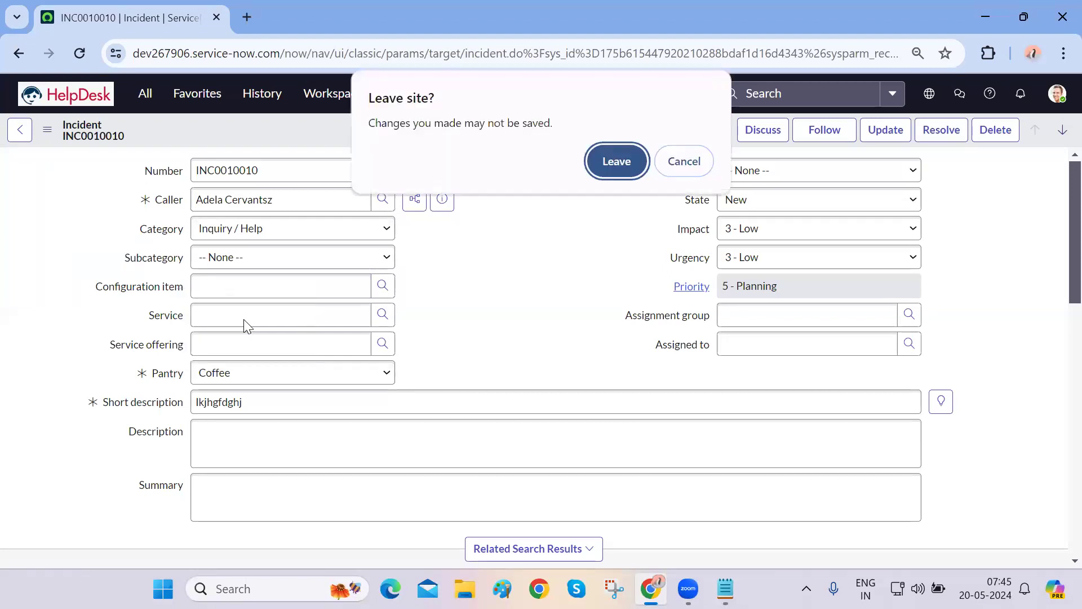
left_click(601, 165)
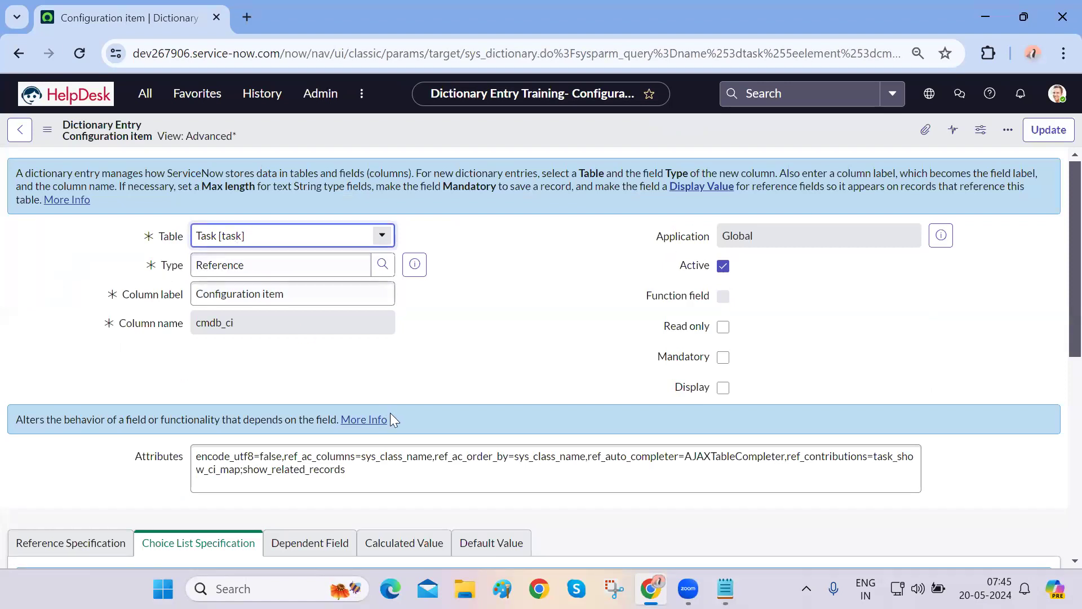
Examine the Configuration item dictionary entry's settings and its list of Dictionary Overrides
scroll(576, 424, "down", 5)
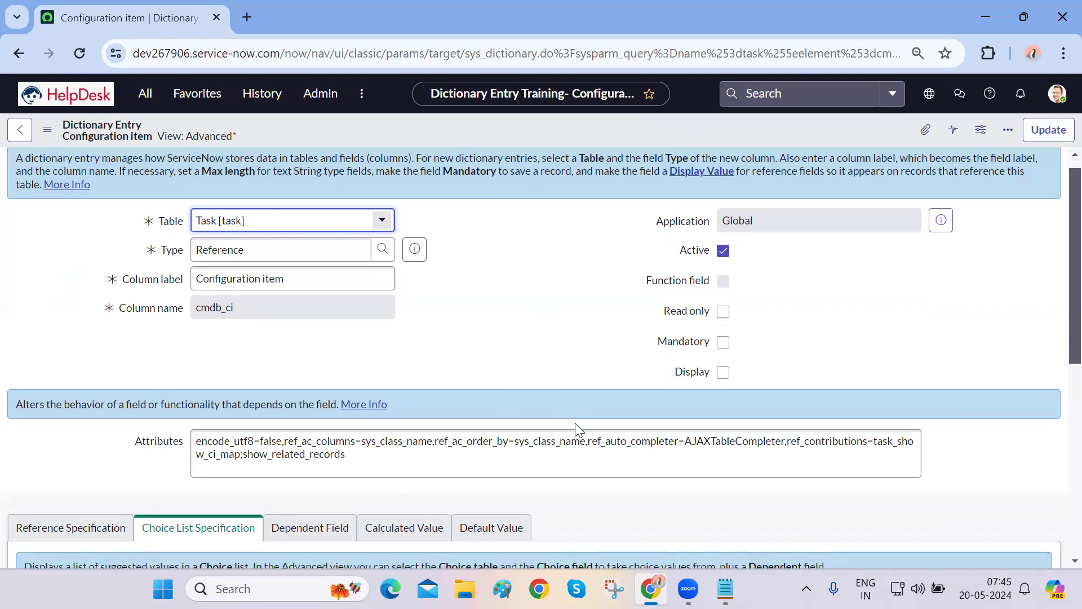
scroll(578, 430, "down", 2)
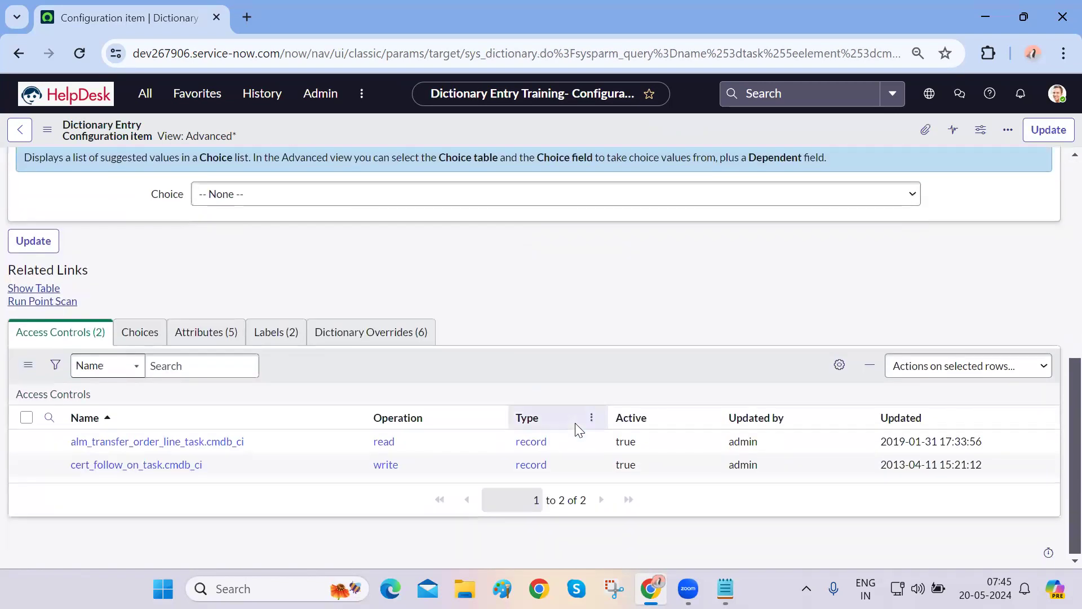
left_click(397, 338)
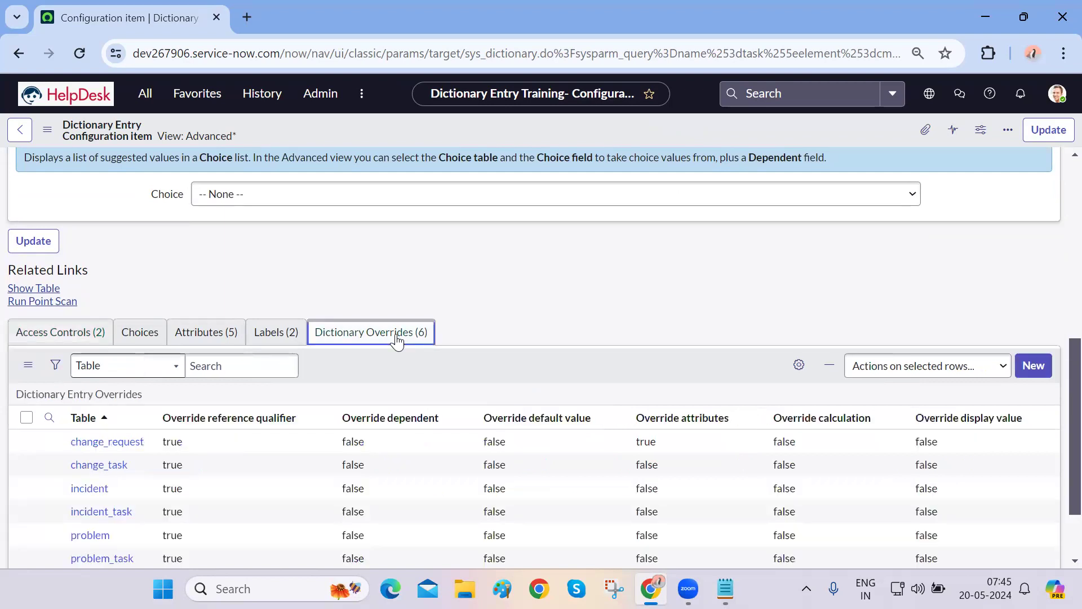
scroll(551, 299, "up", 5)
scroll(550, 292, "up", 2)
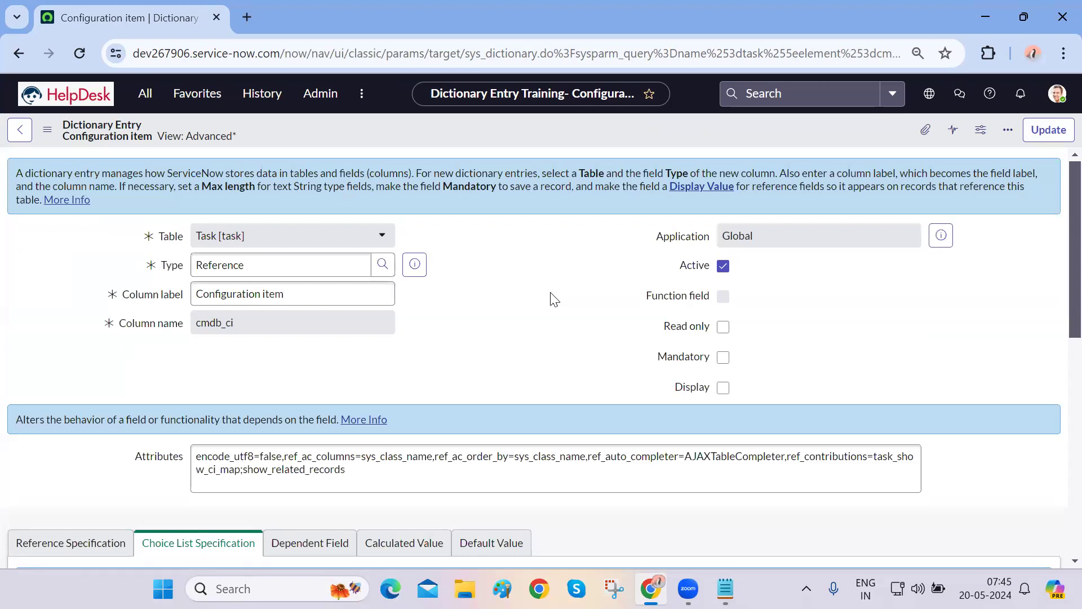
scroll(554, 299, "down", 7)
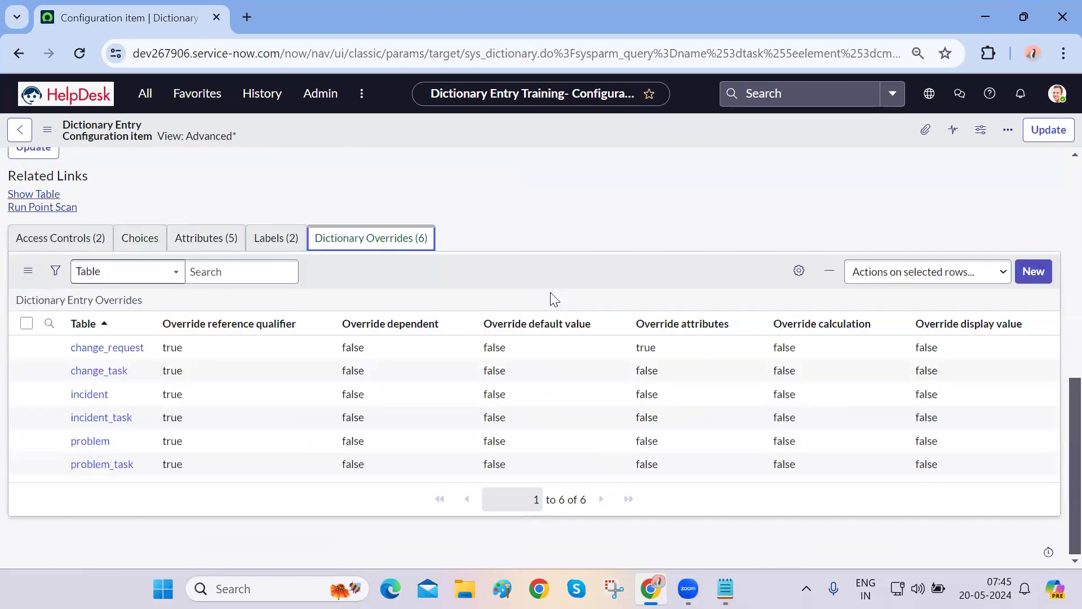
scroll(551, 294, "up", 7)
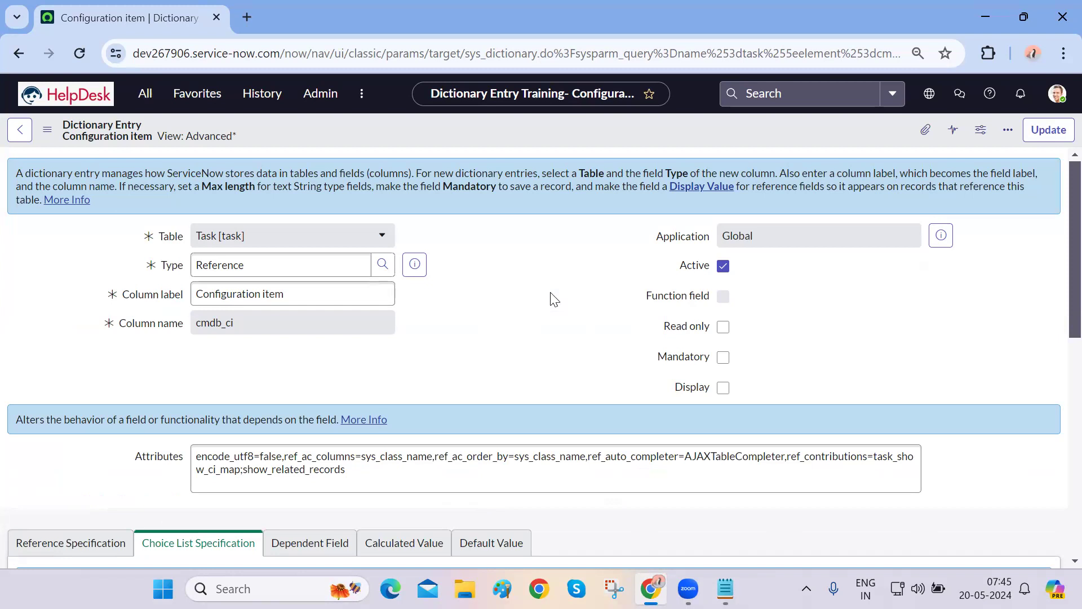
scroll(554, 298, "down", 15)
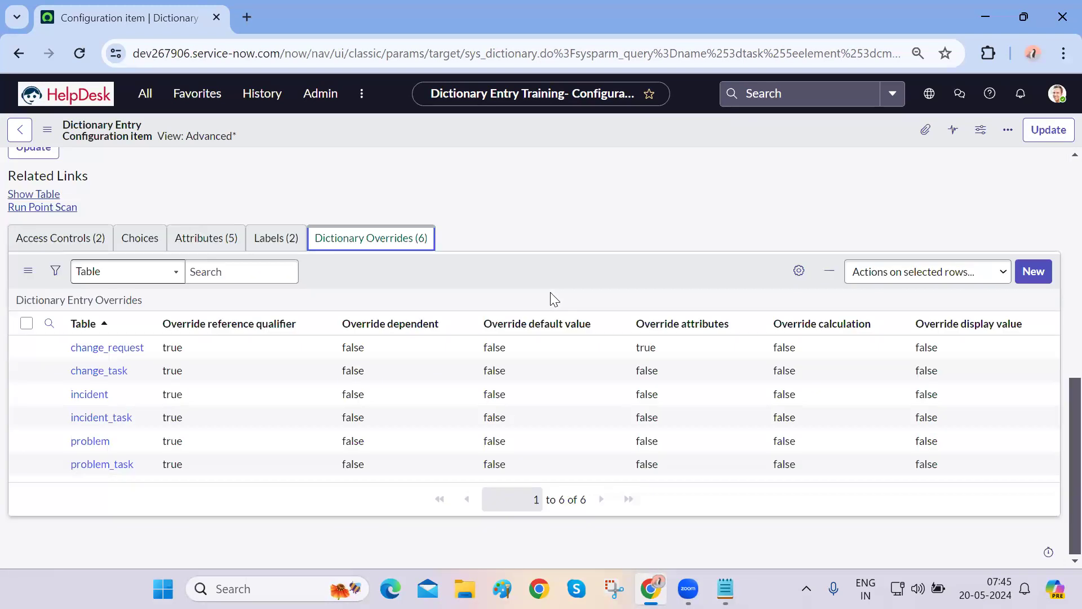
left_click(533, 274)
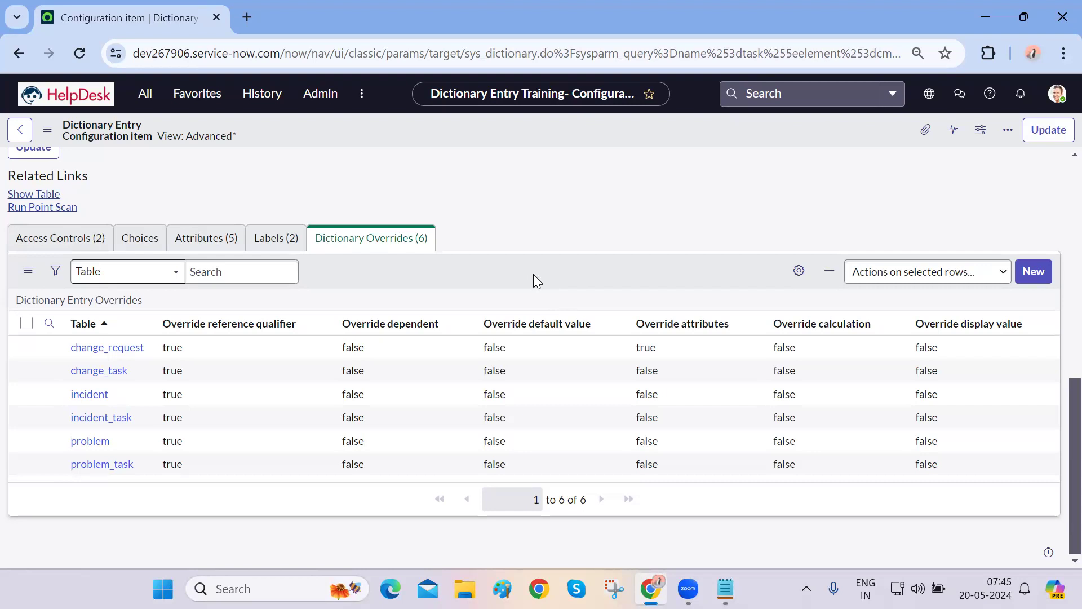
Open the incident table's override for Configuration item and examine its base table, table and column name
left_click(89, 395)
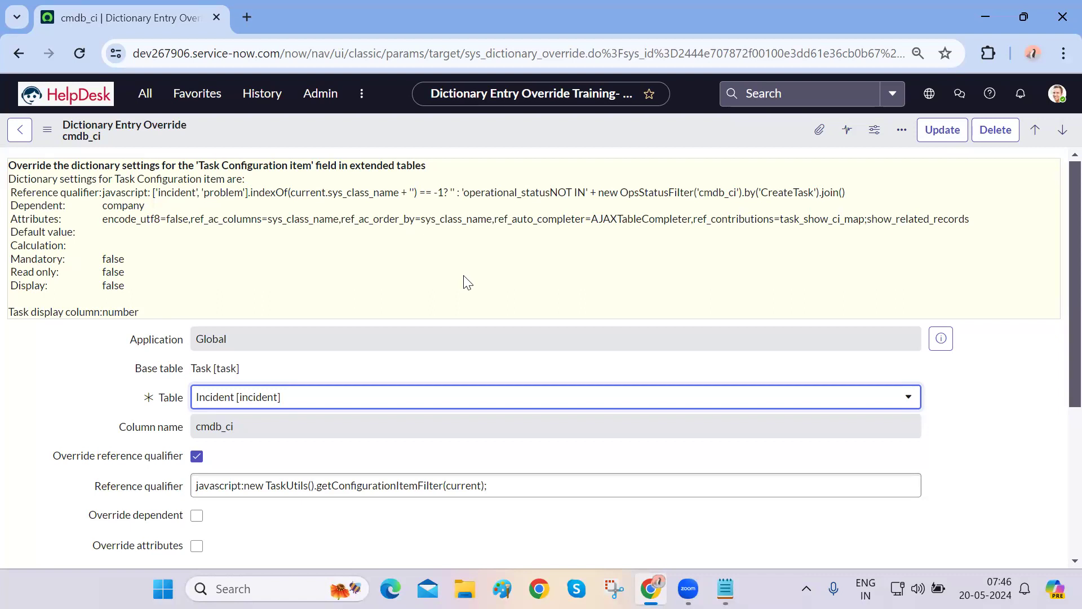
scroll(467, 282, "down", 4)
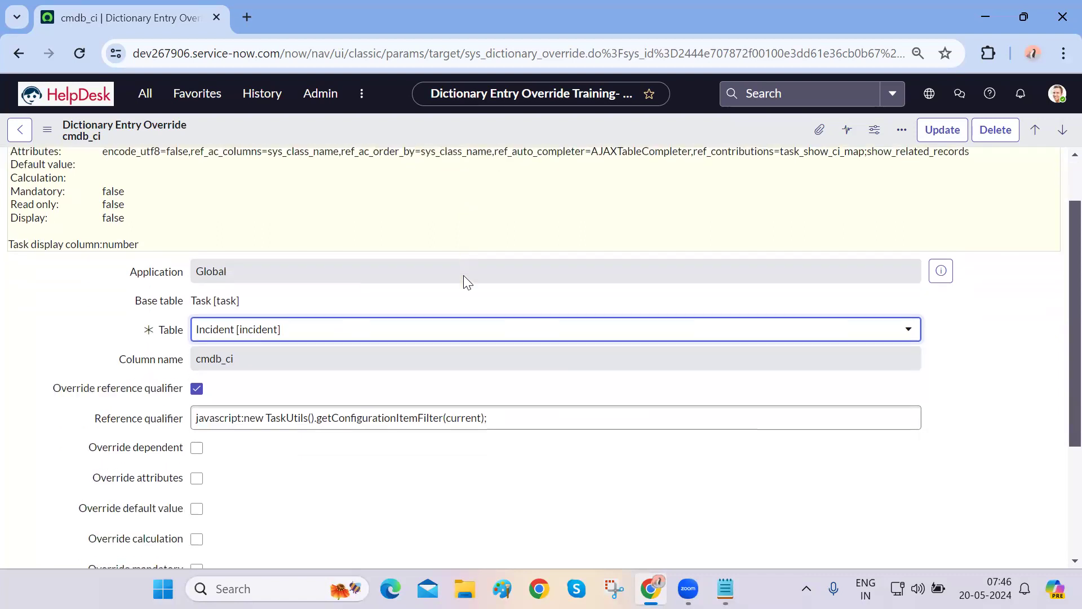
scroll(468, 281, "up", 4)
scroll(467, 282, "down", 4)
scroll(468, 282, "up", 4)
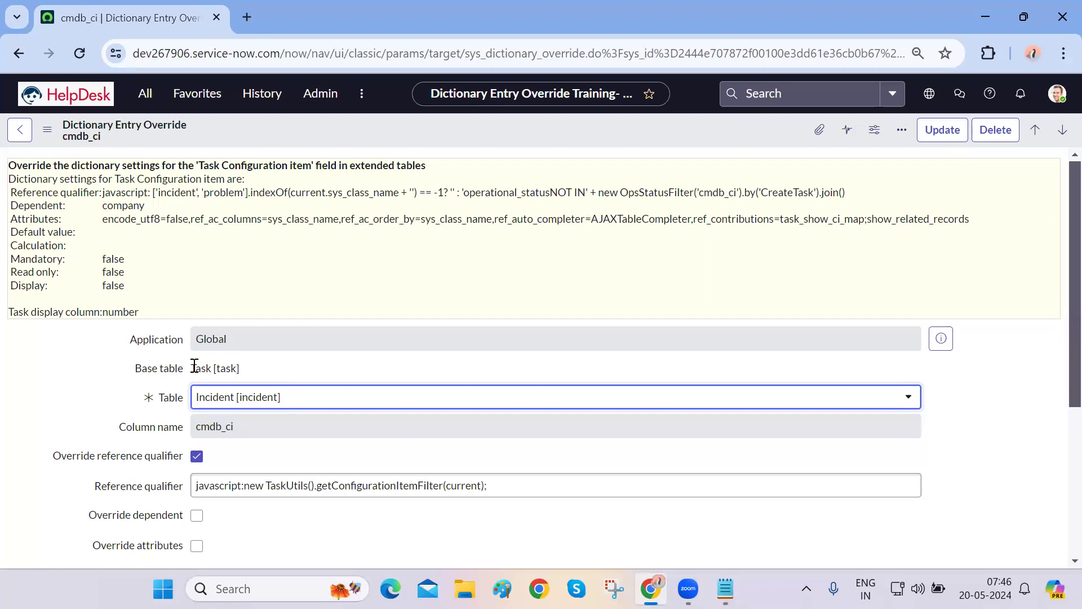
scroll(116, 403, "down", 1)
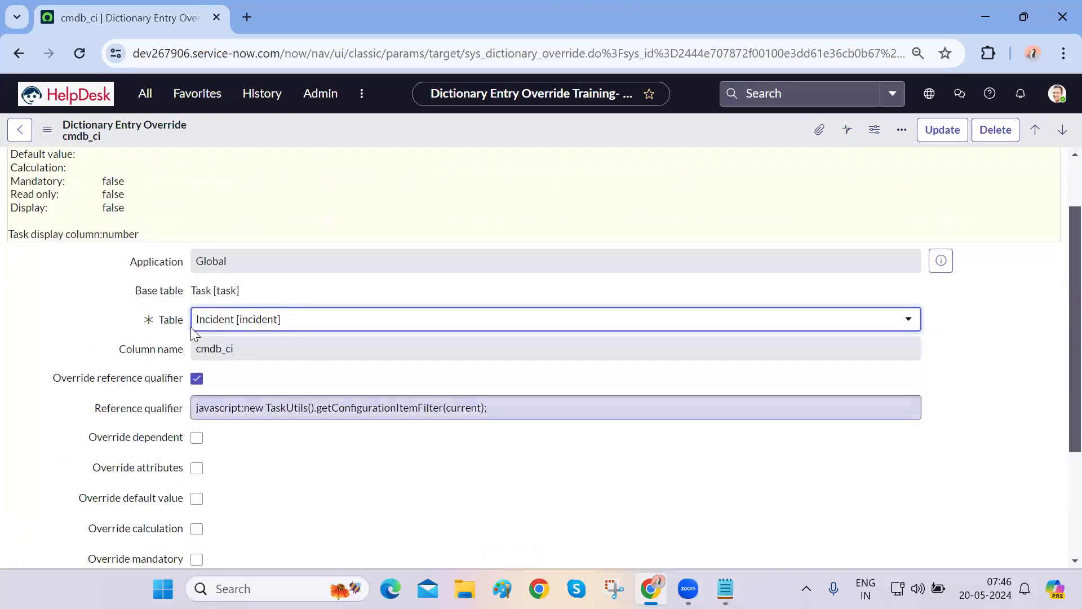
left_click(125, 351)
left_click_drag(125, 352, 234, 348)
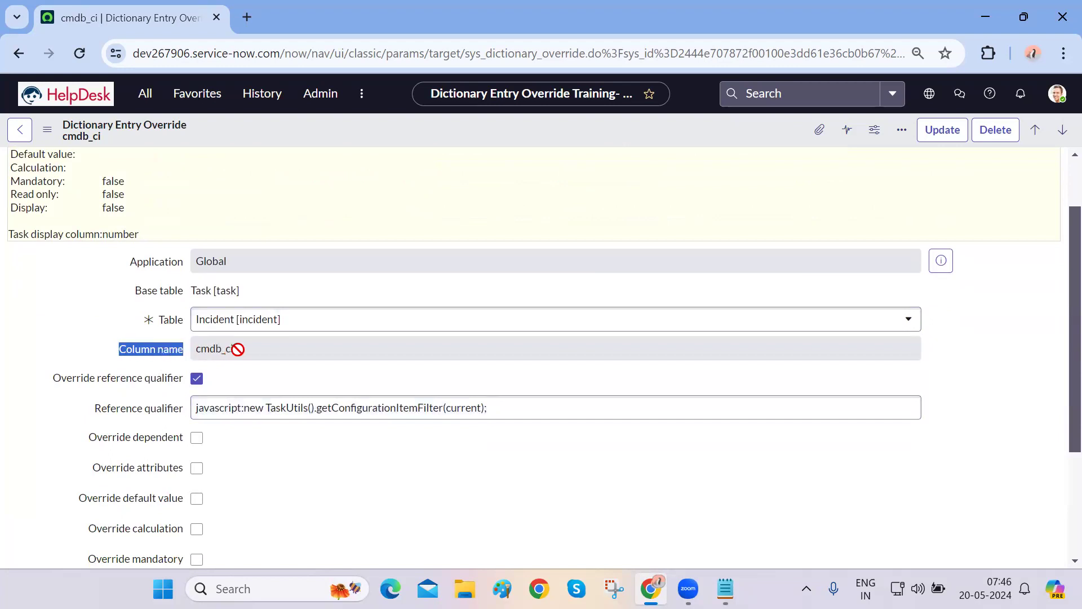
double_click(238, 350)
left_click(271, 350)
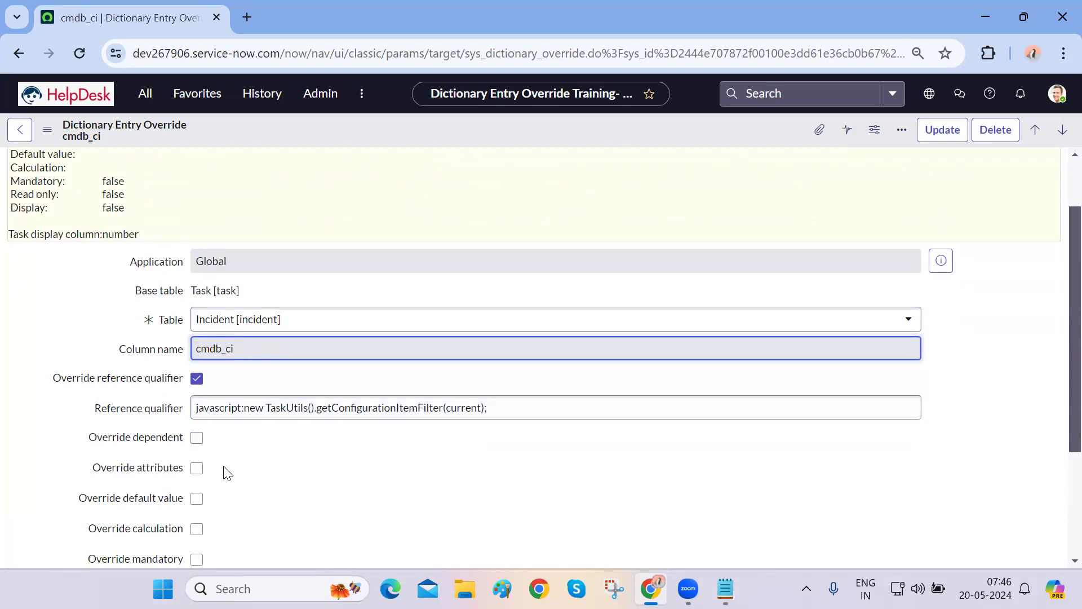
Enable Override mandatory and Mandatory on the Incident override of cmdb_ci, and save the record
scroll(224, 472, "down", 1)
scroll(224, 471, "down", 1)
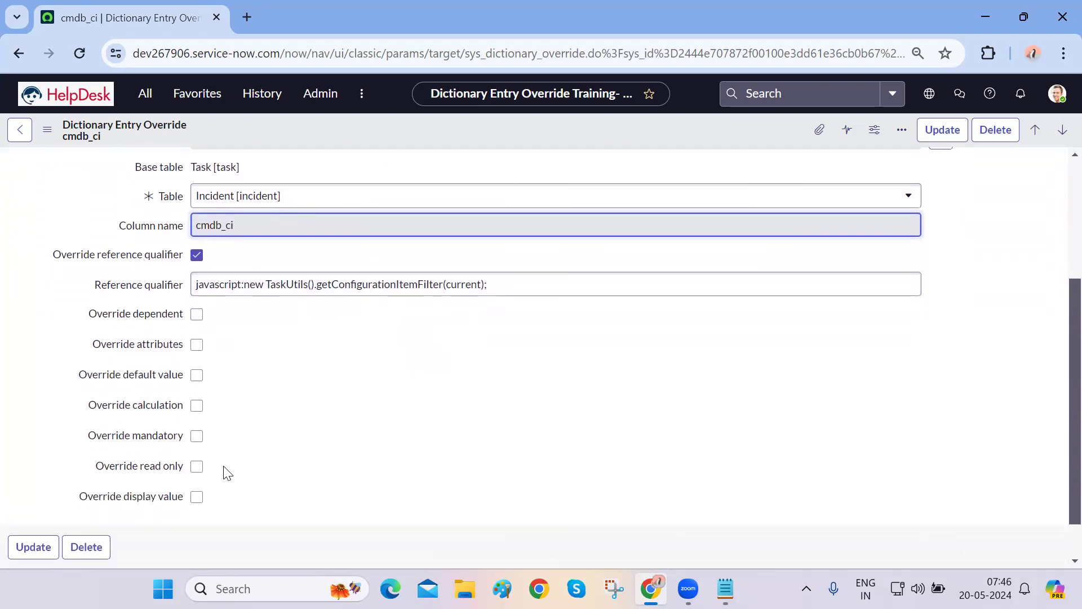
left_click(199, 438)
scroll(273, 467, "down", 2)
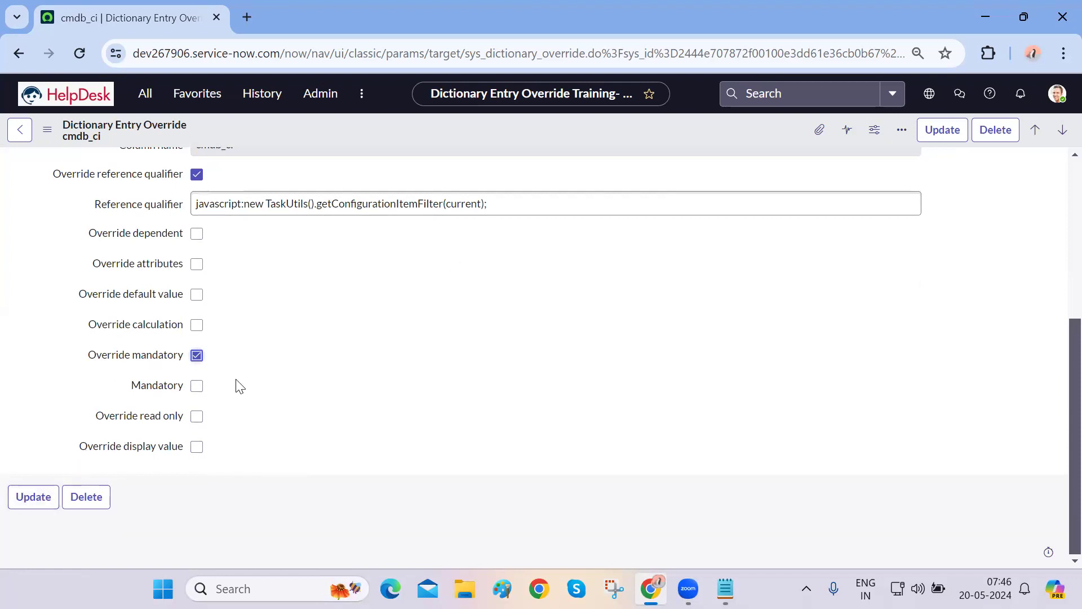
left_click(197, 385)
right_click(491, 140)
left_click(512, 151)
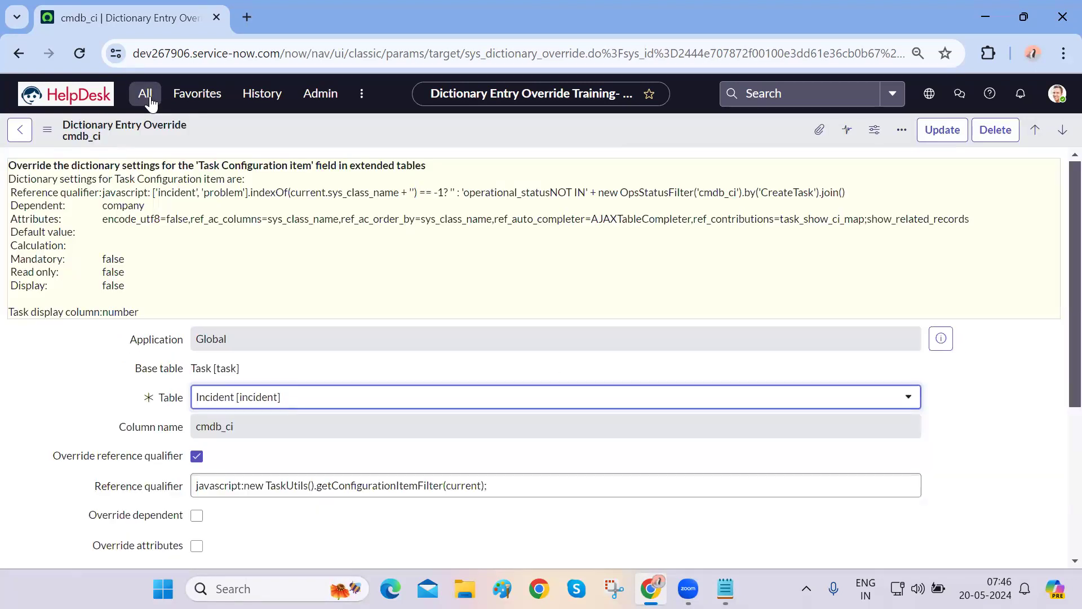
Open the Incident - All list and a new problem form in separate browser tabs from the navigator
left_click(147, 95)
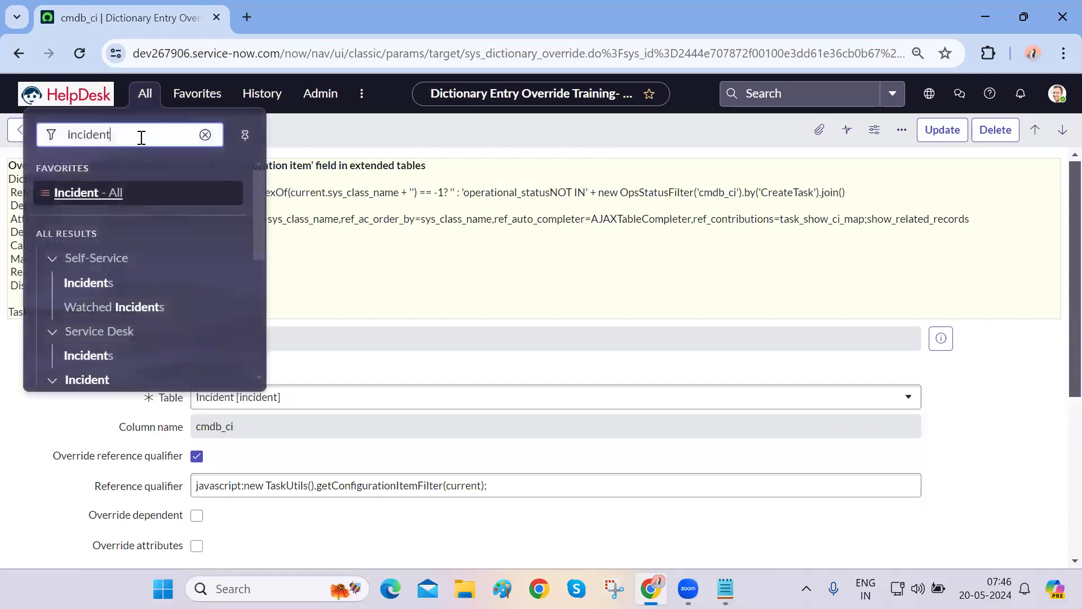
middle_click(113, 203)
left_click(145, 131)
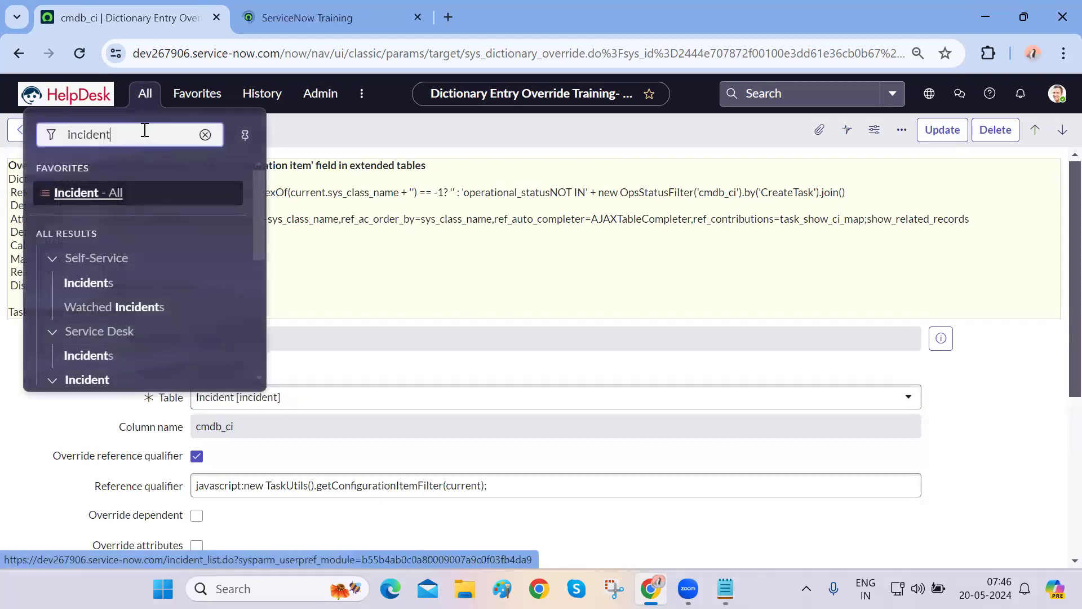
key("ctrl+a")
type("proble")
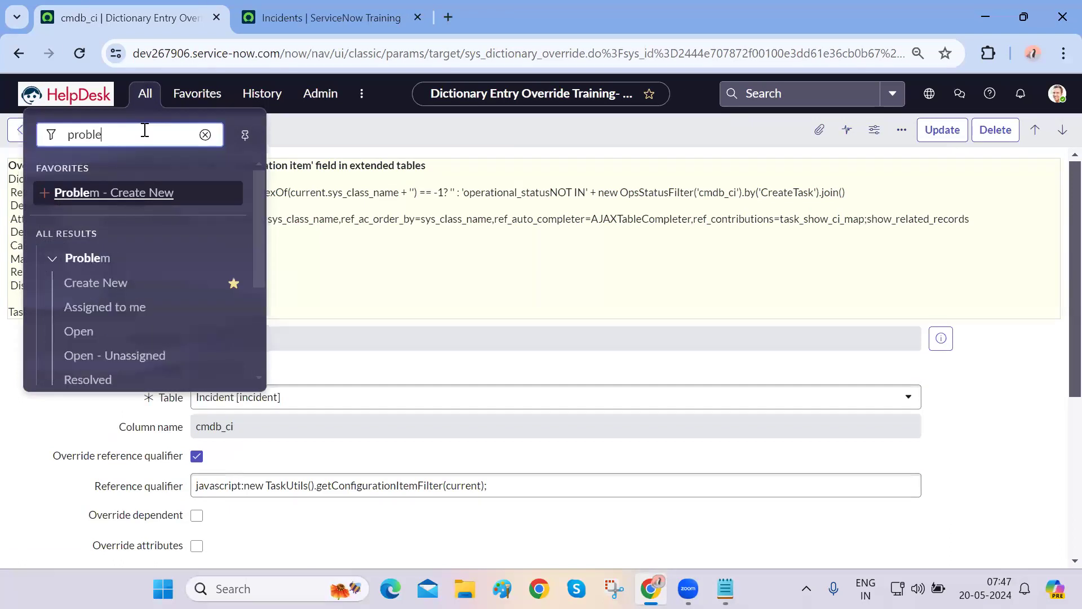
middle_click(116, 286)
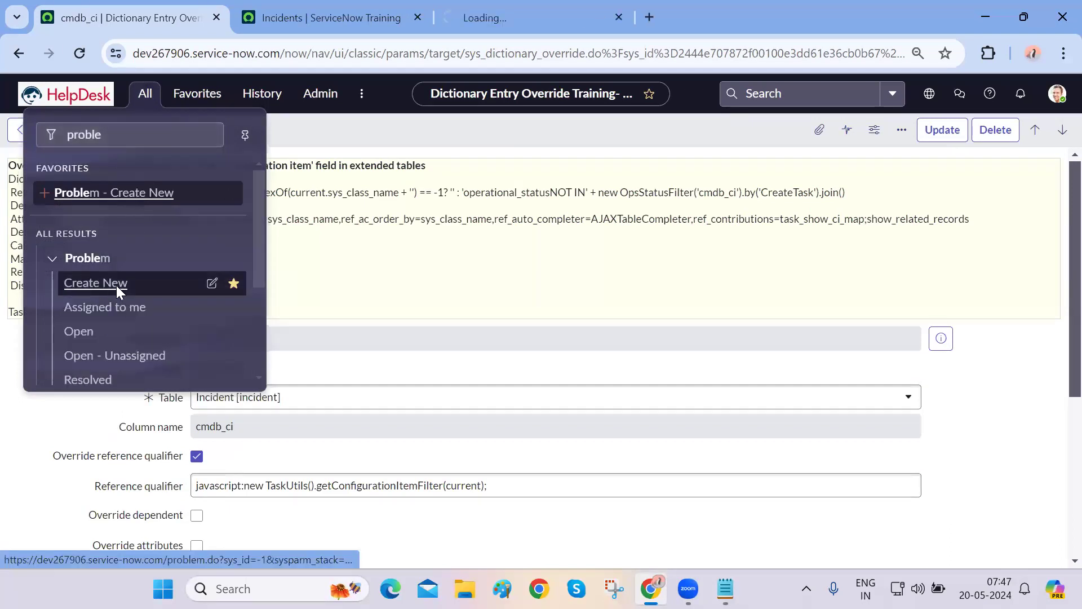
Compare the Configuration item field on the new problem form with the same field on incident INC0010010
key("ctrl+Tab")
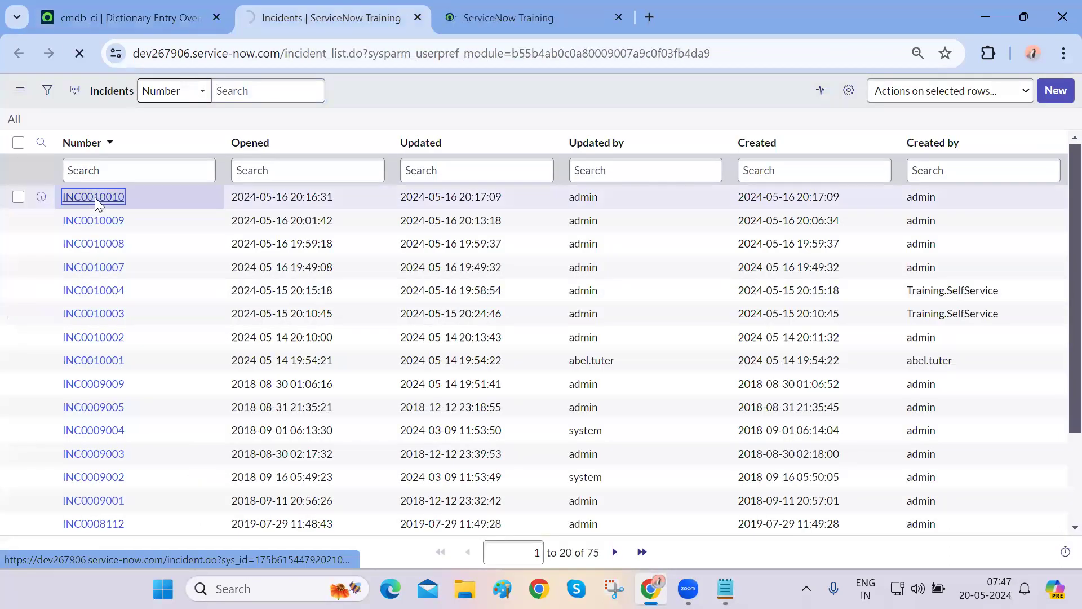
key("ctrl+Tab")
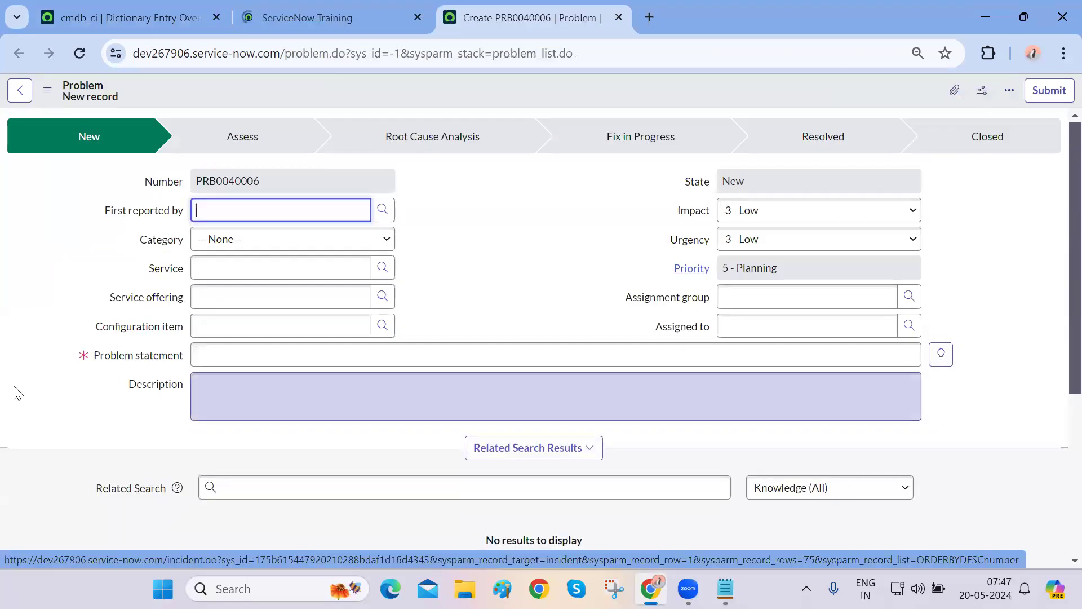
left_click(85, 335)
left_click_drag(87, 333, 177, 333)
key("ctrl+shift+Tab")
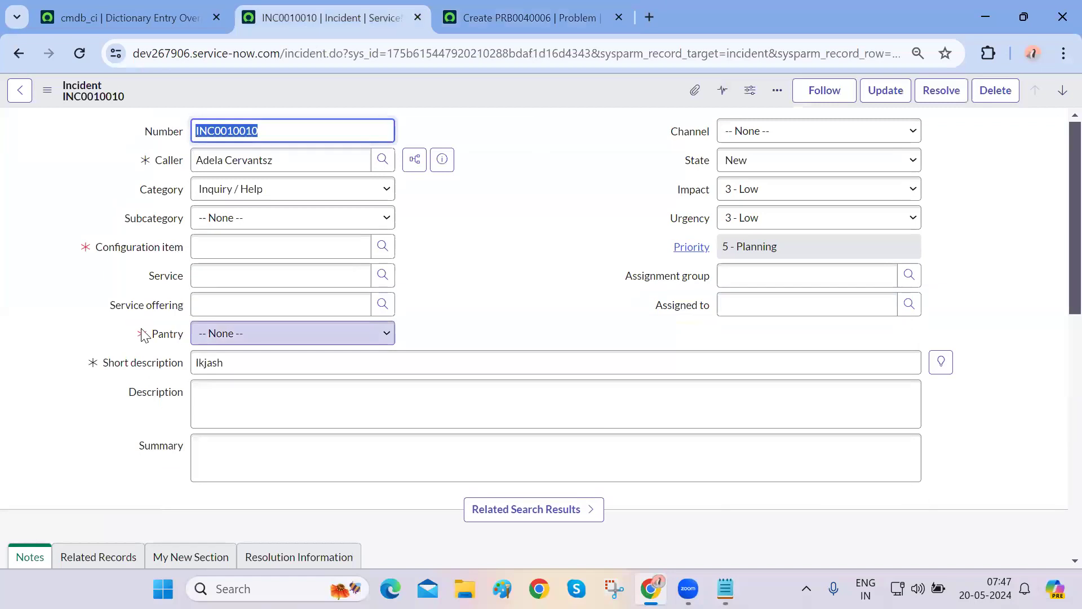
left_click_drag(94, 250, 170, 249)
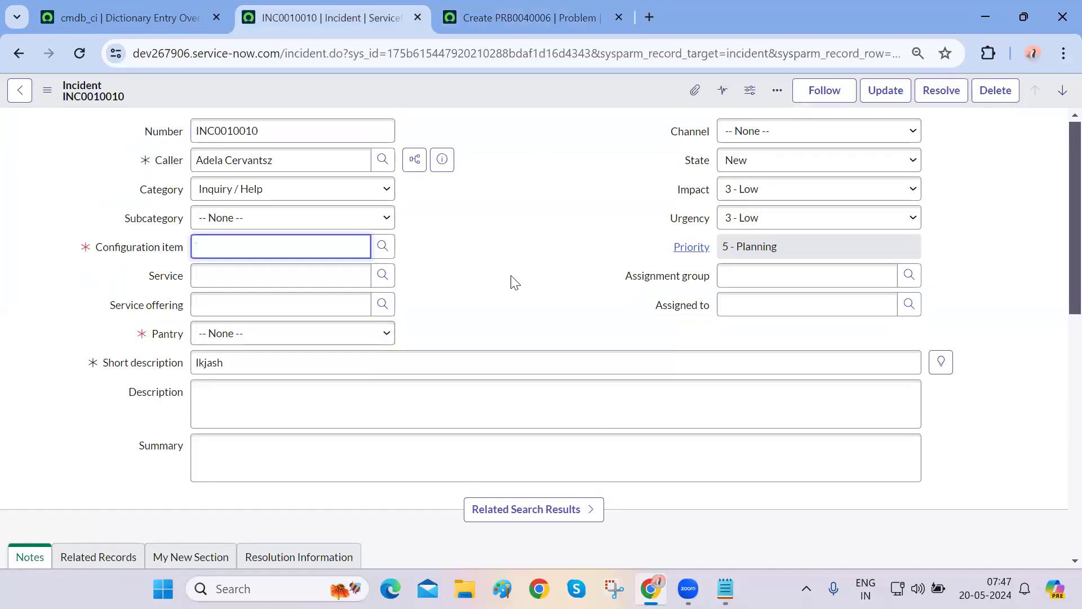
Review the cmdb_ci override's base table, table and mandatory settings, and return to the incident form
key("ctrl+shift+Tab")
scroll(138, 367, "down", 5)
scroll(133, 376, "up", 5)
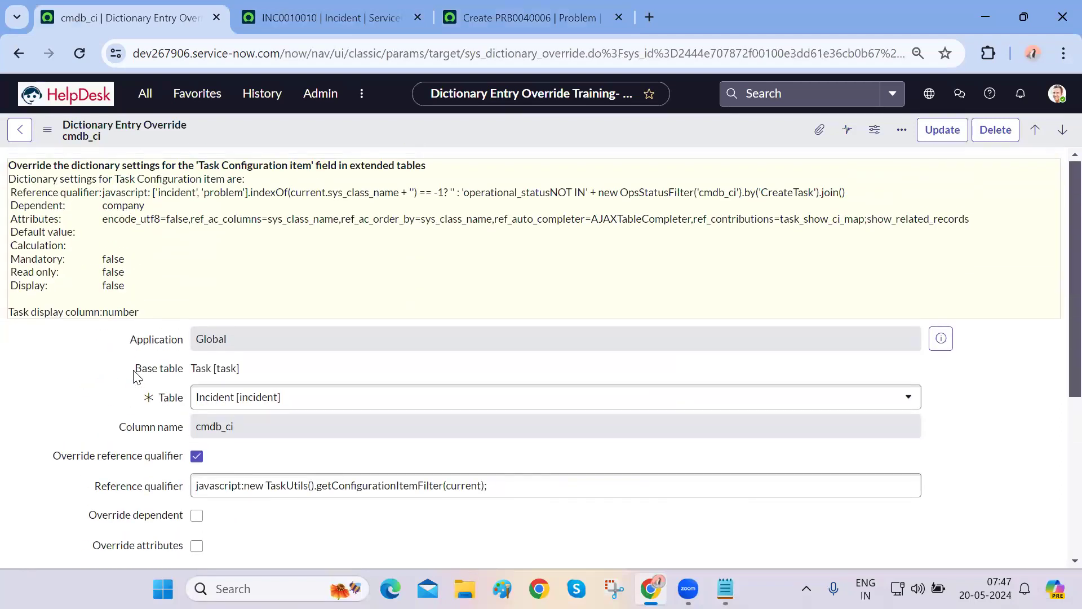
left_click_drag(135, 370, 249, 370)
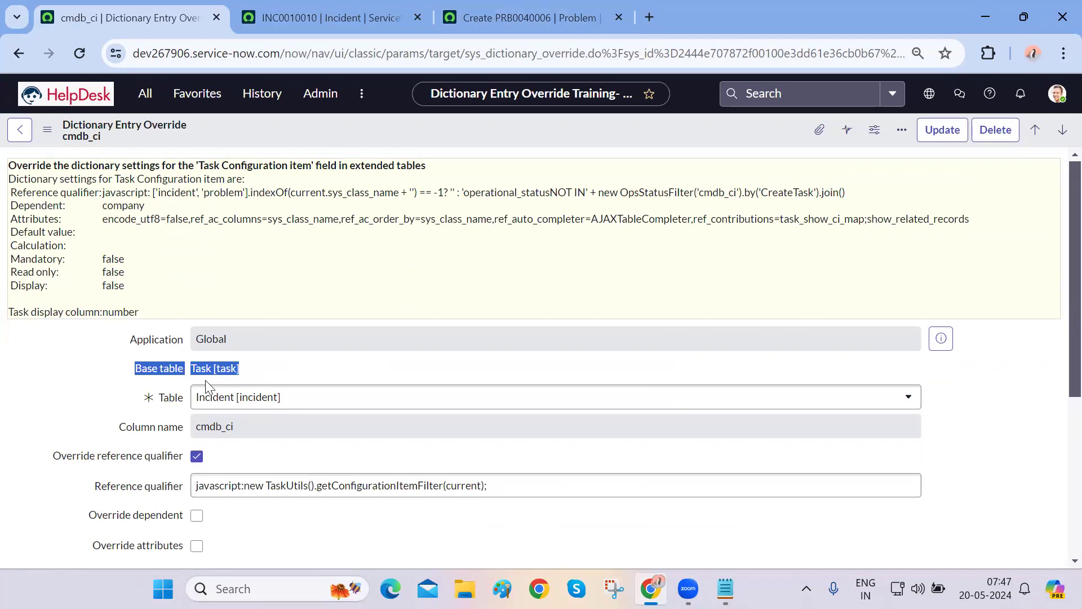
left_click(169, 397)
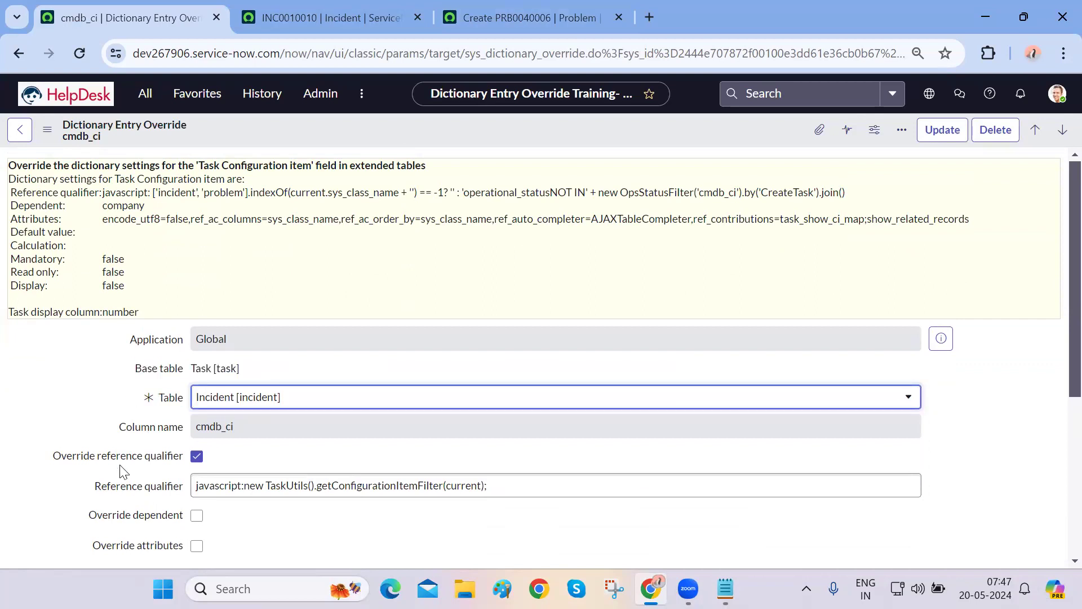
scroll(123, 473, "down", 3)
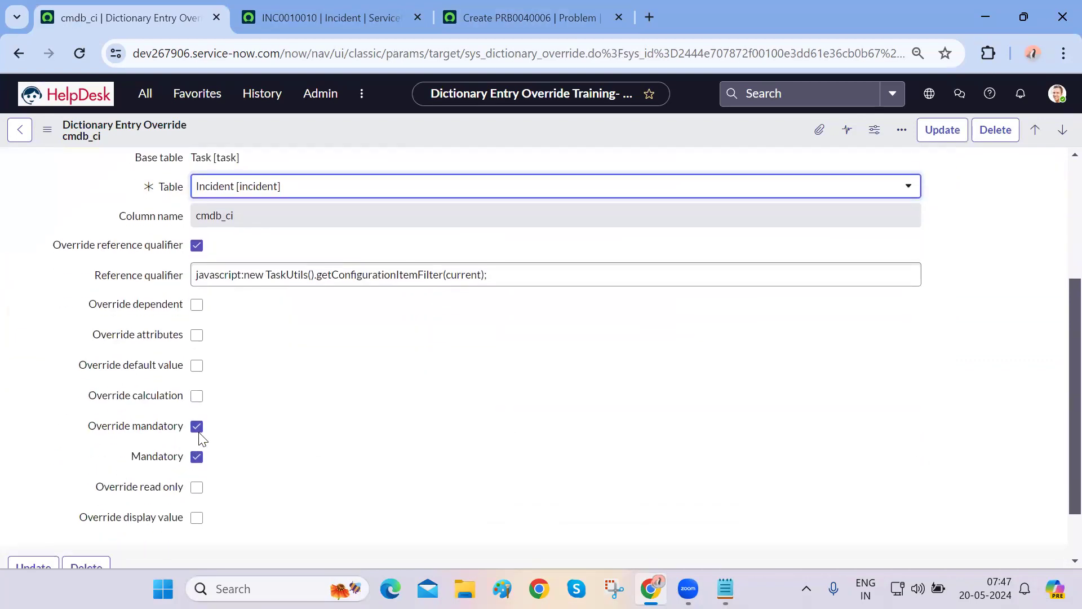
key("ctrl+Tab")
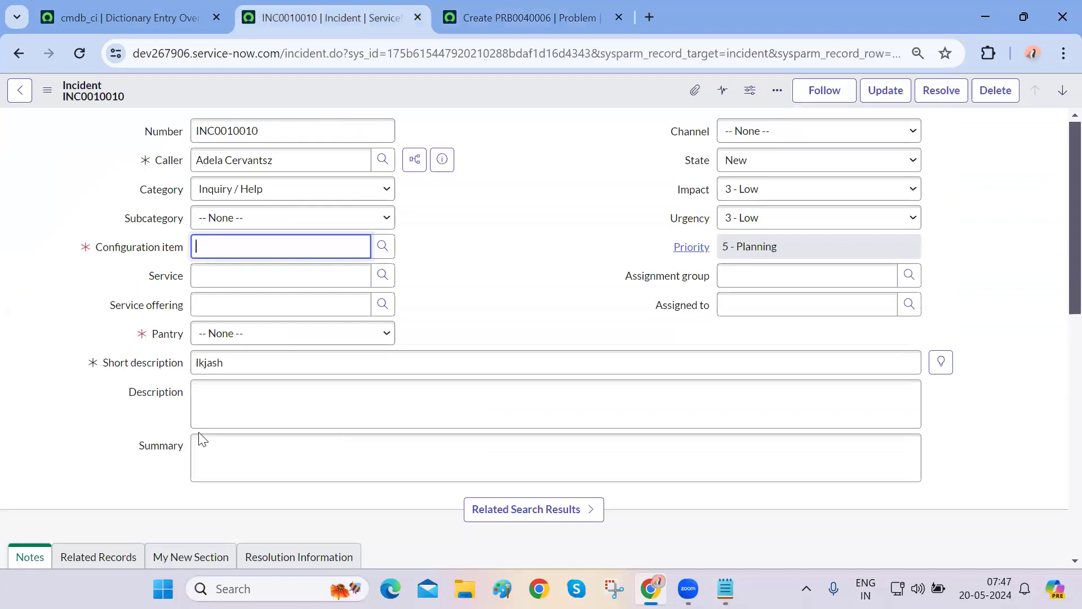
Open the Task table list from the navigator with TASK.LIST and open change request CHG0000001 in a separate browser tab
left_click(139, 25)
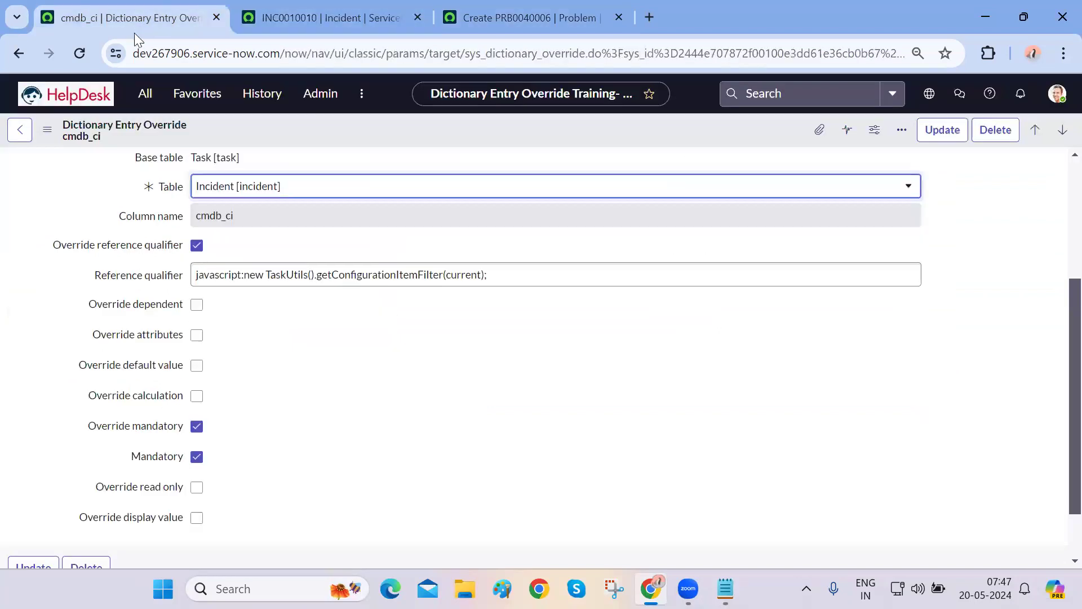
left_click(145, 105)
double_click(122, 140)
type("TASK")
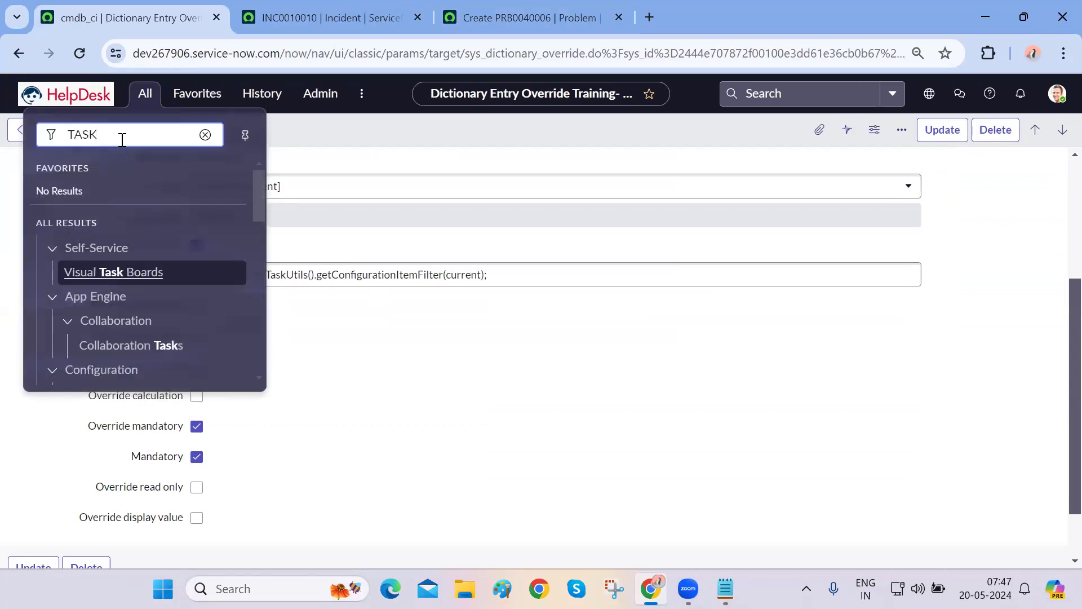
type(".LIST")
key("Return")
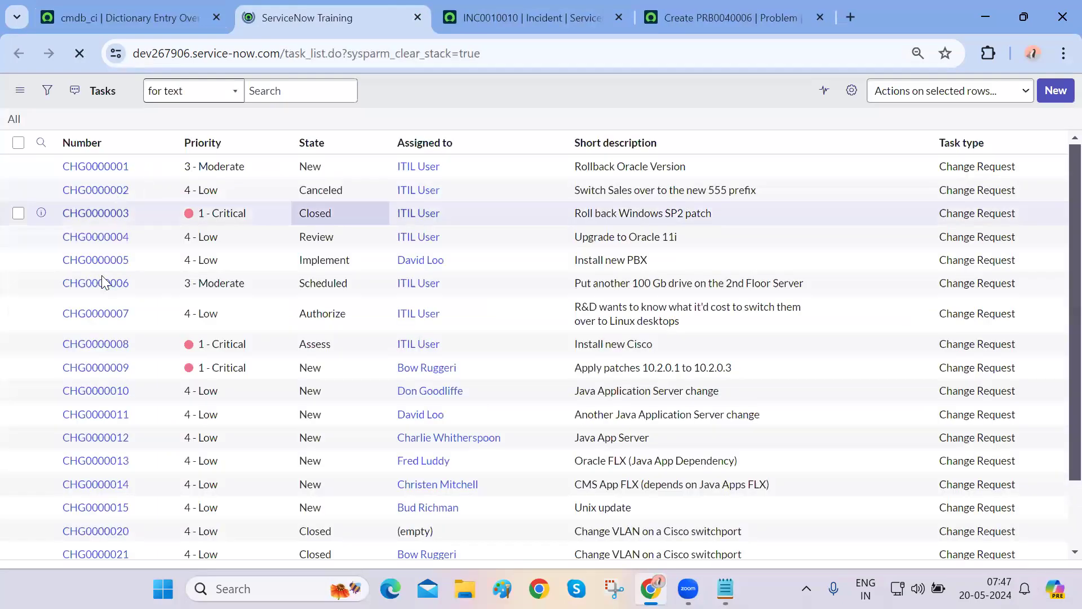
left_click(128, 169)
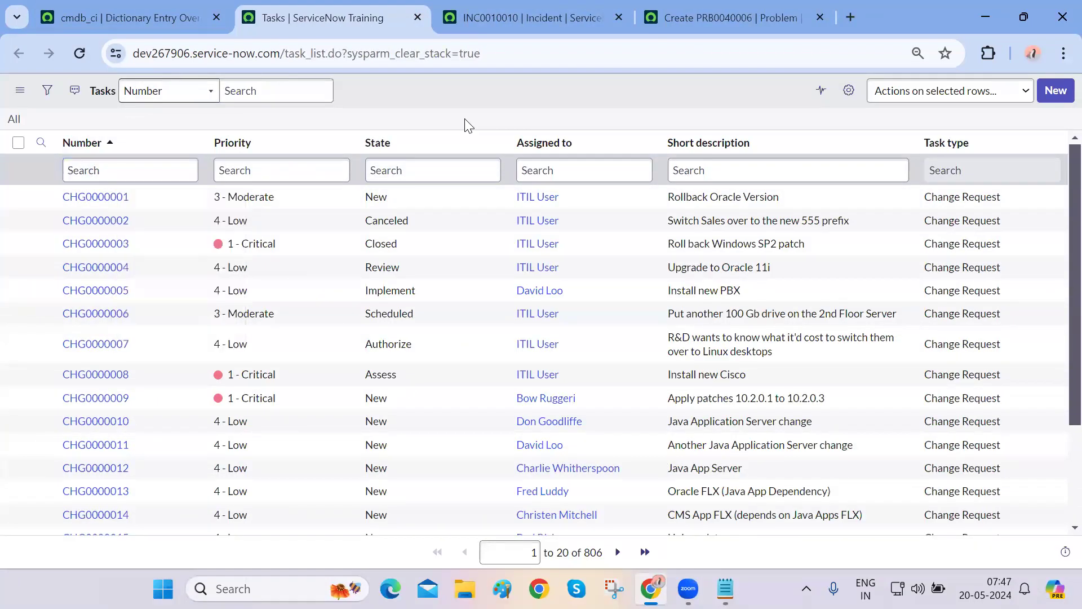
middle_click(106, 208)
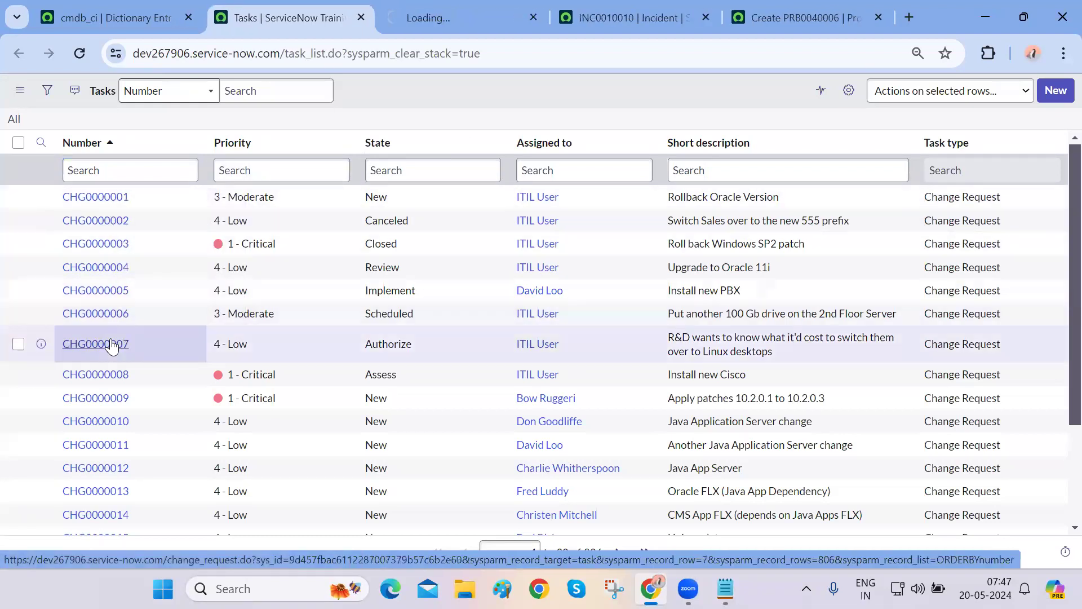
Filter the task list to records whose number starts with prb
left_click(129, 175)
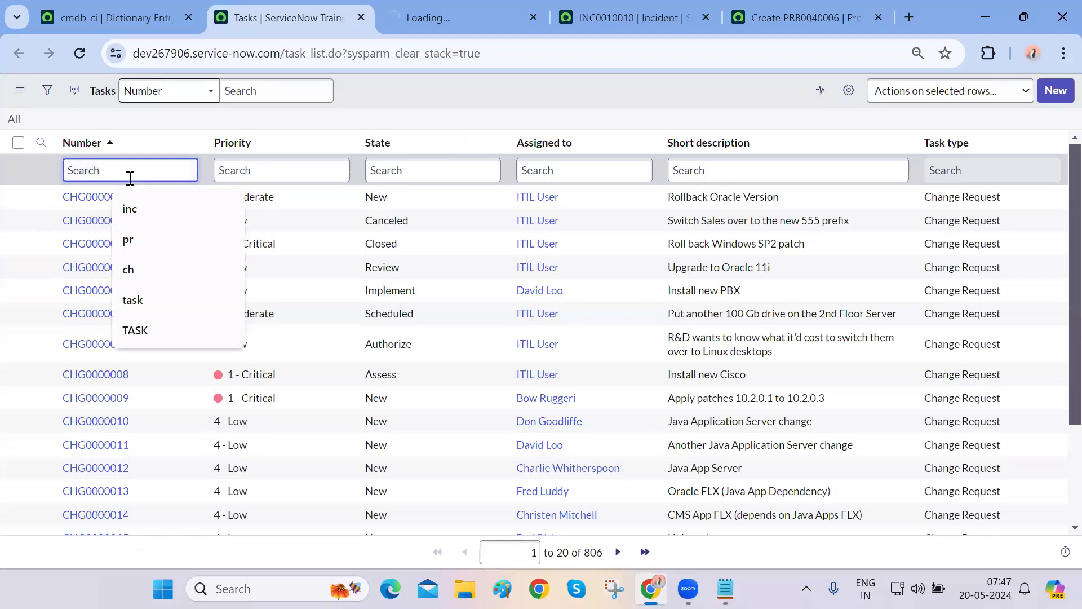
type("prb")
key("Return")
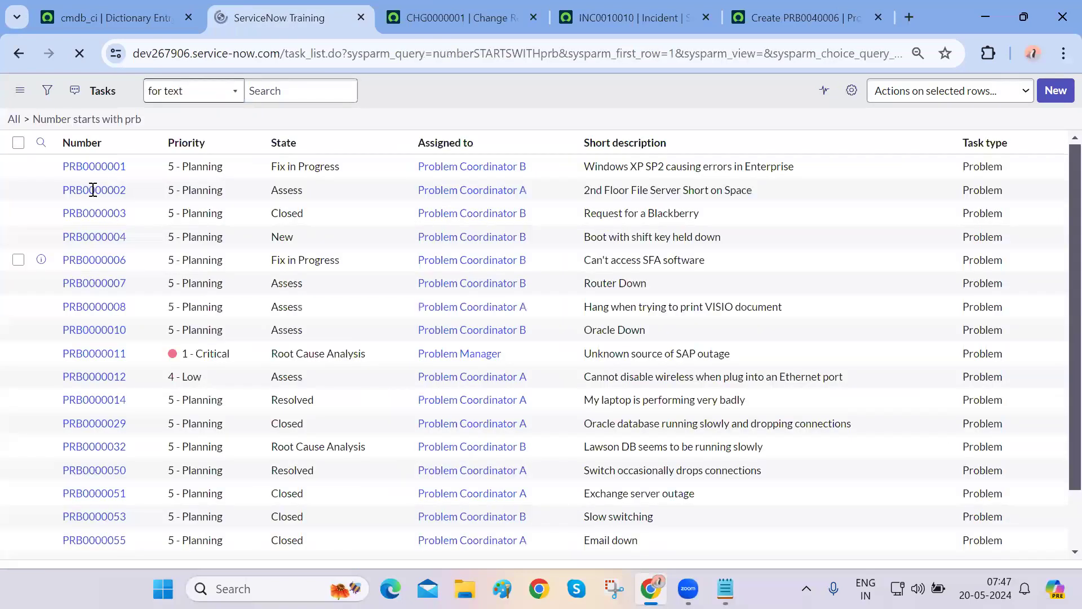
Filter the task list to numbers starting with TASK and open catalog task TASK0000001 in a separate browser tab
double_click(114, 171)
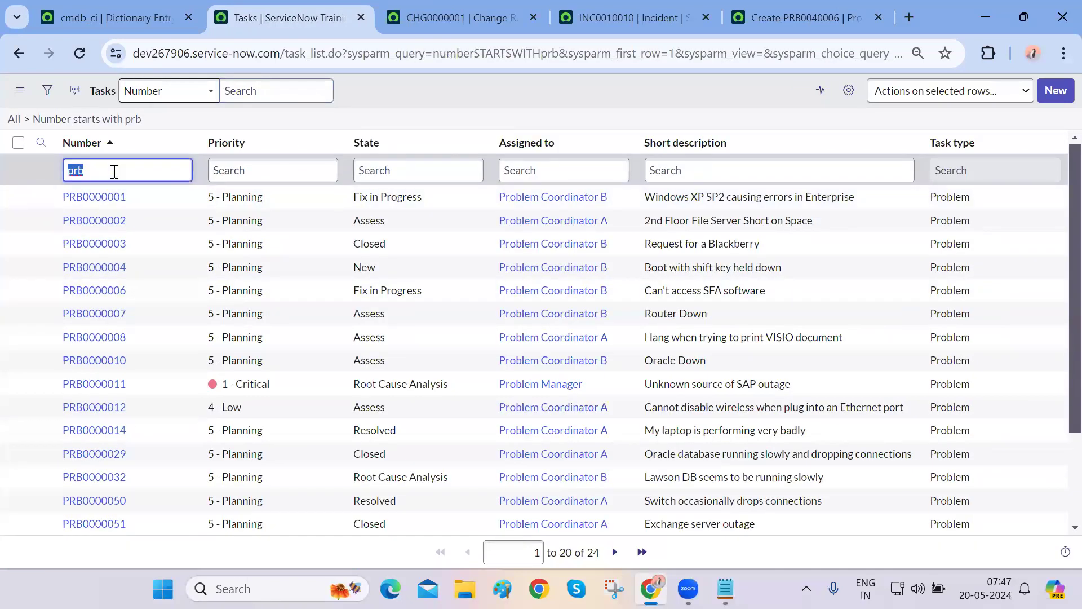
type("TASK")
key("Return")
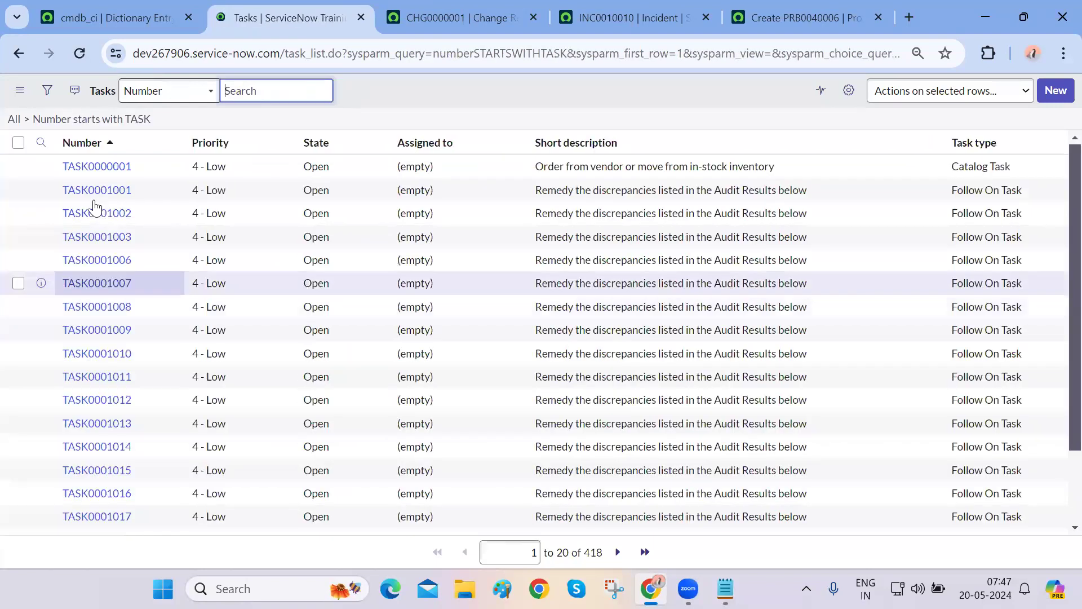
middle_click(91, 197)
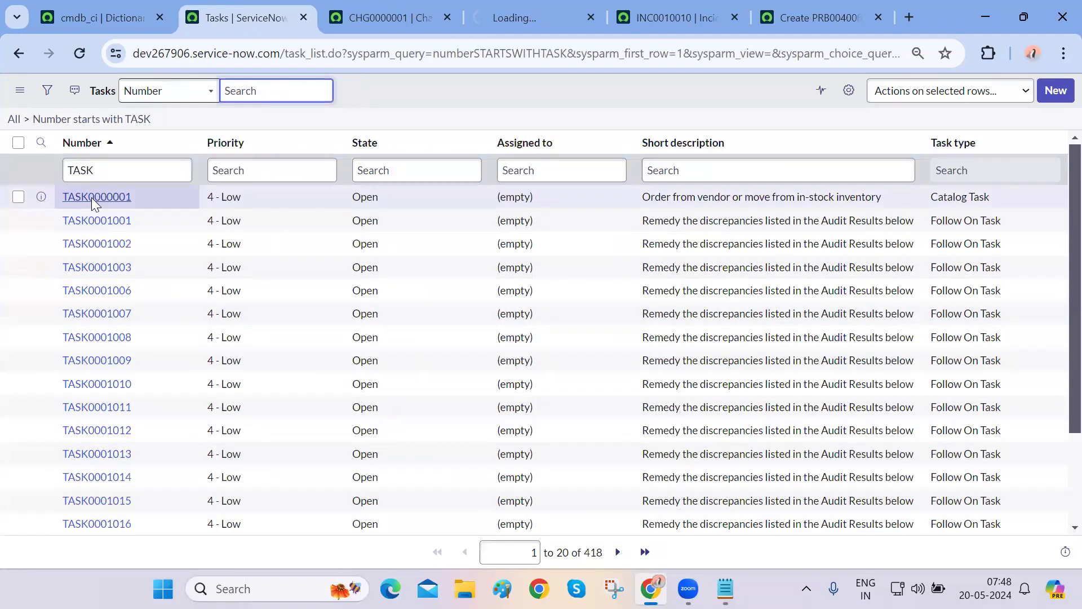
Compare the Configuration item field across the open change request, catalog task, incident and problem forms
key("ctrl+Tab")
key("ctrl+Tab")
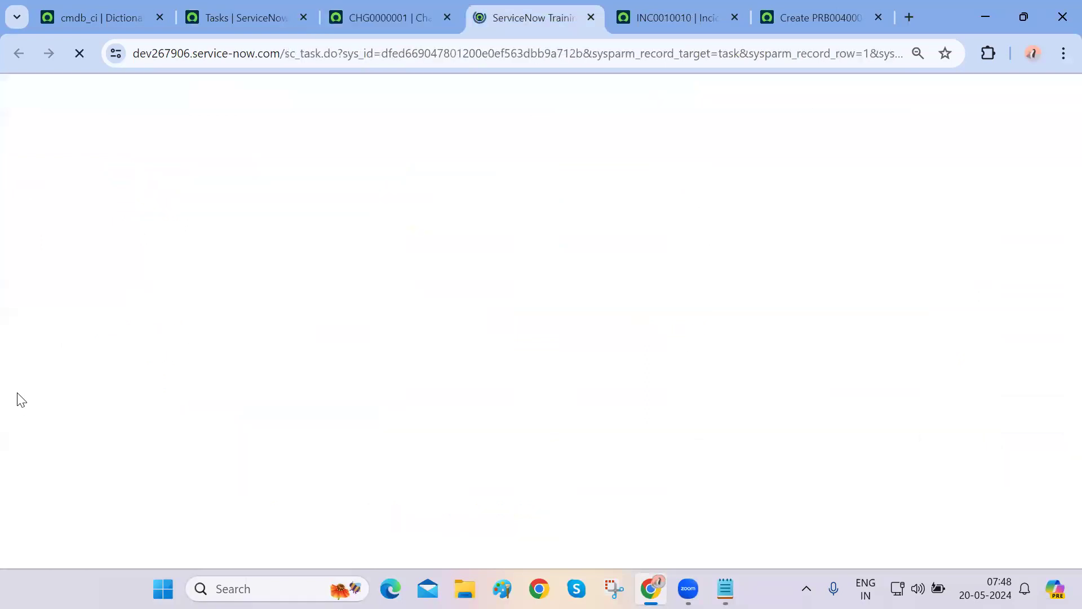
left_click(116, 194)
key("ctrl+Tab")
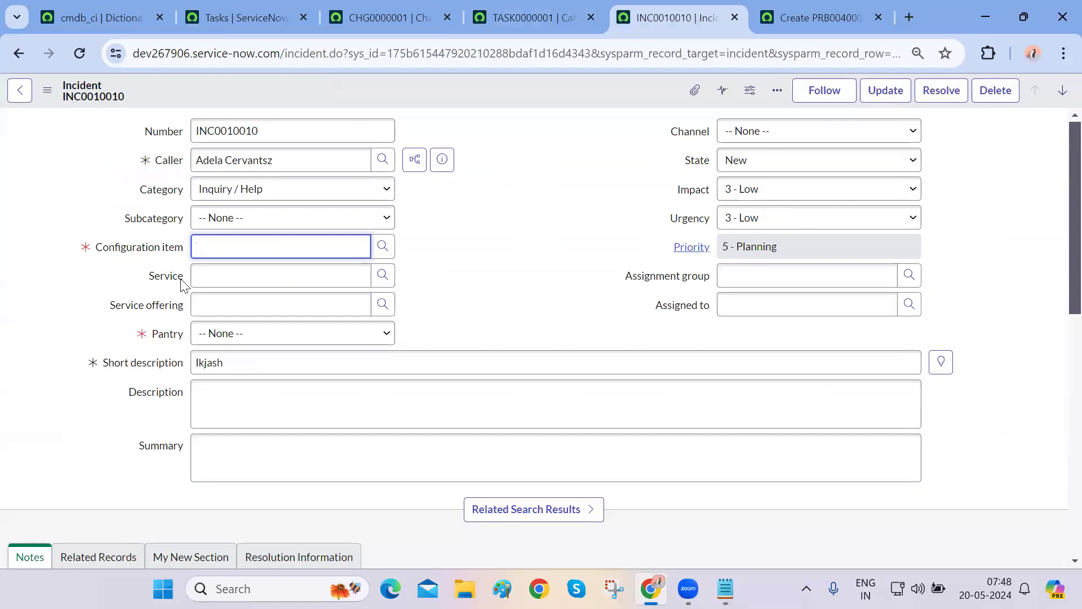
key("ctrl+Tab")
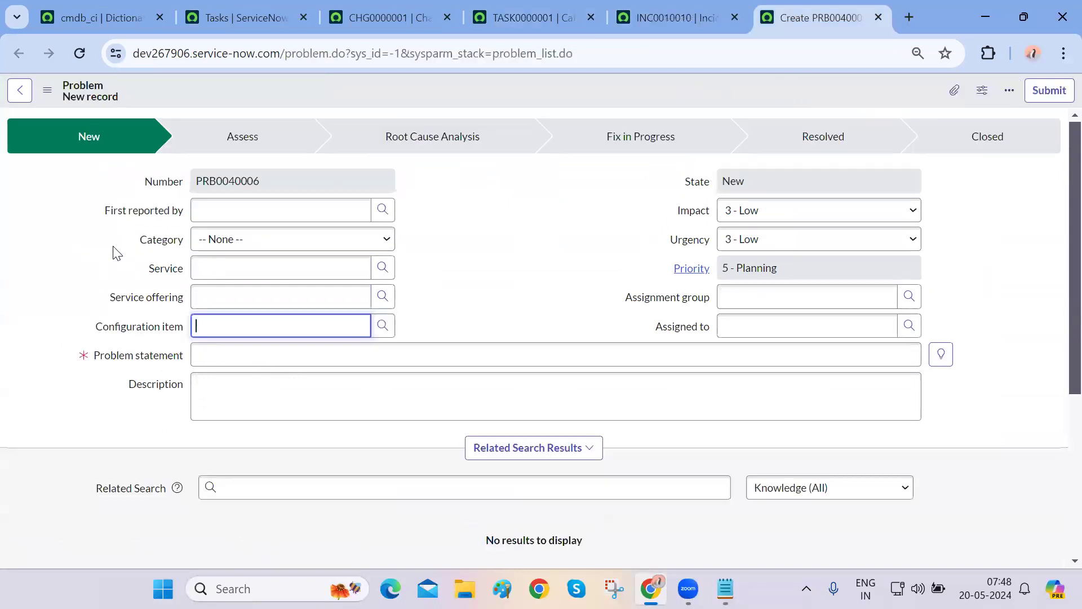
Close the browser tabs holding the task list, change request, catalog task and new problem form
left_click(308, 23)
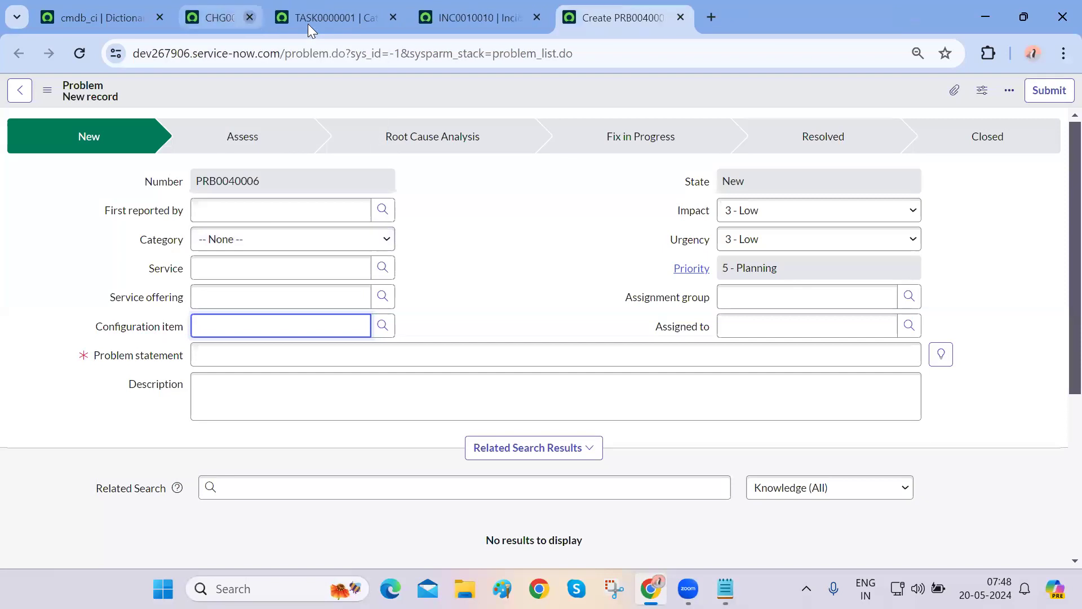
left_click(307, 24)
left_click(307, 24)
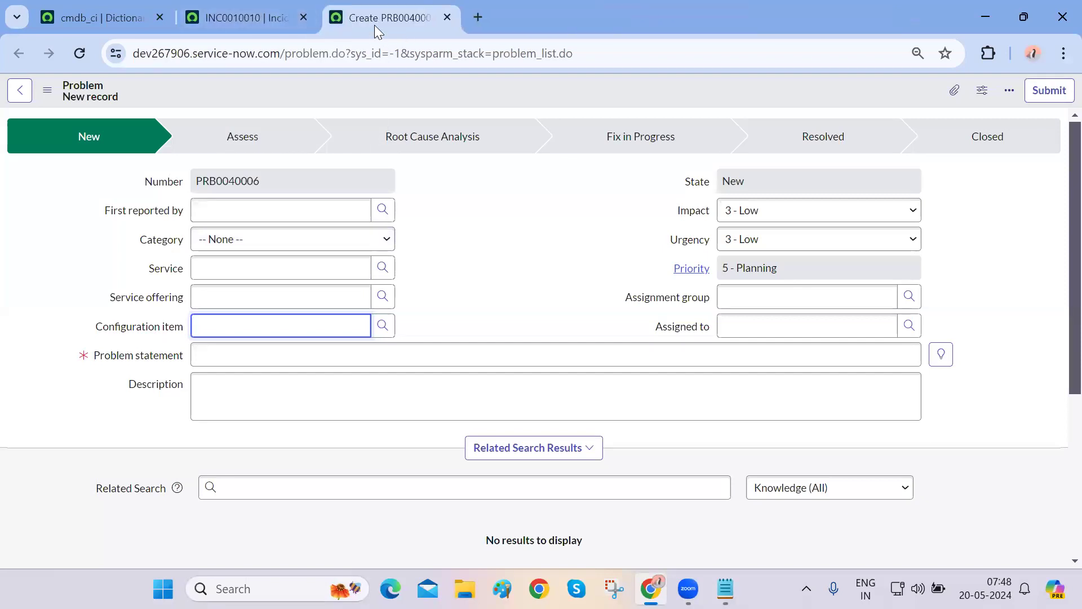
key("ctrl+w")
Review the cmdb_ci override's settings, return to the Task table's Configuration item dictionary entry, and examine it
left_click(134, 5)
scroll(92, 375, "down", 1)
scroll(92, 375, "up", 1)
scroll(92, 374, "down", 5)
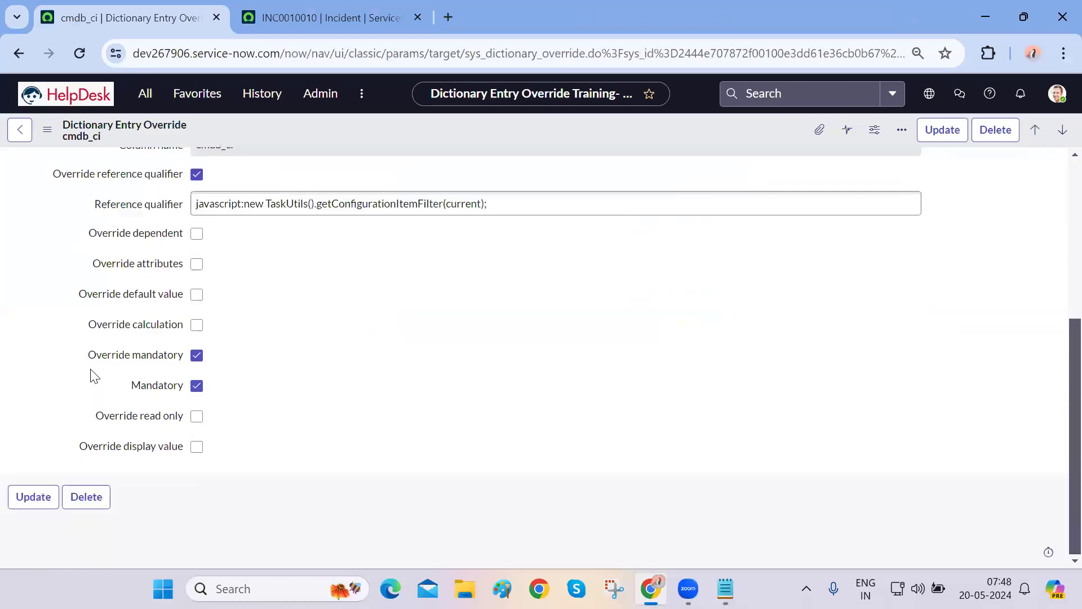
scroll(92, 372, "up", 5)
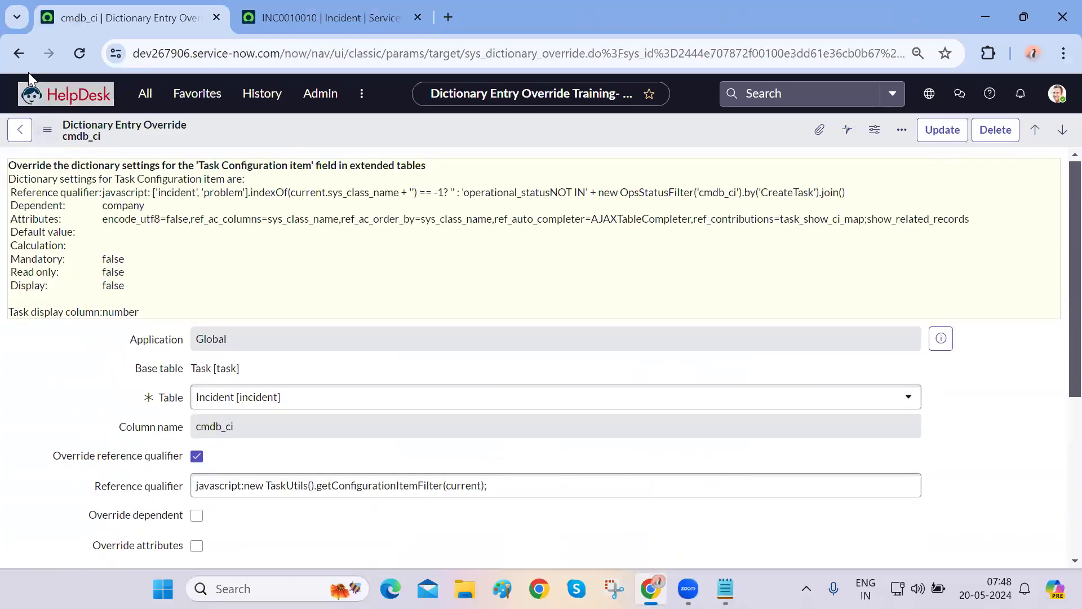
left_click(17, 53)
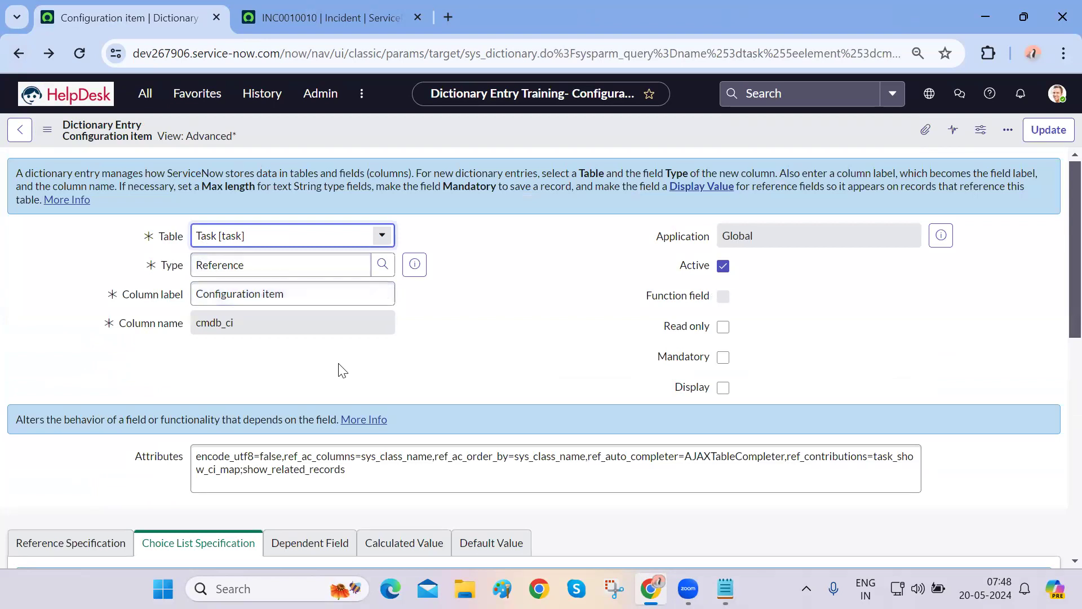
scroll(338, 366, "down", 15)
scroll(361, 318, "up", 15)
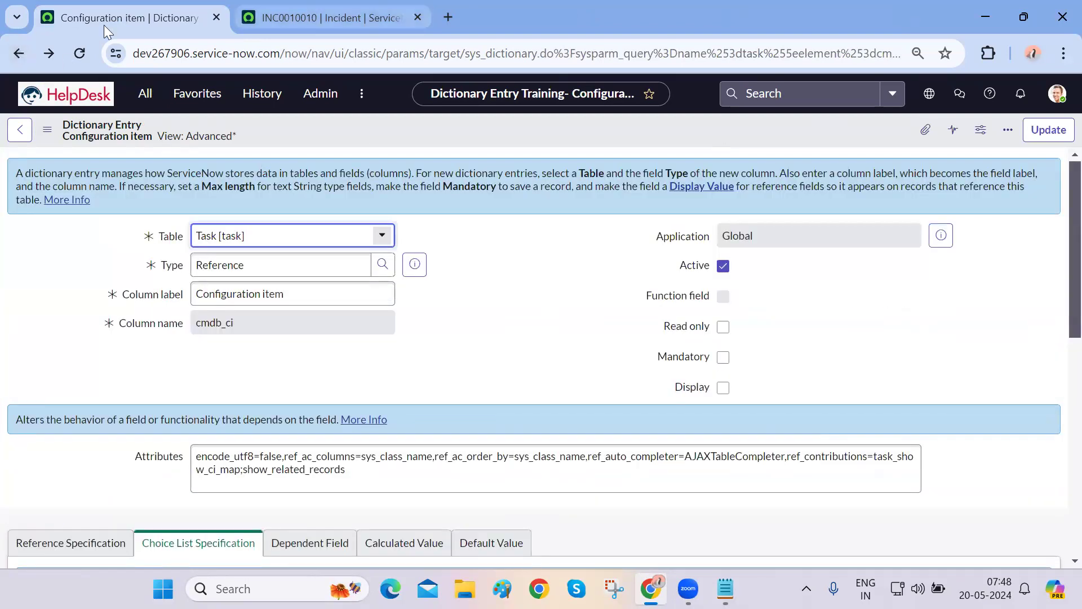
Make the incident's Summary field Mandatory in its dictionary entry, save the entry, and reload the incident form
left_click(299, 20)
right_click(157, 448)
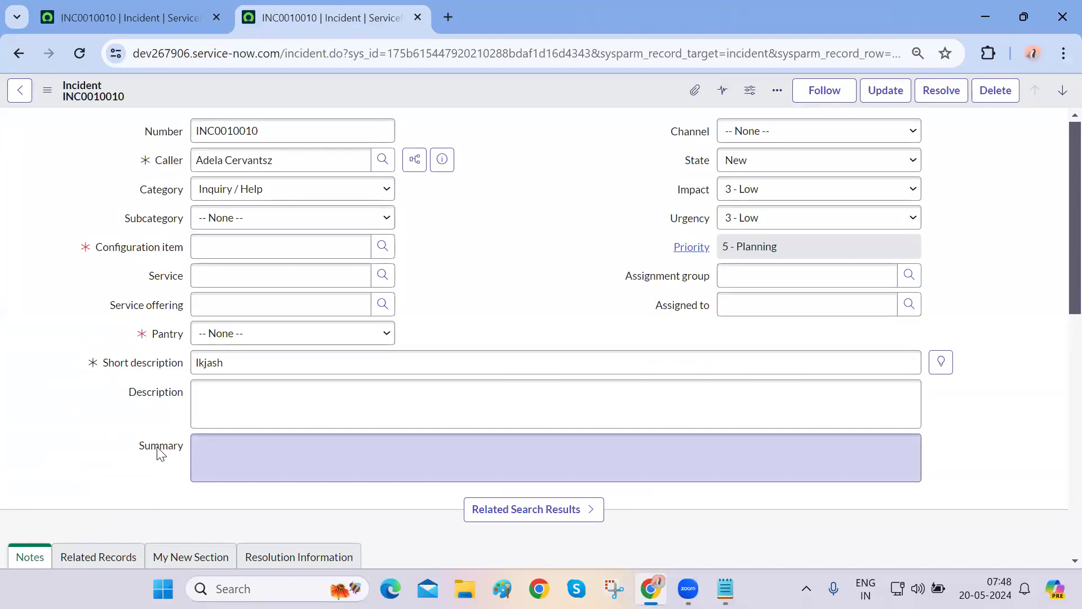
left_click(191, 482)
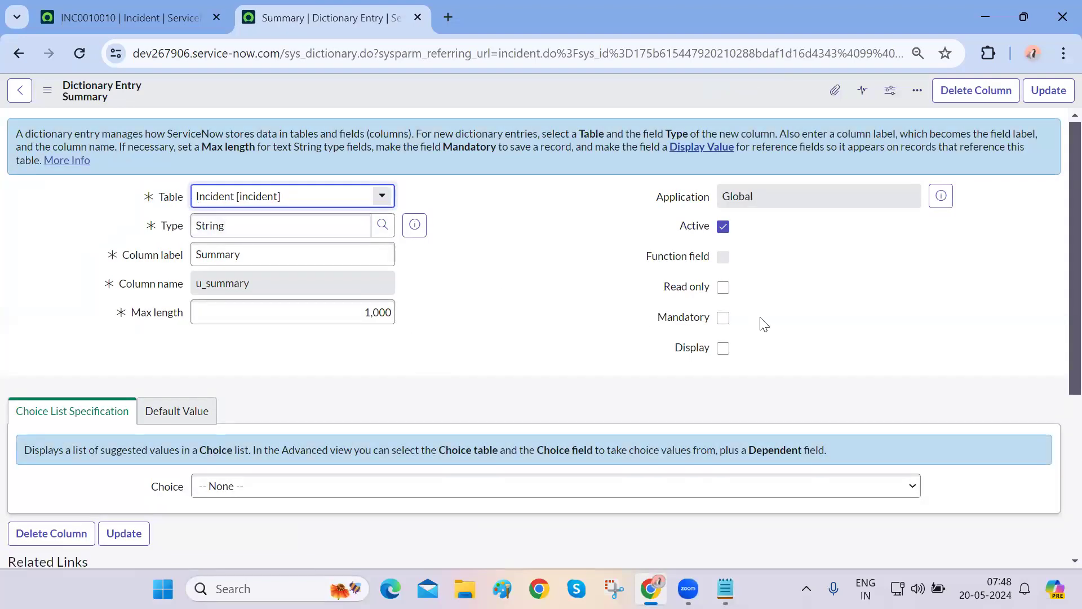
left_click(723, 317)
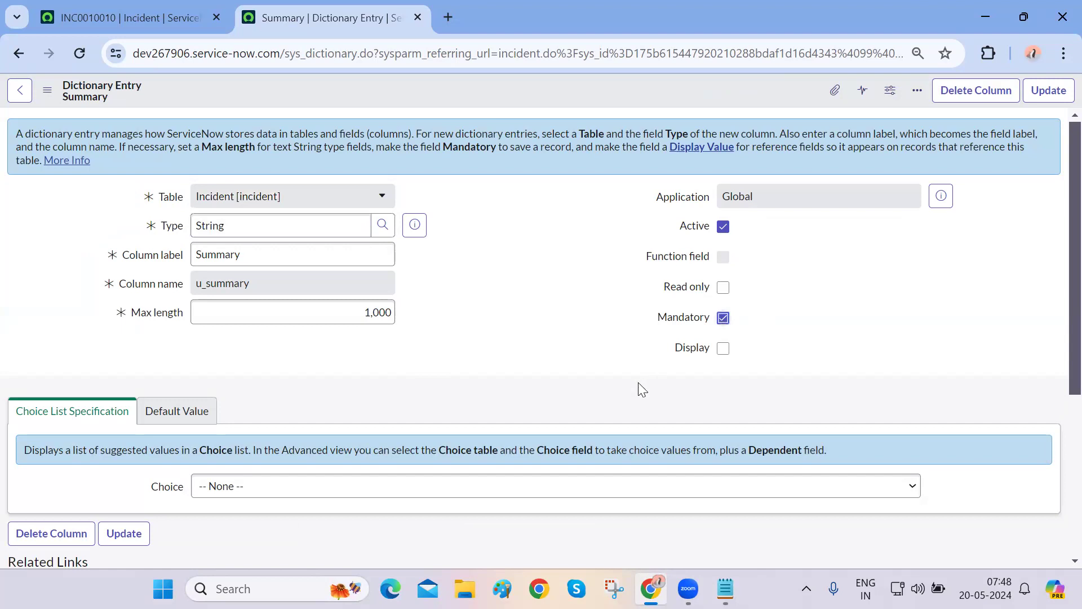
right_click(562, 88)
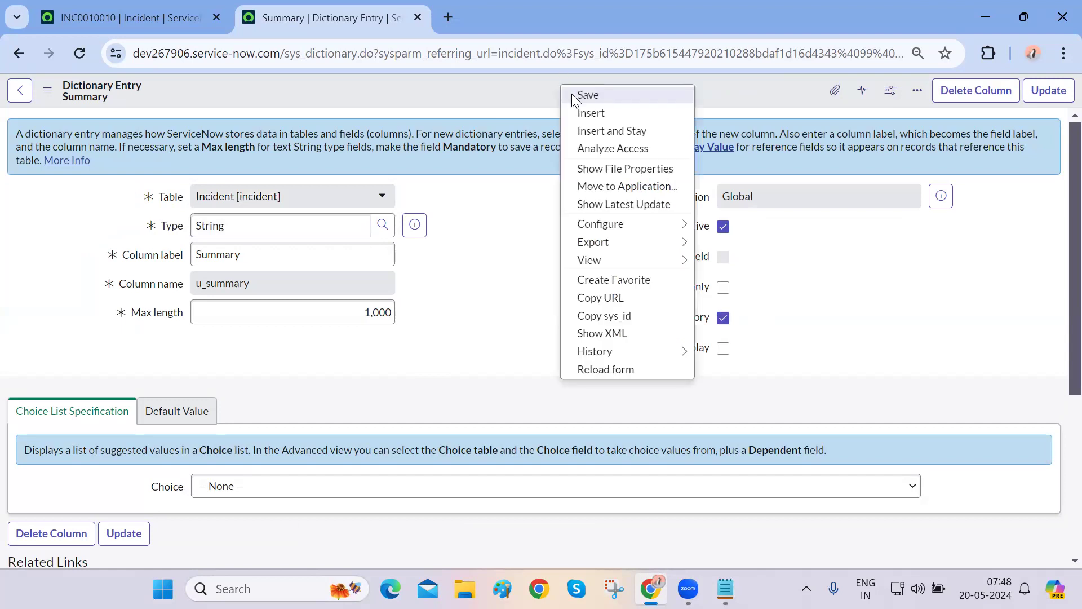
left_click(587, 94)
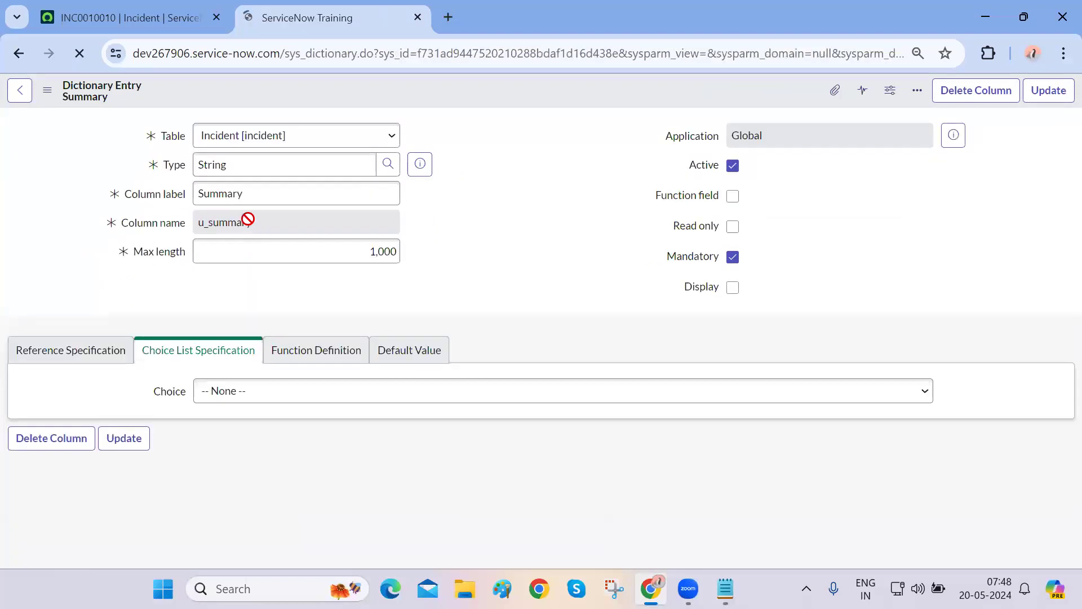
left_click(145, 22)
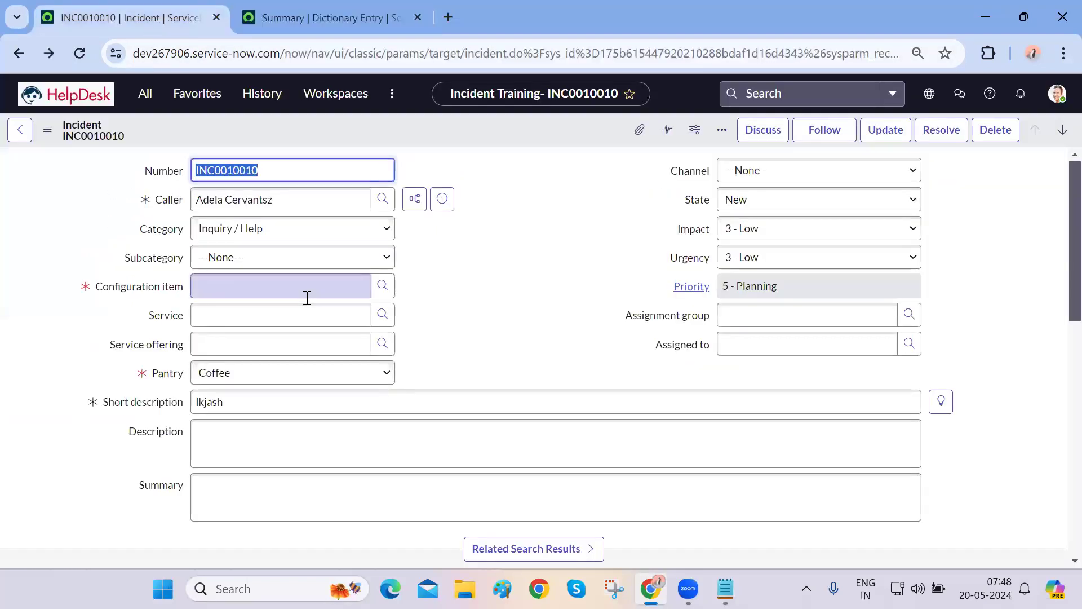
left_click(81, 54)
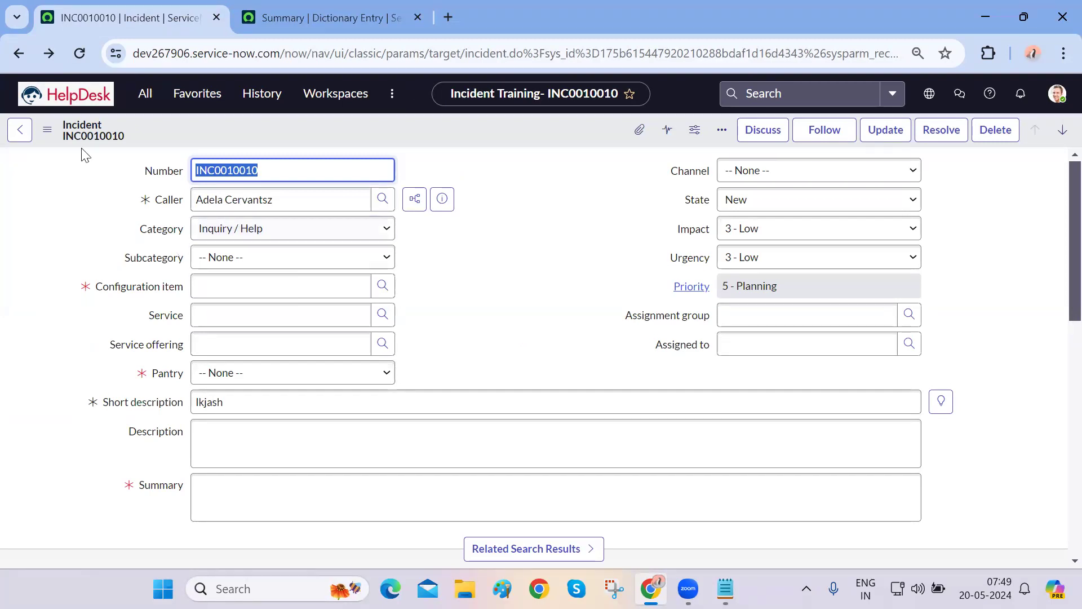
left_click(48, 131)
mouse_move(142, 413)
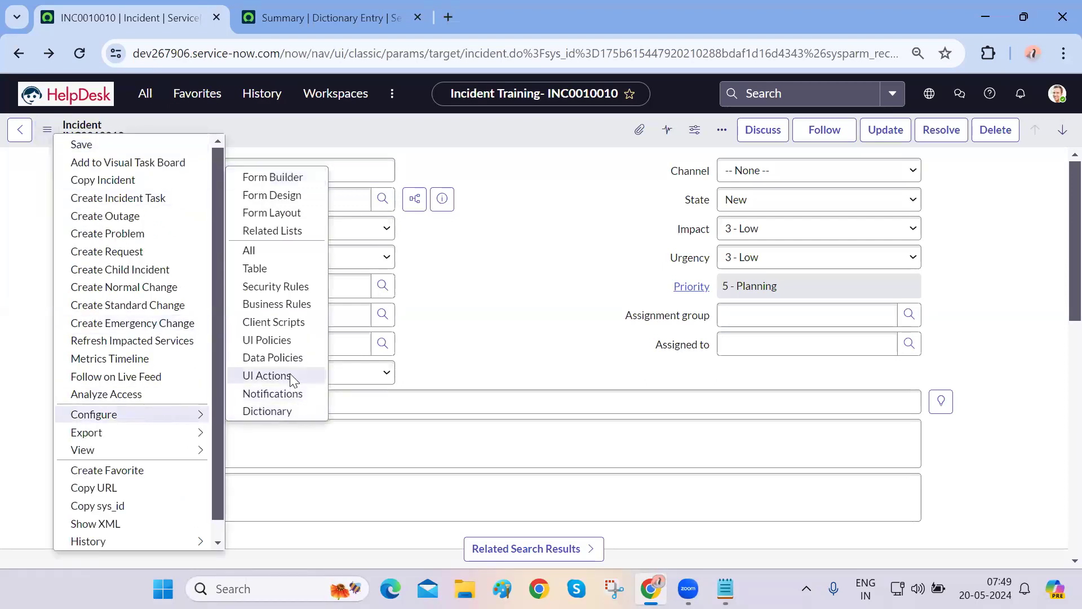
left_click(502, 350)
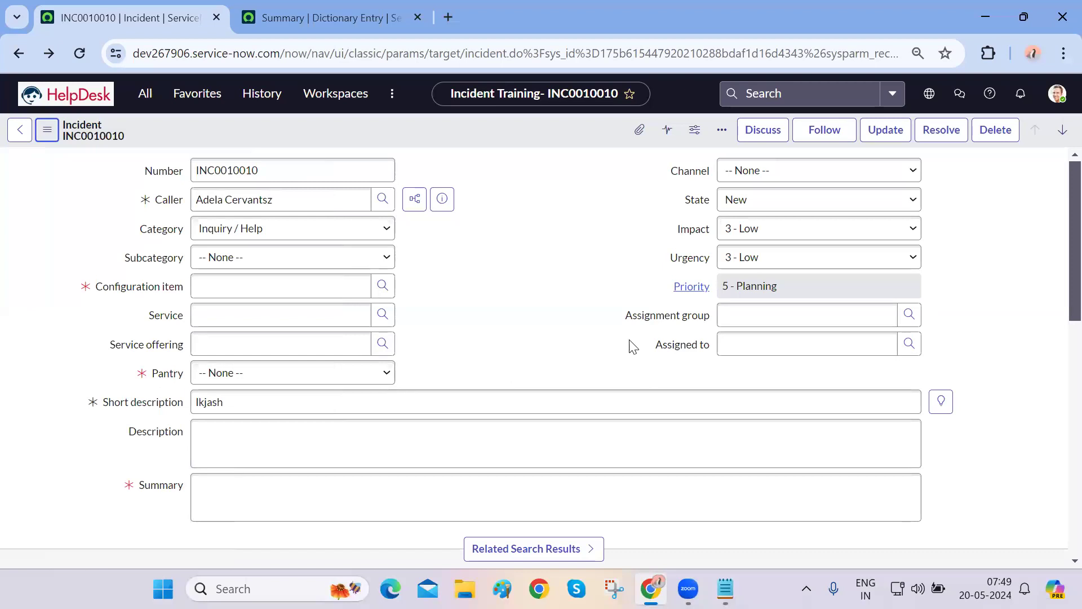
left_click_drag(644, 344, 703, 344)
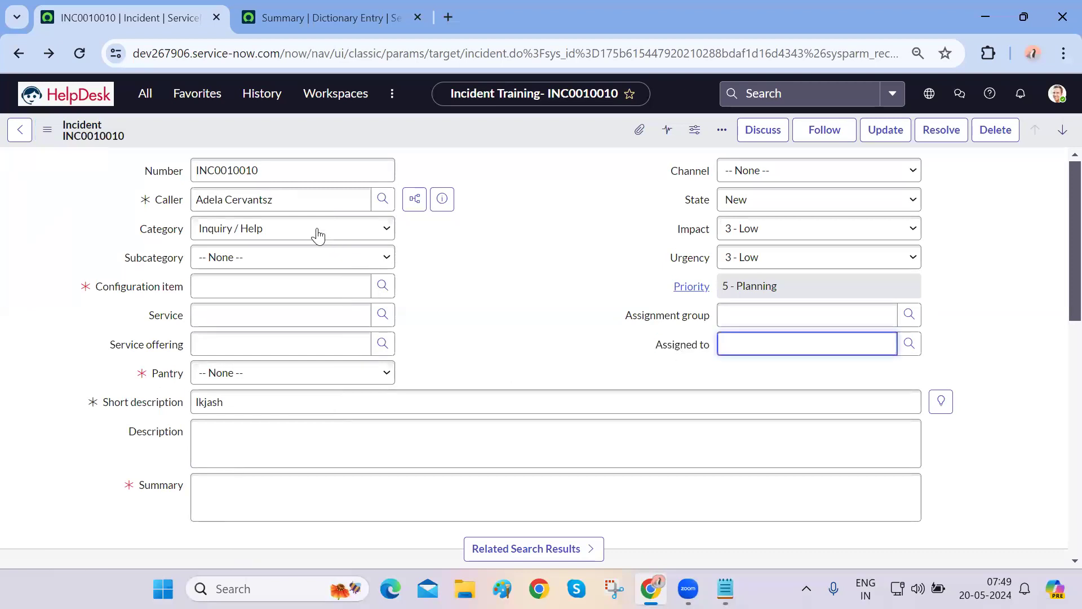
left_click(694, 206)
left_click(580, 311)
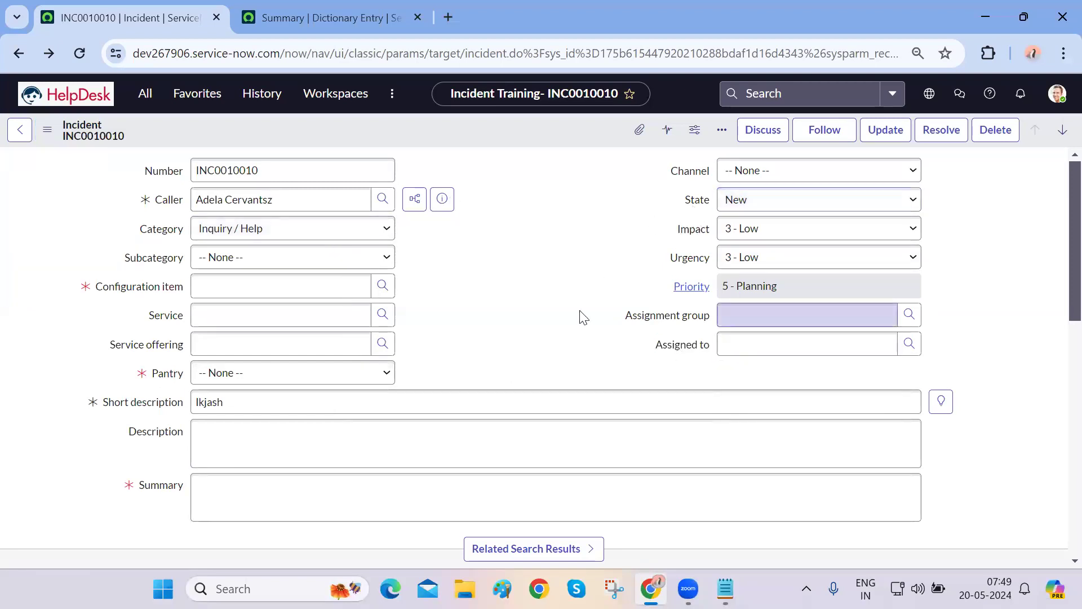
Open the UI policies configured for the incident form and start a new UI policy
left_click(49, 132)
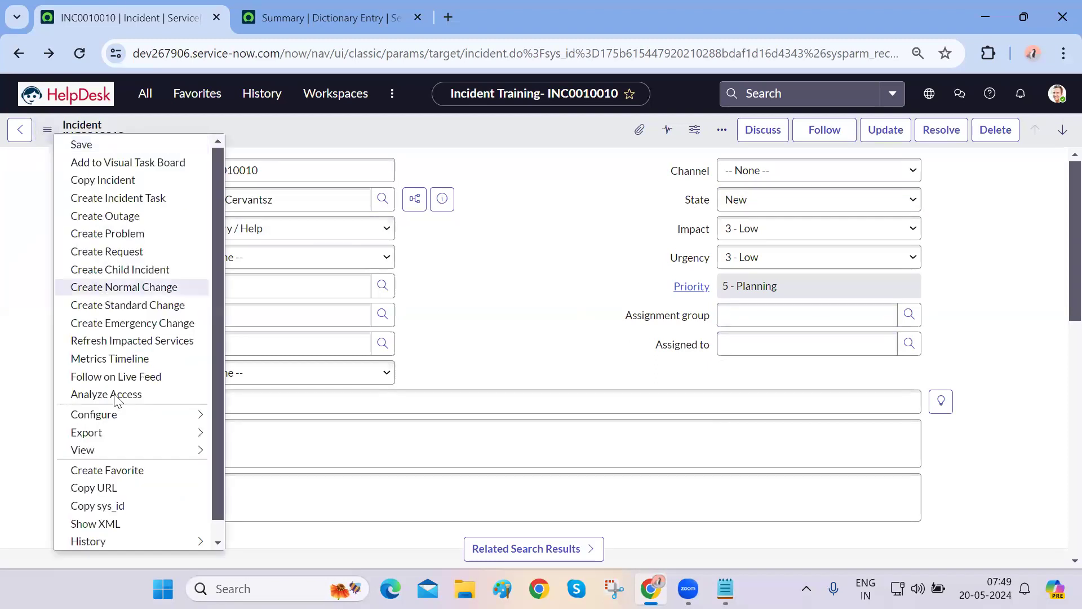
mouse_move(85, 417)
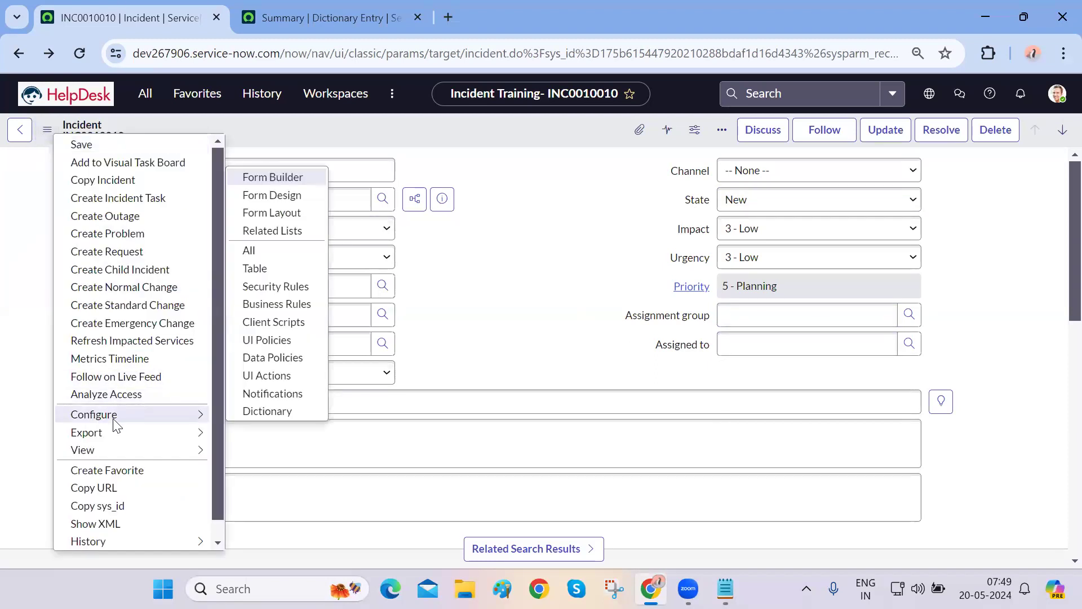
left_click(287, 340)
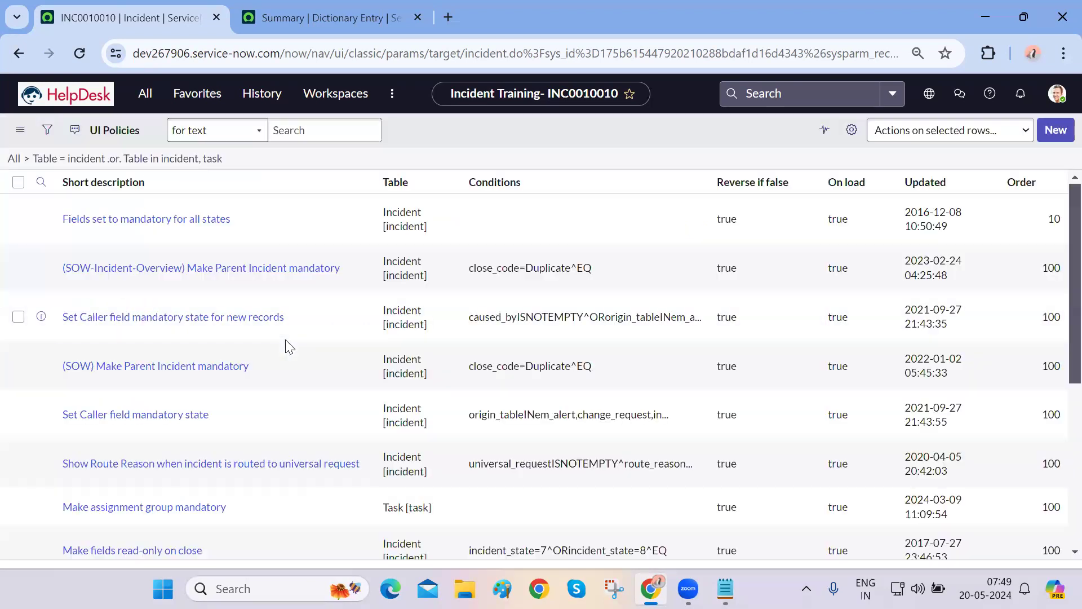
left_click(1054, 137)
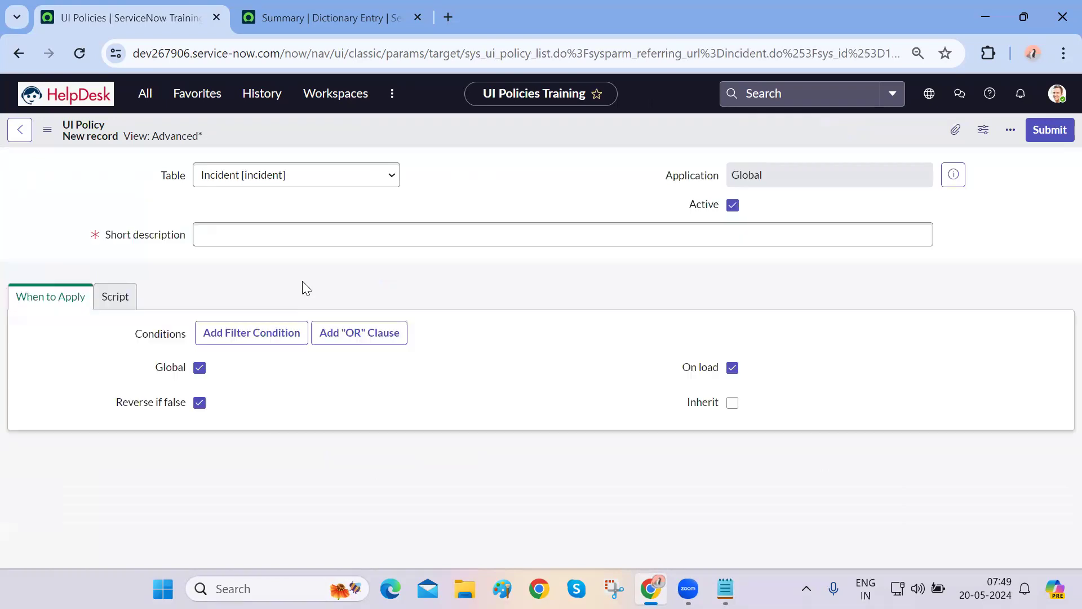
Enter "Make AssignedTo Mandatory when state is not new or cancelled" as the UI policy's short description
left_click(257, 242)
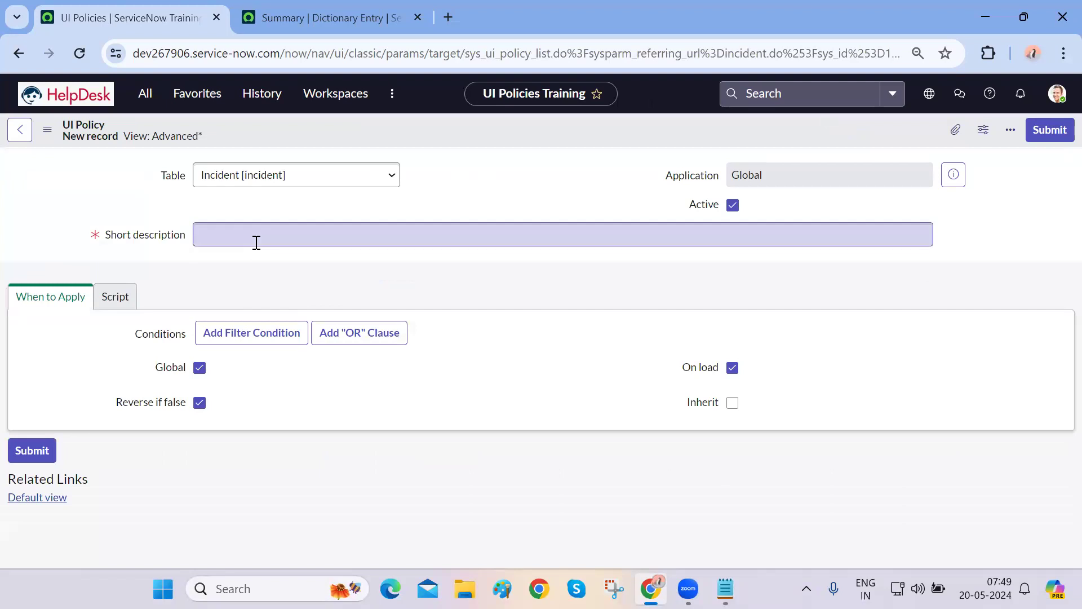
left_click(247, 339)
type("Mkake")
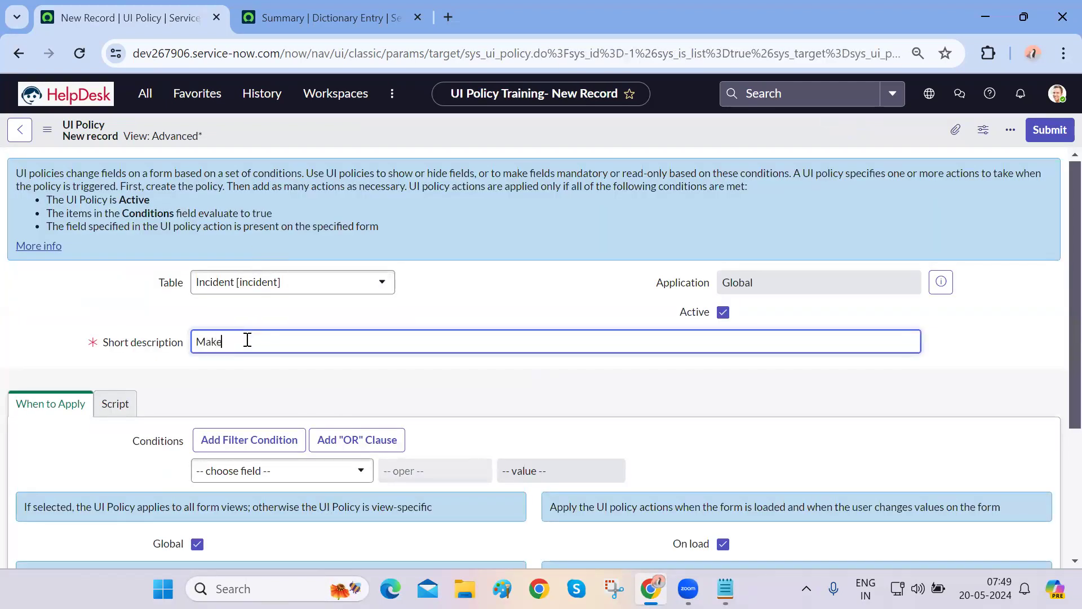
type(" AssignedTo Mandatory when state ")
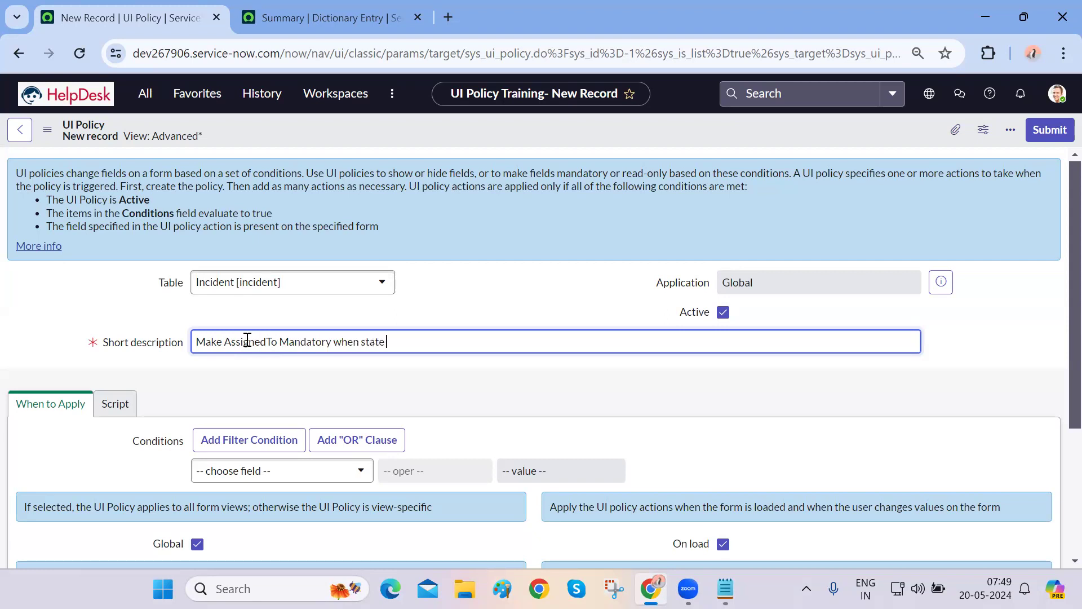
type("is not new o")
key("BackSpace")
type("r cancelled")
Add the condition State is not one of Canceled to the UI policy, and save the record
scroll(369, 398, "down", 2)
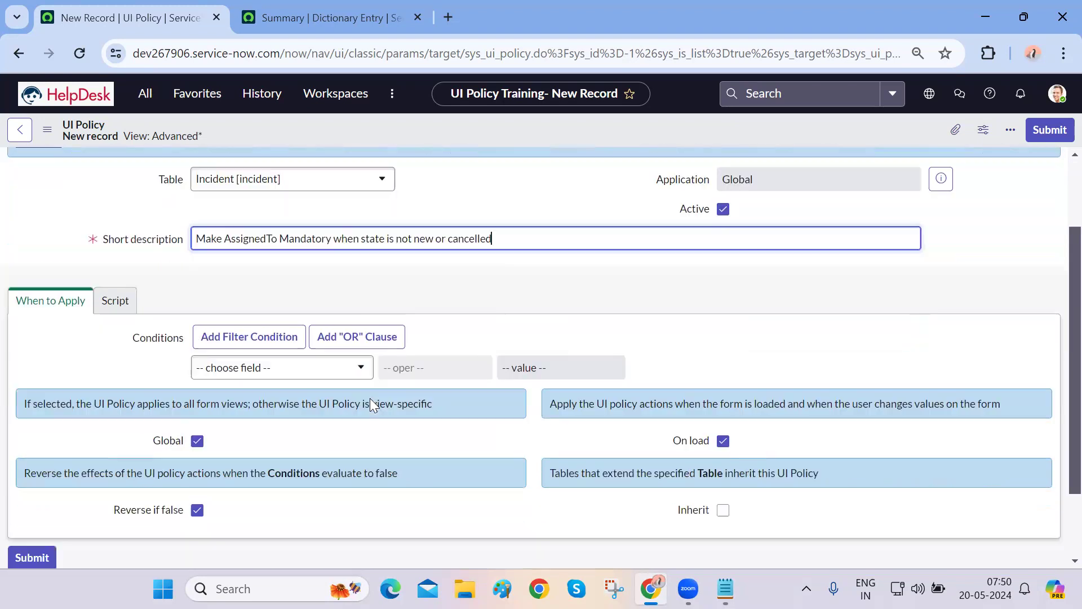
left_click(346, 358)
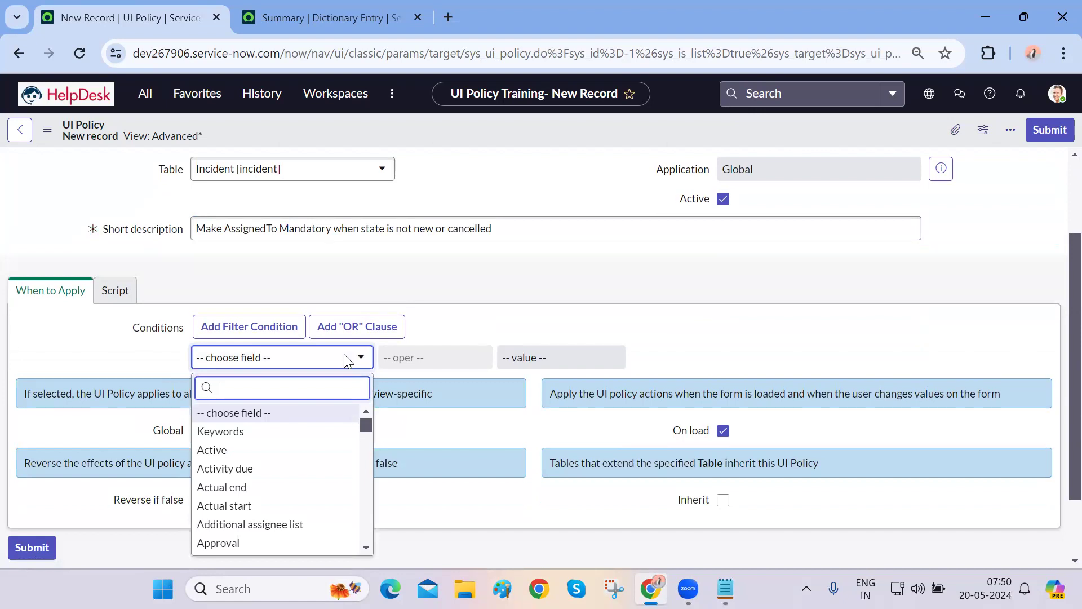
type("state")
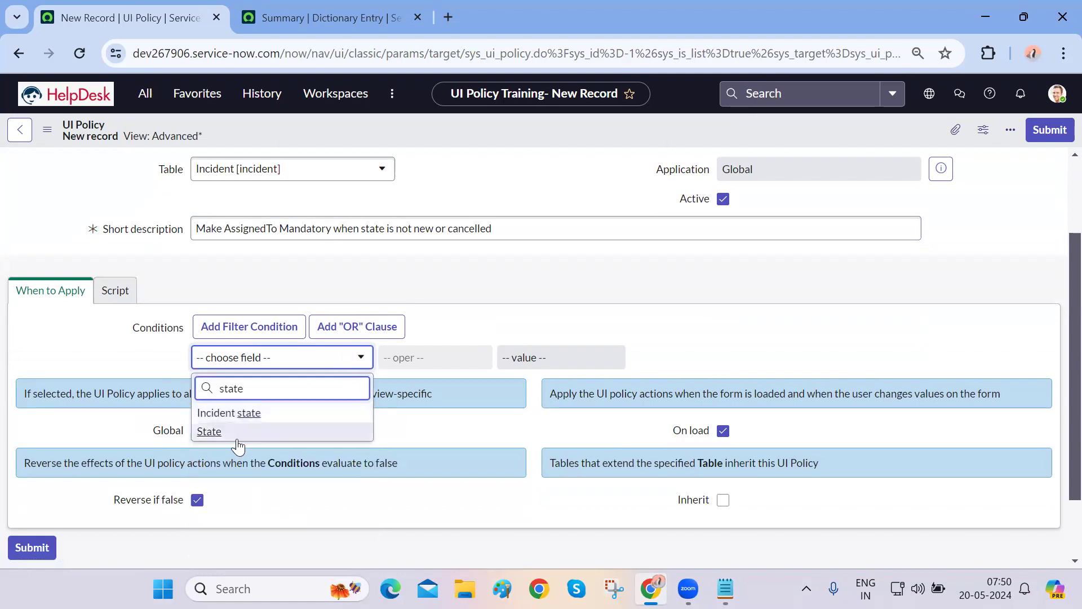
left_click(235, 441)
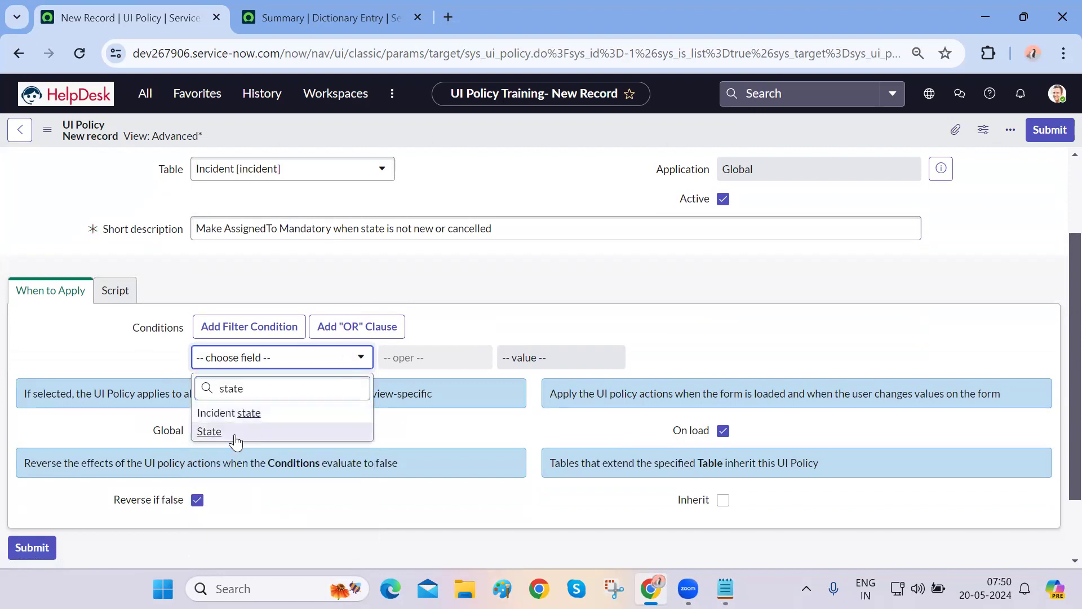
left_click(450, 368)
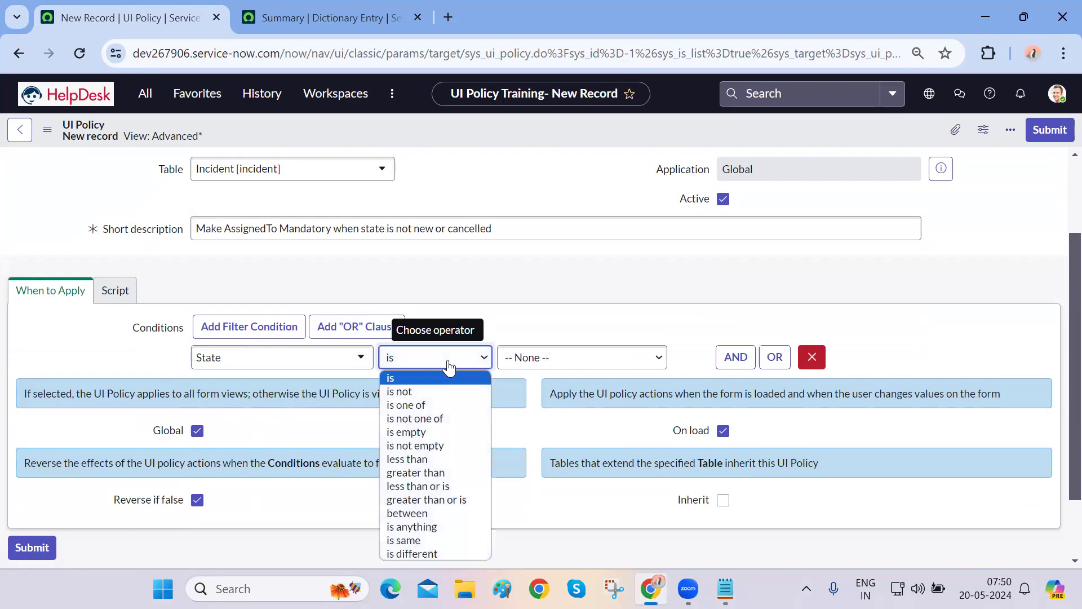
left_click(420, 419)
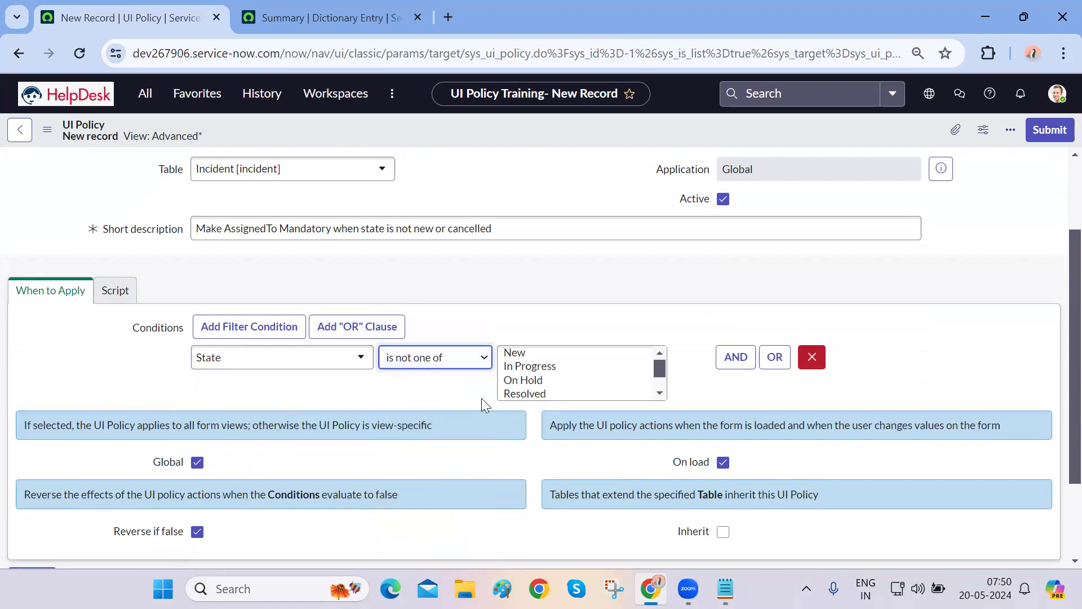
left_click(556, 359)
scroll(556, 366, "down", 1)
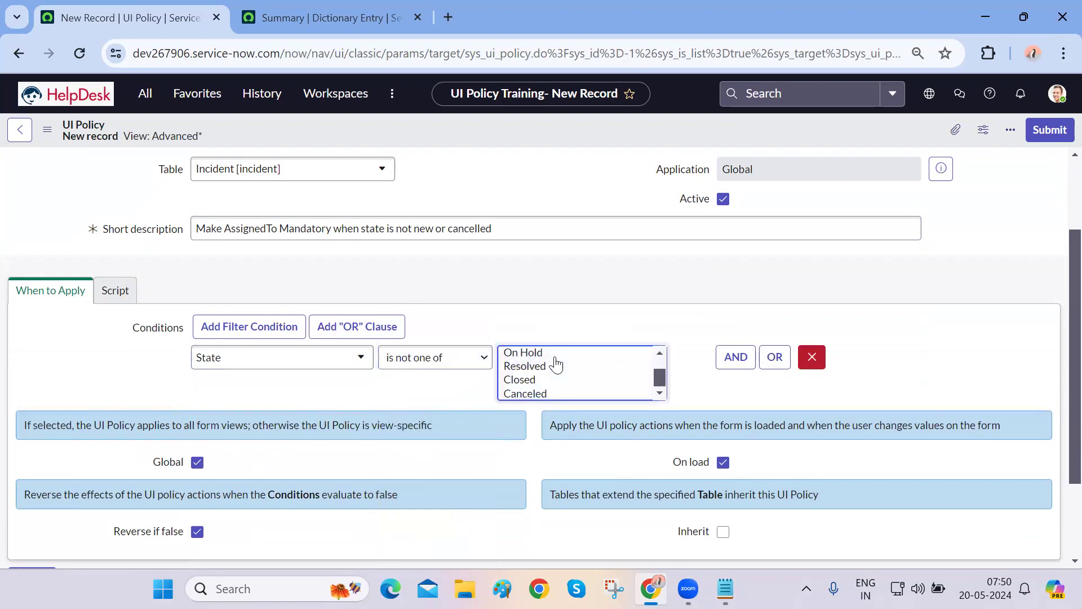
left_click(544, 394, "ctrl")
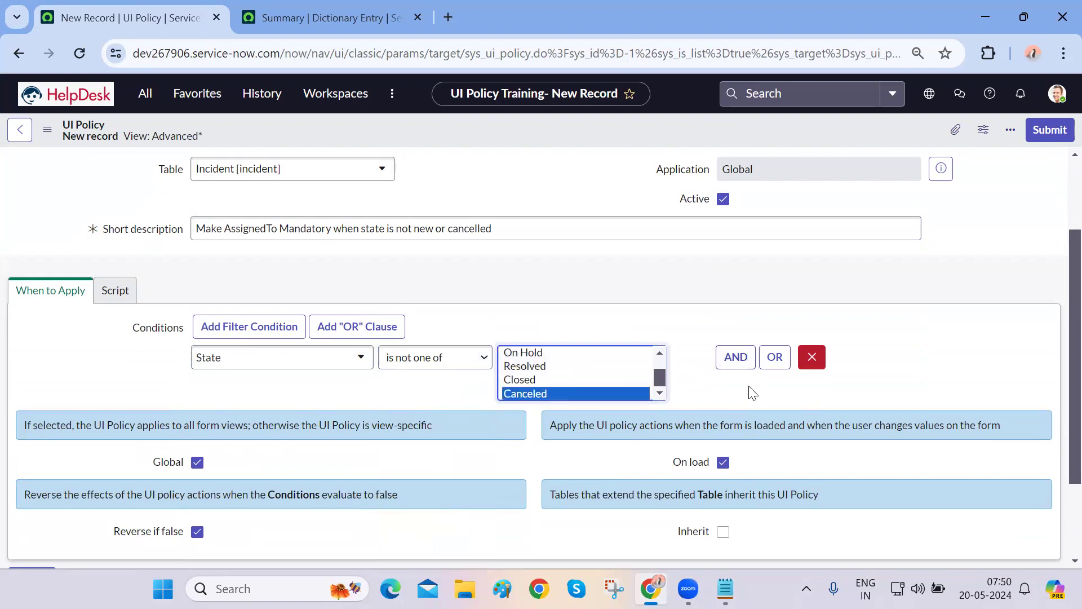
right_click(584, 131)
left_click(598, 144)
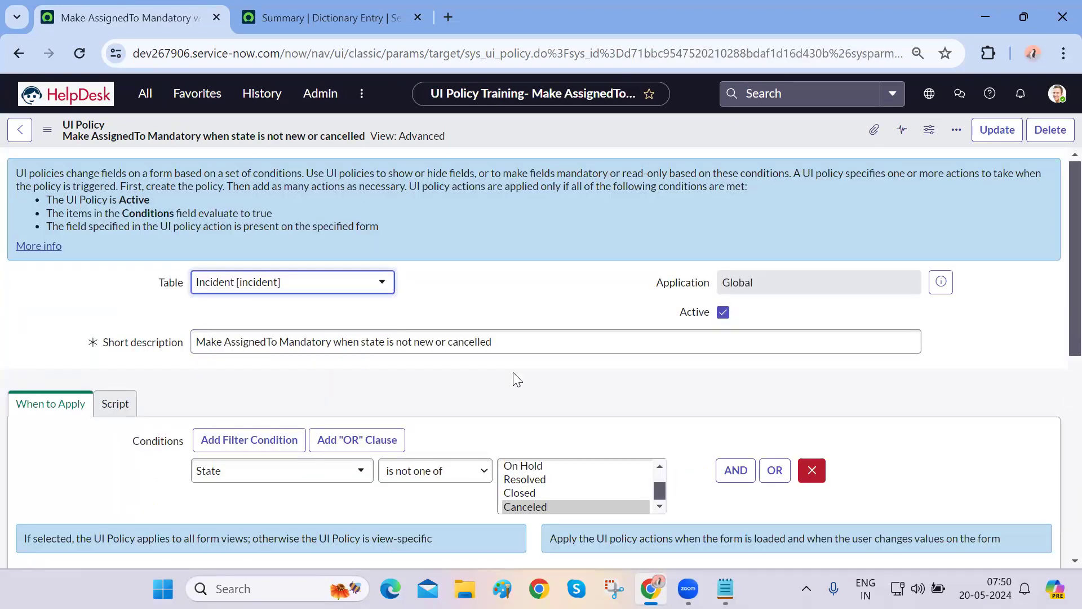
Select both New and Canceled as the values of the State is not one of condition, and save the policy again
scroll(557, 493, "up", 2)
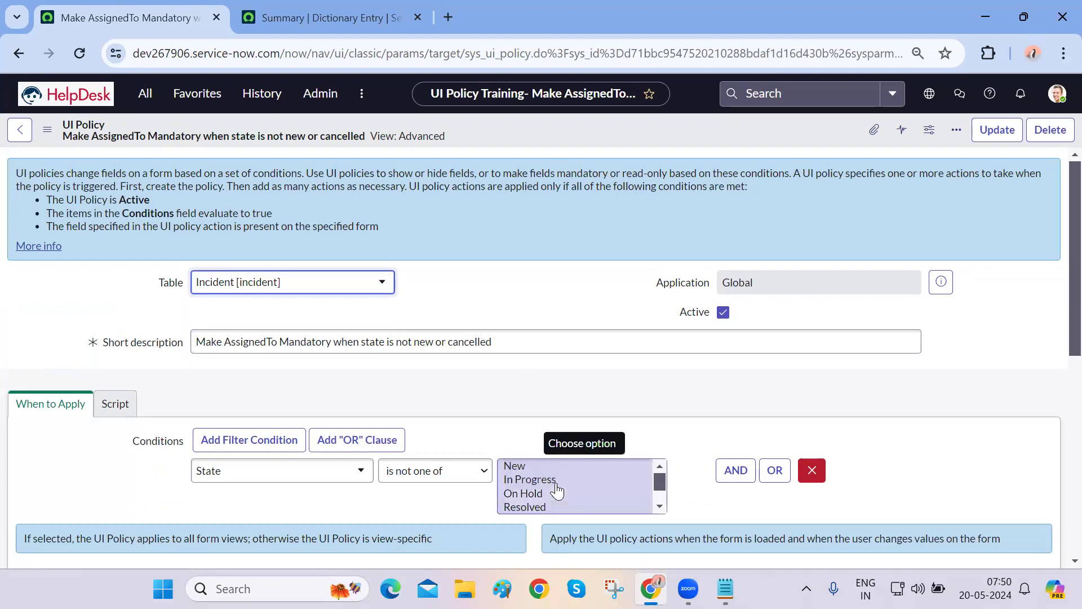
left_click(524, 485)
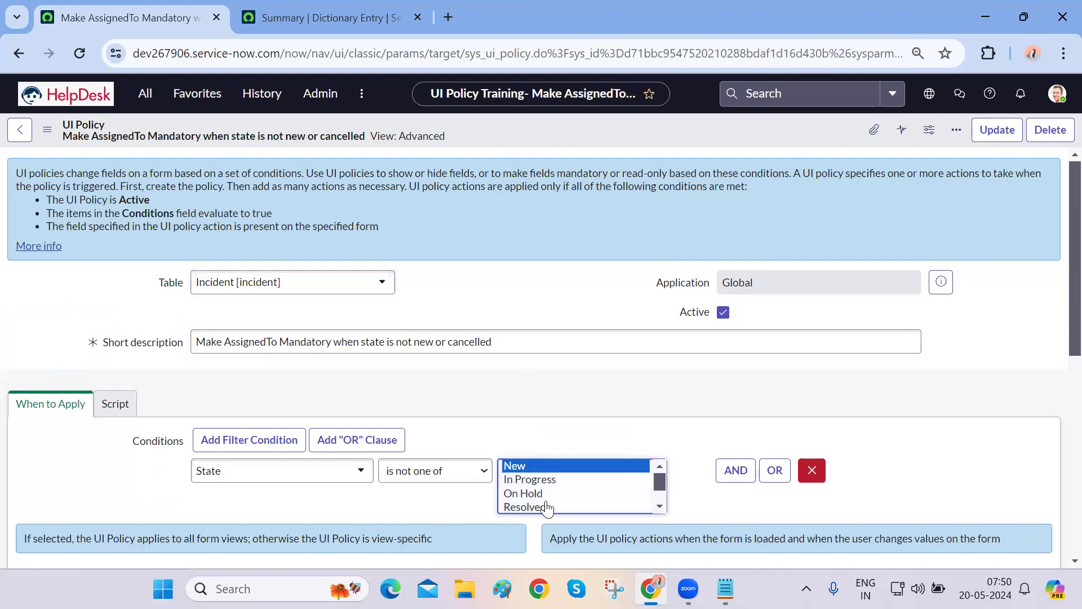
scroll(546, 505, "down", 2)
left_click(535, 507, "ctrl")
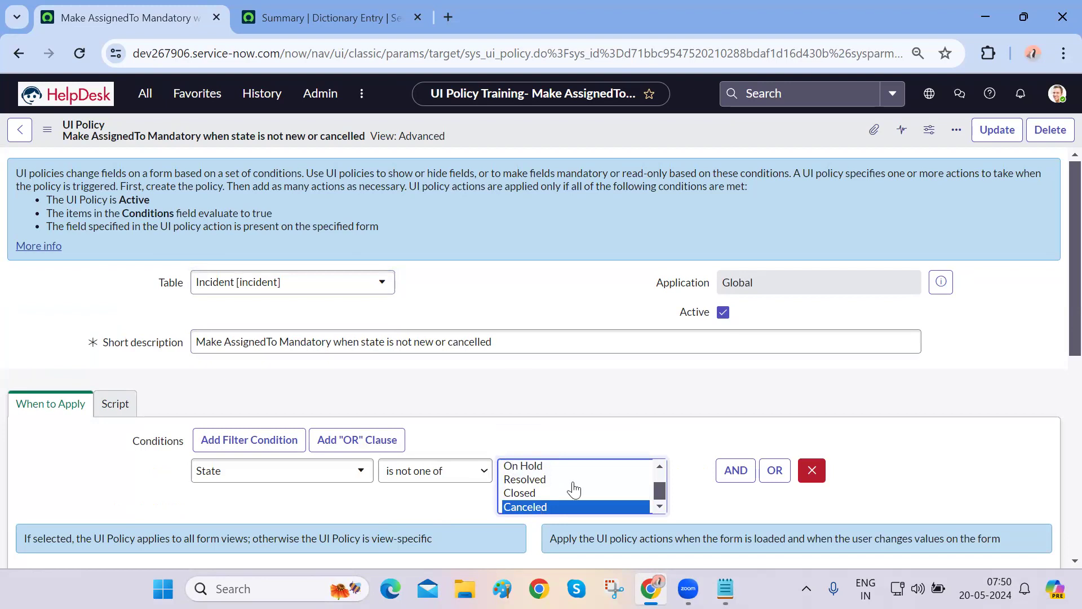
scroll(575, 488, "up", 2)
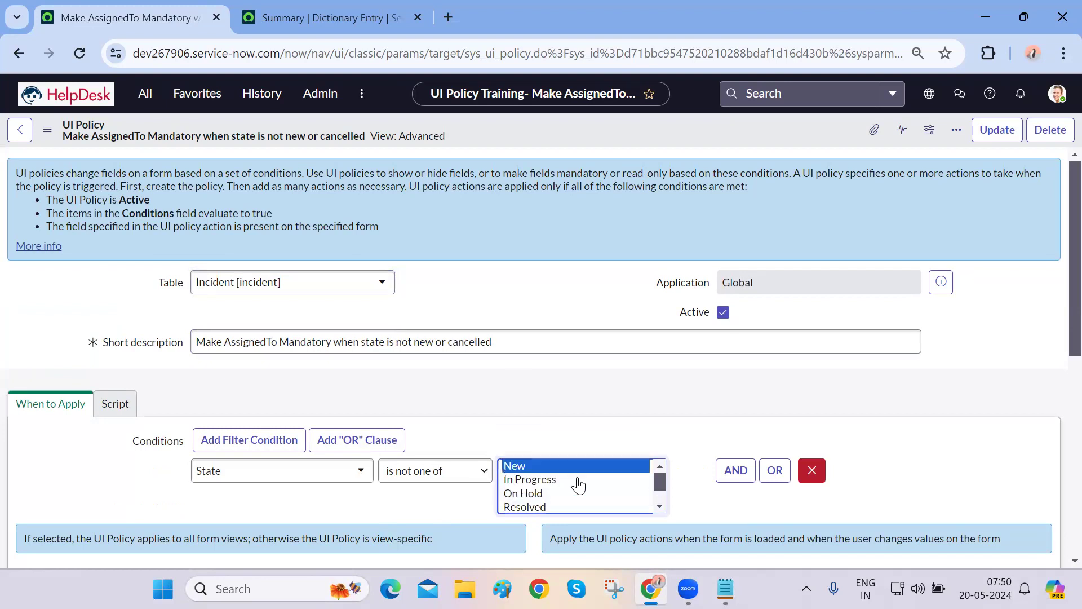
right_click(532, 131)
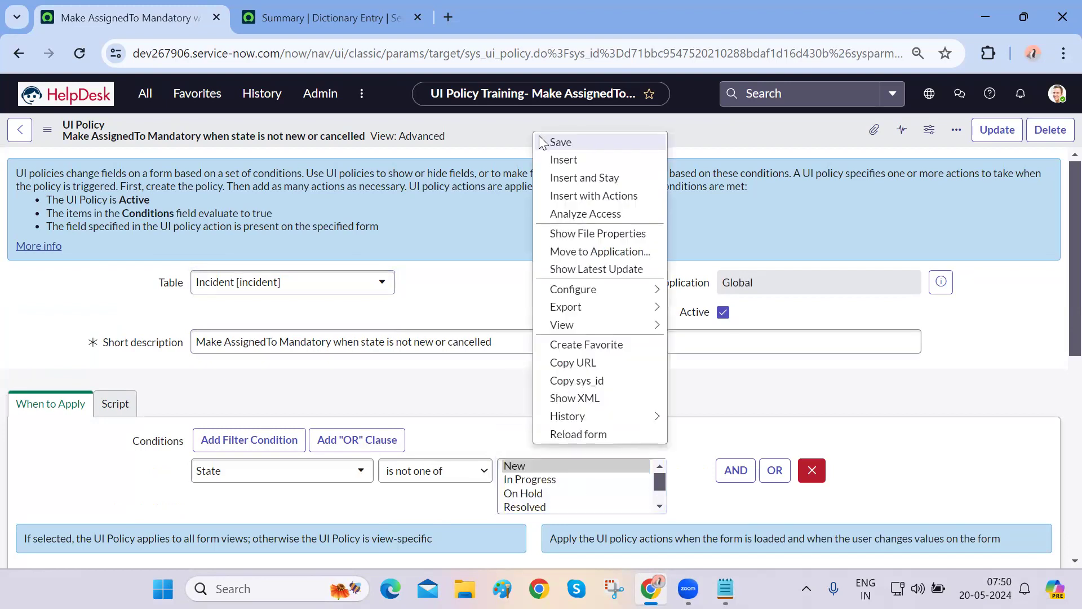
left_click(539, 138)
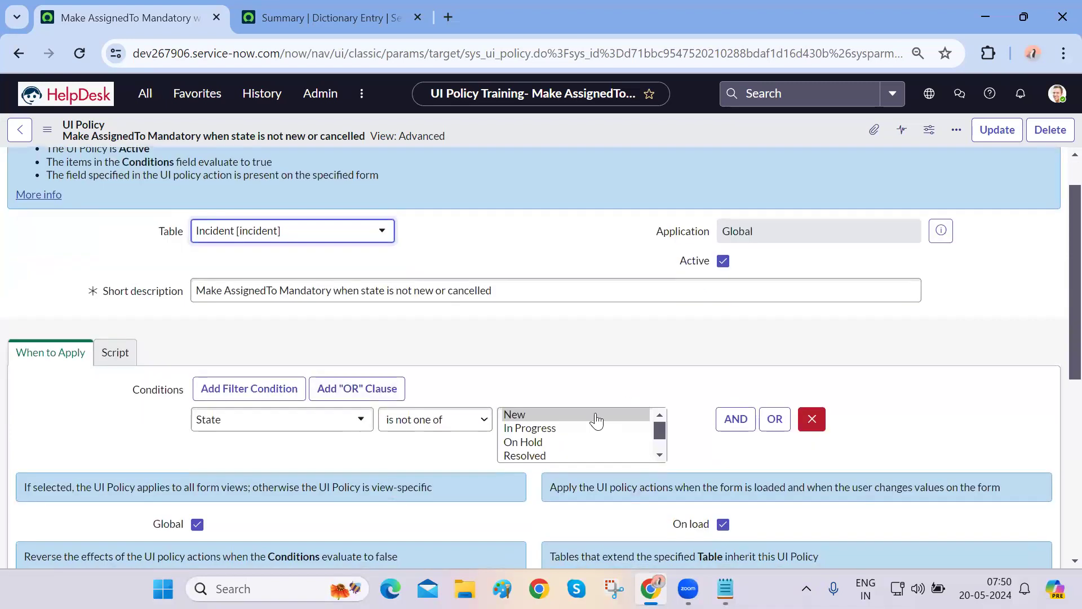
Add a UI policy action that makes the Assigned to field mandatory, and submit it
scroll(586, 435, "down", 1)
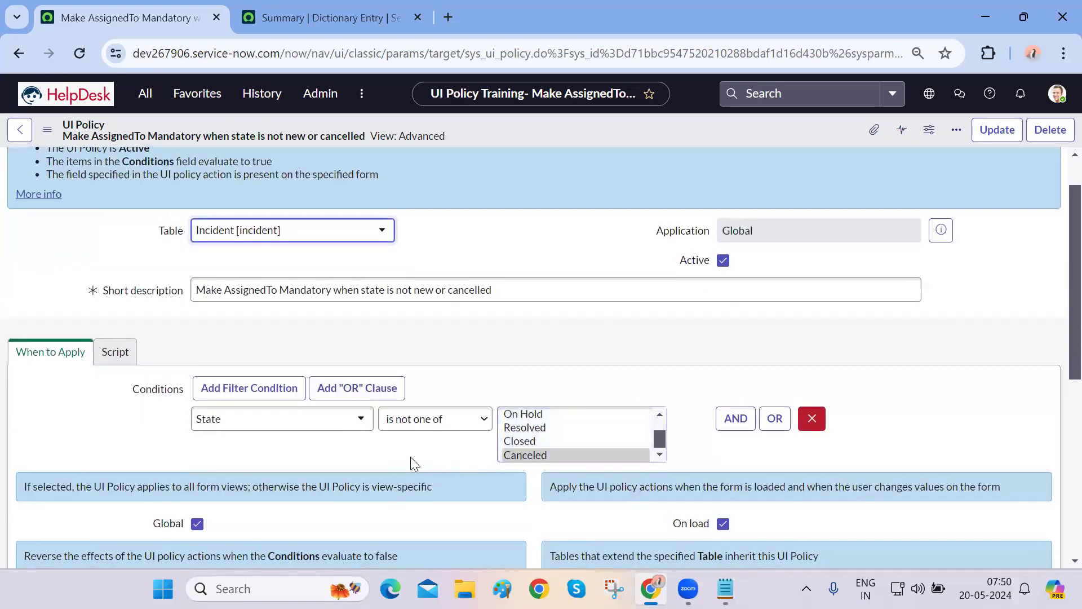
scroll(410, 457, "down", 6)
left_click(1047, 401)
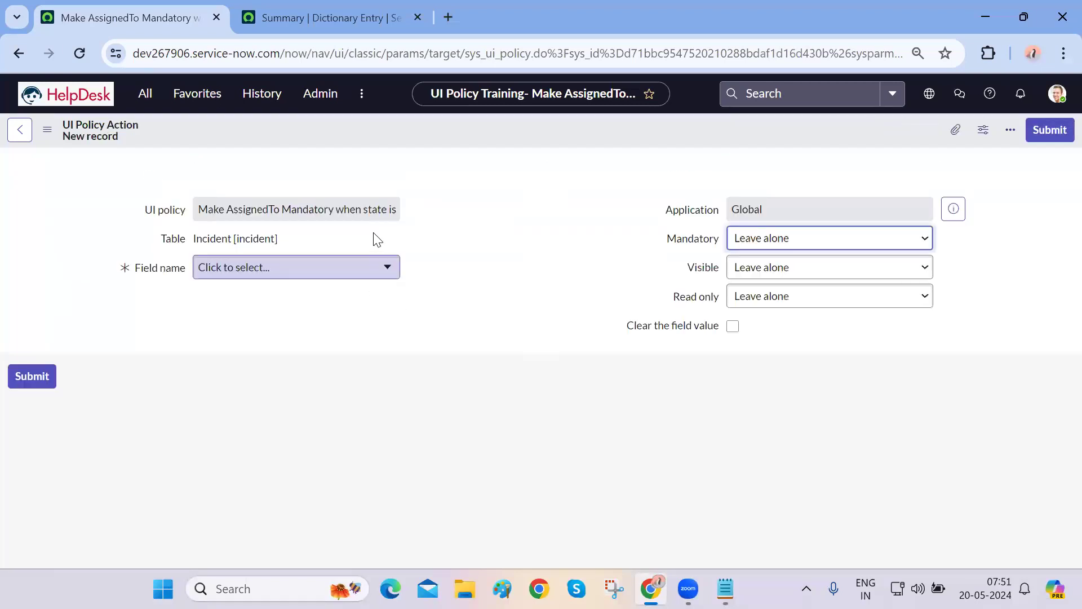
left_click(391, 278)
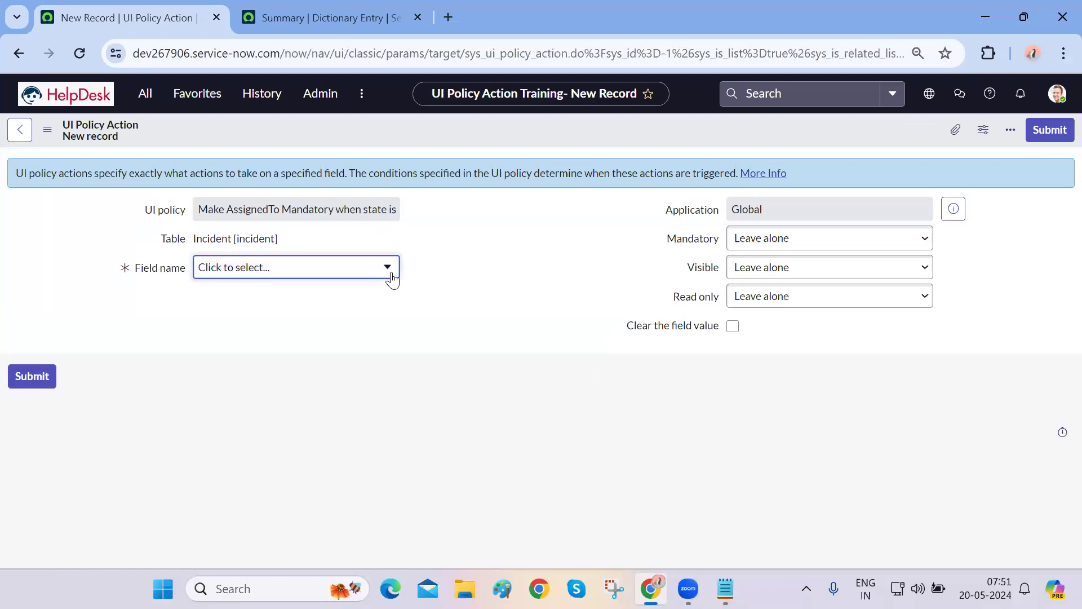
left_click(392, 278)
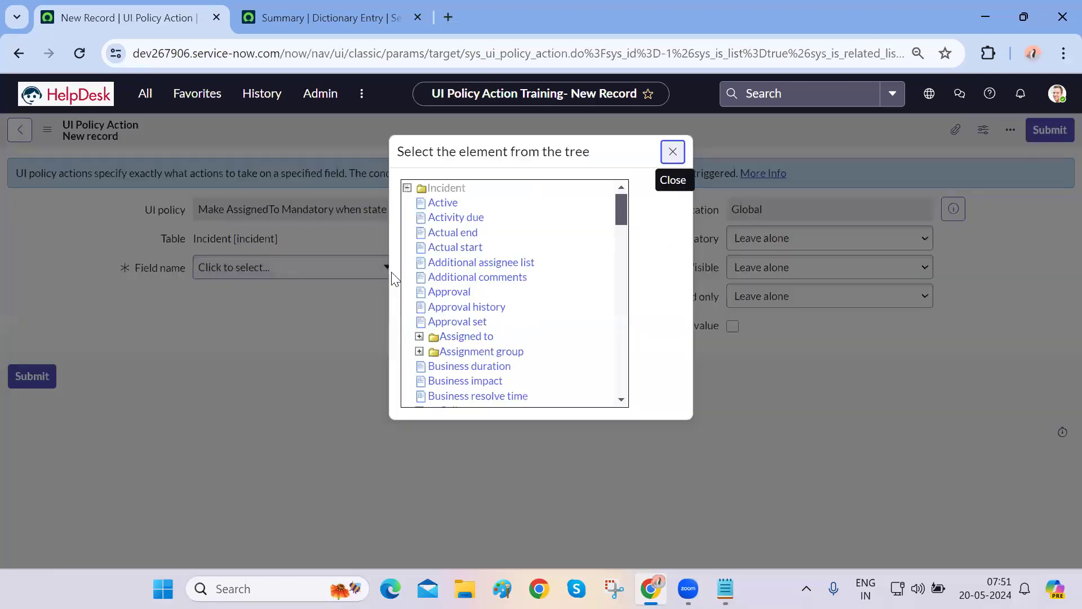
left_click(671, 153)
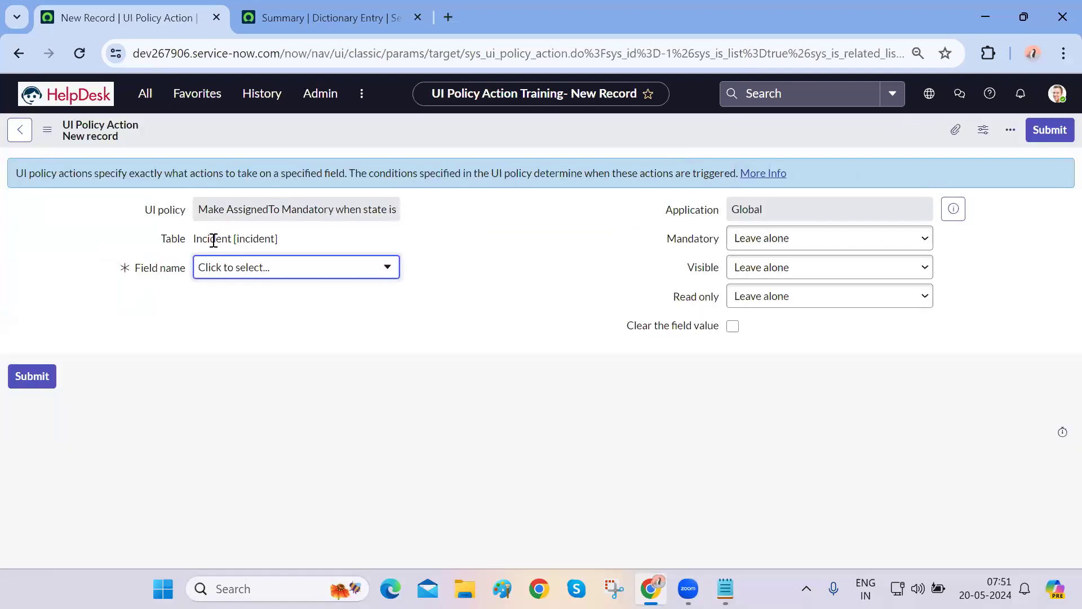
left_click(339, 267)
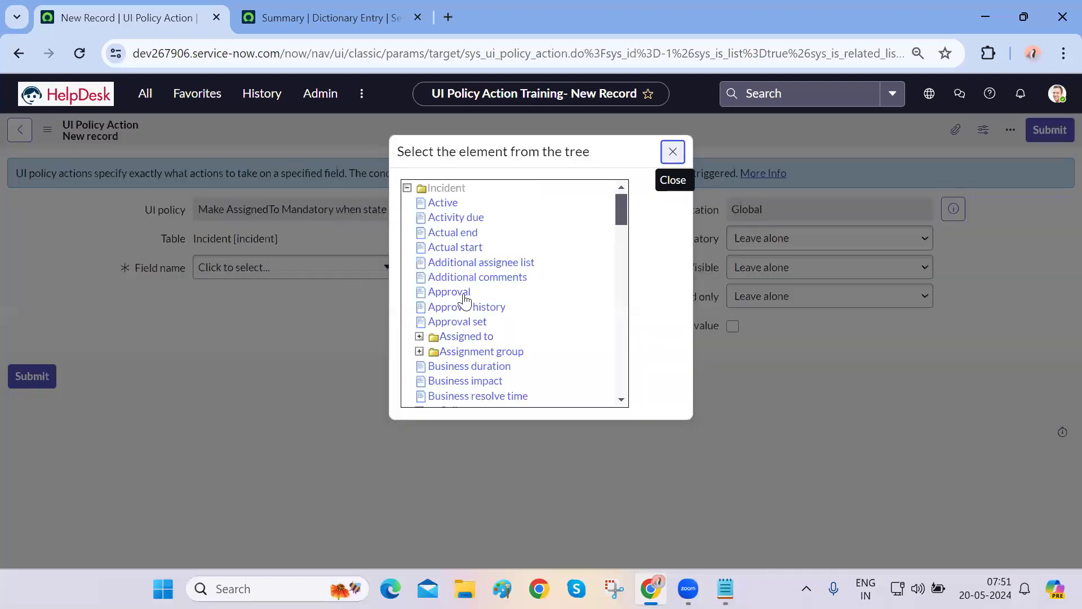
scroll(478, 326, "down", 1)
left_click(476, 327)
left_click(823, 242)
left_click(797, 273)
left_click(1041, 138)
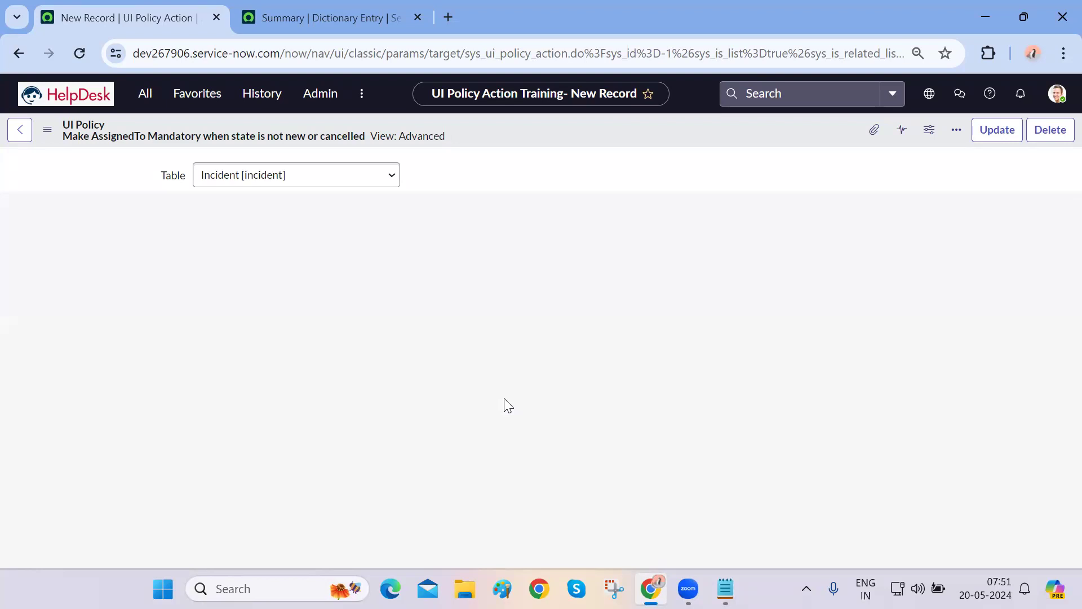
Switch to Notepad and add the note "UI Policy make fields Mandatory, Read only and Visible" below the existing text
left_click(726, 588)
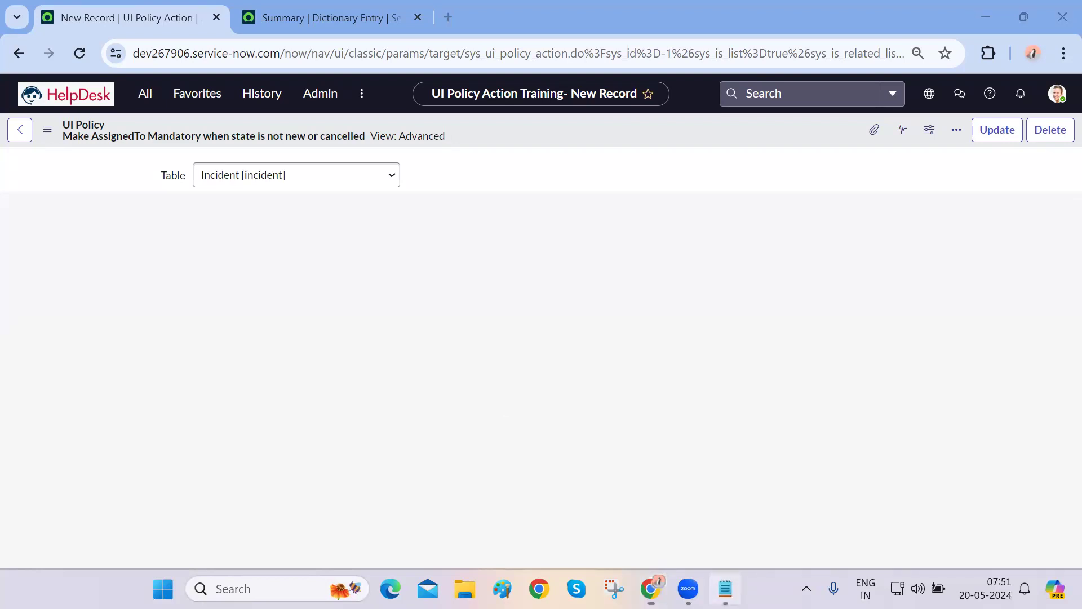
left_click(552, 288)
key("Return")
key("Return")
key("Return")
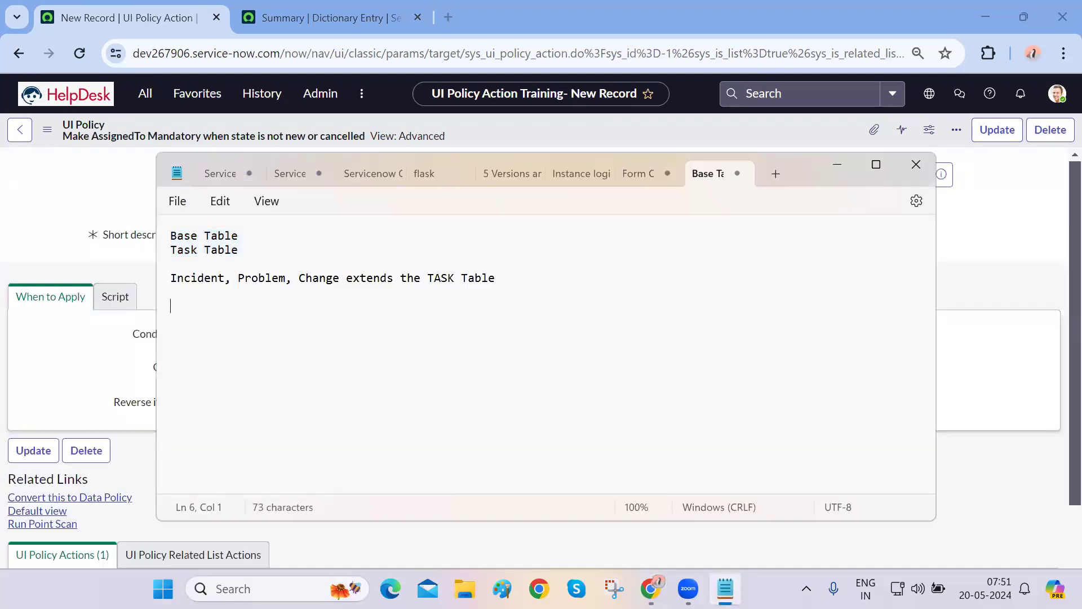
type("UI Pol")
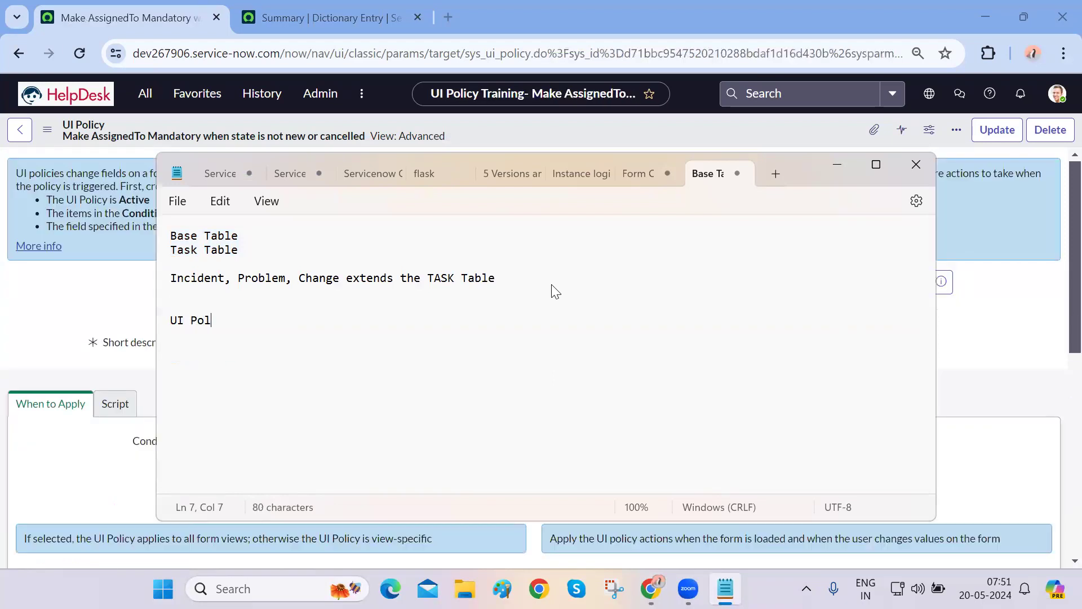
type("icy make fields Man")
type("da")
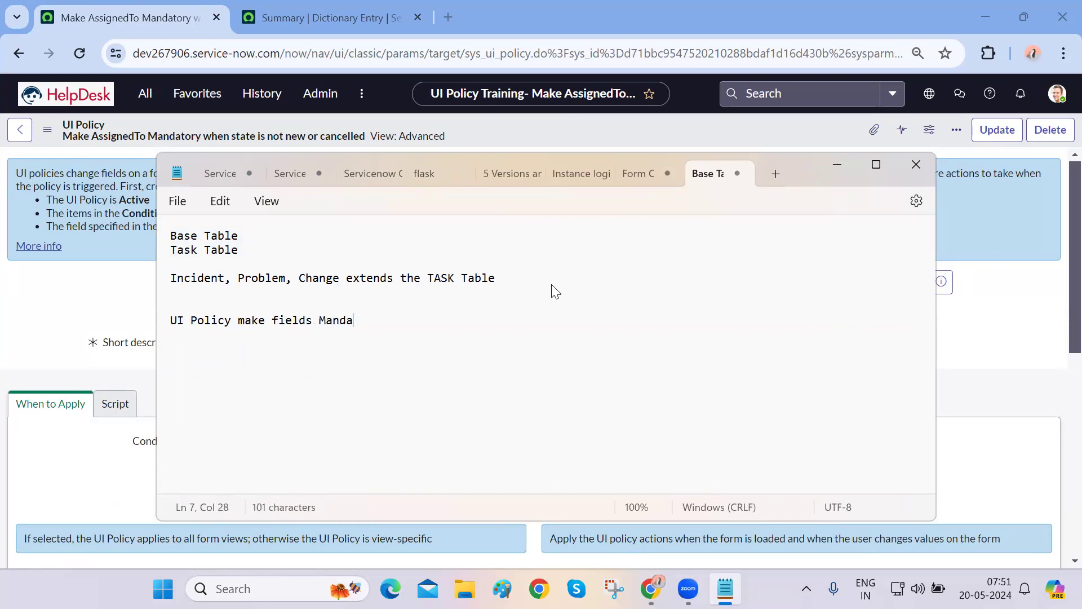
type("tory, Read only and Visible")
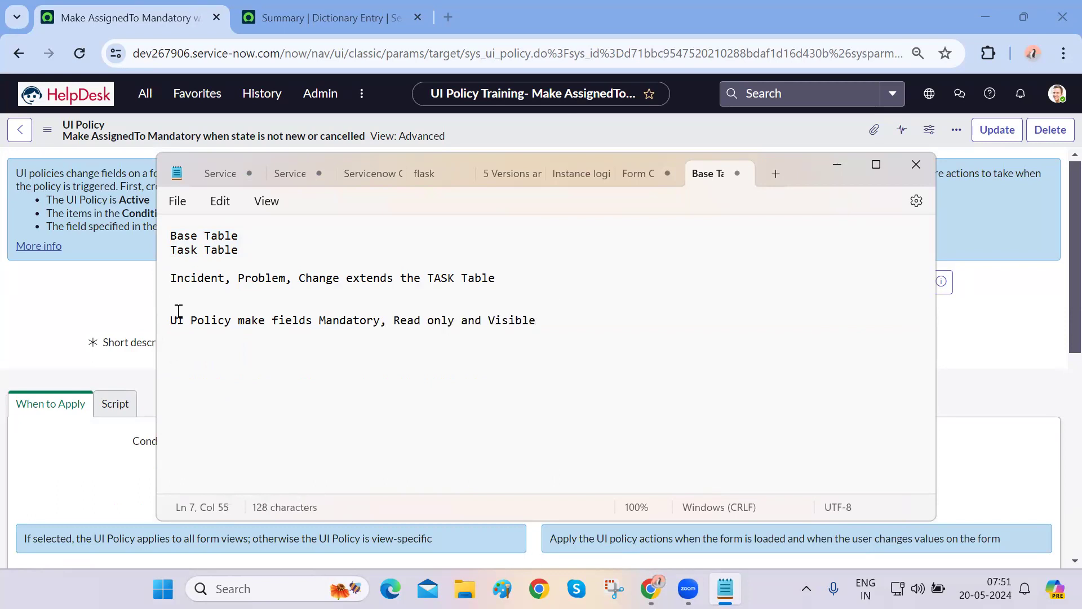
Return to the UI policy, open its assigned_to action to examine the Mandatory, Visible, Read only and Clear the field value options, and go back
left_click(100, 341)
scroll(97, 394, "down", 8)
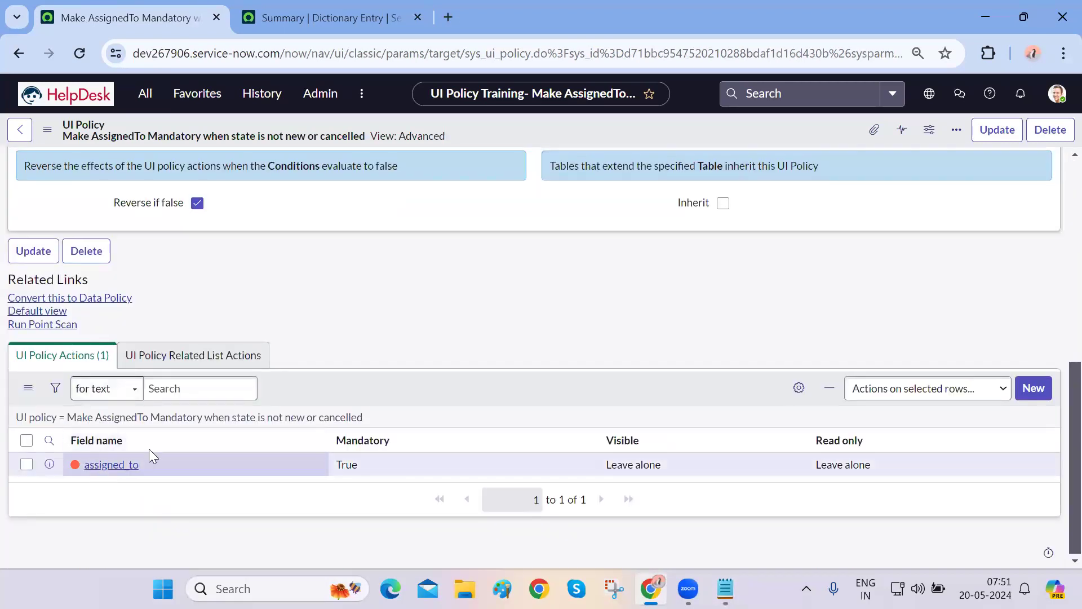
scroll(414, 342, "up", 10)
scroll(597, 370, "down", 10)
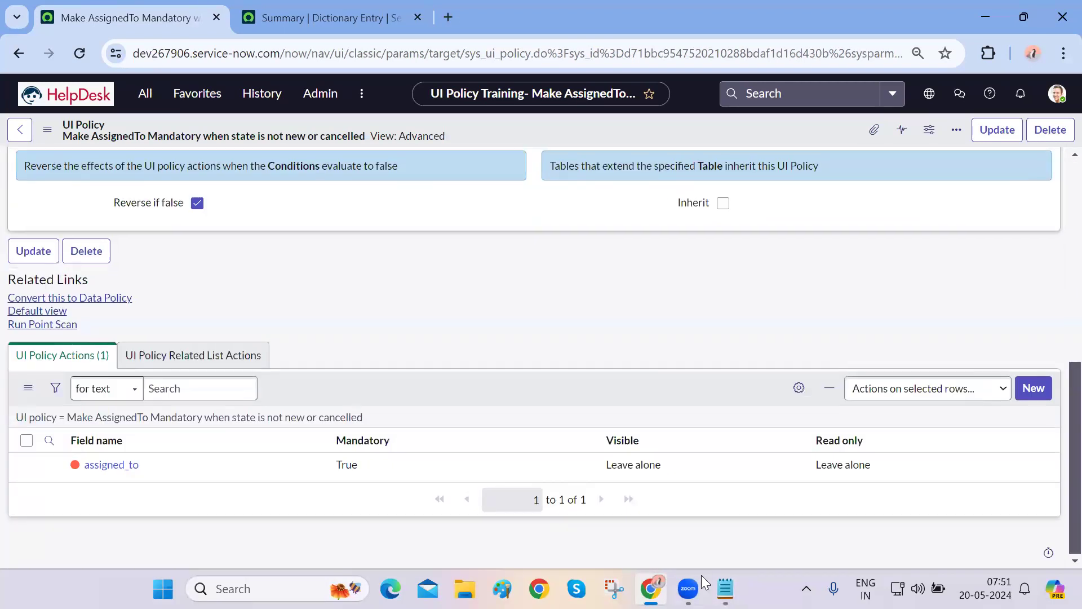
left_click(121, 466)
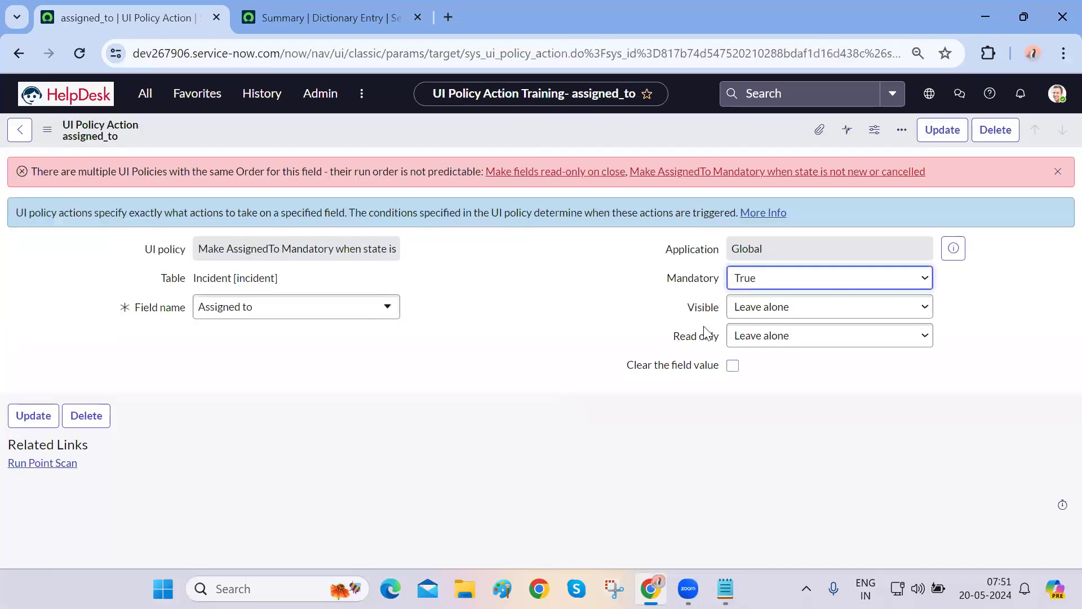
left_click_drag(652, 273, 720, 350)
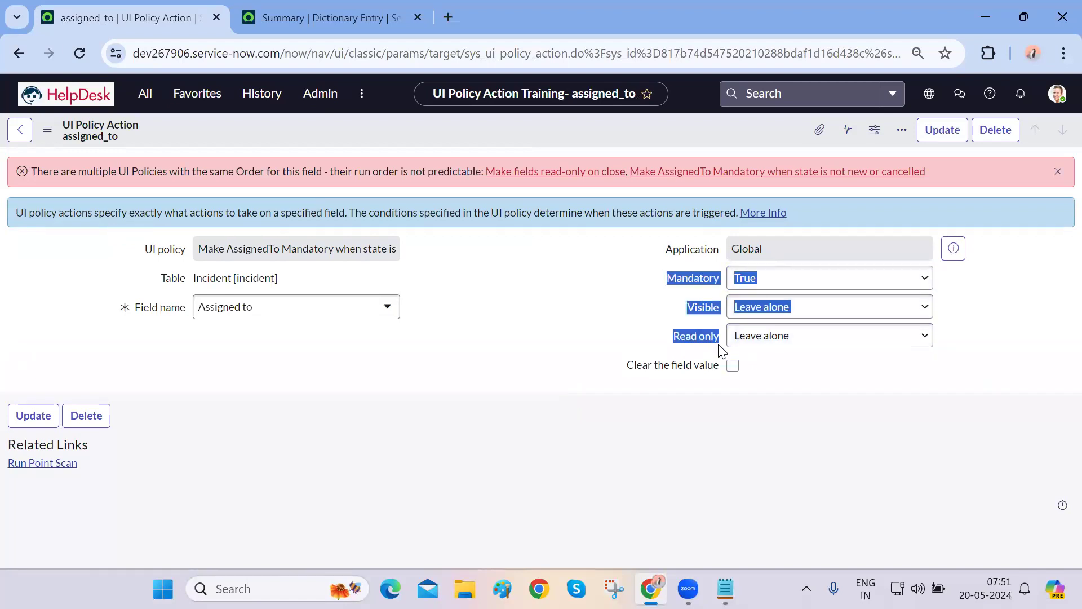
left_click_drag(613, 372, 792, 387)
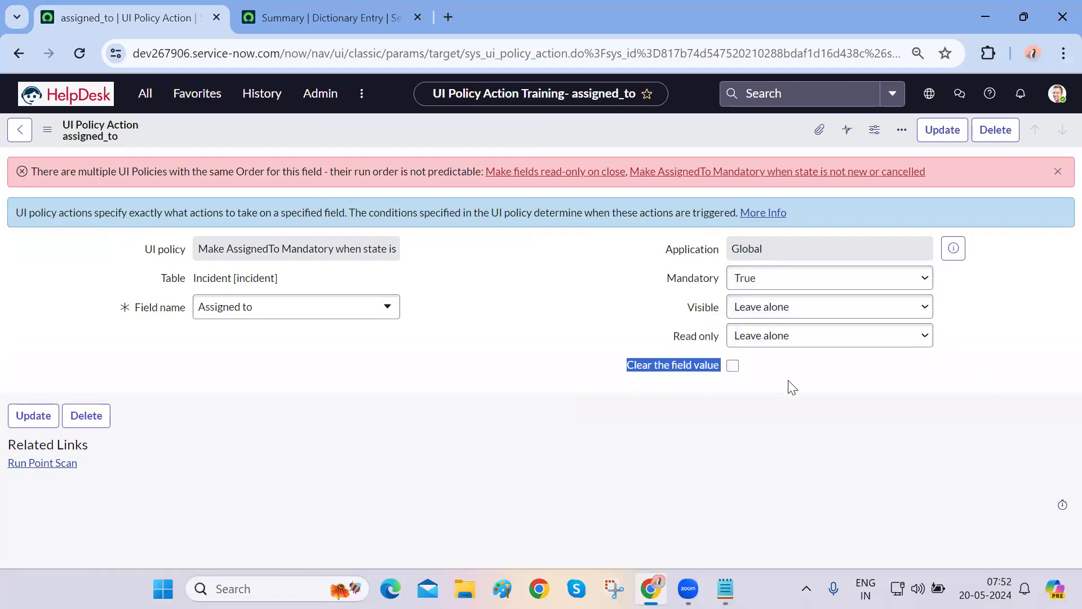
left_click(676, 448)
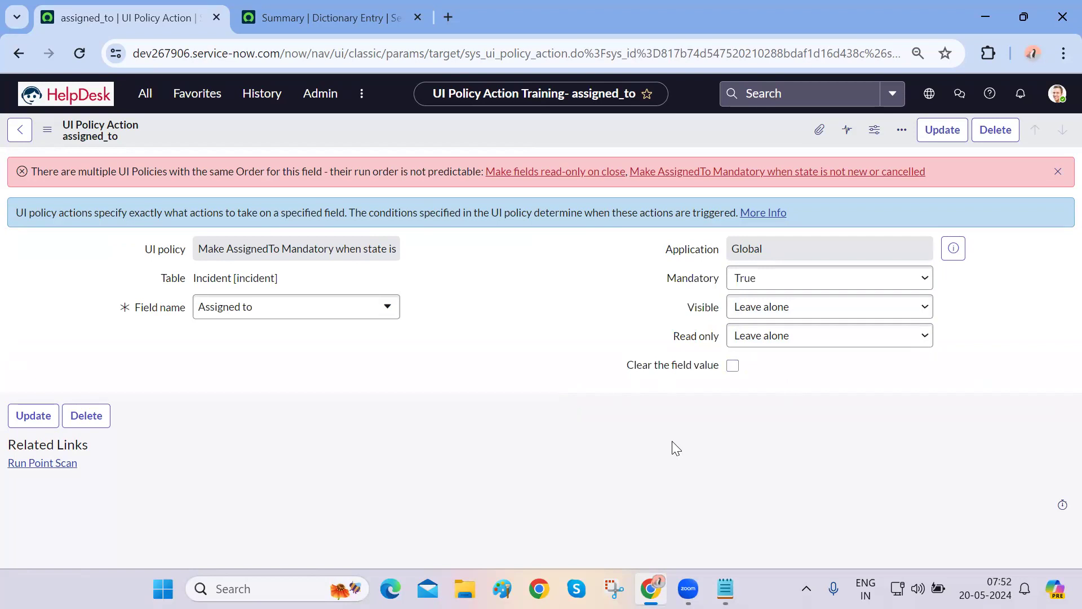
left_click_drag(668, 281, 715, 344)
left_click(663, 461)
left_click(19, 54)
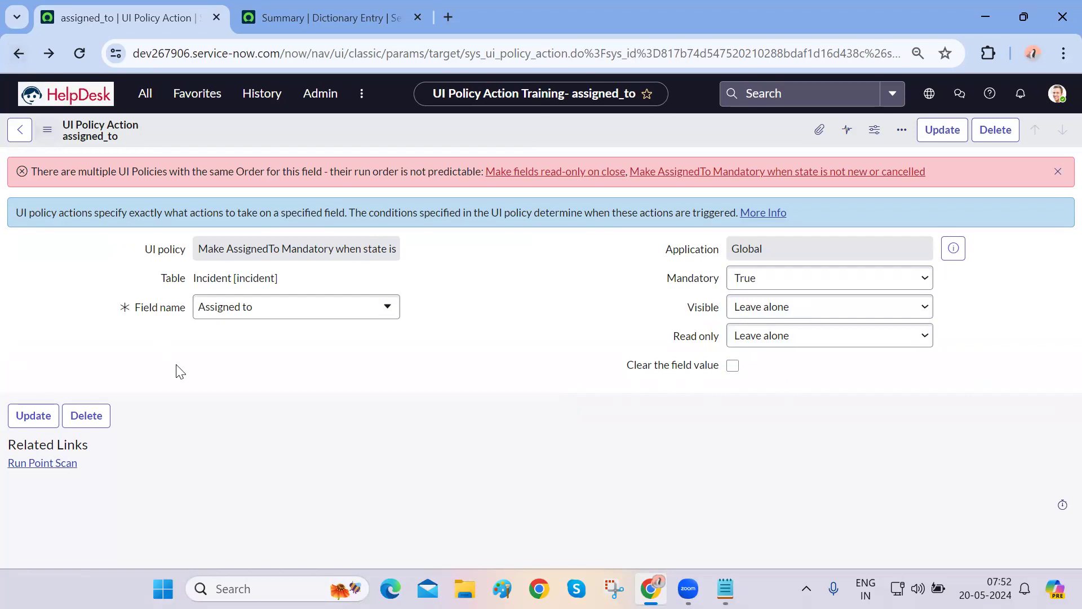
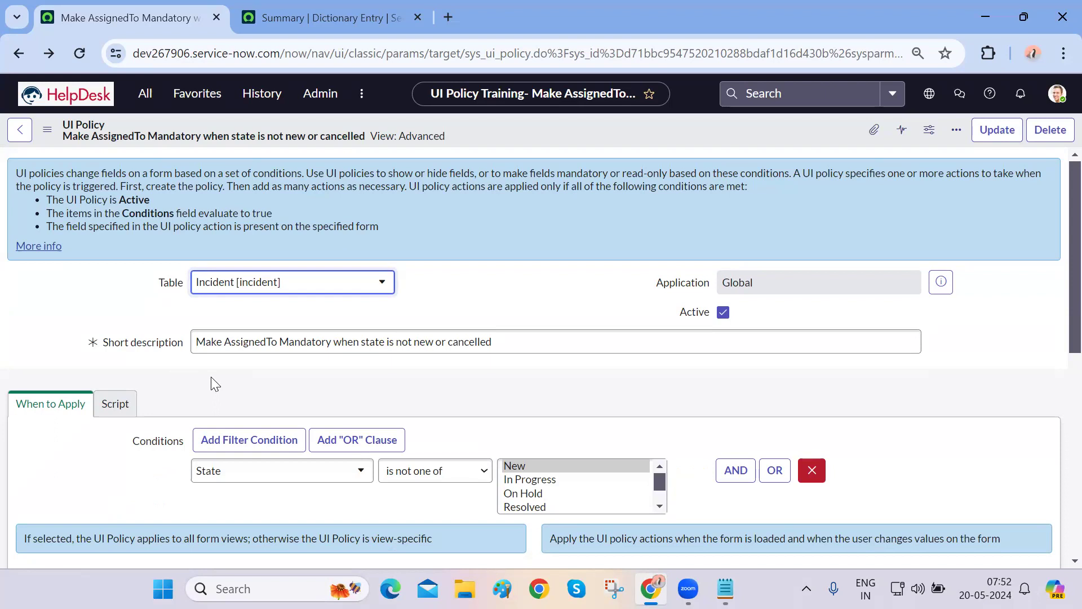
Review the UI policy's conditions, script settings, short description and its assigned_to policy action
scroll(213, 381, "down", 10)
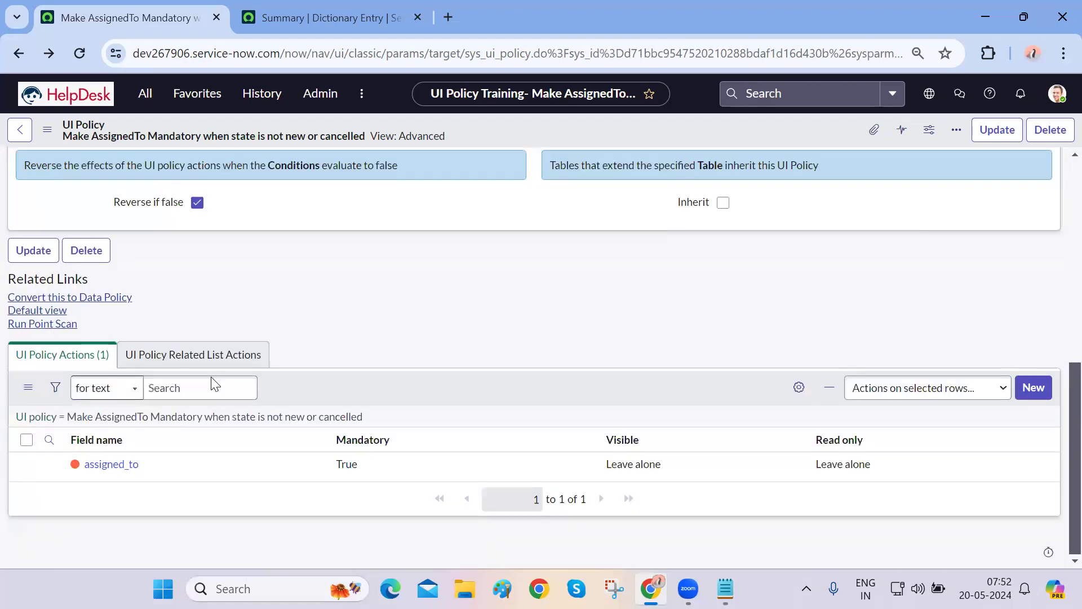
scroll(333, 323, "up", 6)
left_click(125, 213)
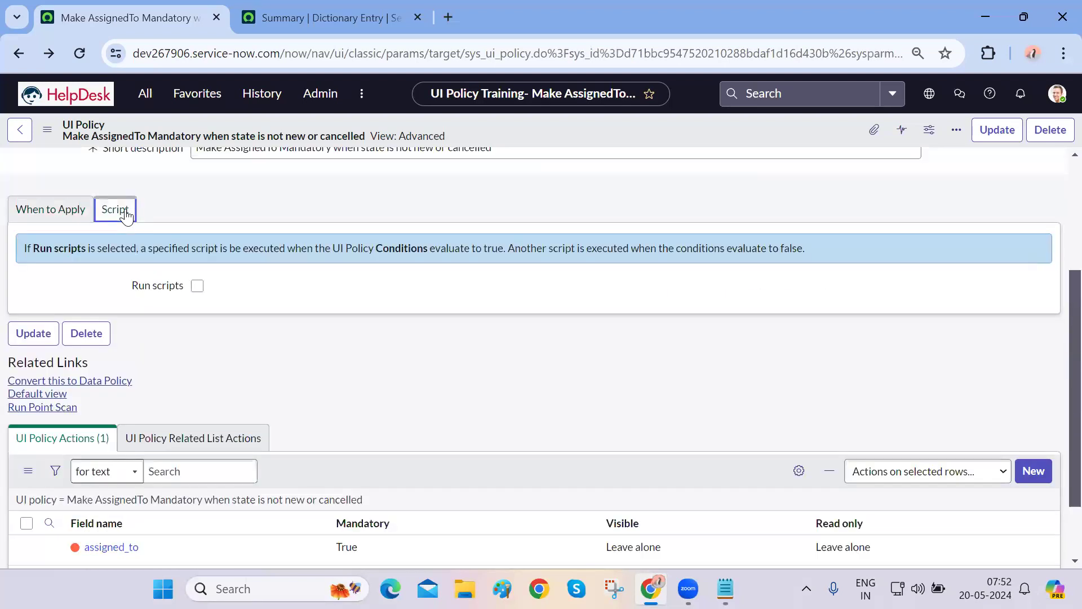
left_click(70, 224)
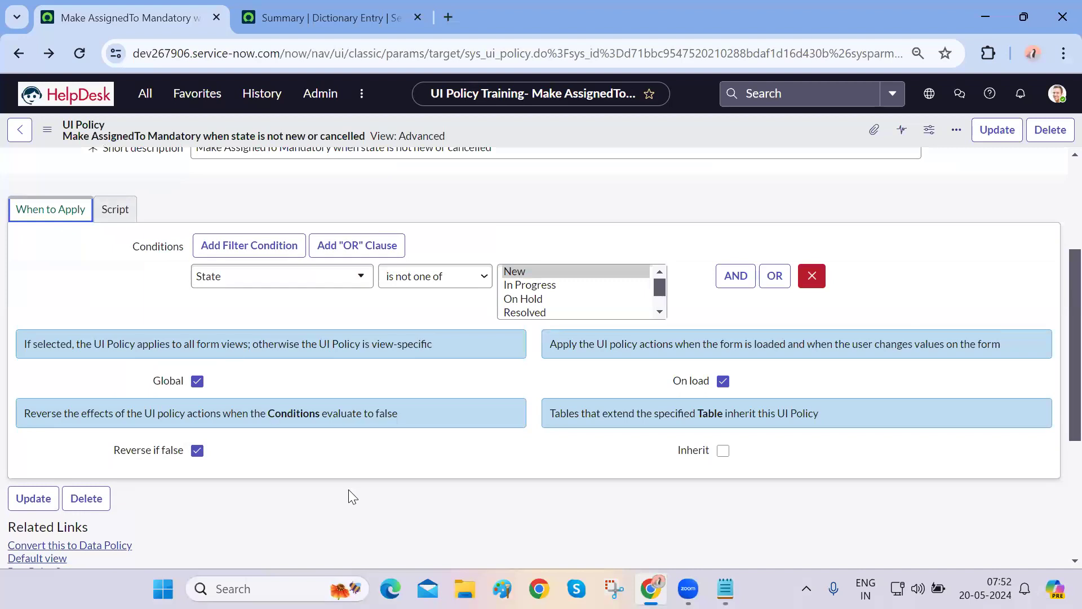
scroll(349, 491, "down", 4)
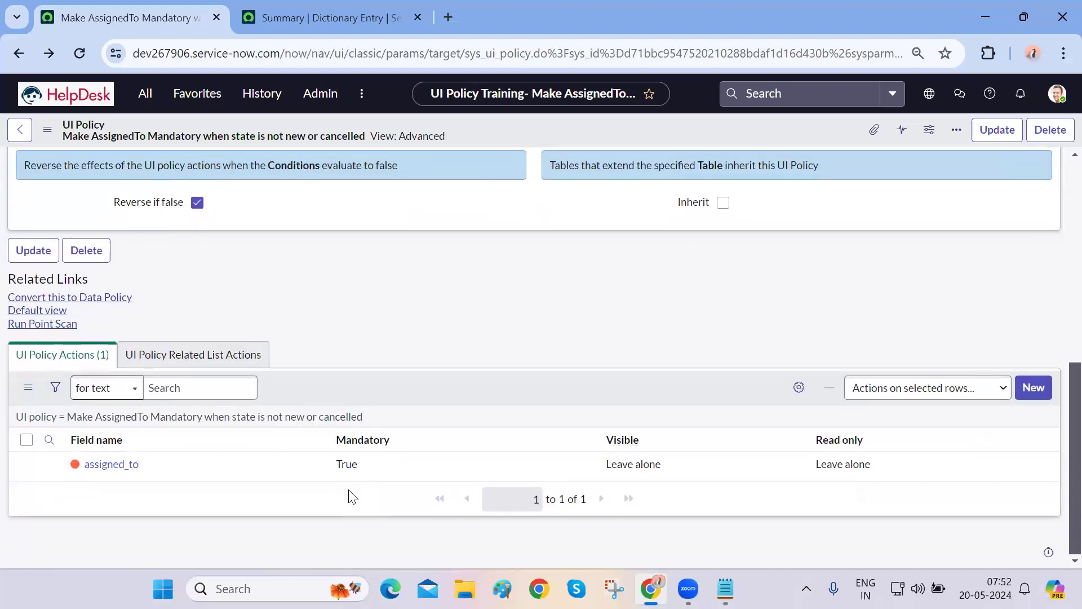
scroll(483, 309, "up", 5)
scroll(482, 309, "down", 5)
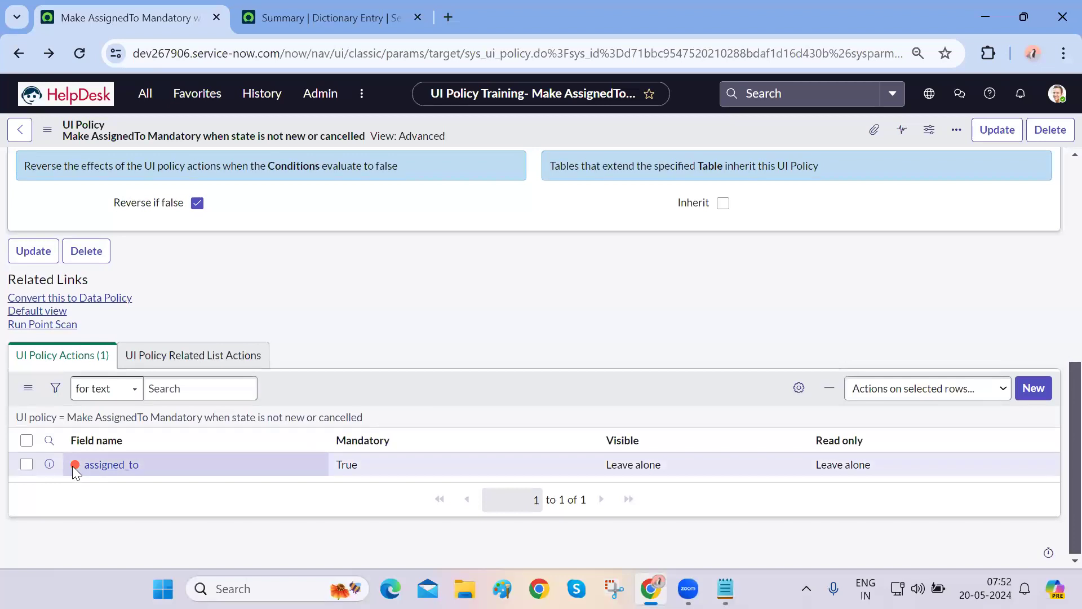
scroll(392, 322, "up", 8)
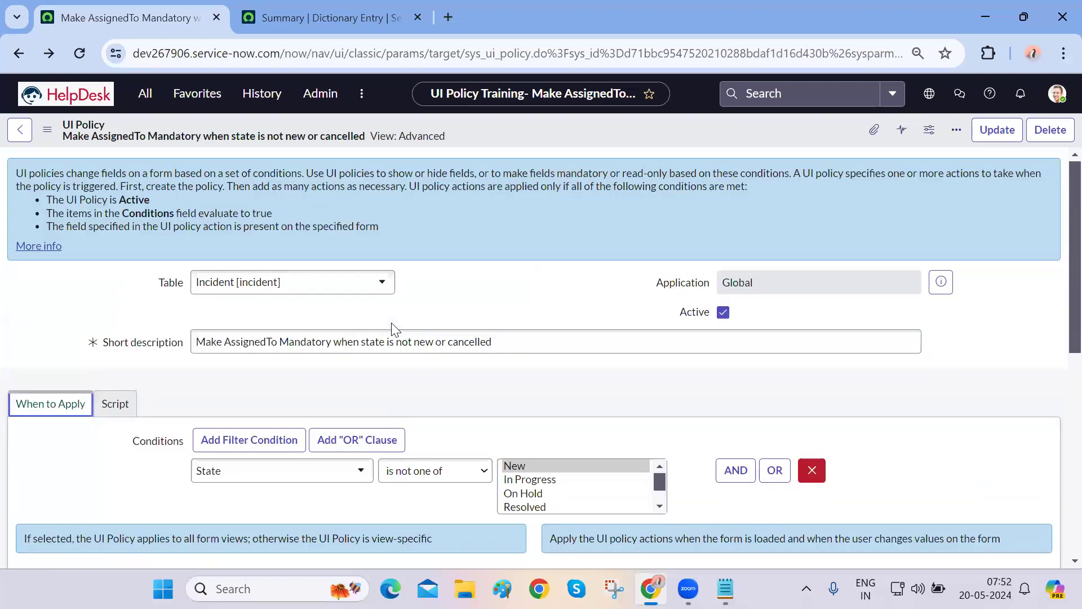
scroll(391, 322, "down", 8)
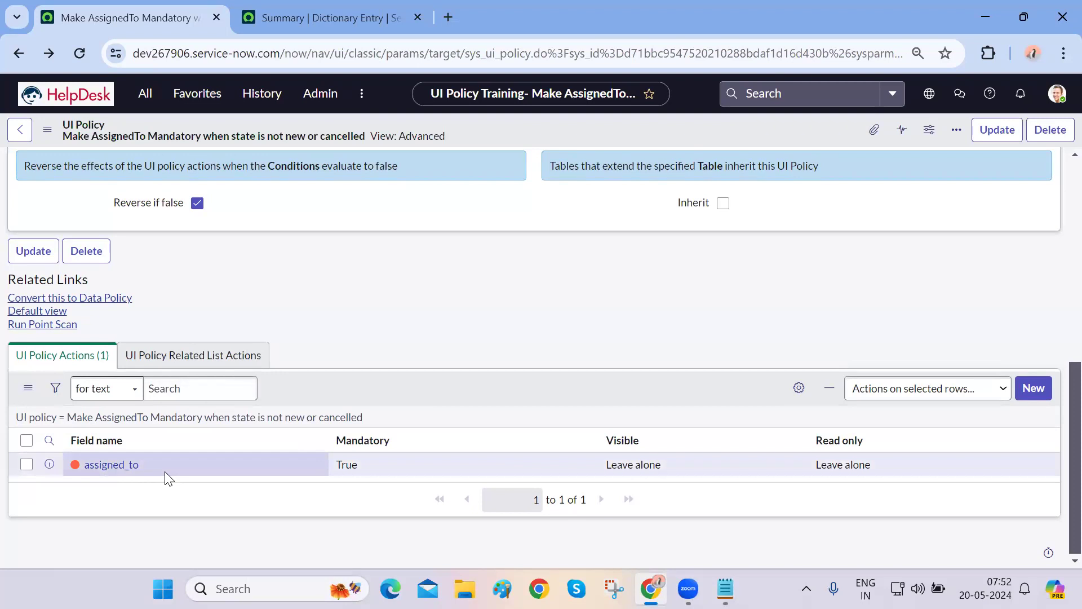
Find the Incident - All list in the navigator, open it in a new browser tab, and open incident INC0010010
left_click(18, 53)
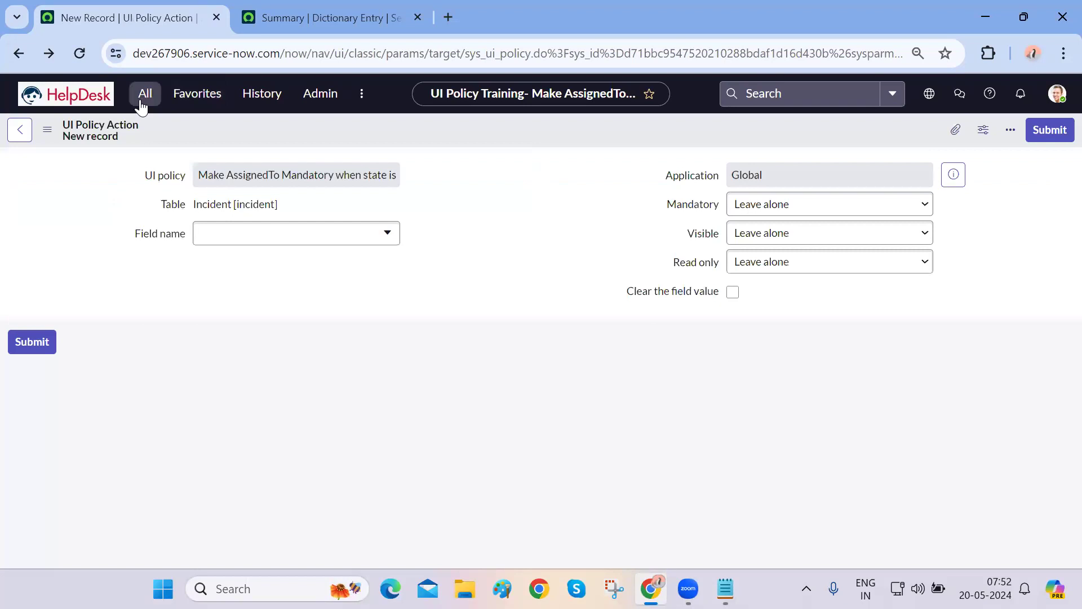
left_click(142, 104)
type("incident")
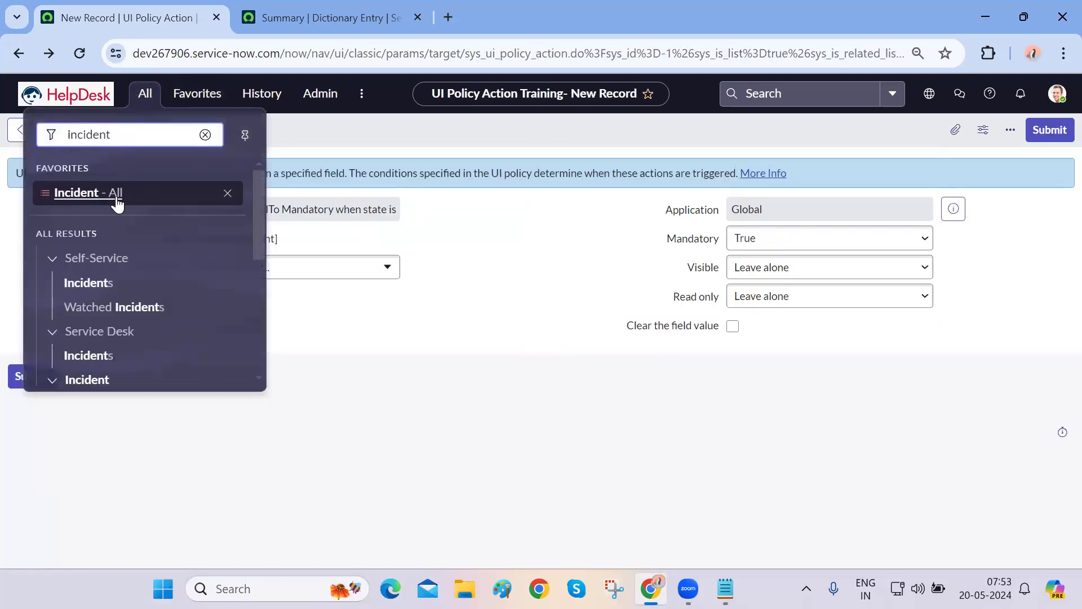
middle_click(116, 194)
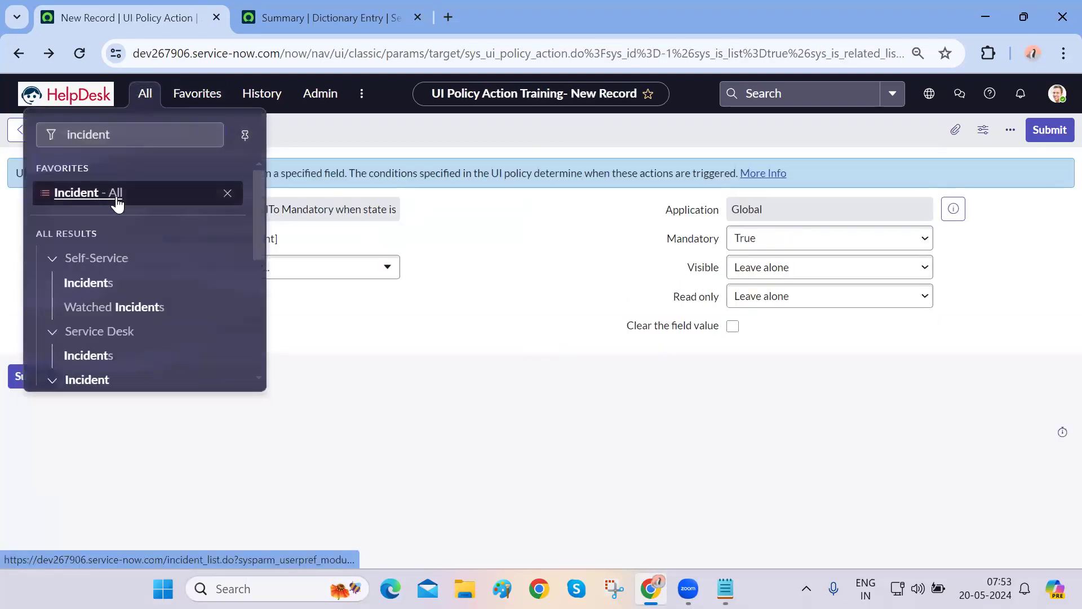
key("ctrl+Tab")
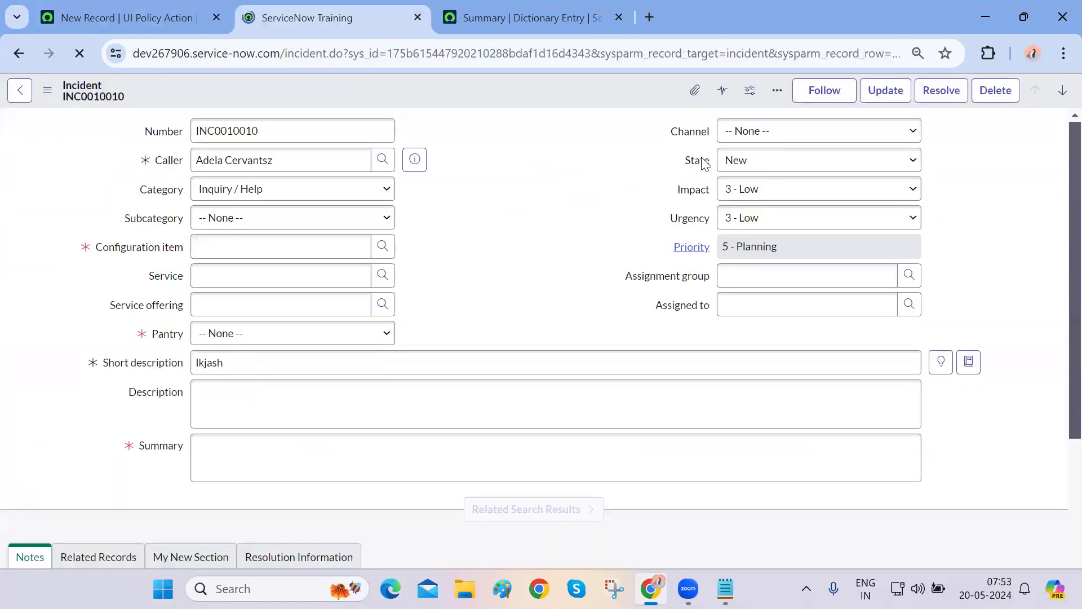
Change the incident's State to On Hold and check whether the Assigned to field is mandatory
left_click(815, 164)
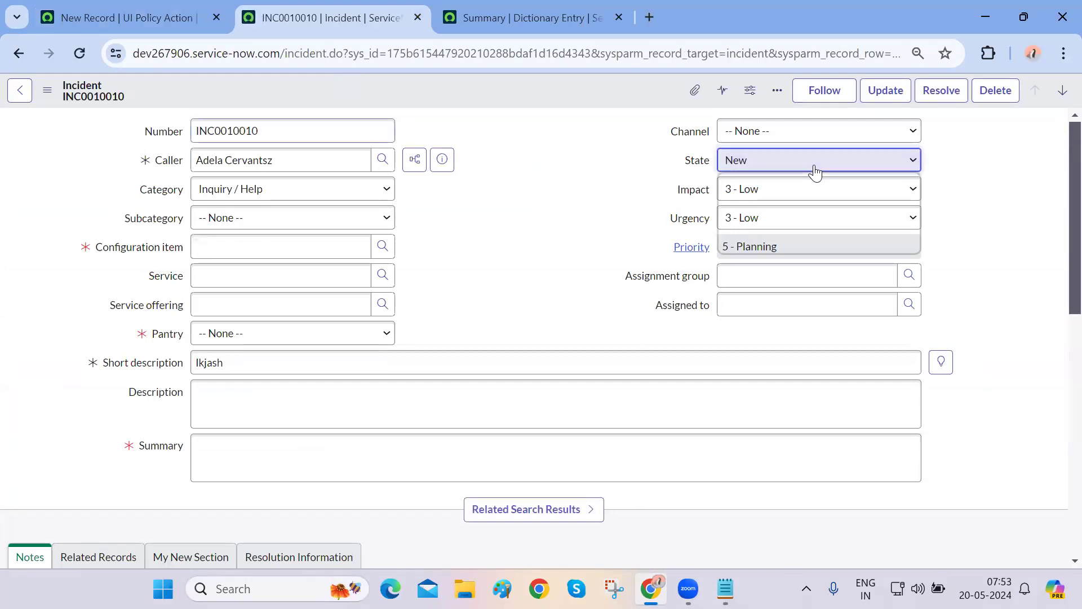
left_click(783, 207)
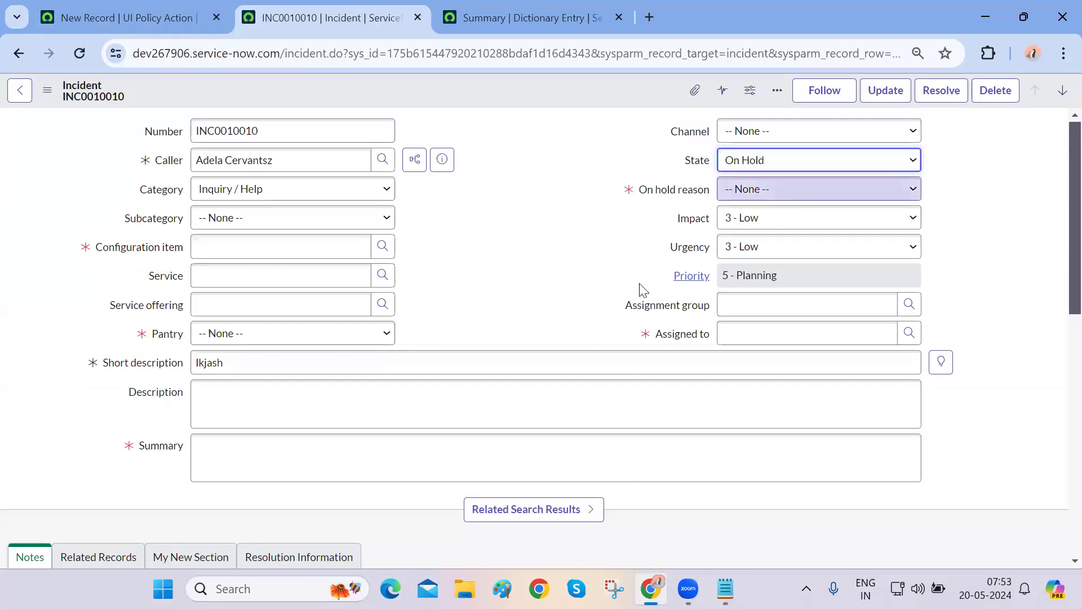
triple_click(708, 336)
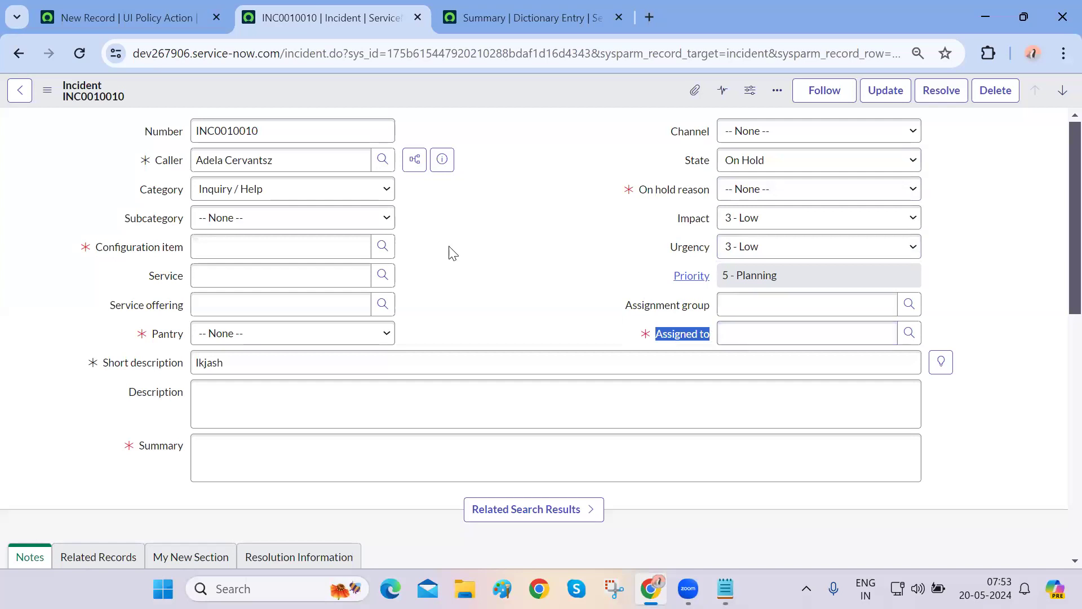
Open the incident form's UI policies list, discarding unsaved changes, sort it by Updated in descending order, and look through the policies' Order values
left_click(47, 90)
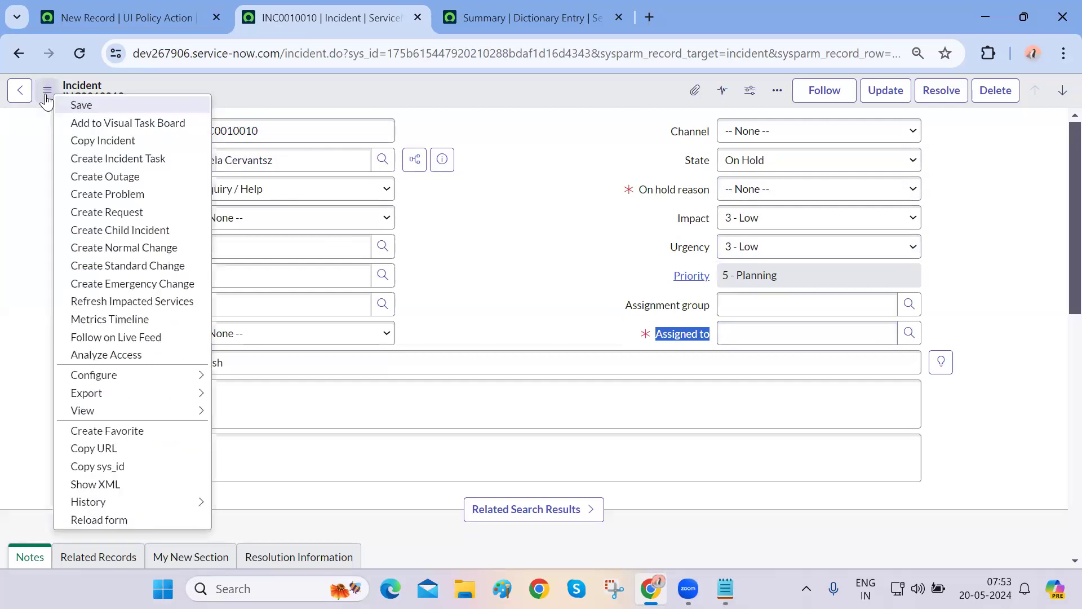
mouse_move(138, 376)
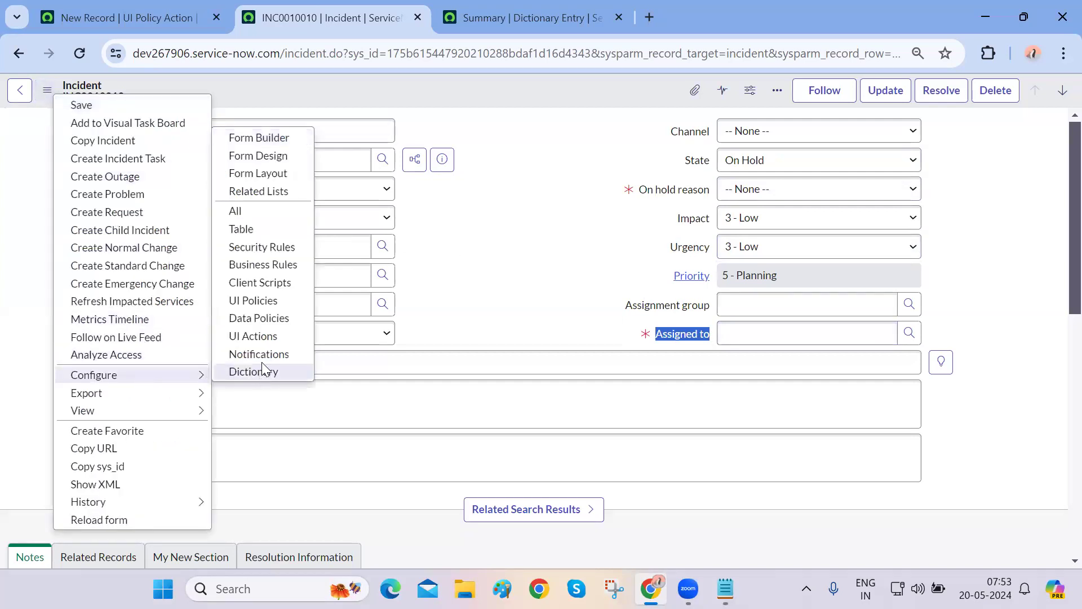
left_click(259, 301)
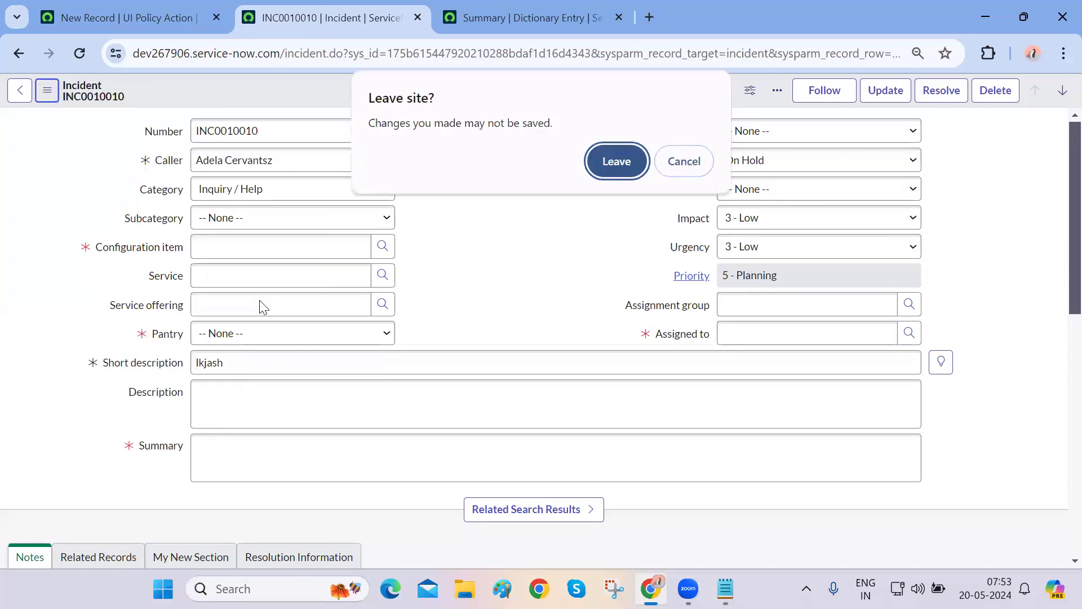
left_click(608, 149)
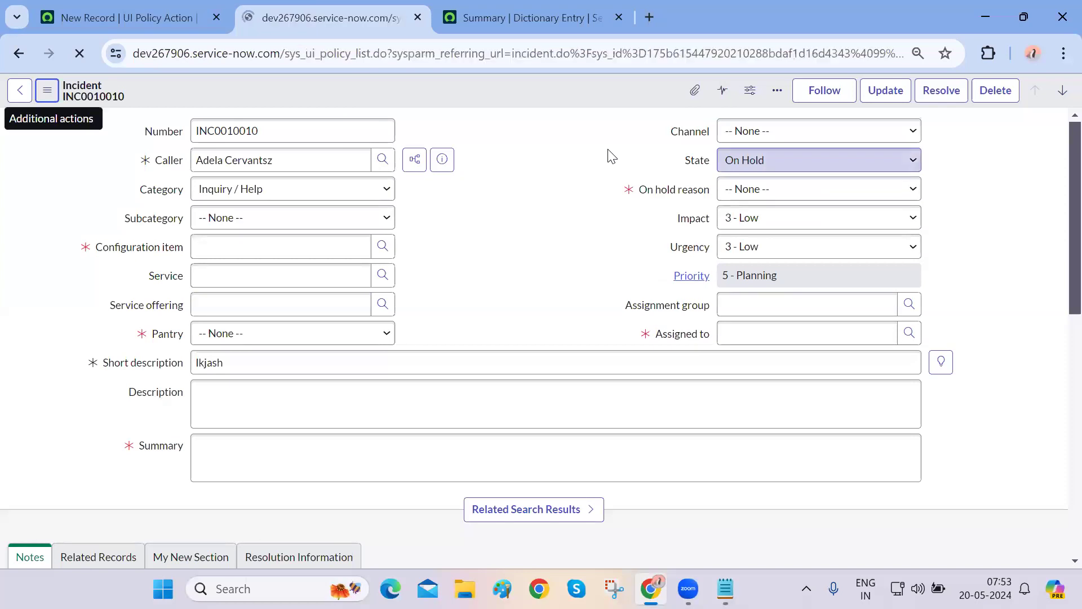
left_click(917, 145)
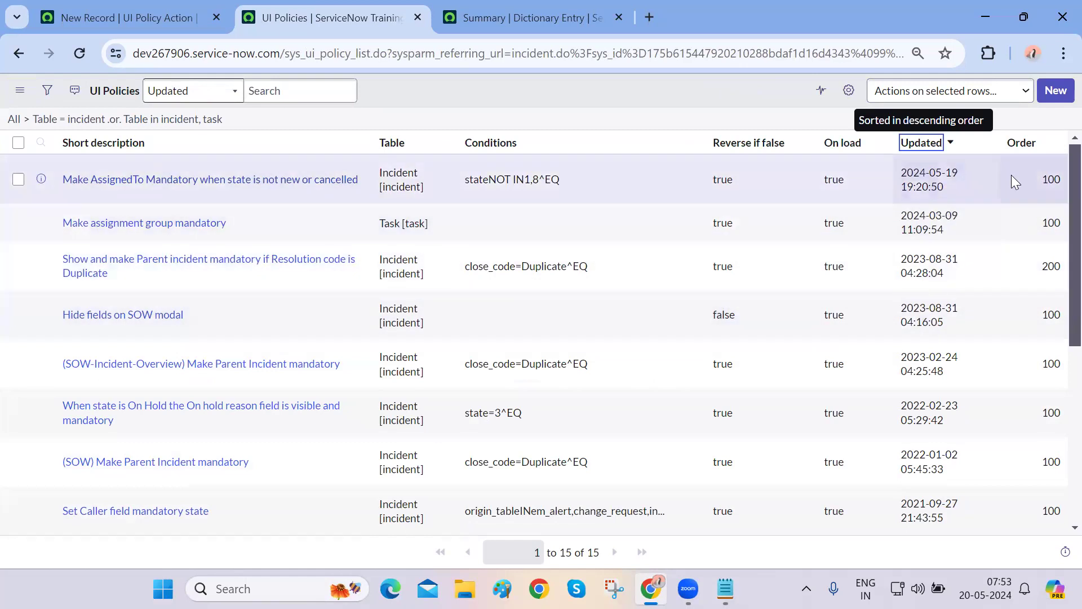
scroll(1008, 417, "down", 6)
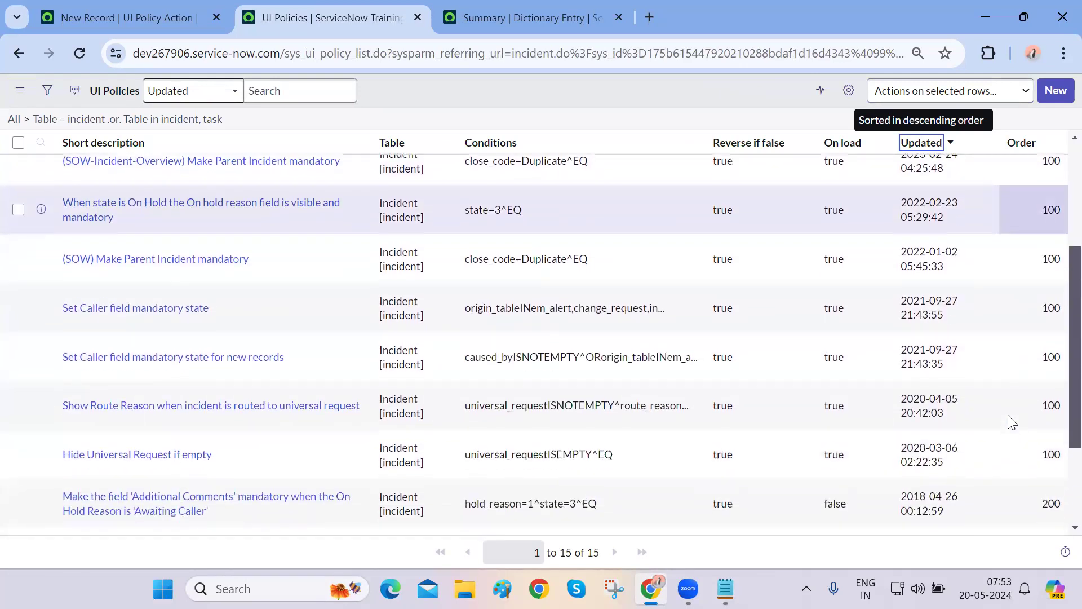
scroll(1009, 422, "up", 6)
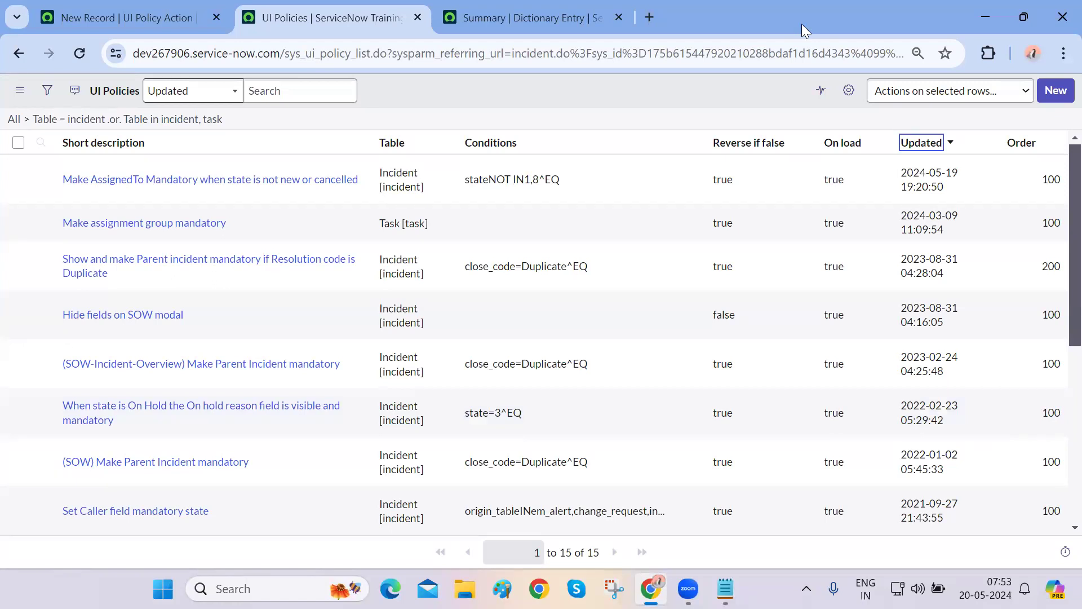
scroll(1013, 298, "down", 6)
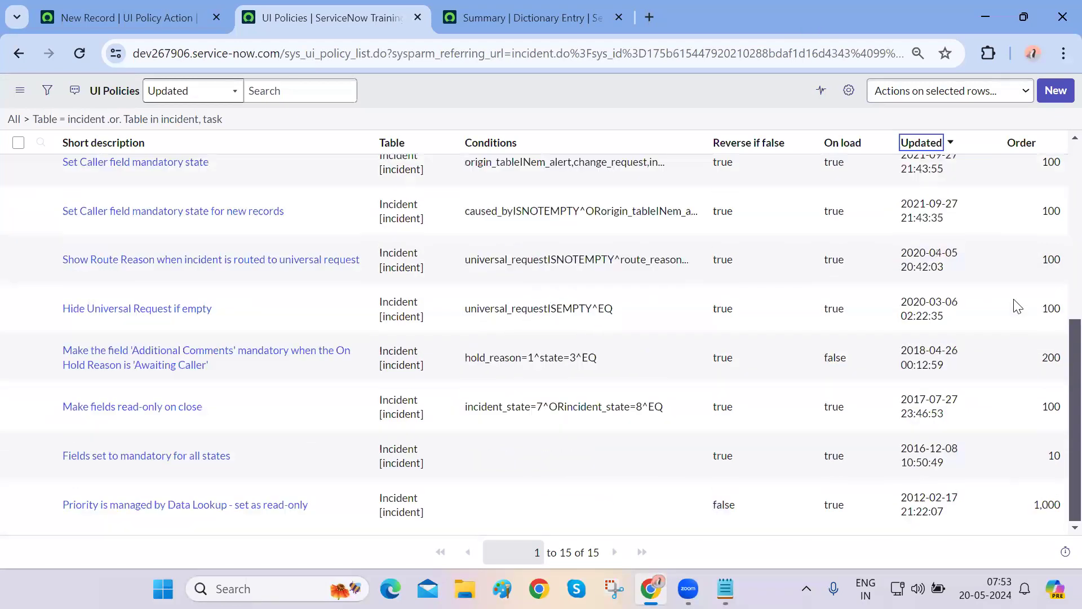
Look over the policies' Order values and set the Order of "Make AssignedTo Mandatory when state is not new or cancelled" to 250
scroll(672, 190, "up", 6)
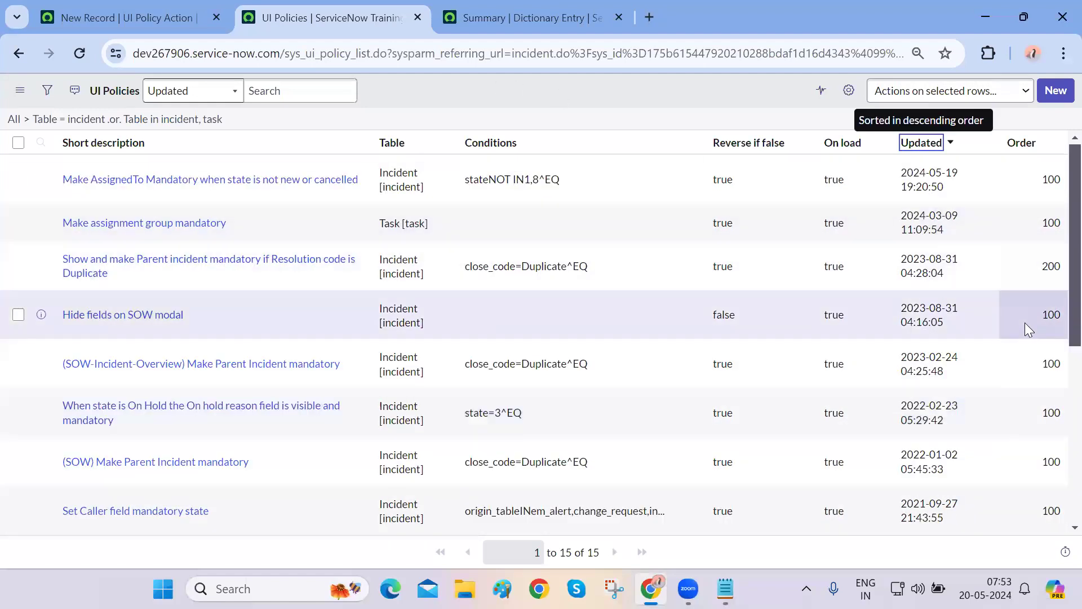
scroll(1025, 326, "down", 6)
scroll(1028, 330, "up", 6)
scroll(1029, 329, "down", 6)
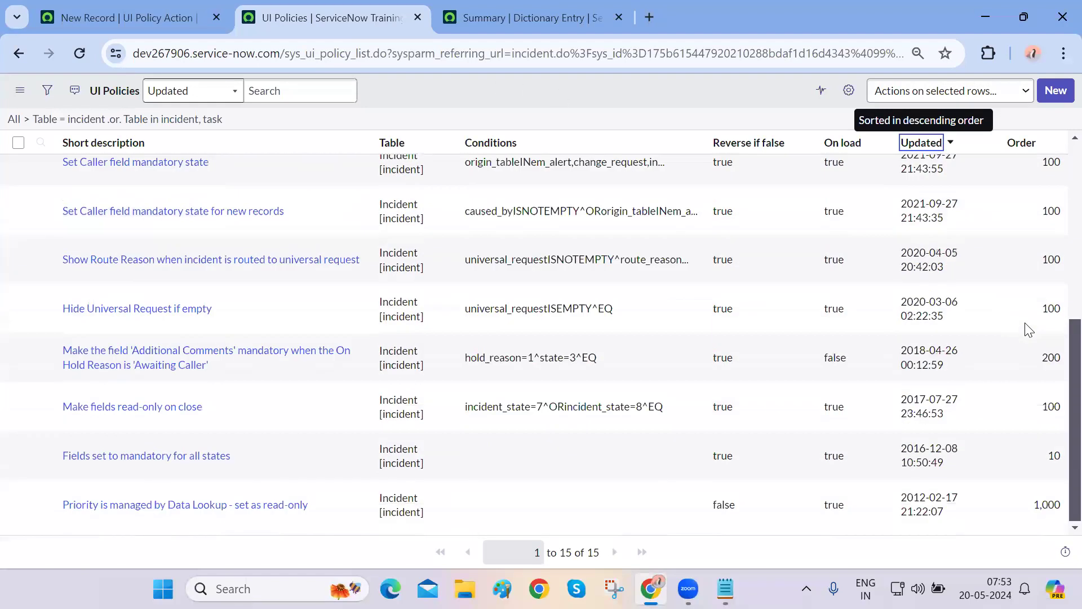
scroll(1028, 330, "up", 6)
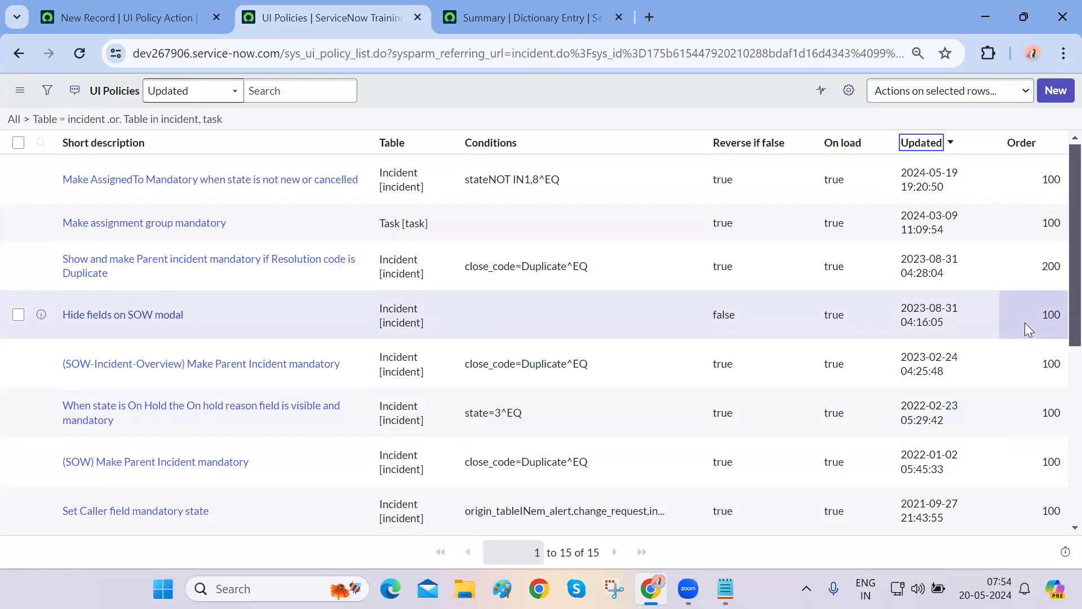
double_click(1044, 187)
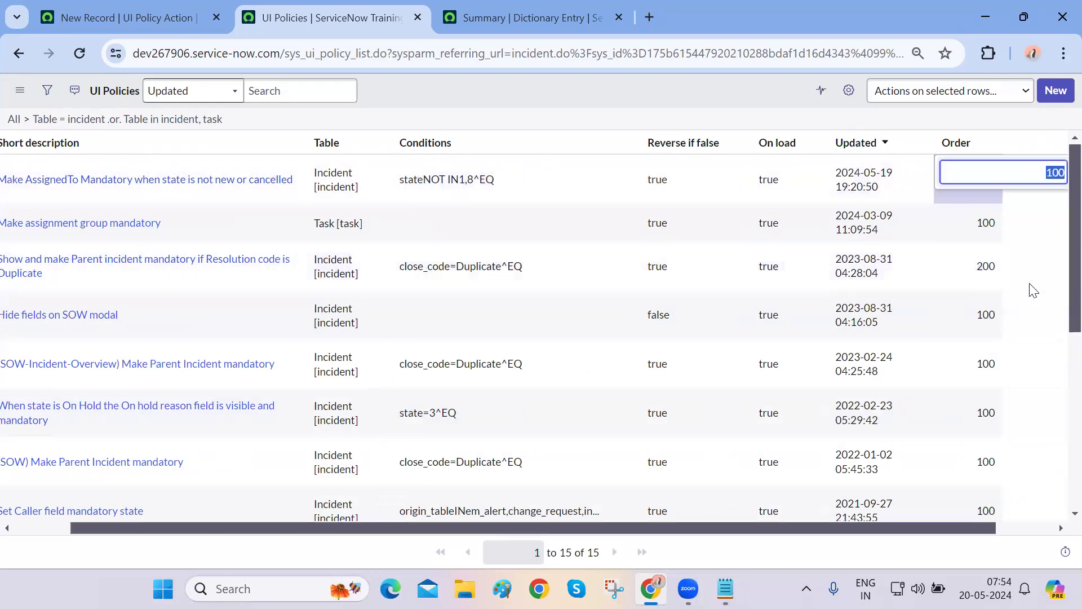
scroll(935, 341, "down", 5)
scroll(937, 344, "up", 5)
scroll(936, 344, "down", 5)
scroll(935, 343, "up", 5)
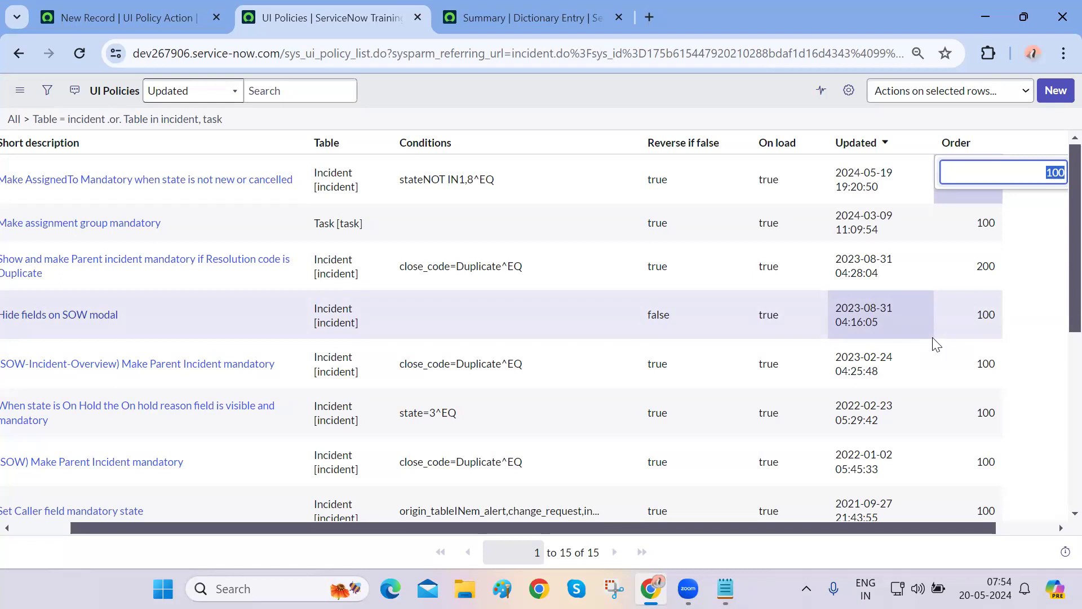
type("250")
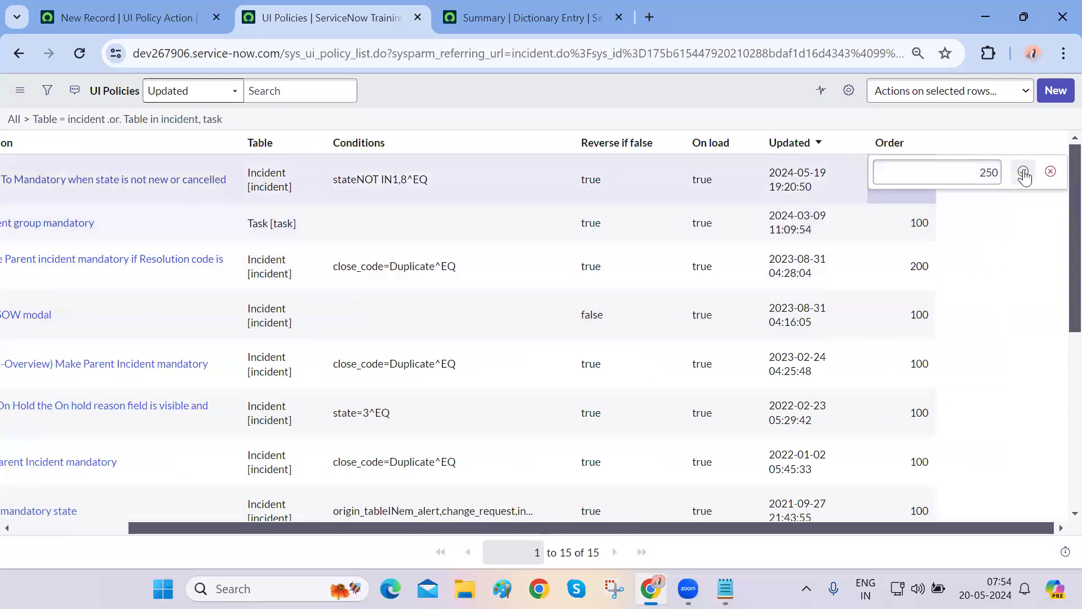
left_click(1019, 172)
scroll(904, 386, "down", 5)
scroll(904, 386, "up", 5)
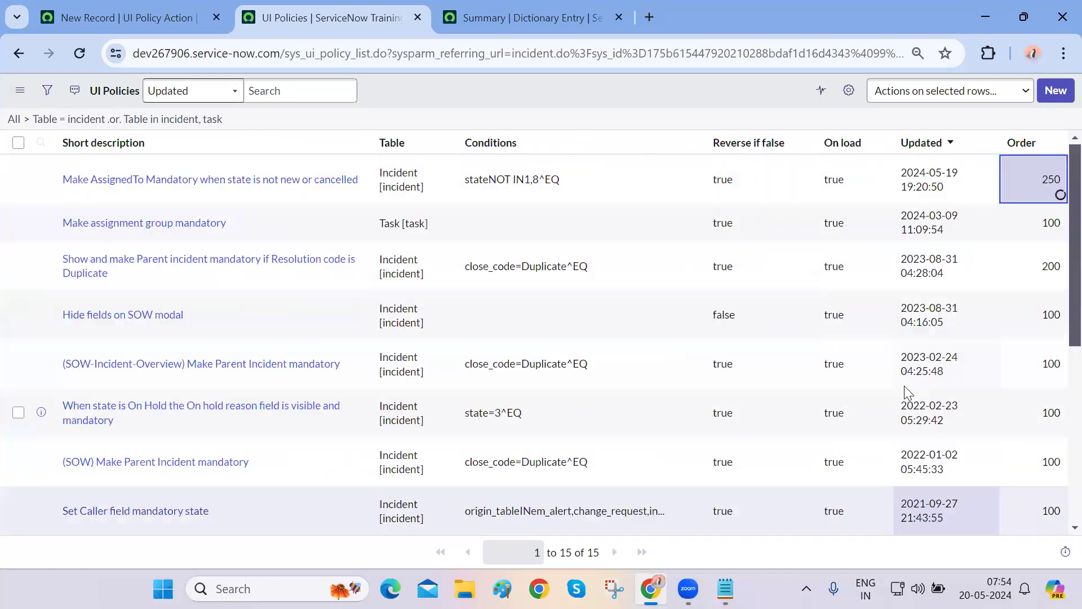
left_click(1048, 223)
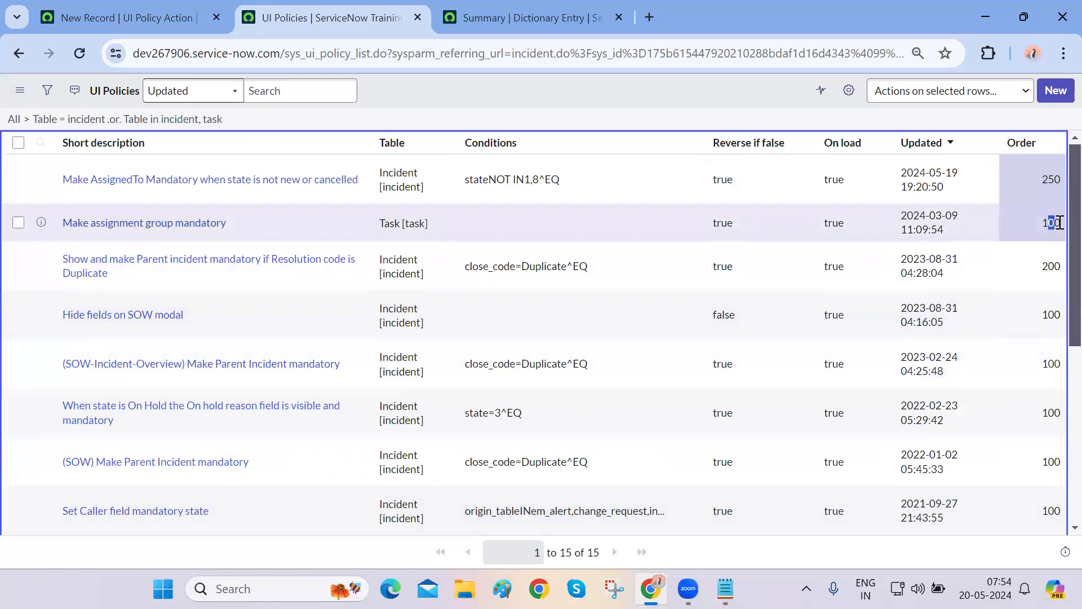
left_click(1046, 224)
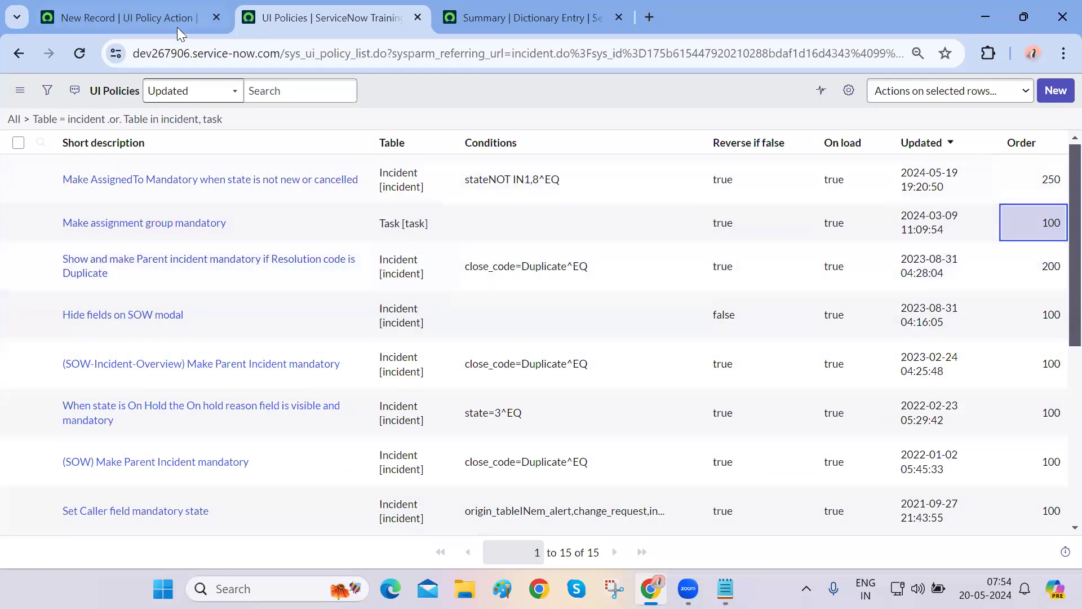
Switch to the browser tab with the Summary dictionary entry and go back to incident INC0010010
left_click(154, 20)
key("ctrl+Tab")
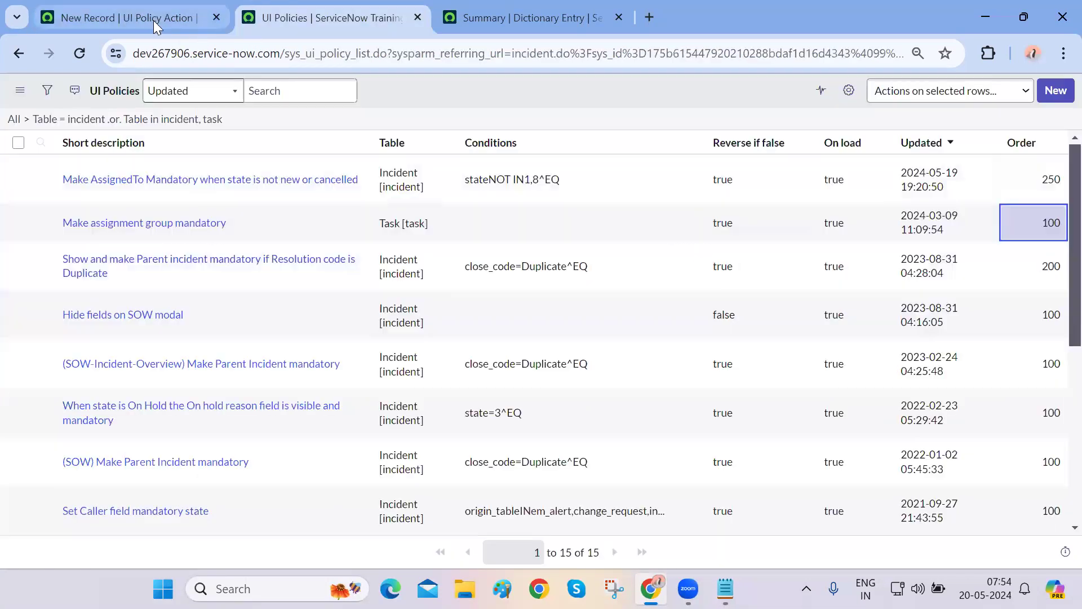
key("ctrl+Tab")
scroll(344, 389, "down", 5)
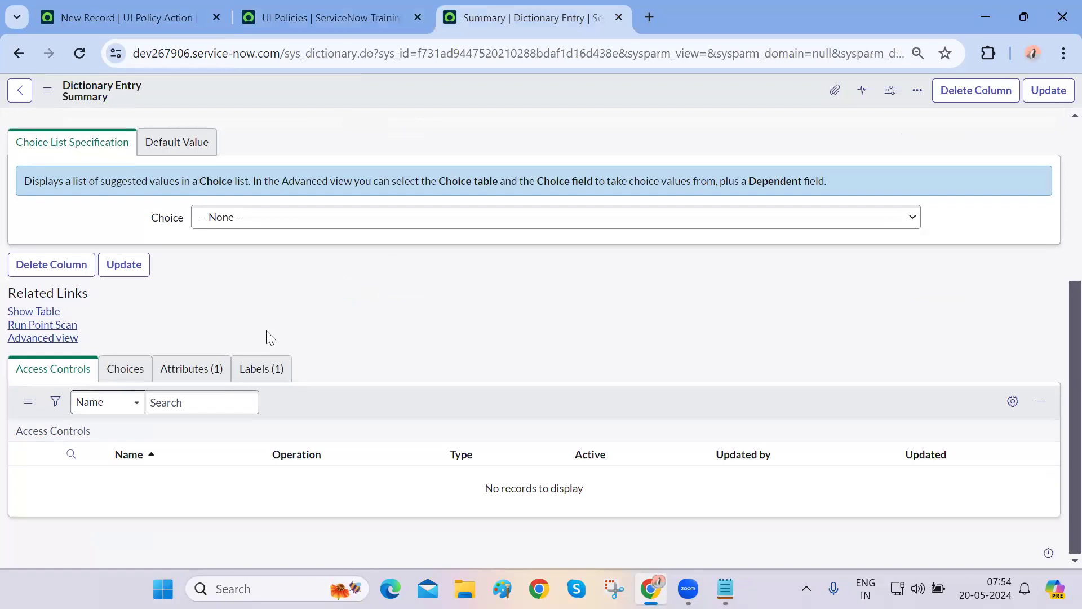
scroll(266, 331, "up", 5)
left_click(19, 53)
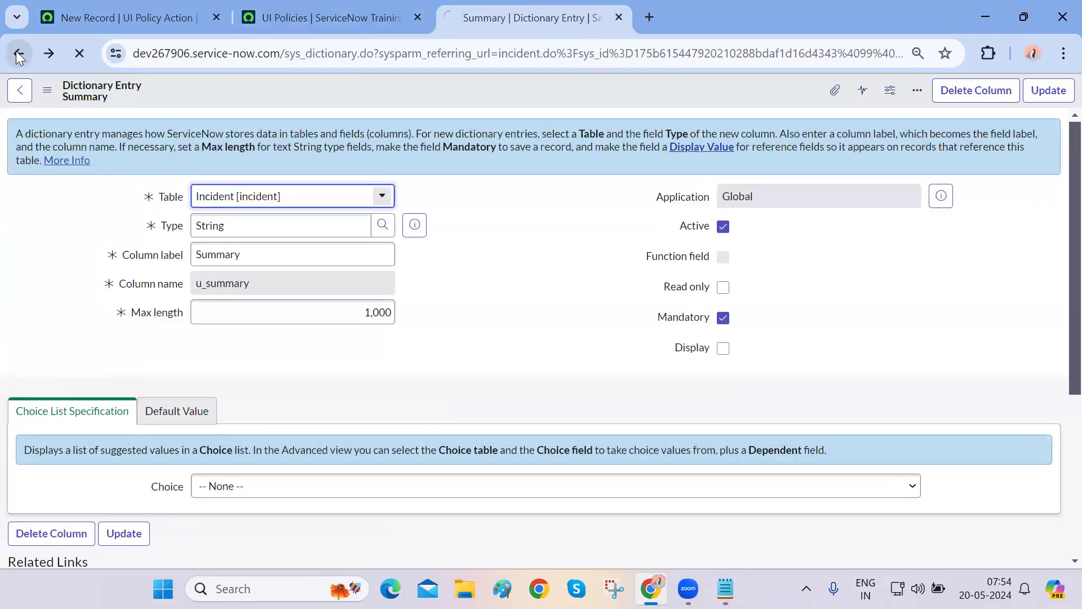
Open the "Make AssignedTo Mandatory when state is not new or cancelled" policy in a new tab and review its conditions and UI policy actions
left_click(264, 20)
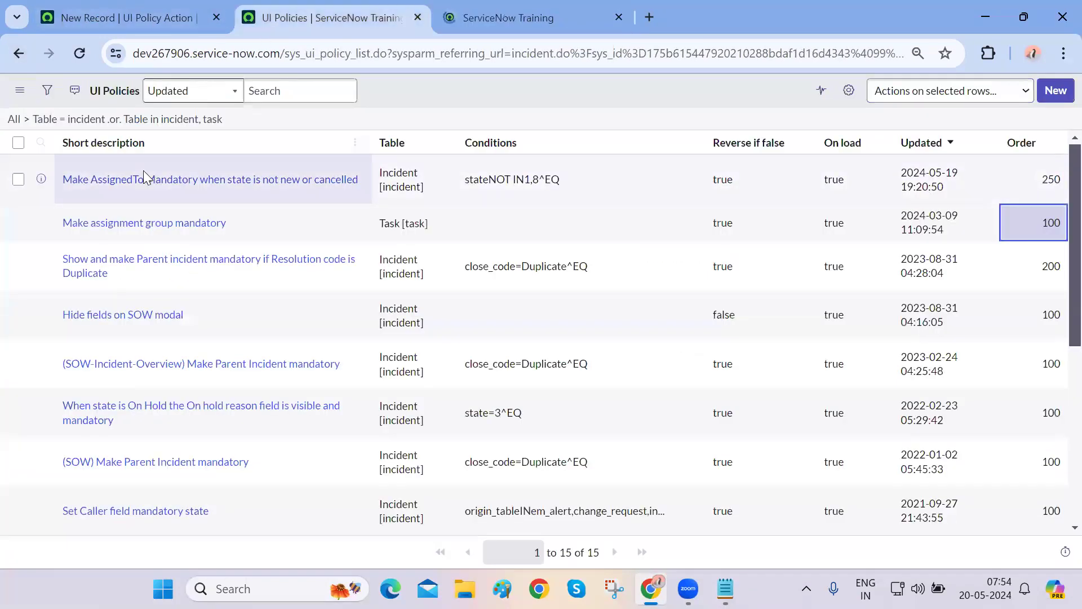
left_click(144, 180, "ctrl")
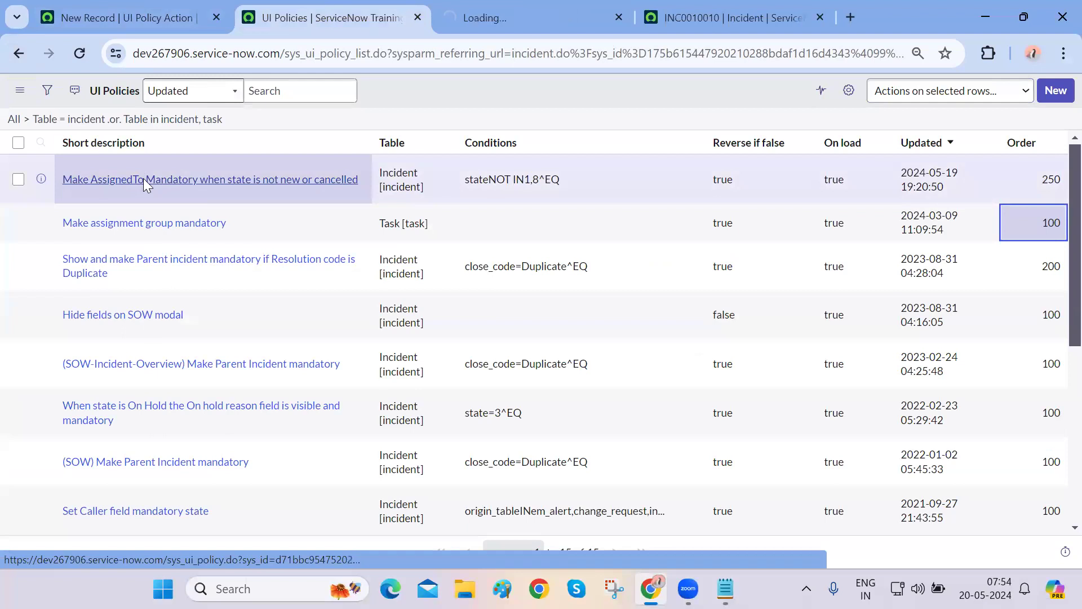
key("ctrl+Tab")
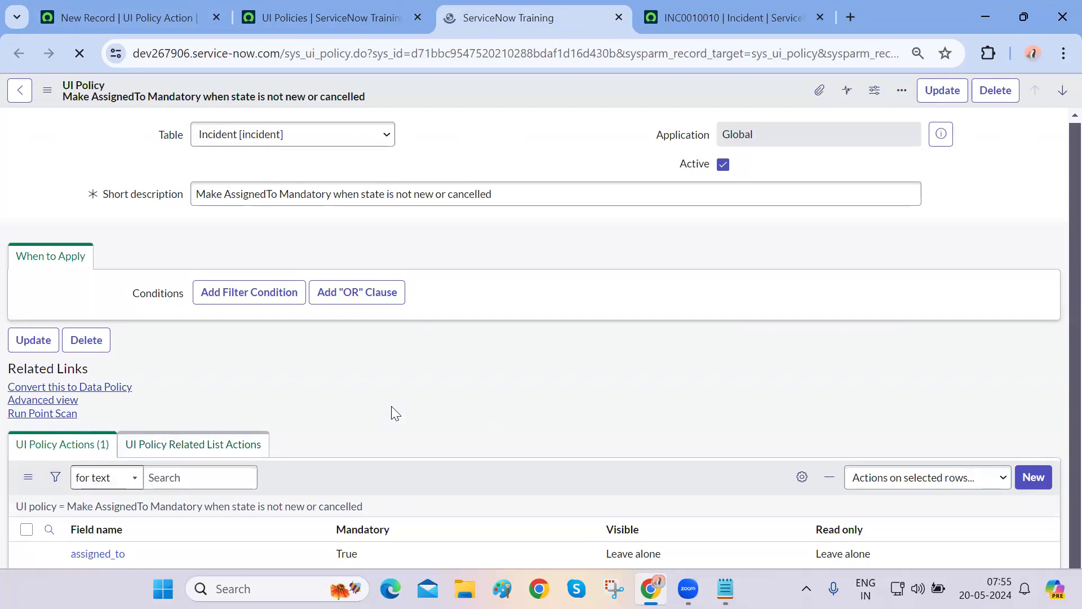
scroll(391, 406, "down", 3)
scroll(391, 406, "up", 4)
scroll(391, 407, "down", 4)
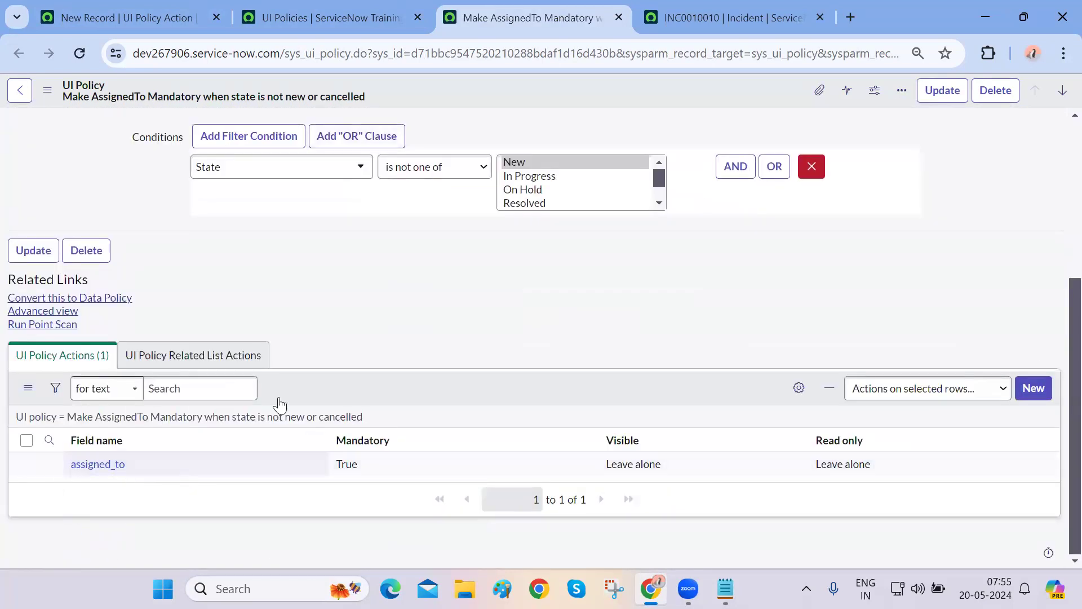
scroll(376, 401, "up", 5)
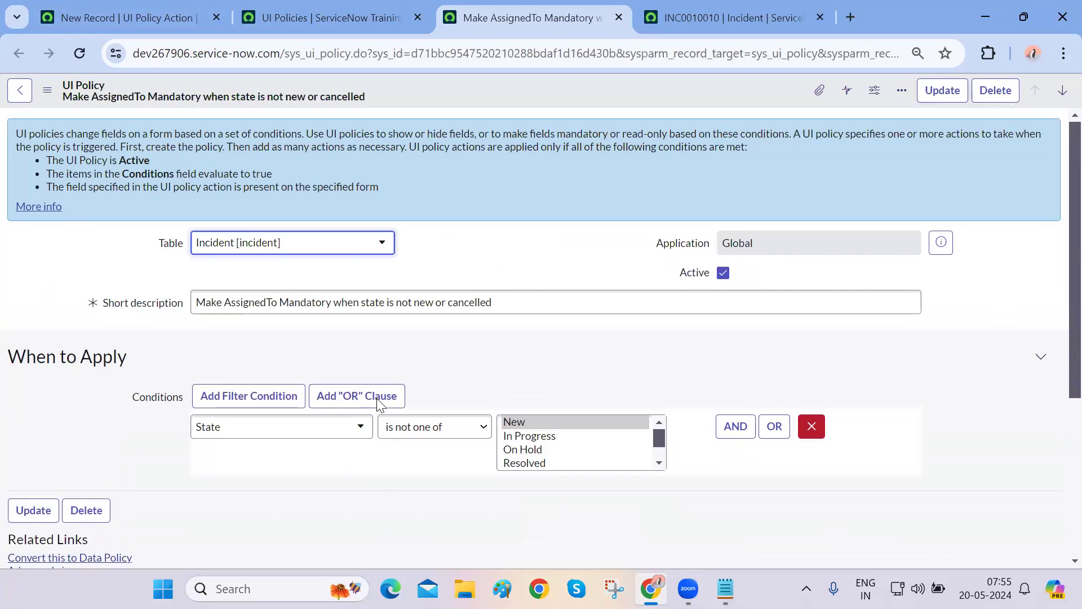
Return to the UI Policies list and set the Order of the "Make AssignedTo Mandatory" policy to 220
key("ctrl+Page_Up")
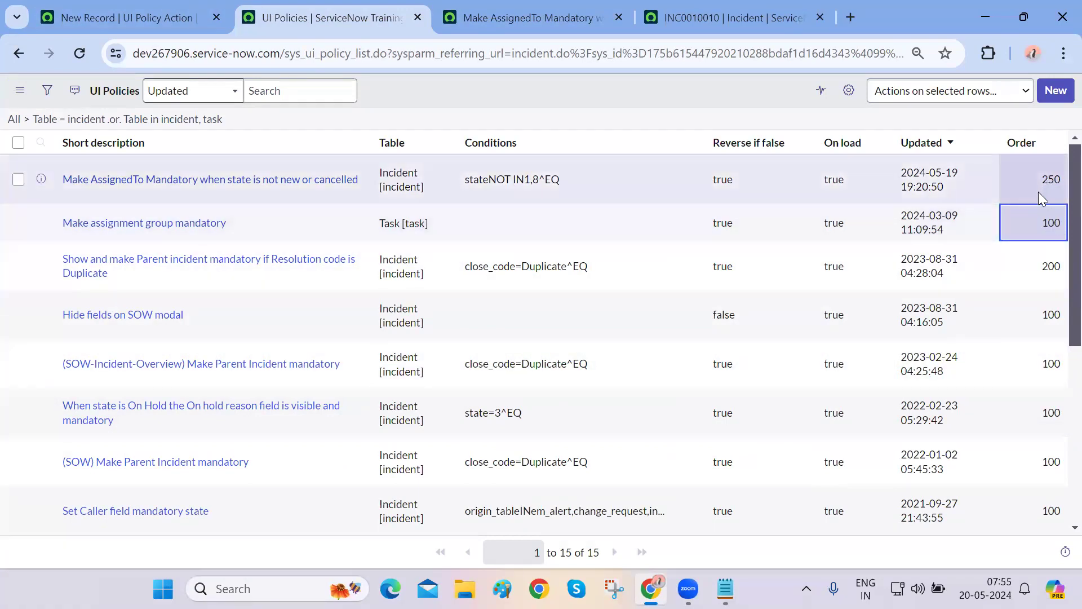
double_click(1046, 187)
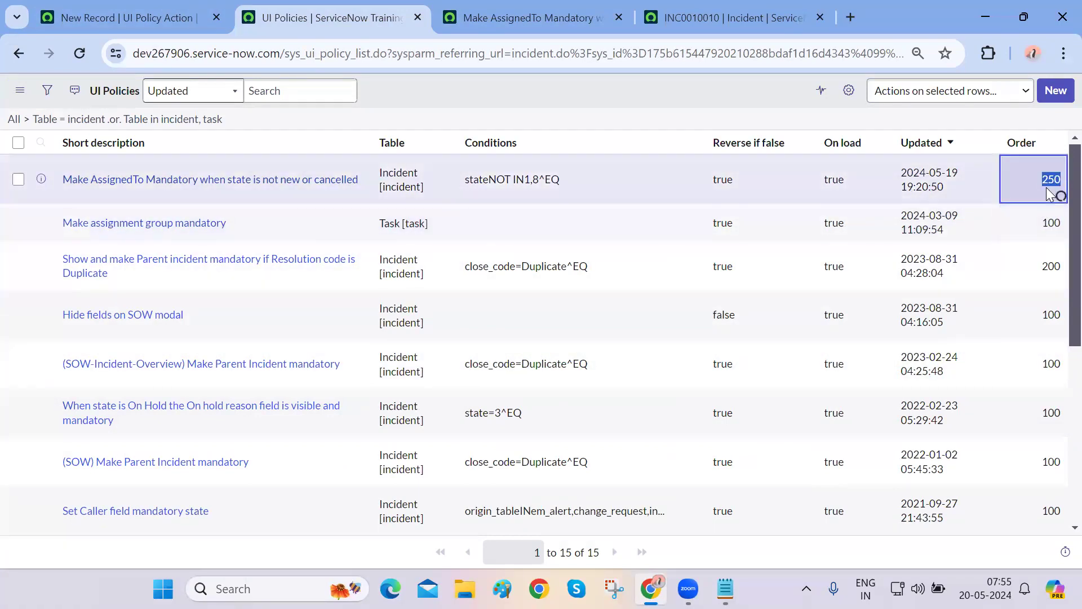
type("200")
key("BackSpace")
key("BackSpace")
type("20")
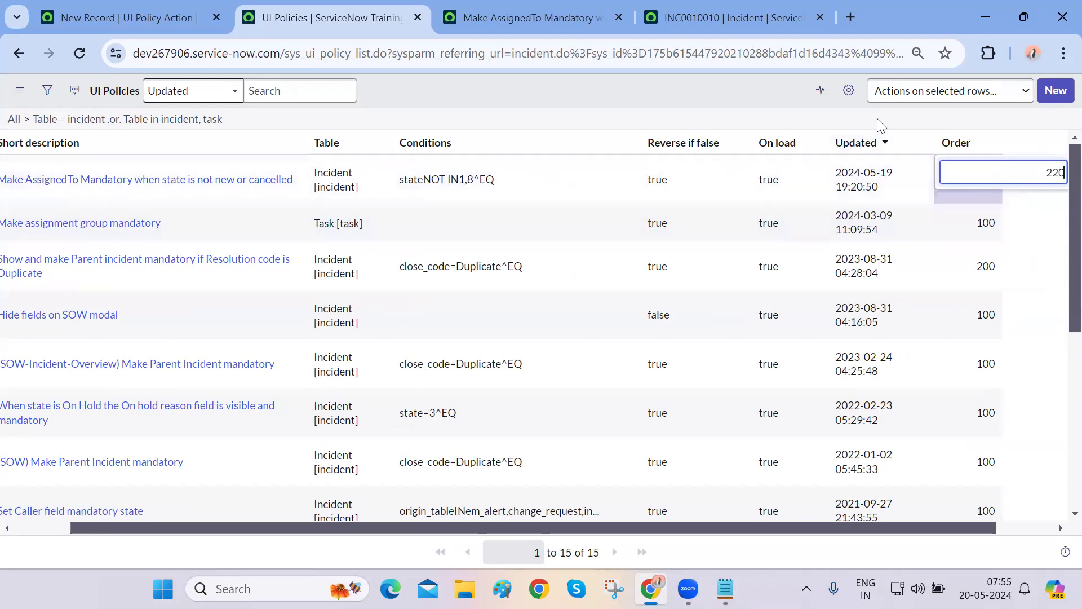
scroll(965, 212, "right", 2)
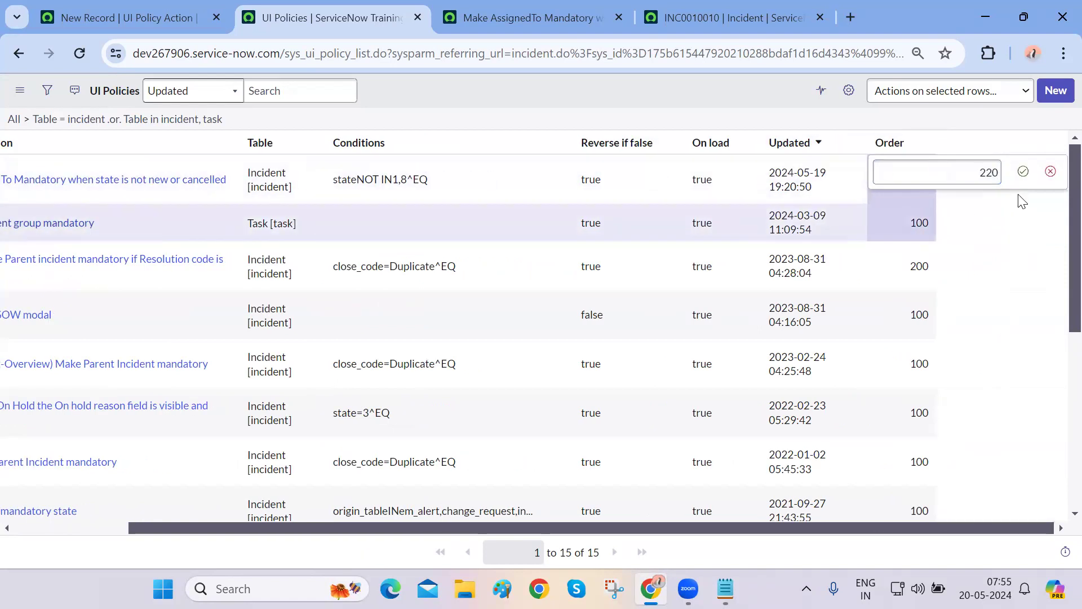
left_click(1023, 172)
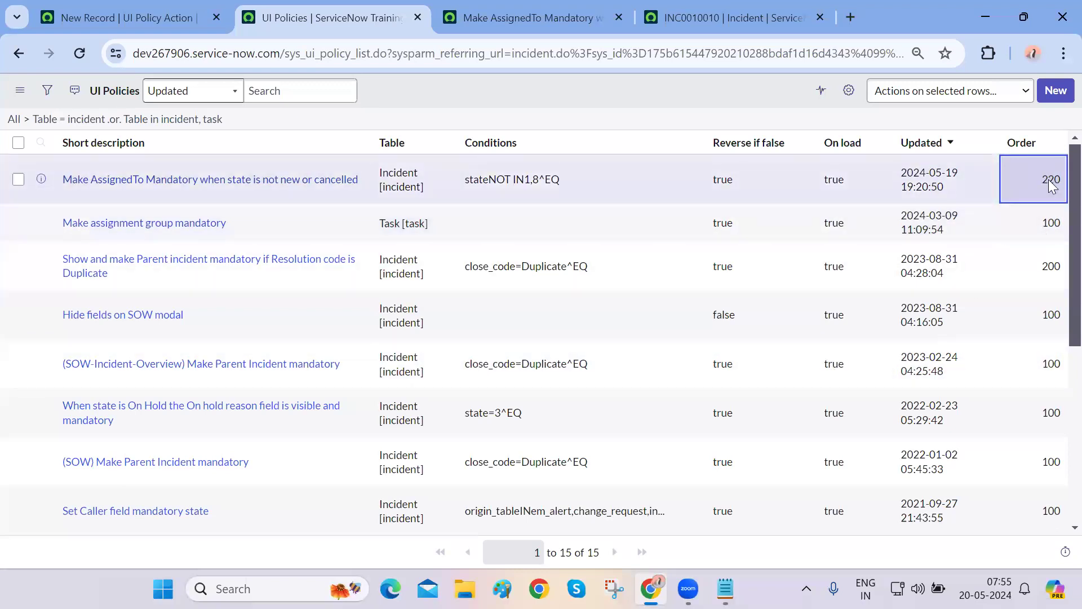
Set the Order of the "Make AssignedTo Mandatory" policy to 1 and of "Make assignment group mandatory" to 2
type("1")
key("Return")
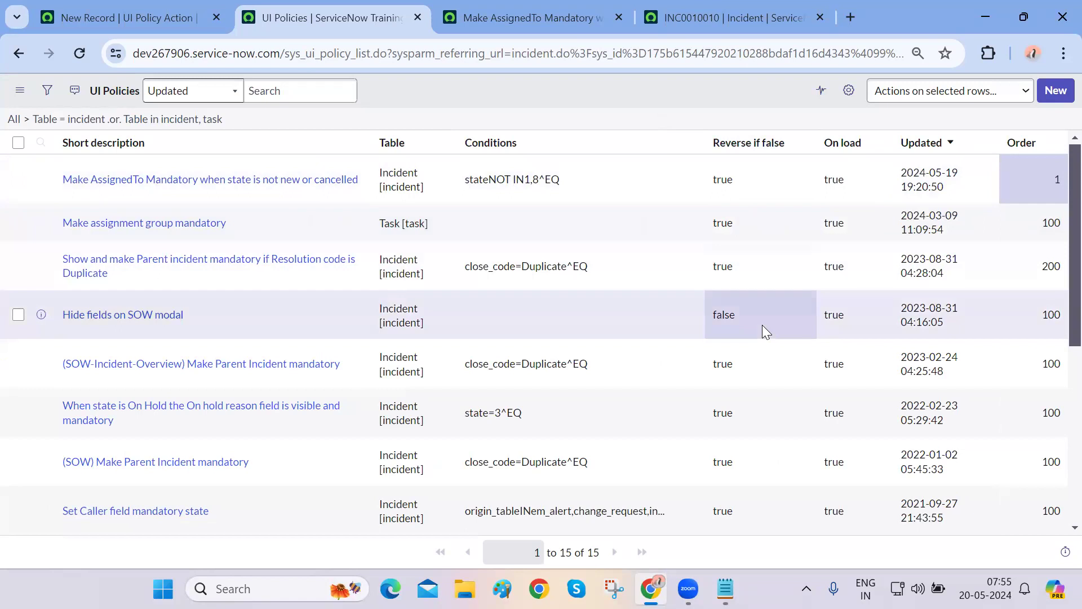
double_click(1055, 180)
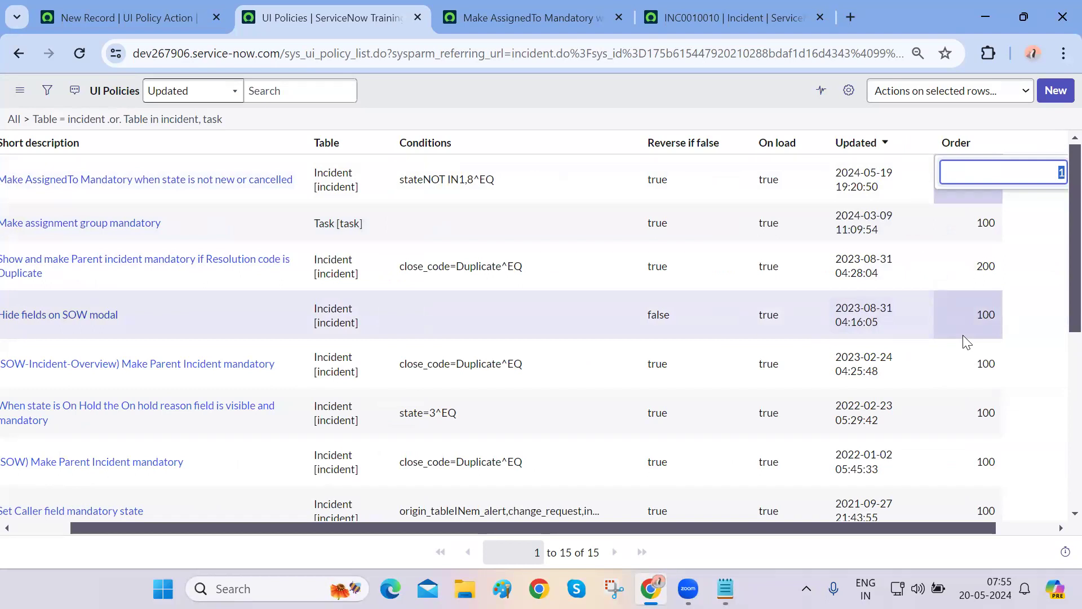
left_click(720, 101)
scroll(898, 204, "right", 1)
left_click(1023, 176)
double_click(1045, 225)
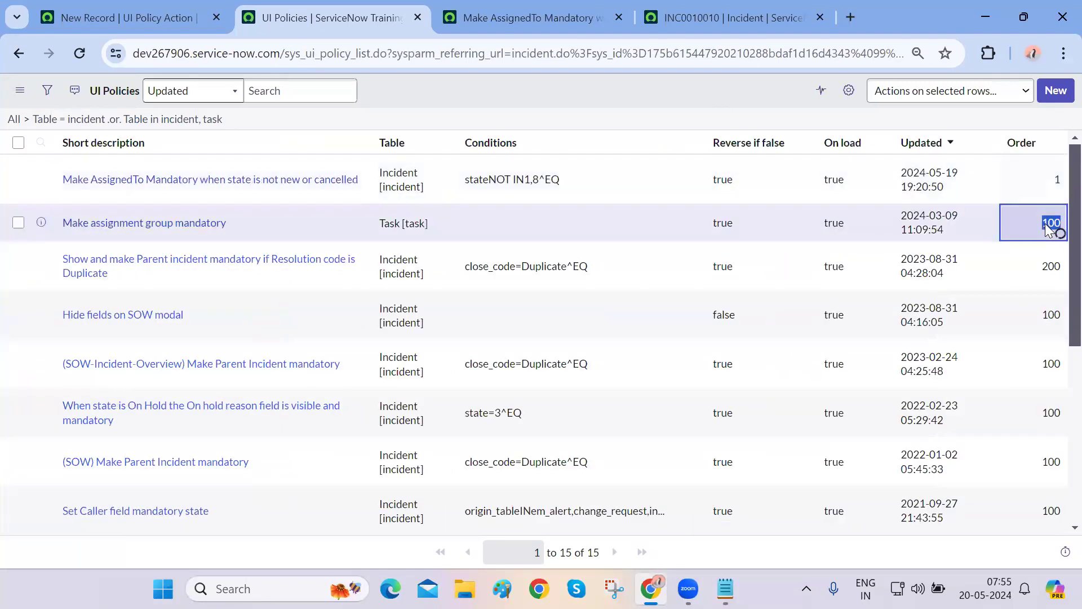
type("2")
key("Return")
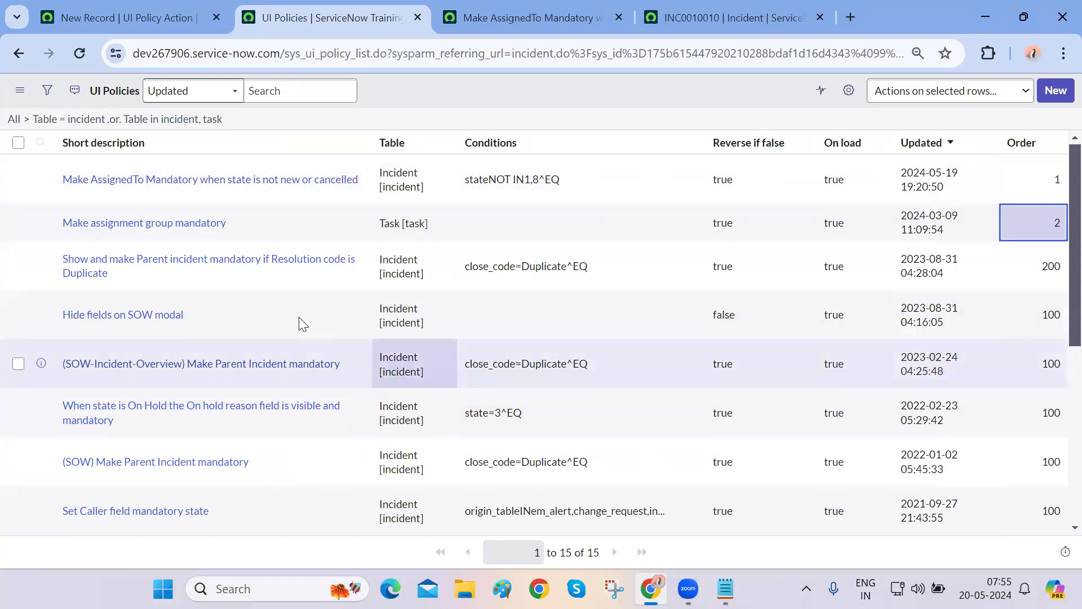
left_click_drag(66, 174, 251, 238)
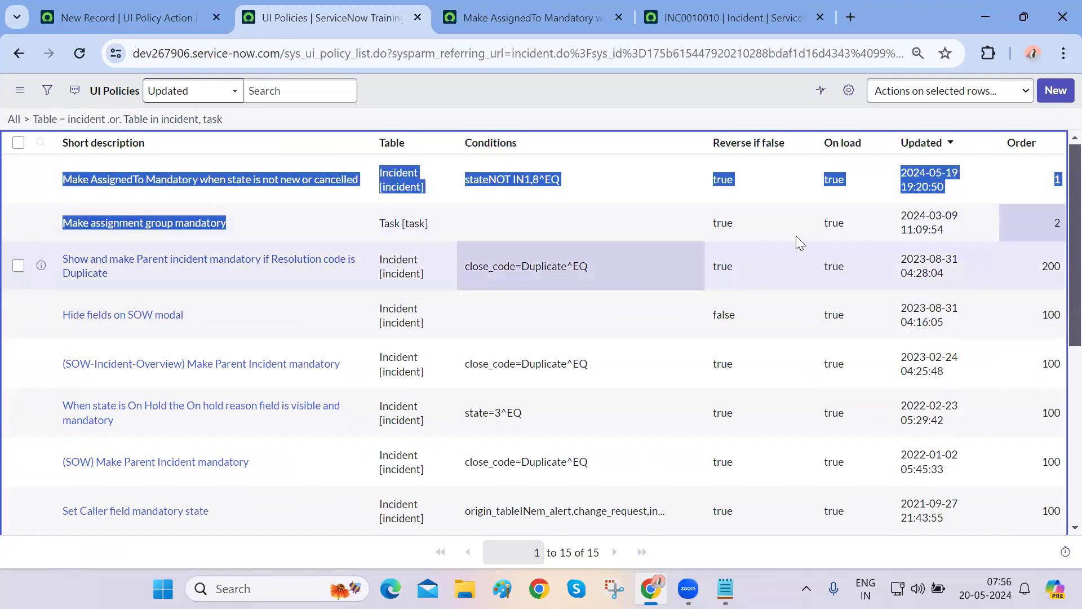
left_click(717, 93)
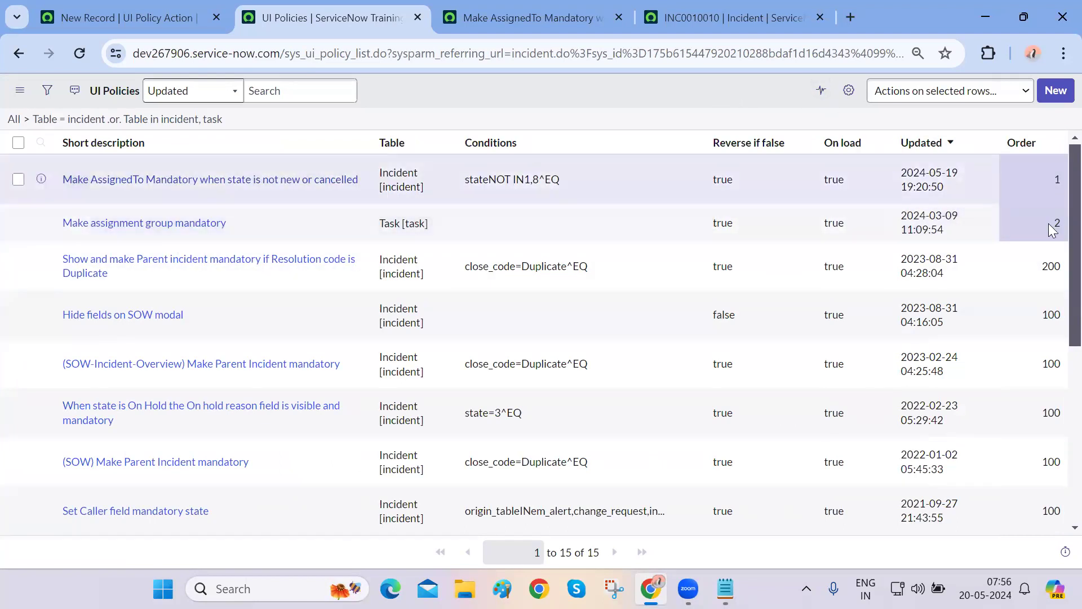
Set the Order of the "Make AssignedTo Mandatory" policy to 100 and of "Make assignment group mandatory" to 200
double_click(1047, 184)
type("10")
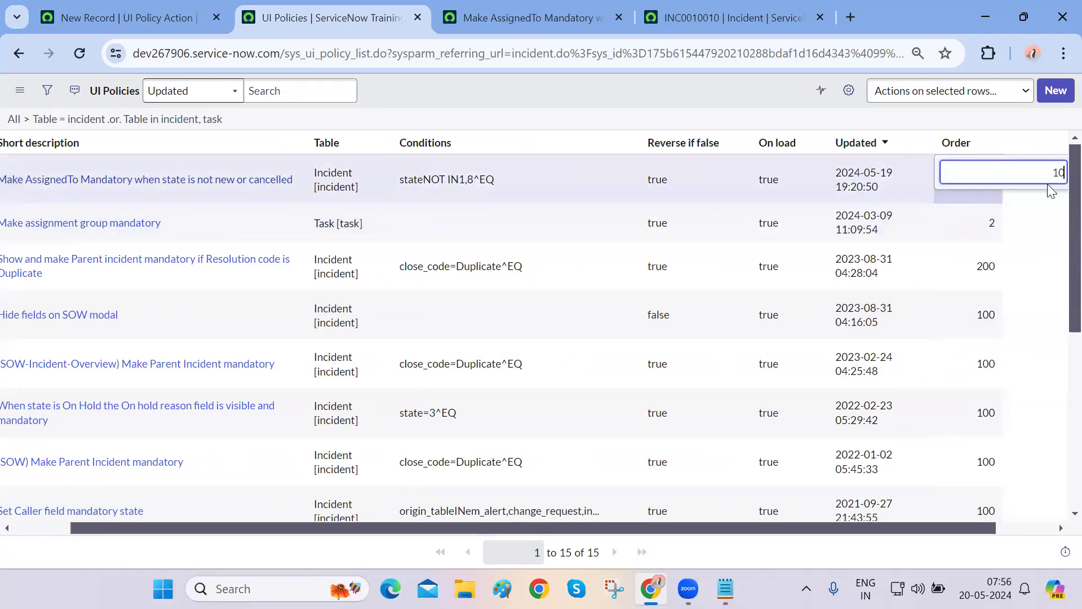
type("0")
key("Return")
double_click(1047, 224)
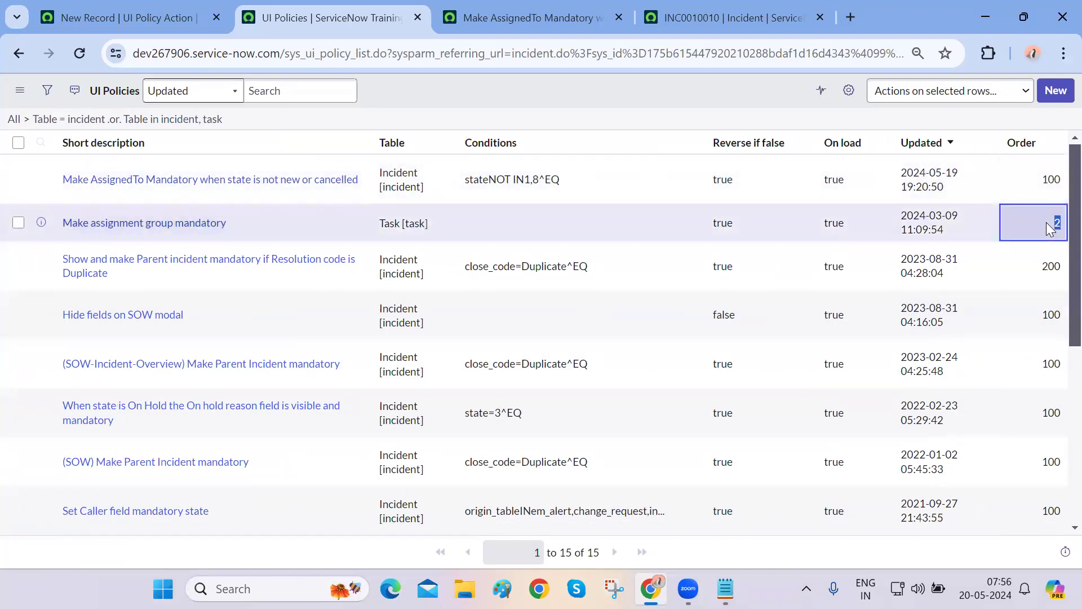
type("200")
key("Return")
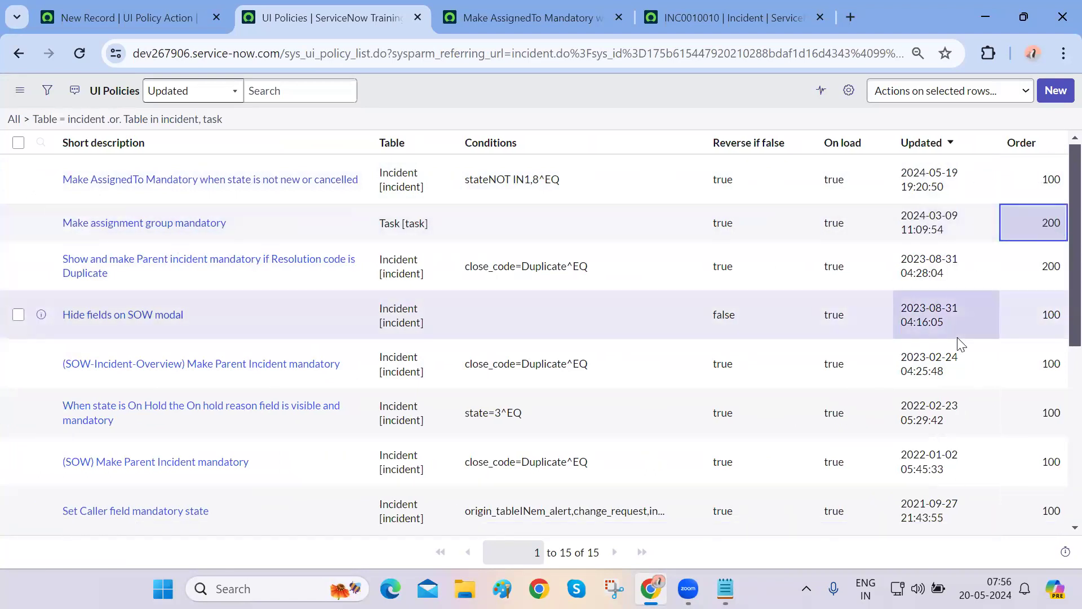
Compare the Order values of the incident UI policies throughout the list, starting from the "Make AssignedTo Mandatory" policy
scroll(957, 337, "down", 3)
scroll(958, 339, "up", 3)
left_click(1043, 179)
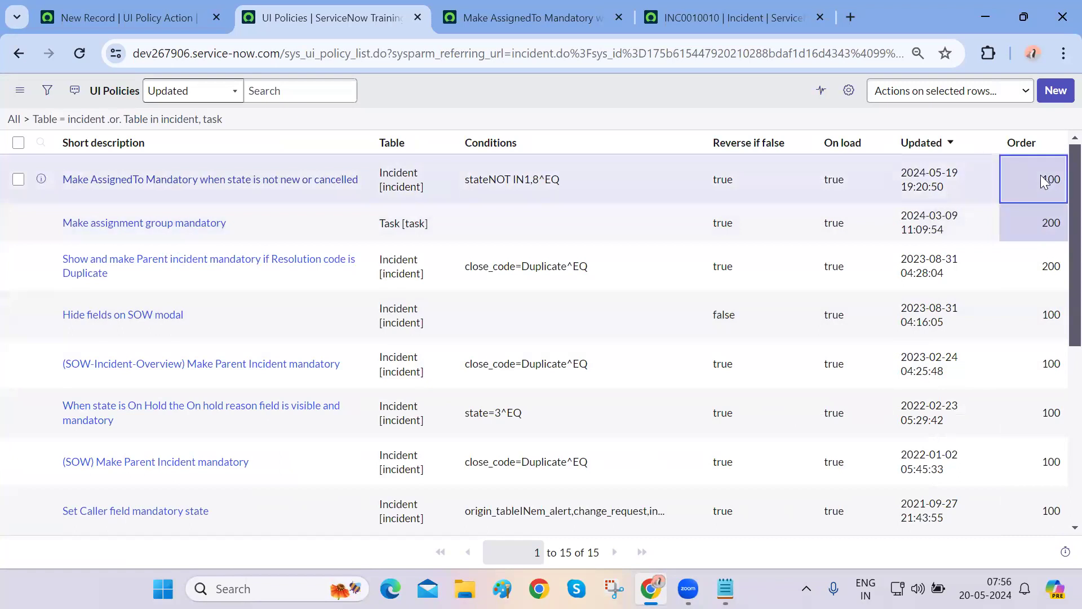
double_click(1051, 181)
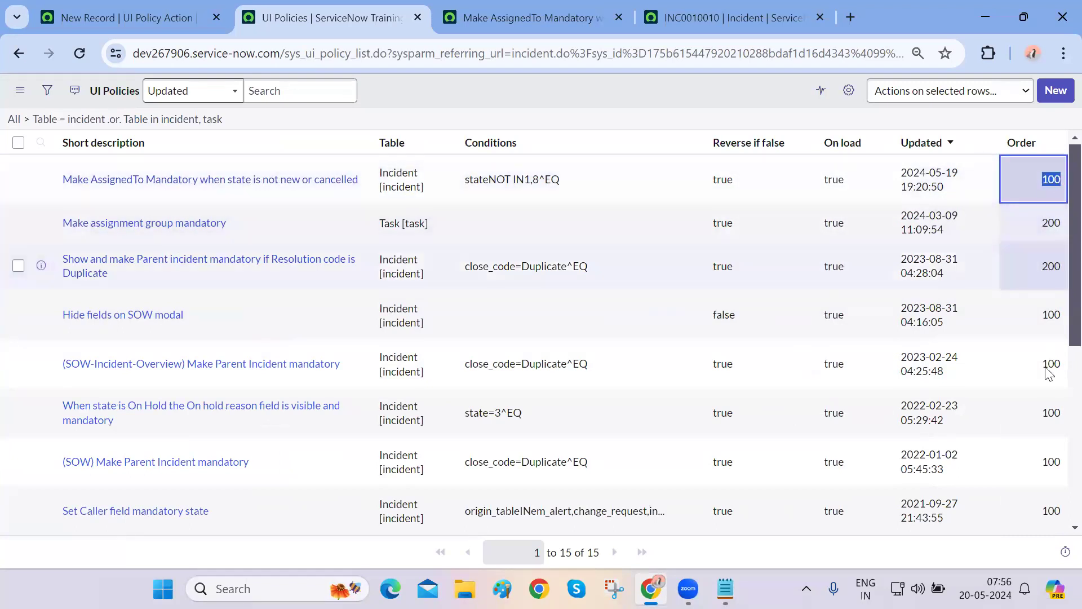
scroll(1032, 488, "down", 3)
scroll(1033, 491, "up", 3)
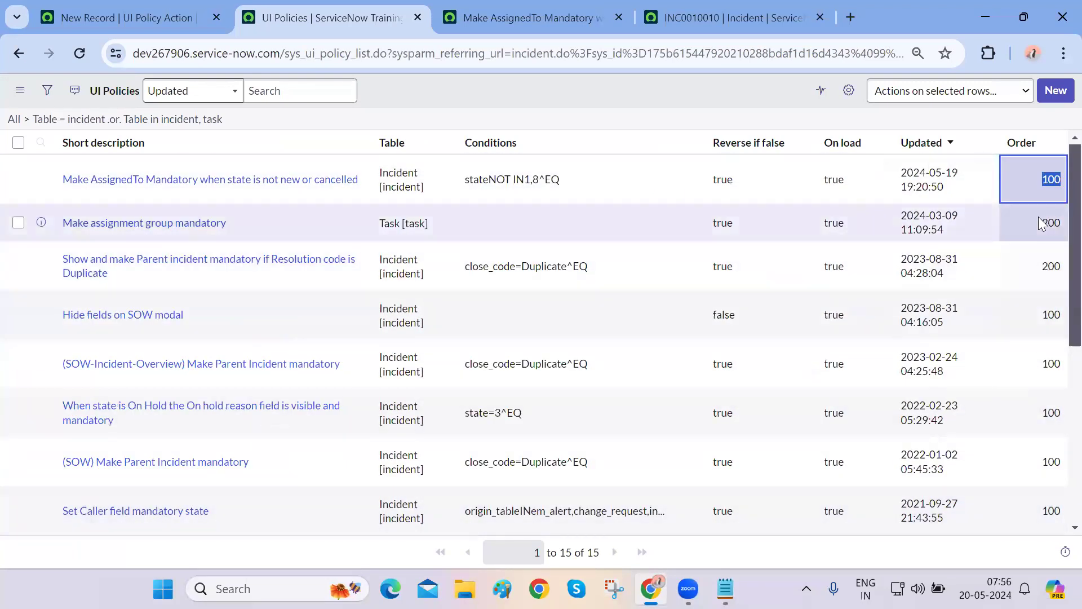
scroll(1014, 506, "down", 5)
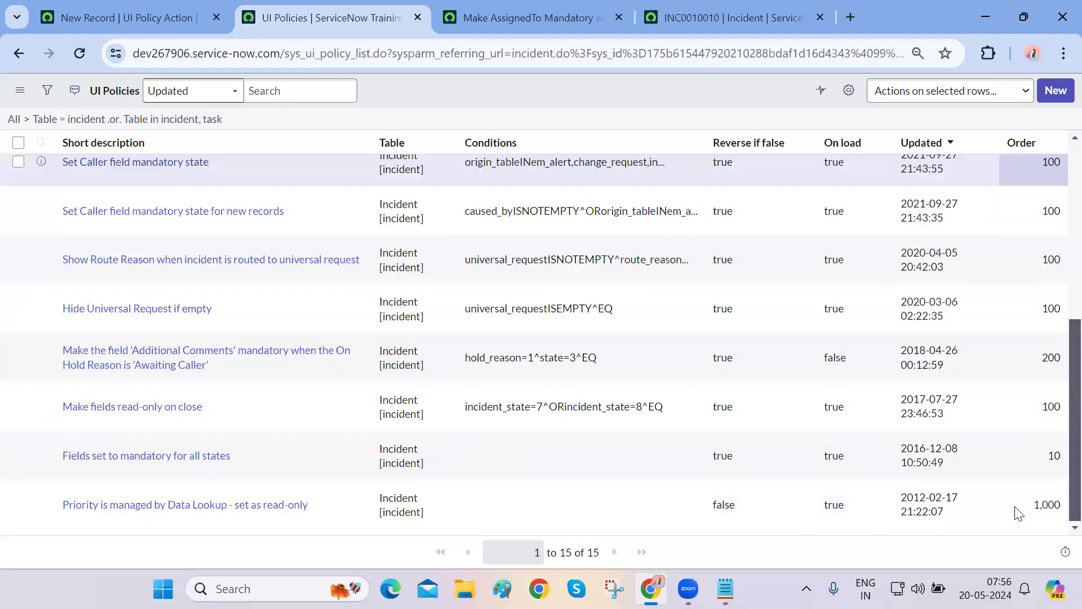
Check the Order and empty condition of the "Fields set to mandatory for all states" UI policy
left_click(1051, 456)
left_click(1053, 456)
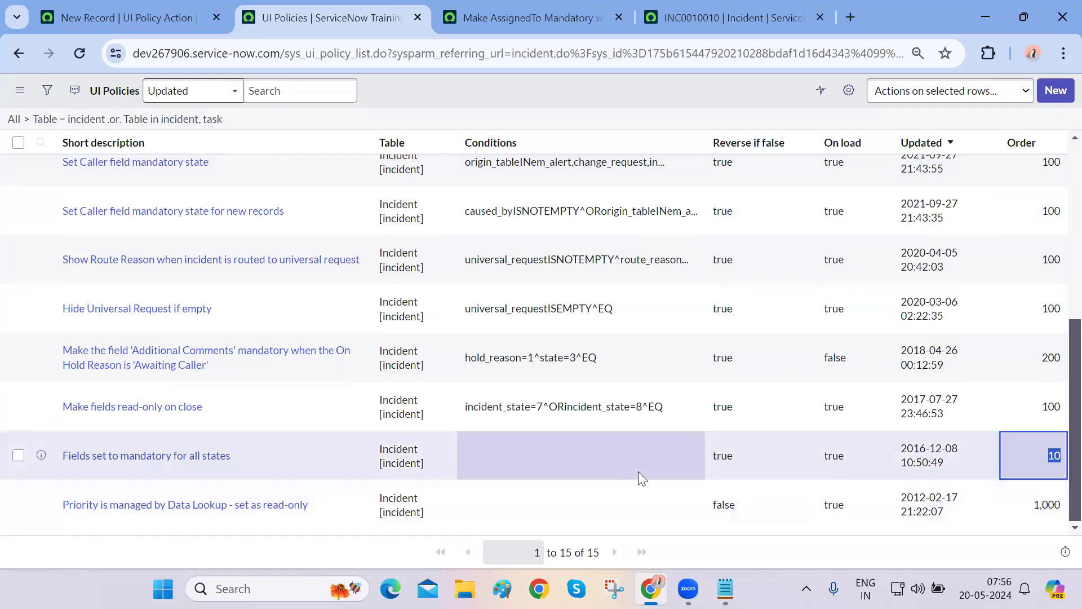
scroll(256, 347, "up", 5)
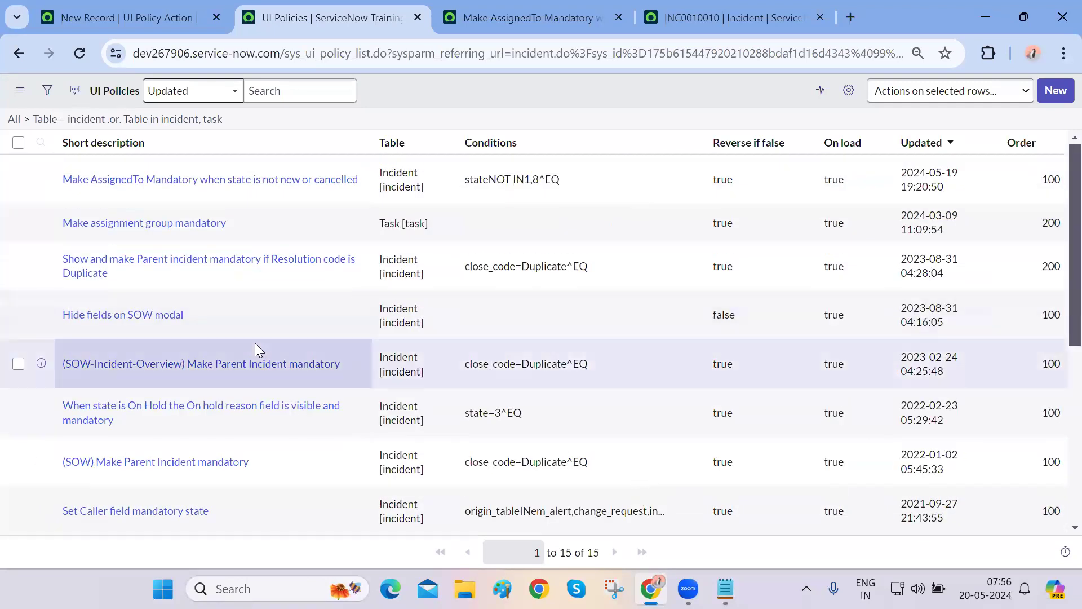
Close the UI Policies list and the "Make AssignedTo Mandatory" policy, and return to incident INC0010010
key("ctrl+w")
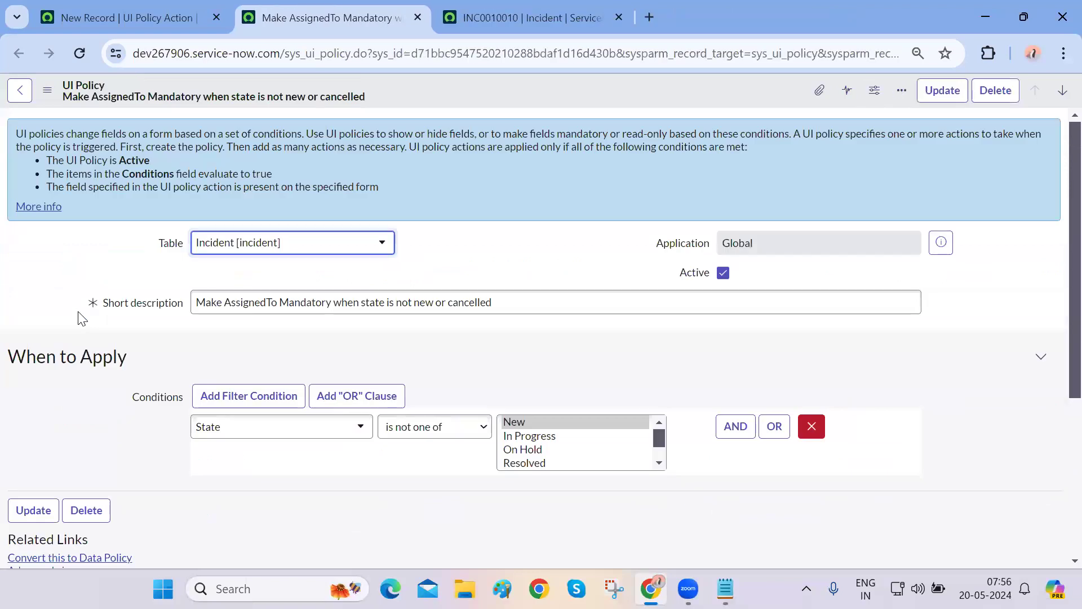
key("ctrl+w")
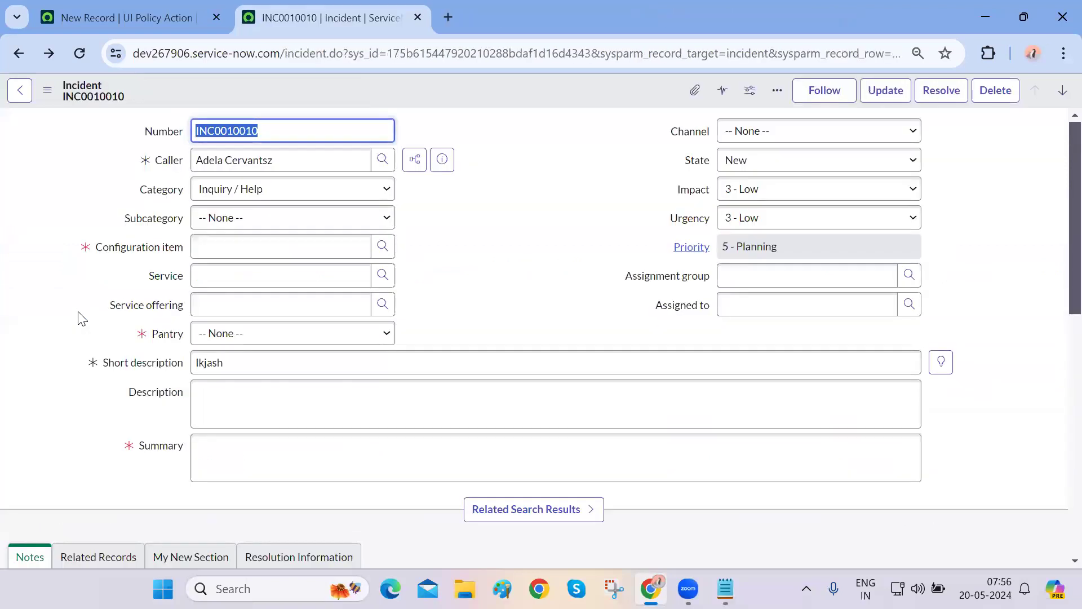
left_click(113, 8)
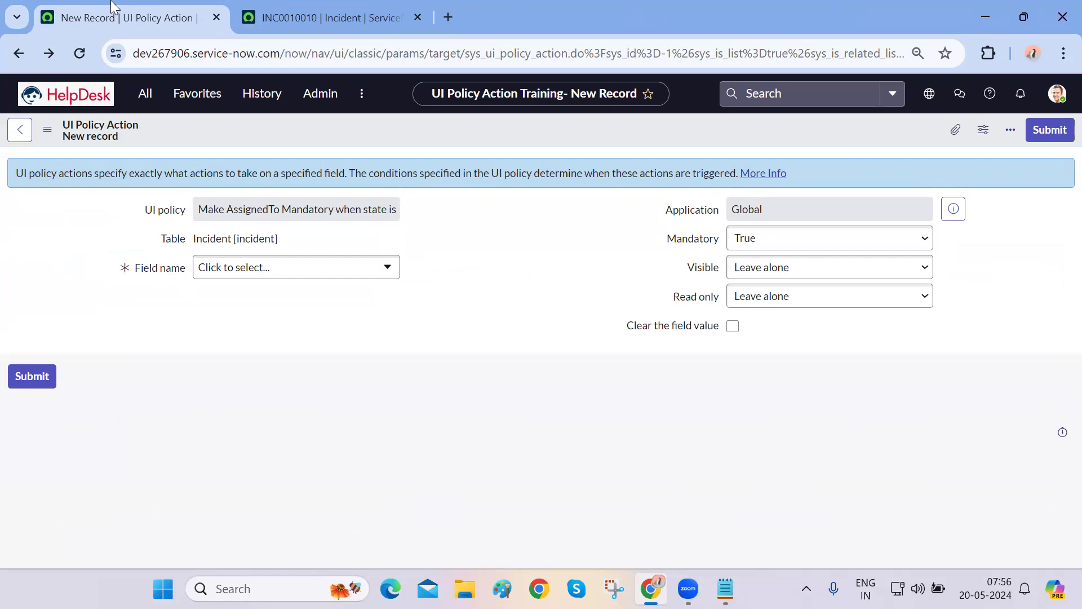
left_click(270, 28)
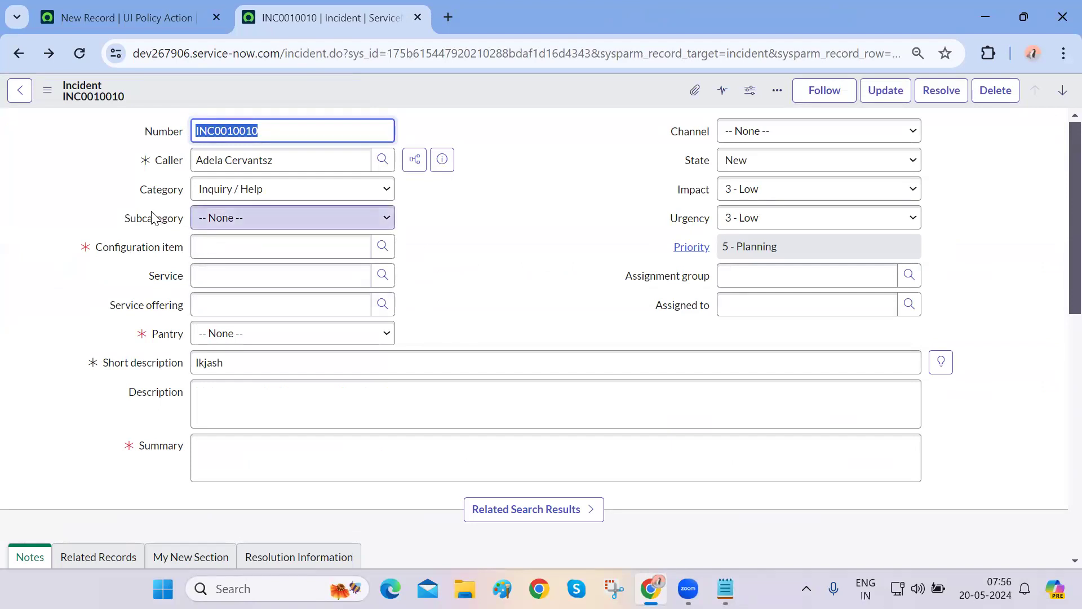
Try the Category choices on the incident, switching it to Network and back to Inquiry / Help
left_click(228, 189)
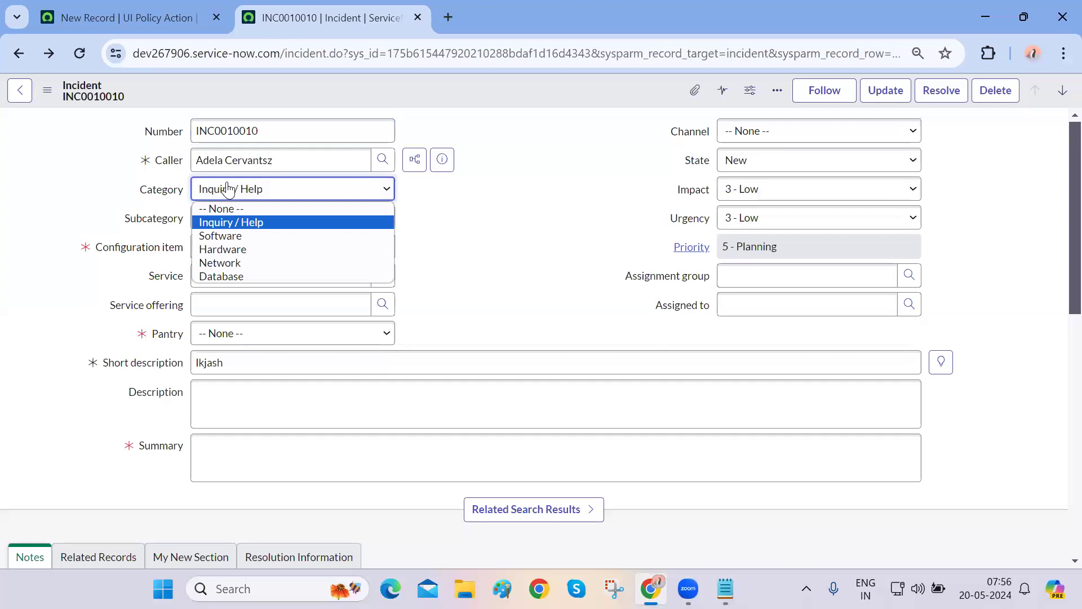
left_click(476, 265)
left_click(357, 194)
left_click(213, 223)
left_click(298, 195)
left_click(272, 262)
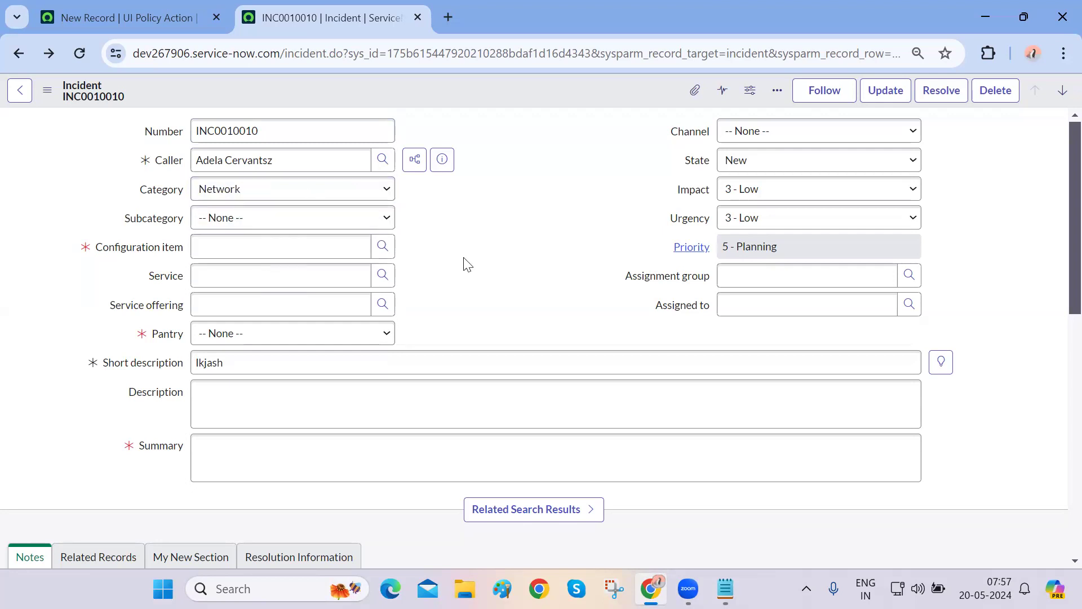
left_click(252, 196)
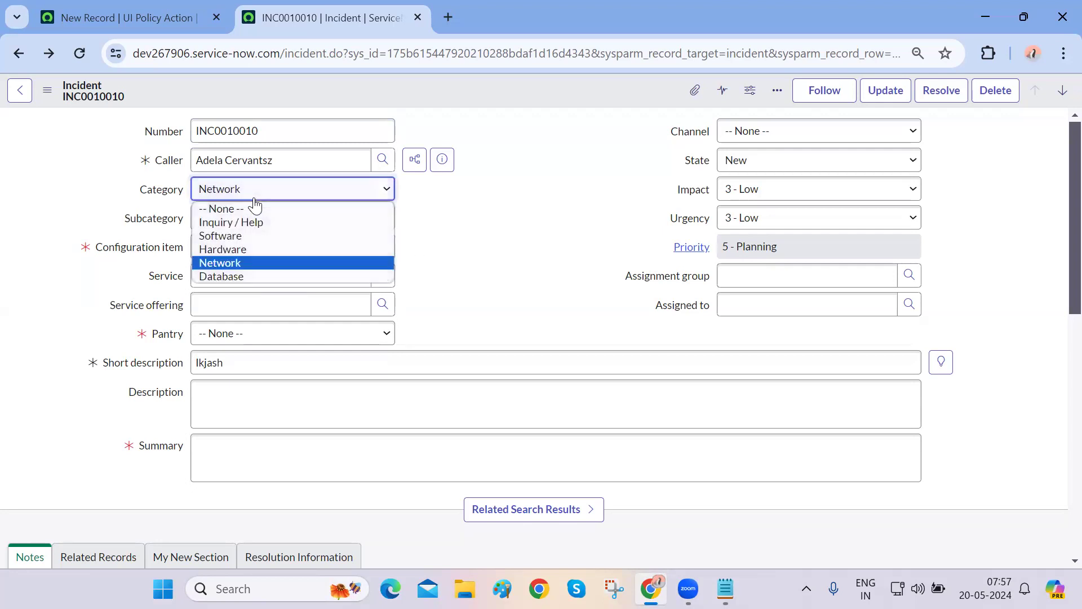
left_click(225, 225)
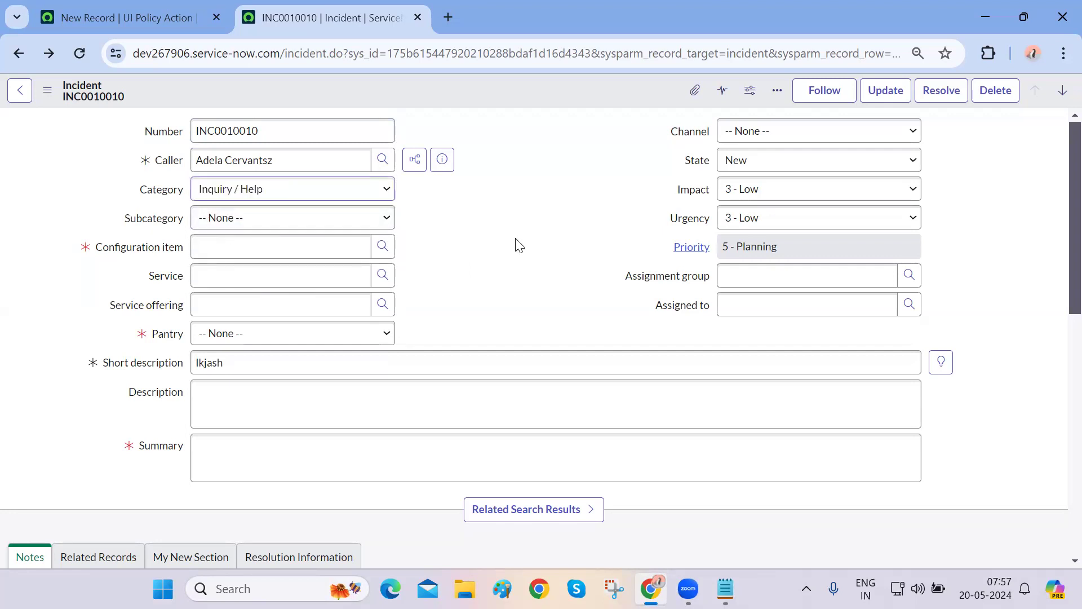
Examine the available choices and configuration options of the incident's Category field
left_click(386, 189)
left_click(476, 240)
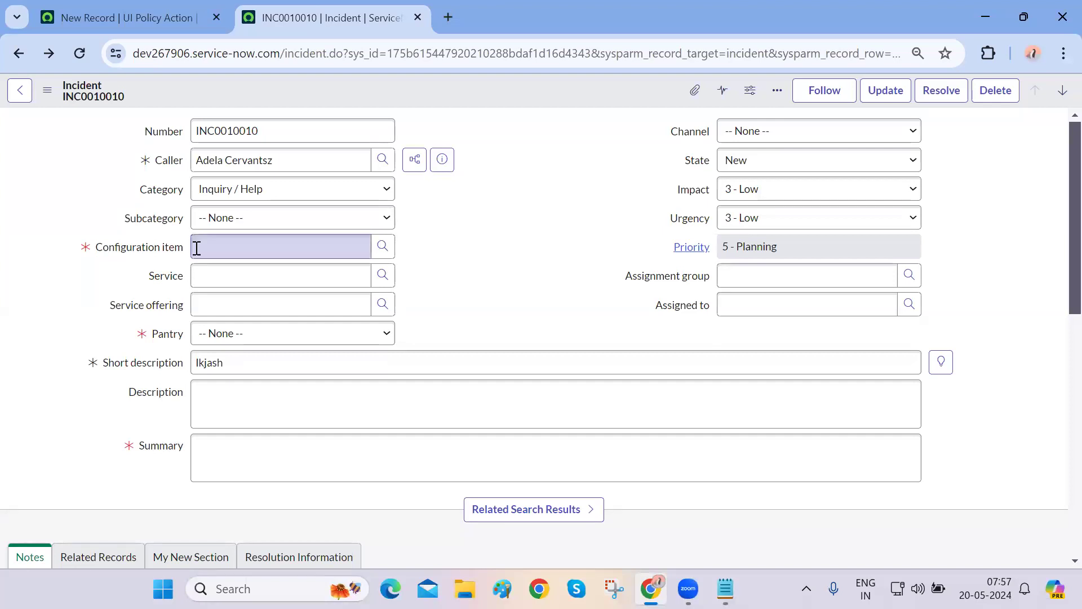
scroll(121, 413, "down", 15)
scroll(120, 414, "up", 15)
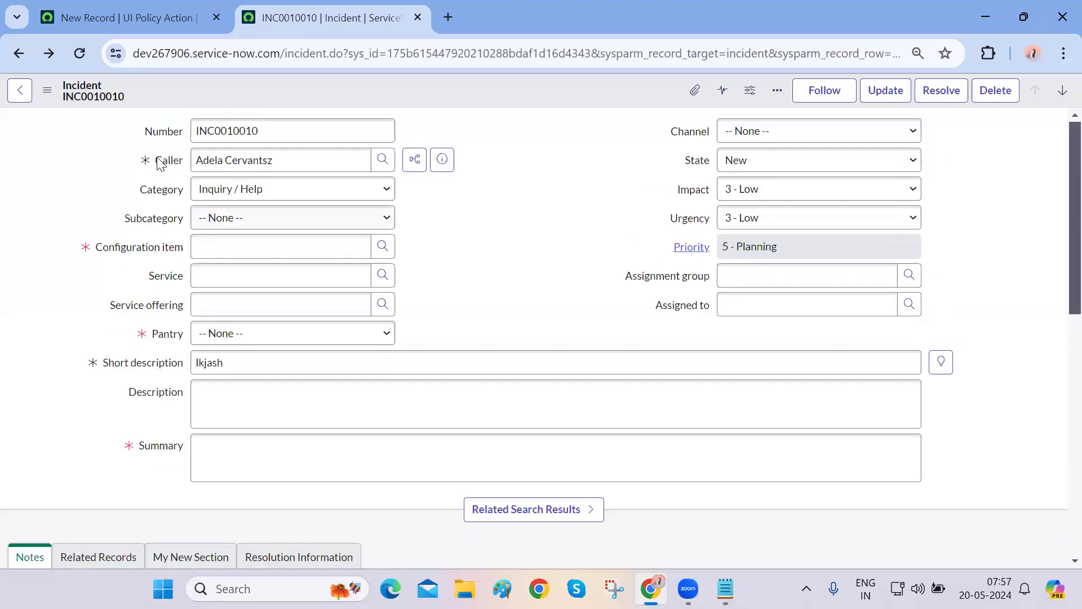
right_click(153, 197)
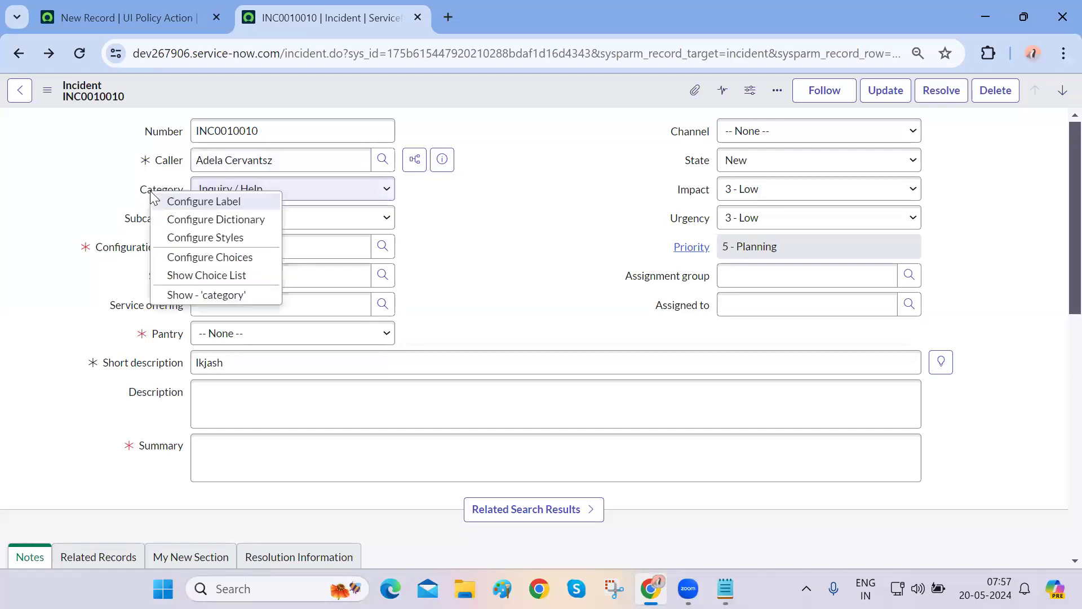
left_click(372, 191)
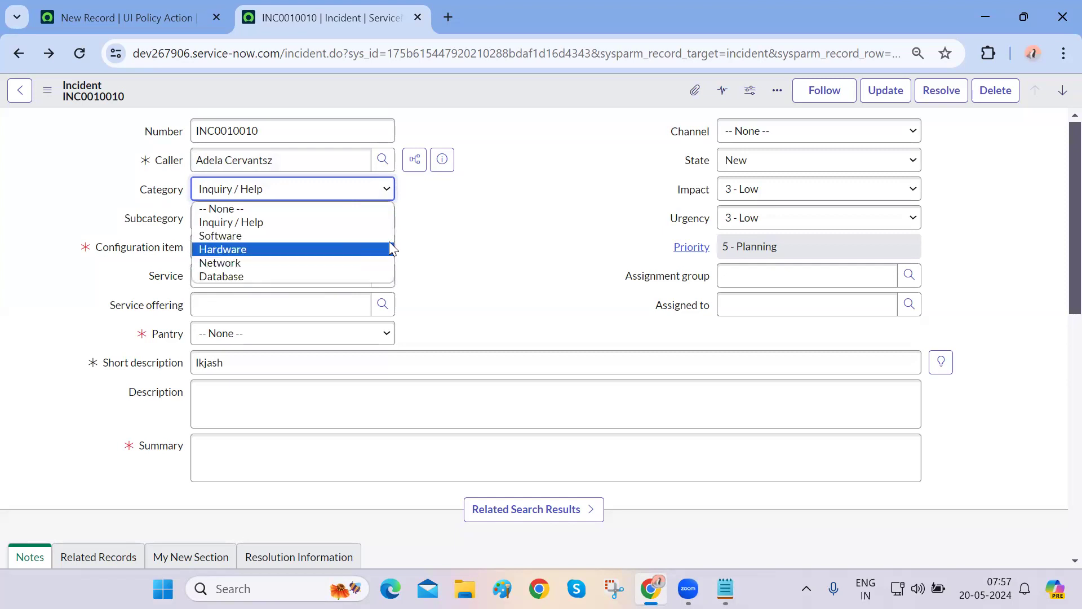
left_click(490, 225)
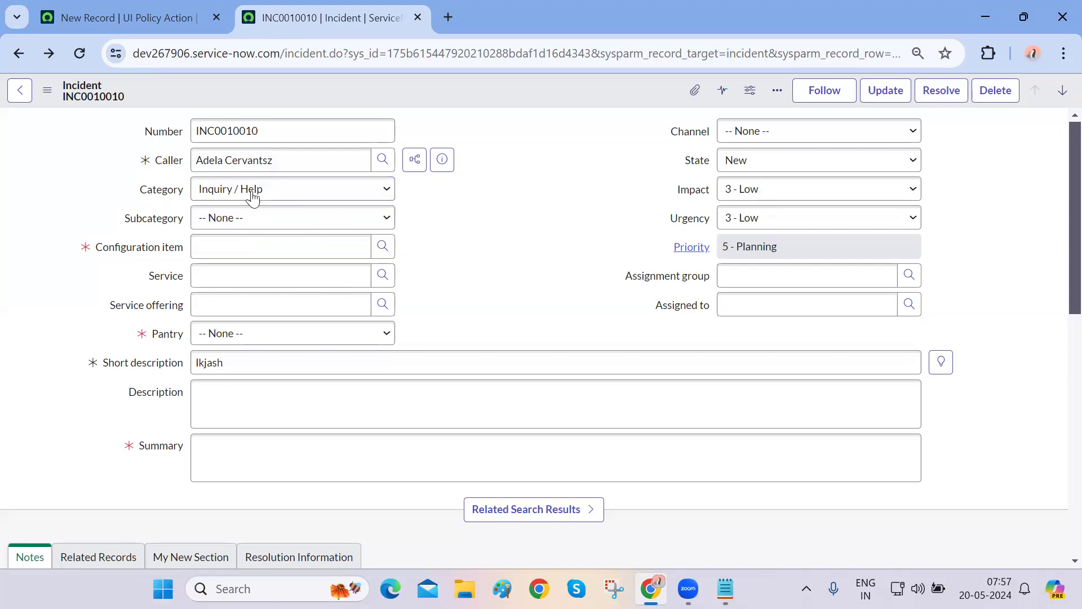
left_click(243, 193)
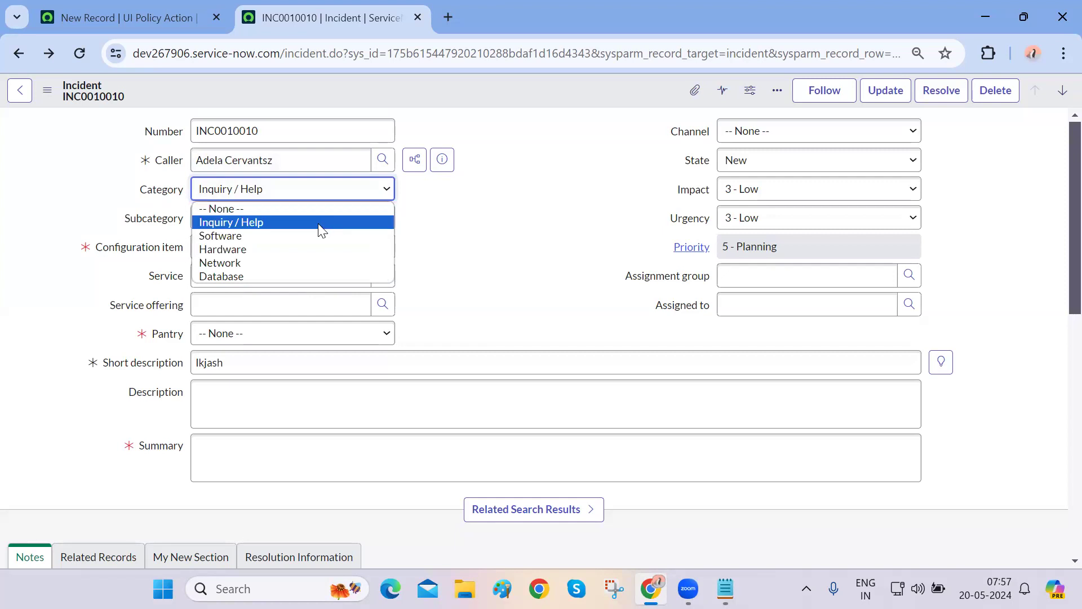
left_click(469, 244)
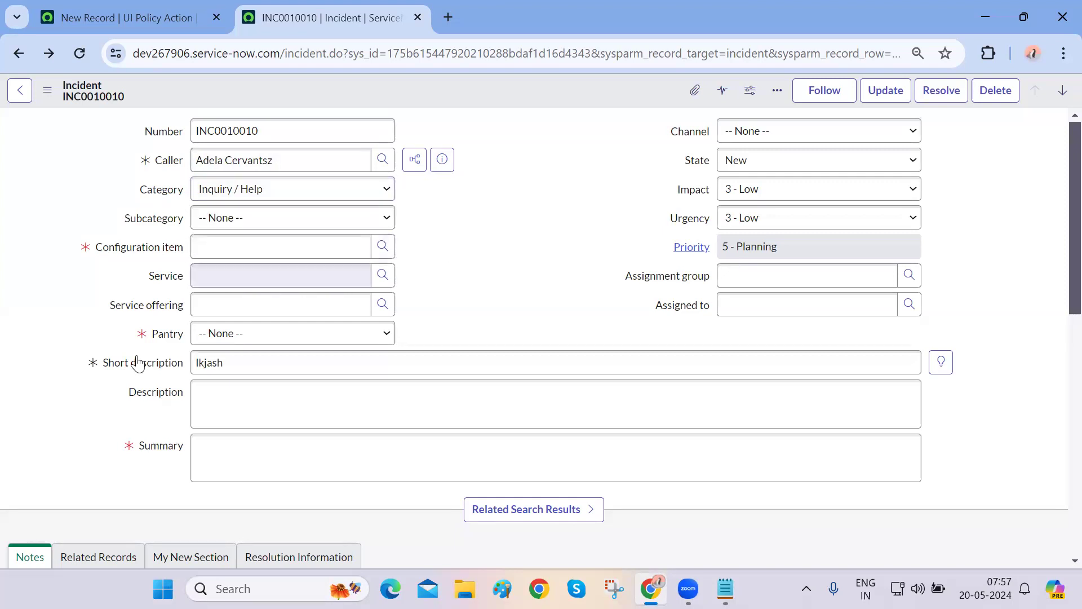
Open the dictionary entry of the Category field and show its related list of choices
right_click(159, 192)
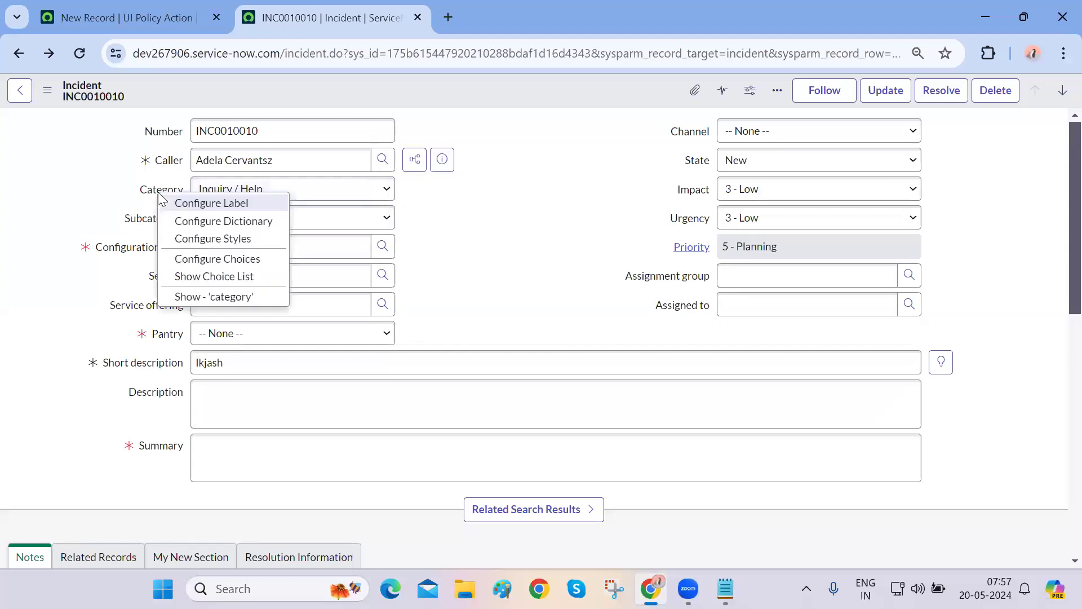
left_click(204, 222)
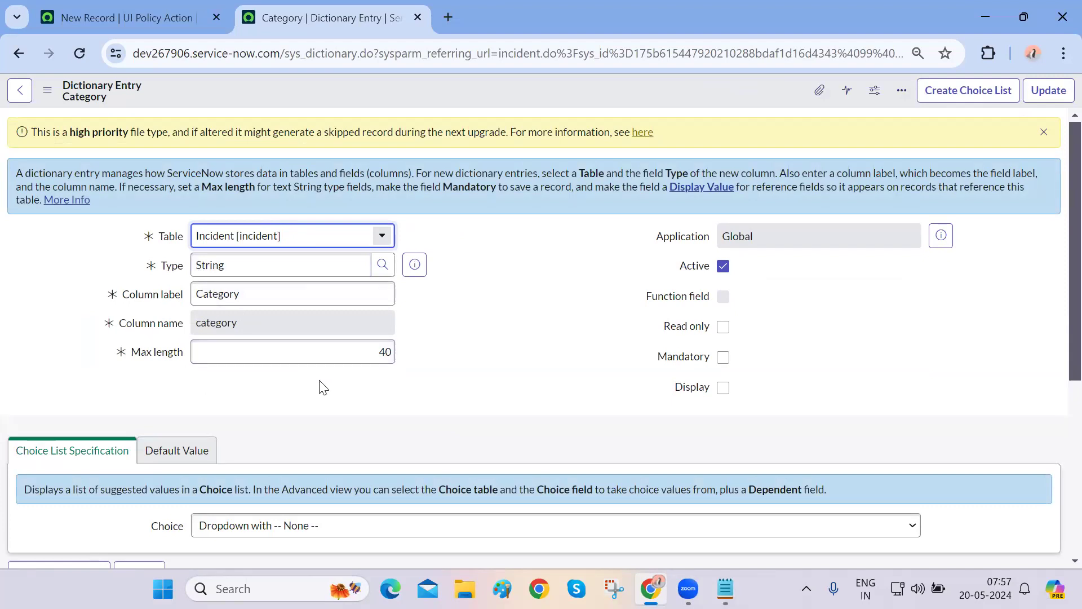
scroll(320, 382, "down", 5)
left_click(135, 372)
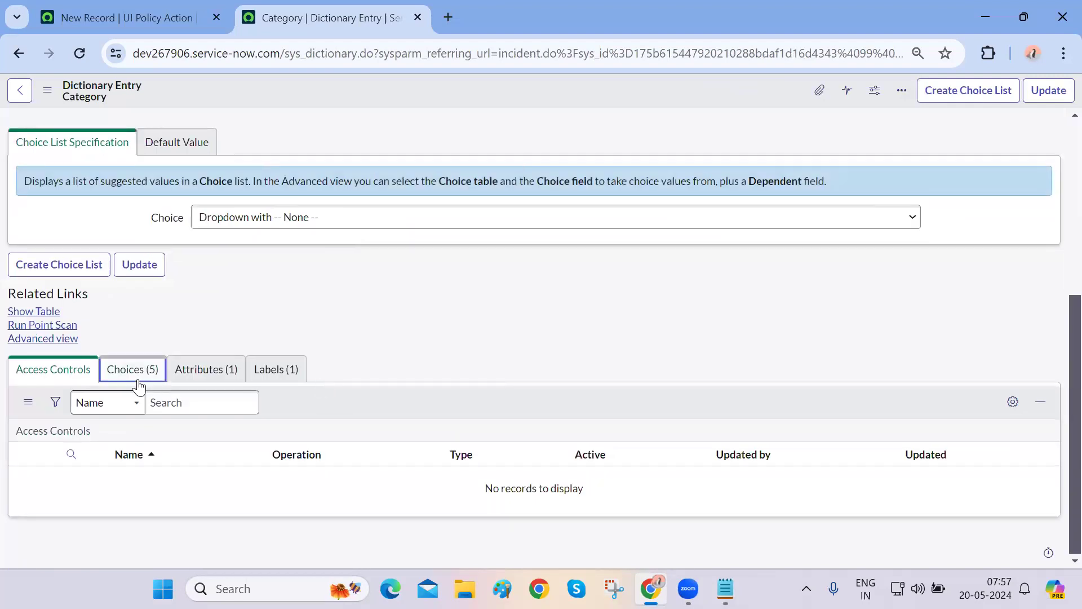
scroll(386, 371, "down", 2)
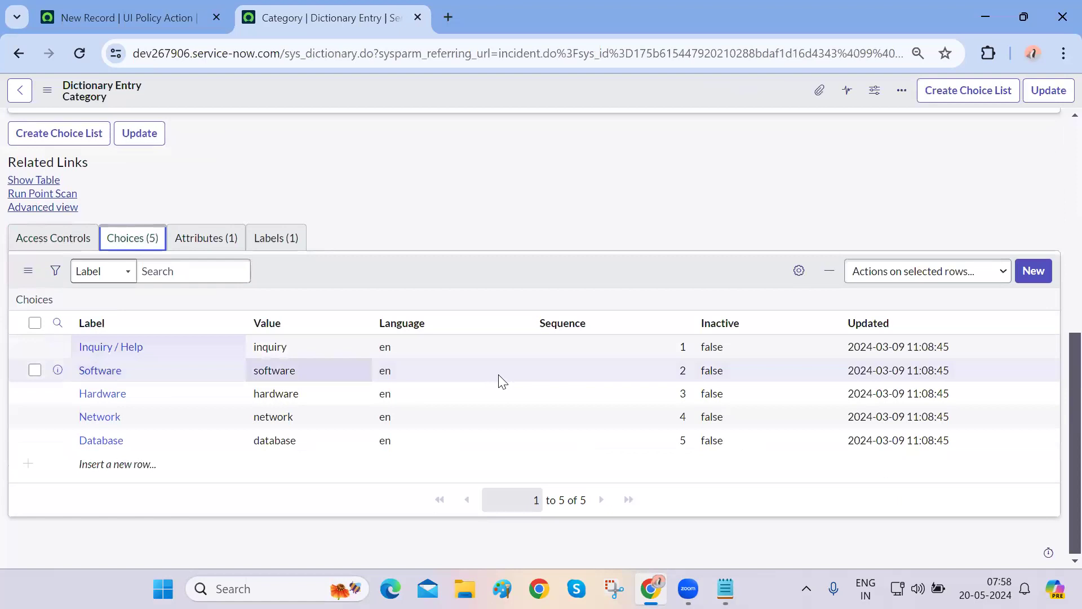
Set Inactive to true for the Inquiry / Help choice of the Category field
left_click(739, 349)
double_click(740, 349)
left_click(728, 354)
left_click(726, 372)
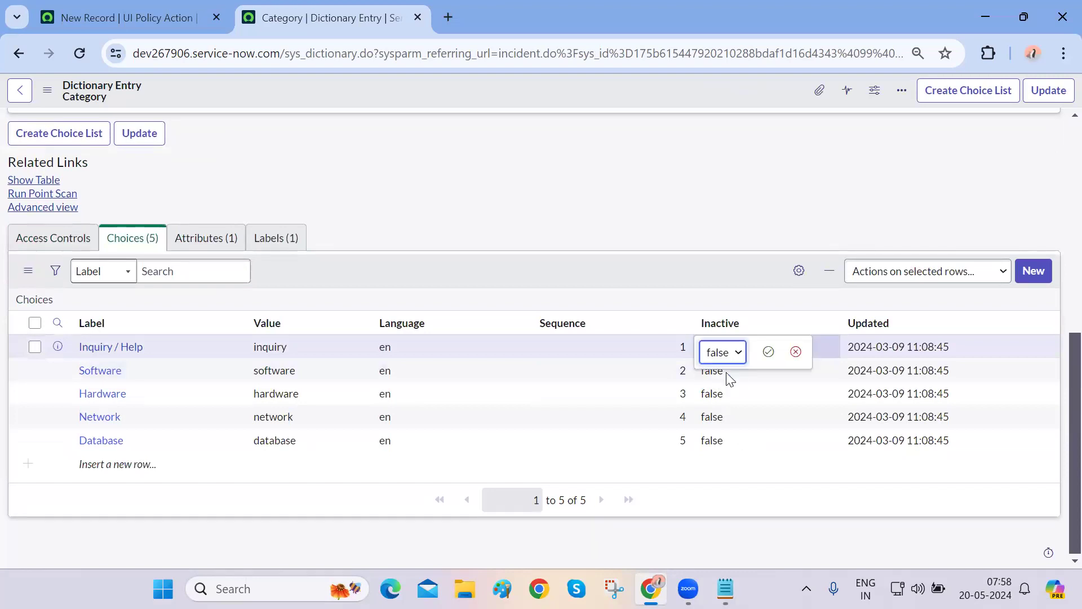
left_click(768, 351)
Open incident INC0010010 from the list of all incidents and check its Category choices
scroll(552, 222, "up", 10)
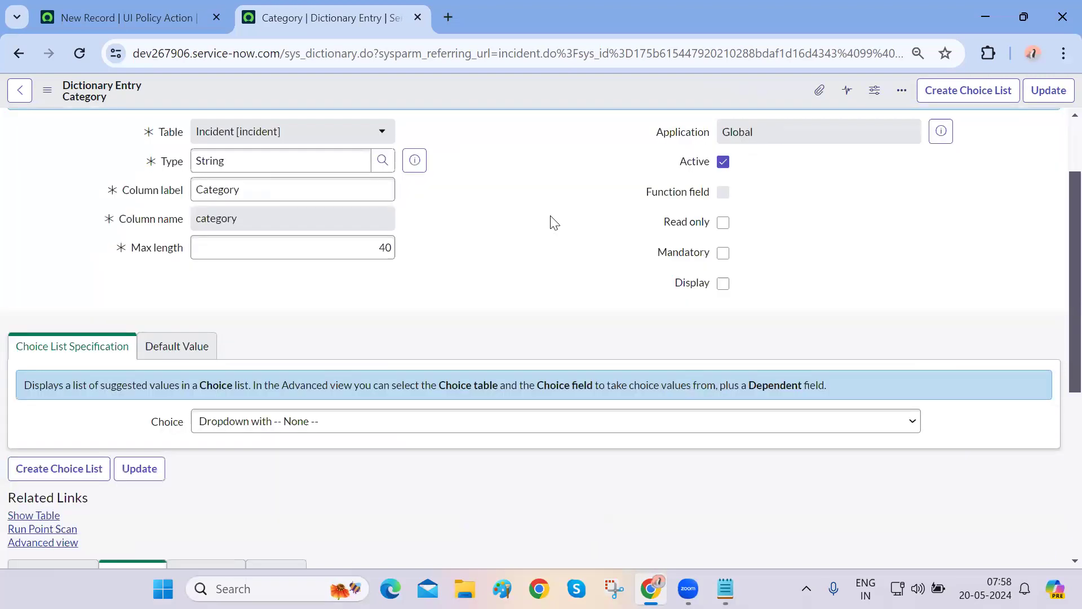
left_click(93, 8)
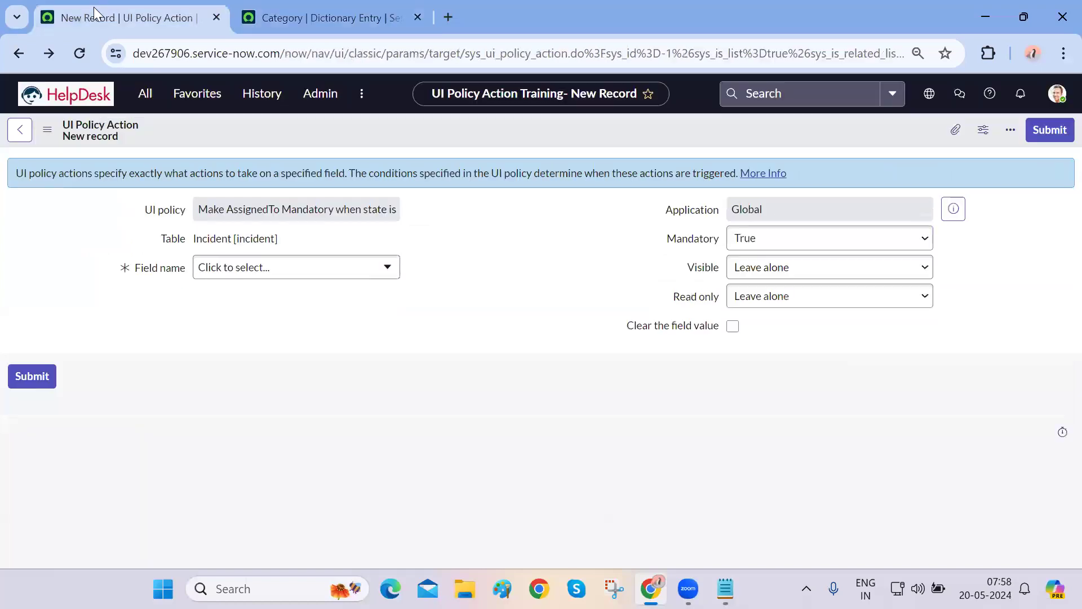
left_click(145, 94)
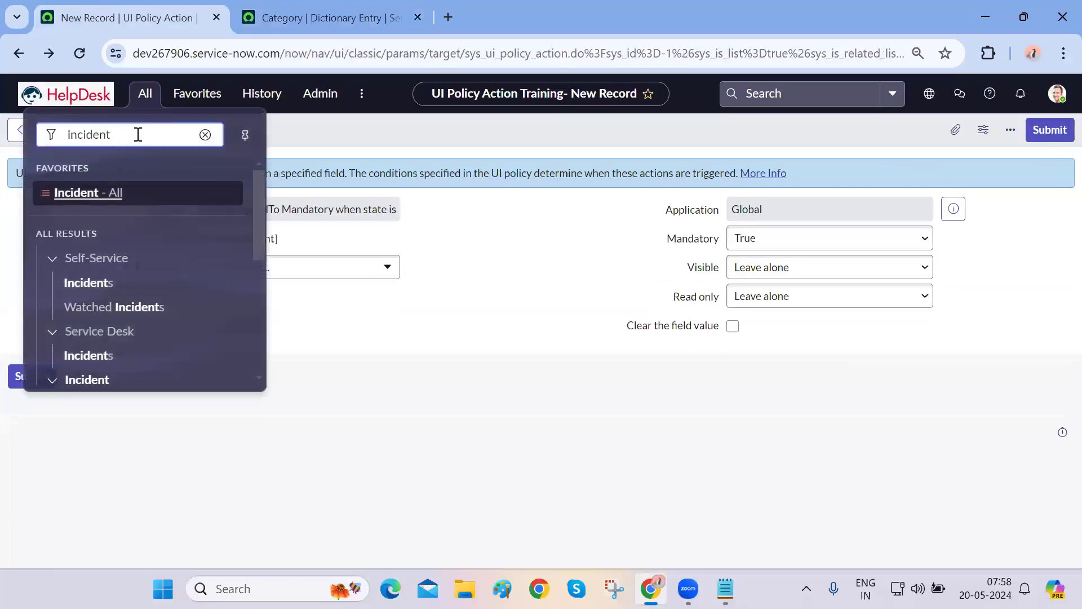
left_click(101, 192)
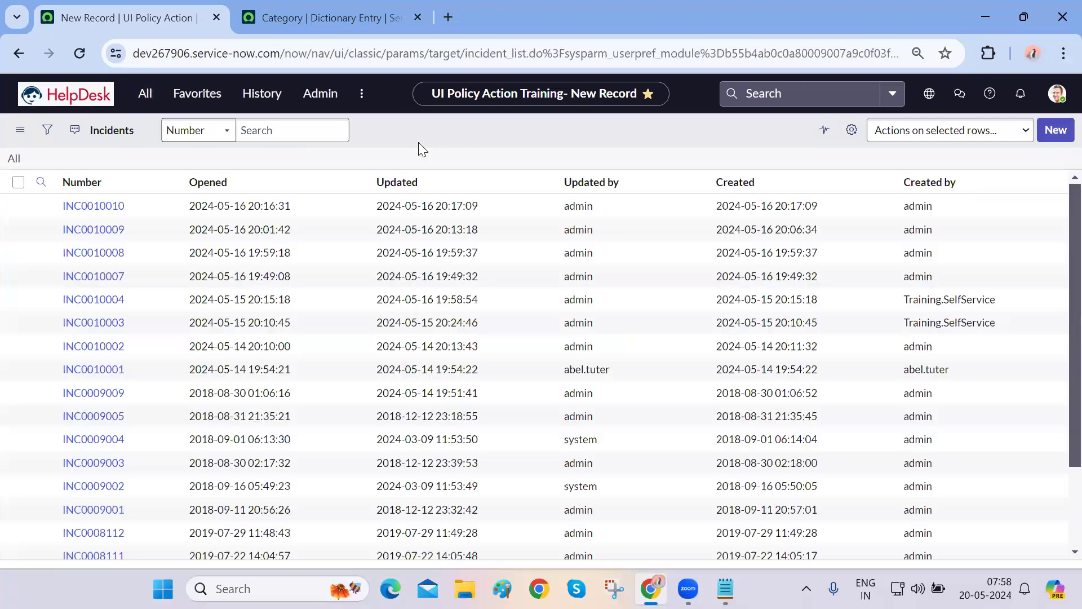
left_click(97, 236)
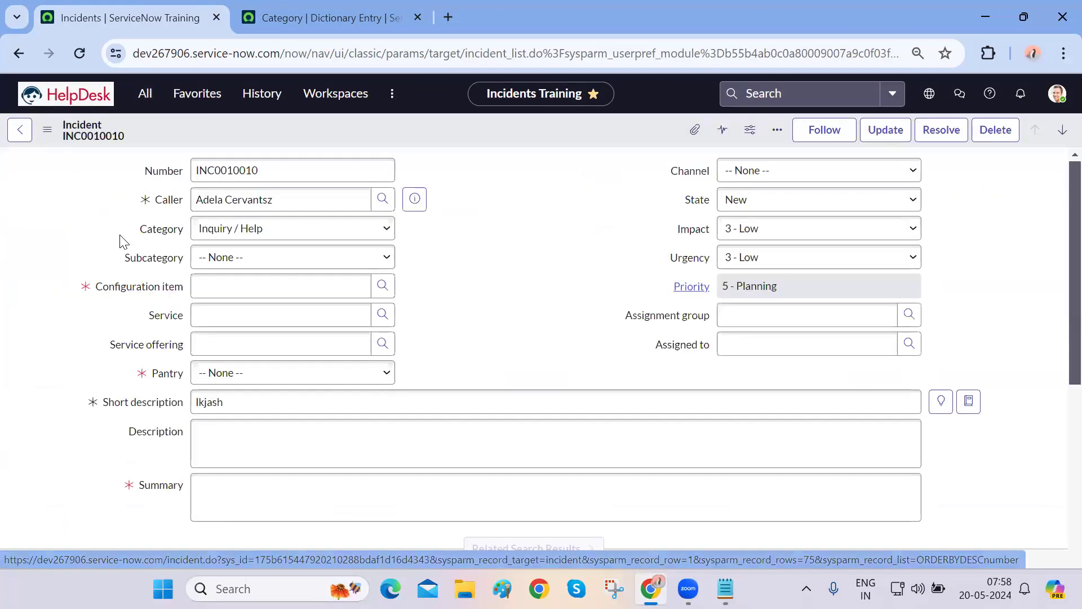
left_click(324, 231)
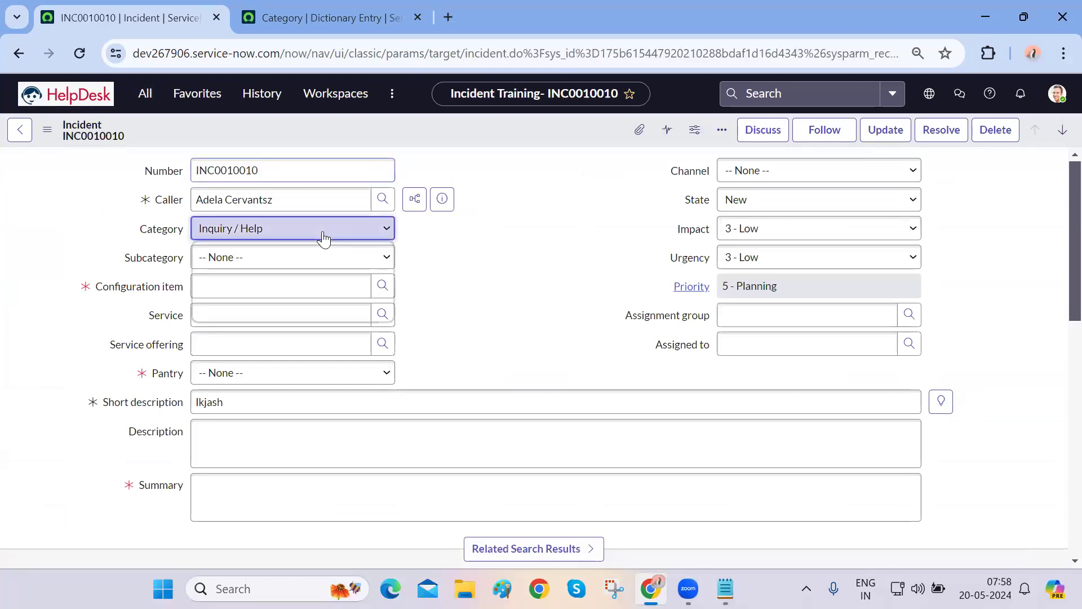
left_click(450, 305)
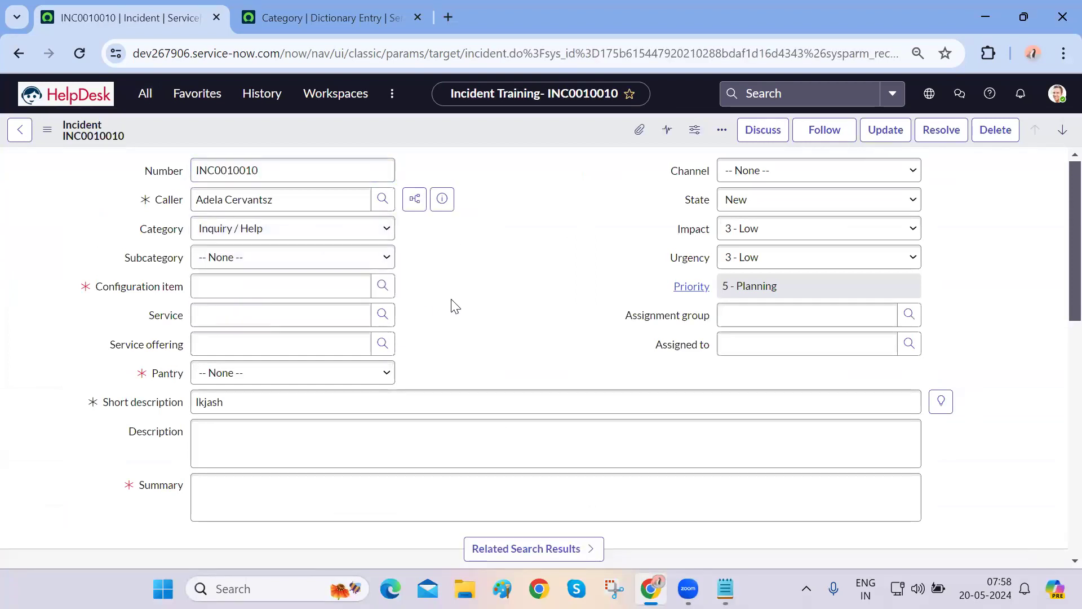
Return to the Category dictionary entry and clear its Default value
key("ctrl+Tab")
key("ctrl+Tab")
key("ctrl+Tab")
scroll(451, 305, "down", 6)
scroll(451, 304, "up", 5)
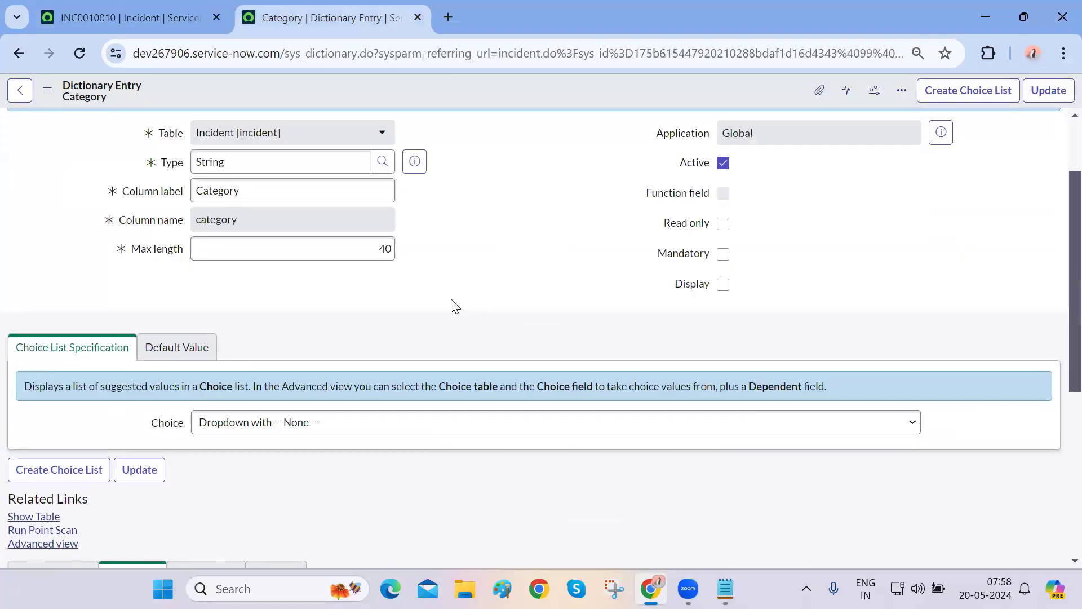
scroll(451, 304, "down", 1)
left_click(202, 274)
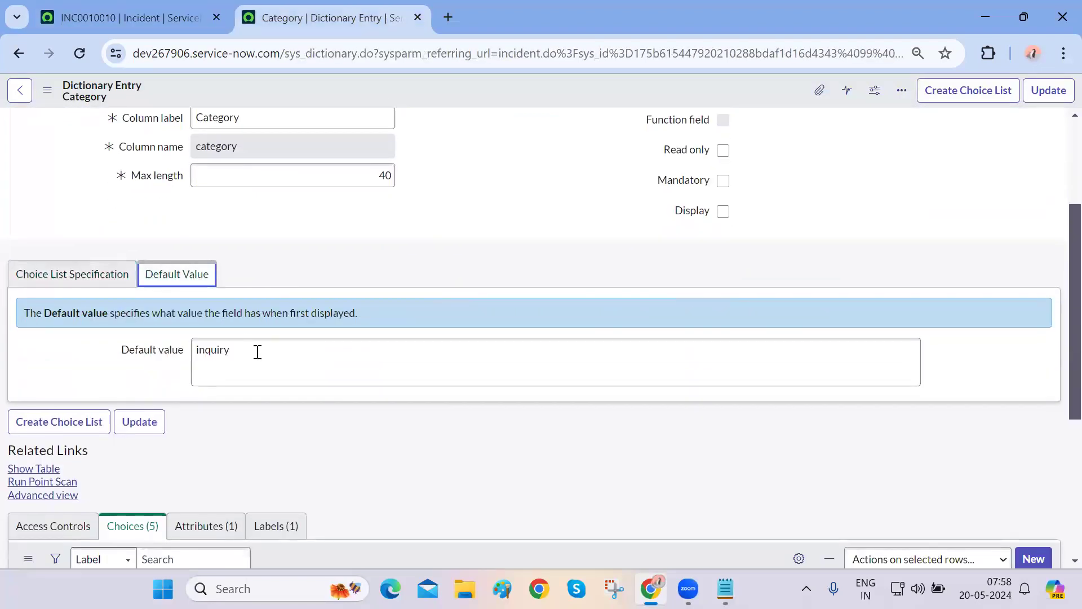
double_click(265, 359)
key("BackSpace")
left_click(410, 456)
Copy the value of the Network choice, set it as the Category field's Default value (network), and save the dictionary entry
scroll(406, 454, "down", 4)
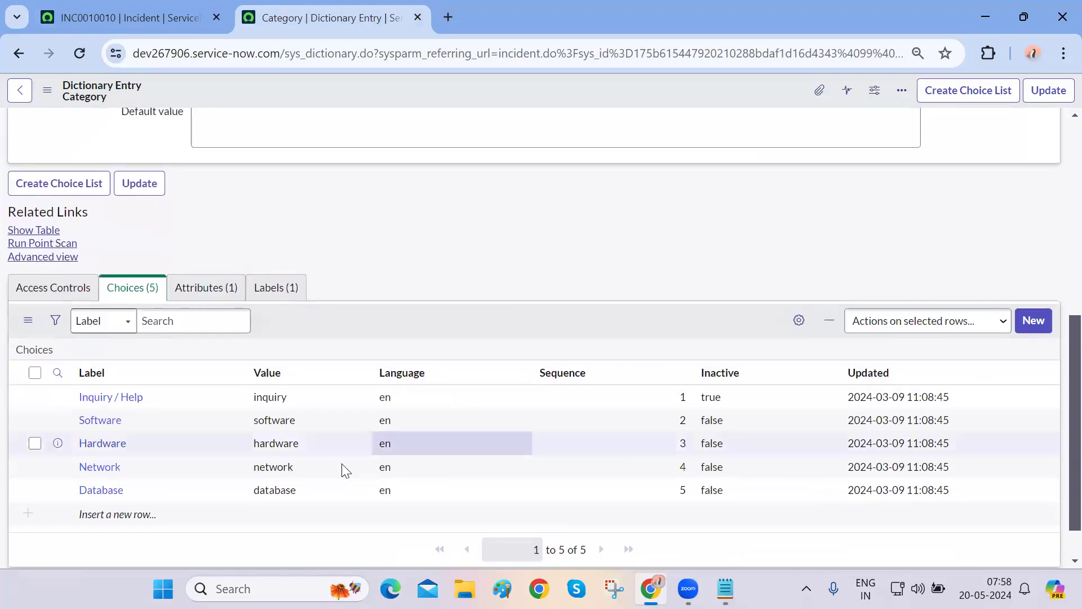
double_click(311, 469)
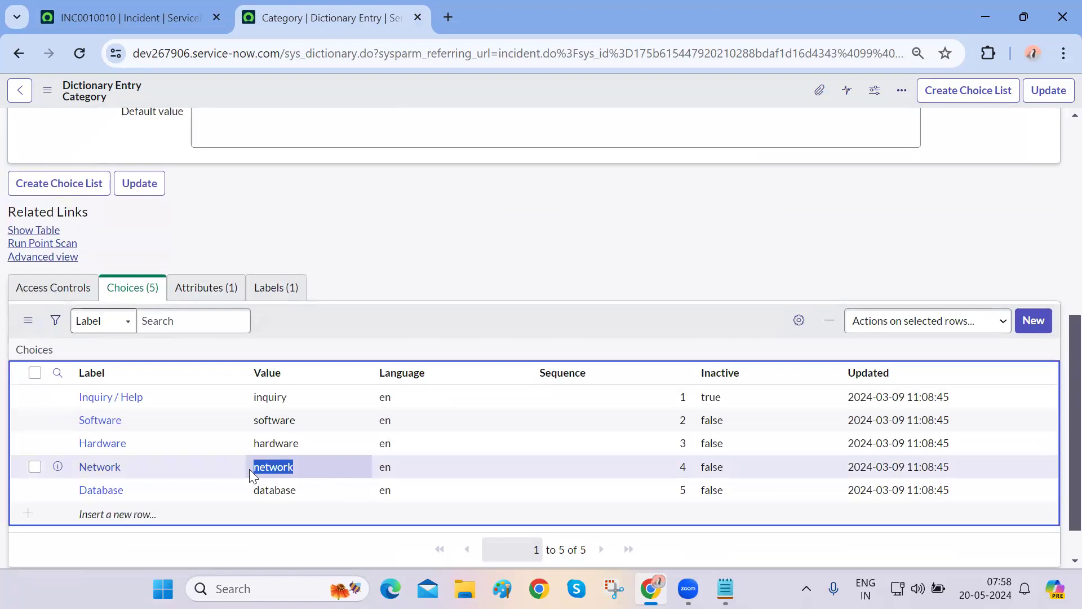
key("ctrl+c")
scroll(382, 406, "up", 5)
left_click(292, 364)
key("ctrl+v")
right_click(481, 82)
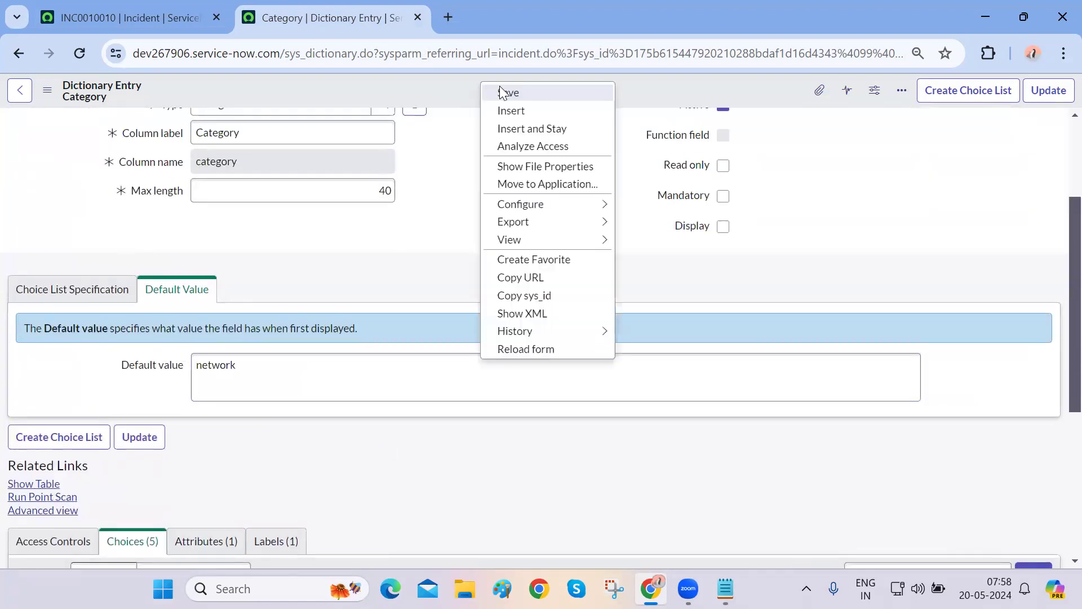
left_click(500, 87)
Reload the open incident record and check the choices offered in its Category field
left_click(130, 17)
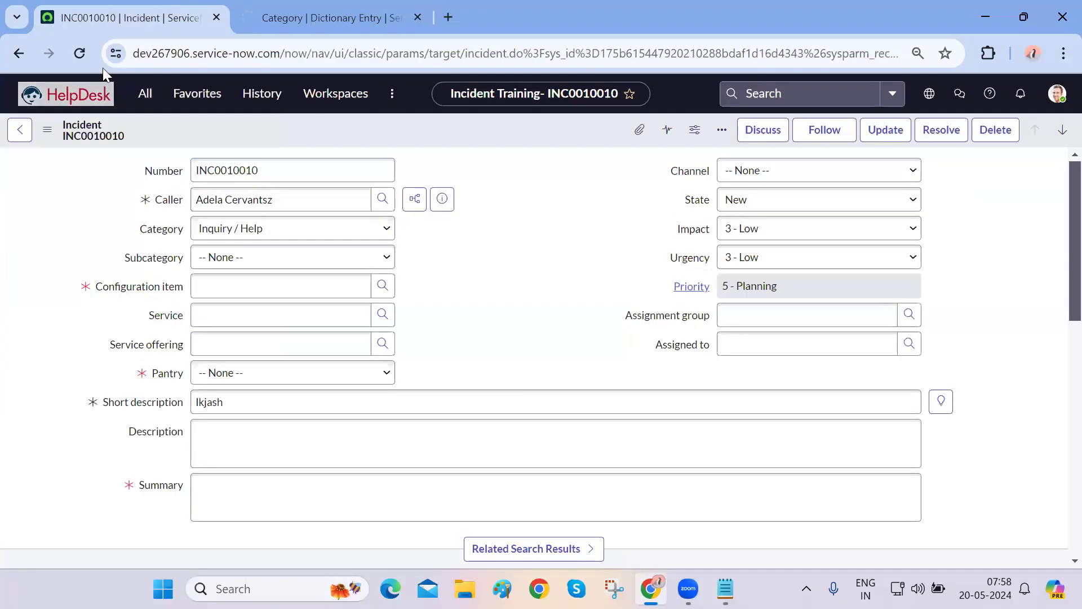
left_click(80, 57)
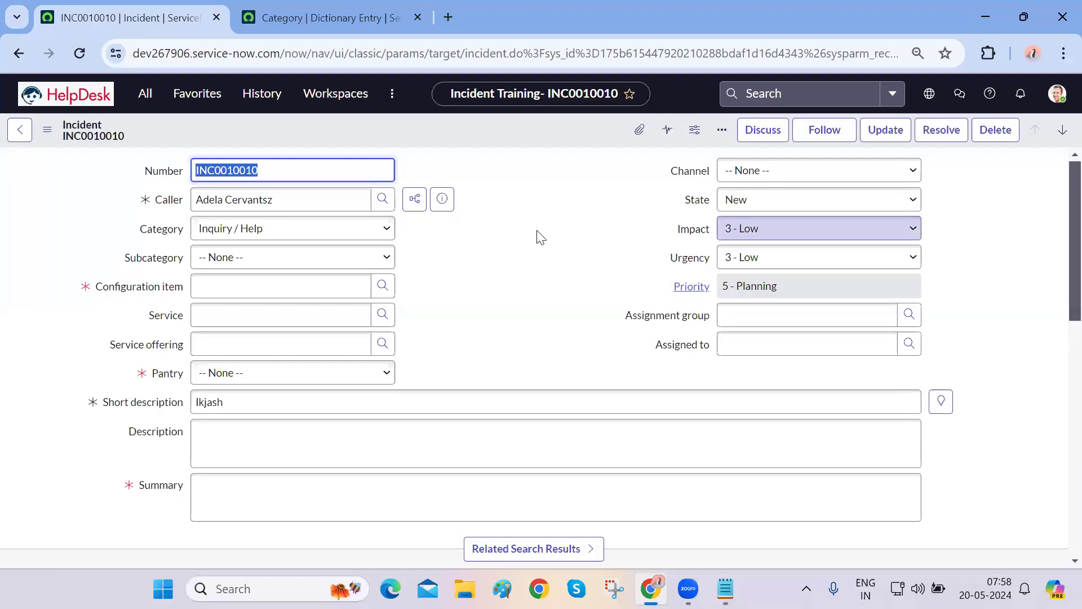
left_click(355, 235)
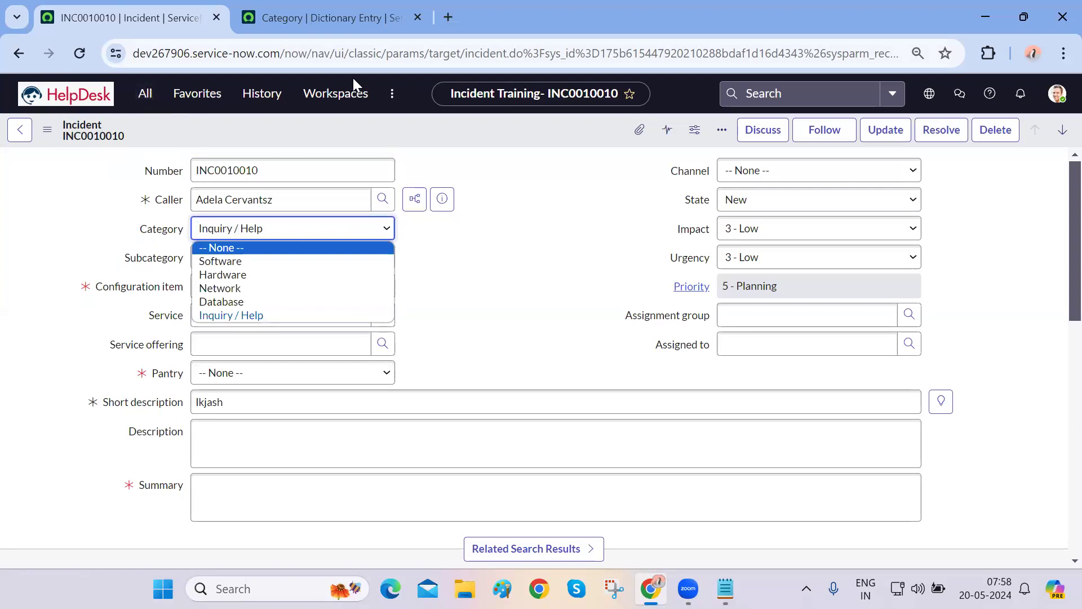
left_click(390, 49)
key("Return")
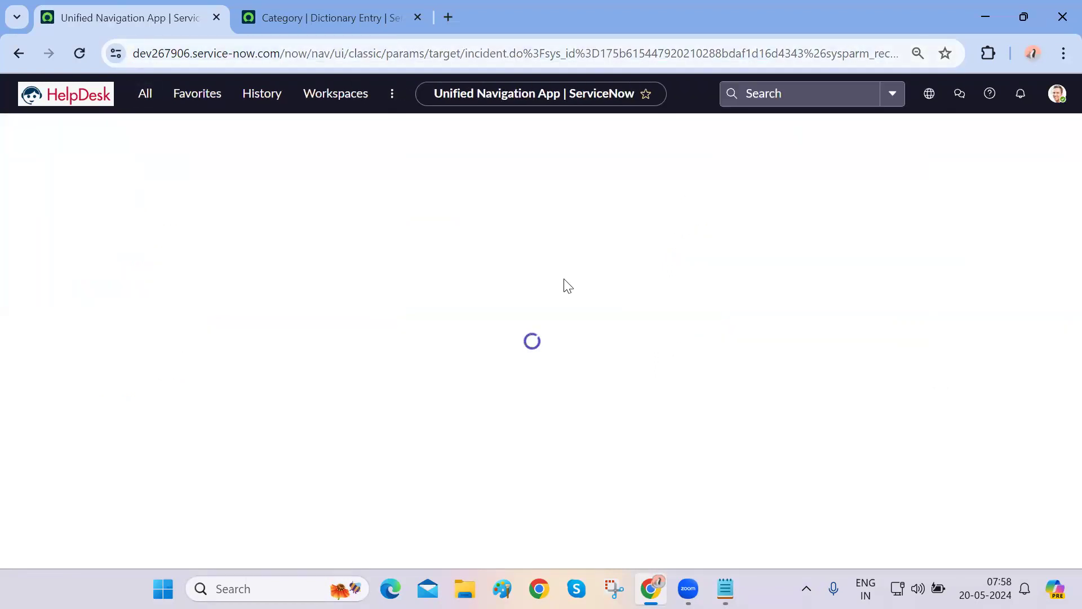
Return to the Category dictionary entry, save it again, and review its list of choices
left_click(367, 37)
scroll(276, 445, "down", 6)
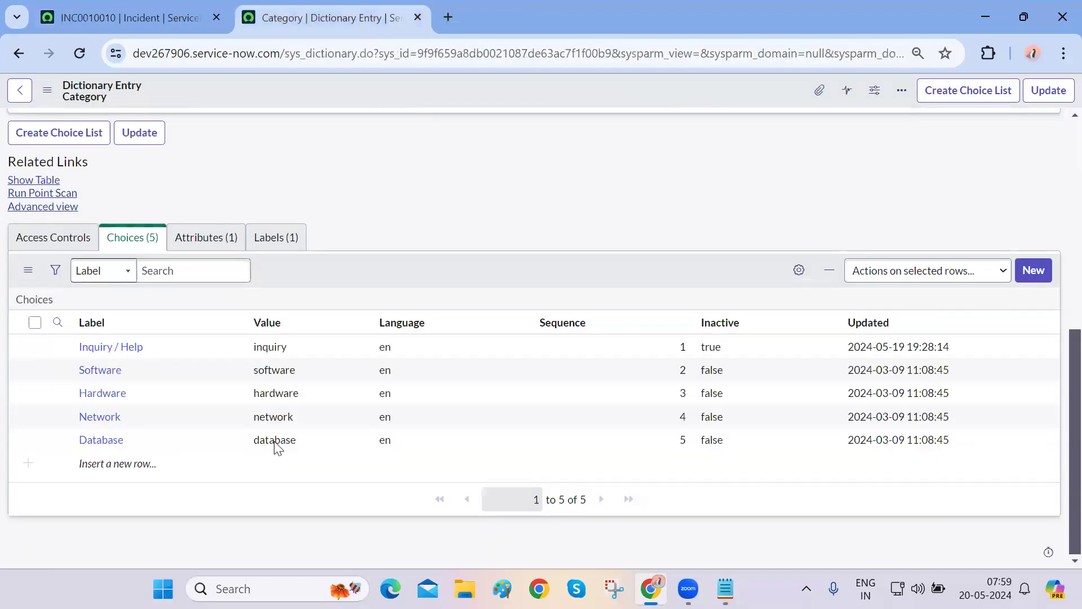
scroll(275, 442, "up", 6)
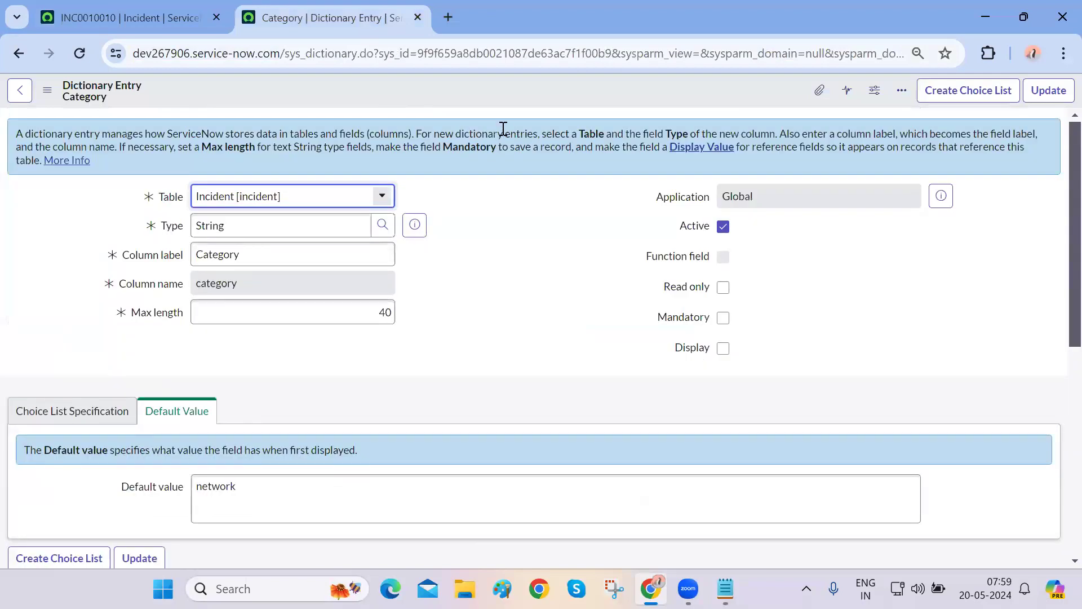
right_click(492, 90)
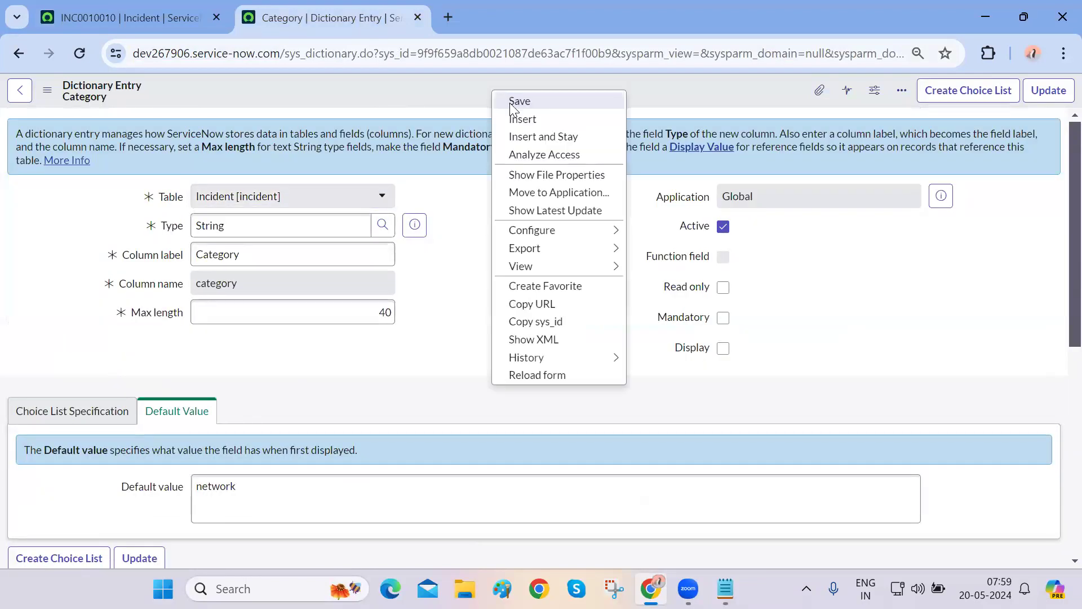
left_click(518, 102)
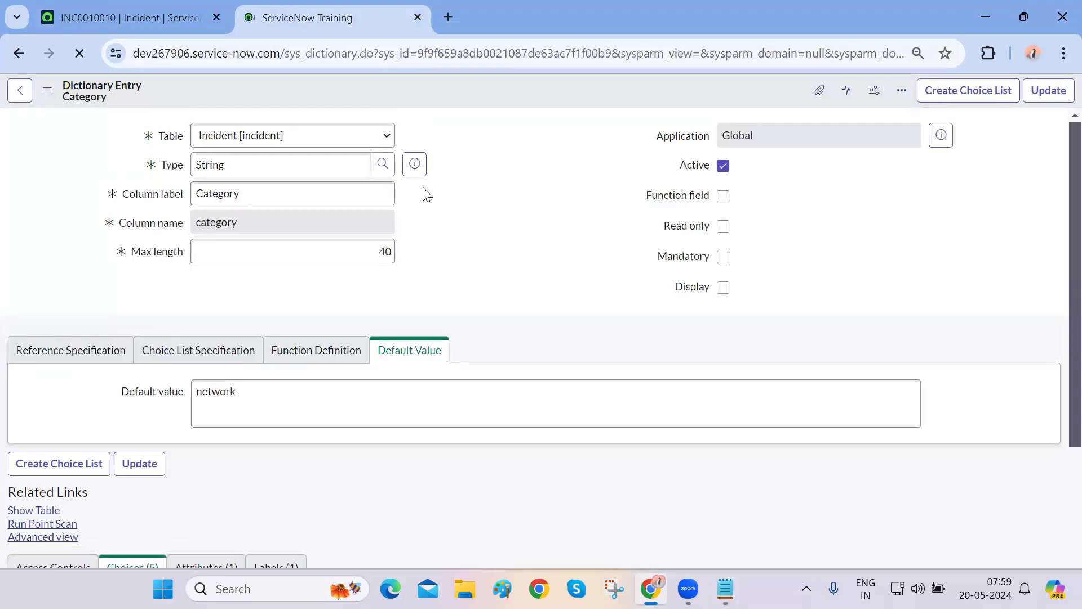
scroll(425, 194, "down", 5)
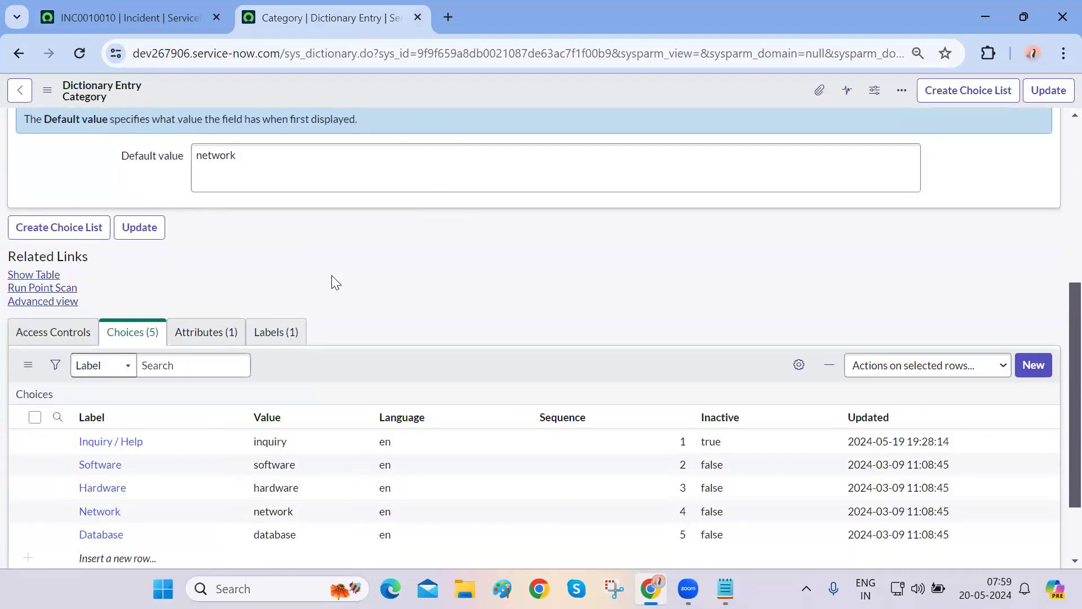
scroll(332, 276, "down", 2)
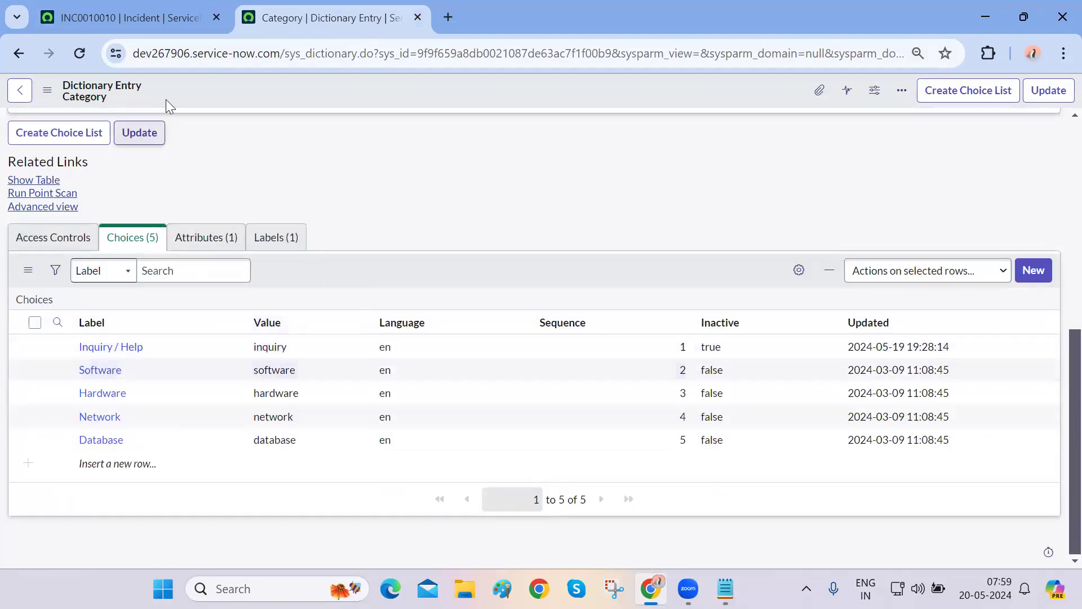
Open a new incident record and check its default Category and the available Category choices
left_click(143, 9)
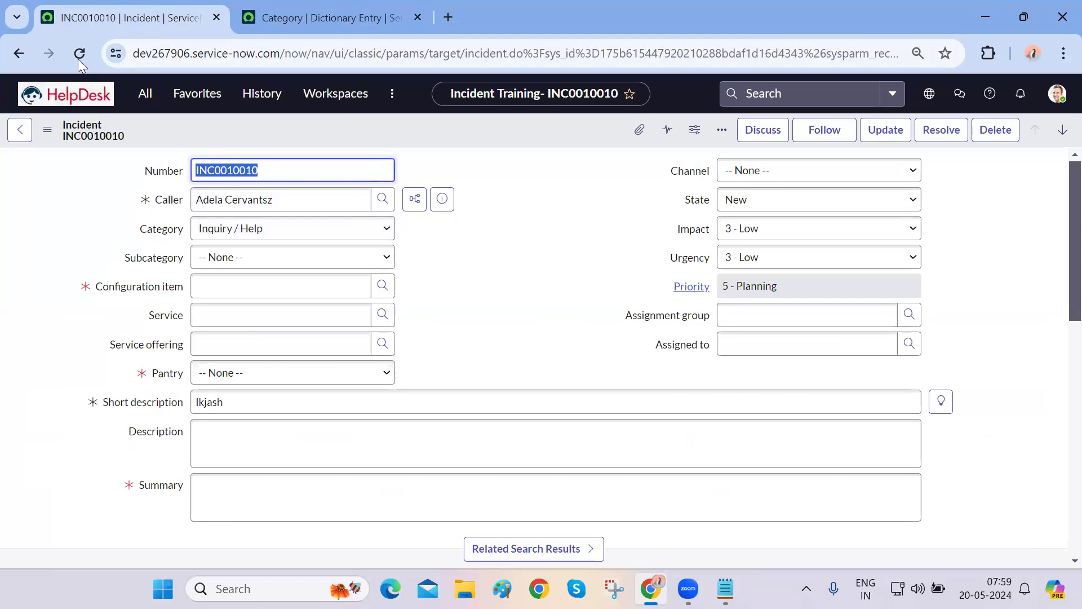
left_click(145, 95)
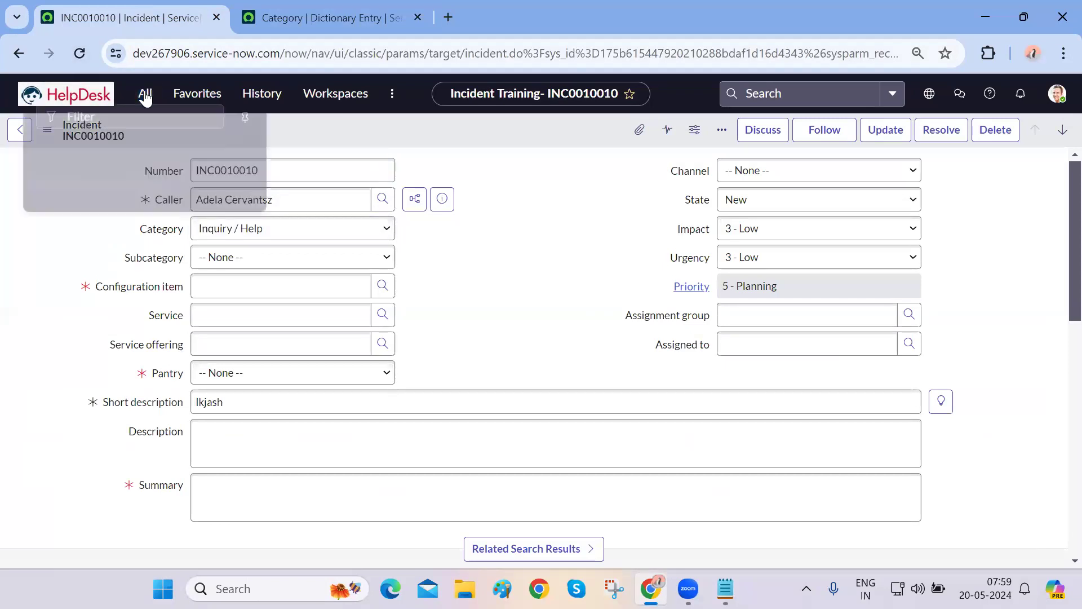
type("inciden")
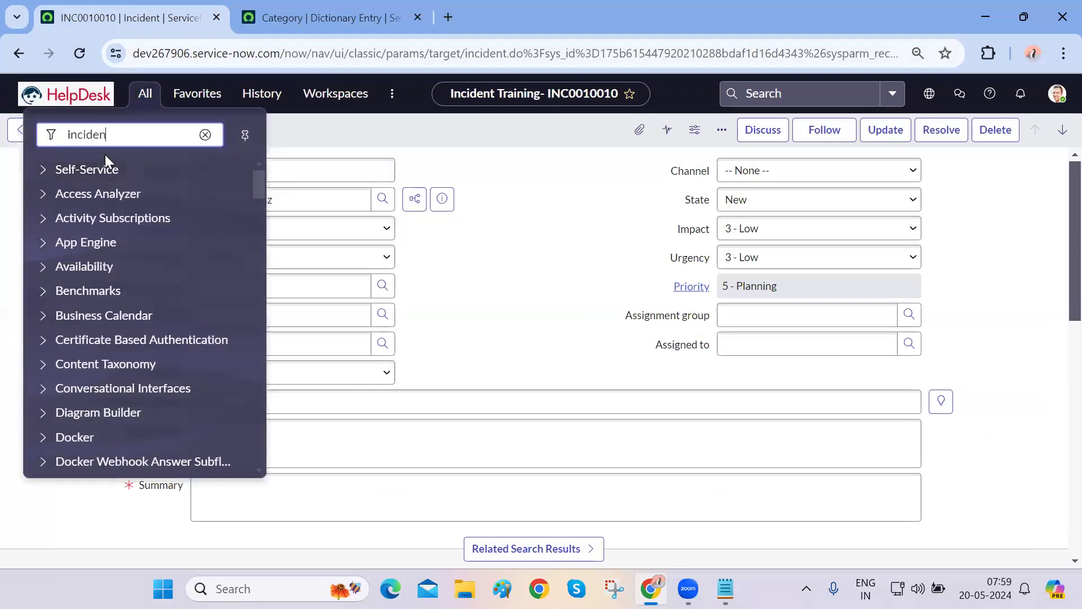
left_click(102, 203)
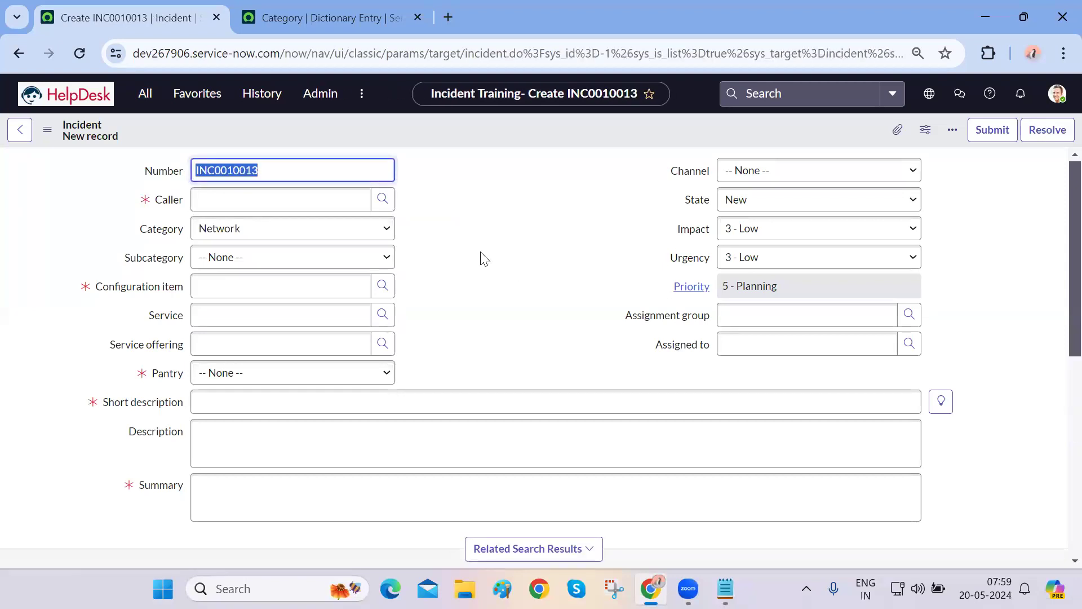
left_click(381, 239)
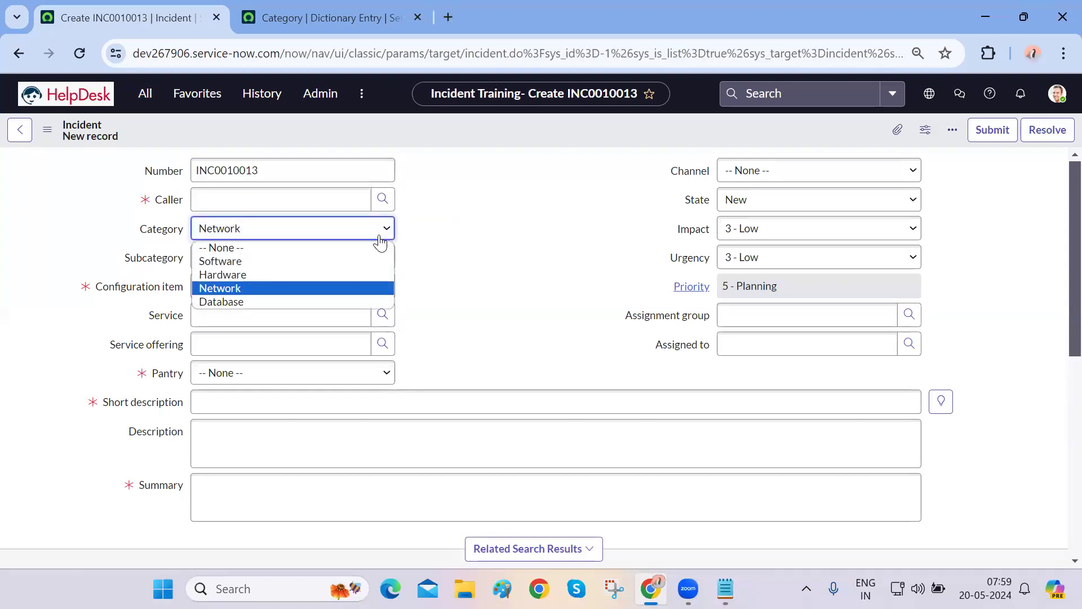
left_click(474, 265)
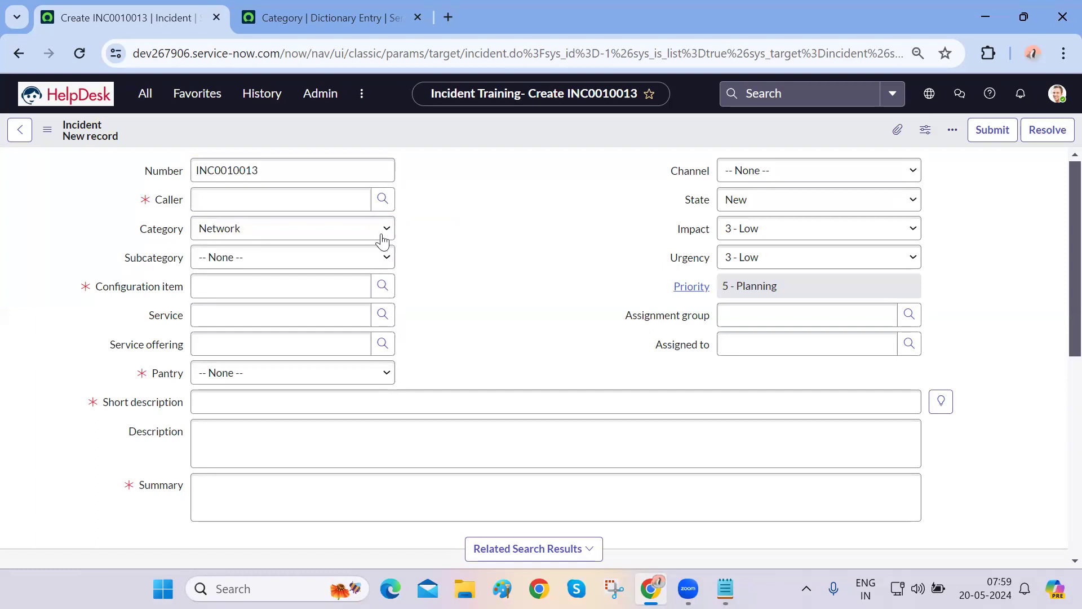
left_click(376, 238)
left_click(464, 273)
Add a new choice labelled Office Infra to the choices of the Category dictionary entry
left_click(329, 19)
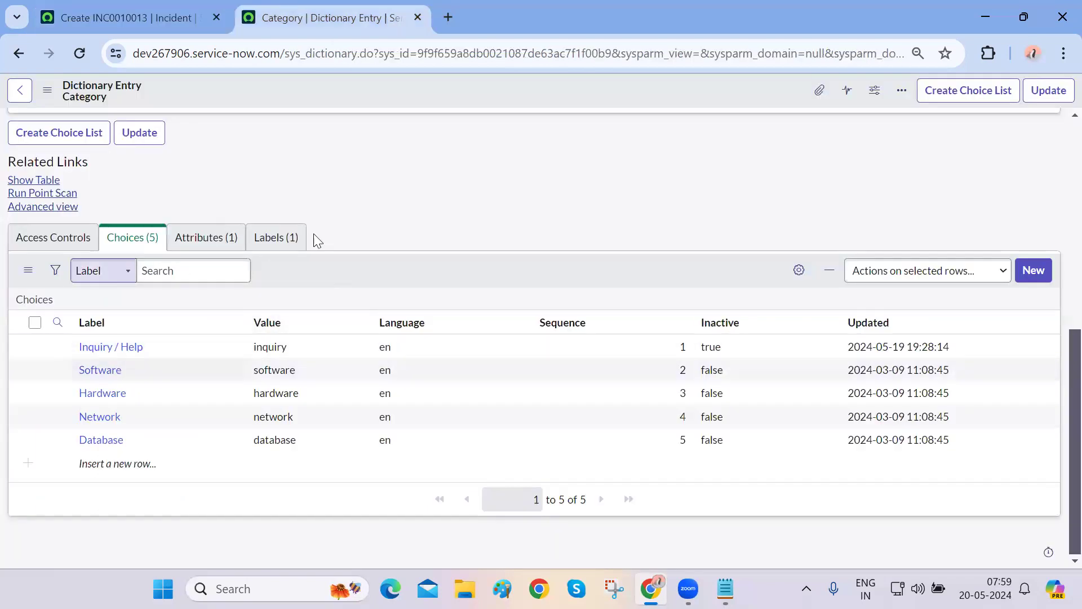
scroll(224, 218, "up", 10)
scroll(146, 298, "down", 10)
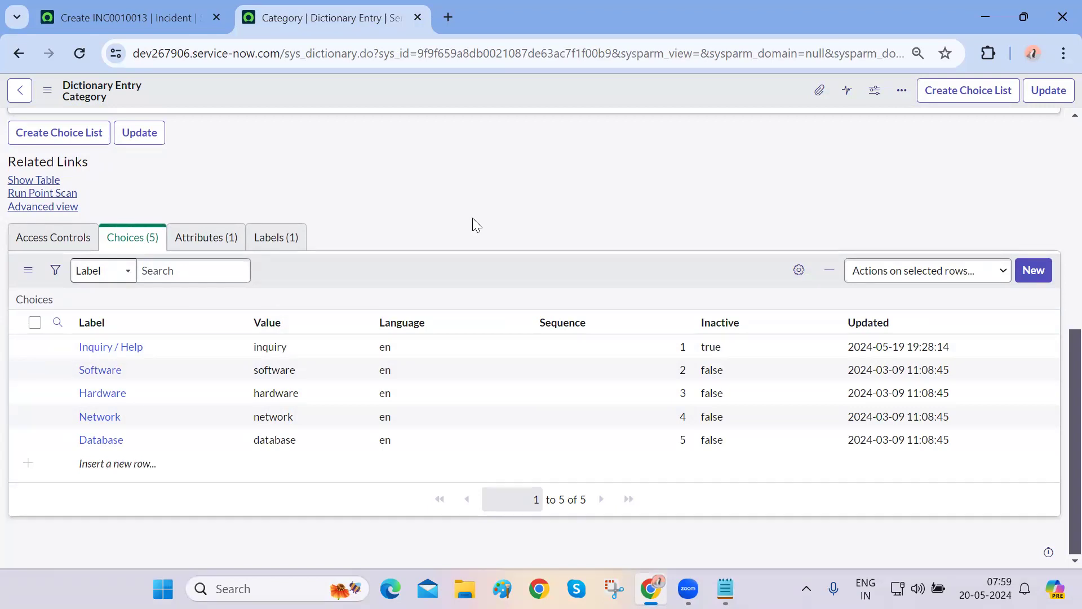
left_click(104, 463)
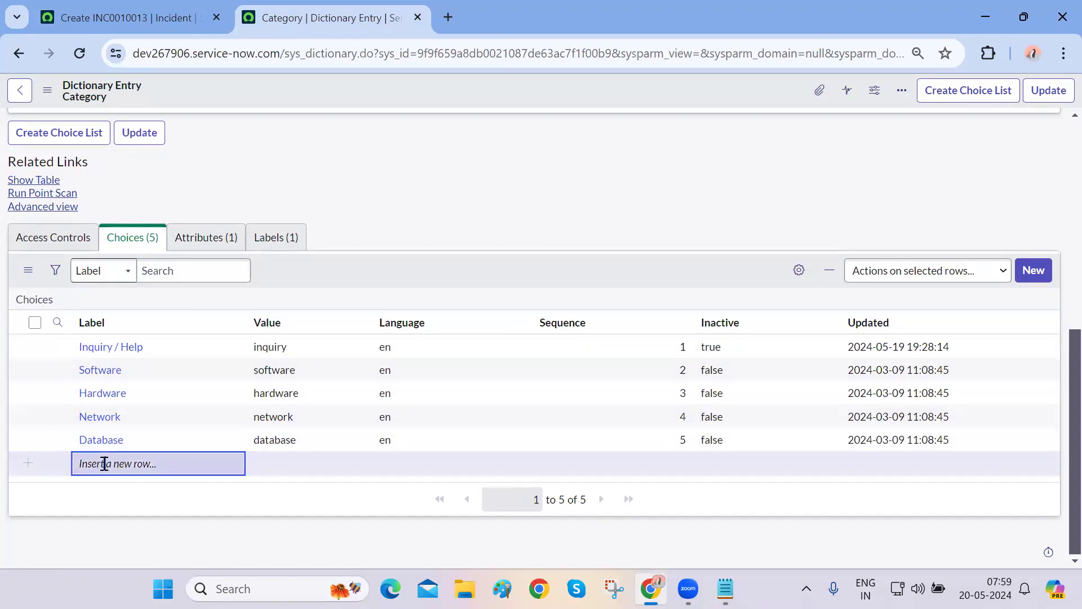
left_click(104, 464)
type("Office Infra")
key("Return")
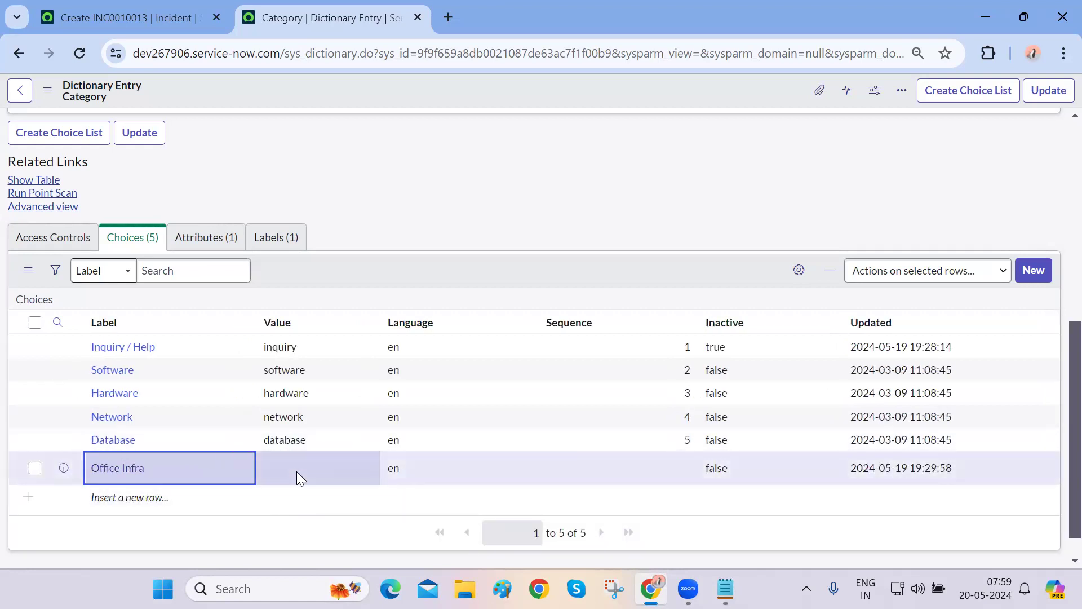
Set the value of the Office Infra choice to office_infra
left_click(277, 466)
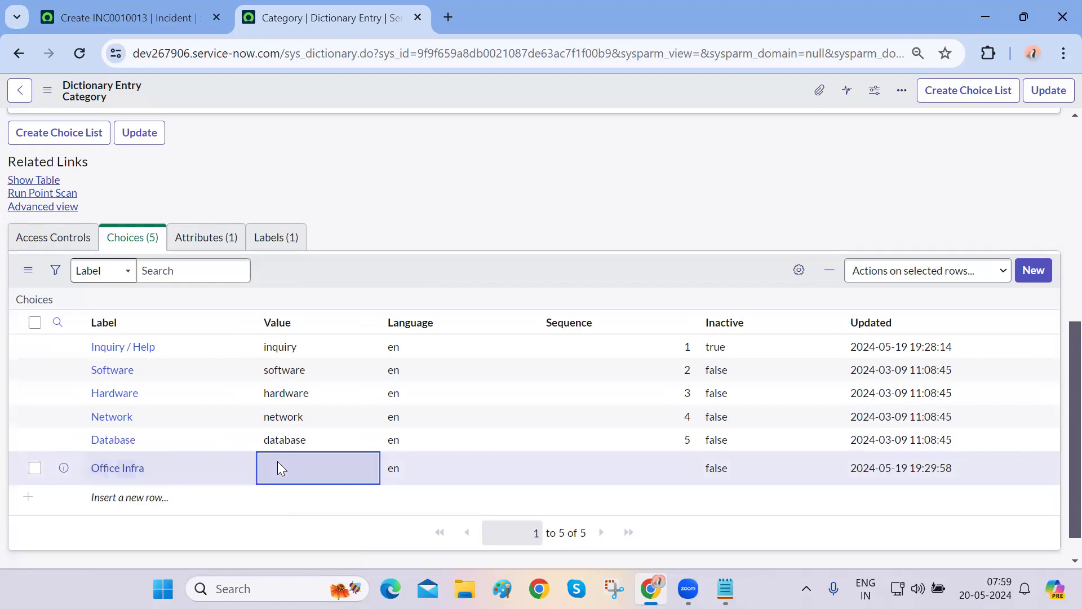
left_click(277, 462)
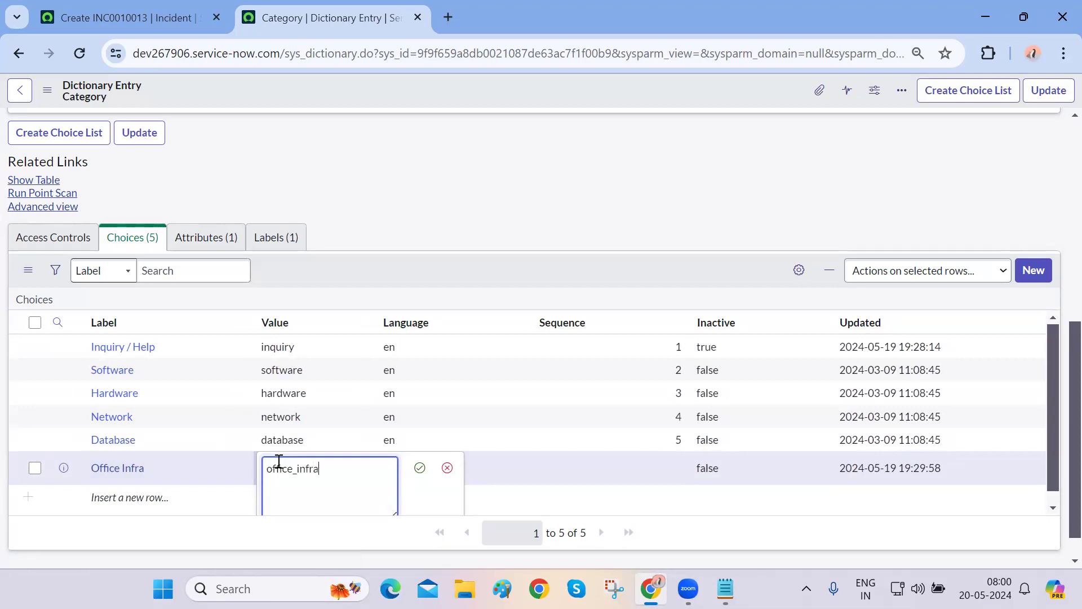
type("office_infra")
key("Return")
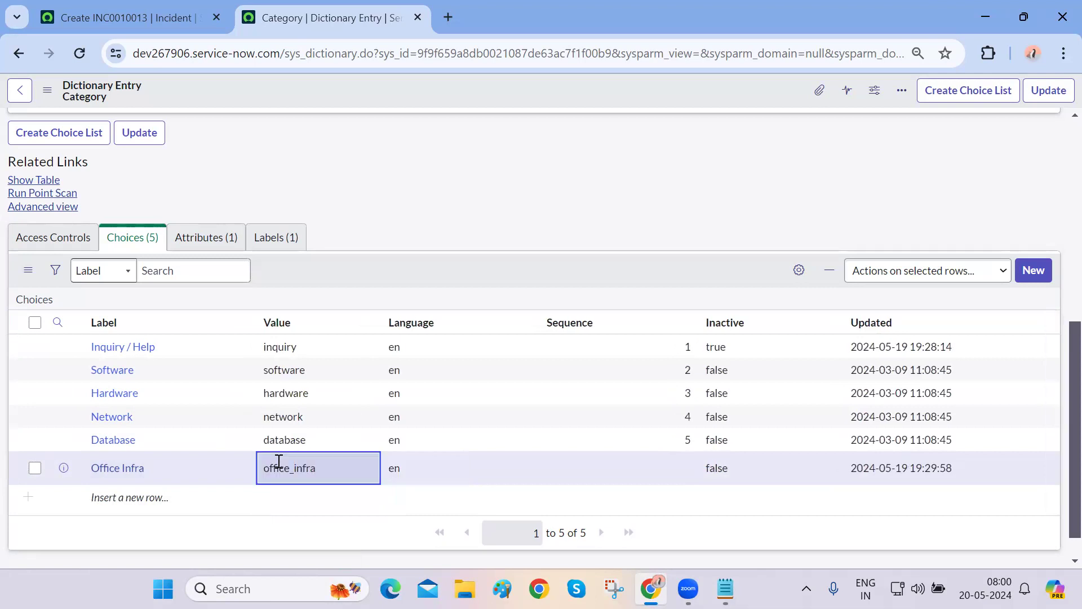
Set the sequence of the Office Infra choice to 6 and save the Category dictionary entry
left_click(668, 461)
left_click(667, 460)
type("6")
key("Return")
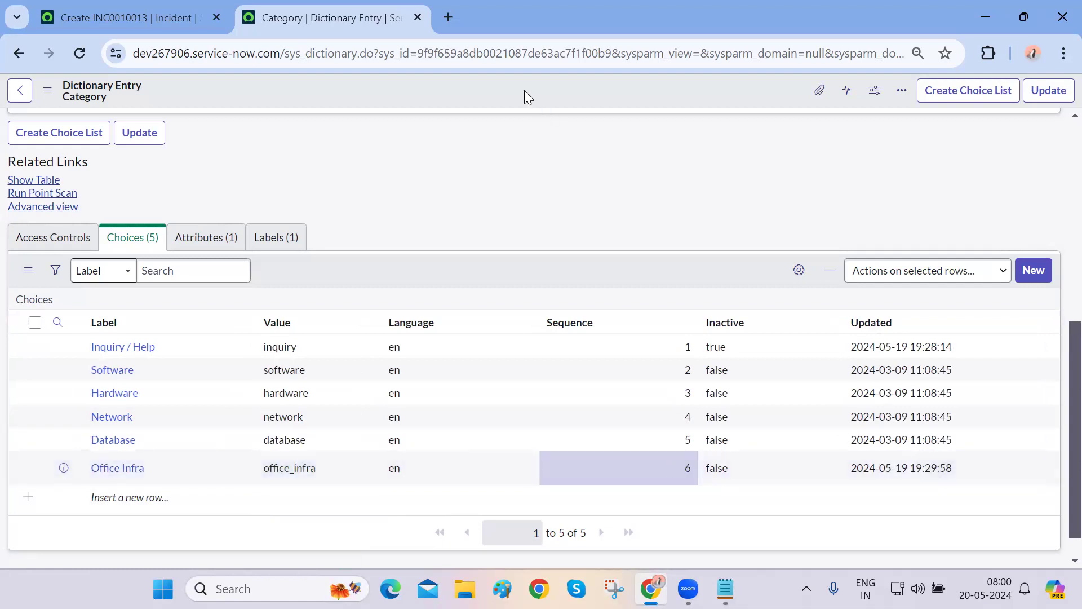
right_click(524, 89)
left_click(538, 101)
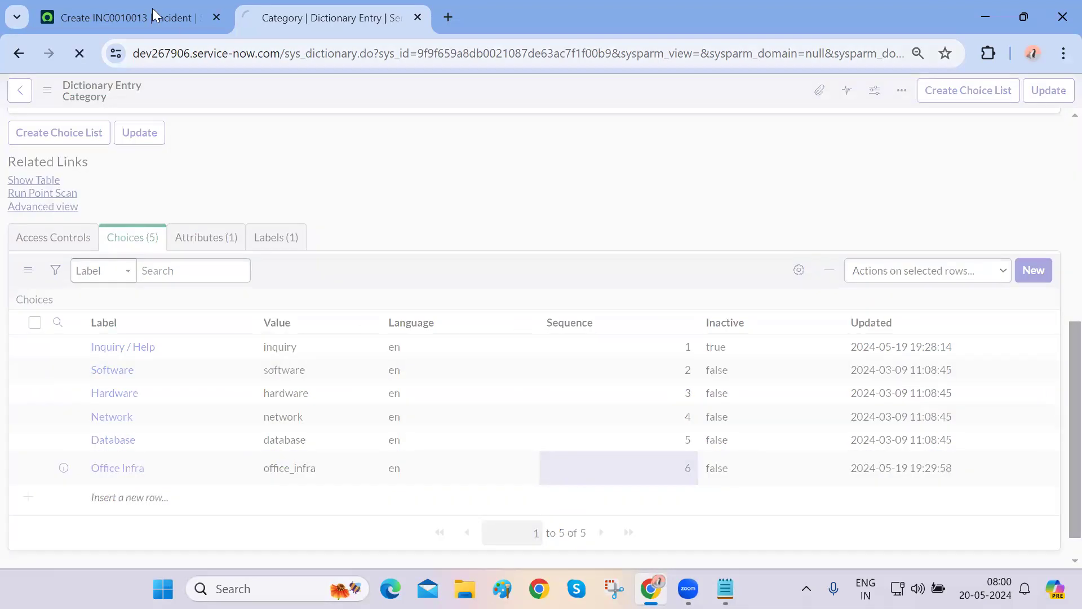
Reload the new incident form and set its Category to Office Infra
left_click(152, 8)
left_click(76, 55)
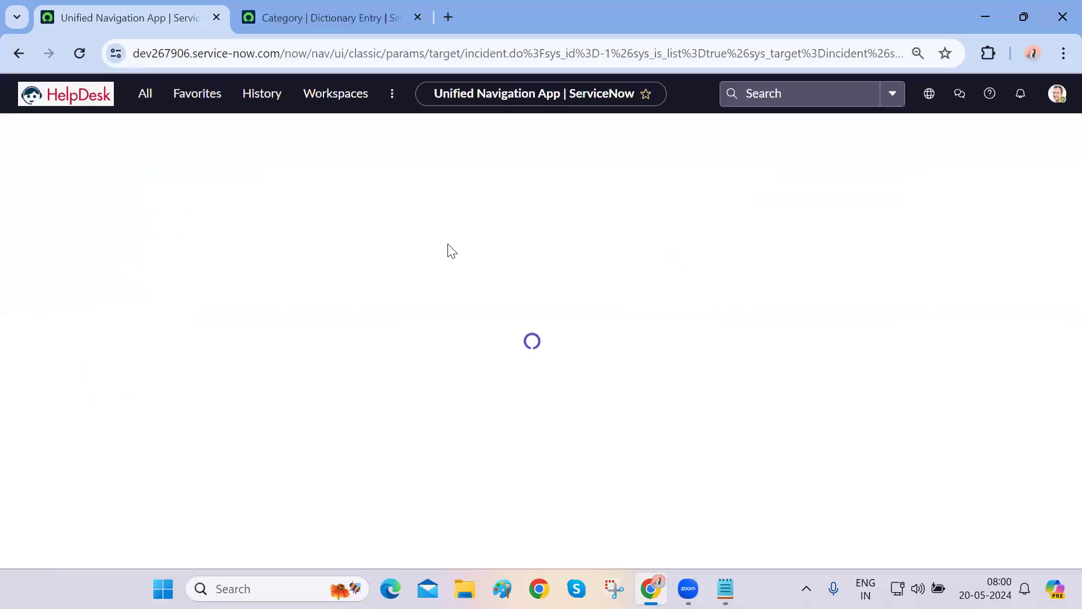
left_click(360, 228)
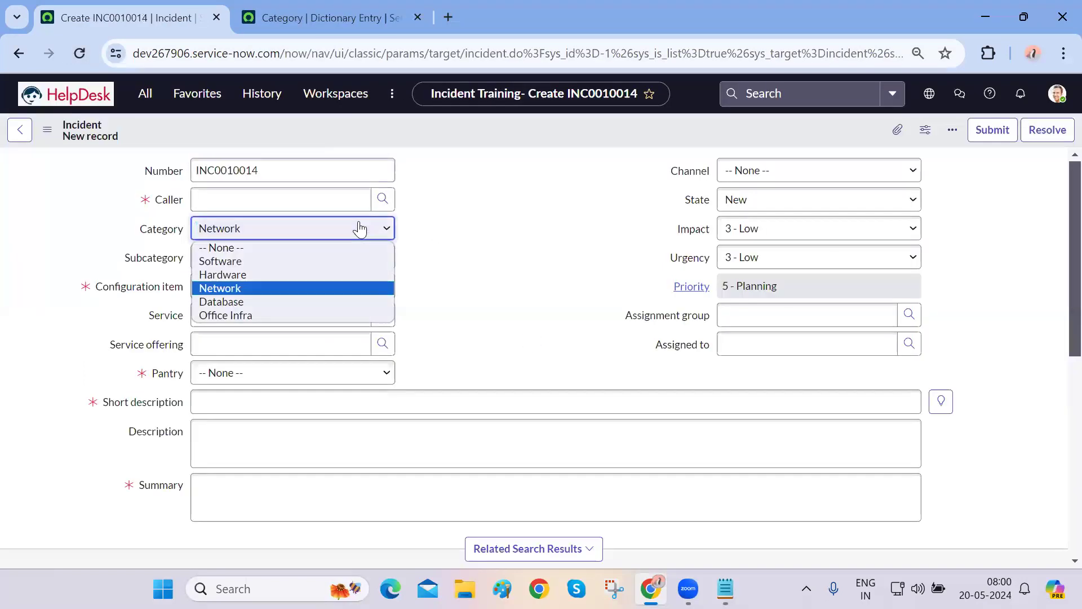
left_click(254, 315)
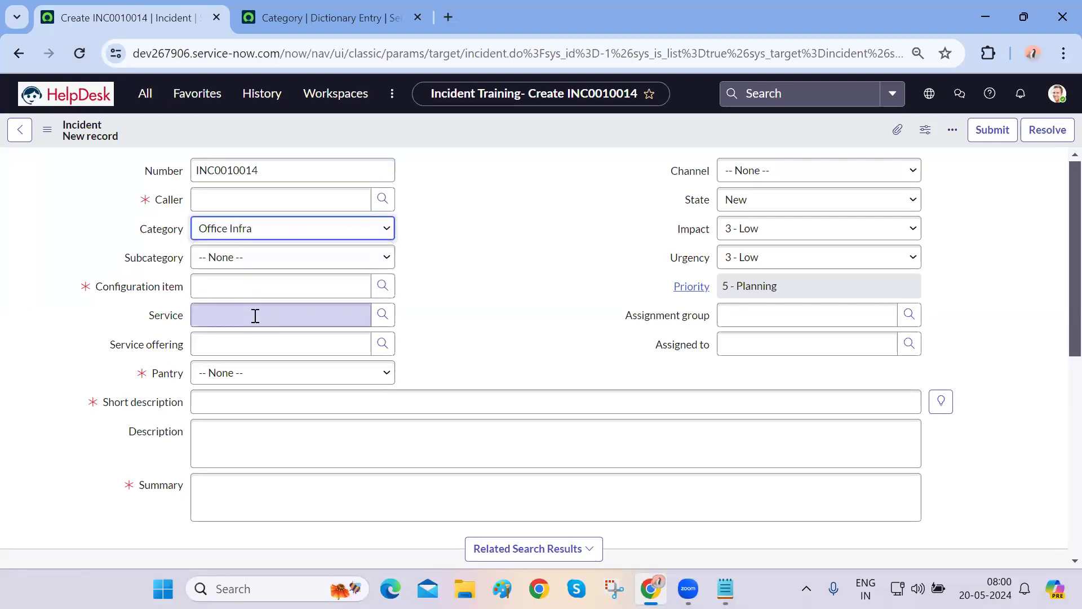
left_click(373, 228)
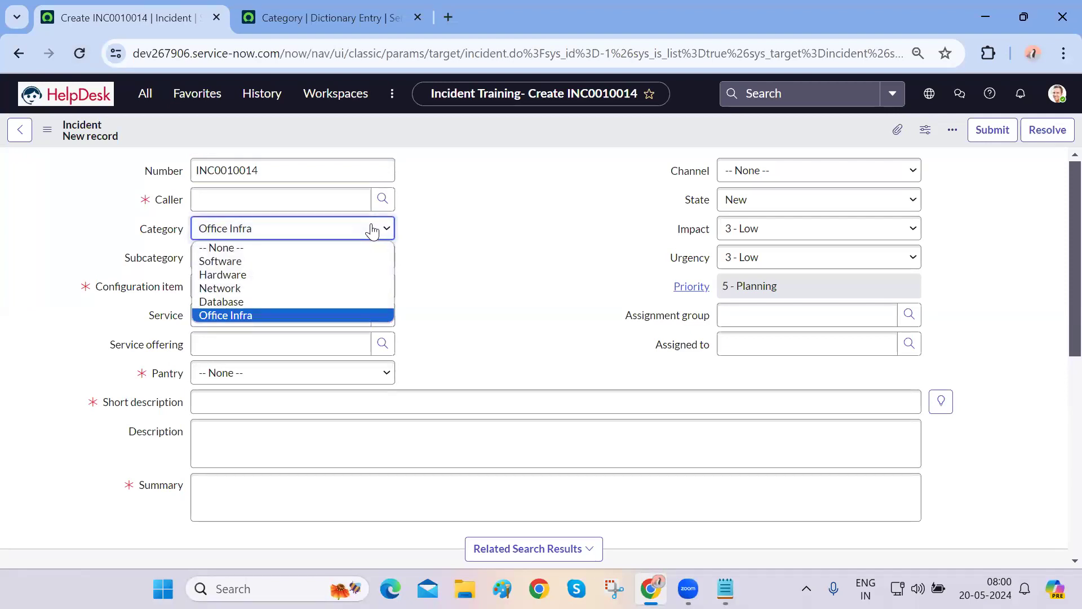
left_click(477, 279)
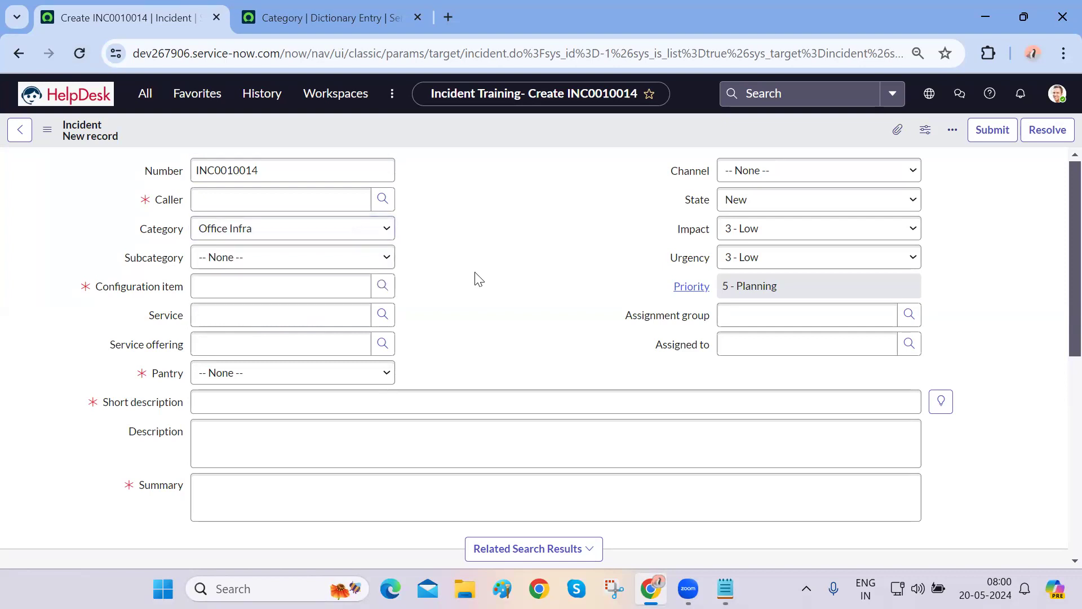
Review the Category field's choices and configuration options with Office Infra selected, and check which Subcategory choices it offers
left_click(382, 228)
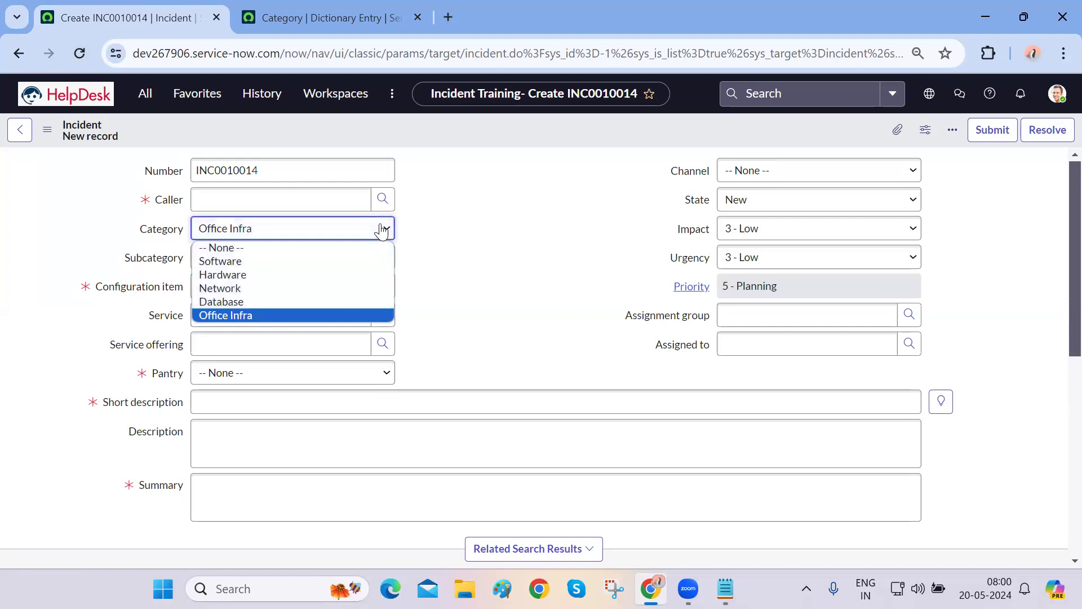
left_click(171, 235)
right_click(170, 235)
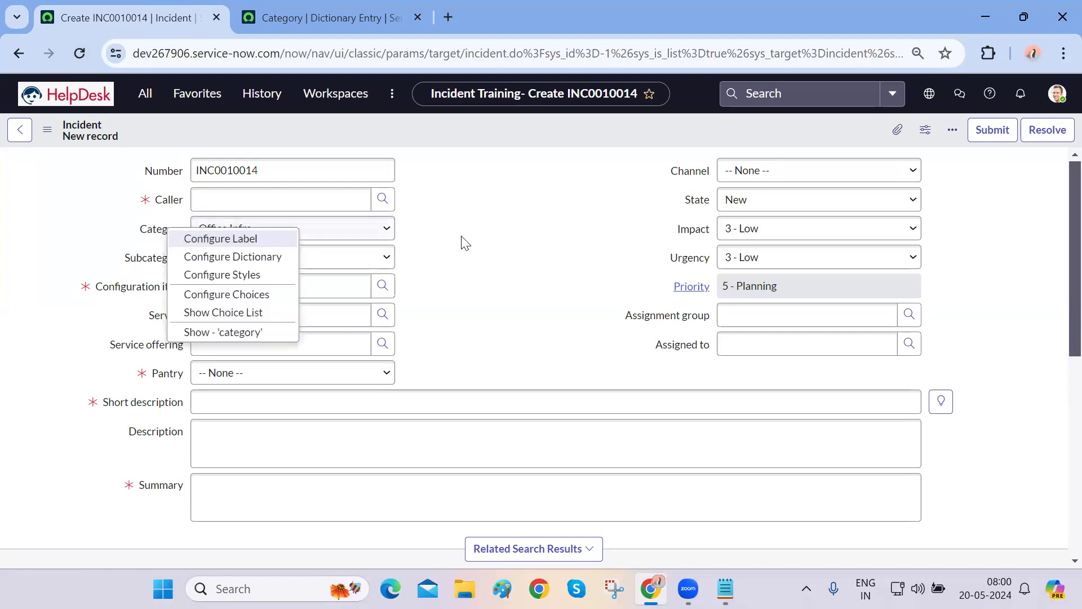
left_click(369, 239)
left_click(369, 239)
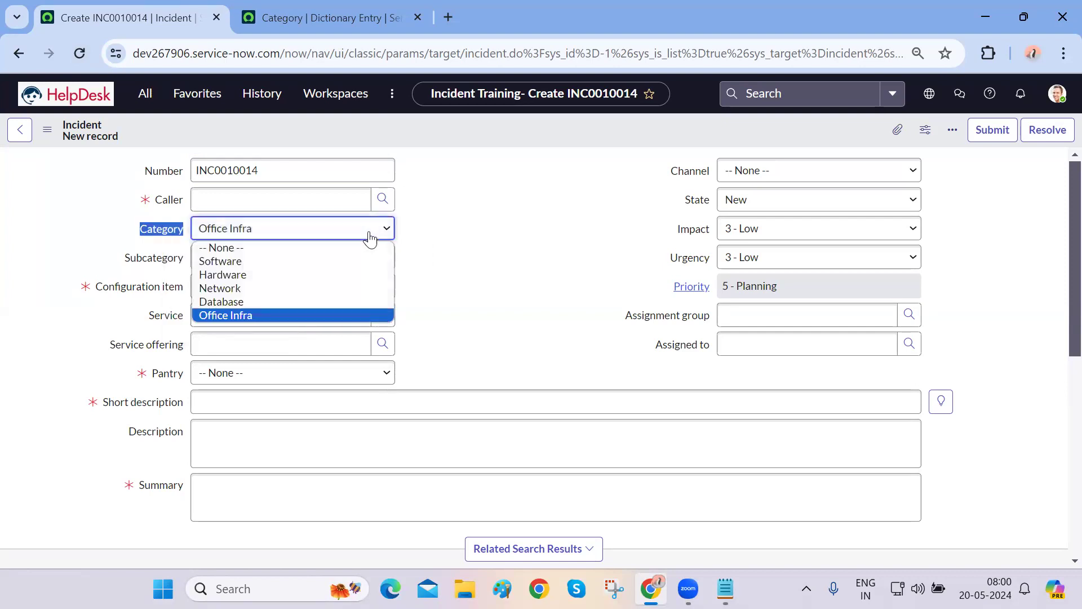
left_click(276, 319)
left_click(524, 320)
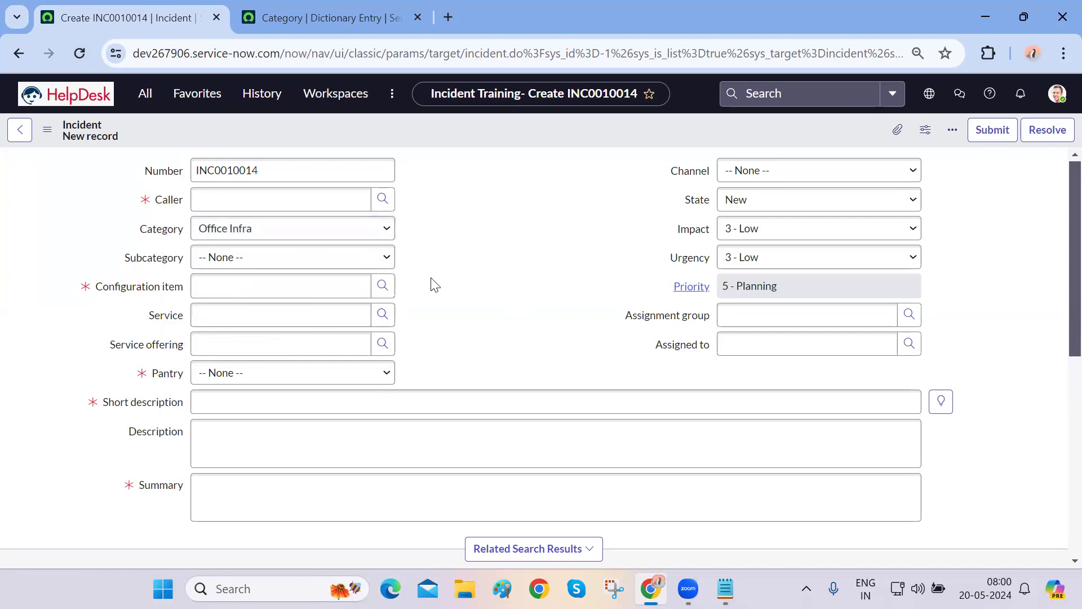
left_click(381, 263)
left_click(496, 284)
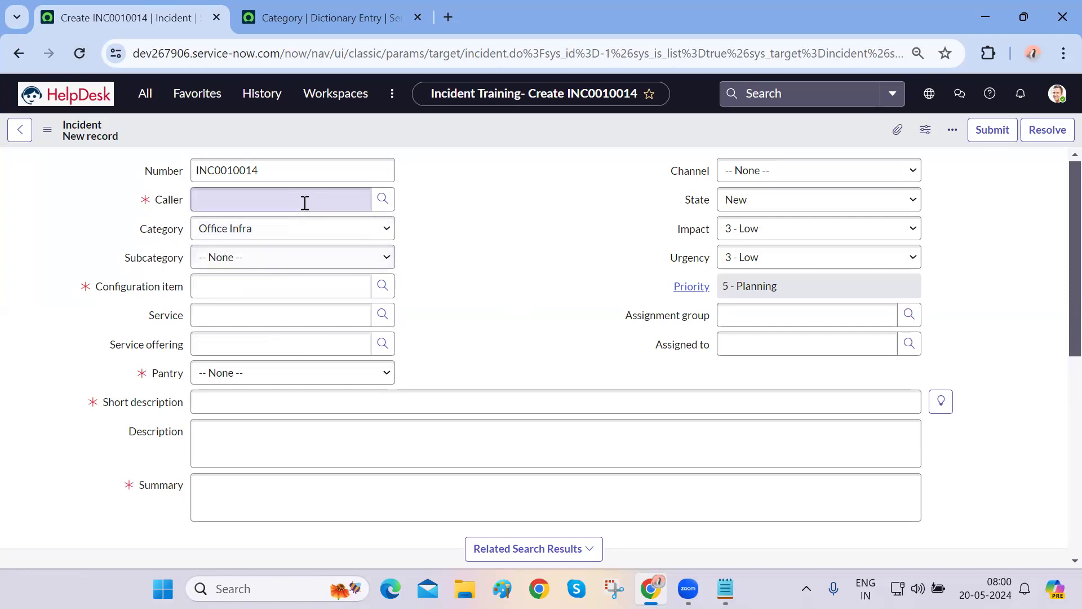
Check the Subcategory options offered for Office Infra and open the Subcategory field's dictionary entry, discarding the unsaved incident
left_click(218, 263)
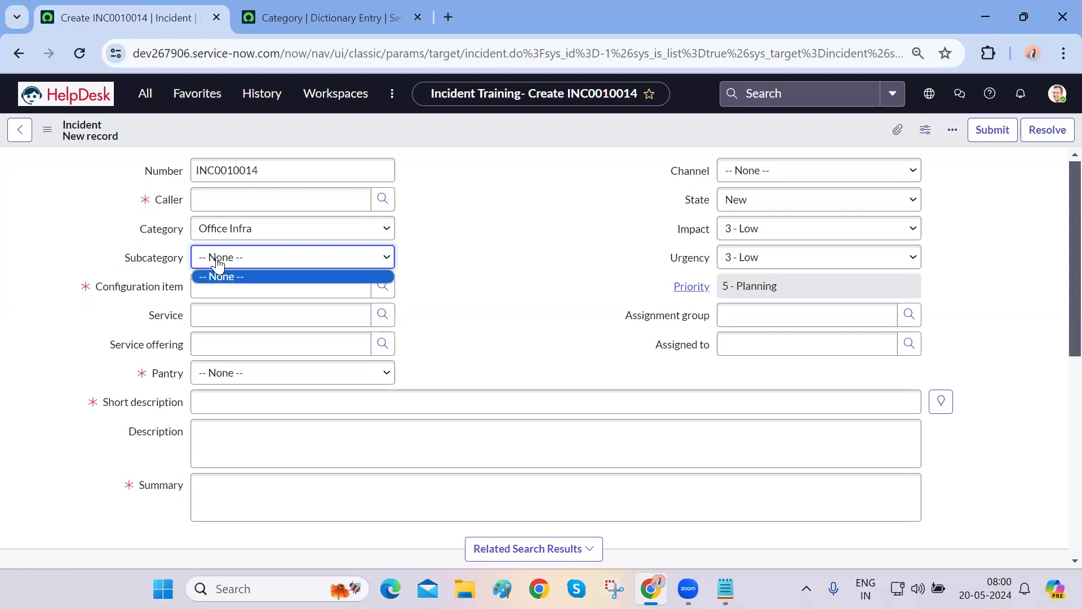
left_click(441, 265)
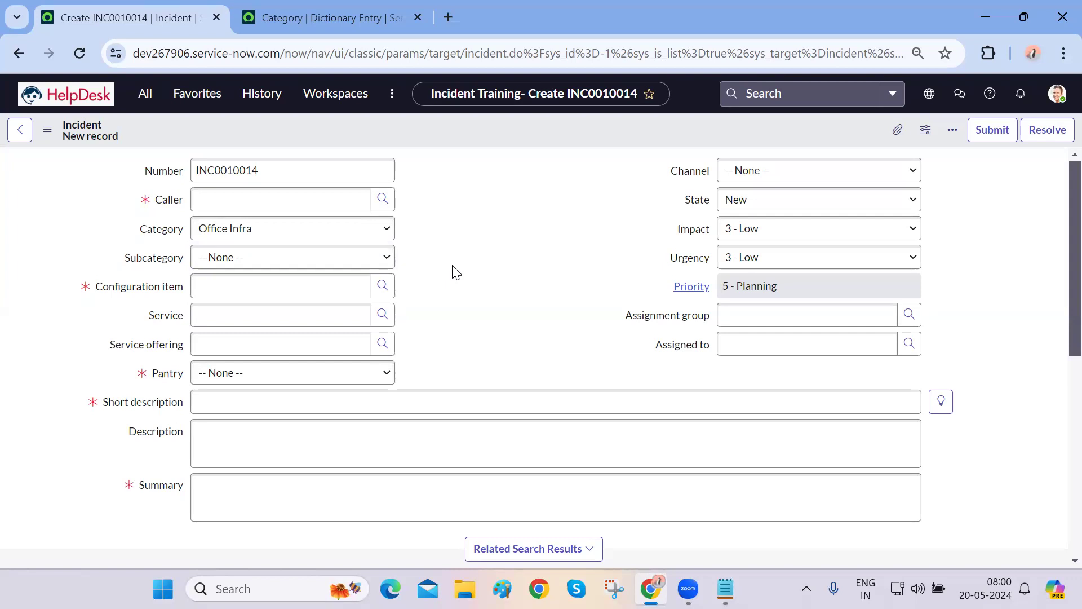
right_click(156, 263)
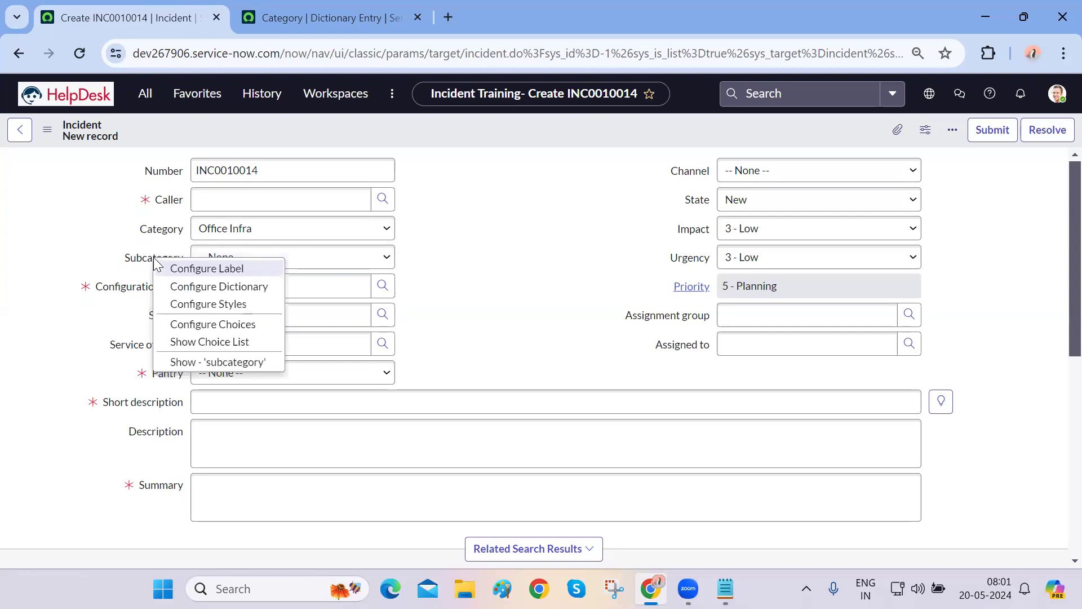
left_click(217, 286)
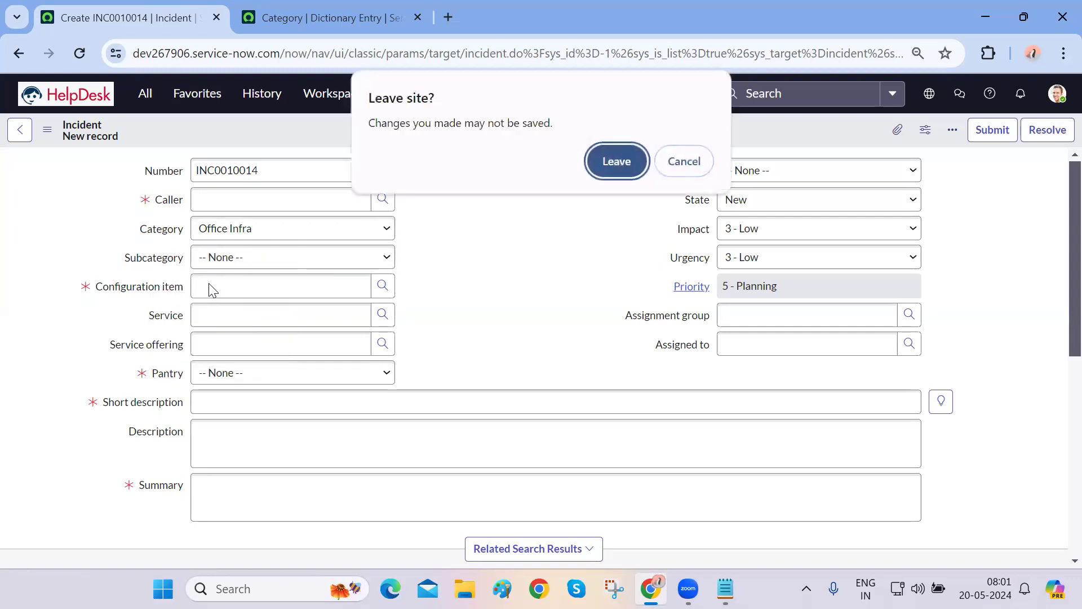
left_click(618, 165)
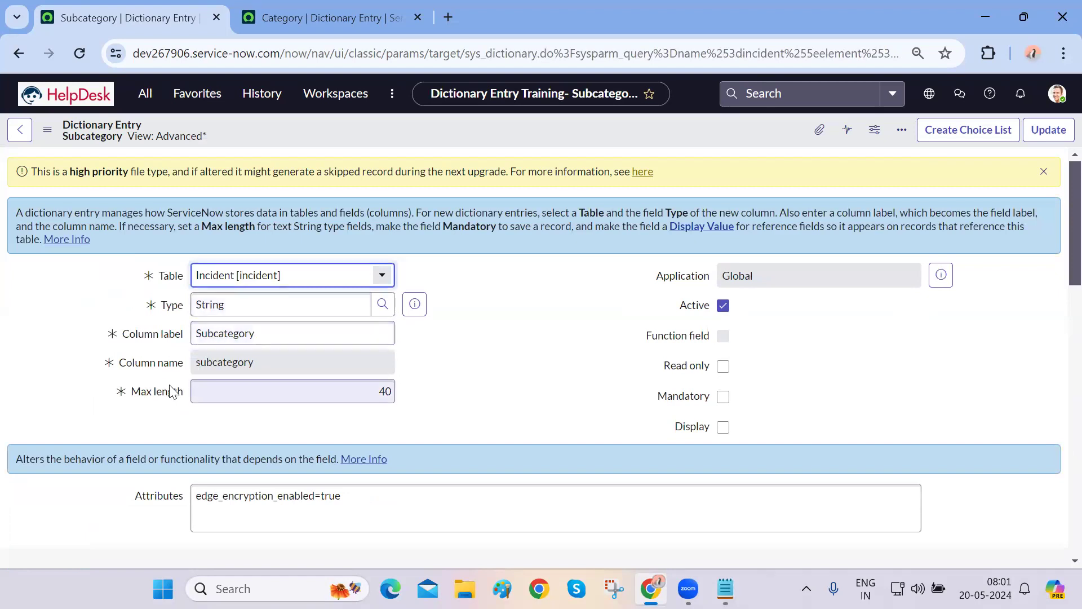
Examine the Subcategory dictionary entry's dependent field setting and its list of choices with their dependent values
scroll(170, 395, "down", 1)
scroll(170, 395, "down", 7)
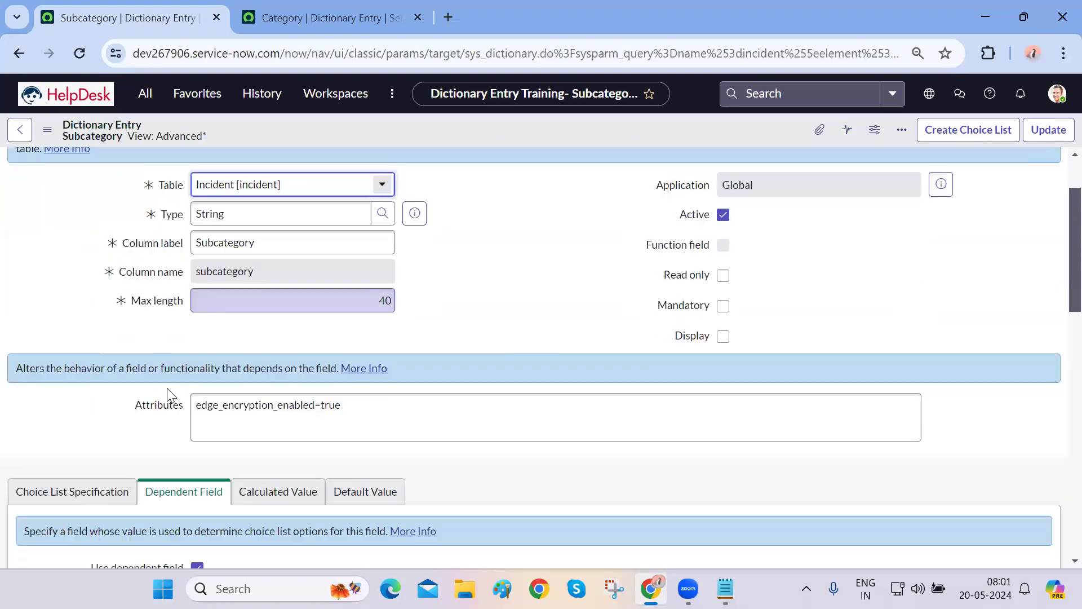
scroll(422, 341, "down", 3)
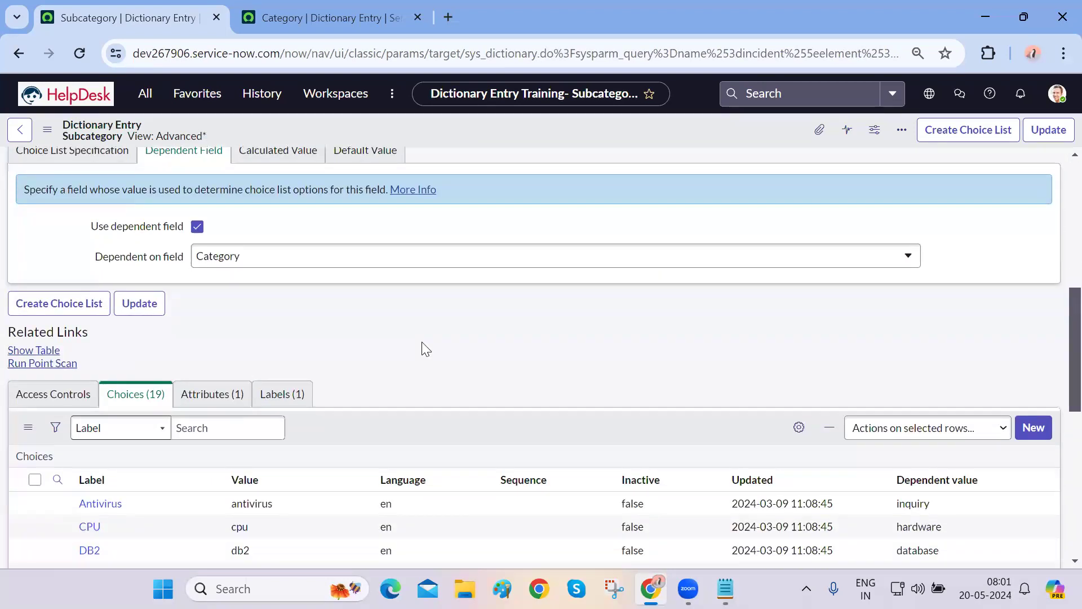
scroll(423, 348, "down", 4)
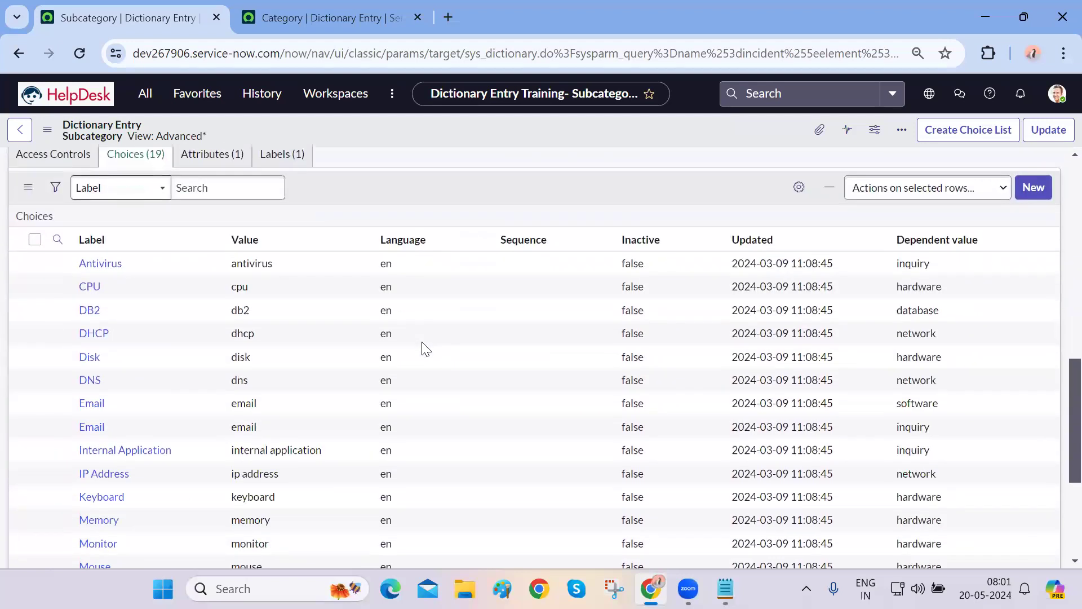
scroll(423, 347, "up", 6)
scroll(422, 342, "up", 1)
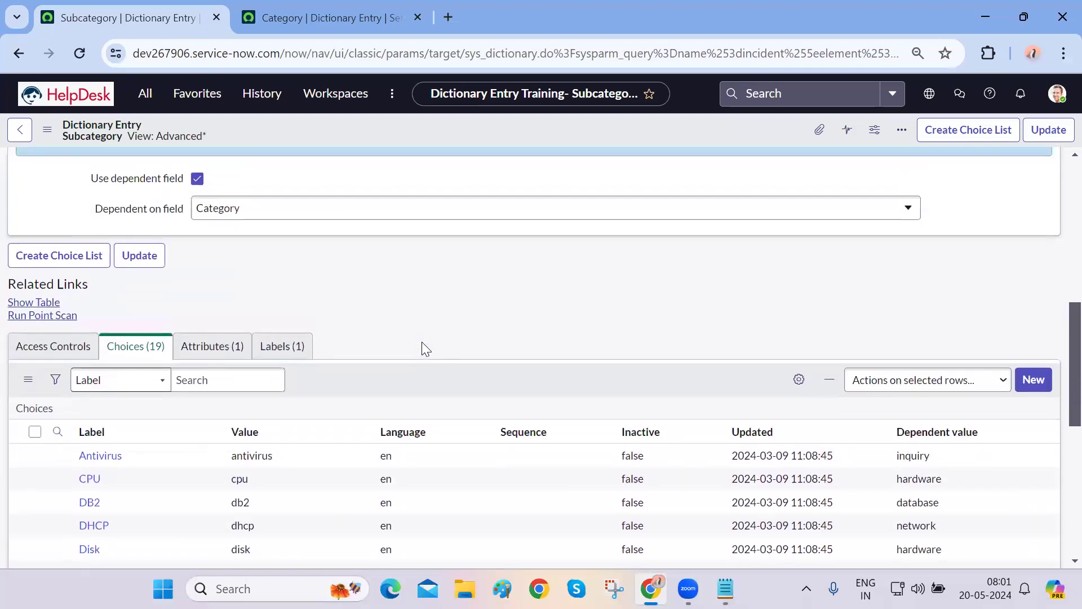
scroll(372, 353, "up", 1)
scroll(372, 352, "up", 7)
scroll(372, 352, "down", 14)
scroll(372, 353, "up", 2)
scroll(372, 353, "down", 2)
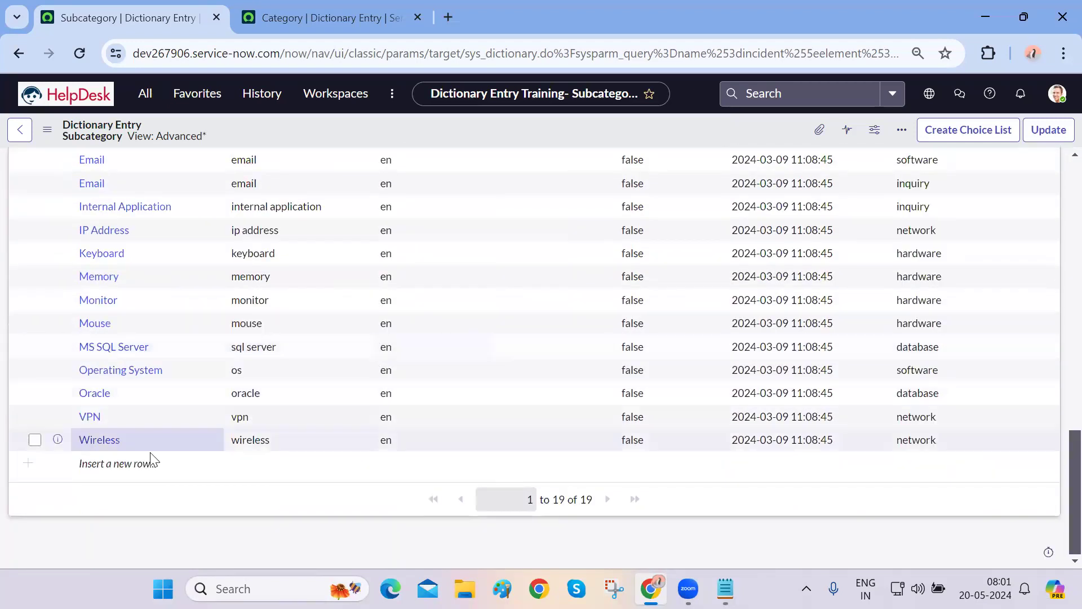
Add a new choice labelled Meeting Room at the end of the Subcategory choices
double_click(124, 462)
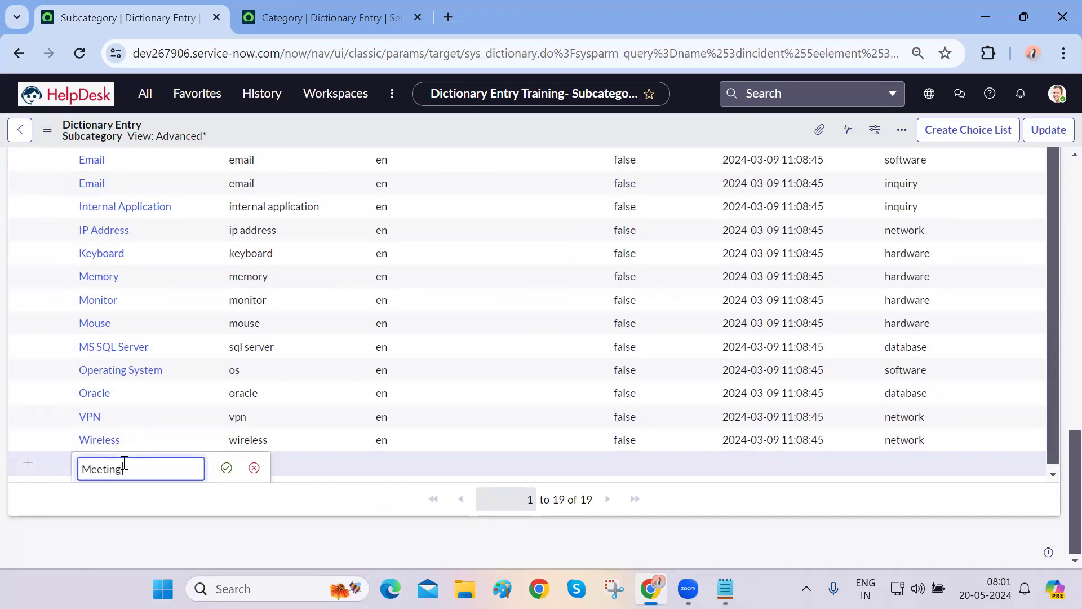
type("Meeting Room")
key("Return")
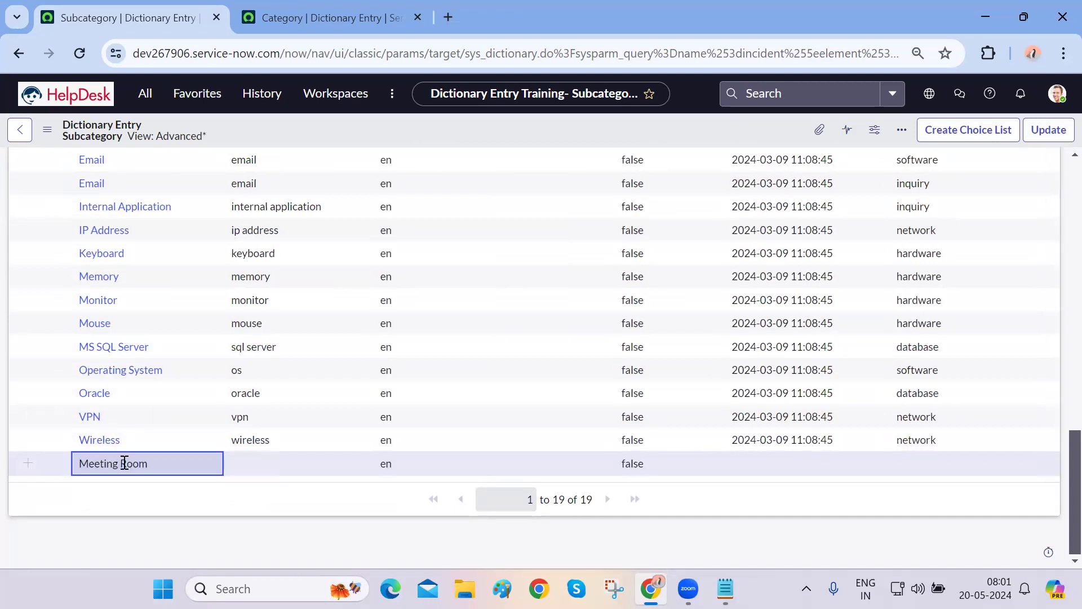
Set the value of the Meeting Room choice to meeting_room
double_click(266, 457)
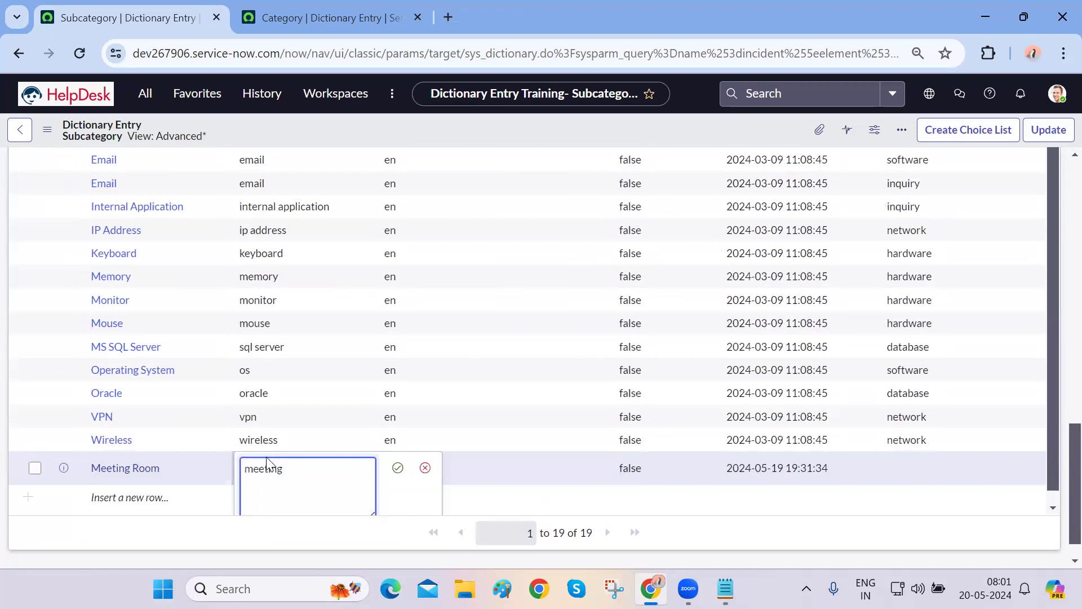
key("Return")
double_click(303, 467)
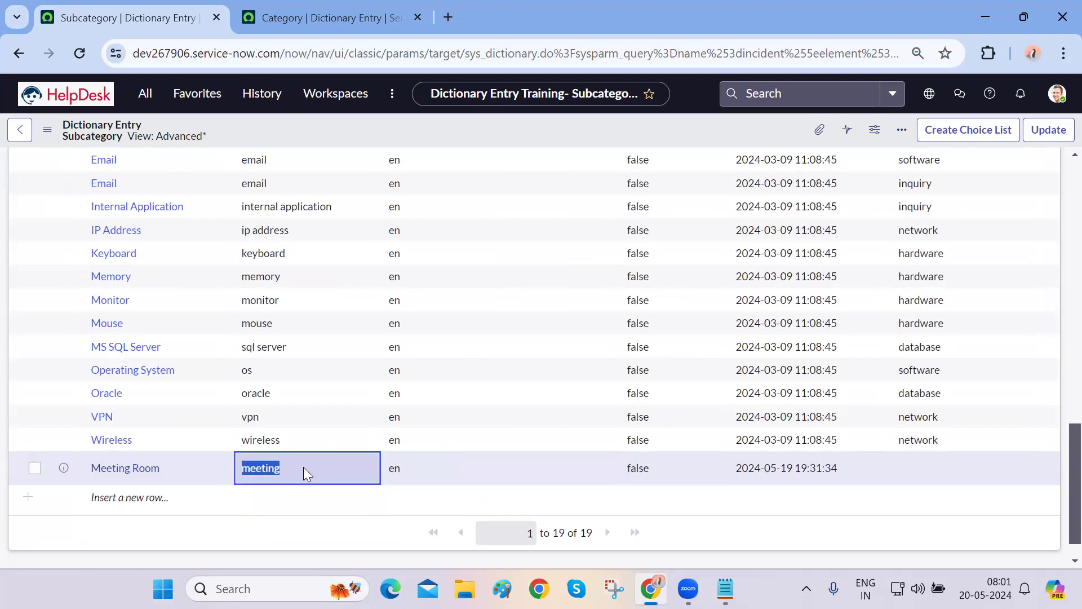
left_click(305, 468)
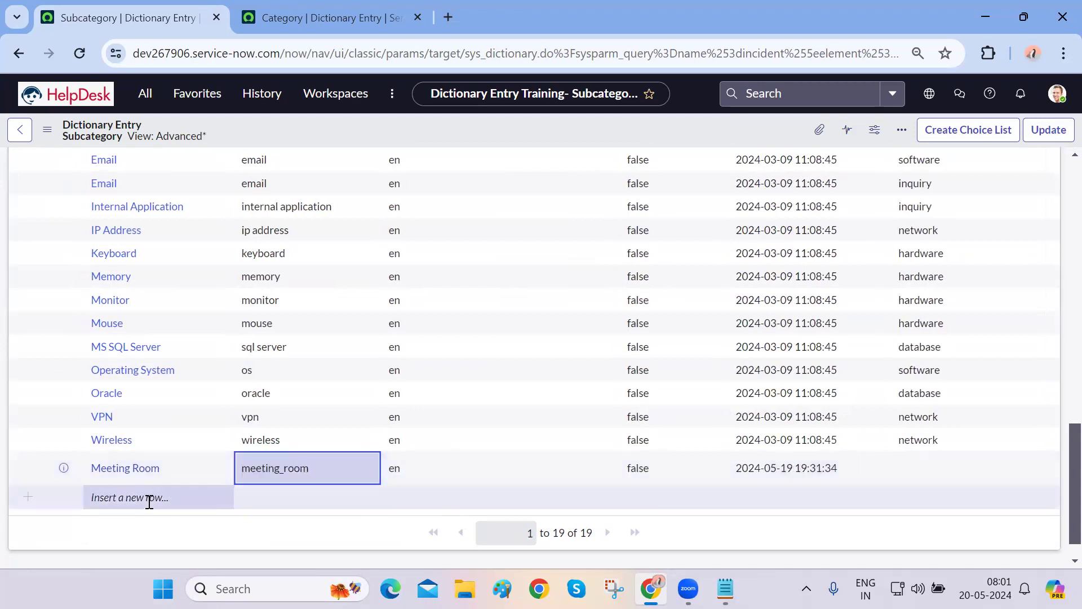
Start a new choice record for the incident Subcategory field and label it "Security Gate"
scroll(149, 502, "up", 5)
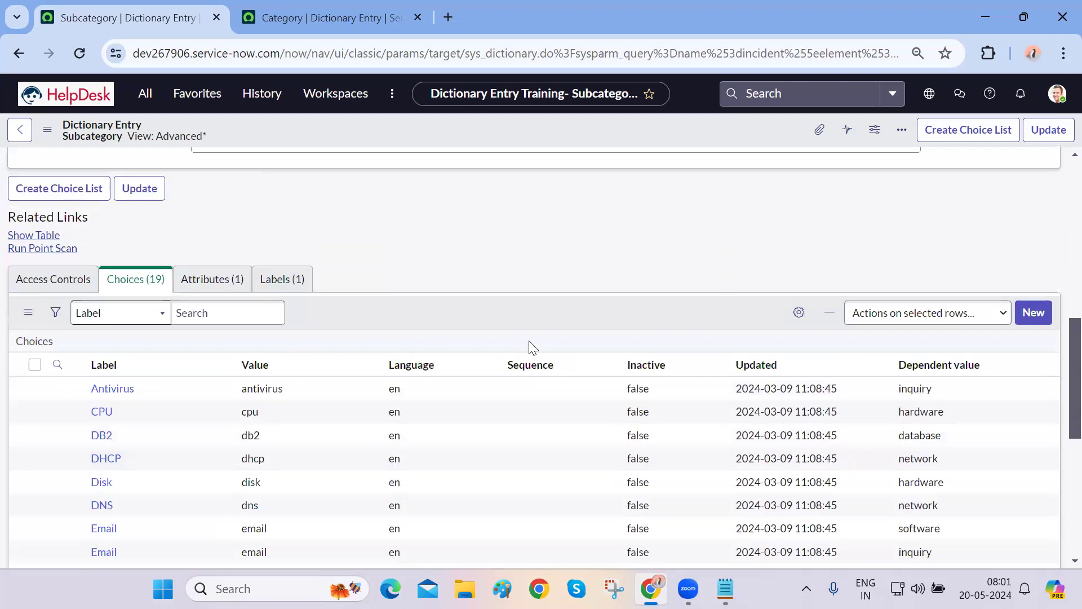
left_click(1029, 314)
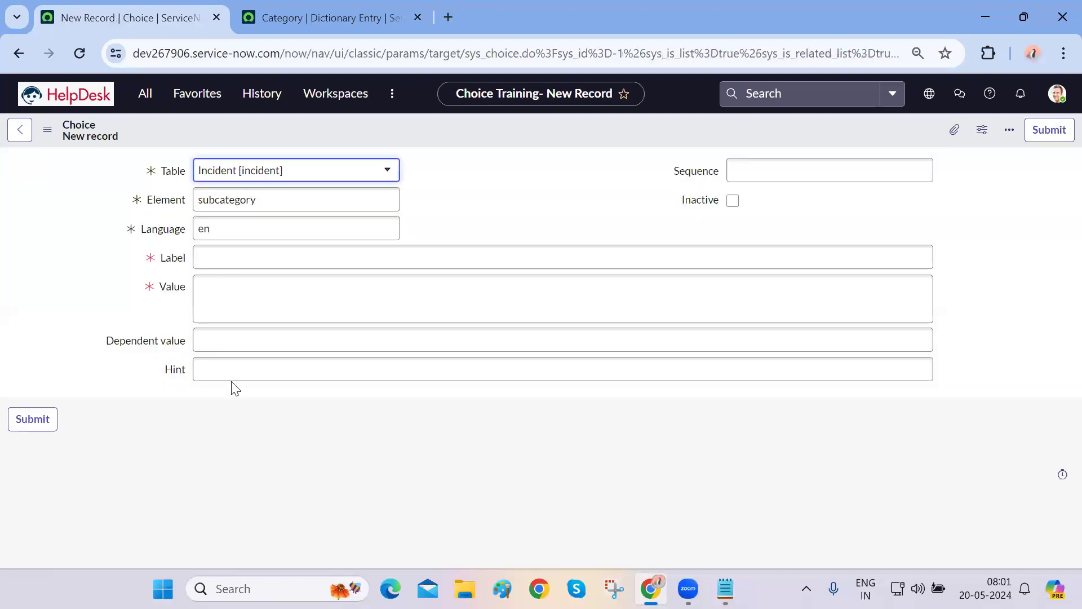
double_click(261, 198)
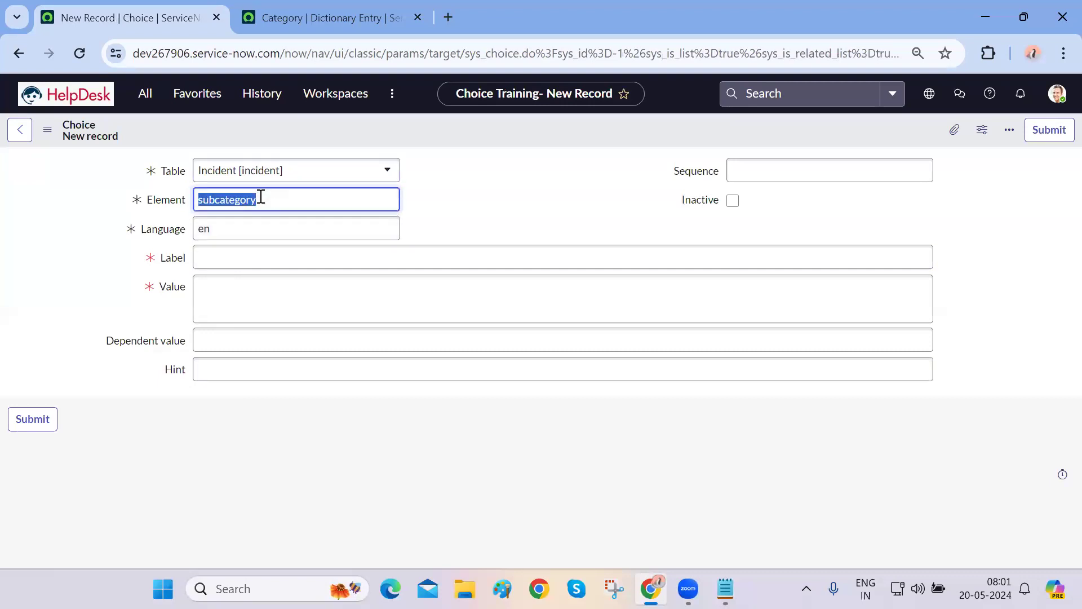
left_click(230, 259)
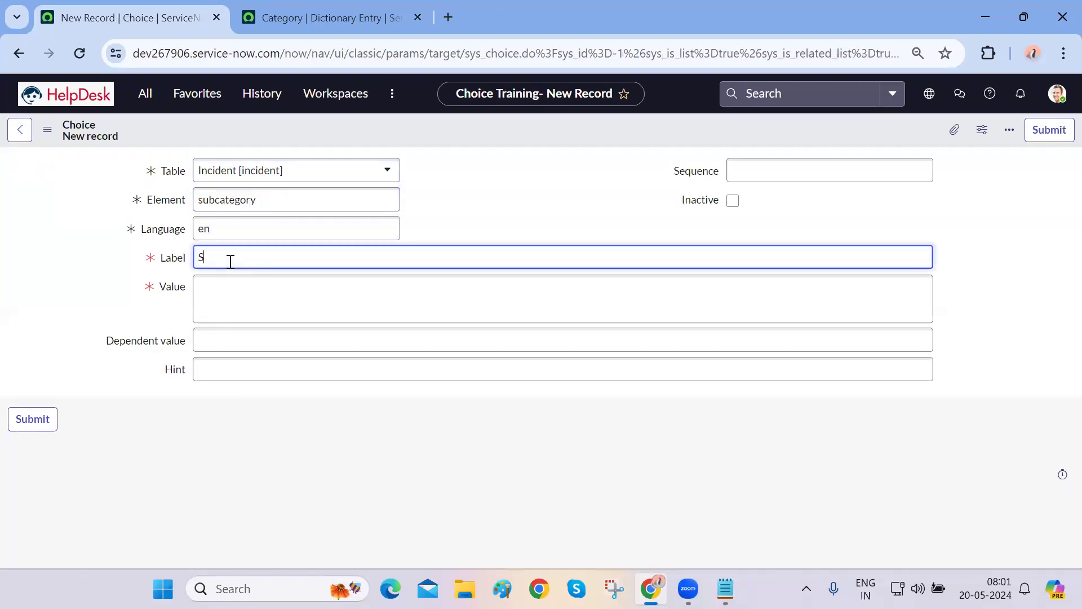
type("Security Gate")
Set the new choice's value to security_gate and submit the record
left_click(241, 300)
left_click(248, 258)
key("ctrl+a")
key("ctrl+c")
left_click(253, 281)
key("ctrl+v")
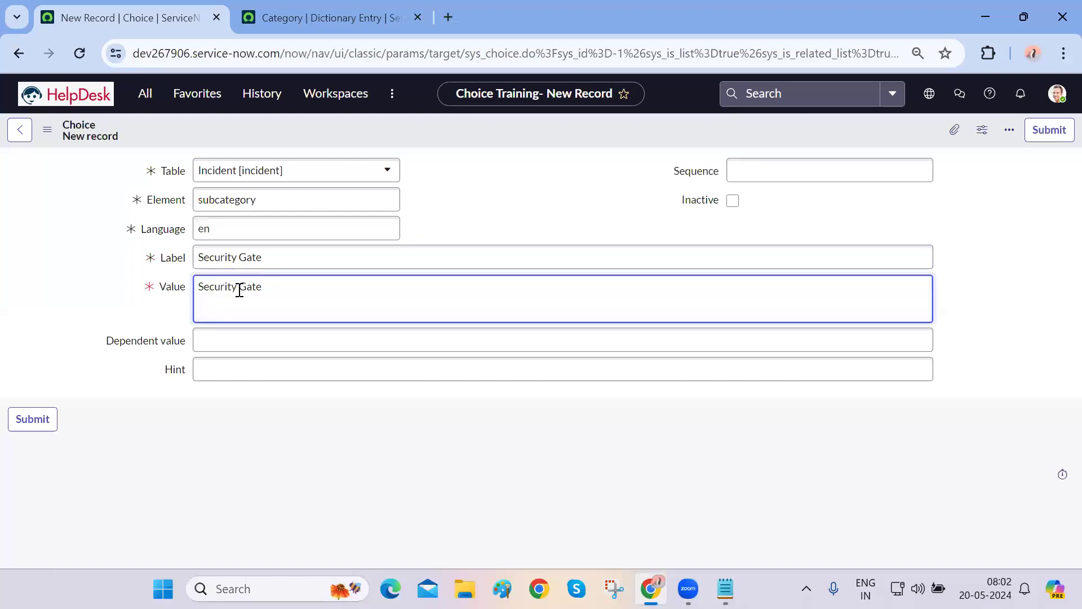
type("_")
key("BackSpace")
type("s")
left_click(726, 434)
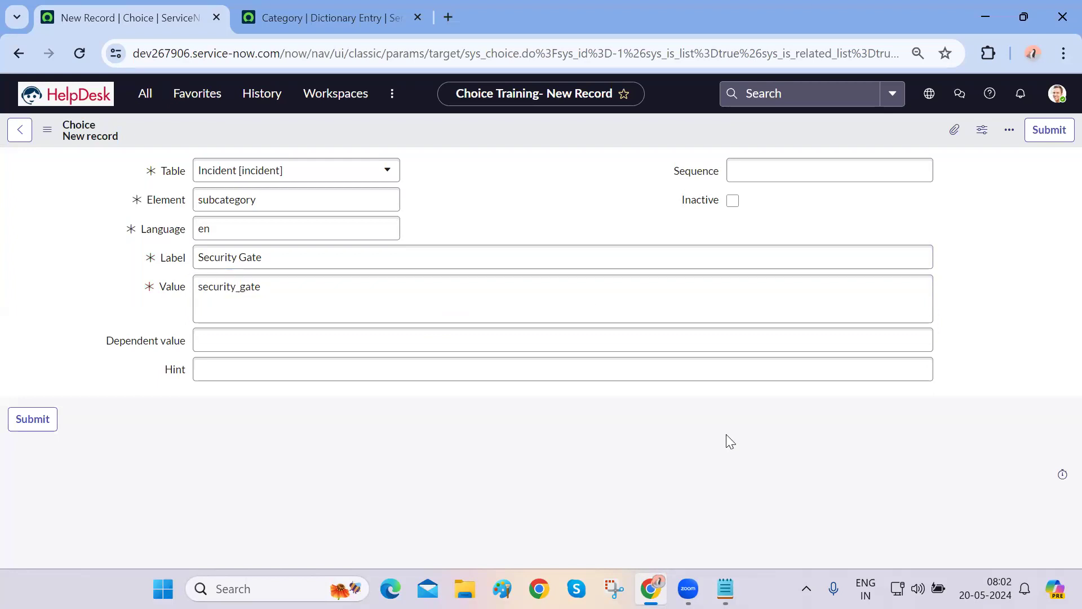
left_click(1052, 131)
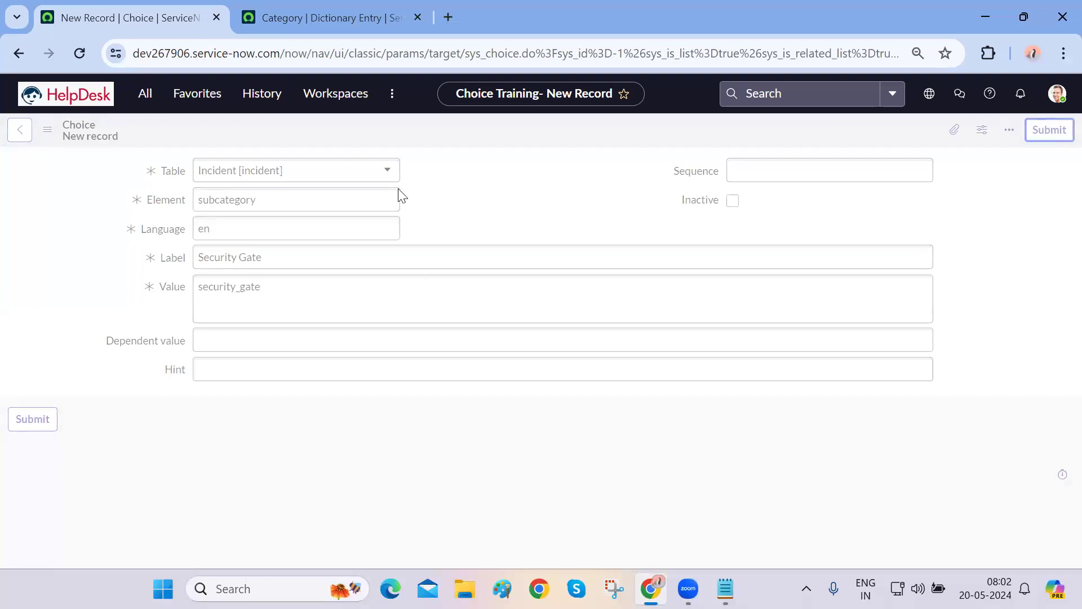
Find the "Incident - All" list by filtering for "incident" and open it in a new browser tab
key("ctrl+Tab")
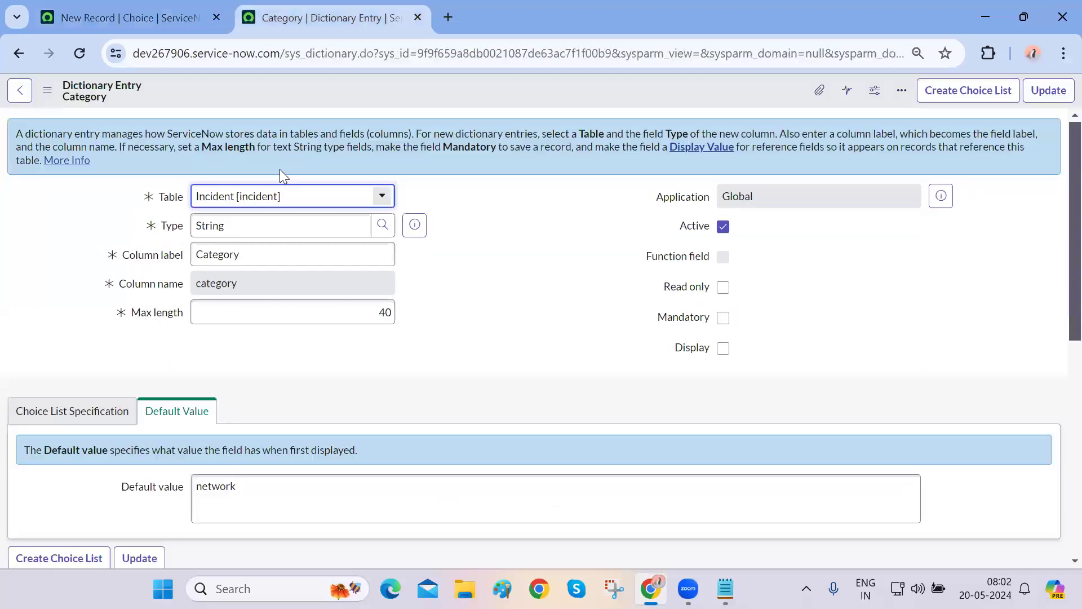
left_click(140, 17)
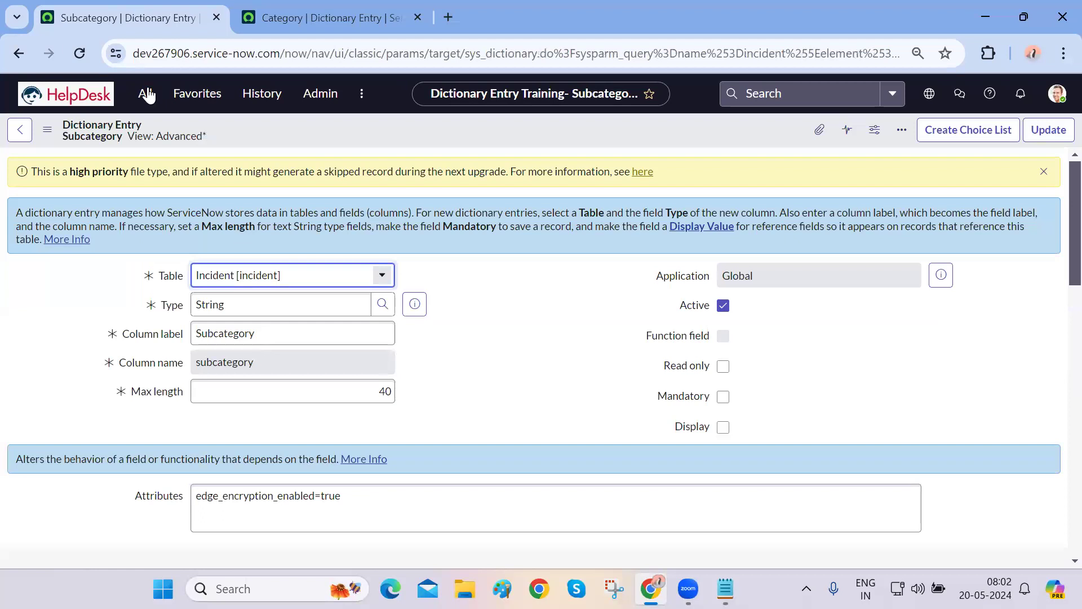
left_click(147, 95)
left_click(148, 94)
left_click(147, 94)
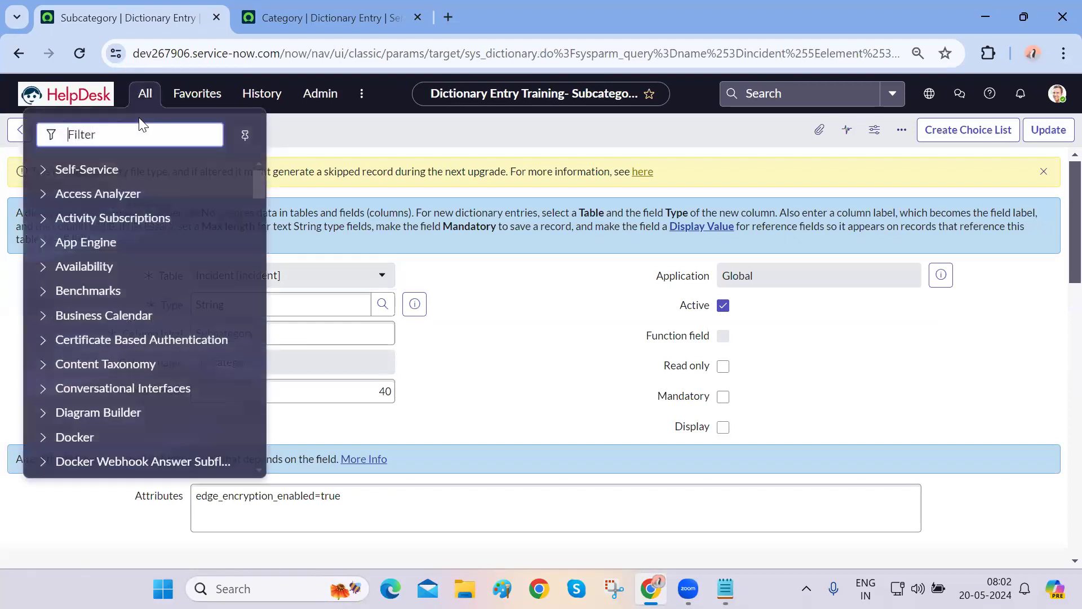
type("incident")
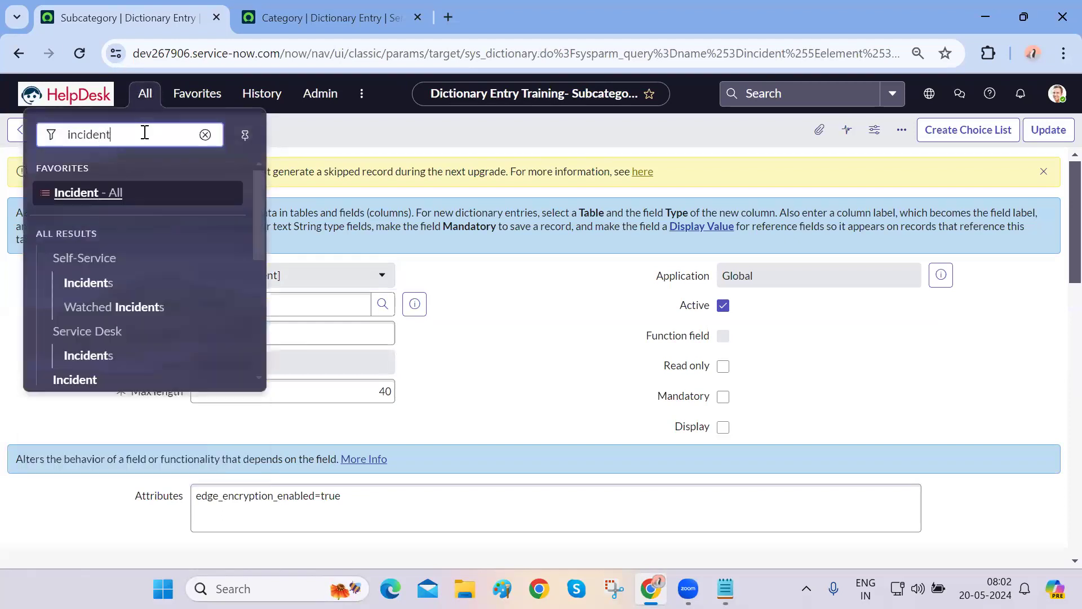
middle_click(93, 191)
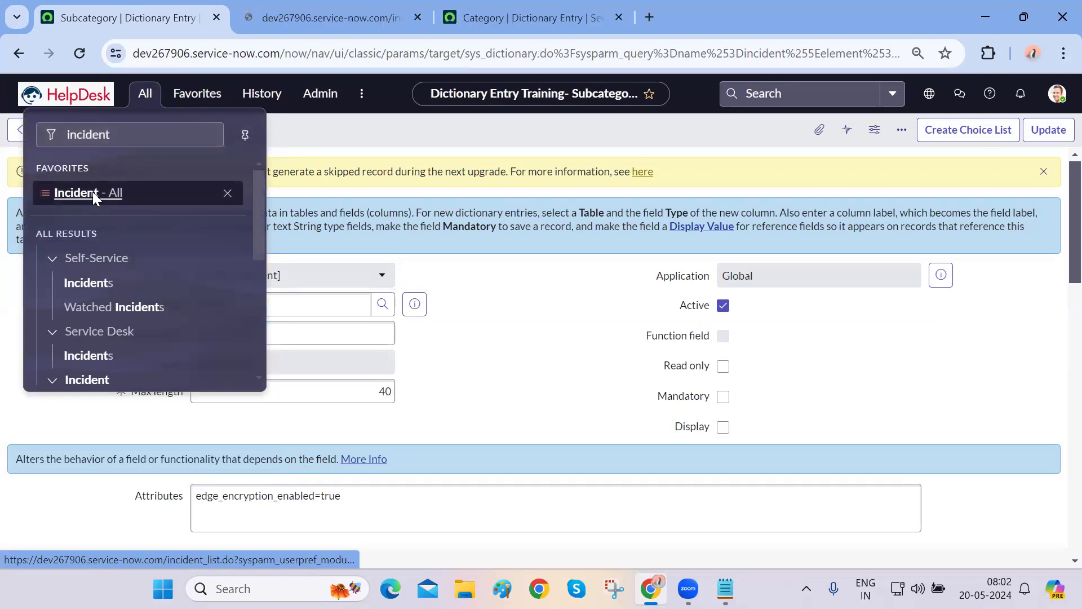
key("ctrl+Tab")
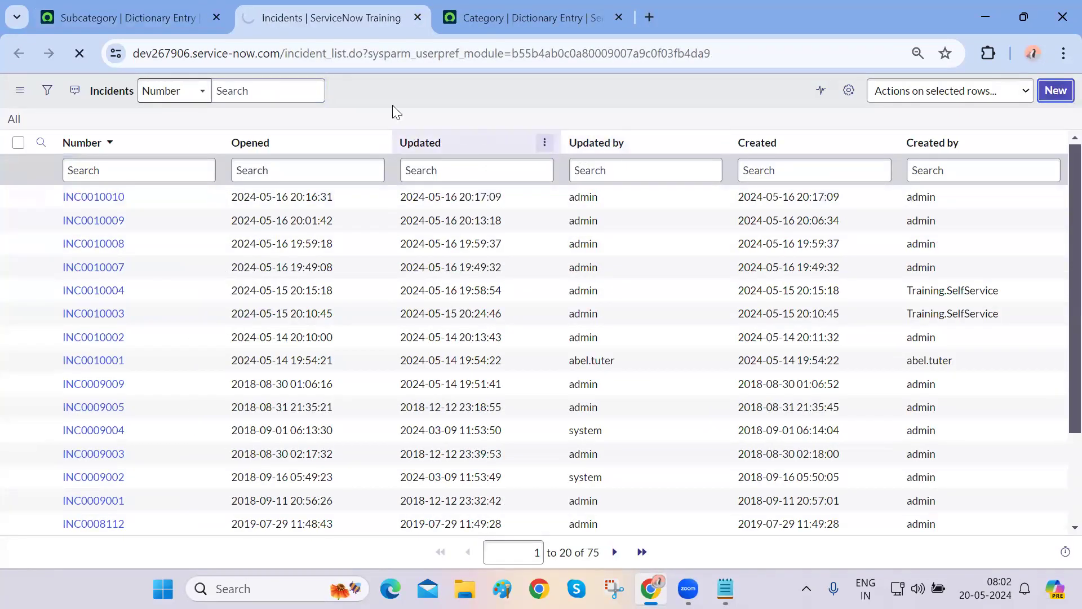
On a new incident form, set the category to Office Infra and check which subcategory options are offered
left_click(285, 193)
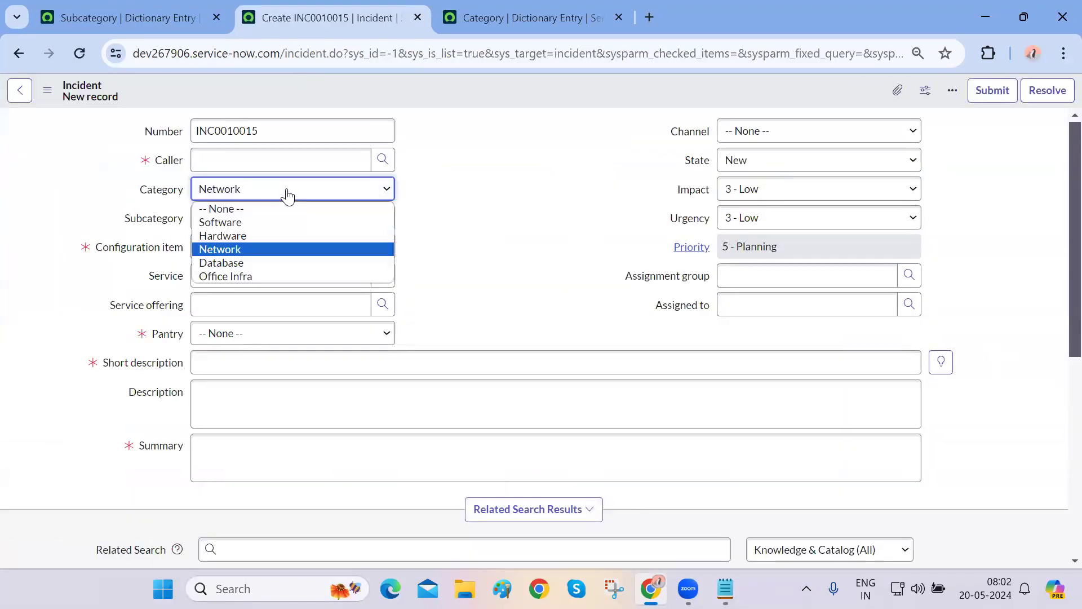
left_click(252, 276)
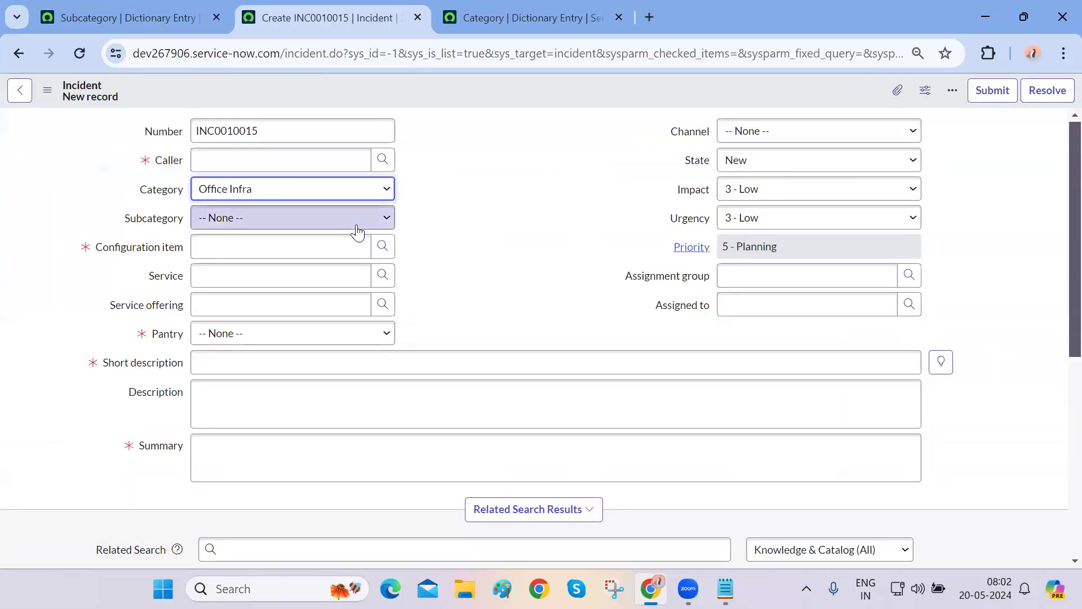
left_click(293, 224)
left_click(545, 248)
left_click(380, 220)
left_click(466, 248)
left_click(372, 219)
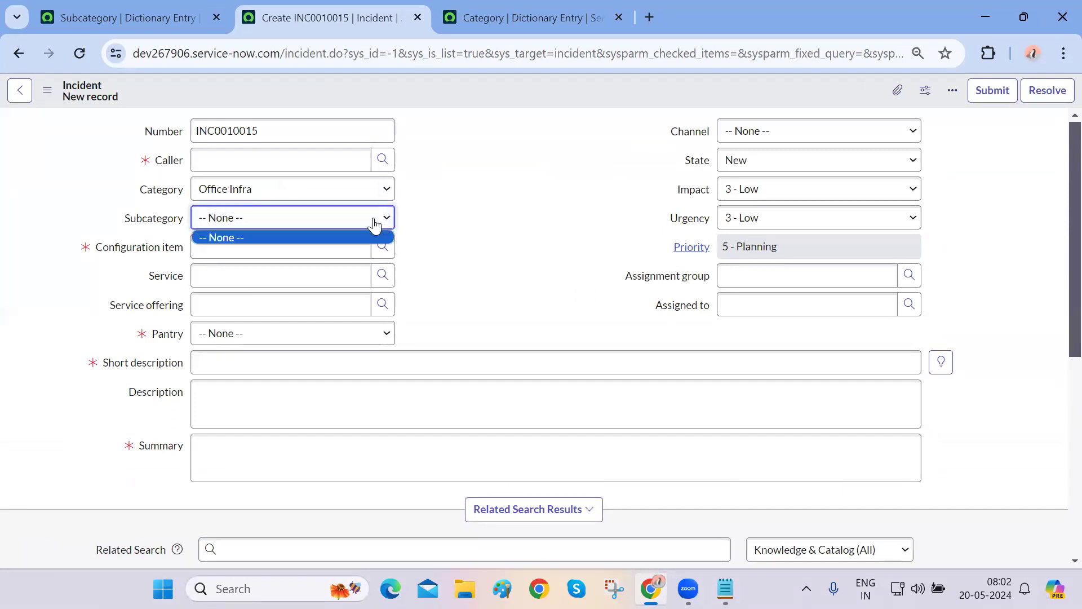
left_click(487, 247)
left_click(378, 223)
left_click(460, 246)
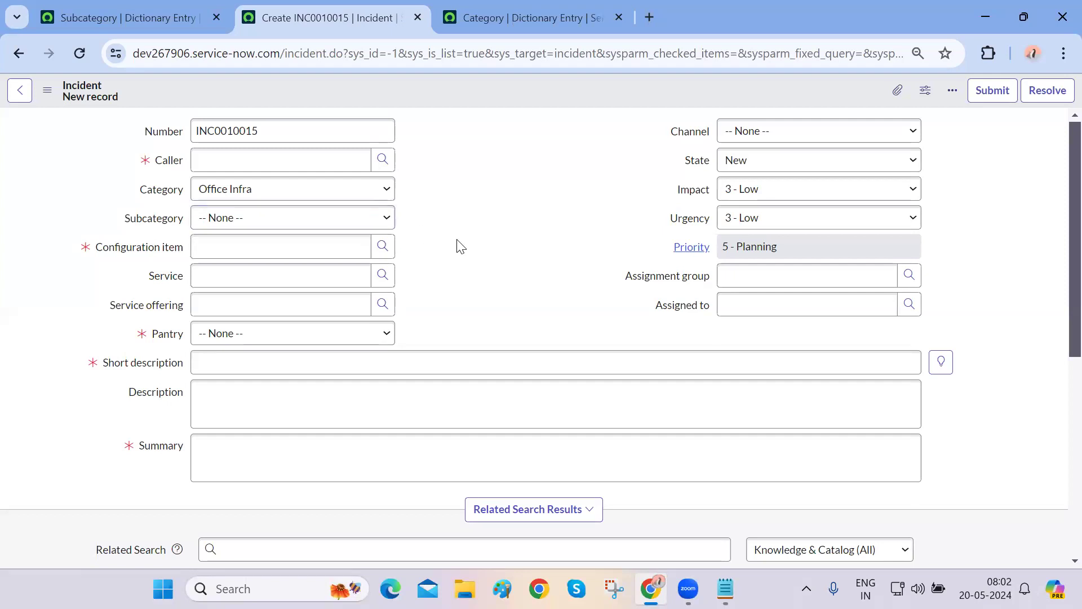
Return to the Subcategory dictionary entry and sort its choices by Updated in descending order
key("ctrl+shift+Tab")
scroll(460, 416, "down", 15)
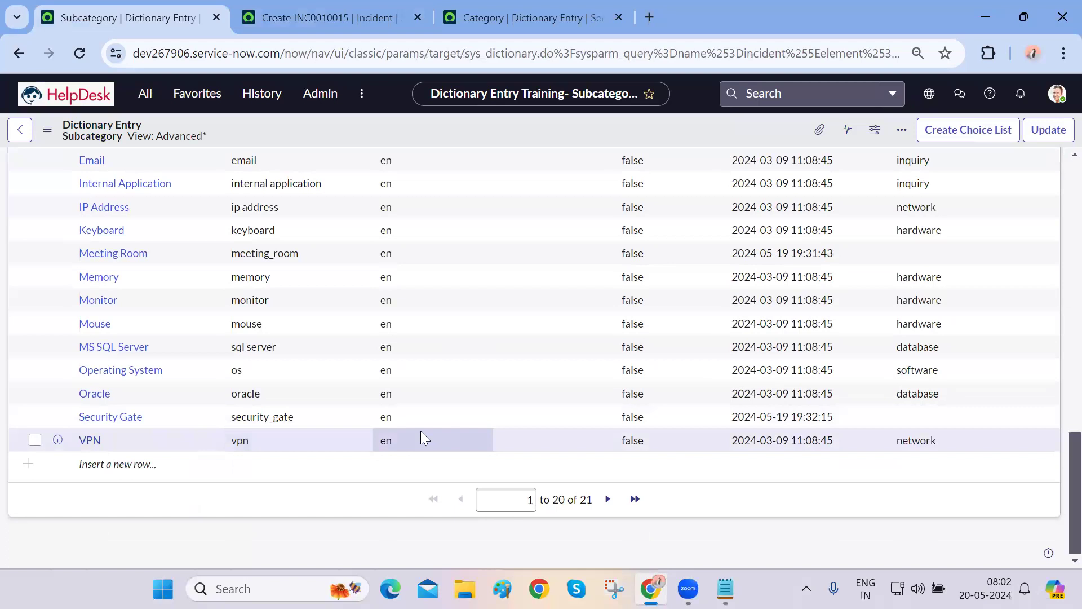
scroll(119, 420, "up", 1)
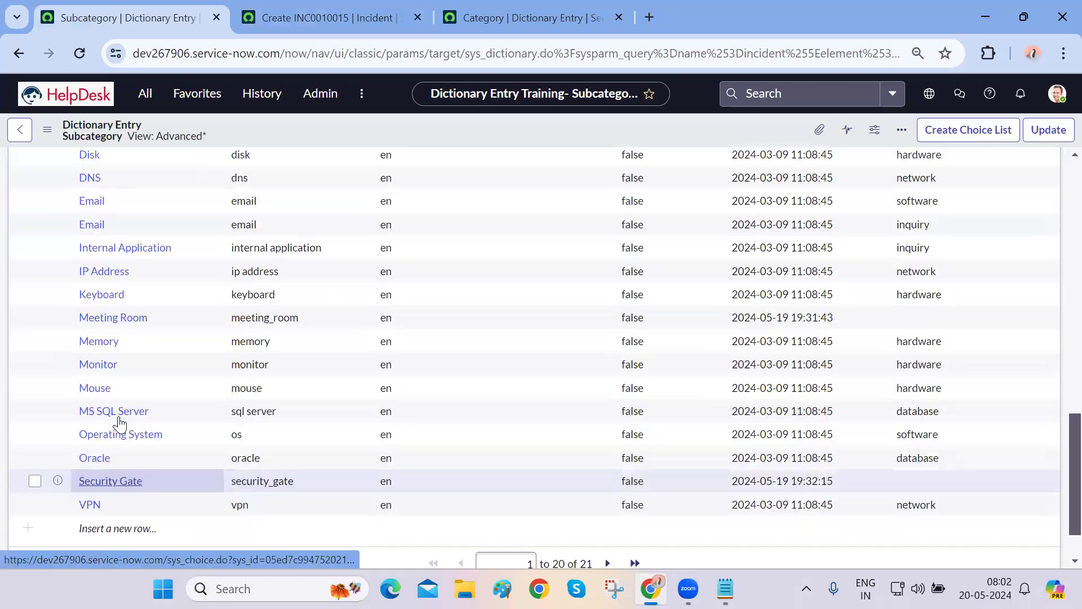
scroll(119, 423, "up", 3)
left_click(741, 231)
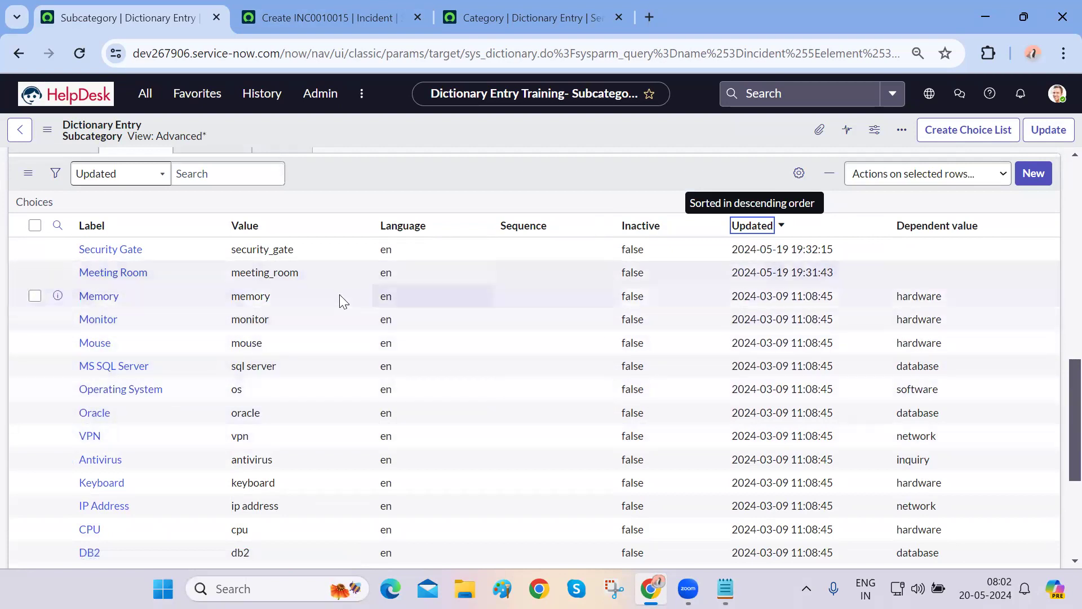
scroll(341, 300, "up", 1)
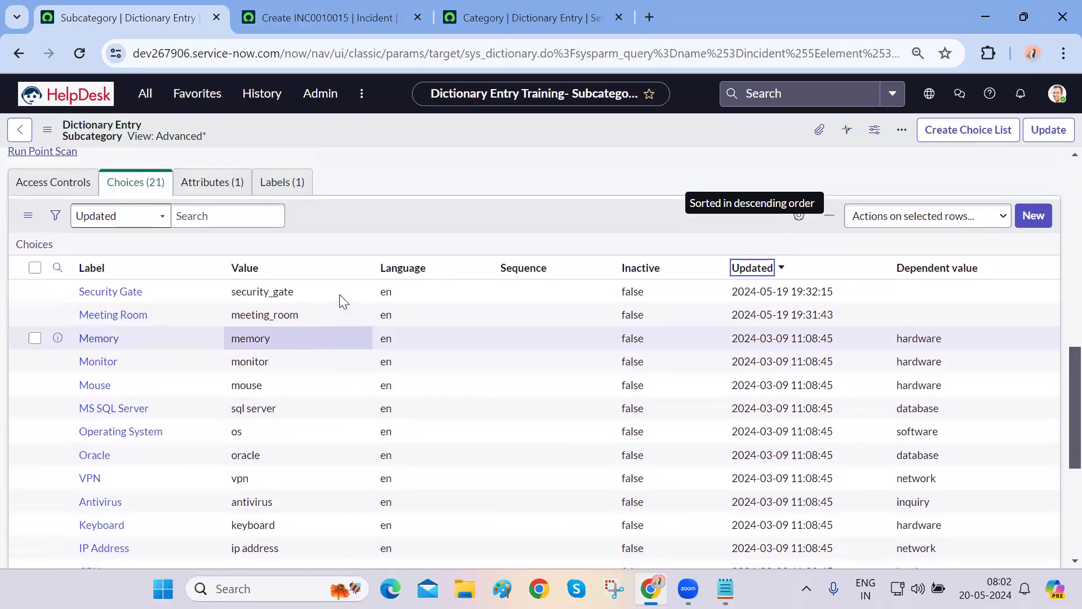
Set the dependent value of the Meeting Room choice to office_infra
left_click(291, 26)
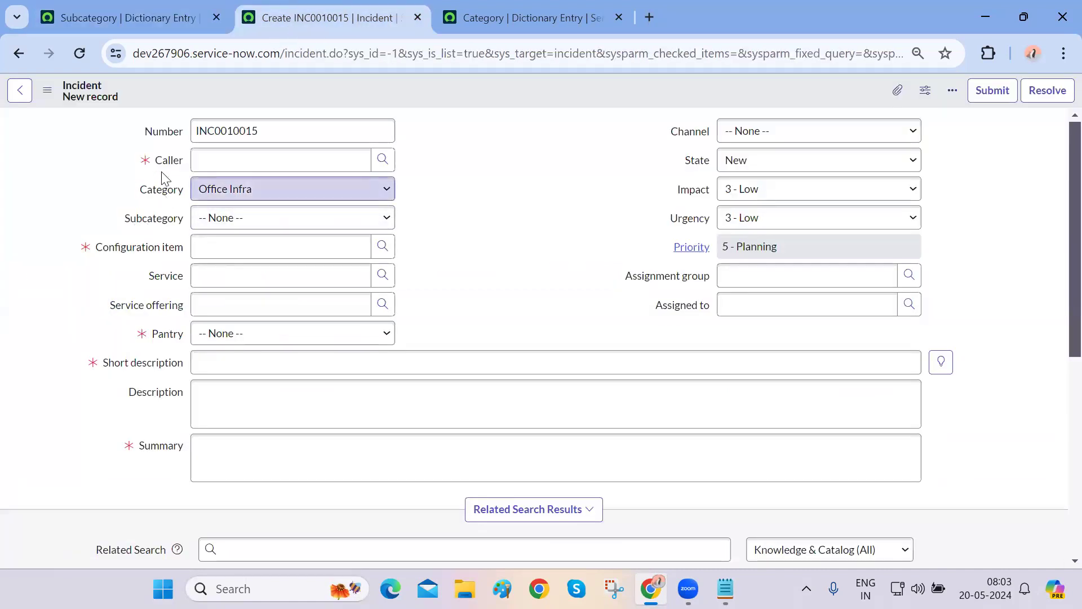
left_click(168, 7)
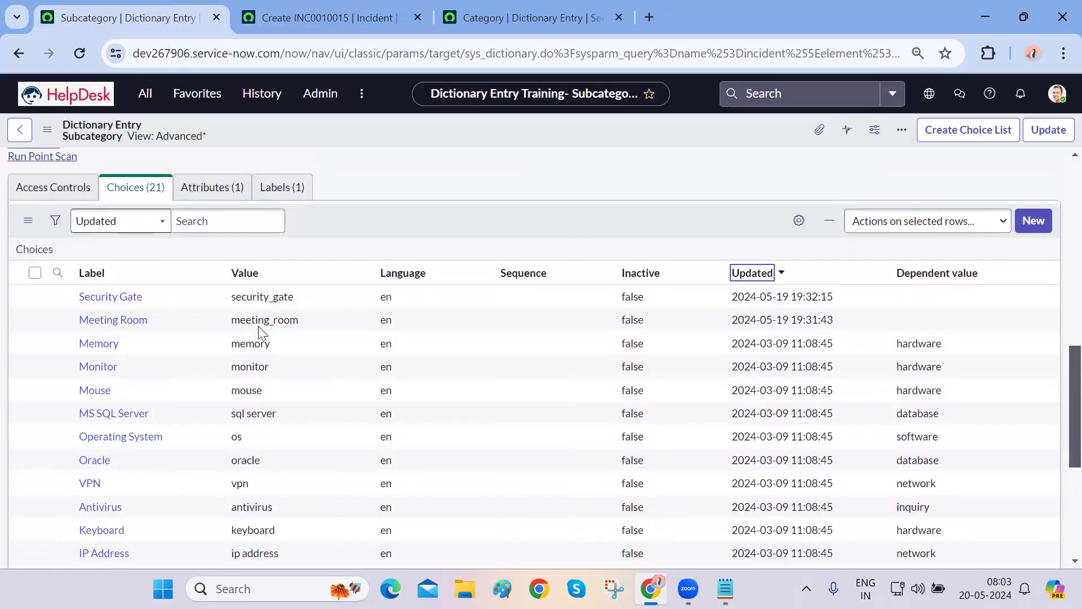
left_click(931, 320)
double_click(931, 319)
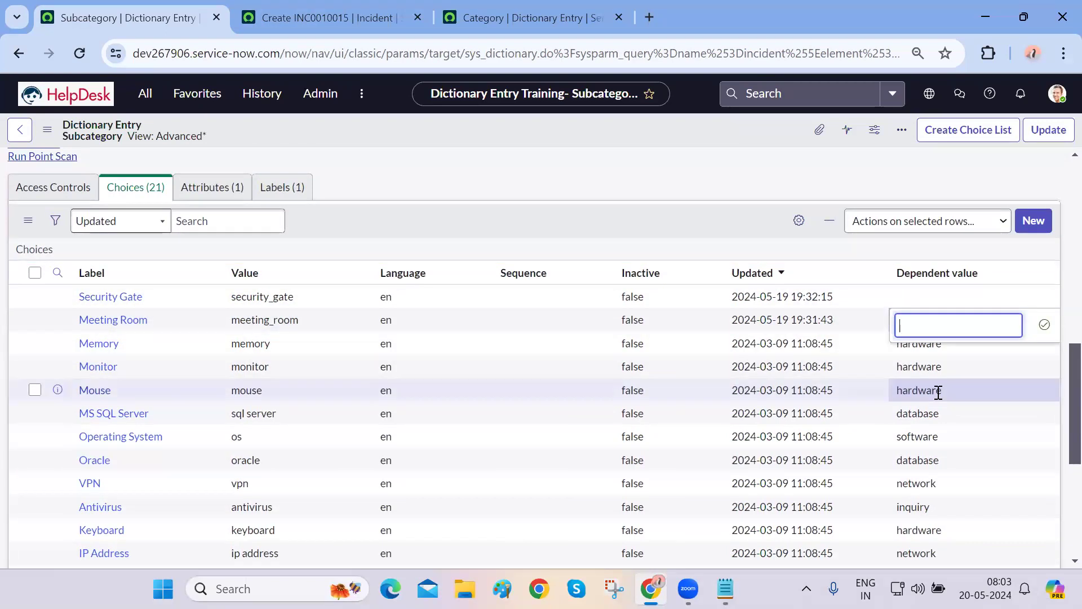
type("offive")
key("BackSpace")
key("BackSpace")
key("BackSpace")
type("c")
key("BackSpace")
type("i")
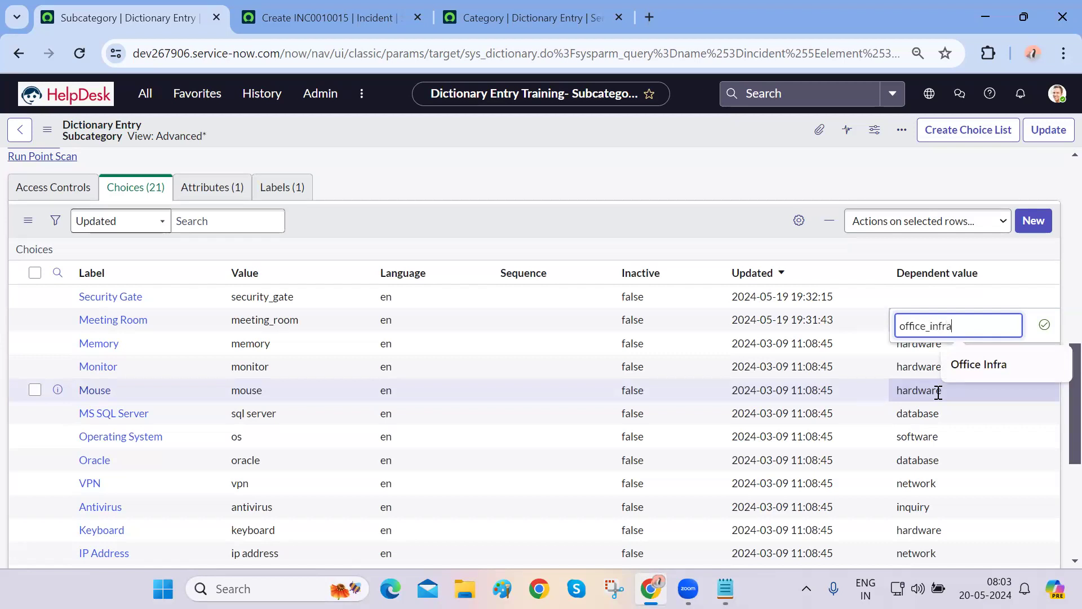
type("ce_infra")
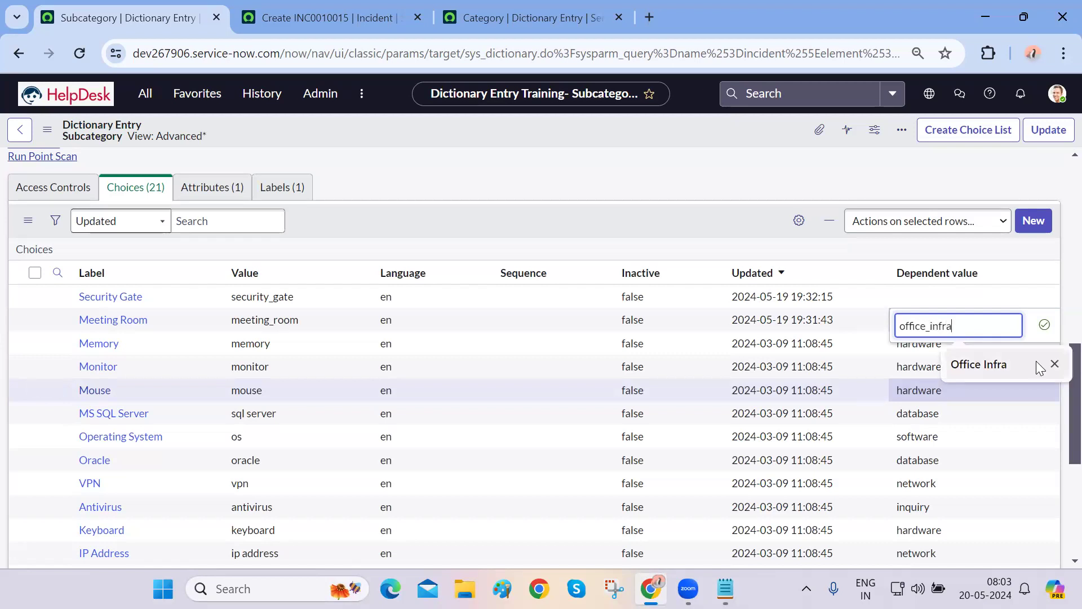
left_click(1044, 325)
Set the dependent value of the Security Gate choice to office_infra
double_click(915, 295)
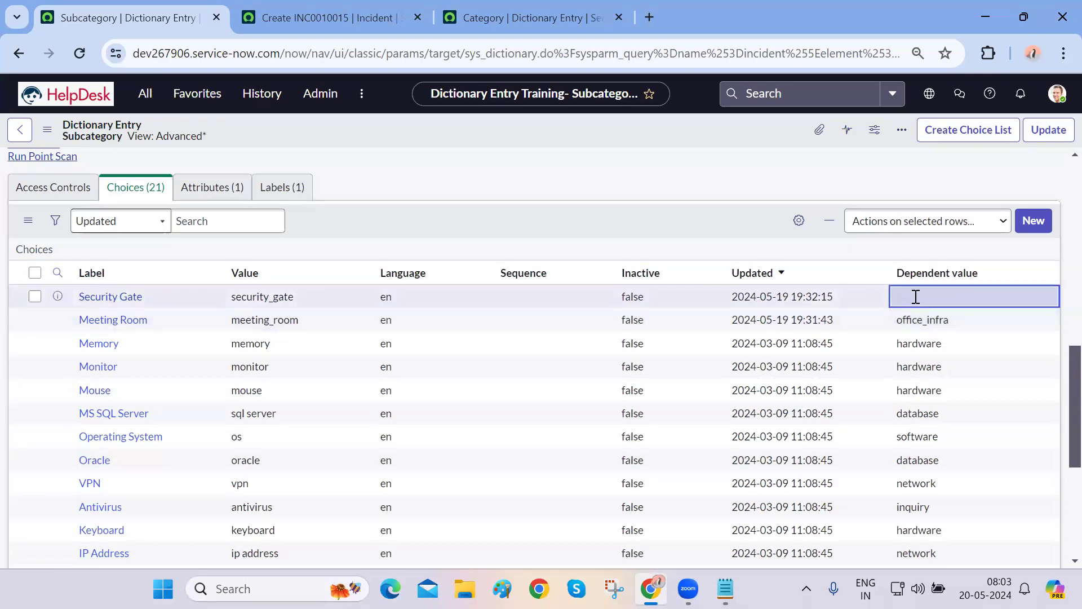
type("office_infra")
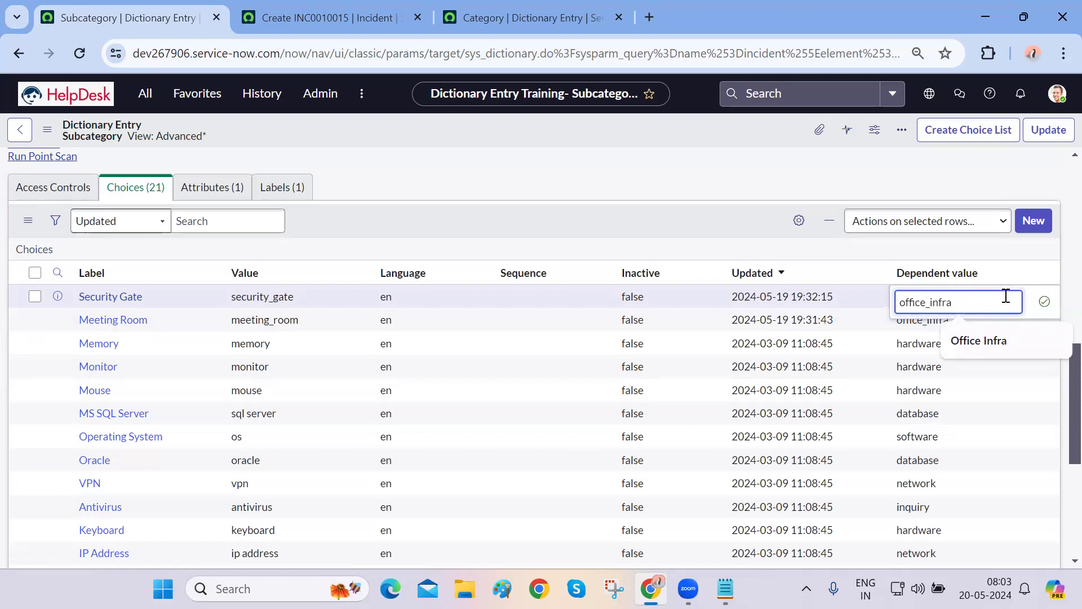
key("Return")
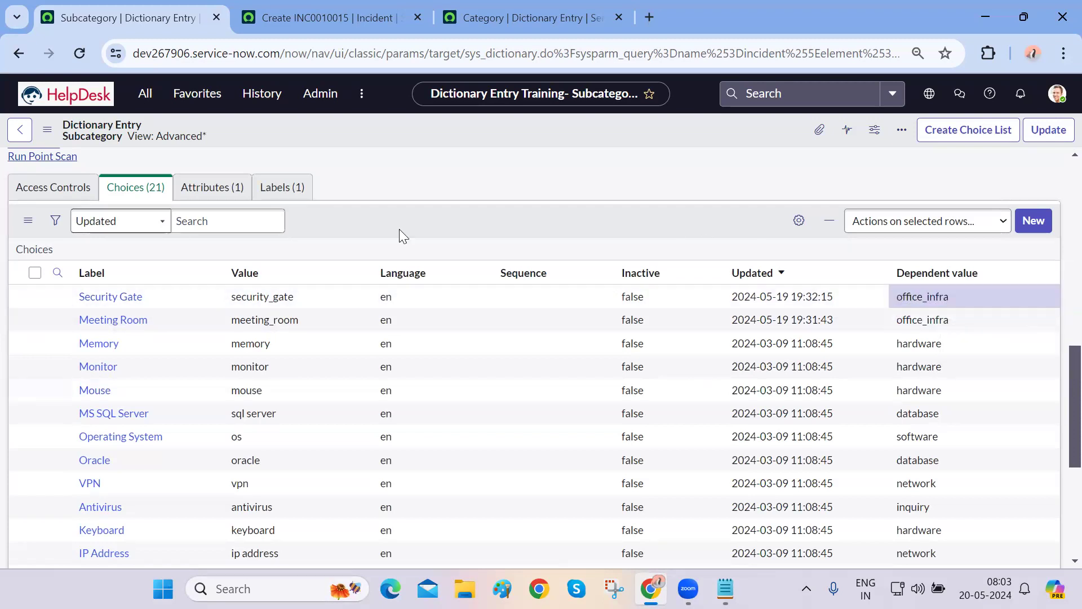
Reload the Subcategory dictionary entry and the new incident form, discarding the form's unsaved changes
scroll(230, 197, "up", 10)
left_click(69, 48)
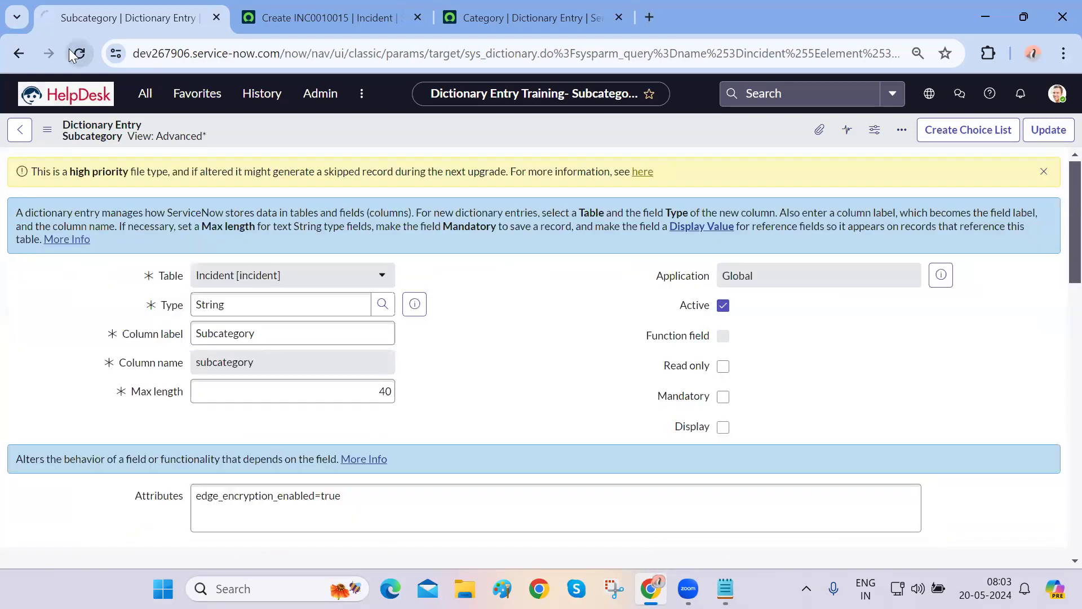
key("ctrl+Tab")
left_click(83, 52)
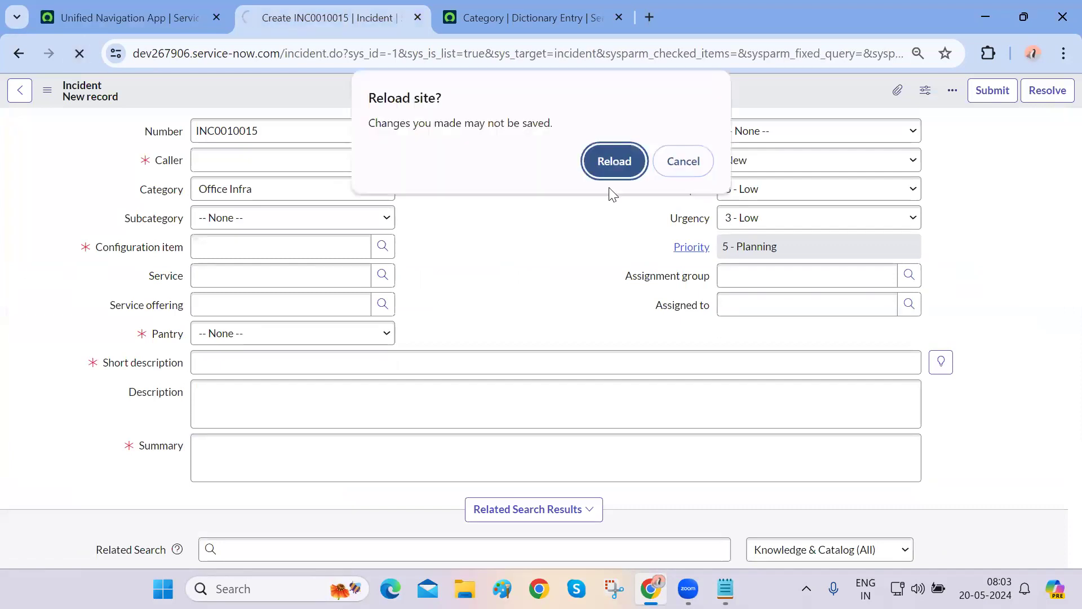
left_click(634, 170)
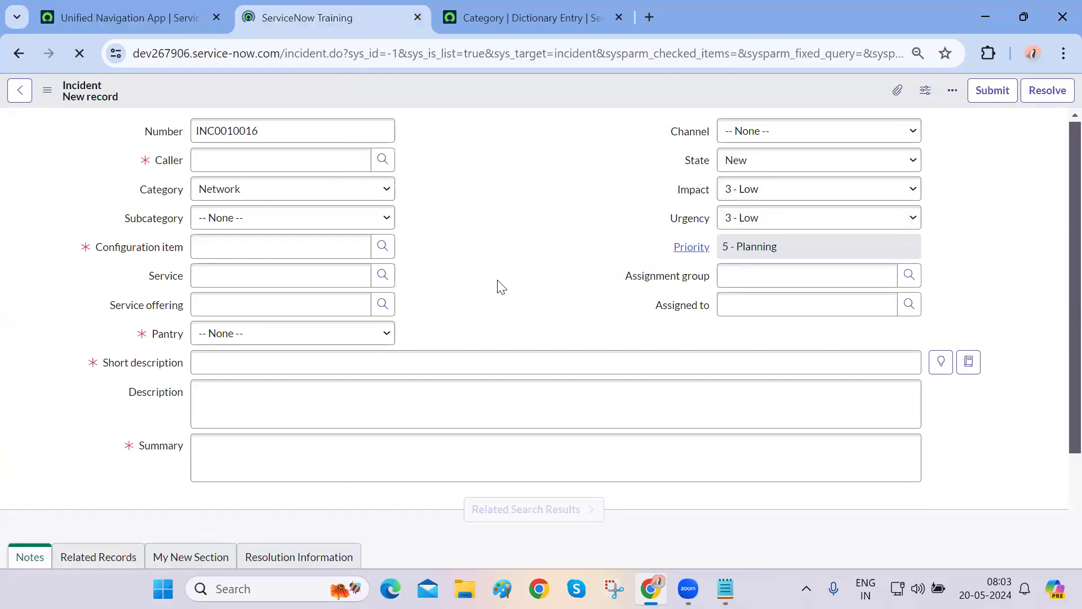
Set the new incident's category to Office Infra and its subcategory to Meeting Room, and view the subcategory options again
left_click(290, 223)
left_click(298, 189)
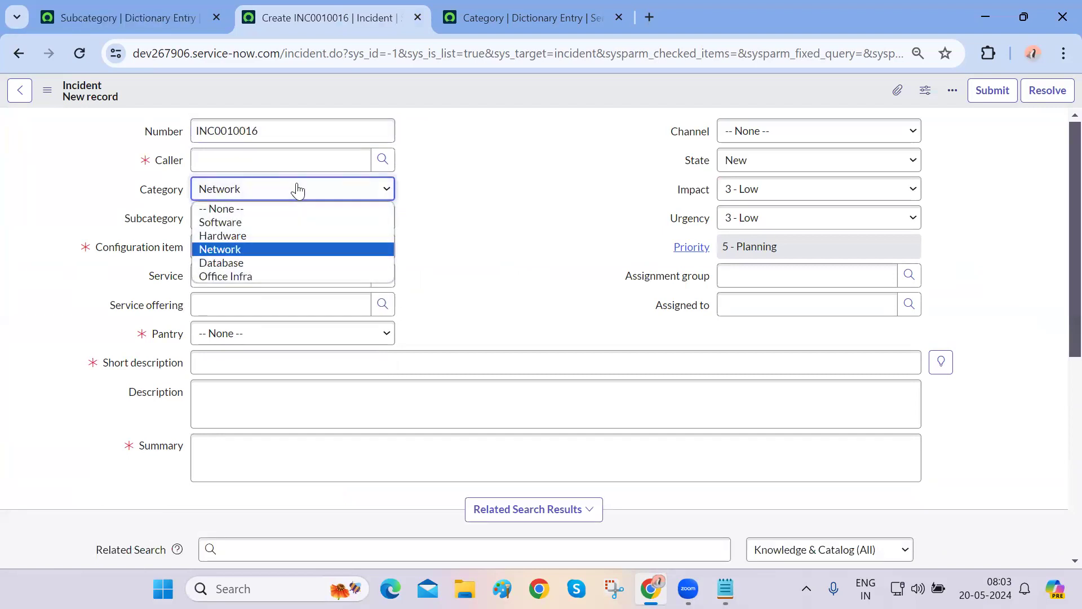
left_click(247, 276)
left_click(321, 224)
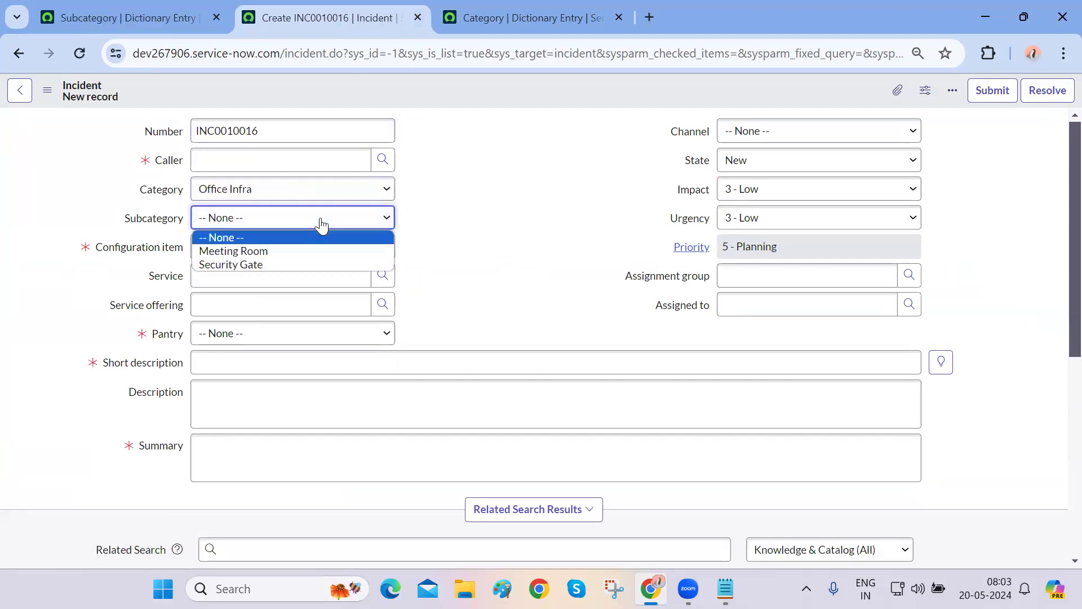
left_click(292, 251)
left_click(321, 227)
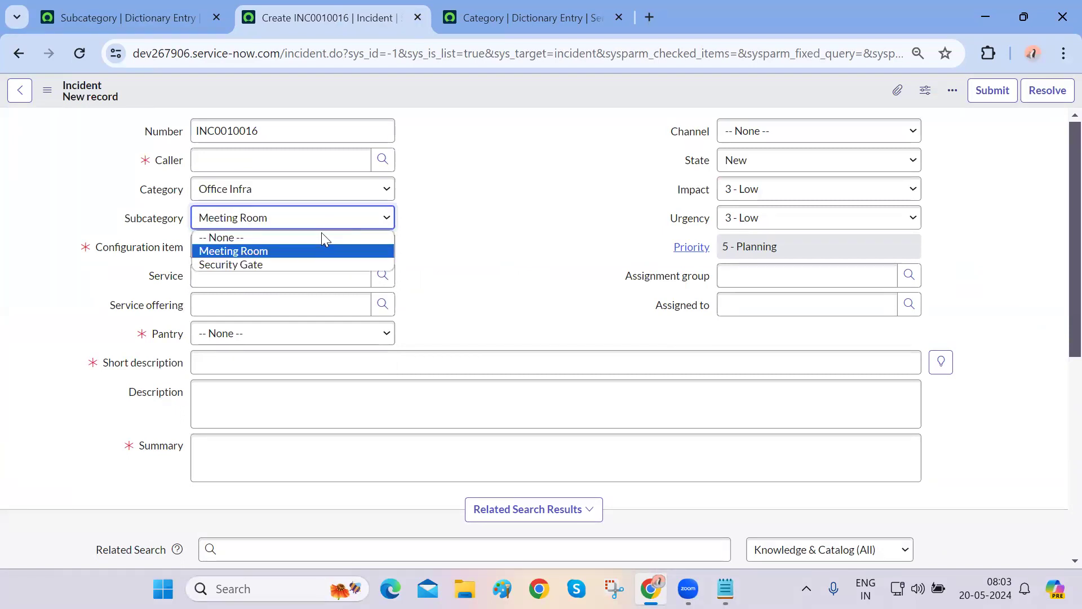
Set the new incident's subcategory to Security Gate, and view the Caller field's recent selections and user lookup list
left_click(297, 265)
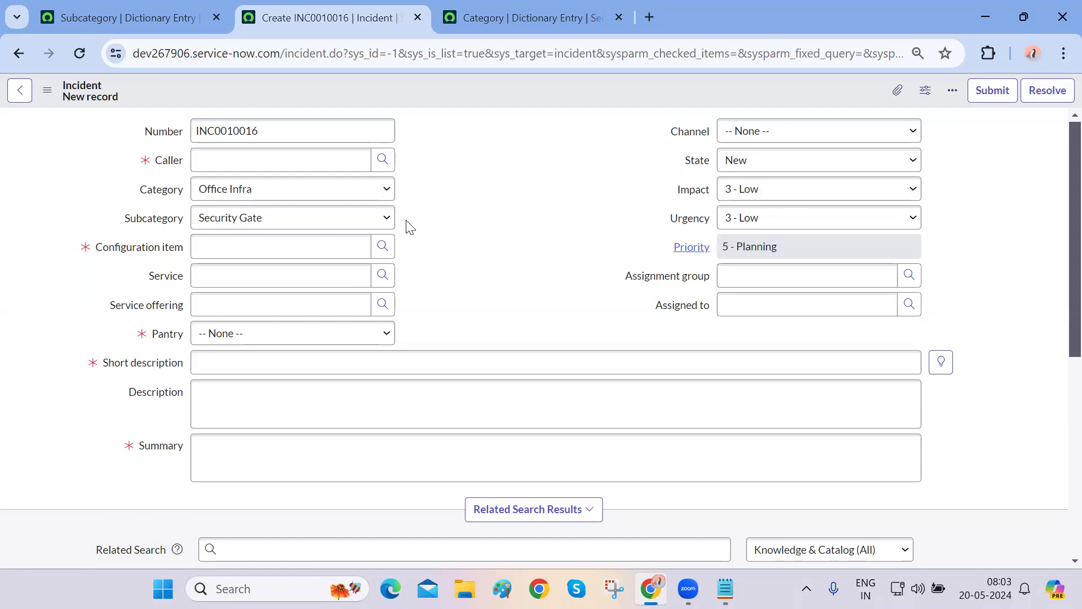
left_click(323, 160)
scroll(463, 353, "down", 1)
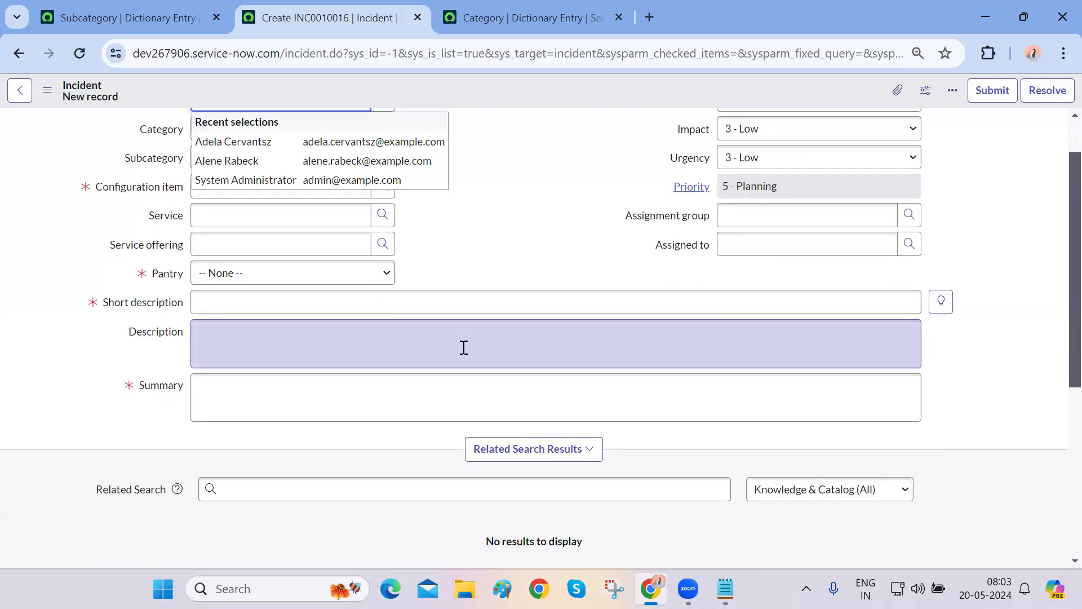
scroll(463, 347, "up", 1)
left_click(382, 160)
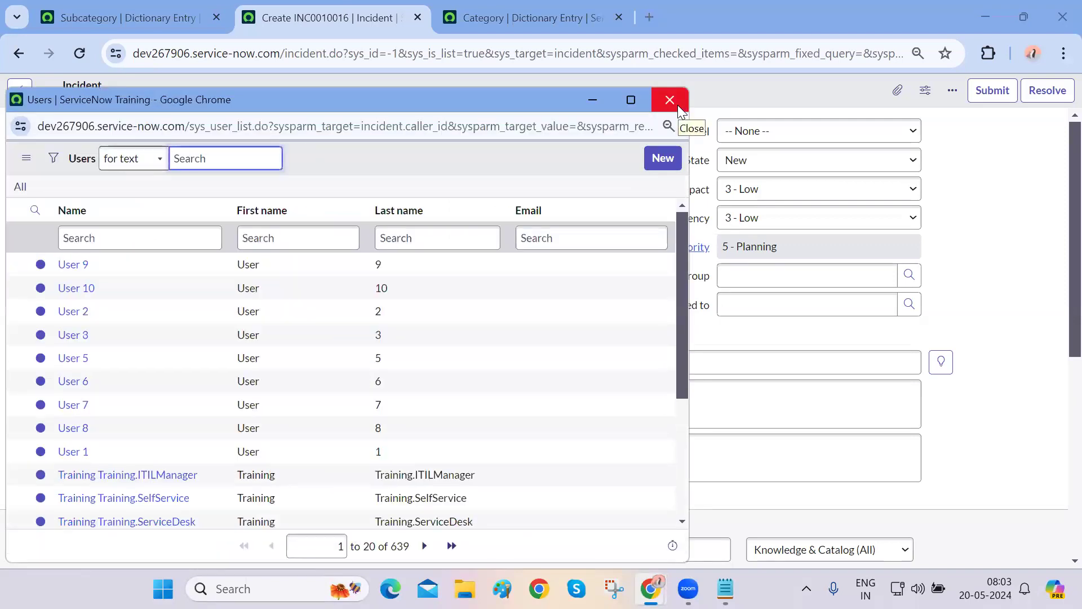
left_click(678, 105)
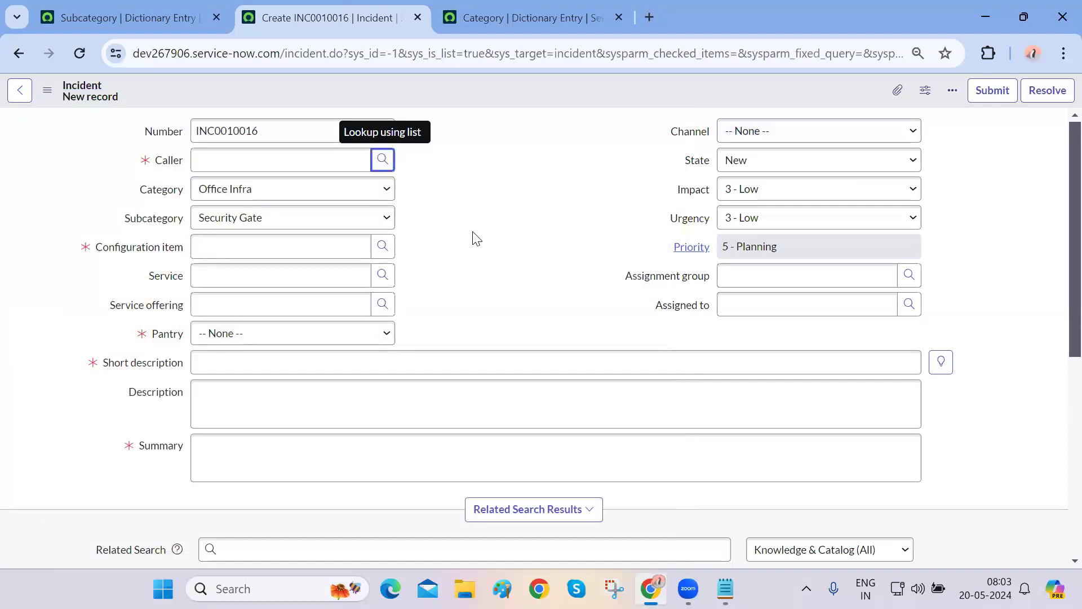
Examine the Caller field's suggestions and user lookup again, along with the configuration options of its label
left_click(267, 170)
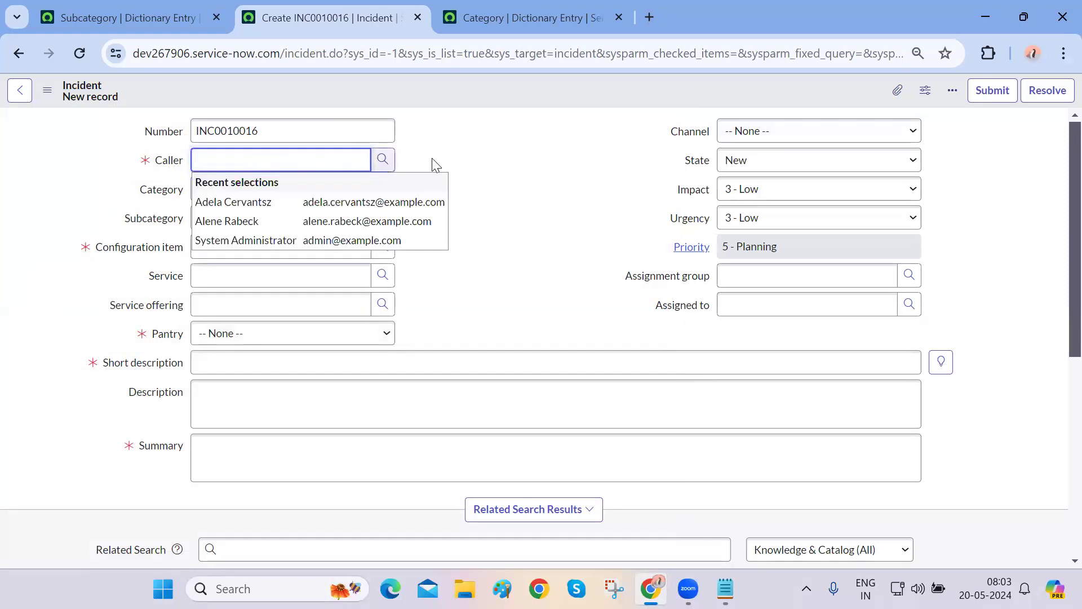
left_click(474, 169)
left_click(382, 163)
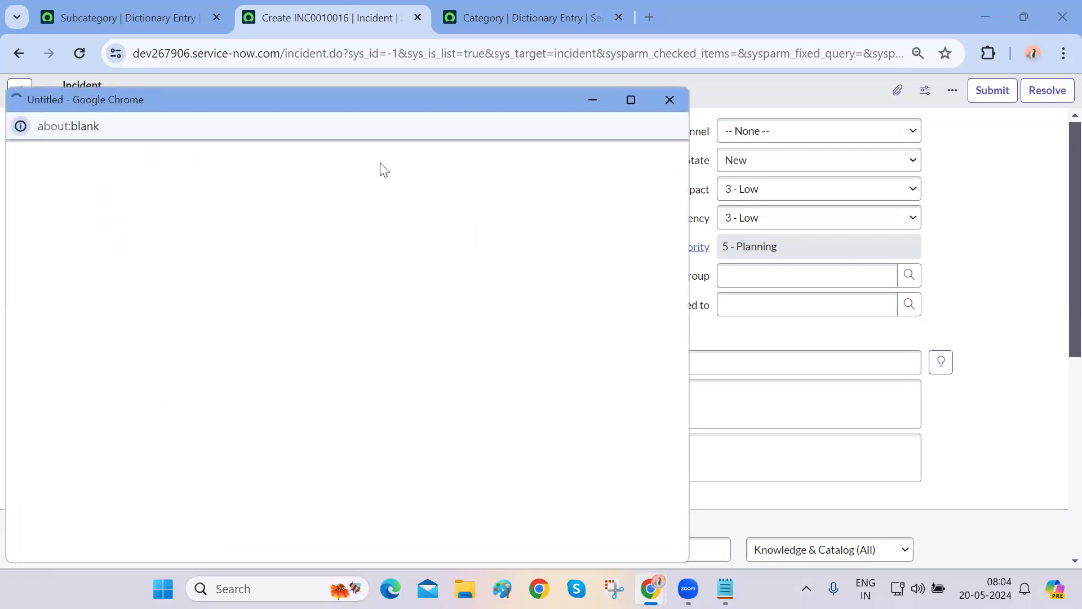
left_click(674, 101)
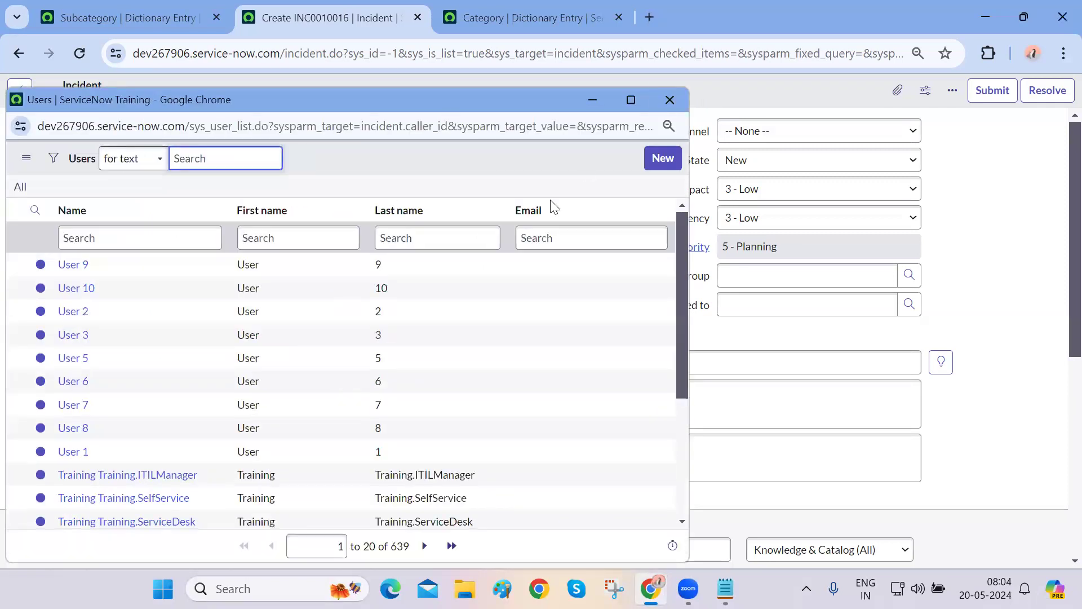
left_click(12, 411)
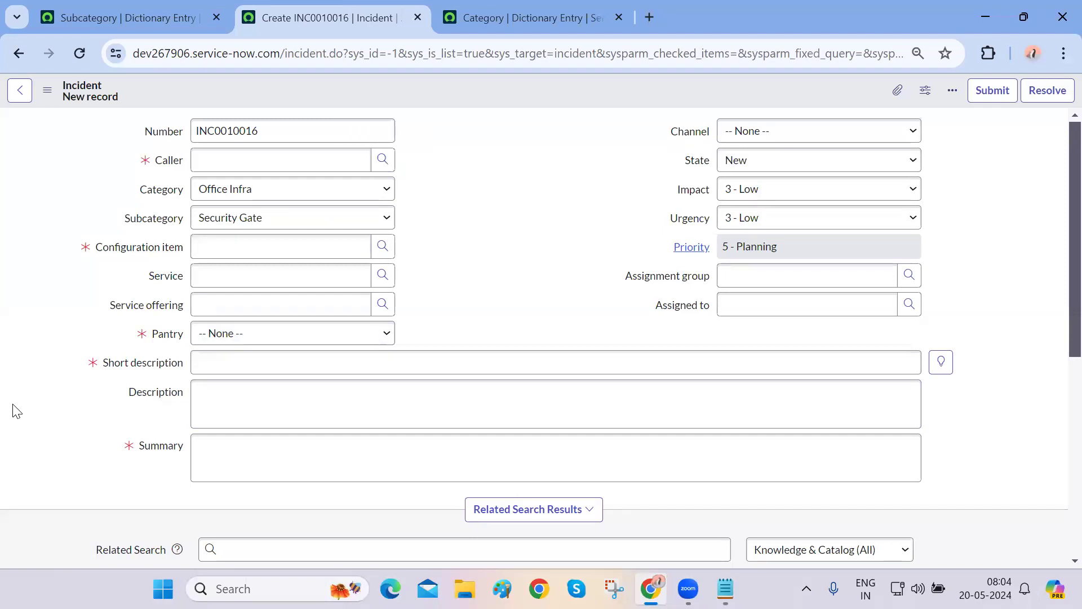
left_click(231, 164)
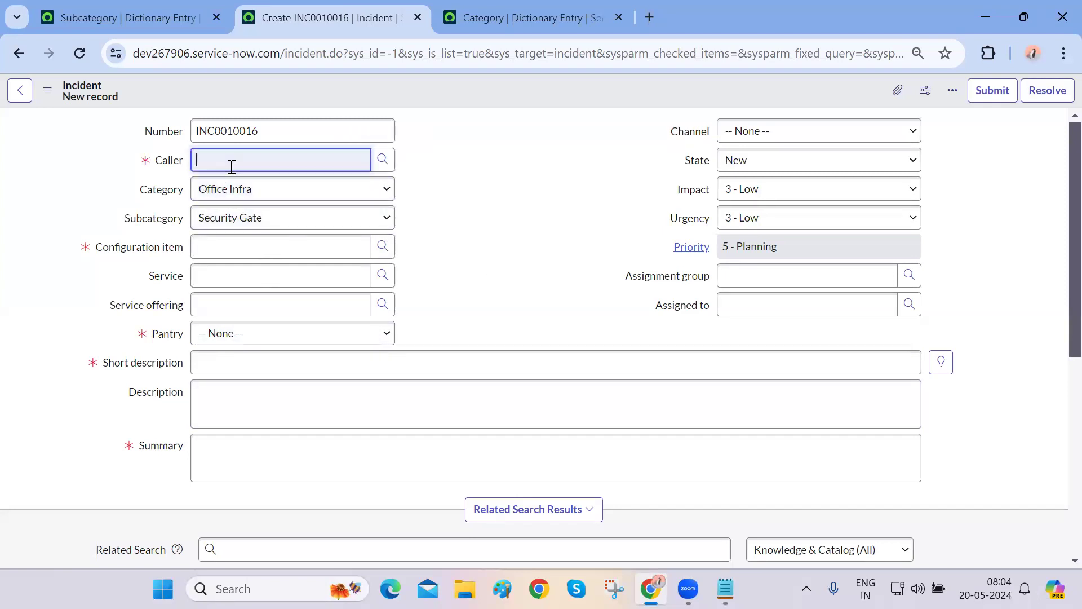
left_click(169, 167)
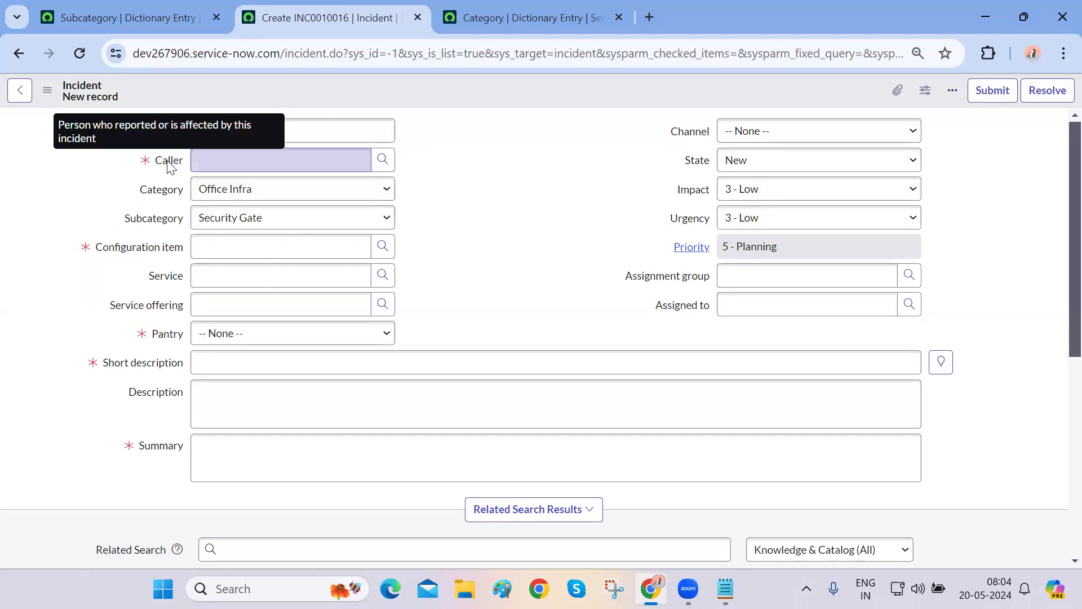
right_click(169, 165)
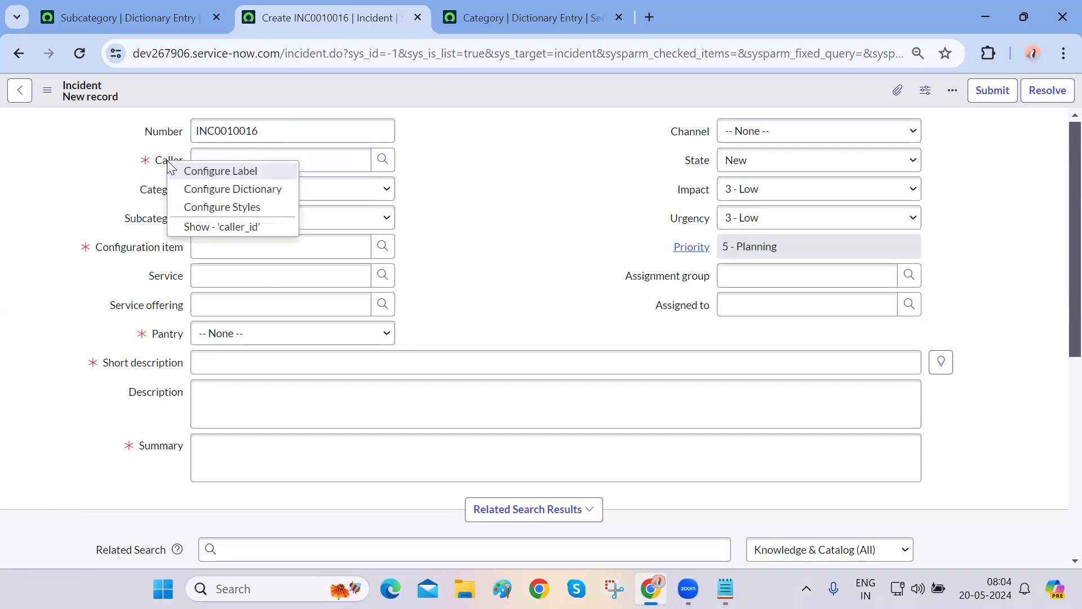
left_click(980, 237)
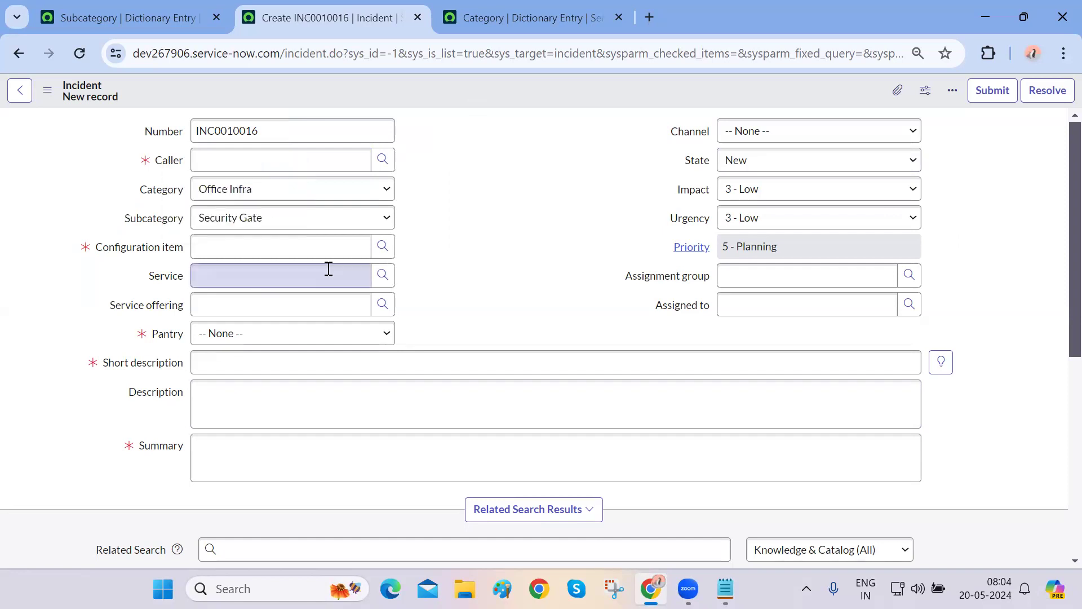
Open the Incident table's configuration from the incident form, discarding the form's unsaved changes
left_click(47, 91)
mouse_move(131, 145)
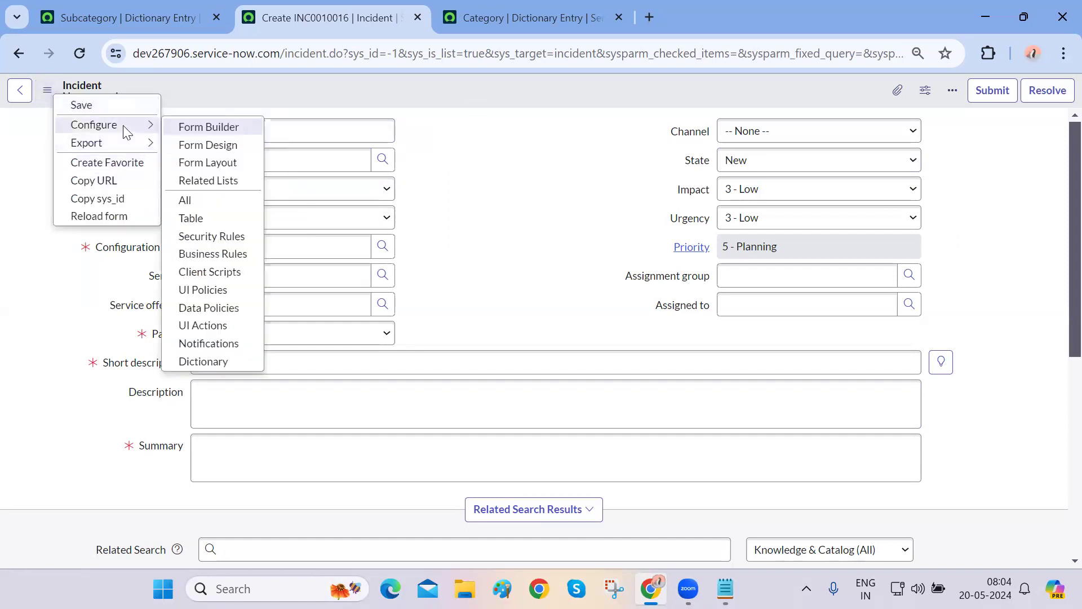
left_click(206, 222)
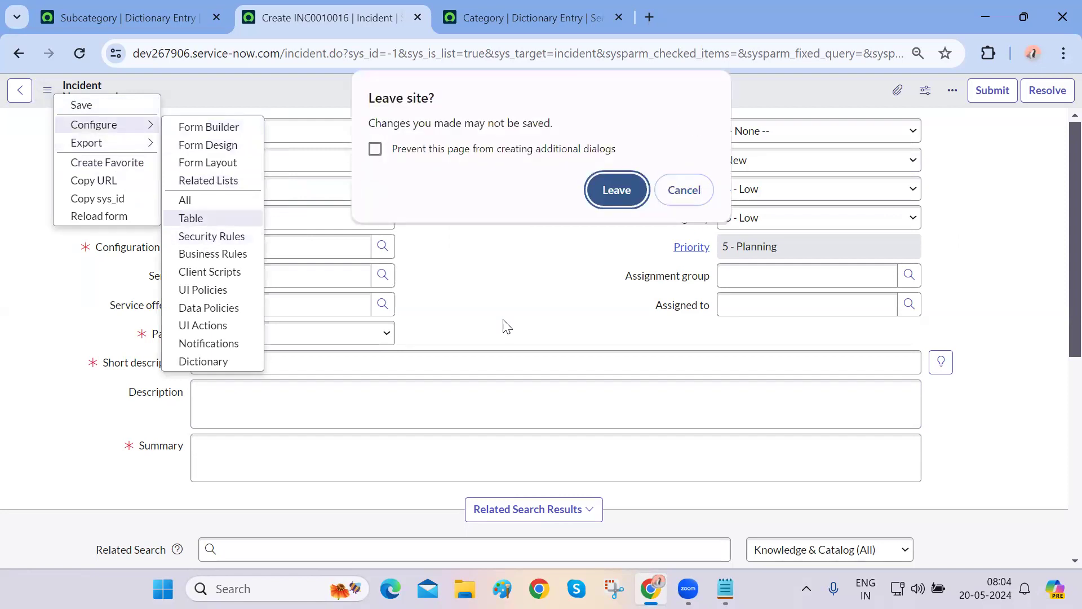
left_click(626, 184)
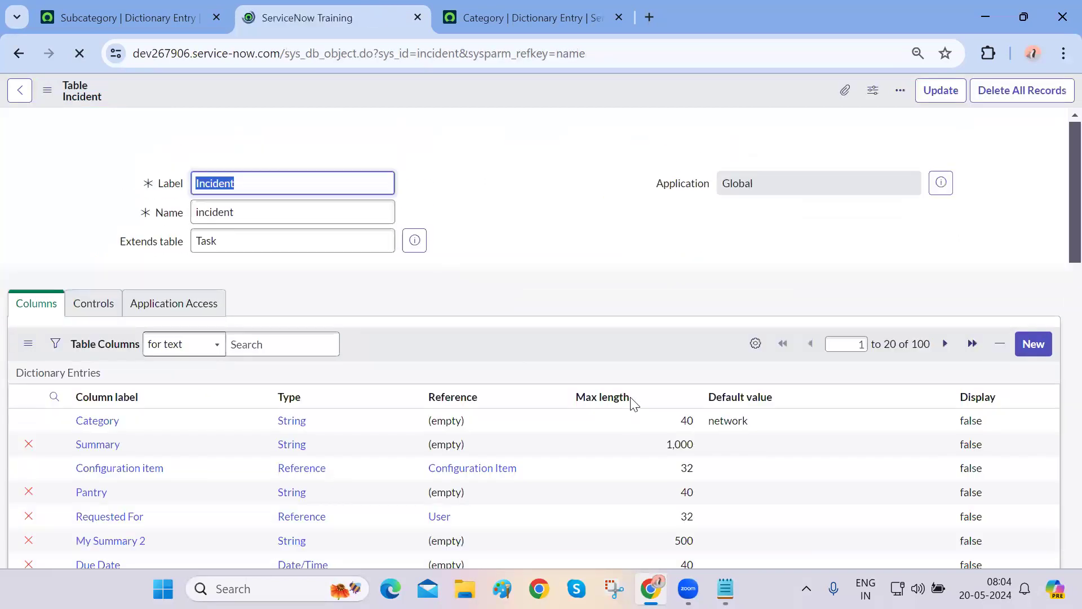
Start a new column on the Incident table with type Reference and column label My Reference
left_click(1031, 344)
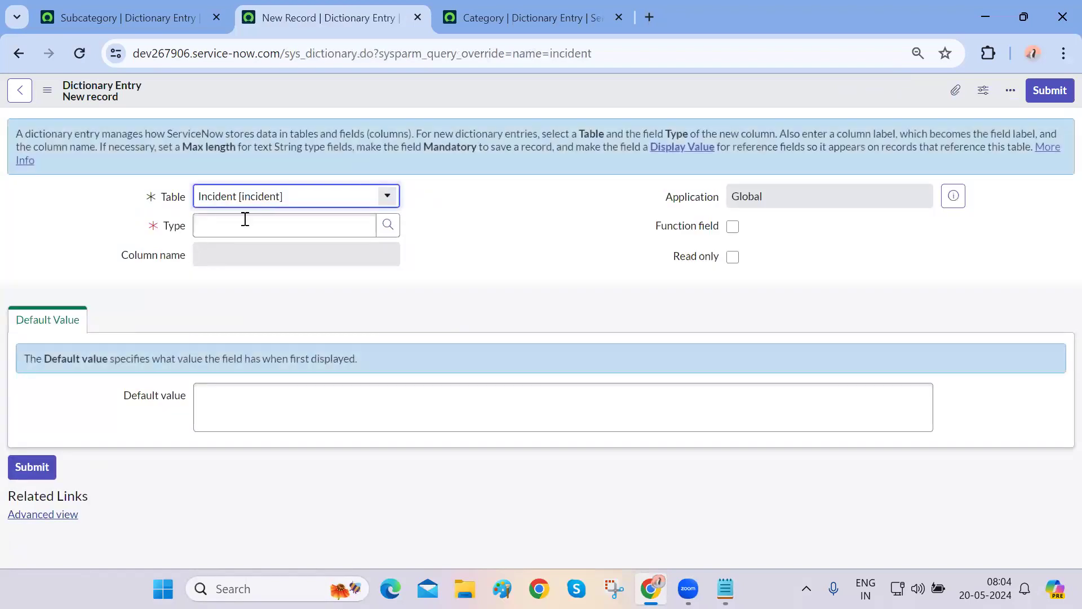
left_click(247, 234)
type("refe")
left_click(278, 248)
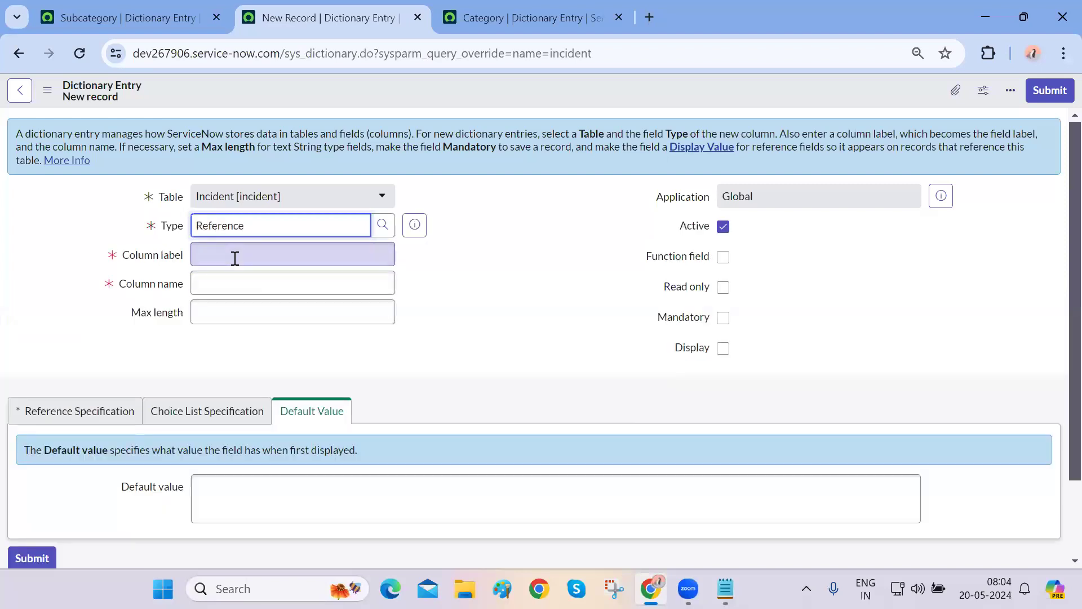
left_click(235, 258)
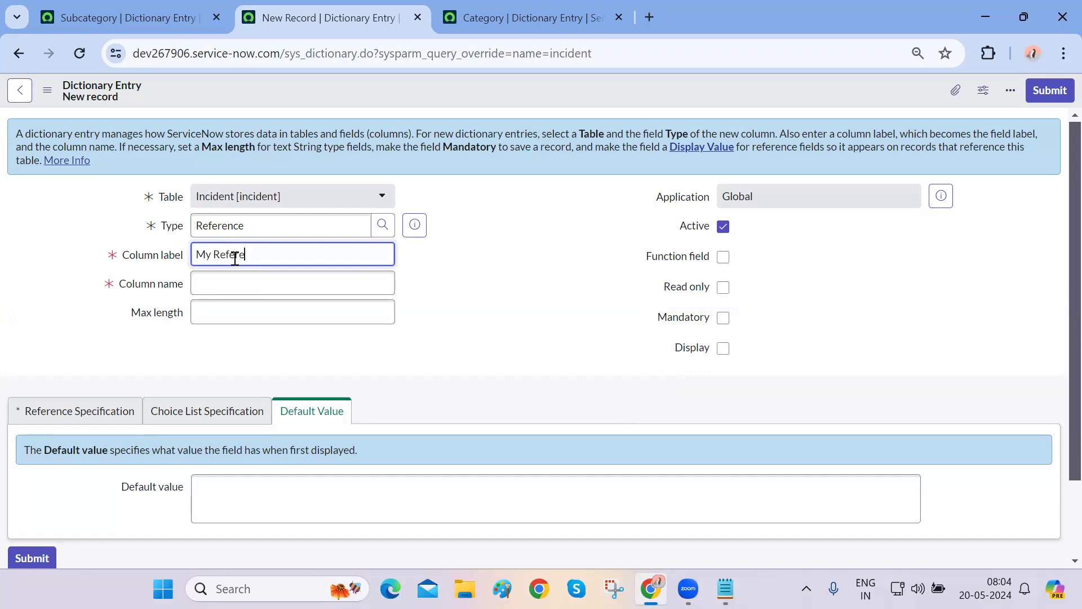
left_click(29, 367)
Set the My Reference column's reference table to User (sys_user) and save the dictionary entry
left_click(94, 417)
scroll(573, 370, "down", 2)
left_click(617, 390)
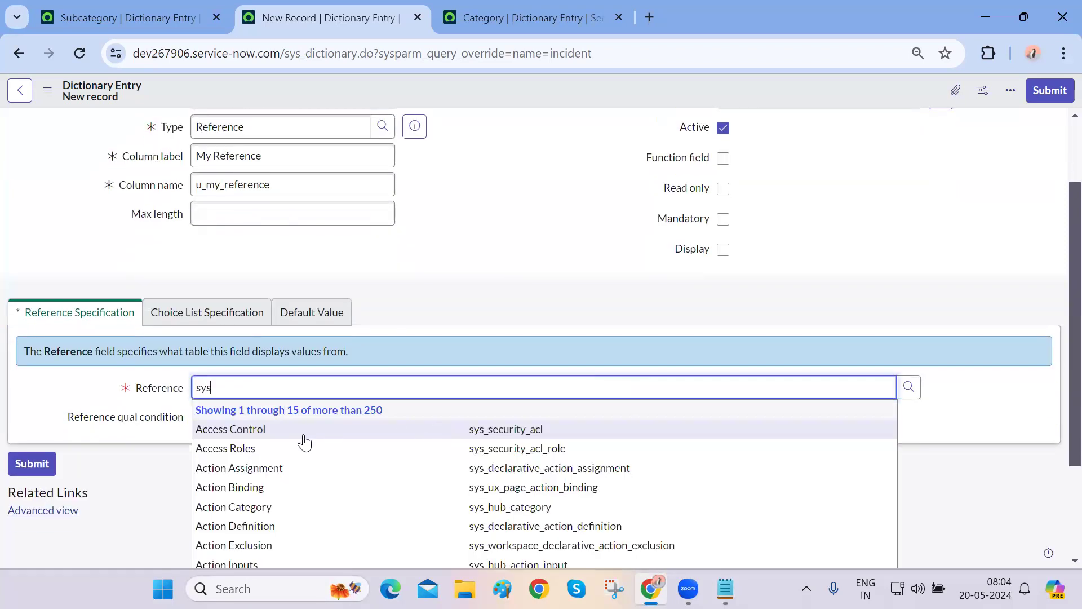
type("sys_u")
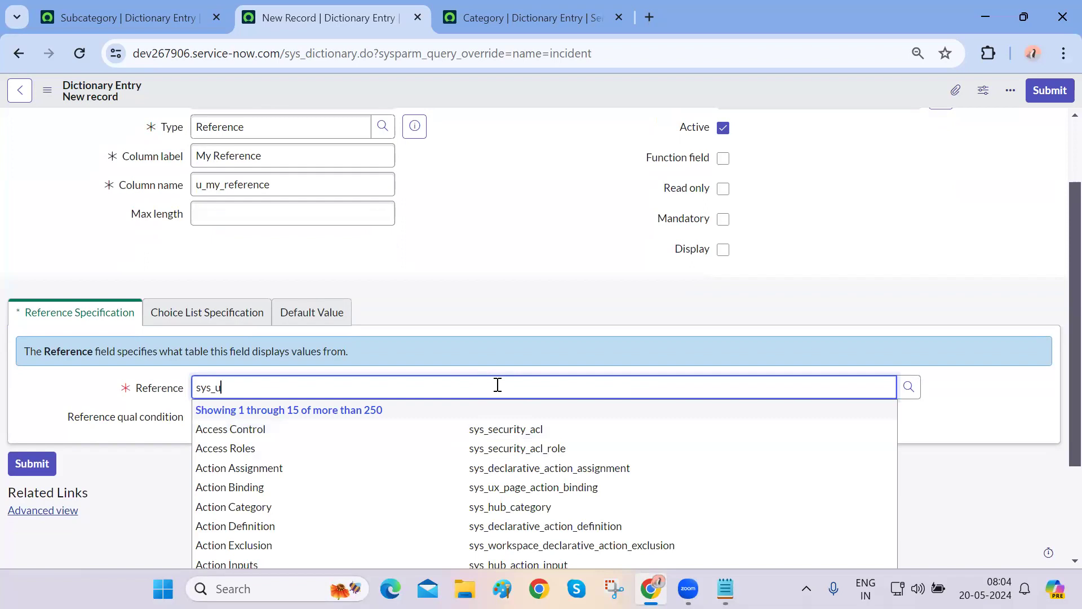
type("ser")
scroll(251, 466, "down", 2)
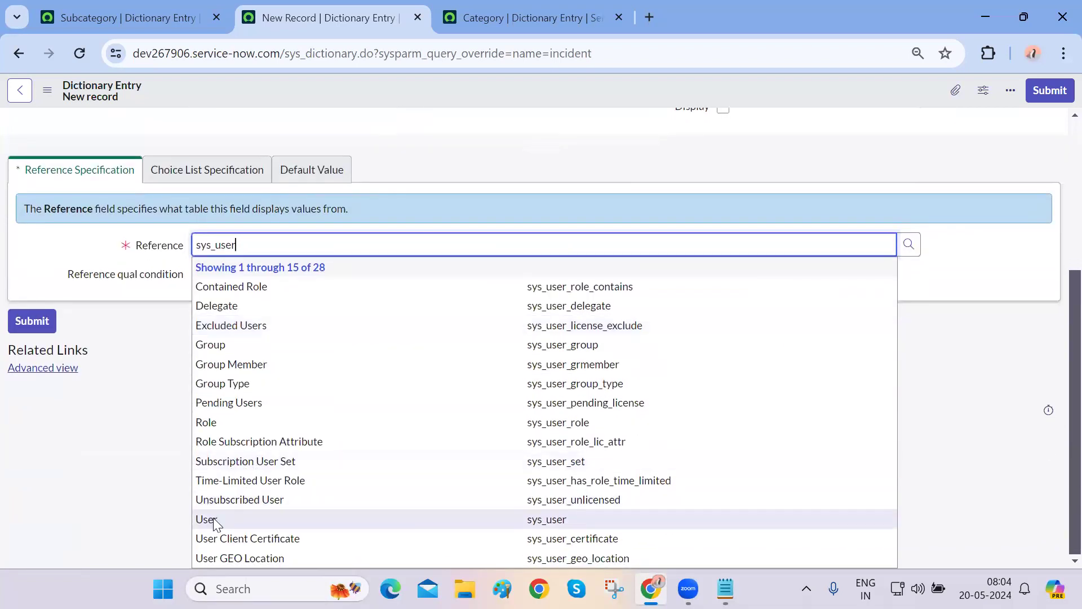
left_click(213, 518)
right_click(535, 86)
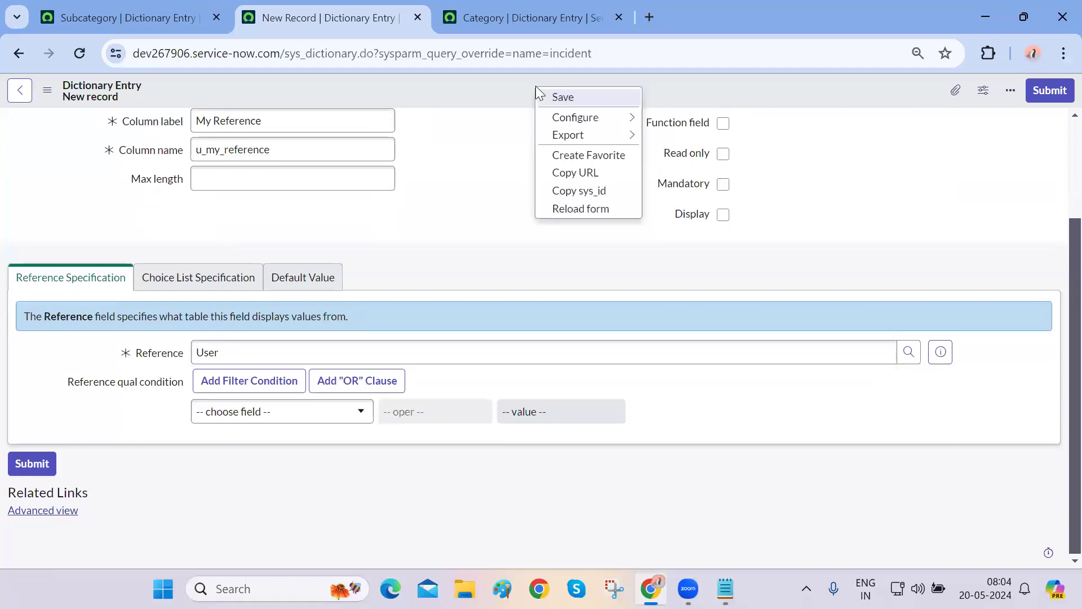
left_click(563, 101)
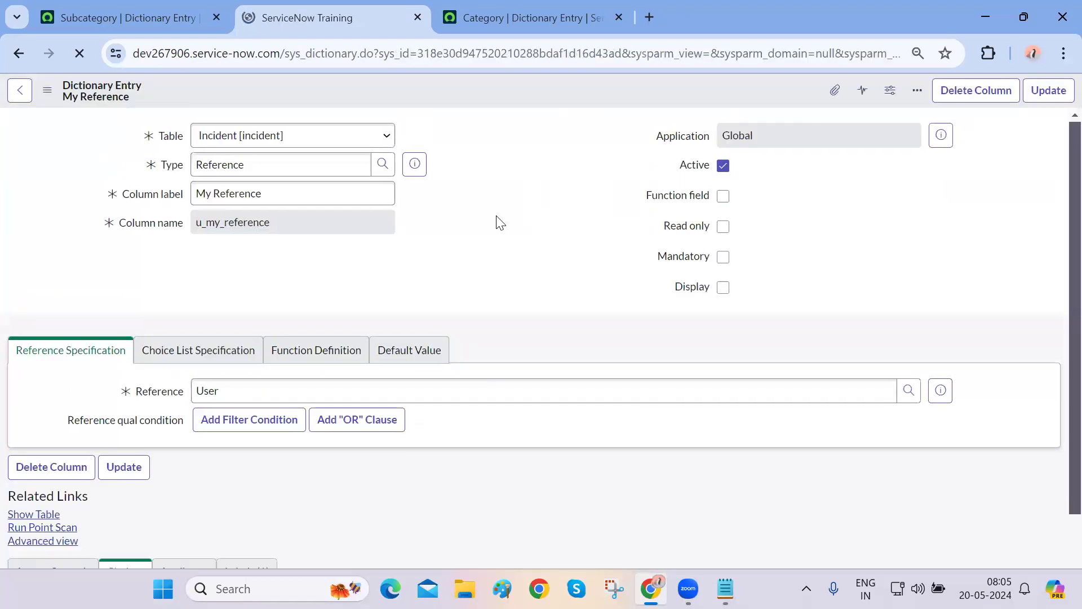
Add a choice to the My Reference field with label and value User1
scroll(502, 342, "down", 5)
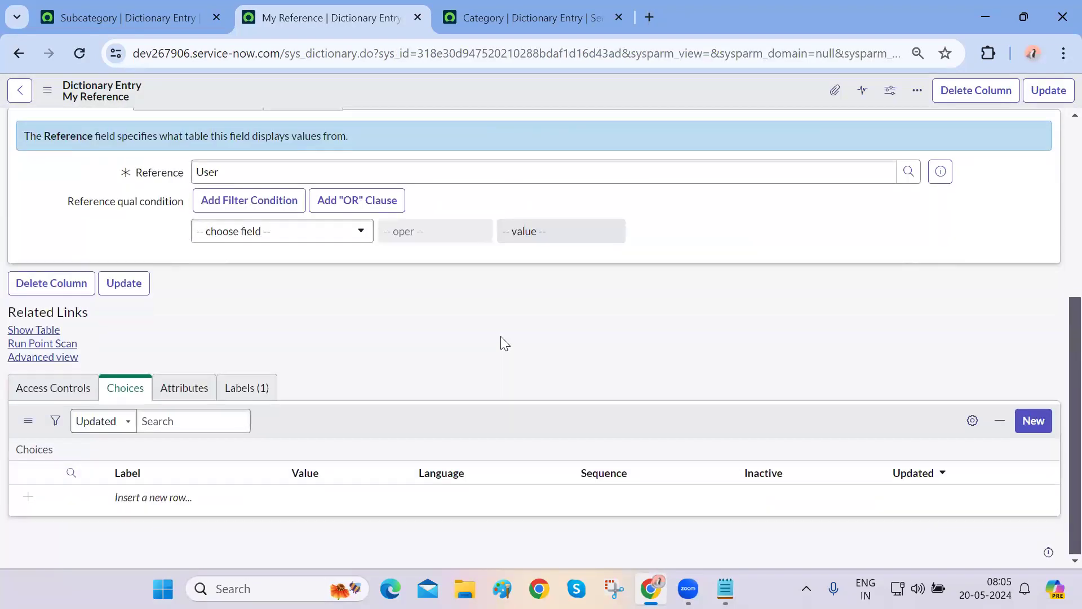
scroll(500, 336, "up", 5)
scroll(500, 336, "down", 4)
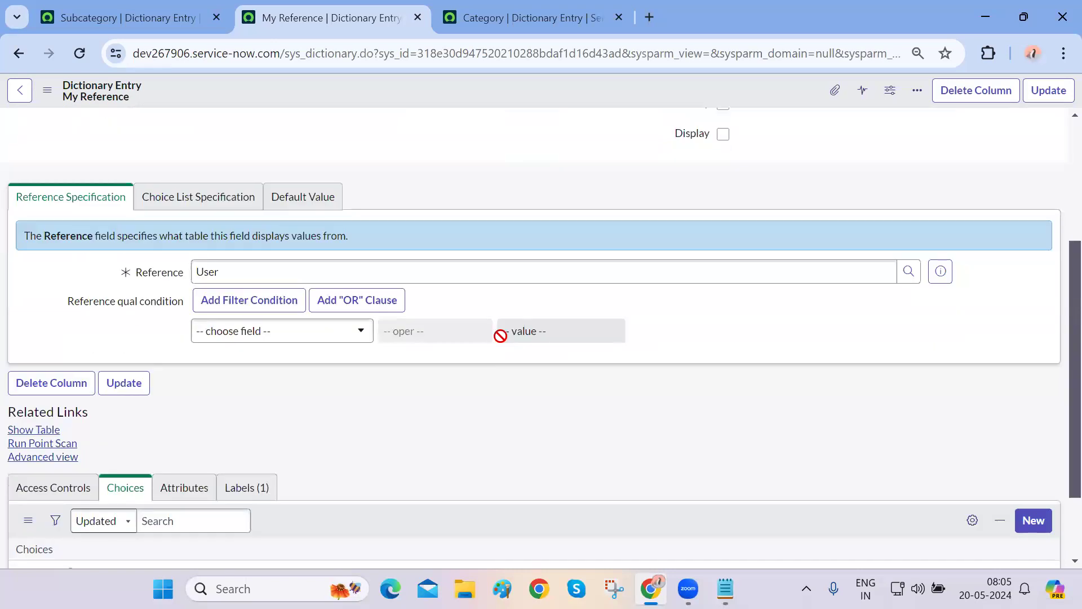
scroll(253, 485, "down", 2)
left_click(1040, 427)
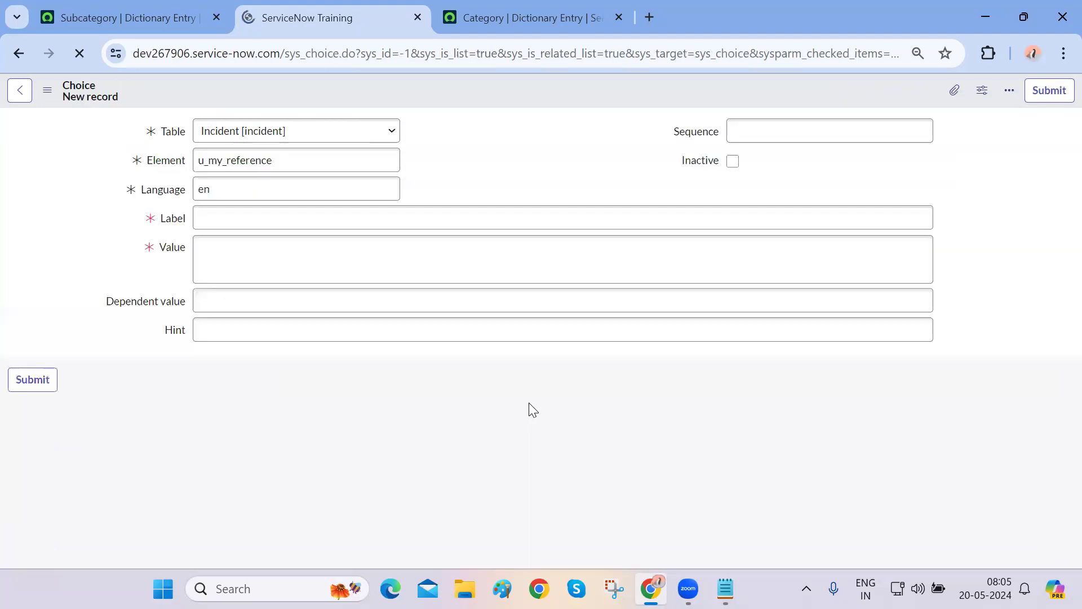
left_click(283, 220)
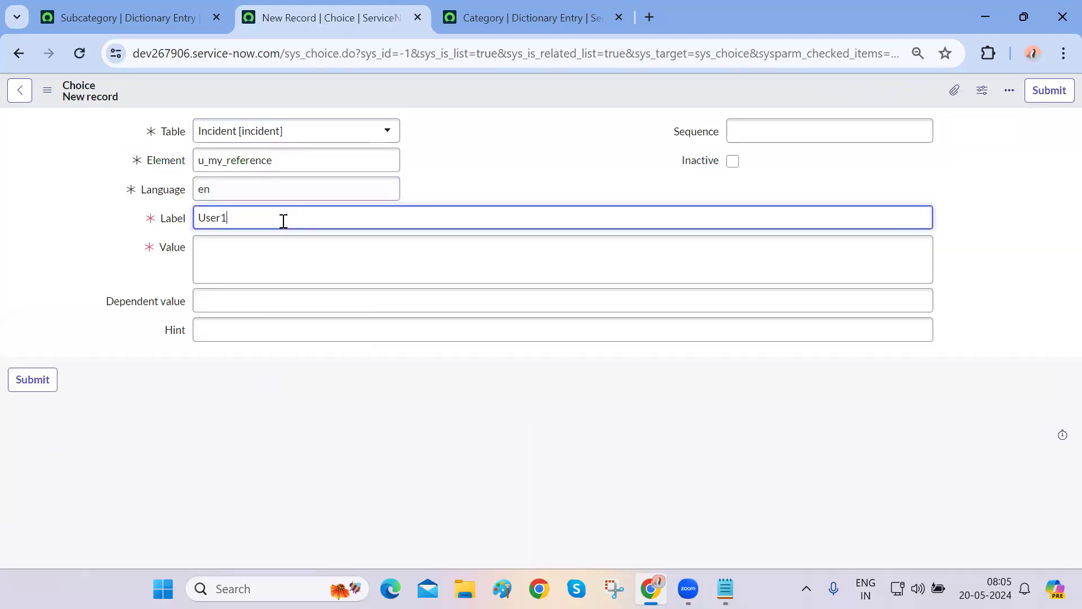
key("ctrl+a")
key("ctrl+c")
left_click(253, 257)
key("ctrl+v")
left_click(1061, 91)
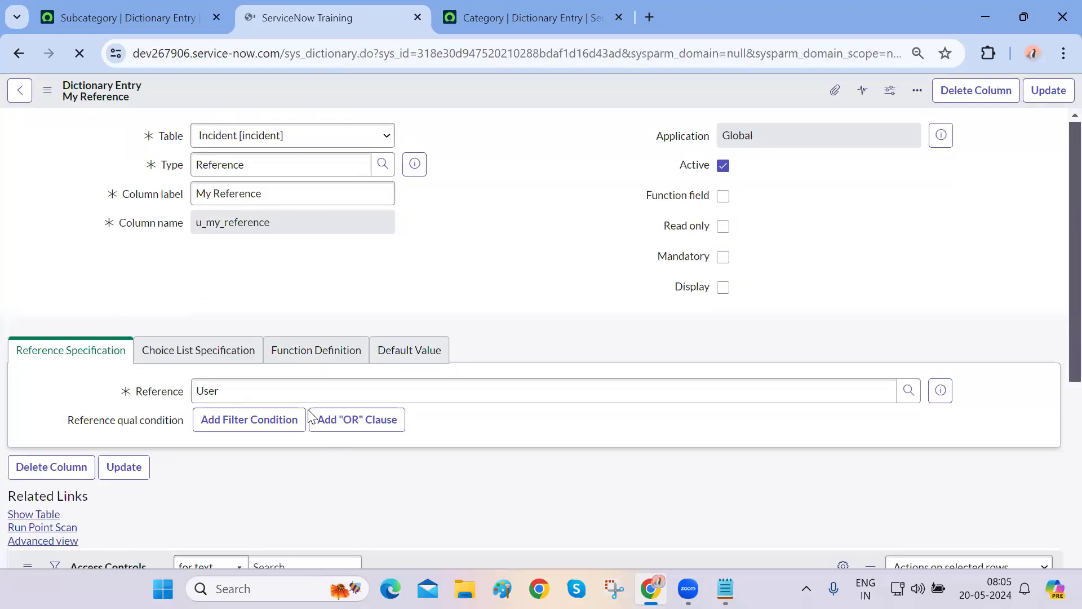
Add a second choice to the My Reference field with label and value User2
scroll(308, 410, "down", 3)
scroll(308, 410, "up", 3)
scroll(307, 411, "down", 4)
scroll(148, 501, "down", 1)
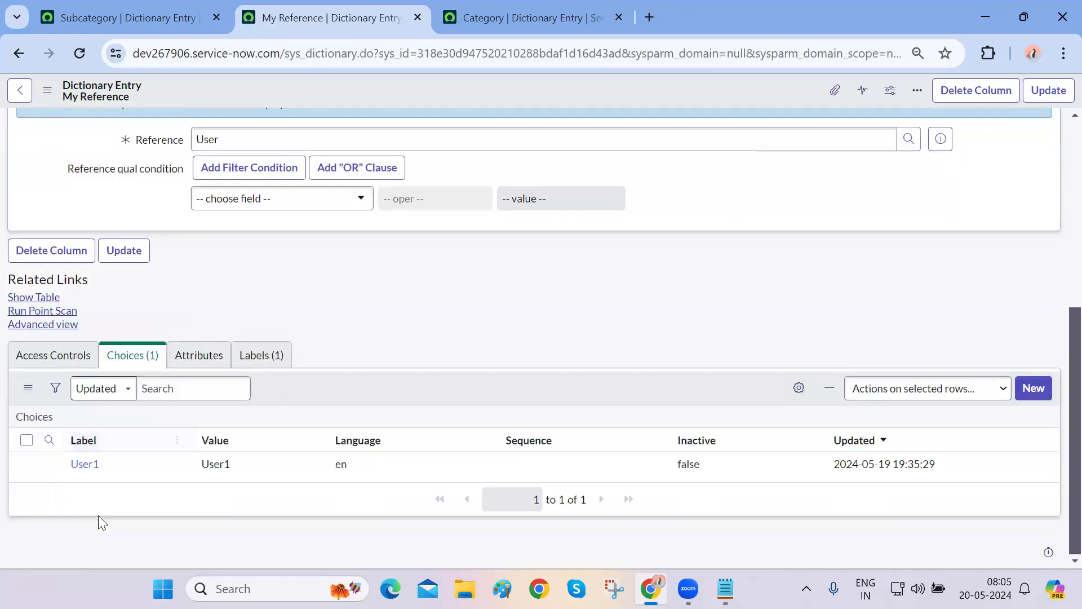
left_click(1033, 389)
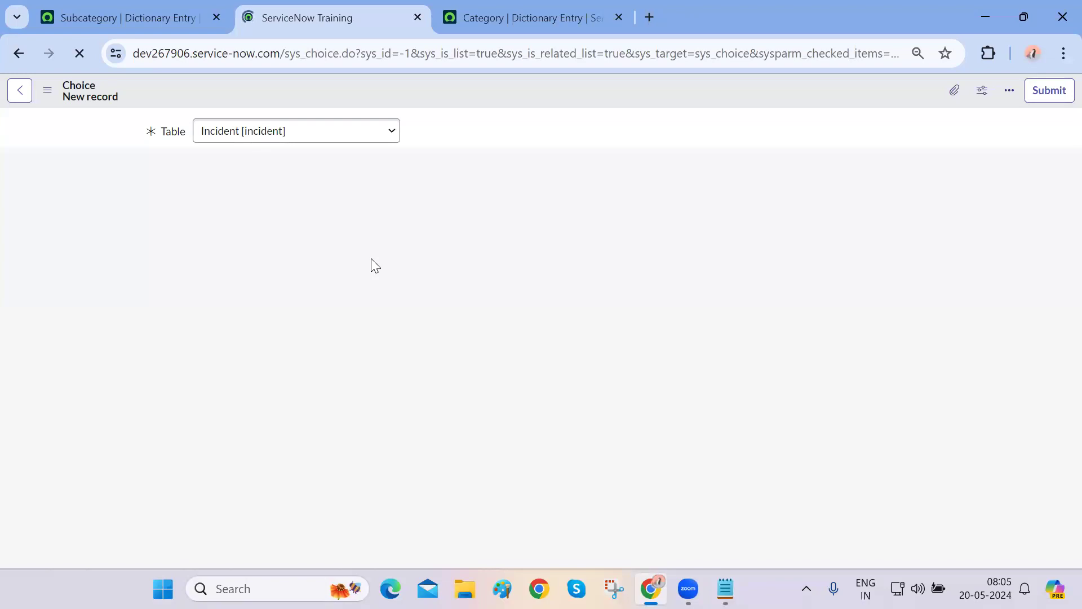
left_click(373, 214)
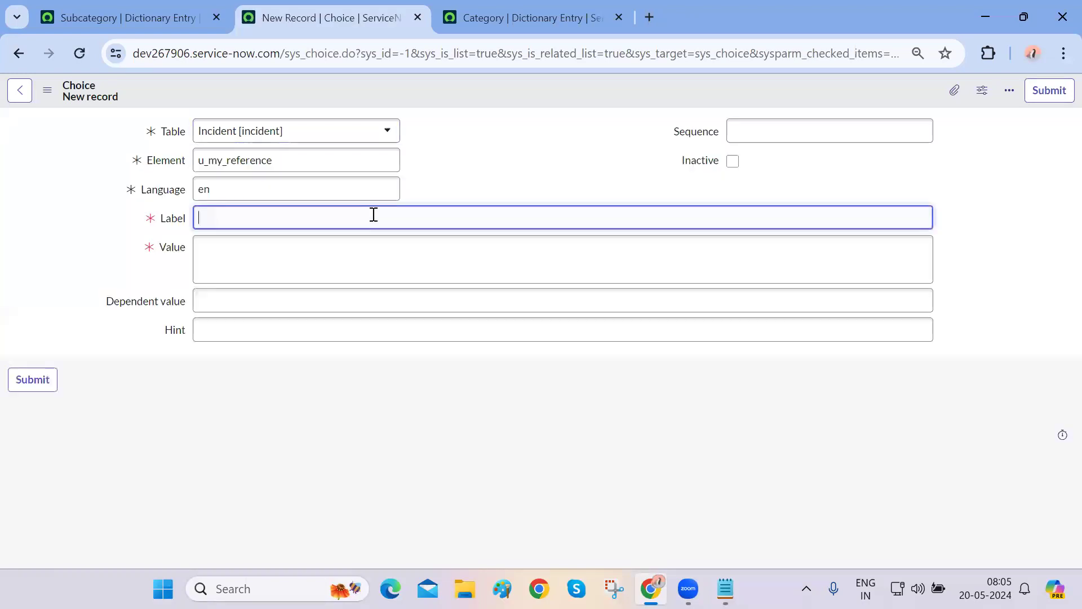
left_click(354, 248)
type("User1")
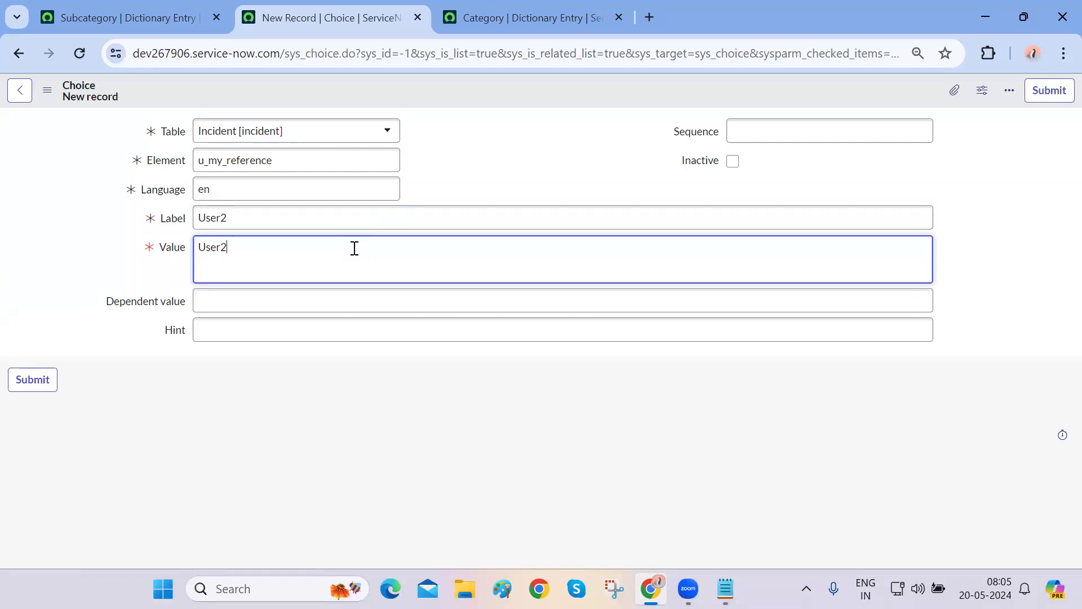
left_click(1050, 91)
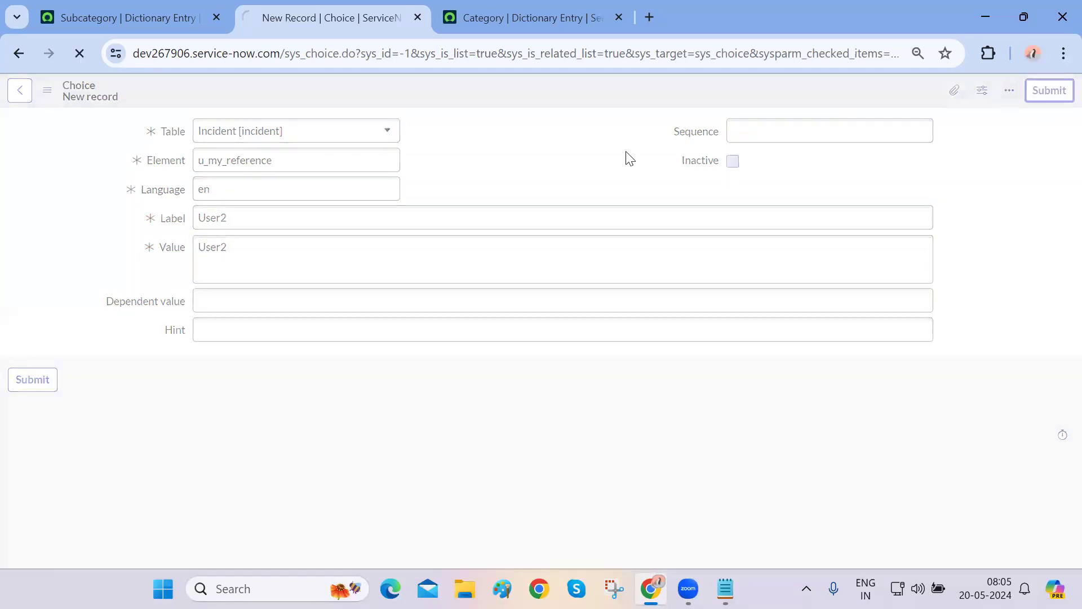
Return to the Subcategory dictionary entry's browser tab and open a new incident record through the favorite Incident - All list
key("ctrl+shift+Tab")
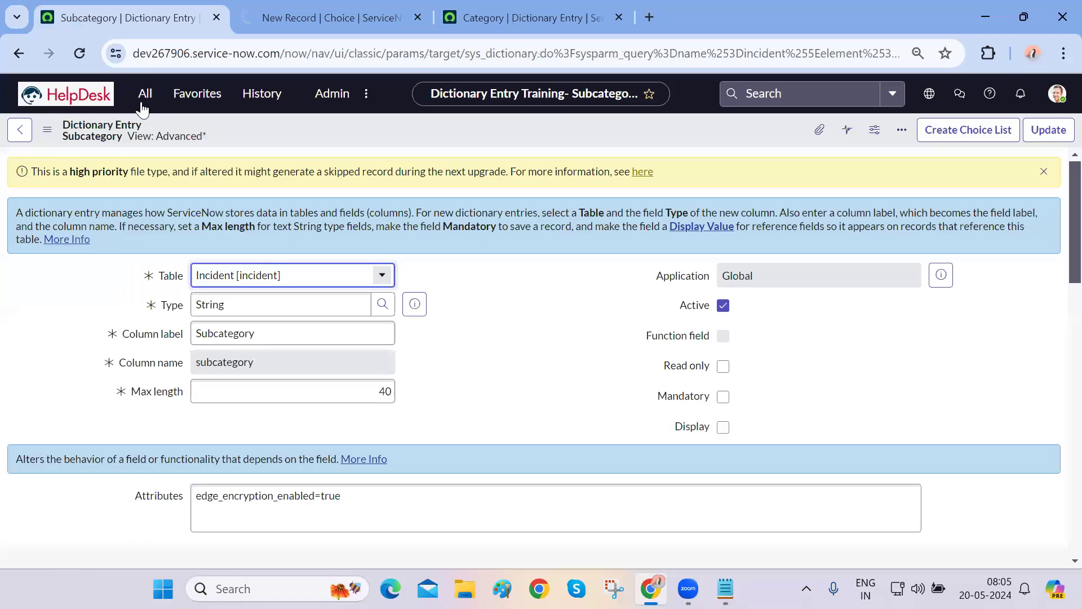
left_click(144, 99)
type("icnident")
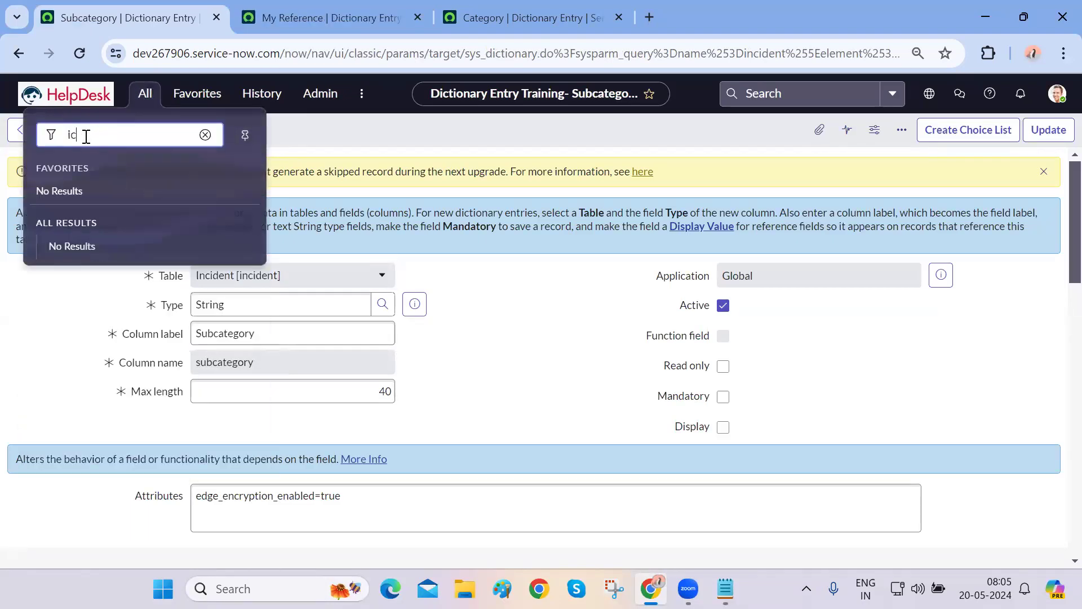
key("BackSpace")
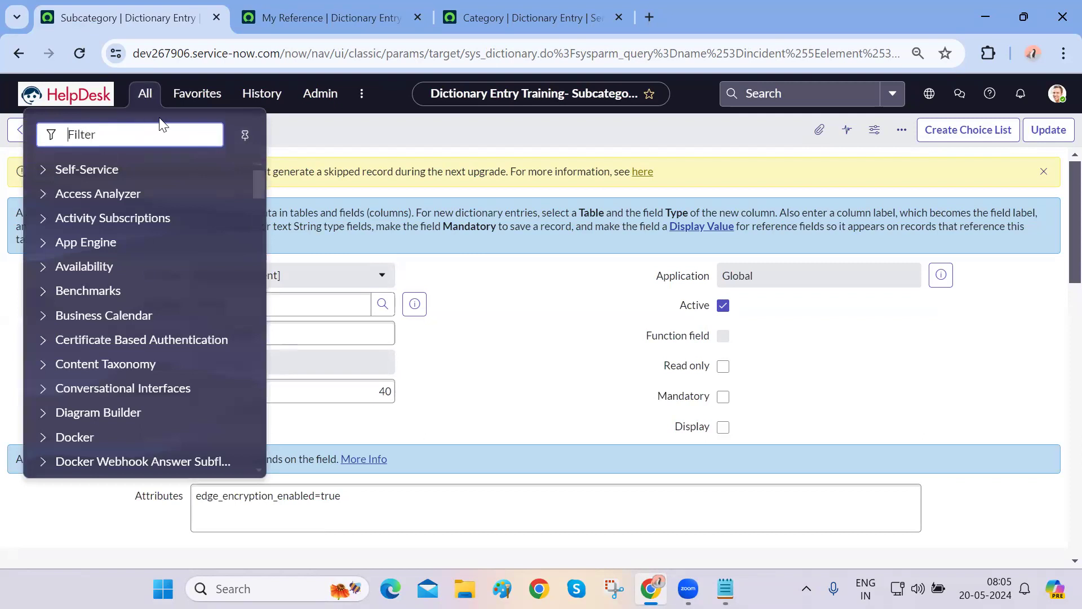
left_click(198, 95)
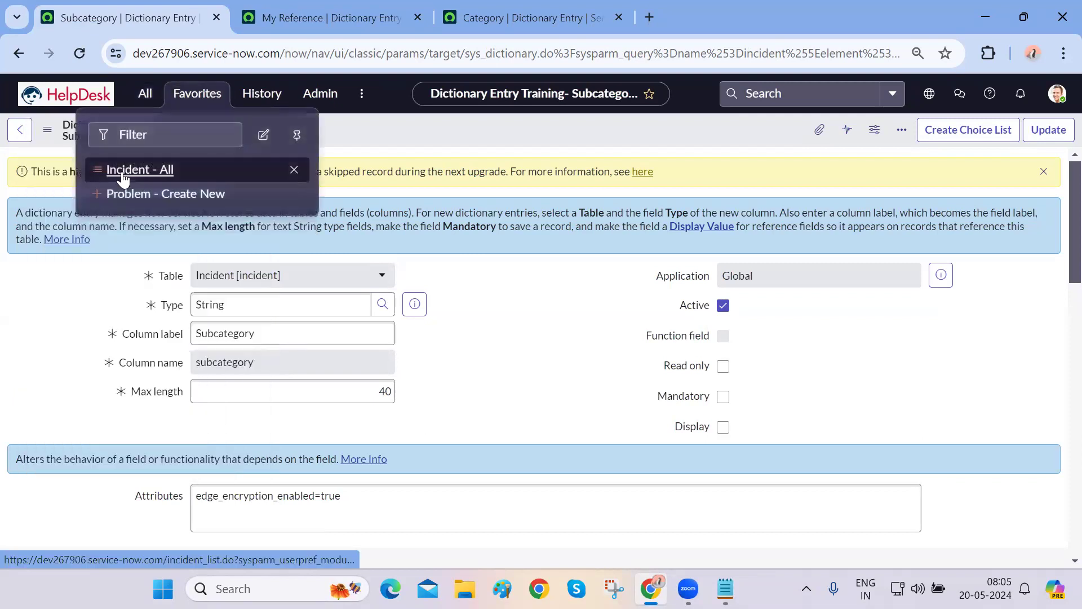
left_click(123, 171)
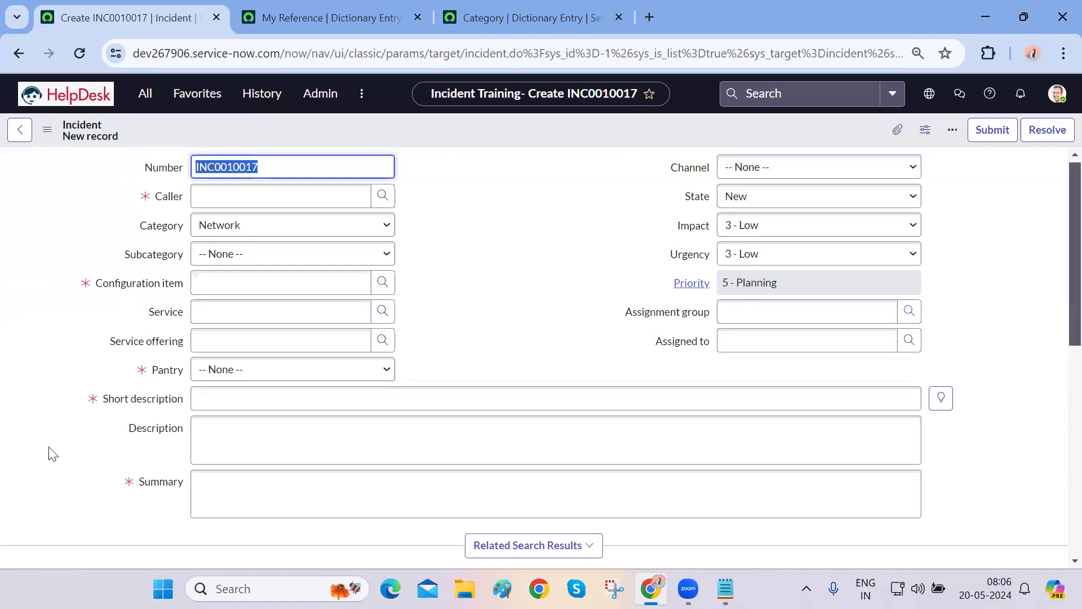
Open the lookup list of the My Reference field on the new incident, view the offered users, and close it
scroll(50, 452, "down", 5)
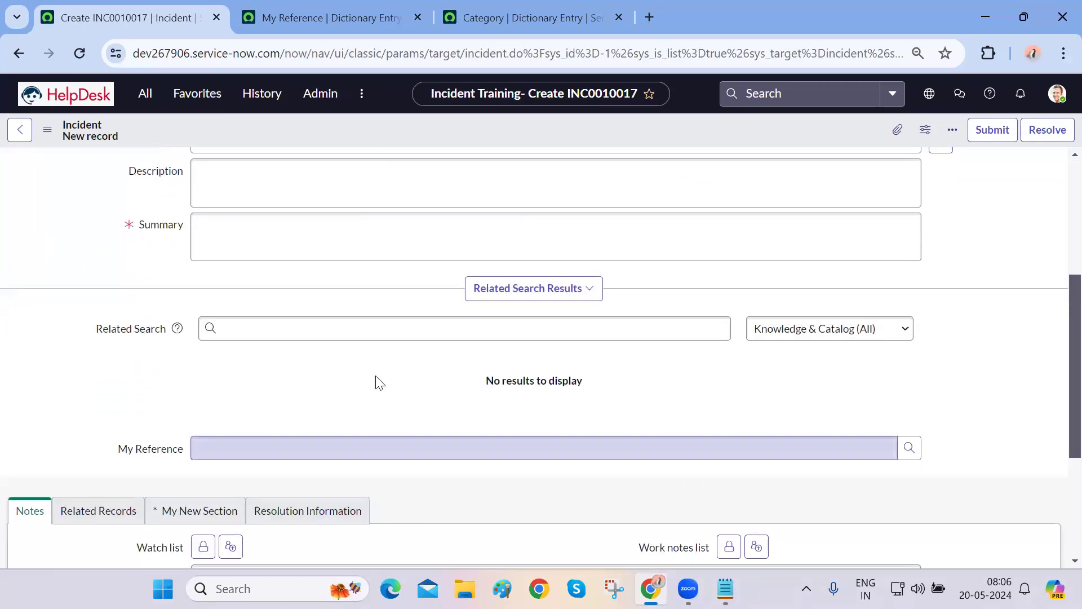
left_click(909, 449)
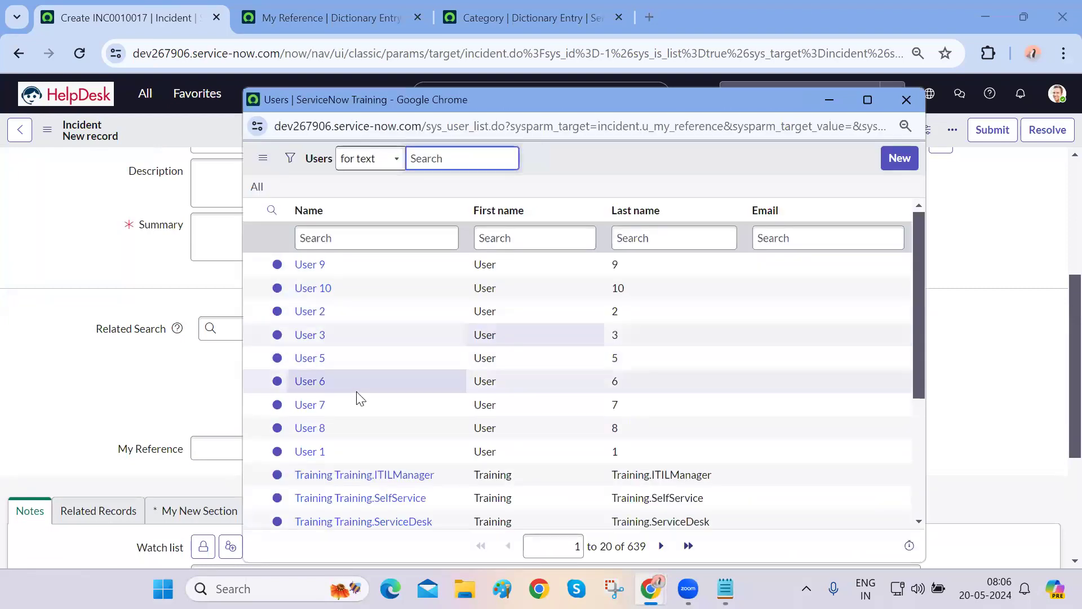
left_click(905, 101)
Reload the new incident form and check the My Reference lookup again, closing it without a selection
left_click(72, 56)
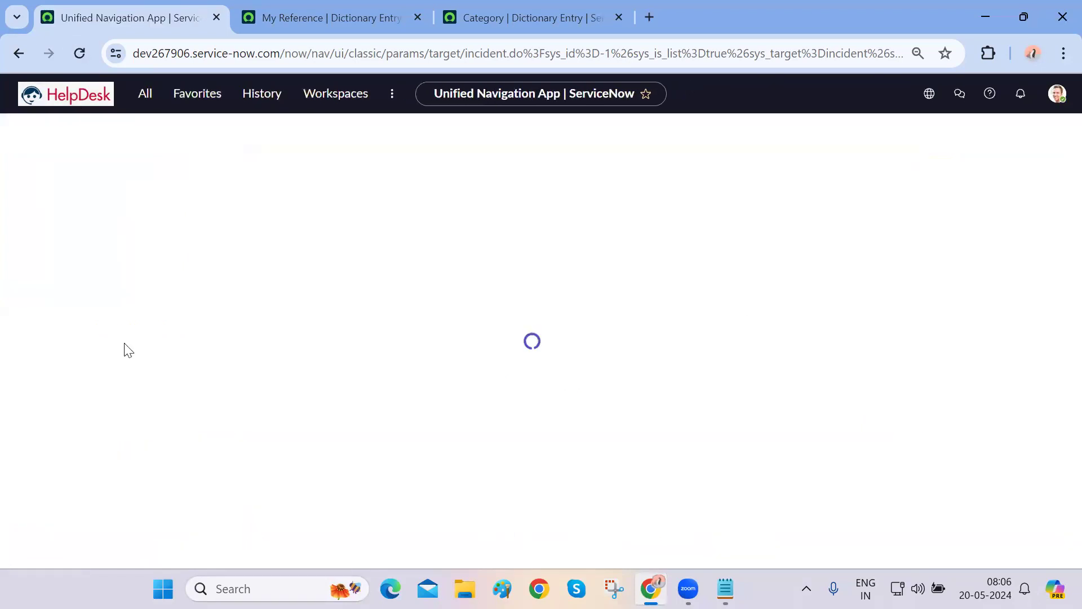
scroll(126, 350, "down", 1)
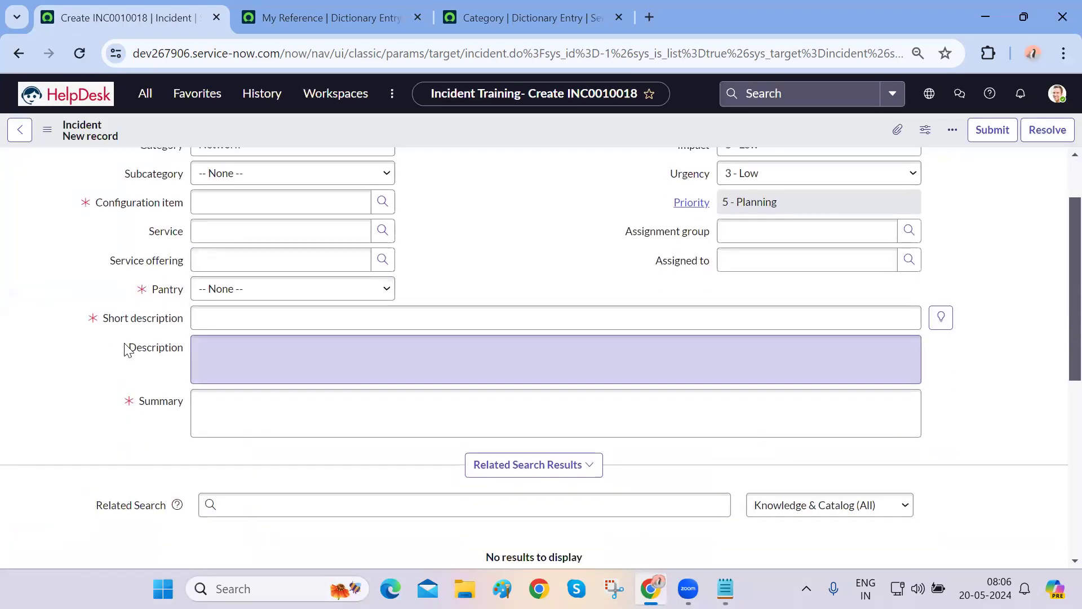
scroll(126, 349, "down", 5)
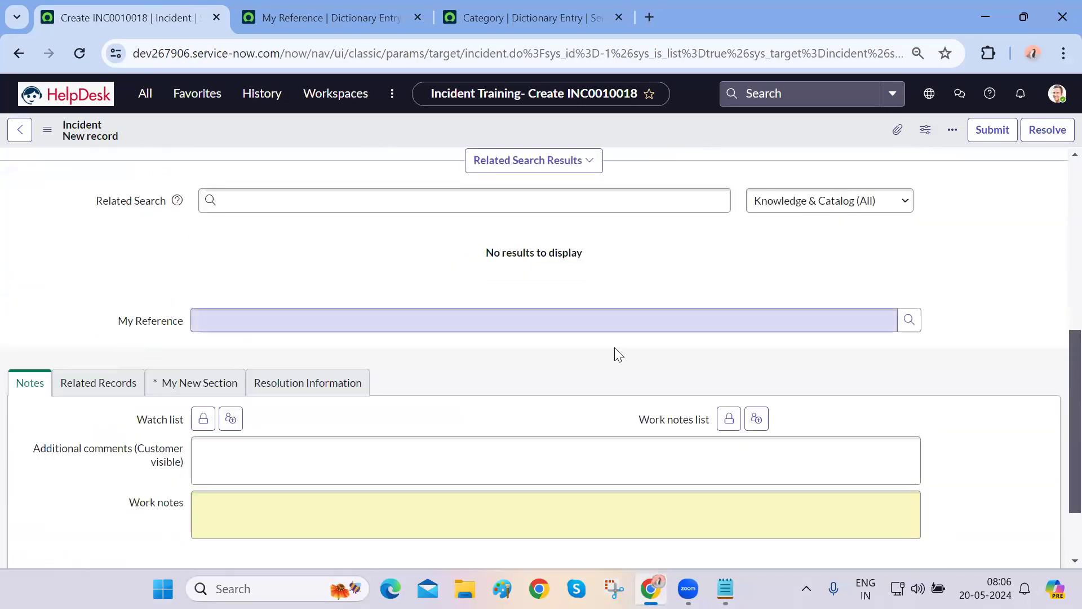
left_click(909, 322)
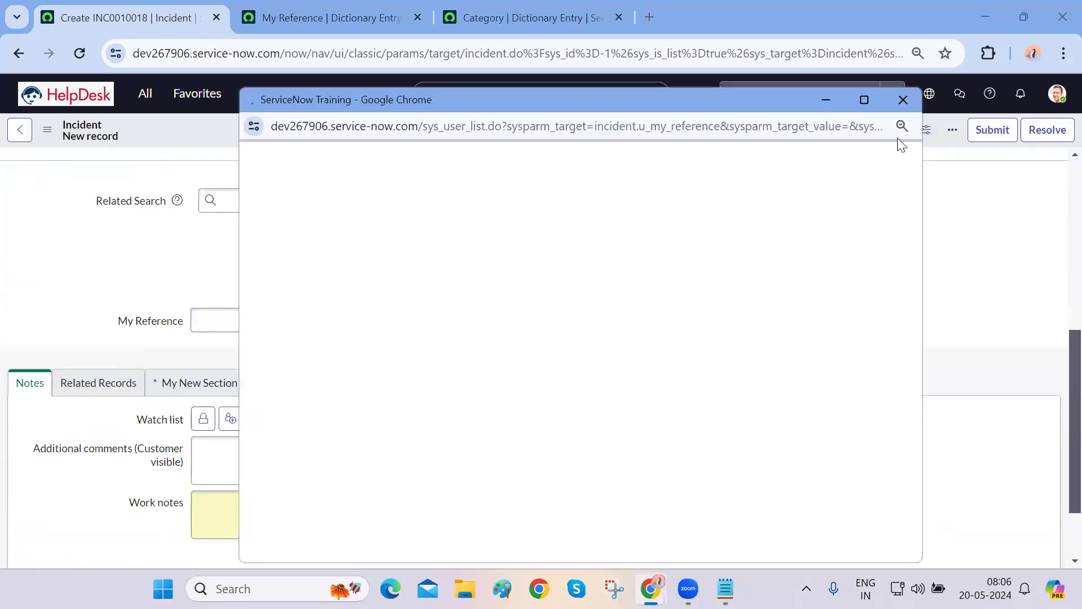
left_click(903, 99)
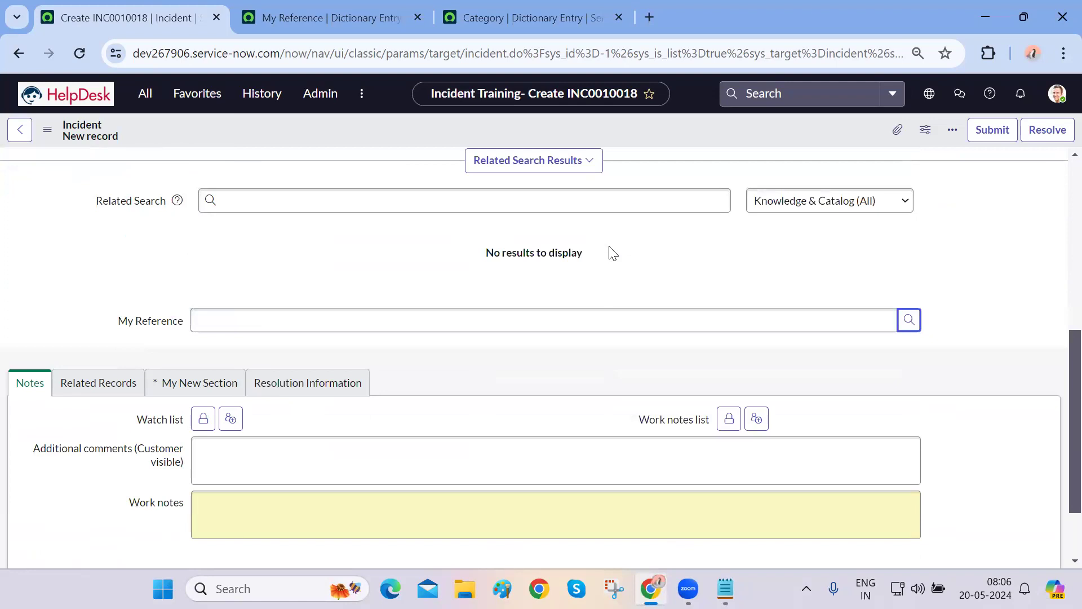
Review the reference table and the User1 and User2 choices in the My Reference dictionary entry
key("ctrl+Tab")
scroll(438, 360, "down", 6)
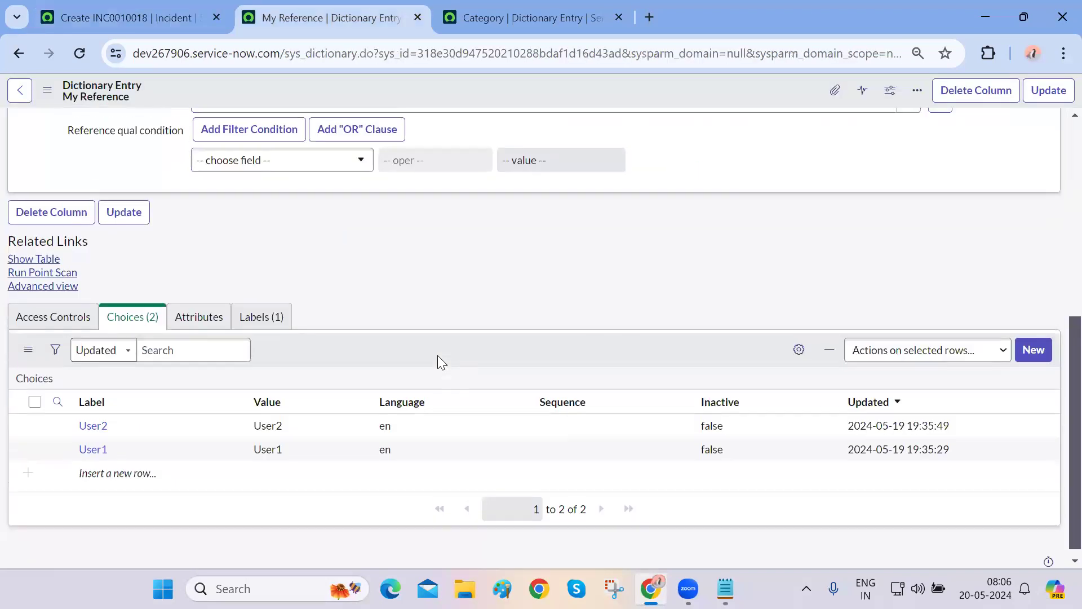
scroll(438, 360, "up", 3)
scroll(319, 536, "down", 3)
scroll(322, 540, "down", 1)
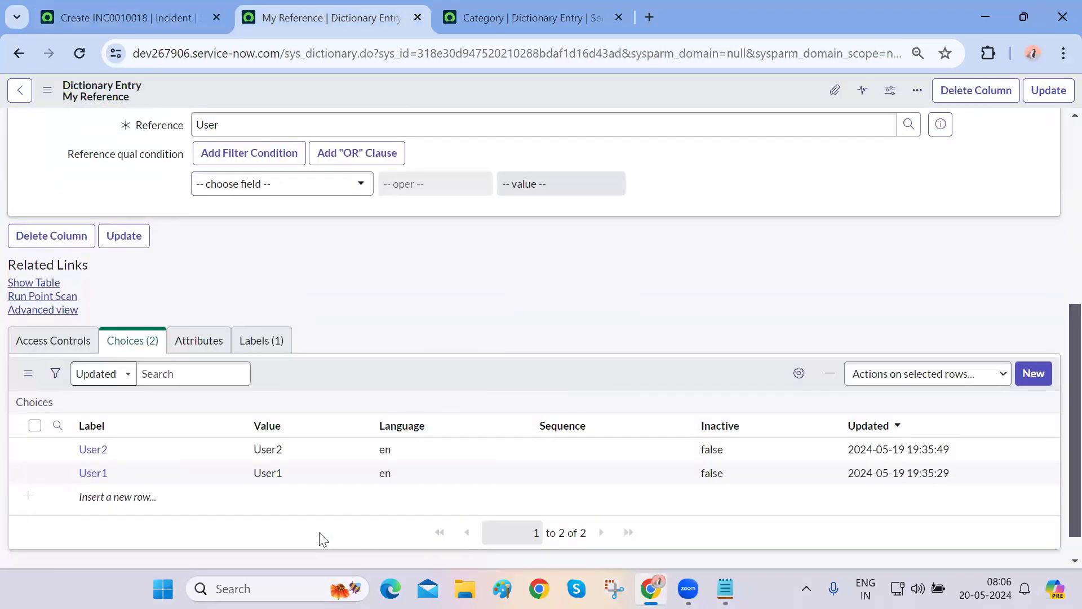
scroll(398, 403, "up", 3)
double_click(318, 287)
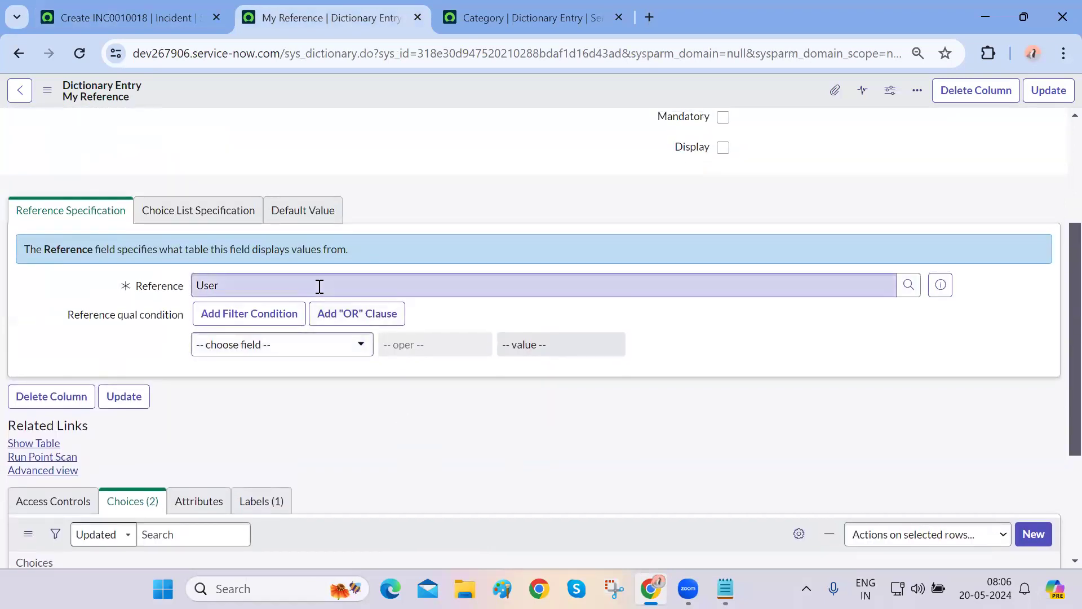
left_click(318, 444)
scroll(318, 444, "down", 3)
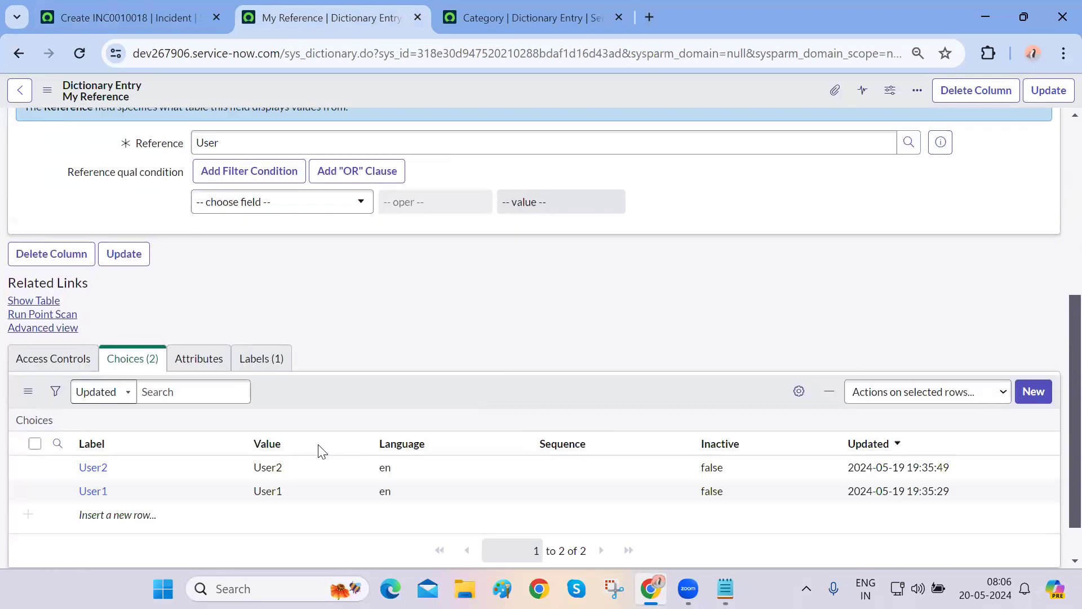
left_click(37, 425)
left_click(35, 447)
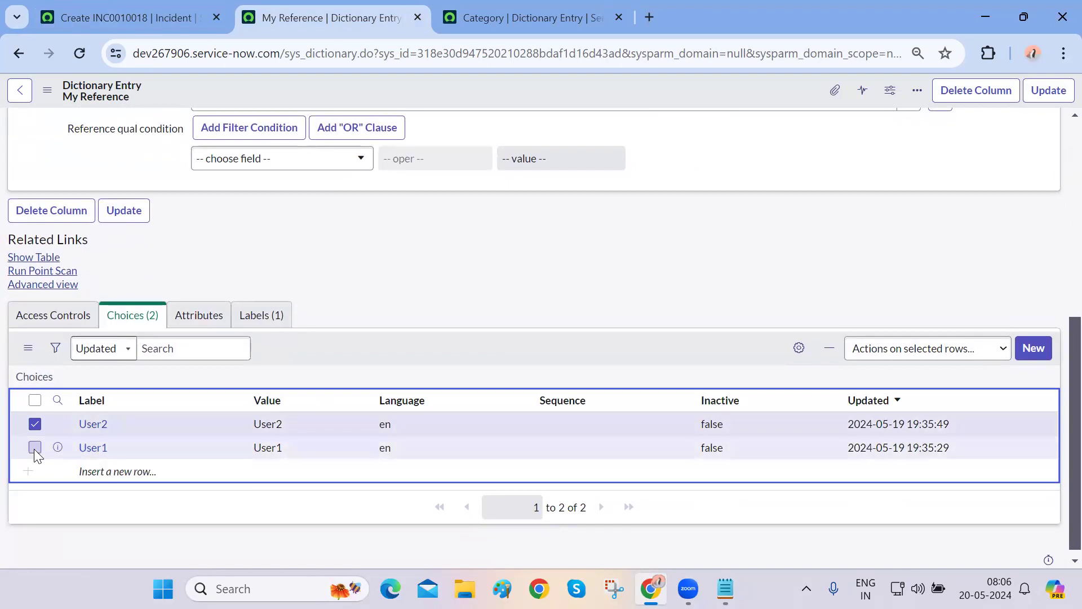
left_click(977, 349)
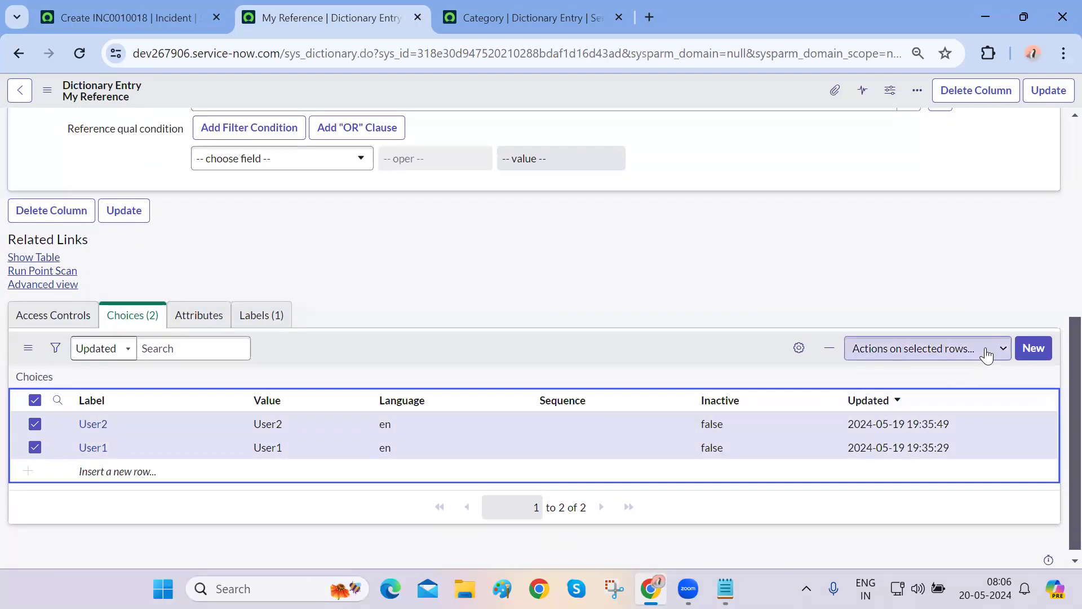
left_click(678, 268)
scroll(679, 268, "up", 5)
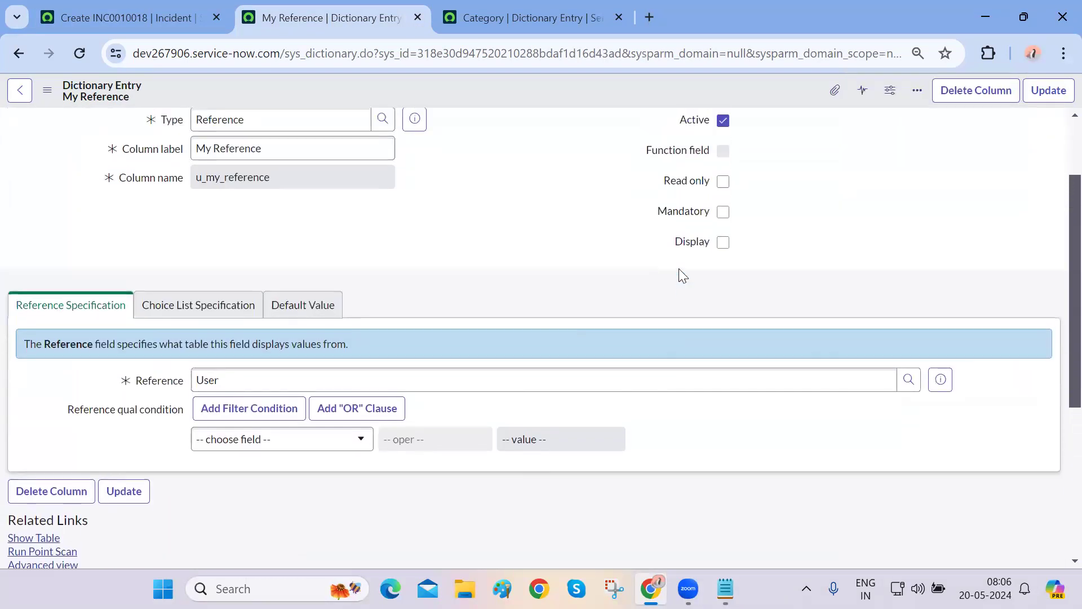
scroll(682, 274, "up", 1)
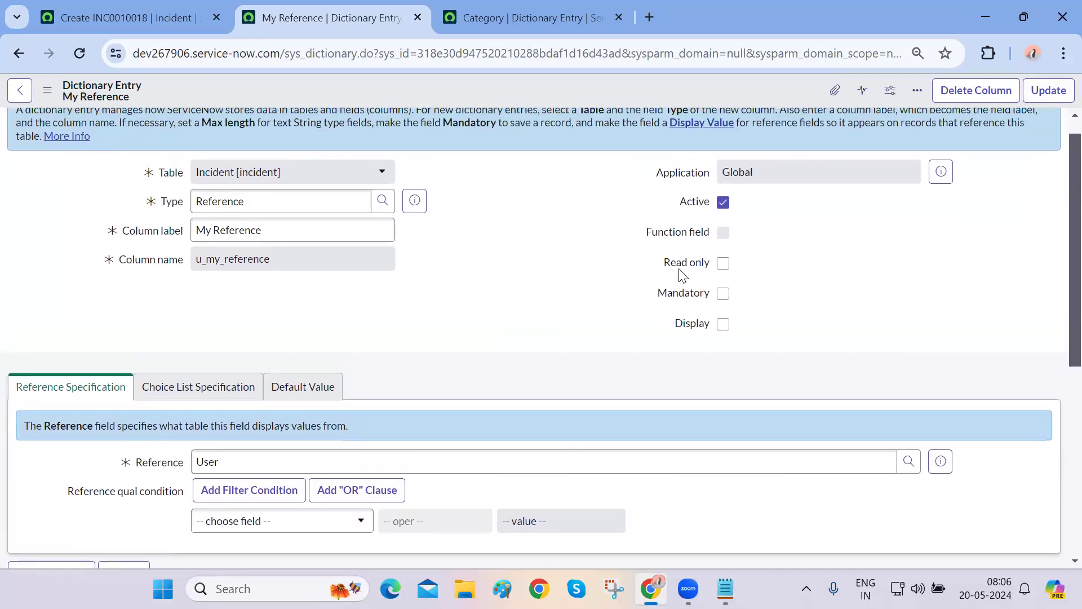
On the new incident form, open and close the lookup lists of Assignment group and Assigned to for comparison
key("ctrl+shift+Tab")
scroll(411, 362, "up", 5)
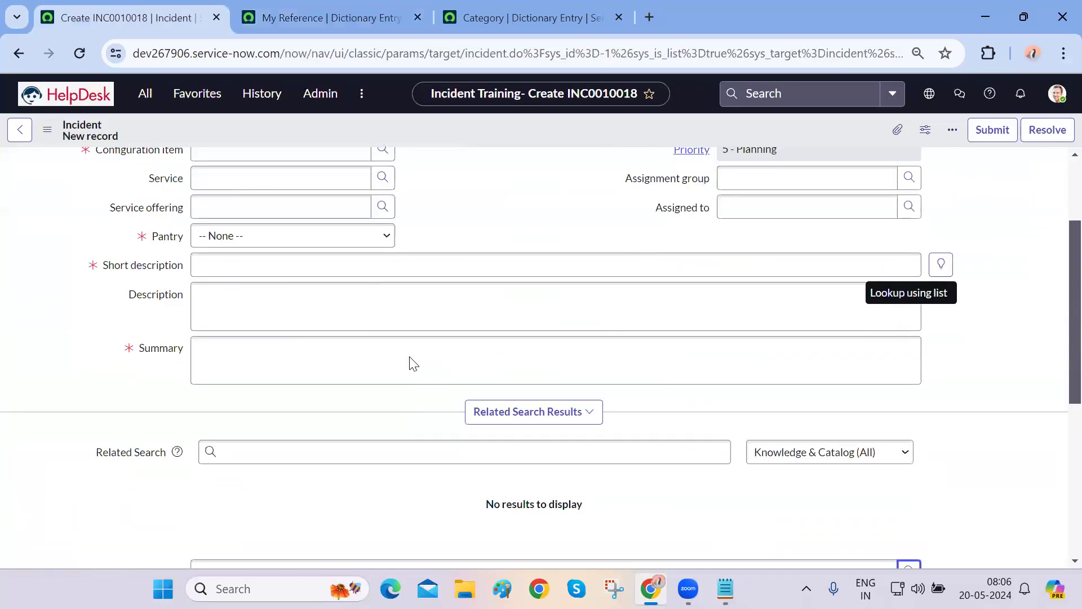
scroll(411, 362, "up", 3)
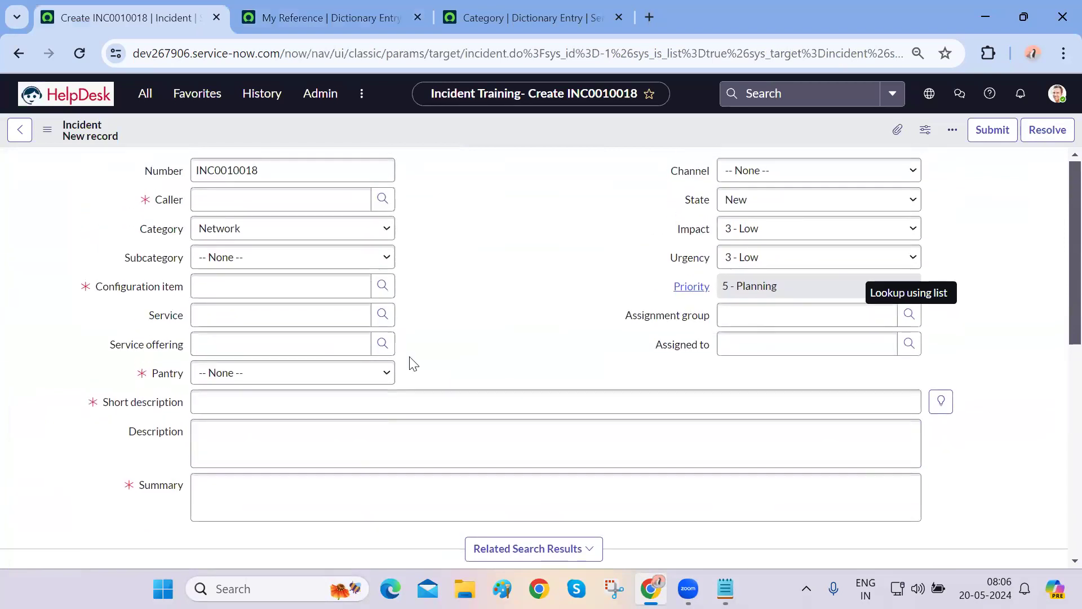
left_click(784, 319)
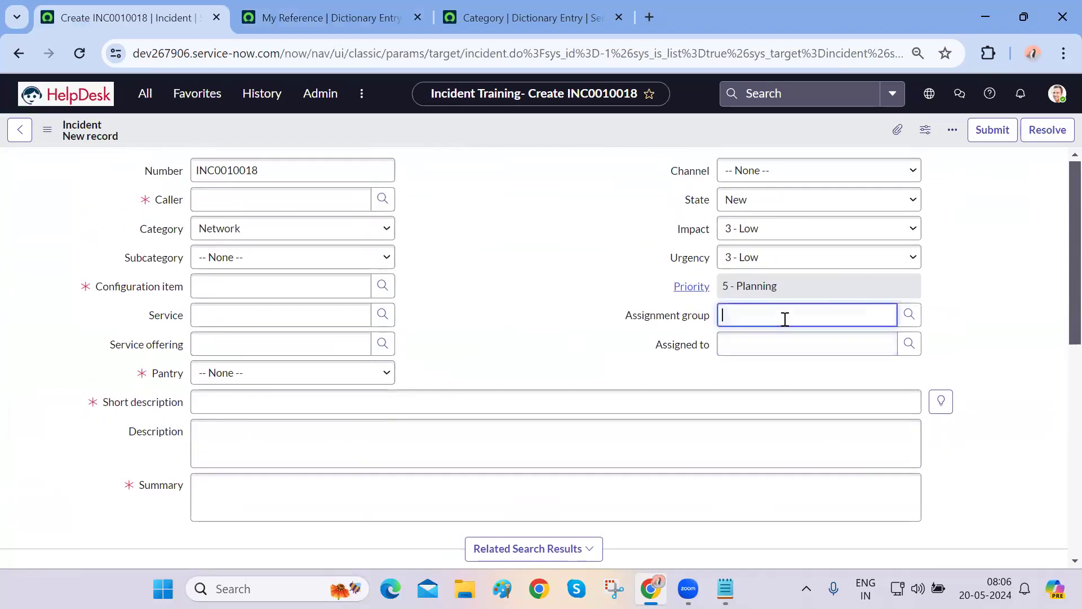
left_click(913, 320)
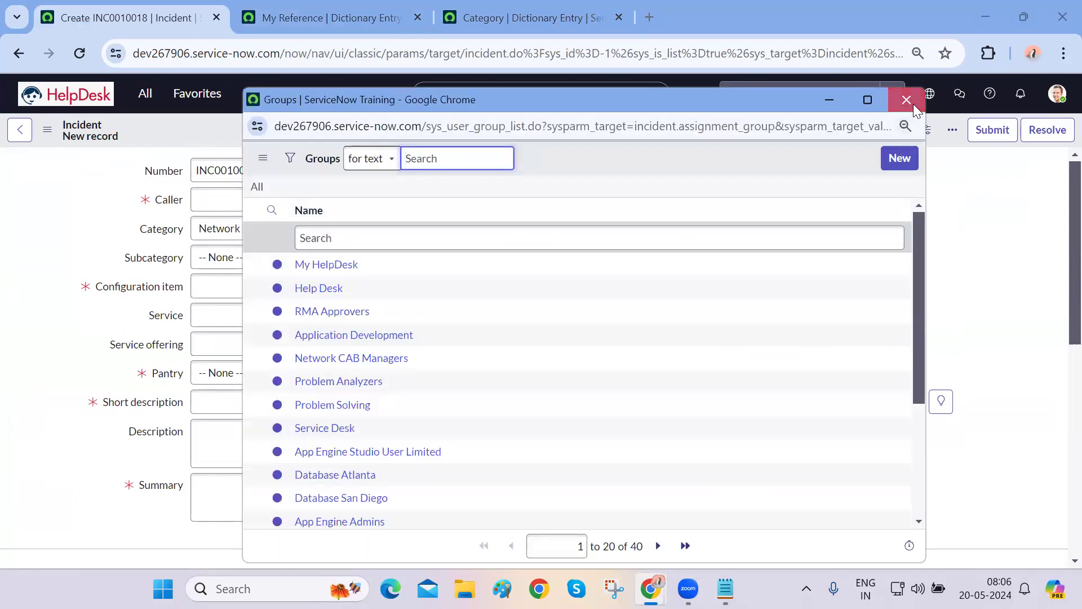
left_click(906, 101)
left_click(909, 343)
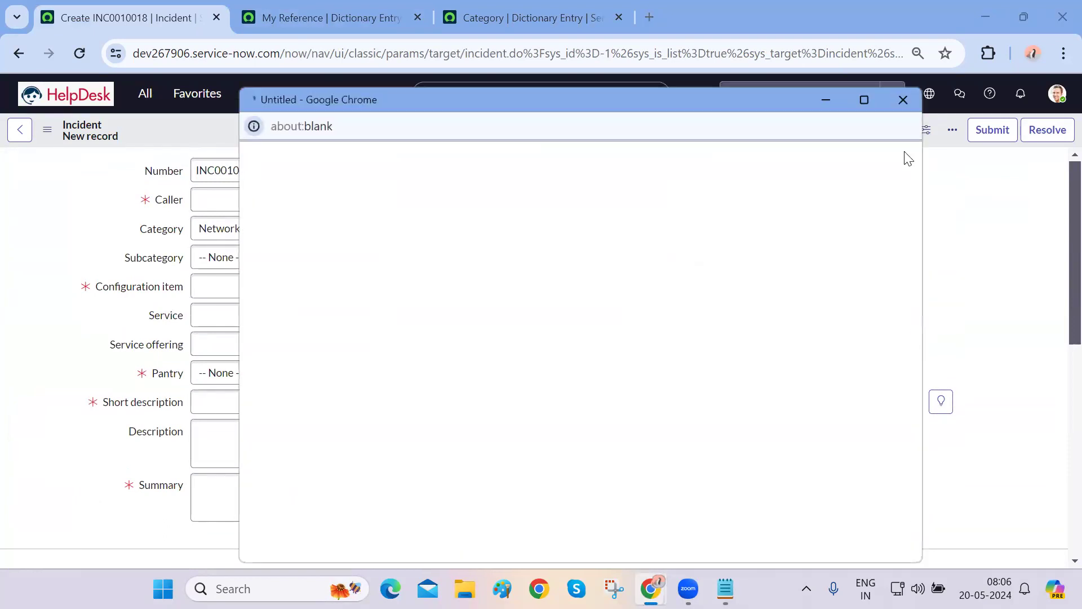
left_click(903, 100)
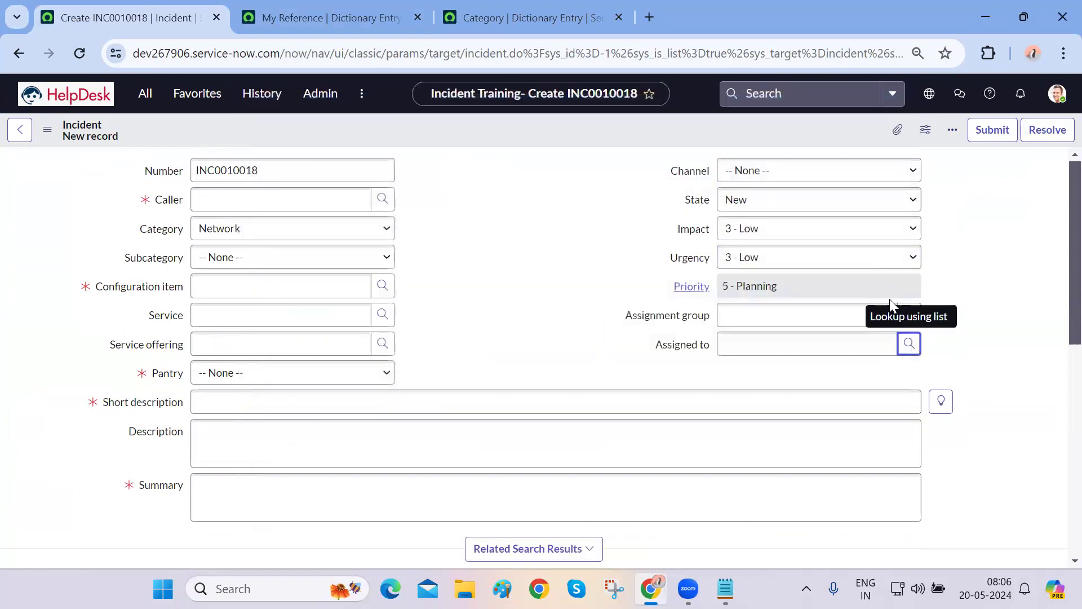
left_click(840, 317)
left_click(978, 307)
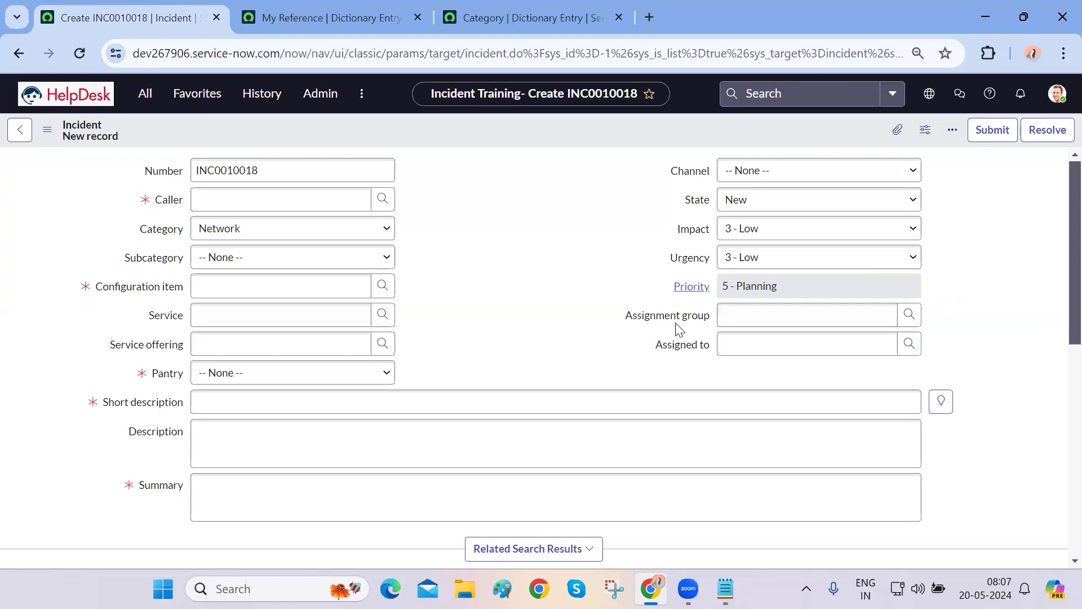
Open the dictionary entry of the Assignment group field from the incident form
left_click_drag(627, 321, 691, 320)
left_click(697, 318)
left_click(691, 320)
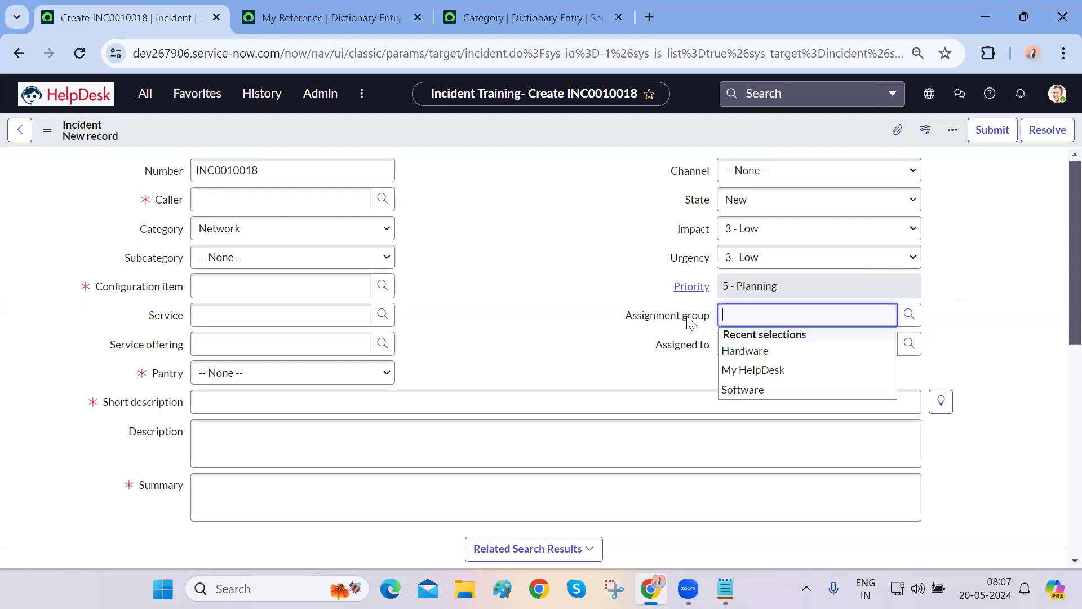
double_click(633, 311)
left_click(633, 311)
left_click(564, 316)
left_click(669, 319)
right_click(676, 318)
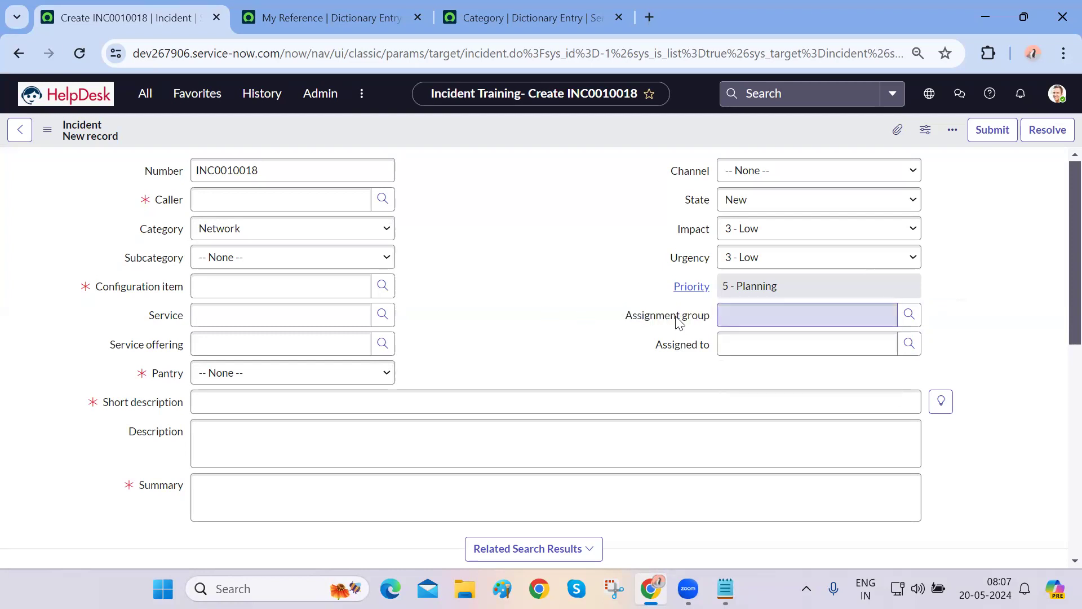
left_click(503, 338)
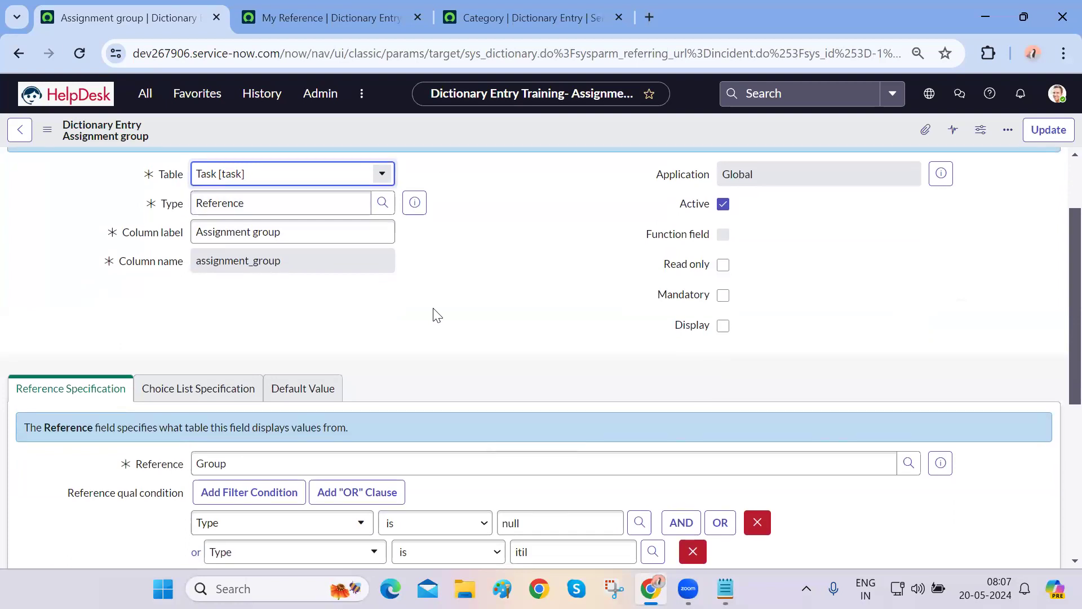
Examine the reference table, reference qualifier conditions and choices of the Assignment group field
scroll(436, 314, "down", 3)
double_click(262, 260)
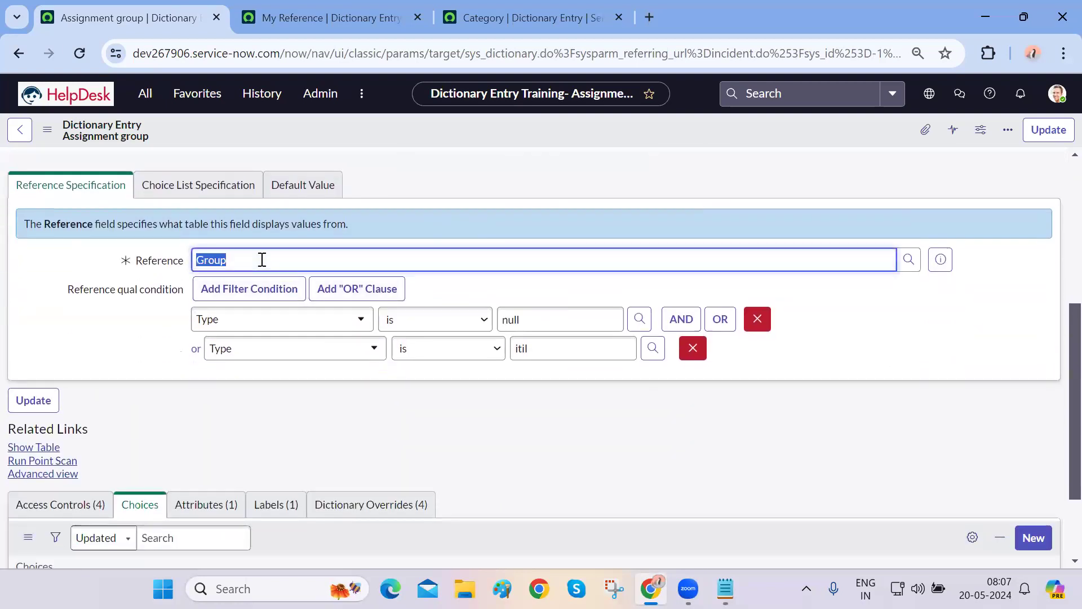
left_click(178, 396)
scroll(179, 397, "down", 1)
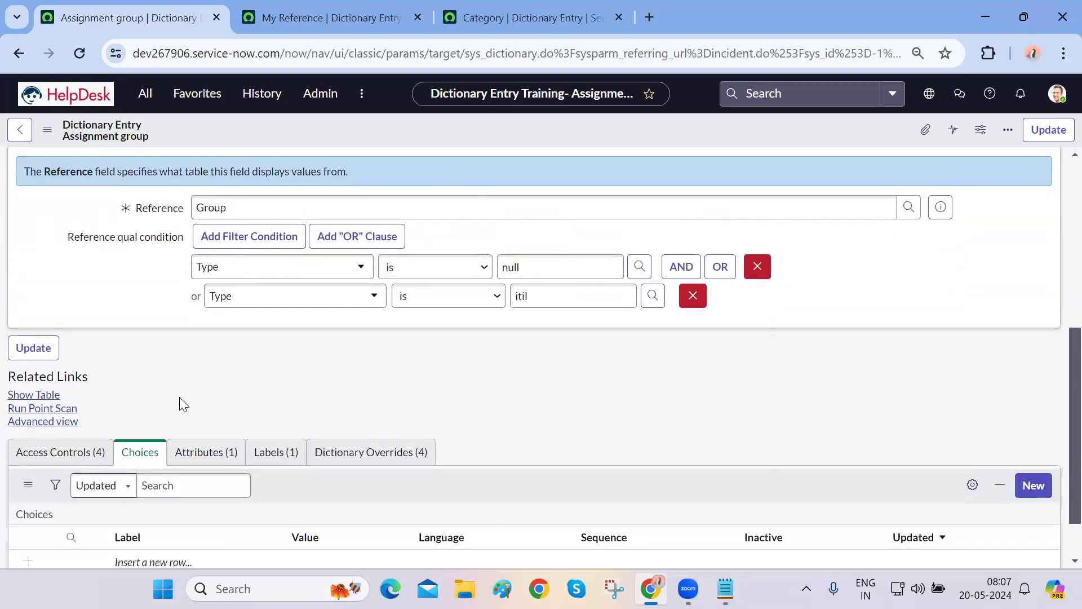
Switch the Assignment group dictionary entry to the advanced view and show its dependent field setting
left_click(53, 420)
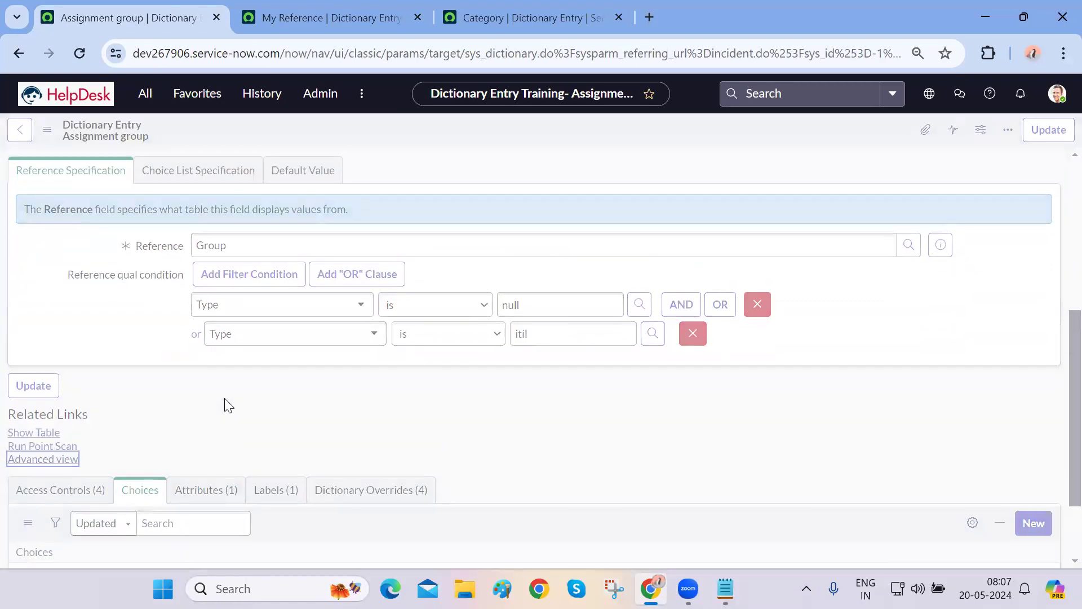
scroll(90, 431, "down", 1)
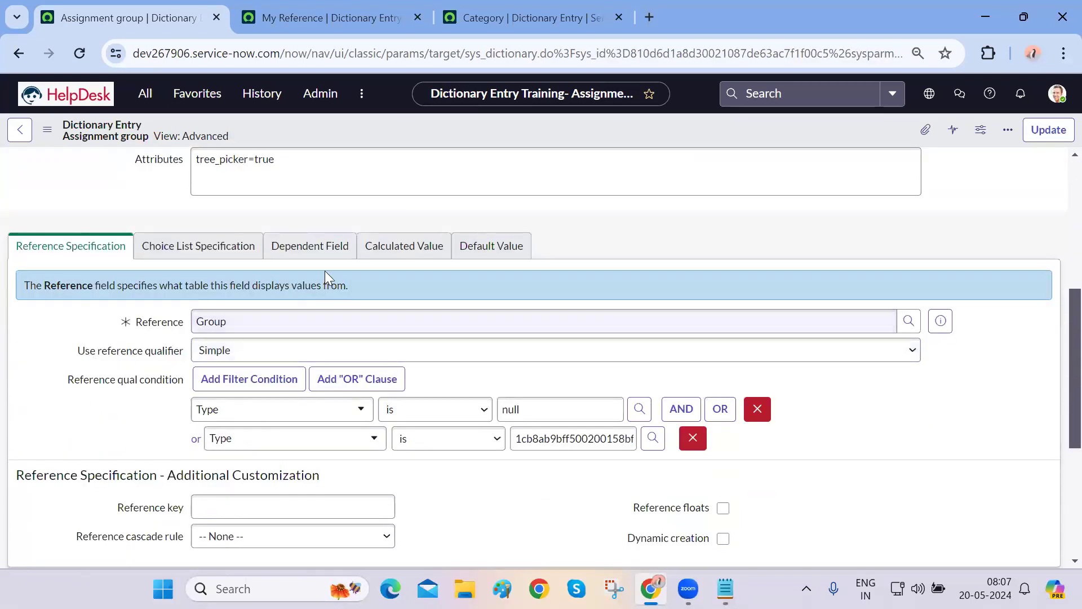
left_click(330, 251)
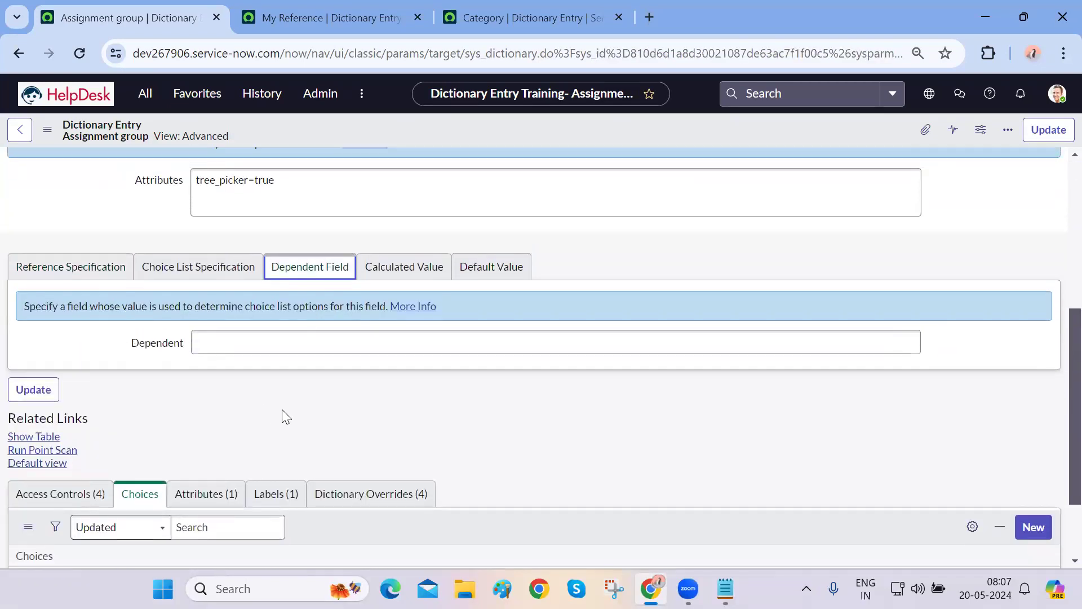
Open the favorite list of all incidents in a new tab and open incident INC0010010 from it
scroll(282, 409, "up", 5)
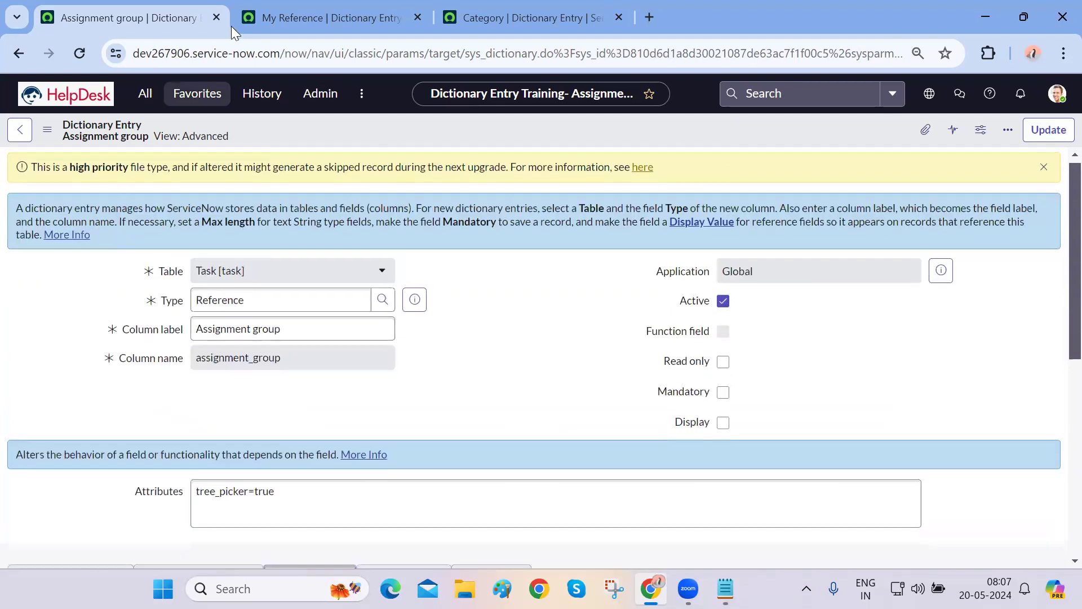
left_click(148, 102)
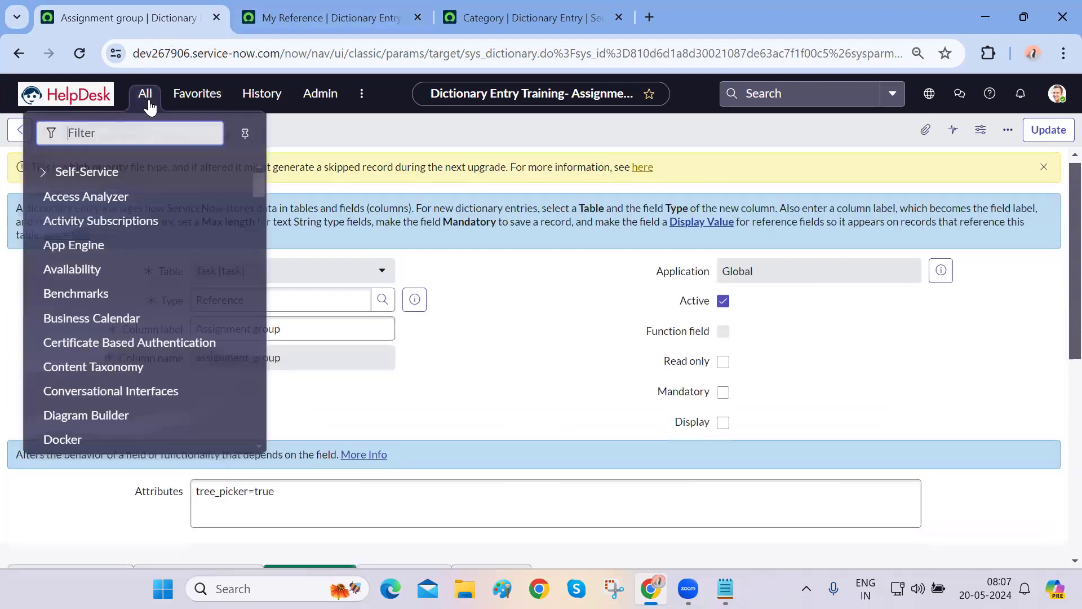
left_click(197, 93)
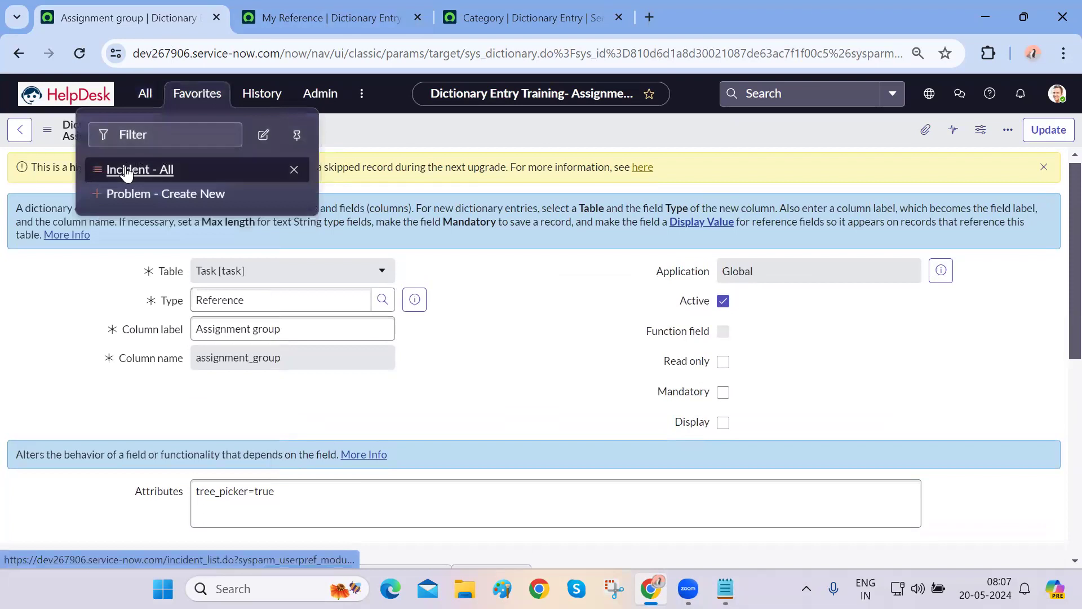
left_click(127, 170, "ctrl")
key("ctrl+Tab")
key("ctrl+Tab")
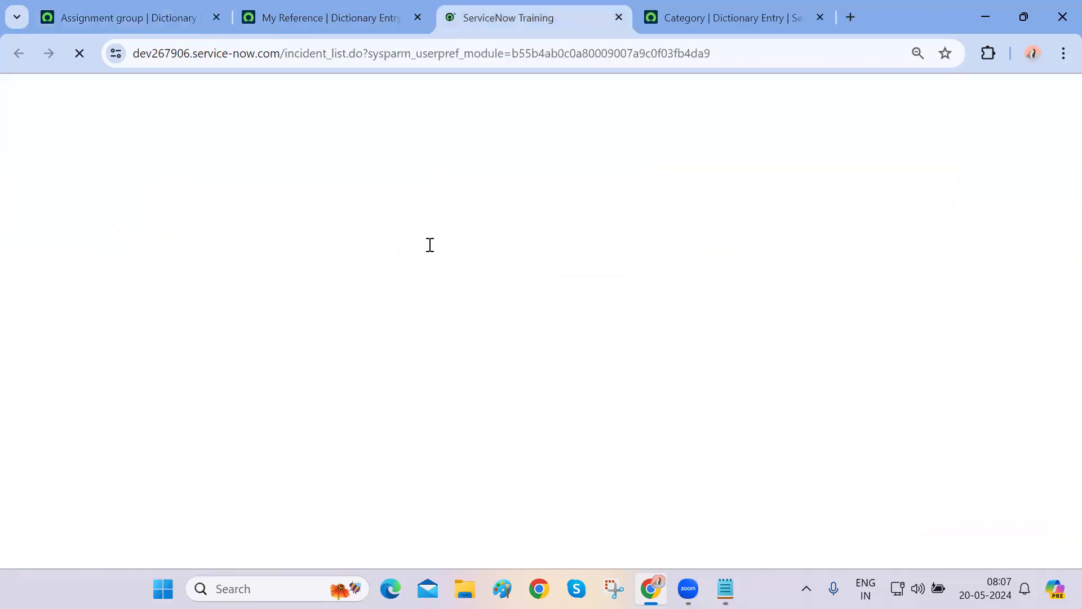
left_click(93, 197)
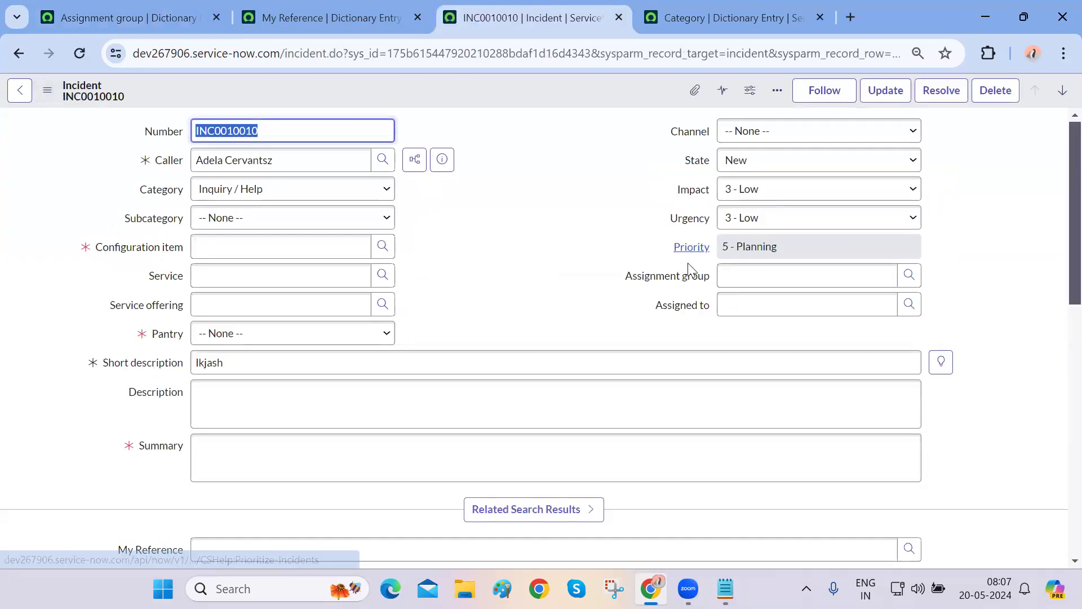
Open the dictionary entry of the incident's Assigned to field and examine its dependent field setting and choices
right_click(672, 306)
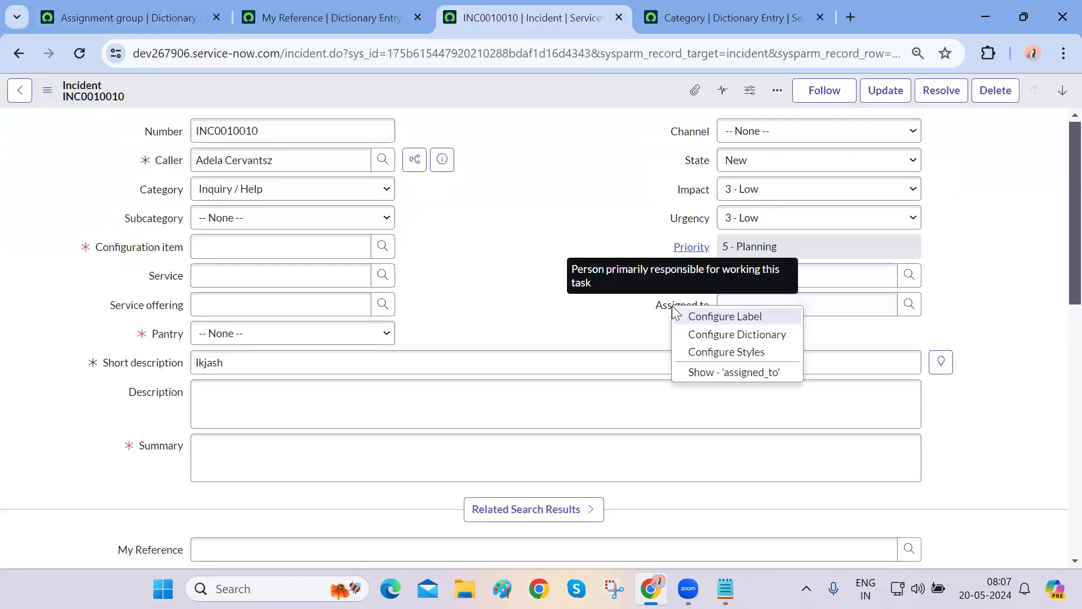
left_click(721, 338)
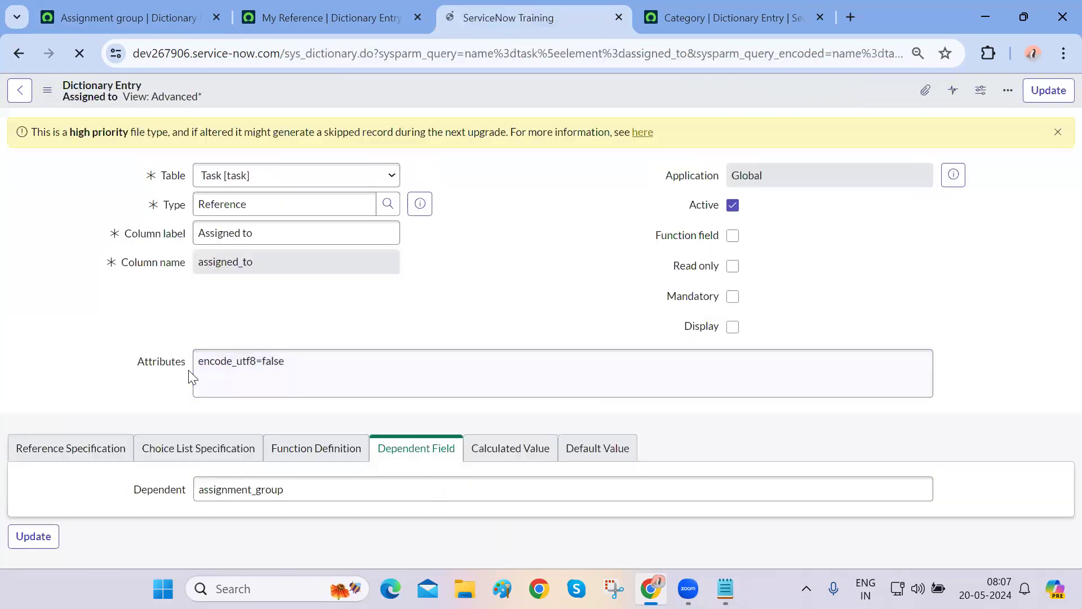
scroll(192, 377, "down", 1)
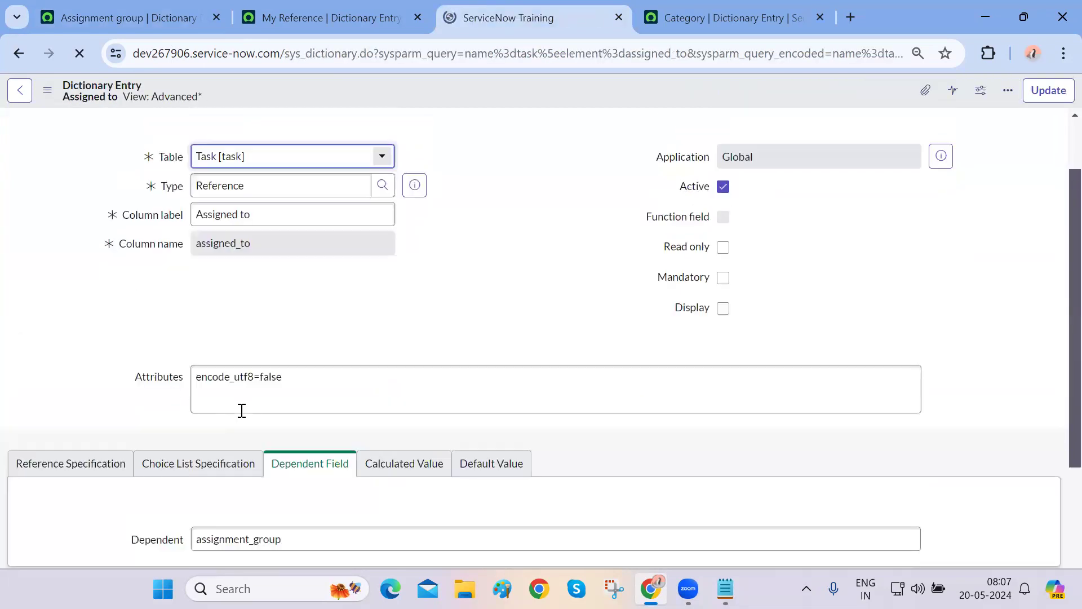
scroll(243, 414, "down", 2)
double_click(226, 398)
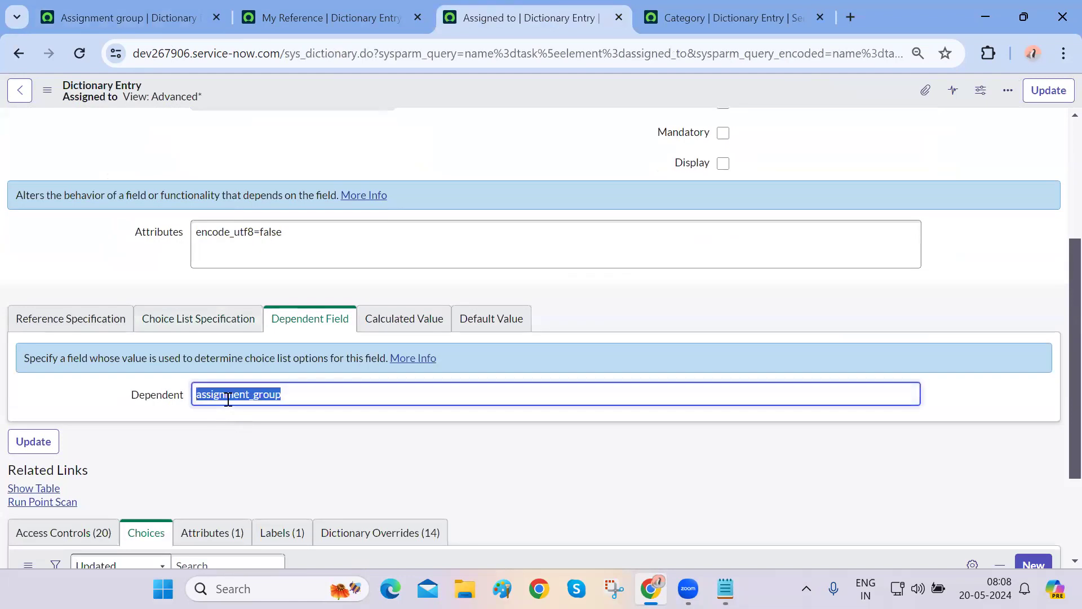
left_click(259, 480)
scroll(259, 480, "down", 2)
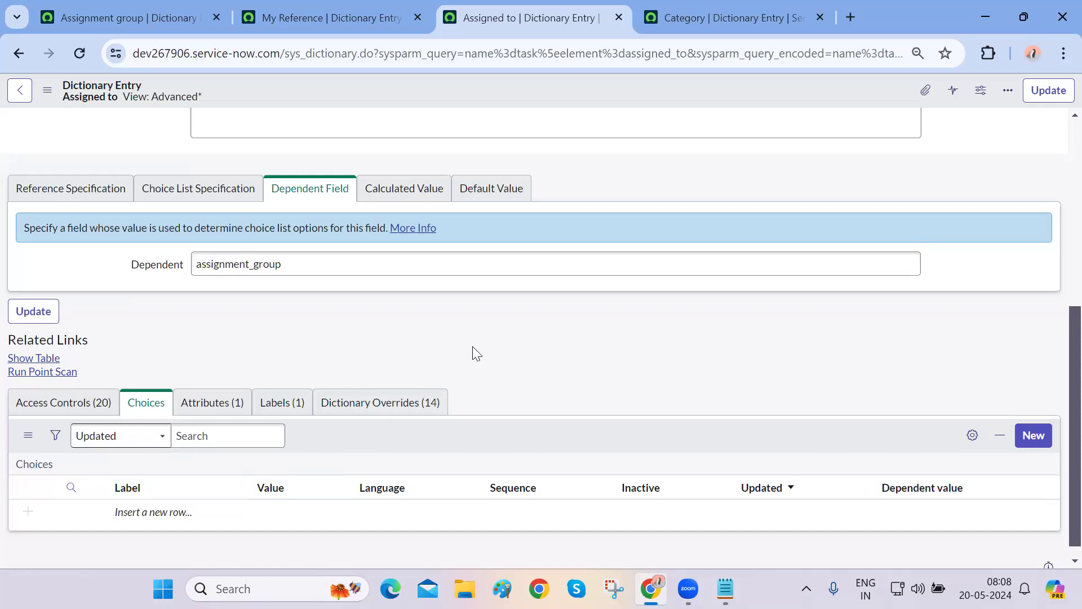
double_click(321, 268)
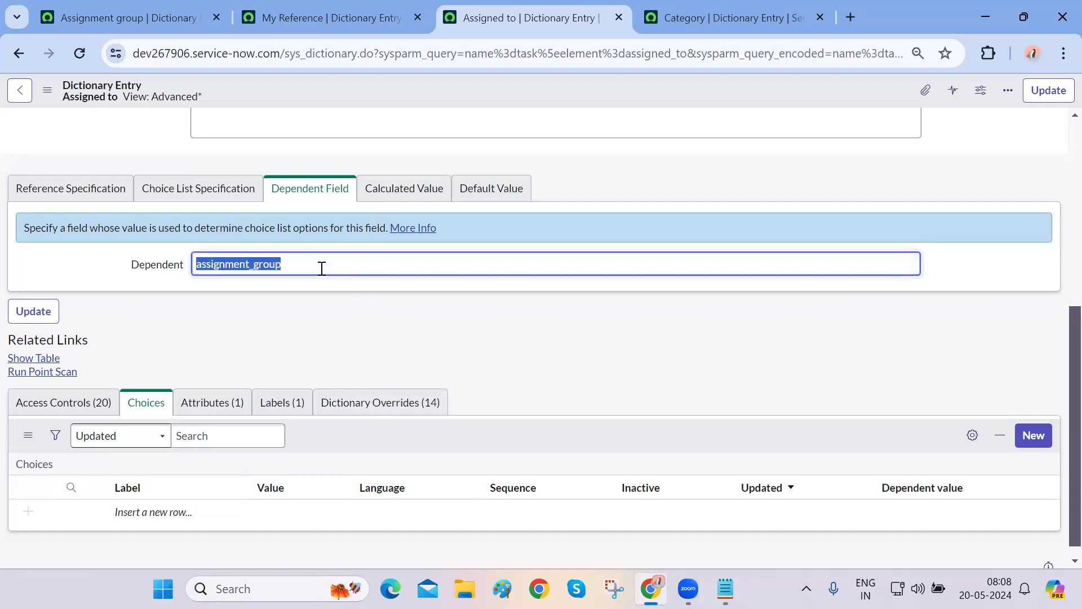
left_click(330, 322)
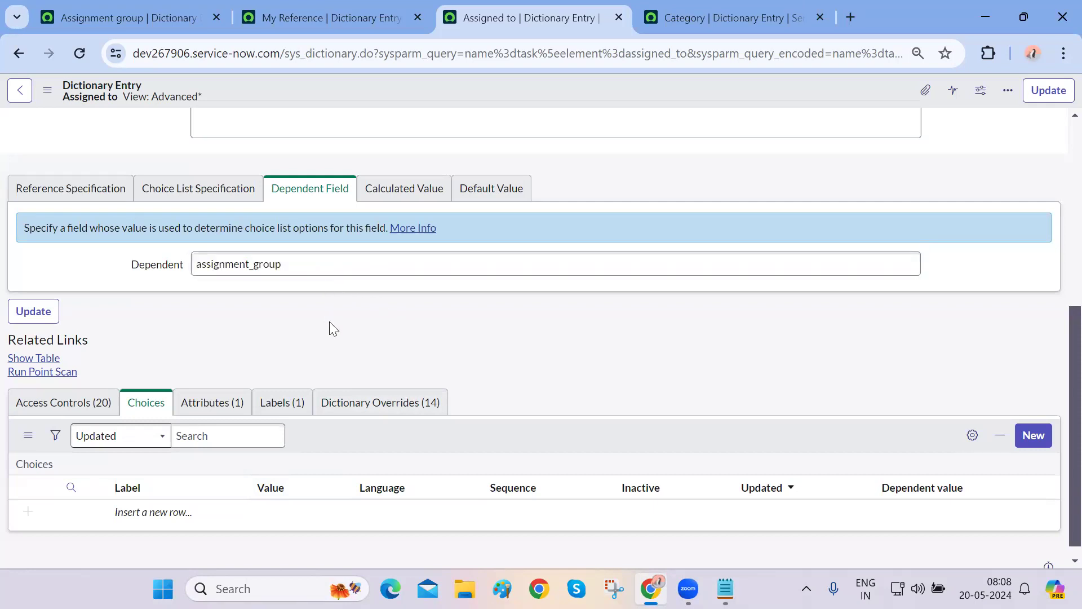
left_click(304, 18)
left_click(168, 18)
key("ctrl+Tab")
key("ctrl+Tab")
key("ctrl+Tab")
key("ctrl+Tab")
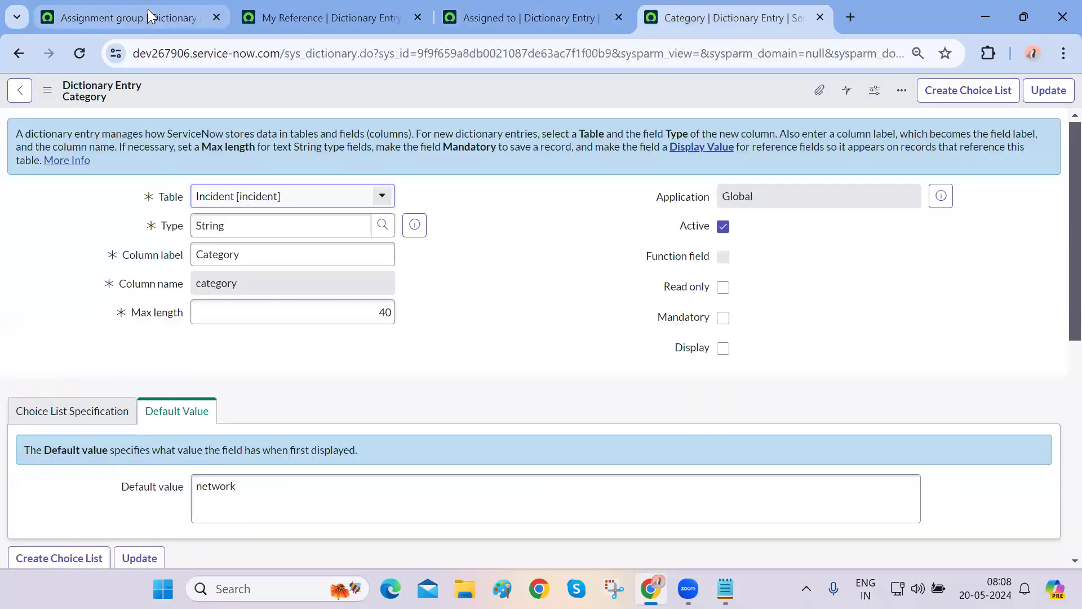
key("ctrl+Tab")
key("ctrl+Tab")
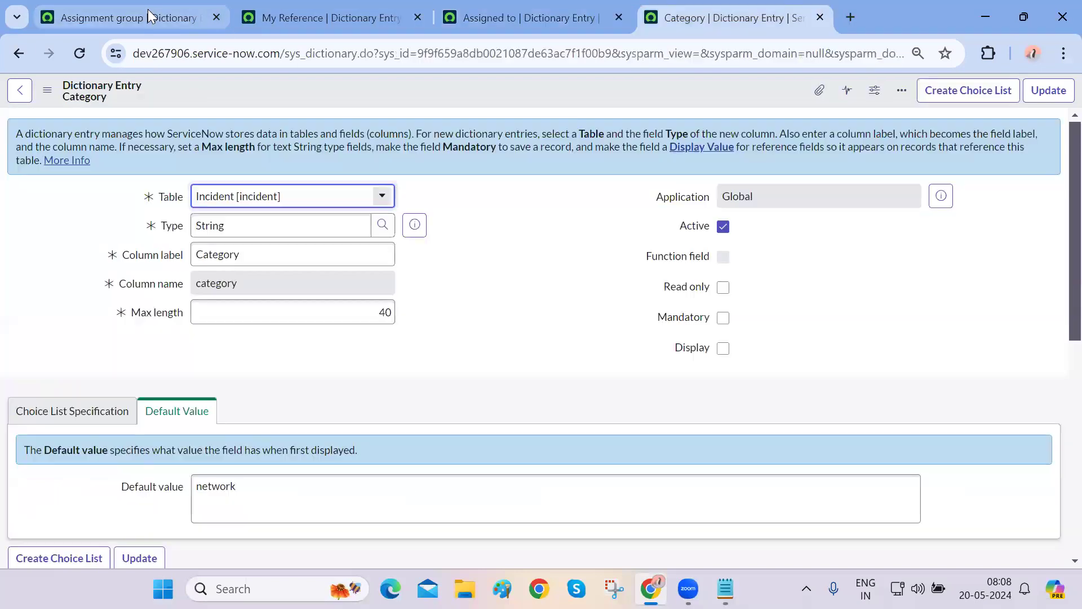
Search the navigator for "incident", open the incident list in a new tab, and open INC0010010 in its own tab
left_click(145, 97)
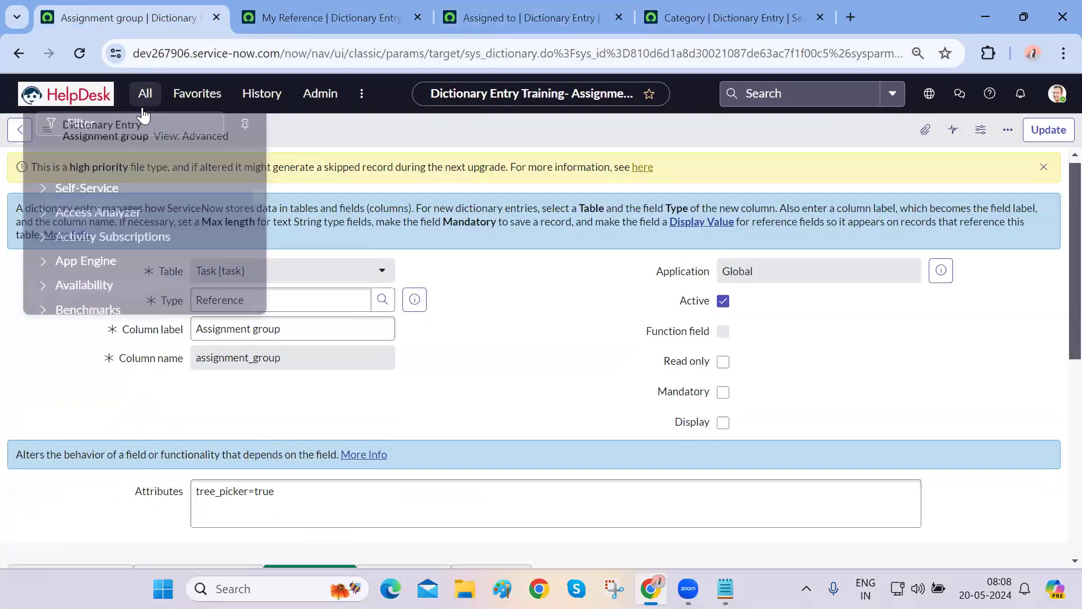
type("incident")
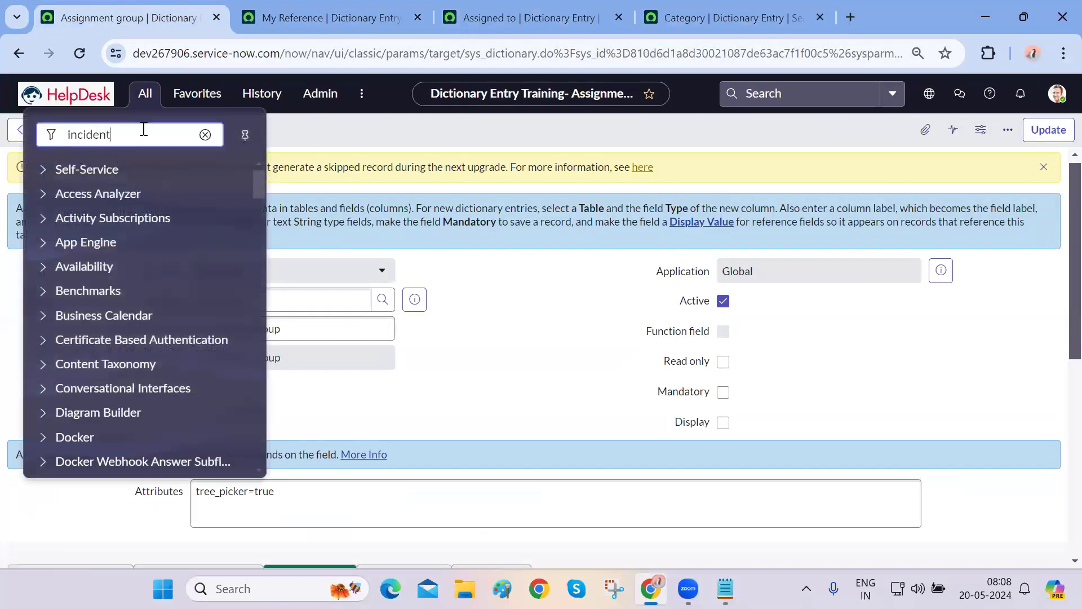
middle_click(113, 194)
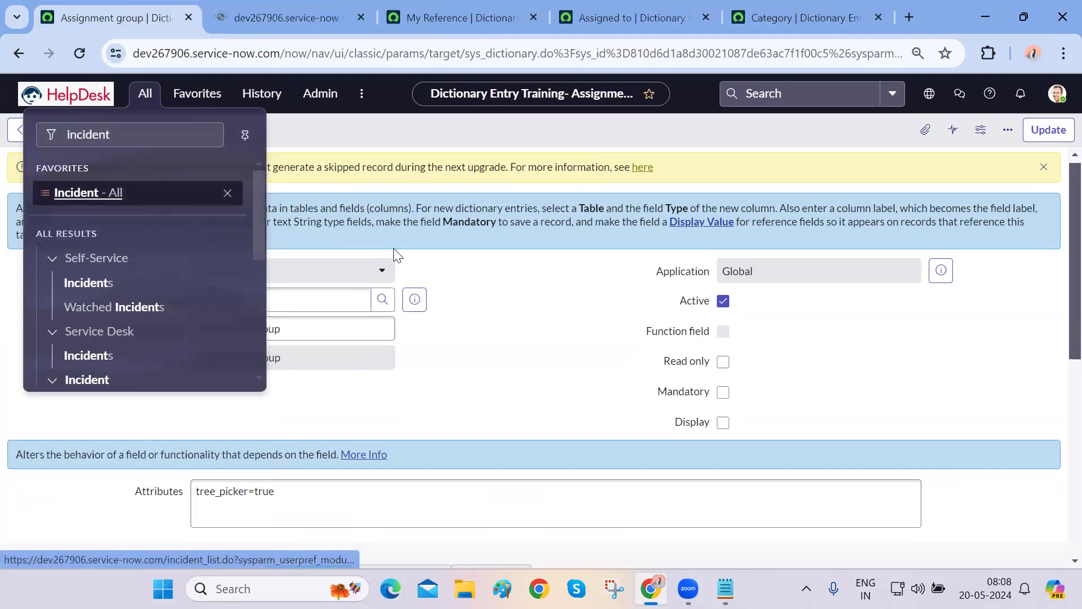
key("ctrl+Tab")
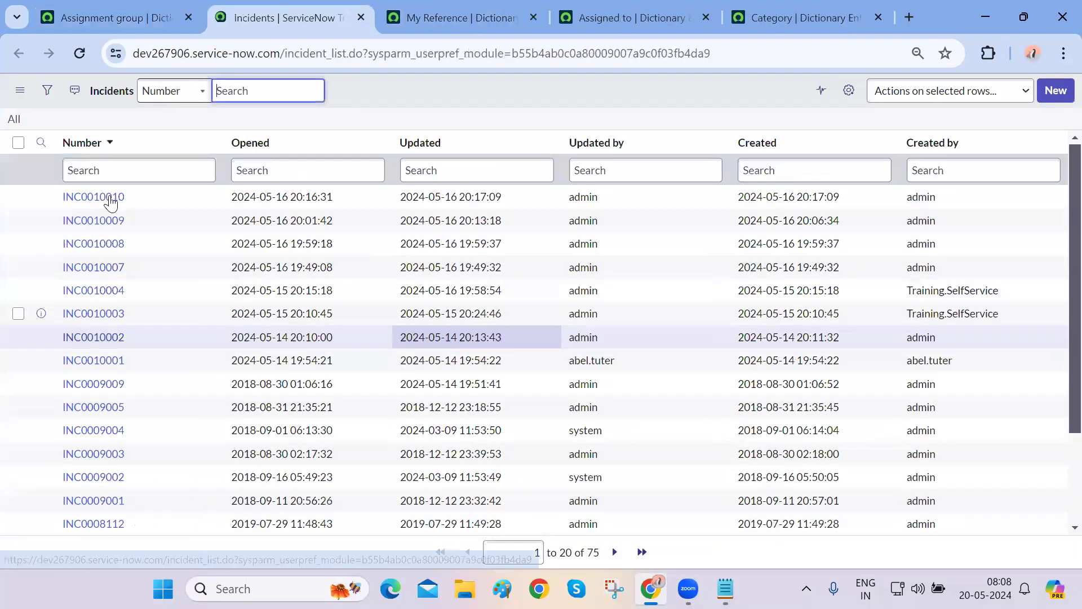
middle_click(110, 200)
left_click(354, 25)
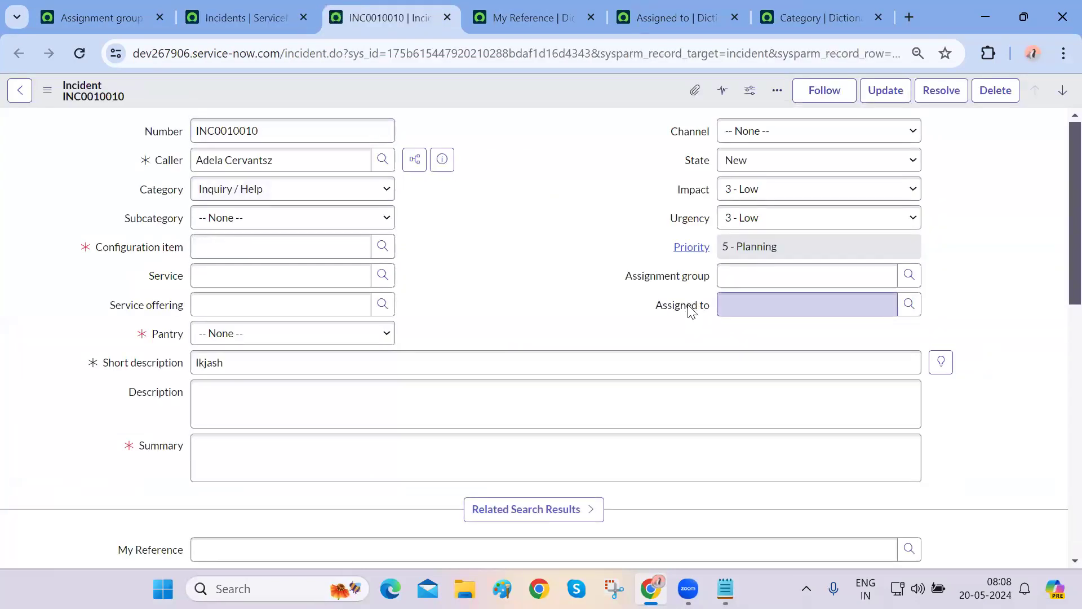
Open and close the lookup list of the Assigned to field on the incident form
left_click(828, 304)
left_click(909, 304)
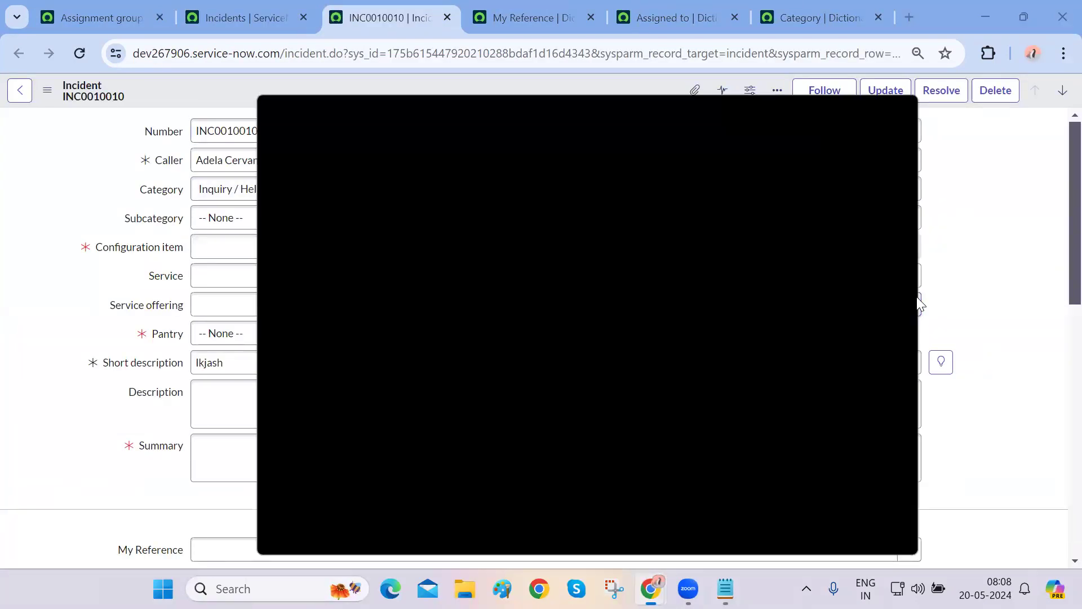
left_click(908, 102)
Set the incident's Assignment group to Hardware and place the cursor in the Assigned to field
left_click(827, 274)
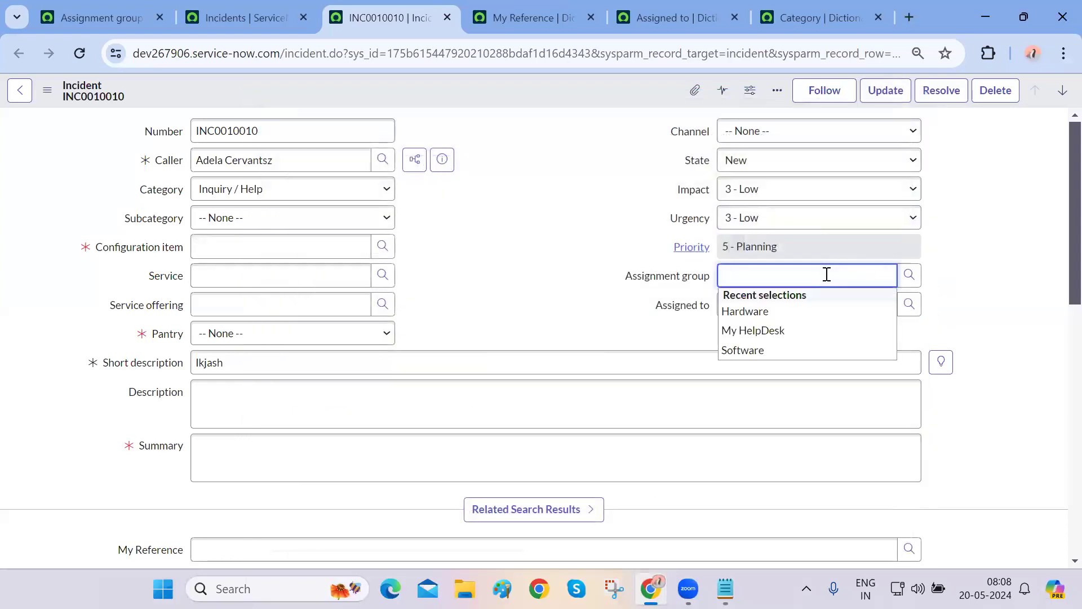
left_click(799, 312)
double_click(789, 276)
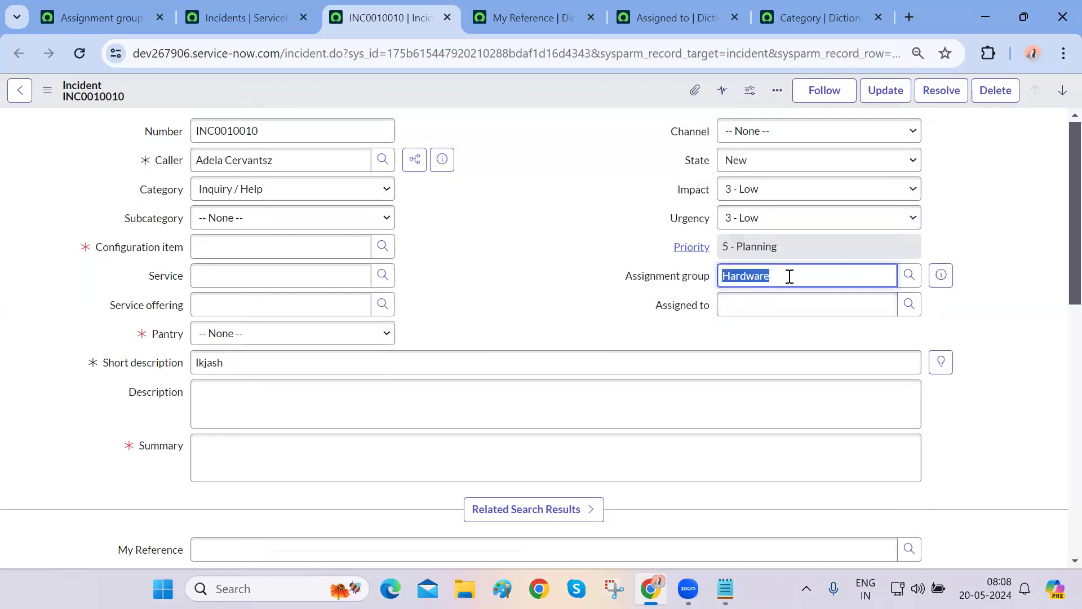
left_click(992, 323)
double_click(806, 273)
left_click(672, 310)
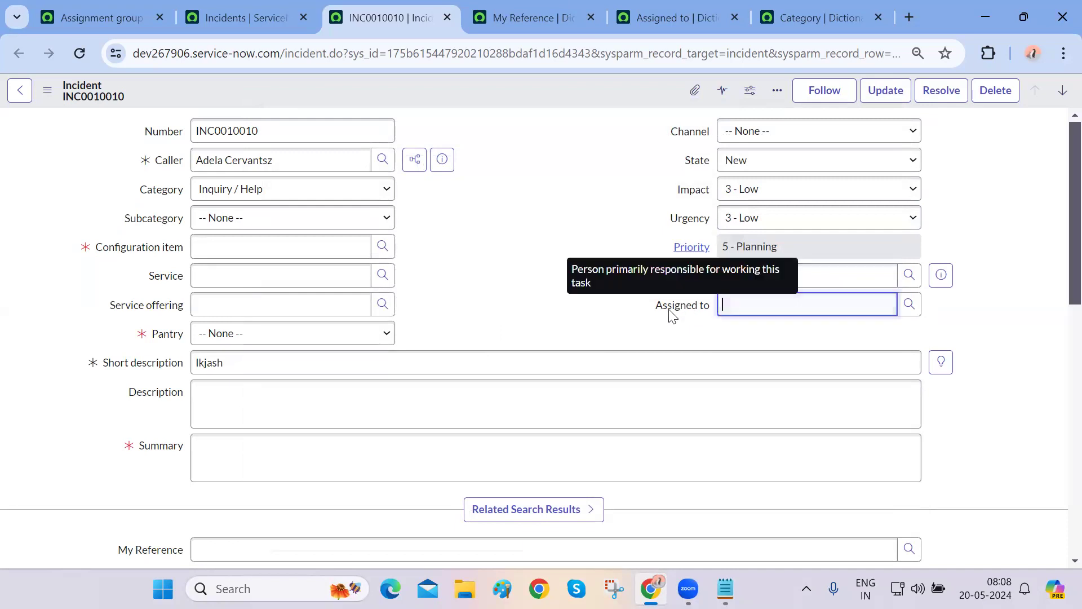
Return to the Assigned to dictionary entry and examine its reference table and reference qualifier condition
key("ctrl+Tab")
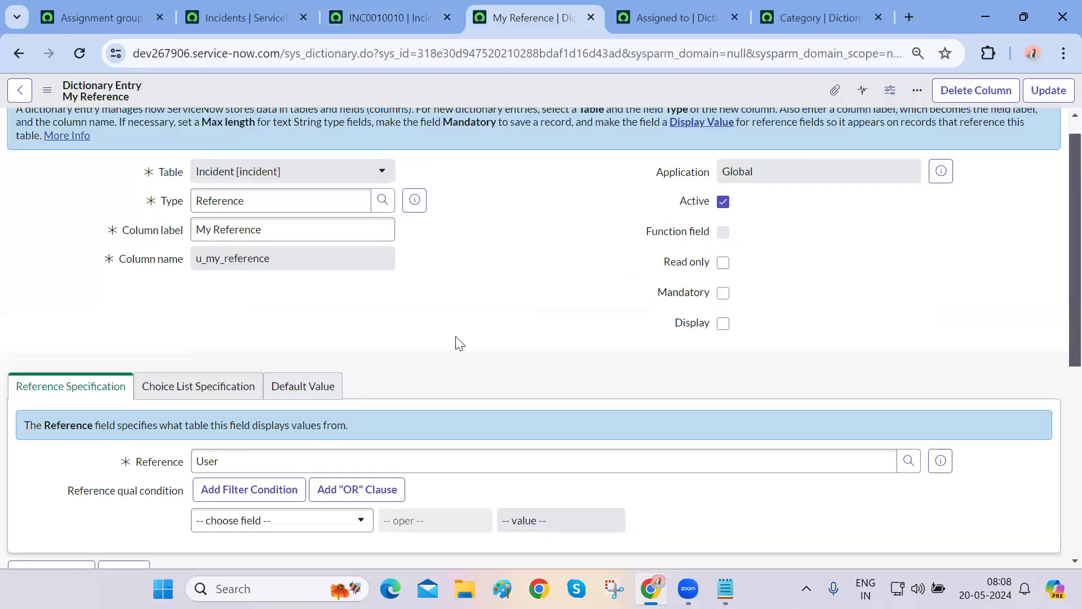
key("ctrl+shift+Tab")
key("ctrl+shift+Tab")
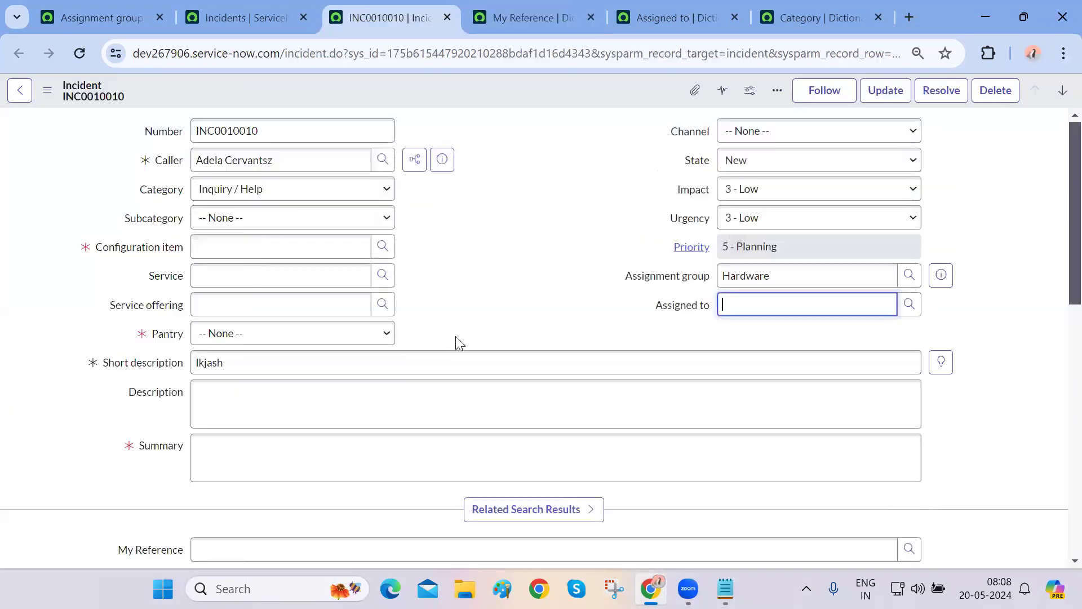
key("ctrl+shift+Tab")
key("ctrl+shift+Tab")
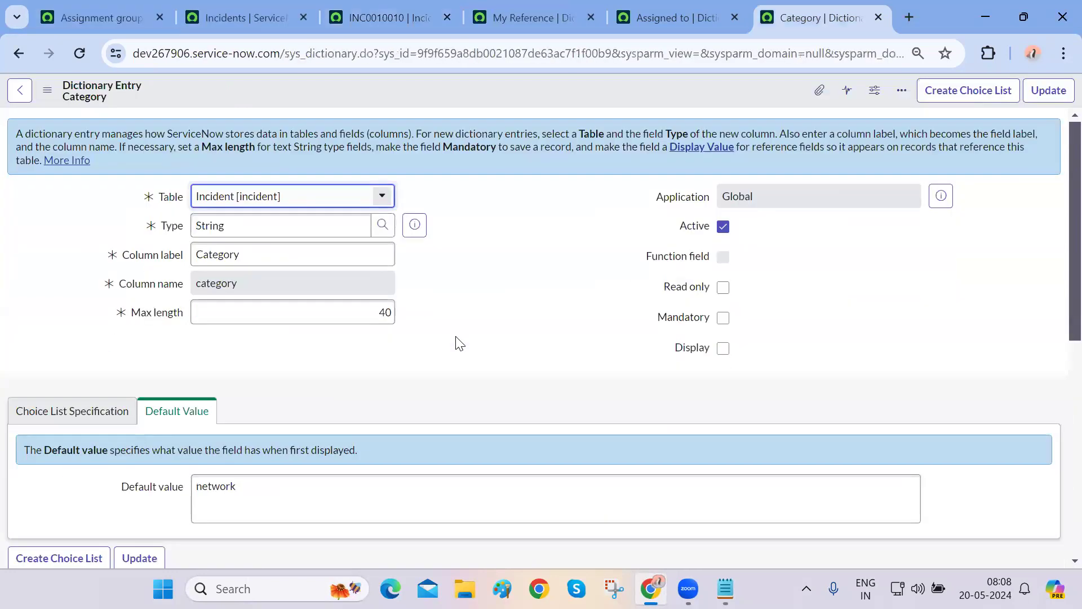
key("ctrl+shift+Tab")
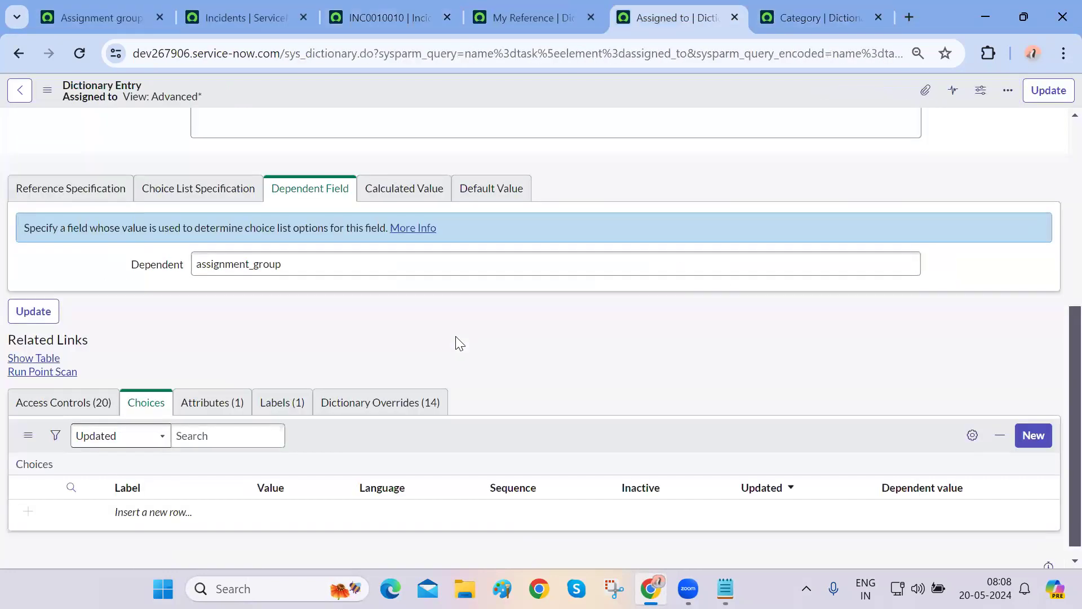
scroll(455, 336, "up", 5)
scroll(455, 336, "down", 2)
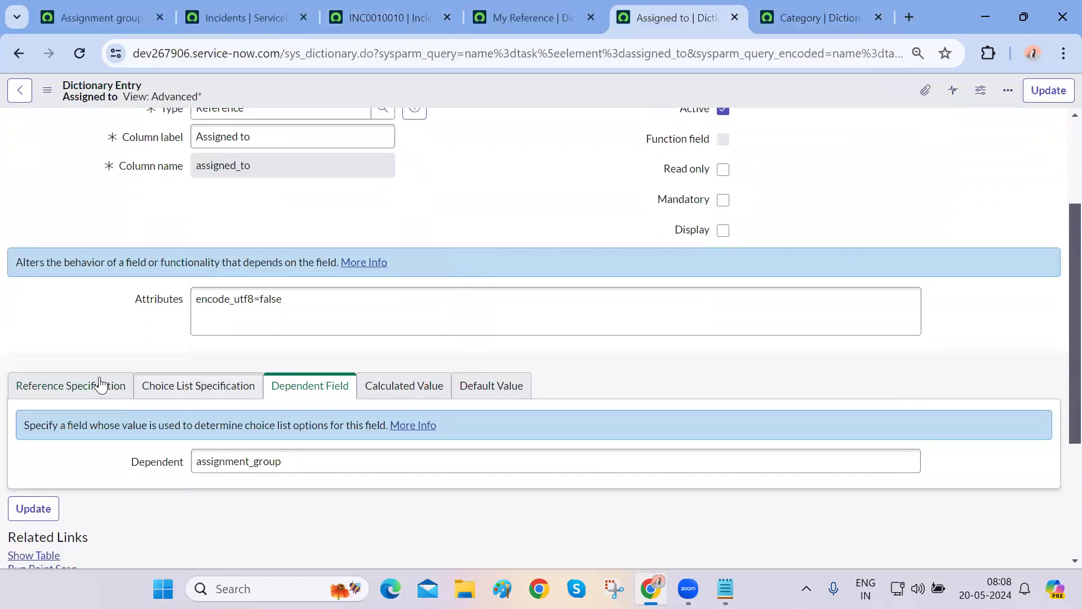
left_click(100, 385)
scroll(280, 354, "down", 3)
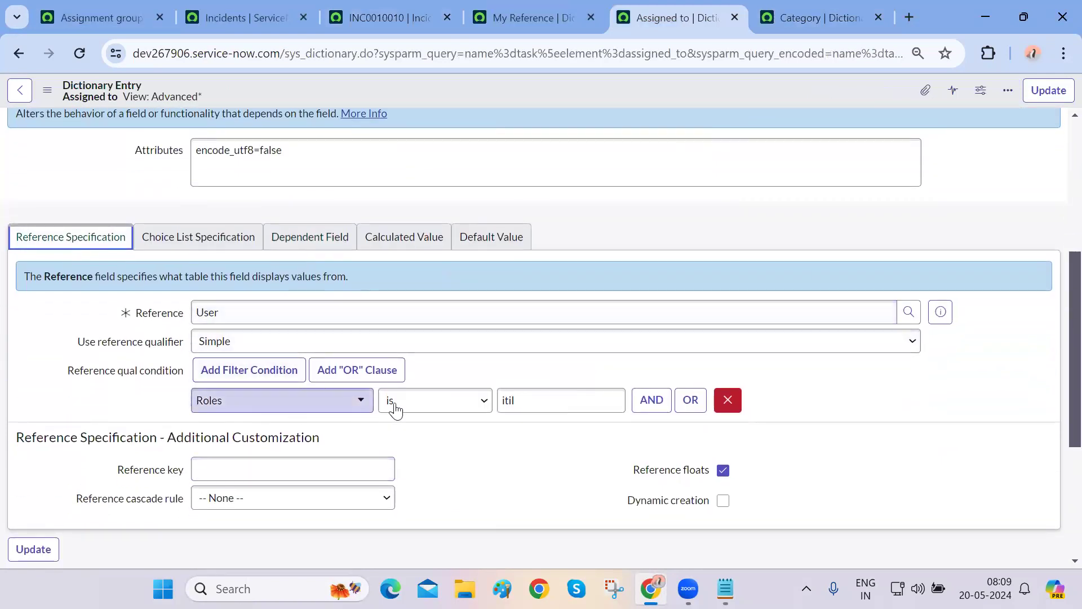
scroll(450, 467, "up", 1)
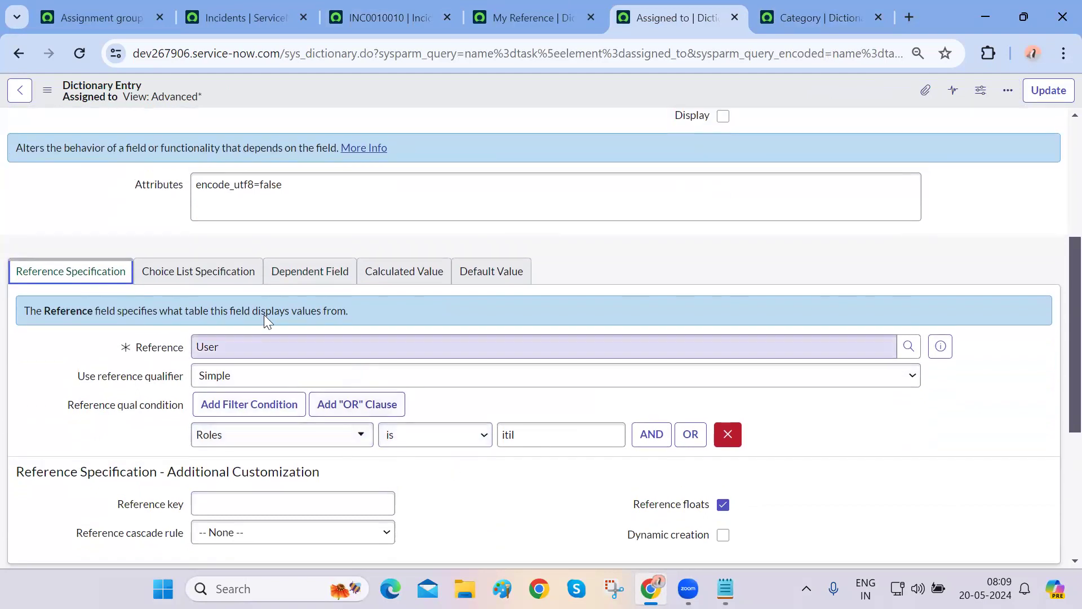
Show the dependent field setting of the Assigned to dictionary entry again and check its choices list
left_click(235, 276)
left_click(303, 280)
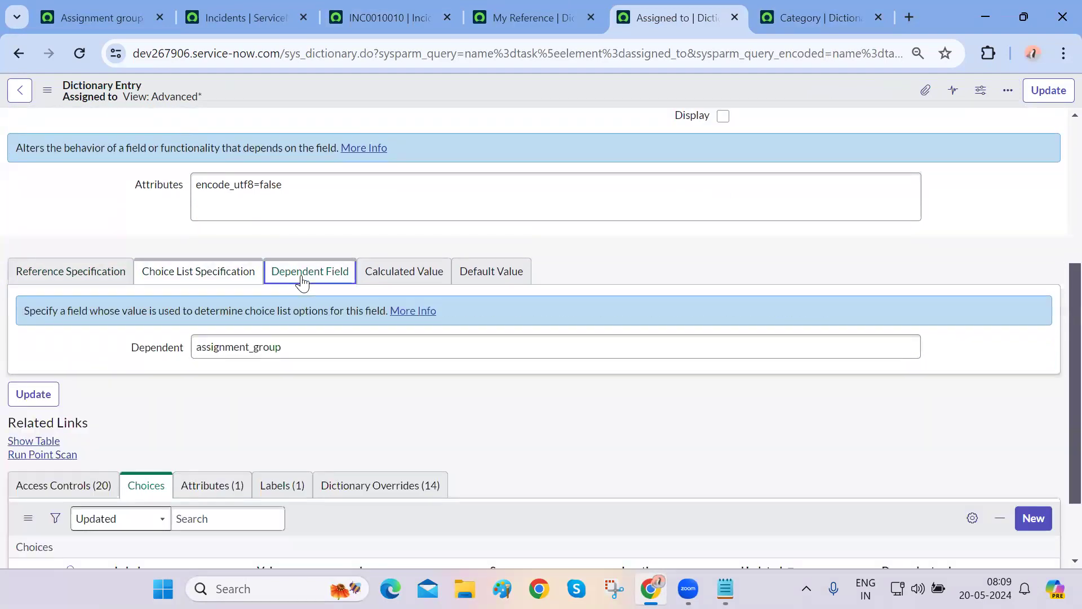
scroll(331, 392, "down", 2)
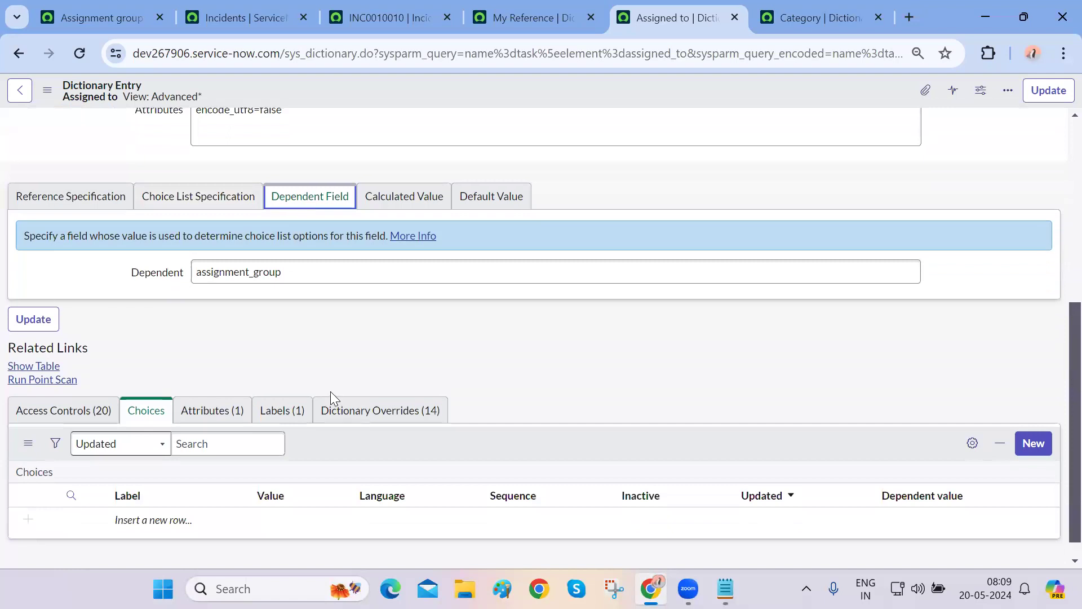
scroll(330, 391, "up", 6)
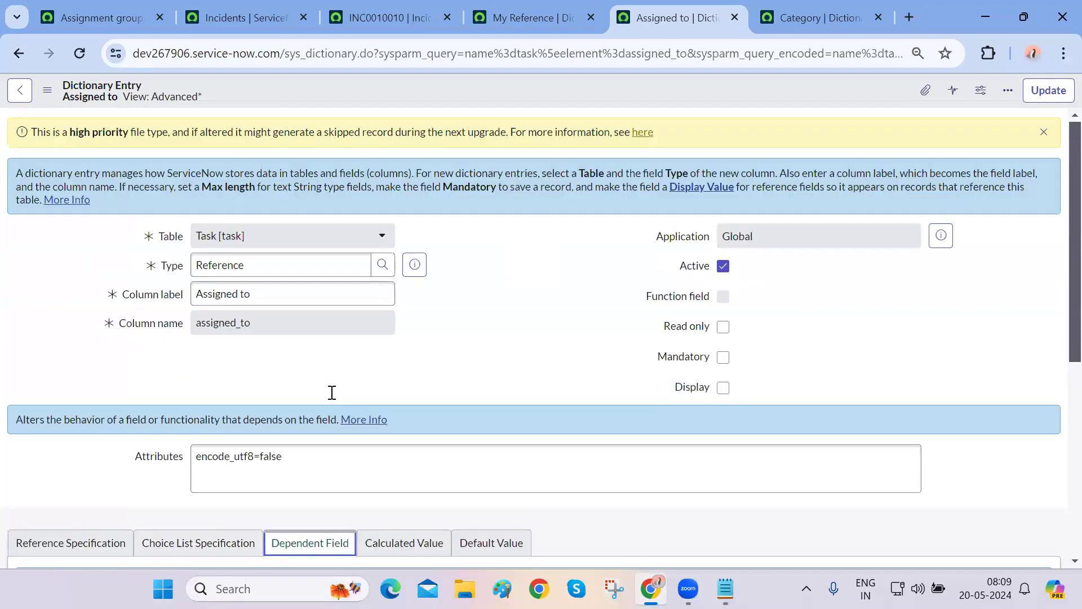
Switch back to the dictionary entry of the My Reference field
key("ctrl+Tab")
key("ctrl+Tab")
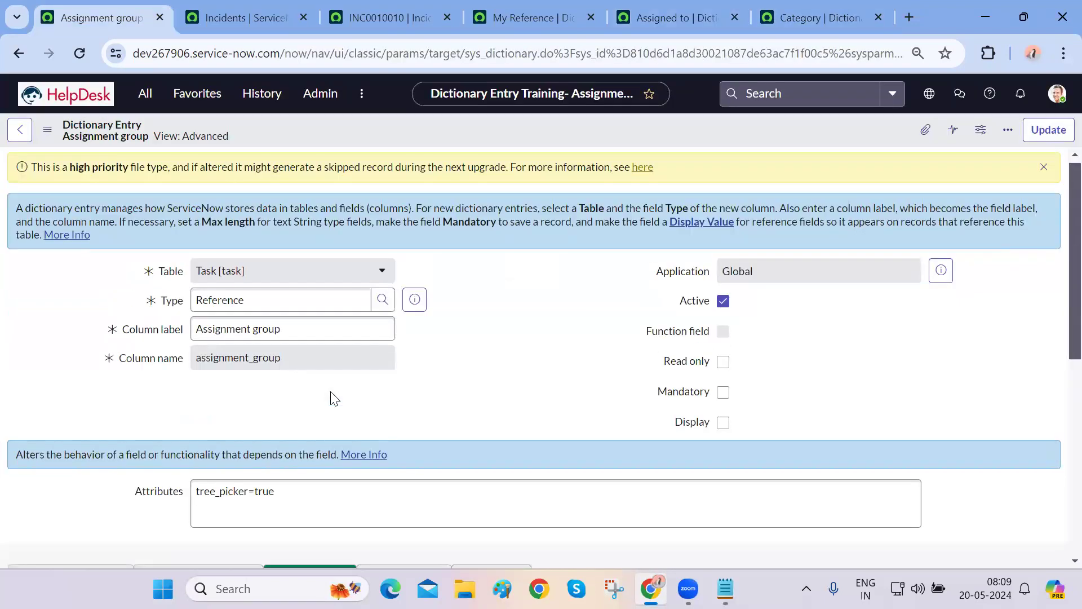
key("ctrl+Tab")
key("ctrl+Tab")
key("ctrl+Tab")
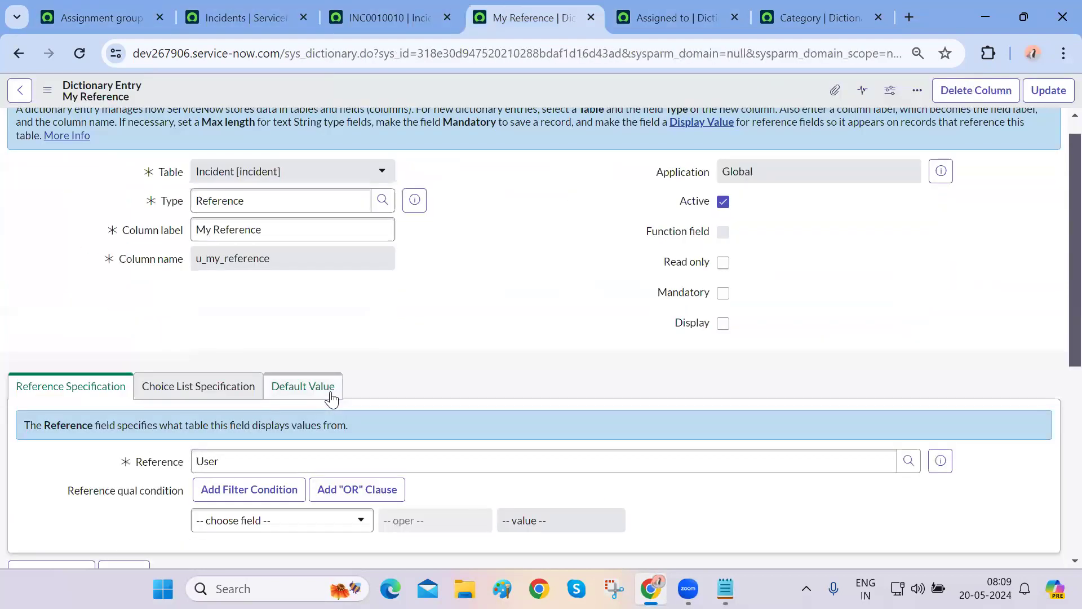
Switch to the Assignment group dictionary entry, search the application navigator for "dependent", and clear the search
key("ctrl+Tab")
key("ctrl+Tab")
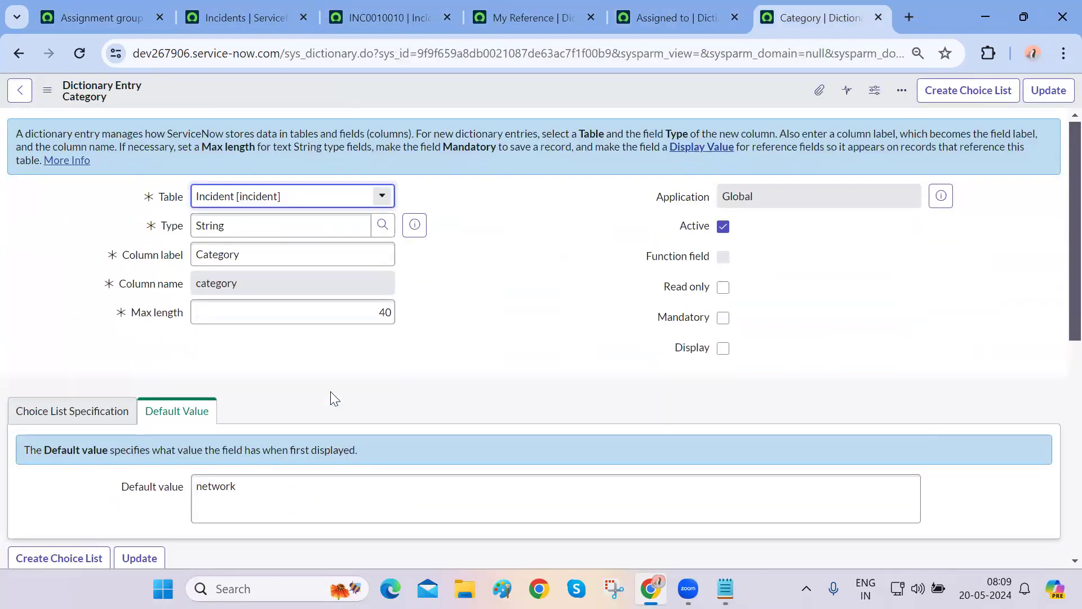
key("ctrl+Tab")
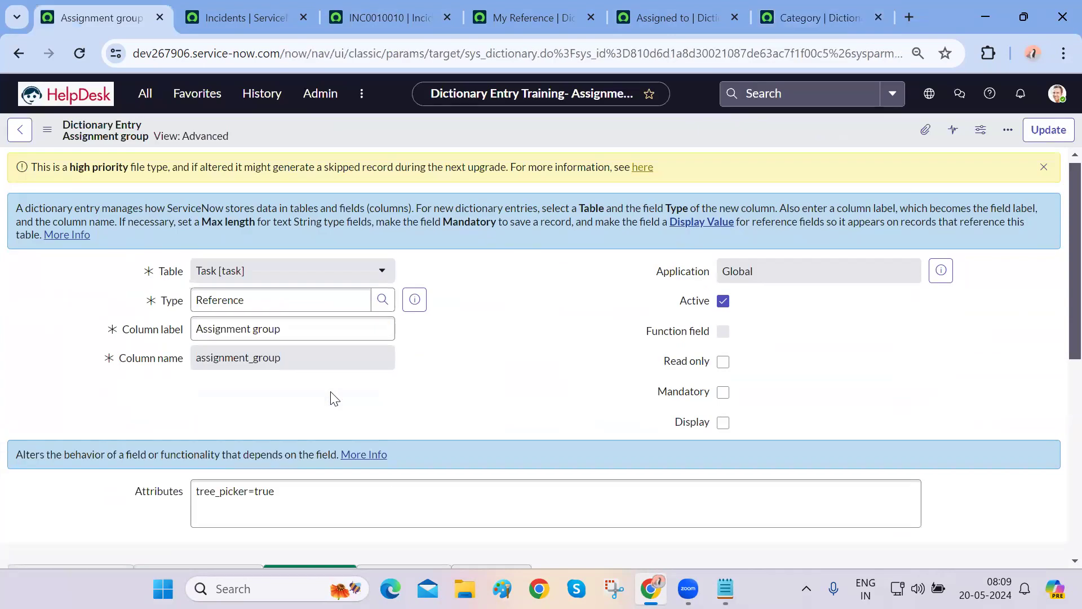
left_click(142, 98)
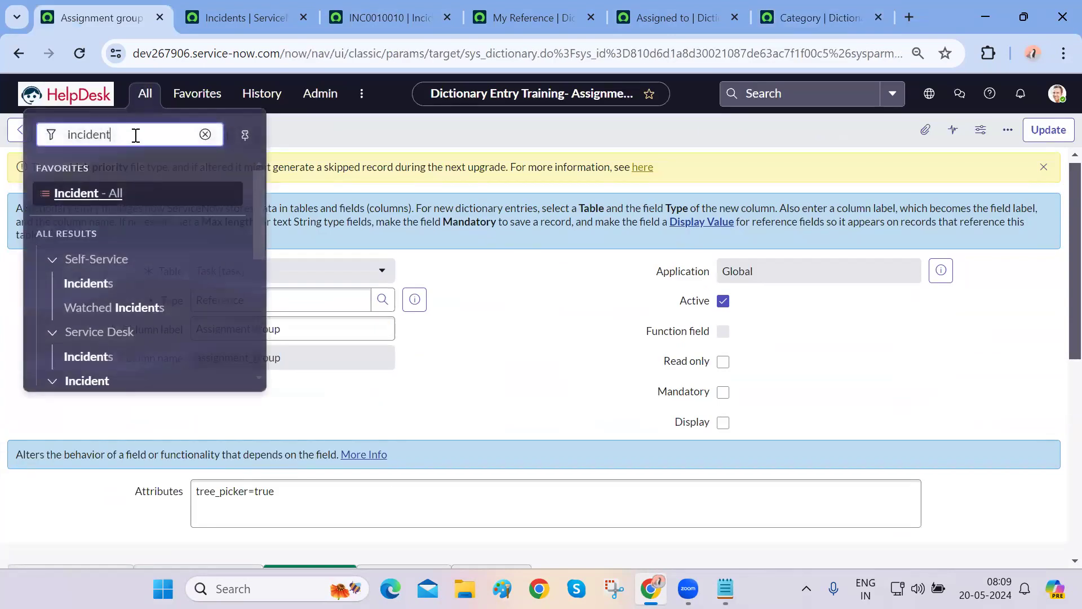
double_click(135, 135)
type("de")
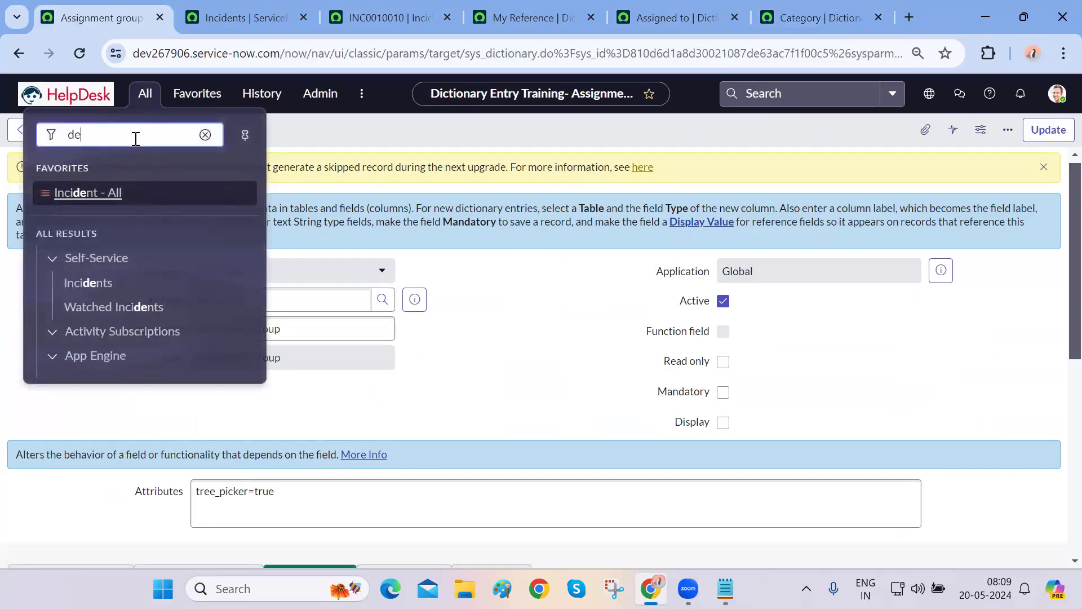
type("pende")
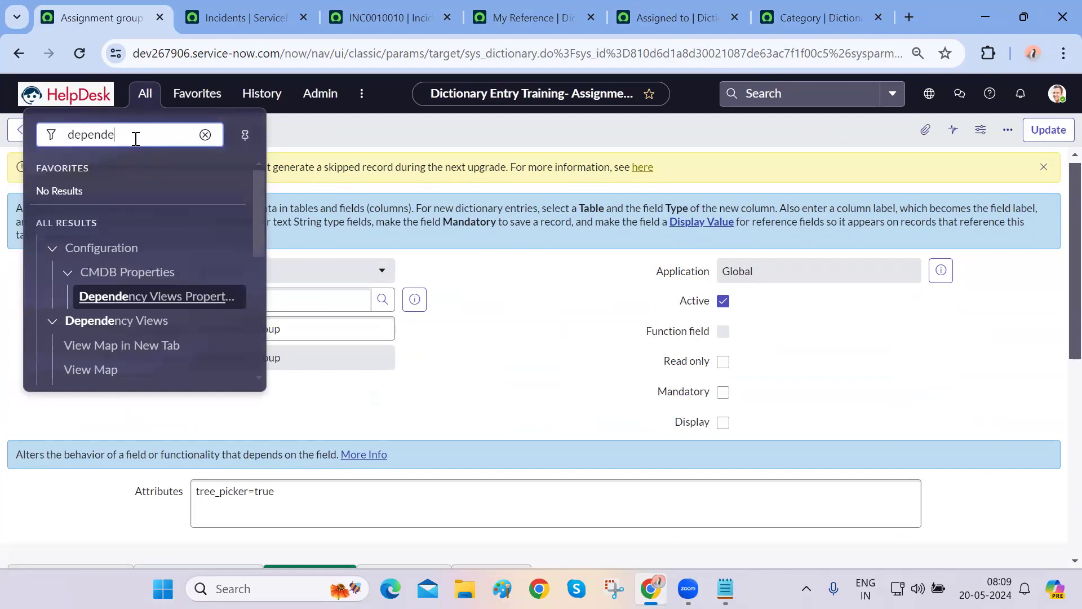
type("nt")
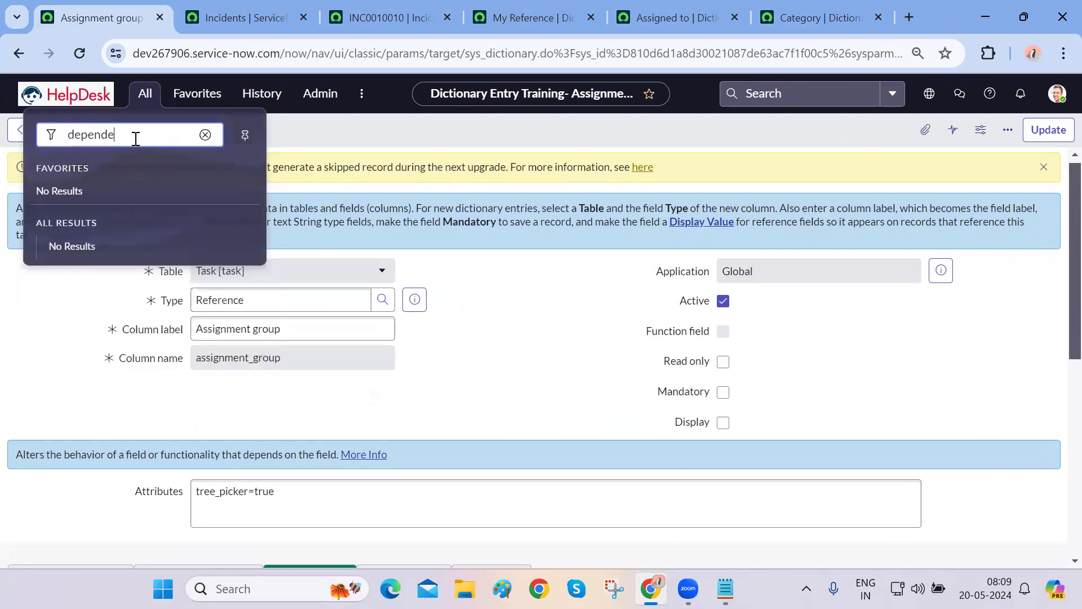
key("BackSpace")
key("BackSpace")
key("BackSpace")
key("BackSpace")
key("BackSpace")
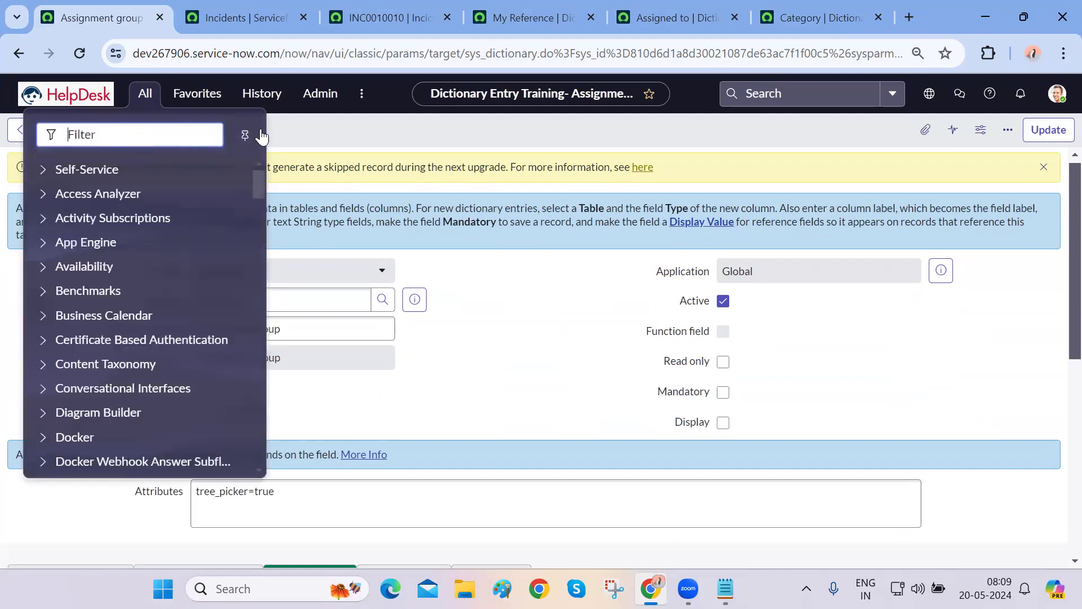
left_click(967, 383)
scroll(966, 381, "down", 5)
scroll(966, 381, "up", 5)
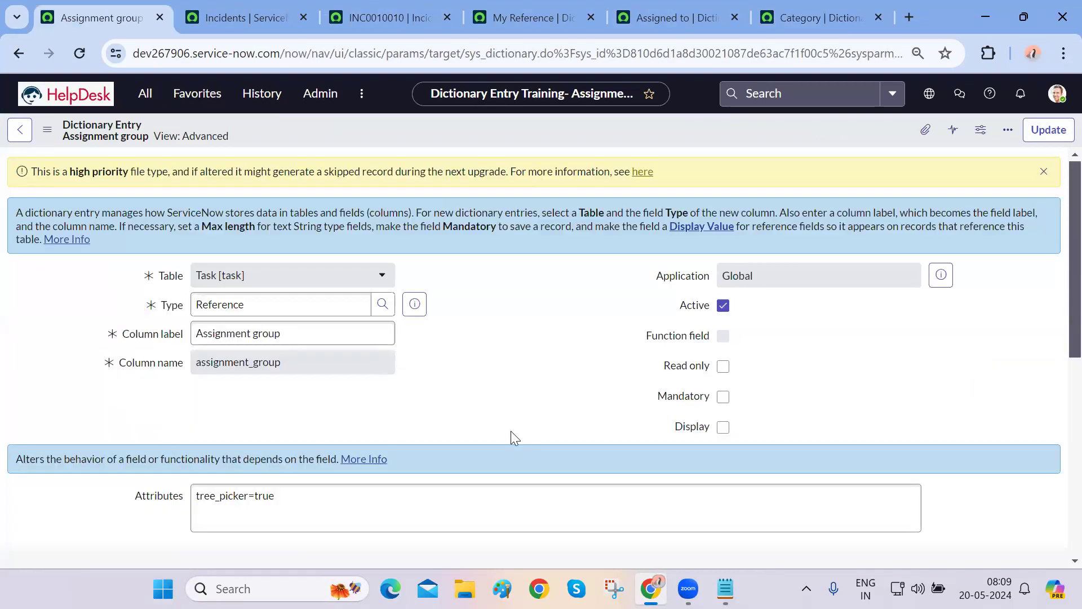
Clear the Assignment group of incident INC0010010 and place the cursor in its Assigned to field
key("ctrl+Tab")
key("ctrl+Tab")
double_click(771, 273)
key("BackSpace")
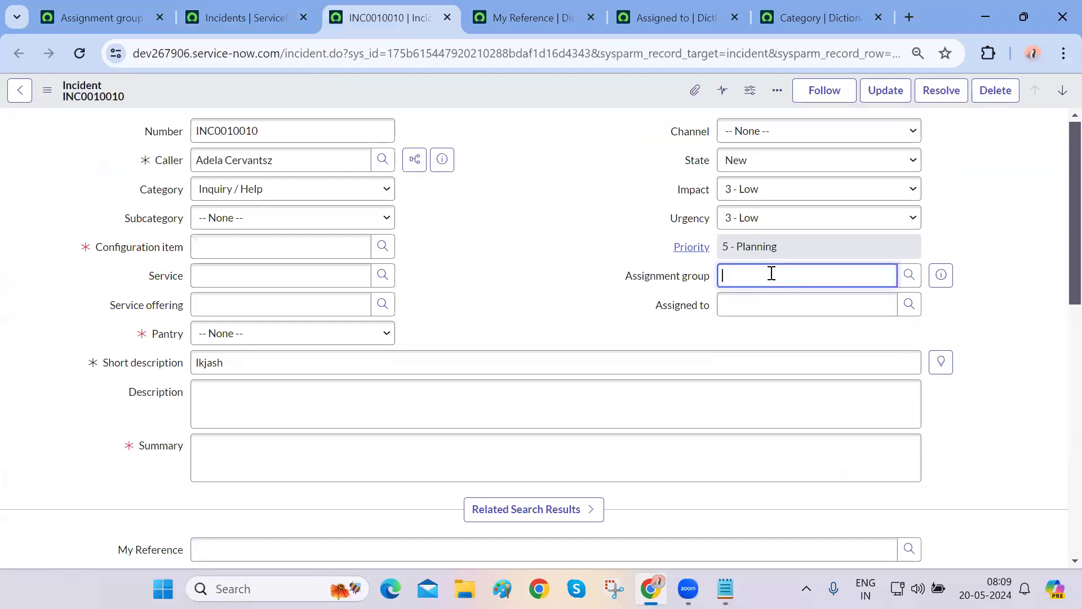
left_click(958, 306)
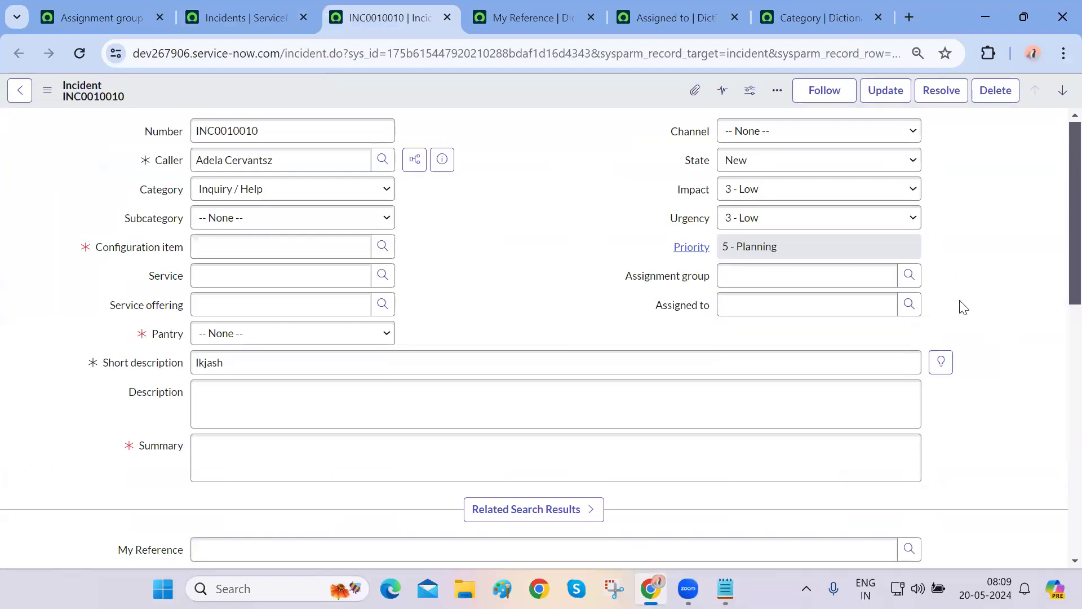
left_click(680, 308)
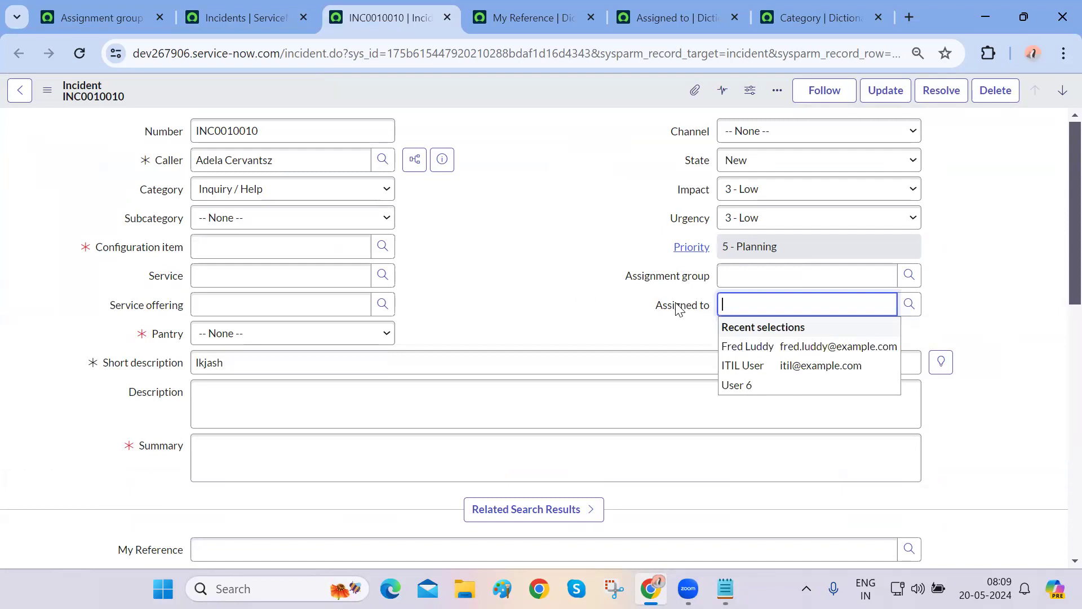
Place the cursor in the incident's My Reference field and set the Category to Hardware
scroll(268, 484, "down", 1)
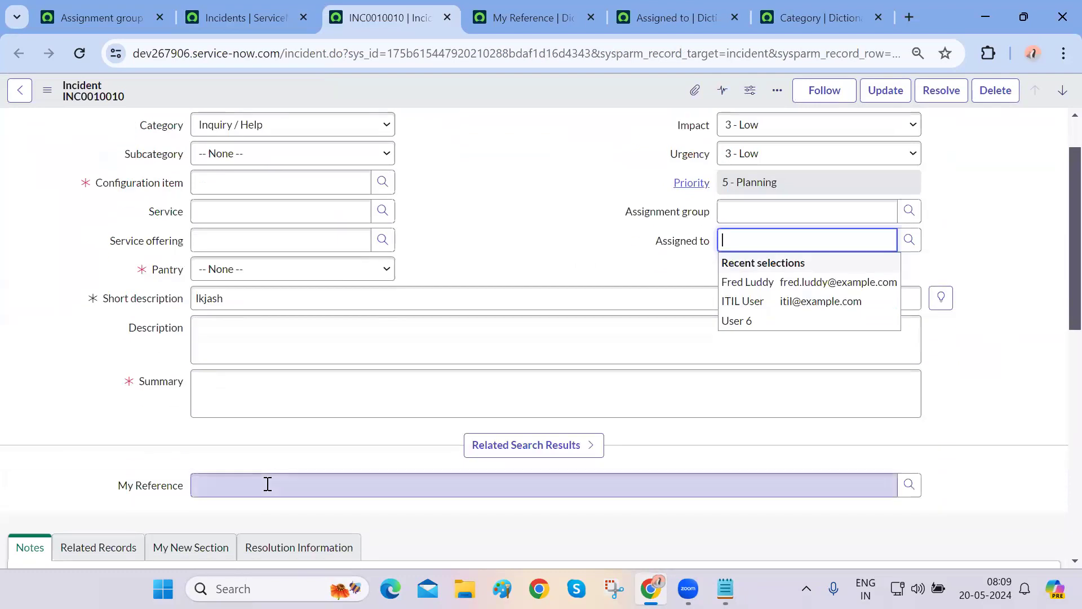
triple_click(153, 489)
left_click(104, 494)
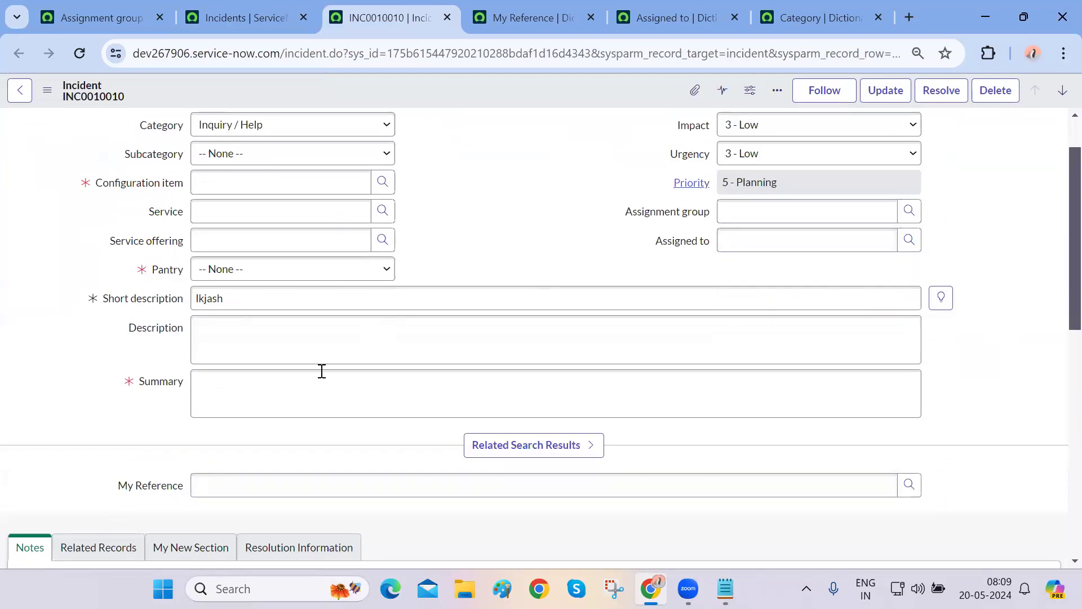
mouse_move(126, 487)
left_mouse_down()
mouse_move(167, 489)
mouse_move(113, 486)
left_mouse_up()
left_click(117, 488)
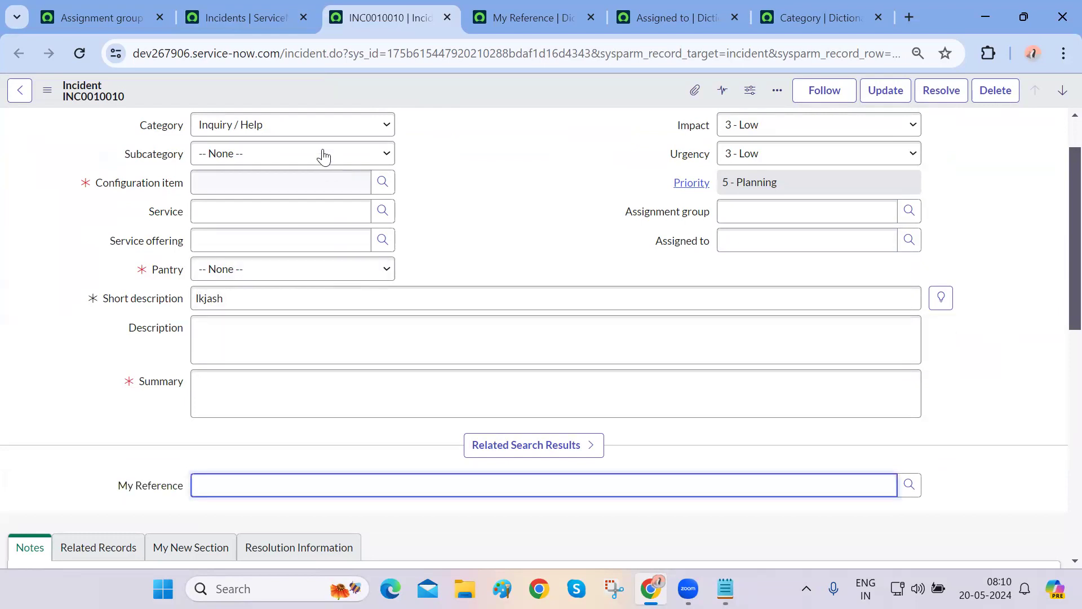
scroll(253, 216, "up", 1)
left_click(326, 190)
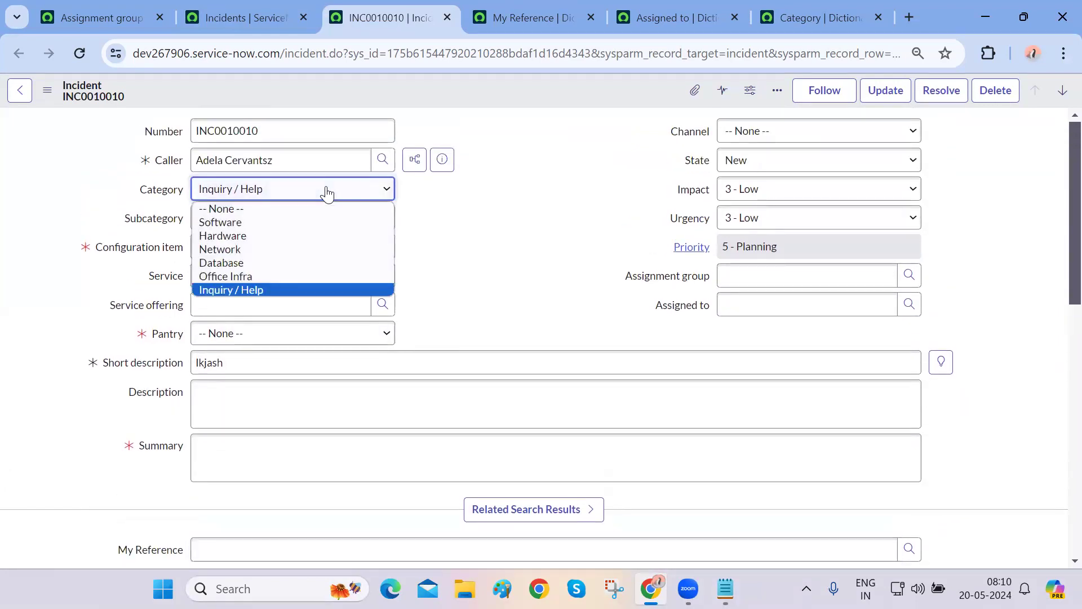
left_click(271, 235)
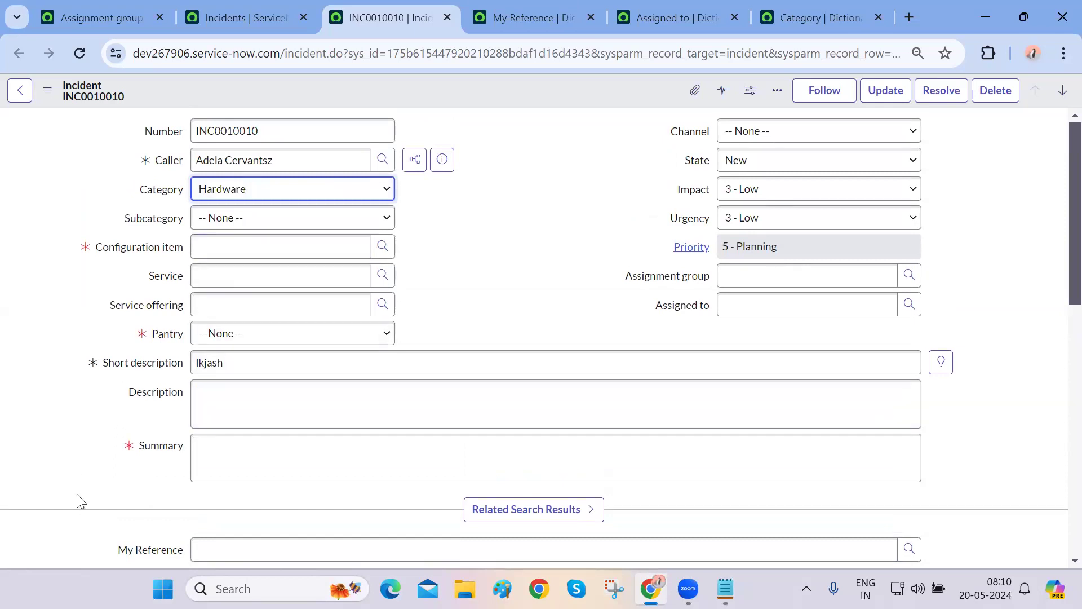
Examine the user lookup list of the My Reference field with the Hardware category selected, and close the list
scroll(76, 502, "down", 2)
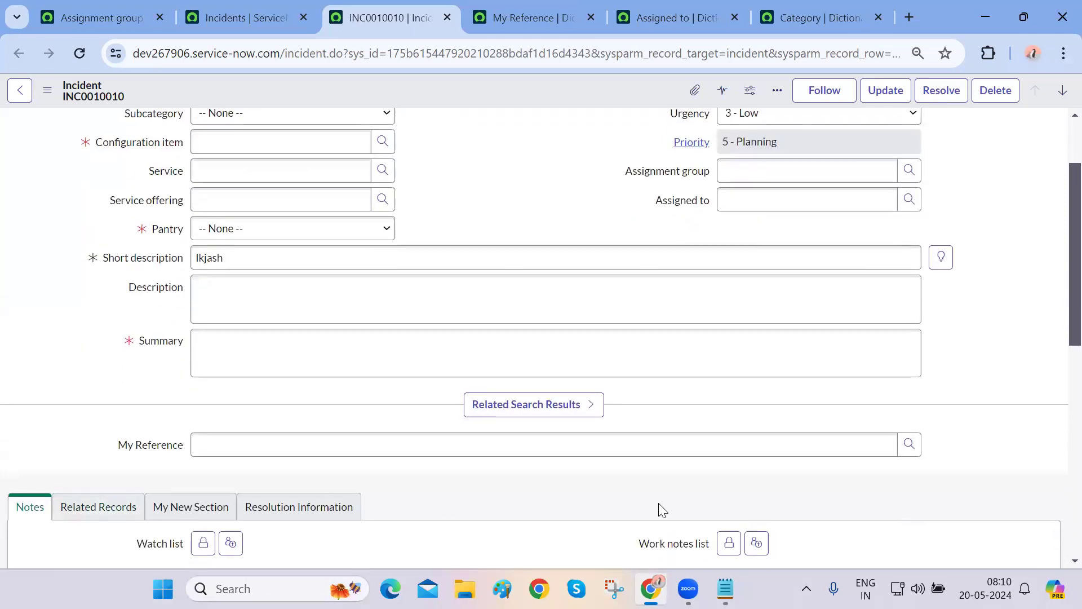
left_click(908, 445)
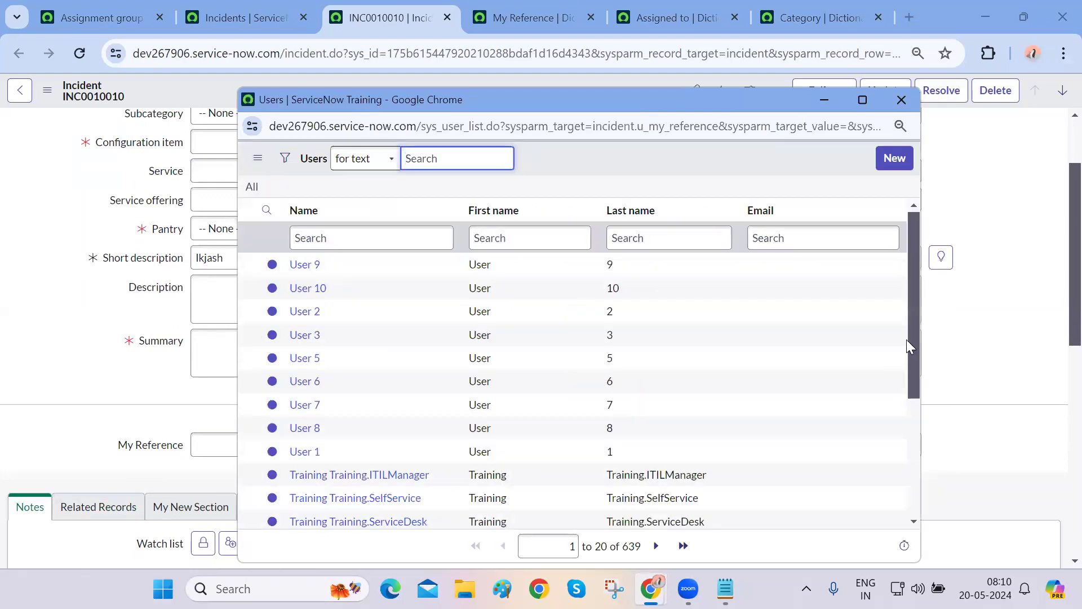
left_click(120, 410)
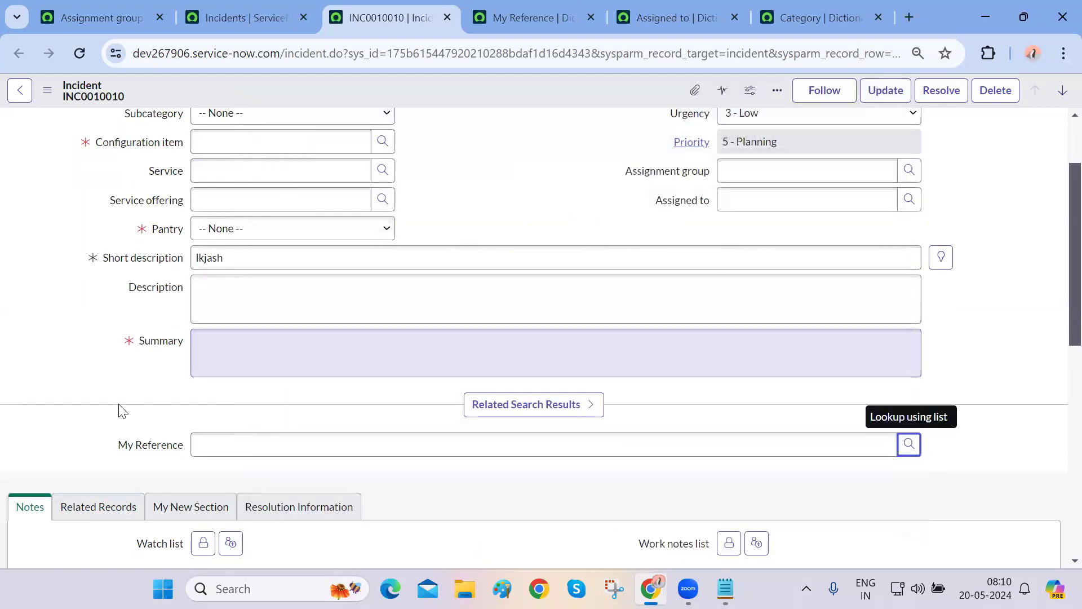
scroll(120, 411, "up", 1)
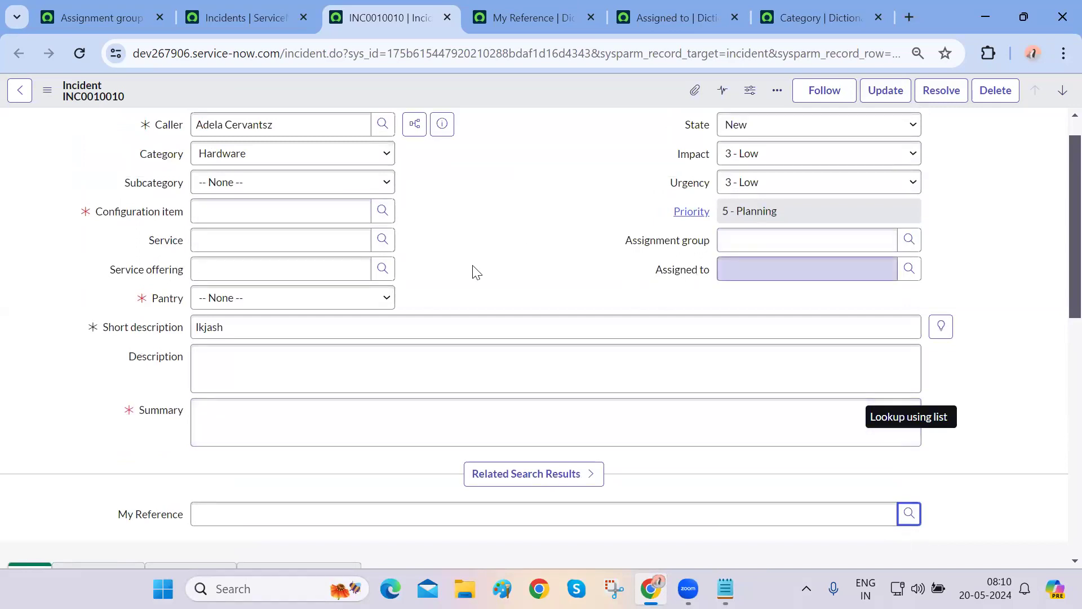
left_click(242, 160)
left_click(242, 161)
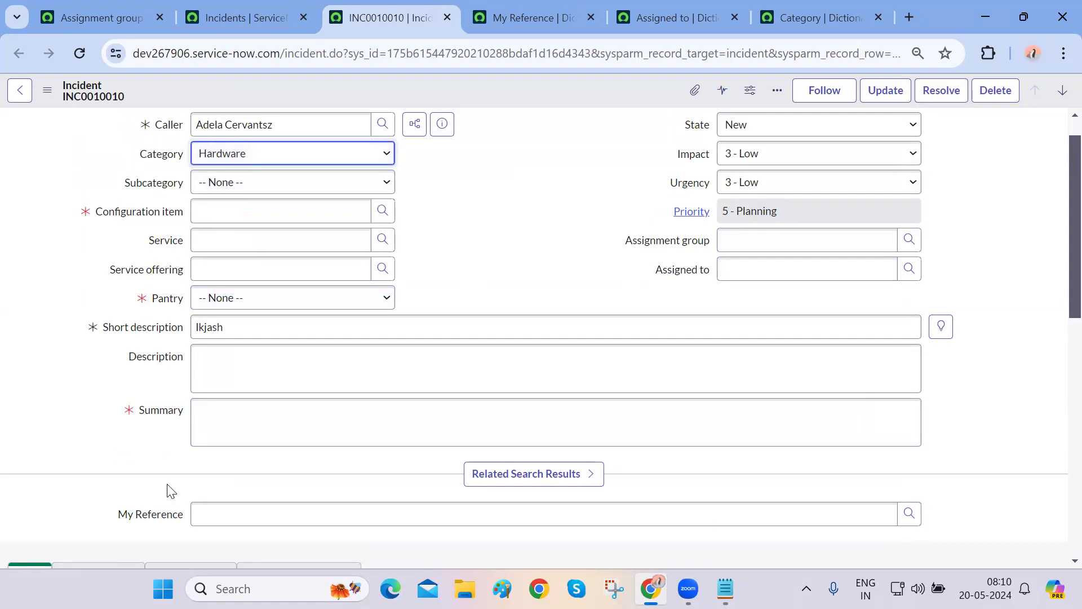
left_click(908, 513)
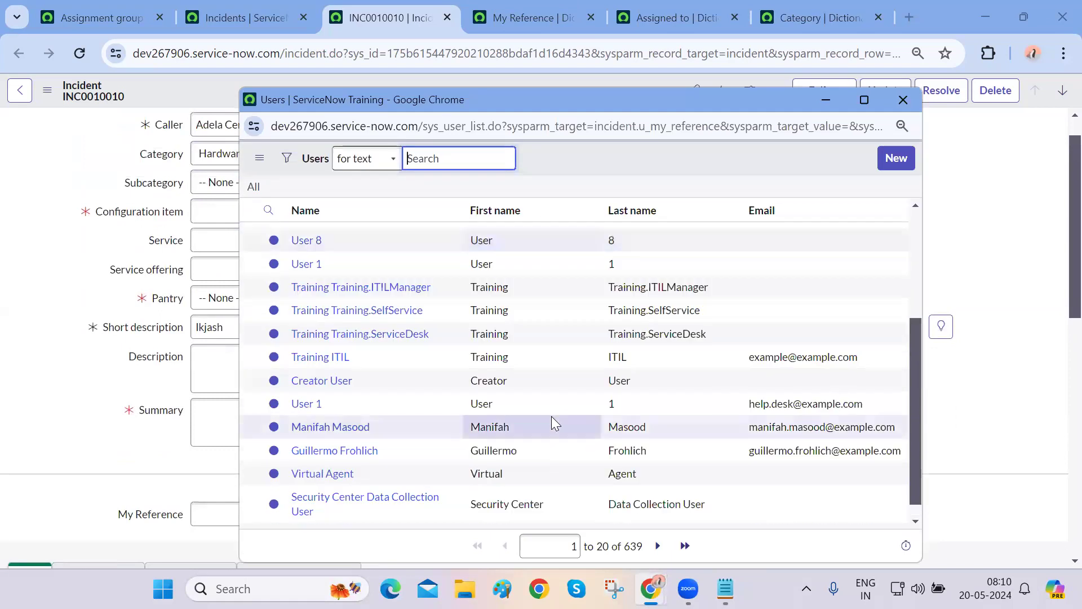
left_click(902, 101)
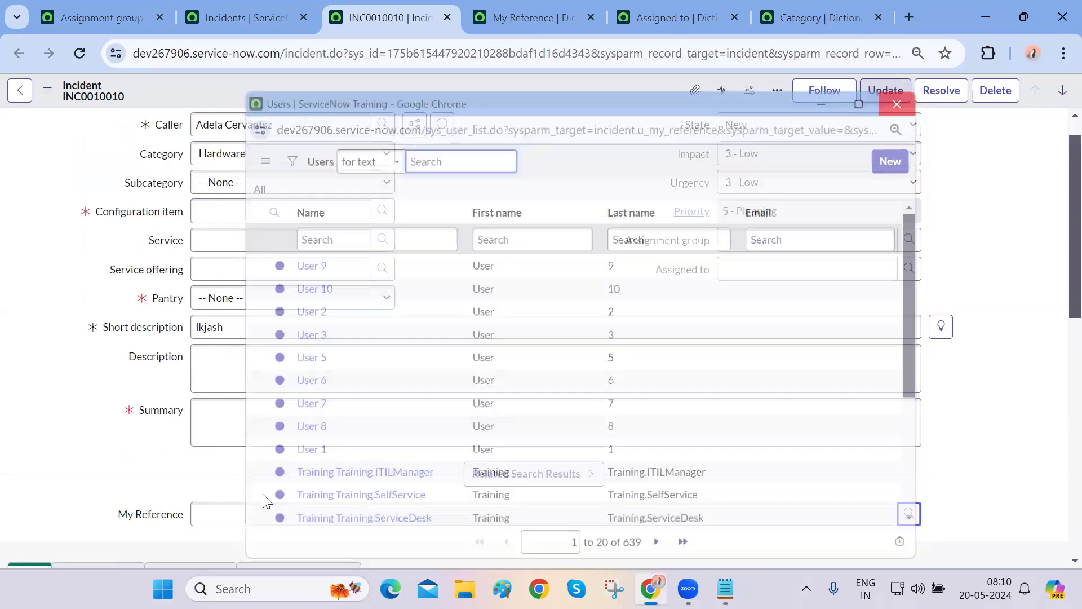
Open the My Reference dictionary entry without saving the incident changes and switch the entry to the Advanced view
right_click(139, 519)
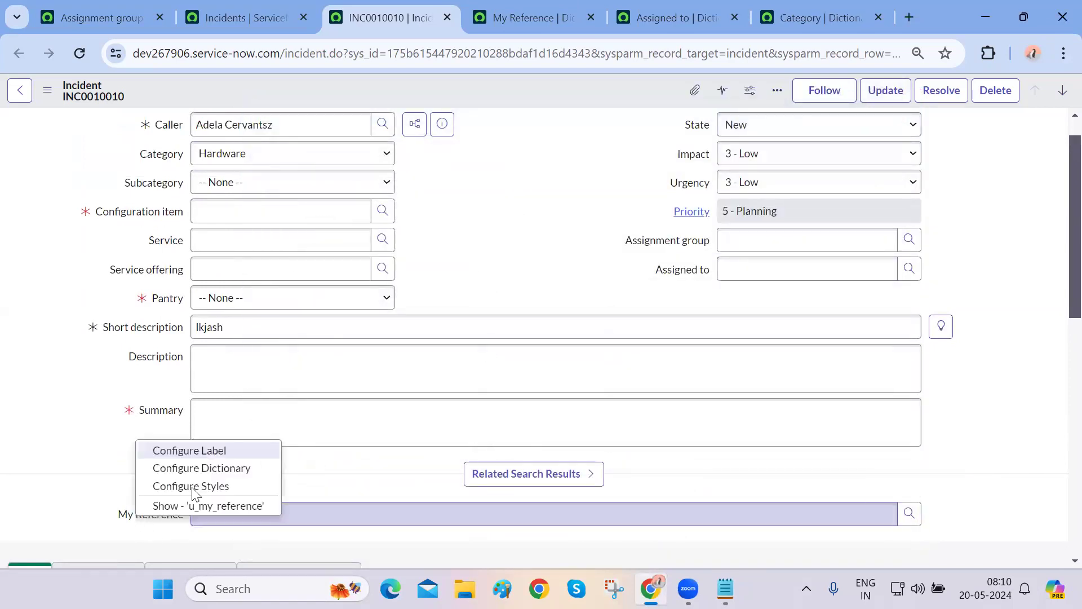
left_click(227, 470)
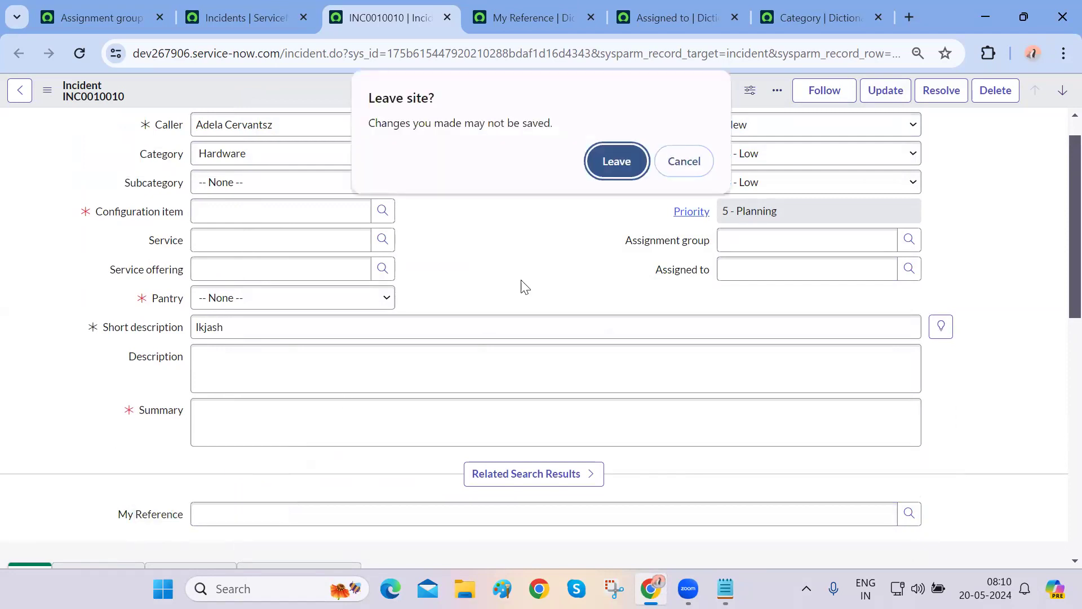
left_click(620, 175)
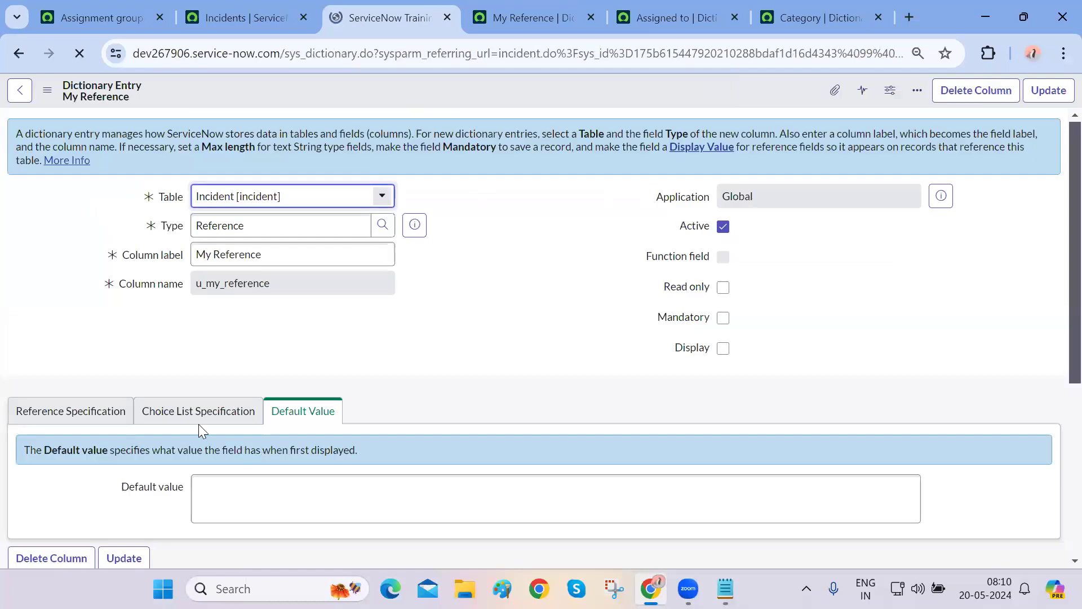
left_click(25, 411)
scroll(404, 366, "down", 3)
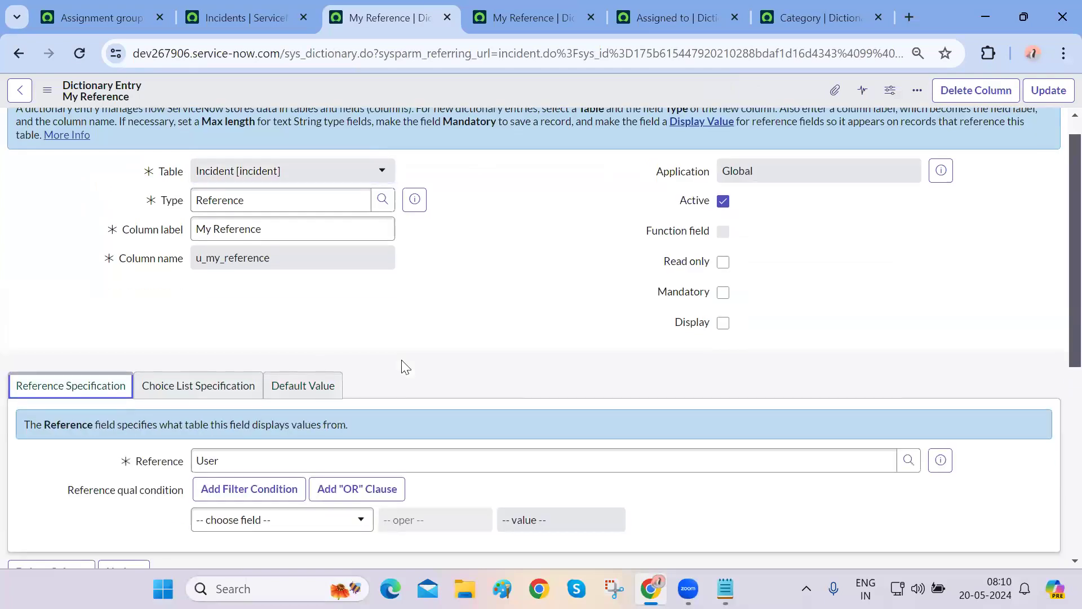
left_click(66, 498)
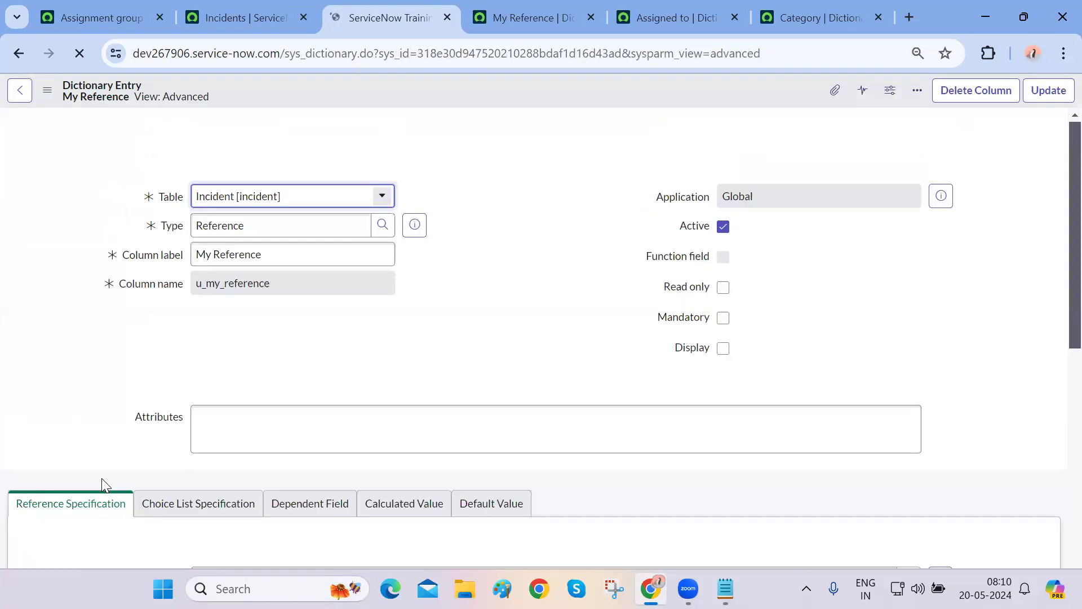
Set My Reference to use a Dynamic reference qualifier and check the available dynamic filter options without picking one
scroll(104, 484, "down", 5)
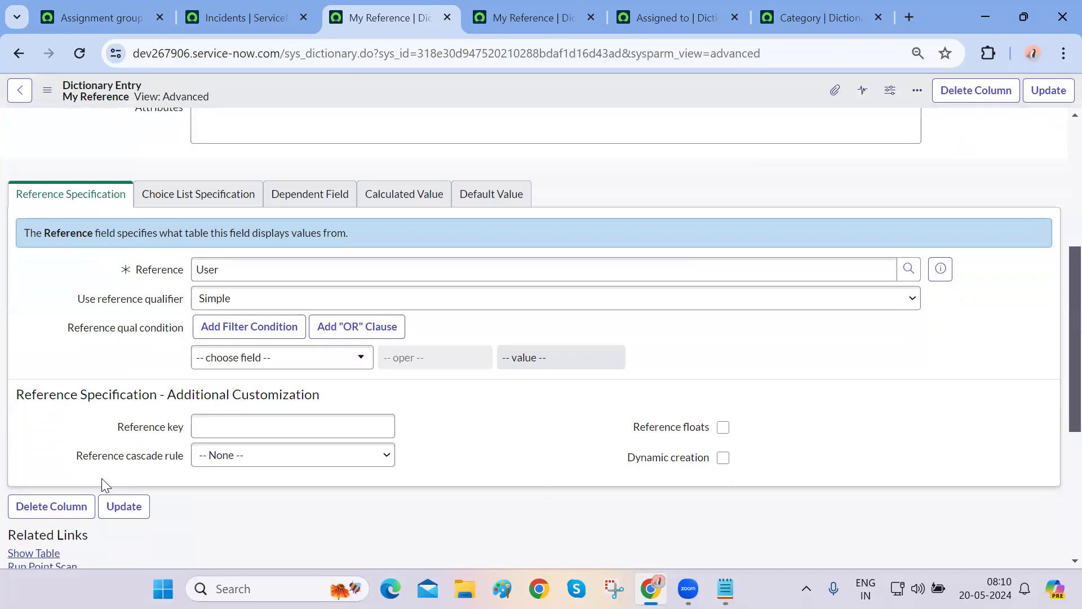
left_click(327, 298)
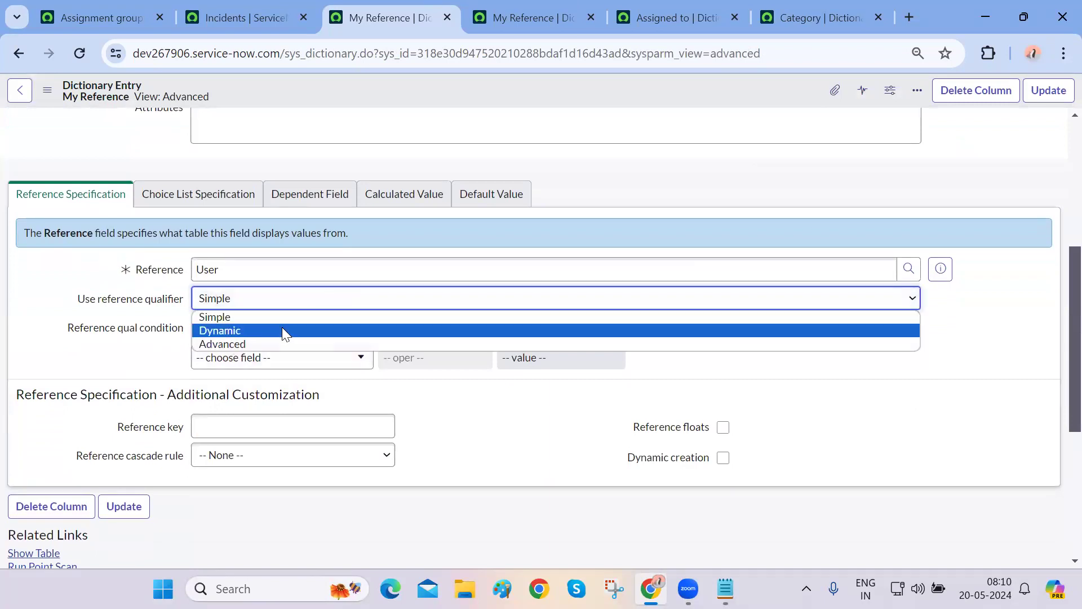
left_click(282, 330)
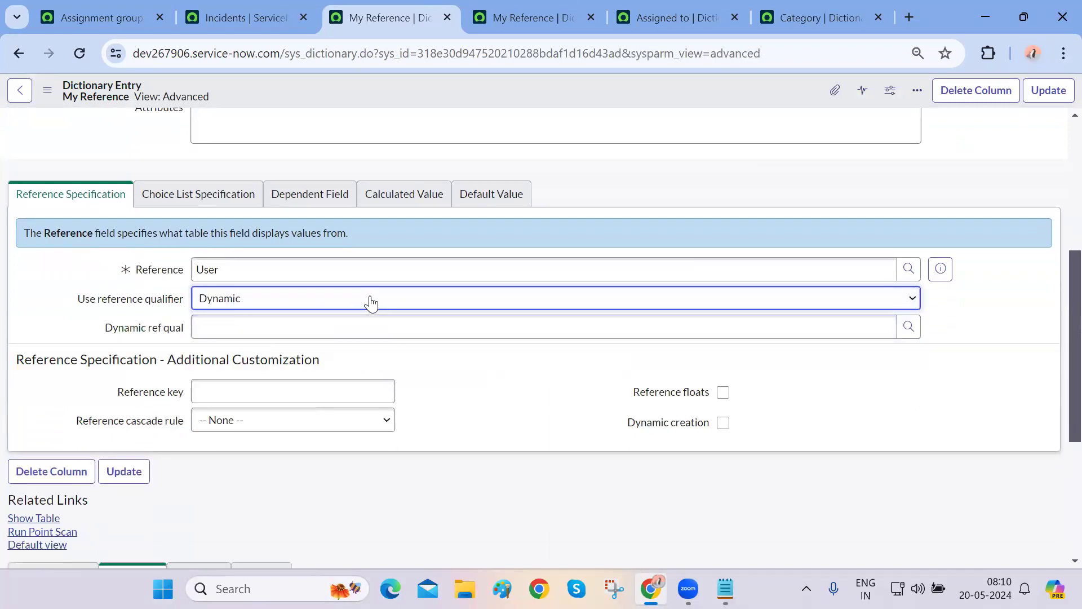
left_click(908, 326)
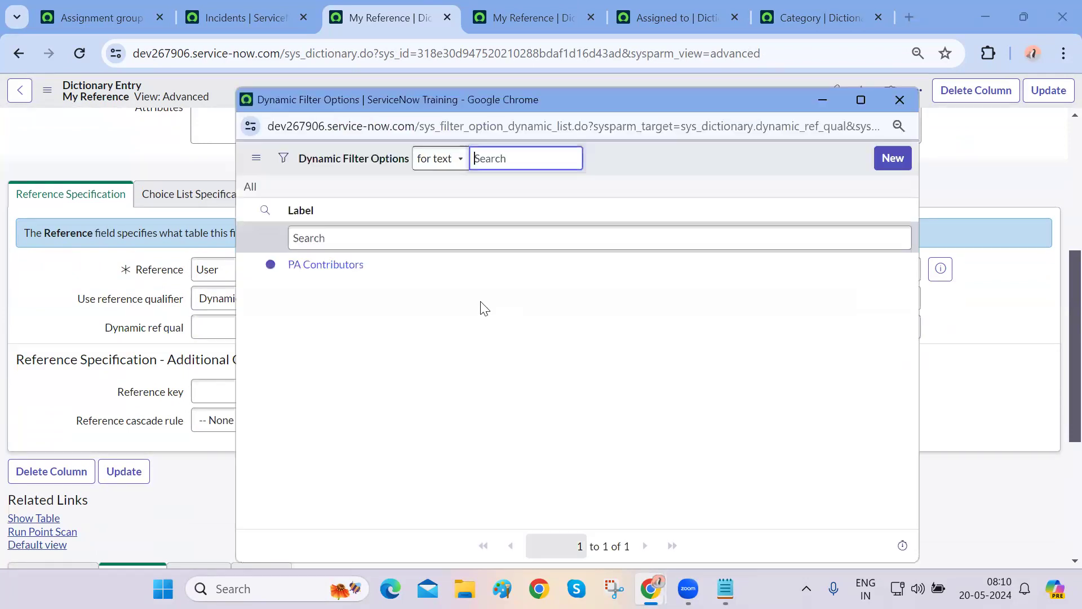
left_click(906, 102)
Set Use reference qualifier to Advanced for My Reference and place the cursor in the Reference qual field
left_click(531, 297)
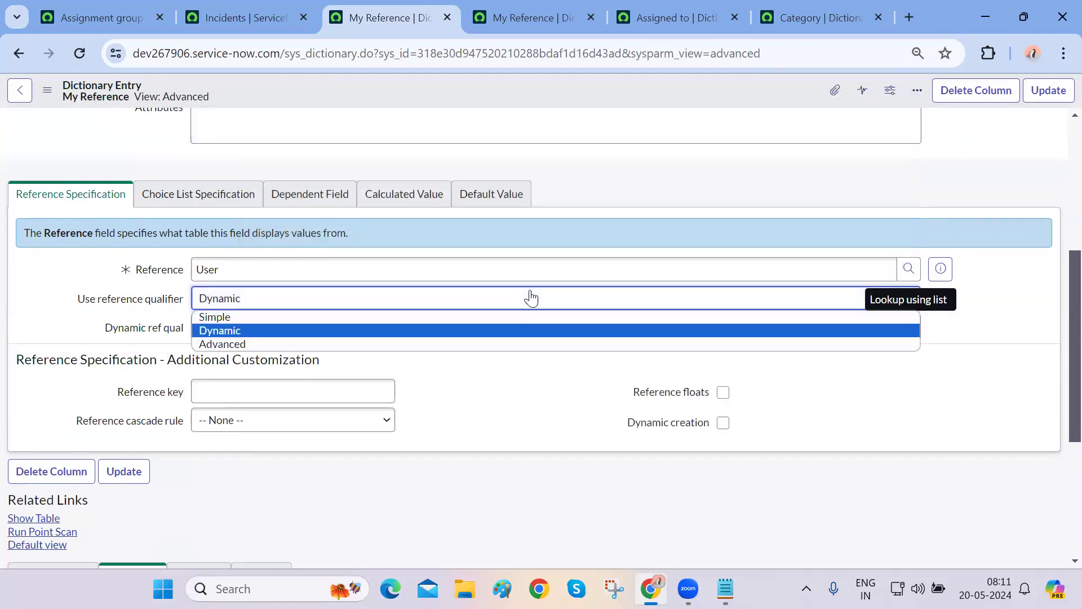
left_click(409, 344)
left_click(467, 350)
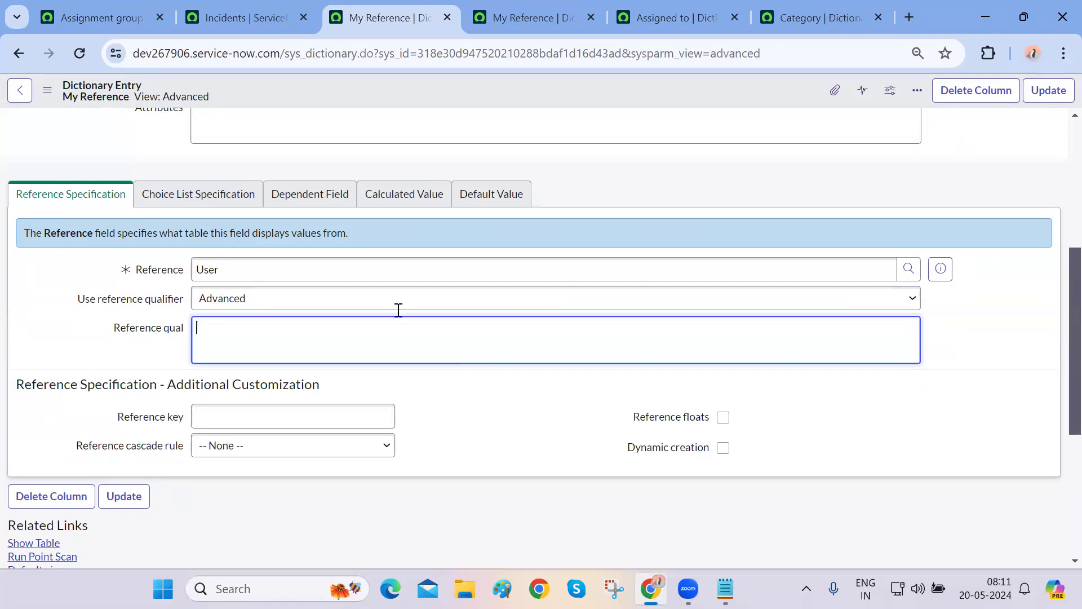
Open the user table's list with sys_user.LIST and check the fields offered by its filter builder without choosing one
left_click(70, 24)
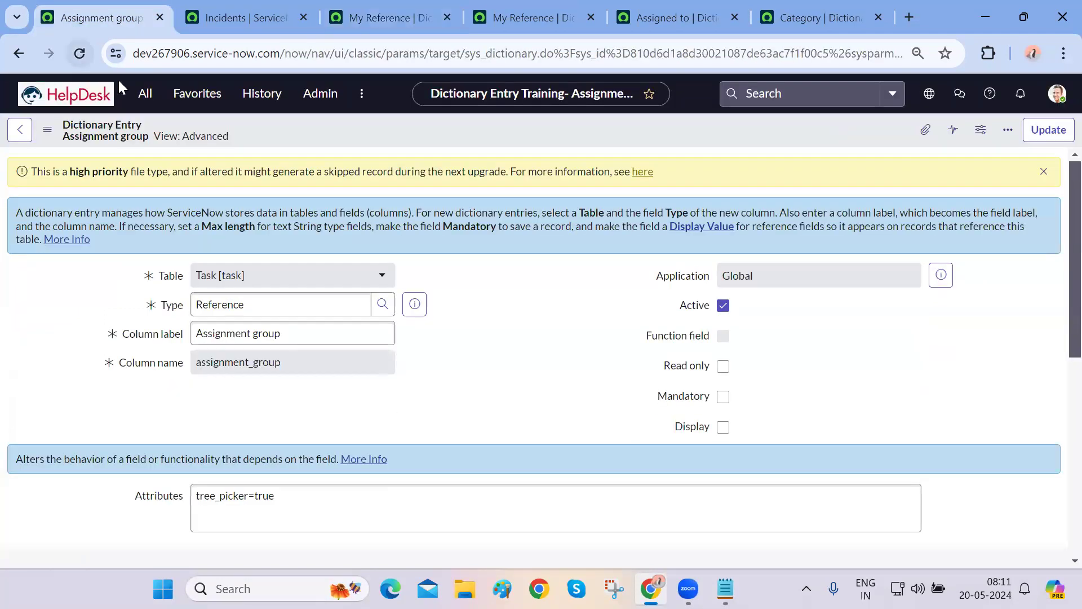
left_click(145, 93)
type("sys")
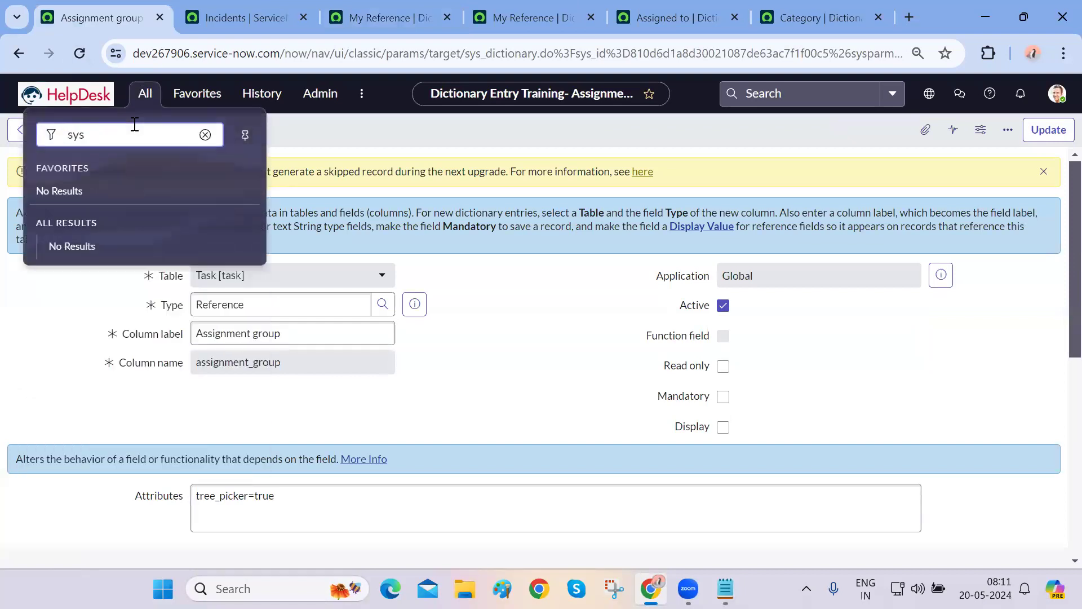
type("_user.LIST")
key("Return")
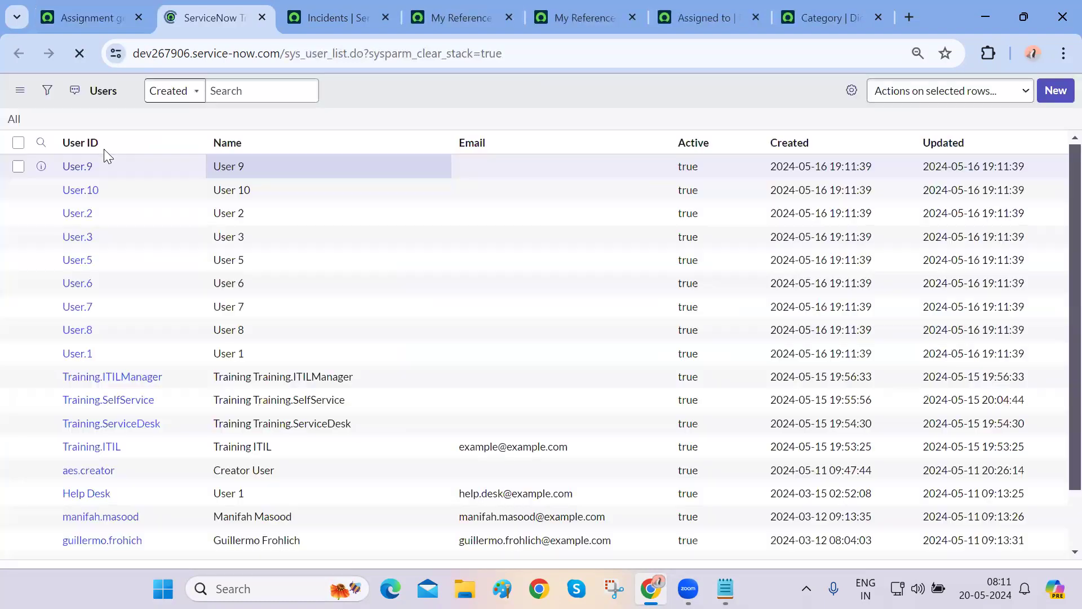
left_click(47, 96)
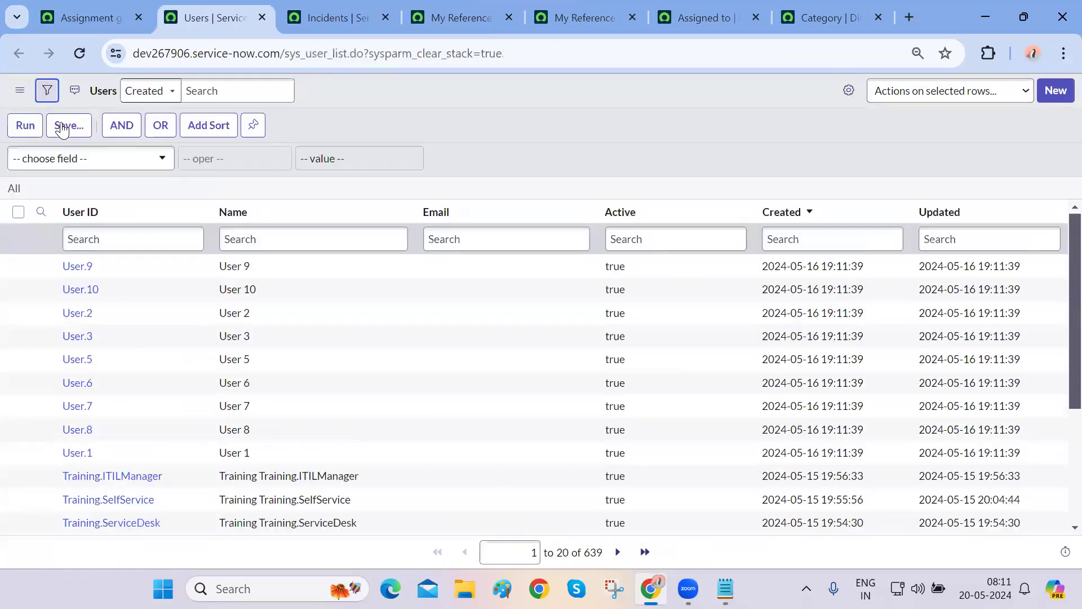
left_click(111, 159)
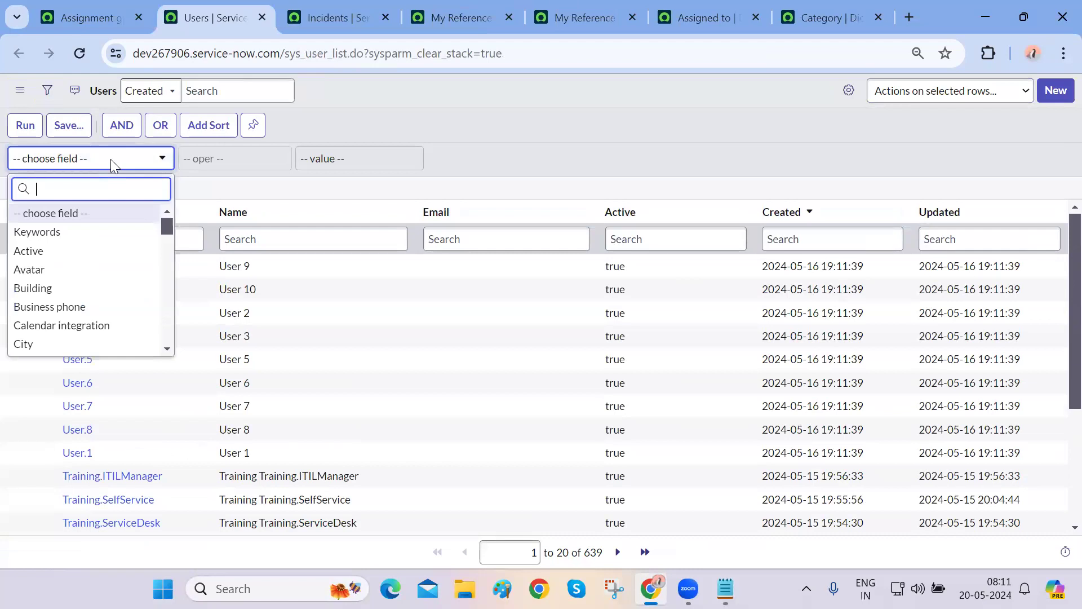
left_click(548, 137)
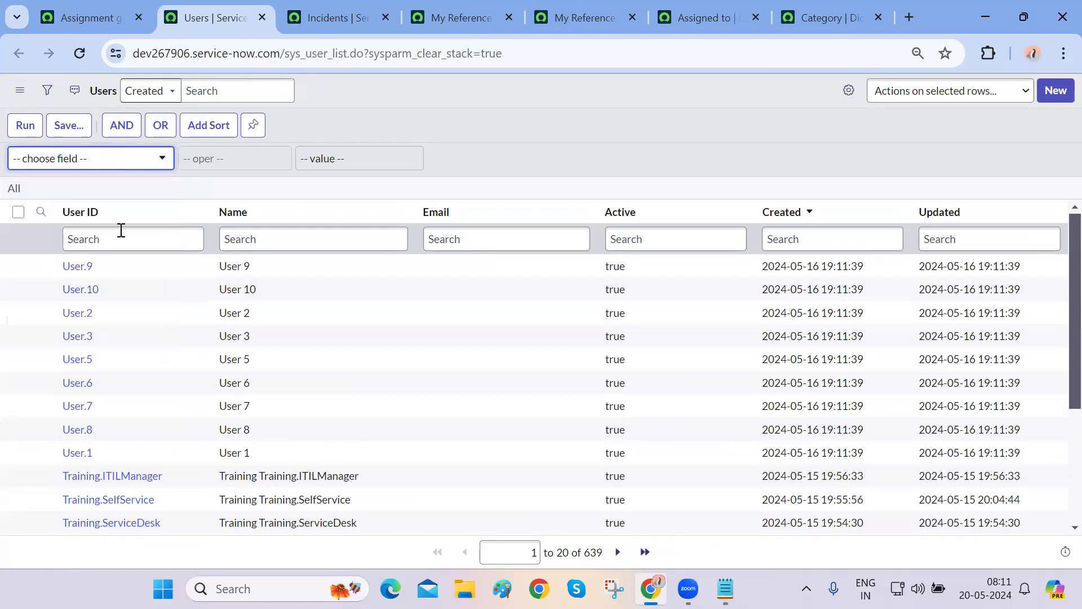
Open the User 9 record in a separate browser tab and examine the user's group membership
middle_click(67, 266)
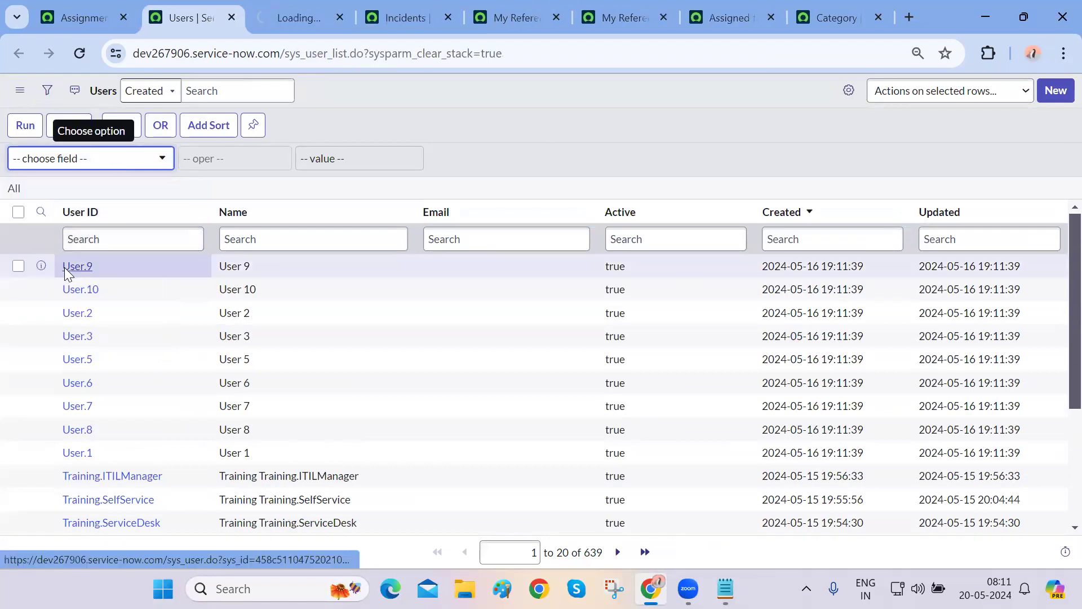
key("ctrl+Tab")
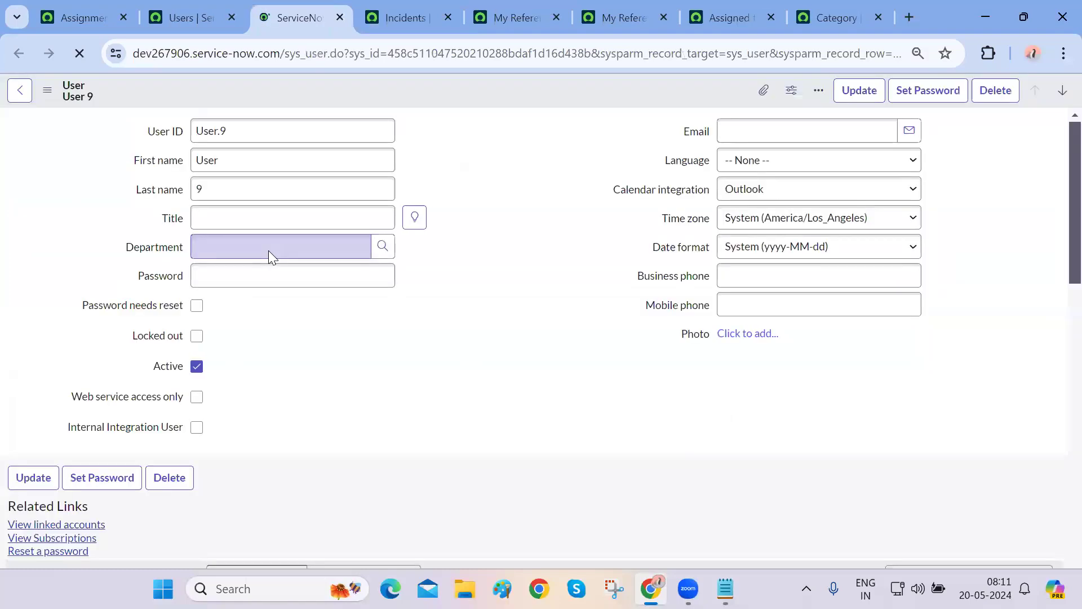
scroll(295, 427, "down", 3)
left_click(237, 434)
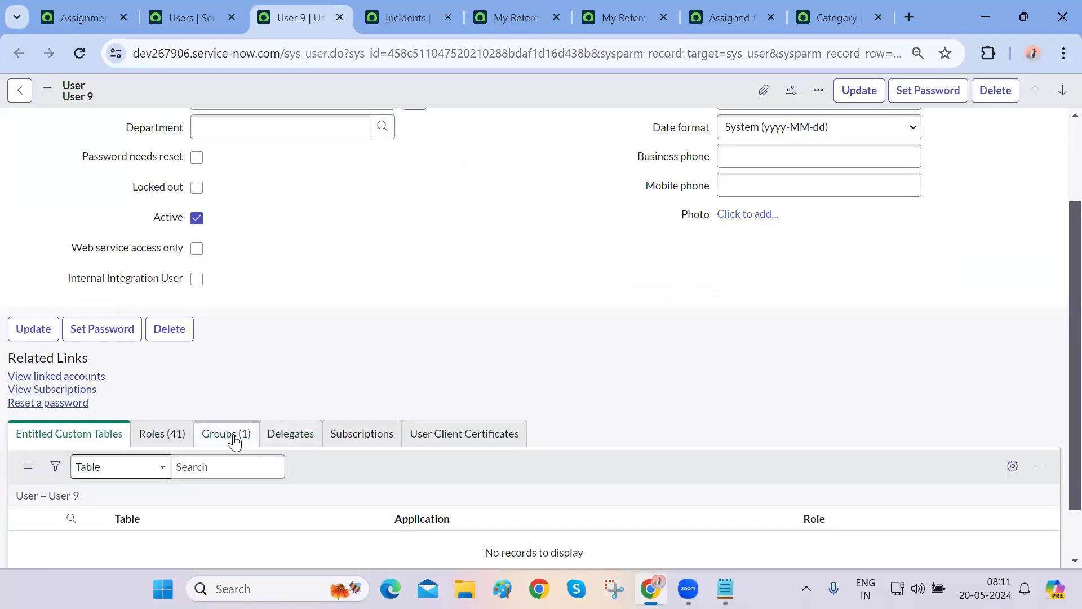
scroll(326, 373, "down", 2)
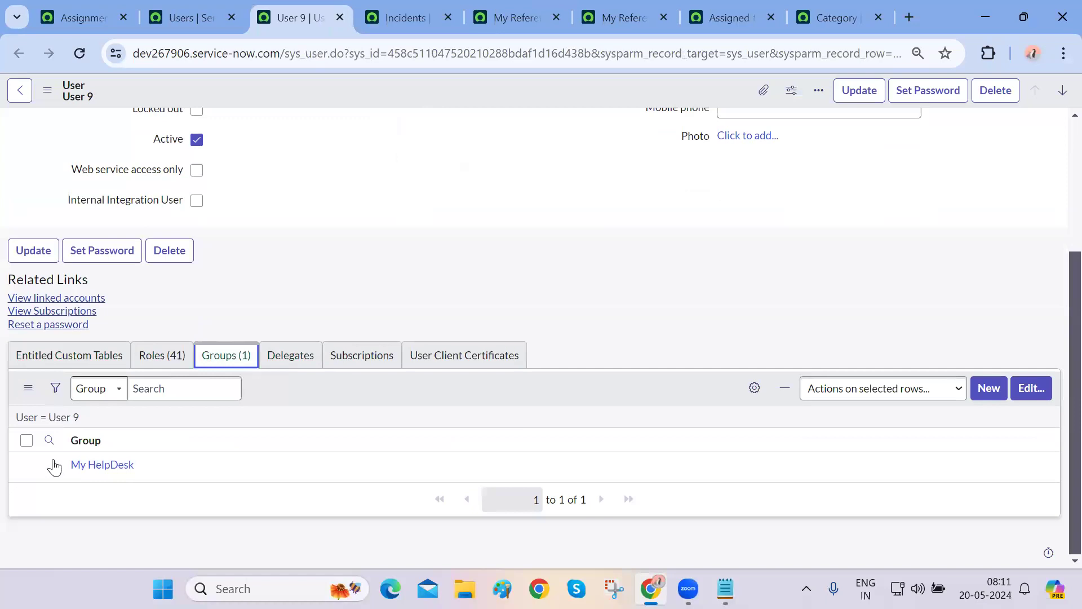
left_click(531, 271)
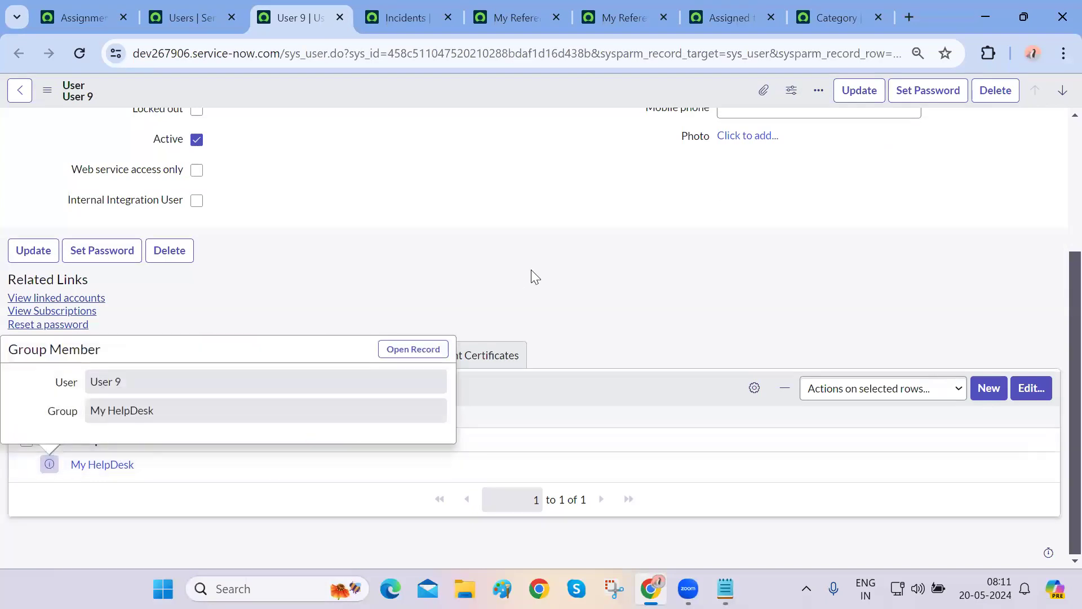
Open User 9's group memberships as a separate list and examine the table name in the address and the Group column
right_click(71, 417)
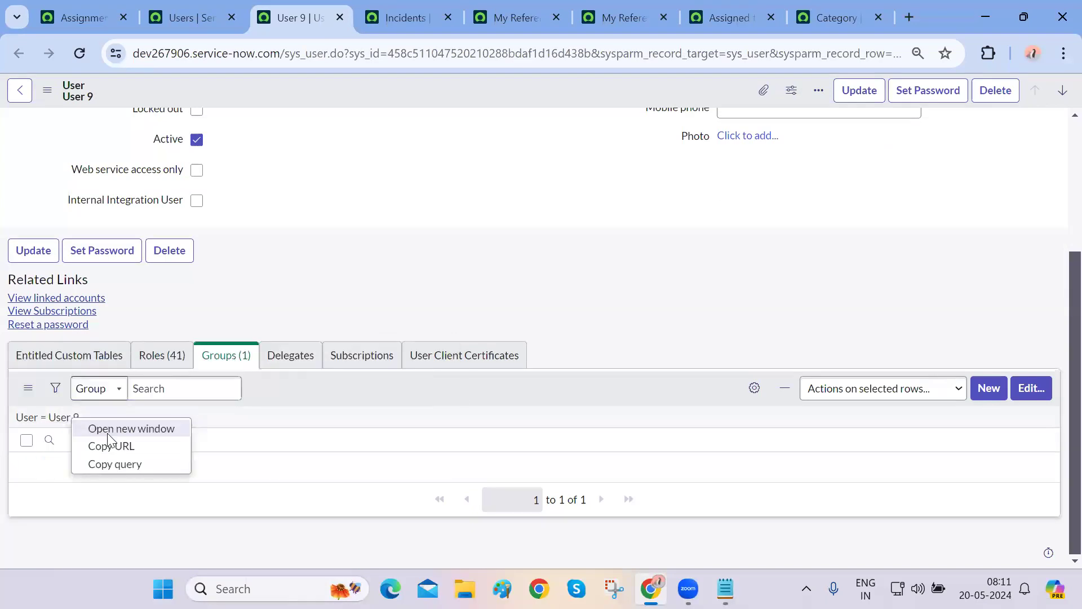
left_click(110, 427)
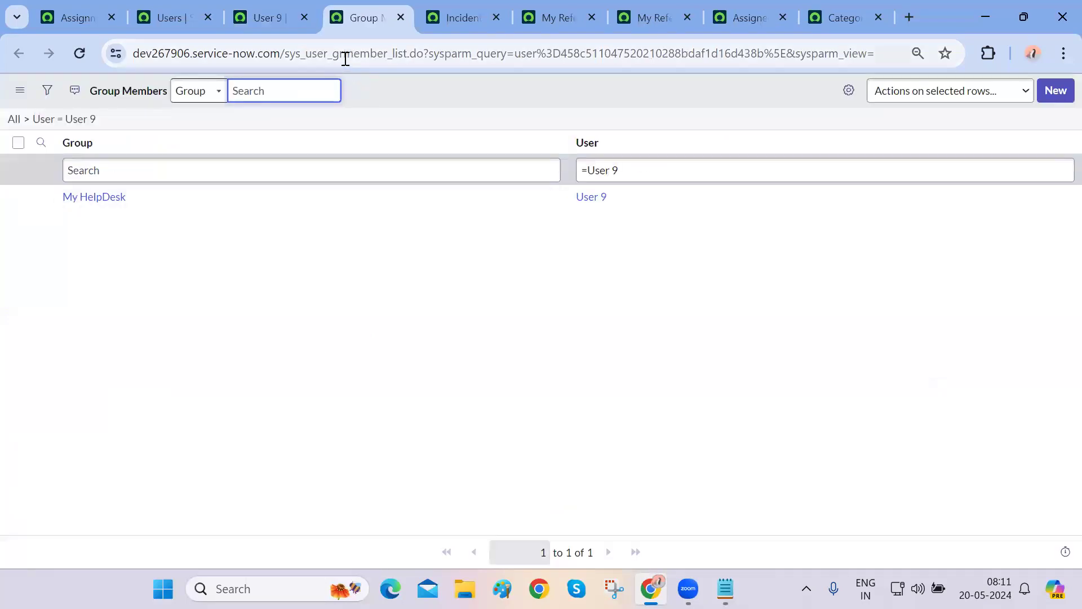
double_click(345, 58)
left_click(375, 296)
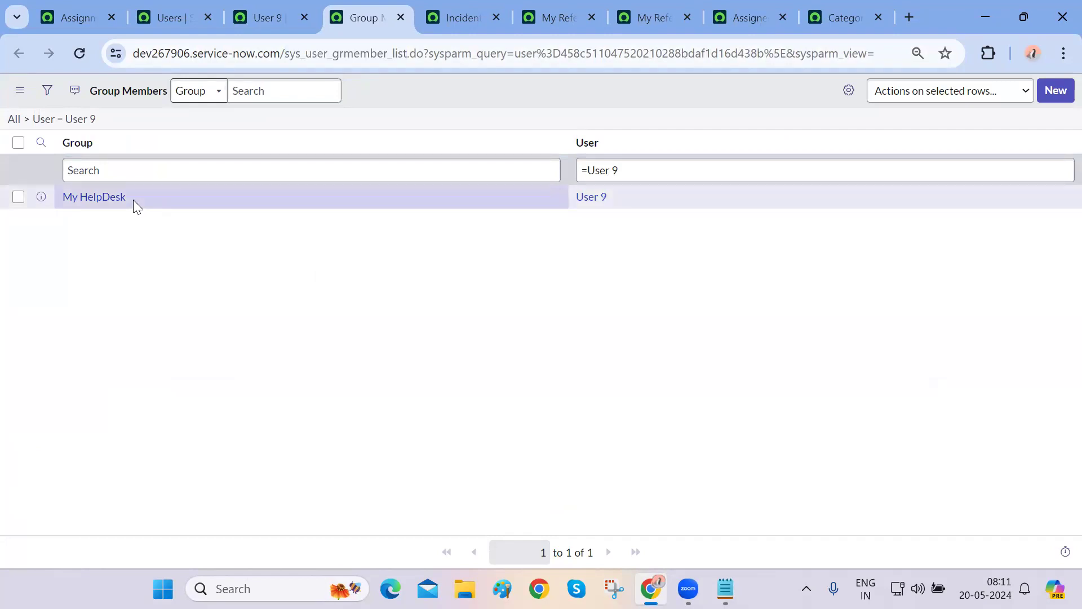
left_click_drag(133, 199, 43, 197)
left_click(120, 282)
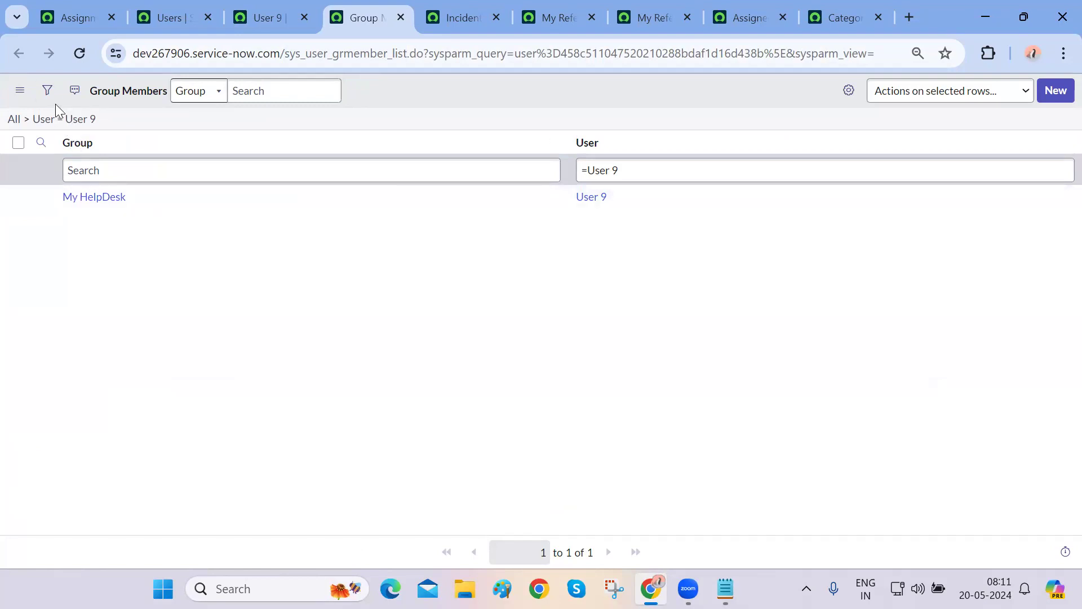
Remove the User condition from the Group Members list and filter the Group column by "hardware"
left_click(47, 92)
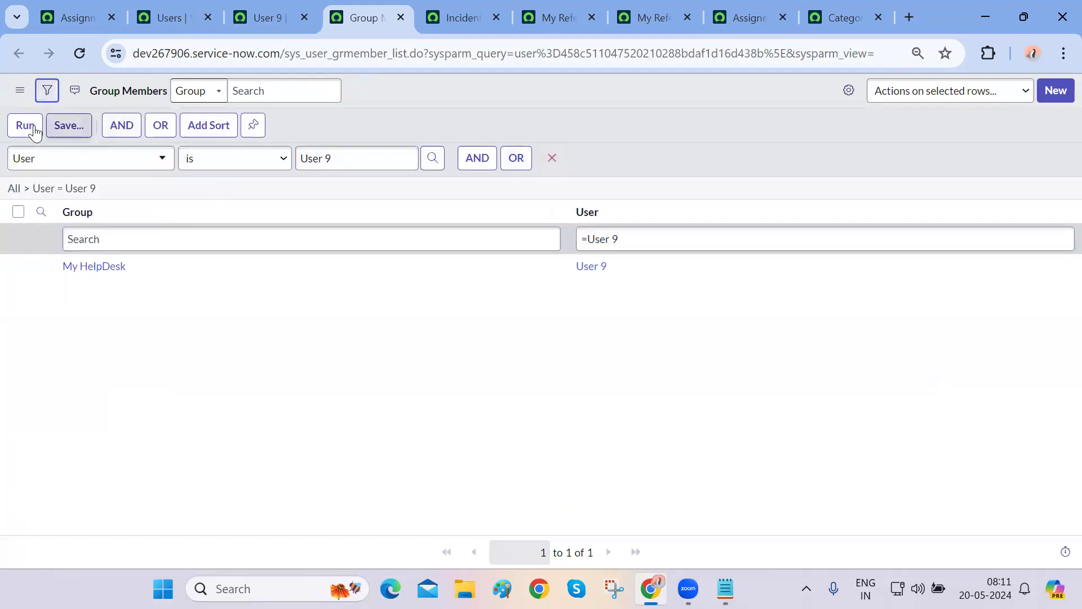
left_click(552, 163)
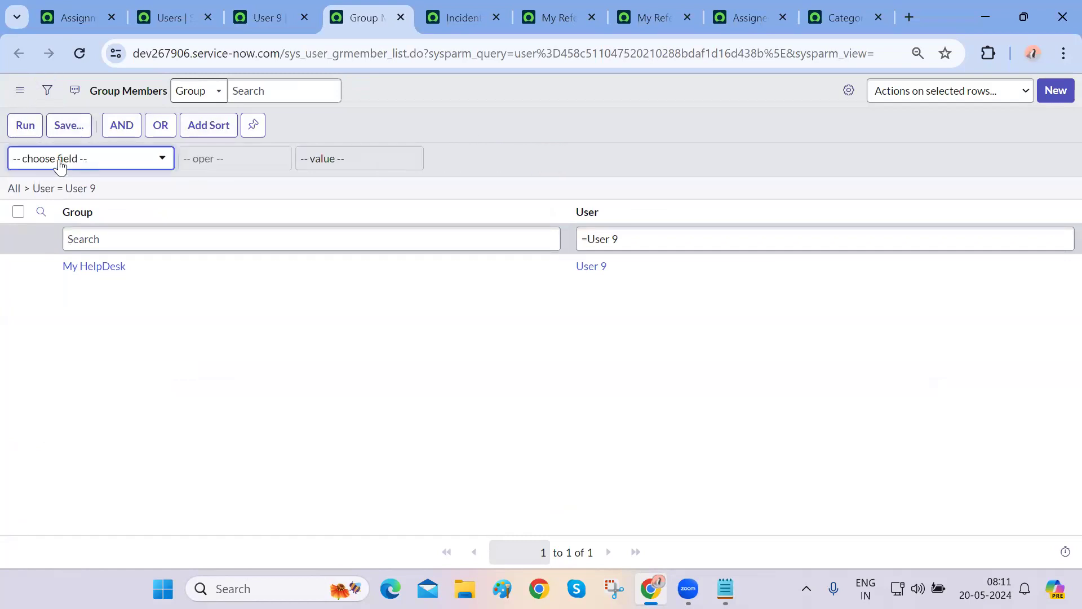
left_click(26, 125)
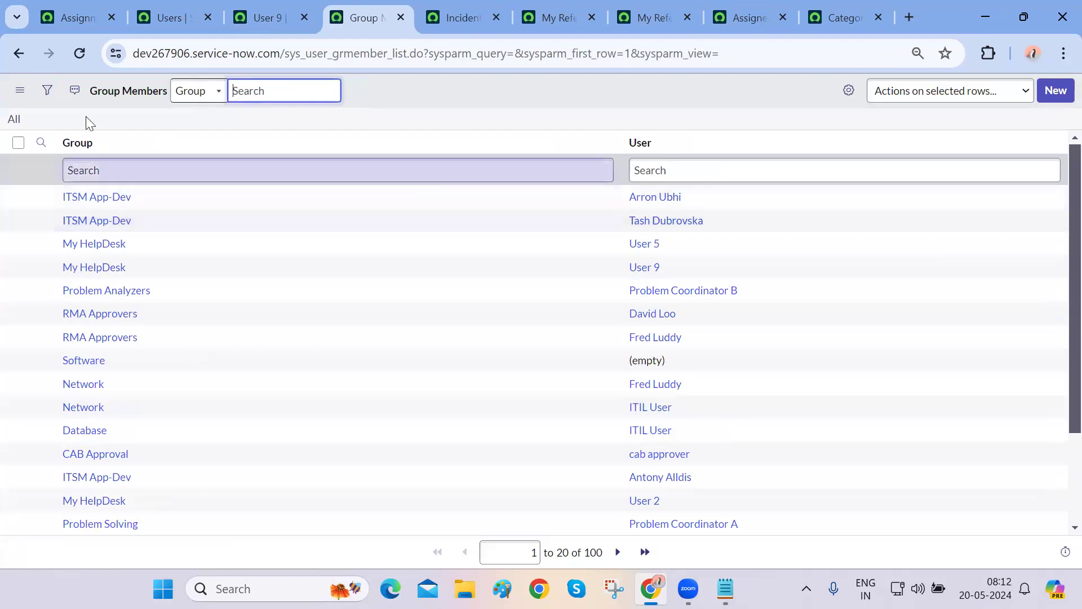
left_click(99, 167)
type("ha")
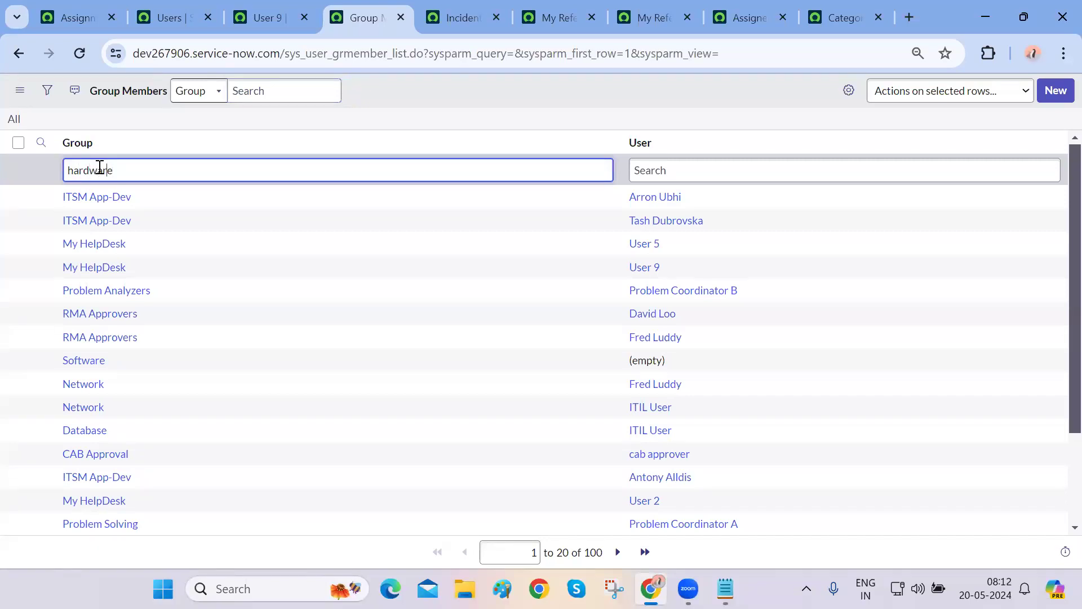
type("rdware")
key("Return")
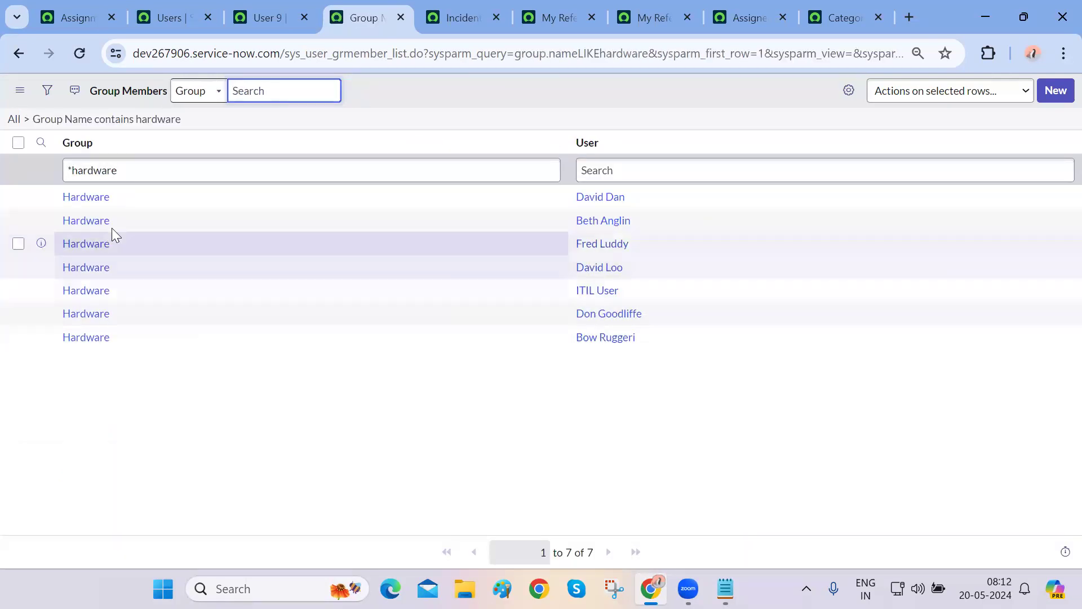
Narrow the Group Members list to records matching the Hardware group exactly and copy the resulting query
right_click(96, 196)
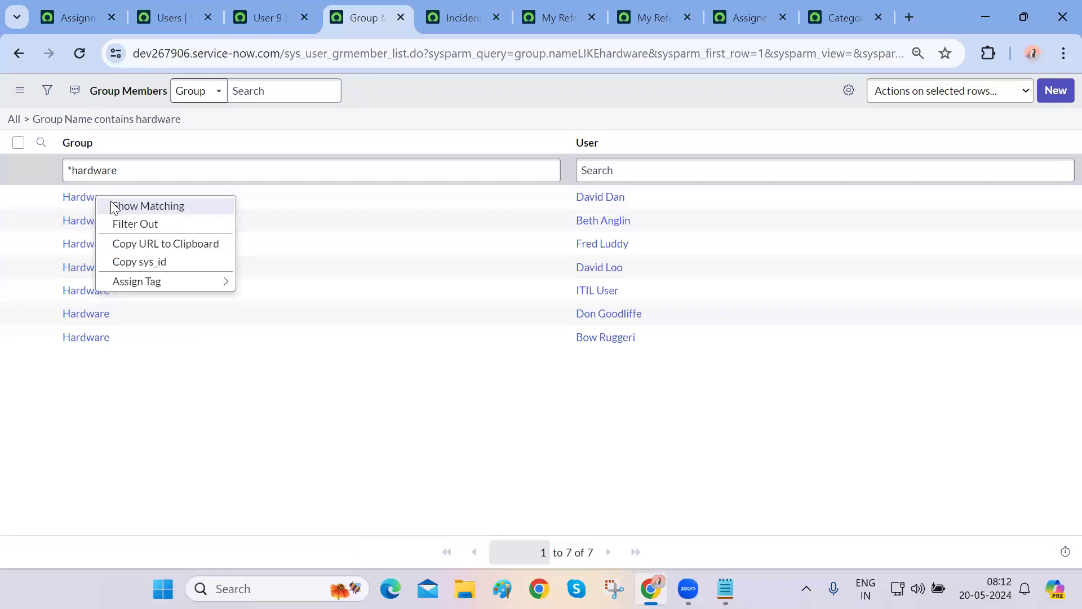
left_click(113, 206)
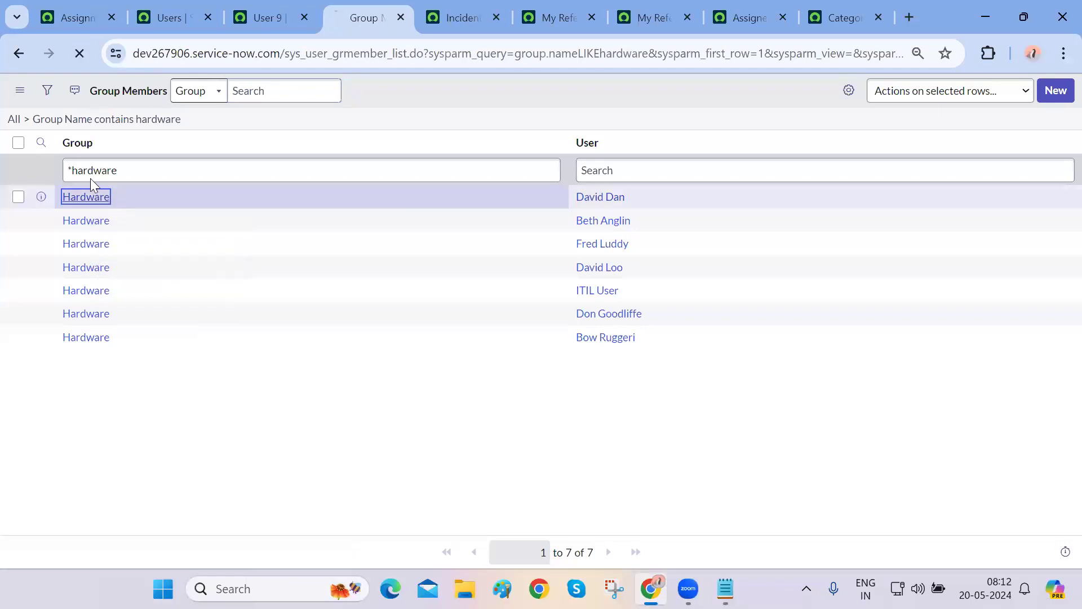
left_click(25, 119)
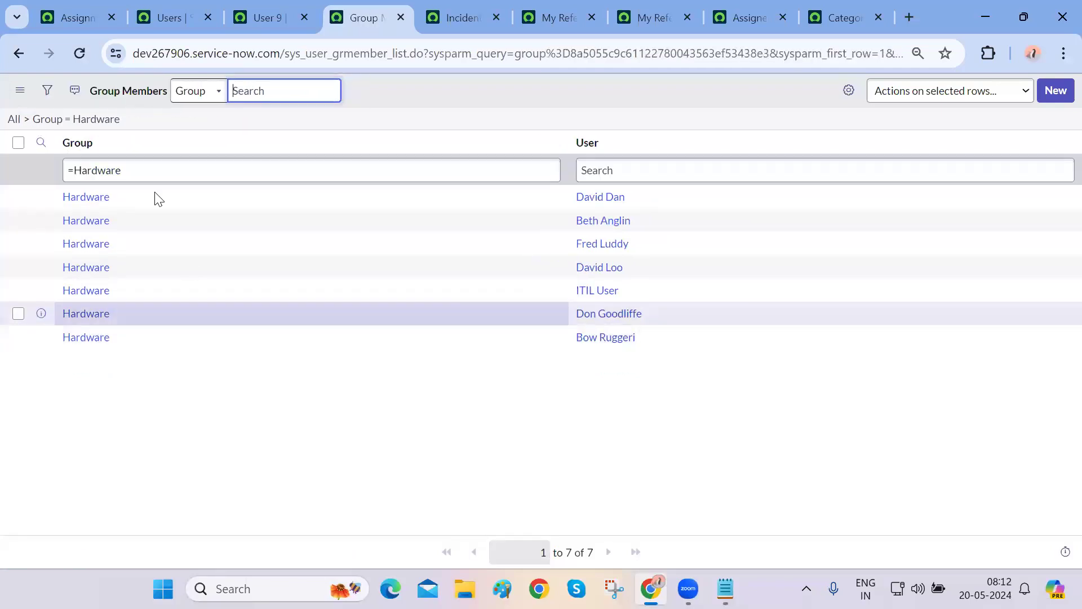
right_click(96, 119)
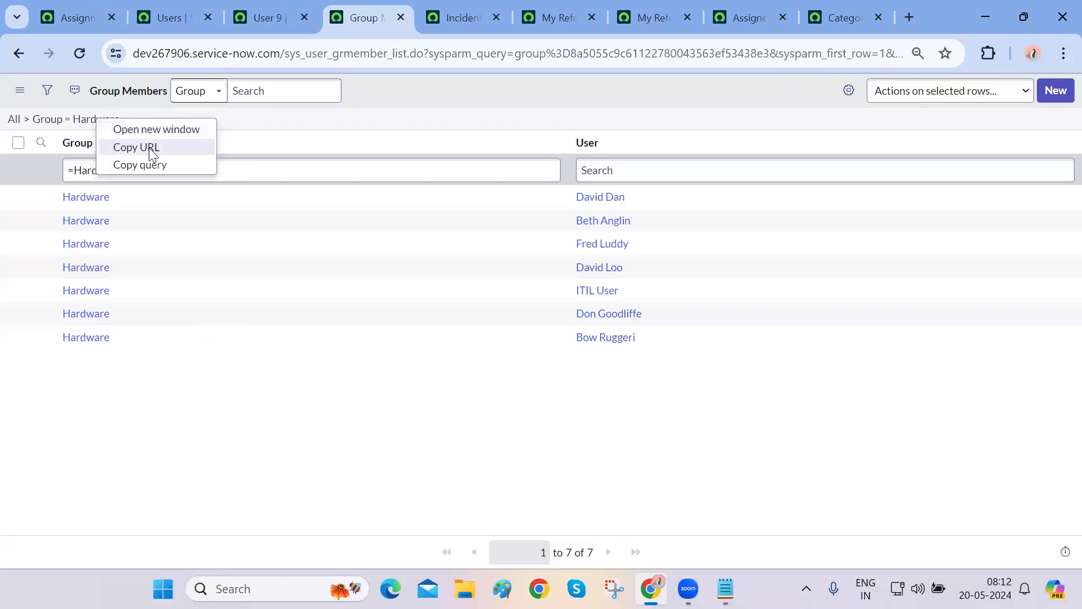
left_click(154, 163)
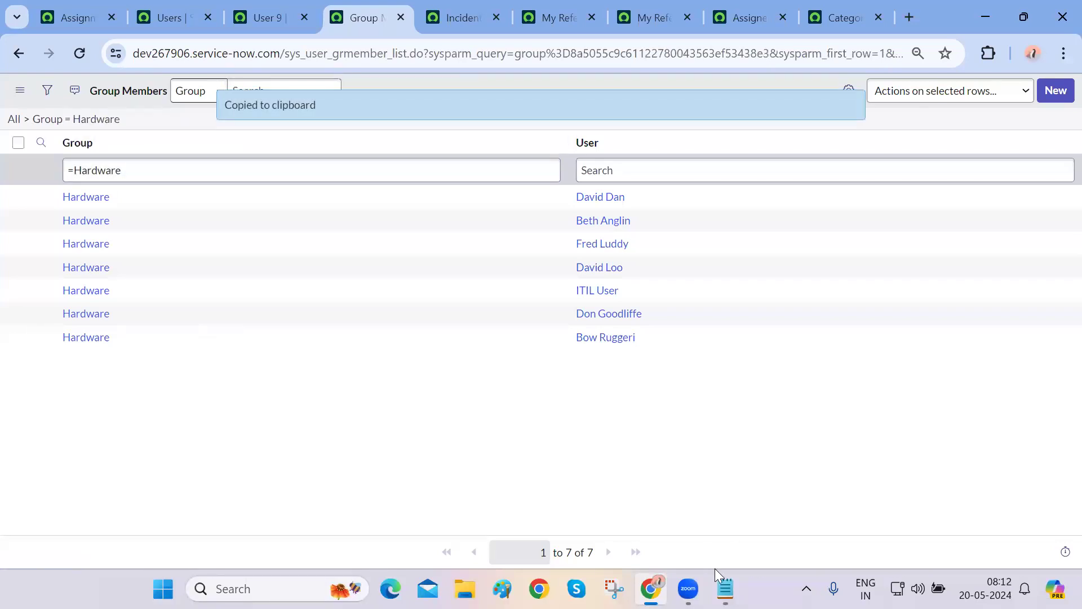
Switch to Notepad, paste the copied group query below the UI Policy note, and return to the browser
left_click(725, 589)
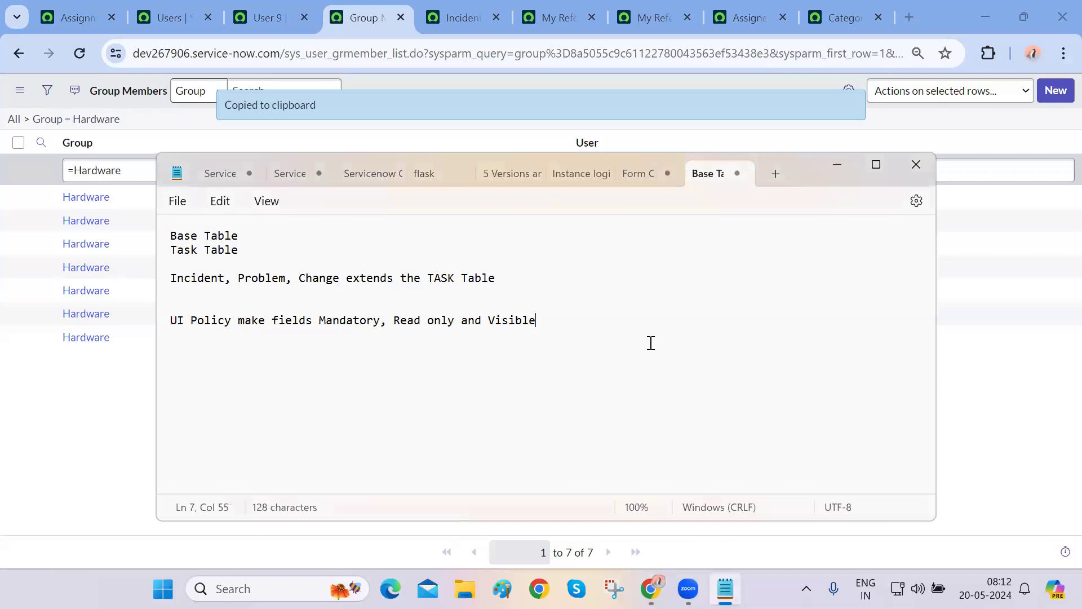
key("Return")
key("Return")
key("Return")
key("ctrl+v")
left_click(369, 397)
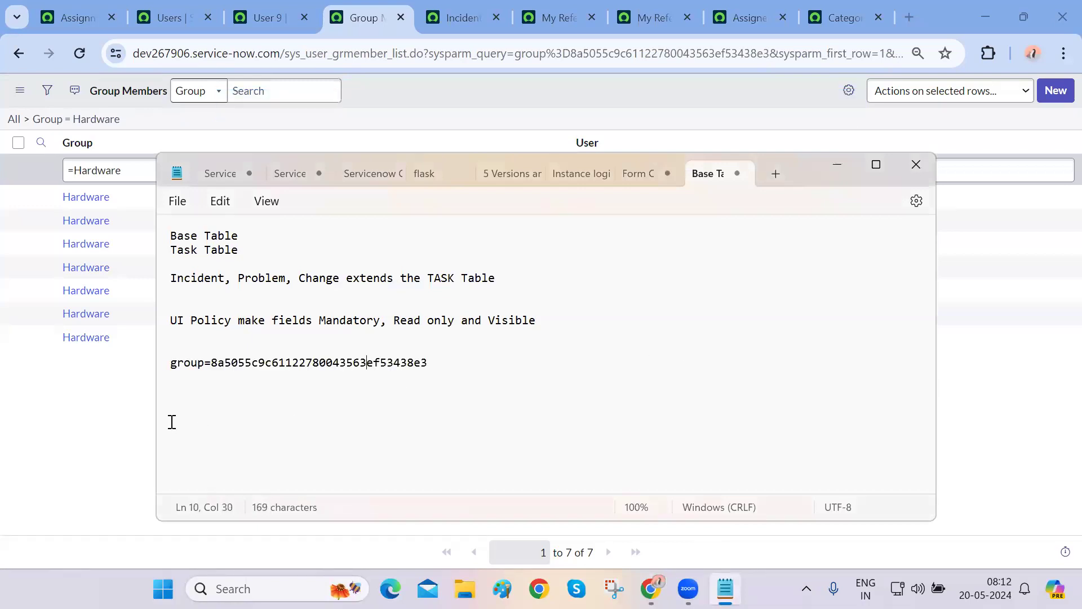
left_click(125, 434)
Close the default-view My Reference, Assigned to and Category dictionary tabs, and return to the Advanced view of My Reference
left_click(169, 23)
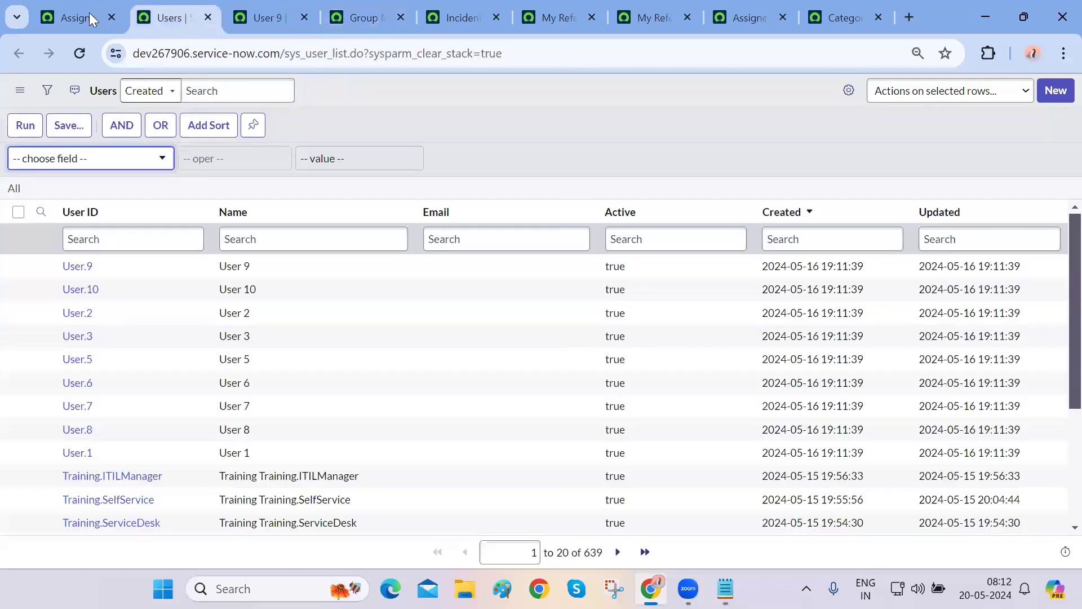
left_click(70, 11)
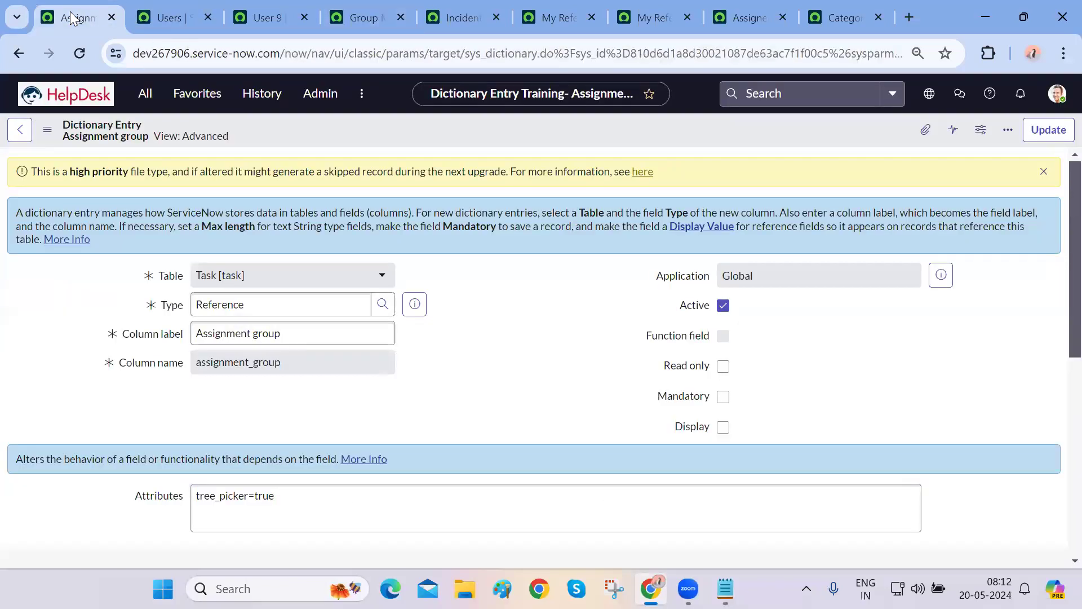
key("ctrl+9")
key("ctrl+8")
key("ctrl+9")
key("ctrl+8")
key("ctrl+7")
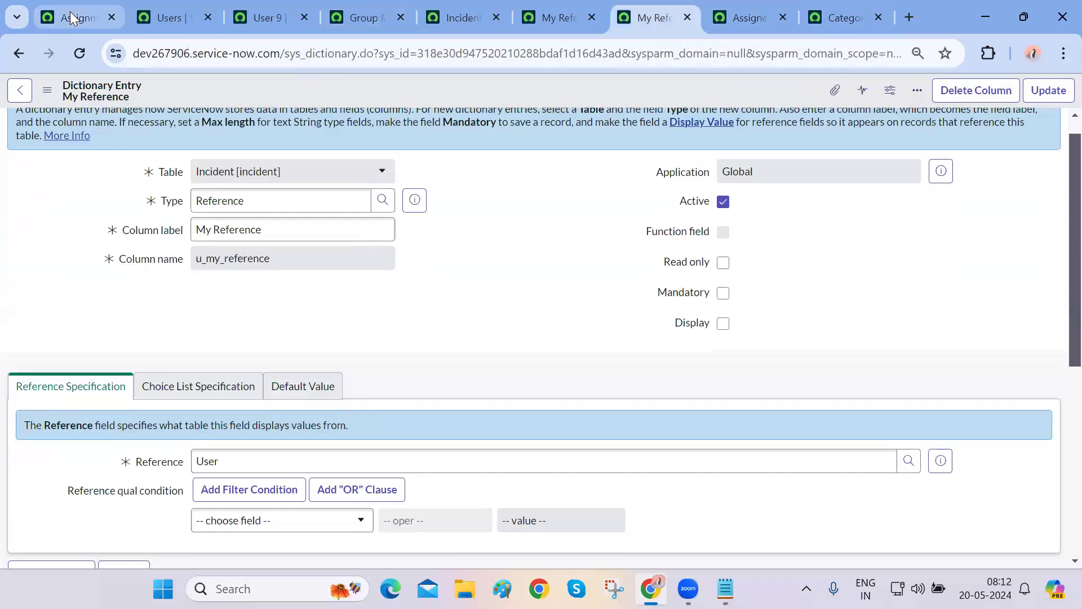
scroll(445, 288, "down", 1)
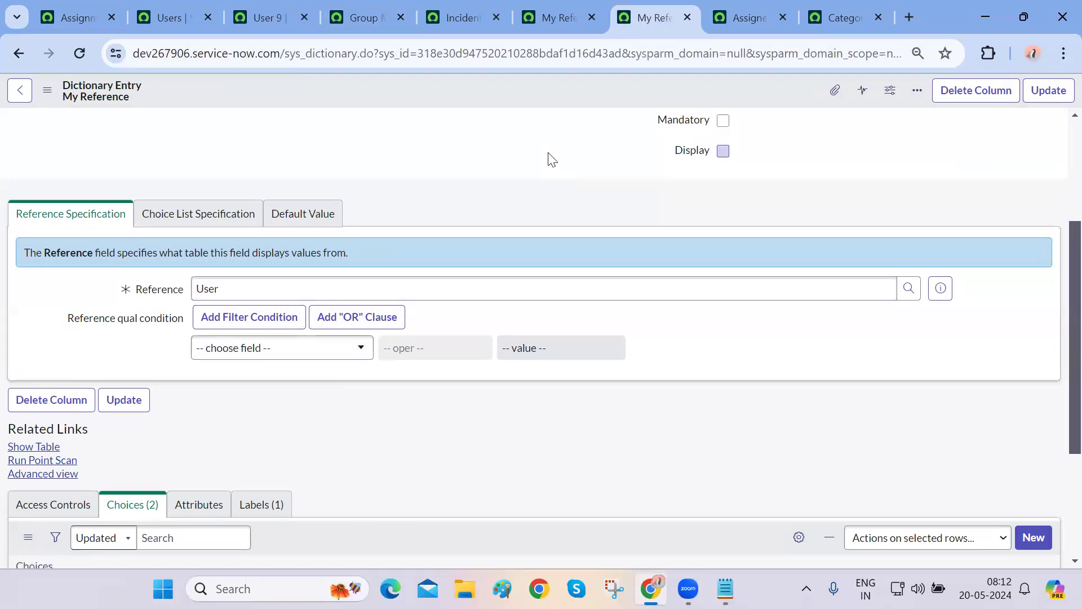
key("ctrl+w")
key("ctrl+w")
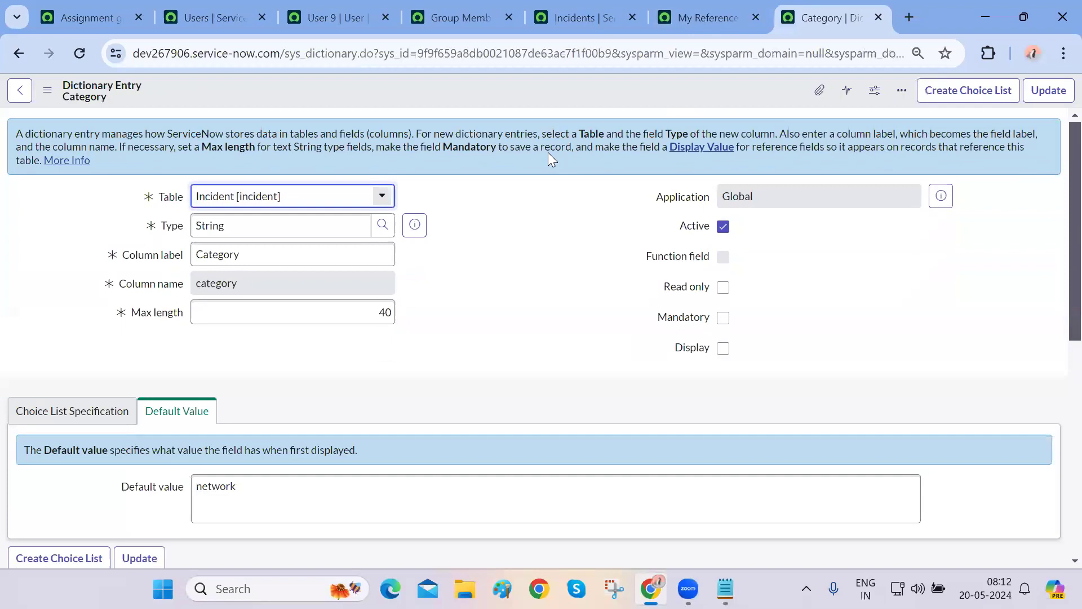
key("ctrl+w")
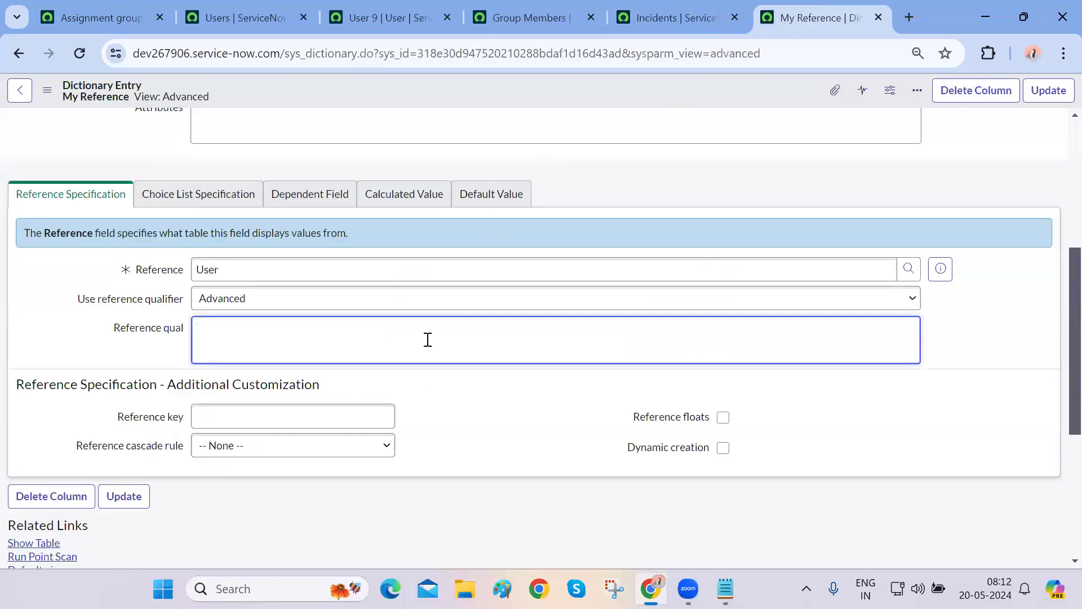
scroll(420, 379, "up", 5)
scroll(343, 343, "down", 4)
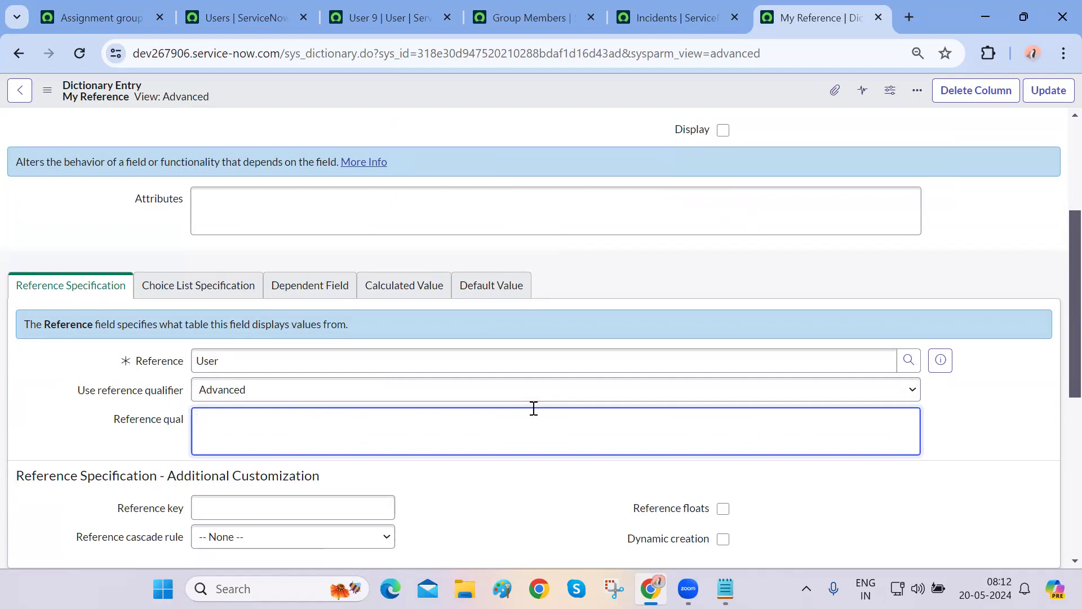
Look through the field choices of the Users list filter for a group field and turn on Show Related Fields
left_click(282, 27)
left_click(106, 158)
type("group")
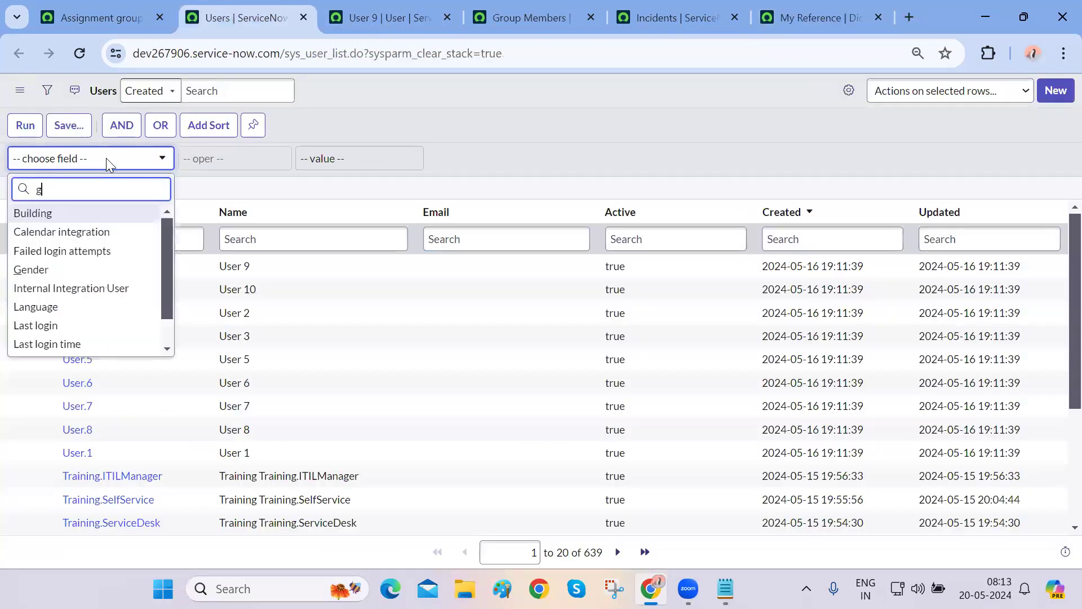
key("BackSpace")
key("BackSpace")
key("BackSpace")
key("BackSpace")
key("BackSpace")
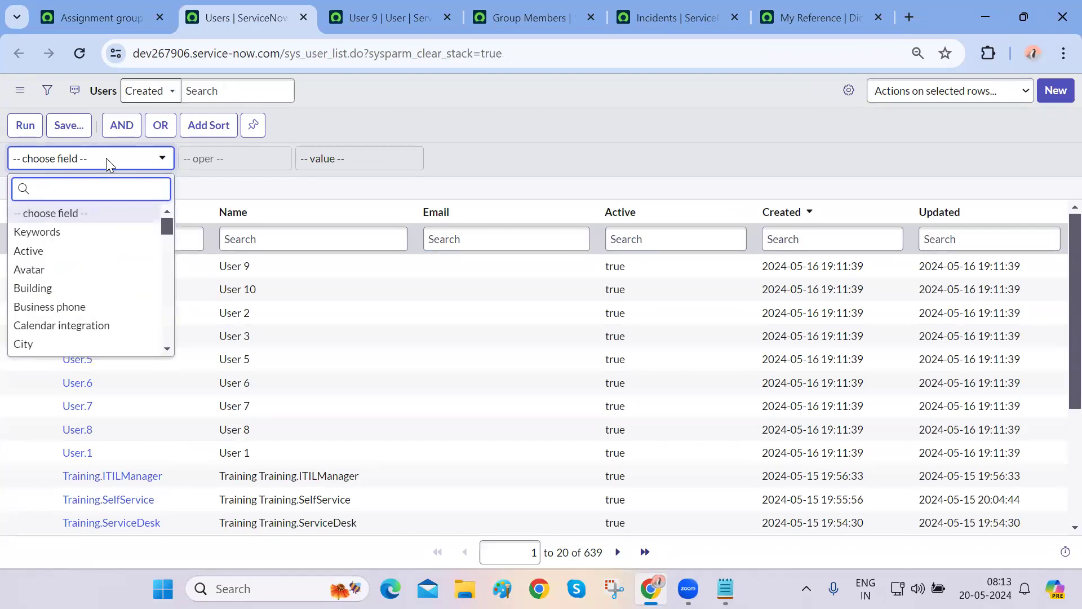
scroll(113, 313, "down", 5)
scroll(114, 315, "down", 6)
scroll(114, 314, "down", 8)
scroll(114, 314, "down", 1)
left_click(101, 346)
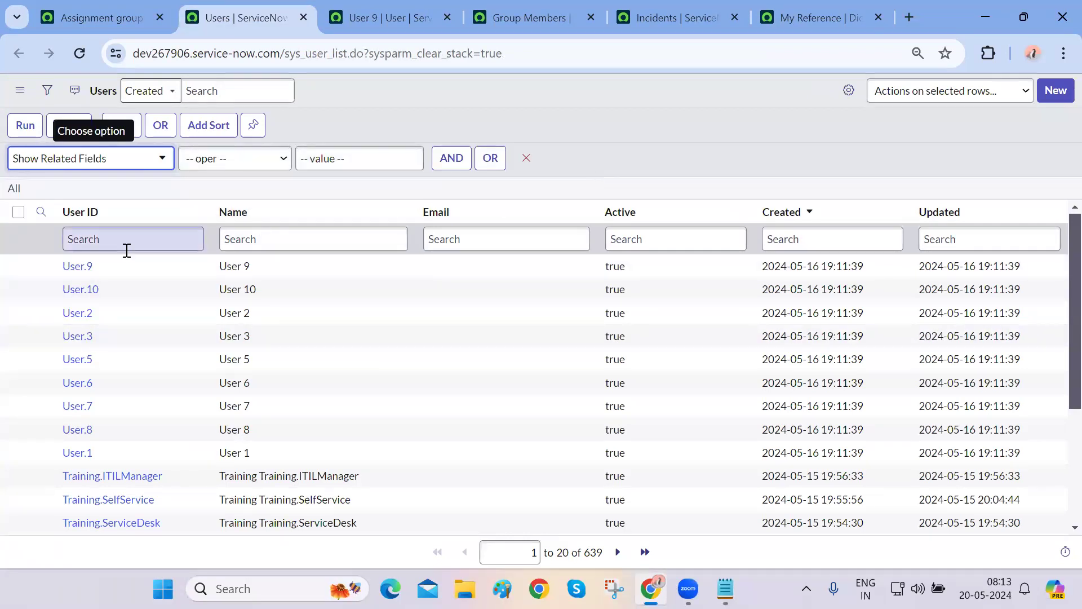
Open the User 9 record in a separate tab and examine its group membership and XML for a group field
left_click(80, 269, "ctrl+shift")
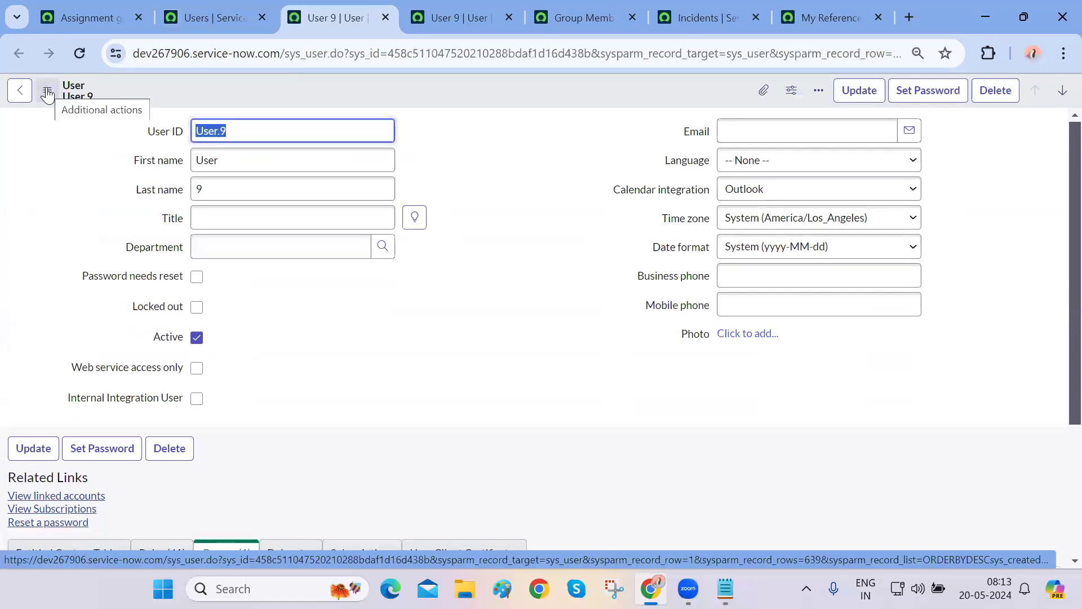
left_click(47, 94)
left_click(340, 343)
scroll(340, 342, "down", 3)
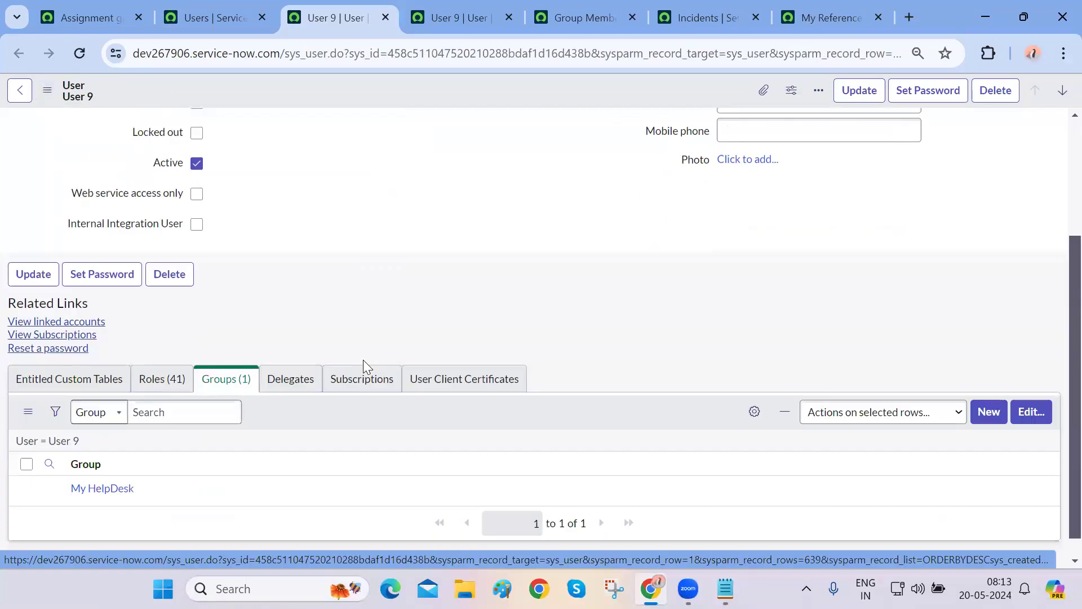
scroll(363, 363, "up", 3)
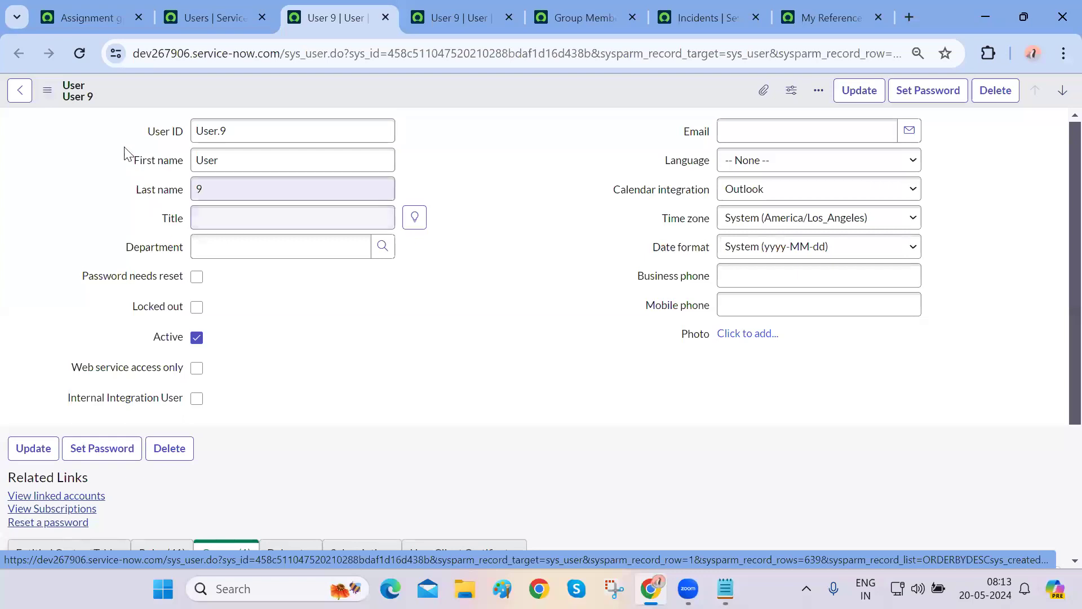
left_click(48, 92)
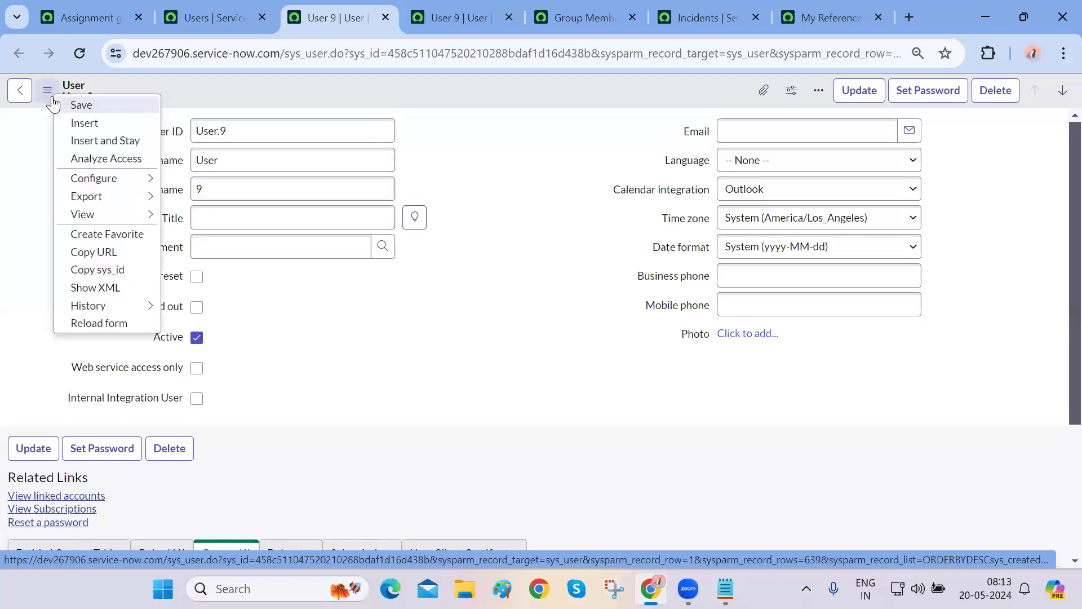
left_click(113, 290)
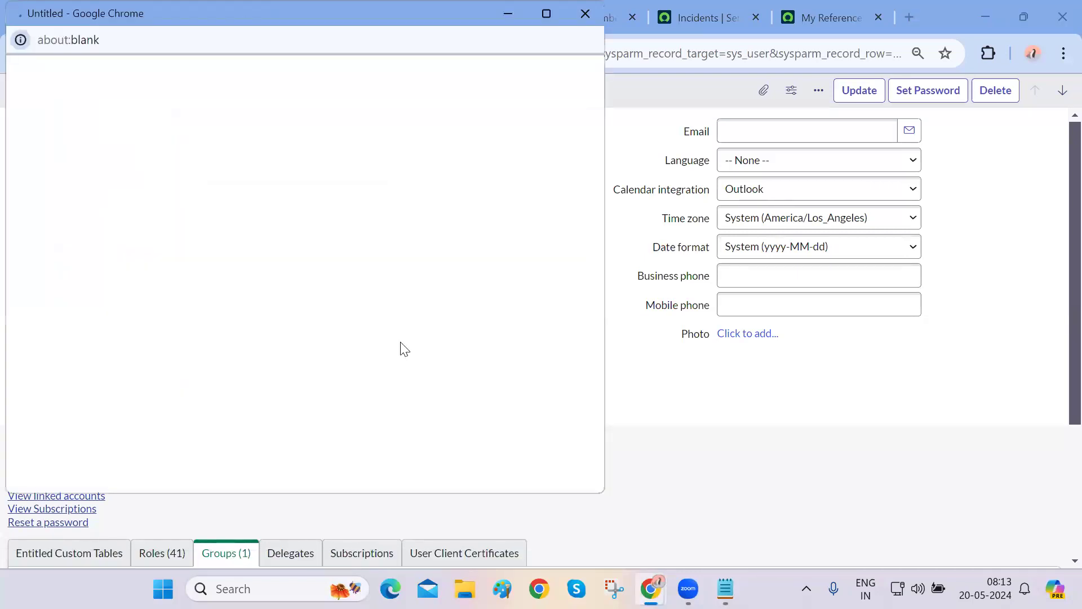
key("ctrl+f")
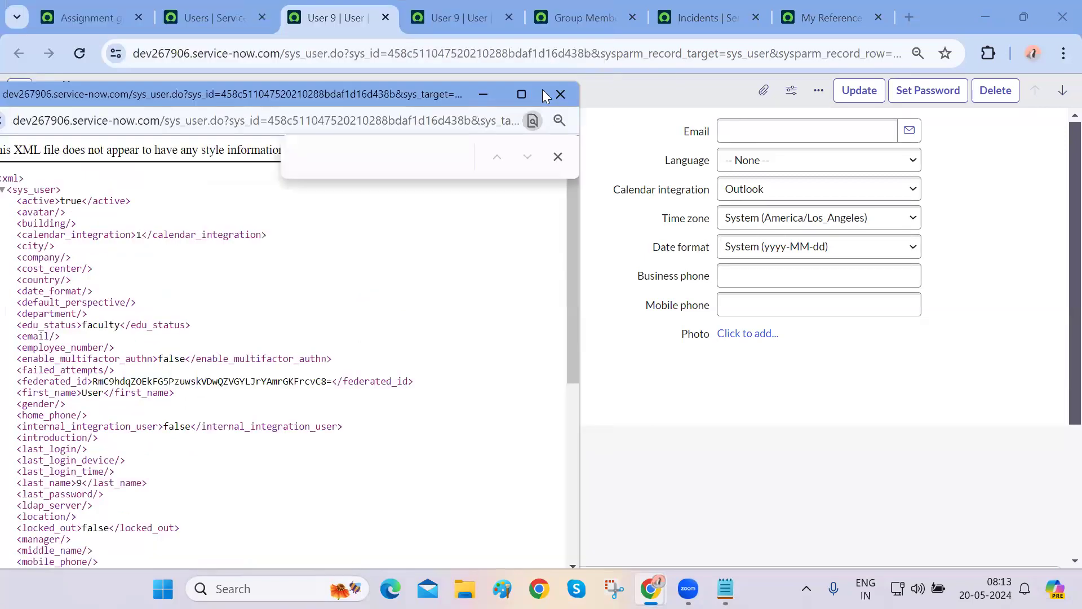
left_click(567, 92)
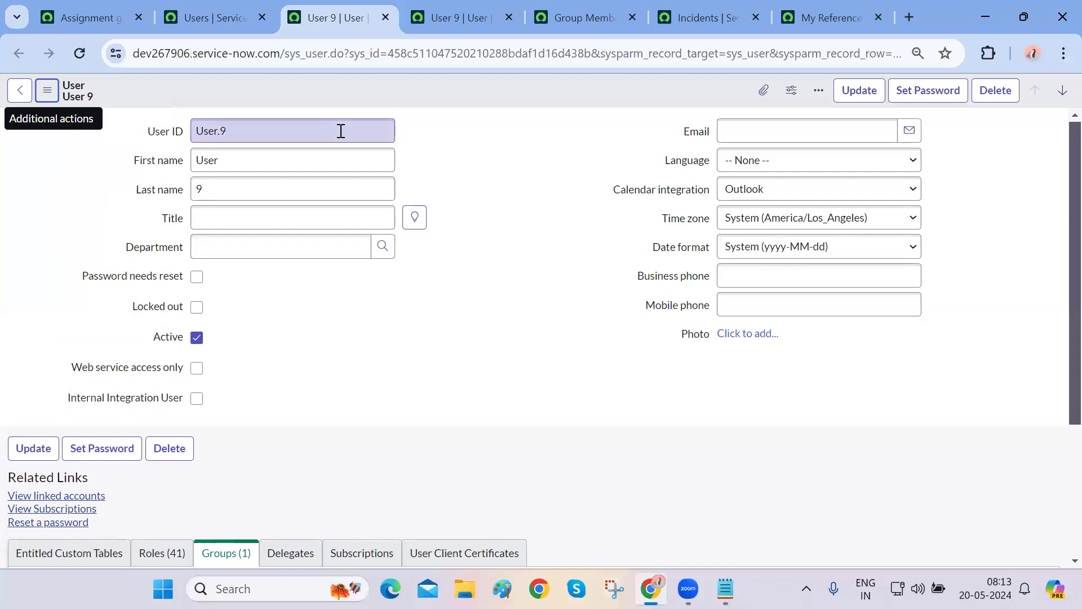
Set My Reference's reference table to sys_user_grmember, copied from the Group Members list address, and start its reference qualifier with "current."
key("alt+Left")
key("ctrl+1")
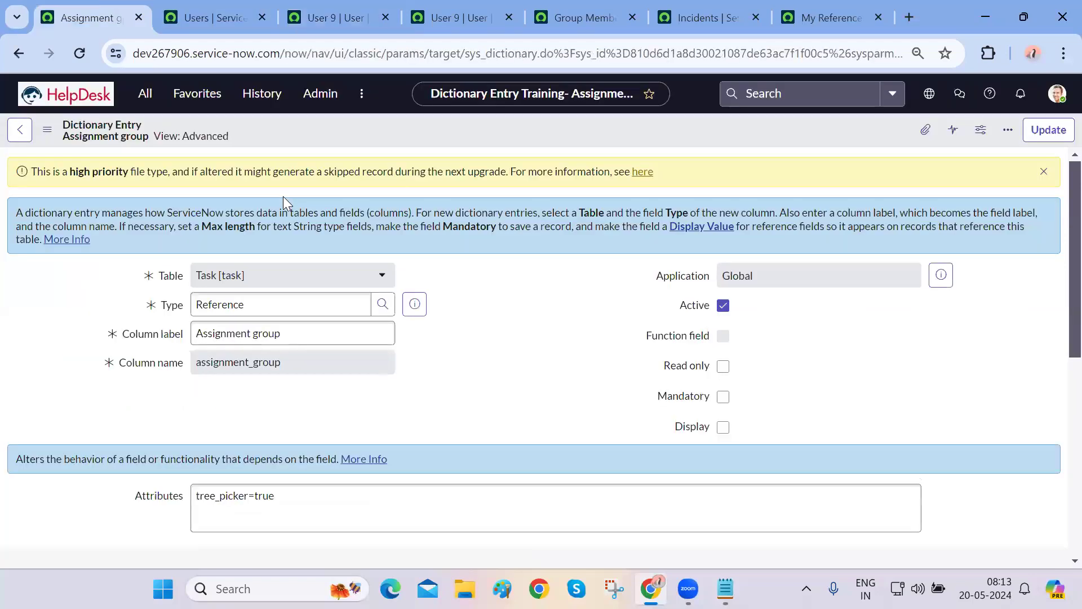
key("ctrl+9")
double_click(324, 362)
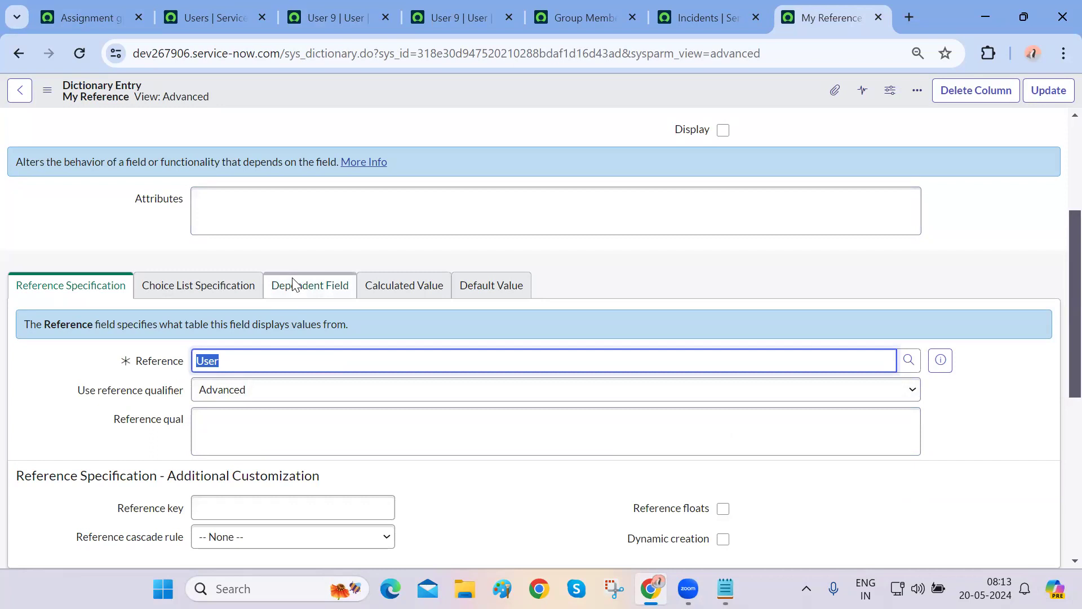
key("ctrl+shift+Tab")
key("ctrl+shift+Tab")
double_click(337, 62)
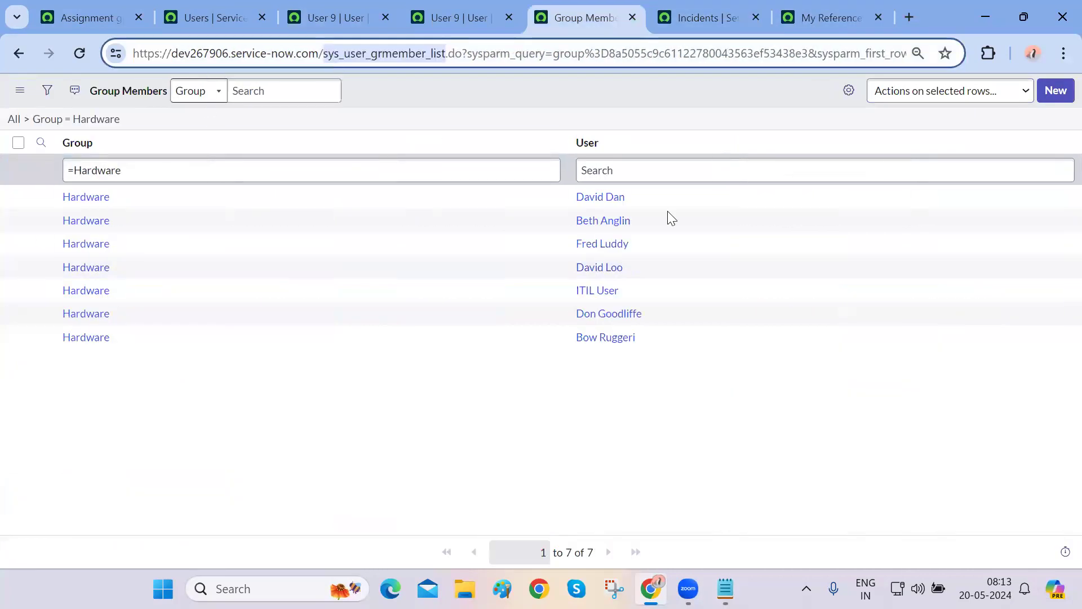
key("ctrl+c")
key("ctrl+Tab")
key("ctrl+Tab")
key("ctrl+v")
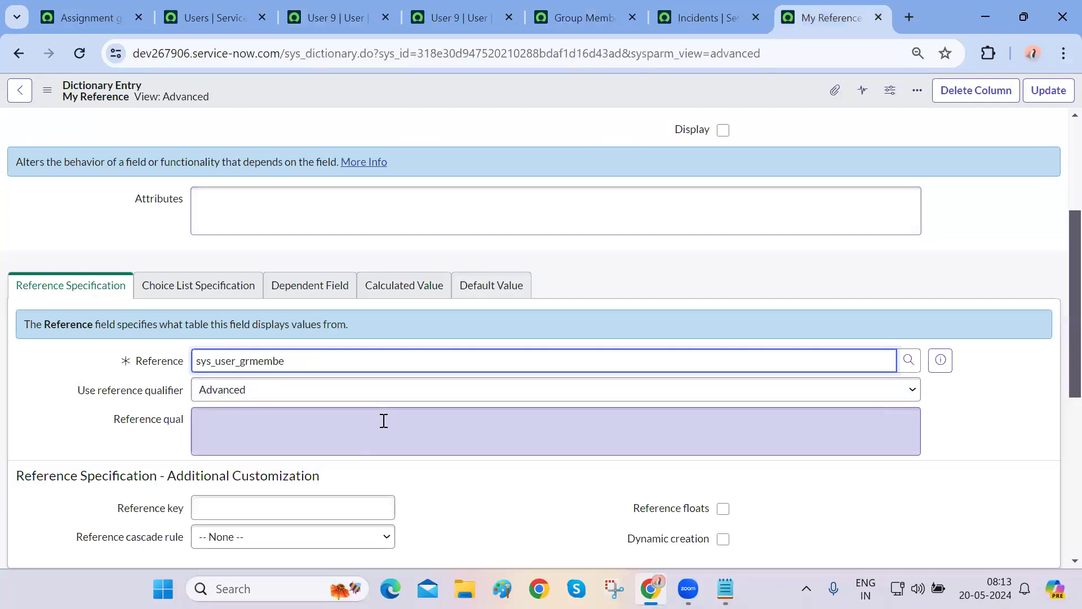
left_click(314, 413)
left_click(684, 430)
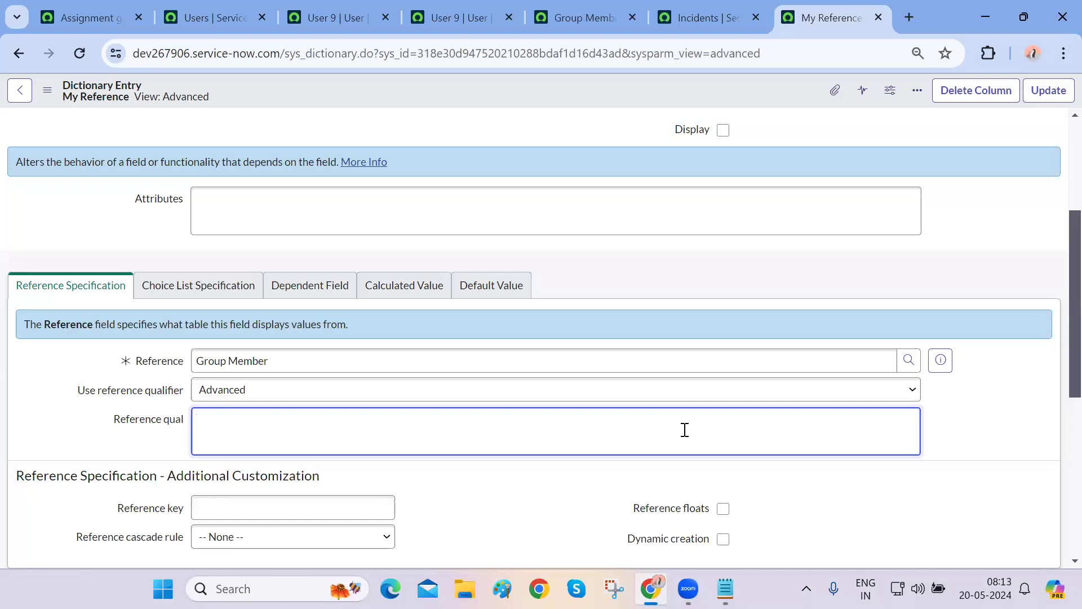
type("current")
Open incident INC0010010 from the Incidents list in a separate tab and look up the Category field's name
left_click(211, 25)
key("ctrl+shift+Tab")
key("ctrl+shift+Tab")
key("ctrl+shift+Tab")
key("ctrl+shift+Tab")
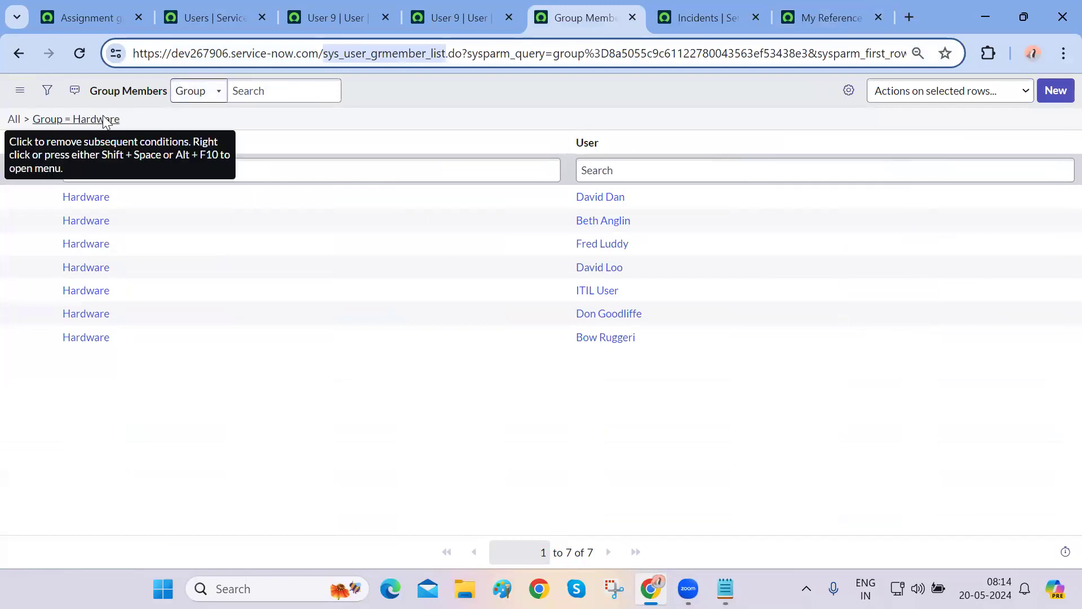
key("ctrl+Tab")
left_click(99, 200, "ctrl")
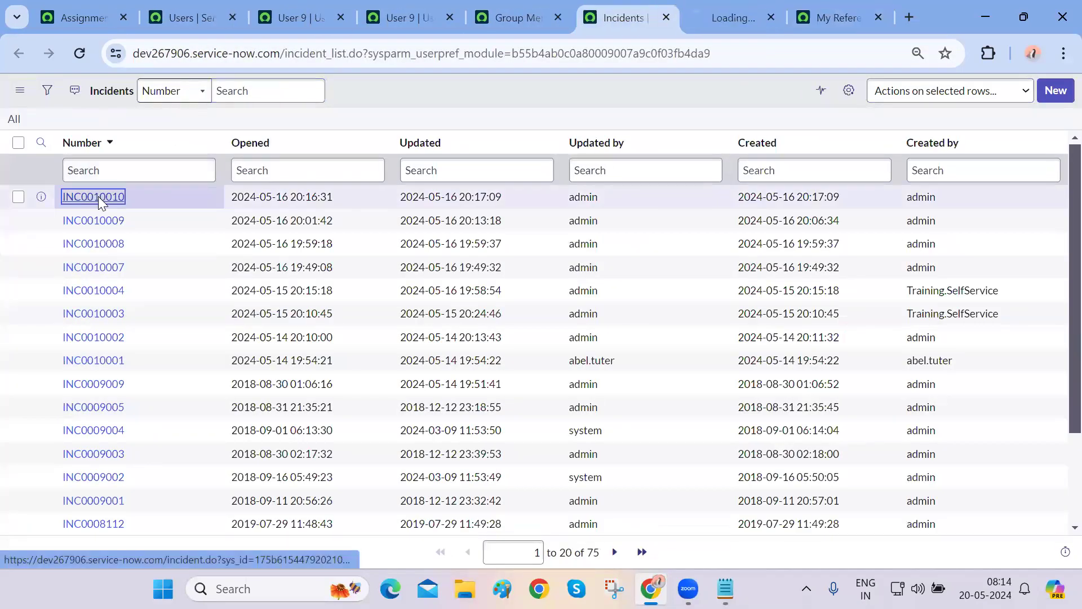
key("ctrl+Tab")
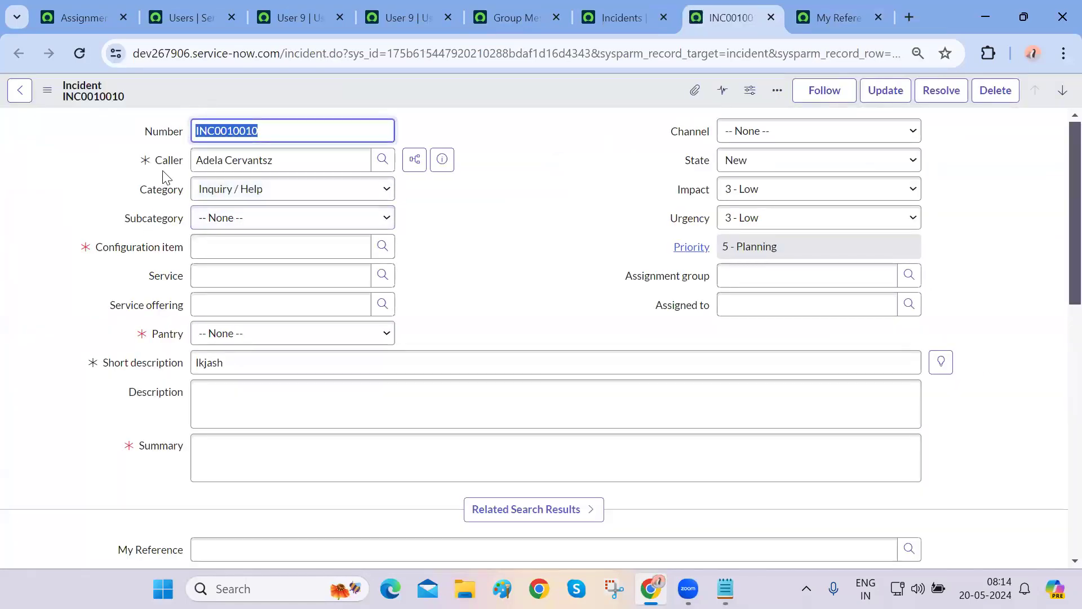
right_click(158, 197)
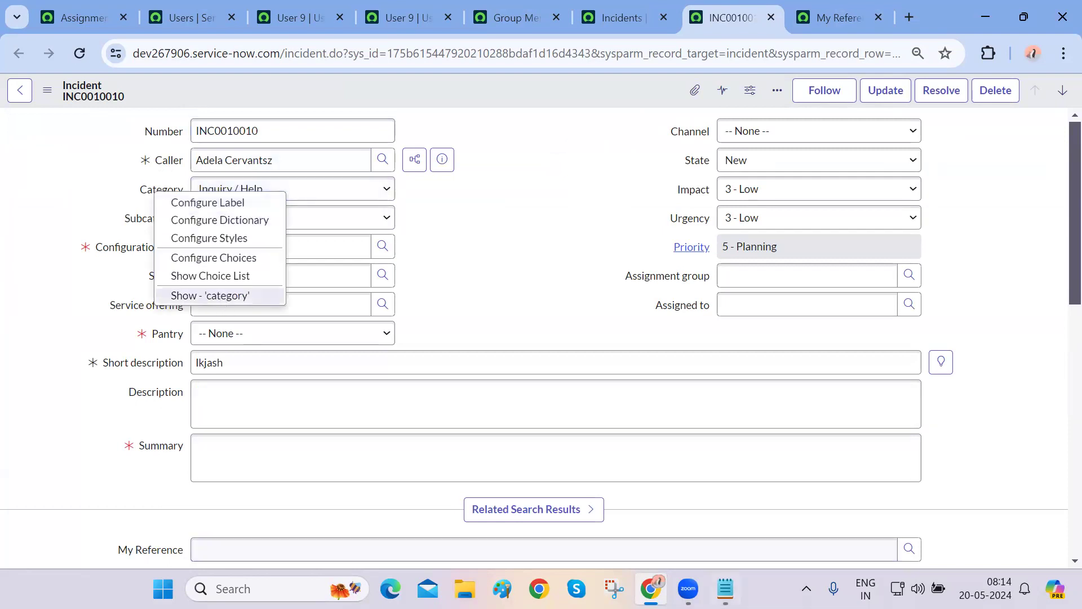
Switch to Notepad, add the line "current.category=hardware" below the group query, and return to the browser
left_click(725, 589)
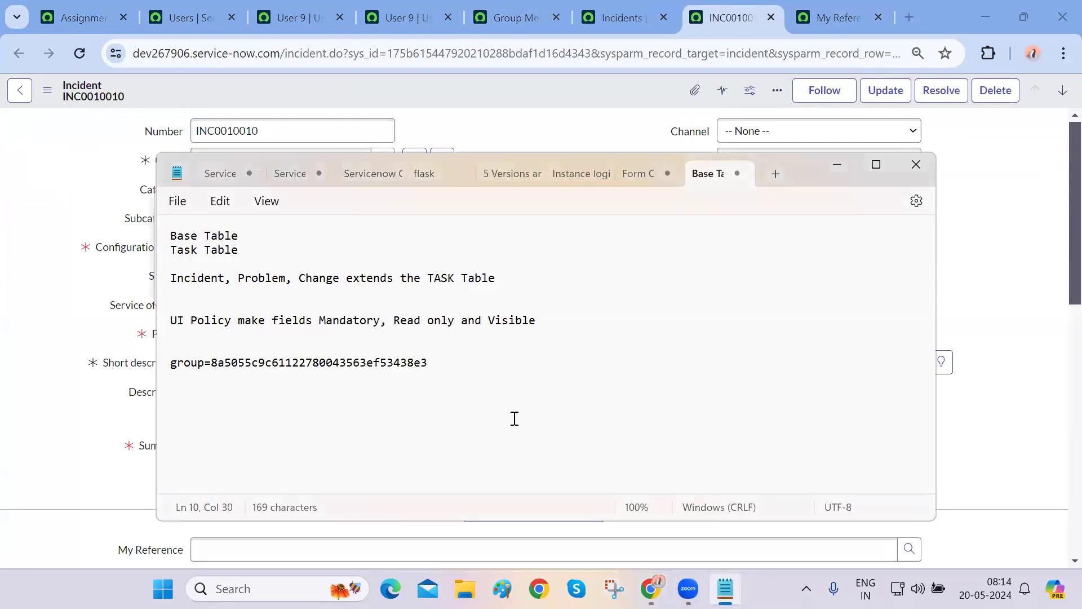
left_click(477, 372)
key("Return")
key("Return")
key("Return")
type("current.category=hardware")
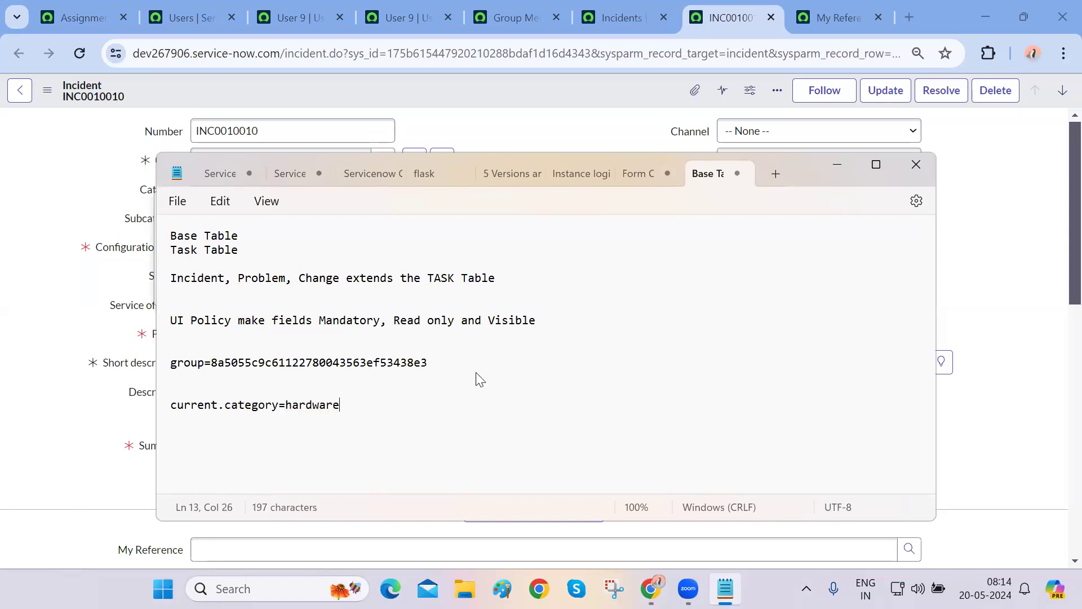
key("ctrl+a")
left_click(362, 407)
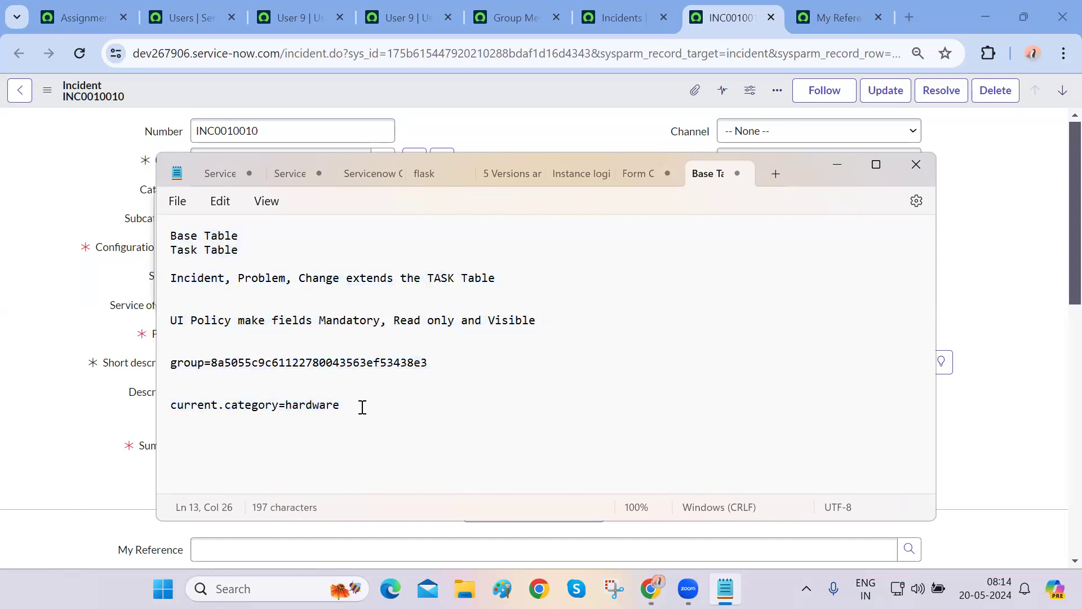
left_click_drag(350, 405, 151, 406)
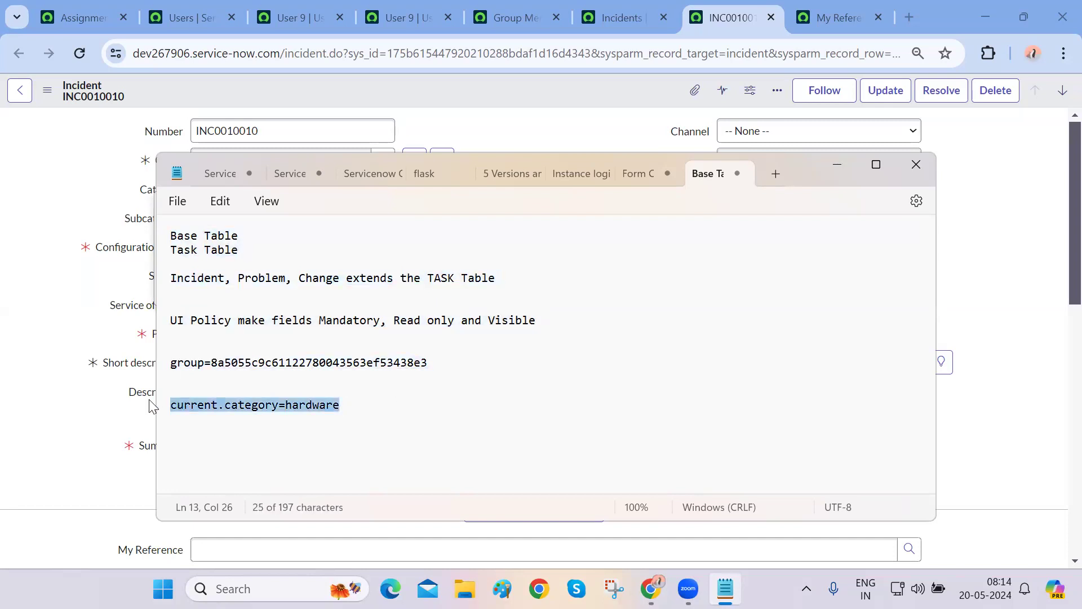
left_click(151, 406)
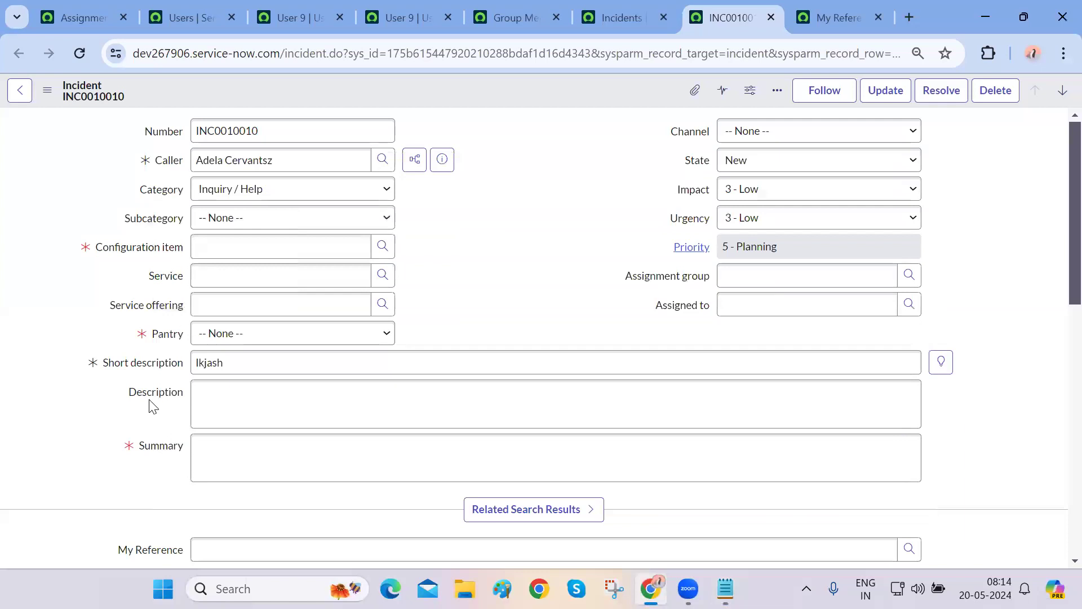
Review the fields of the User 9 record and return to the reference qualifier text of My Reference
left_click(195, 27)
key("ctrl+Tab")
key("ctrl+Tab")
key("ctrl+Tab")
key("ctrl+shift+Tab")
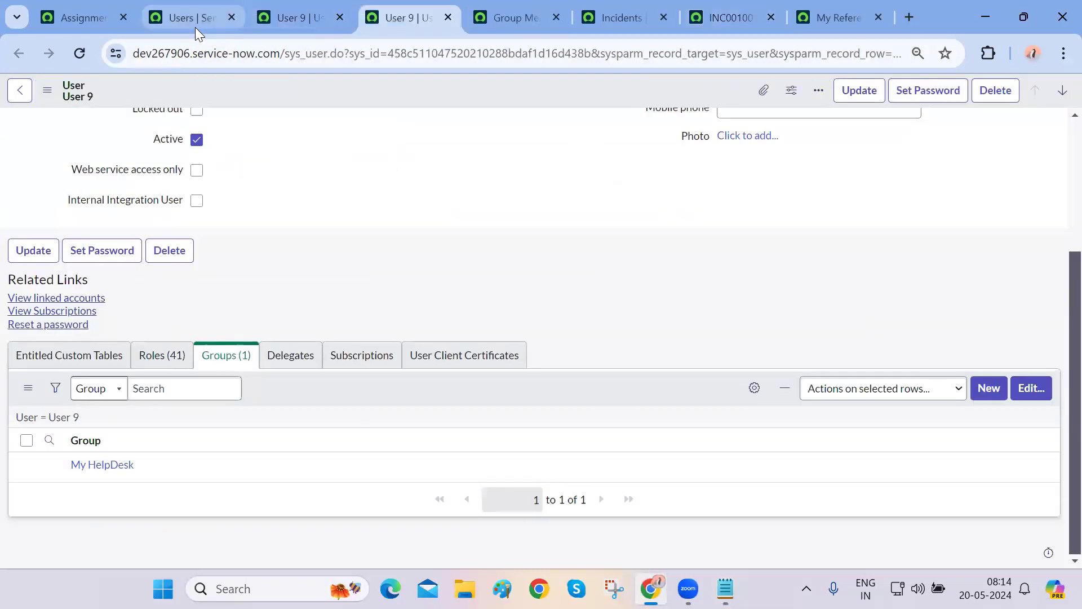
scroll(304, 276, "up", 3)
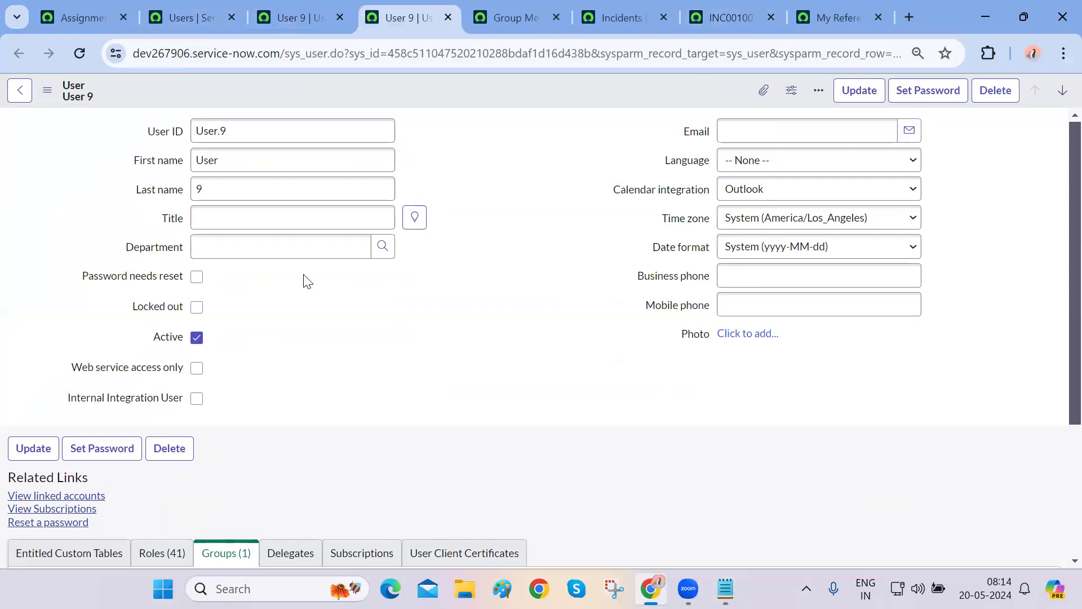
key("ctrl+Tab")
key("ctrl+Tab")
key("ctrl+Tab")
key("ctrl+Tab")
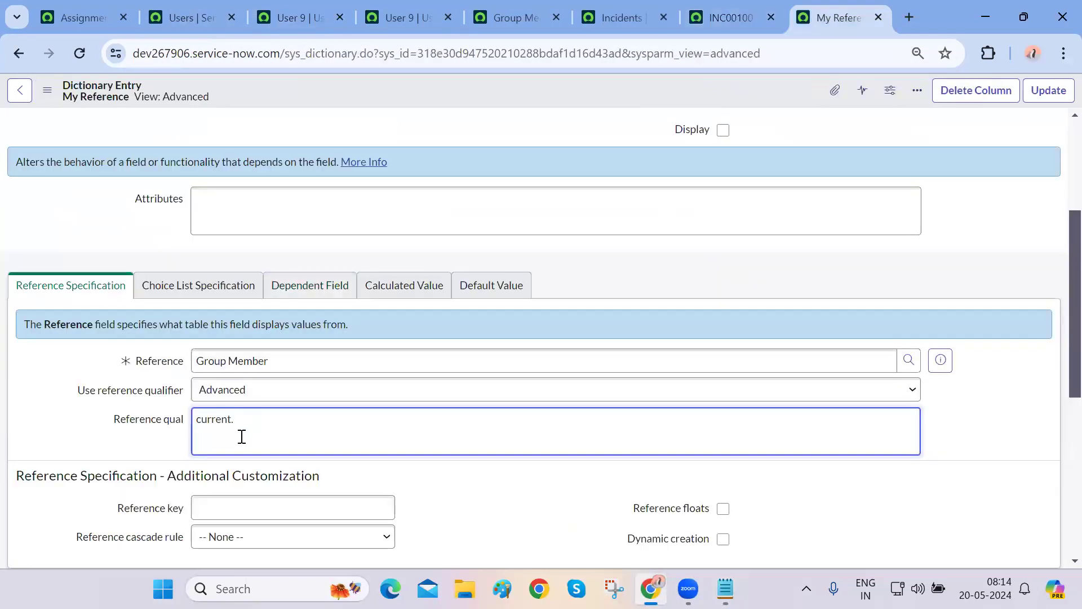
key("ctrl+a")
Return to incident INC0010010 and open the lookup list of its My Reference field
left_click(324, 27)
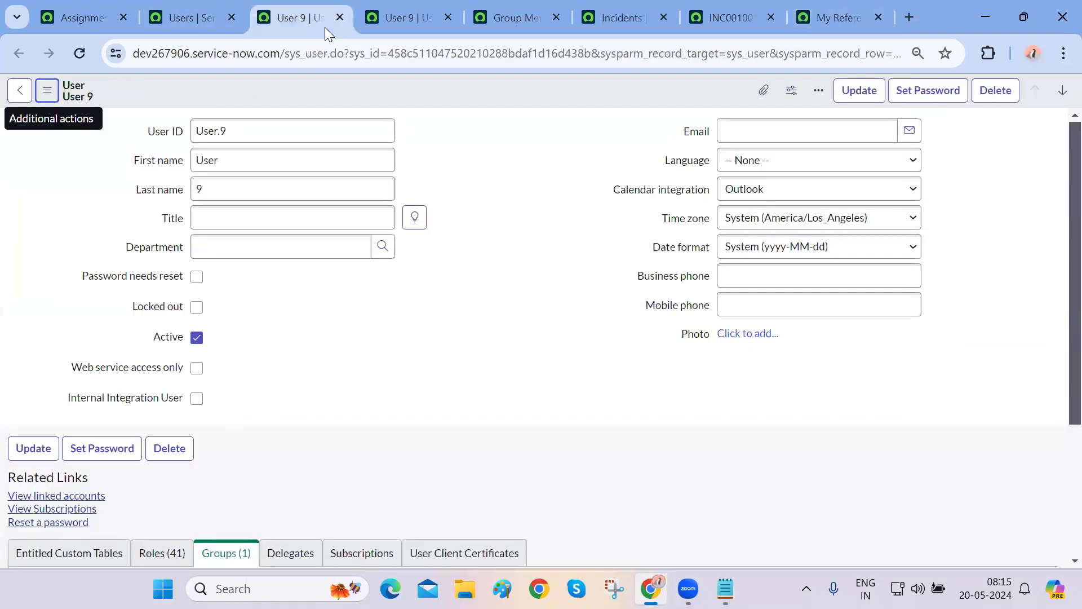
key("ctrl+Tab")
key("ctrl+Tab")
key("ctrl+Tab")
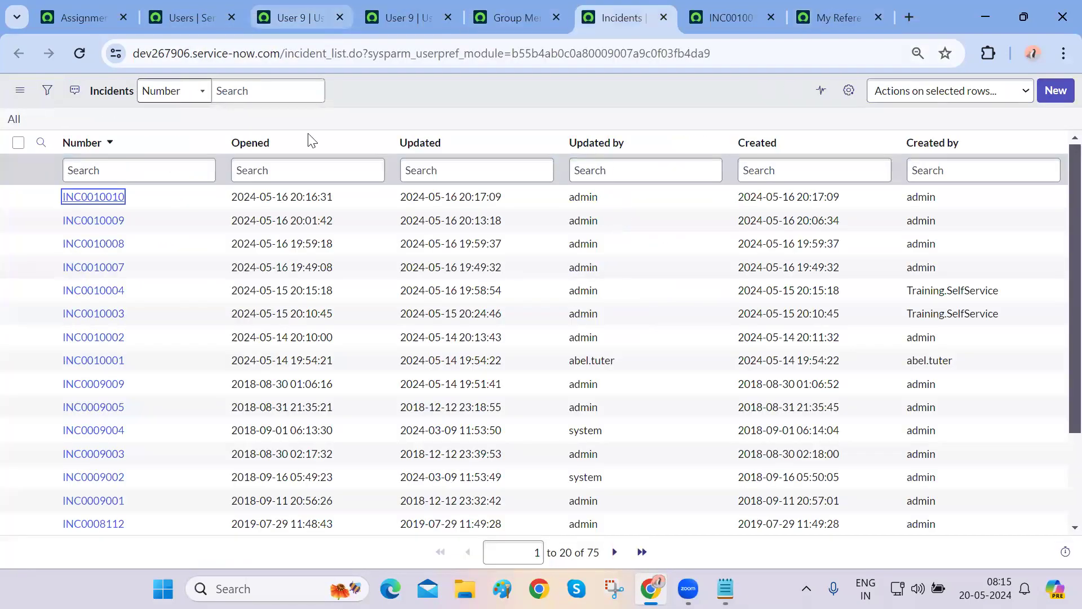
key("ctrl+Tab")
scroll(228, 367, "down", 1)
scroll(228, 367, "down", 2)
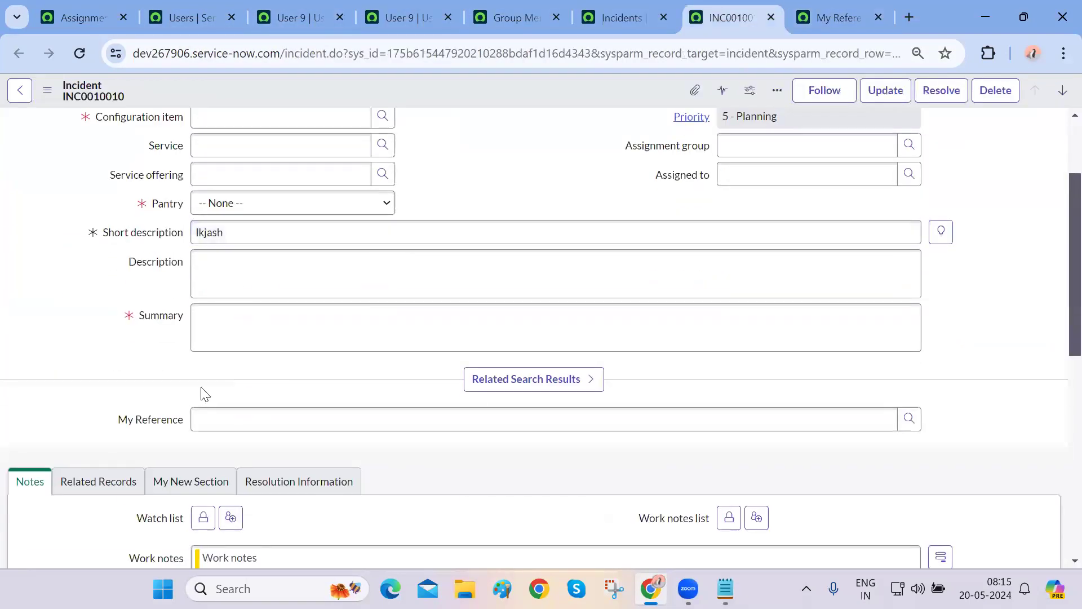
left_click(909, 418)
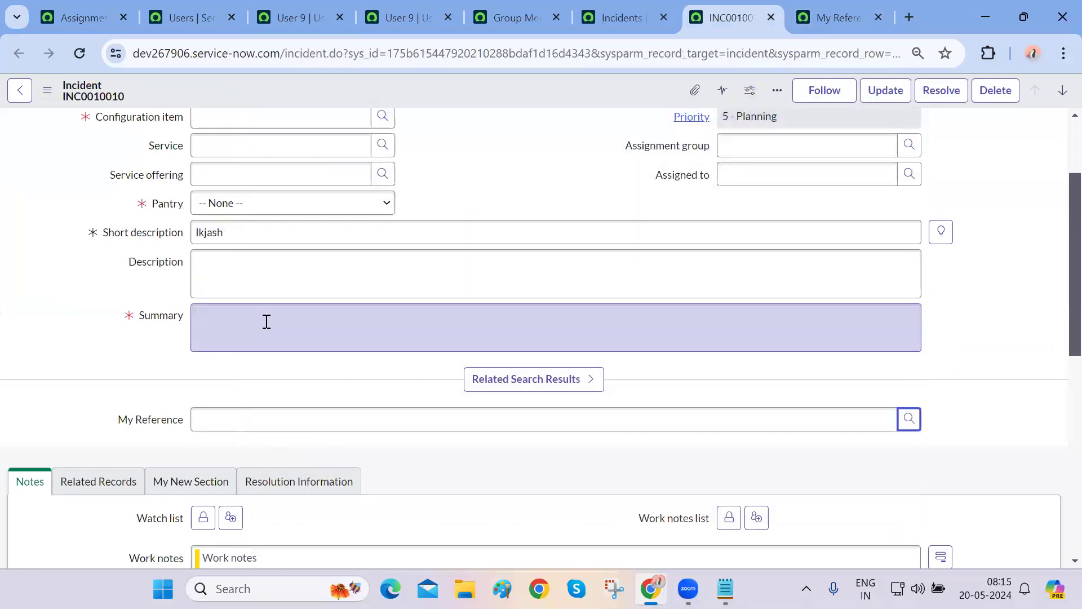
Set the incident's Category to Hardware and examine the users offered in the My Reference lookup
scroll(266, 321, "up", 3)
left_click(282, 195)
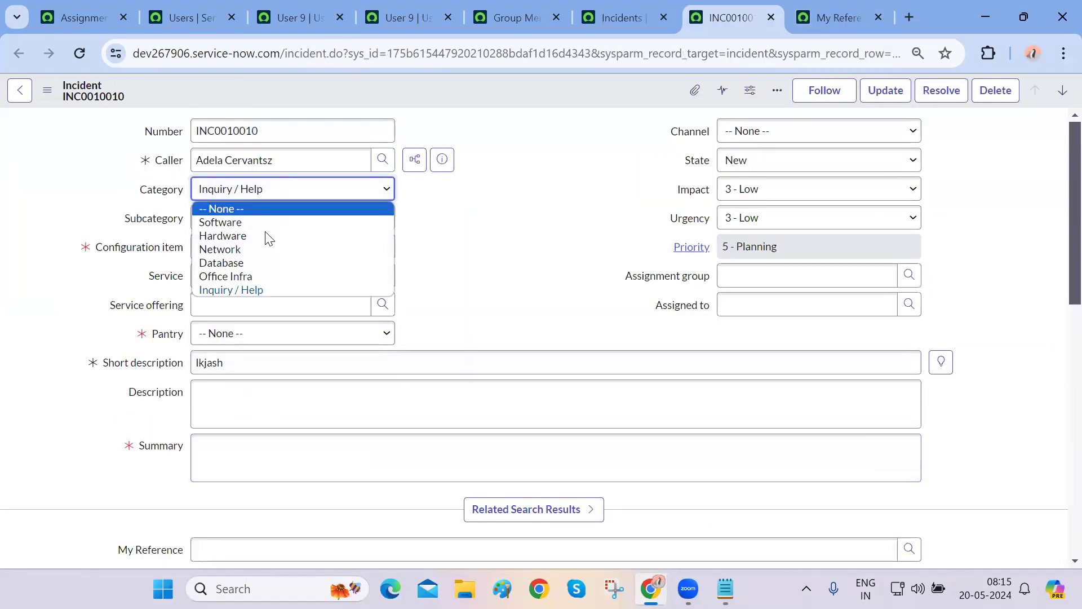
left_click(237, 239)
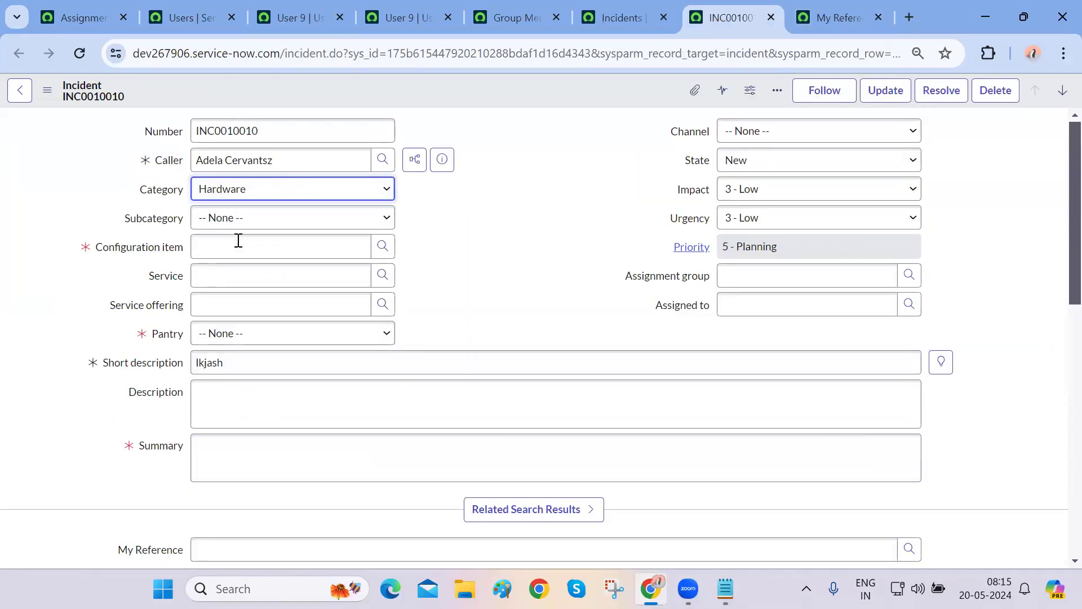
scroll(624, 382, "down", 3)
left_click(908, 393)
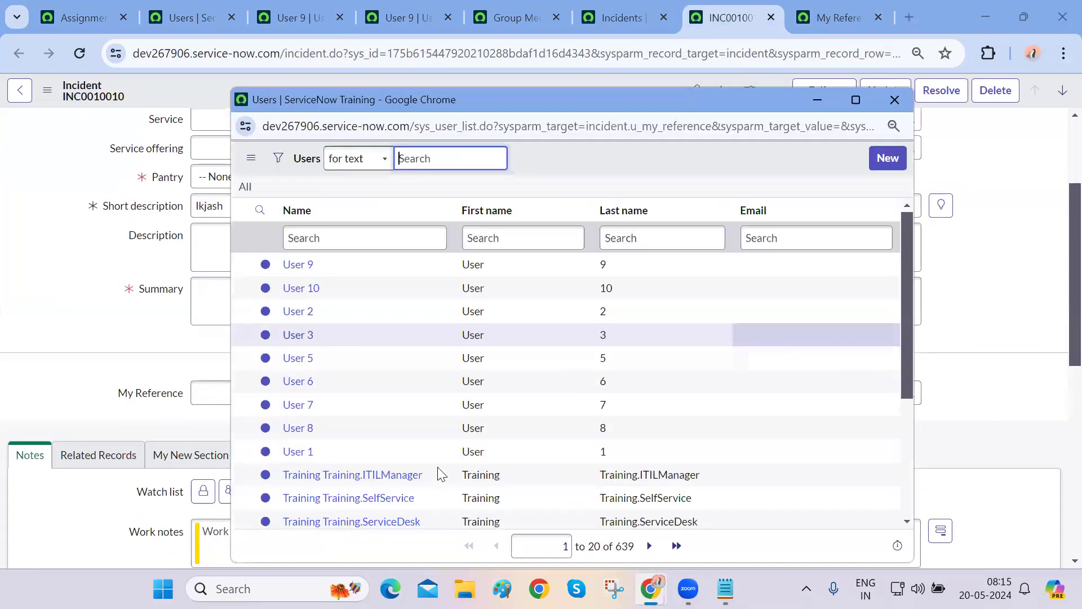
scroll(437, 467, "down", 3)
scroll(437, 467, "up", 3)
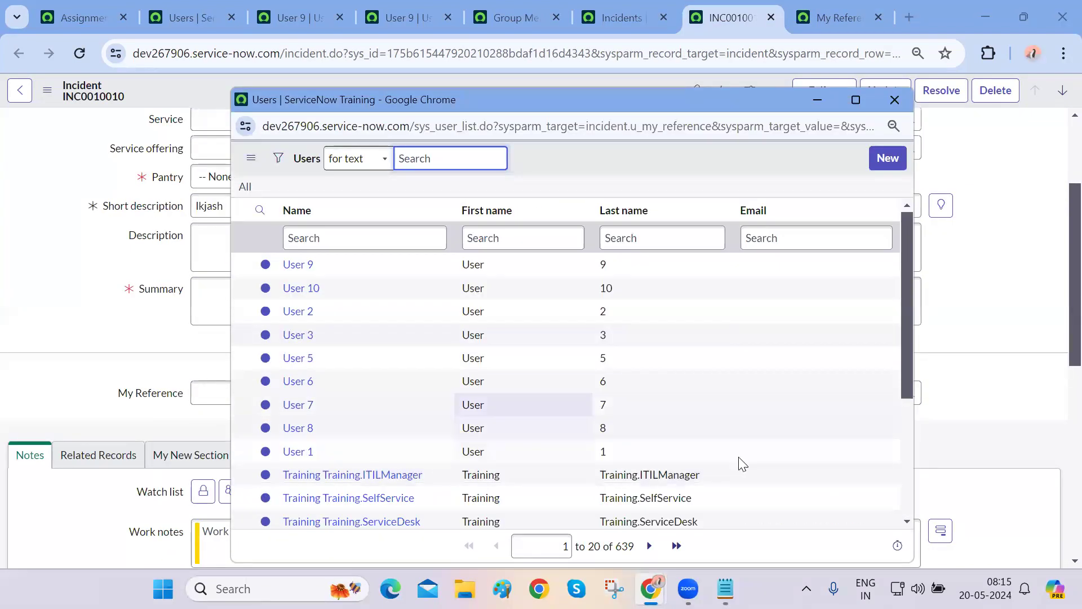
Close the users lookup of My Reference and try to resolve incident INC0010010
left_click(896, 101)
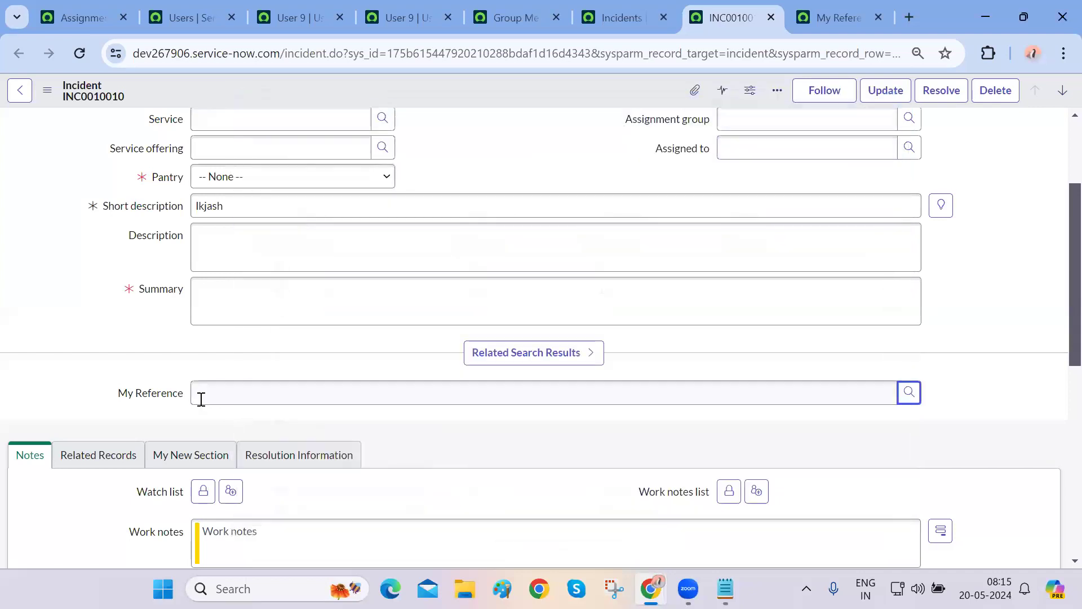
right_click(149, 392)
left_click(107, 393)
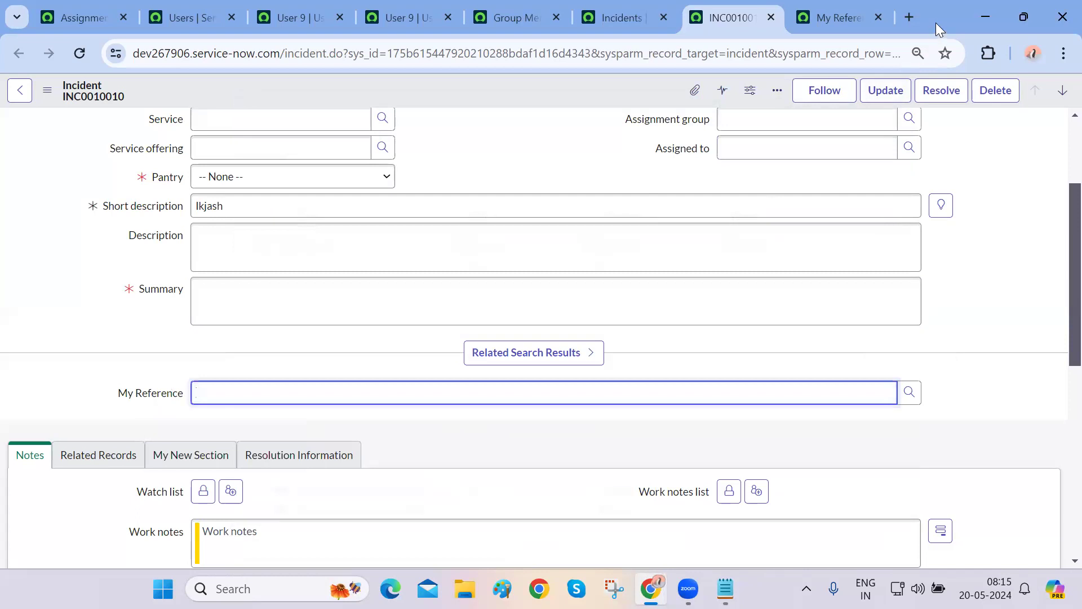
left_click_drag(936, 23, 924, 84)
double_click(925, 85)
left_click(925, 85)
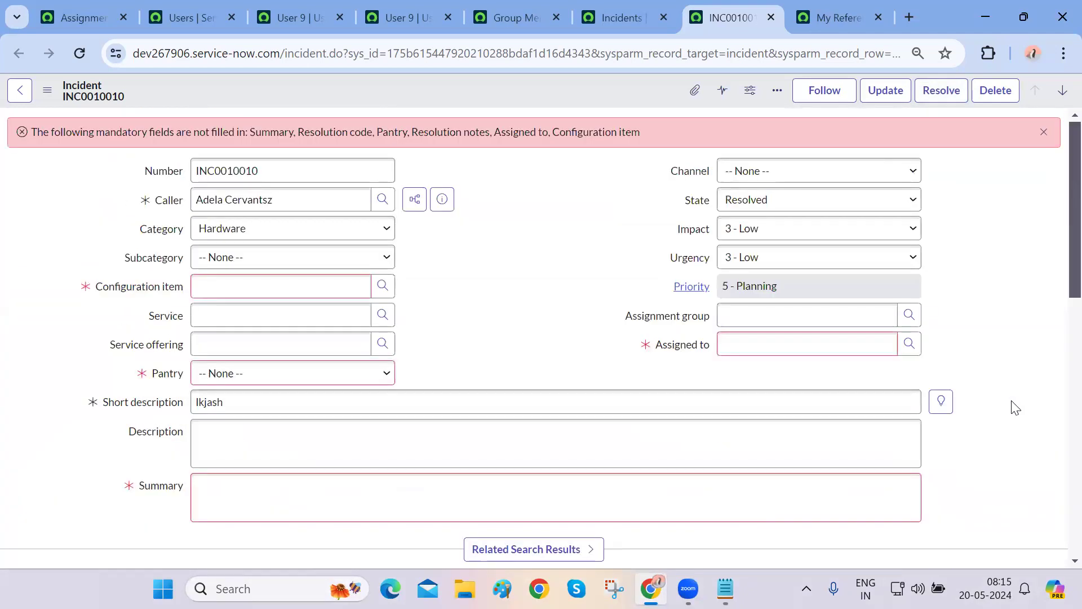
Review the My Reference dictionary entry, including its reference specification and reference qualifier
key("ctrl+Tab")
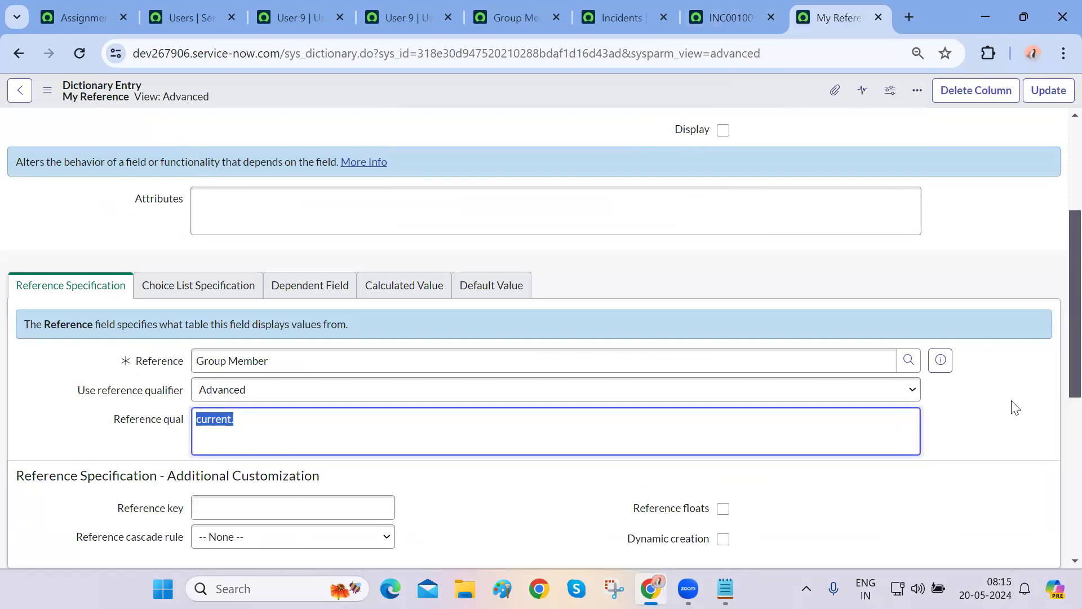
scroll(1015, 408, "down", 6)
scroll(1015, 408, "up", 9)
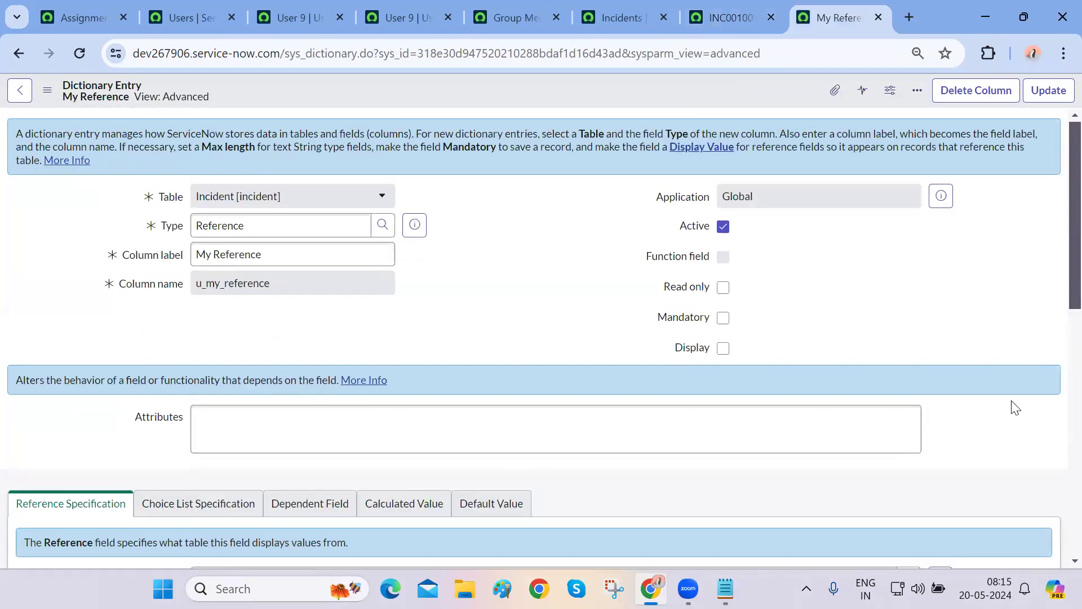
key("XF86AudioRaiseVolume")
scroll(999, 434, "down", 4)
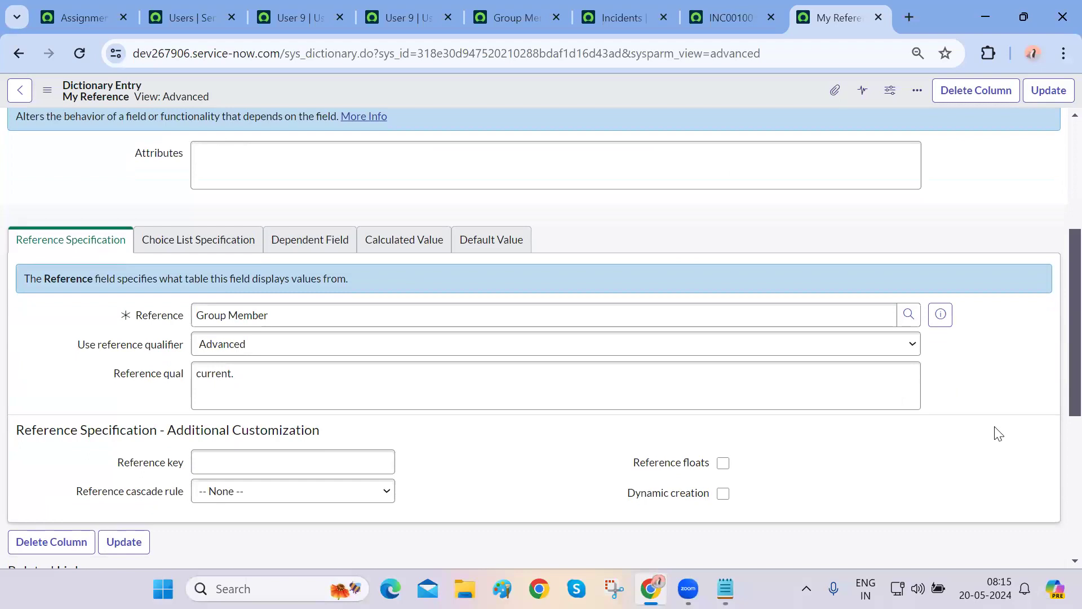
scroll(579, 453, "up", 4)
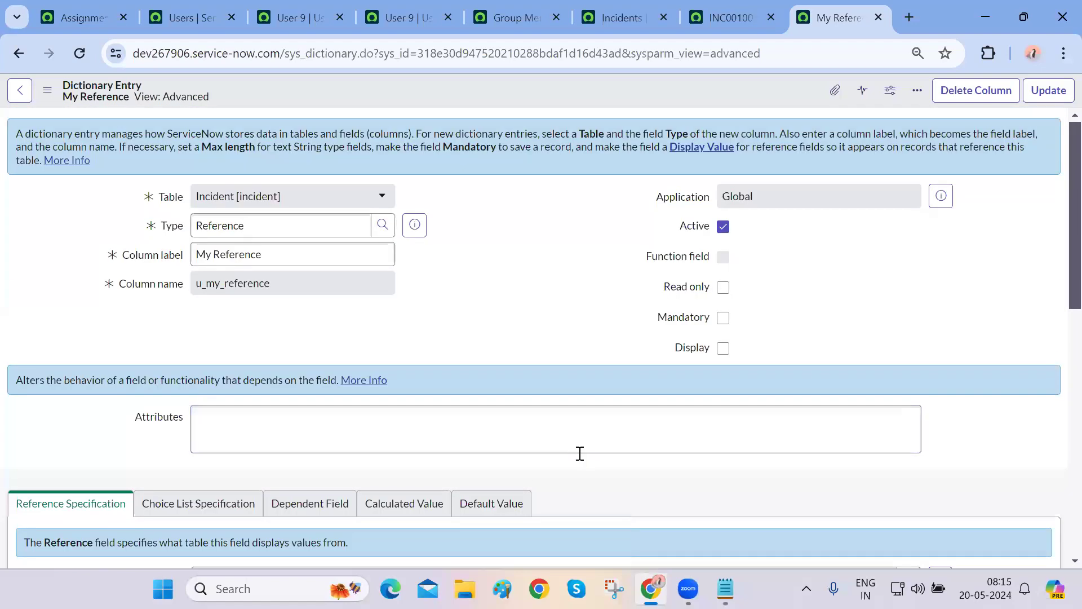
Return to incident INC0010010, set its Category to Office Infra and dismiss the mandatory fields message
key("ctrl+Page_Up")
left_click(754, 200)
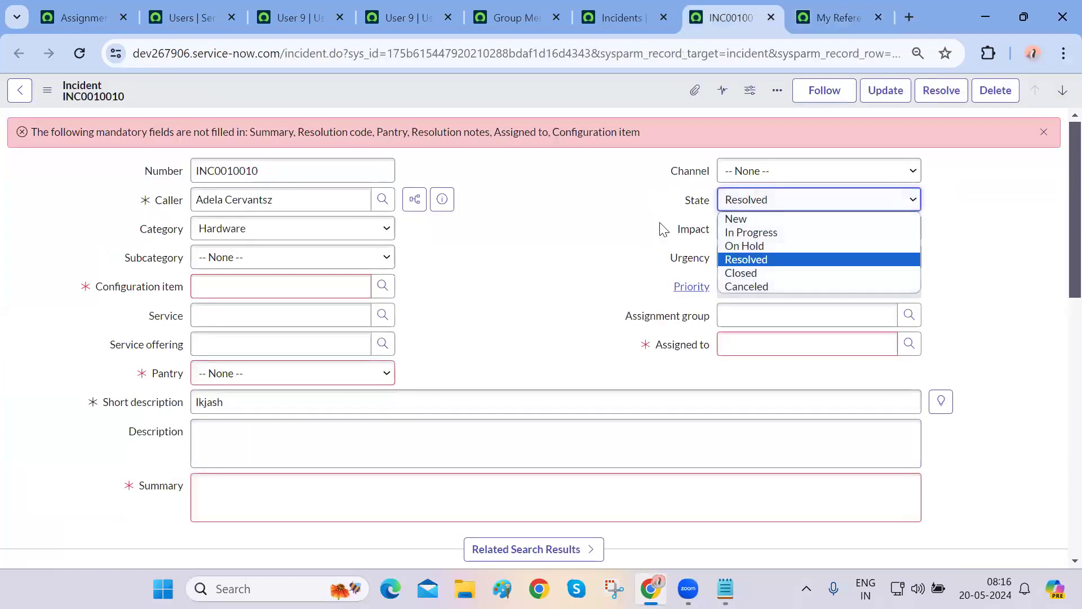
left_click(291, 239)
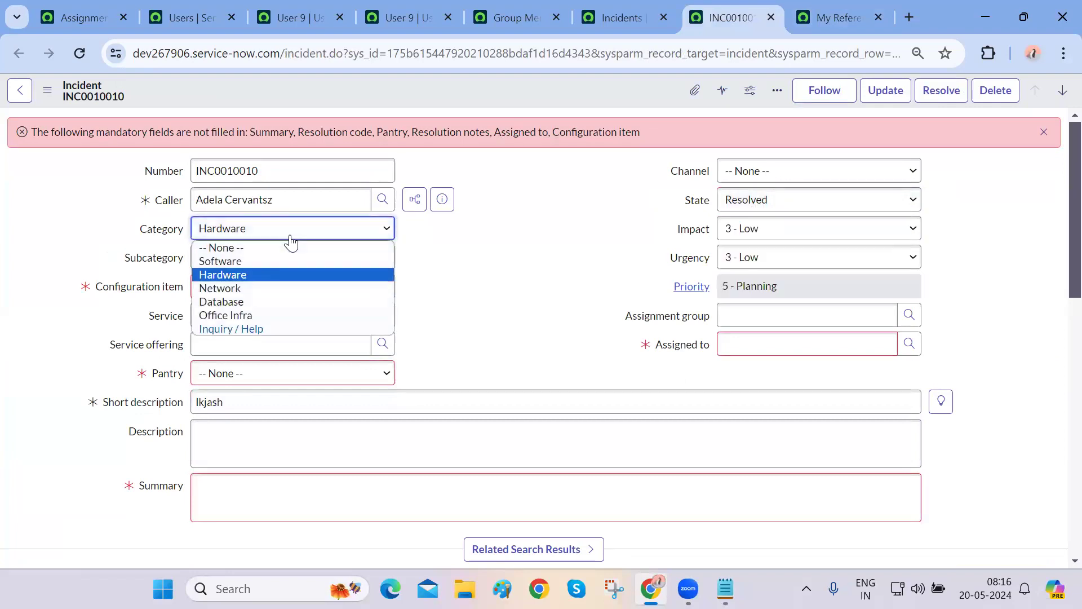
left_click(276, 301)
left_click(313, 232)
left_click(280, 314)
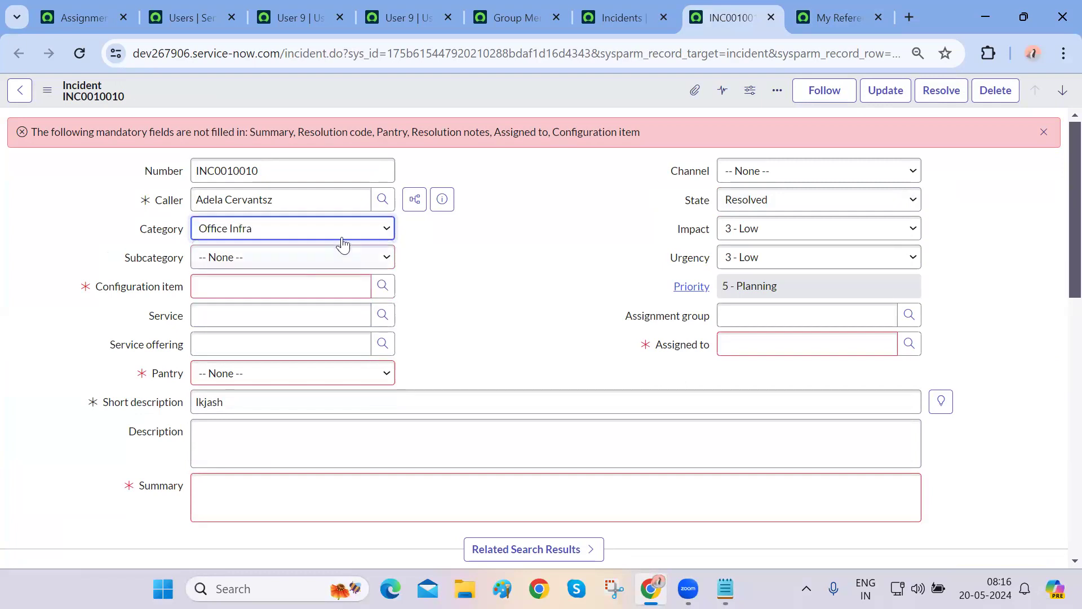
left_click(1041, 134)
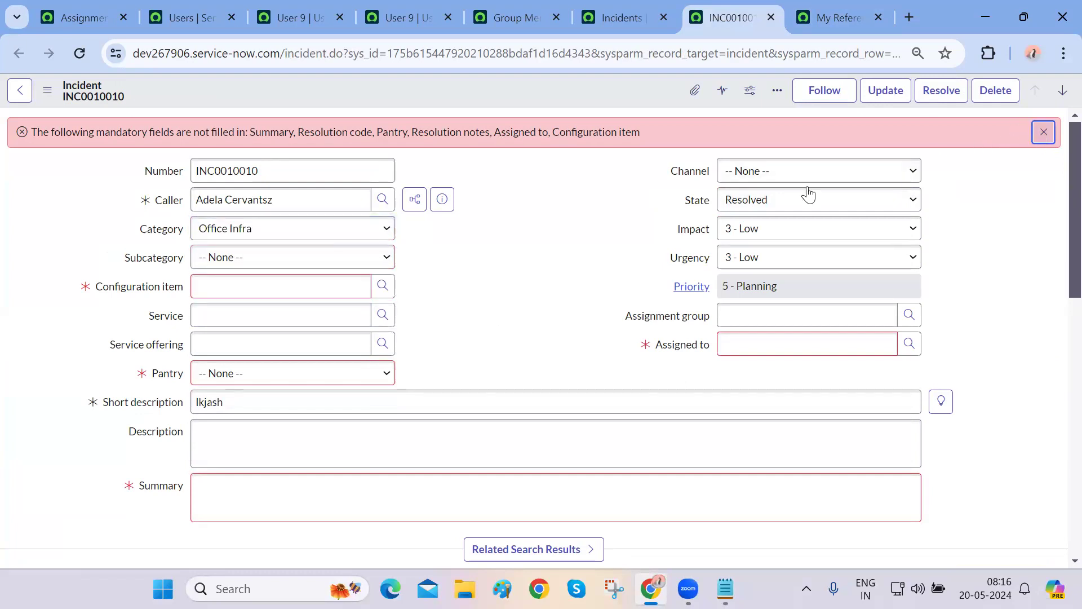
Open the incident's My Reference lookup and close it again
scroll(379, 394, "down", 2)
left_click(303, 406)
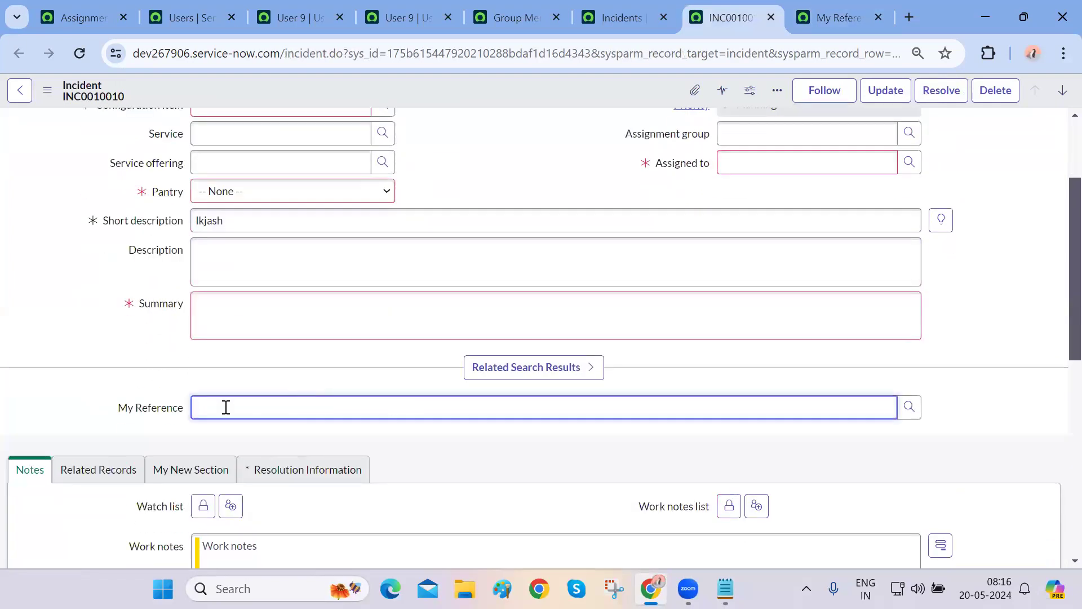
left_click(909, 417)
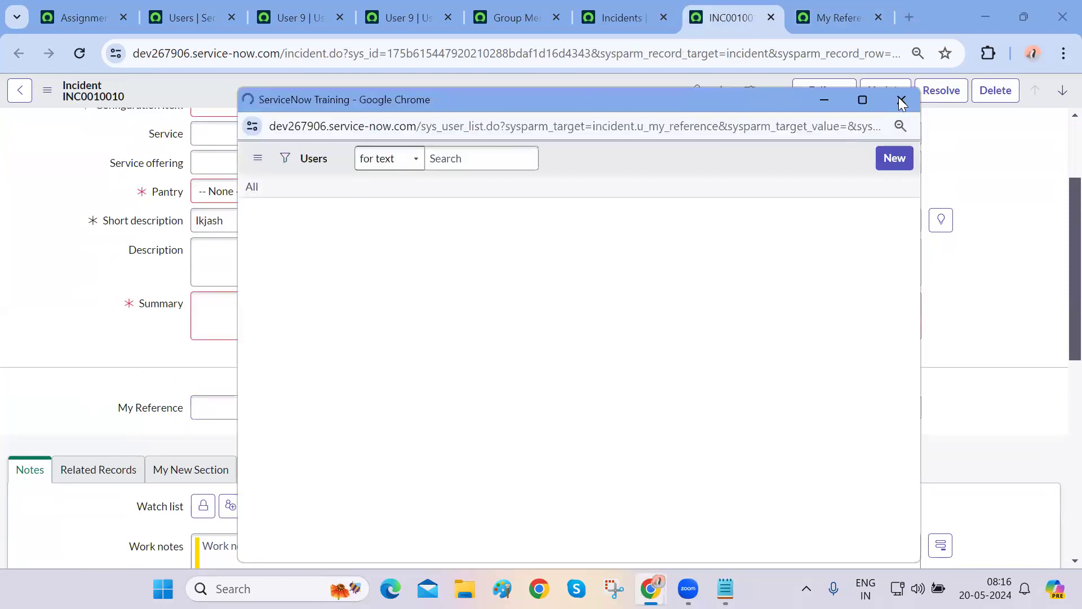
left_click(900, 102)
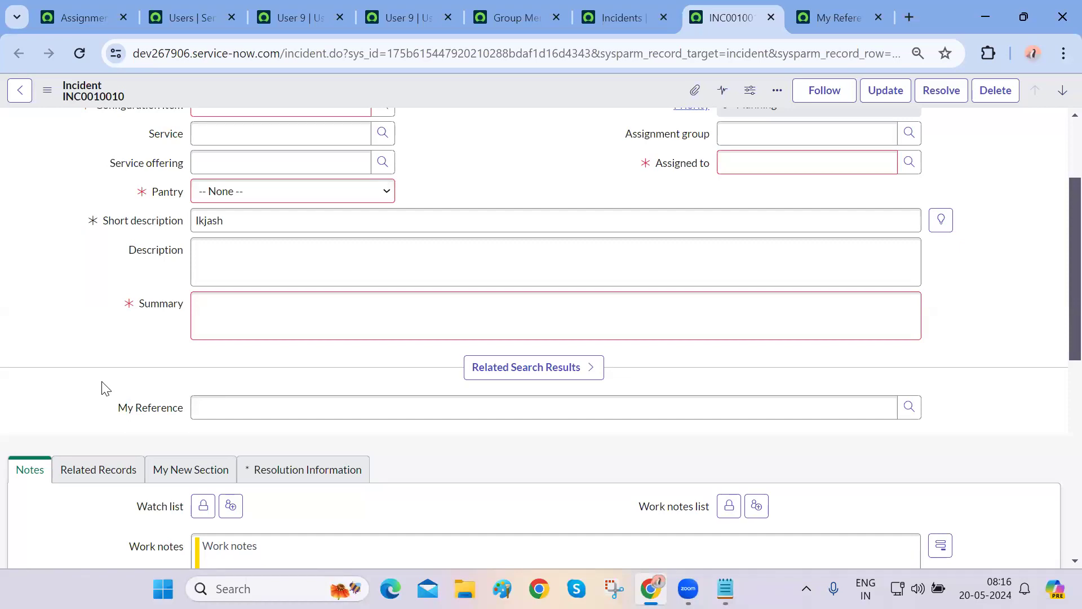
scroll(105, 389, "up", 3)
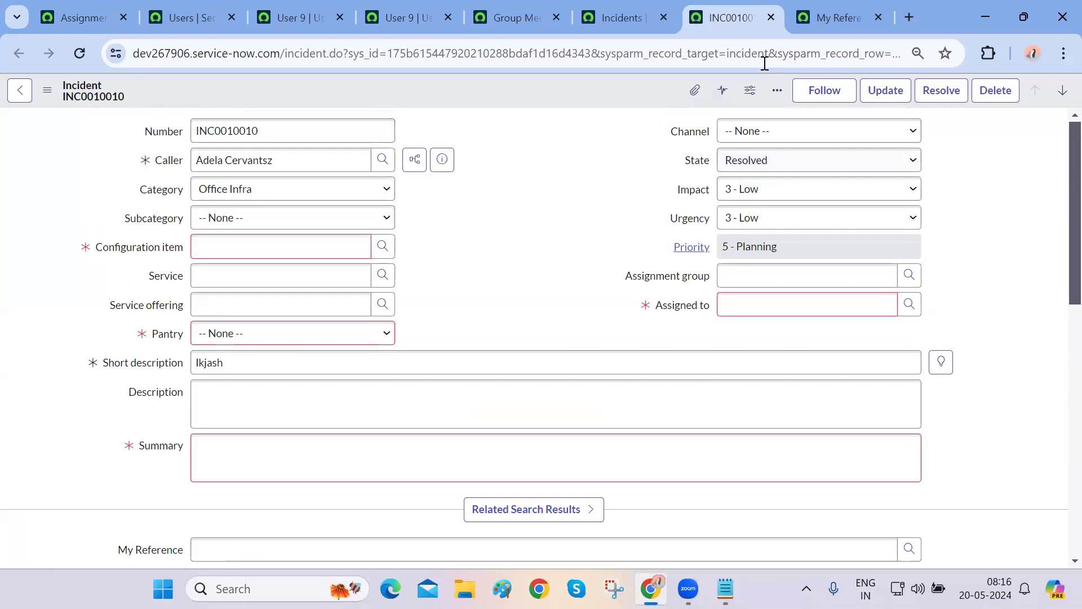
Close the incident without saving and all other record and list pages, leaving only the main ServiceNow page open
left_click(779, 25)
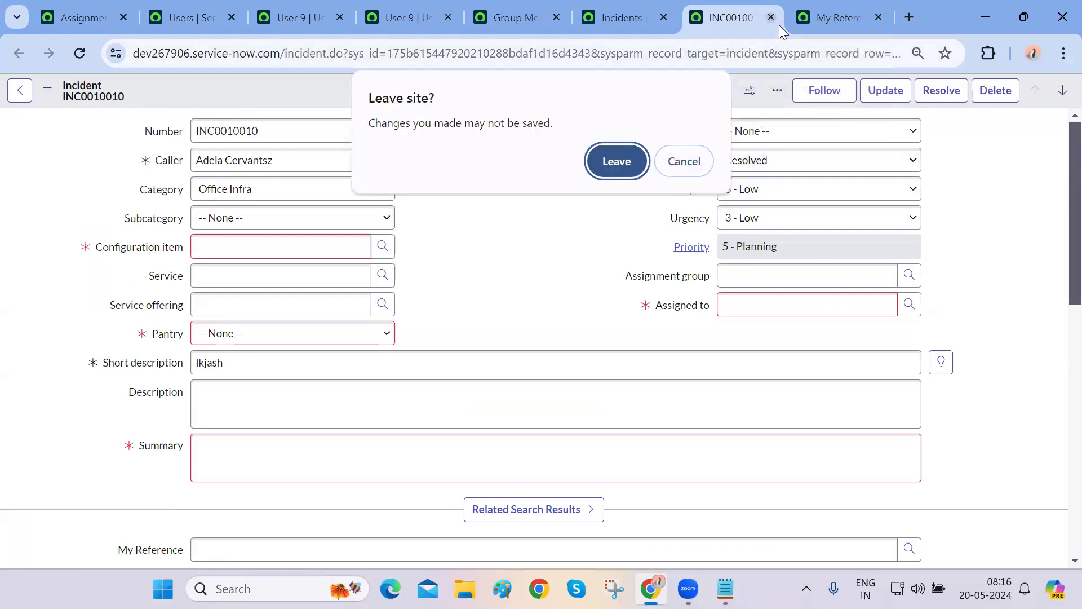
left_click(602, 157)
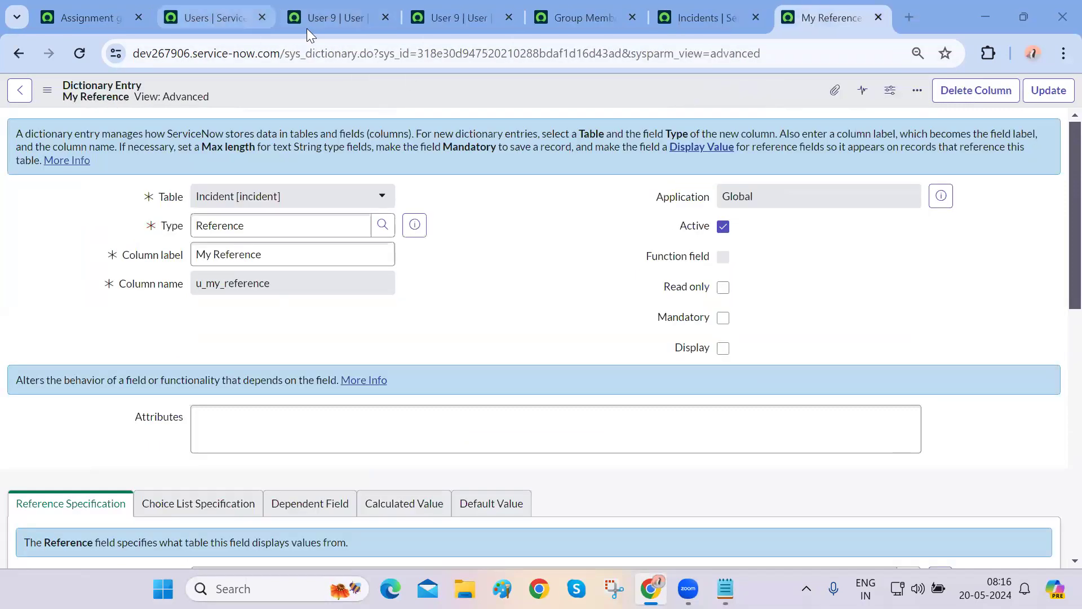
key("ctrl+2")
key("ctrl+w")
key("ctrl+w")
key("ctrl+w")
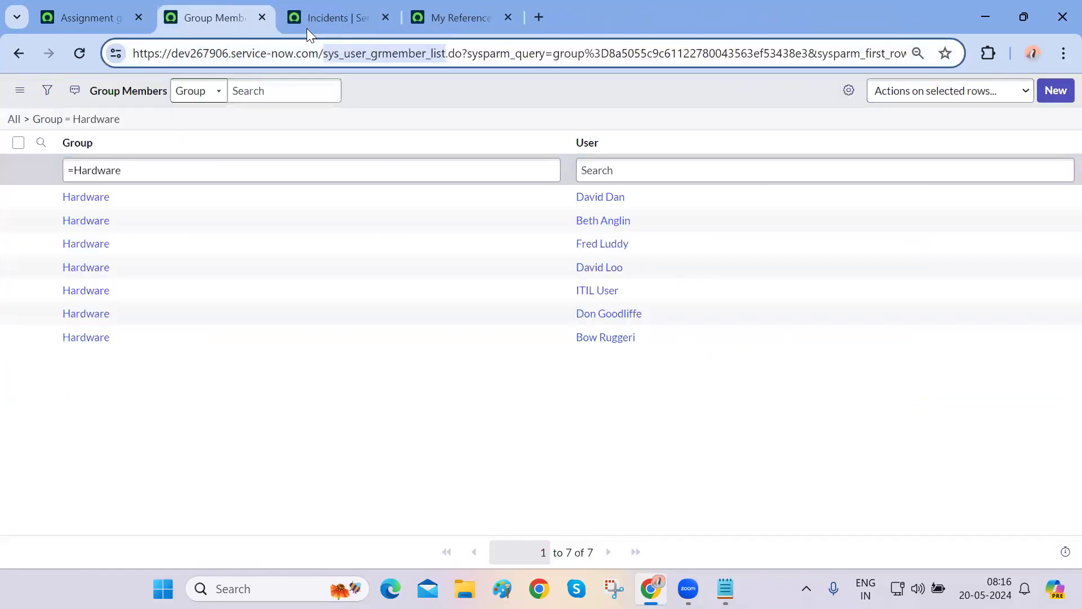
key("ctrl+w")
key("ctrl+w")
key("ctrl+w")
left_click(642, 164)
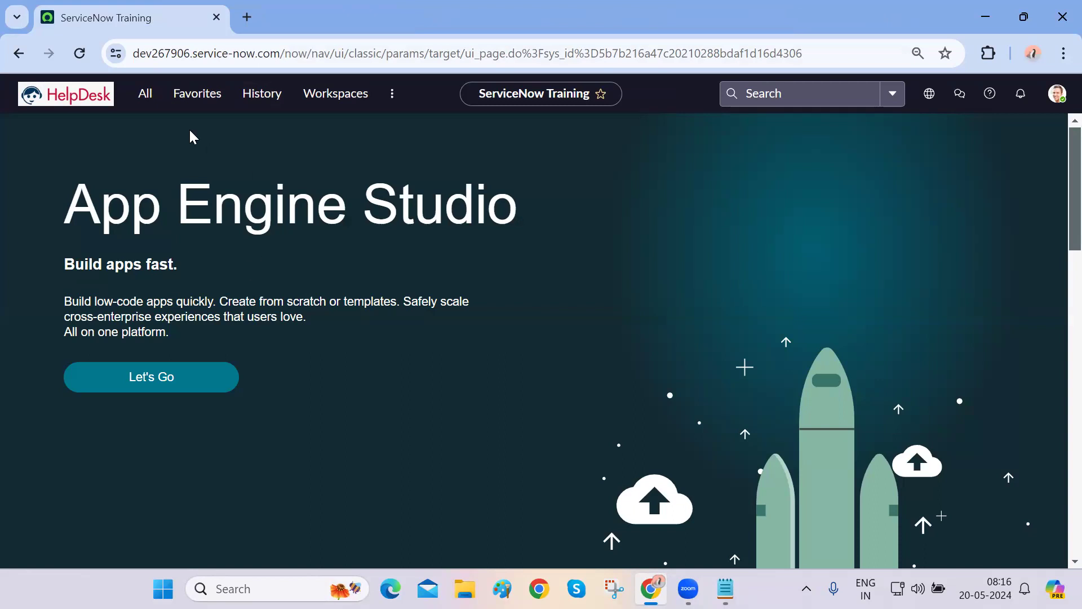
Filter the navigator for "table" and open Tables under System Definition
left_click(151, 99)
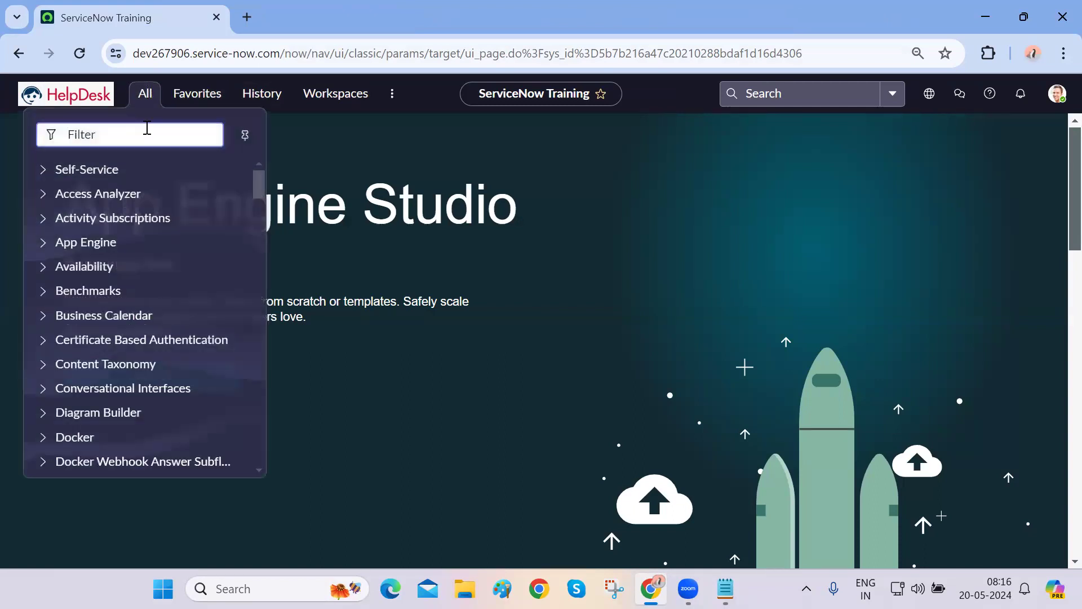
type("table")
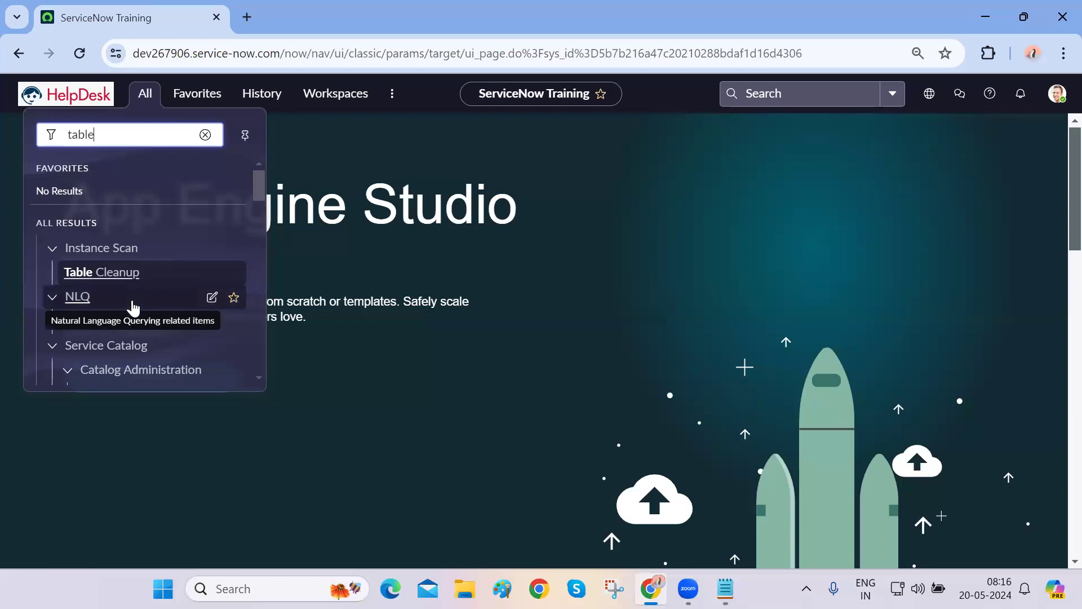
scroll(133, 308, "down", 6)
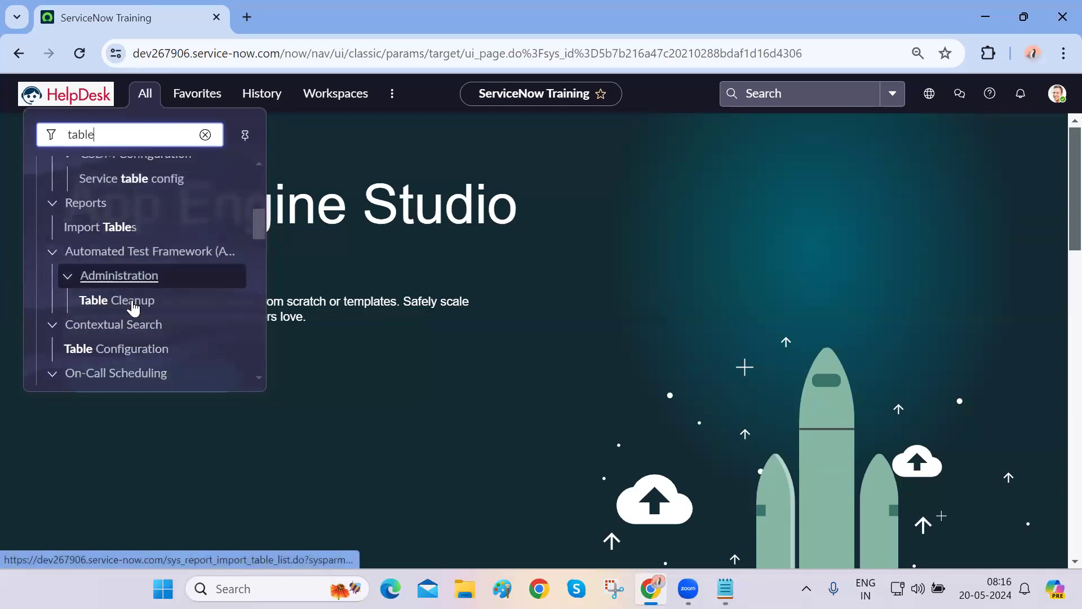
scroll(134, 307, "down", 6)
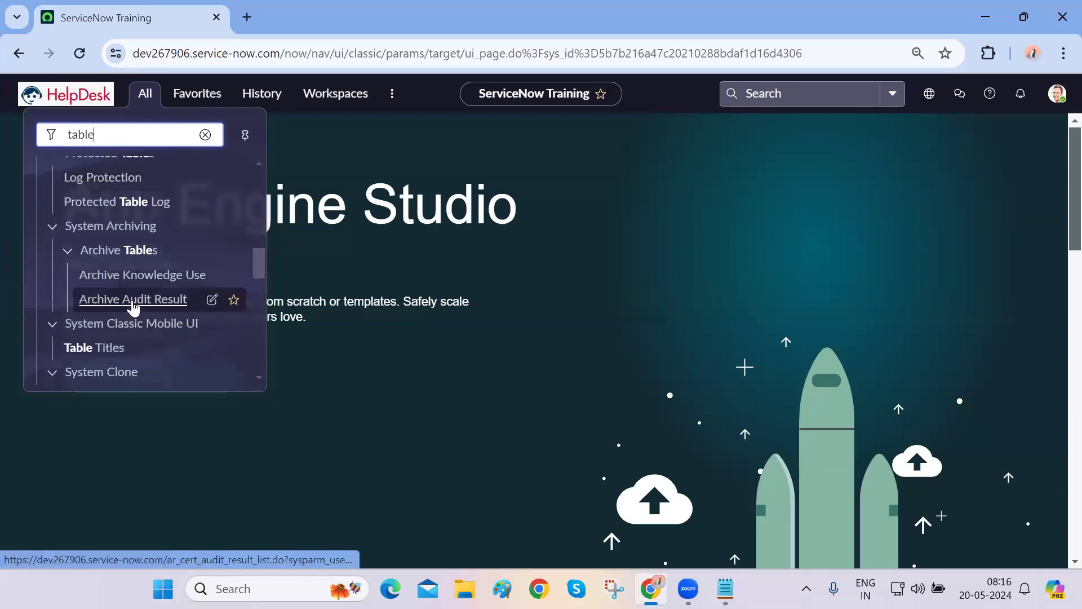
scroll(133, 307, "down", 4)
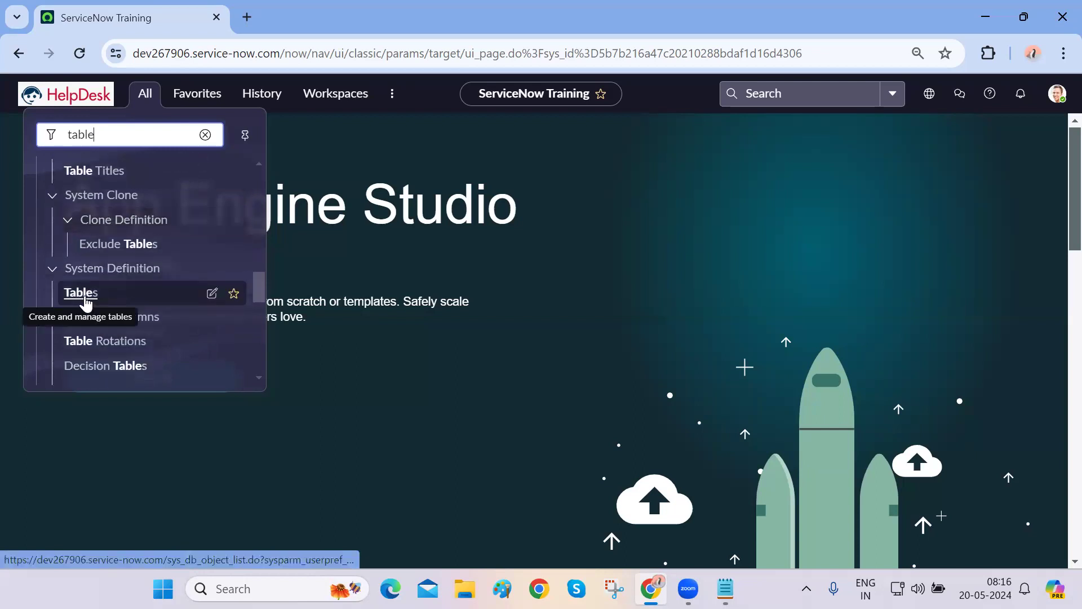
left_click(86, 300)
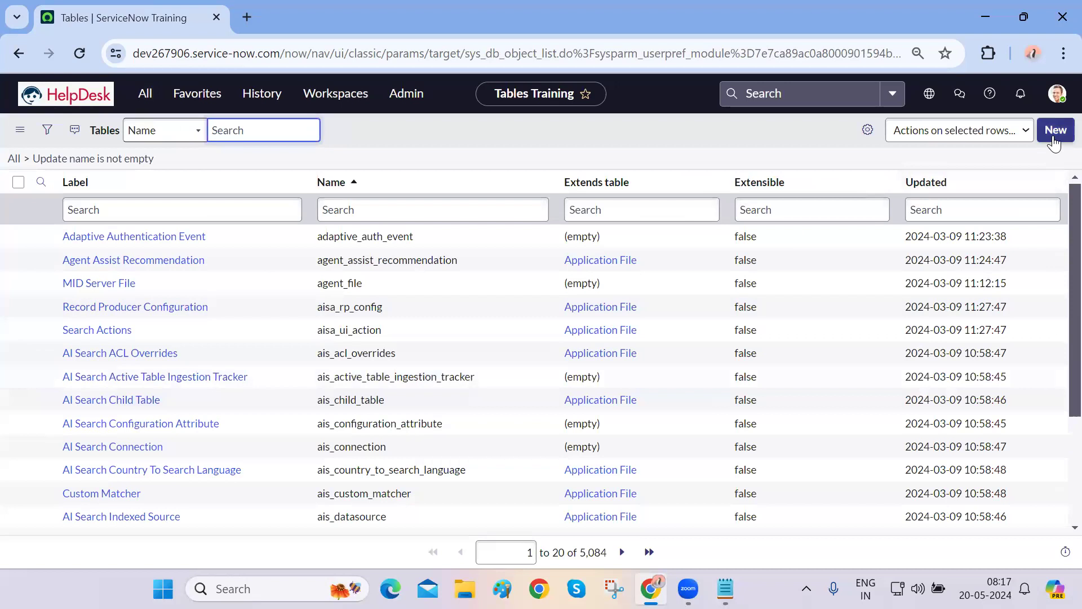
Start a new table record and set its label to MeetingRoom
left_click(1043, 136)
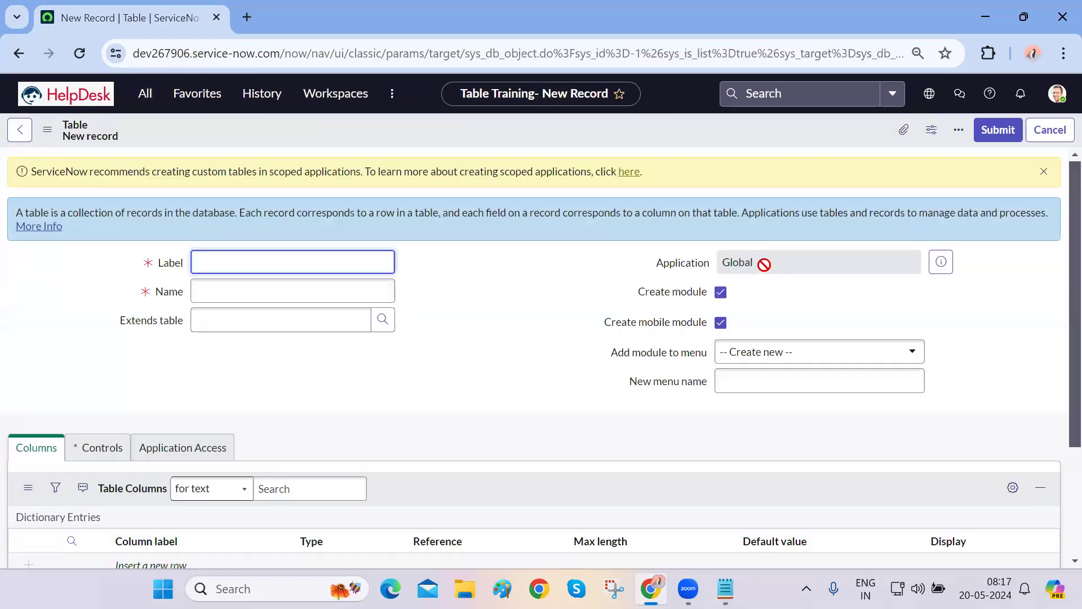
double_click(763, 264)
left_click(500, 391)
left_click(289, 261)
type("MeetingRoom")
Search the application navigator for "meetin" and return to the new table form
left_click(146, 106)
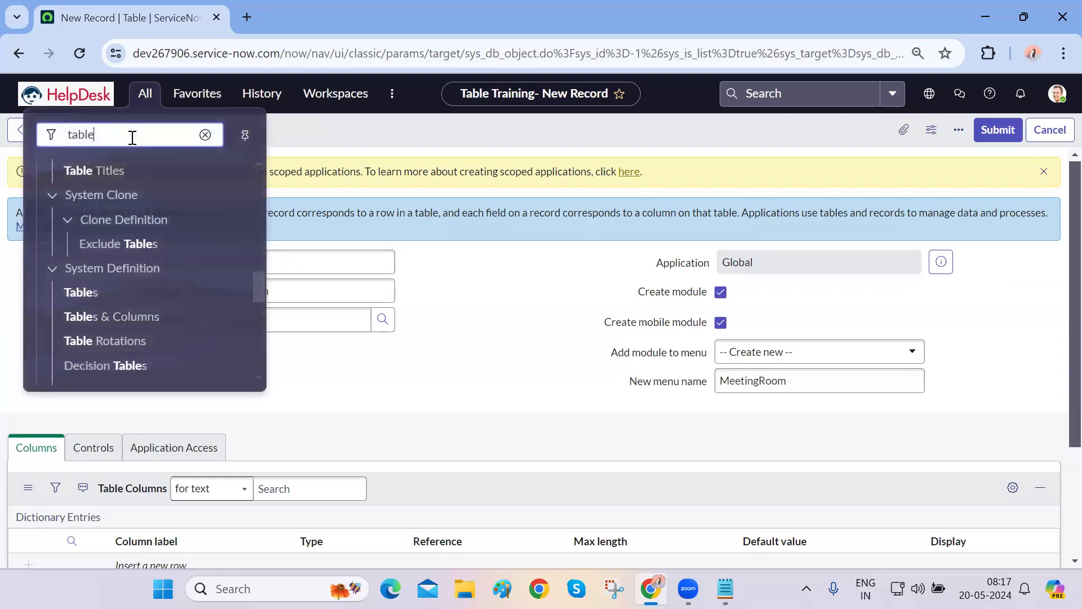
type("meetin")
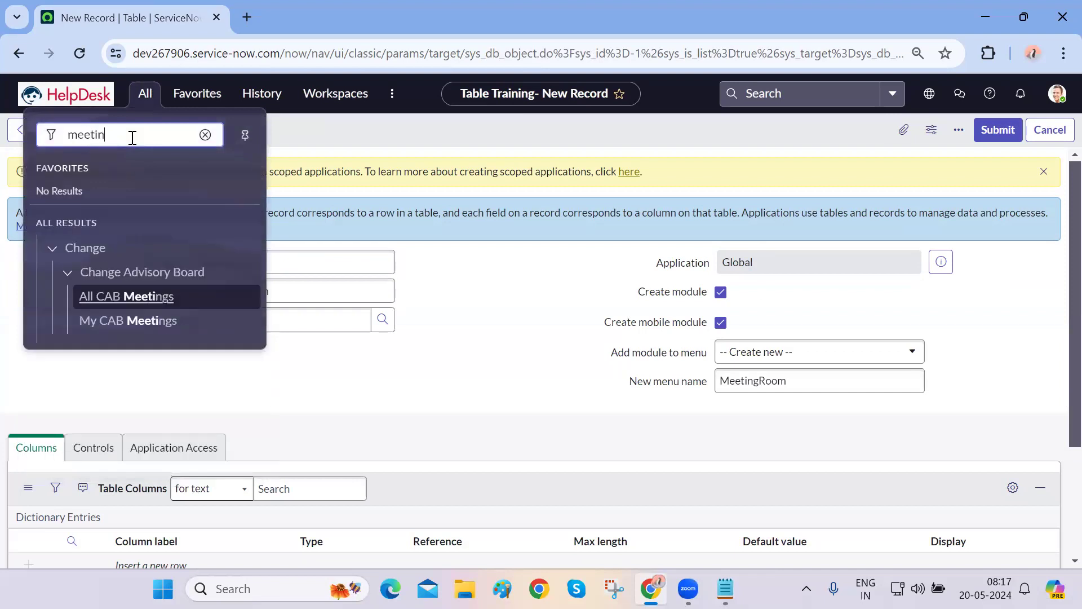
left_click(379, 377)
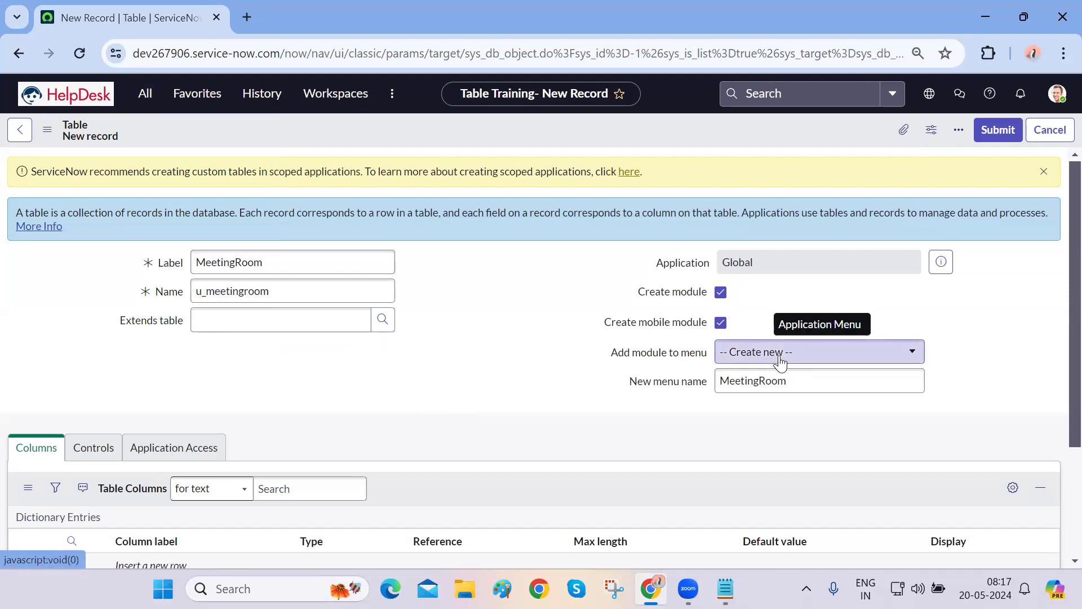
Review the new table's menu name, Extends table field and columns section
double_click(665, 383)
left_click(445, 364)
left_click(332, 325)
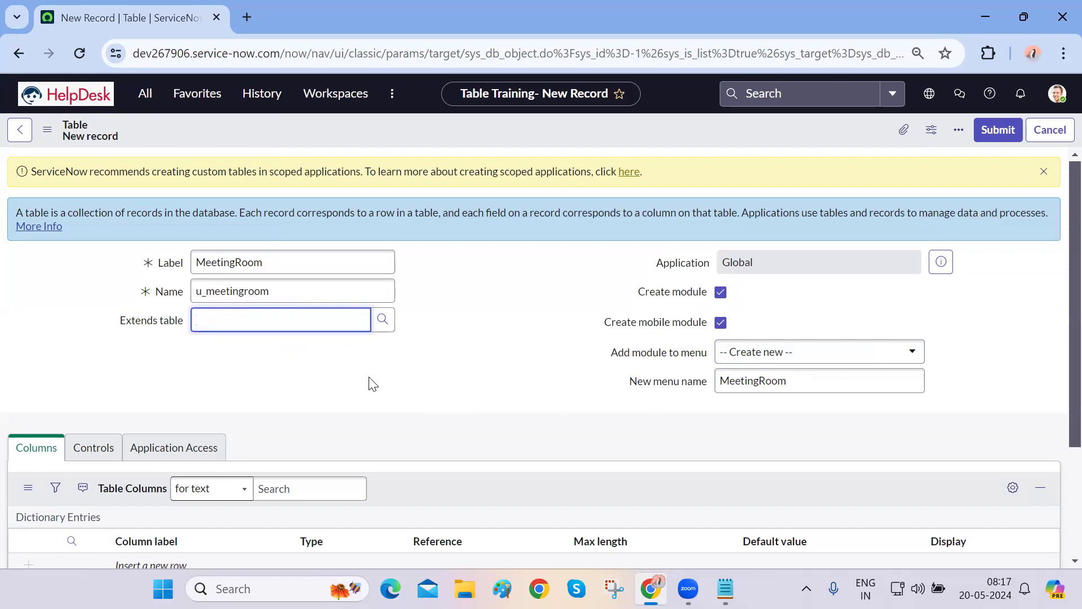
scroll(372, 384, "down", 3)
scroll(372, 384, "up", 3)
scroll(372, 384, "down", 1)
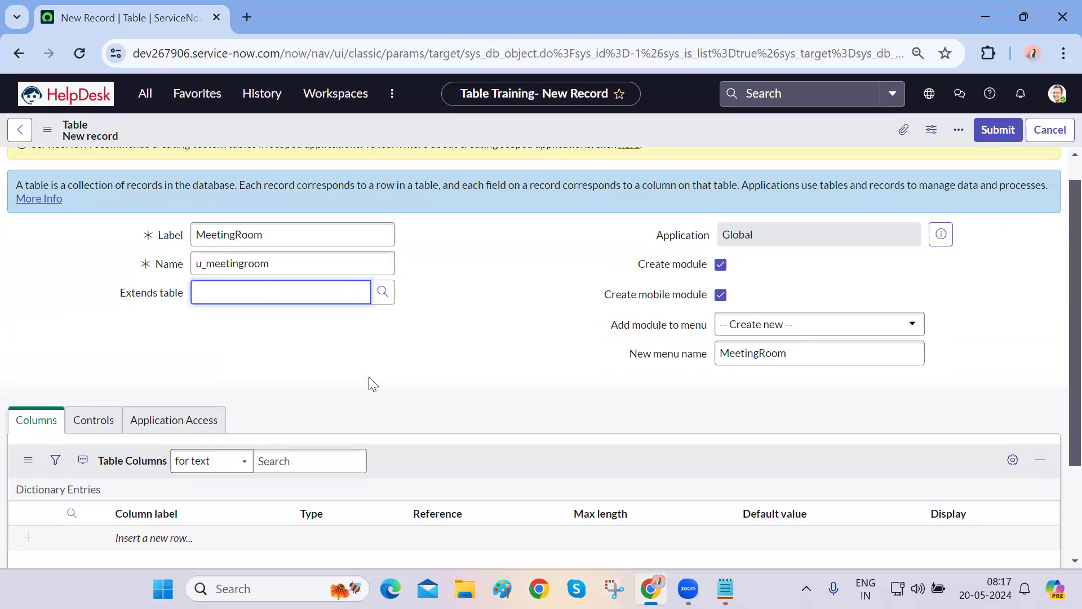
left_click(404, 400)
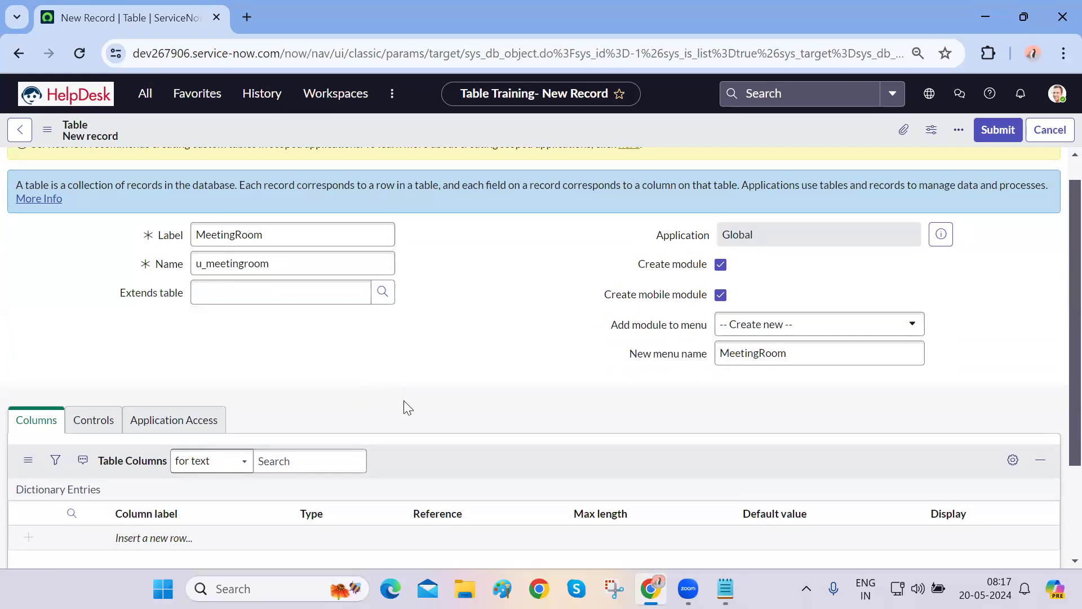
Check the rest of the MeetingRoom form and save the table record, staying on it
scroll(403, 400, "down", 3)
scroll(404, 401, "up", 3)
scroll(403, 400, "down", 3)
scroll(404, 400, "up", 3)
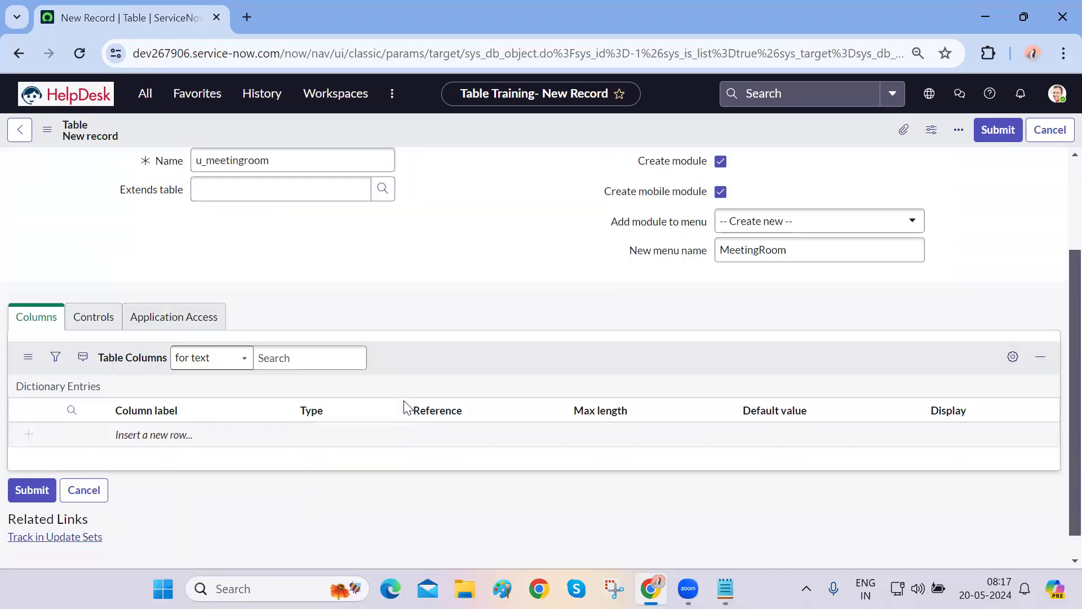
right_click(483, 131)
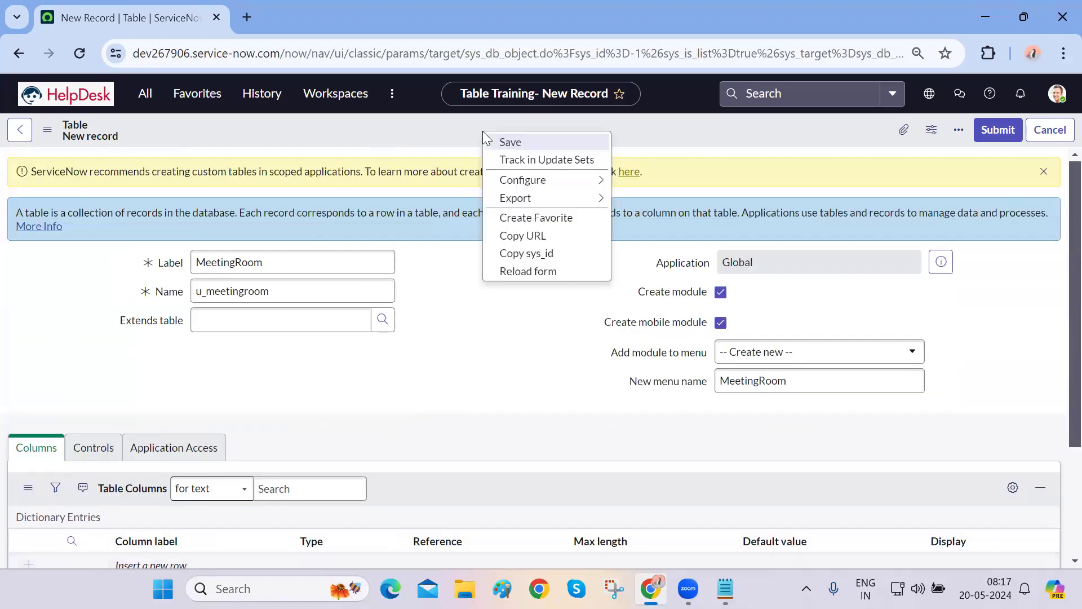
left_click(496, 141)
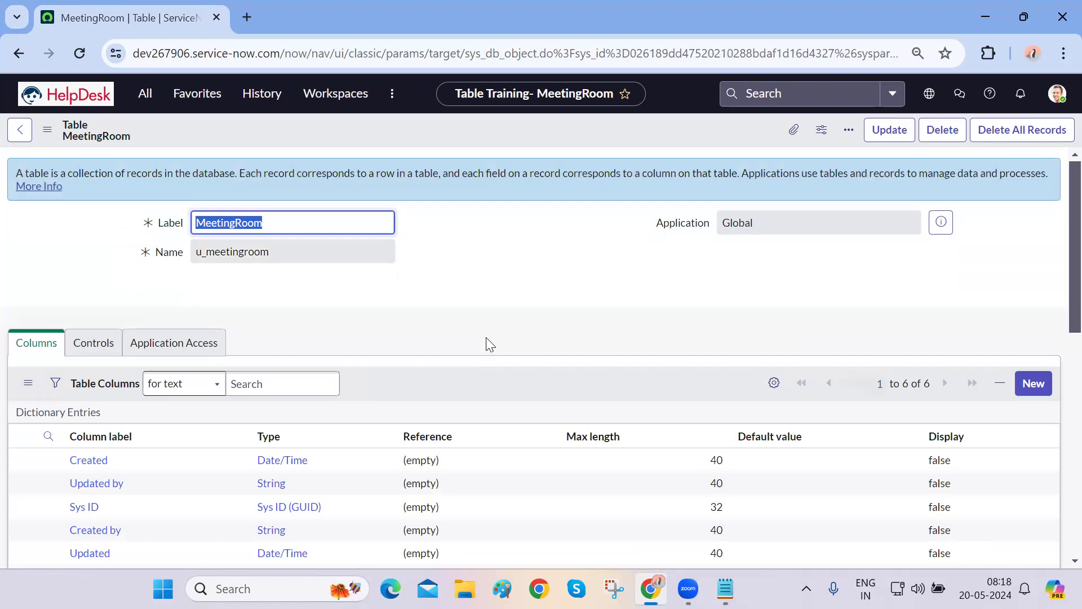
Try to copy the MeetingRoom table's column list into the Notepad notes, and undo the paste
scroll(485, 337, "down", 3)
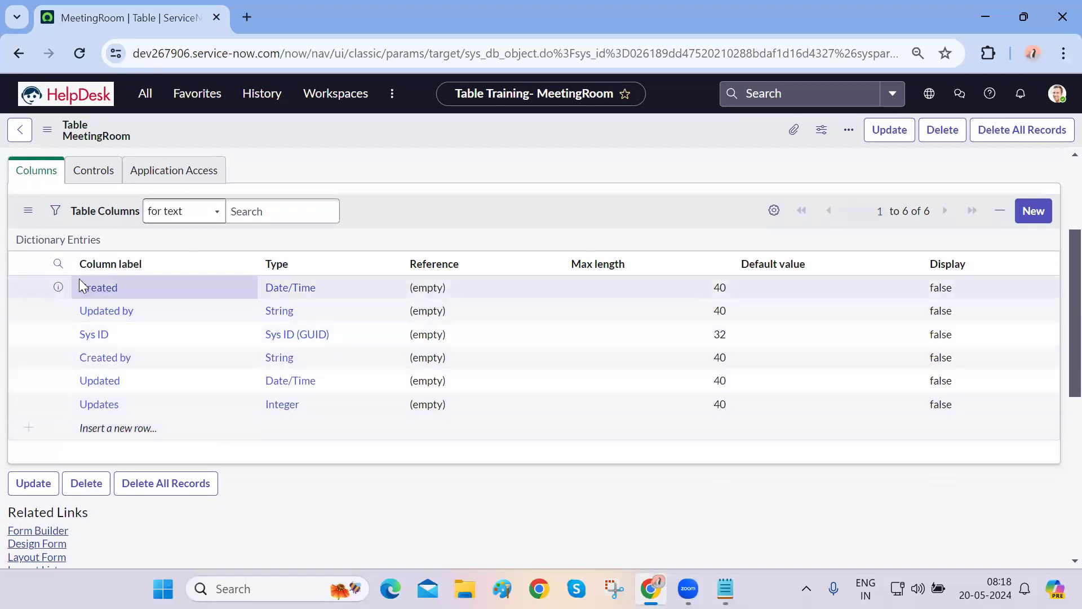
left_click_drag(74, 281, 163, 422)
key("ctrl+c")
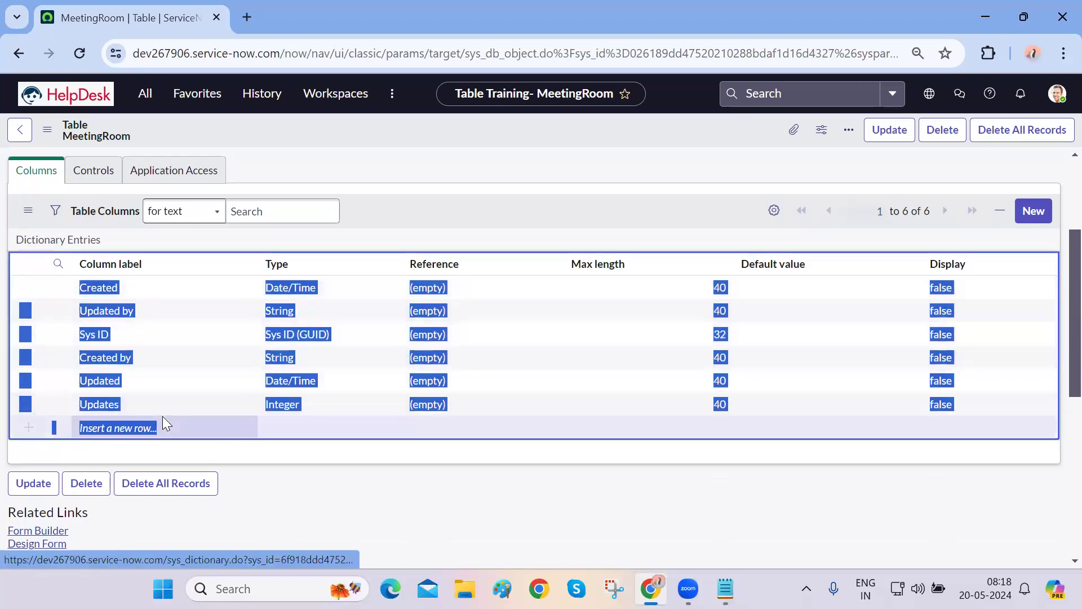
left_click(725, 589)
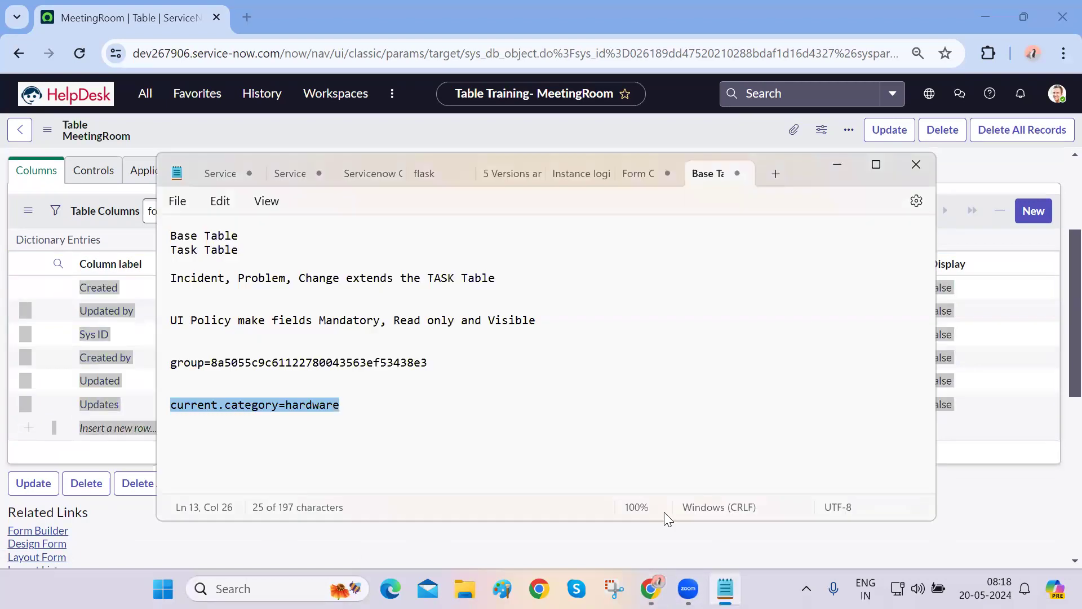
left_click(488, 427)
key("Return")
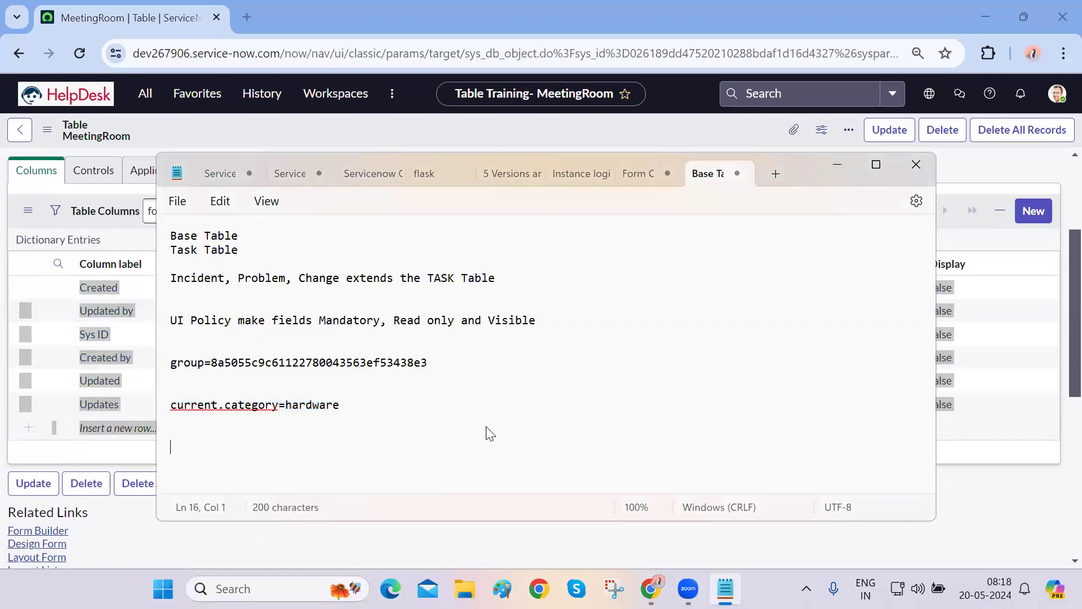
key("ctrl+v")
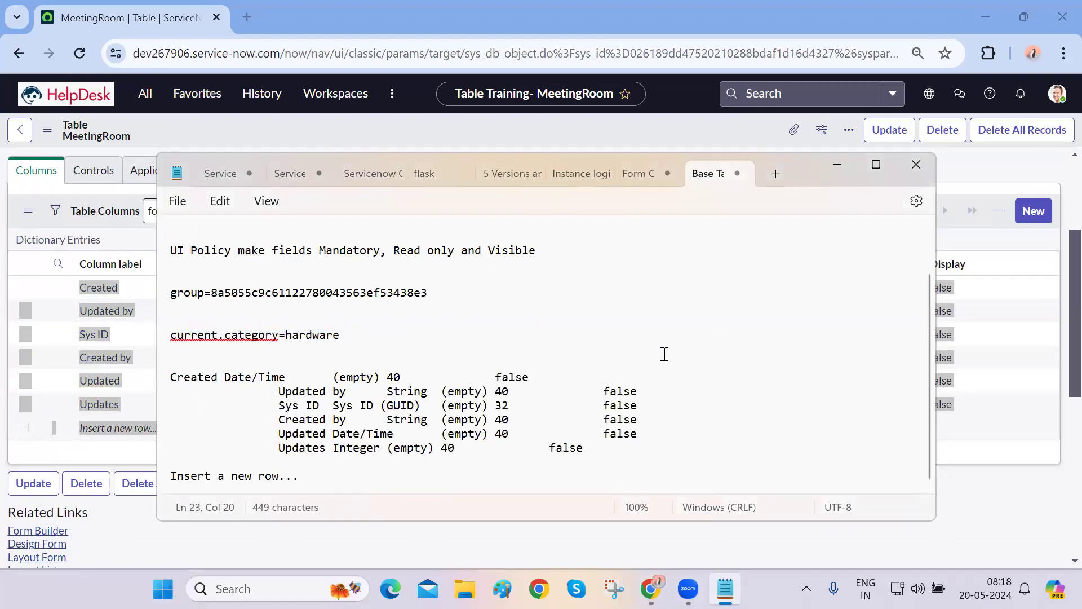
key("ctrl+z")
left_click(397, 556)
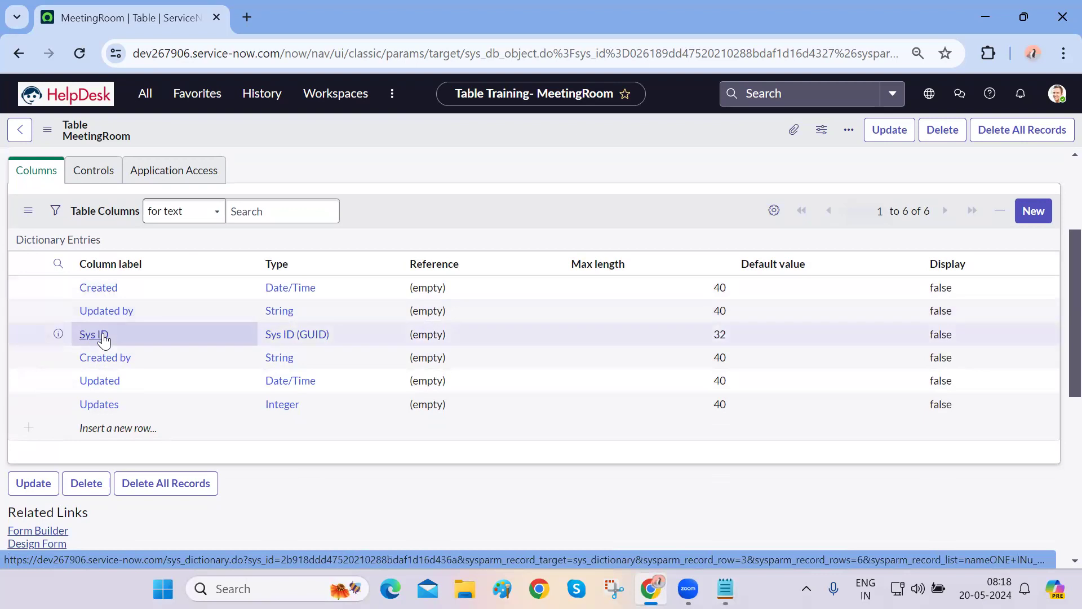
Examine the table record's sys_id in the page URL and the default columns of the MeetingRoom table
double_click(713, 52)
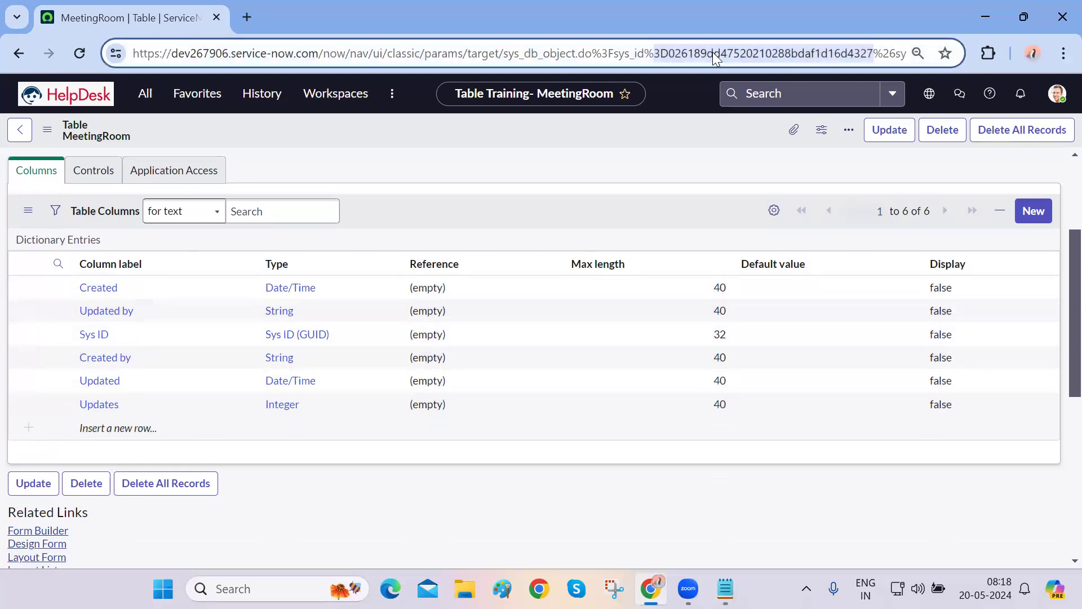
left_click(473, 514)
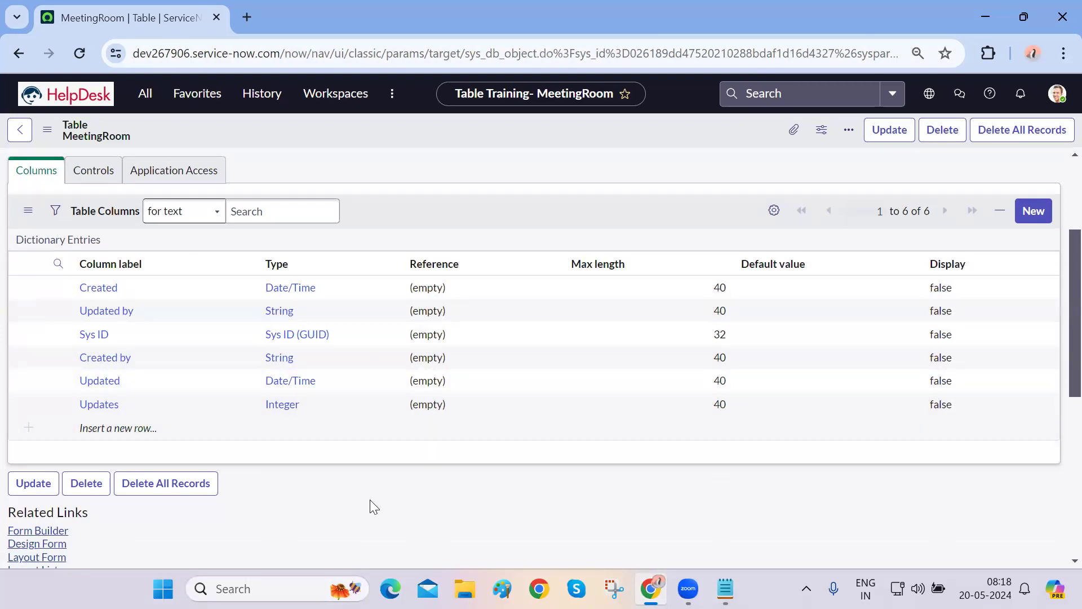
scroll(370, 500, "up", 3)
scroll(369, 499, "down", 4)
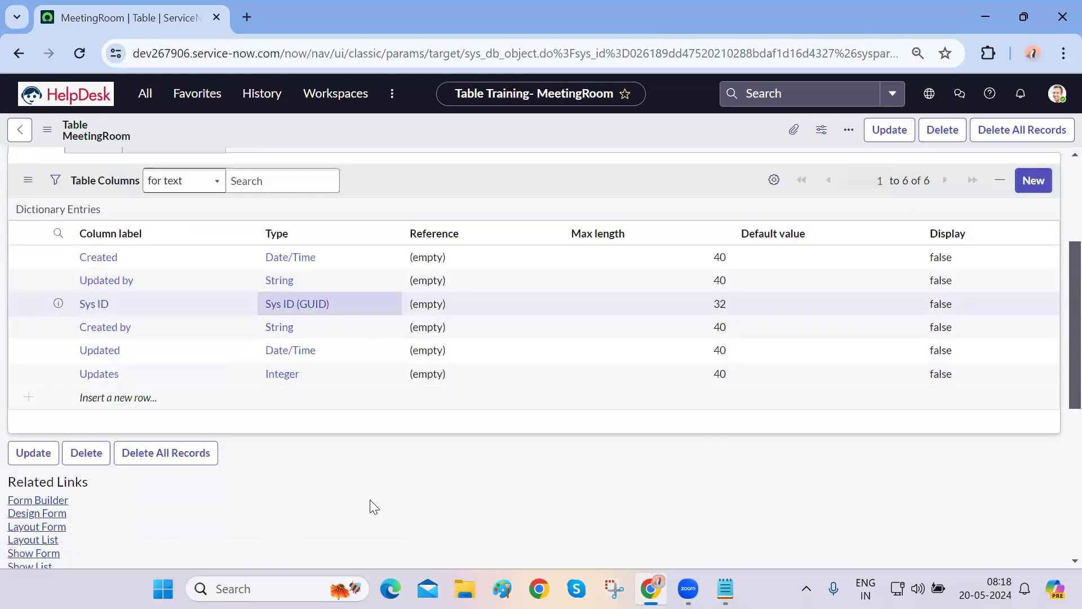
scroll(372, 505, "up", 1)
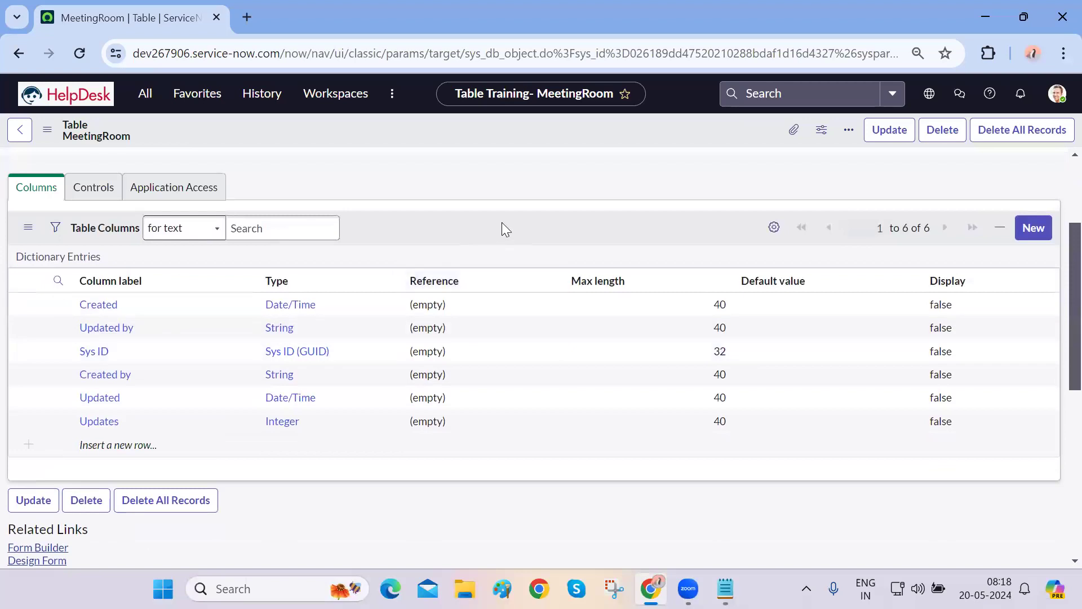
scroll(503, 228, "up", 3)
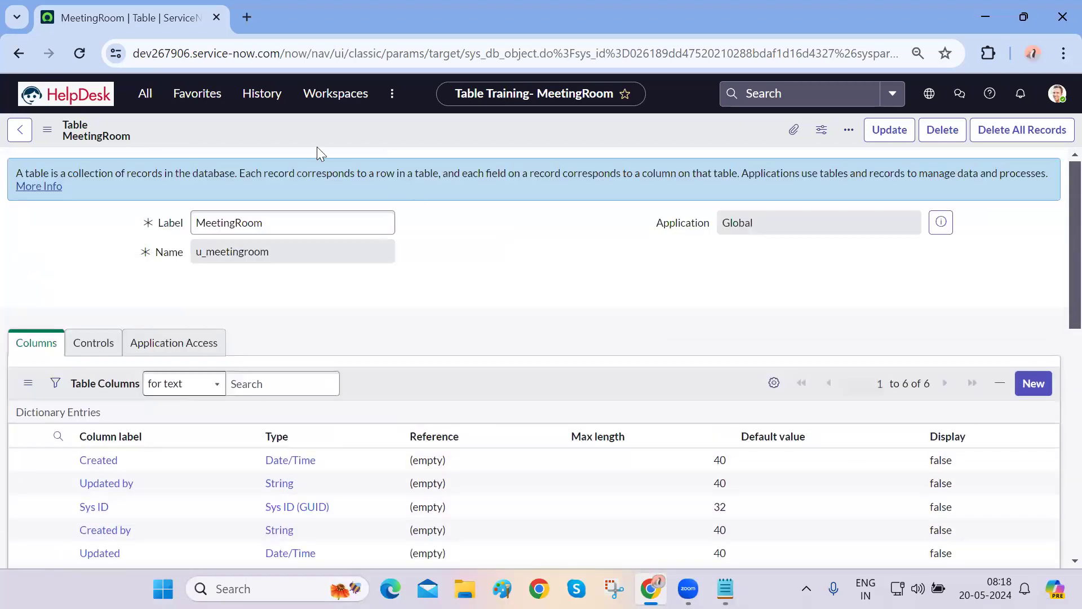
Search the application navigator for "meeting", open the MeetingRooms module in a separate browser tab, and check its new record form
left_click(145, 93)
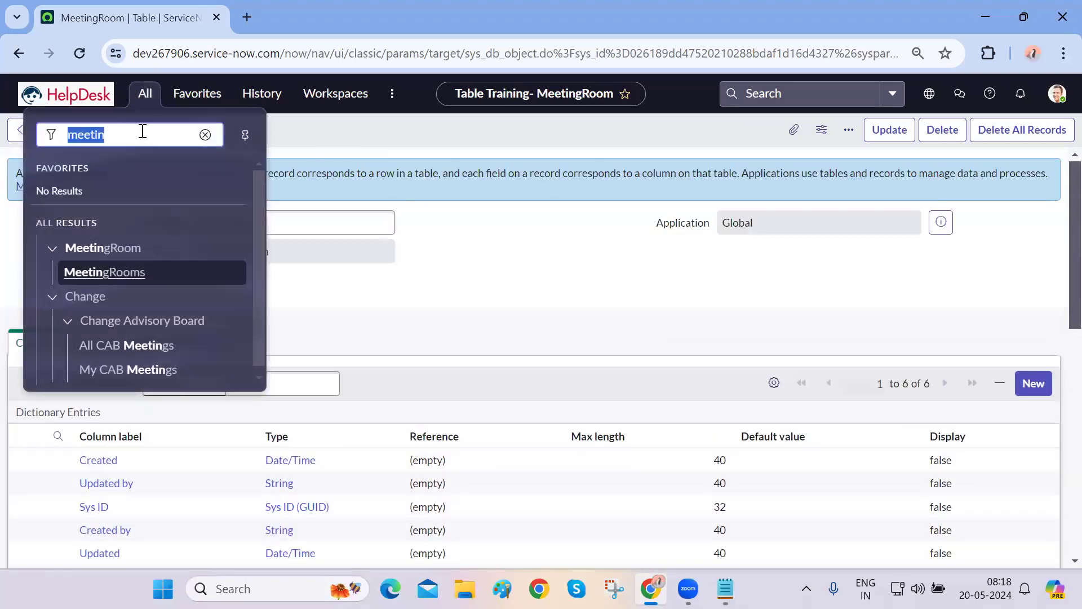
key("BackSpace")
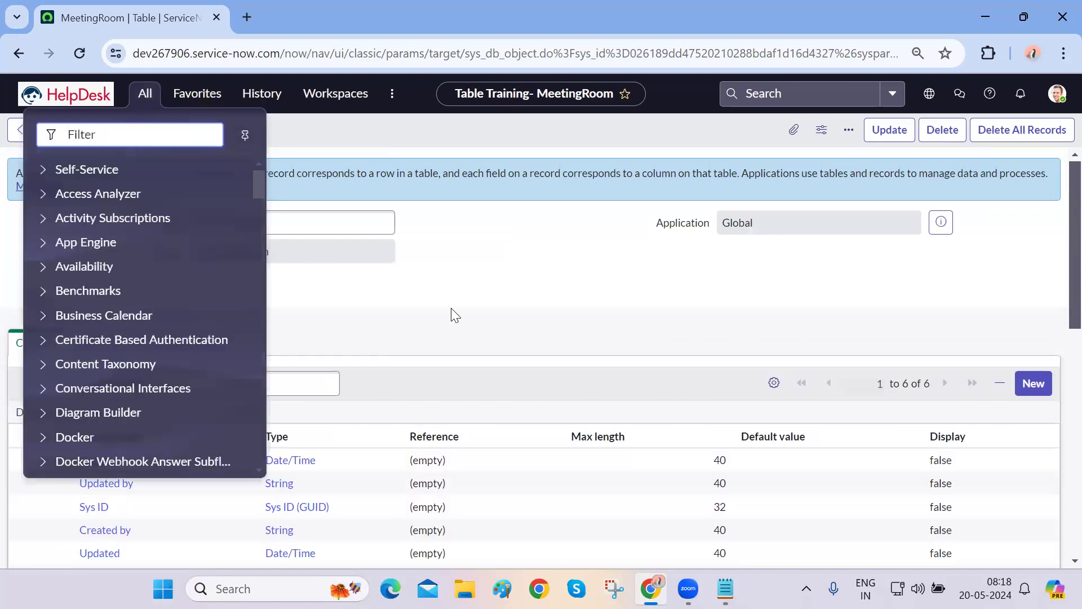
type("meeting")
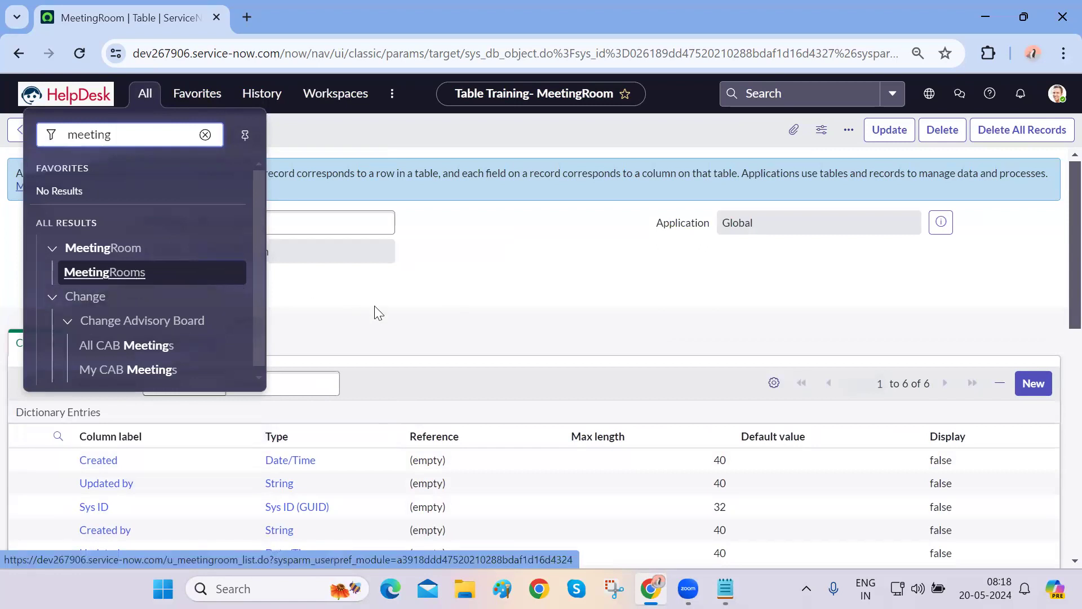
left_click(128, 278, "ctrl")
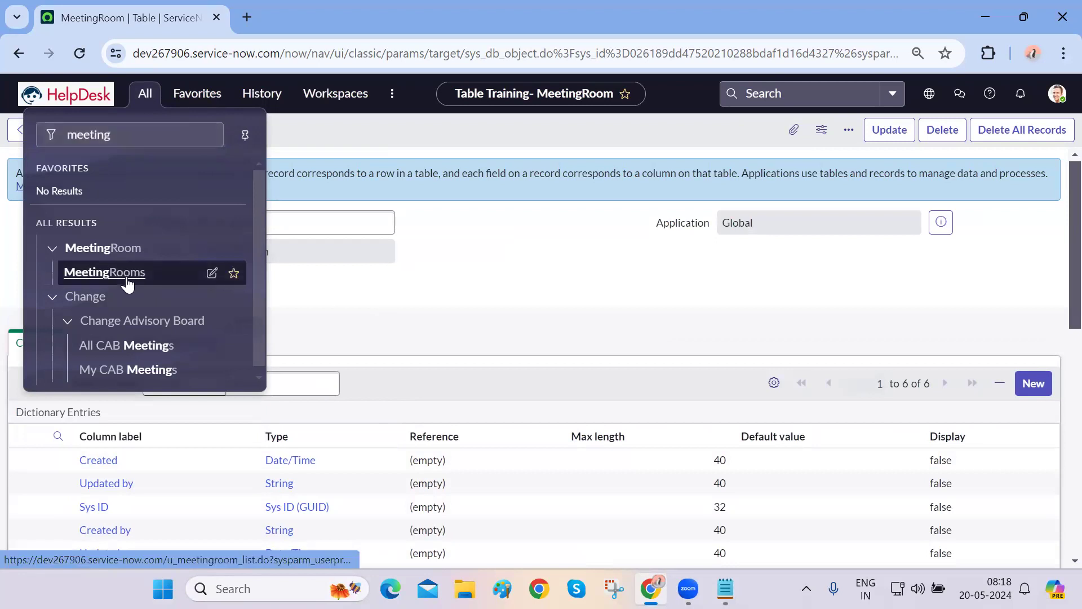
left_click(324, 17)
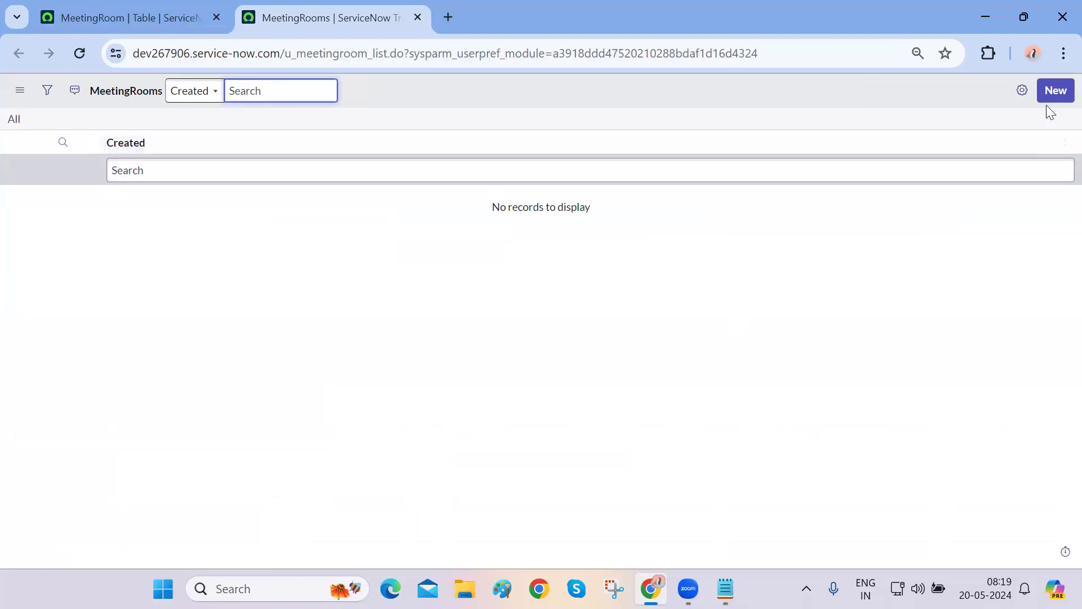
left_click(1056, 91)
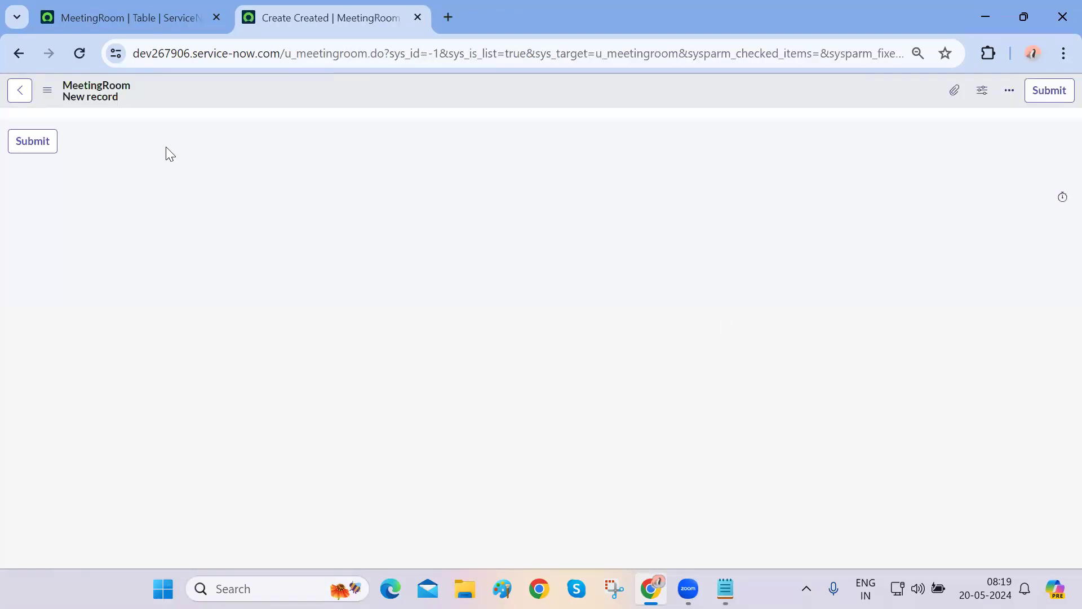
left_click(19, 58)
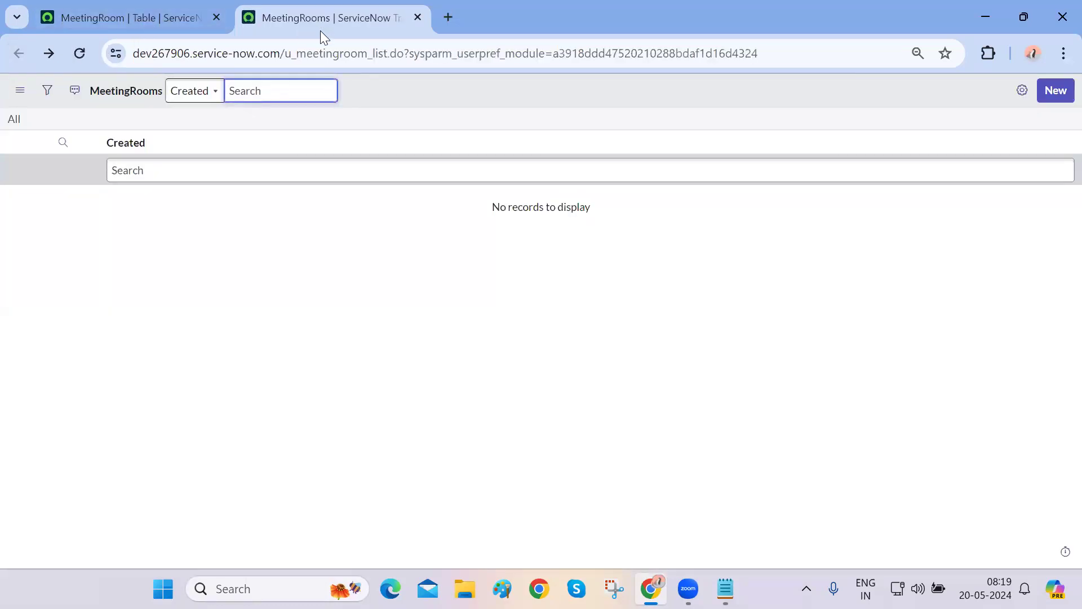
key("ctrl+w")
Search the application navigator for "meeting" again and open the MeetingRoom application menu record for editing
left_click(150, 103)
double_click(132, 136)
key("BackSpace")
left_click(433, 227)
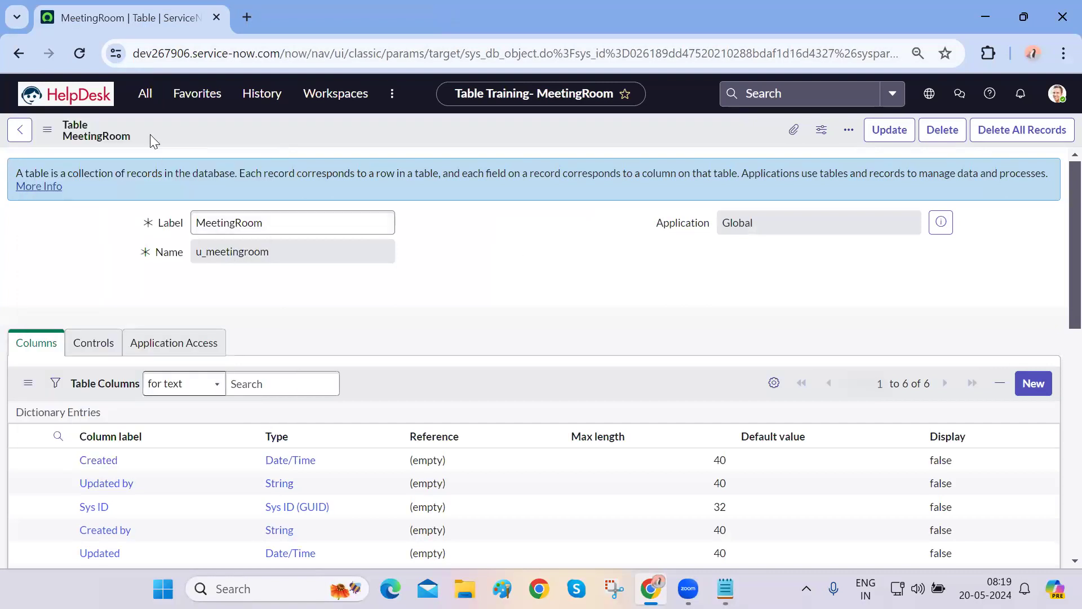
left_click(144, 95)
type("meeting")
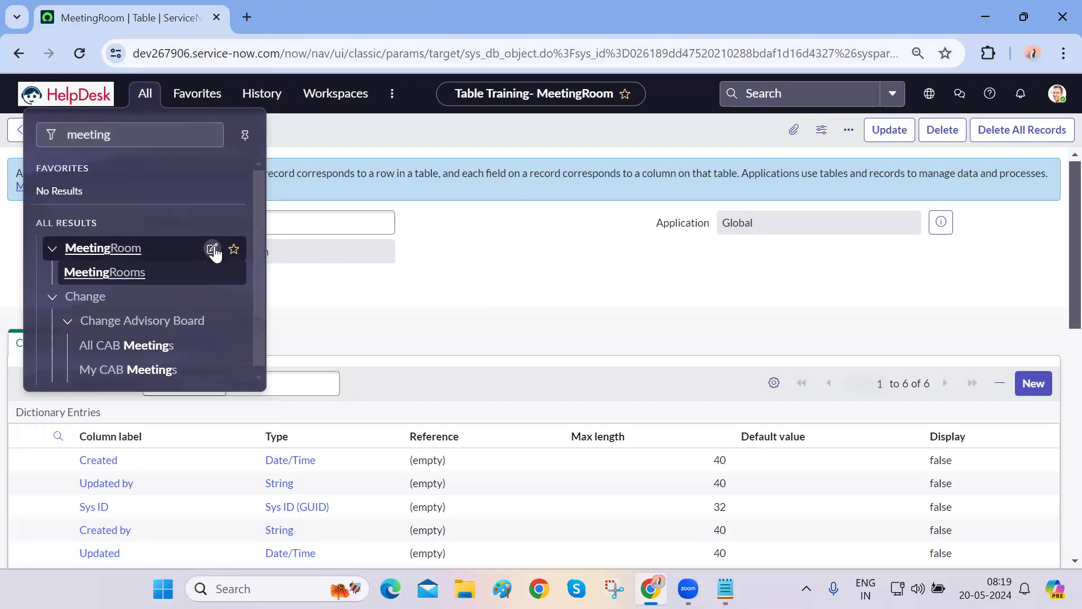
left_click(214, 249)
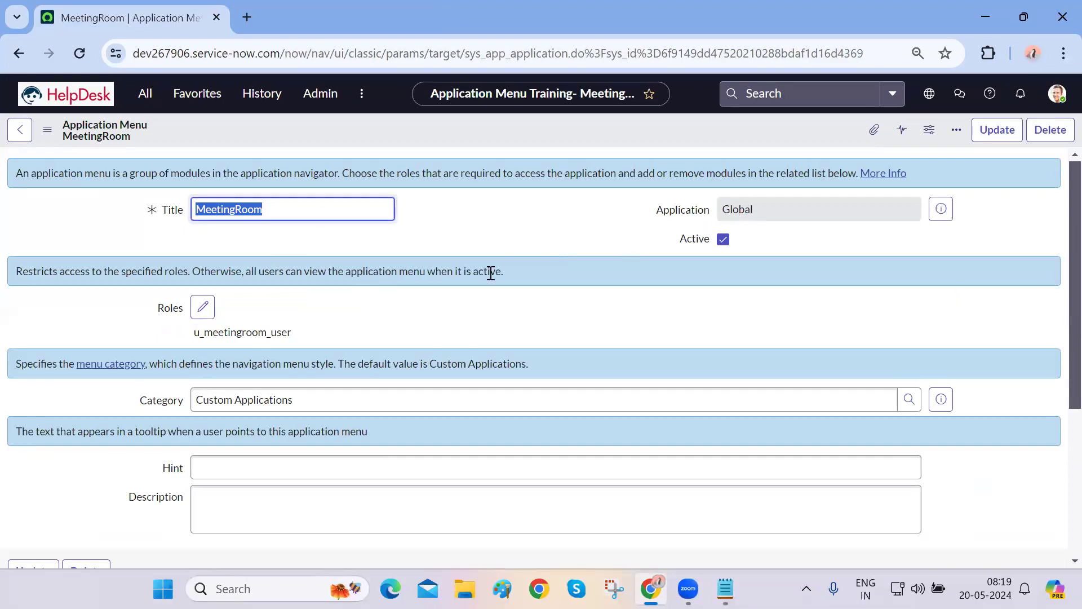
Examine the MeetingRoom application menu's Modules list, including the link type of the MeetingRooms module
scroll(226, 400, "down", 5)
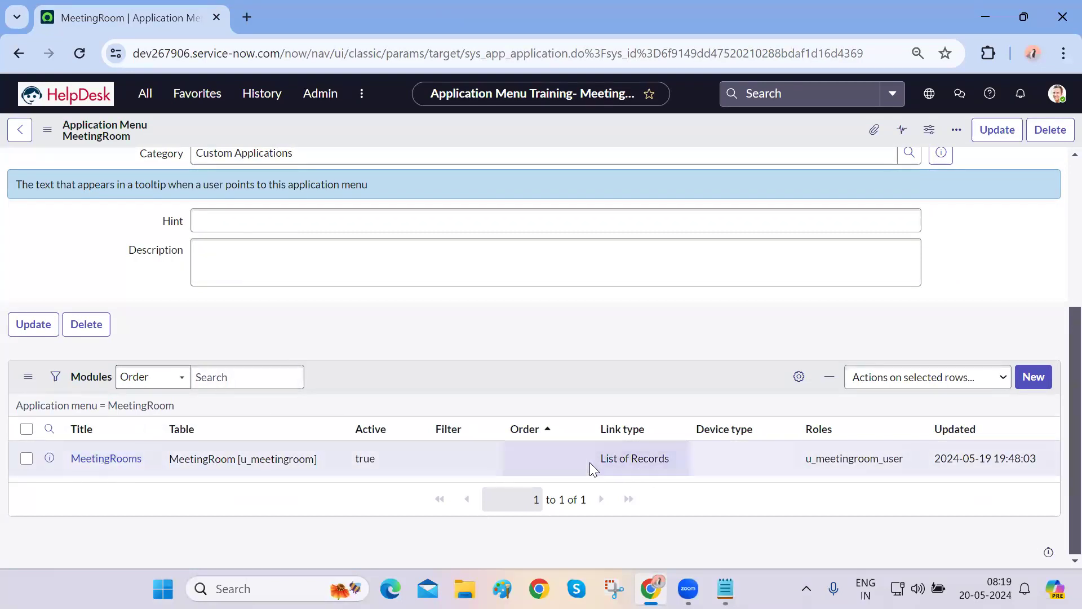
mouse_move(597, 461)
left_mouse_down()
mouse_move(684, 459)
mouse_move(580, 455)
left_mouse_up()
left_click(665, 501)
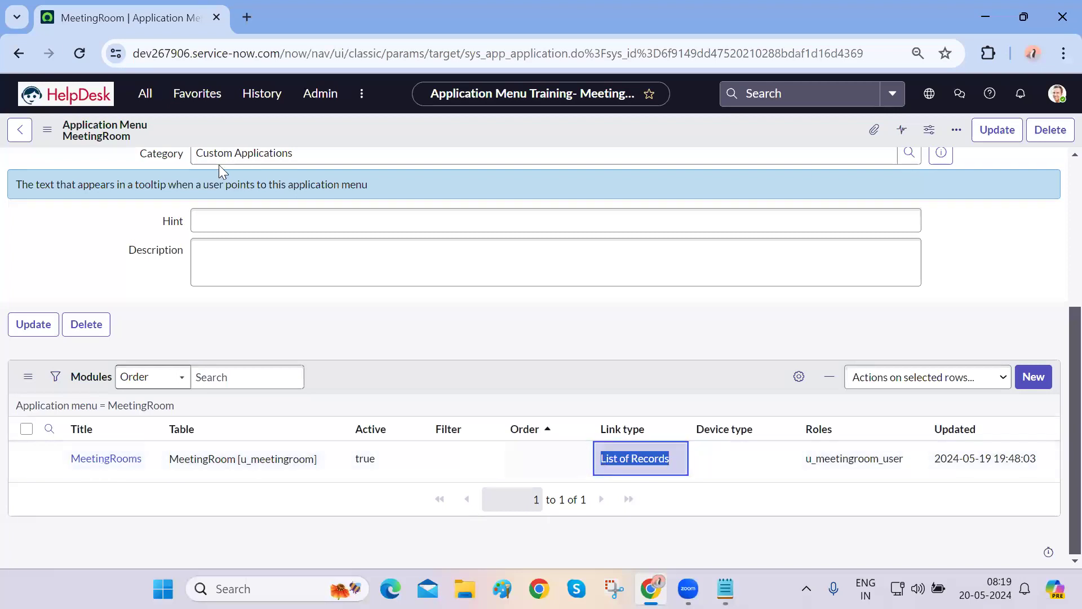
View the Incident - All list from the favorites and go back to the MeetingRoom table record
left_click(212, 93)
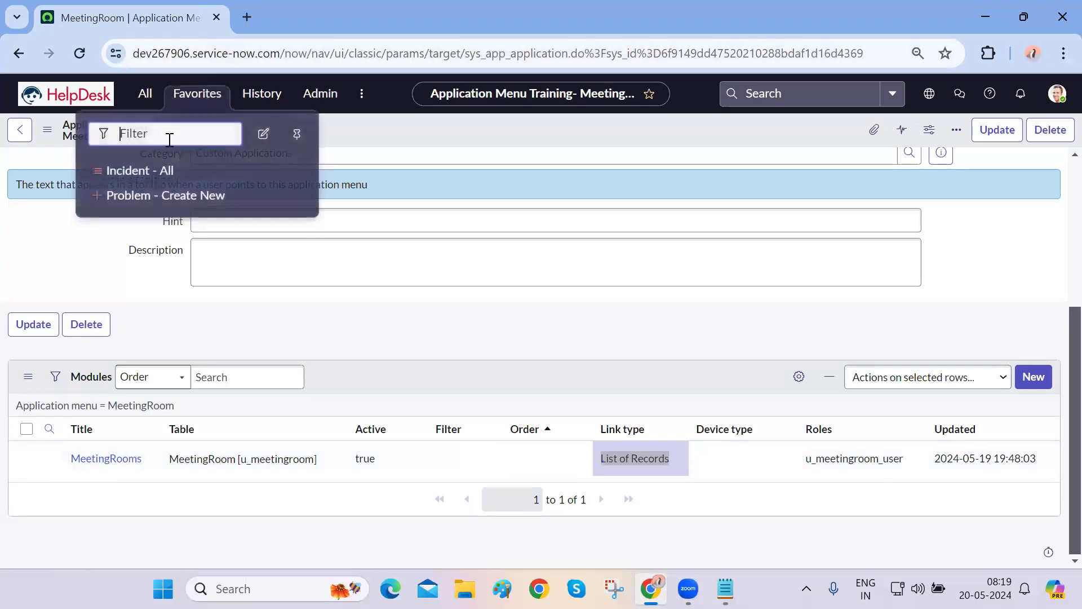
left_click(142, 173)
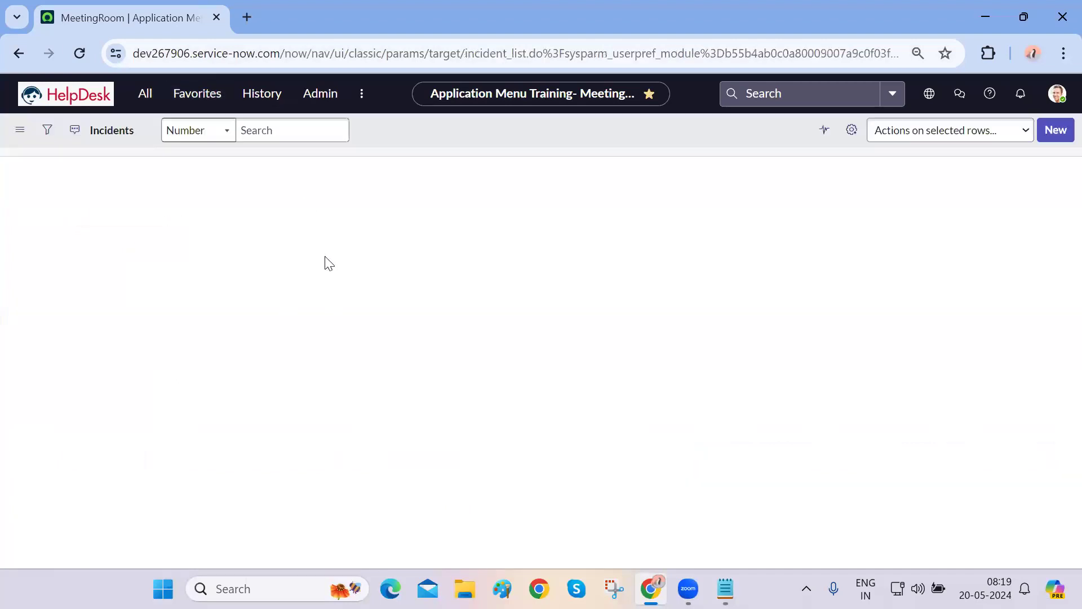
left_click(23, 52)
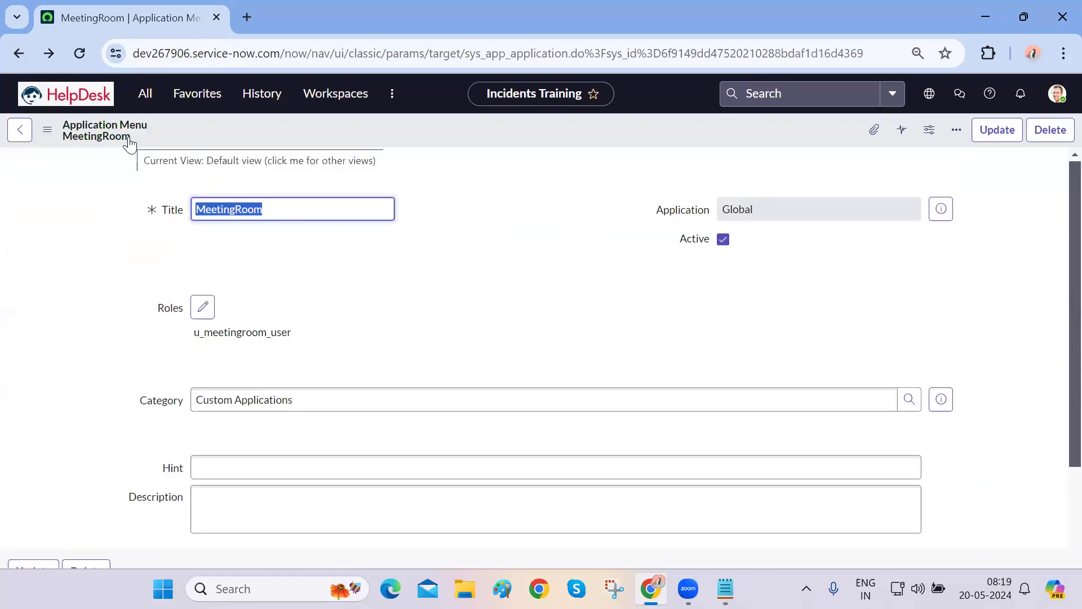
left_click(19, 54)
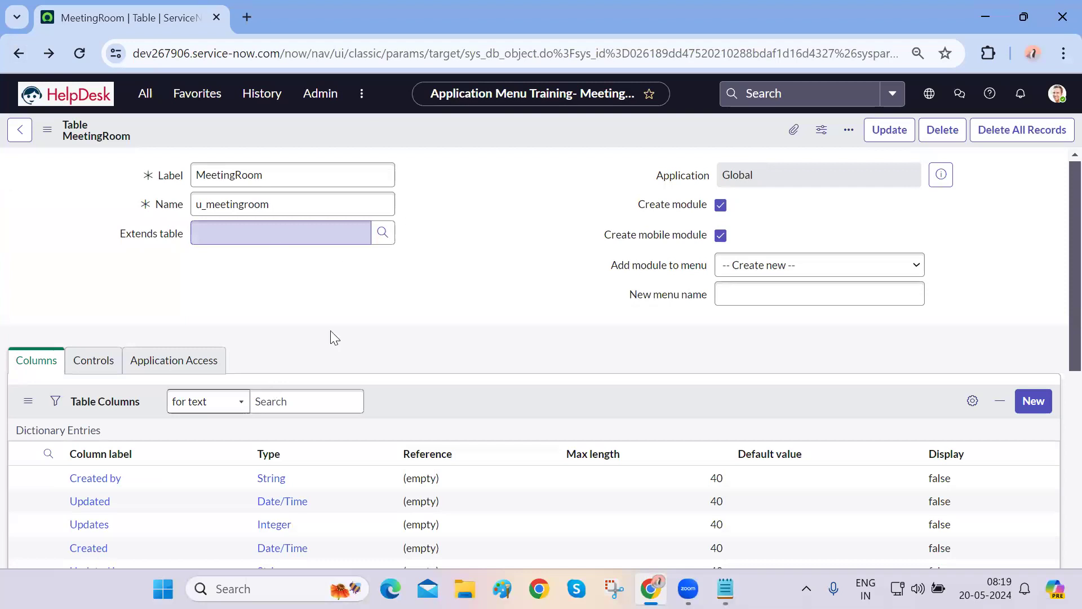
Start a new column on the MeetingRoom table with type Reference and column label Requested For
scroll(316, 338, "down", 3)
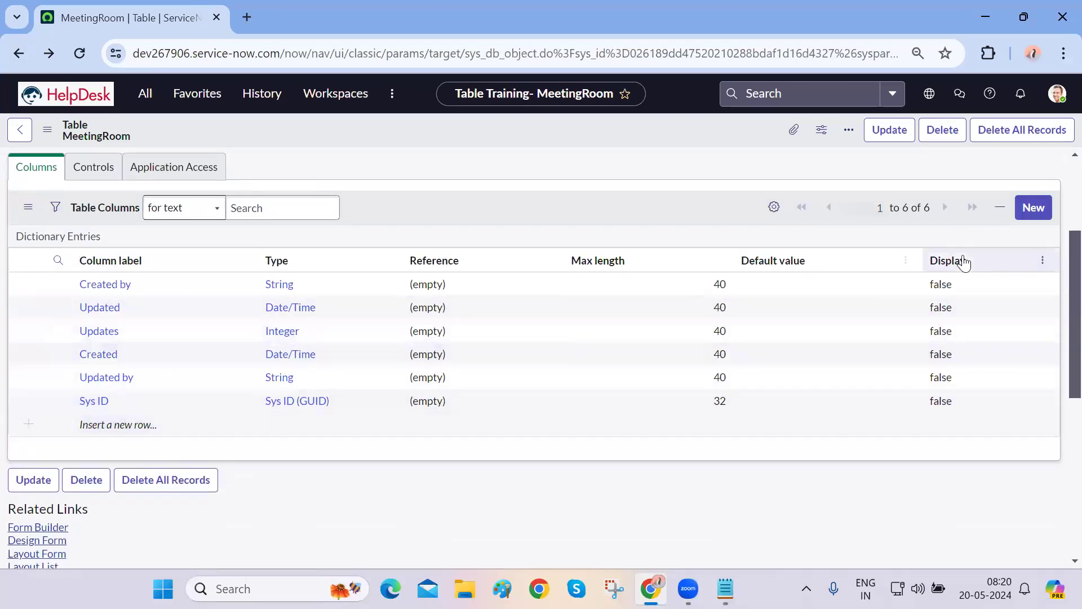
left_click(1036, 217)
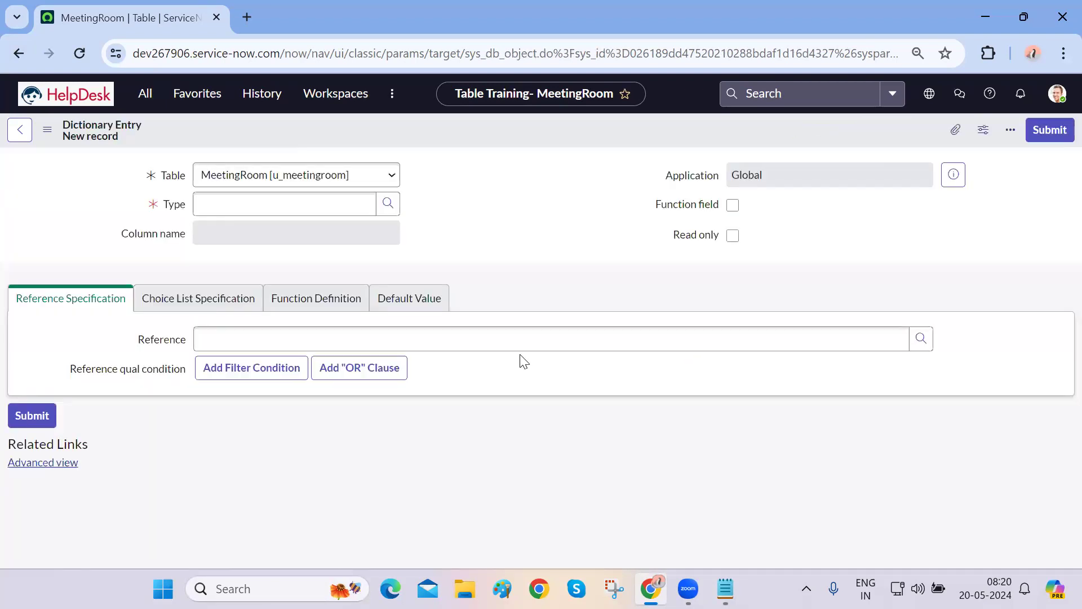
left_click(325, 267)
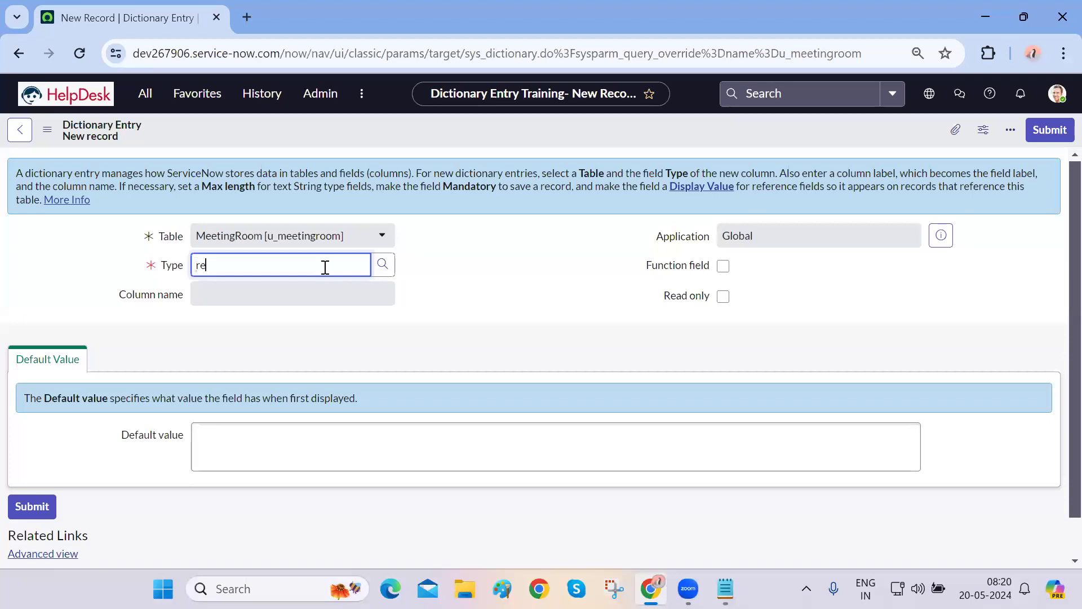
left_click(299, 291)
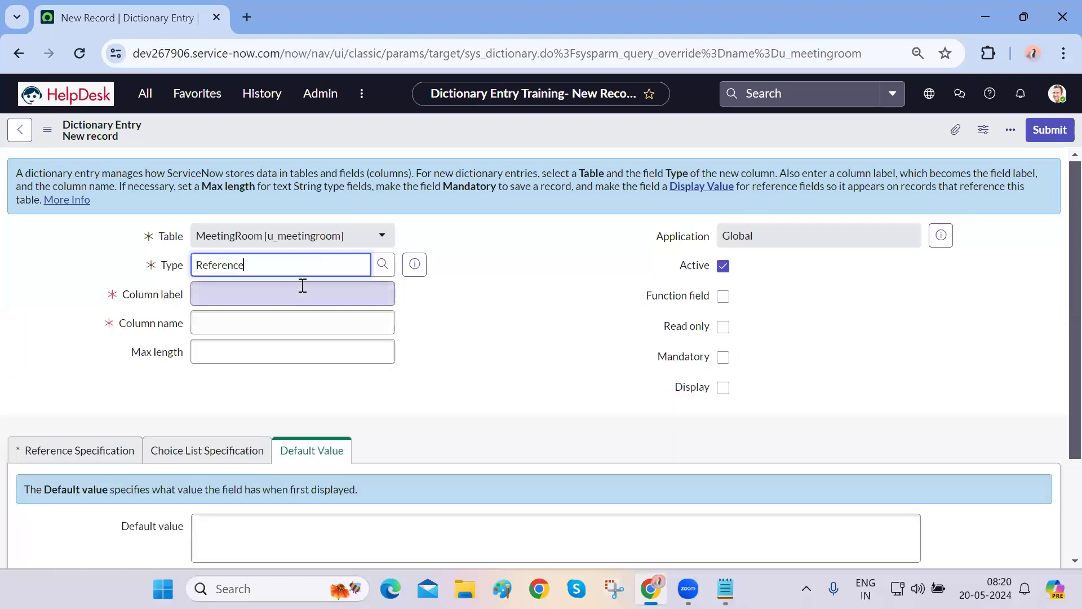
left_click(241, 294)
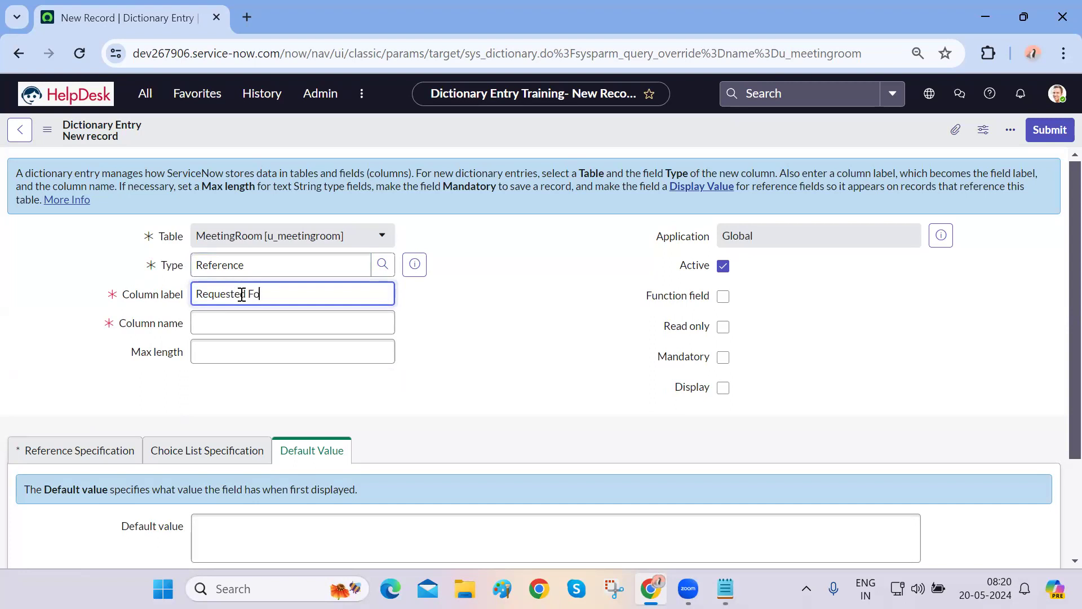
left_click(74, 372)
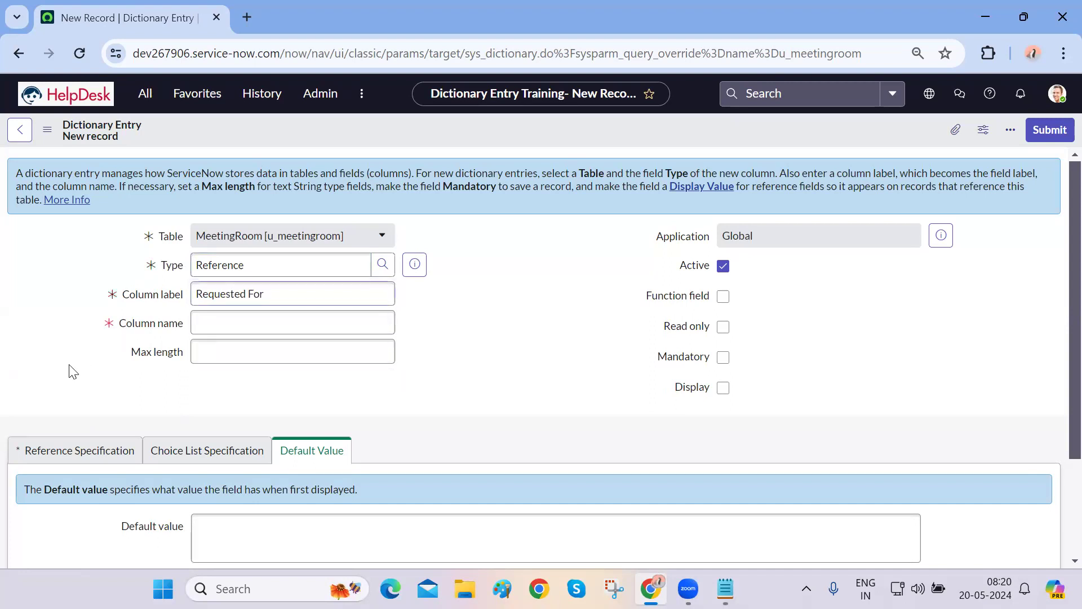
Set the Requested For column to reference the User table (sys_user) and save the column
scroll(369, 411, "down", 3)
scroll(369, 409, "up", 3)
left_click(93, 460)
scroll(353, 387, "down", 3)
left_click(357, 393)
type("sys")
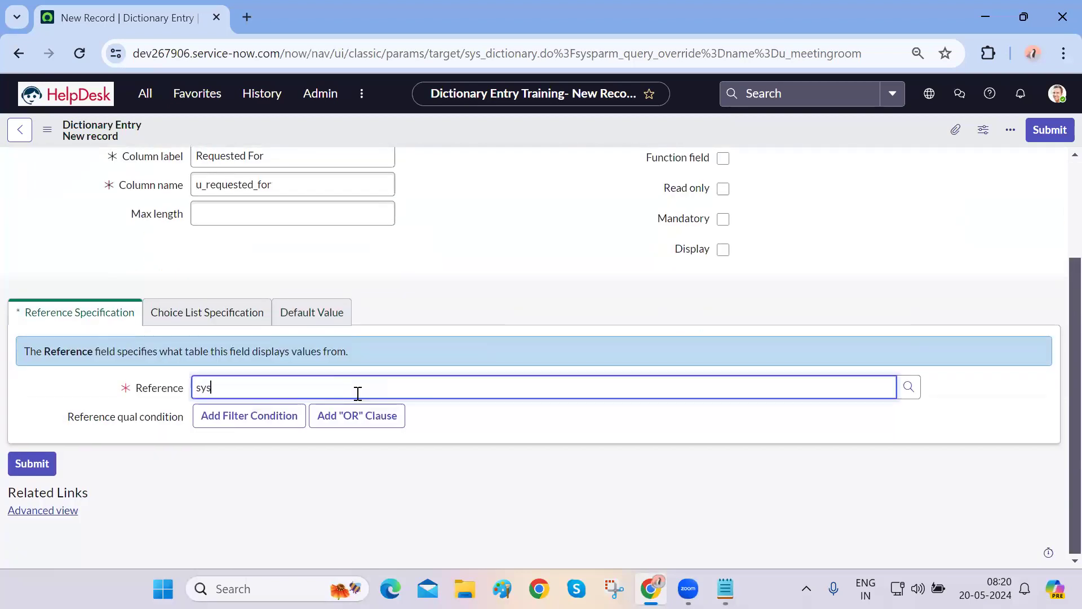
type("_u")
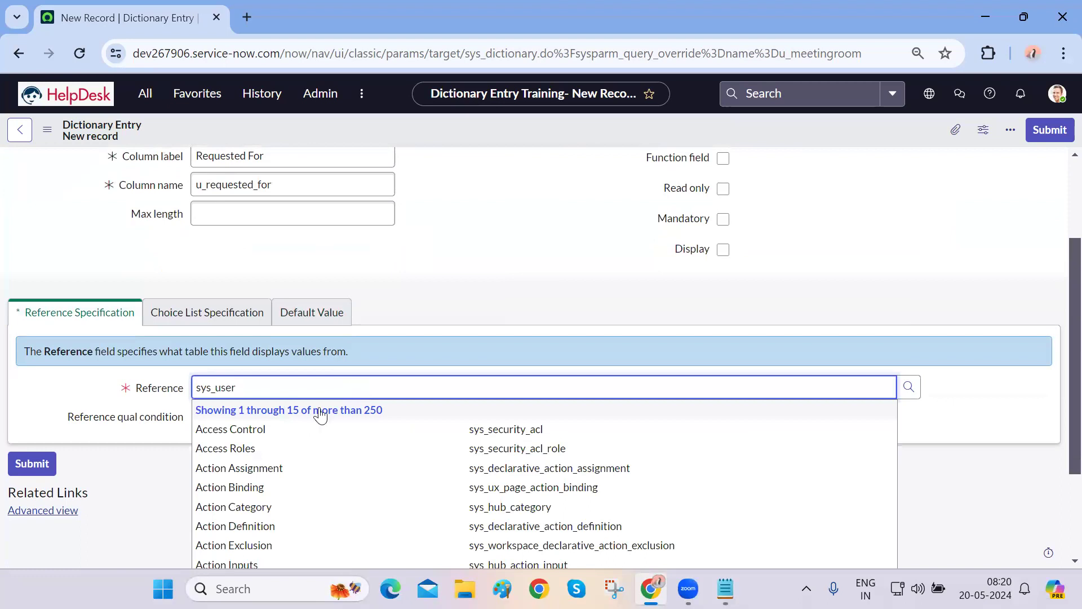
type("ser")
scroll(299, 508, "down", 2)
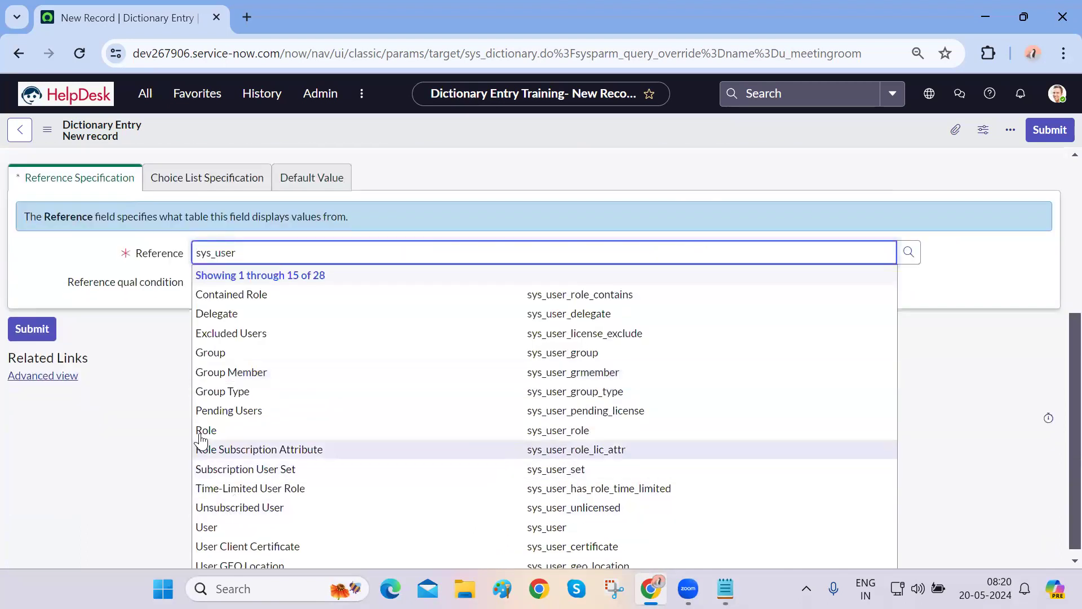
left_click(217, 532)
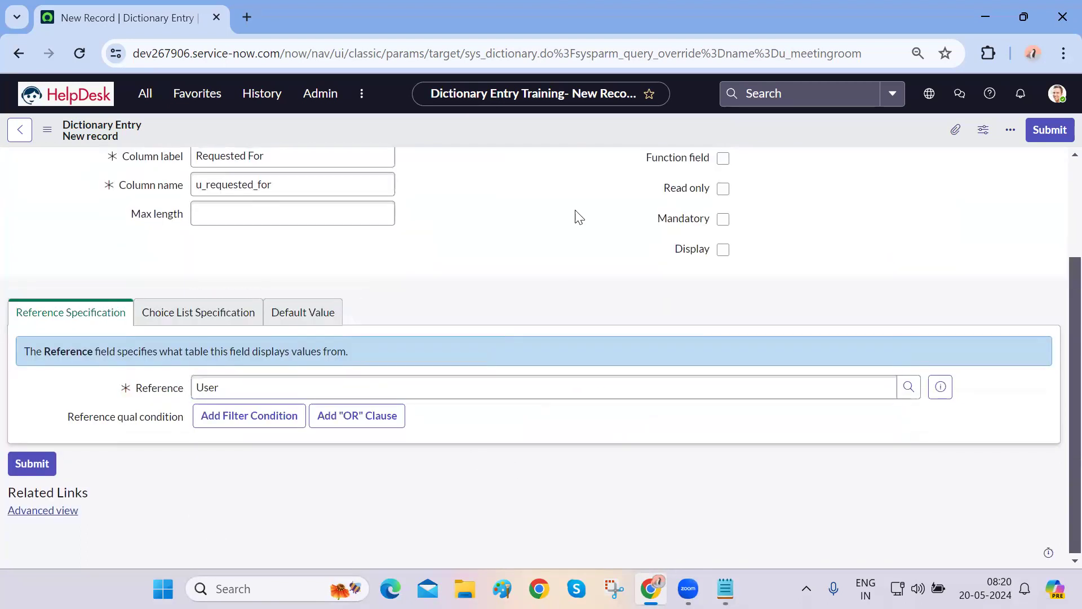
right_click(543, 131)
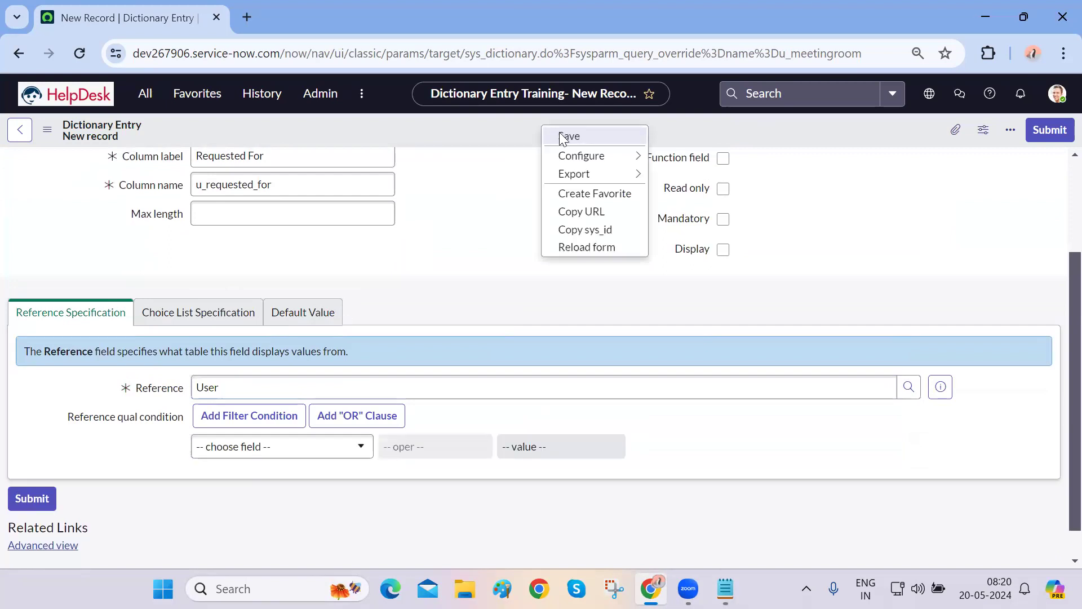
left_click(566, 136)
Find the MeetingRooms module in the application navigator, open it in a new browser tab and start a new record
left_click(145, 103)
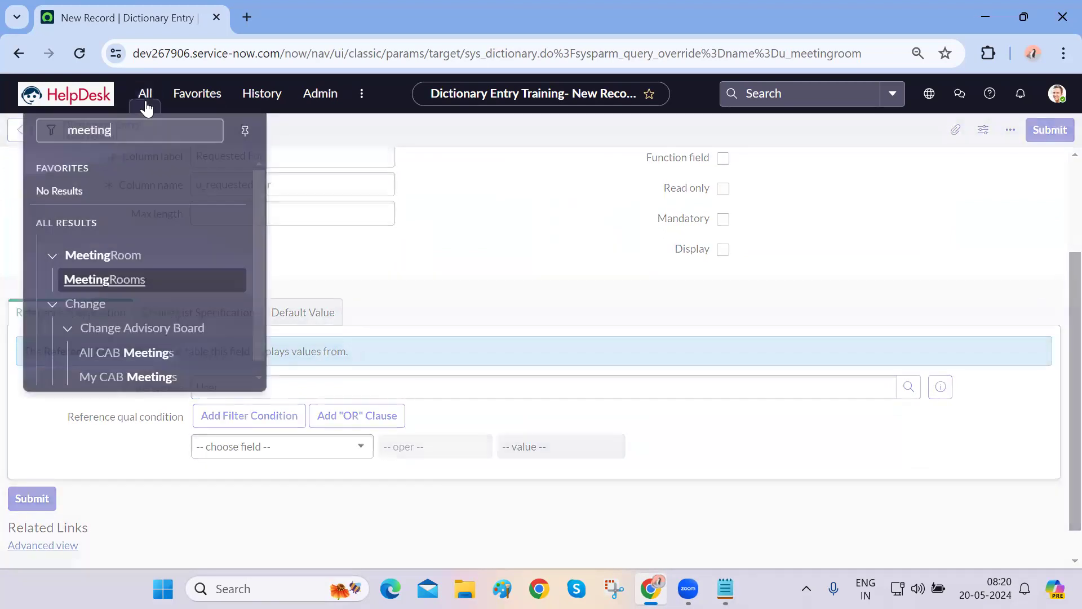
left_click(133, 275)
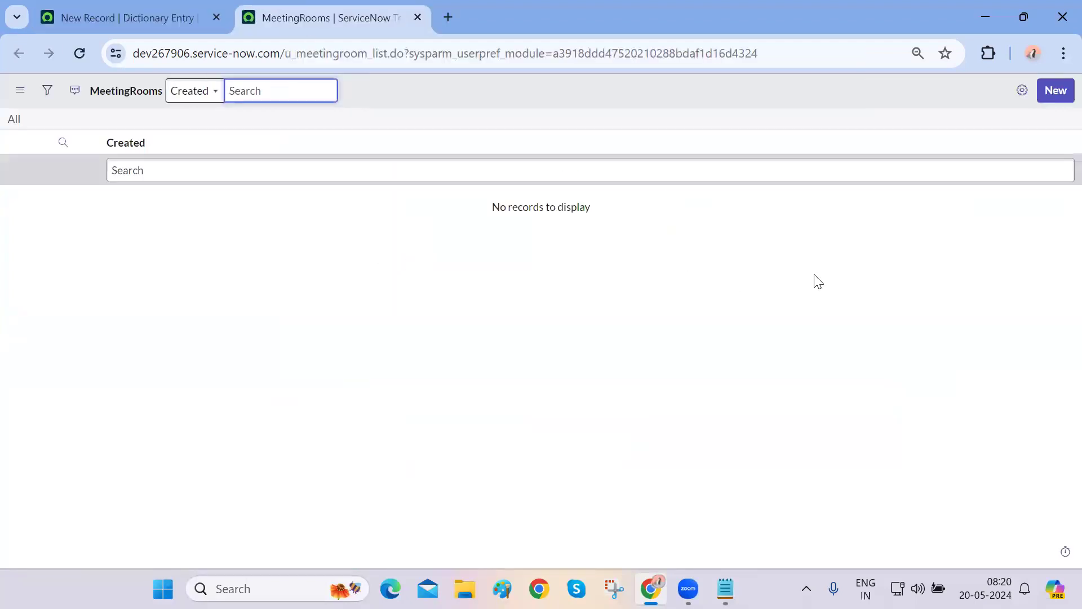
left_click(1055, 96)
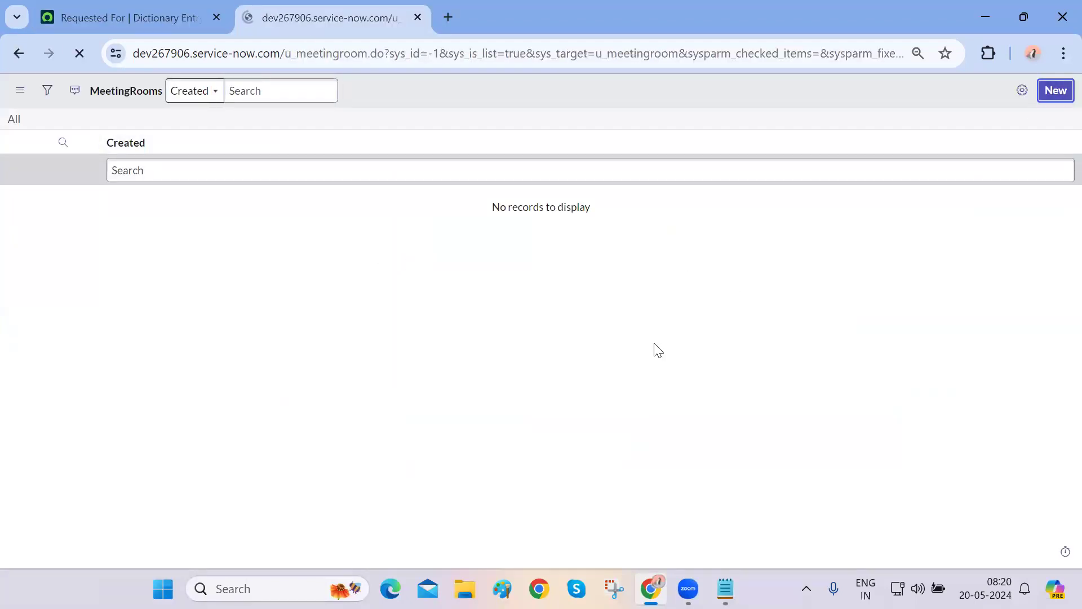
left_click_drag(118, 143, 178, 140)
left_click(309, 247)
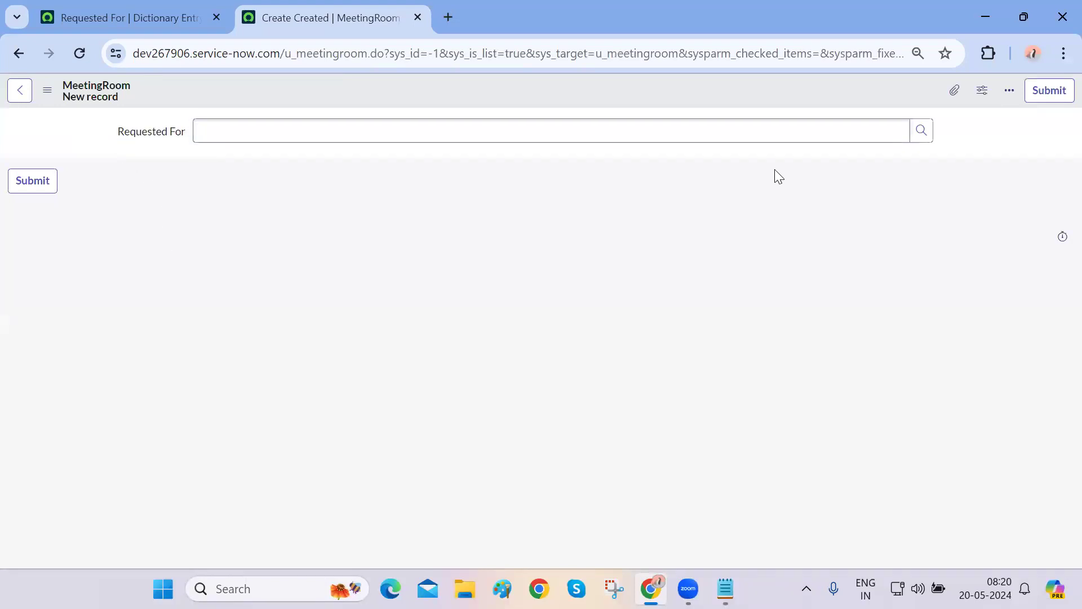
Look up users for the Requested For field, pick User 6, and reload the new record form
left_click(921, 131)
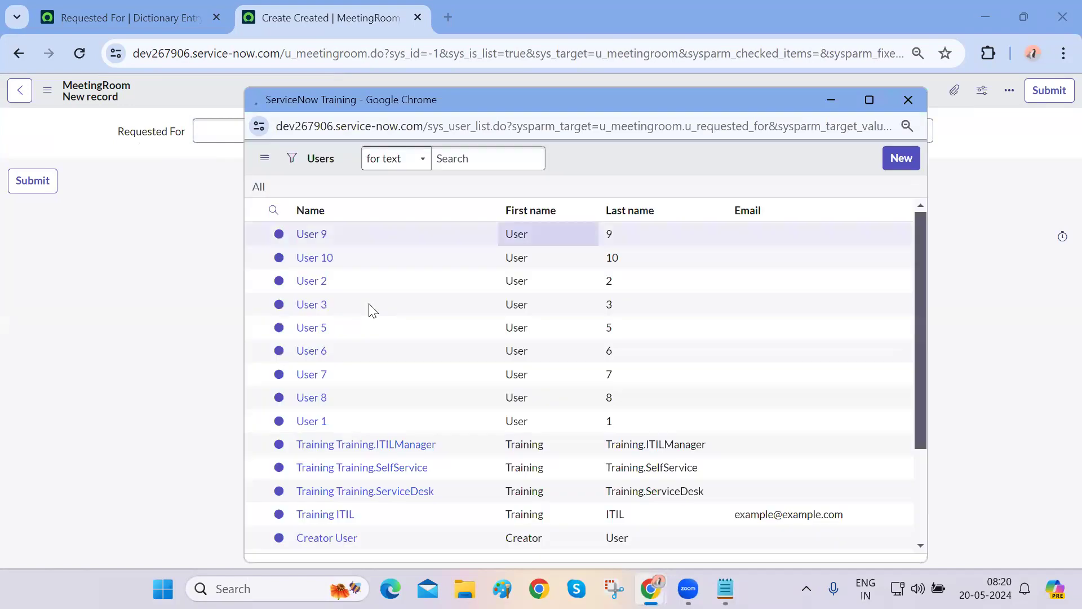
left_click(312, 382)
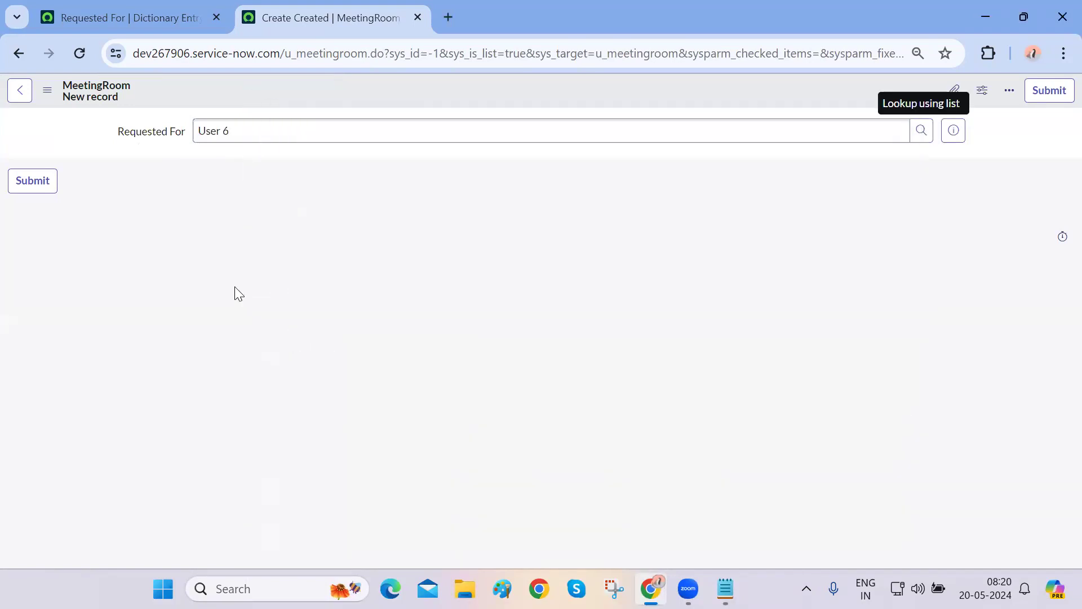
left_click(80, 52)
left_click(616, 162)
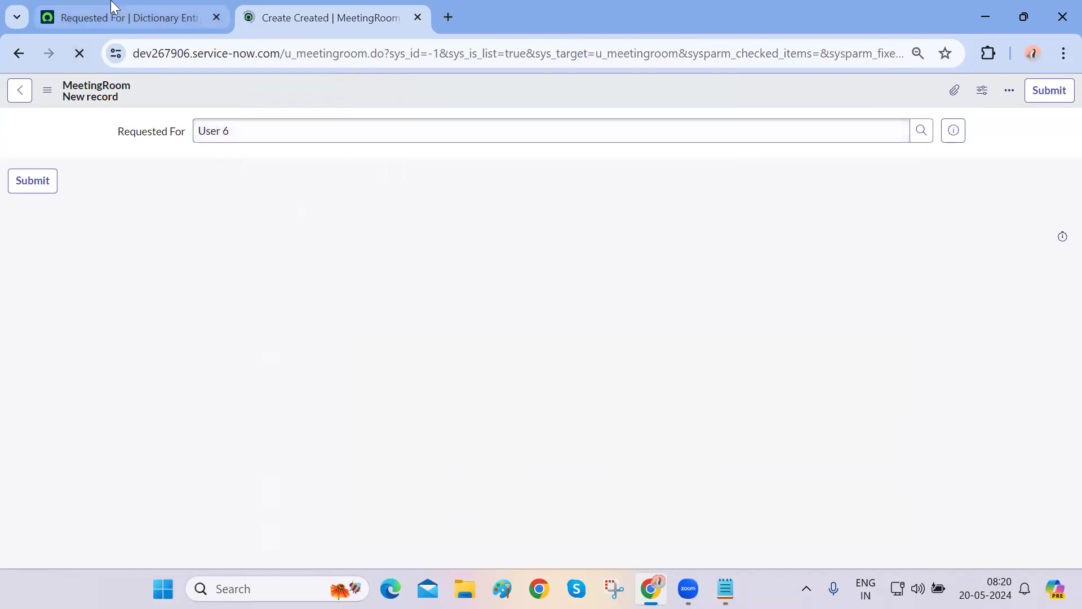
Review the Requested For column's reference specification and return to the MeetingRoom table record
key("ctrl+shift+Tab")
scroll(366, 437, "down", 5)
scroll(367, 434, "up", 3)
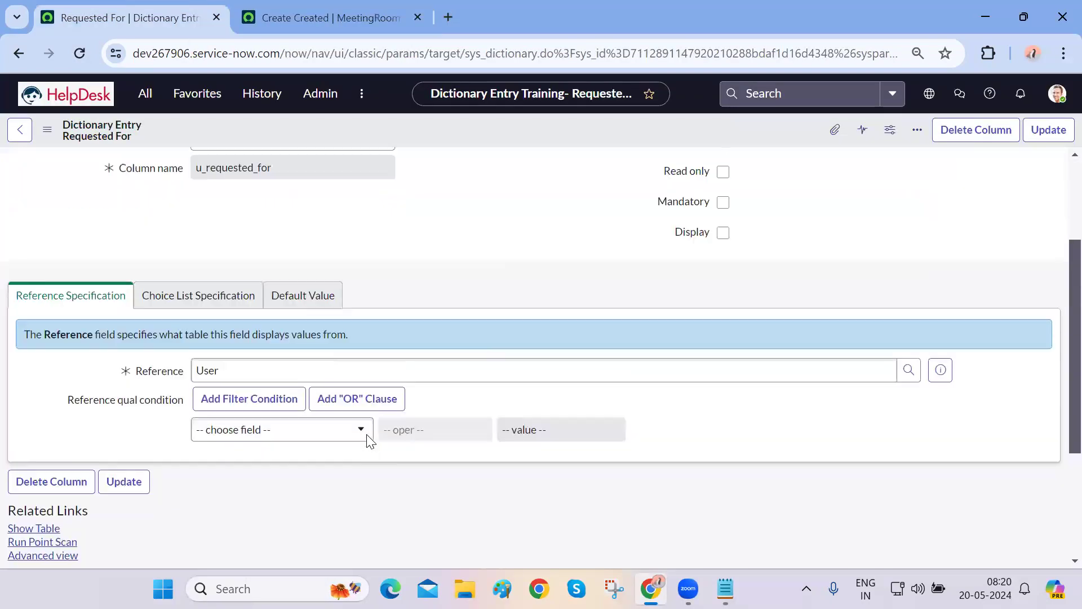
scroll(86, 259, "up", 3)
left_click(24, 49)
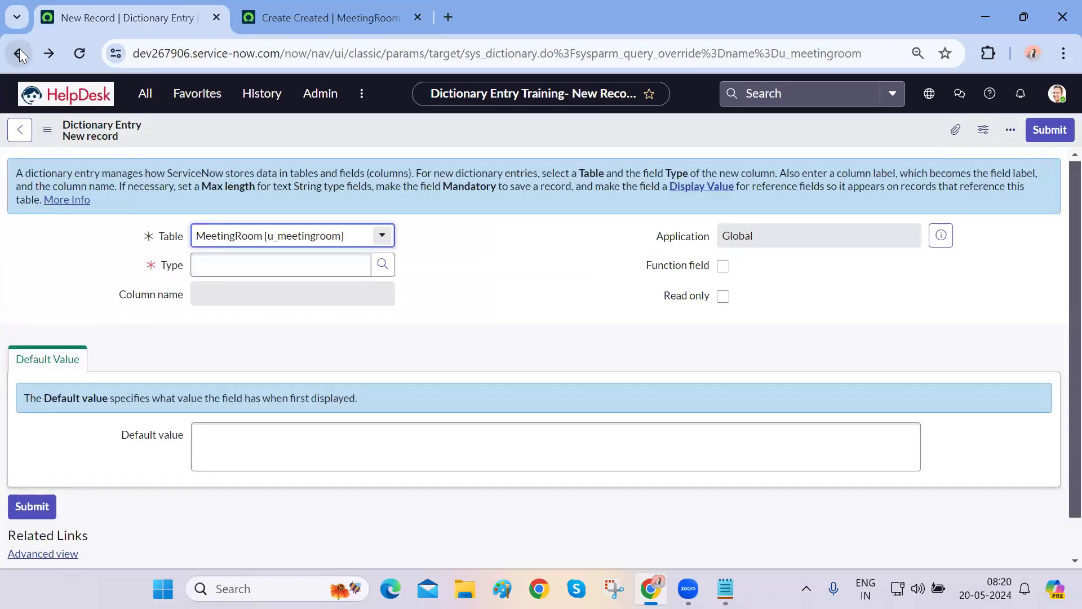
left_click(19, 48)
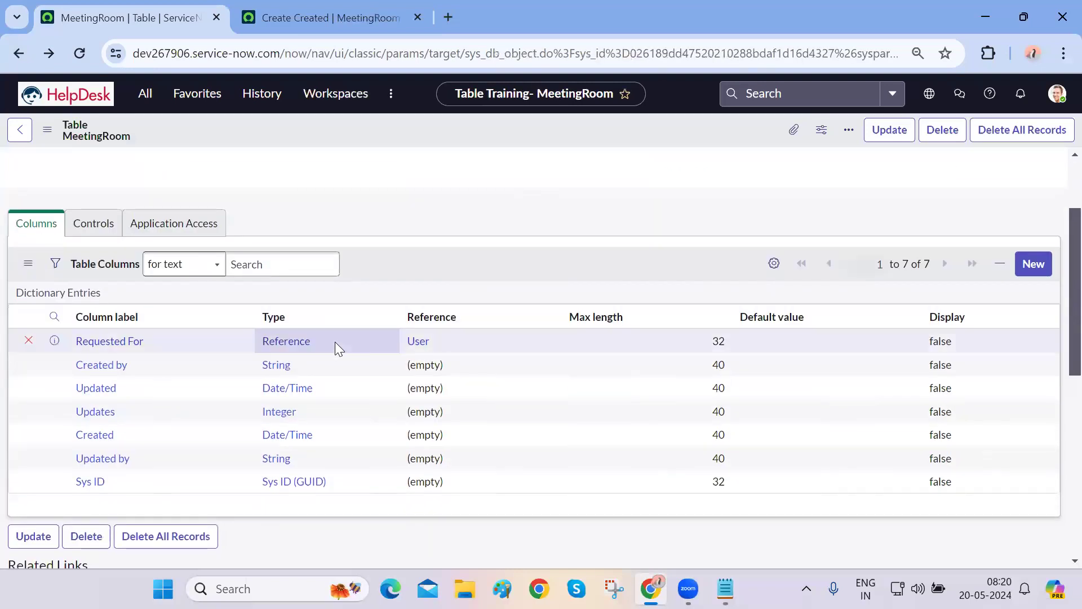
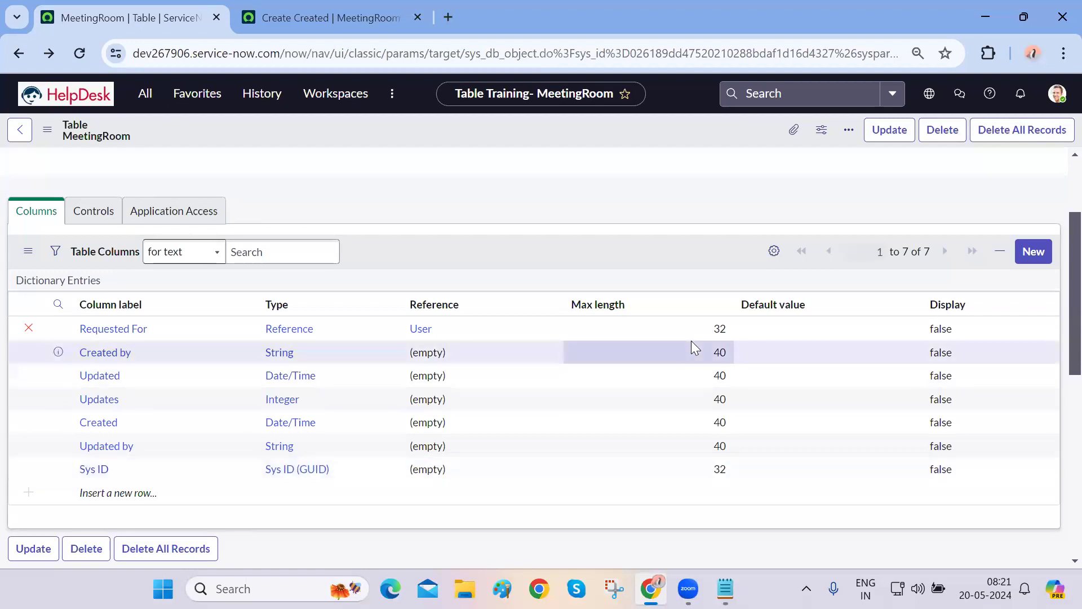
Start a new column on the MeetingRoom table with type Choice and column label Meeting Room
left_click(1040, 259)
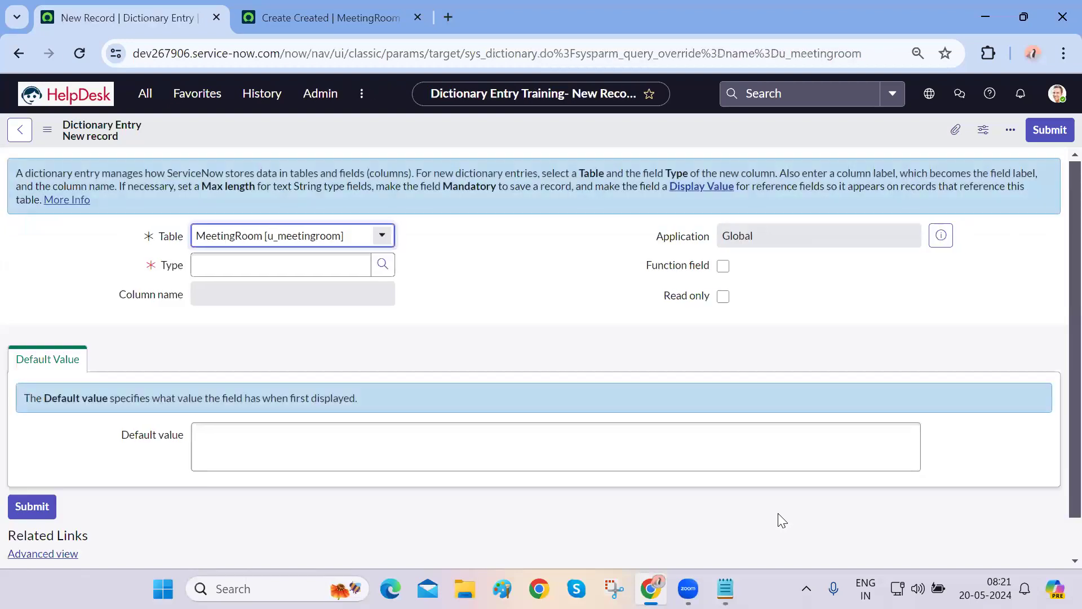
left_click(306, 266)
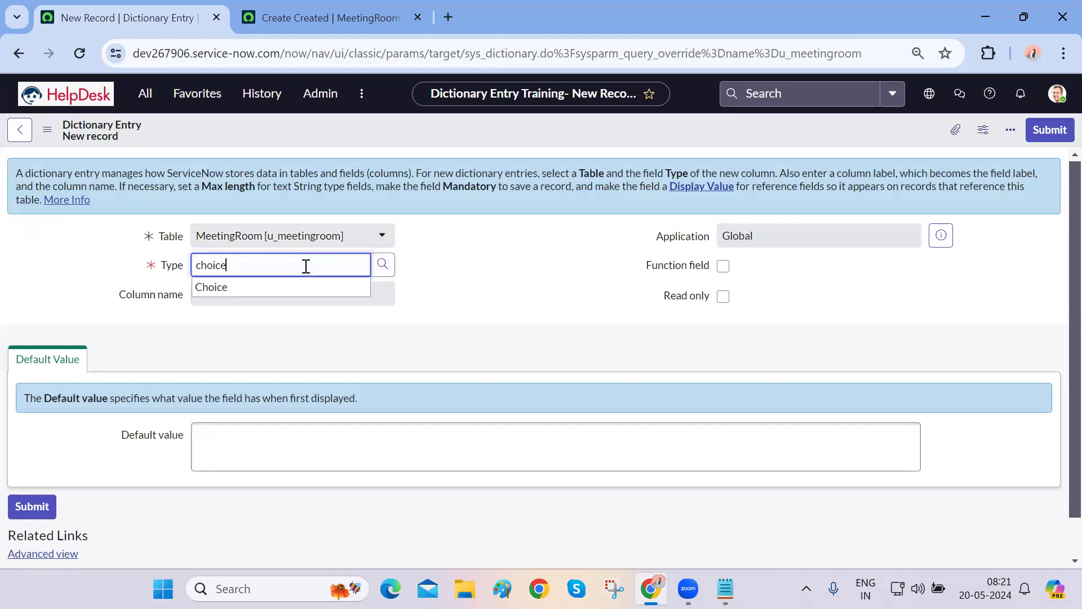
left_click(265, 287)
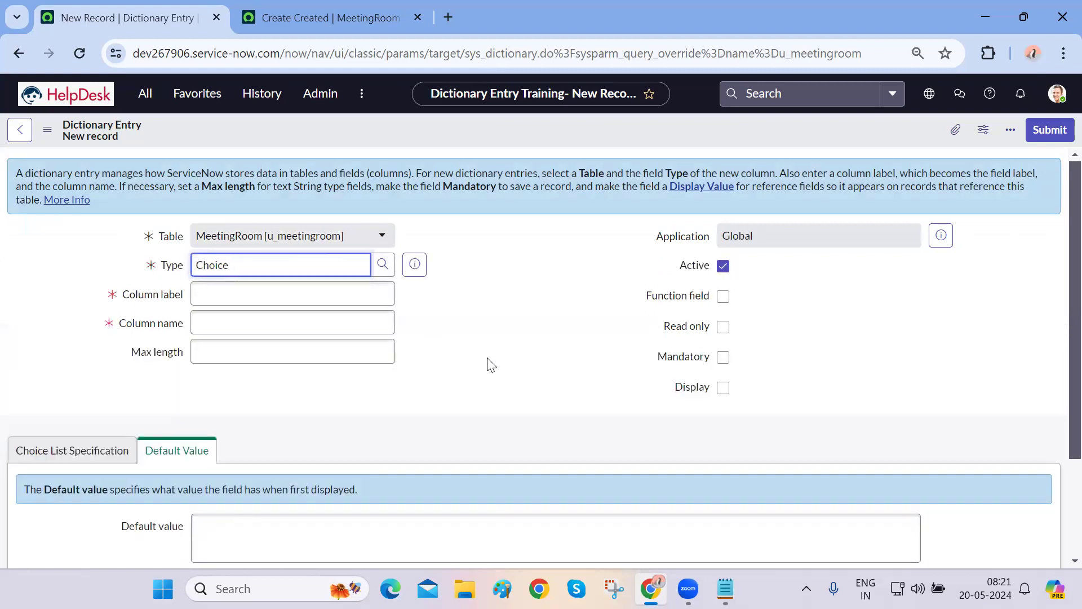
left_click(268, 296)
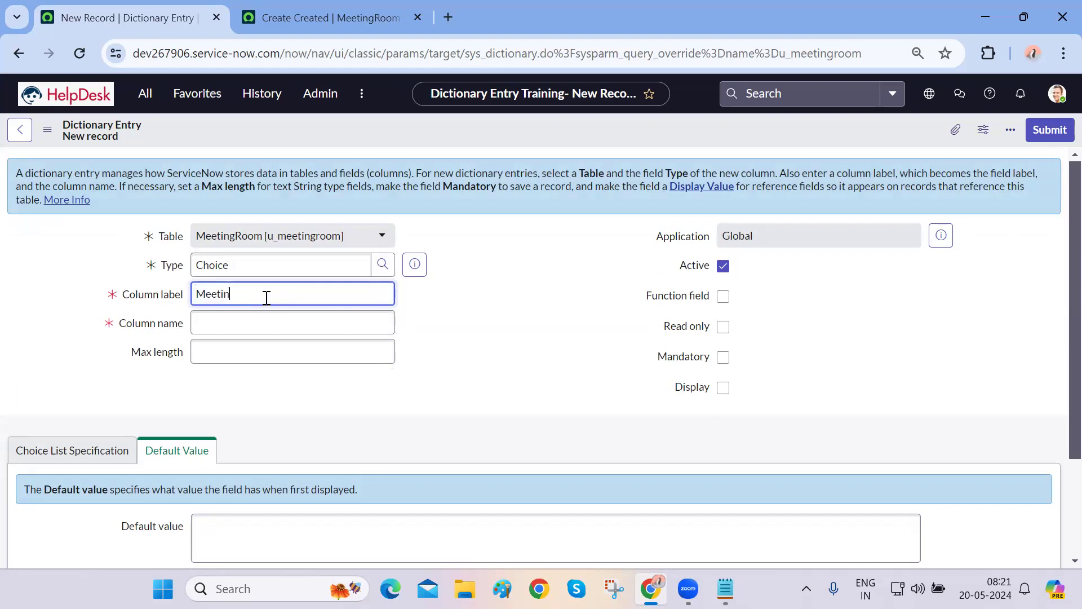
left_click(59, 392)
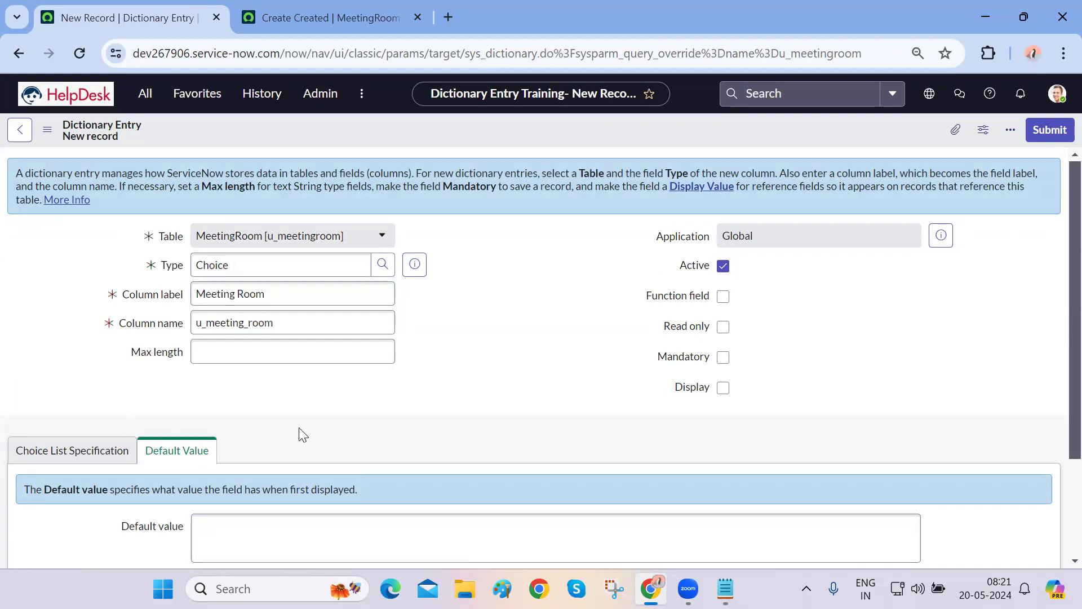
Save the Meeting Room column and start a new record in its Choices list
scroll(299, 428, "down", 2)
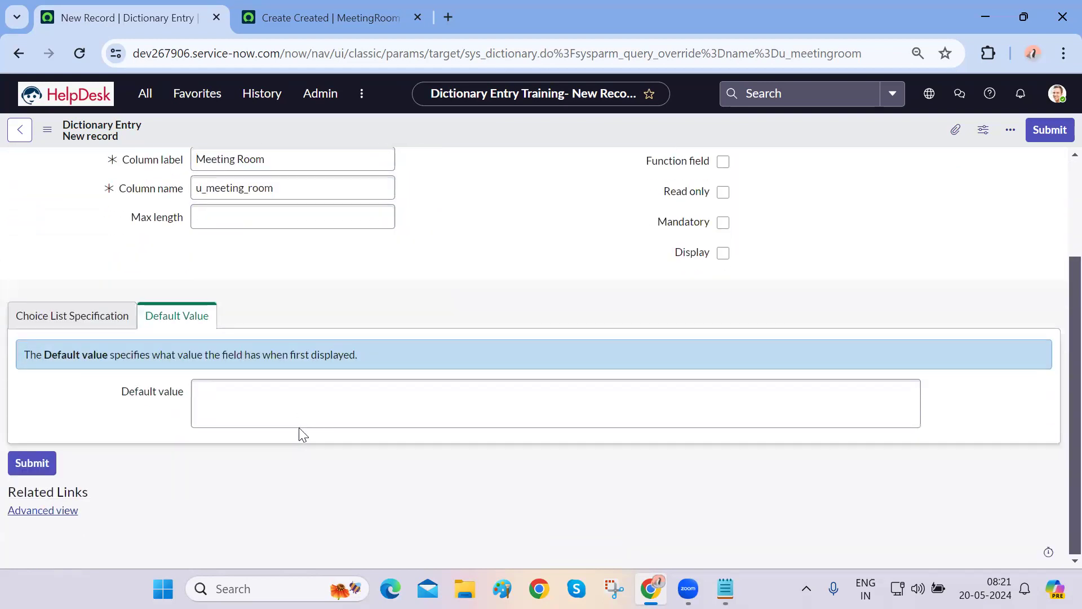
right_click(444, 128)
left_click(468, 139)
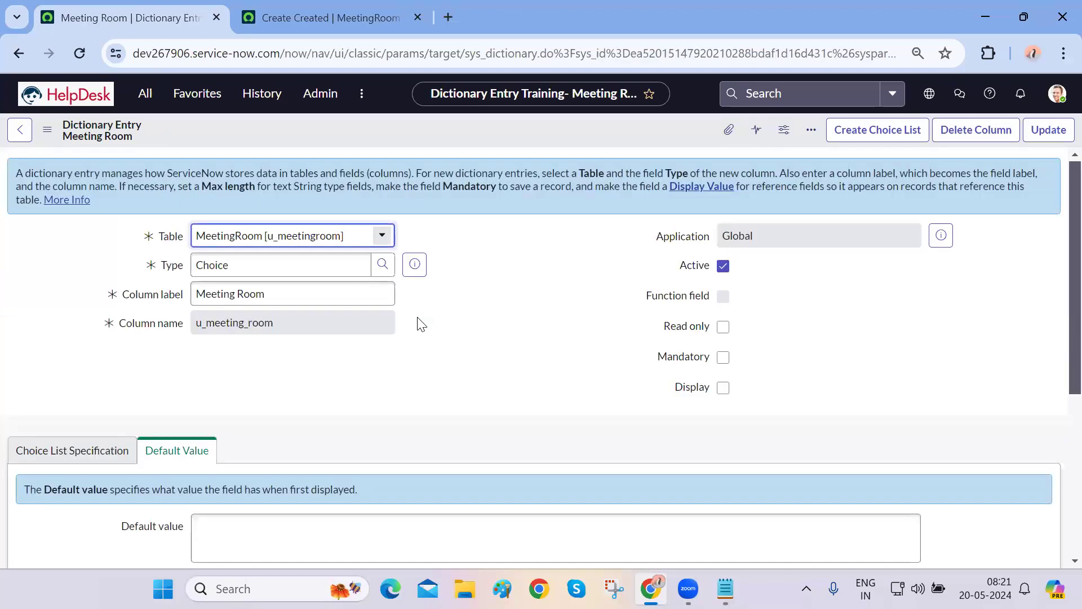
scroll(420, 324, "down", 5)
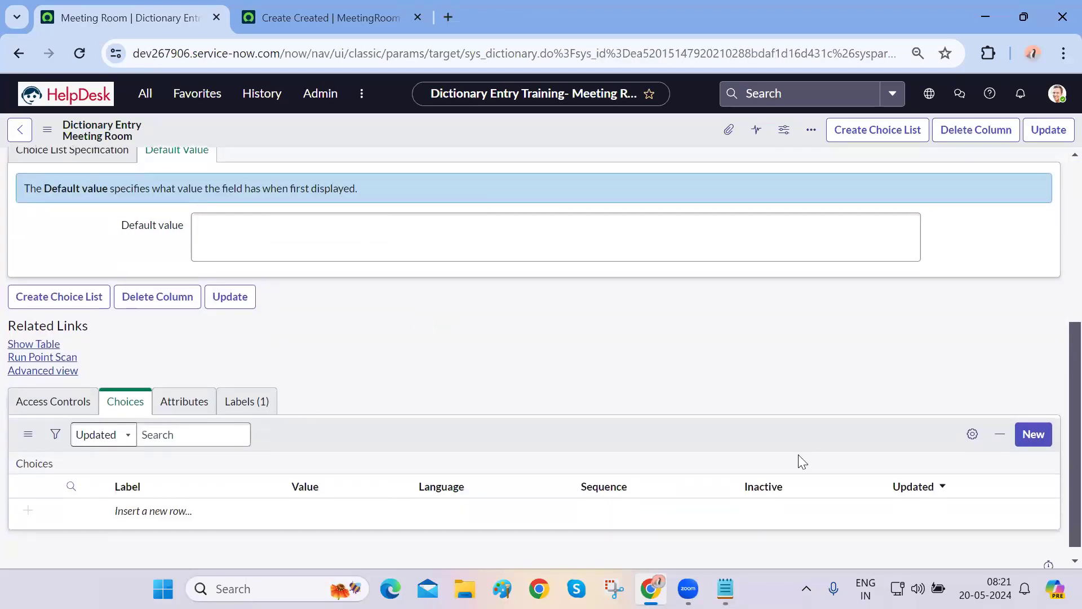
left_click(1032, 435)
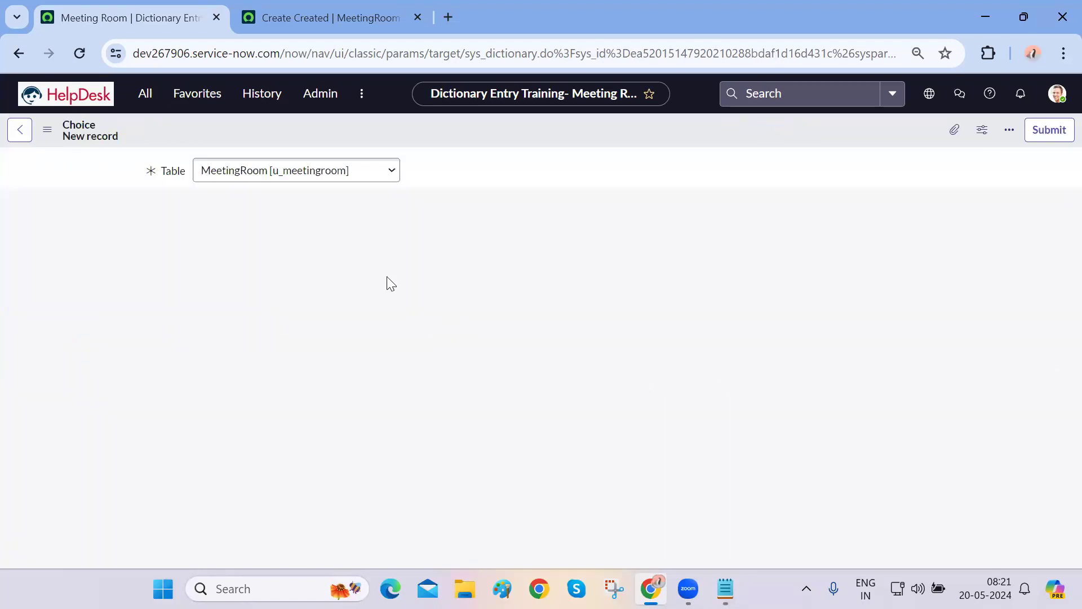
Reload the new MeetingRoom record form in the other browser tab and view the Meeting Room field's options
left_click(281, 23)
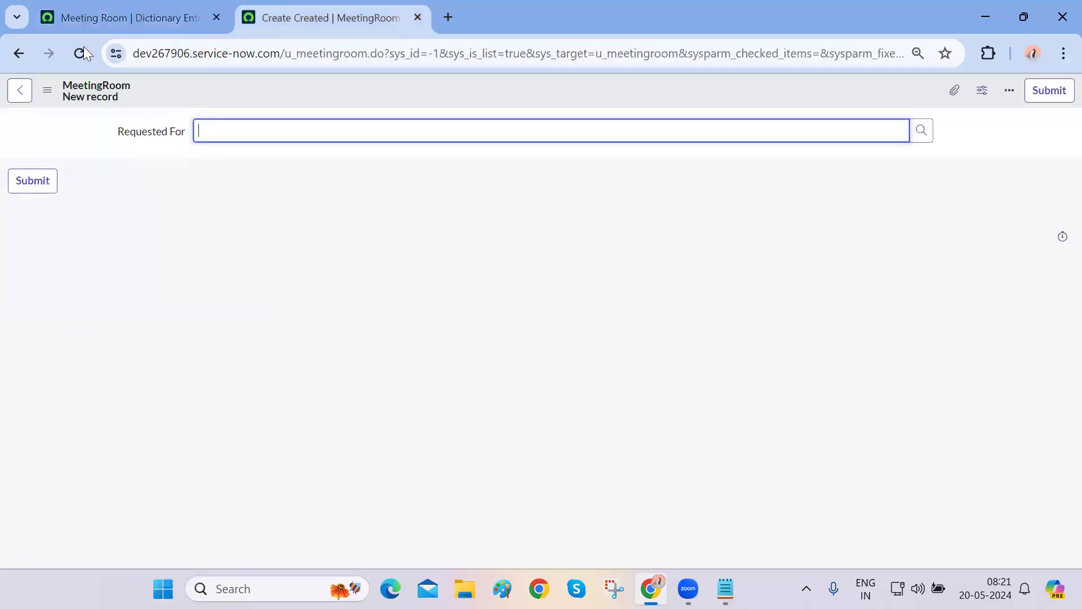
left_click(77, 51)
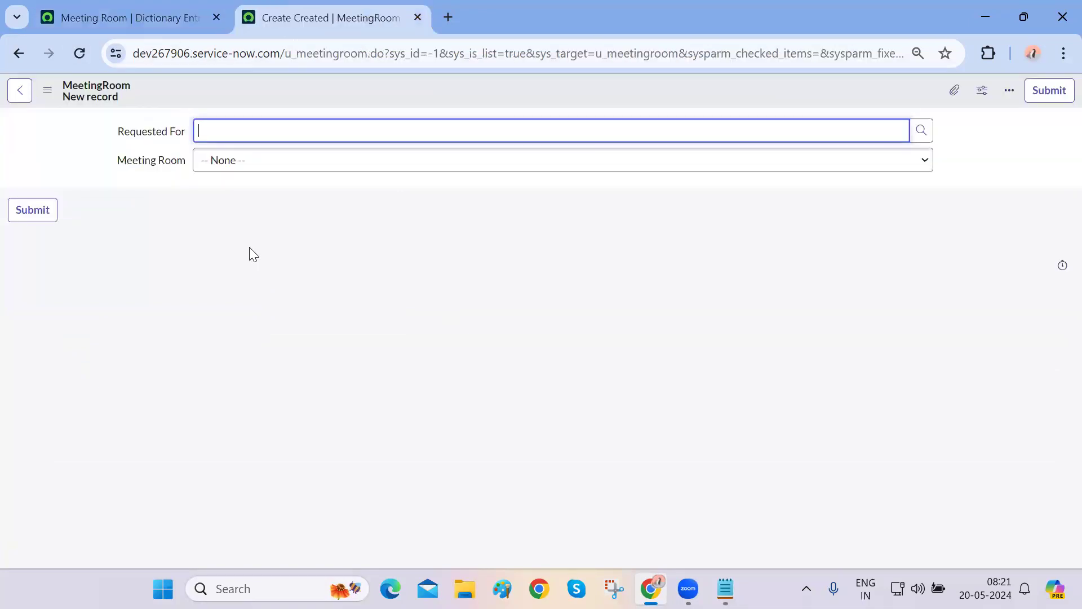
left_click(303, 167)
left_click(303, 179)
left_click(264, 230)
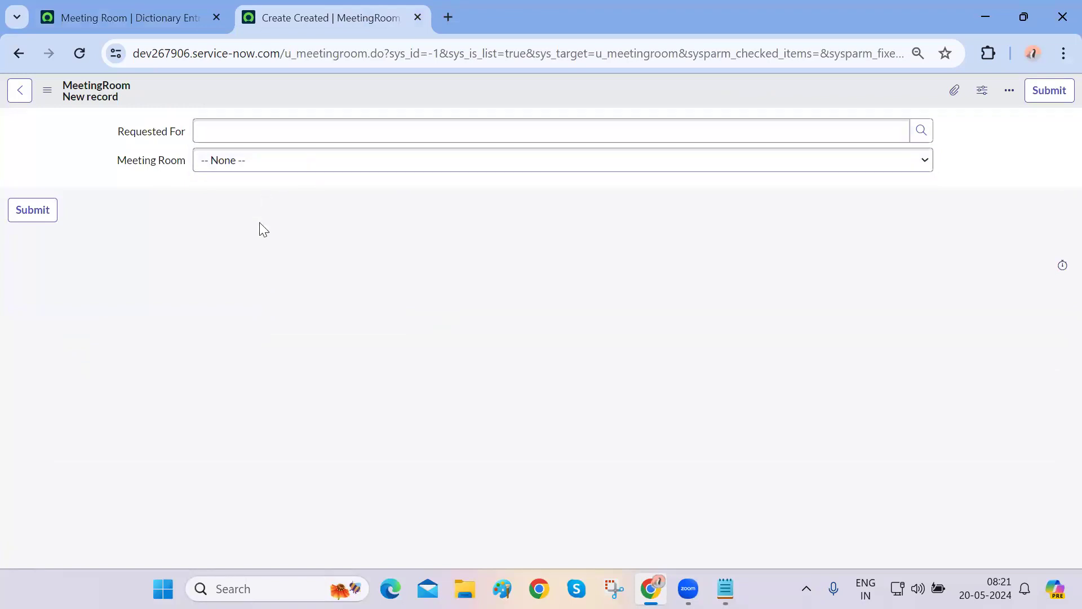
Fill in the new Meeting Room choice with label GF1, value gf1 and sequence 1, and save it
left_click(140, 22)
left_click(268, 258)
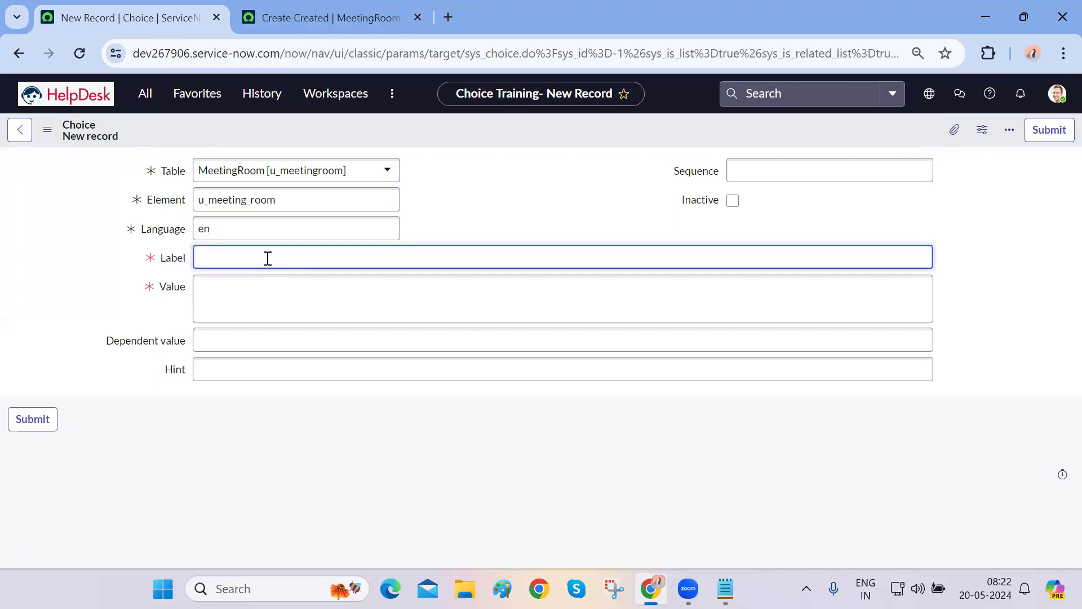
left_click(214, 309)
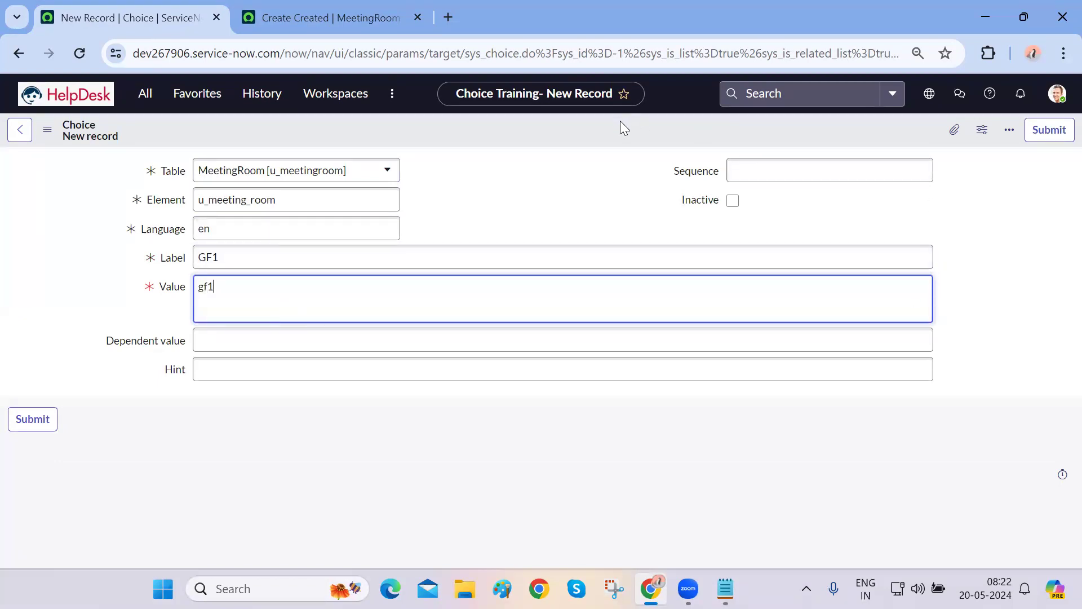
left_click(775, 173)
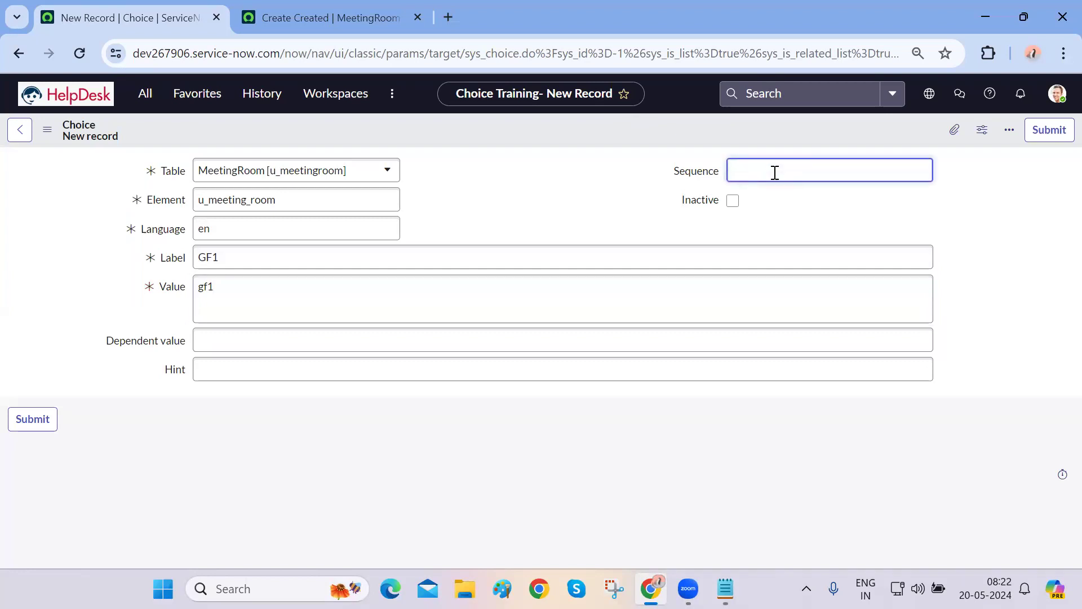
right_click(585, 132)
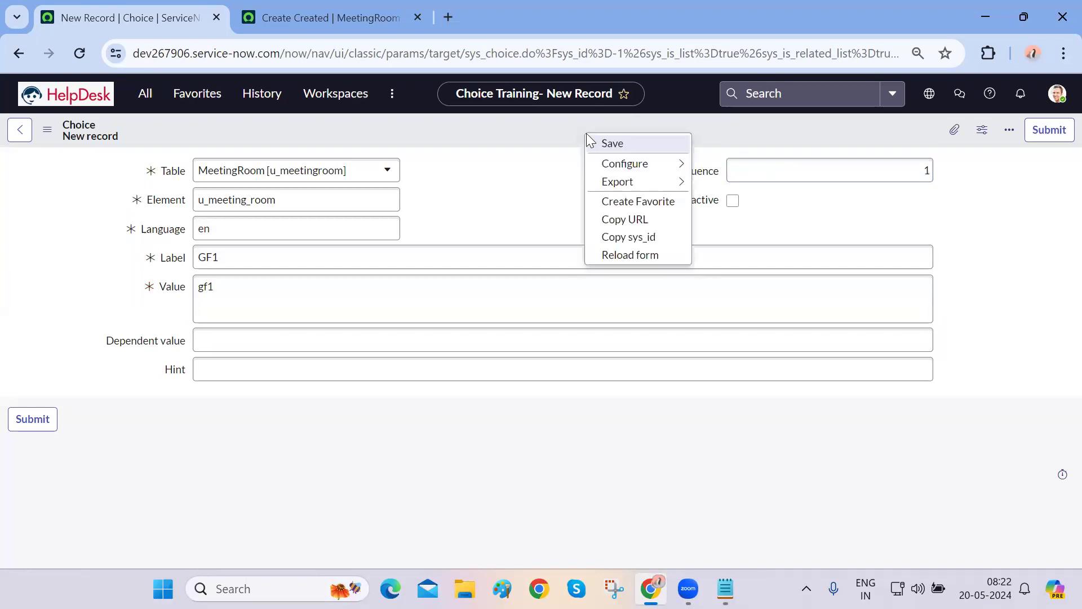
left_click(607, 144)
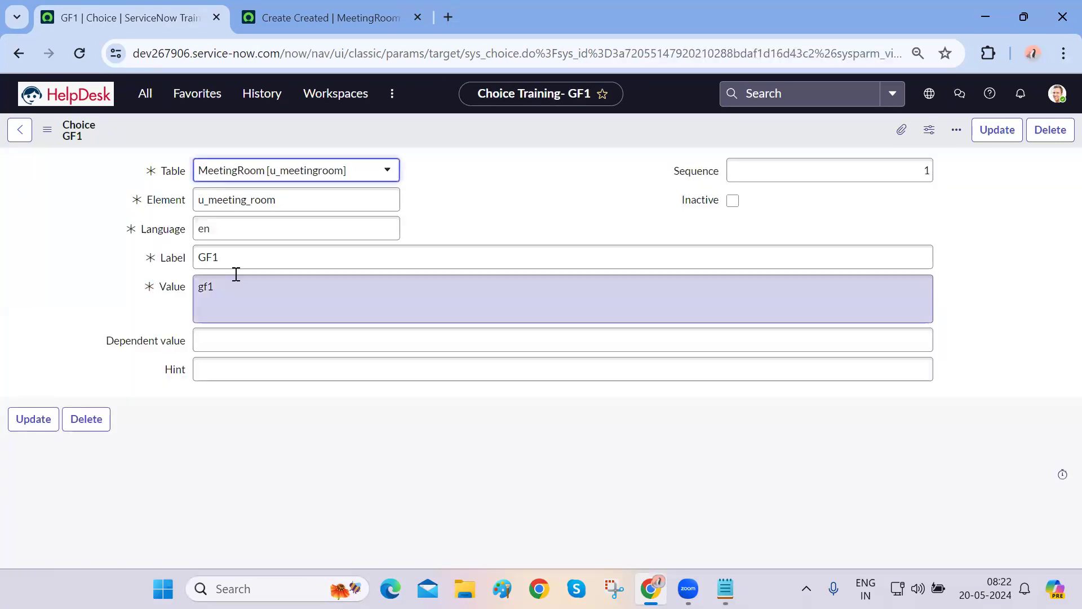
Change the GF1 choice form to label GF2 and value gf2, and insert it as a new choice while staying on the record
left_click(238, 259)
type("2")
left_click(236, 296)
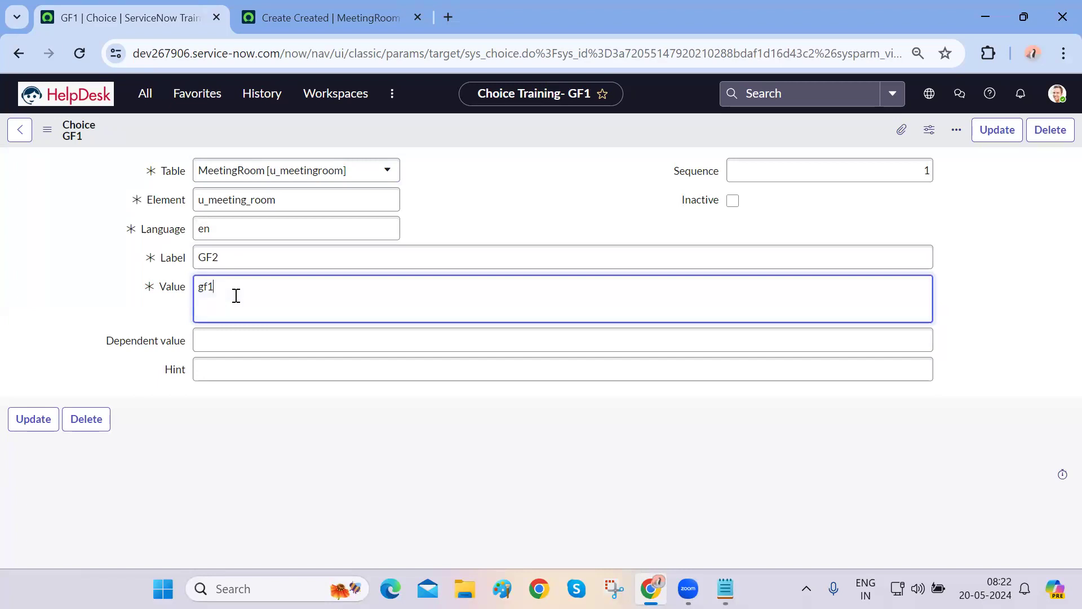
left_click(527, 131)
right_click(526, 130)
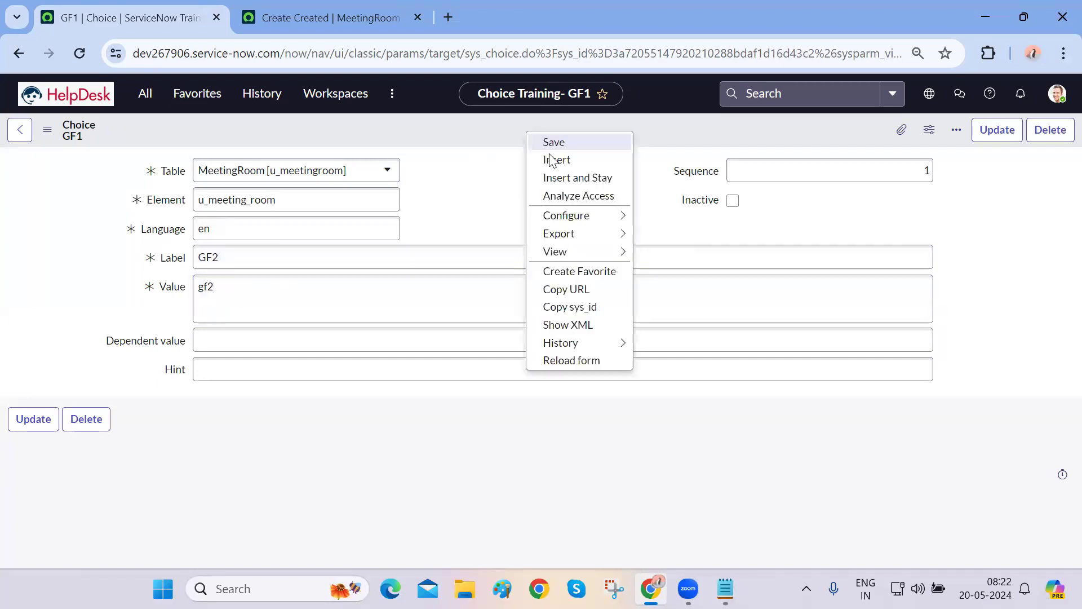
left_click(563, 178)
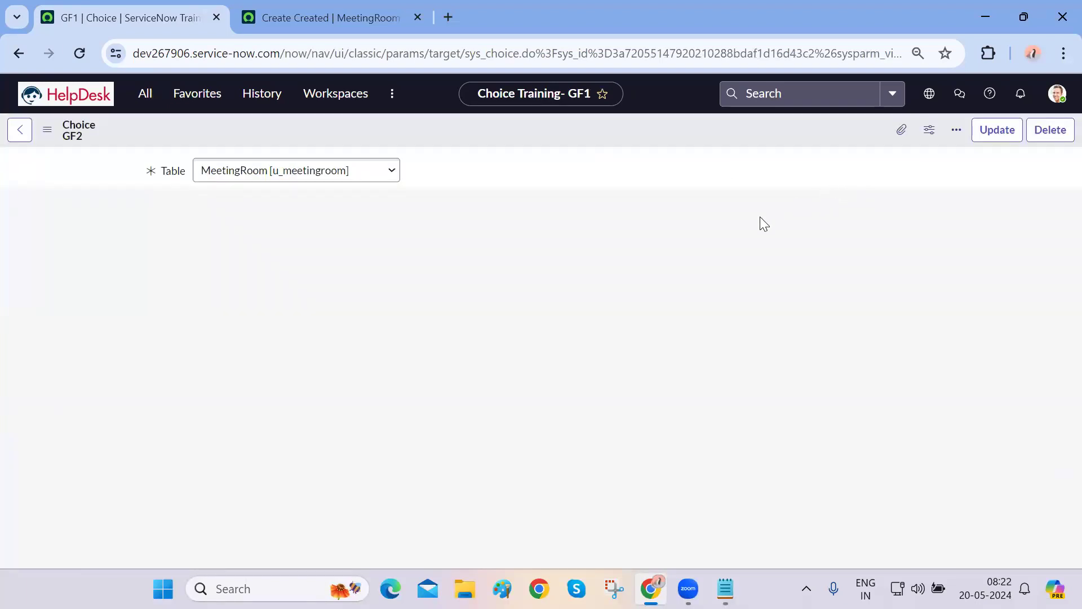
Reload the new MeetingRoom record form in the other browser tab and check the Meeting Room options for GF2
left_click(327, 23)
left_click(81, 56)
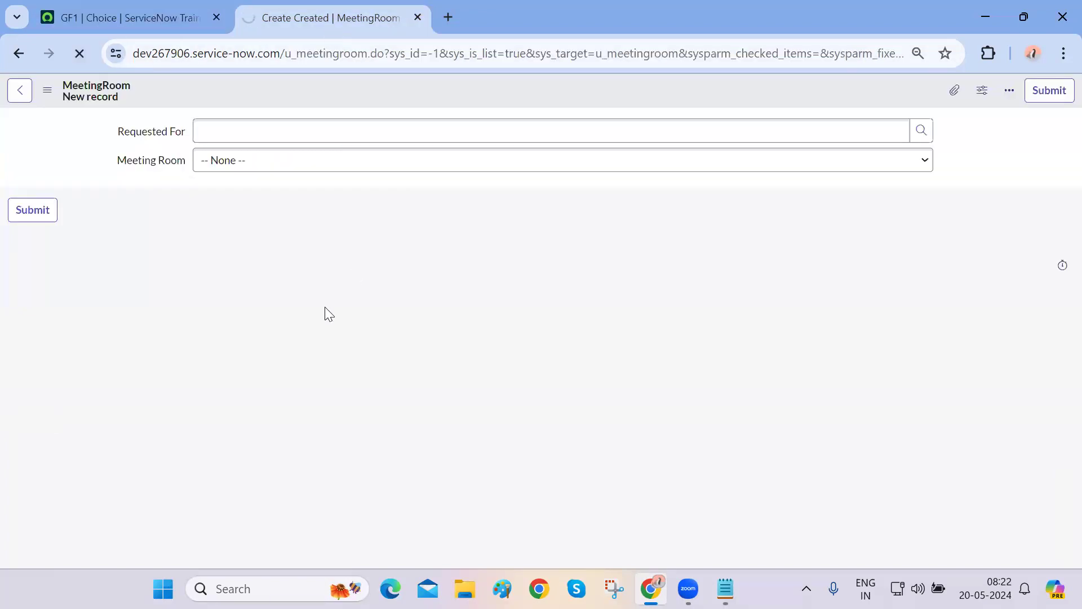
left_click(530, 163)
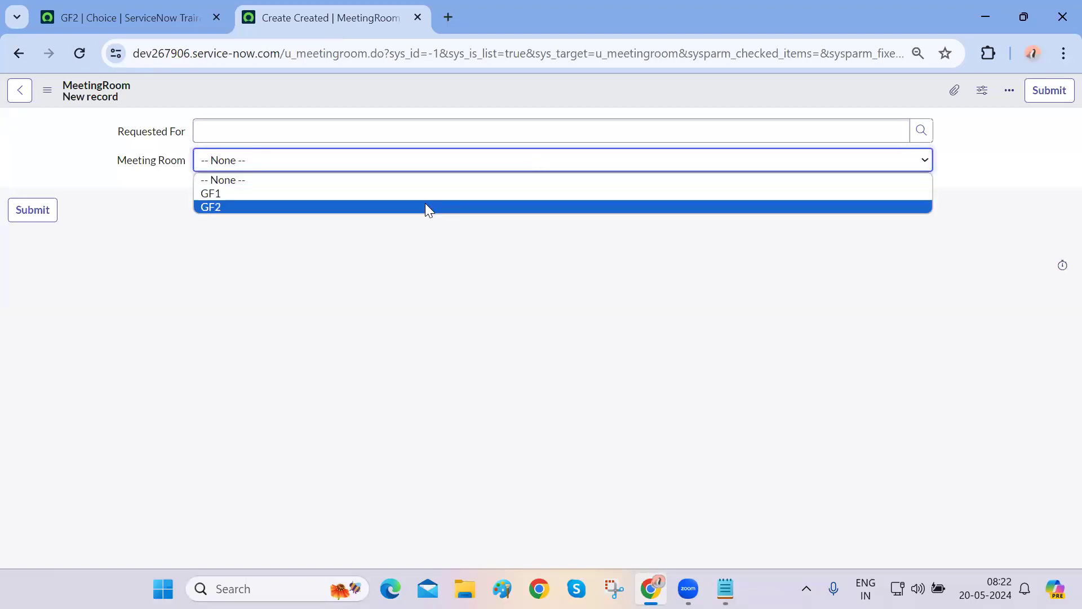
Back in the choice form, set label FF1, value FF2 and sequence 3, and insert it as a new choice while staying on the record
left_click(150, 16)
double_click(276, 258)
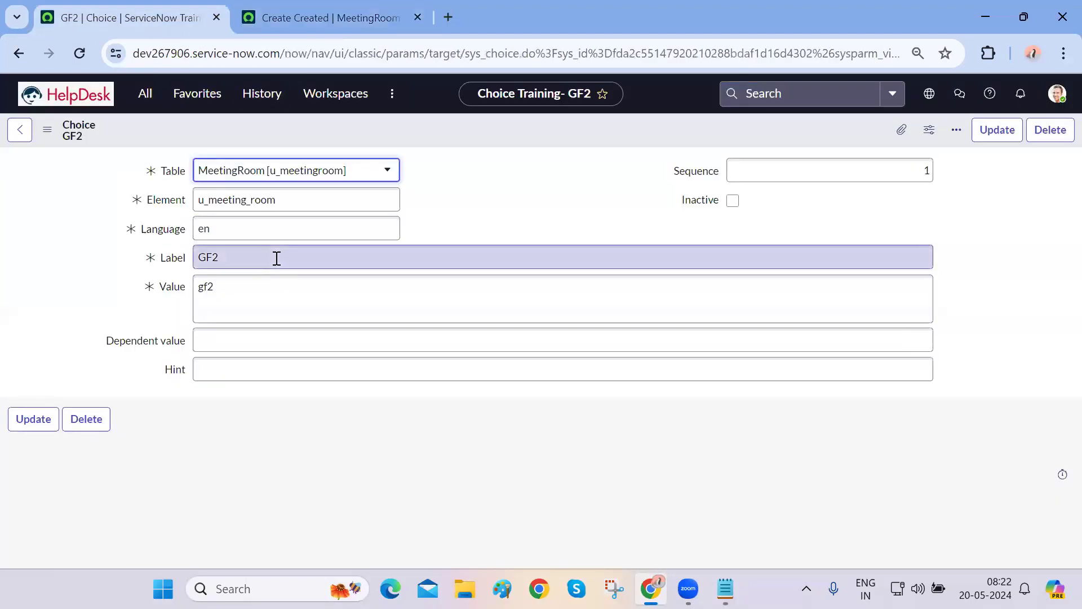
type("FF1")
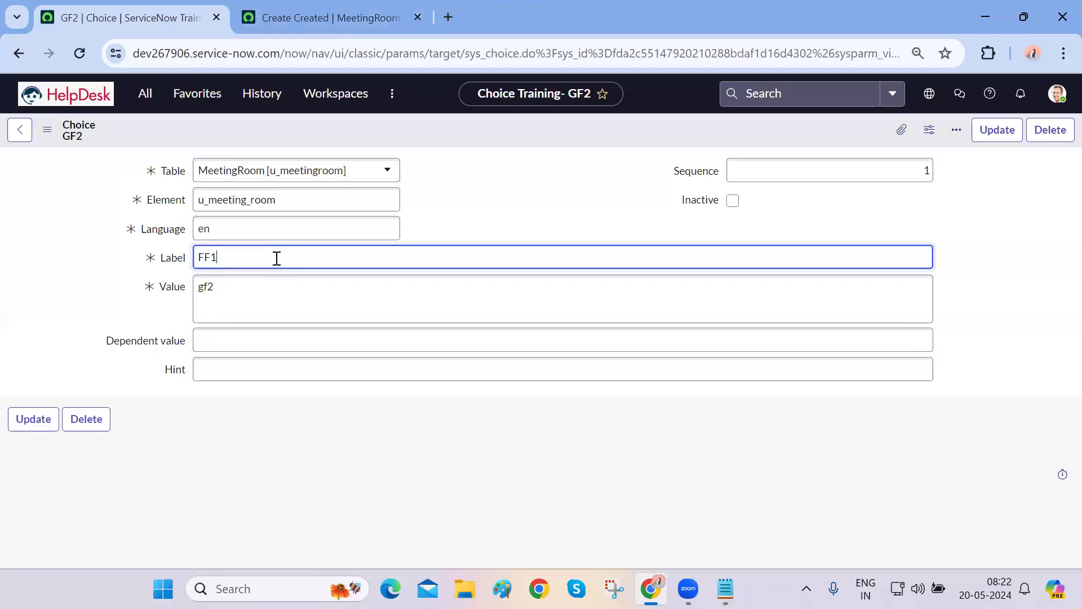
double_click(277, 288)
type("FF2")
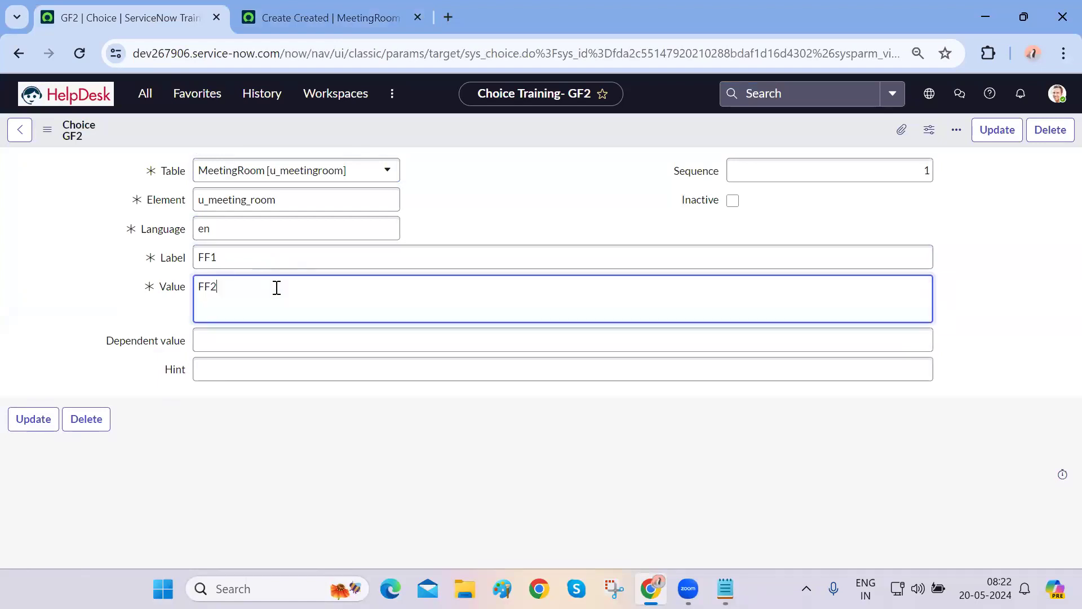
double_click(916, 167)
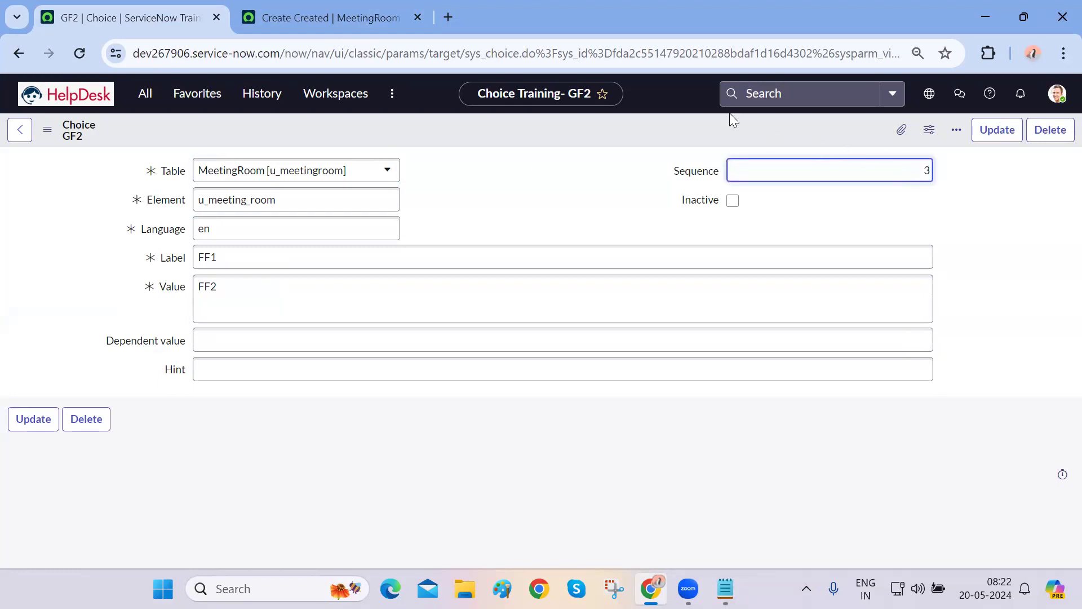
right_click(631, 130)
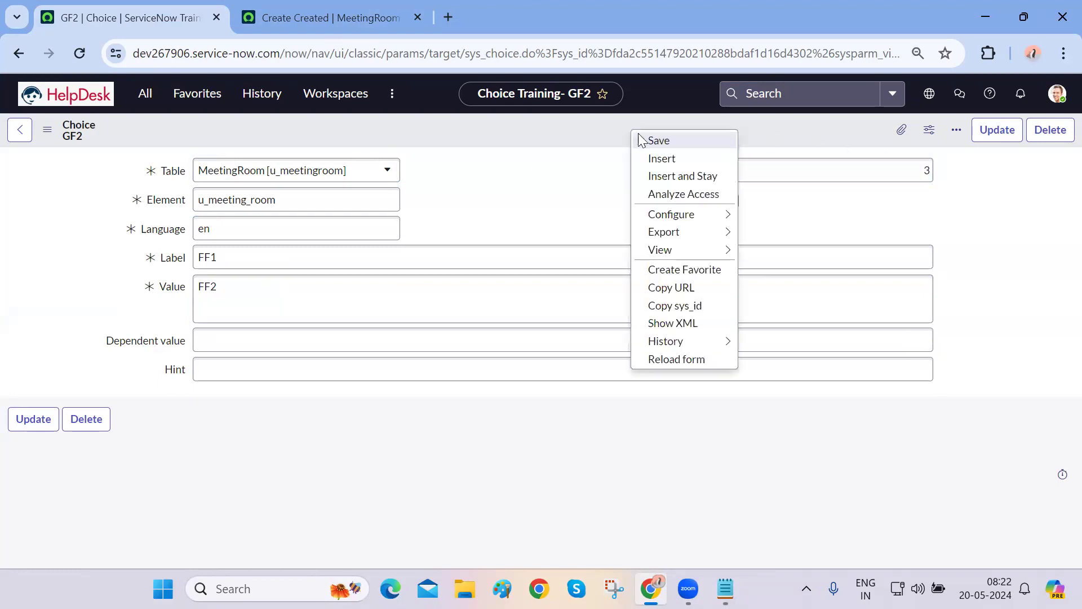
left_click(662, 177)
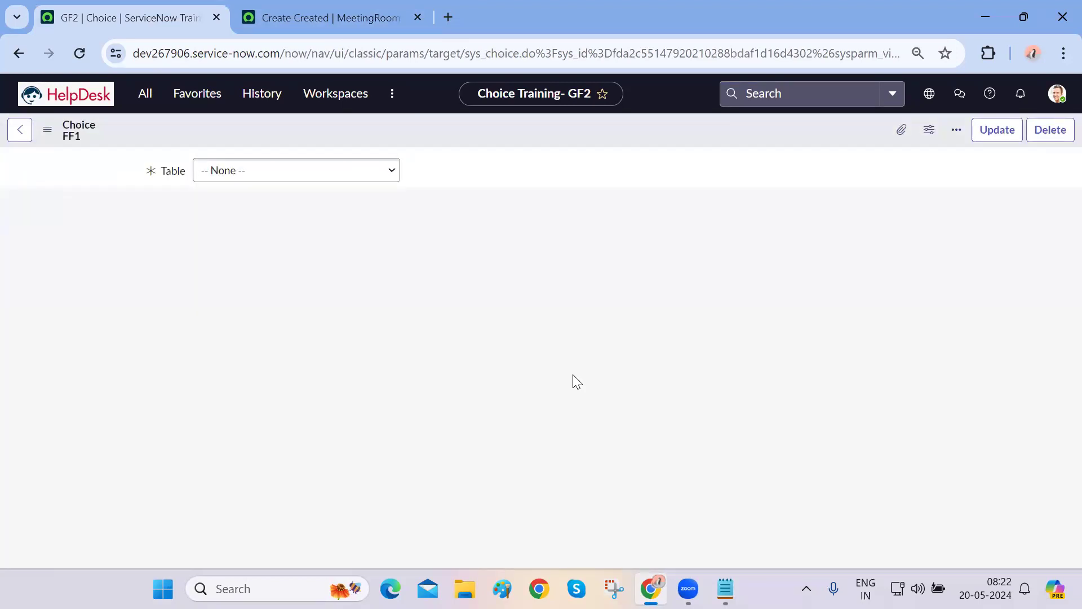
Reload the new MeetingRoom record form in the other browser tab and select FF1 as the Meeting Room
left_click(309, 31)
left_click(78, 54)
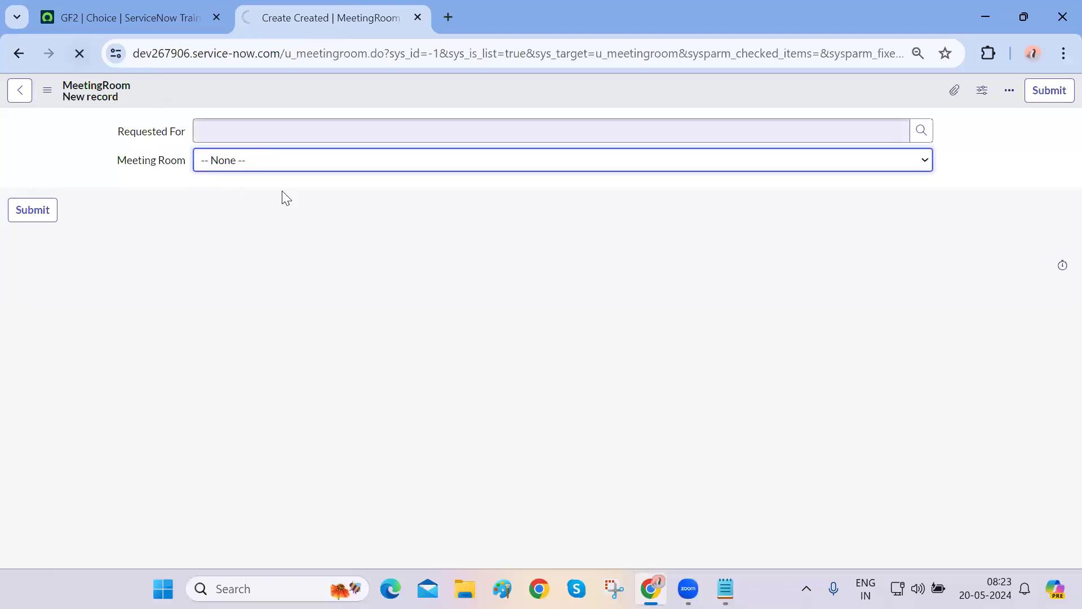
left_click(342, 169)
left_click(293, 224)
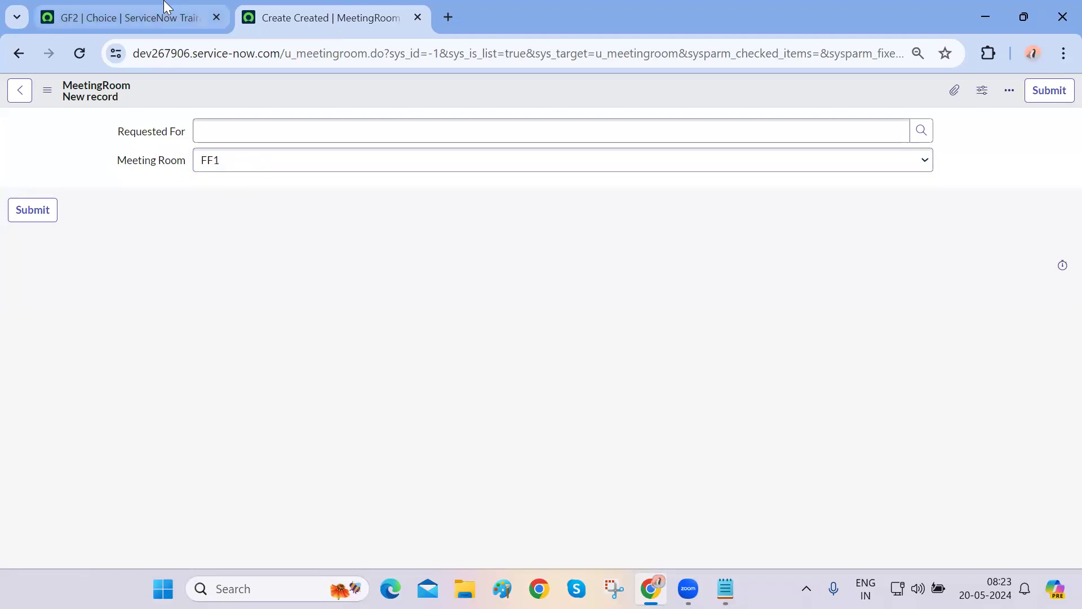
Return to the choice form and change both the label and the value to SF1
left_click(164, 10)
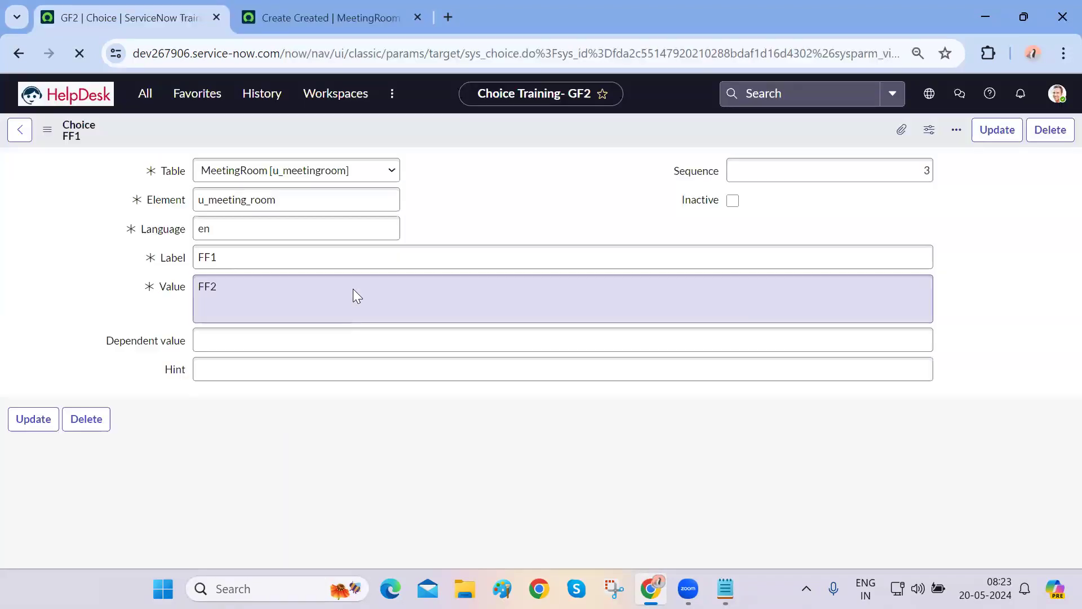
left_click(205, 256)
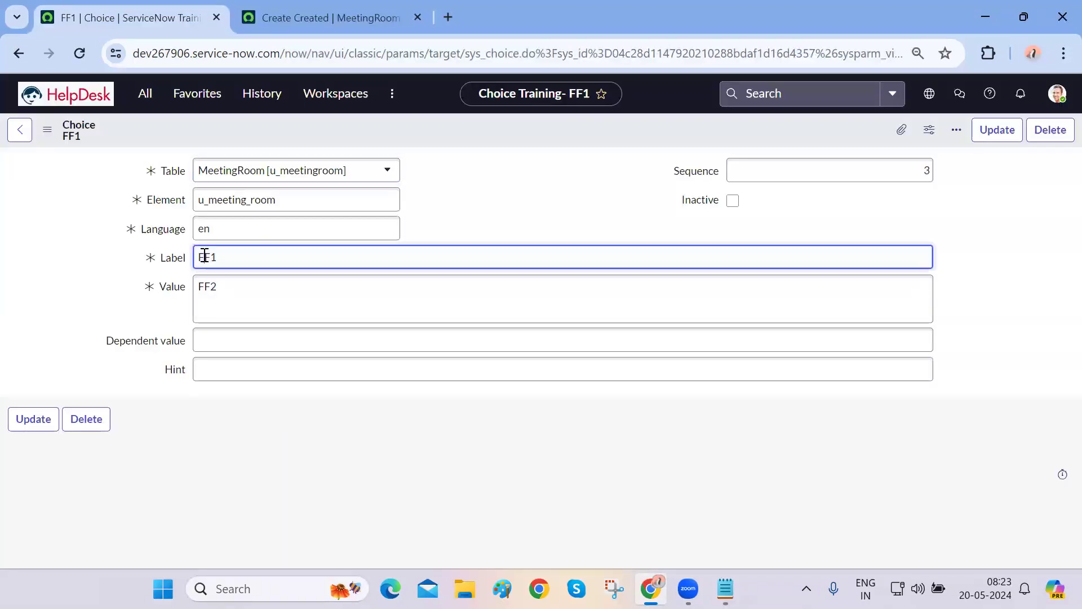
key("BackSpace")
type("S")
left_click(204, 279)
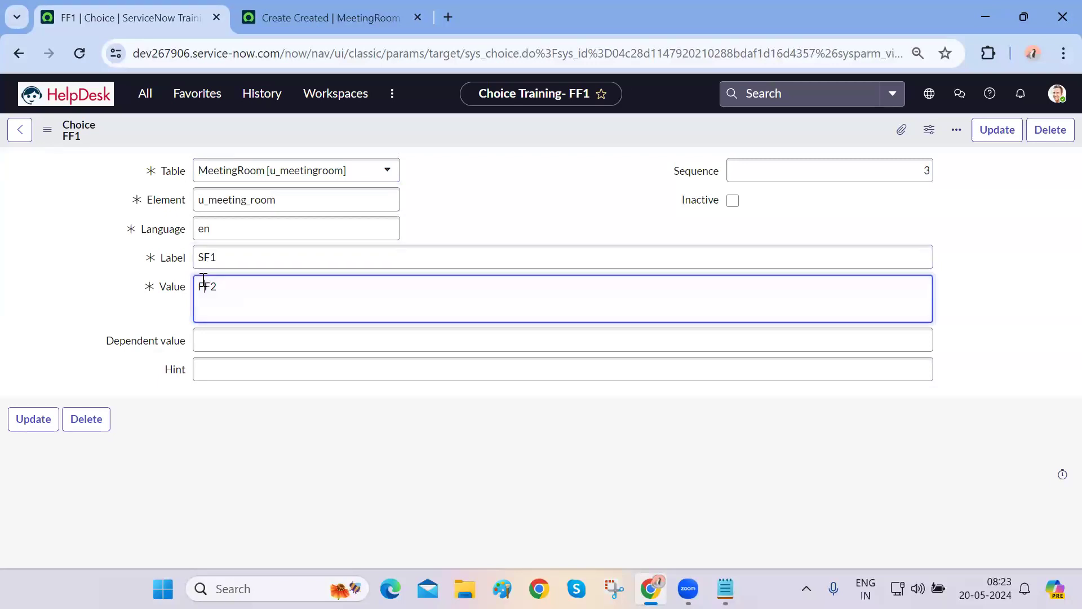
left_click(239, 291)
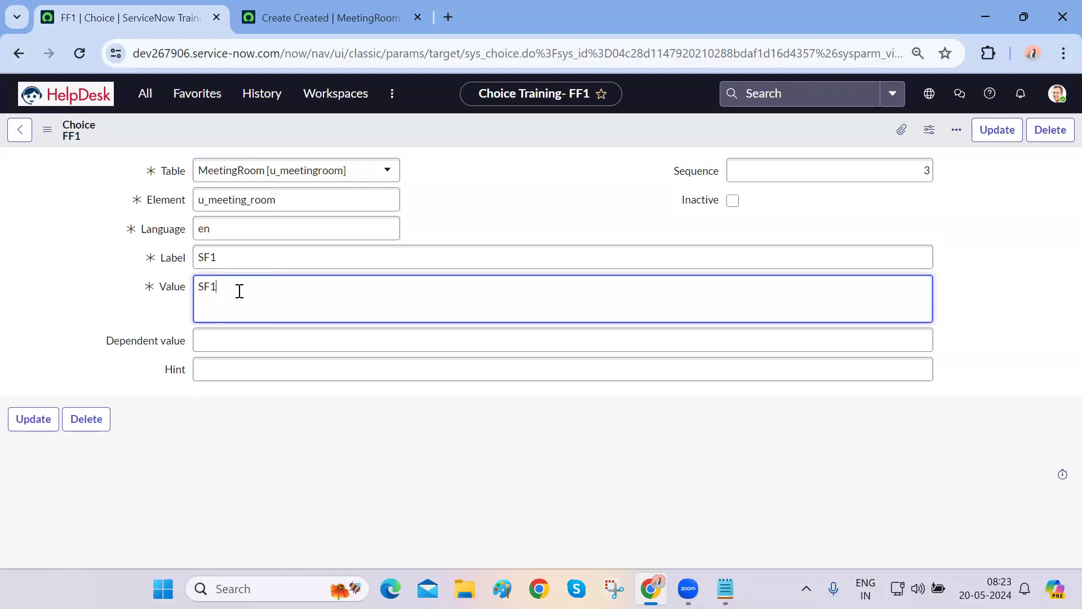
Set the SF1 choice's sequence to 4 and insert it as a new choice record, staying on the form
left_click(895, 168)
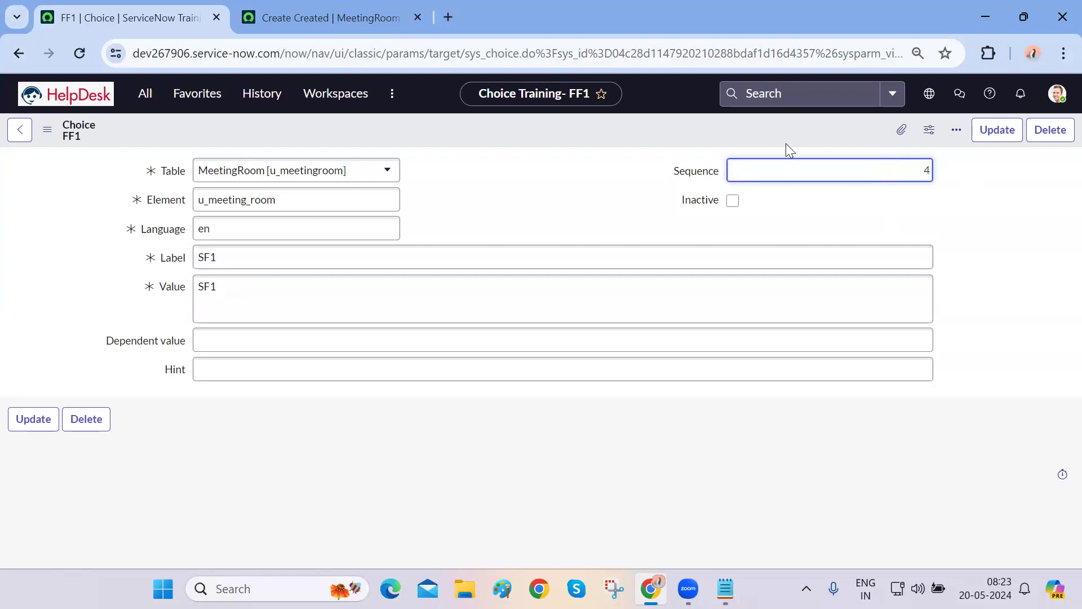
right_click(731, 132)
left_click(778, 174)
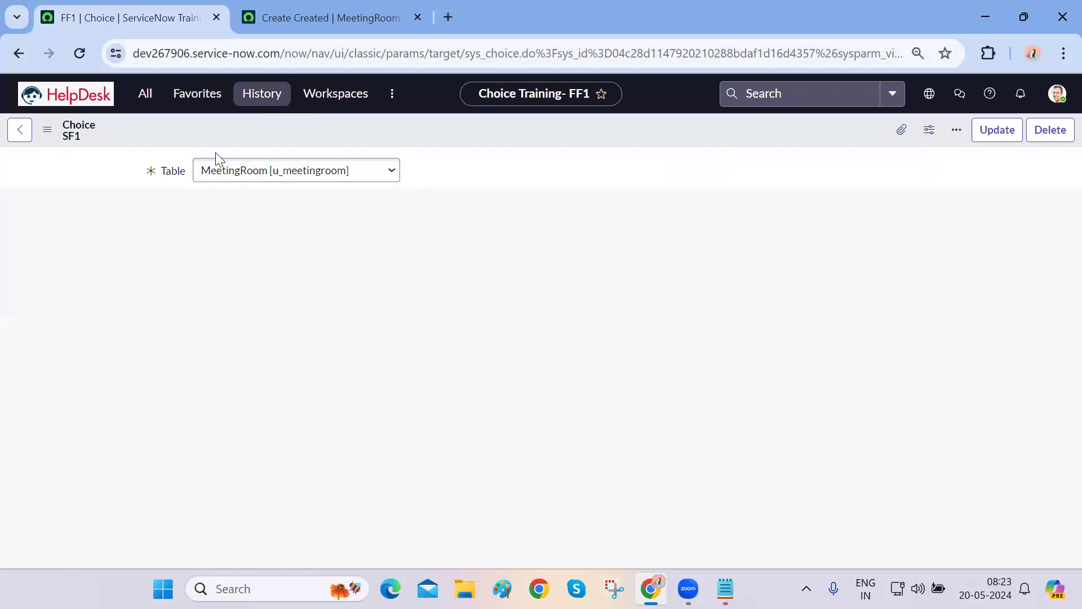
Reload the new MeetingRoom record form and test the Meeting Room choices by selecting SF1
left_click(313, 22)
left_click(79, 53)
left_click(615, 190)
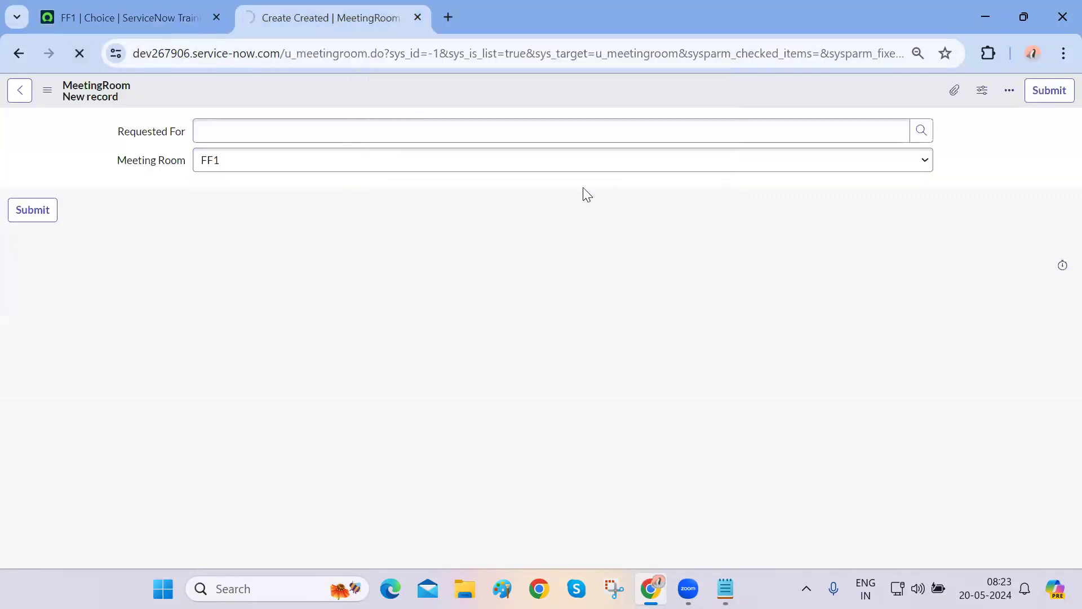
left_click(459, 164)
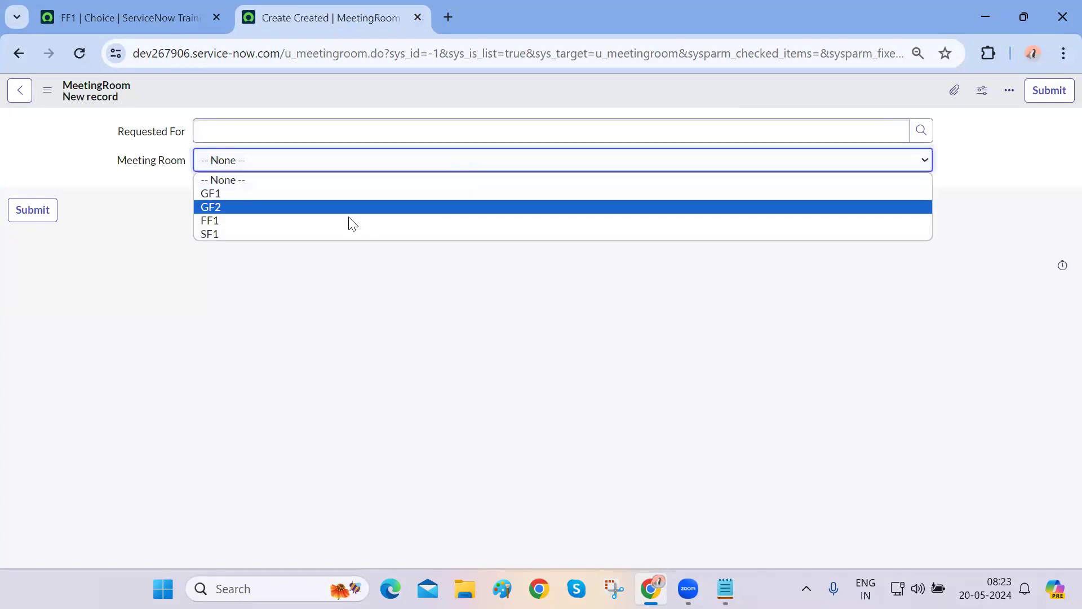
left_click(319, 233)
Return to the Meeting Room dictionary entry and set the value of the FF1 choice to FF1
left_click(138, 6)
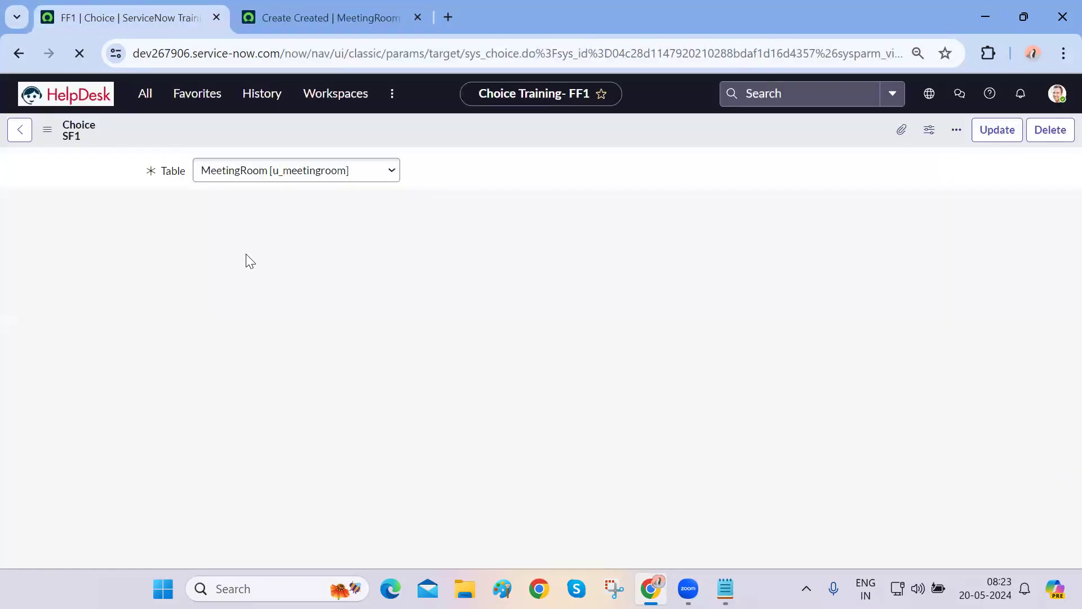
left_click(22, 60)
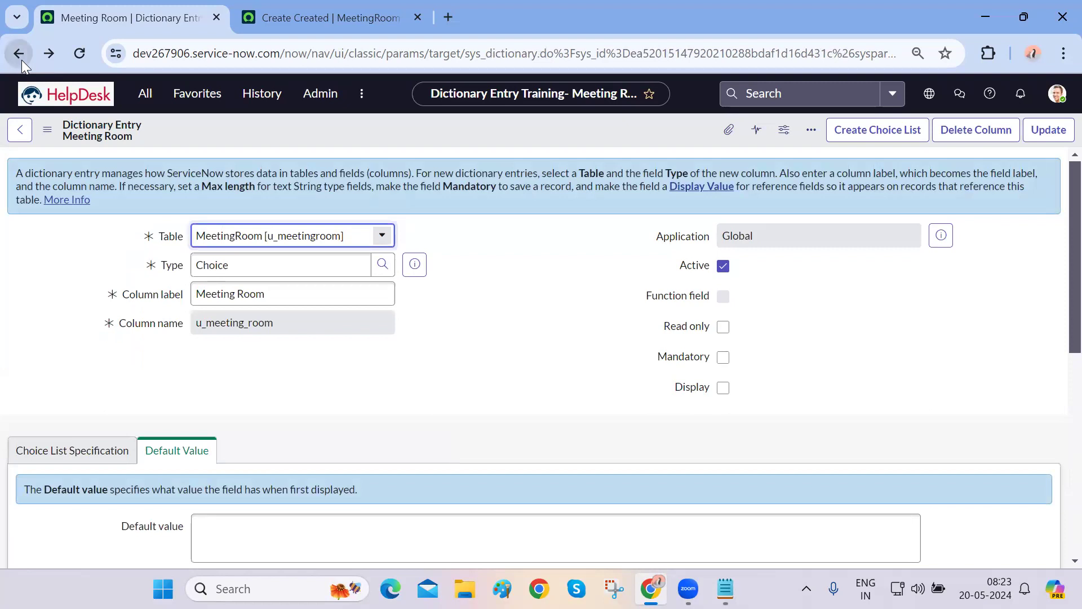
left_click(21, 60)
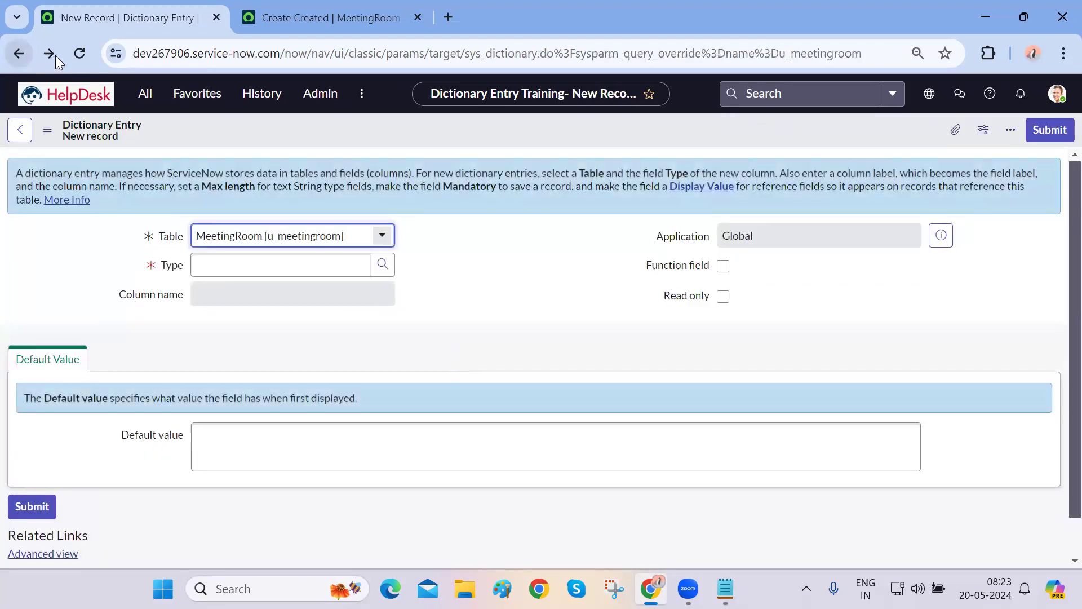
left_click(52, 55)
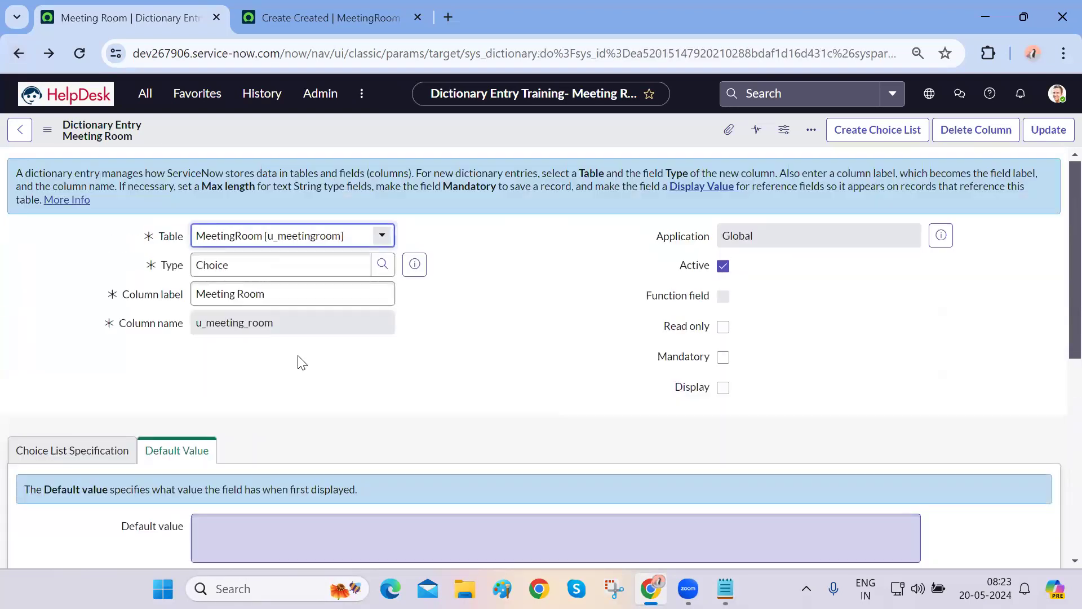
scroll(307, 424, "down", 8)
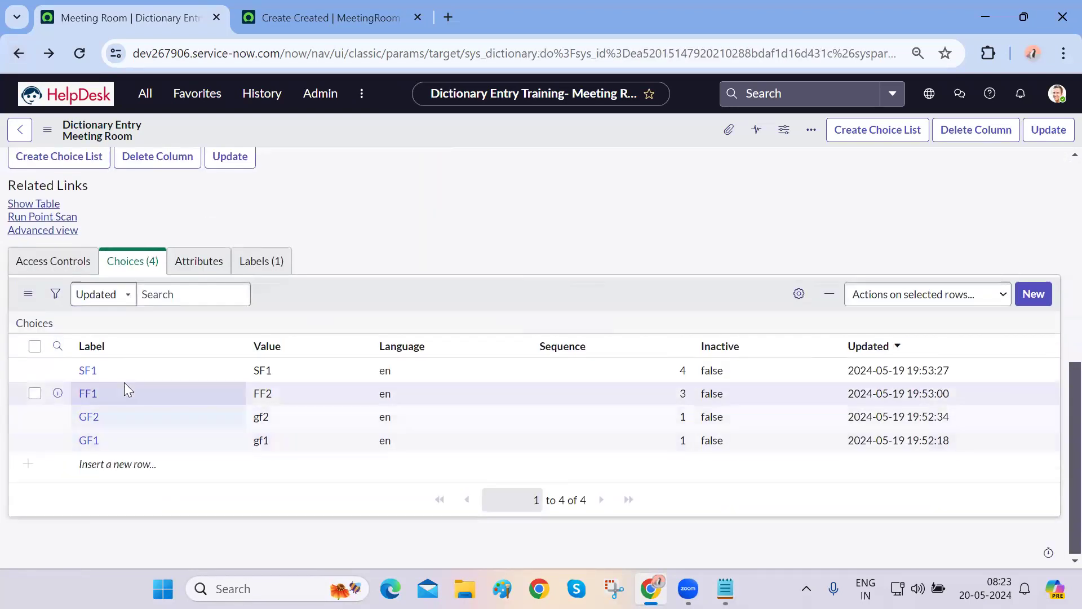
double_click(280, 395)
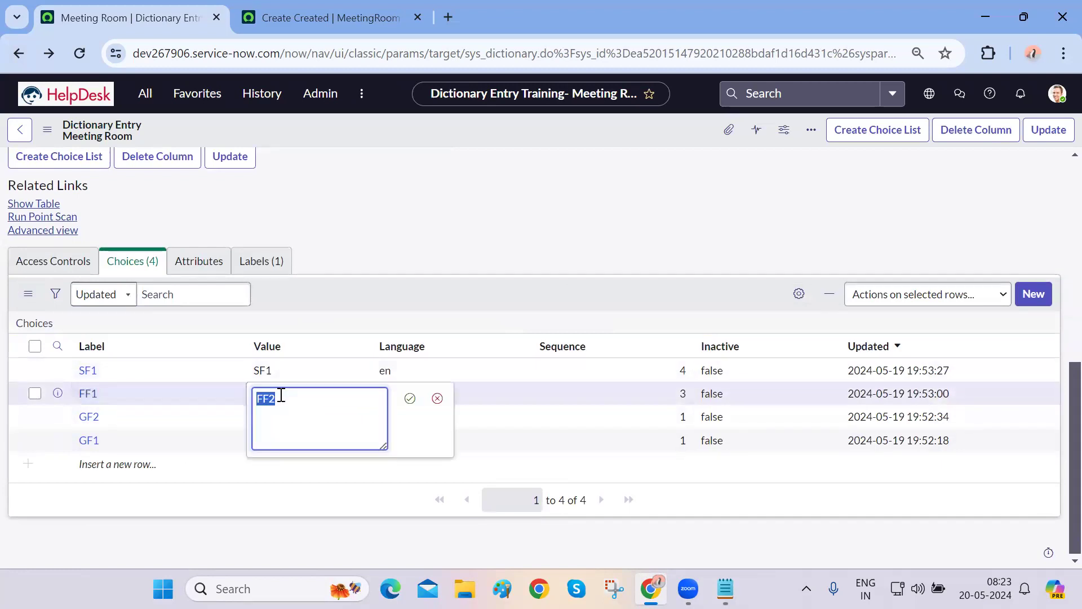
type("FF1")
key("Return")
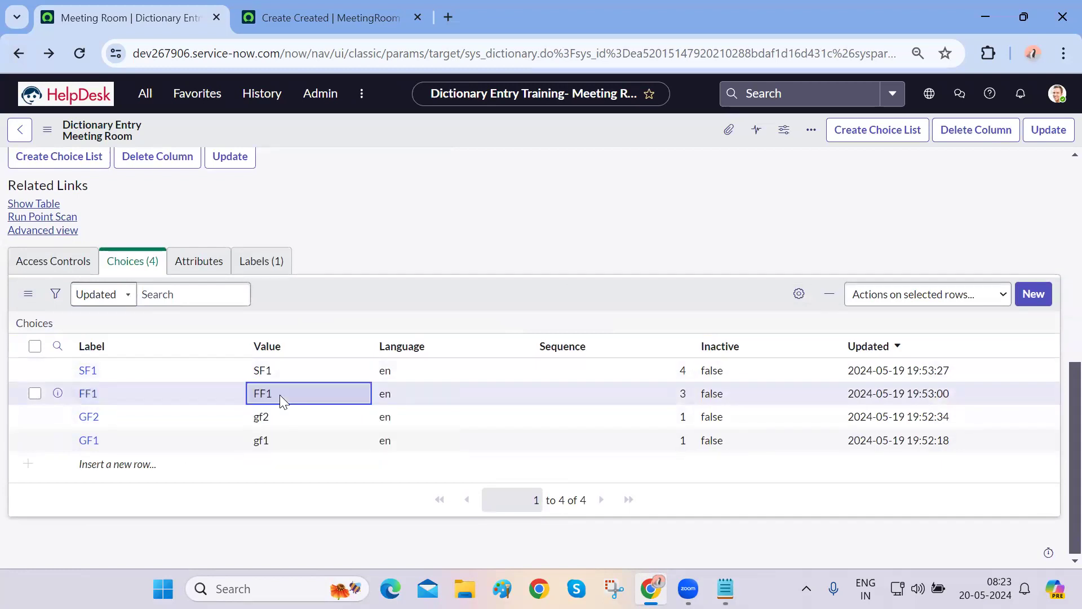
left_click(325, 509)
Reload the new MeetingRoom record form, discarding its unsaved selection
scroll(326, 509, "up", 4)
scroll(326, 510, "down", 4)
scroll(325, 509, "up", 6)
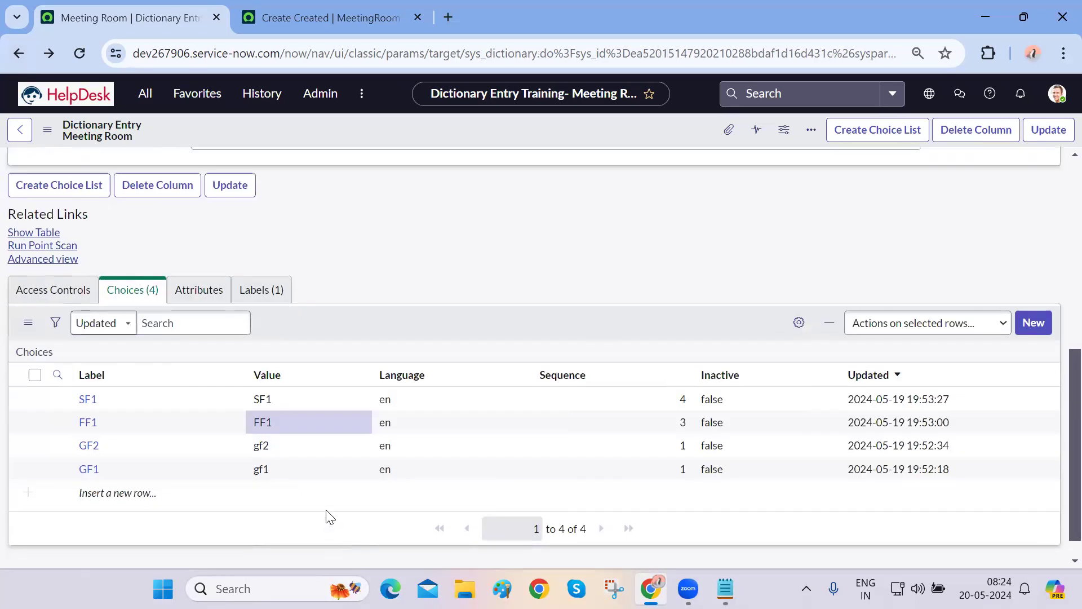
left_click(300, 25)
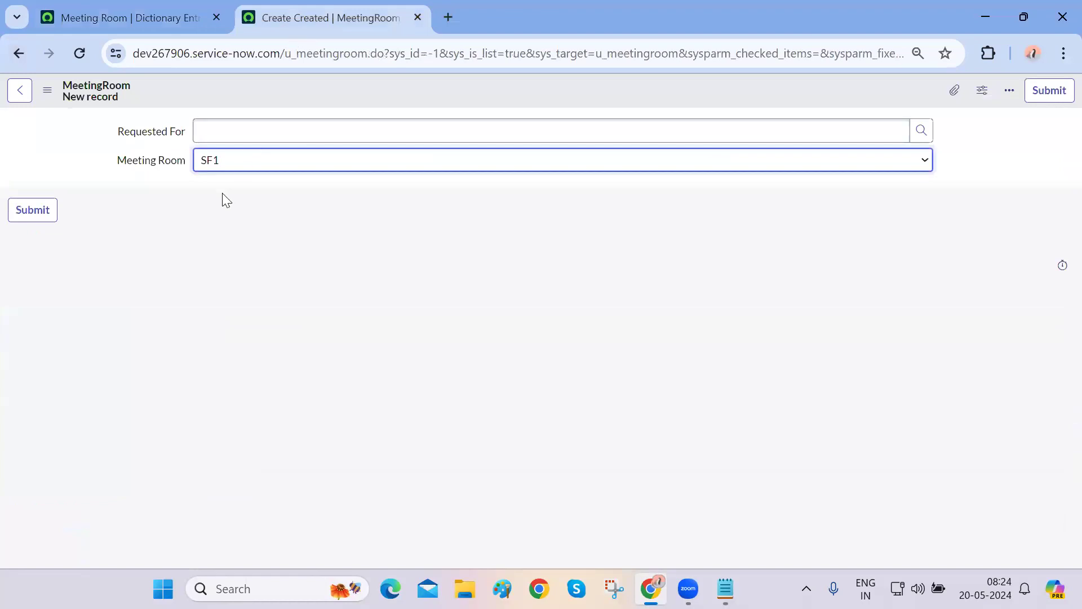
left_click(80, 54)
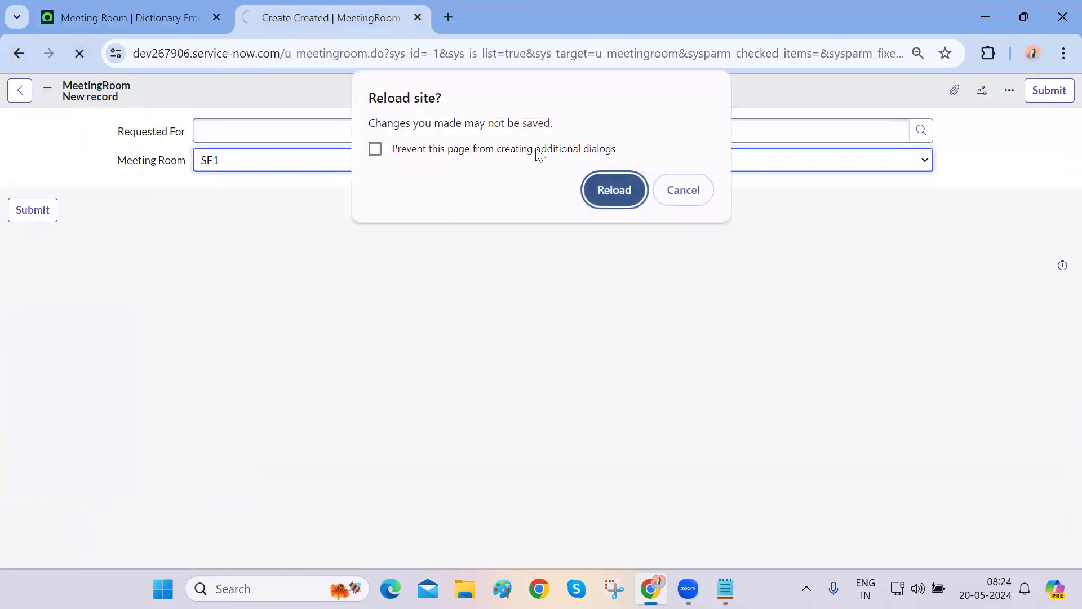
left_click(602, 189)
Leave the Meeting Room dictionary entry and go back through the table pages to the instance's home page
left_click(225, 23)
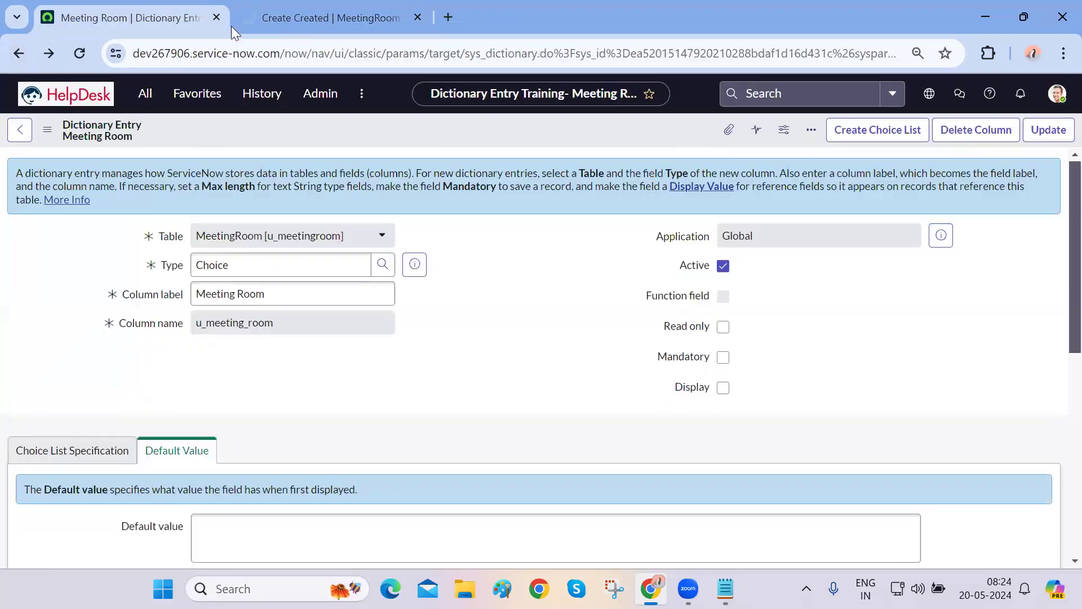
left_click(19, 54)
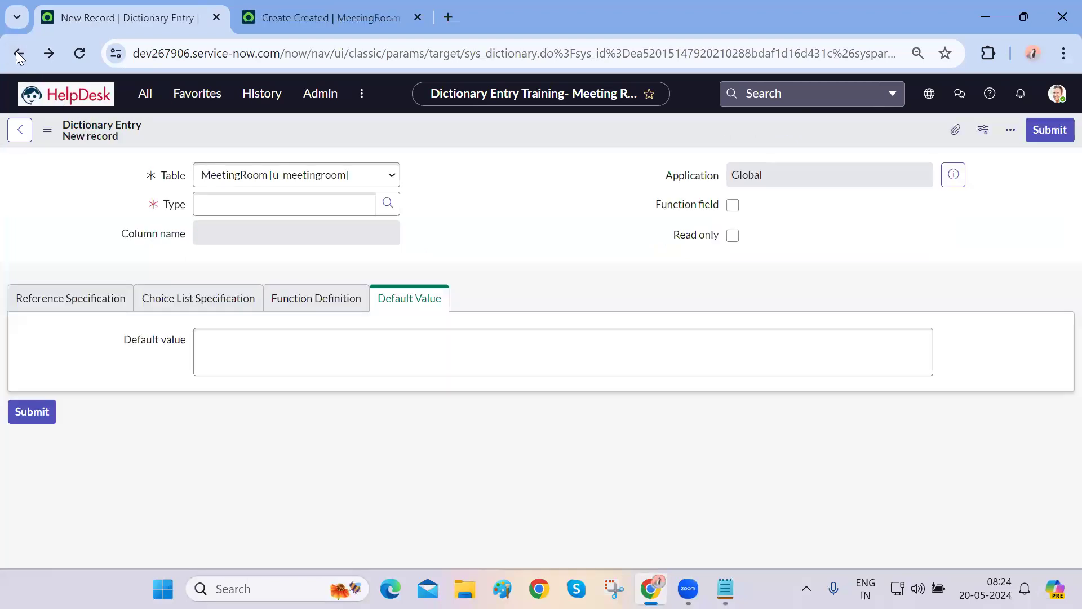
left_click(19, 54)
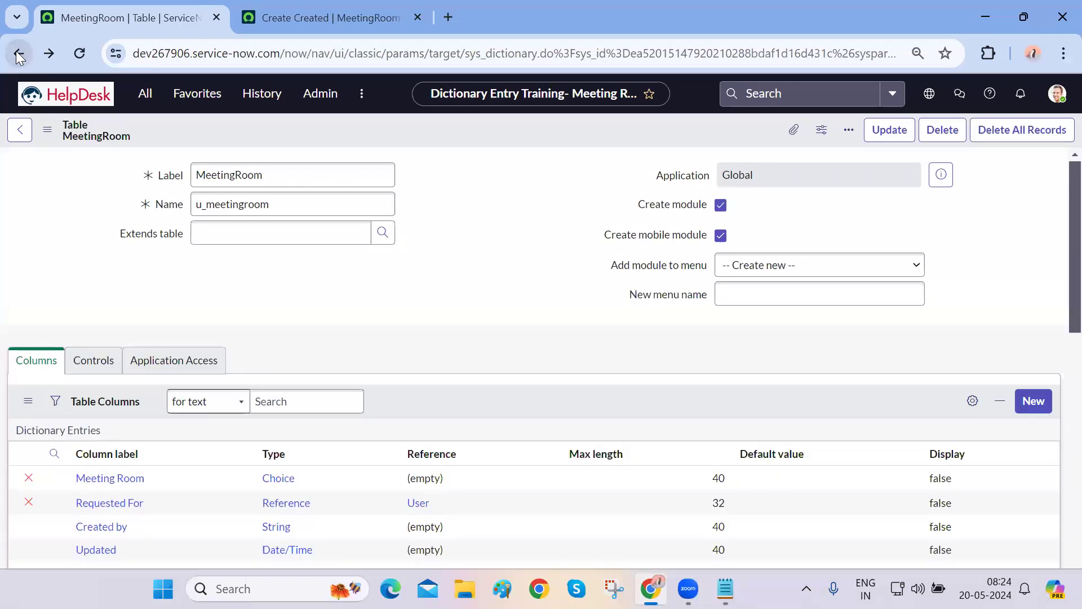
left_click(19, 55)
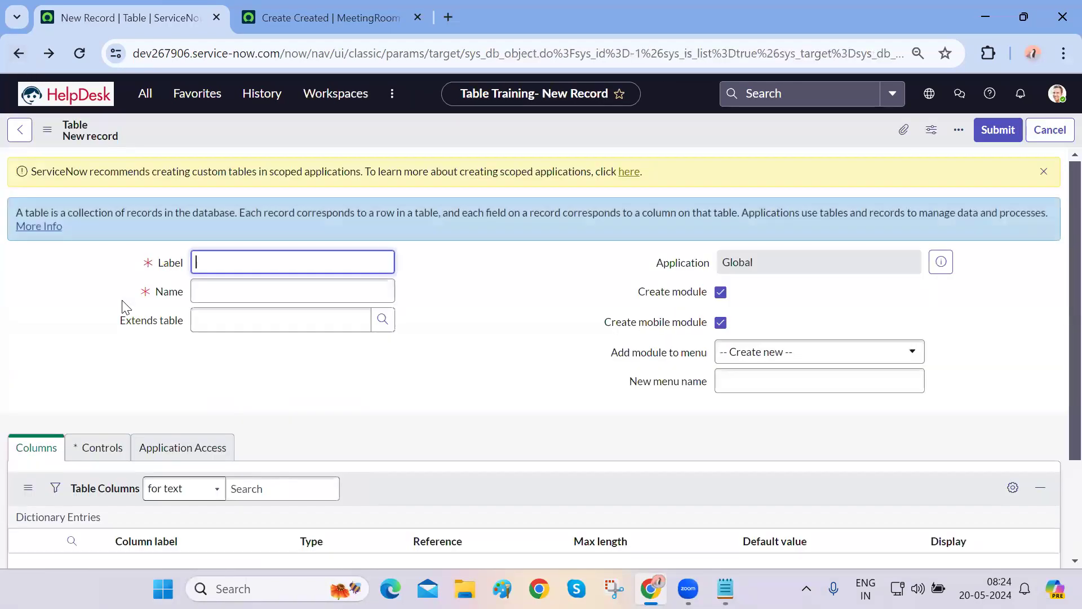
scroll(162, 357, "down", 3)
scroll(162, 358, "up", 3)
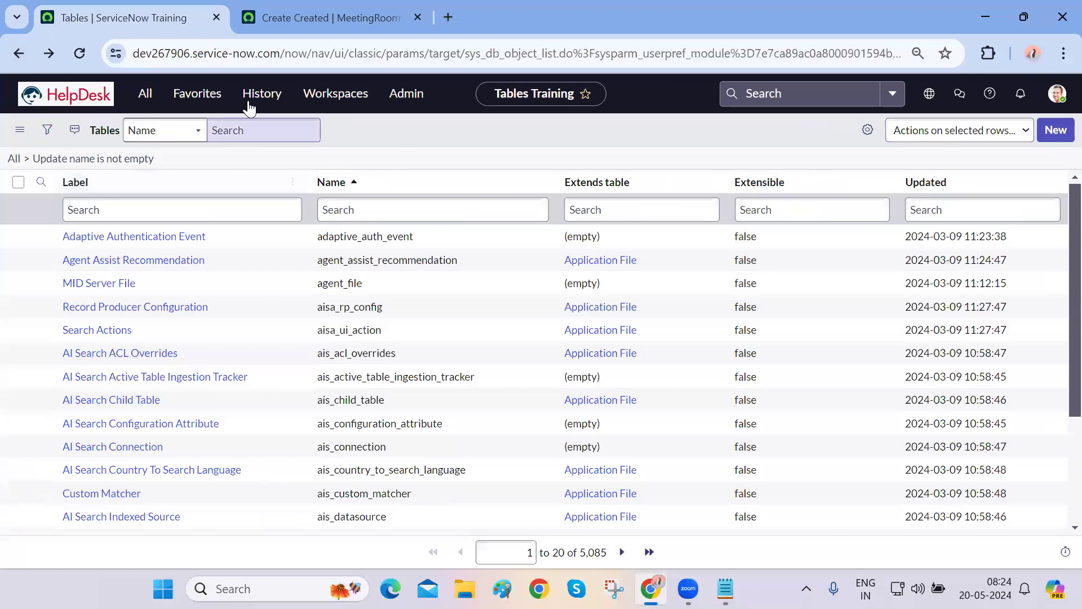
left_click(85, 88)
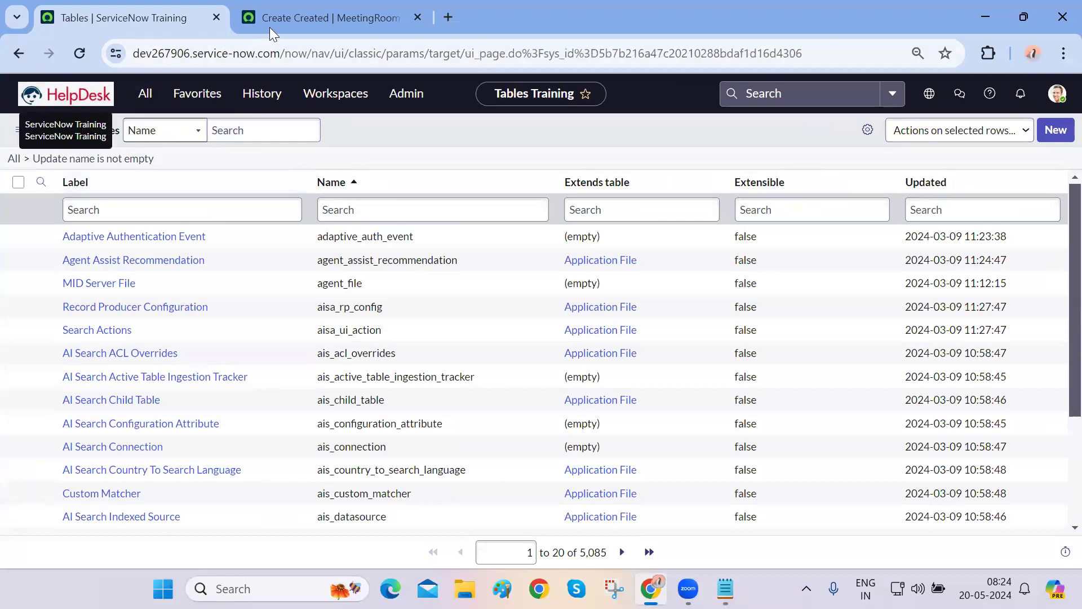
Open the MeetingRoom table configuration from its new record form and start a new column in Table Columns
left_click(275, 26)
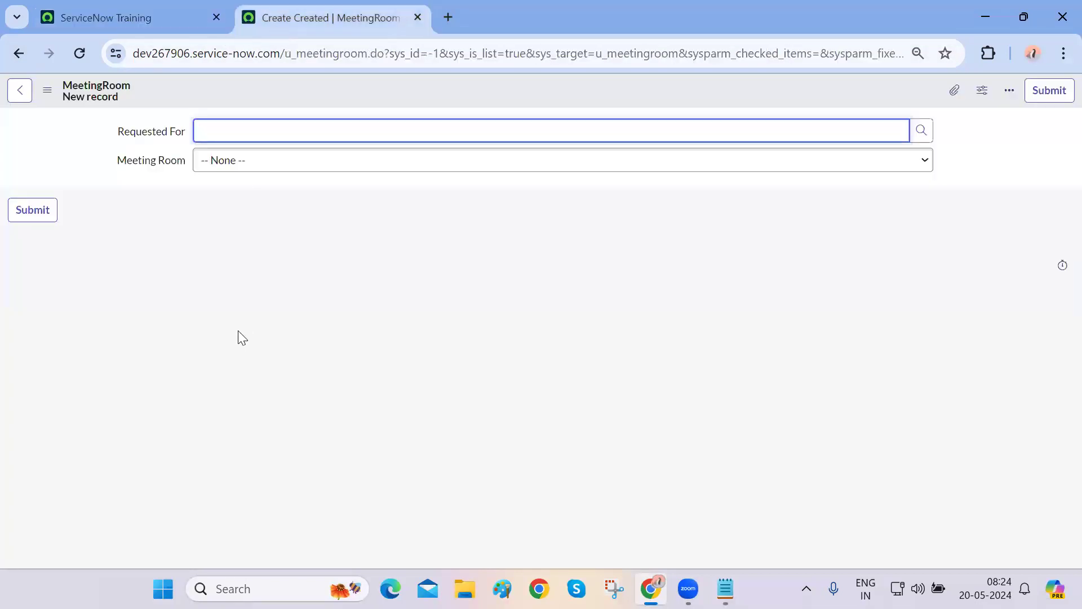
left_click(46, 90)
mouse_move(130, 129)
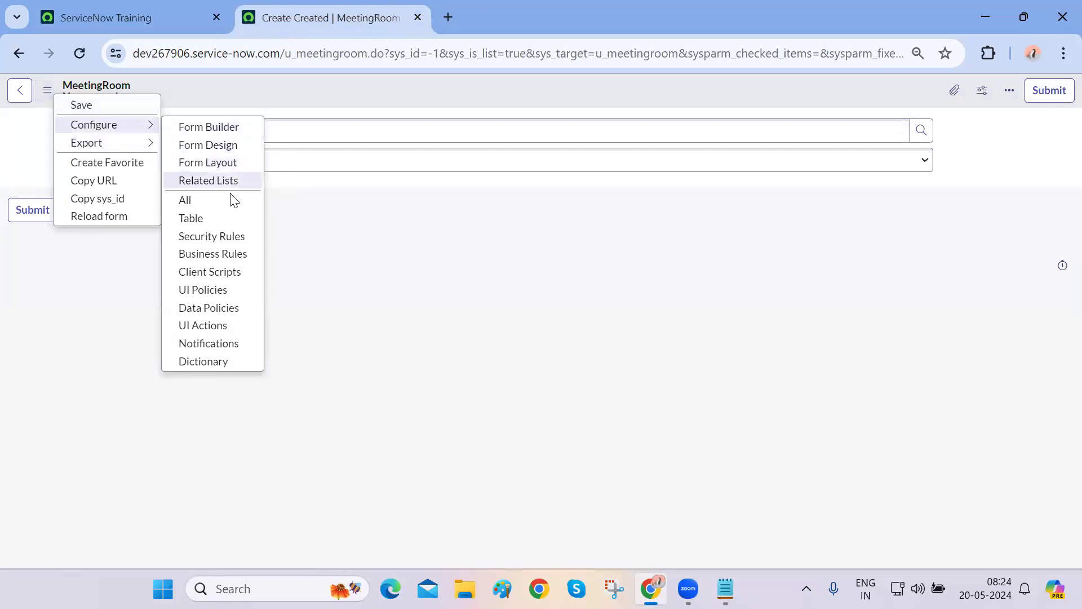
left_click(214, 221)
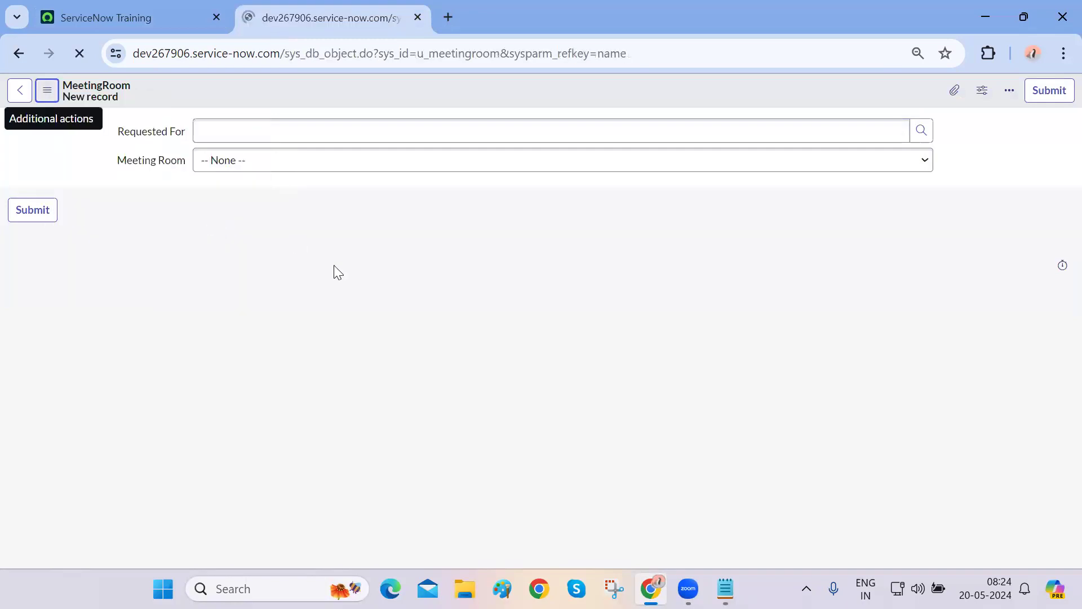
scroll(337, 272, "down", 3)
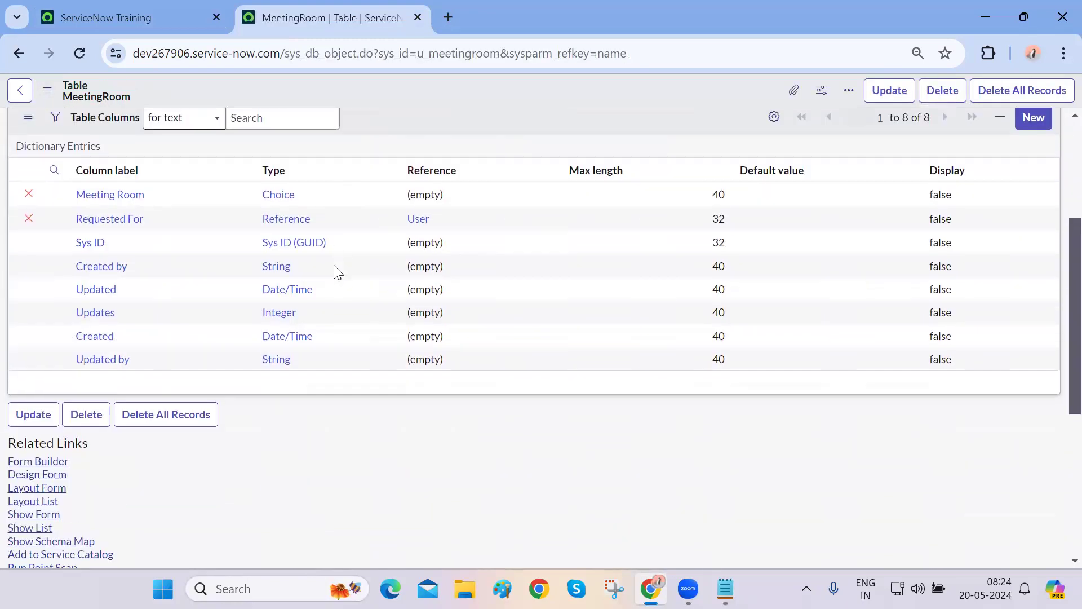
scroll(337, 271, "up", 2)
left_click(1031, 271)
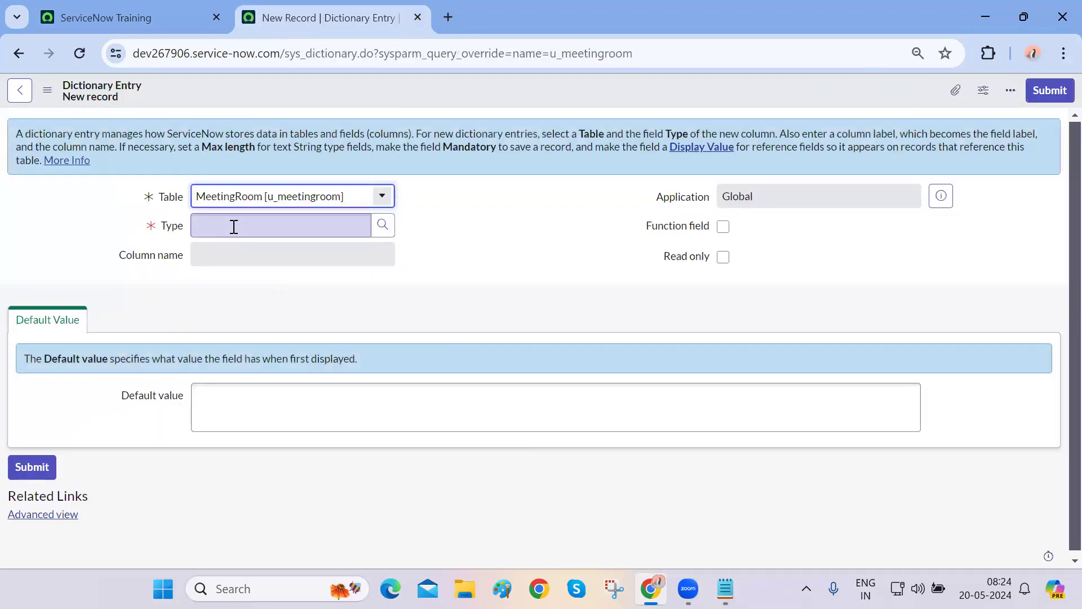
Browse the field types available for the new column, filter their labels by "multi" and clear the filter
left_click(234, 226)
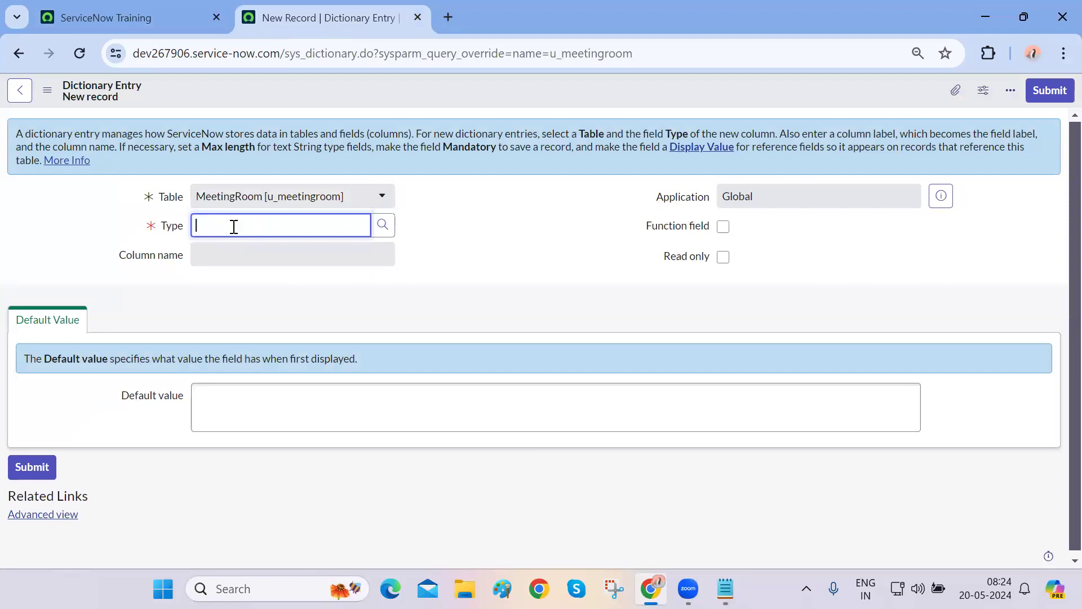
left_click(382, 231)
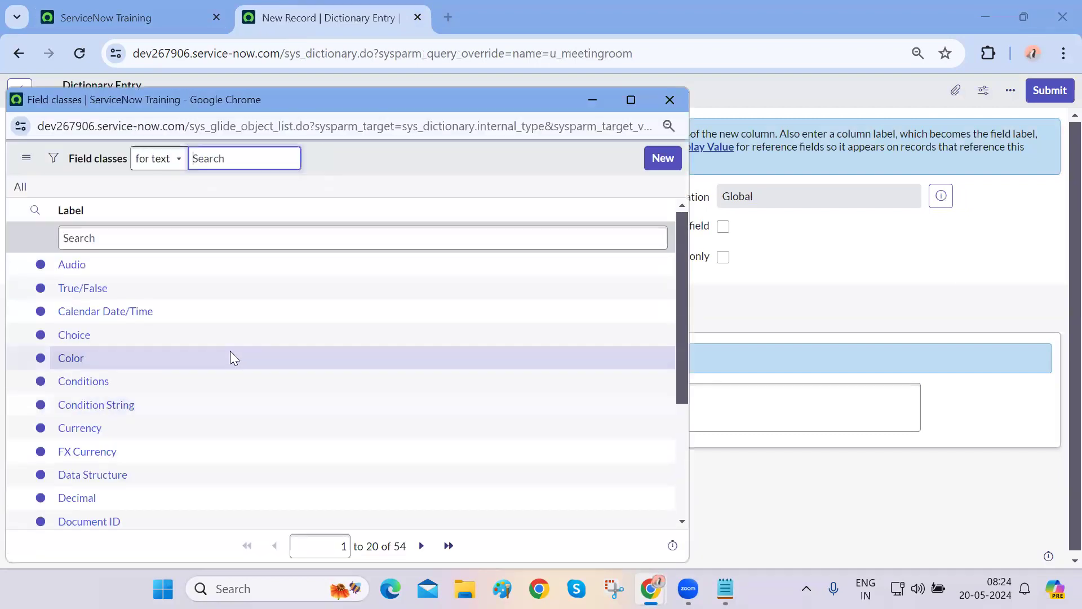
scroll(231, 352, "down", 1)
scroll(230, 350, "down", 2)
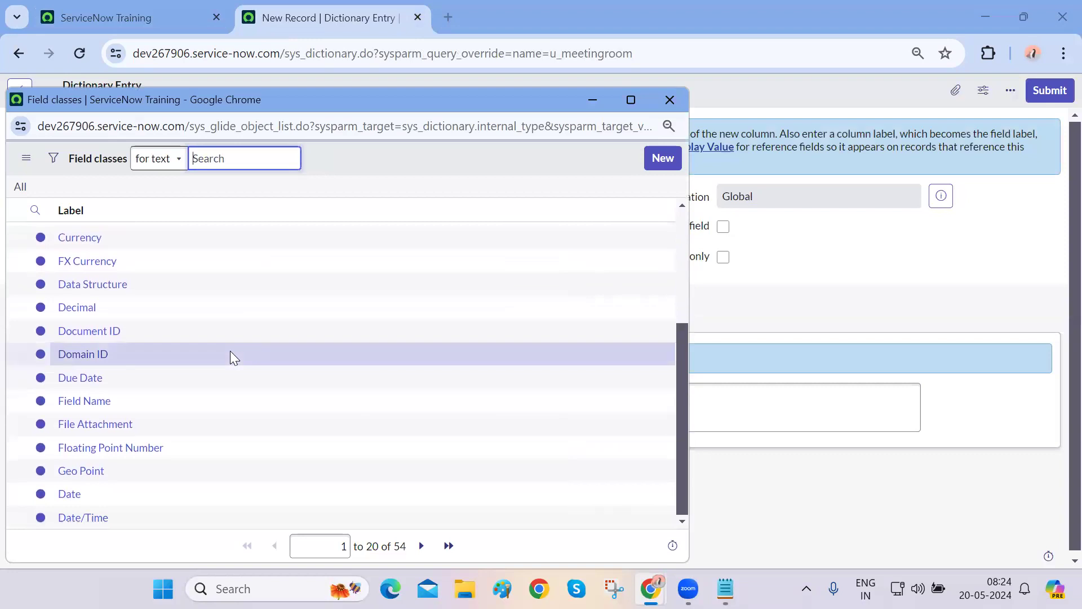
scroll(282, 406, "up", 3)
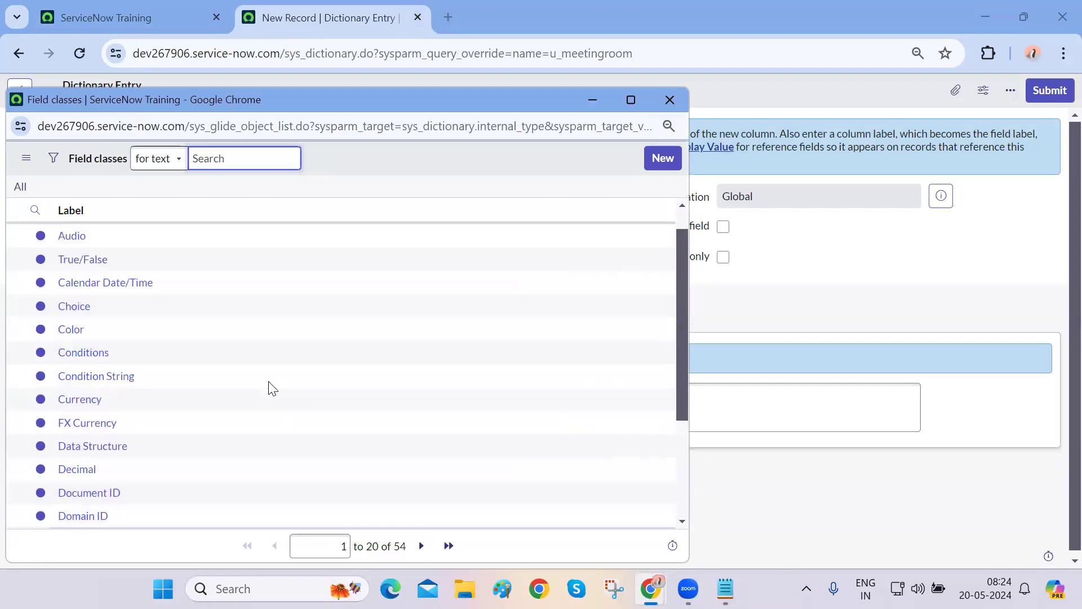
left_click(137, 241)
type("multi")
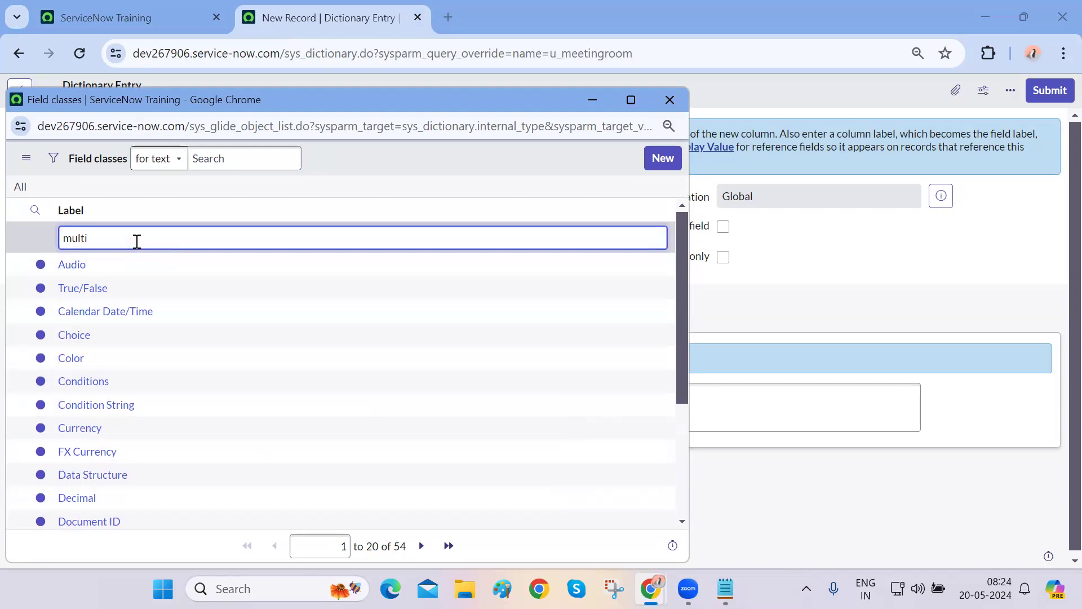
key("Return")
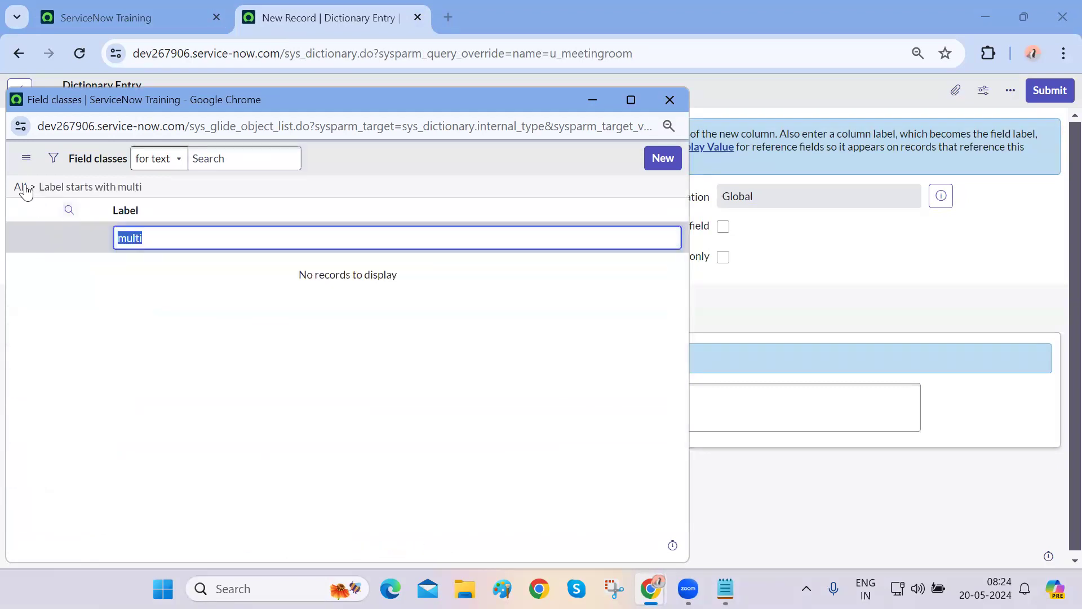
left_click(20, 192)
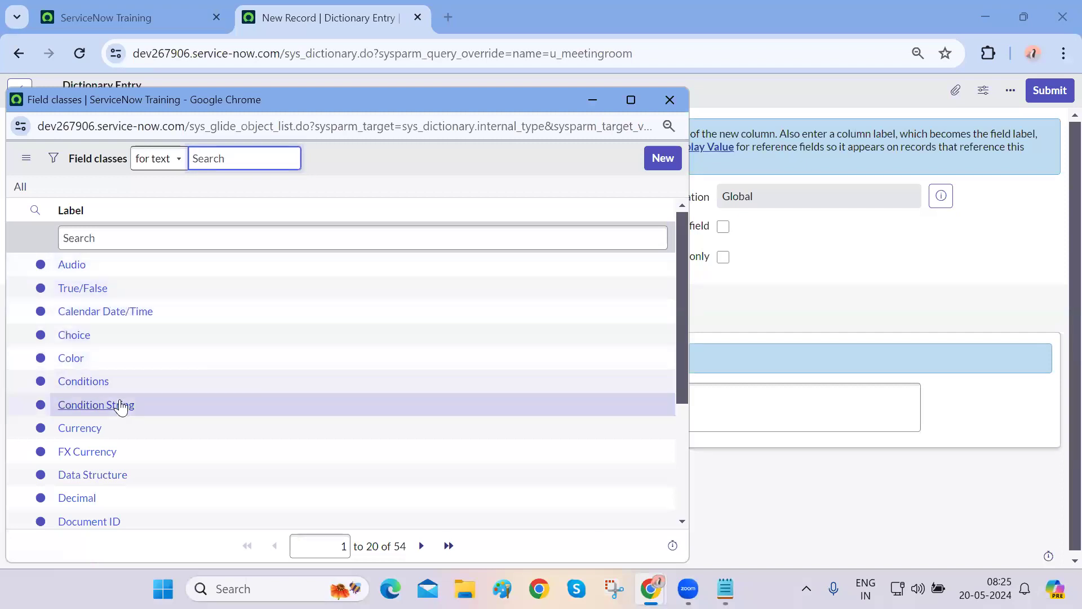
Choose List from the available field types as the new column's type
scroll(118, 401, "down", 3)
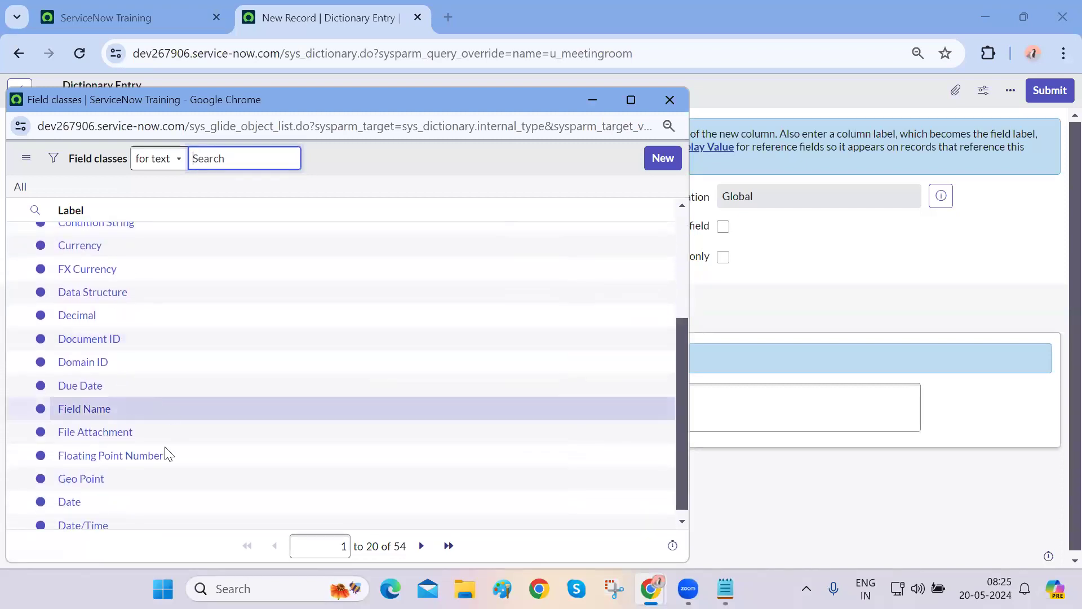
scroll(164, 448, "down", 1)
left_click(421, 550)
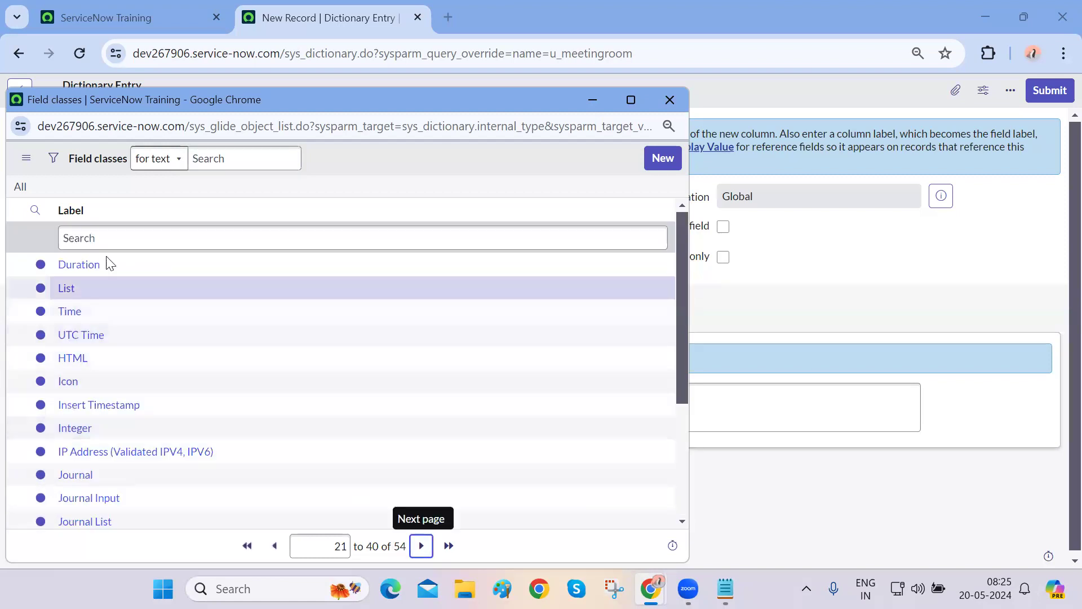
left_click(65, 287)
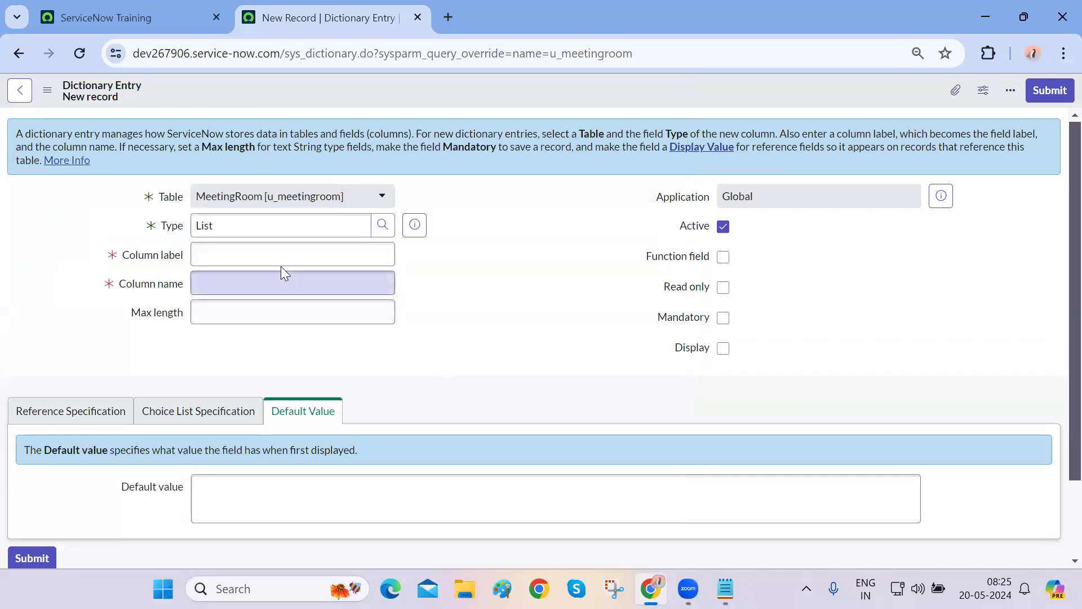
Label the new List column Participants and save its dictionary entry
left_click(256, 257)
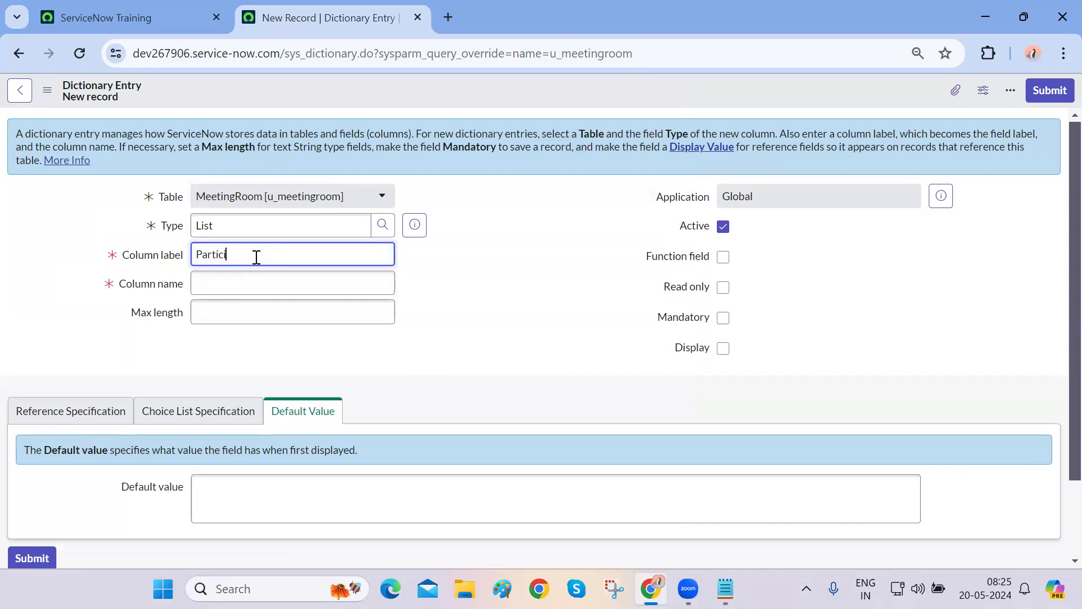
left_click(81, 330)
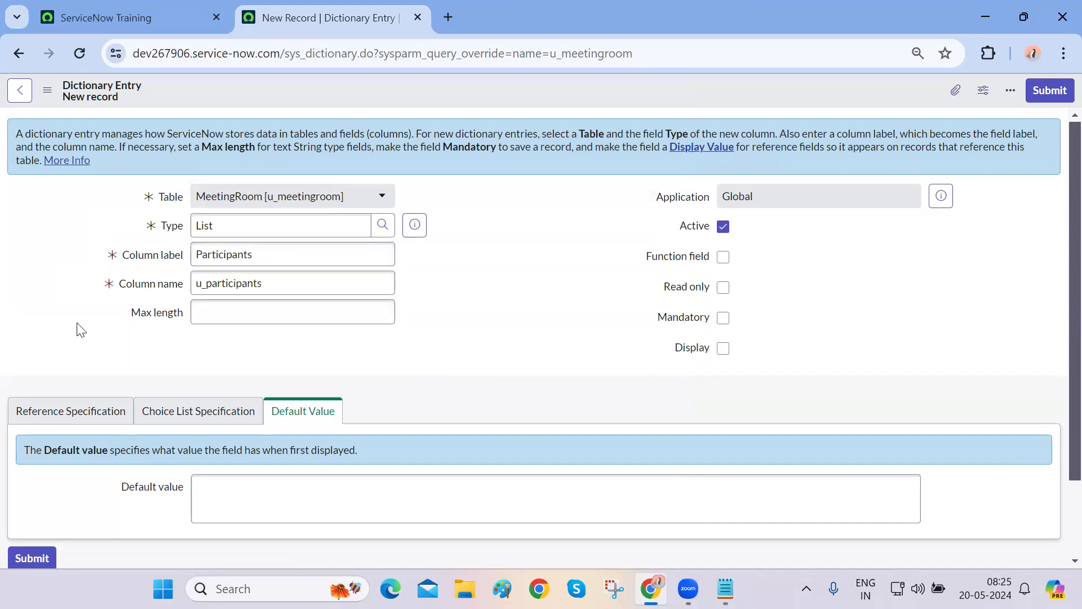
scroll(244, 350, "down", 2)
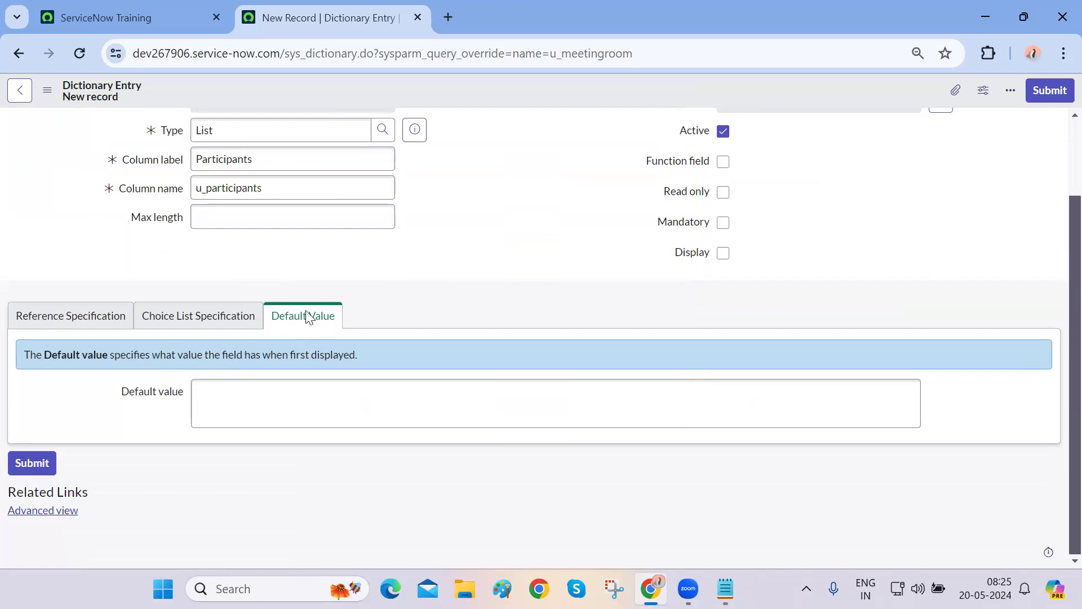
right_click(523, 92)
left_click(550, 104)
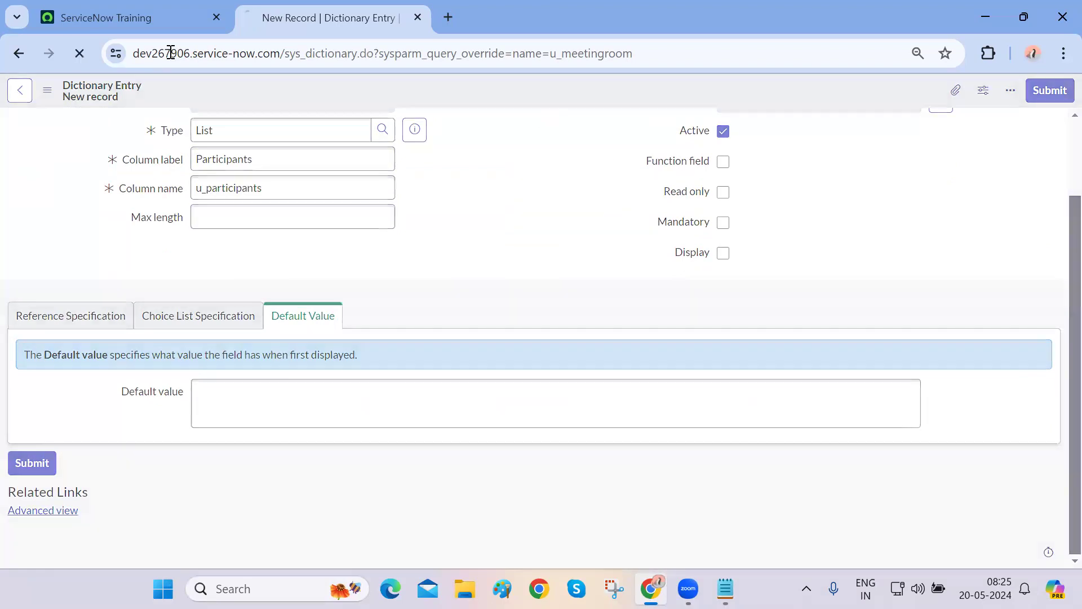
Open the MeetingRooms list in a separate browser tab and start a new MeetingRoom record
left_click(102, 18)
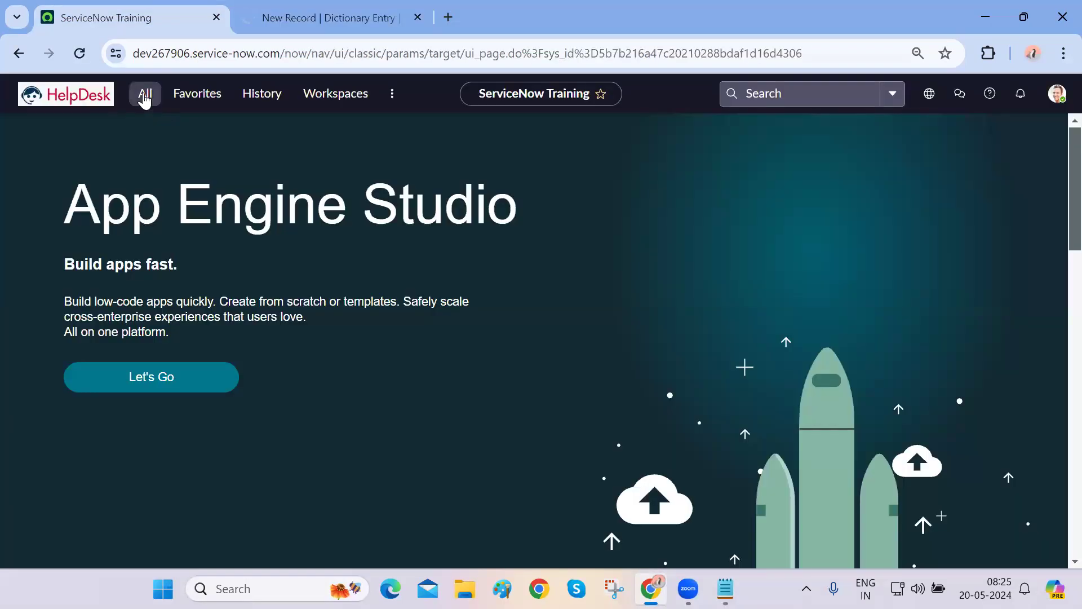
left_click(145, 99)
left_click(103, 275)
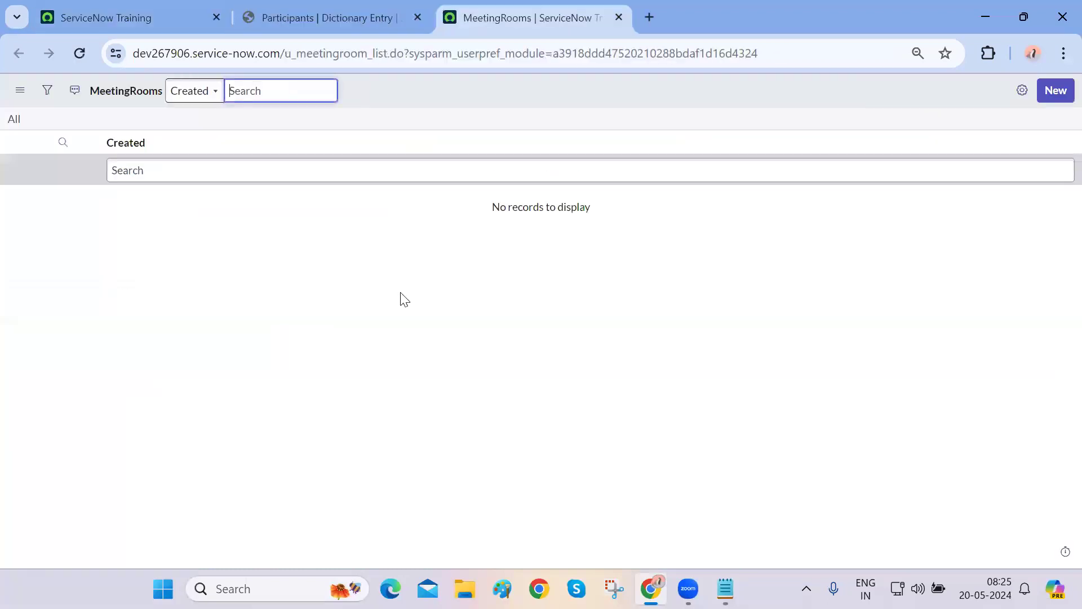
left_click(1055, 92)
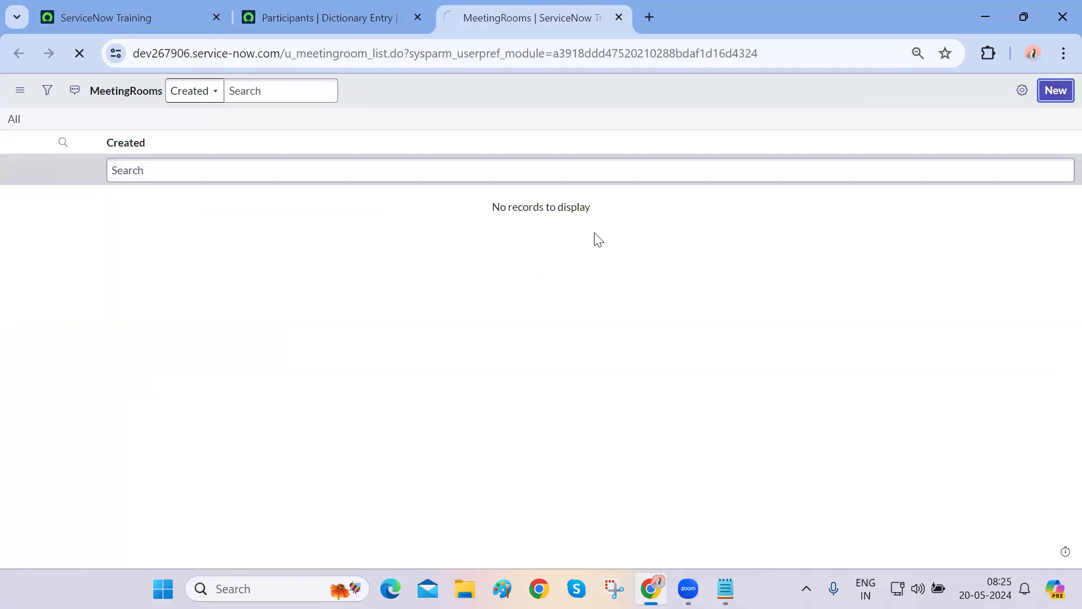
left_click(206, 190)
left_click(394, 335)
left_click(329, 421)
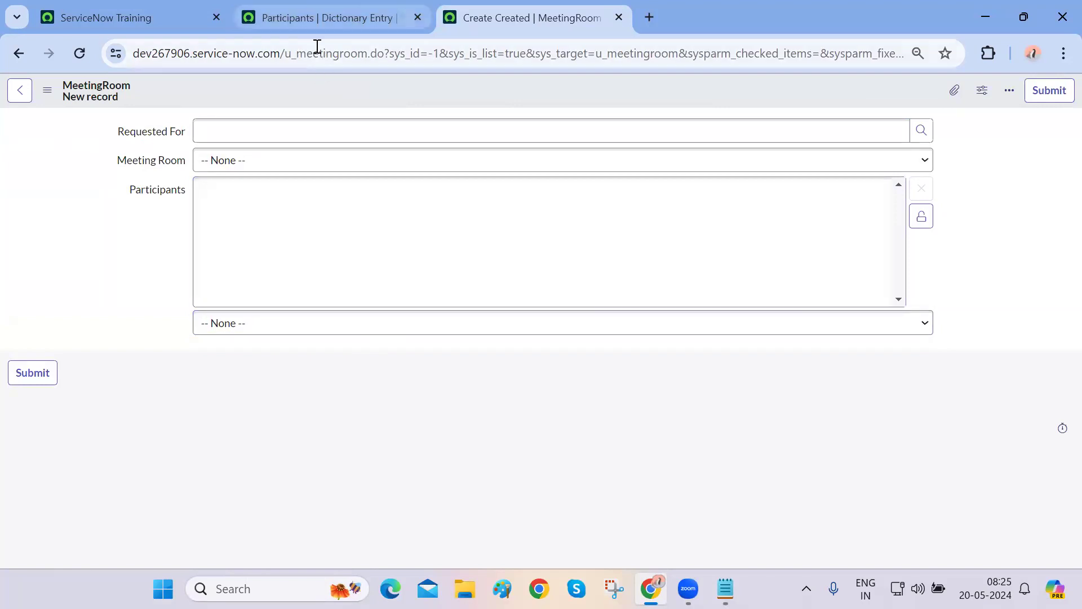
In the Participants dictionary entry, set the reference table to User (sys_user)
left_click(318, 17)
scroll(303, 346, "down", 1)
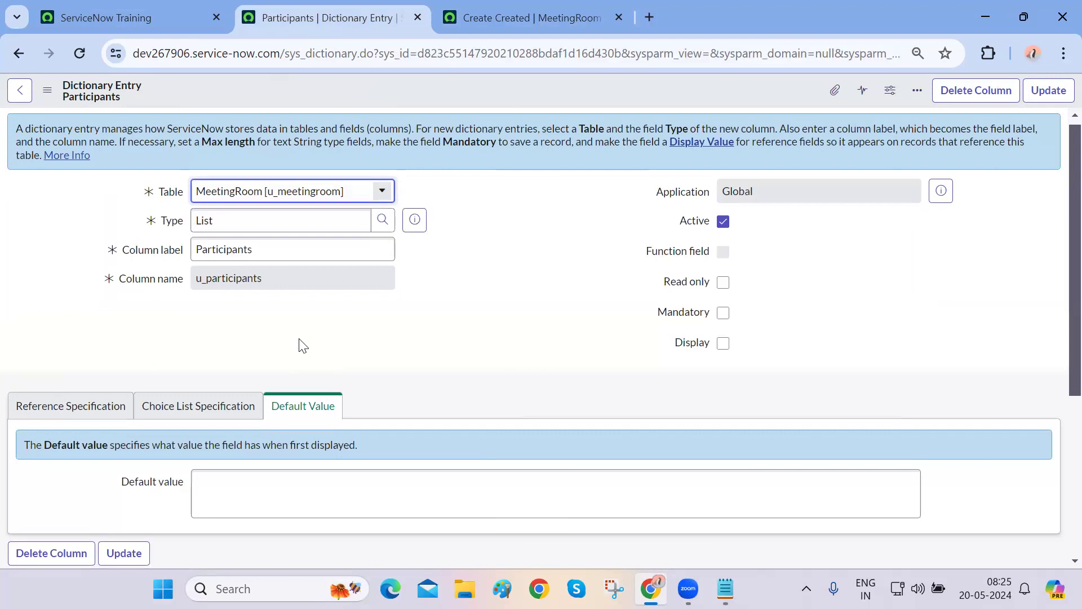
scroll(302, 344, "down", 5)
scroll(300, 342, "up", 3)
left_click(109, 311)
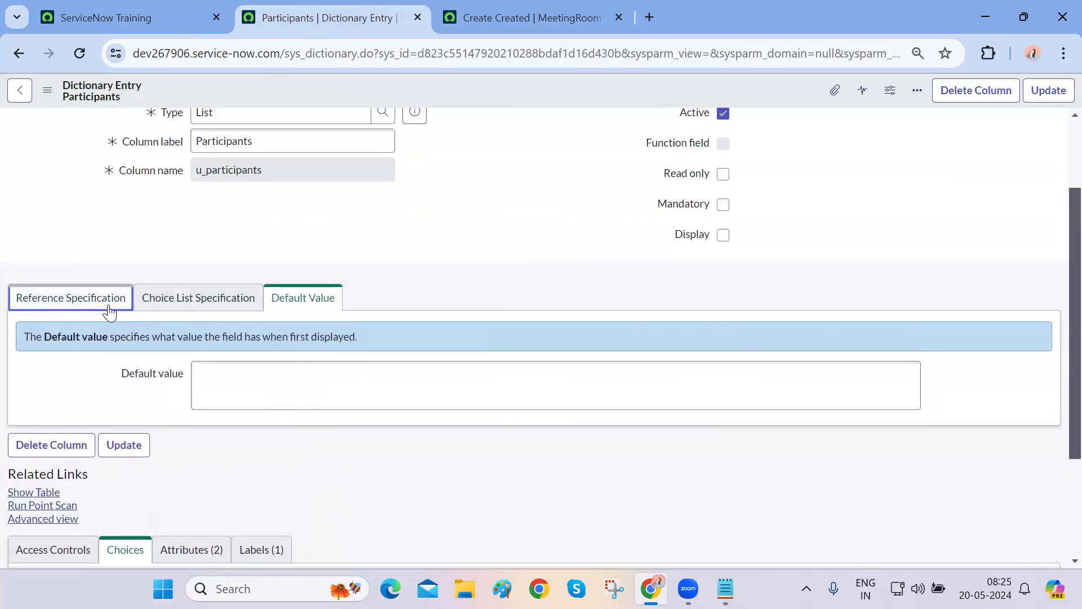
left_click(545, 376)
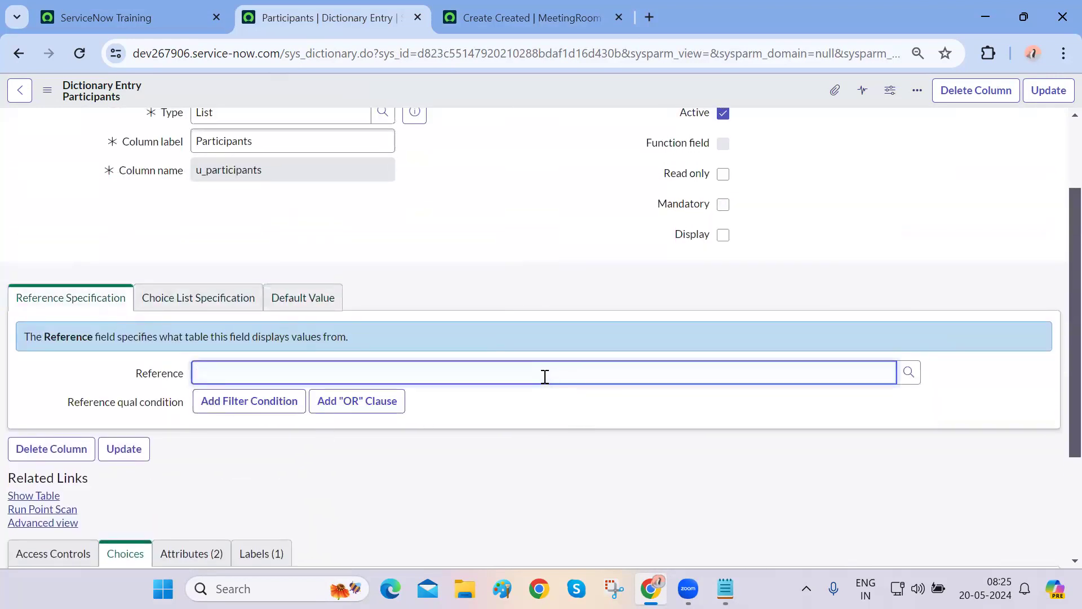
type("sys_user")
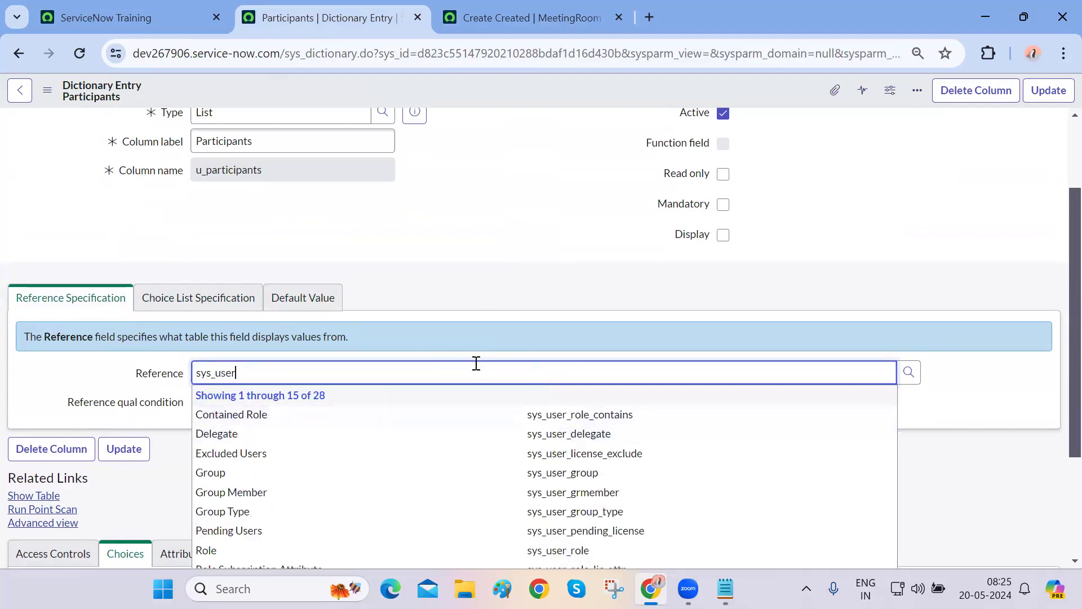
scroll(476, 364, "down", 2)
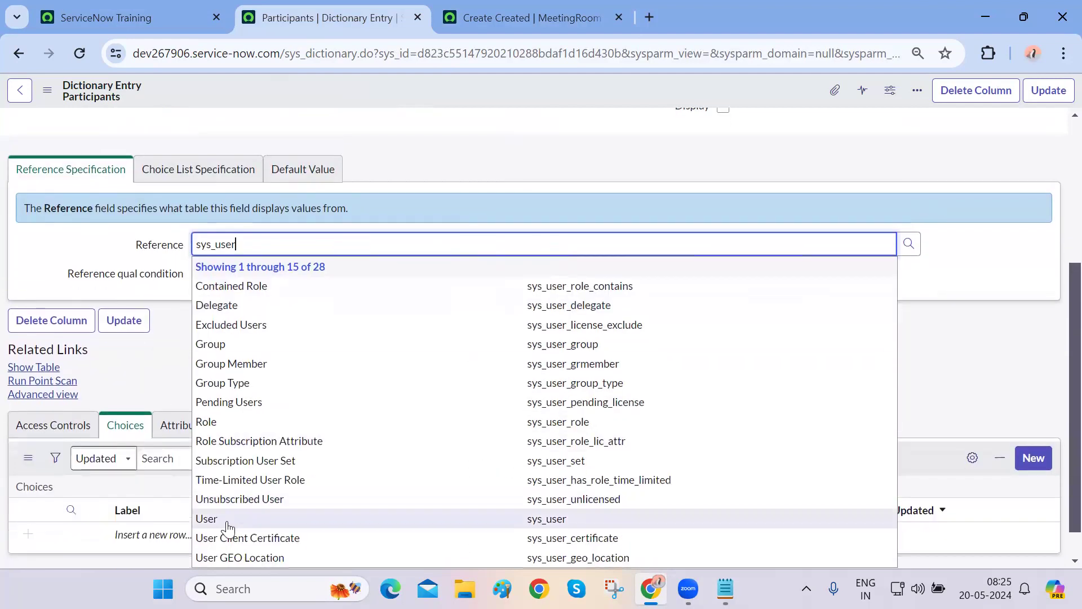
left_click(207, 517)
left_click(458, 362)
Save the Participants dictionary entry and reload the new MeetingRoom record form
scroll(458, 361, "up", 4)
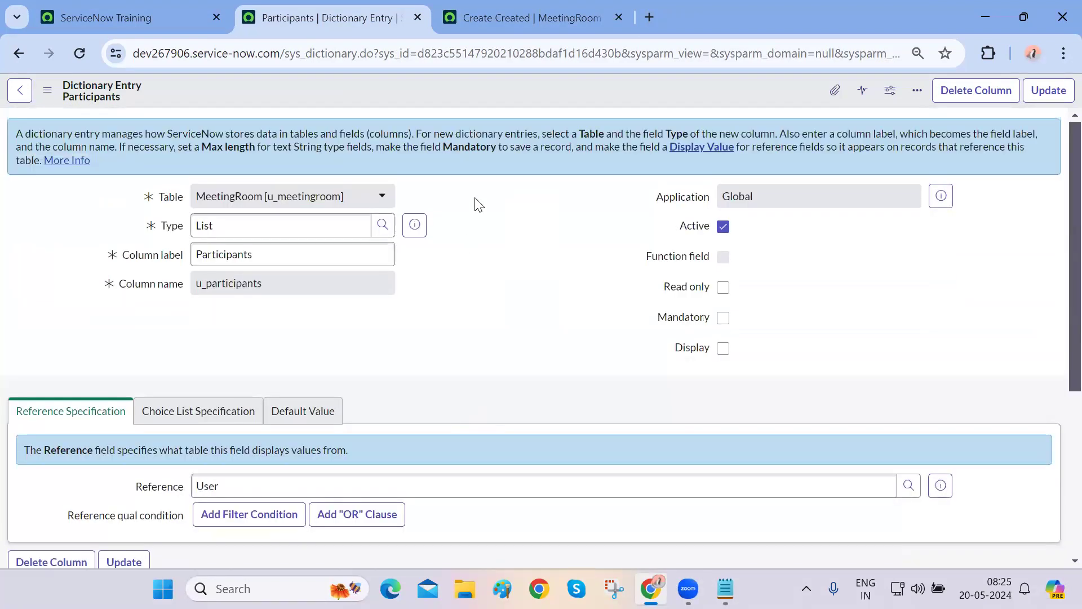
right_click(447, 92)
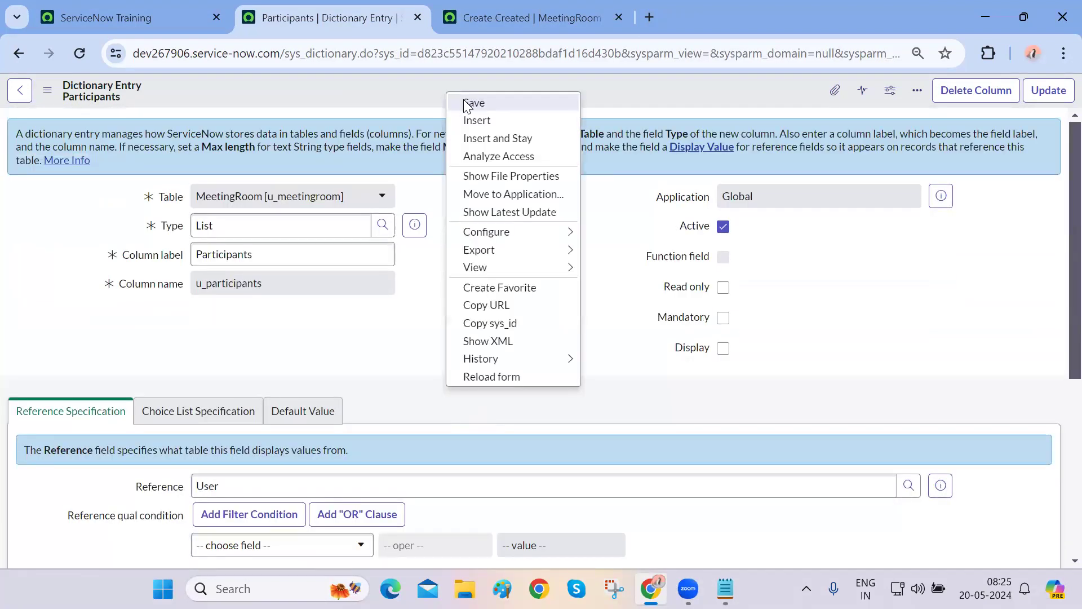
left_click(467, 103)
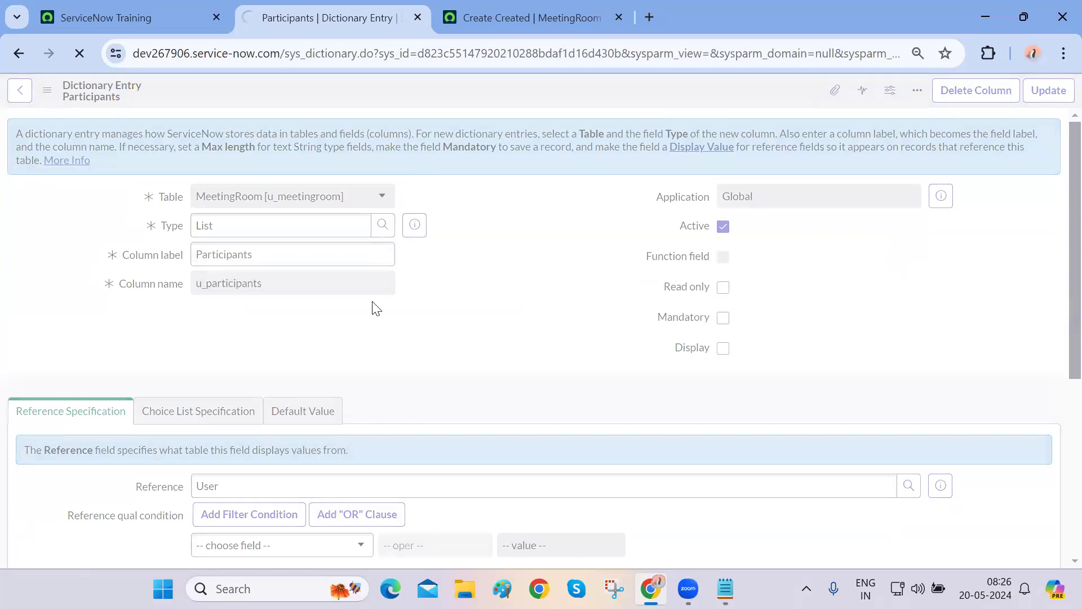
key("ctrl+Tab")
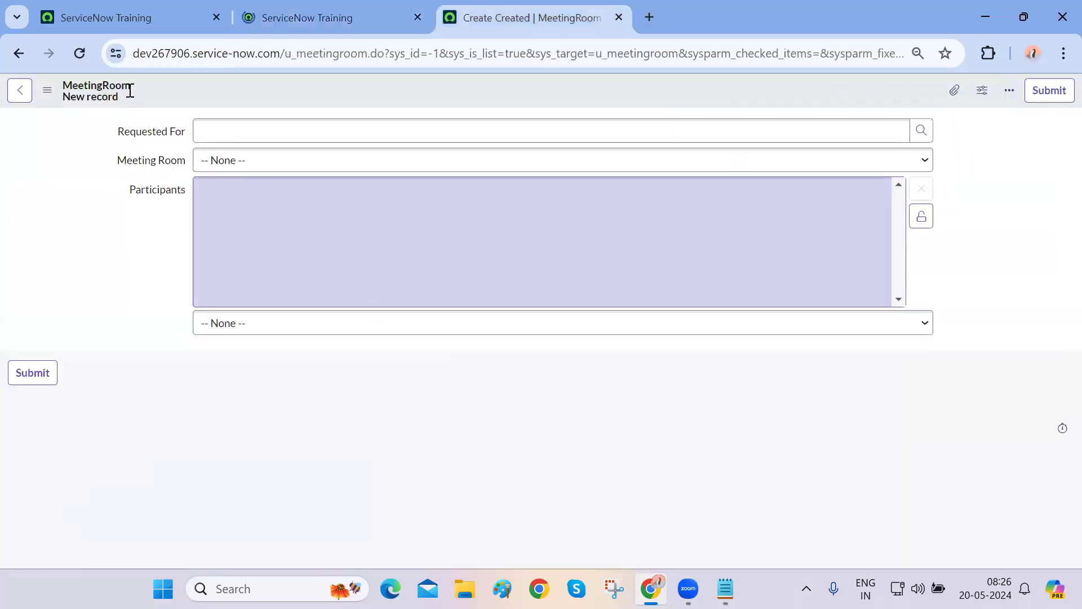
left_click(79, 54)
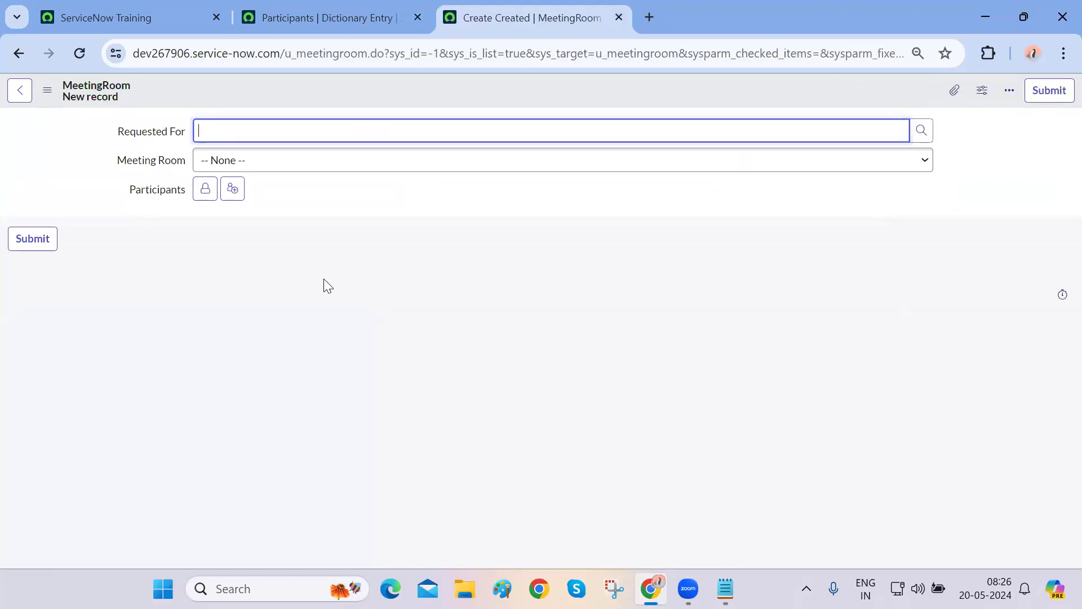
Examine the dictionary information of the Participants field, particularly its type, and close it
right_click(148, 191)
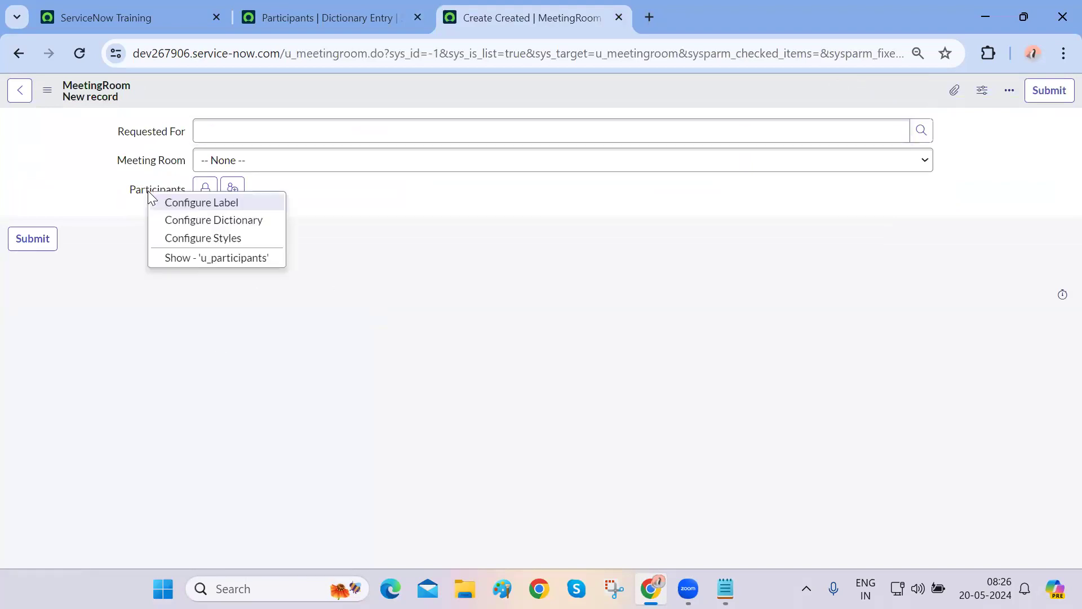
left_click(195, 258)
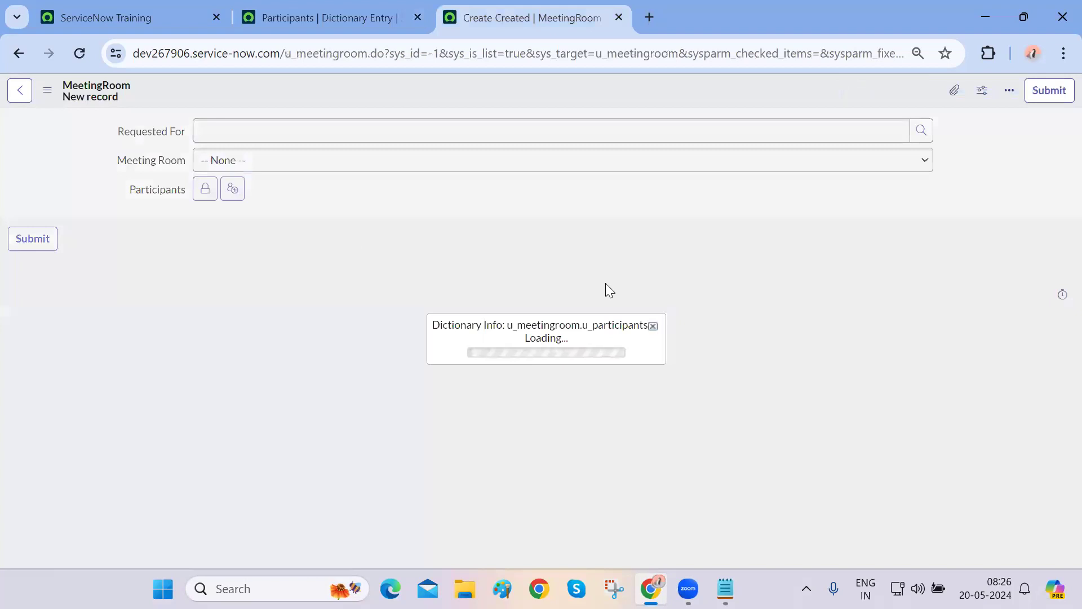
double_click(525, 316)
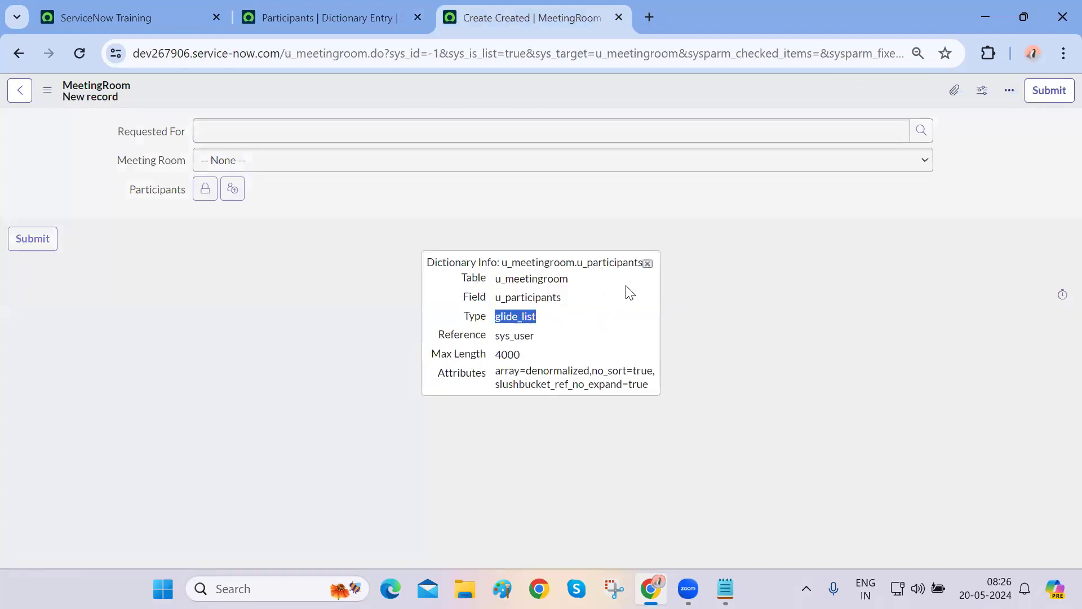
left_click(648, 263)
Set Requested For to User 2 and Meeting Room to FF1 in the new record
left_click(860, 130)
type("user")
left_click(287, 230)
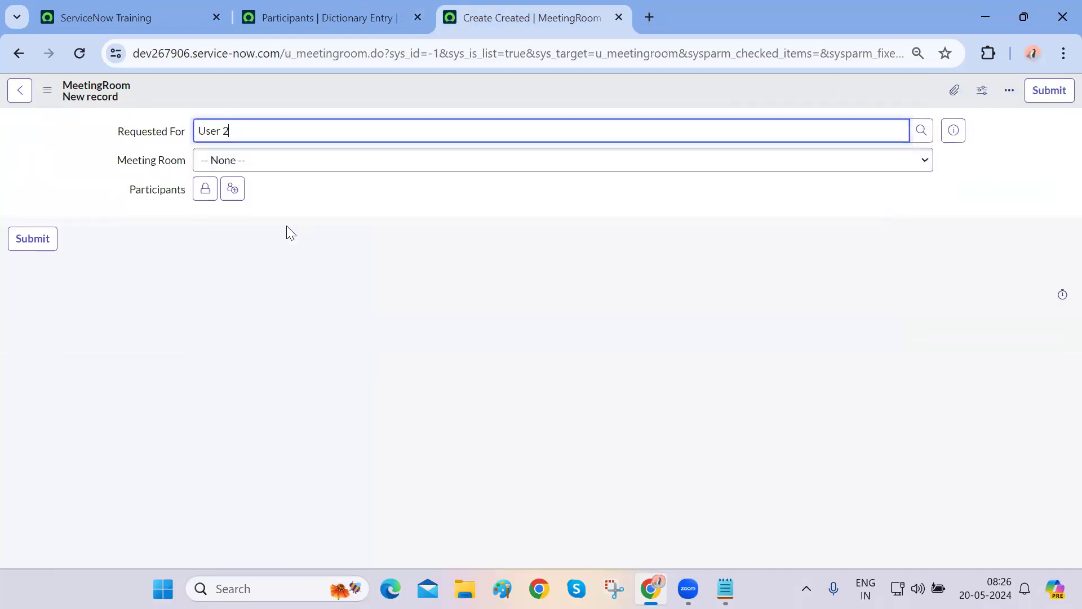
left_click(407, 163)
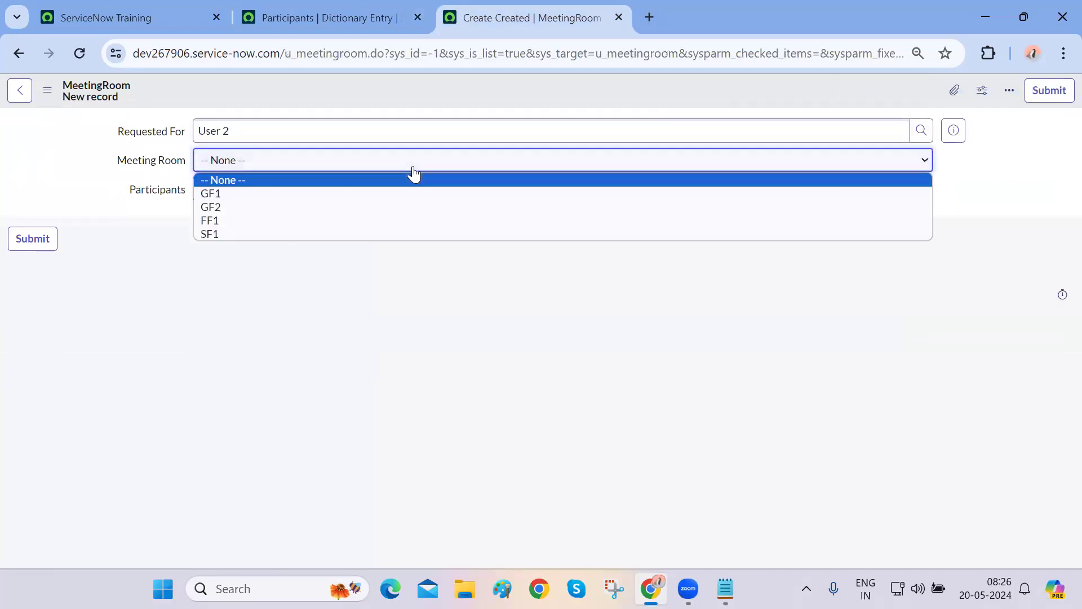
left_click(325, 219)
Unlock the Participants list and add three people from the name suggestions, matching all users with "**"
left_click(205, 189)
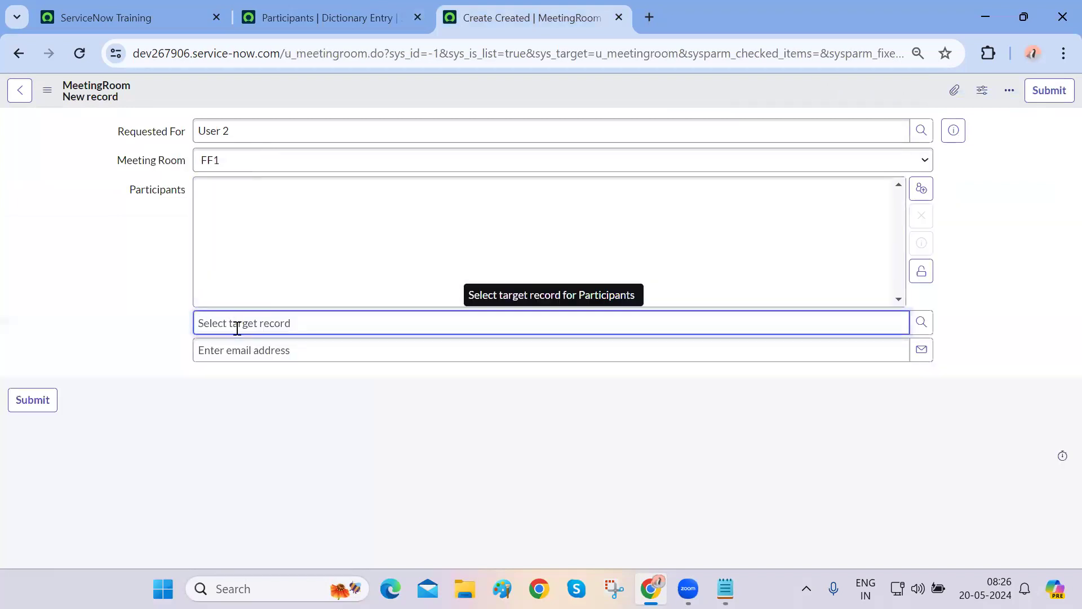
type("**")
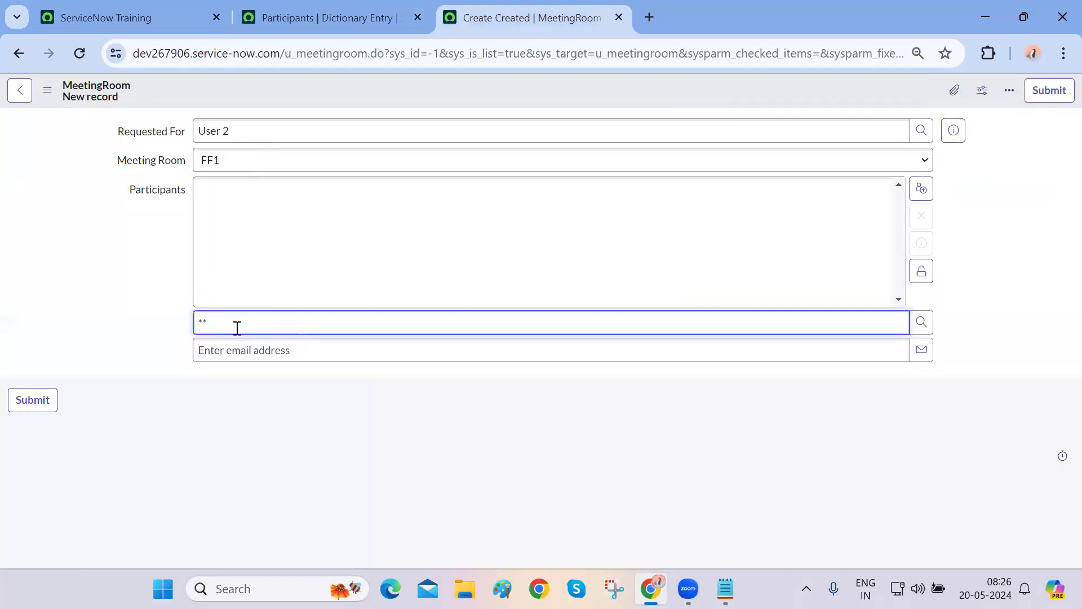
left_click(239, 380)
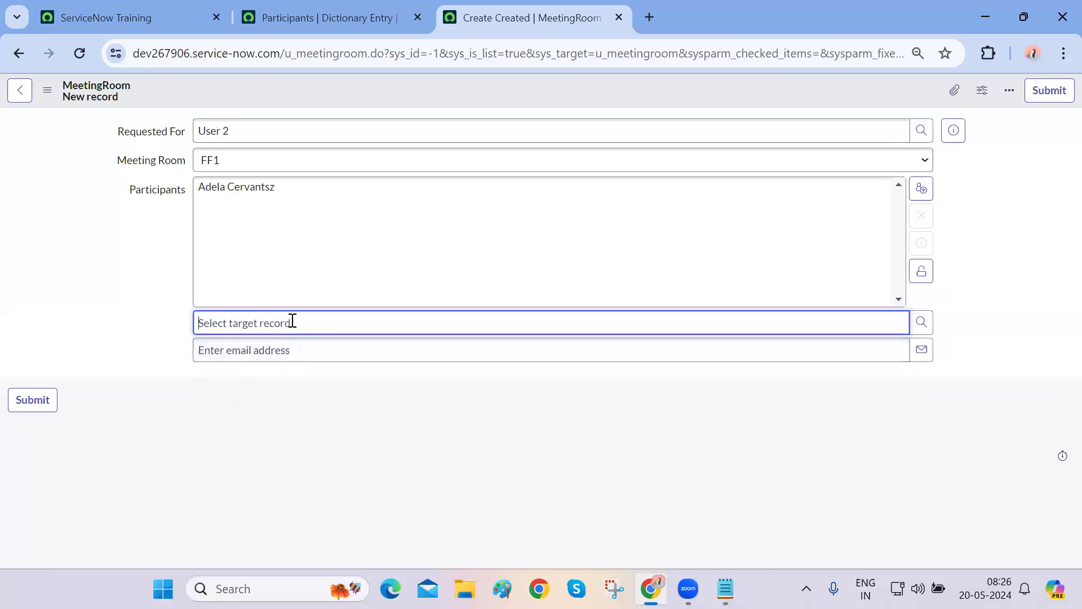
type("**")
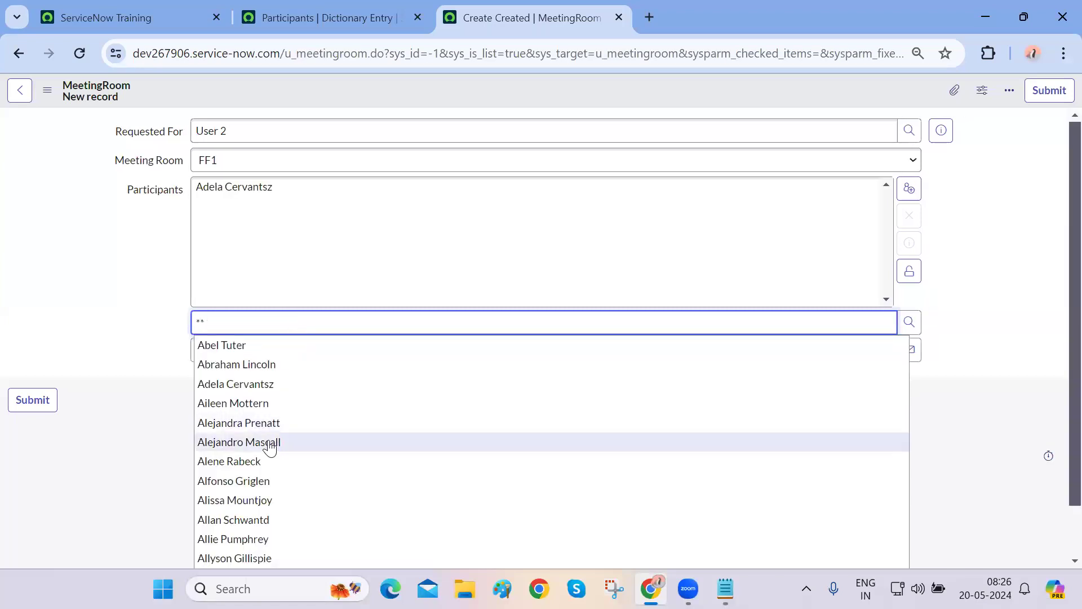
left_click(271, 444)
type("**")
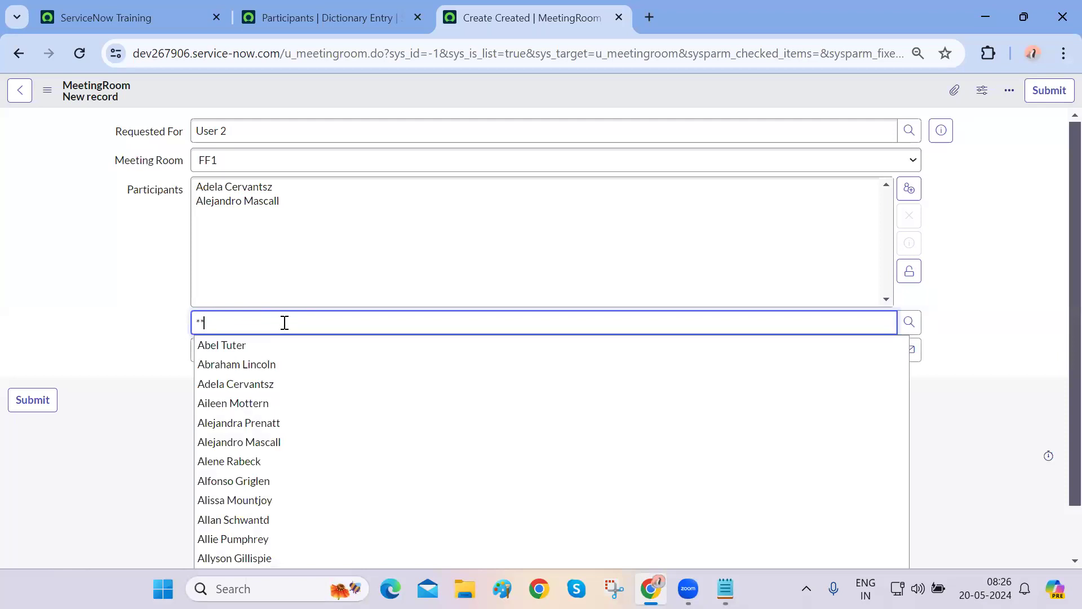
left_click(284, 560)
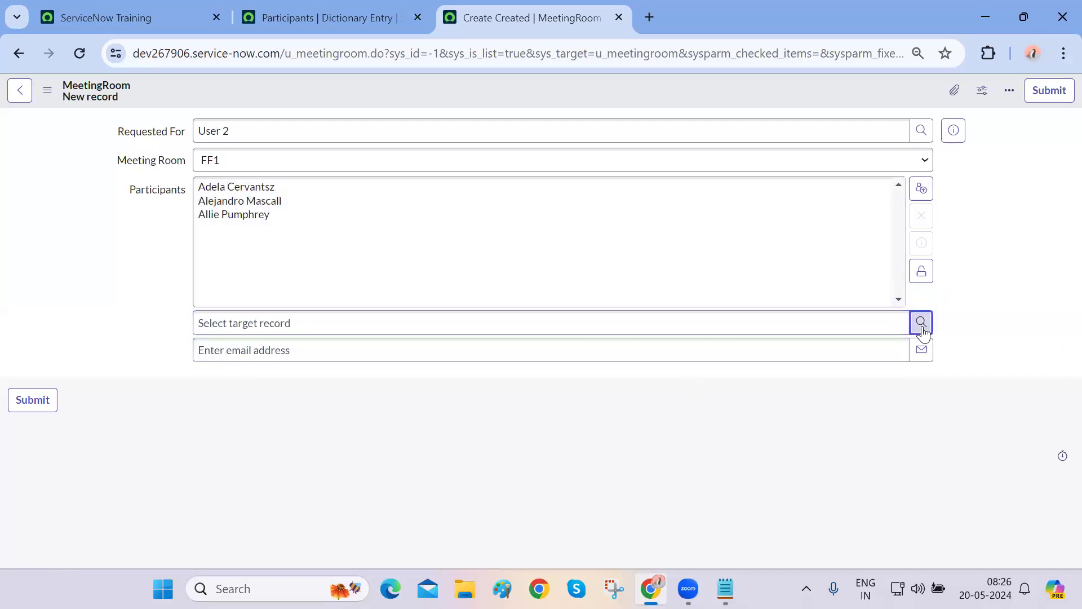
Add User 9 to the participants through the user lookup list, lock the field and save the MeetingRoom record
left_click(921, 321)
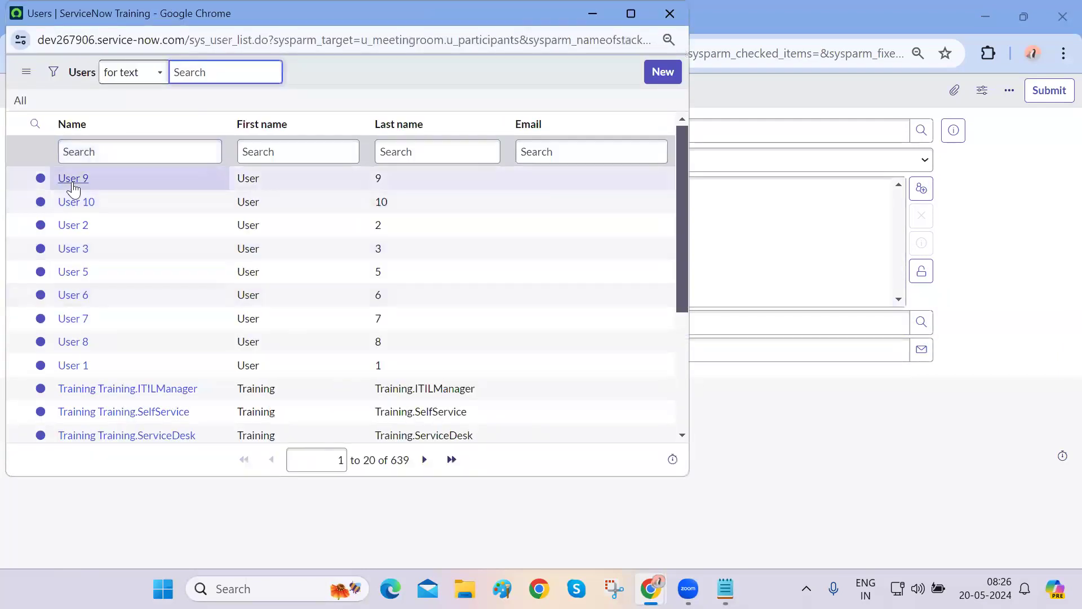
left_click(72, 179)
left_click(928, 281)
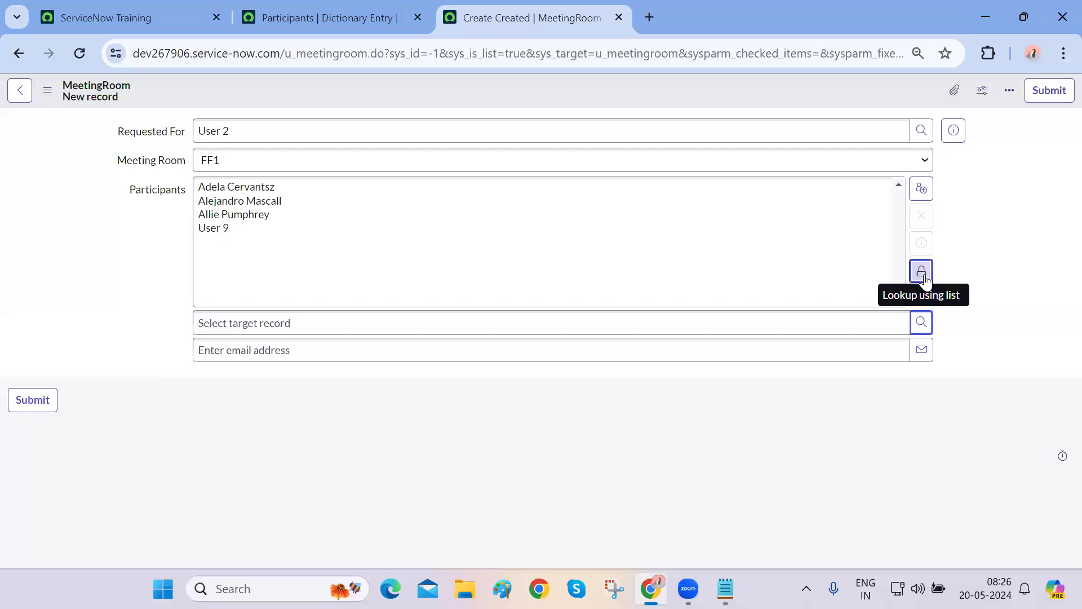
right_click(352, 90)
left_click(364, 100)
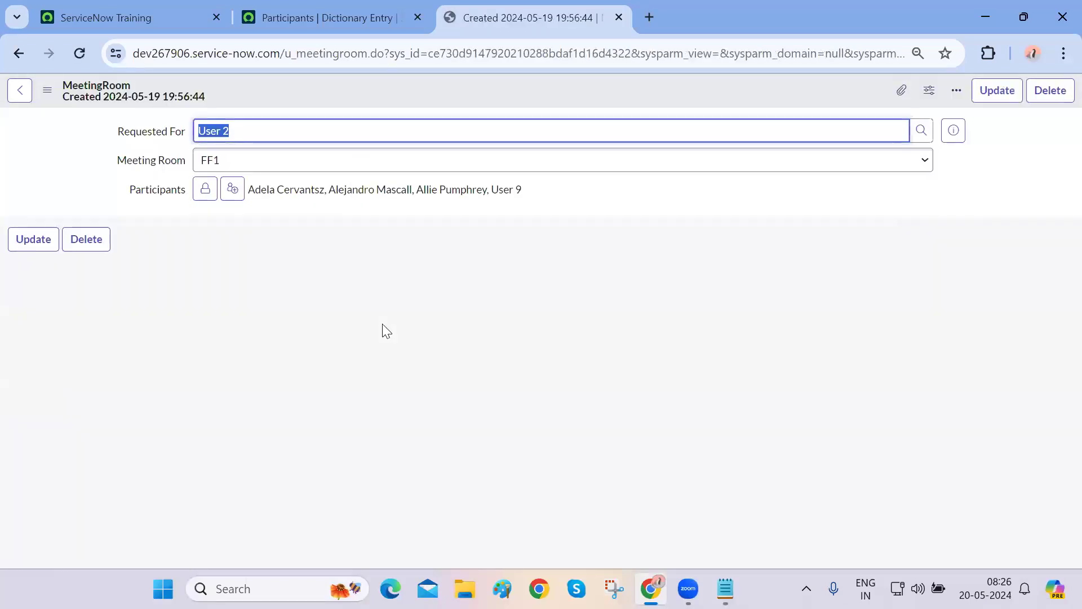
triple_click(143, 134)
triple_click(136, 164)
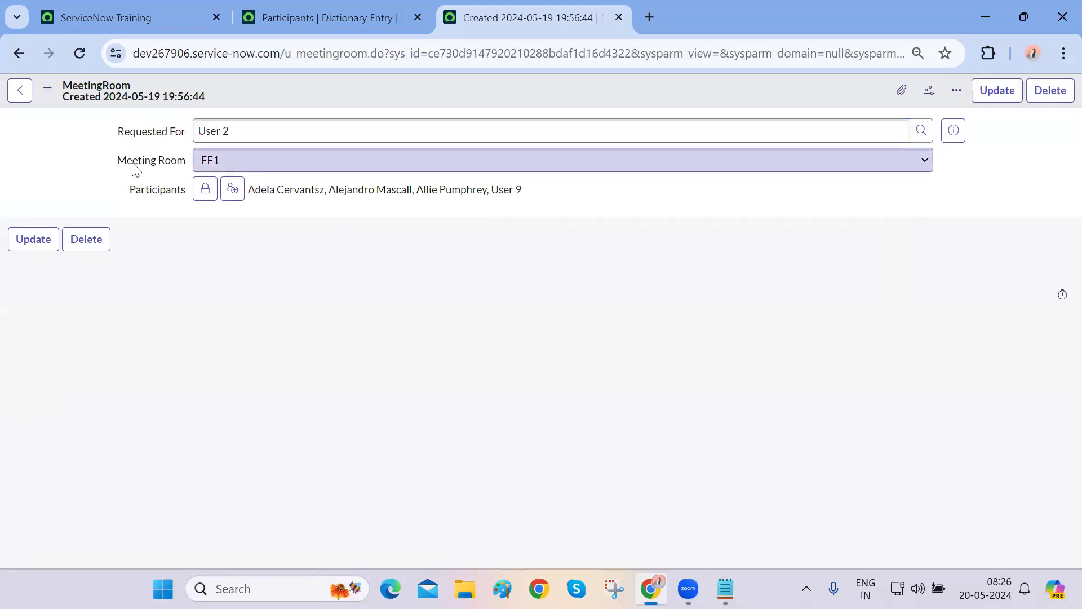
triple_click(141, 193)
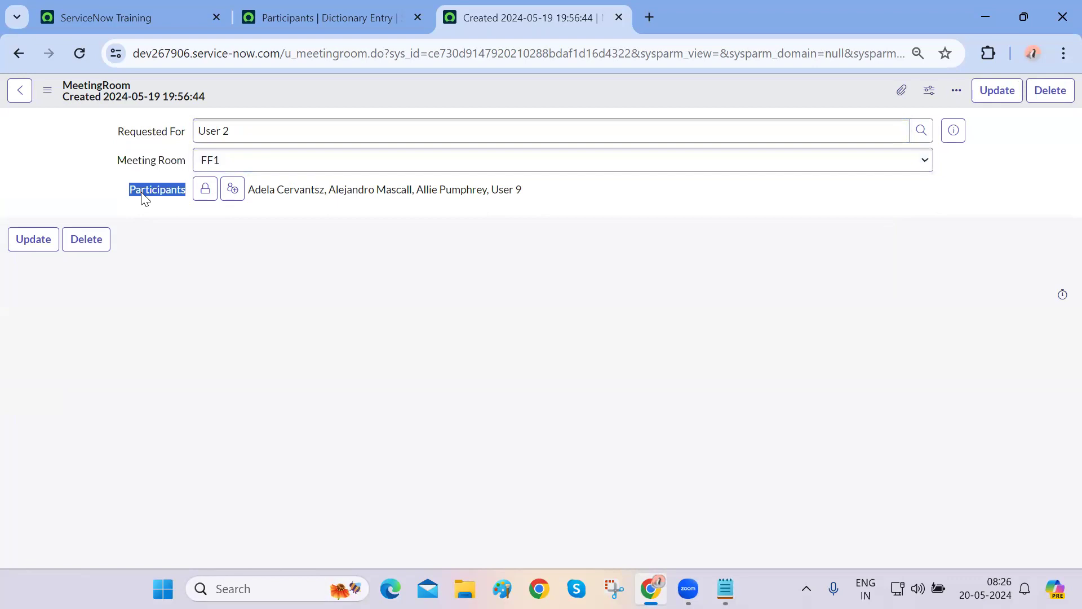
left_click(204, 274)
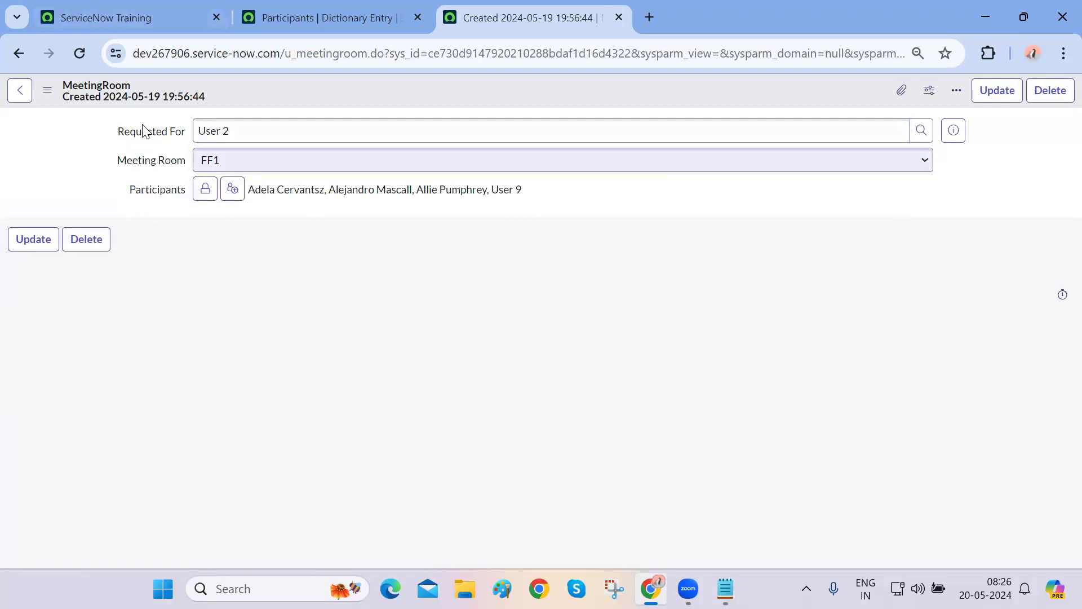
Add a Date/Time column labelled Start Date to the MeetingRoom table from its table configuration and save it
left_click(46, 90)
mouse_move(129, 181)
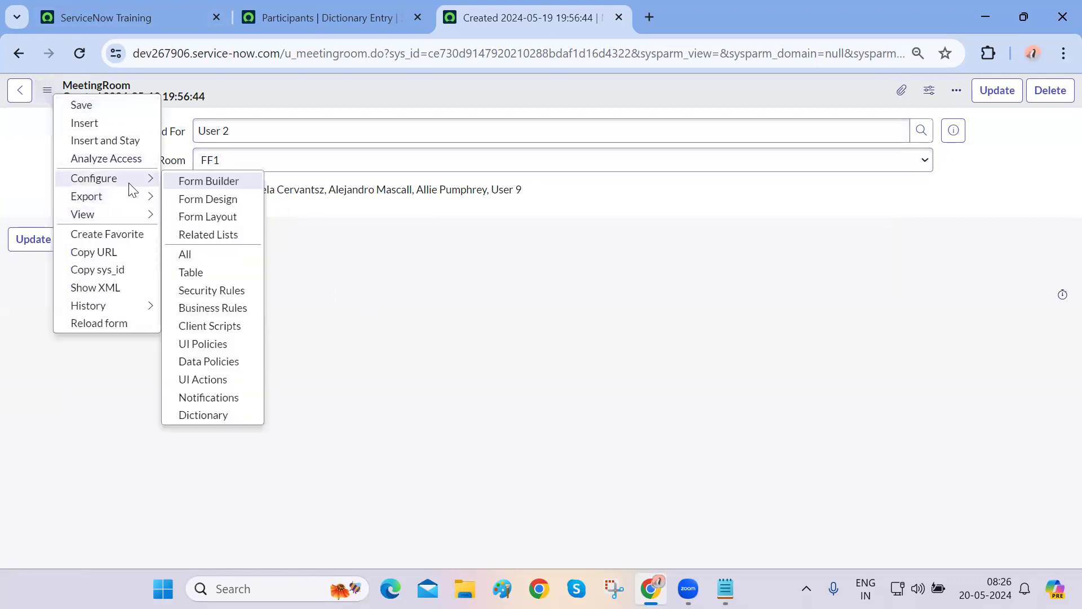
left_click(223, 274)
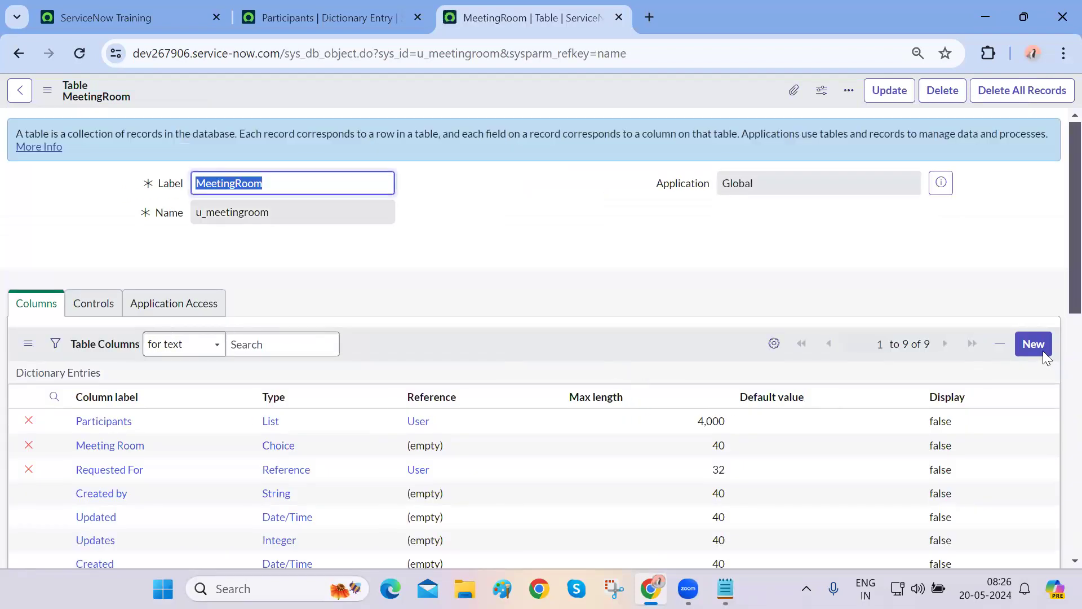
left_click(1035, 345)
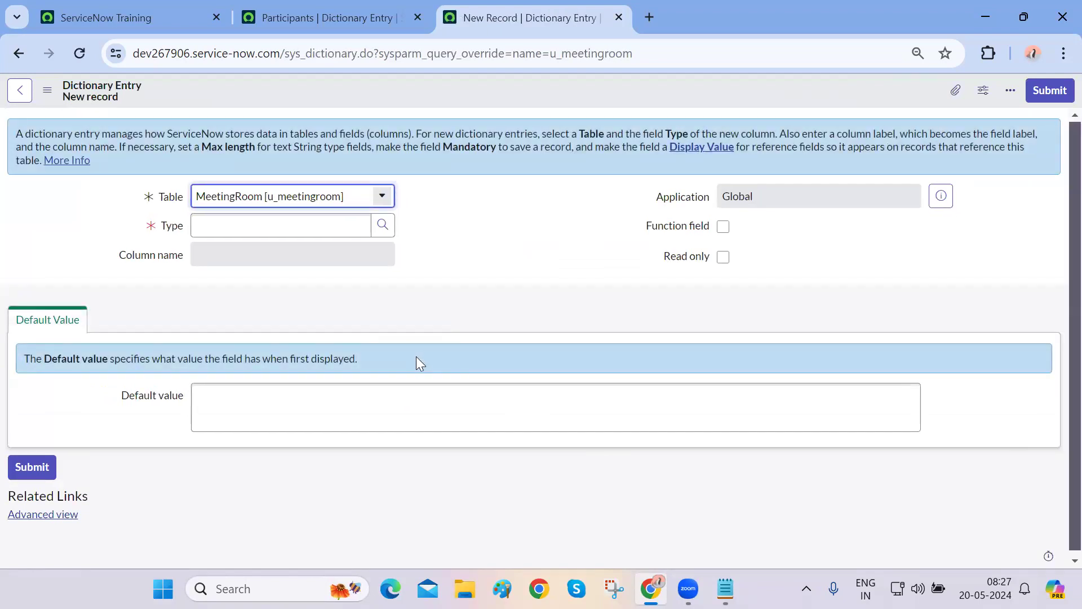
left_click(281, 222)
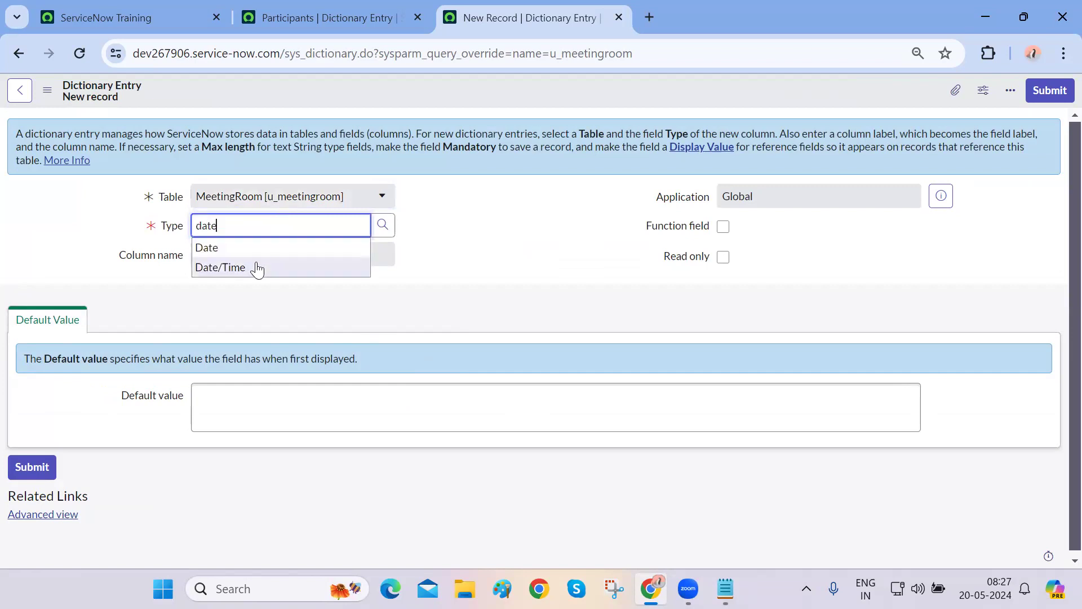
left_click(256, 269)
left_click(494, 358)
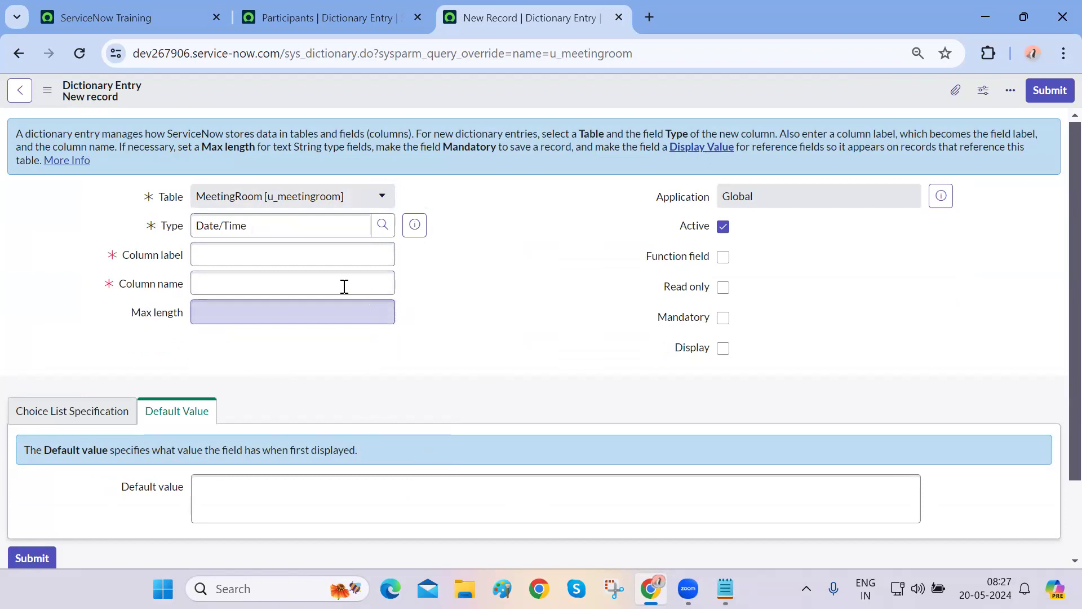
left_click(285, 260)
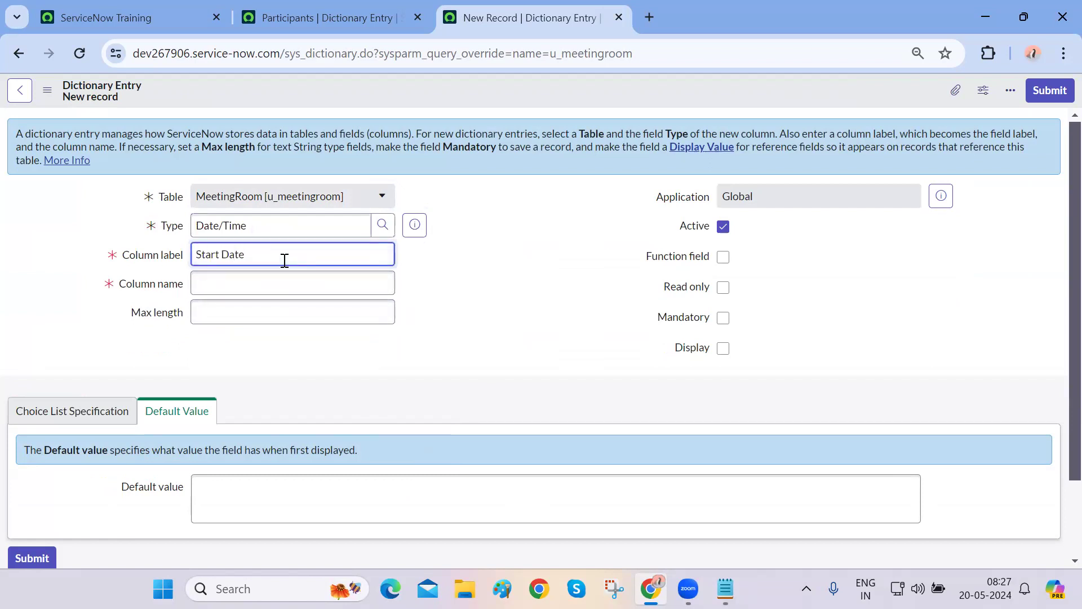
left_click(394, 388)
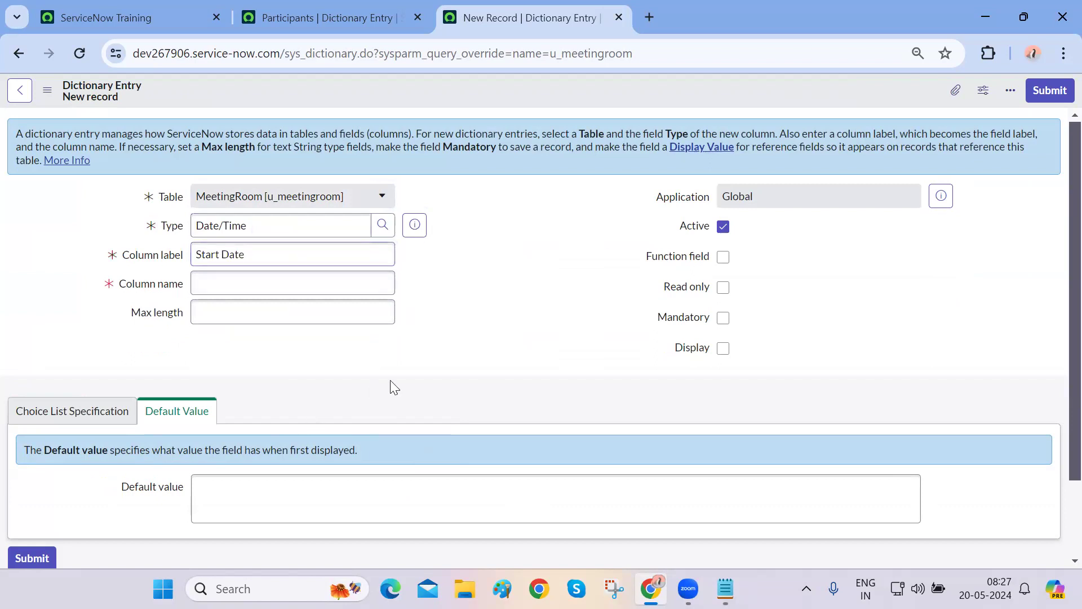
right_click(525, 84)
left_click(547, 97)
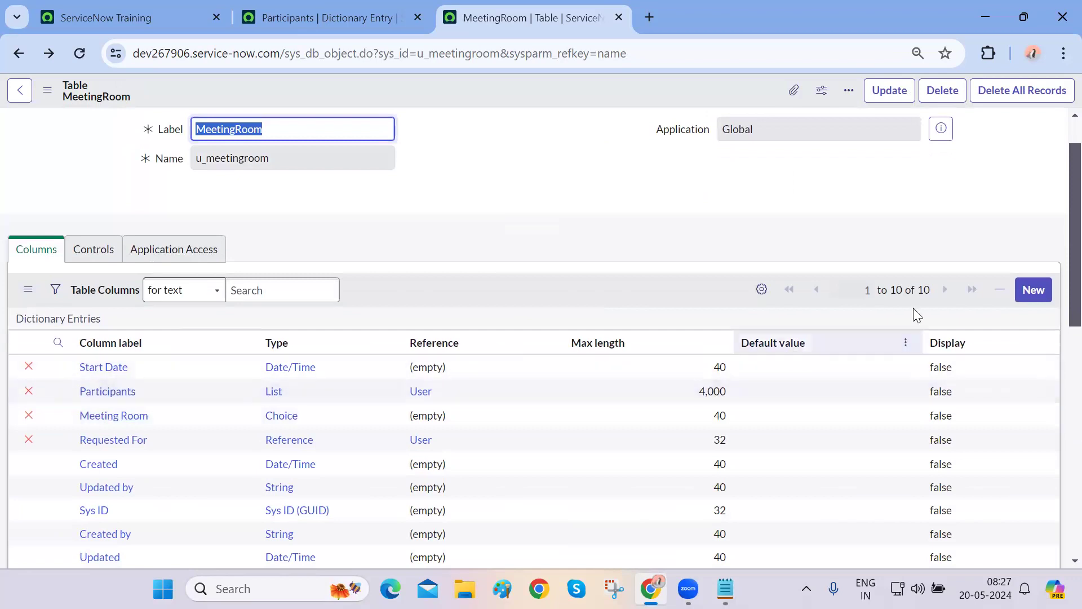
Add another Date/Time column labelled End Date to the MeetingRoom table and save it
left_click(1034, 293)
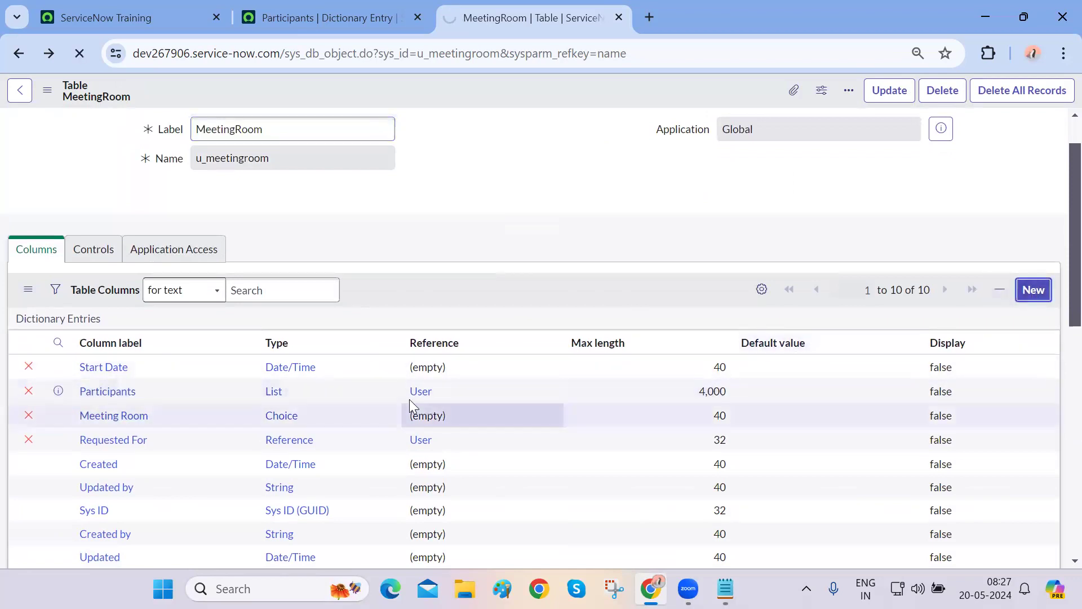
left_click(276, 235)
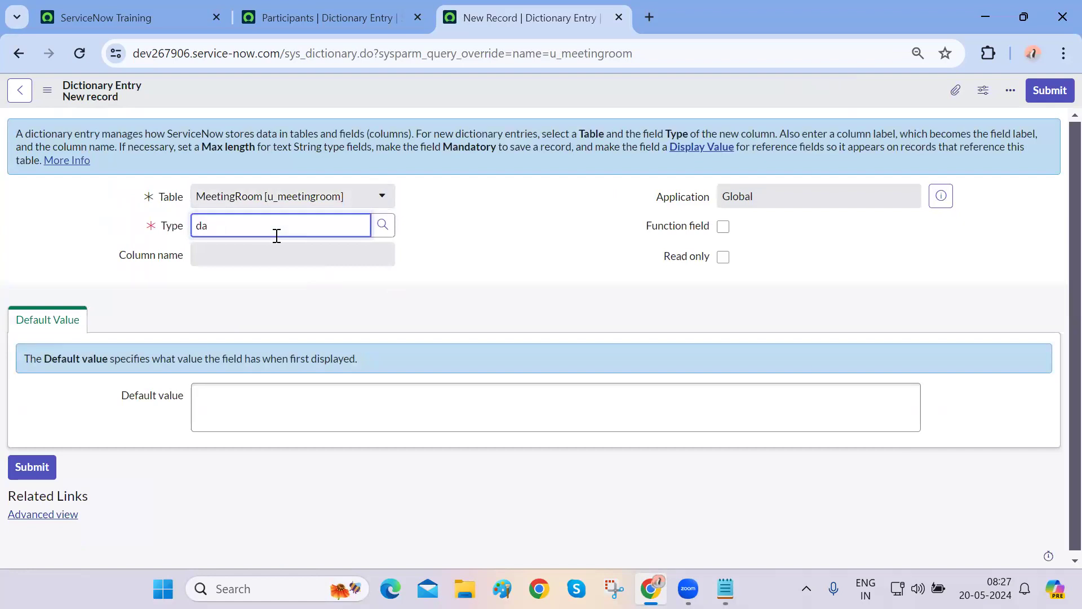
left_click(266, 265)
left_click(244, 259)
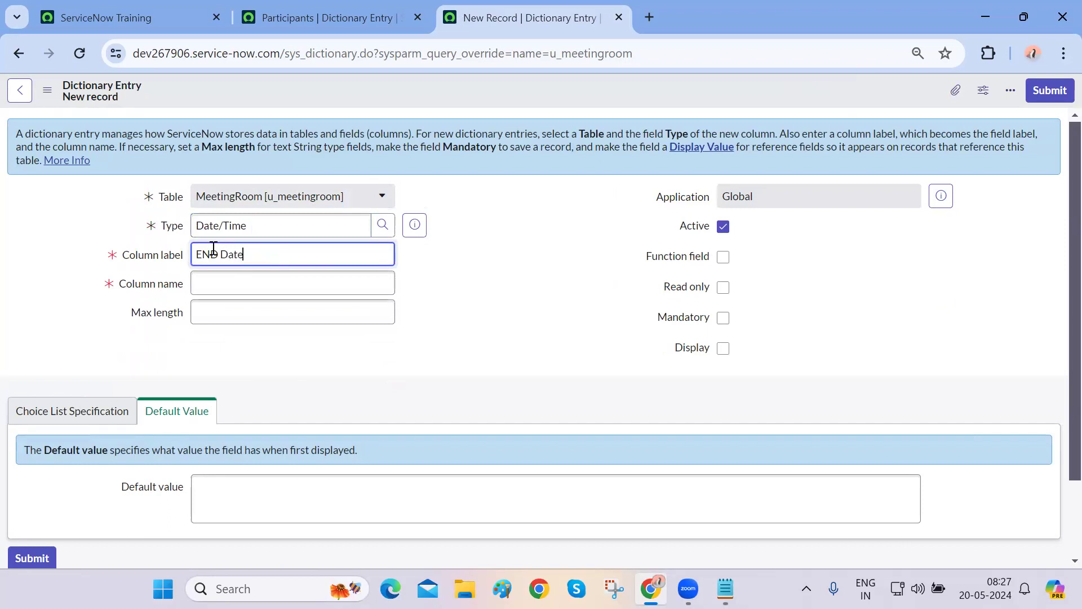
key("BackSpace")
key("BackSpace")
type("nd")
left_click(95, 338)
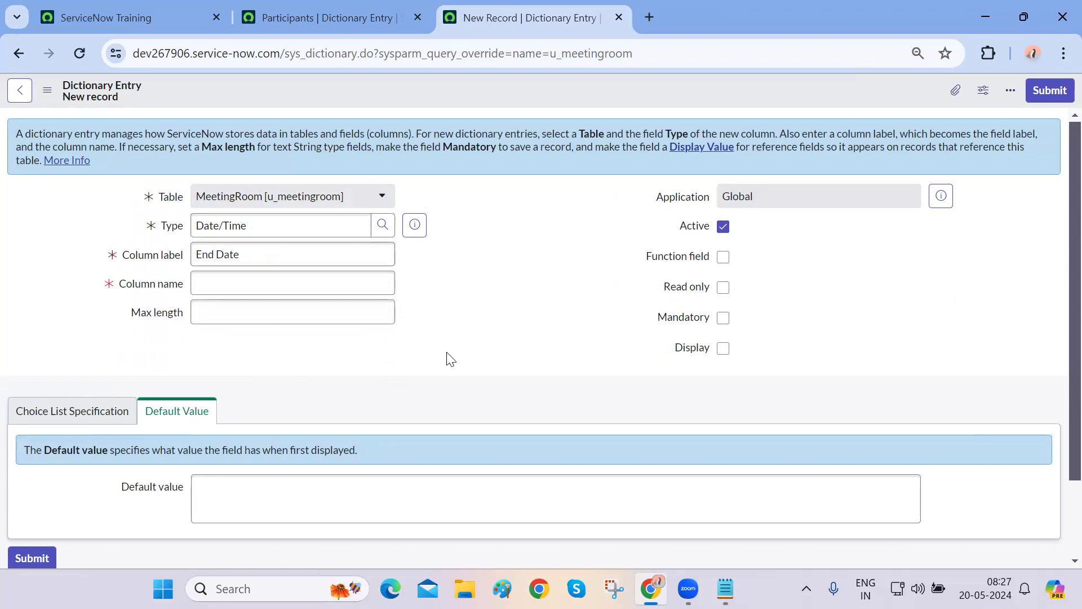
right_click(739, 93)
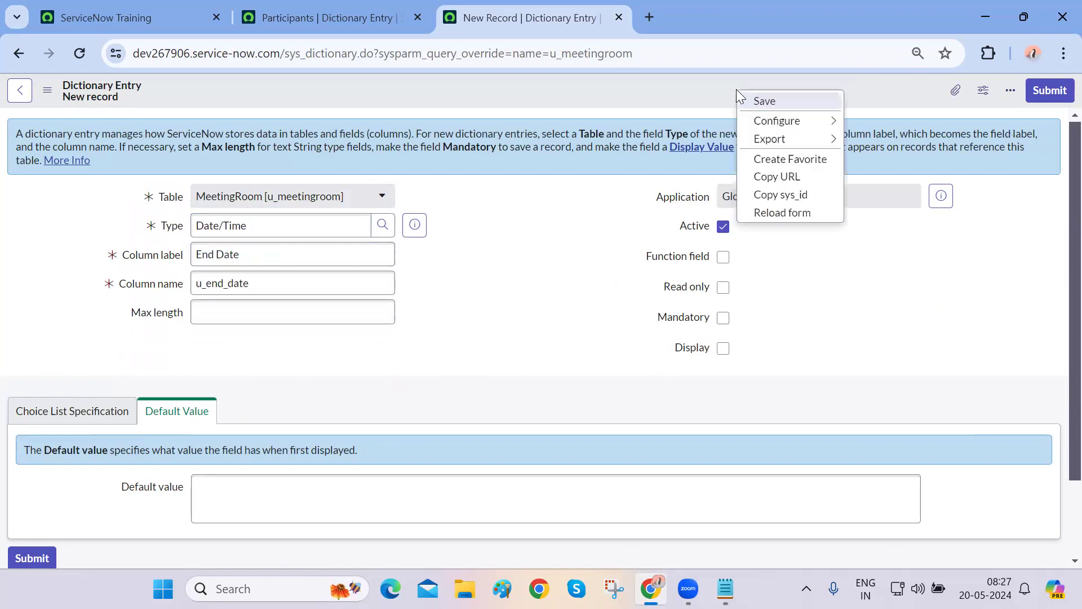
left_click(764, 102)
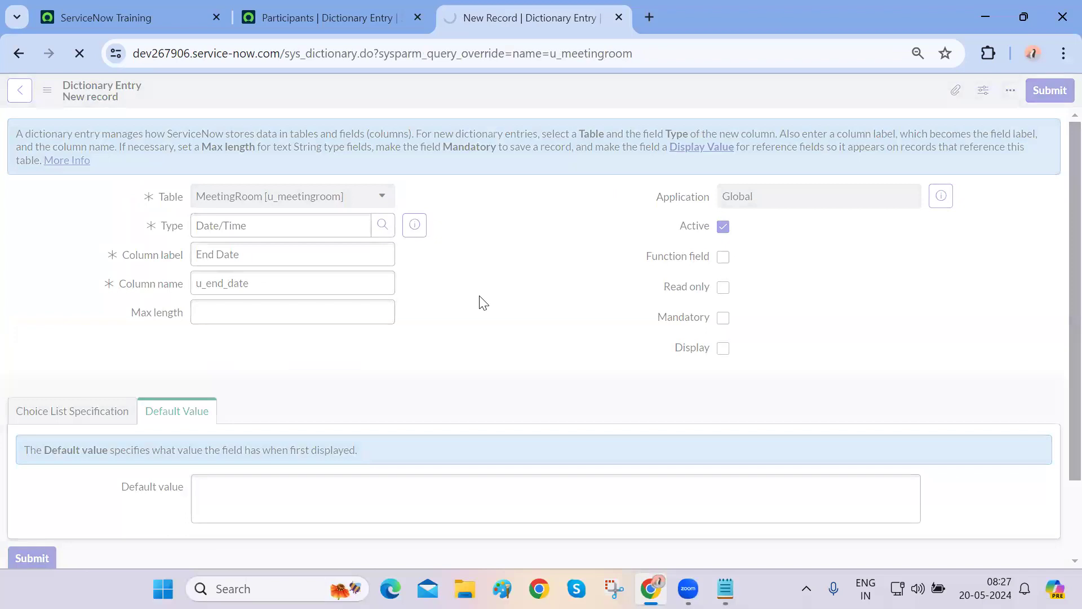
Return to the ServiceNow home page, find the MeetingRooms module by filtering for "meeting", and start a new record
left_click(138, 14)
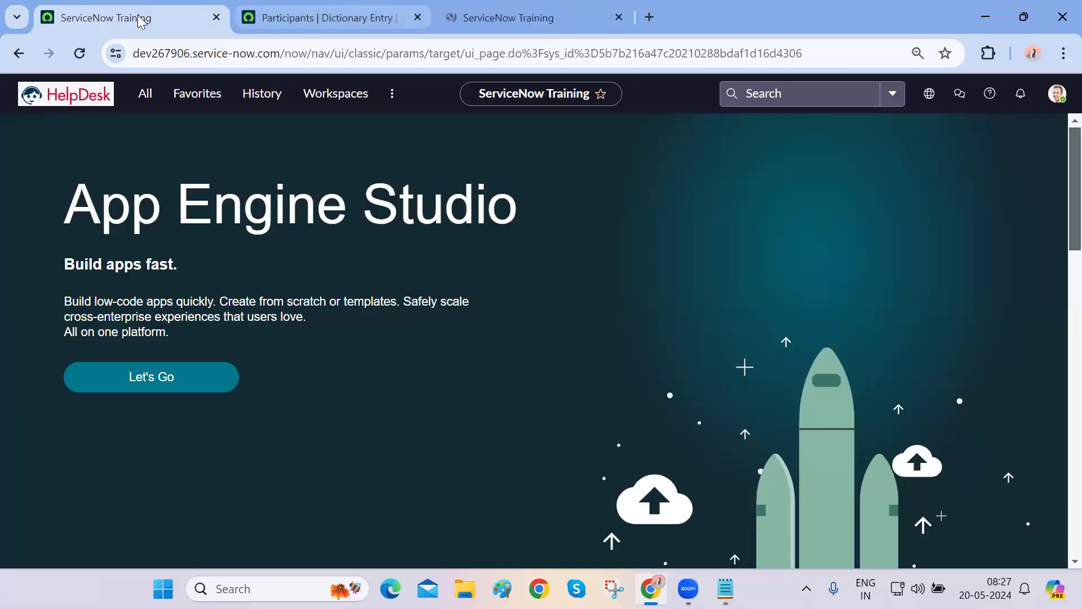
key("ctrl+Tab")
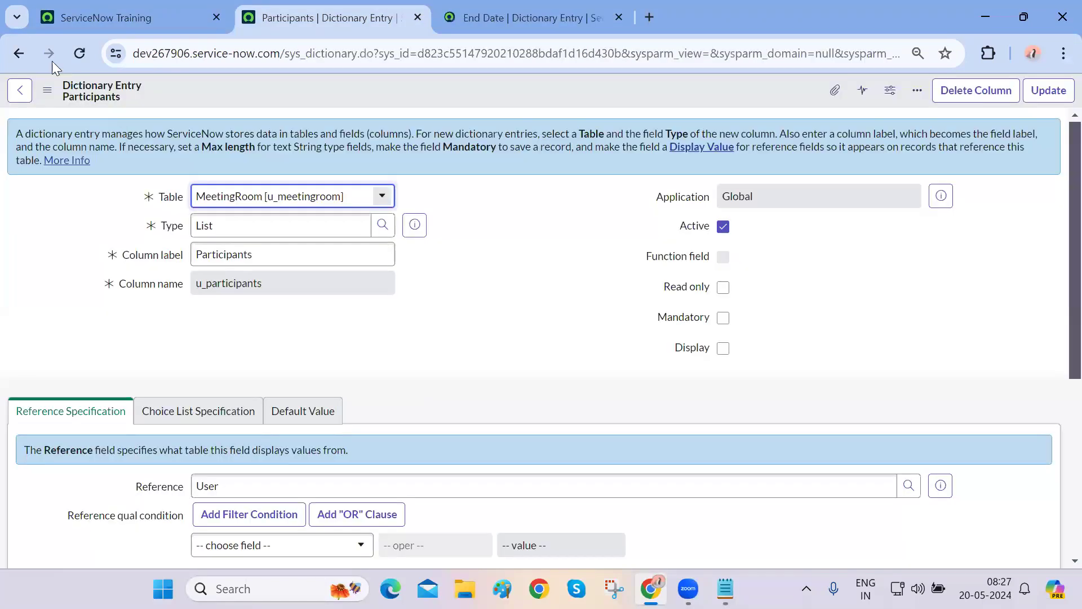
left_click(166, 6)
left_click(145, 102)
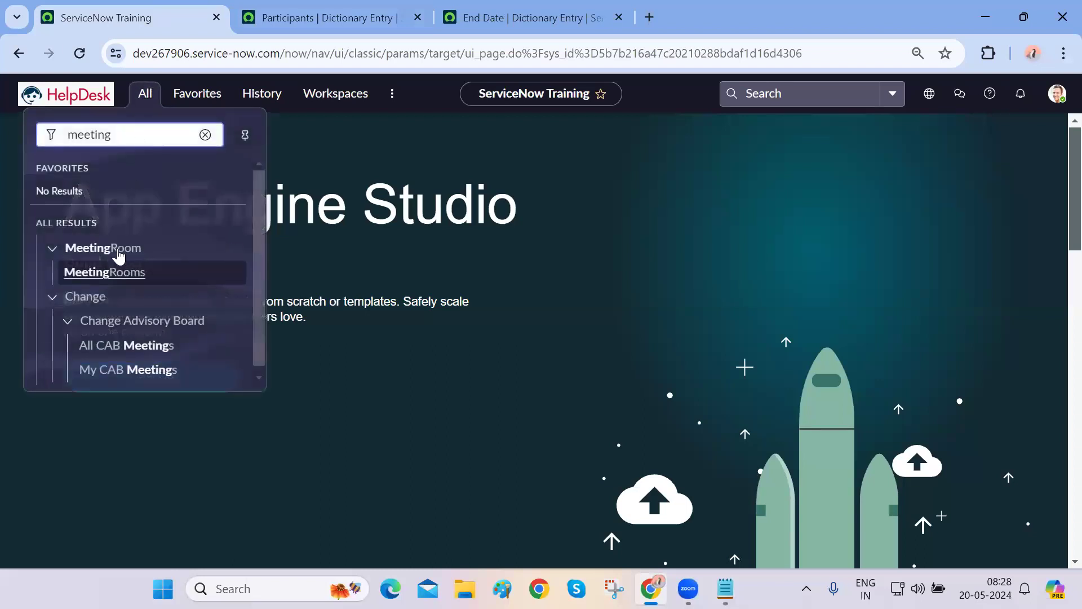
left_click(119, 272)
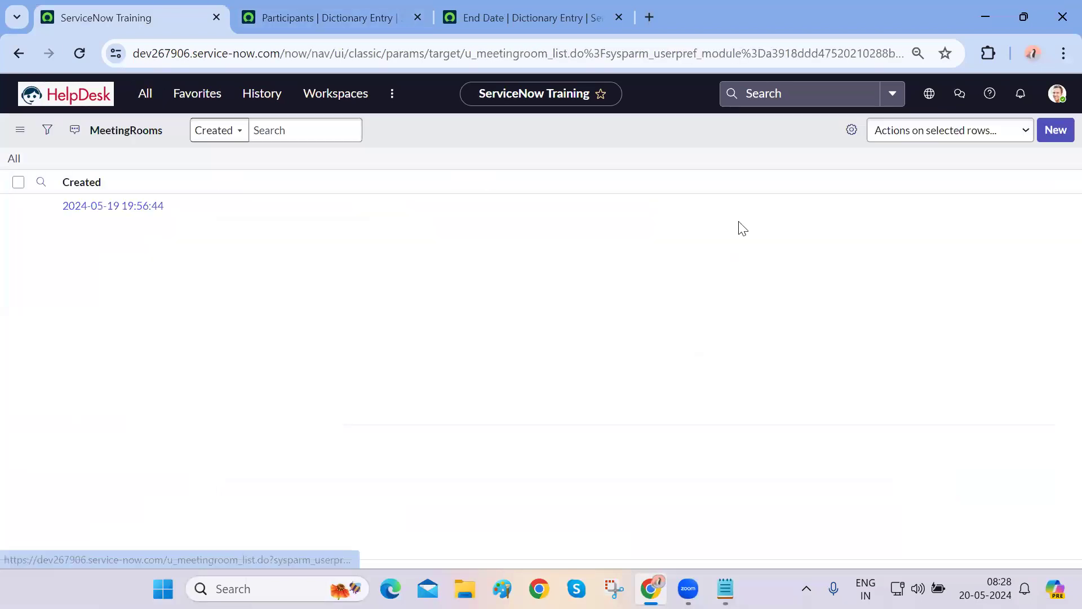
left_click(1053, 130)
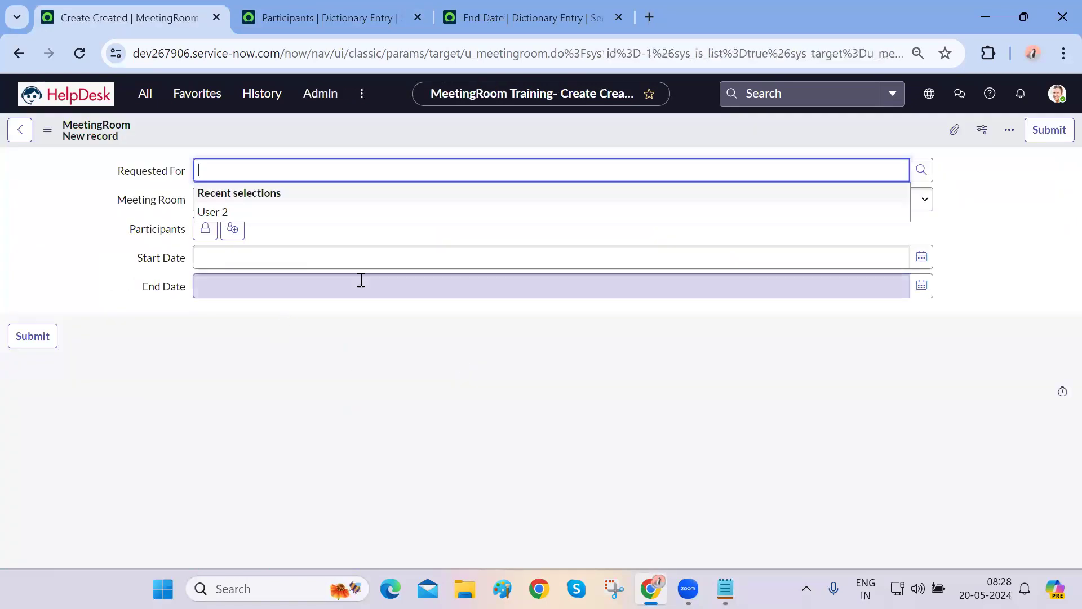
left_click(921, 257)
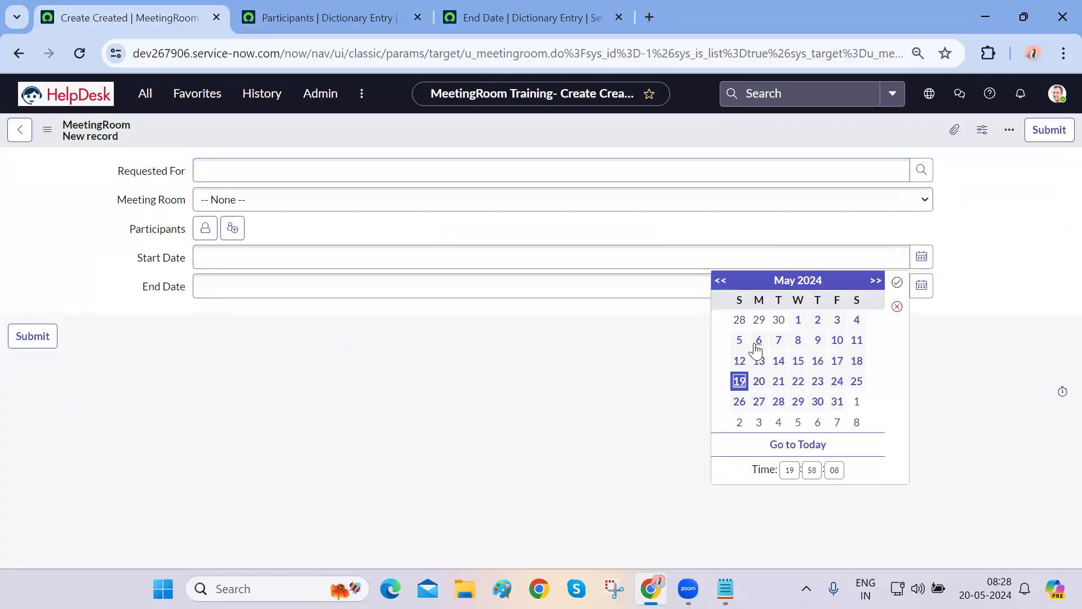
left_click(897, 281)
left_click(922, 287)
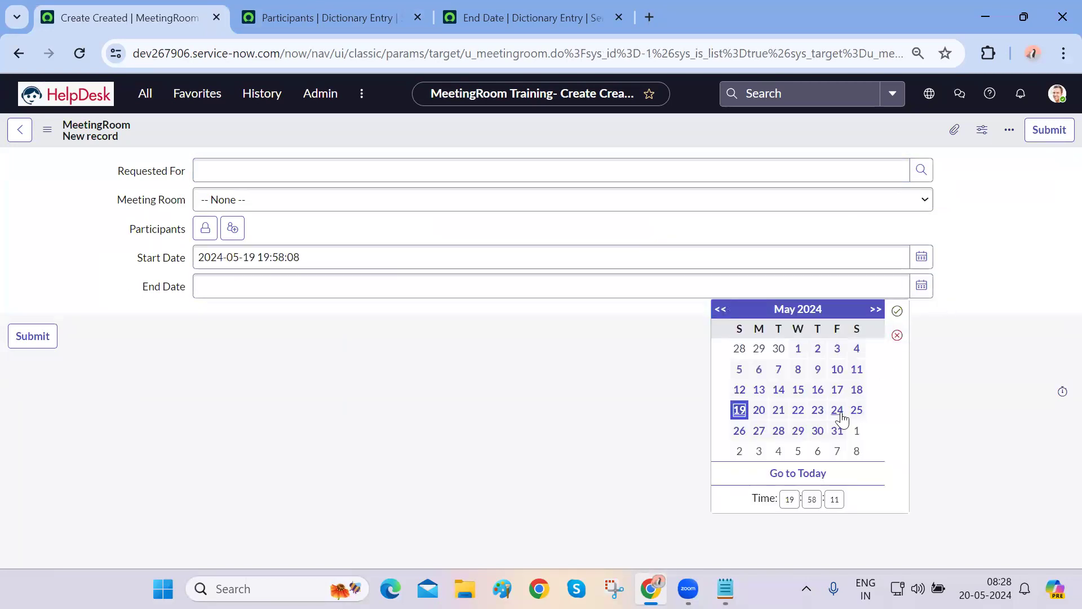
left_click(897, 311)
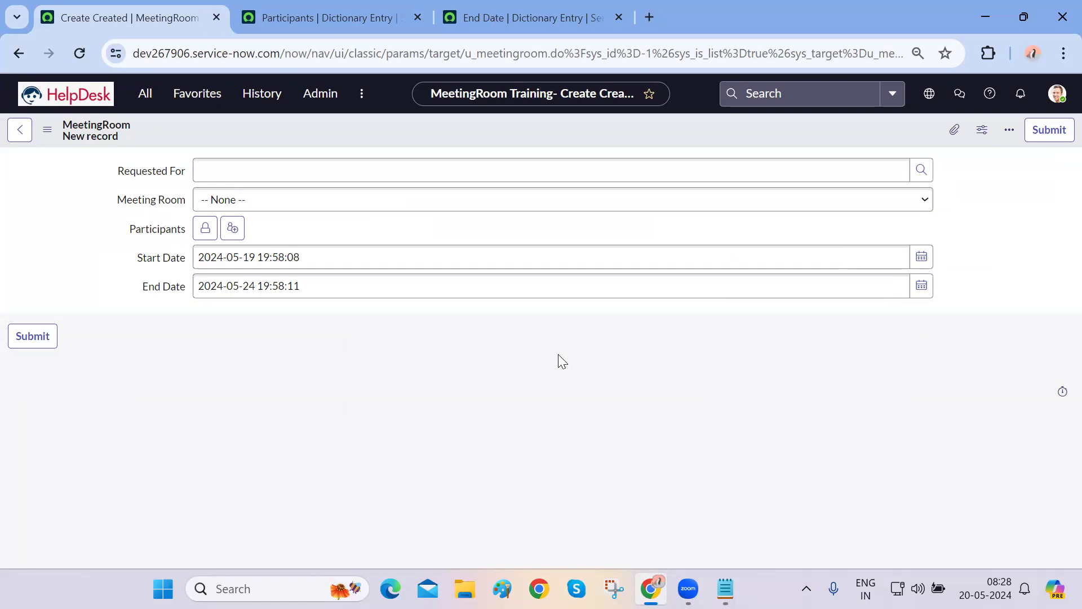
Examine the fields of the new MeetingRoom record, including the date and time values in Start Date and End Date
left_click(387, 170)
left_click(311, 360)
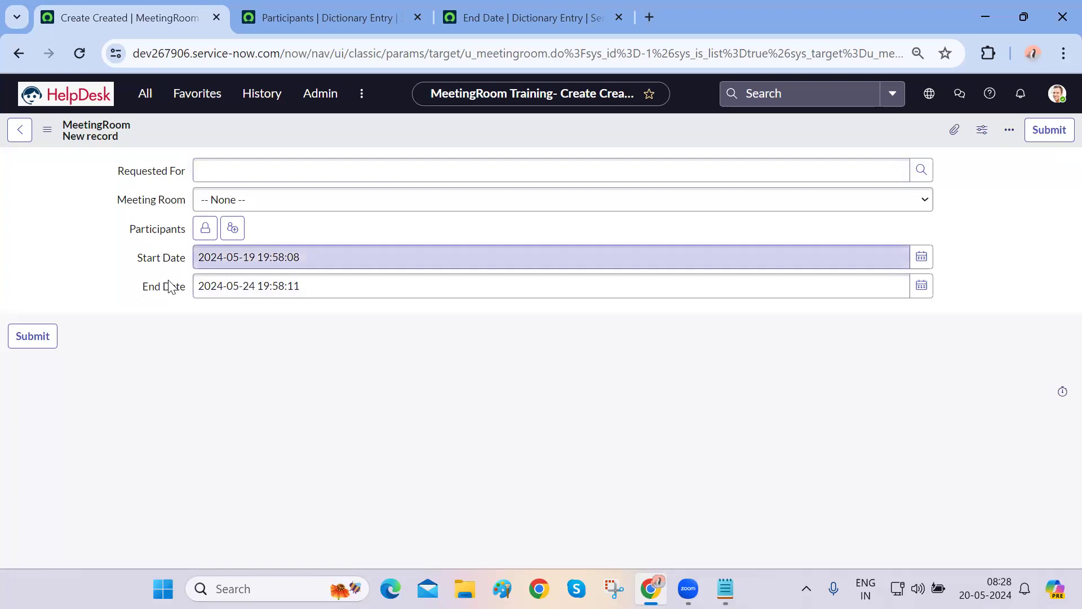
left_click_drag(111, 169, 189, 311)
left_click(218, 380)
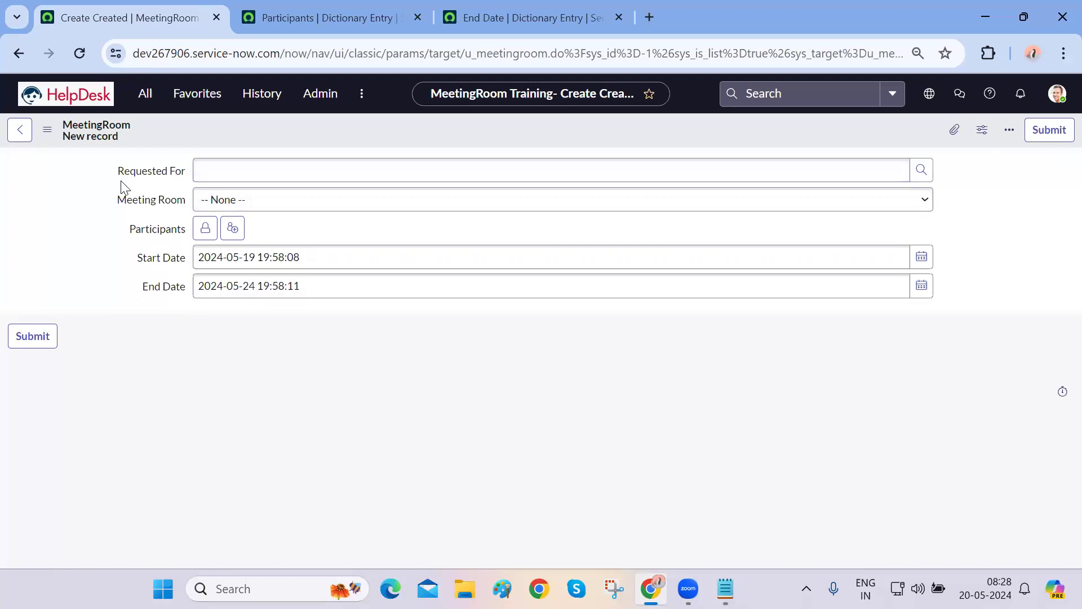
left_click(215, 175)
left_click(187, 376)
triple_click(315, 253)
triple_click(331, 285)
left_click(353, 381)
Add User 2 to the Participants through the user lookup list and lock the field
left_click(205, 228)
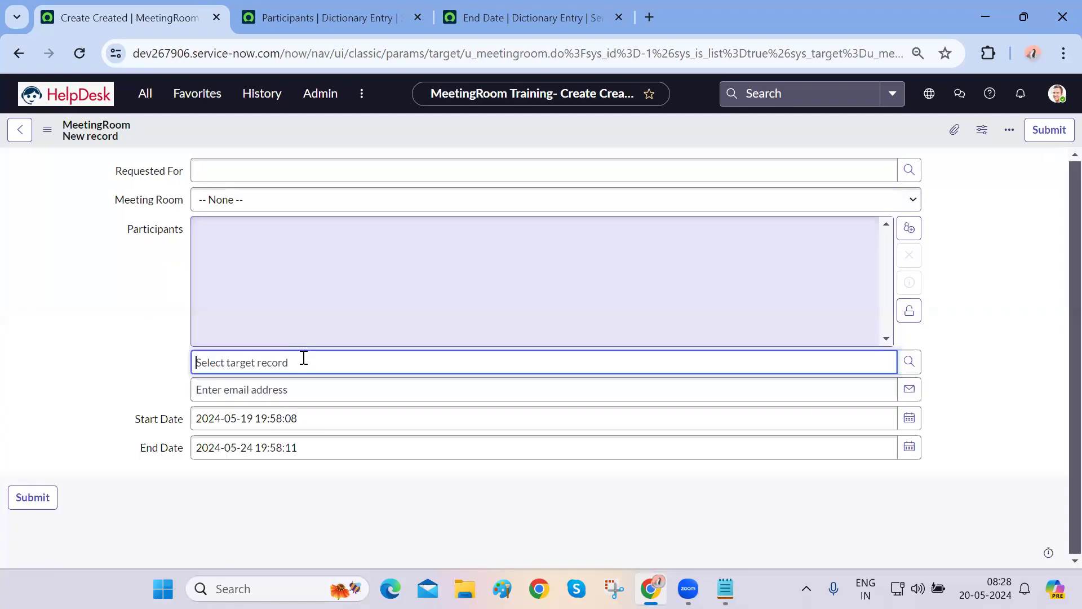
left_click(910, 361)
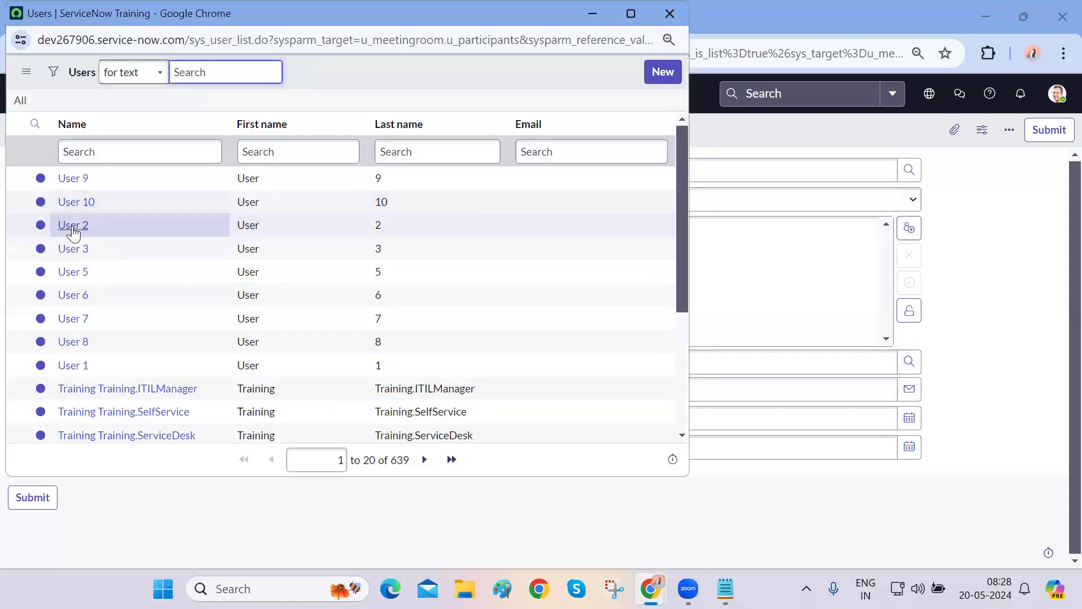
left_click(73, 226)
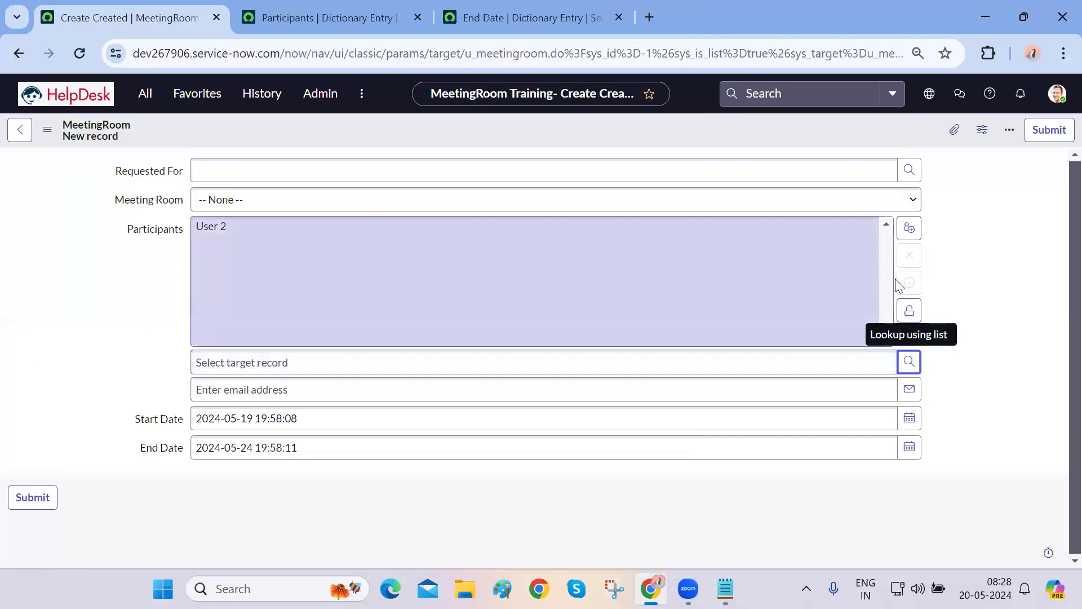
left_click(909, 311)
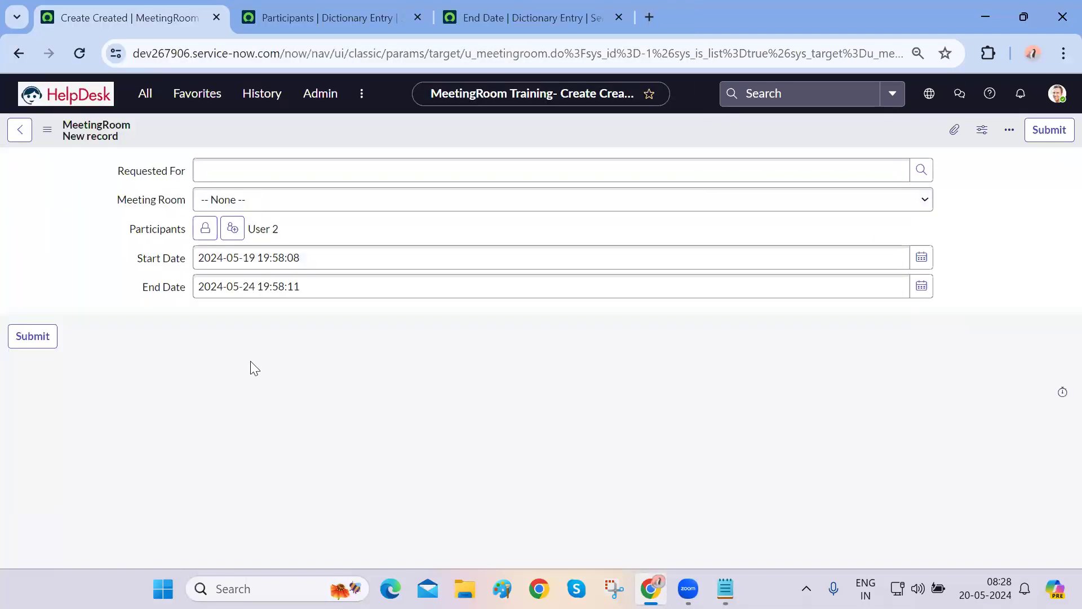
left_click_drag(114, 170, 239, 392)
left_click(239, 387)
Set the Meeting Room to GF2 and review its available choices
left_click(338, 198)
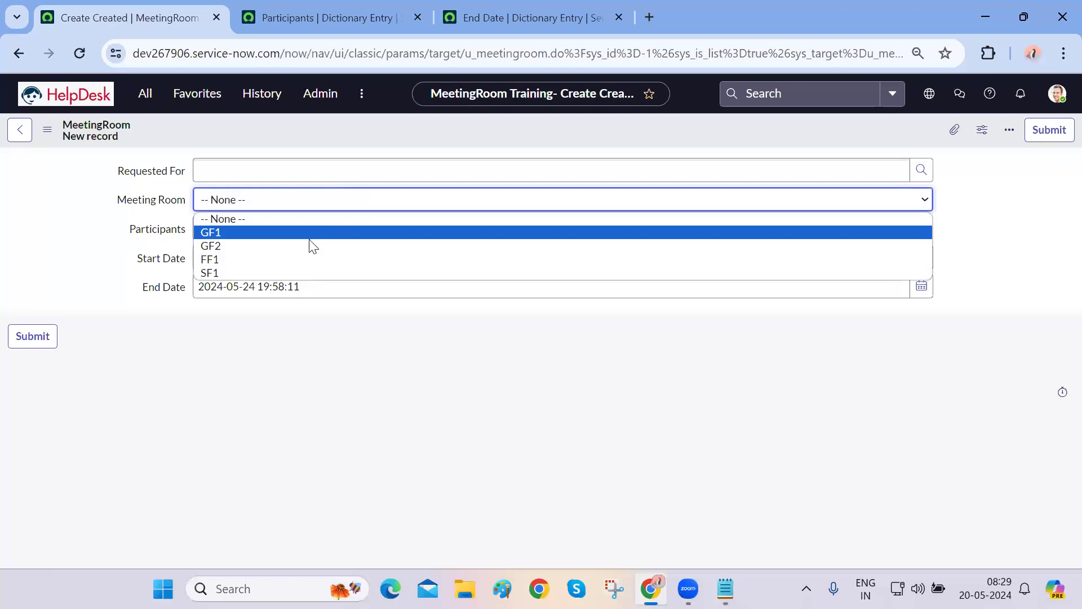
left_click(310, 243)
left_click(360, 202)
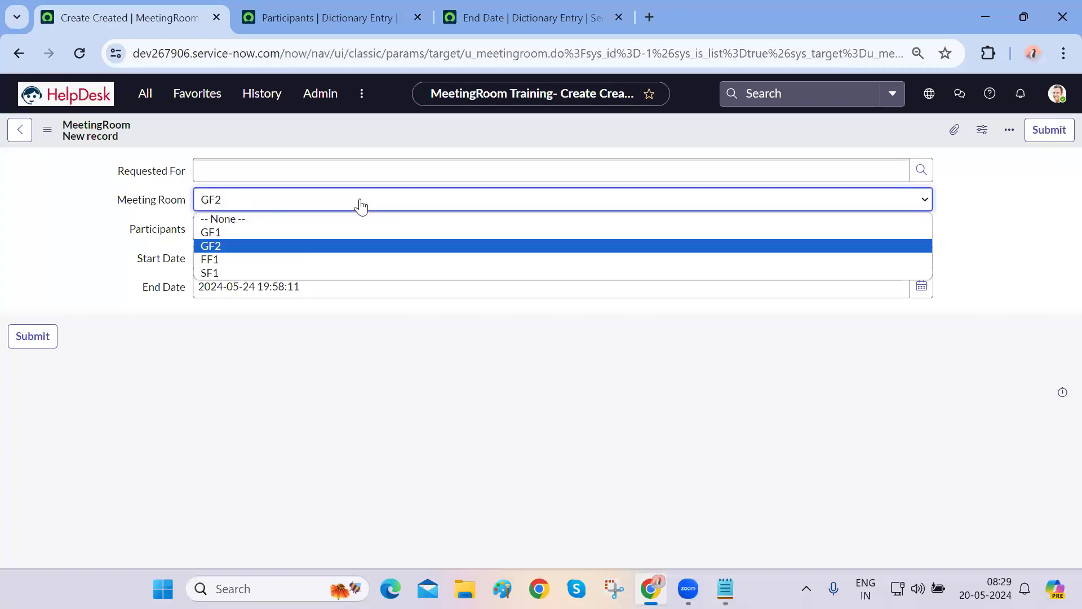
left_click(272, 445)
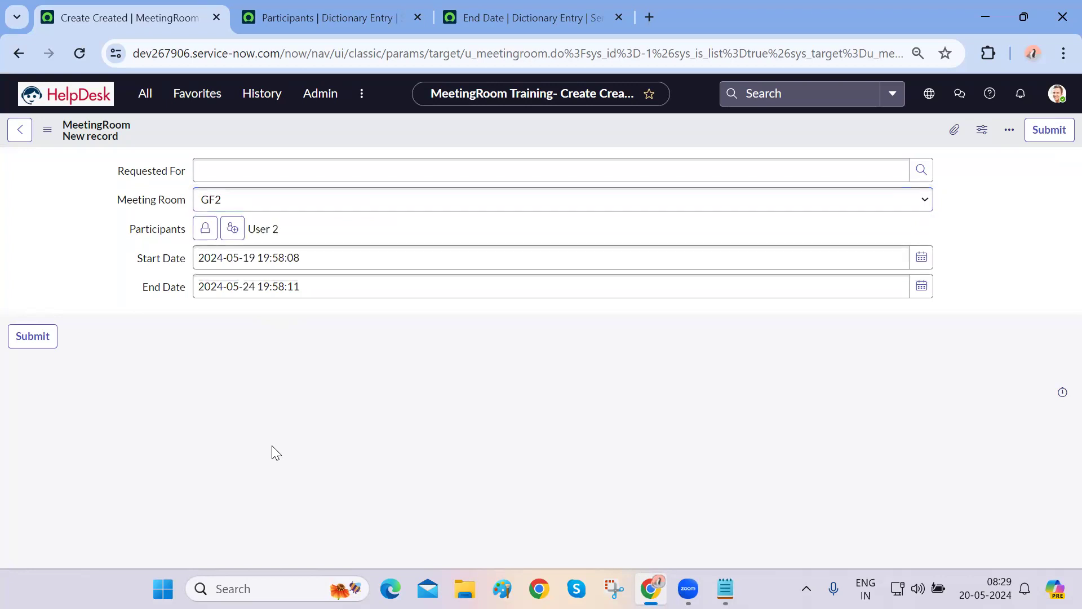
Open the dictionary entry of the Meeting Room field, discarding the unsaved record, and review its settings and defined choices
right_click(134, 207)
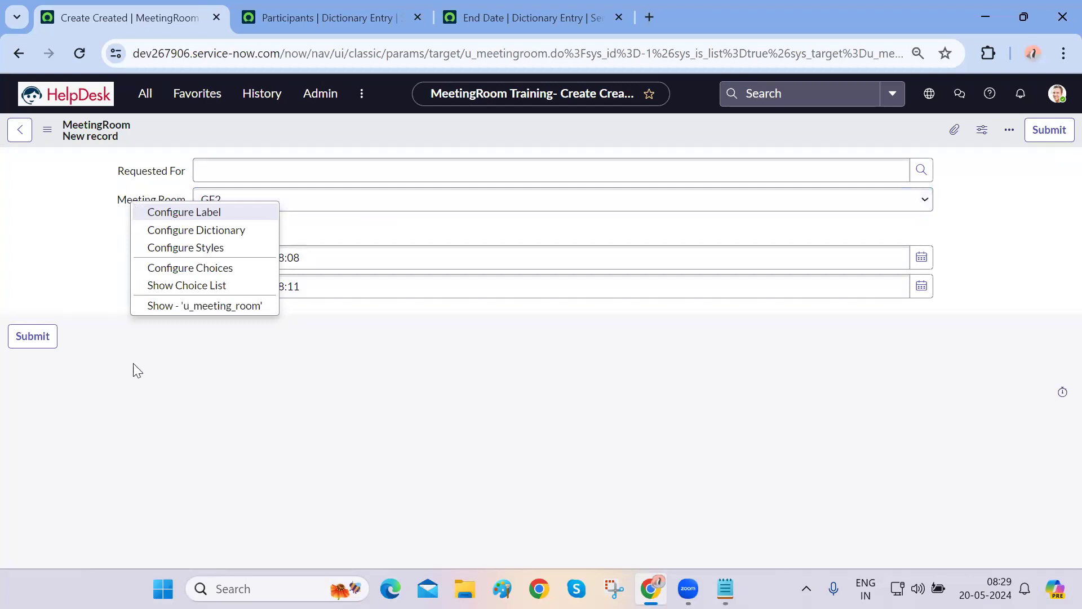
left_click(149, 397)
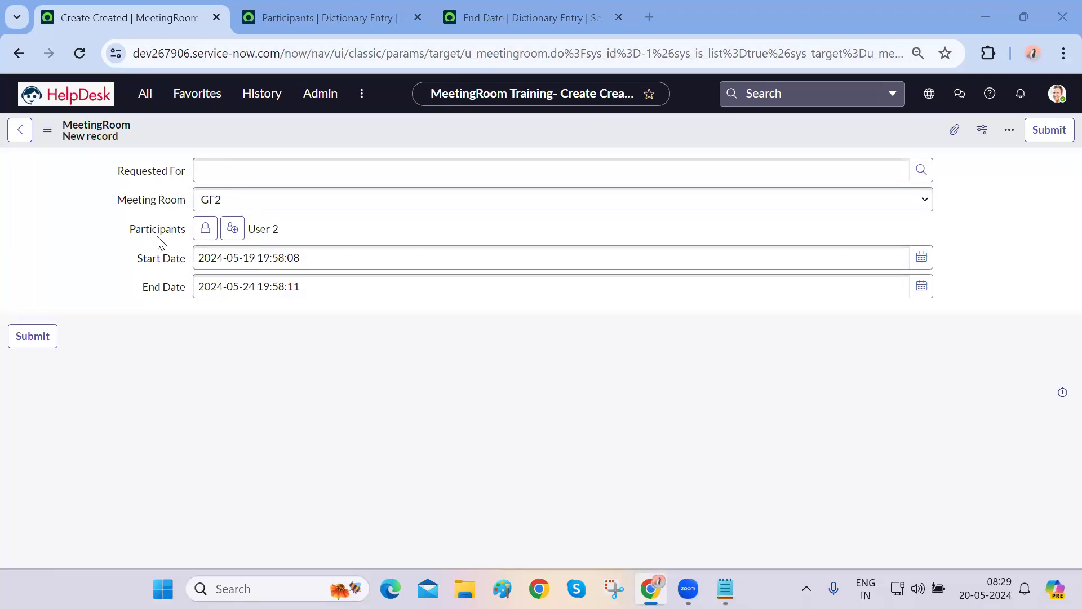
left_click(145, 207)
right_click(144, 203)
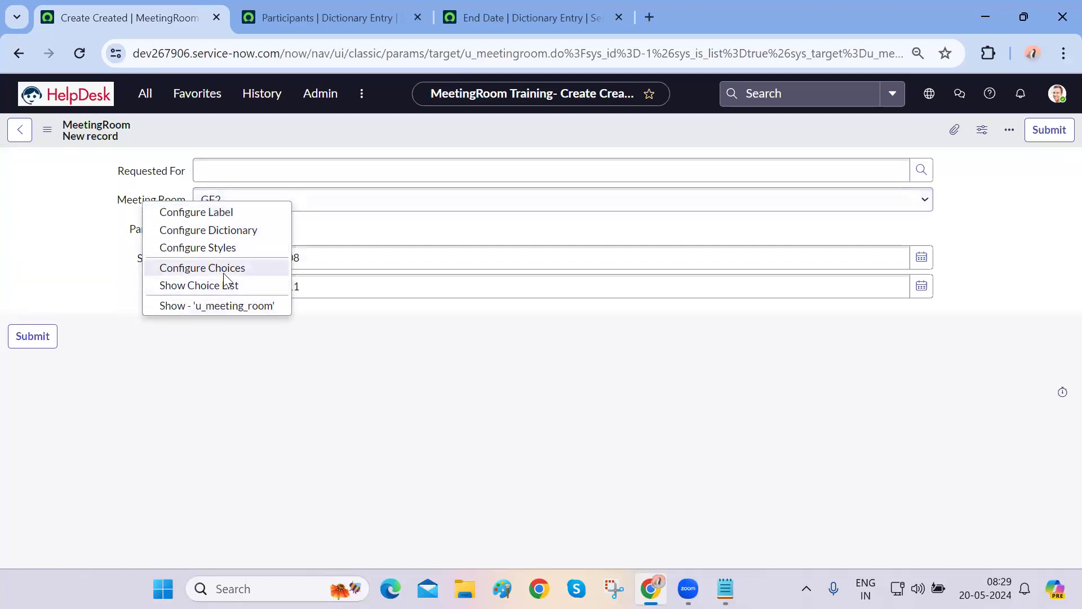
left_click(239, 230)
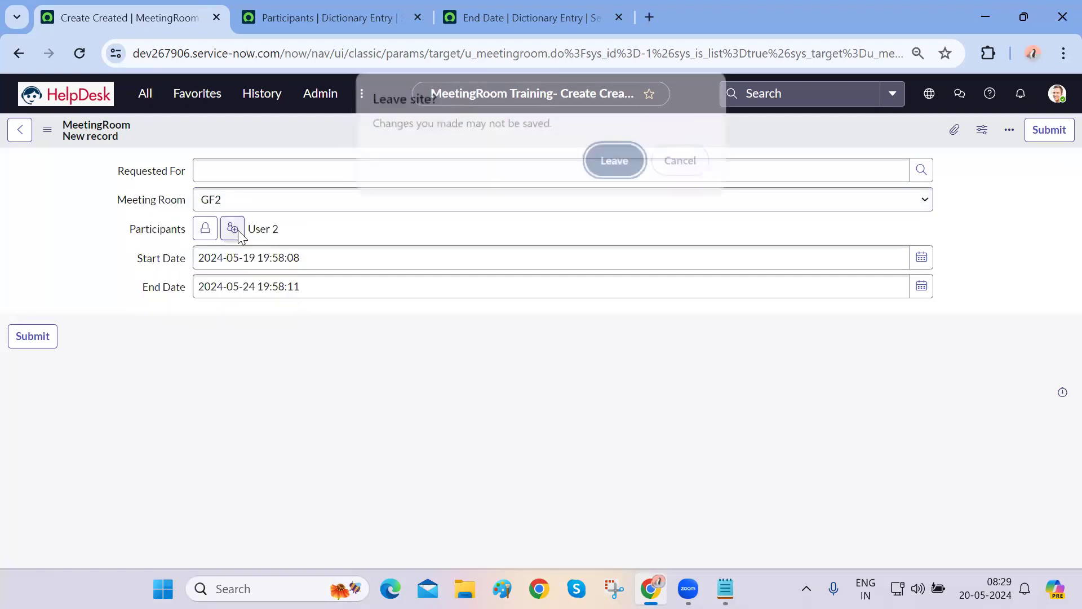
left_click(606, 161)
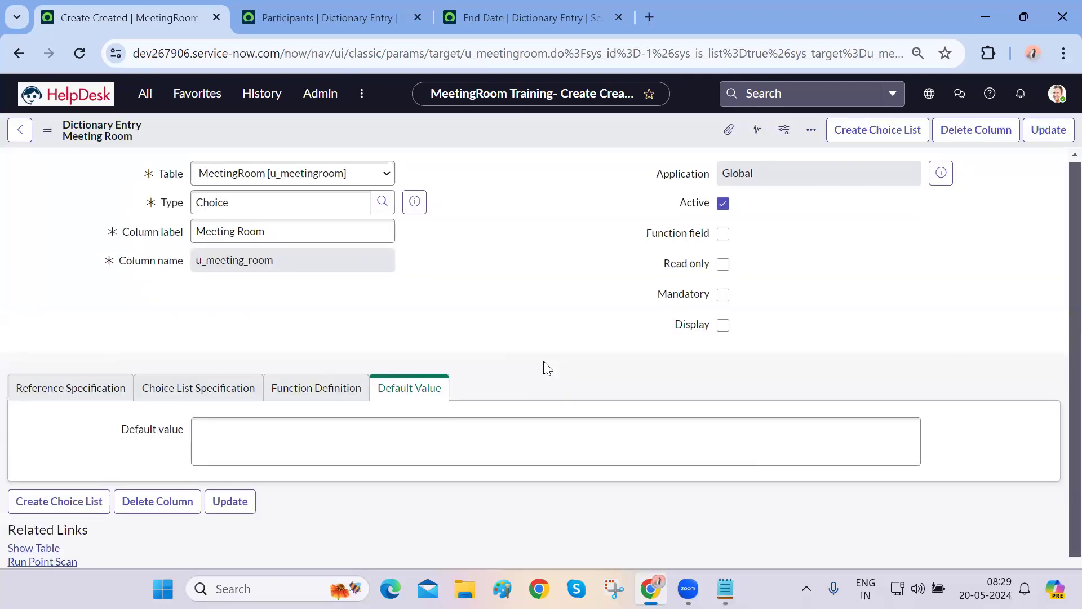
scroll(544, 365, "down", 8)
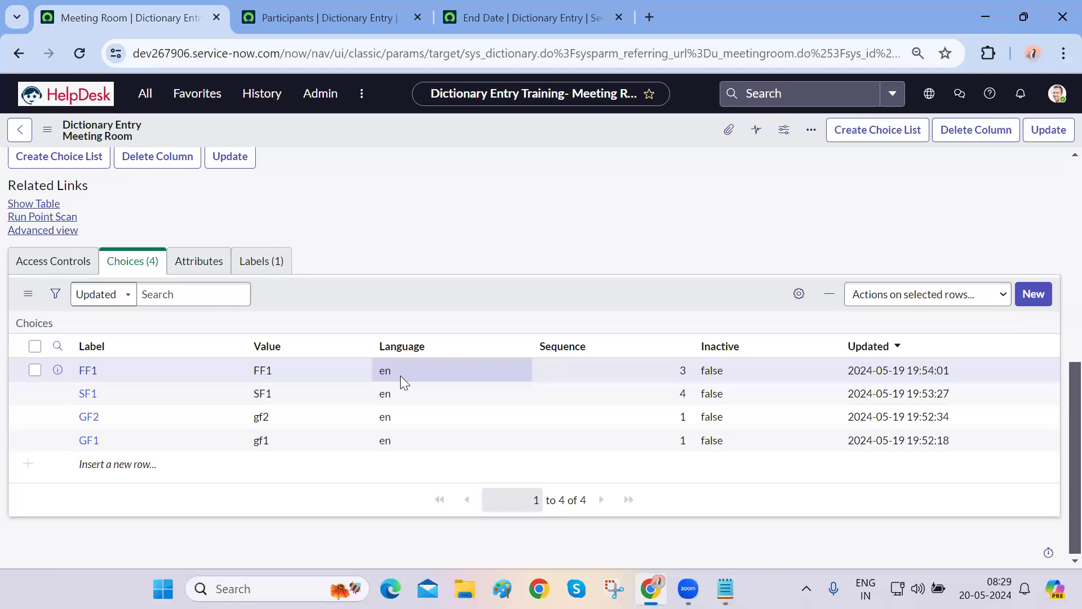
scroll(400, 375, "up", 5)
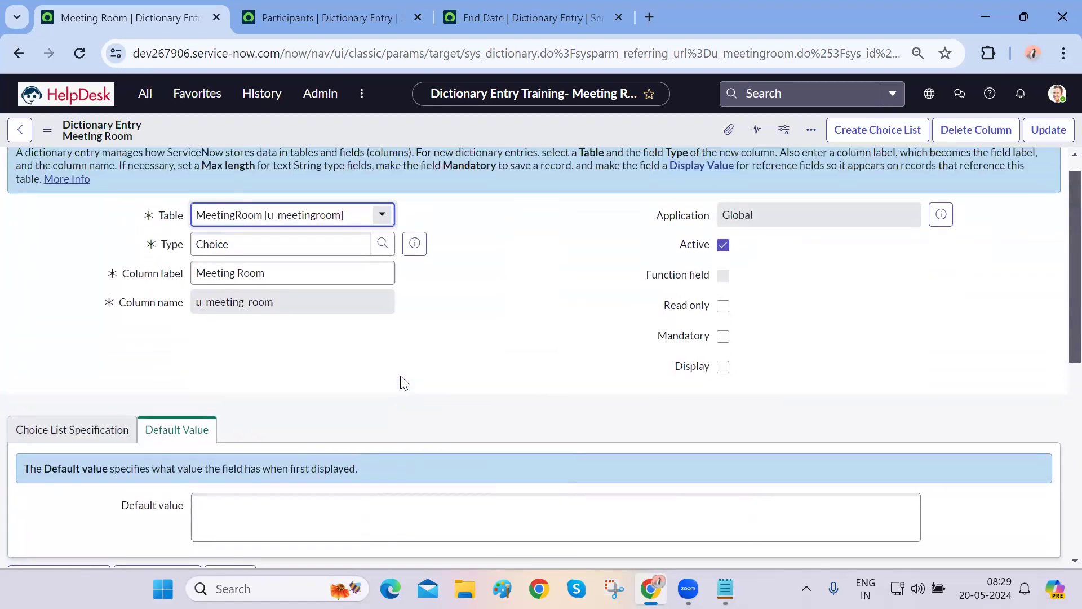
scroll(400, 375, "down", 5)
Return to the MeetingRooms list and start a new record requested for User 2 with Meeting Room FF1
left_click(20, 54)
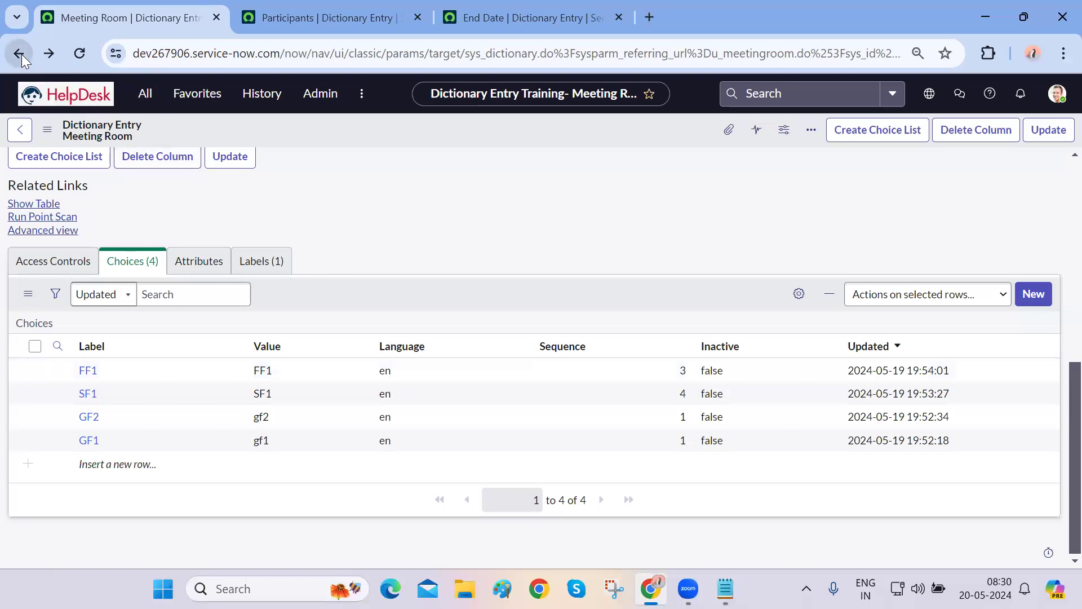
left_click(235, 382)
left_click(19, 54)
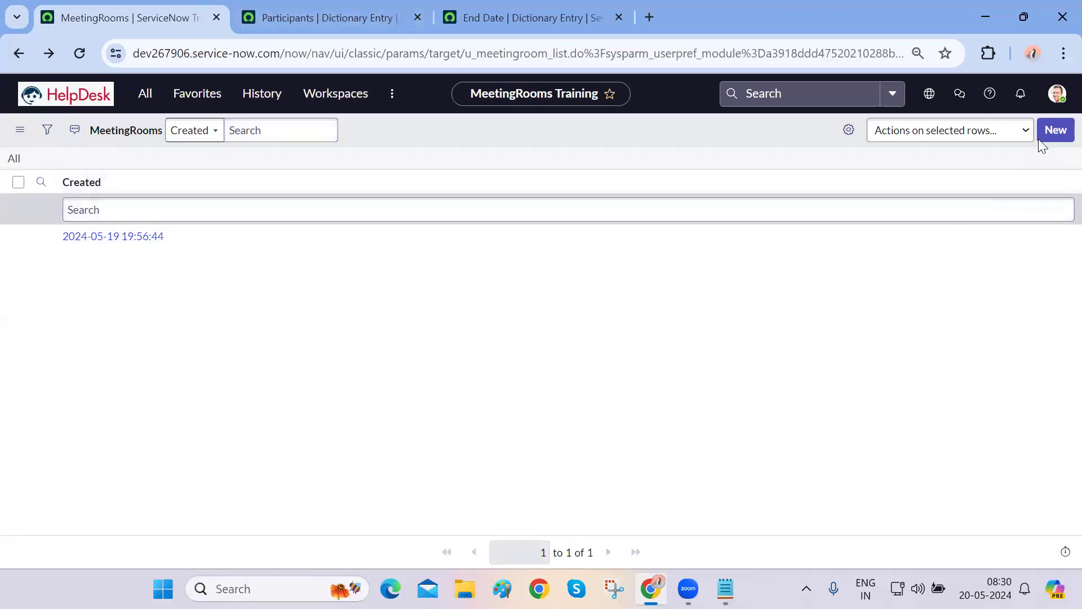
left_click(1052, 131)
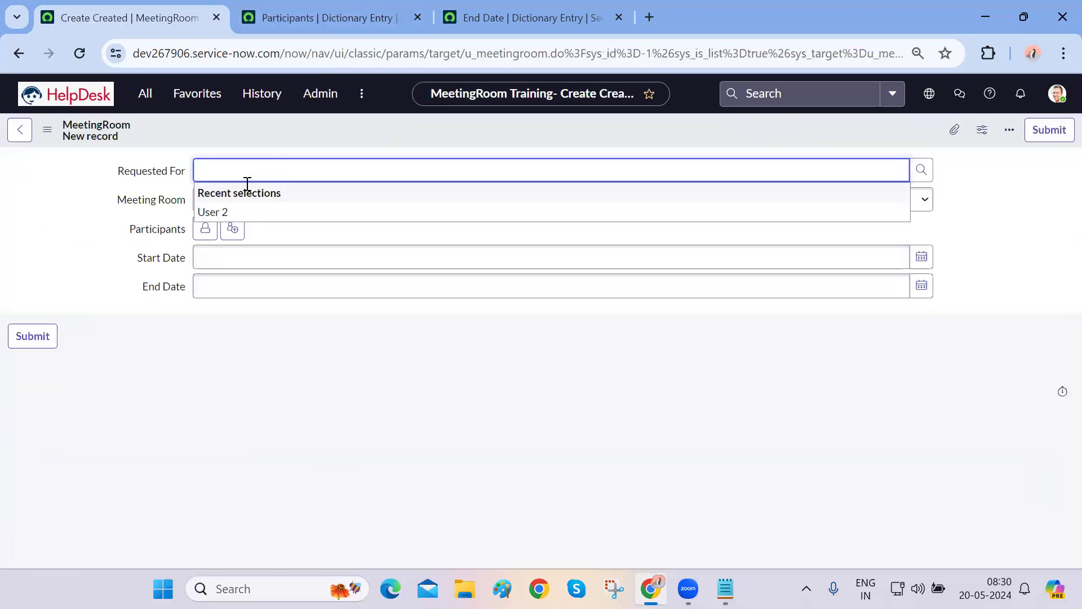
left_click(283, 212)
left_click(309, 212)
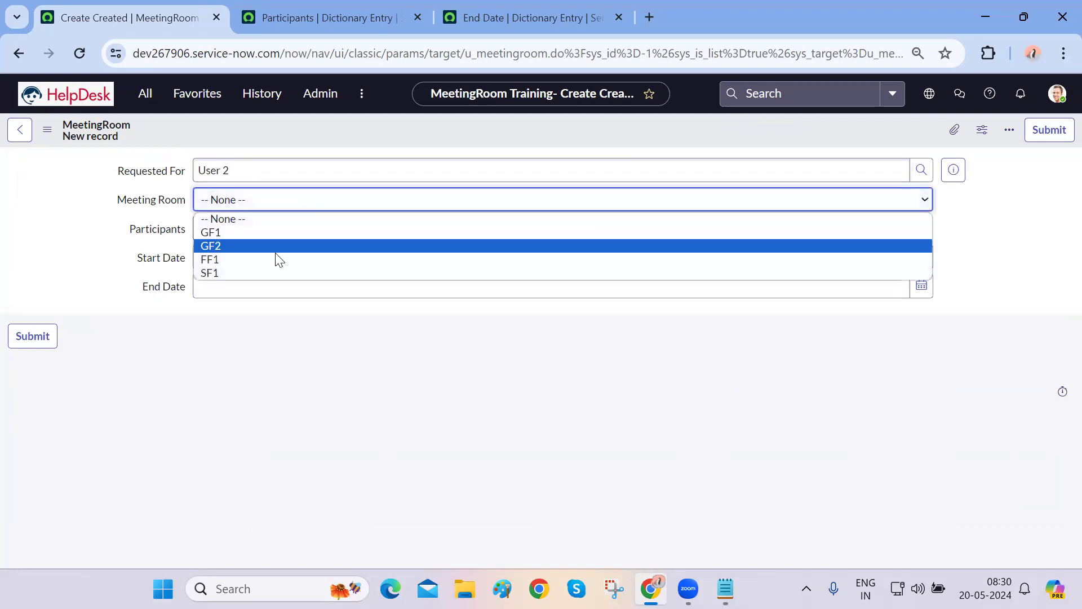
left_click(269, 264)
left_click(310, 258)
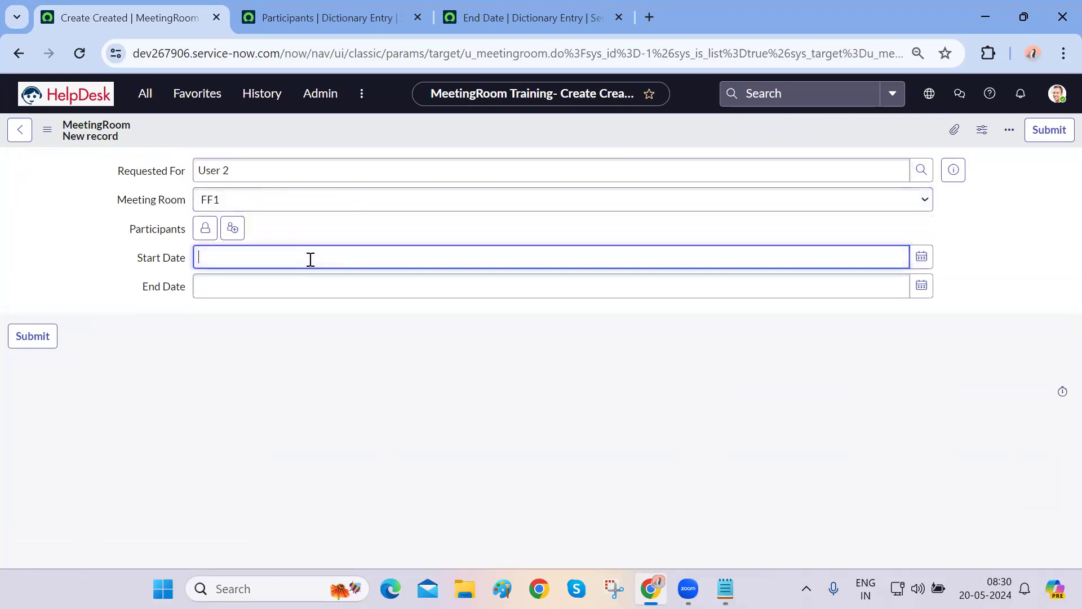
left_click(270, 375)
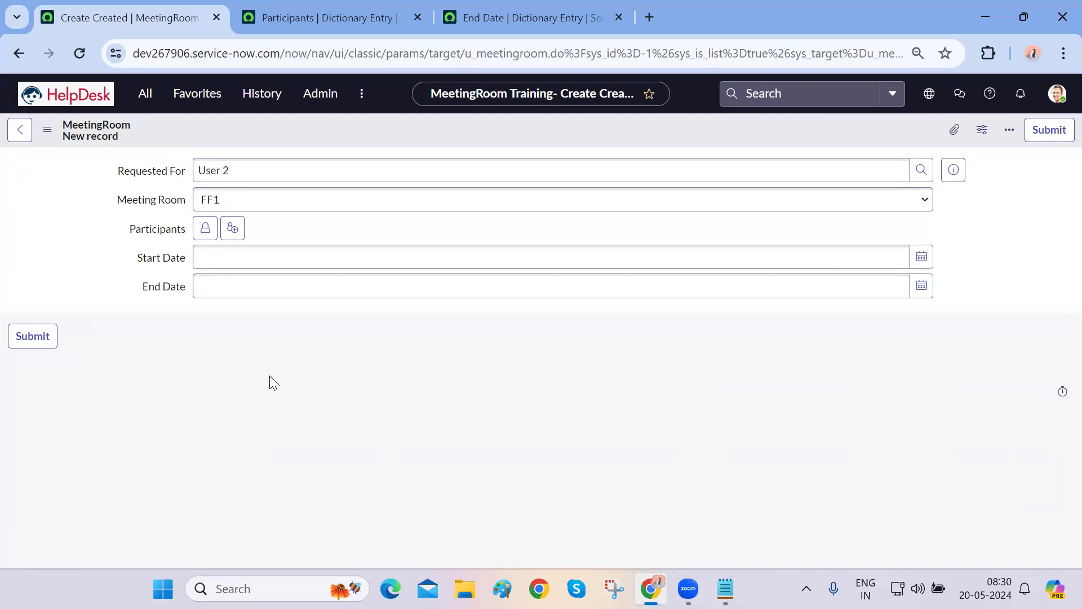
left_click(148, 97)
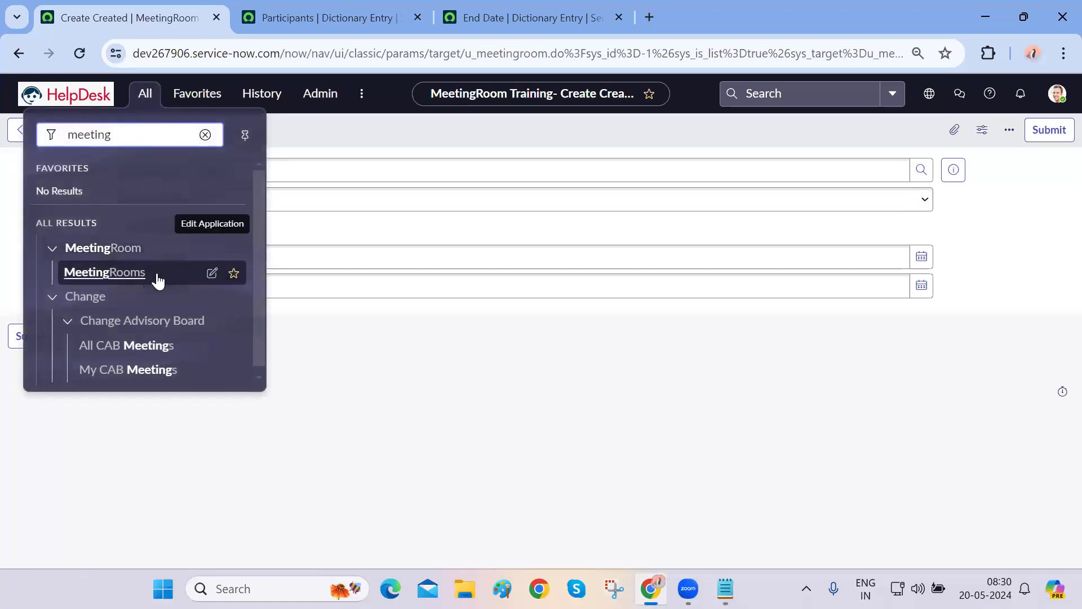
left_click(340, 400)
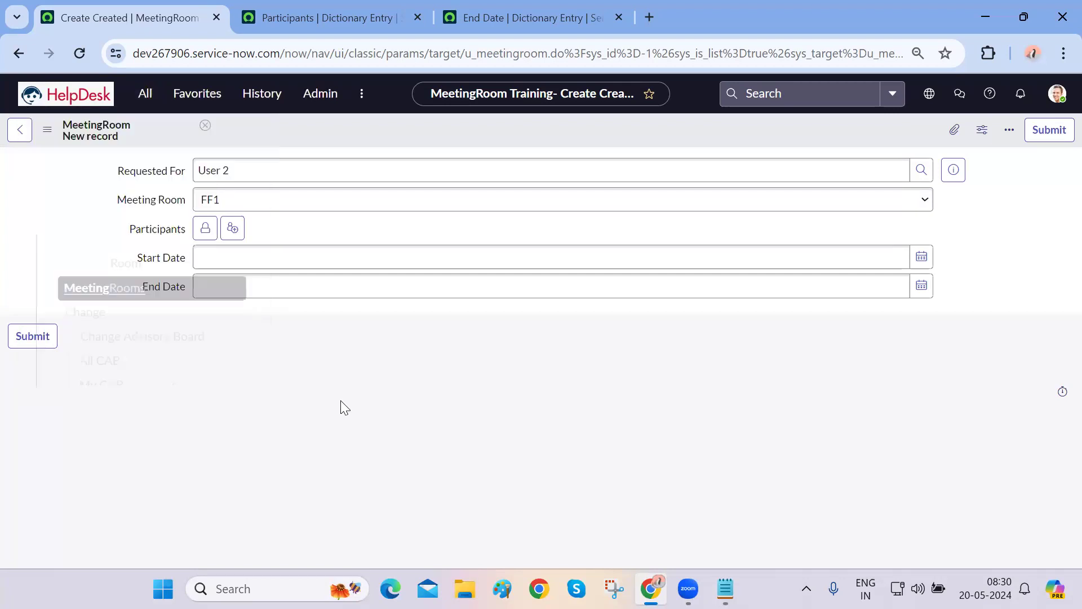
left_click(145, 95)
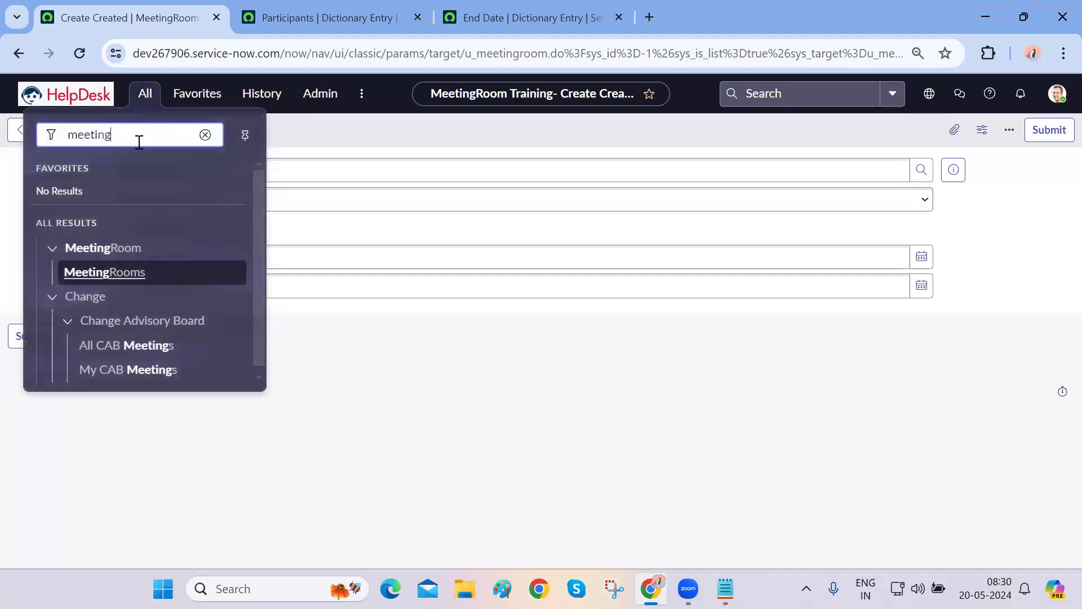
left_click(387, 396)
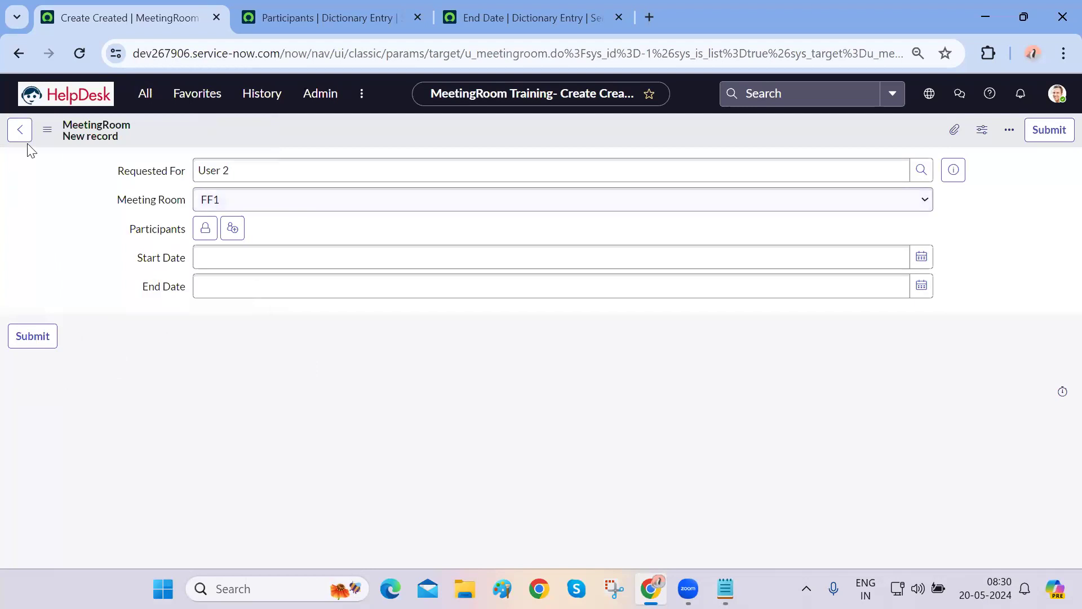
Open the MeetingRoom table's configuration from the form, leaving the record unsaved, and display the table's Controls settings
left_click(50, 128)
mouse_move(93, 164)
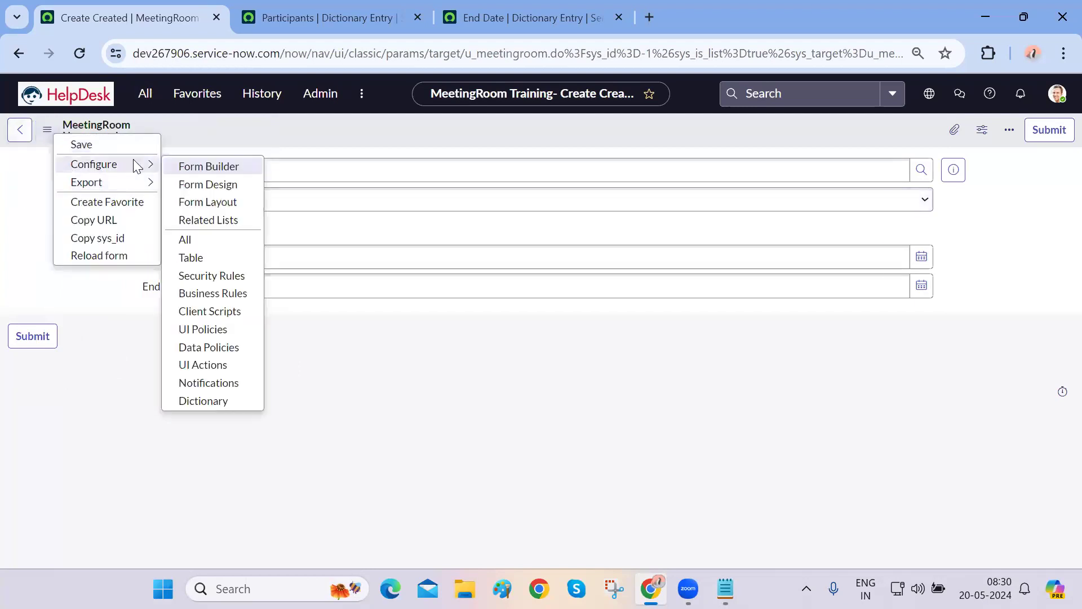
left_click(206, 257)
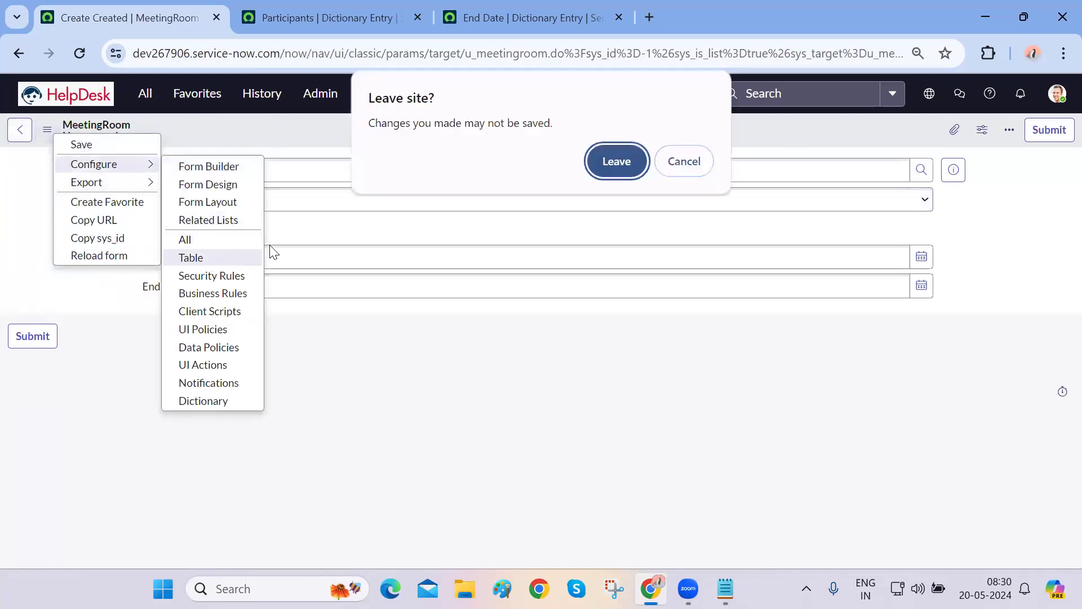
left_click(617, 161)
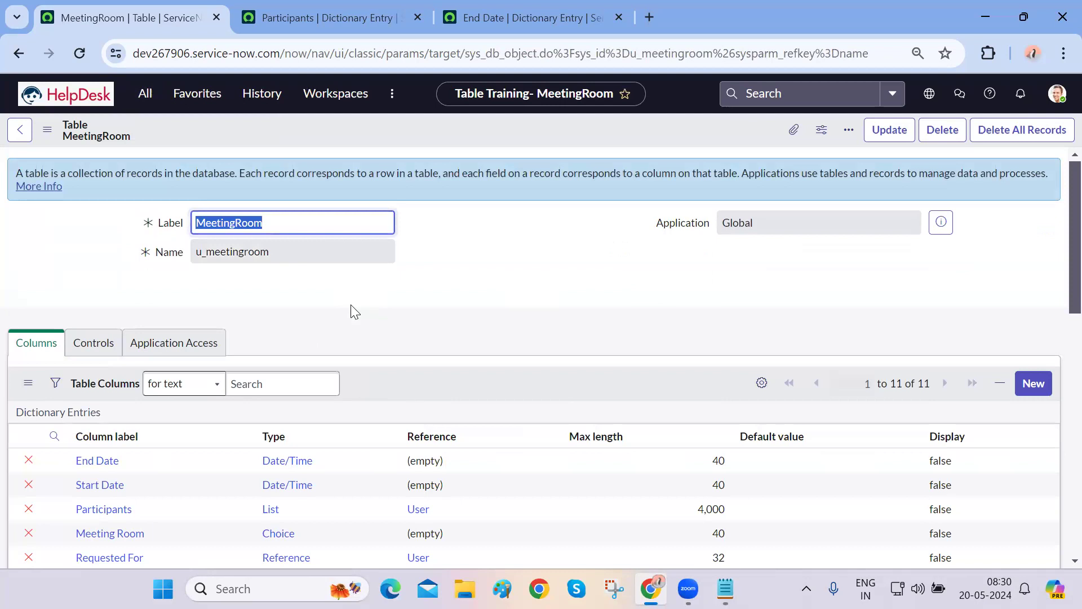
scroll(352, 305, "down", 10)
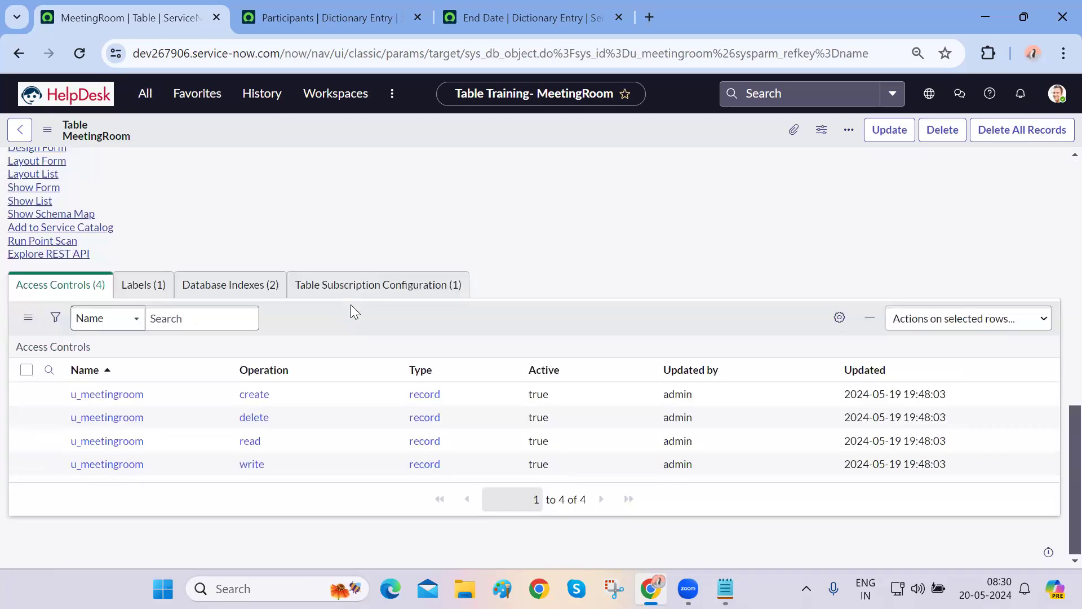
scroll(351, 305, "up", 10)
left_click(93, 343)
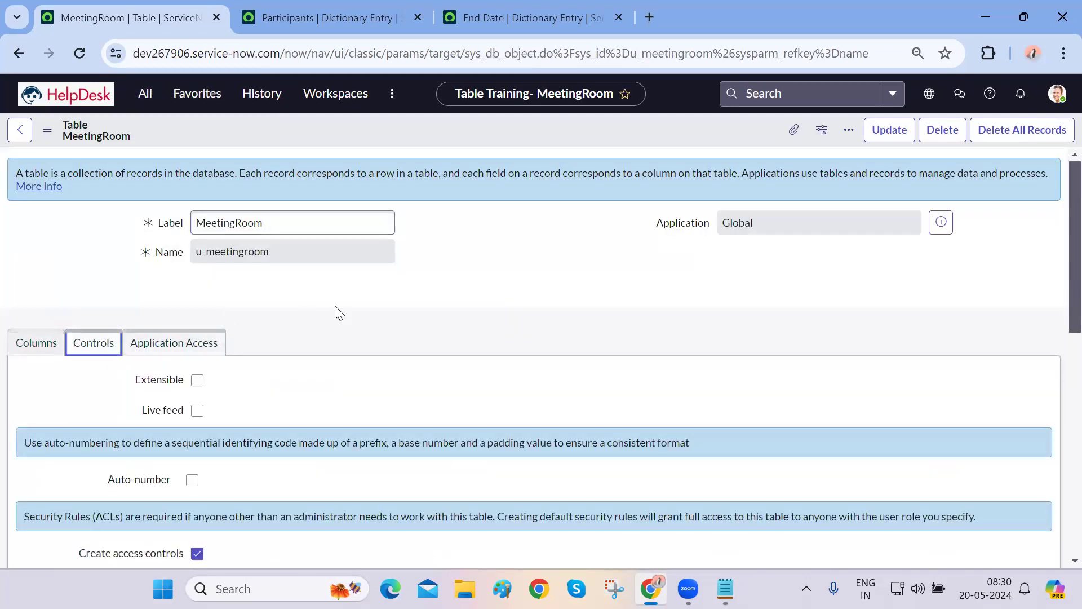
left_click_drag(61, 338, 100, 327)
scroll(100, 327, "down", 2)
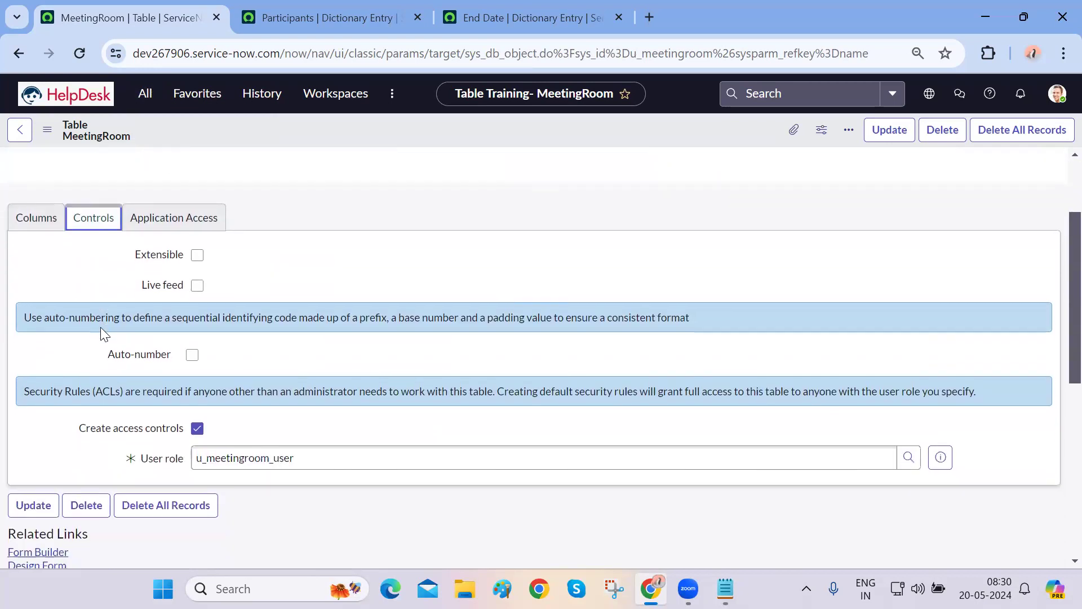
Enable auto-numbering for the MeetingRoom table and set its prefix to MEET
left_click_drag(45, 317, 276, 317)
left_click(210, 349)
left_click(194, 354)
double_click(271, 389)
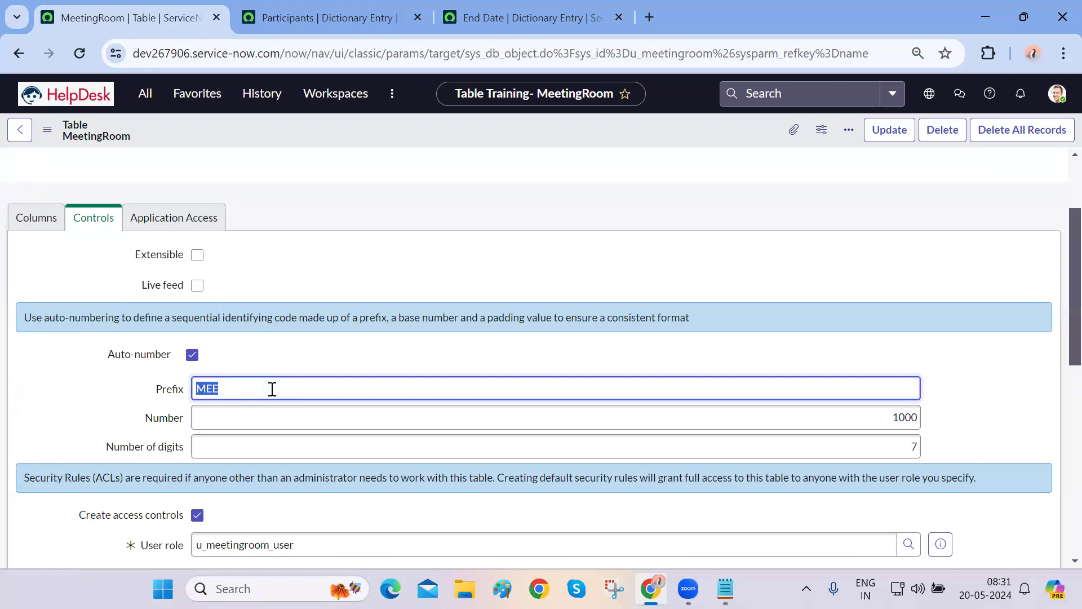
type("MEET")
left_click(968, 429)
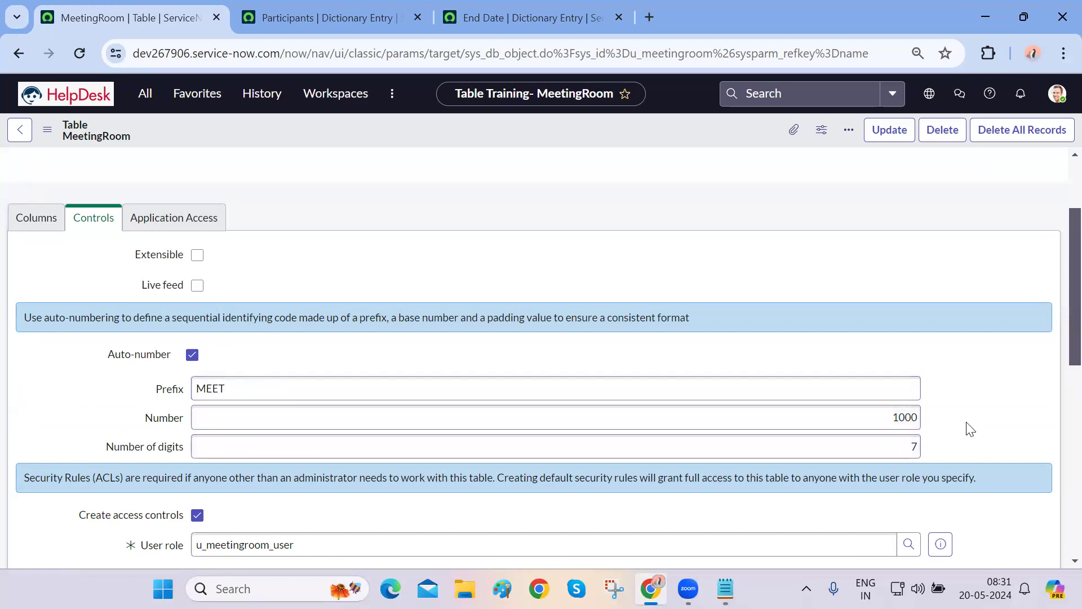
Set the auto-numbering's starting number to 100 and its number of digits to 4
double_click(908, 417)
double_click(907, 451)
left_click(948, 450)
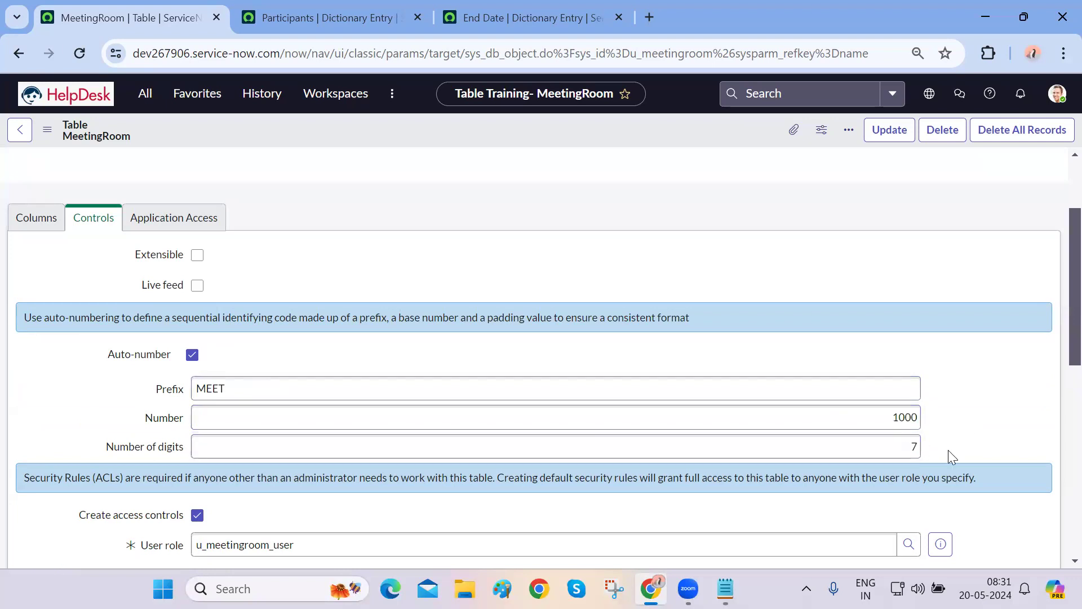
double_click(903, 420)
key("Right")
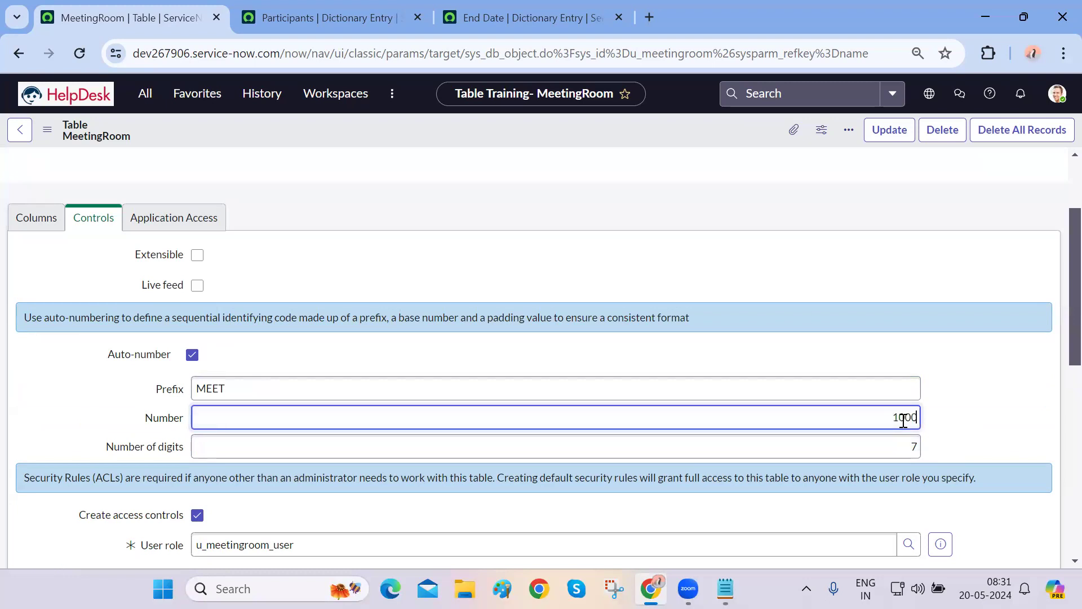
key("BackSpace")
key("BackSpace")
type("0")
double_click(914, 446)
type("3")
type("4")
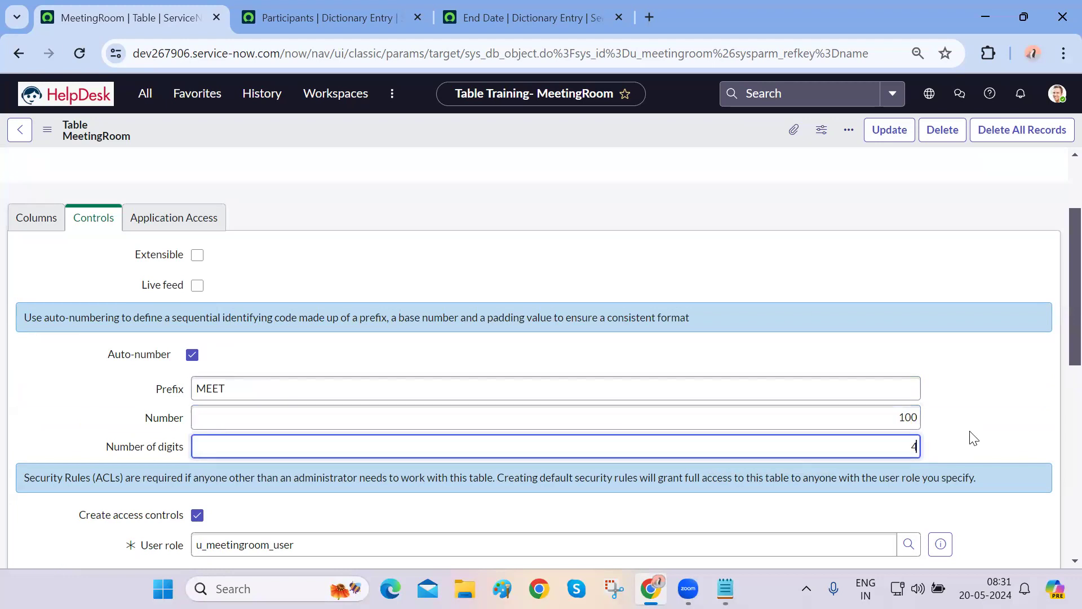
Save the MeetingRoom table with its auto-numbering settings, staying on the table record
scroll(430, 468, "down", 2)
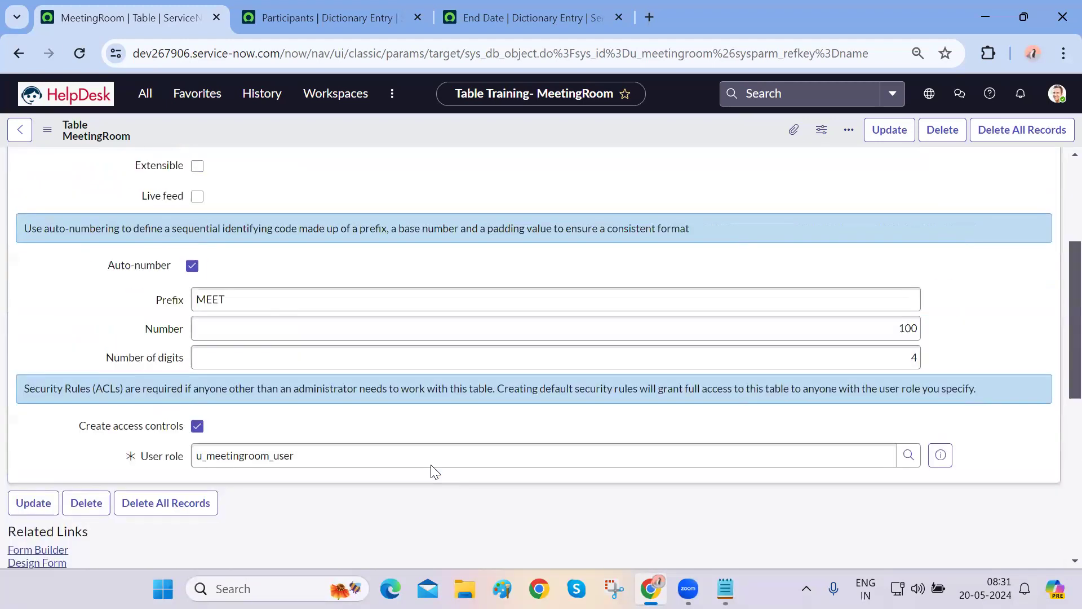
scroll(461, 139, "up", 4)
right_click(451, 128)
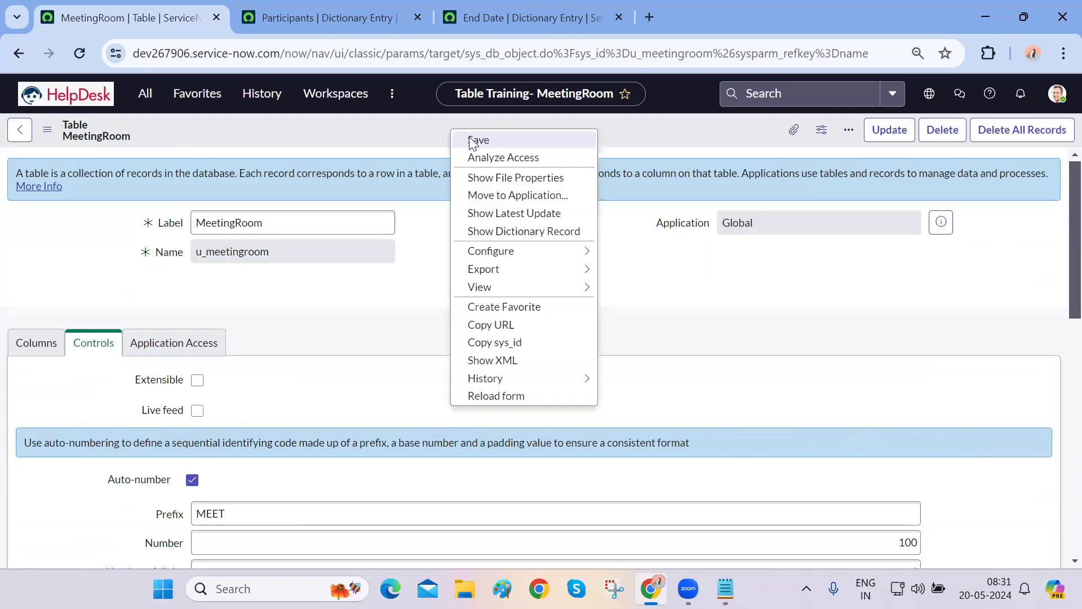
left_click(477, 140)
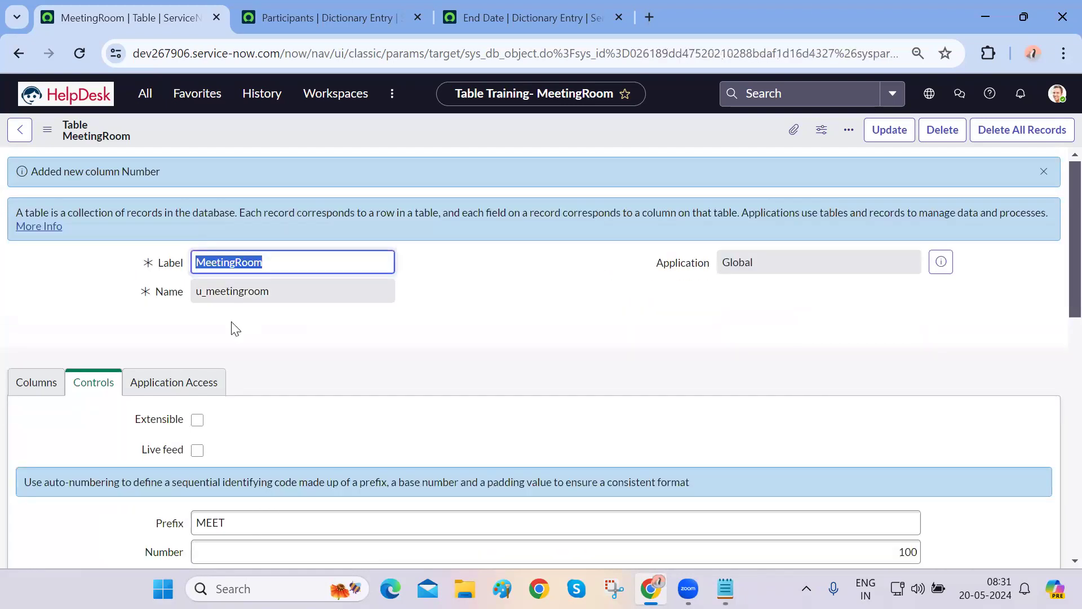
Create a new record from the MeetingRooms list, check its Number field, and submit it with the other fields empty
left_click(145, 97)
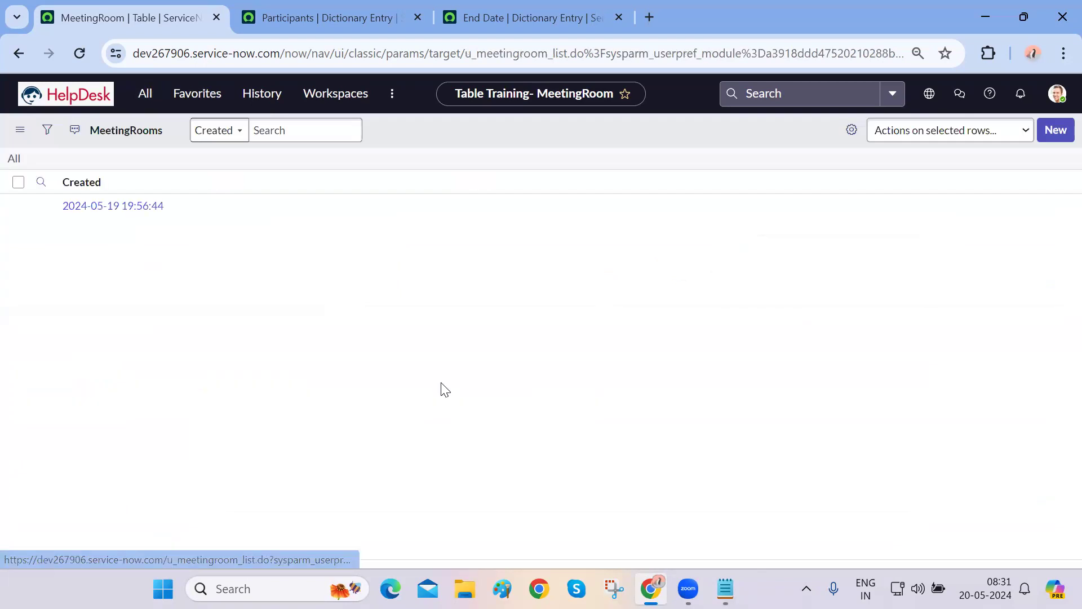
left_click(1053, 135)
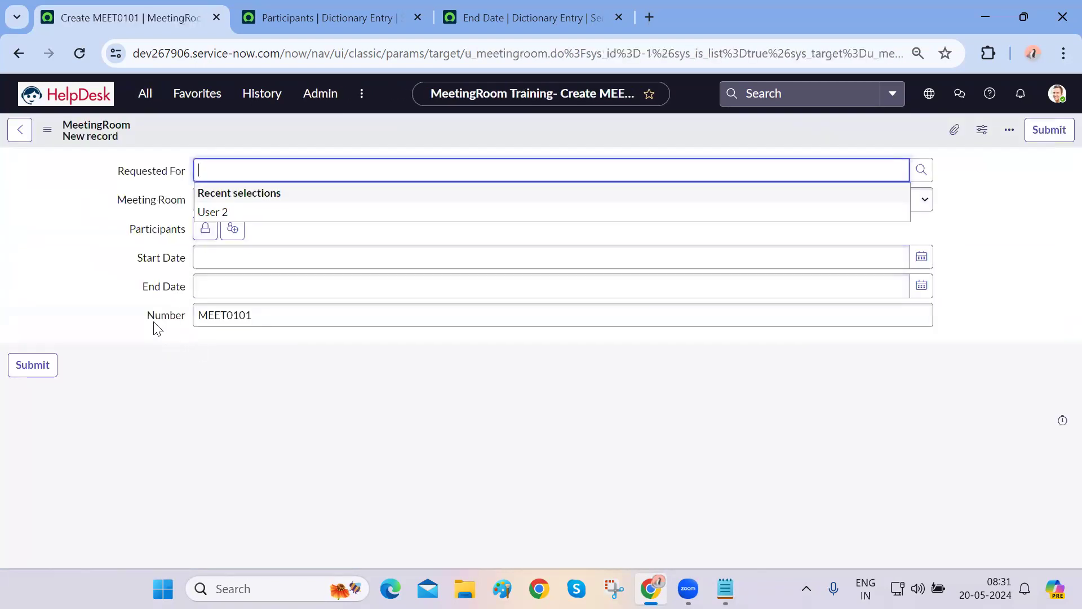
double_click(167, 319)
left_click(166, 319)
left_click(209, 407)
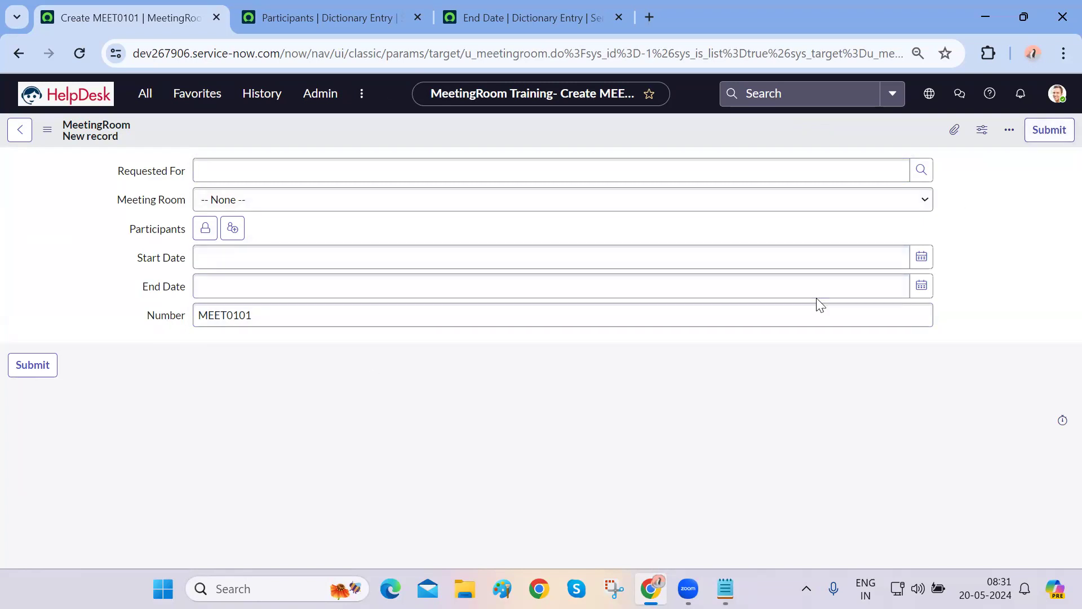
left_click(1047, 127)
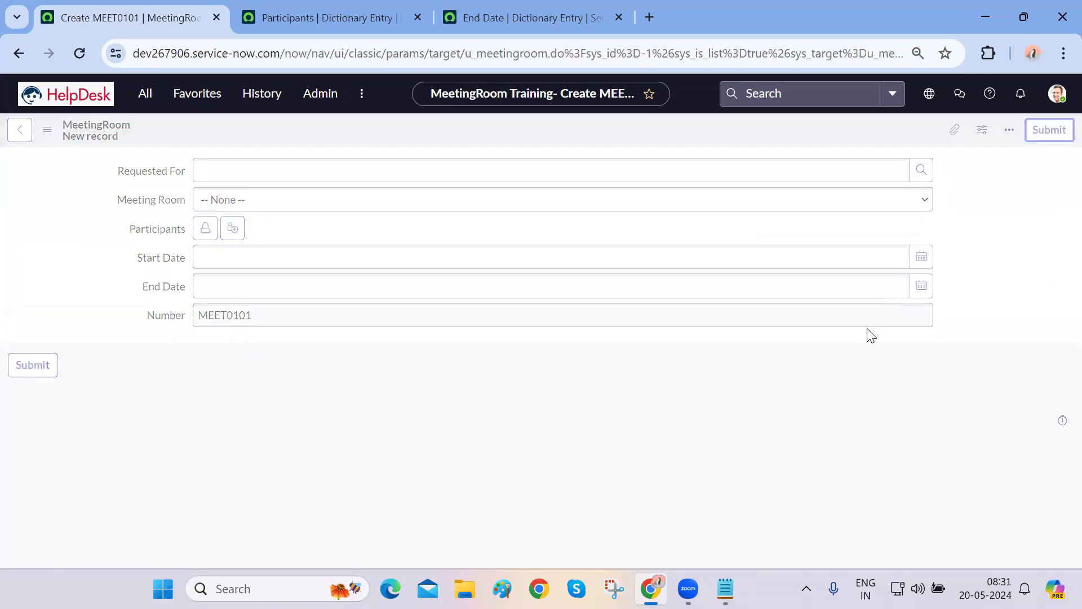
Open another new MeetingRoom record and review its Number, Requested For, Participants, Start Date and End Date fields
left_click(1054, 132)
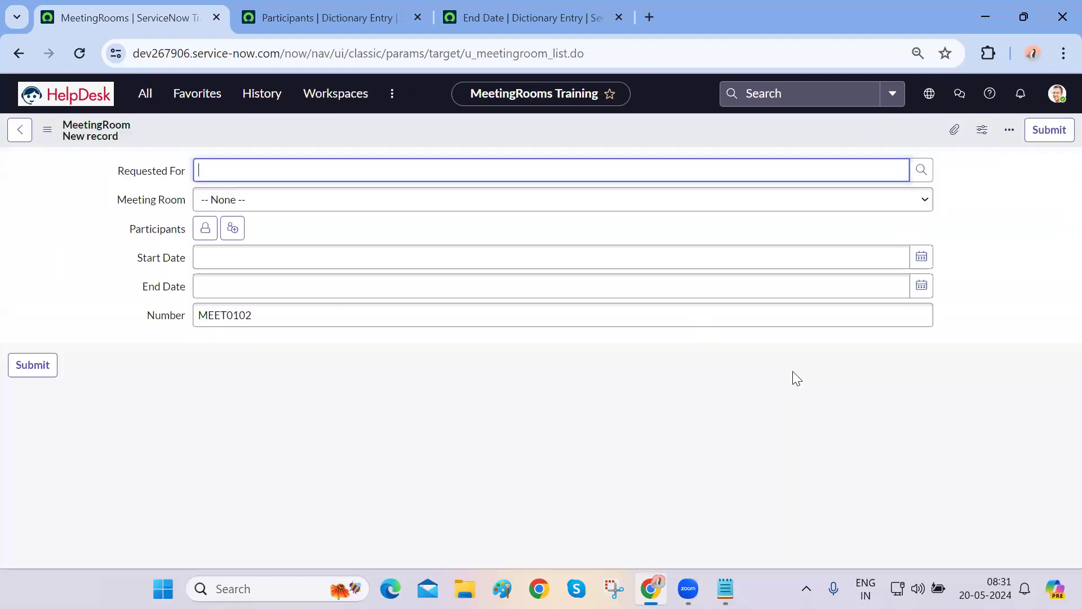
double_click(303, 324)
left_click(346, 404)
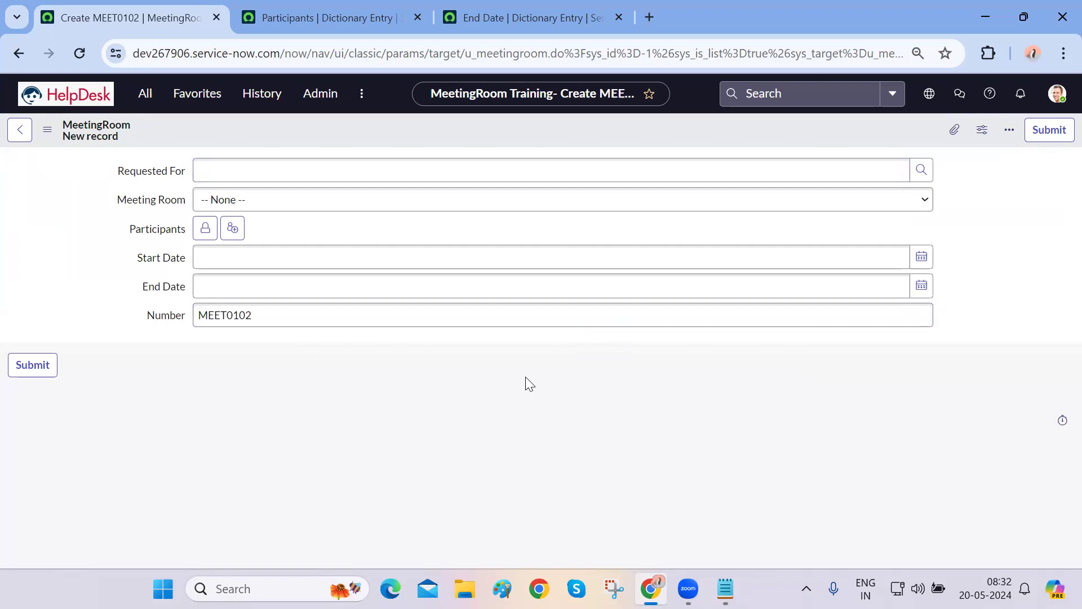
left_click(290, 169)
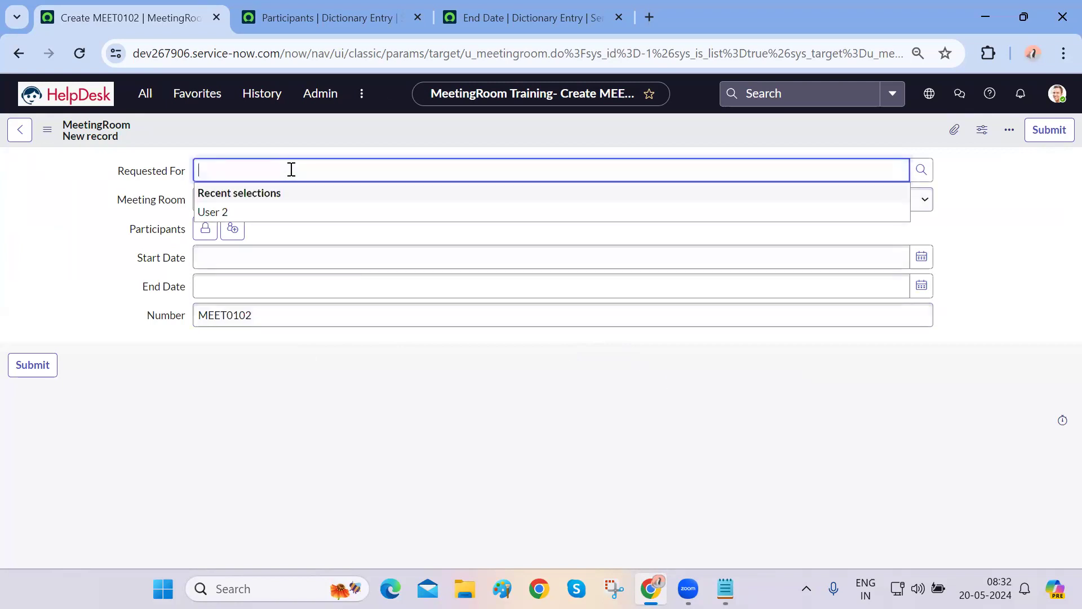
double_click(140, 234)
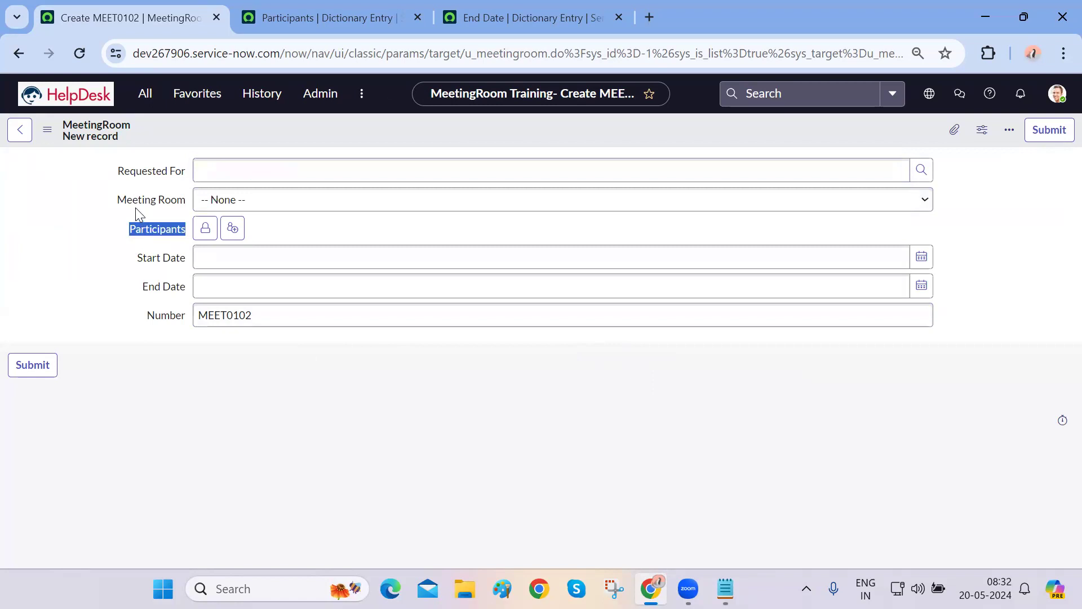
left_click_drag(143, 258, 171, 289)
left_click(312, 403)
left_click(288, 322)
left_click(334, 442)
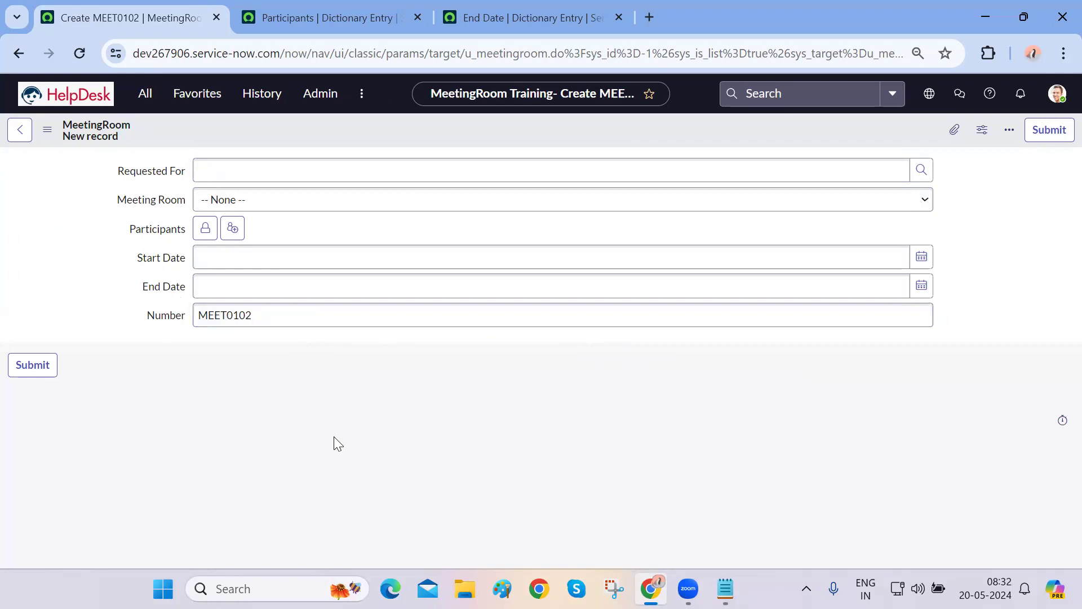
Close the two browser pages holding the Participants and End Date dictionary entries
key("ctrl+3")
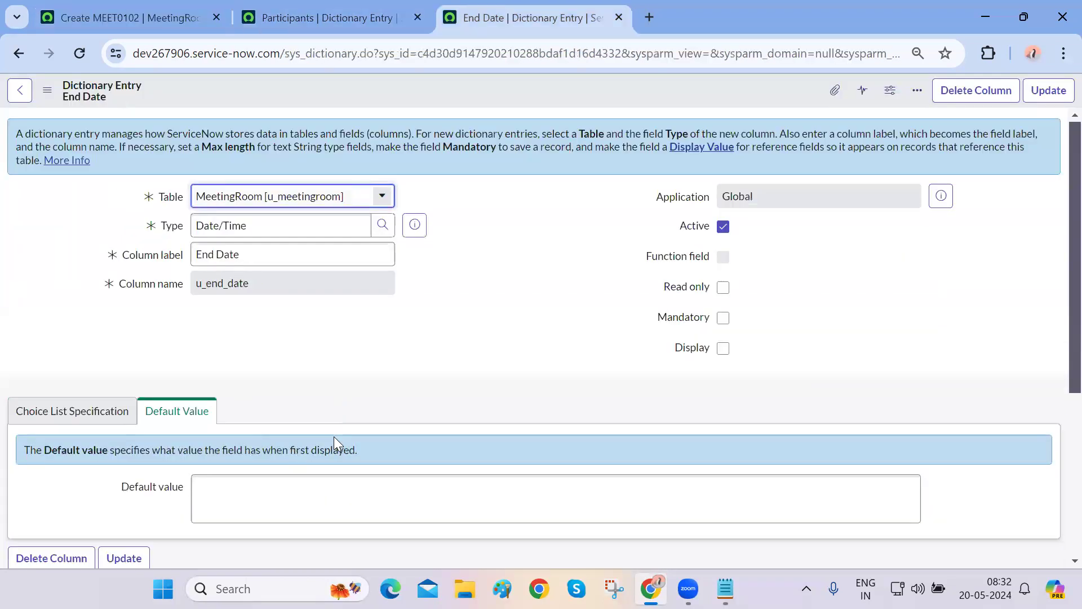
key("ctrl+2")
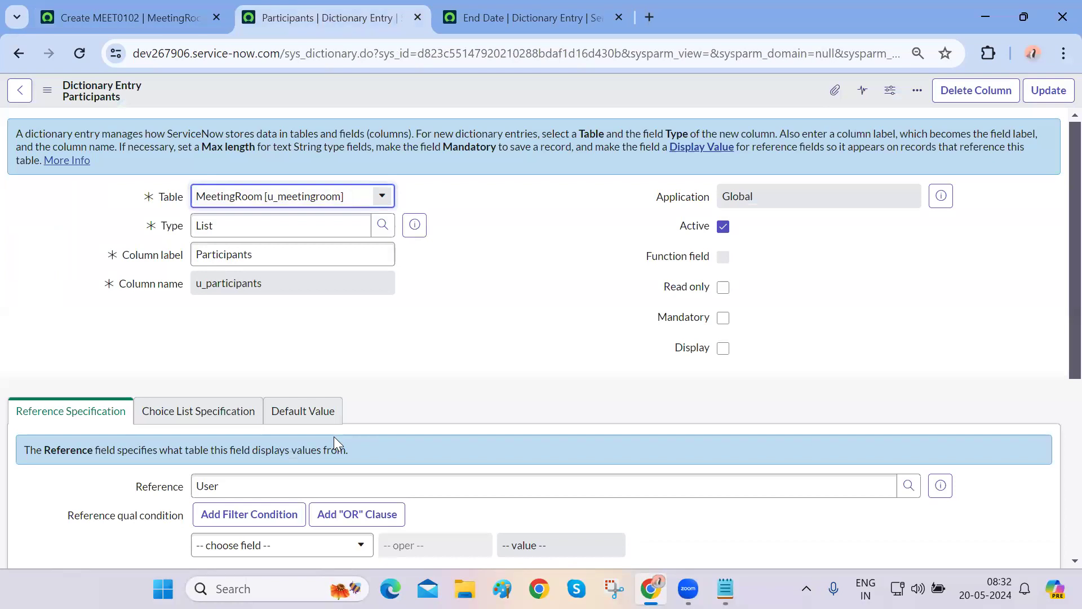
key("ctrl+w")
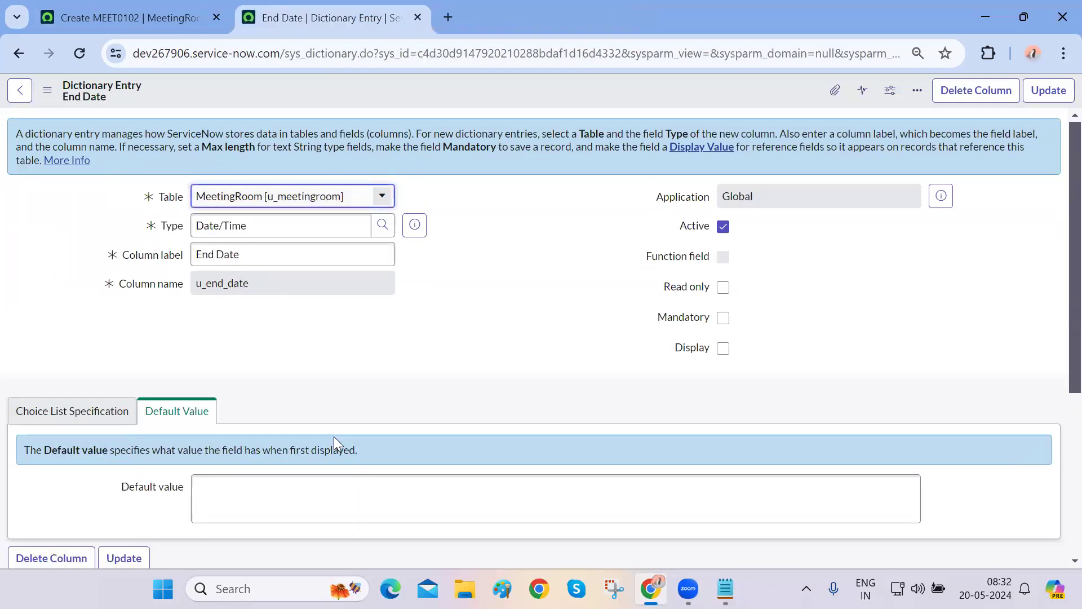
key("ctrl+w")
Open the MeetingRoom table's configuration from the new record form and review its list of columns
left_click(47, 129)
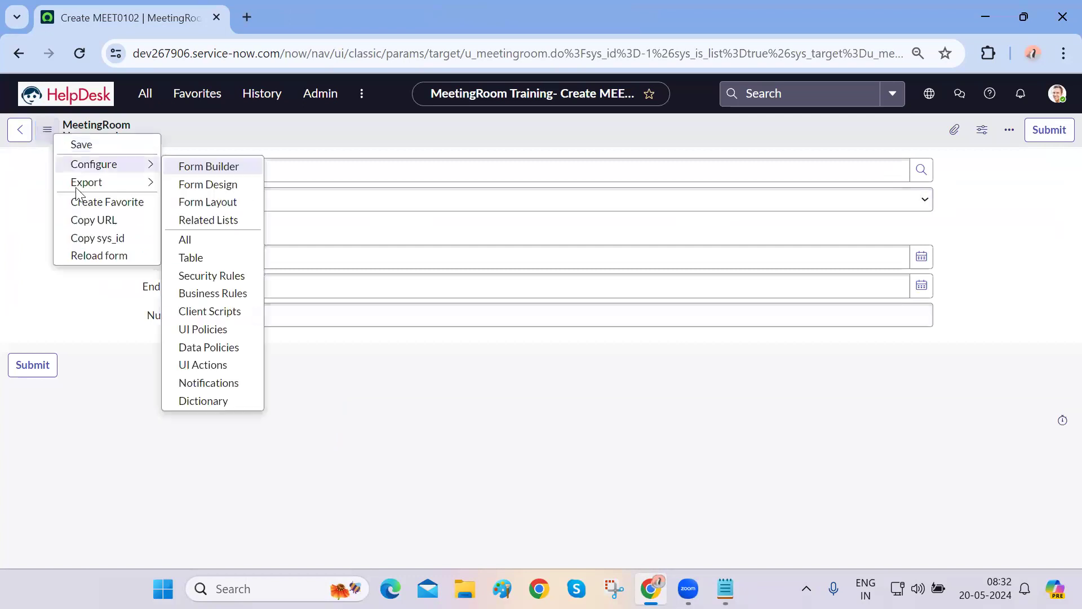
left_click(219, 261)
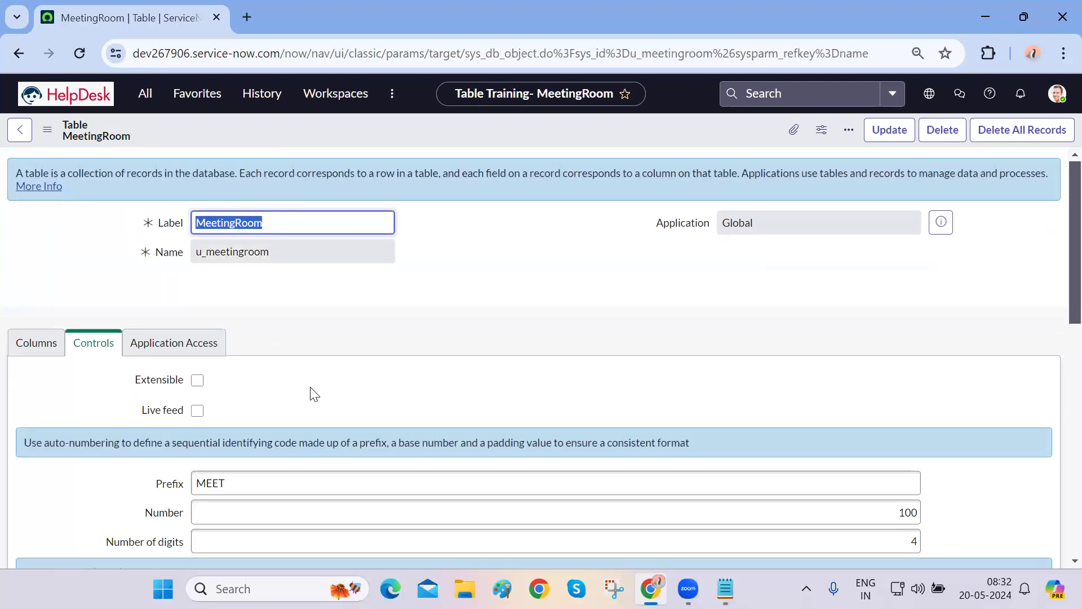
left_click(46, 353)
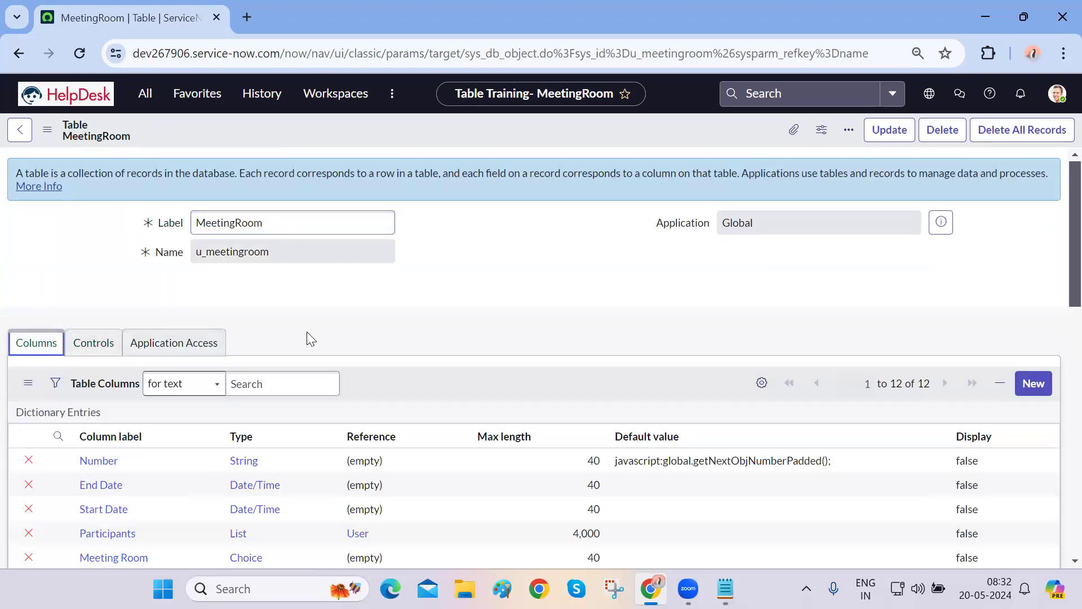
scroll(307, 331, "down", 2)
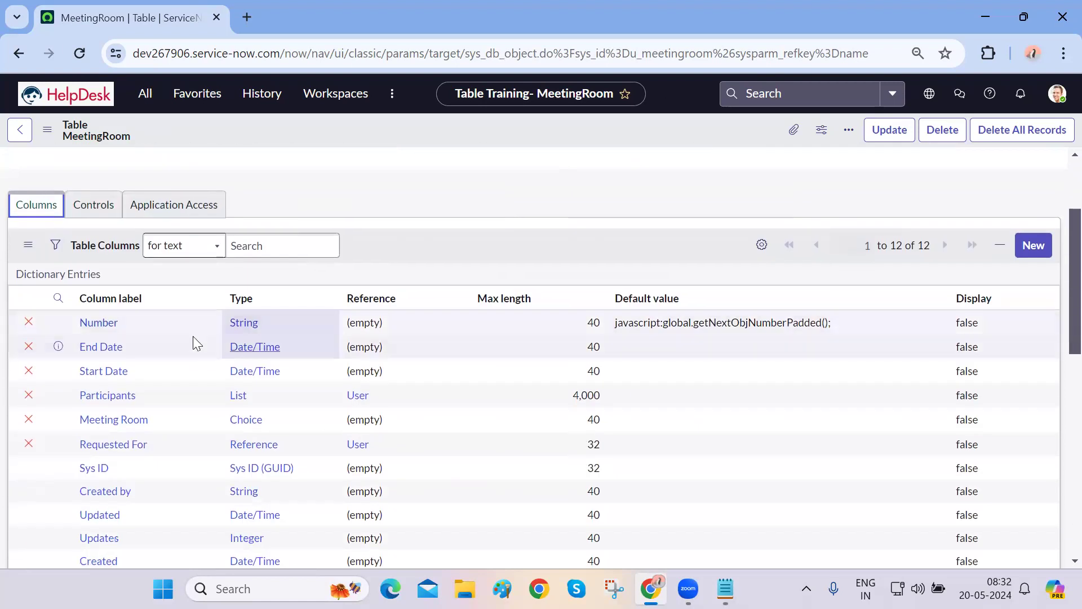
scroll(164, 461, "down", 1)
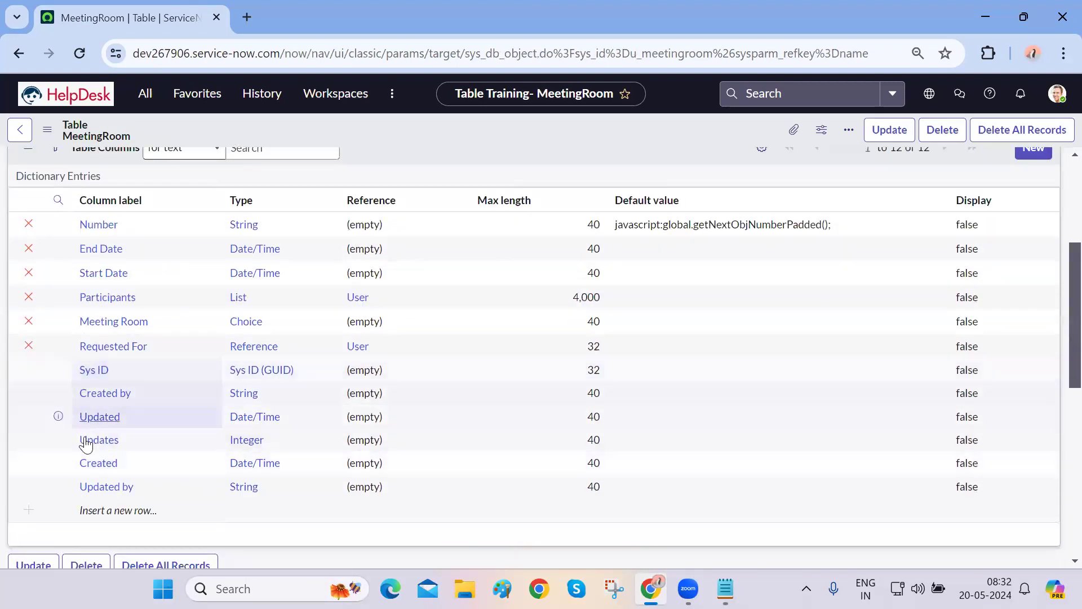
scroll(144, 261, "up", 2)
Try the Extensible option in the MeetingRoom table's control settings, and leave it turned off
left_click(94, 222)
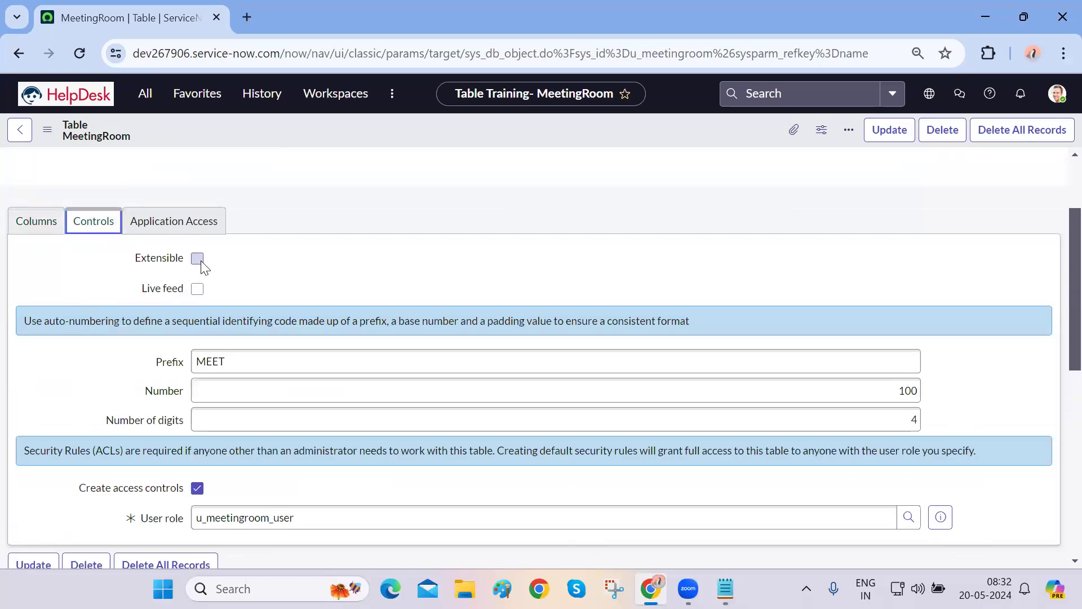
scroll(340, 248, "up", 2)
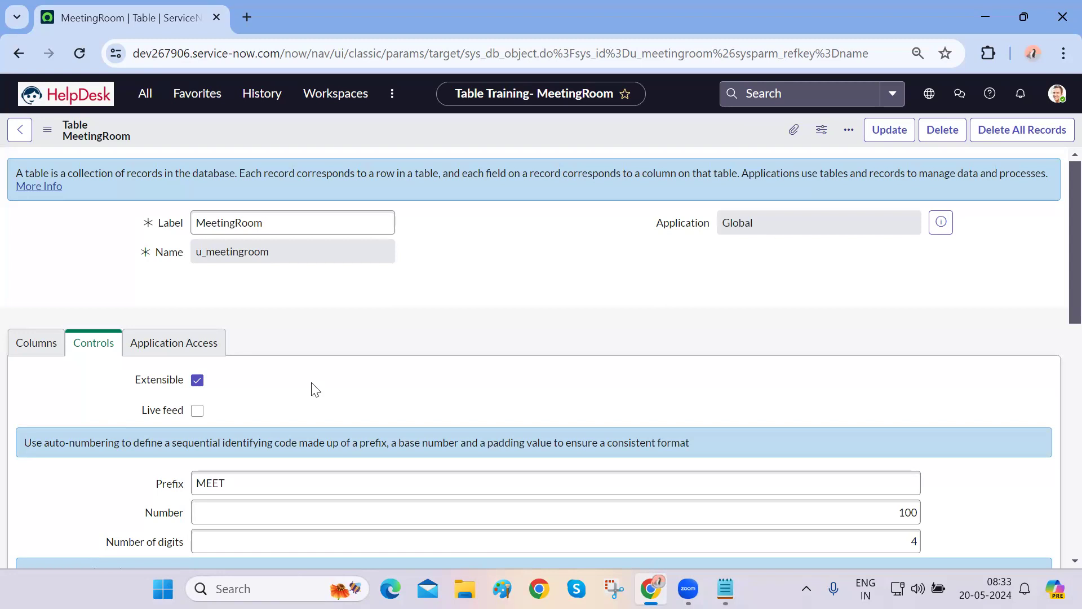
scroll(313, 388, "down", 3)
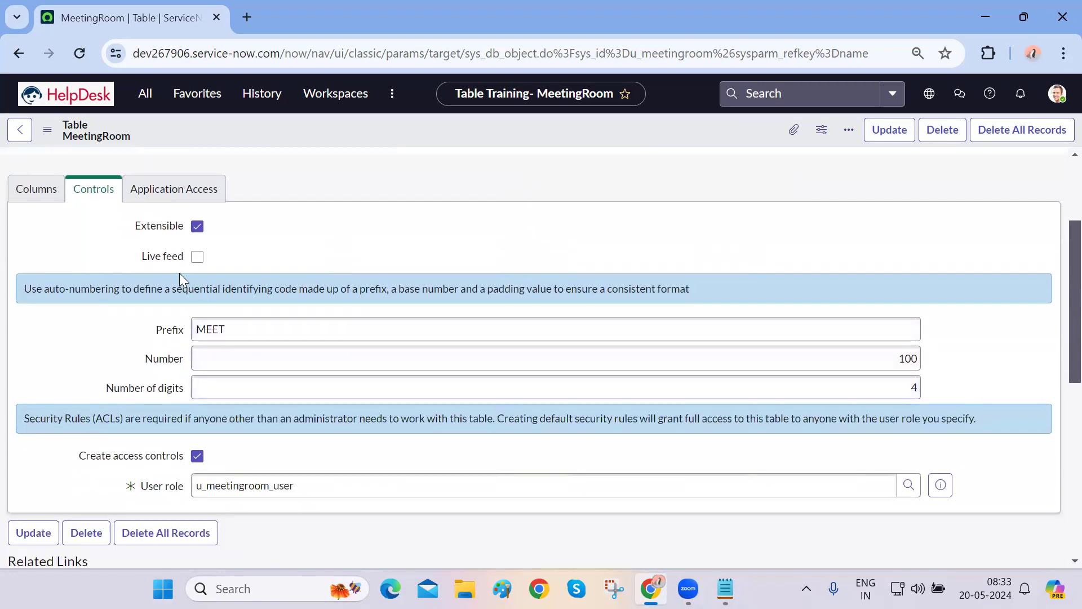
left_click(198, 226)
scroll(315, 227, "up", 3)
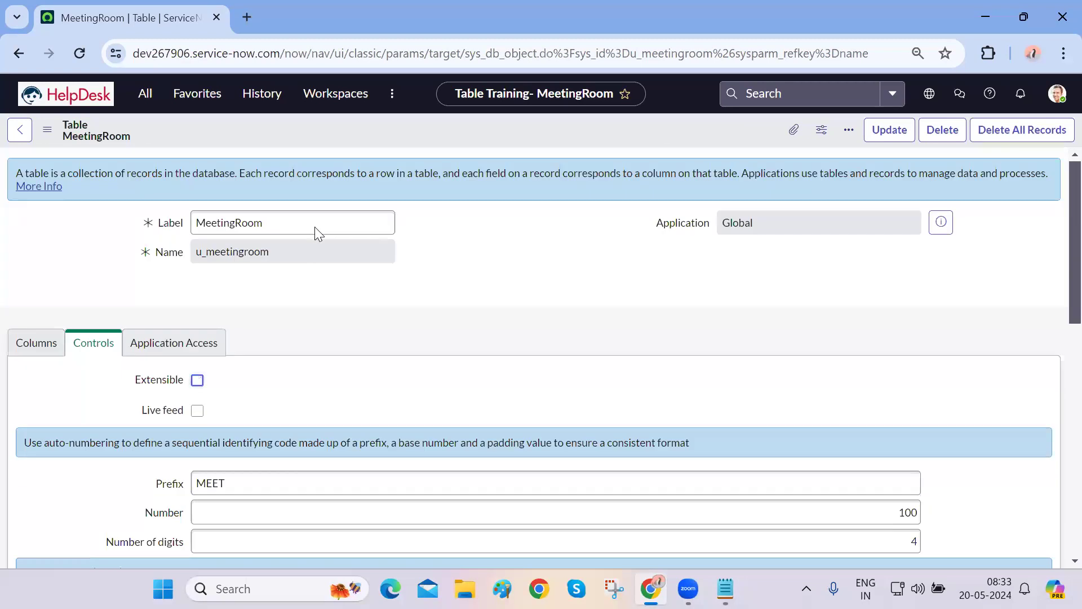
left_click(197, 380)
left_click(197, 381)
scroll(107, 471, "down", 2)
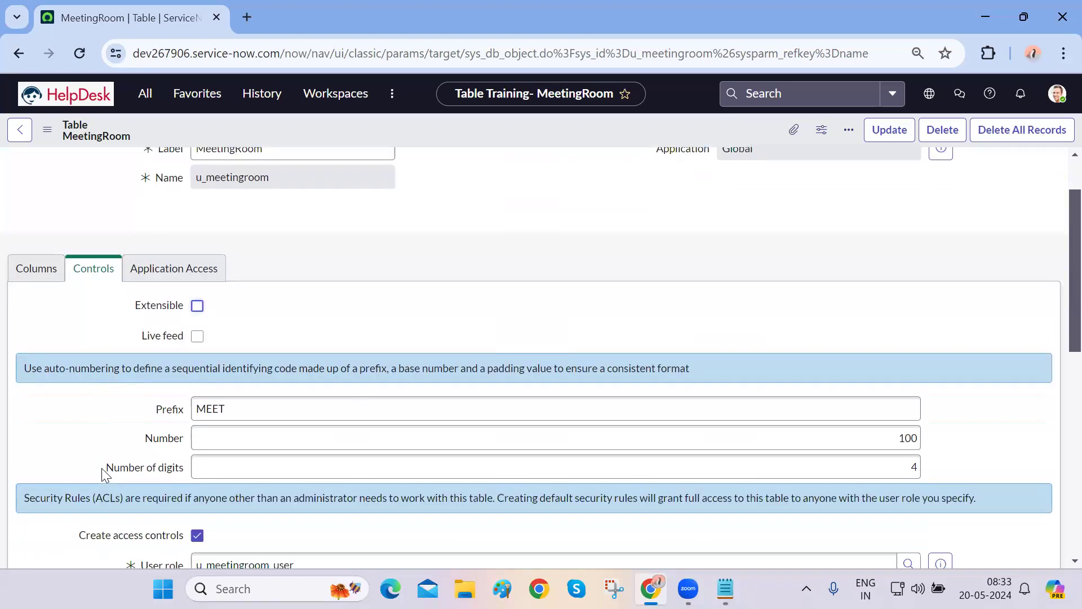
Check what the Live feed option does and try it on the MeetingRoom table, leaving it turned off
mouse_move(166, 303)
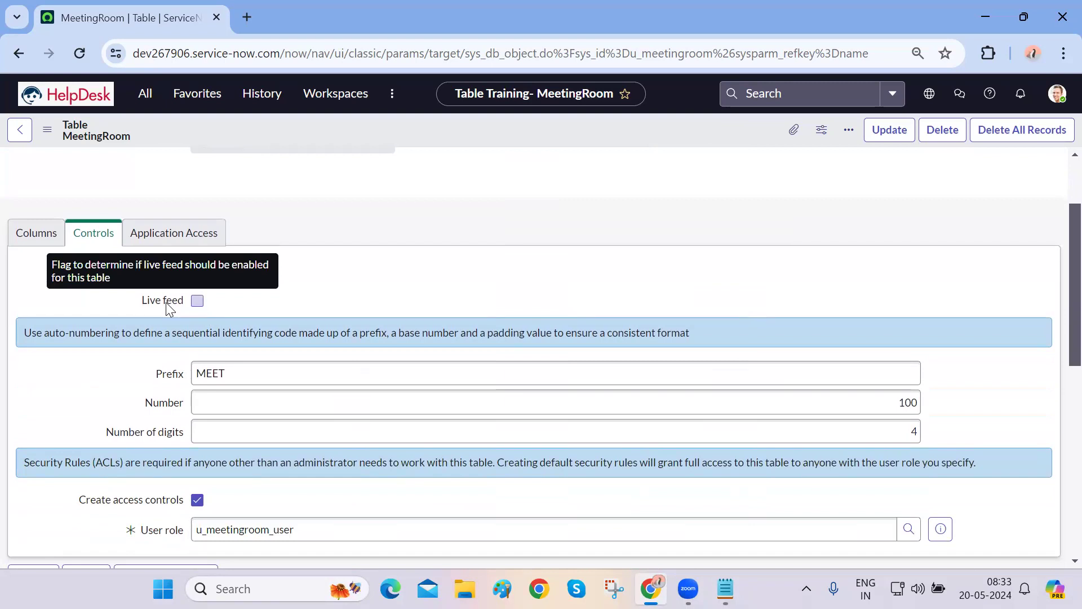
left_click(198, 302)
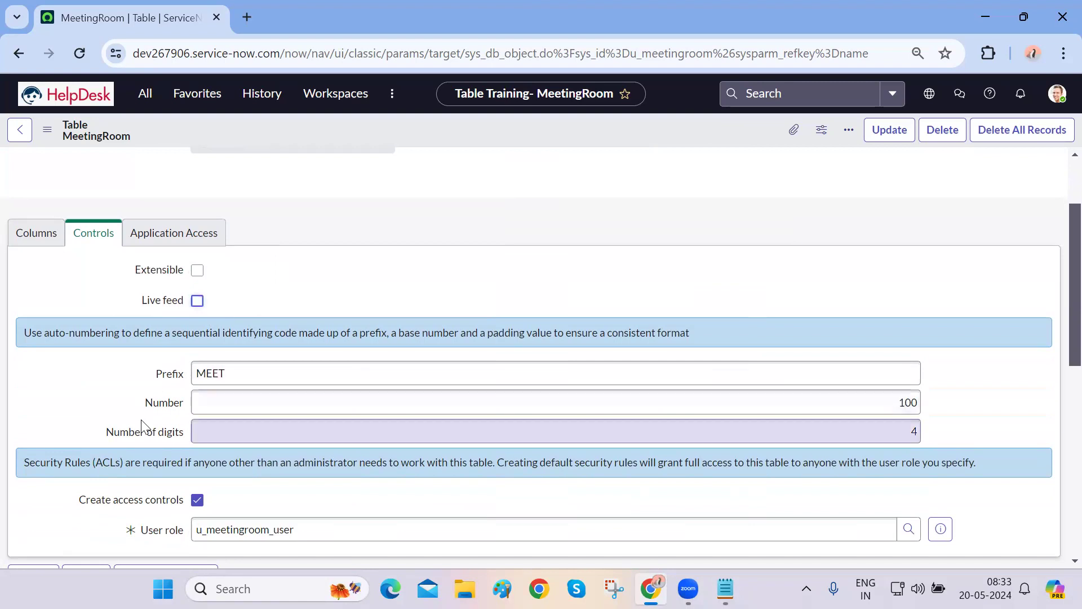
scroll(141, 420, "down", 1)
triple_click(169, 235)
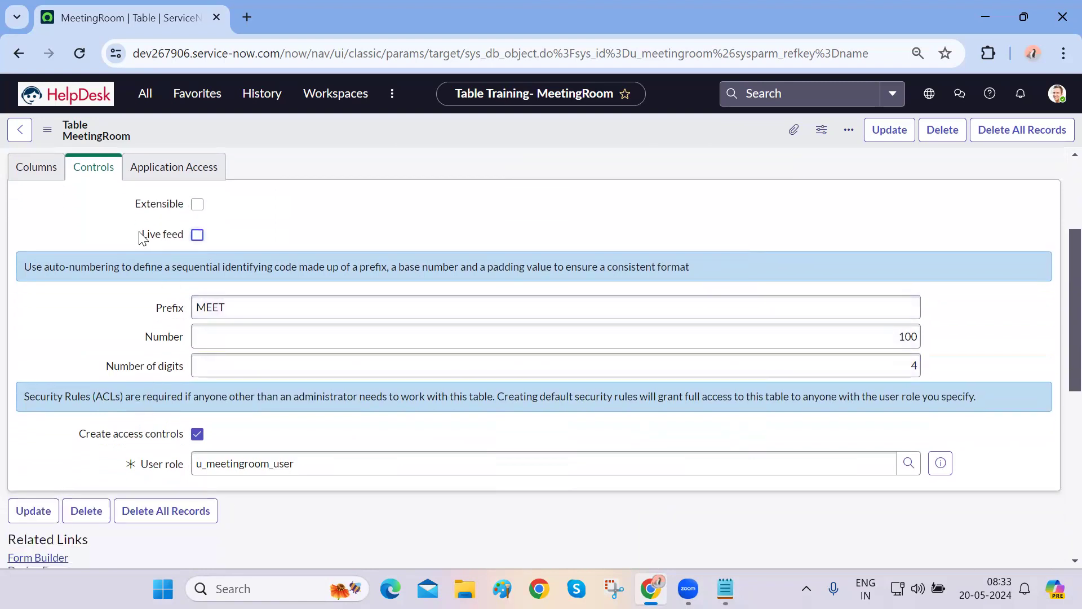
left_click(30, 379)
Examine the MeetingRoom table's required user role and its access controls for the create, delete, read and write operations
scroll(30, 379, "down", 1)
scroll(31, 379, "down", 1)
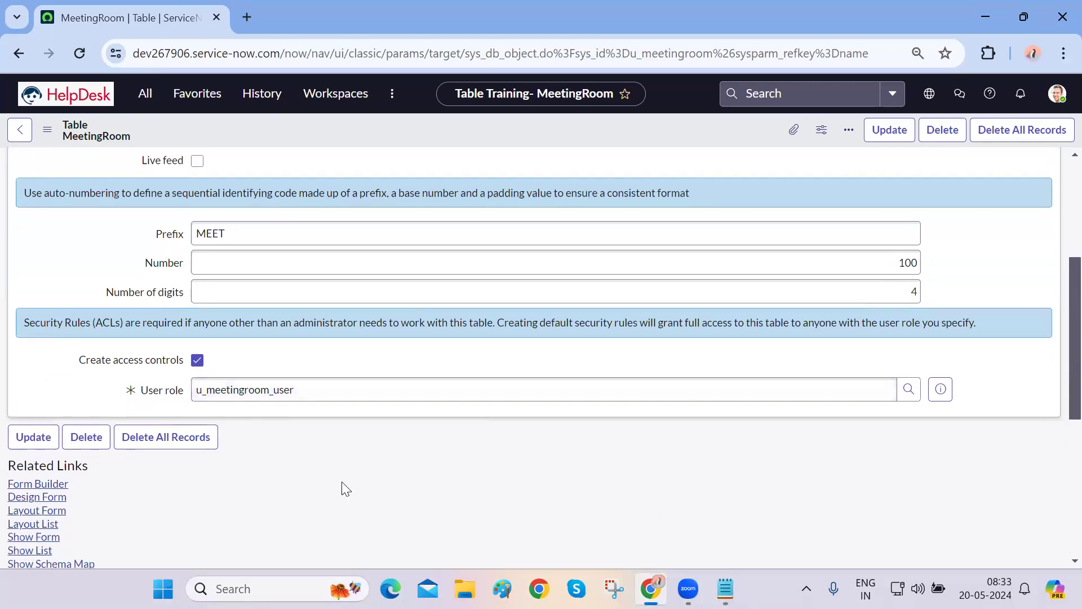
scroll(344, 488, "down", 1)
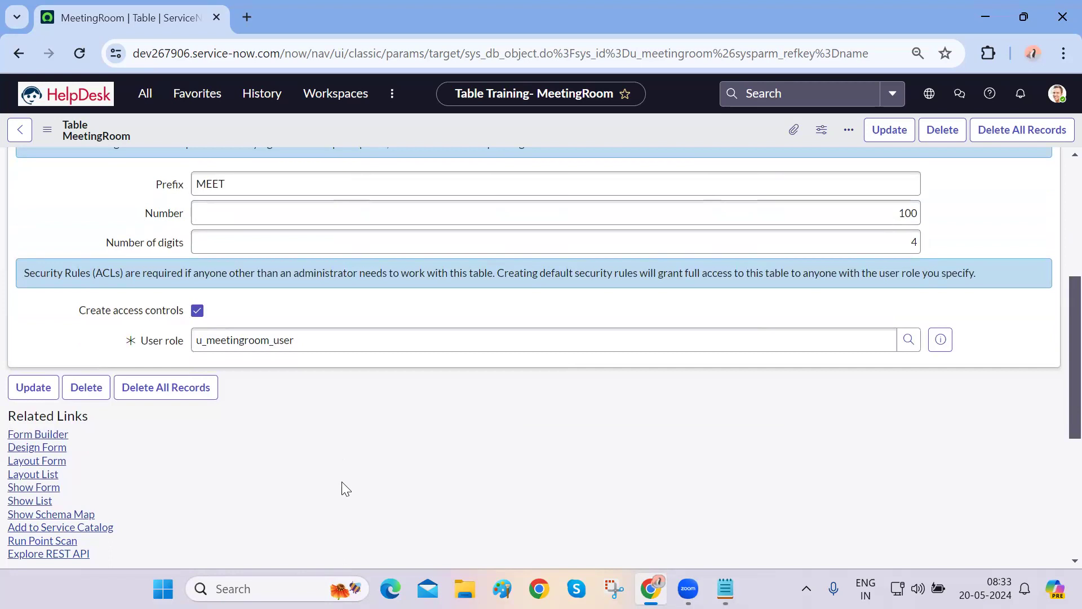
double_click(241, 342)
left_click(287, 417)
left_click(1058, 94)
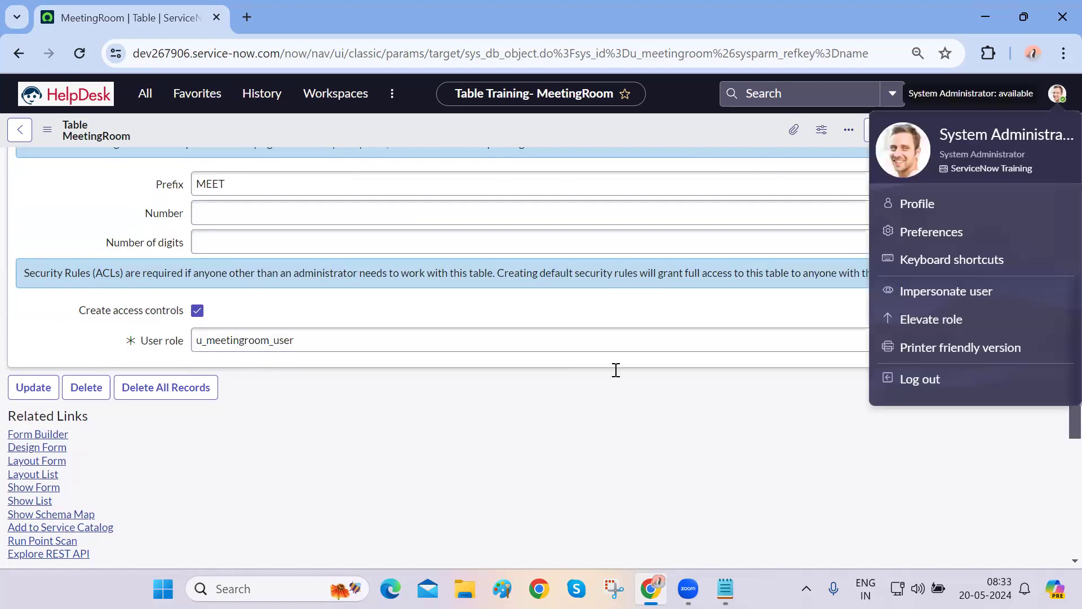
left_click(542, 461)
scroll(319, 470, "down", 5)
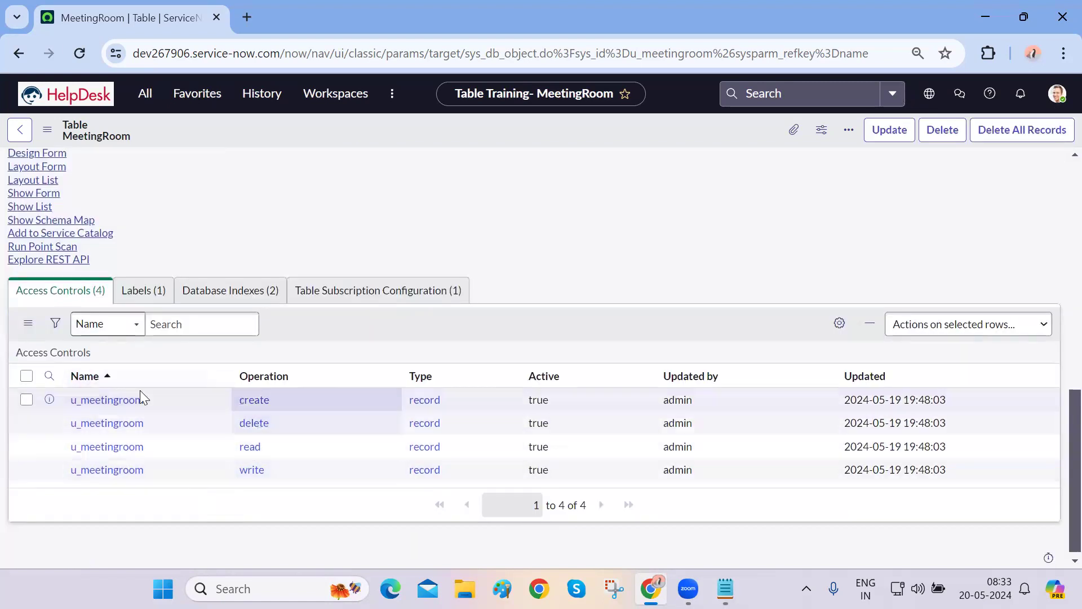
scroll(290, 221, "up", 5)
double_click(259, 293)
scroll(292, 404, "down", 4)
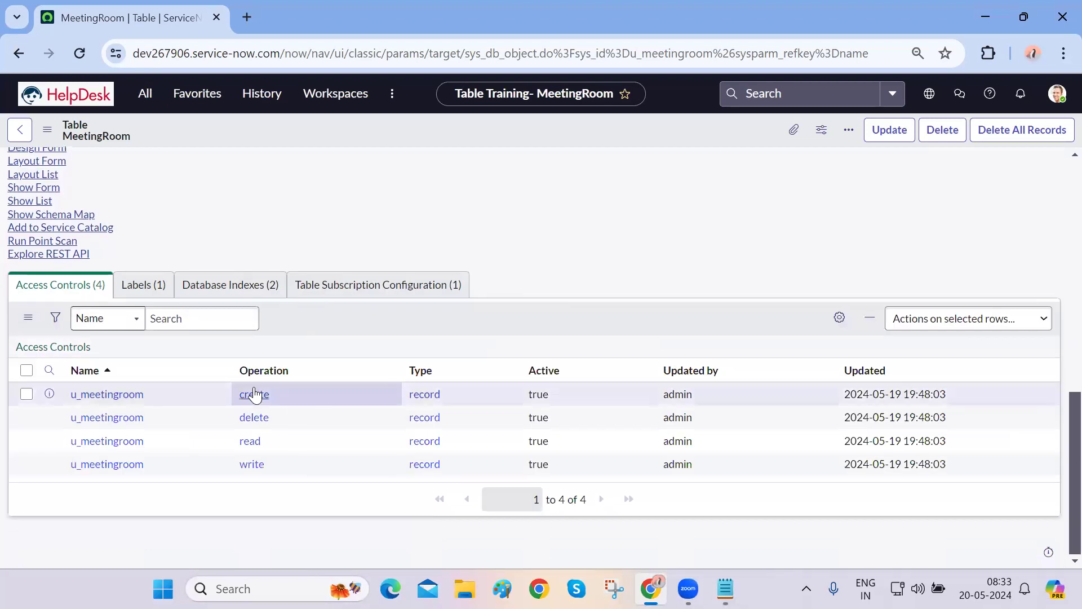
scroll(541, 247, "up", 10)
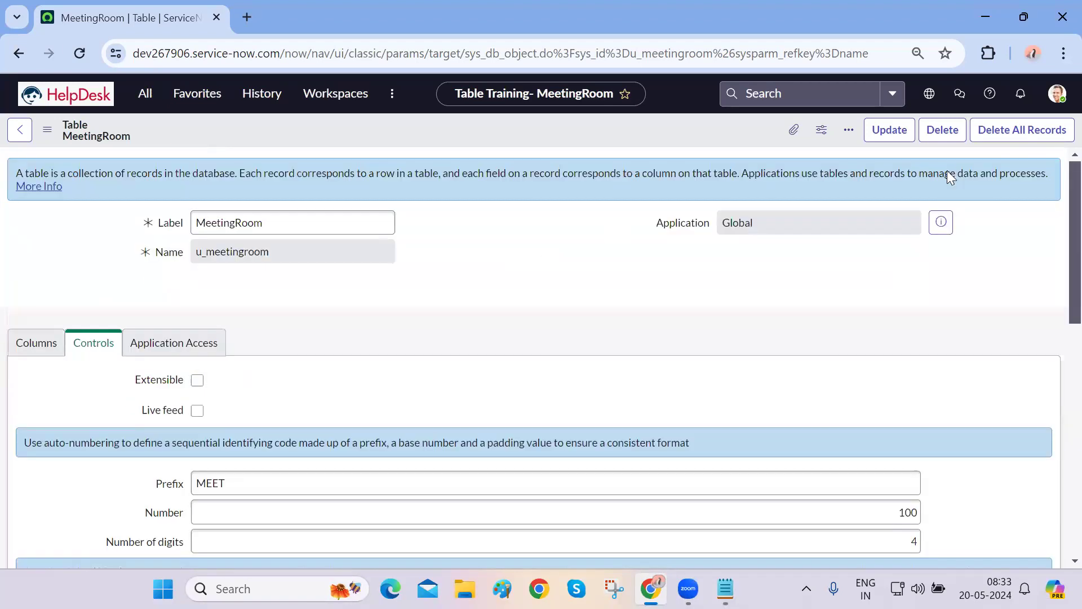
Impersonate User 10 and dismiss the Service Operations Workspace welcome dialog
left_click(1057, 93)
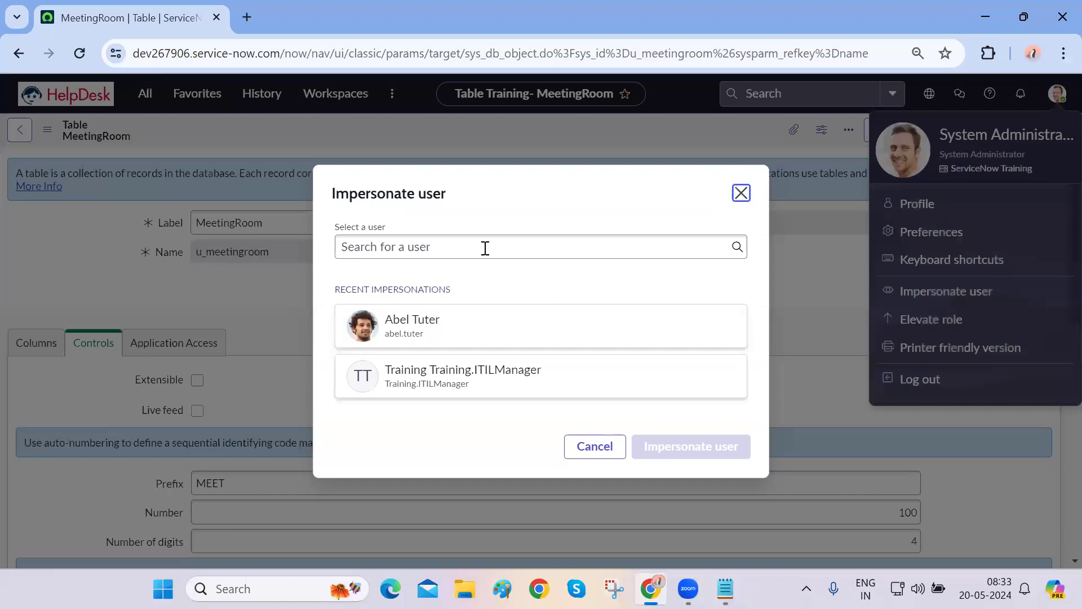
left_click(485, 248)
type("user")
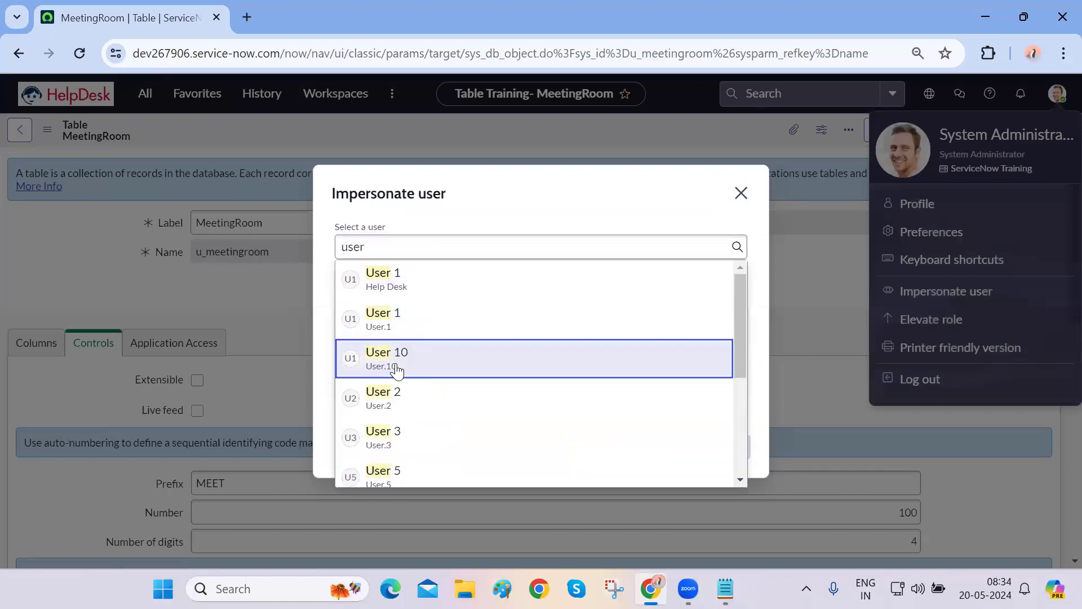
left_click(396, 369)
left_click(689, 460)
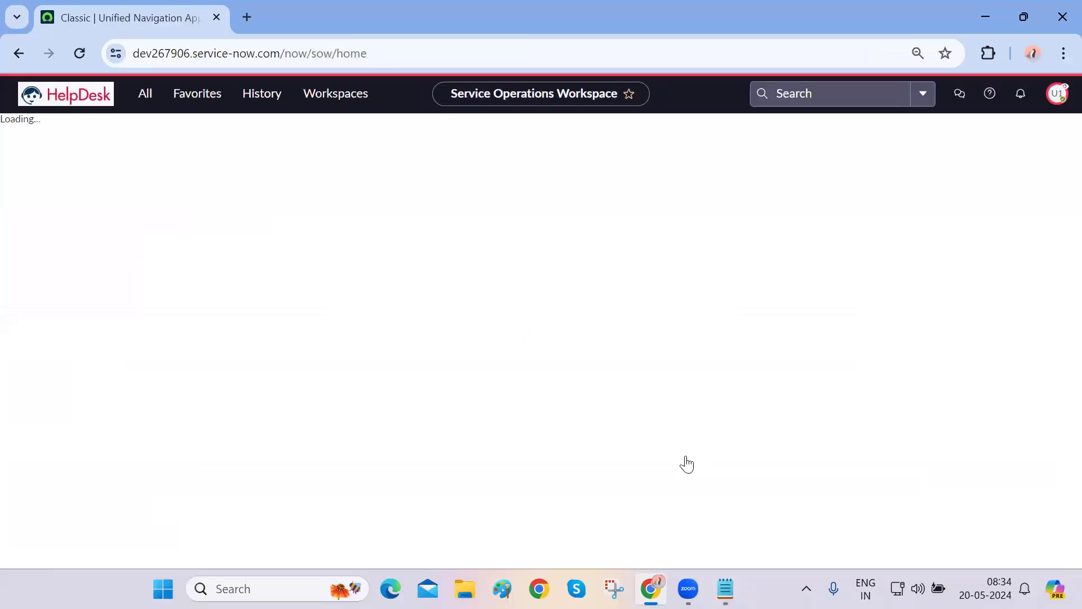
left_click(147, 105)
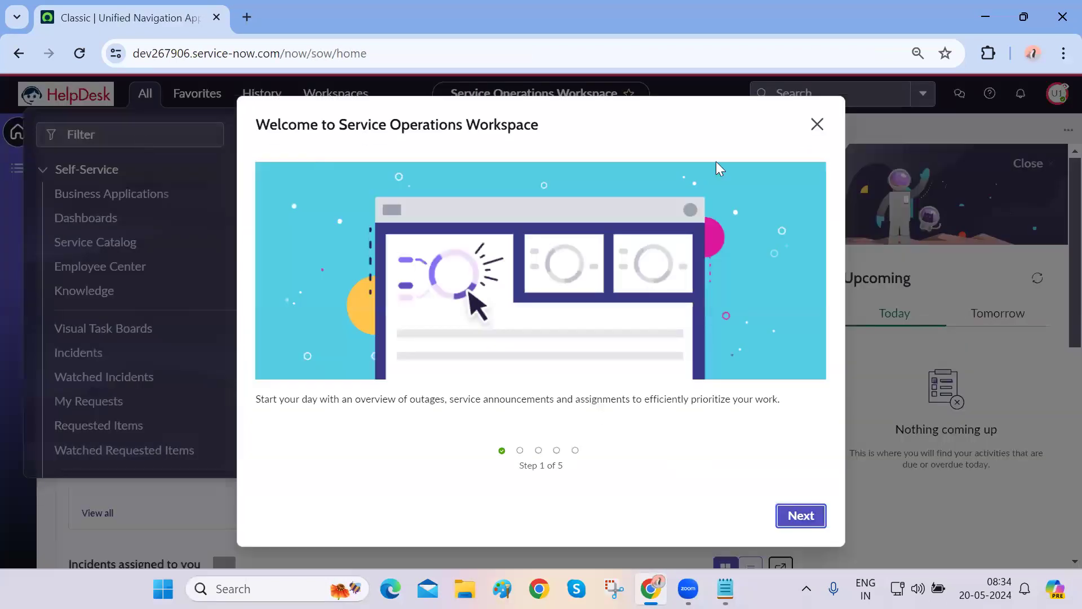
left_click(816, 124)
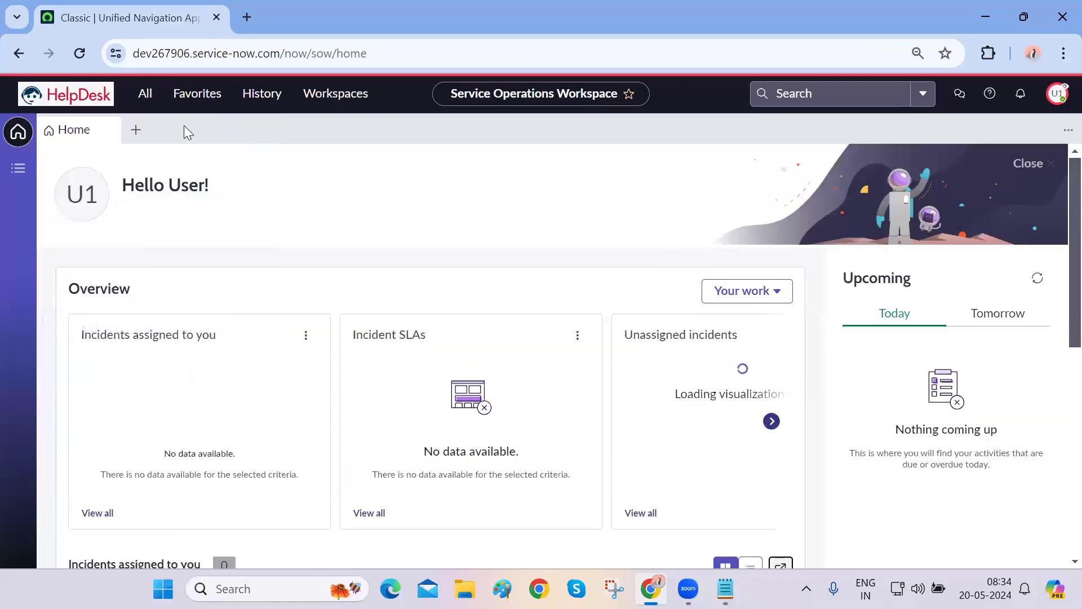
Search the application navigator for "meetin" as User 10, and end the impersonation
left_click(145, 95)
type("meetin")
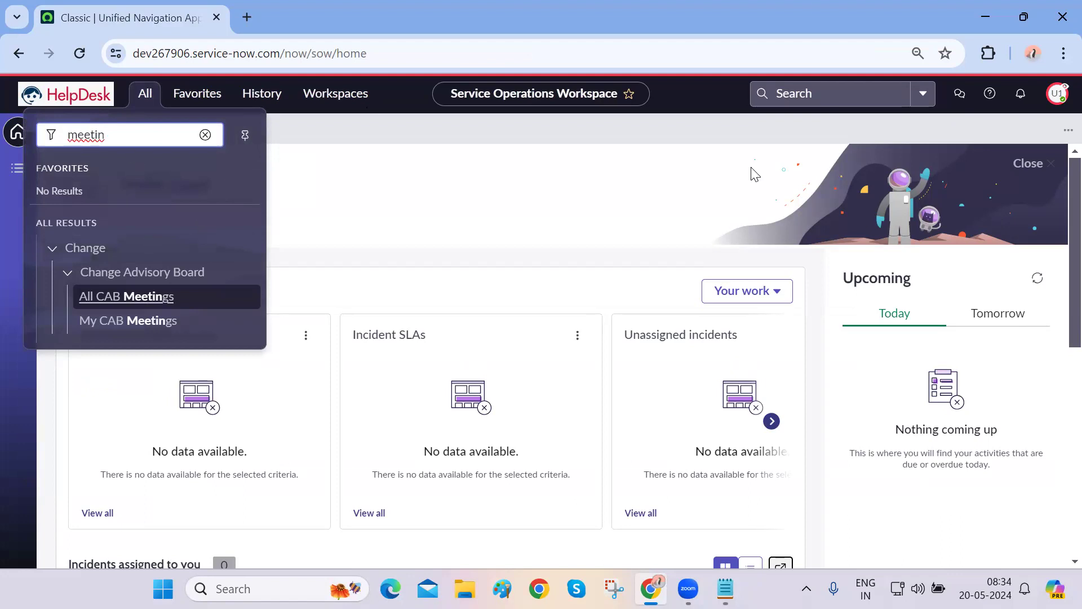
left_click(1057, 93)
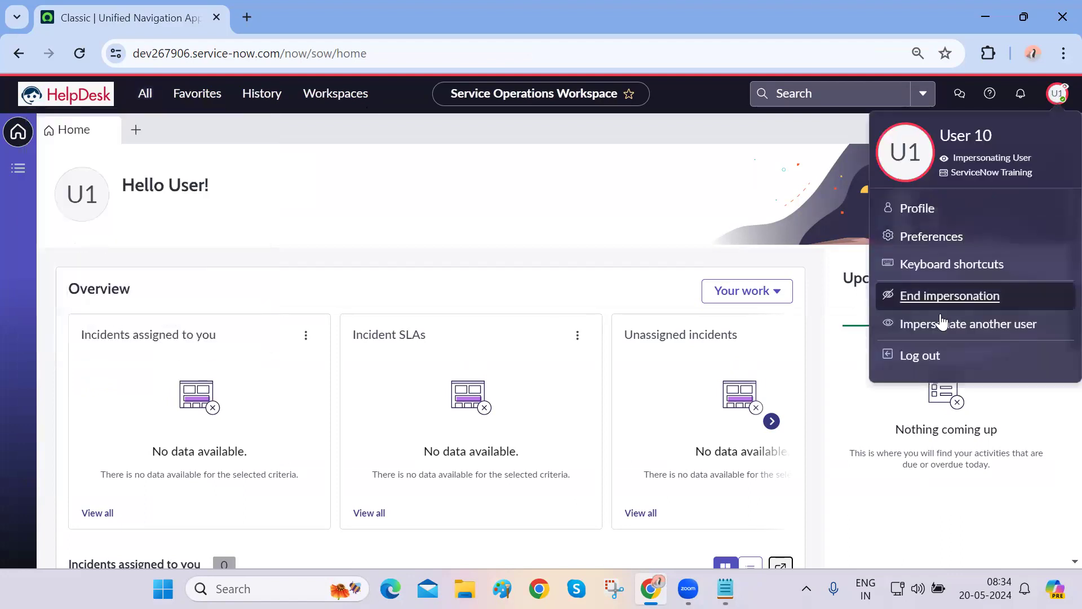
left_click(942, 301)
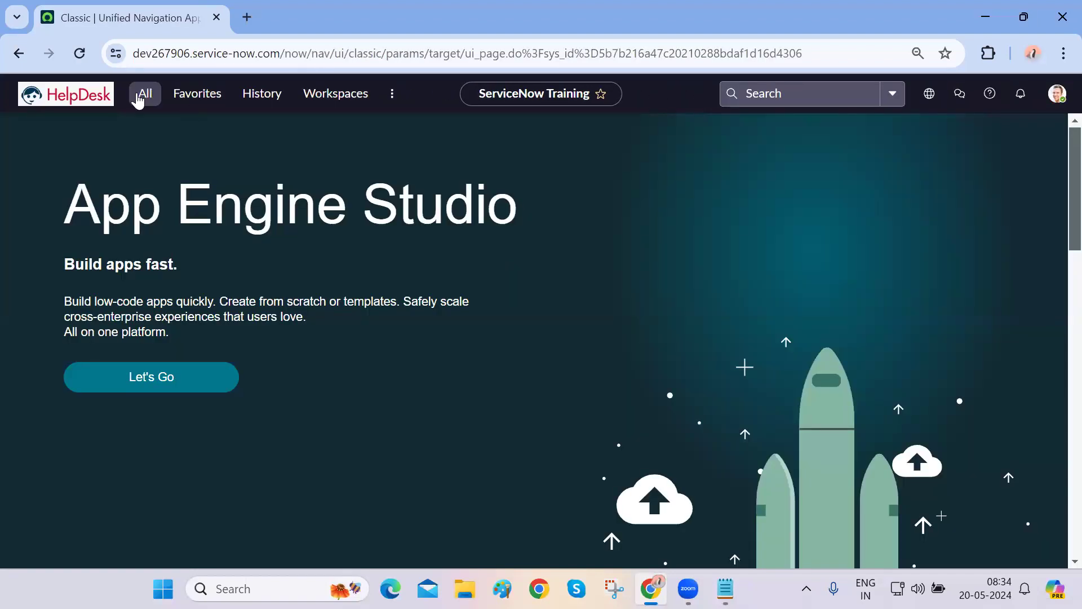
Open the users list with sys_user.list and open the User 10 record
left_click(138, 100)
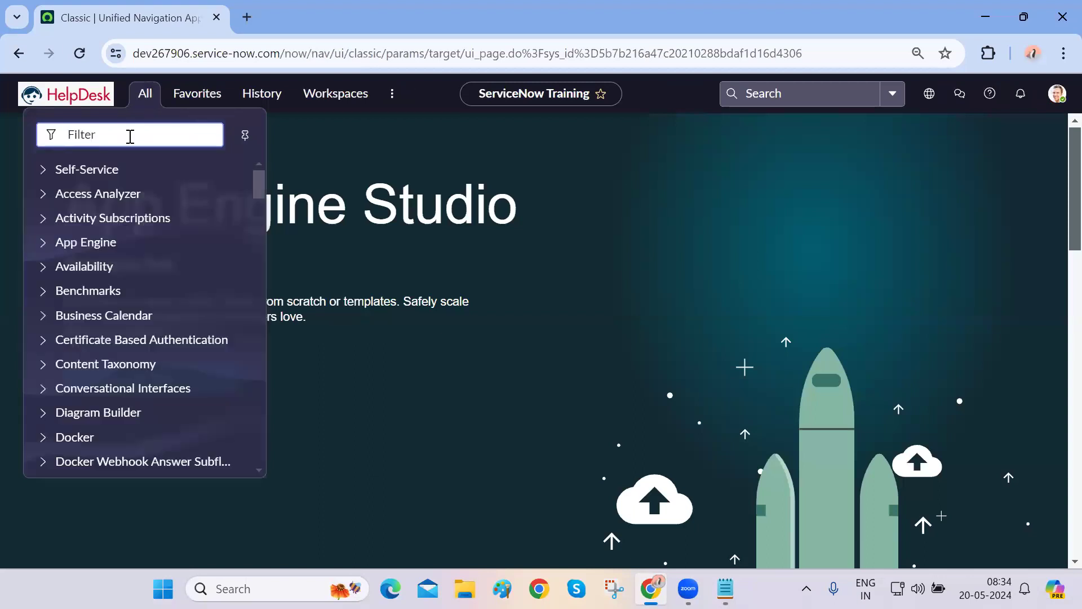
type("sys")
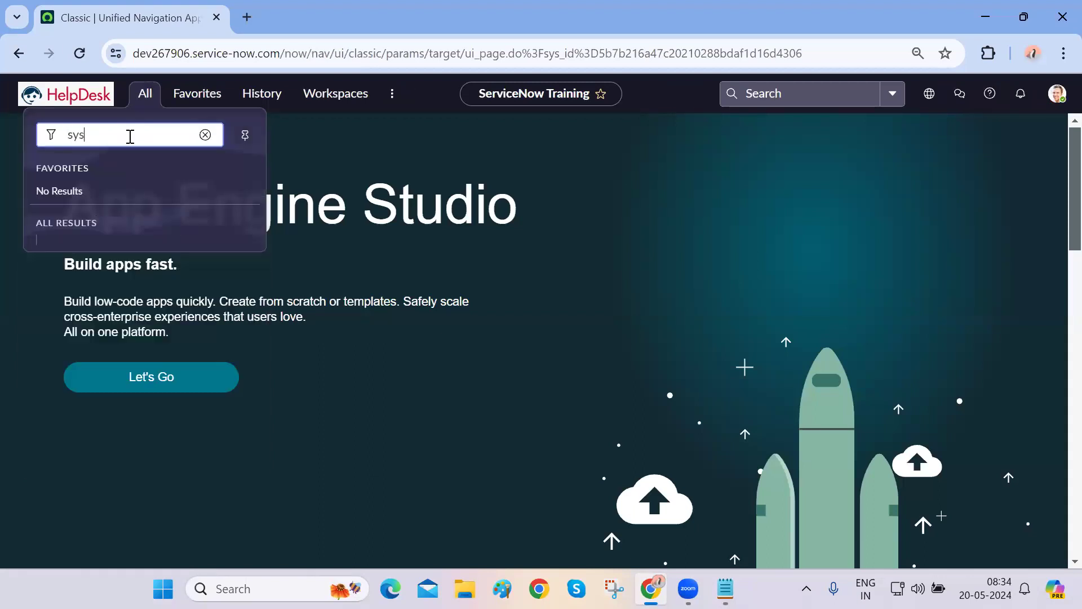
type("_user")
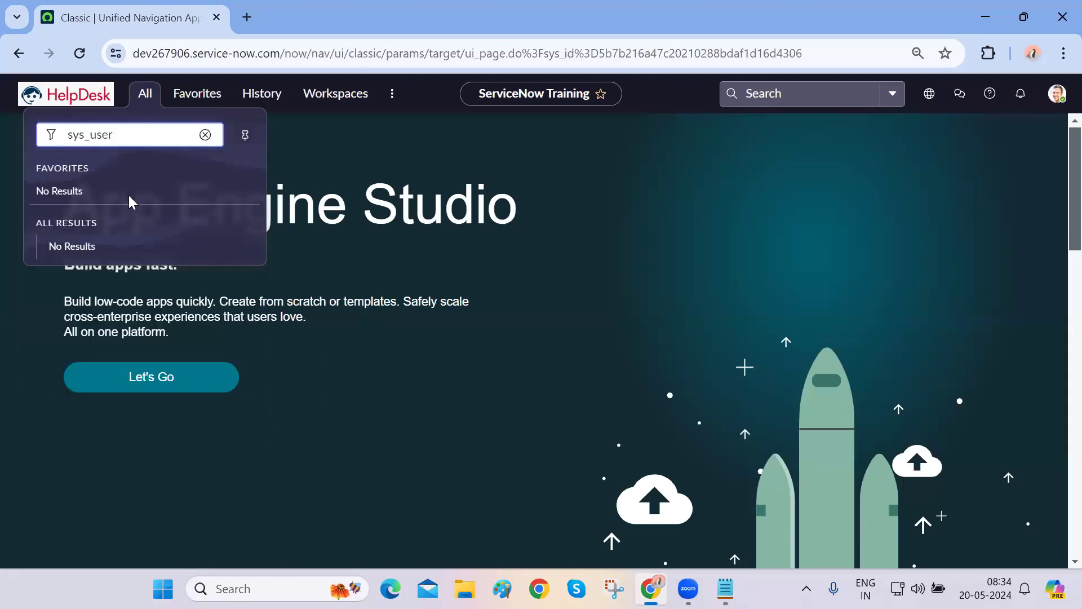
type(".list")
key("Return")
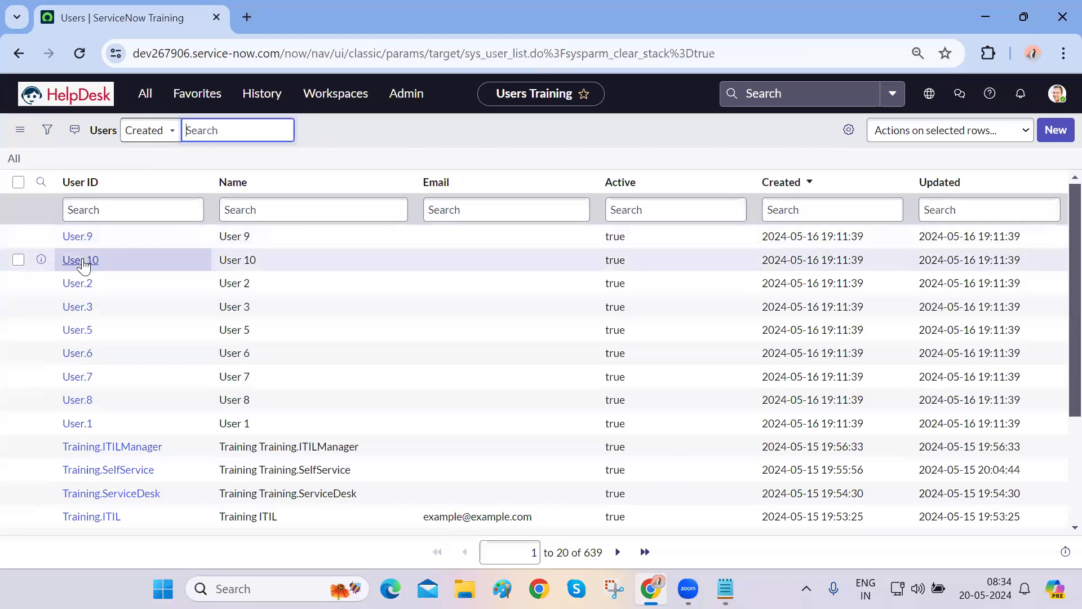
left_click(82, 261)
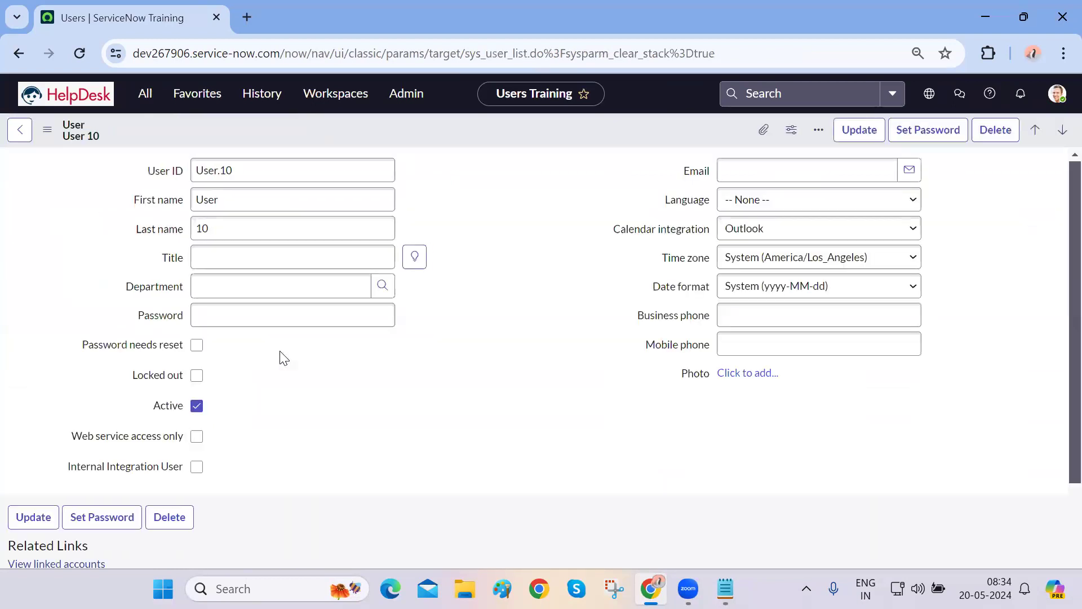
Open User 10's My HelpDesk group, add the u_meetingroom_user role to it, and save the role list
scroll(283, 358, "down", 3)
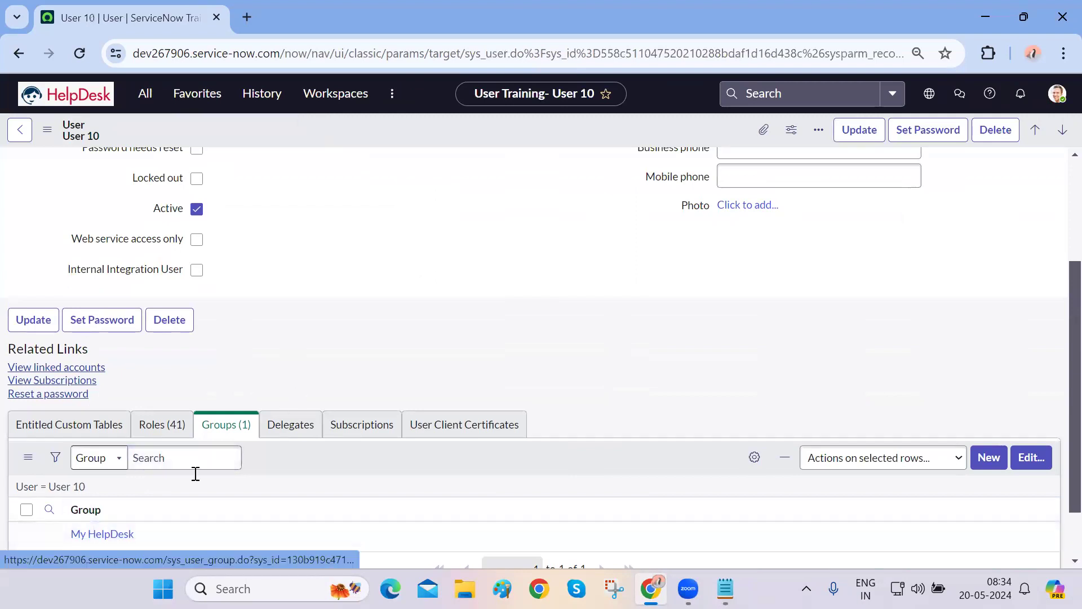
scroll(142, 509, "down", 2)
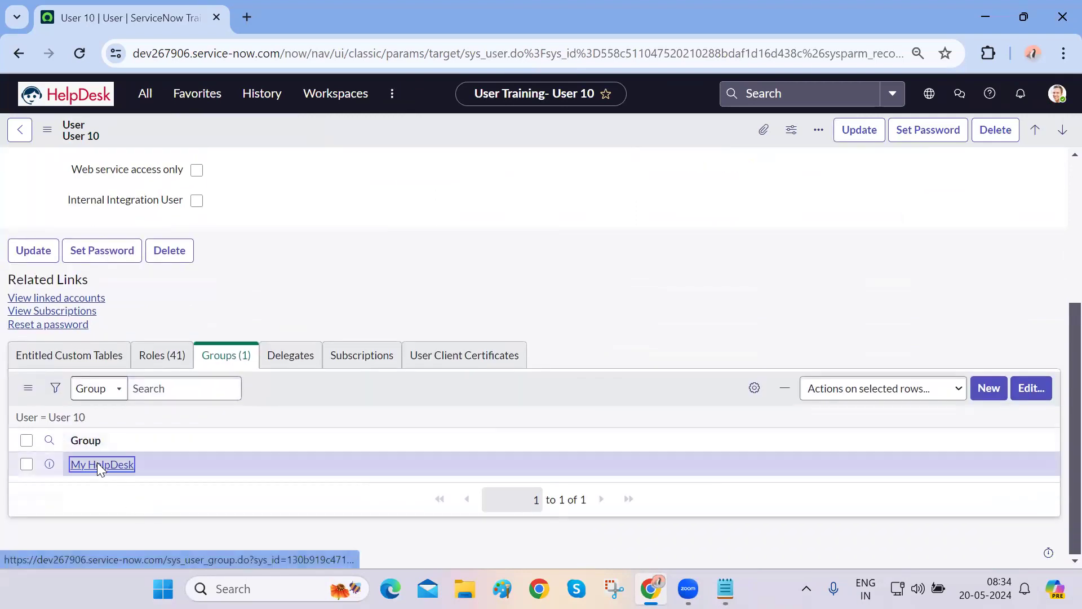
left_click(99, 464)
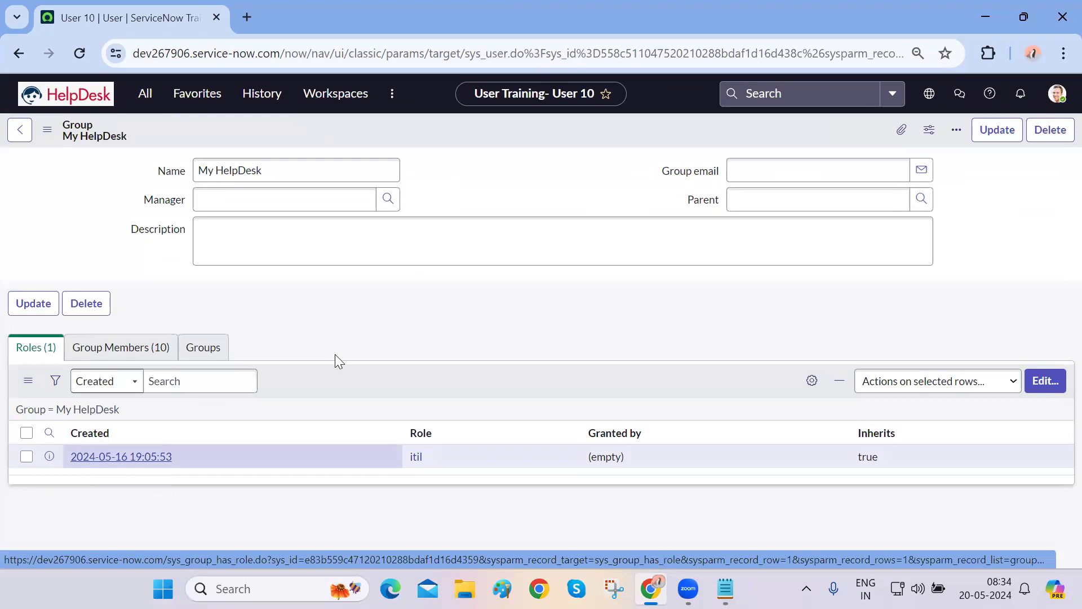
left_click(1062, 389)
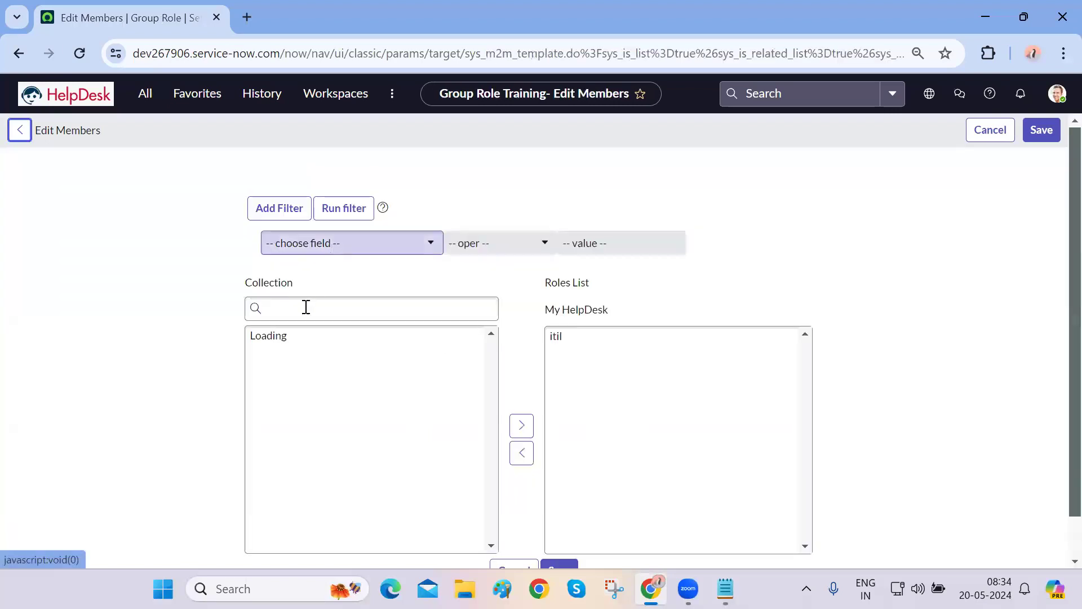
left_click(304, 309)
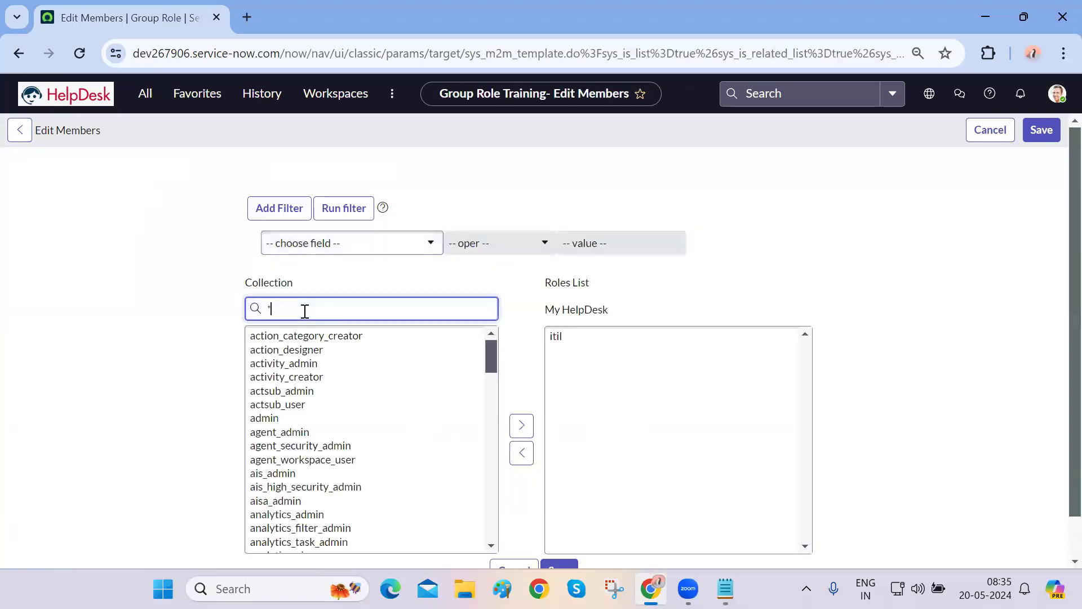
type("*meet")
left_click(302, 336)
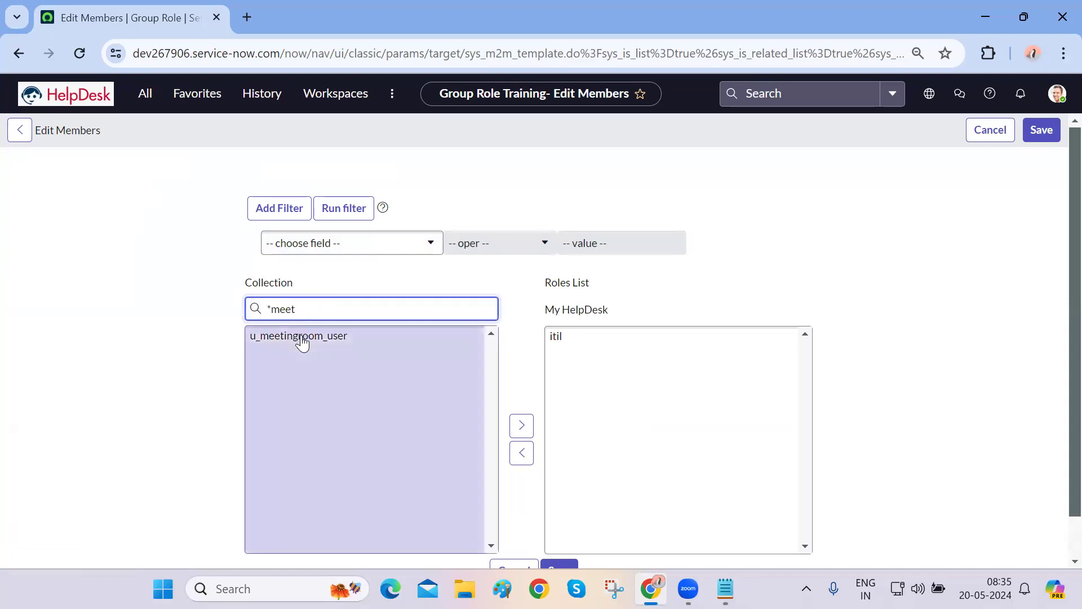
left_click(522, 424)
scroll(514, 422, "down", 1)
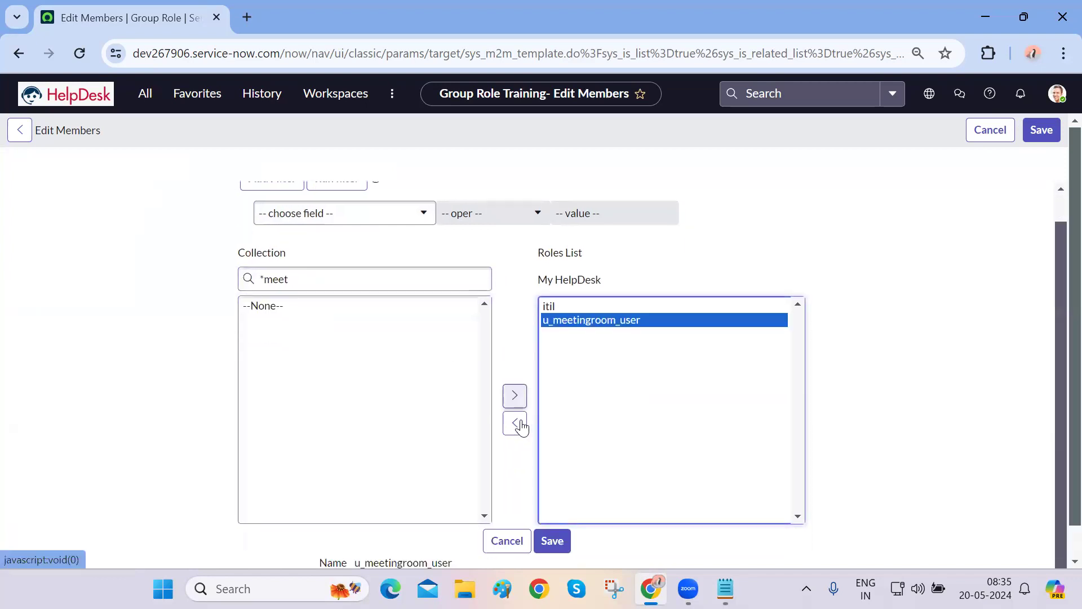
left_click(559, 570)
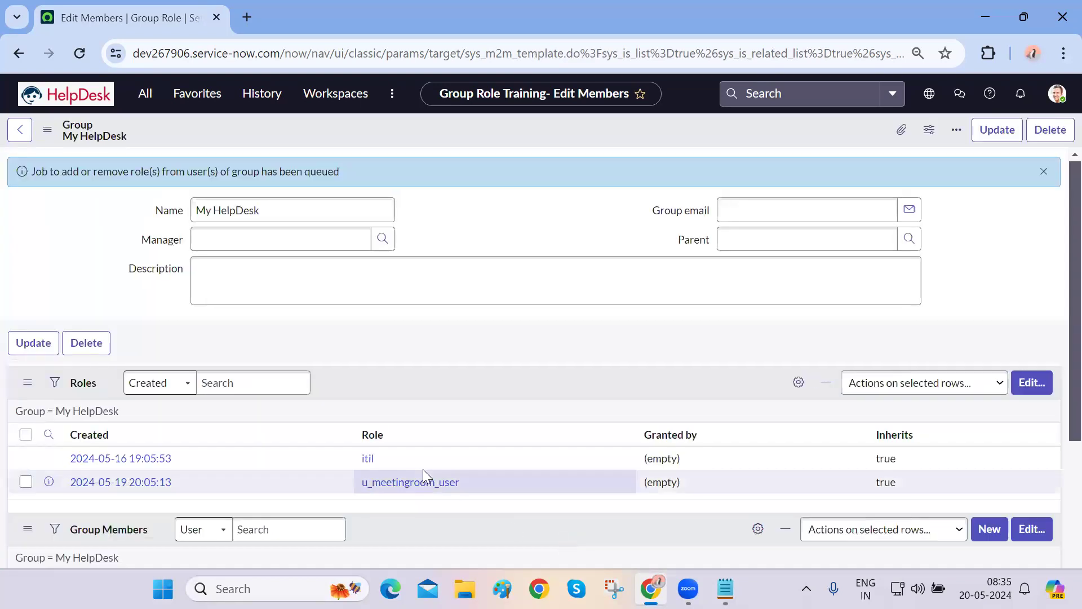
Impersonate User 10 from the recent impersonations and close the "Work your way" introduction dialog
left_click(1059, 100)
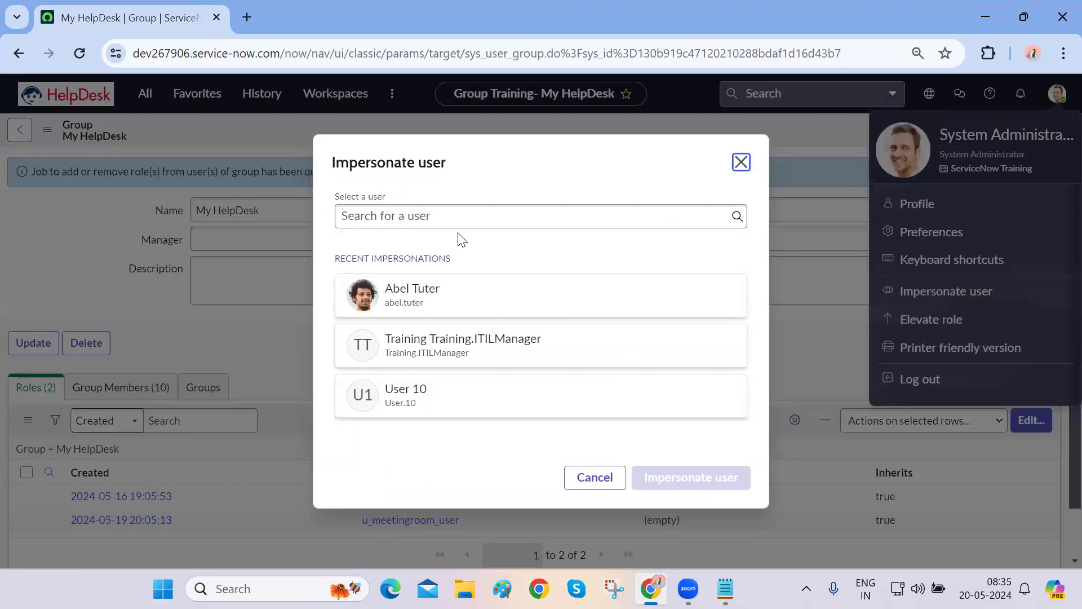
left_click(414, 416)
left_click(647, 479)
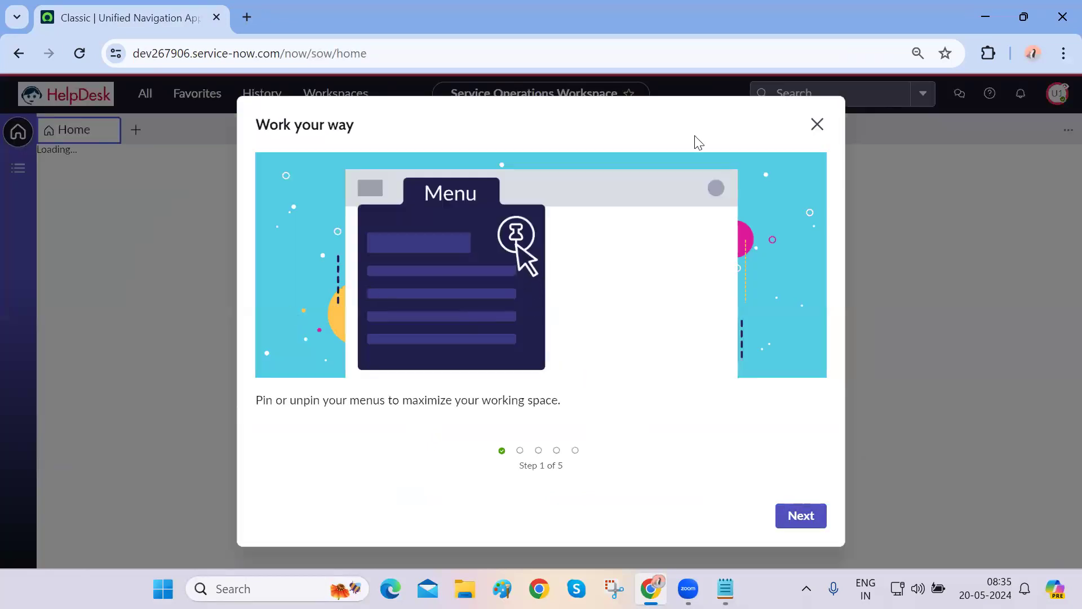
left_click(817, 123)
As User 10, find the MeetingRooms list with "meet", open a blank new record form, and end the impersonation
left_click(145, 93)
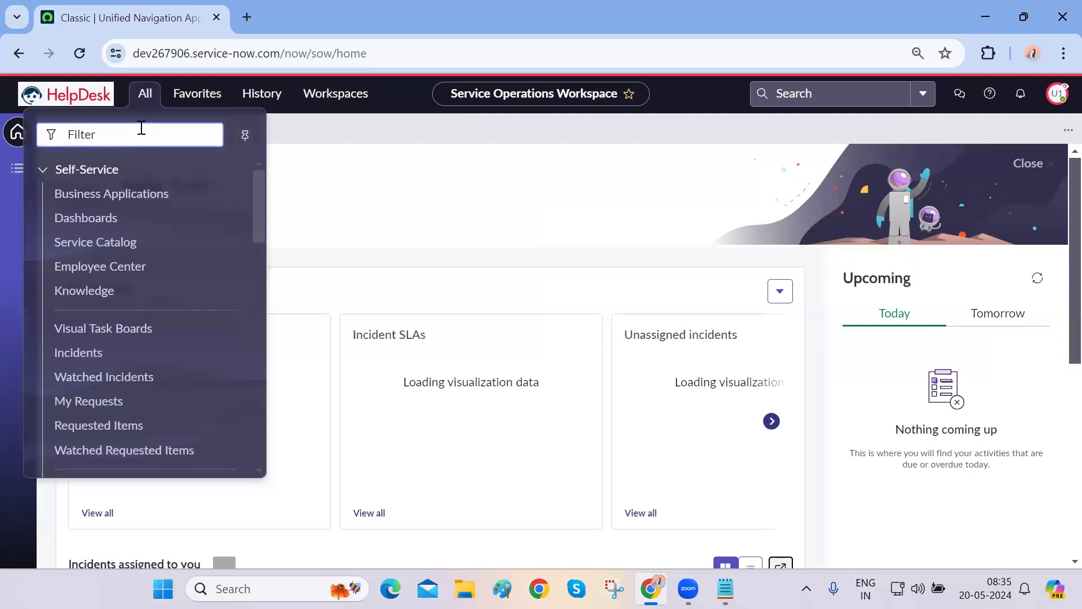
type("meet")
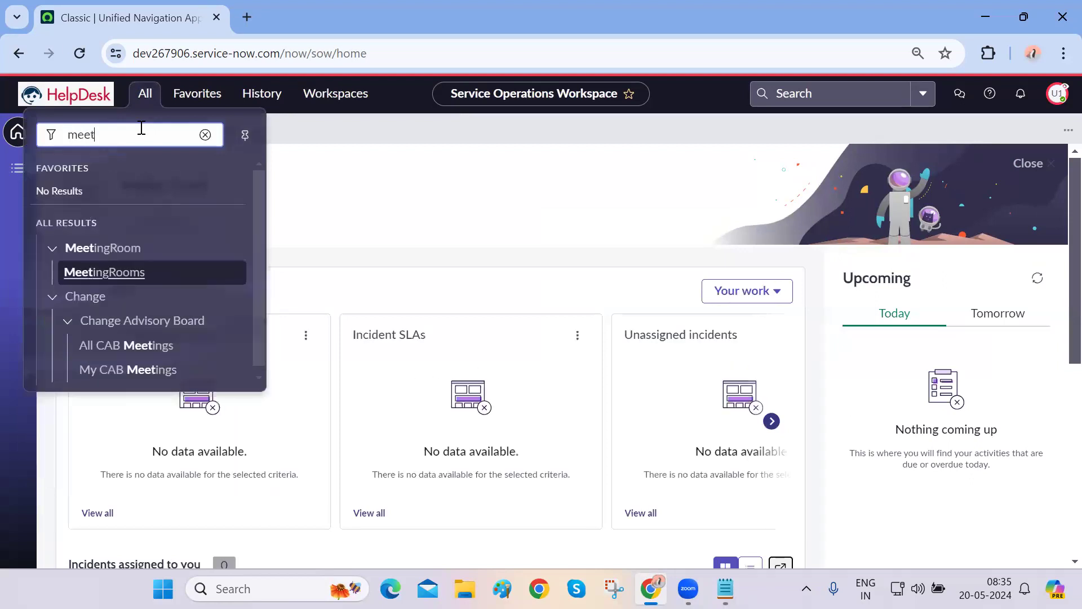
left_click(120, 274)
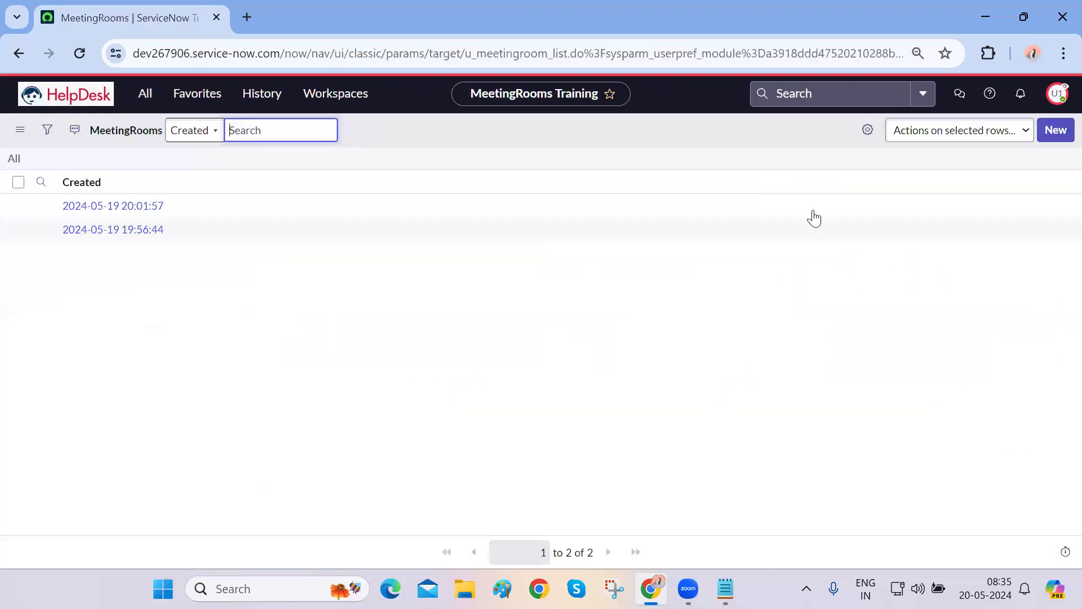
left_click(1054, 134)
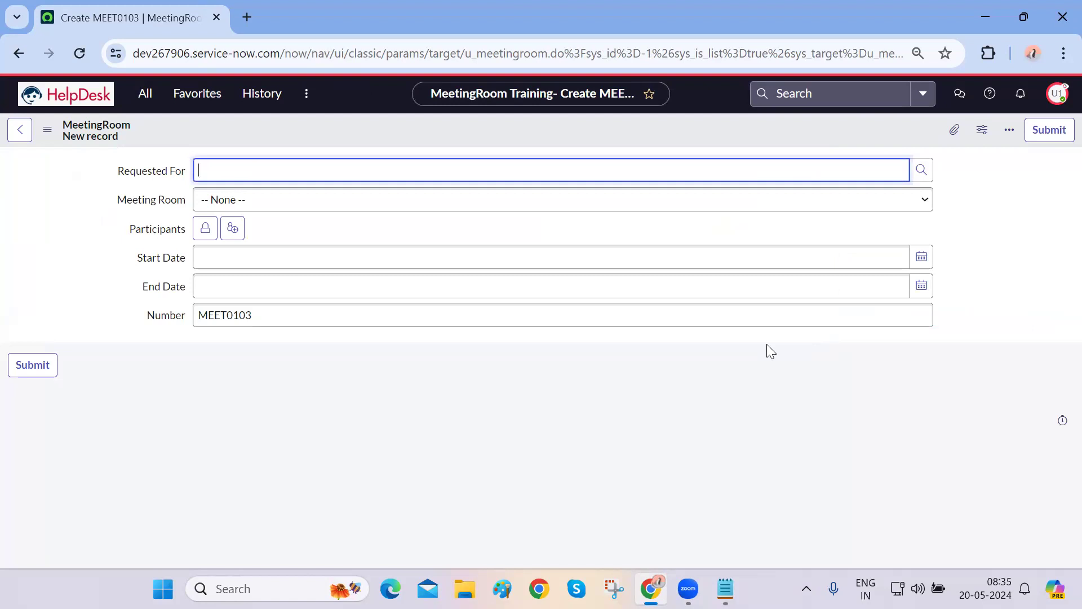
left_click(1054, 95)
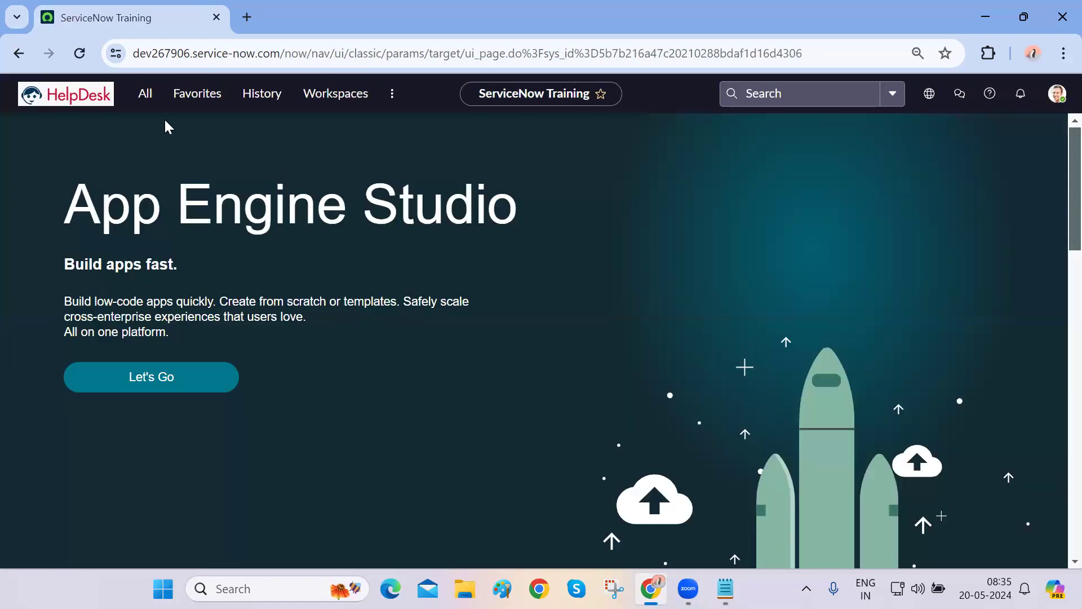
Search the application navigator for "meeting", open the MeetingRooms list, and open record MEET0101 from its preview
left_click(146, 101)
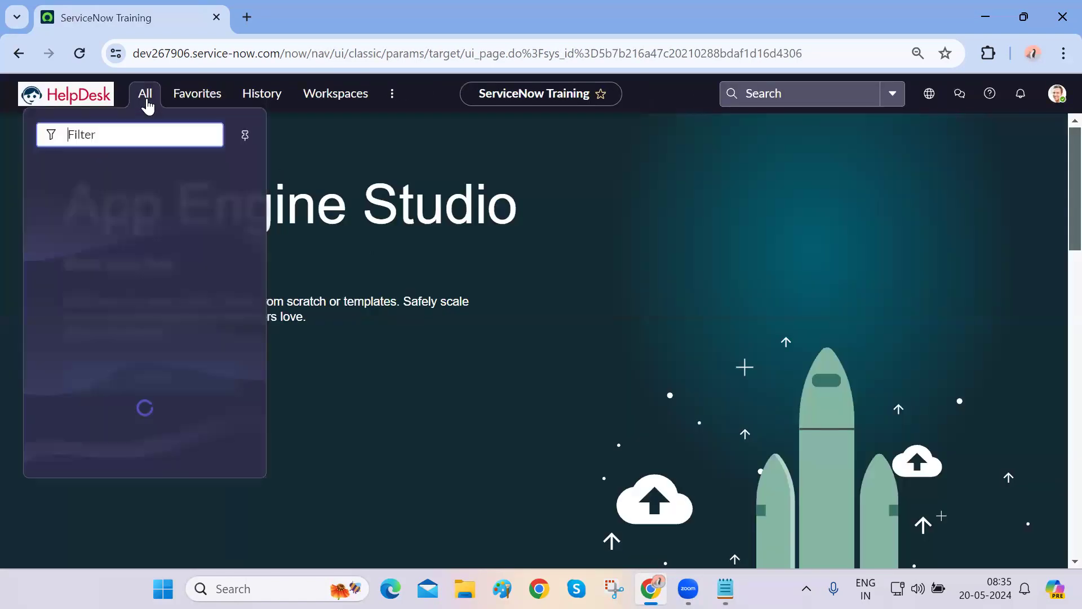
type("meeting")
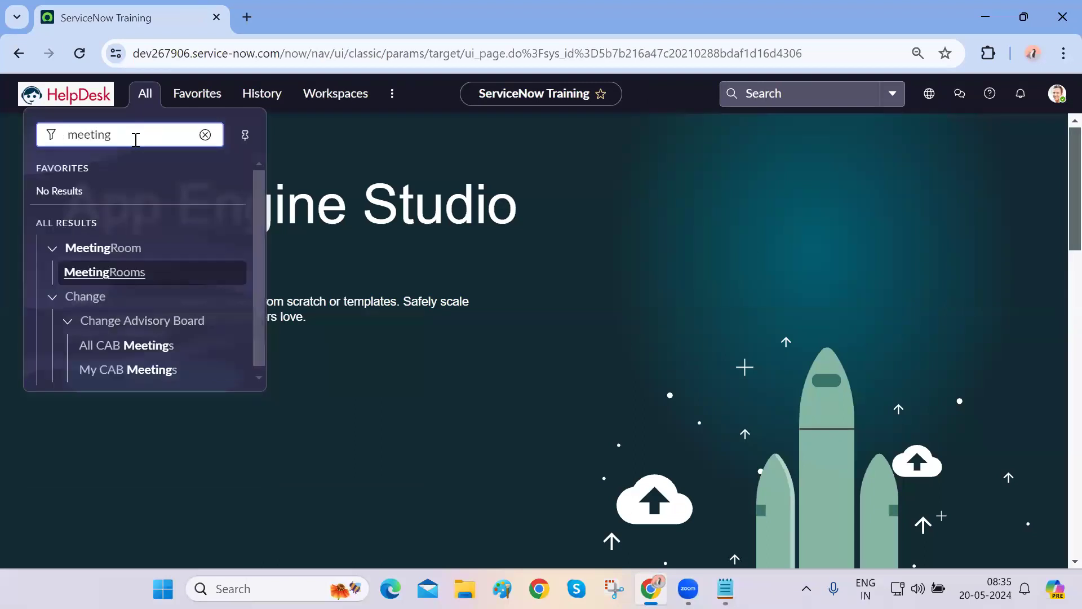
left_click(141, 278)
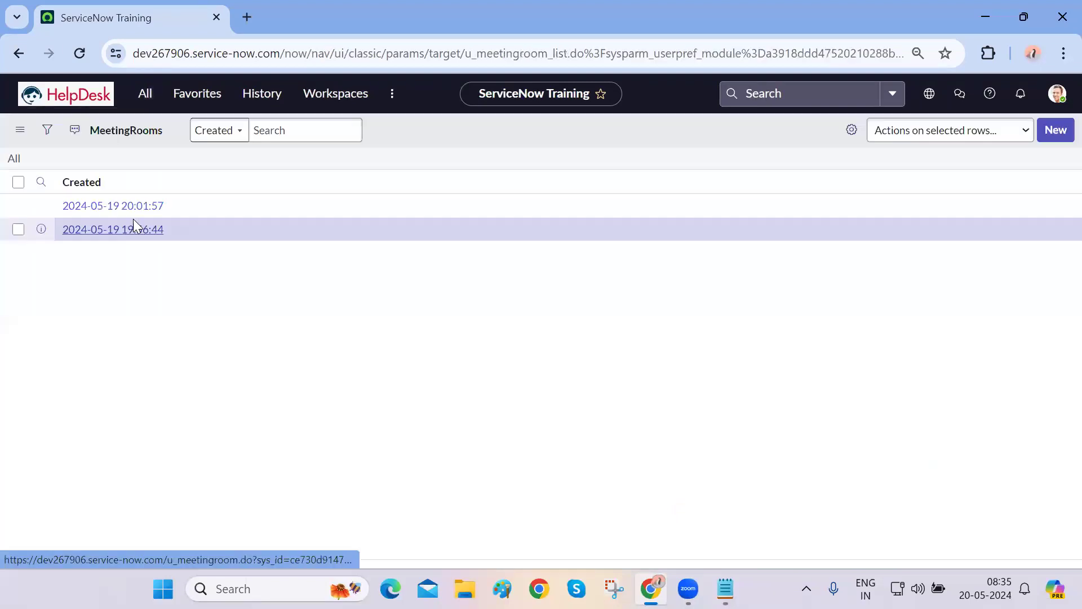
left_click(41, 237)
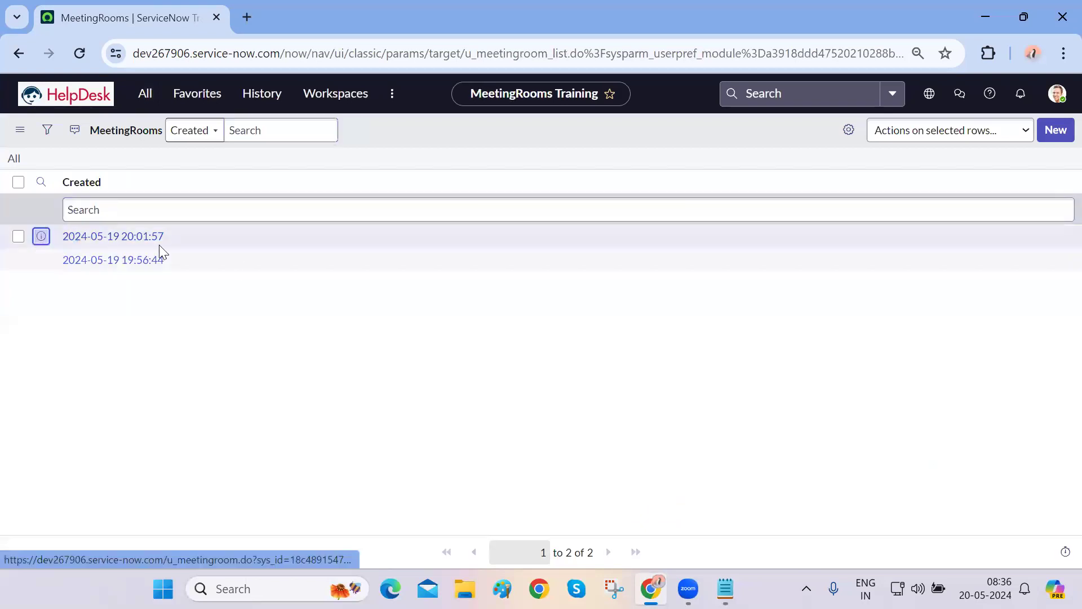
left_click(424, 274)
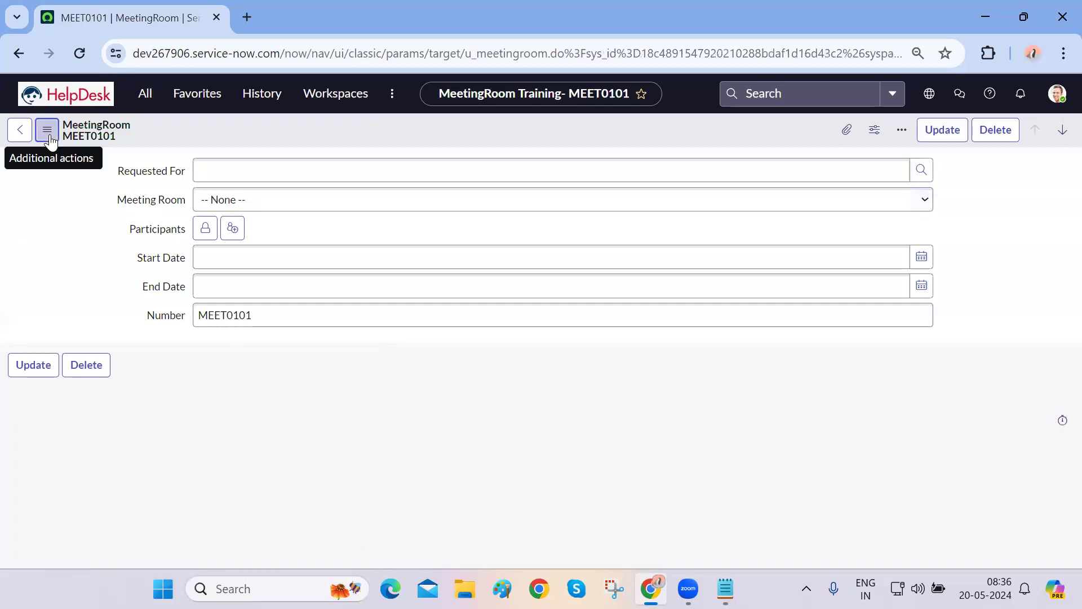
Open the MeetingRoom form in Form Builder from the MEET0101 record's configuration options
left_click(47, 130)
mouse_move(105, 222)
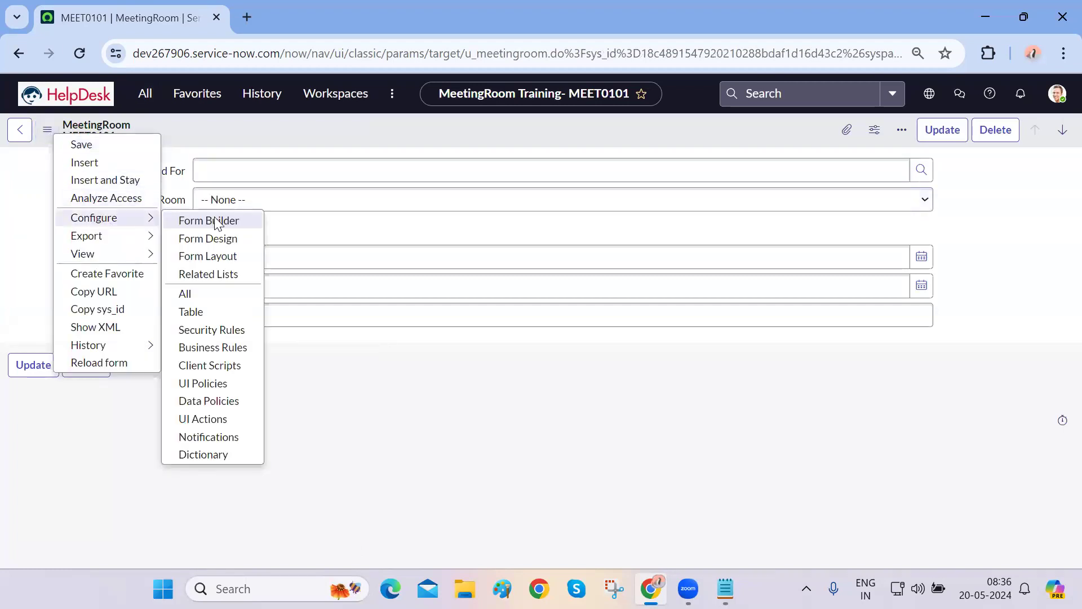
key("Escape")
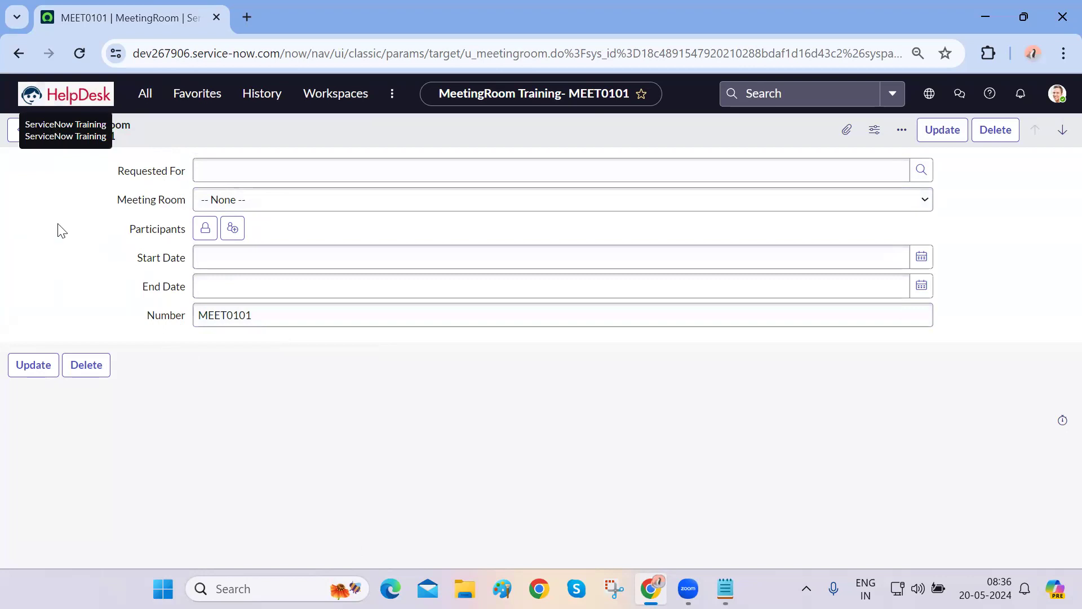
left_click(46, 129)
mouse_move(113, 257)
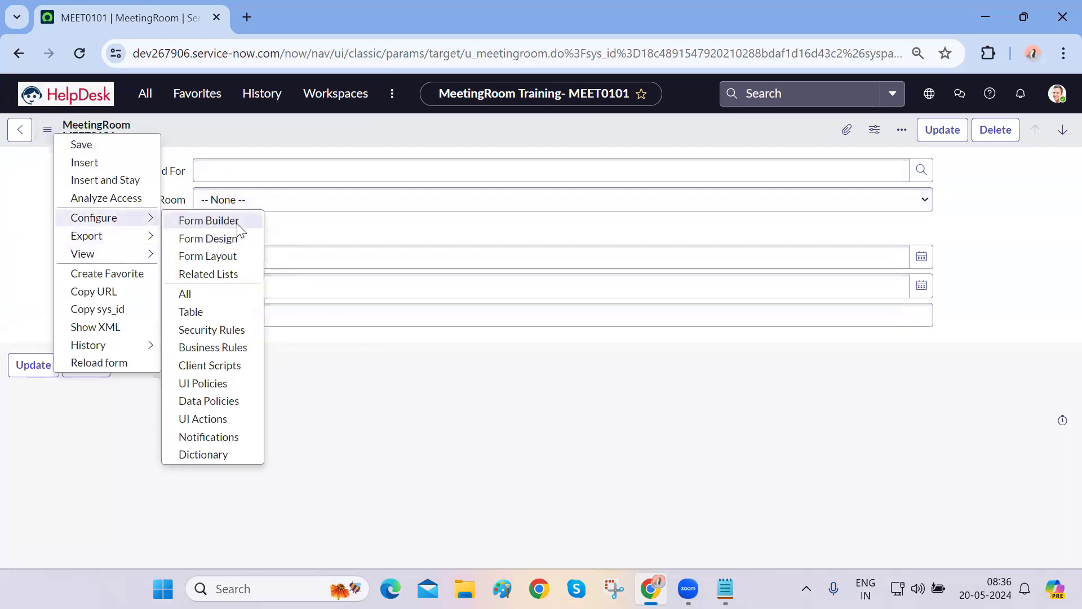
left_click(239, 222)
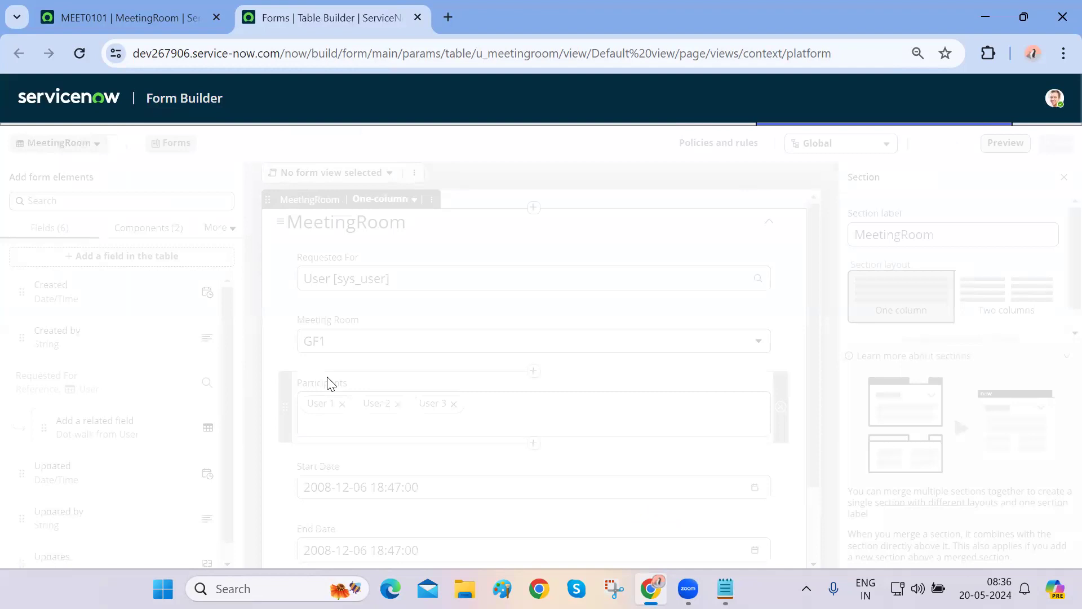
Move the Number field to the start of the MeetingRoom section, above Requested For, and review its properties and the field order
scroll(473, 435, "down", 2)
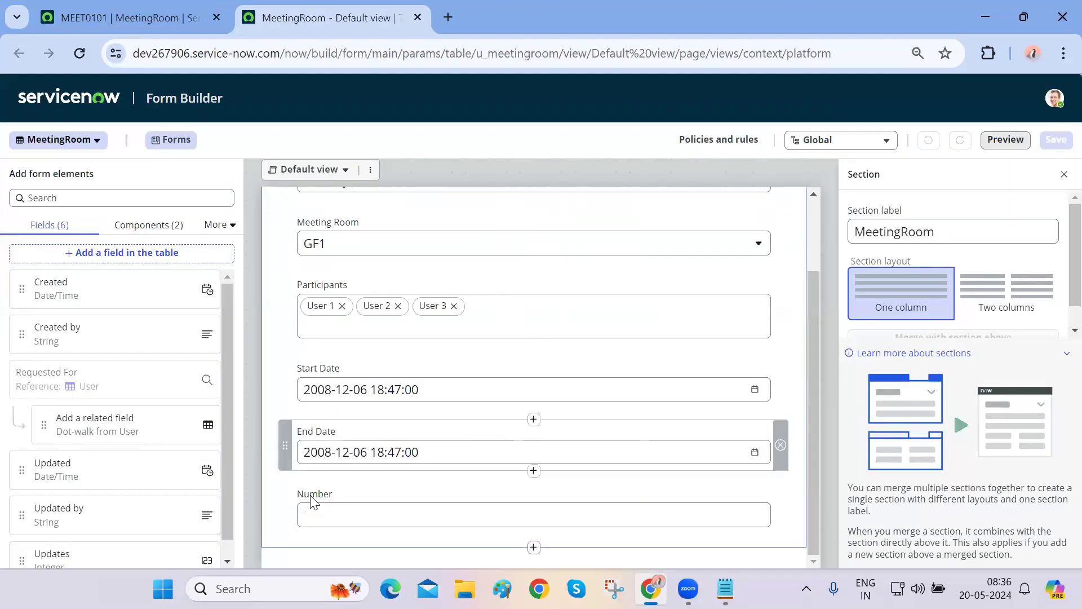
left_click_drag(286, 506, 299, 226)
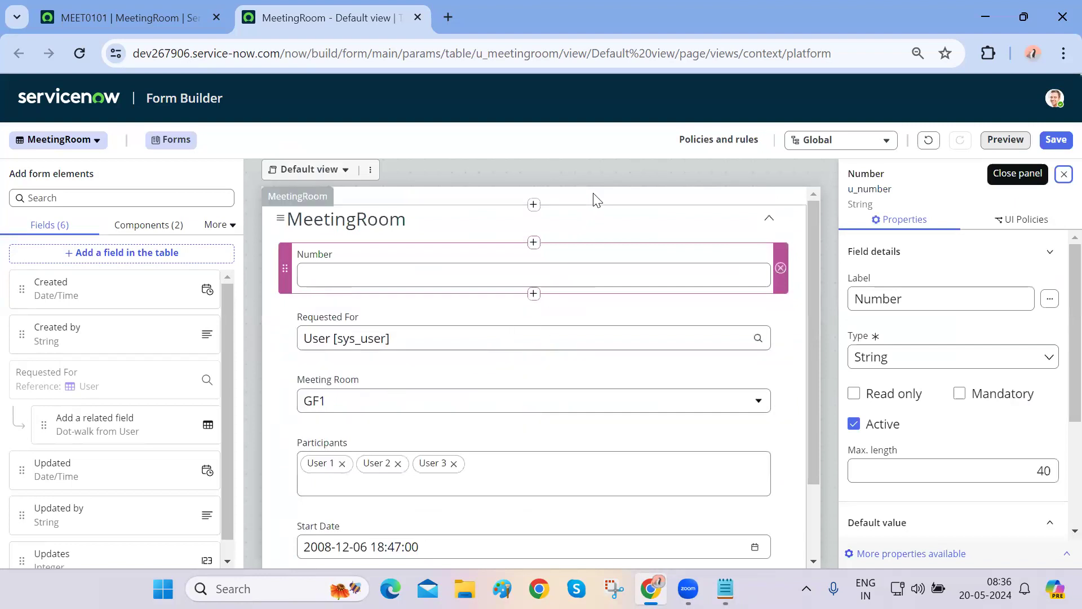
left_click(596, 200)
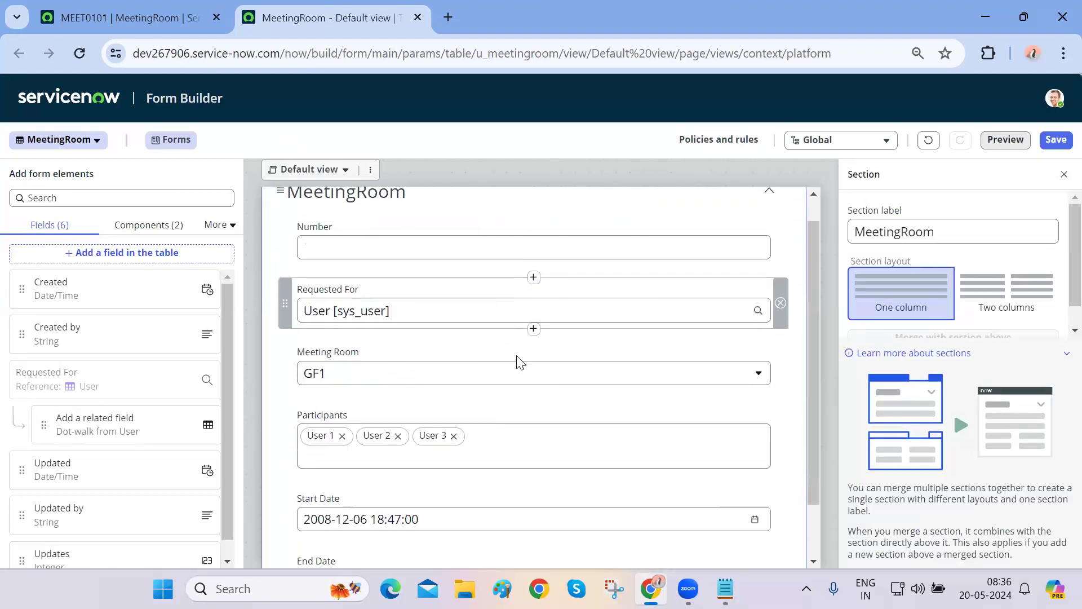
left_click(427, 276)
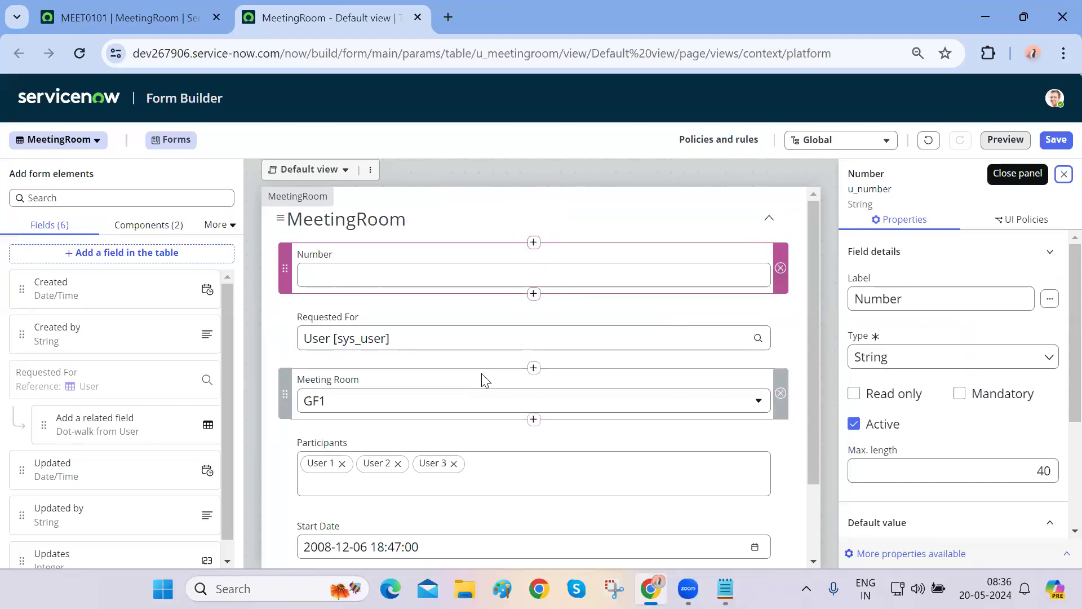
scroll(483, 379, "down", 2)
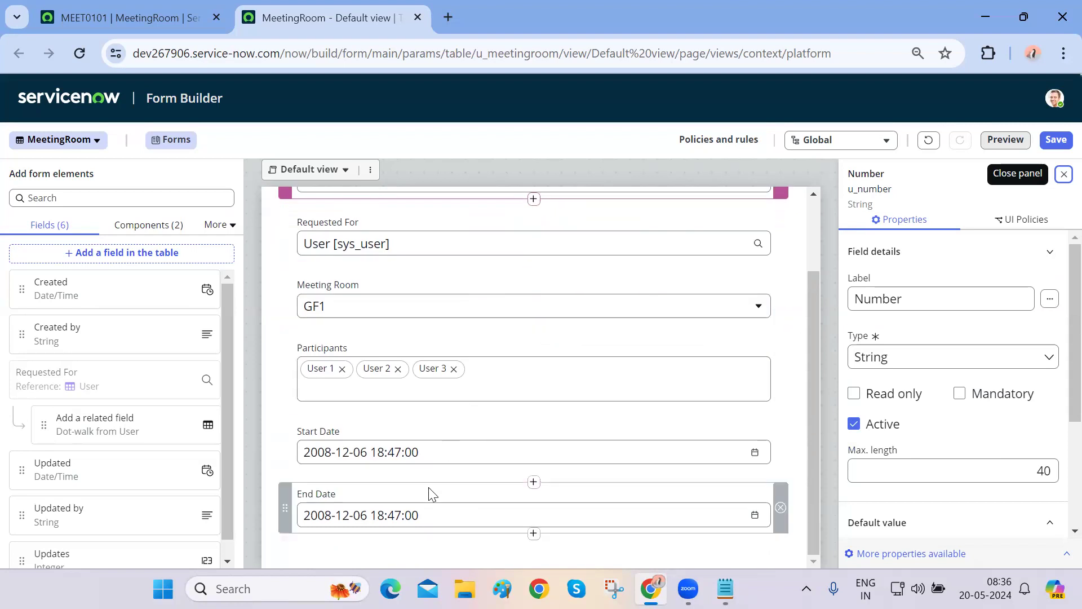
scroll(430, 494, "up", 2)
scroll(89, 479, "down", 1)
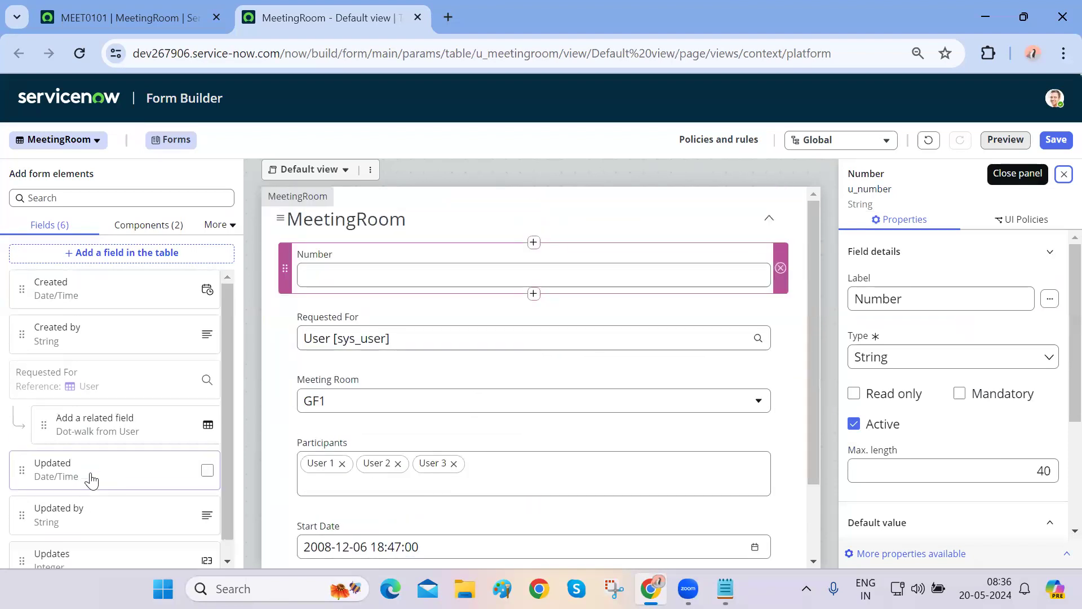
Save the MeetingRoom form layout and review the Number field's properties and UI policies
scroll(113, 395, "up", 1)
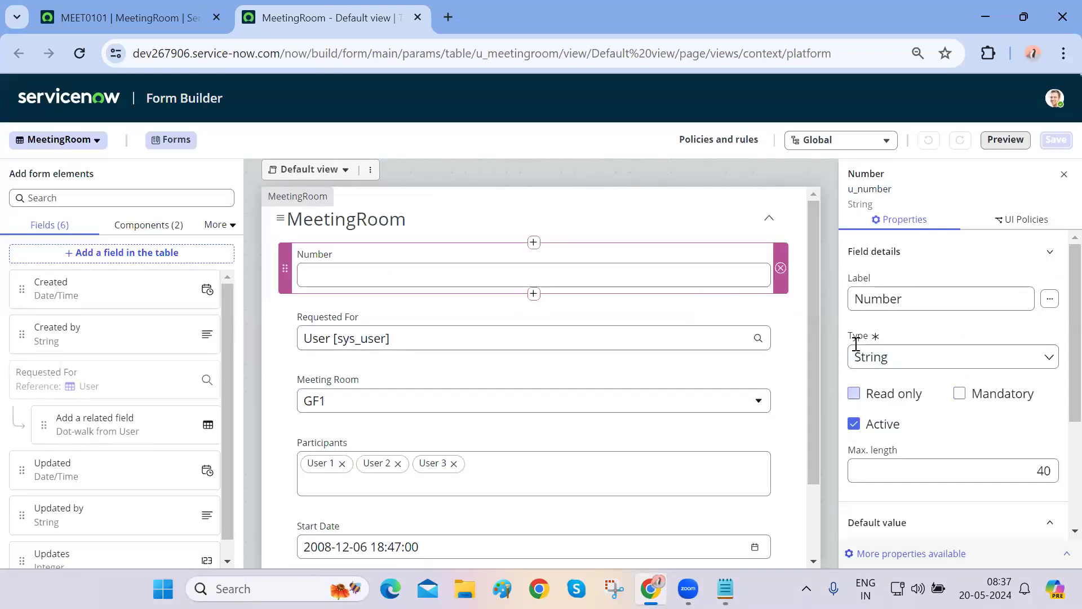
scroll(908, 413, "down", 3)
scroll(908, 413, "up", 3)
left_click(1025, 219)
left_click(898, 221)
scroll(951, 464, "down", 3)
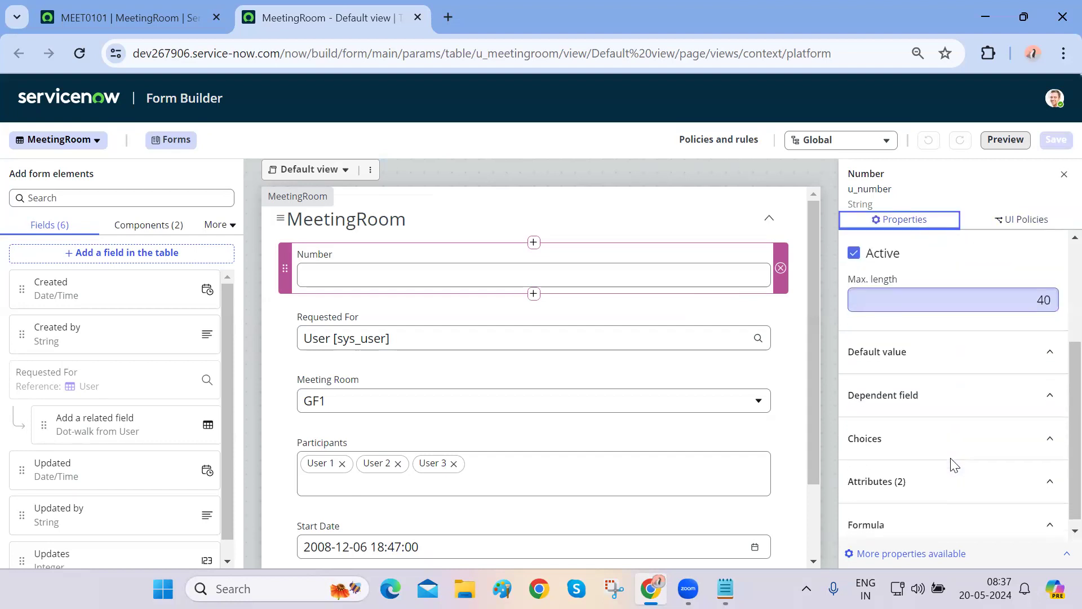
Open the Number field's full dictionary entry, examine its column settings and choices, and close it
left_click(899, 553)
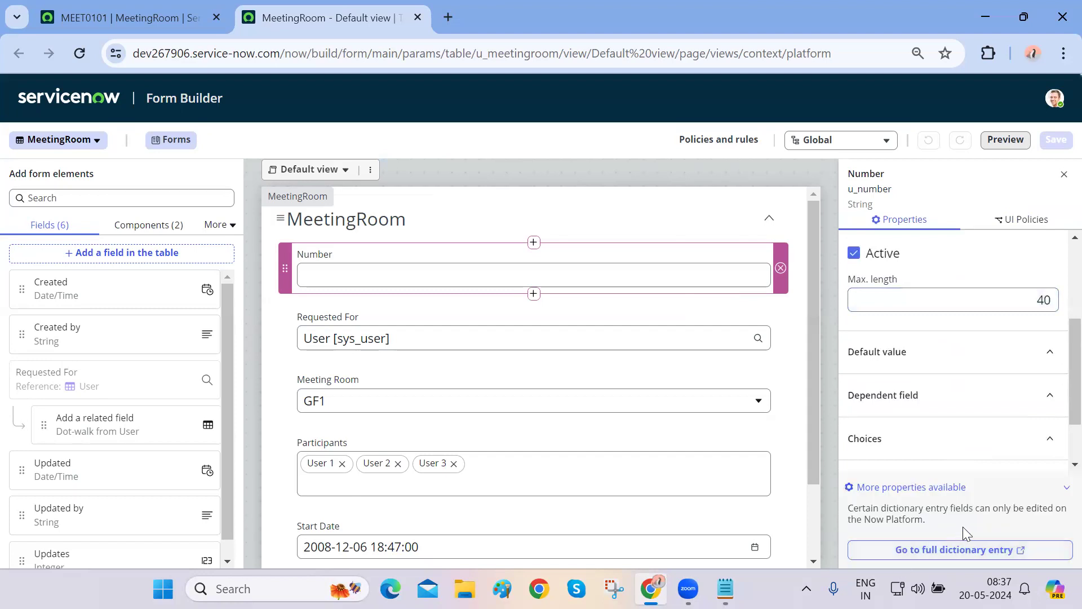
left_click(980, 548)
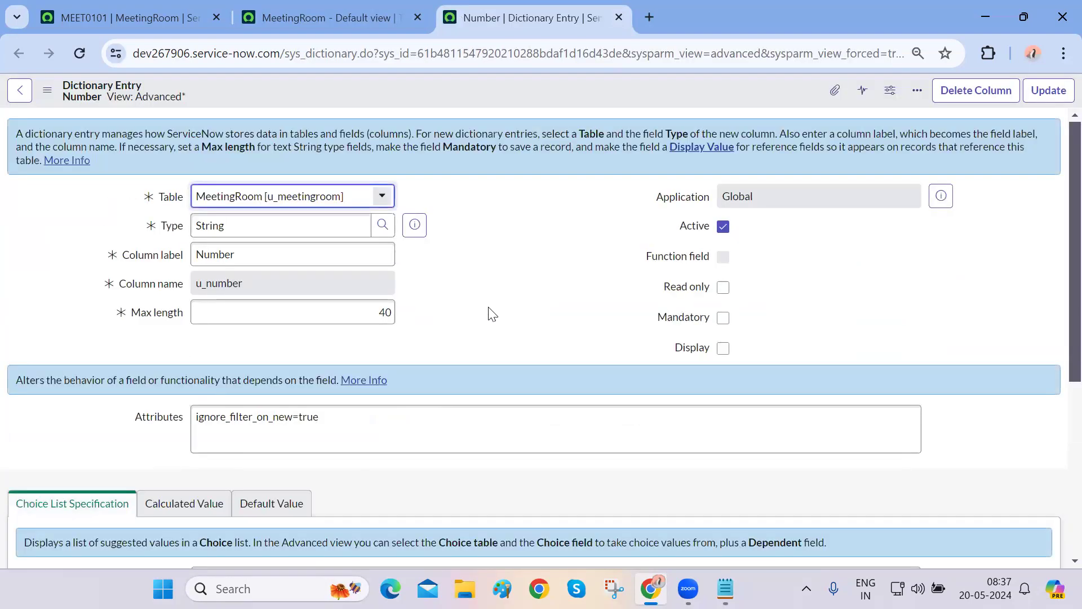
scroll(502, 323, "down", 10)
scroll(503, 319, "up", 10)
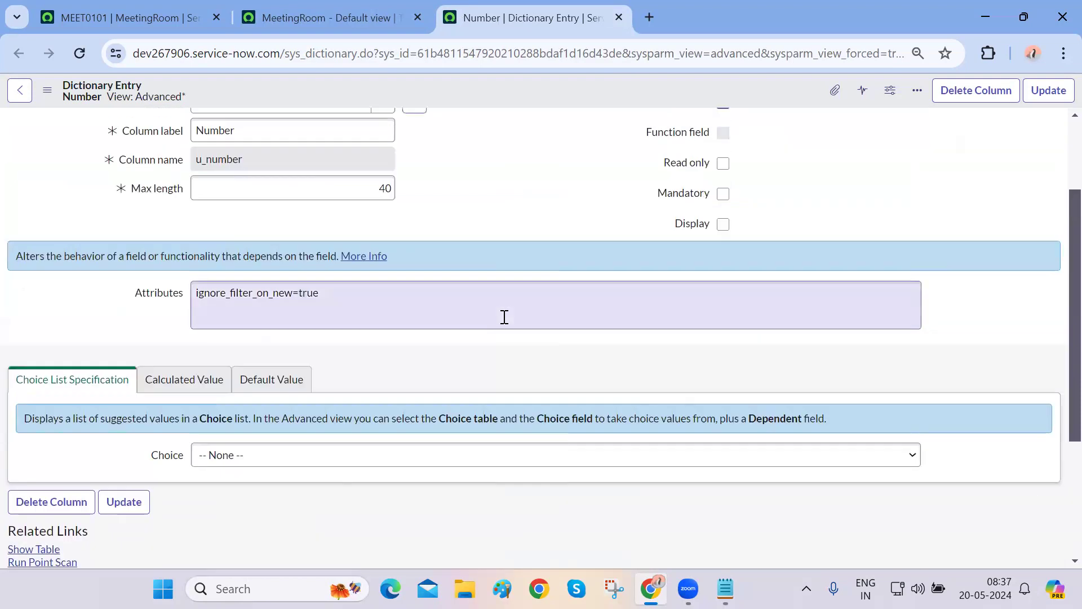
double_click(259, 282)
left_click(433, 346)
scroll(434, 346, "down", 5)
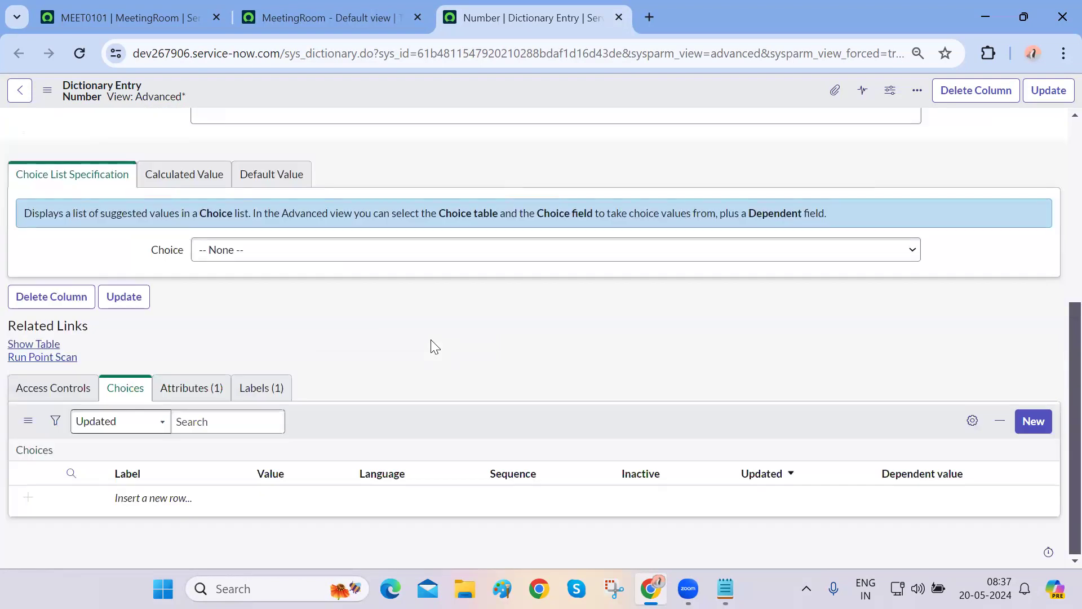
key("ctrl+w")
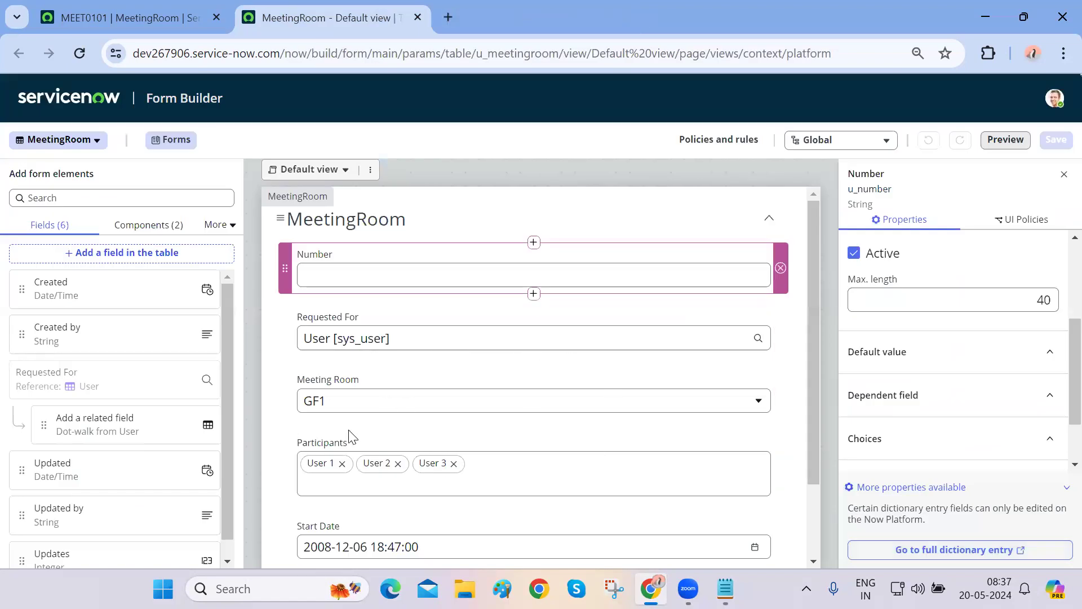
Open the Meeting Room field's full dictionary entry, examine its column label and choices, and close it
left_click(304, 377)
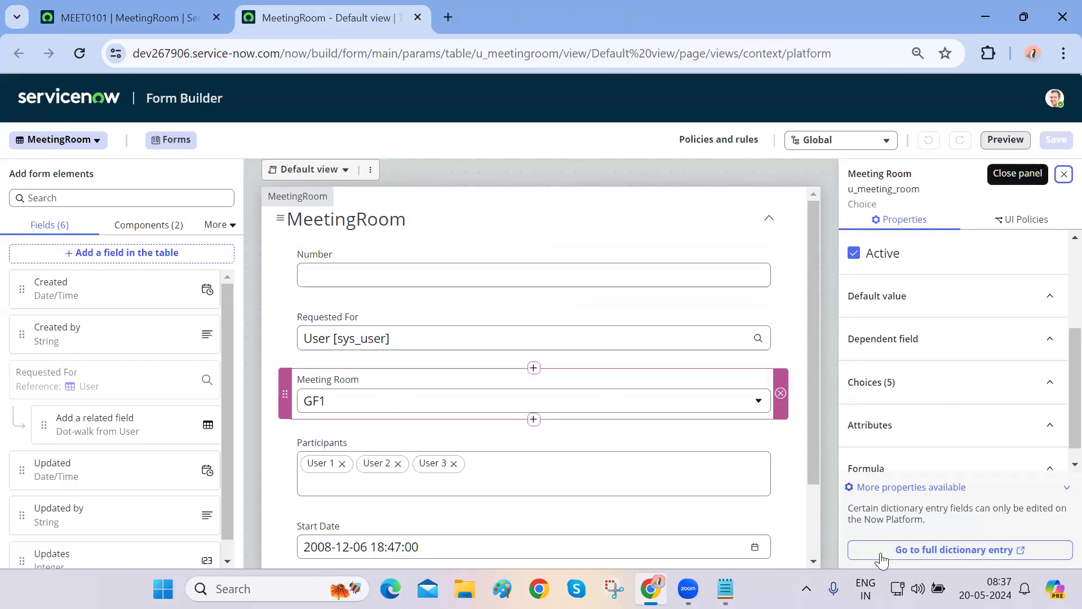
left_click(919, 550)
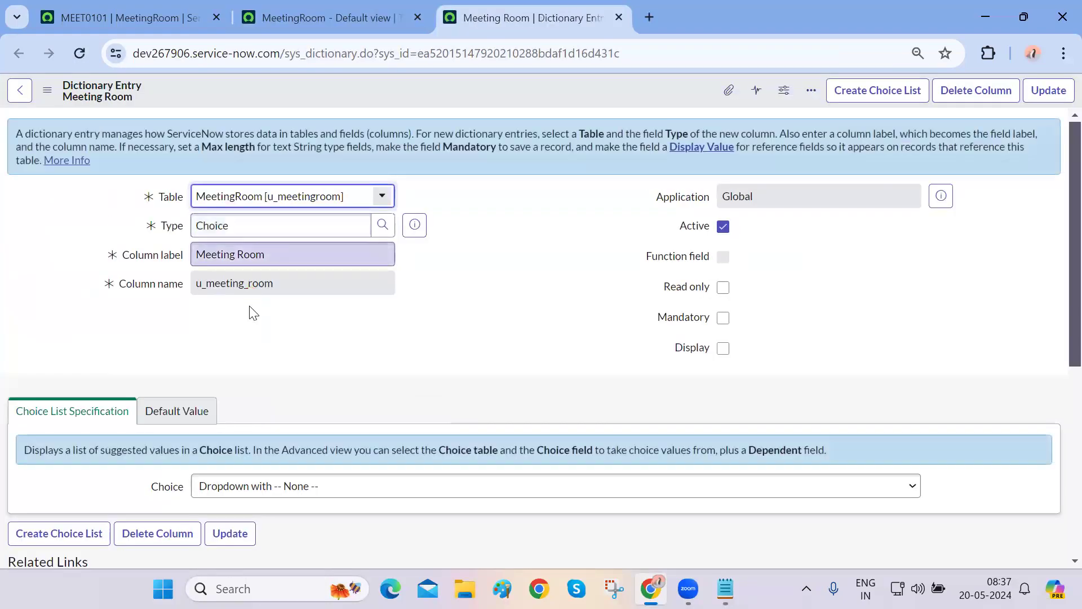
scroll(249, 320, "down", 4)
scroll(249, 318, "down", 2)
scroll(246, 317, "up", 6)
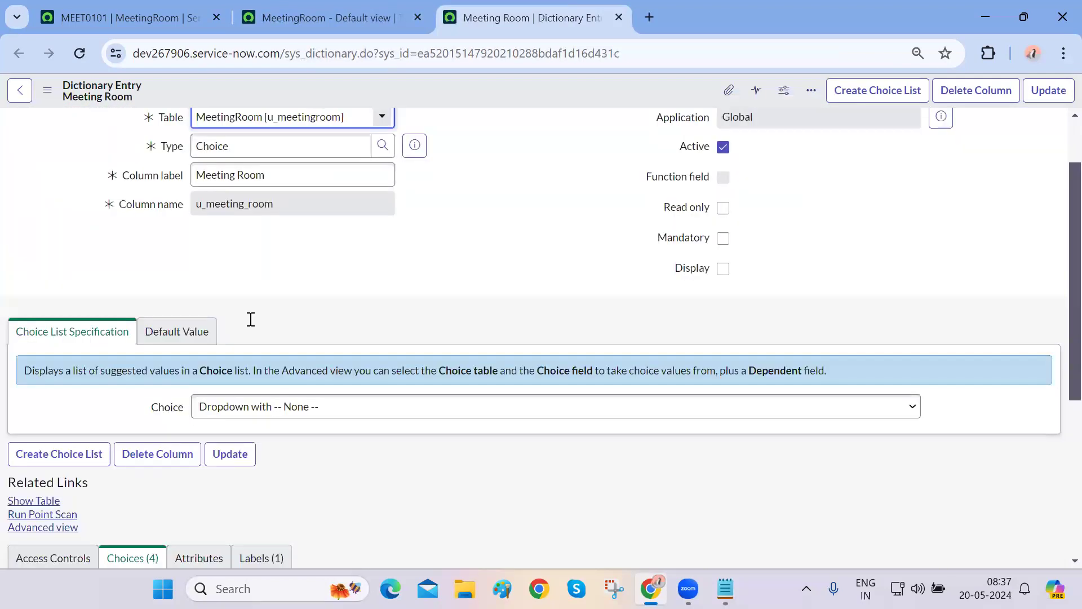
triple_click(227, 256)
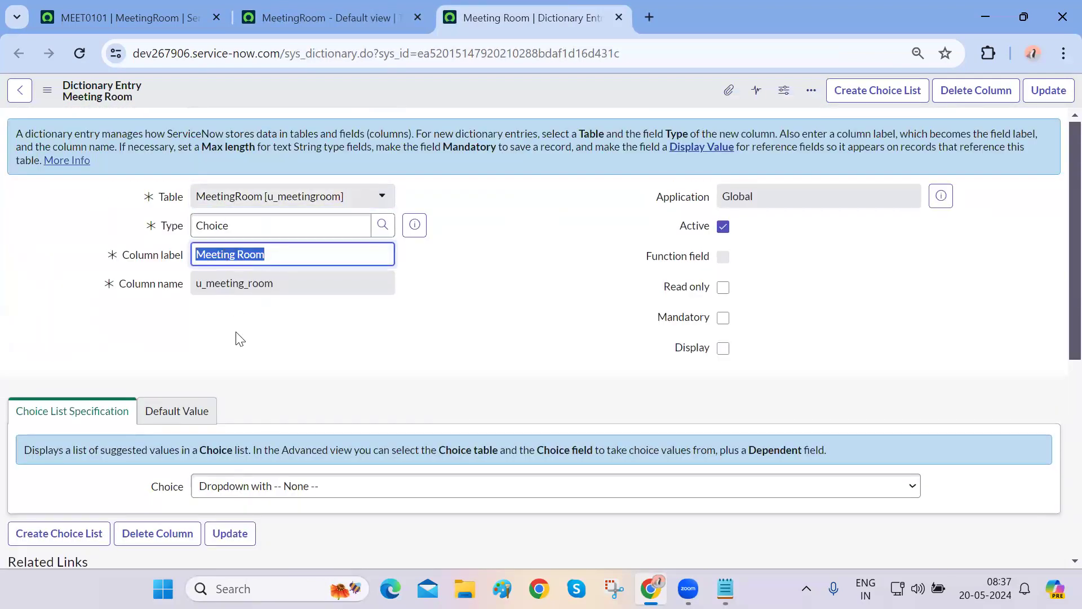
scroll(237, 339, "down", 5)
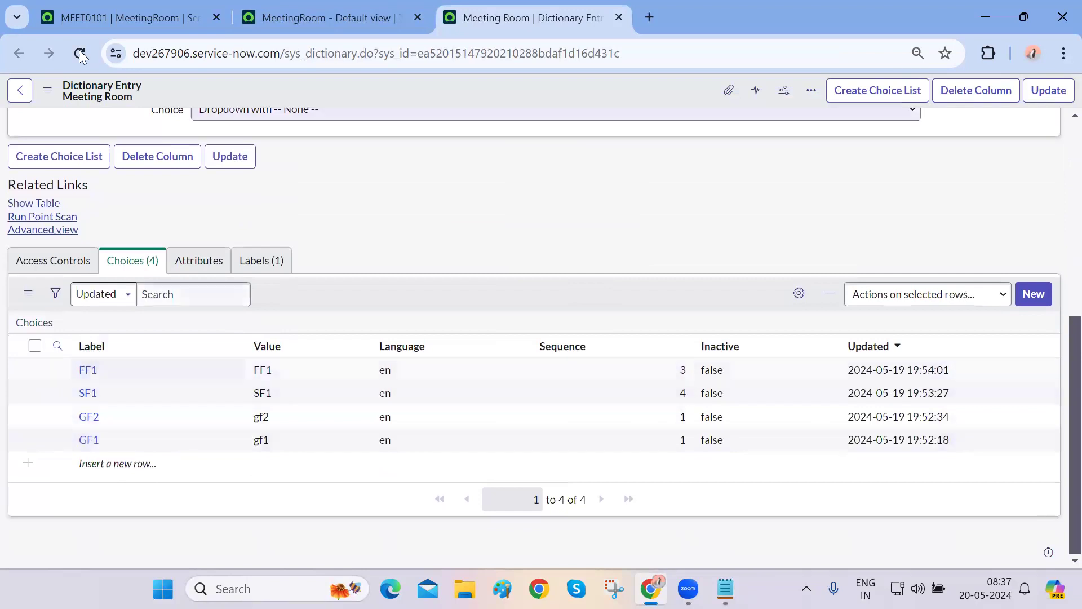
key("ctrl+w")
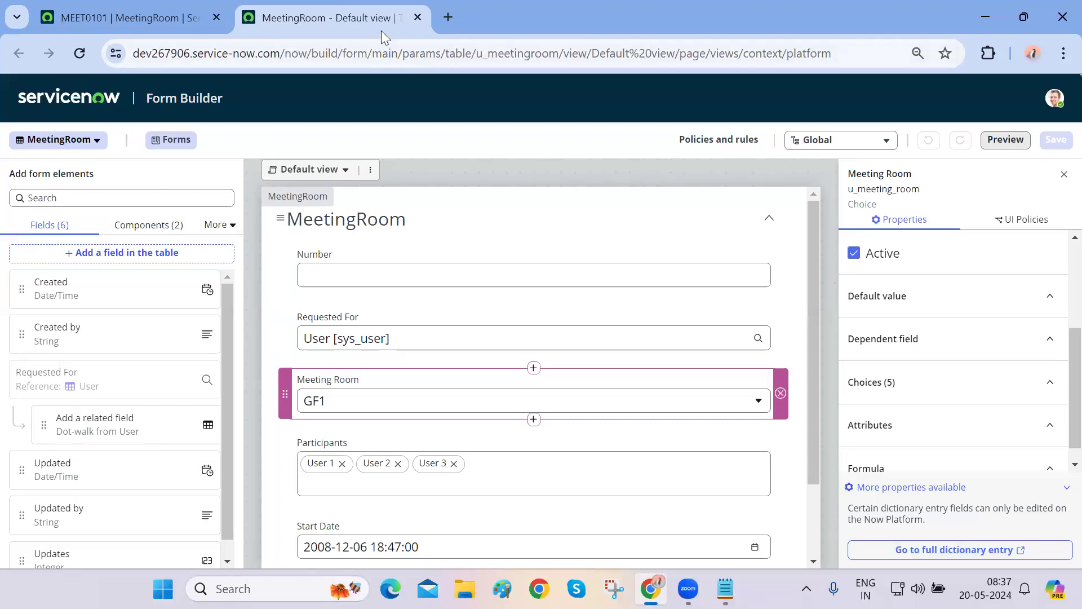
Close Form Builder and fill record MEET0101 with Requested For User 1, Meeting Room GF2 and one participant
key("ctrl+w")
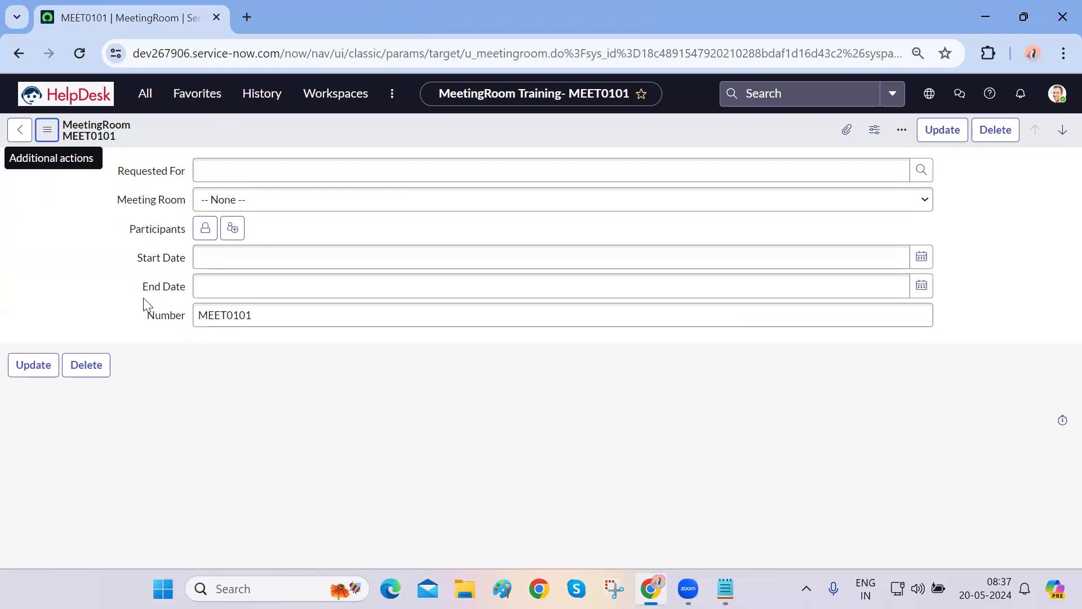
left_click(315, 162)
type("user")
left_click(234, 269)
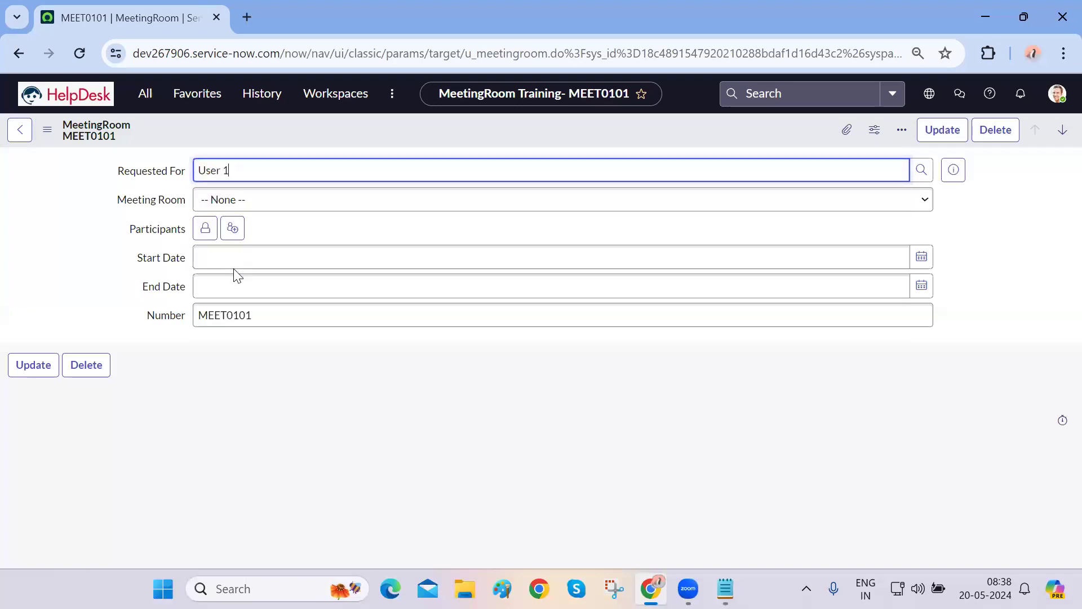
left_click(357, 204)
left_click(266, 245)
left_click(205, 228)
type("*")
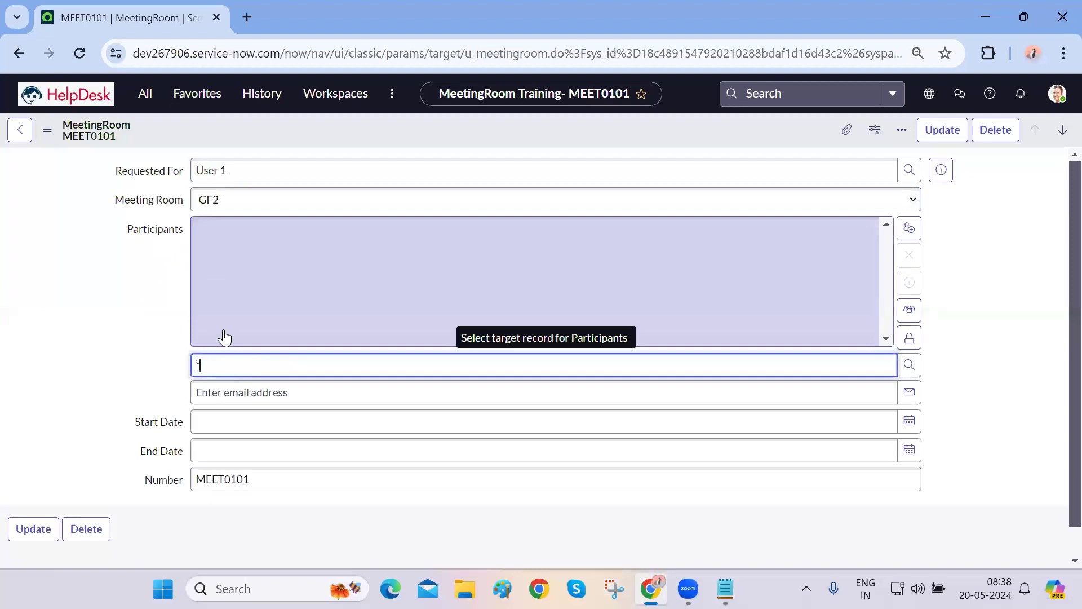
left_click(265, 464)
left_click(282, 427)
left_click(909, 422)
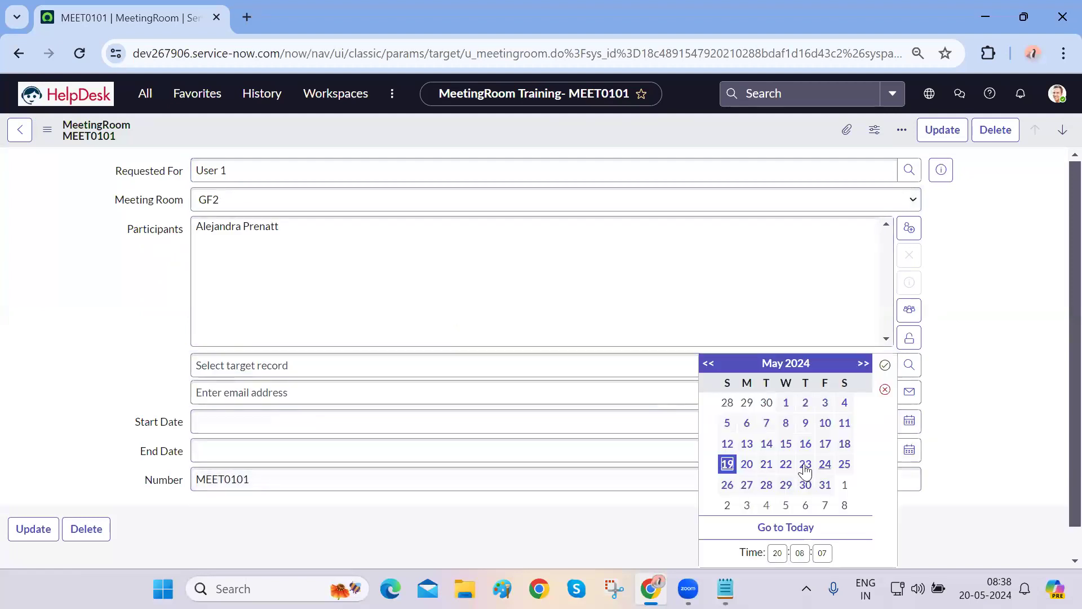
left_click(728, 464)
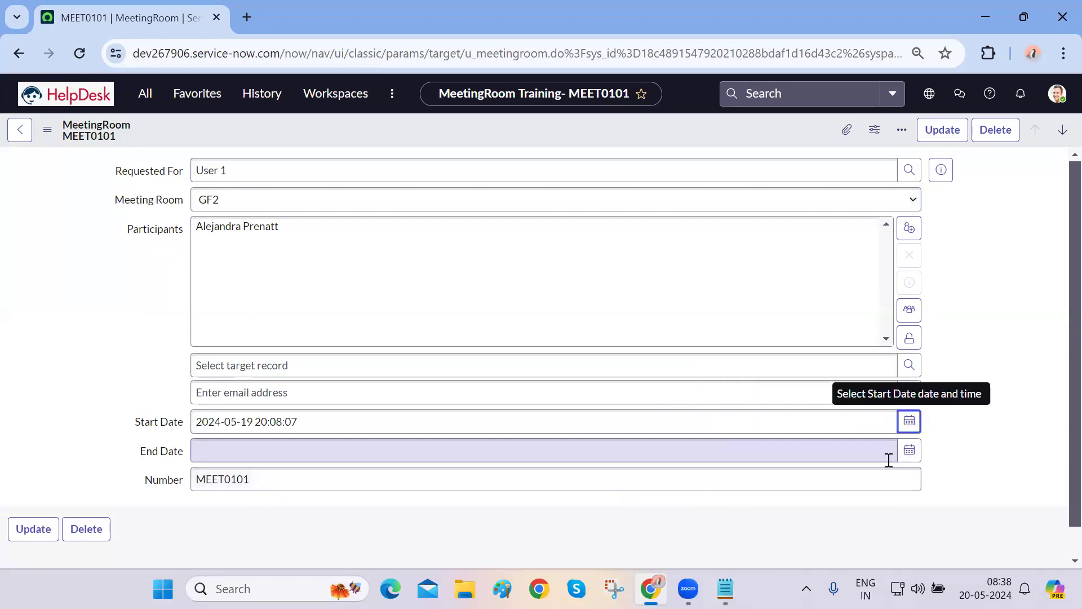
left_click(909, 454)
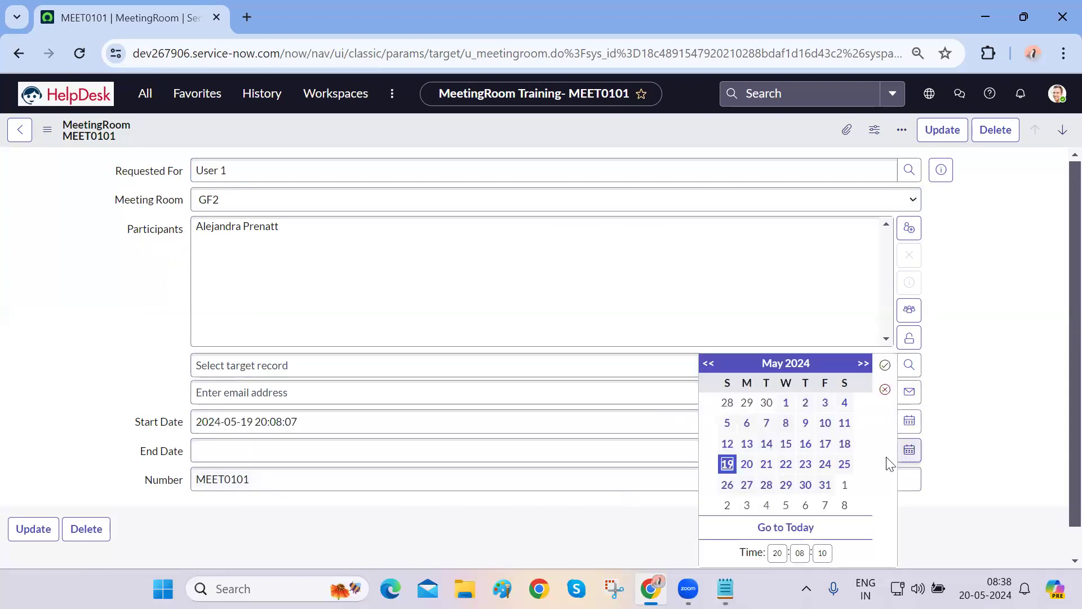
left_click(824, 424)
left_click(629, 518)
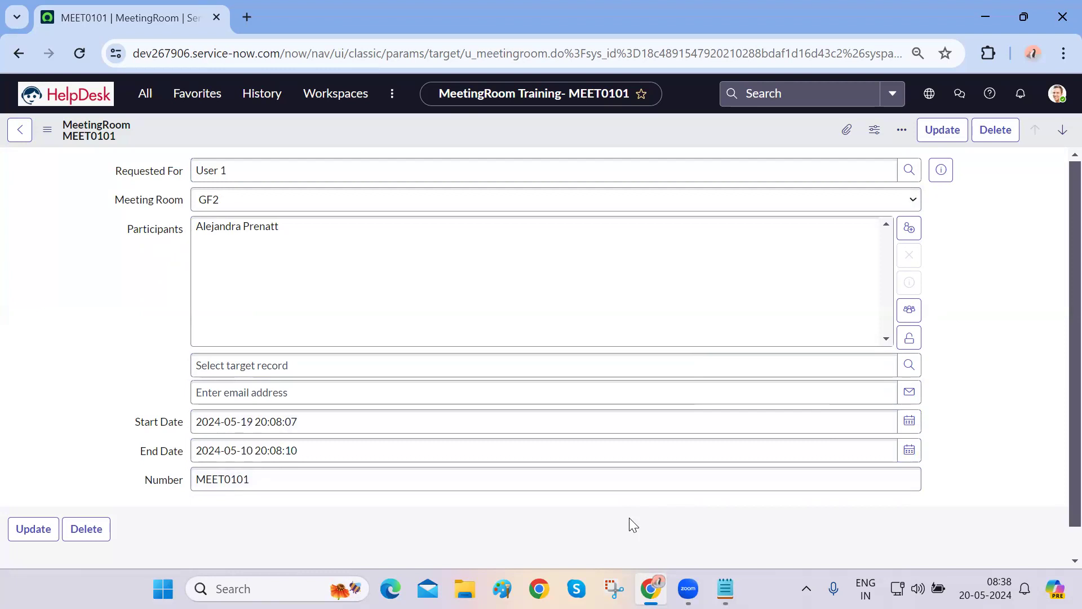
Compare the End Date with the Start Date on record MEET0101
left_click(252, 424)
double_click(247, 451)
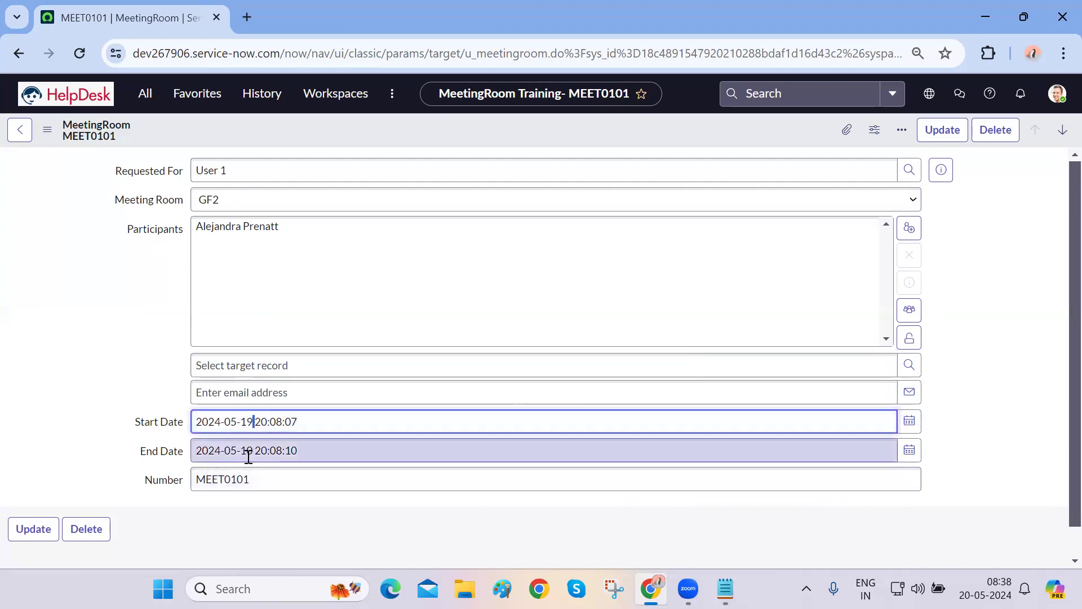
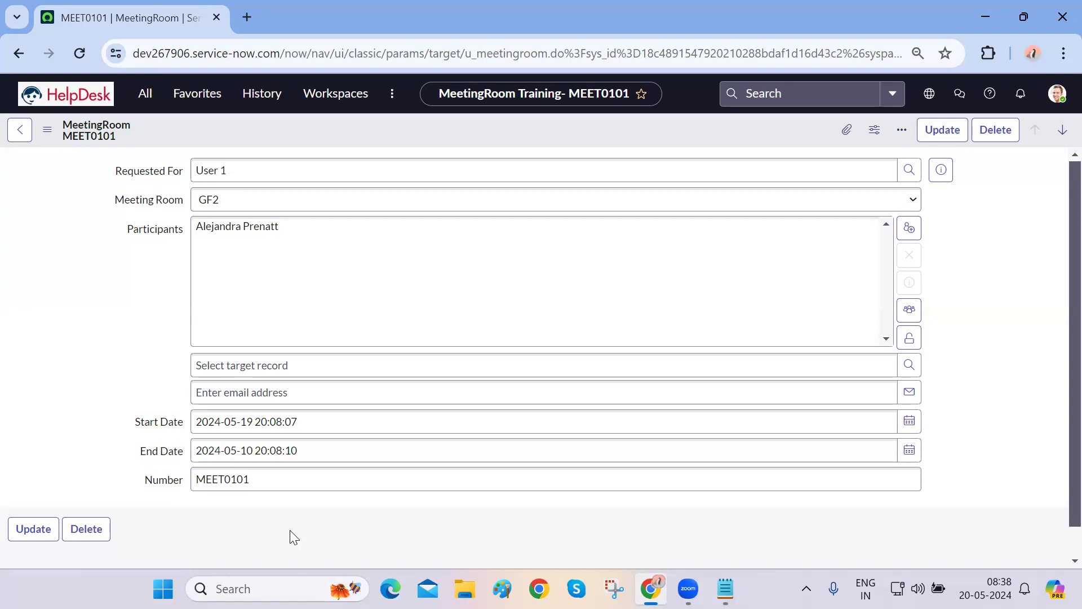
left_click(167, 452)
left_click(346, 464)
triple_click(324, 450)
left_click(329, 524)
triple_click(350, 451)
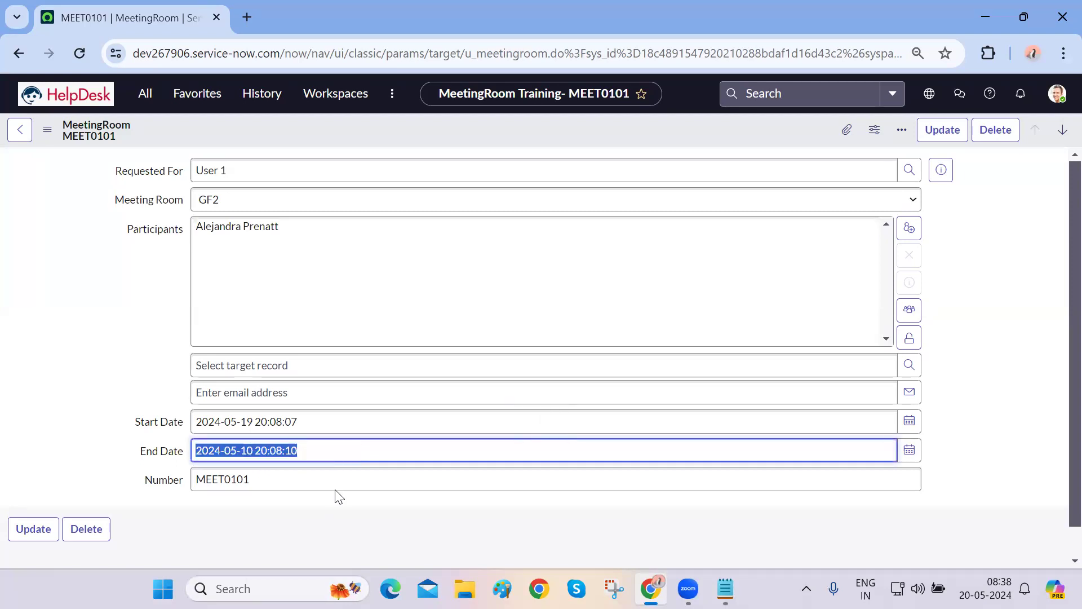
left_click(328, 512)
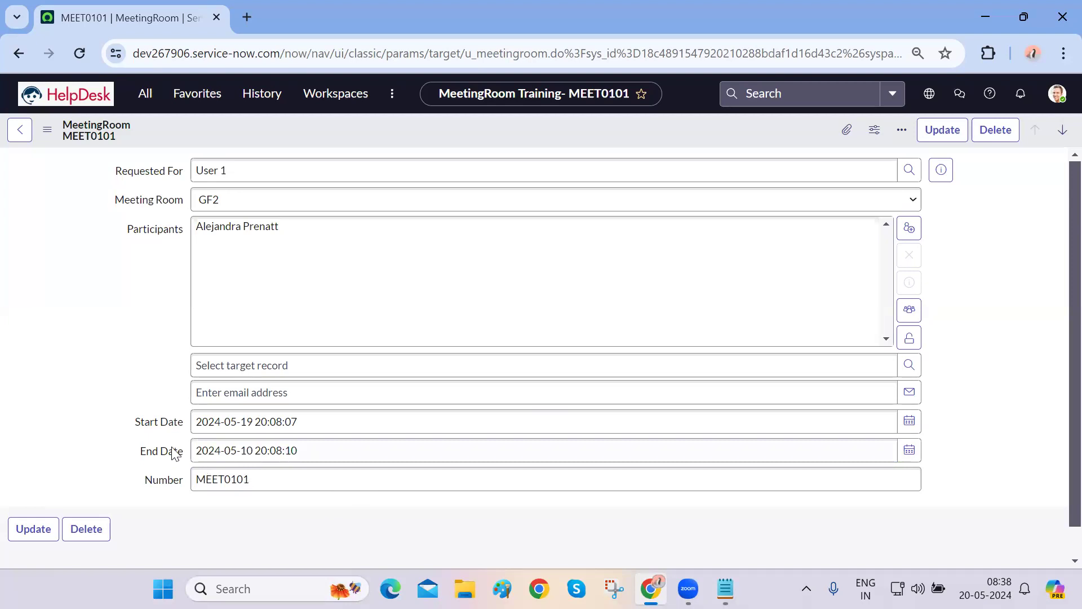
left_click(151, 458)
left_click(253, 421)
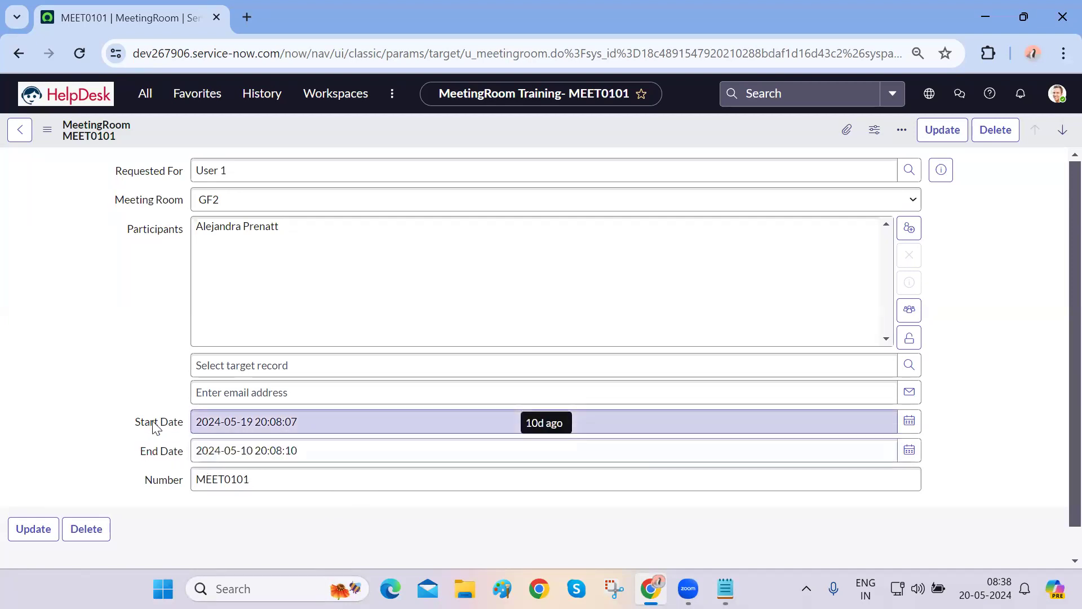
Open the UI policies configured for the MeetingRoom table, discarding the unsaved changes on MEET0101
left_click(47, 130)
mouse_move(93, 217)
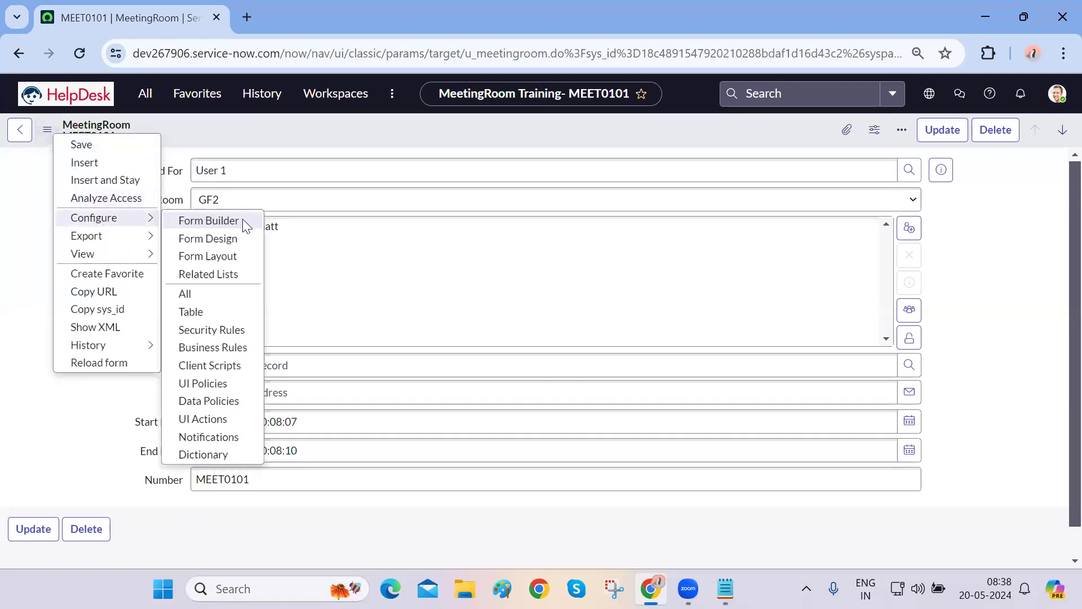
left_click(207, 384)
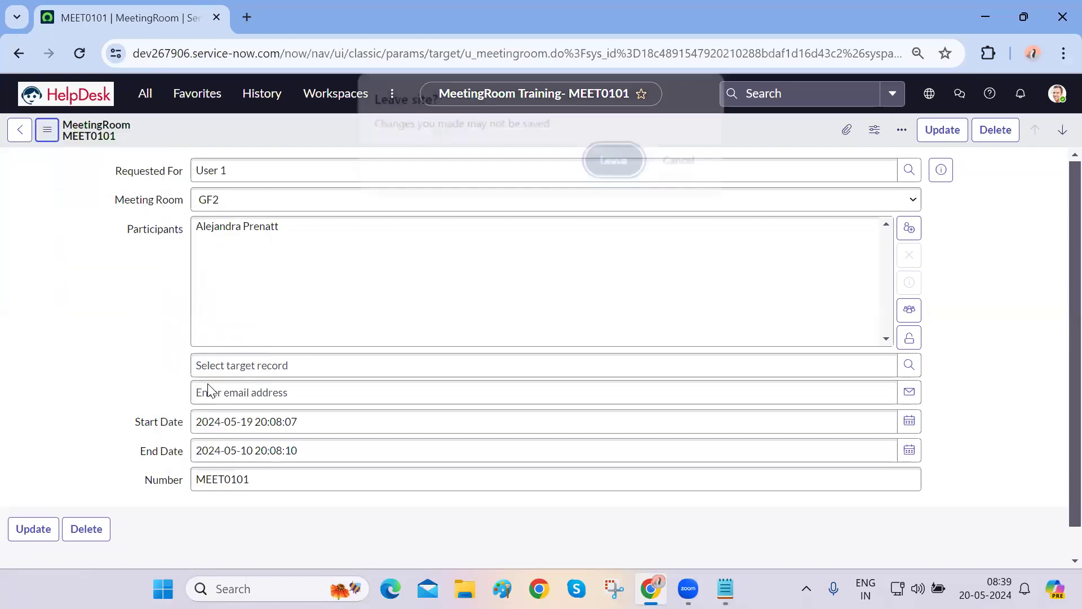
left_click(616, 160)
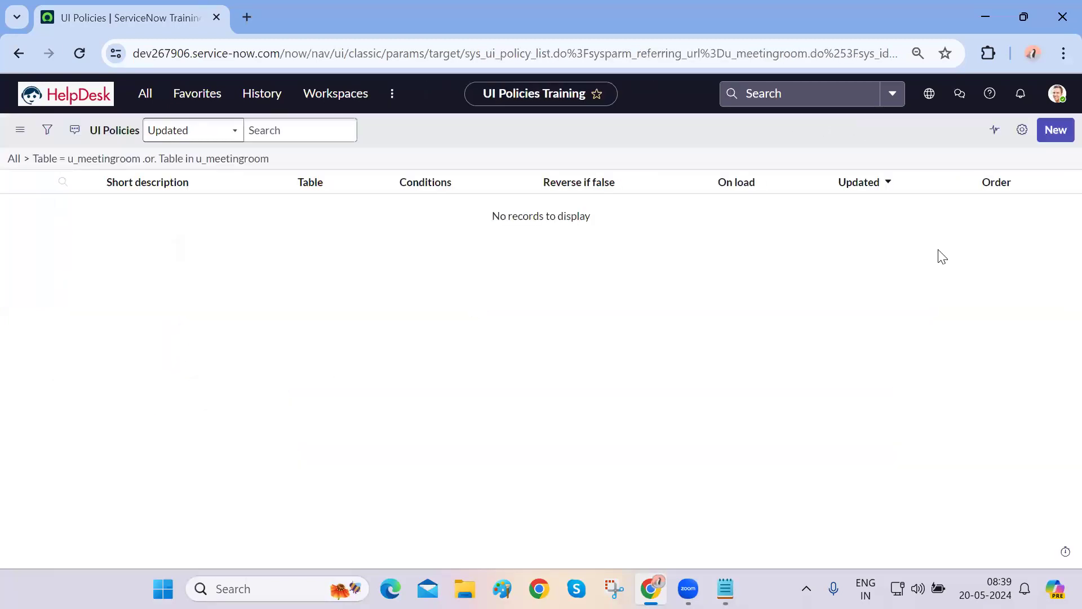
Start a new MeetingRoom UI policy with the short description "END Date Should not be less than Start Date"
left_click(1055, 136)
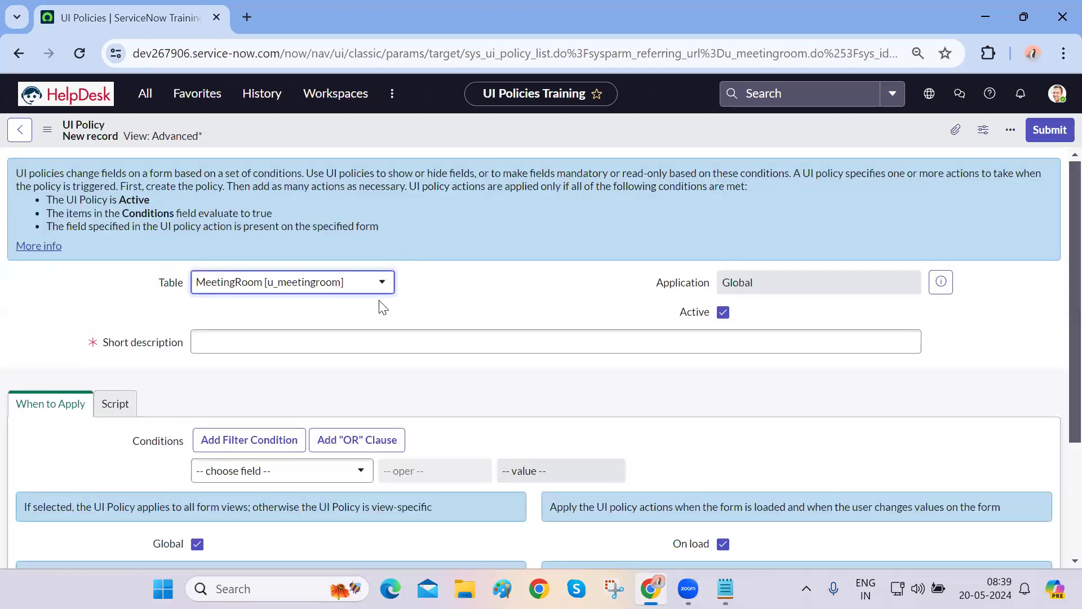
left_click(373, 340)
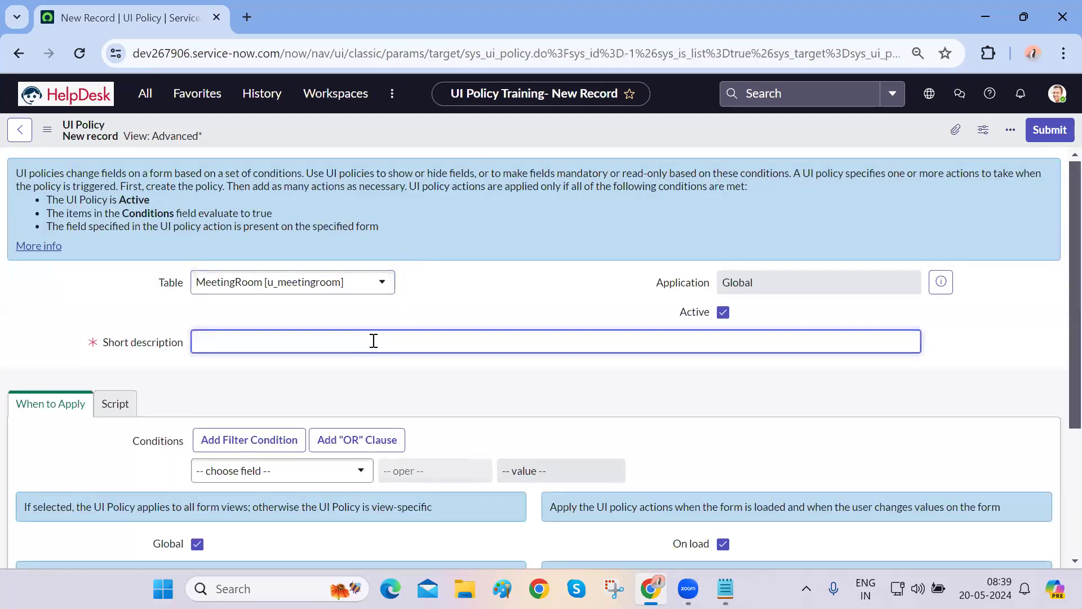
type("END Date Should nor b")
key("BackSpace")
key("BackSpace")
key("BackSpace")
type("t be")
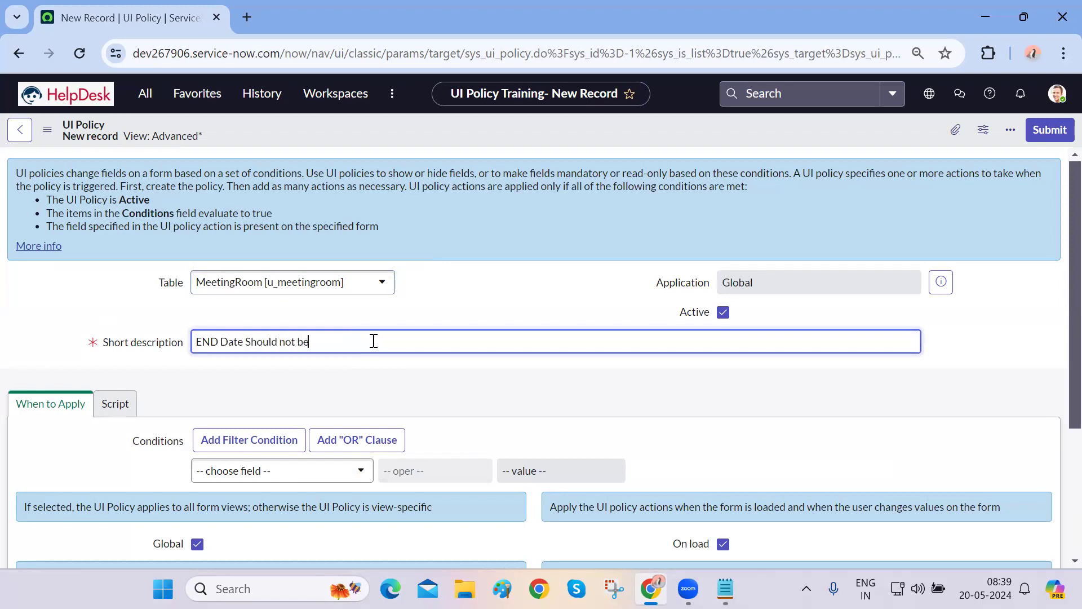
type(" less than Start Date")
Choose End Date as the field for the new UI policy's condition
scroll(373, 341, "down", 2)
left_click(341, 357)
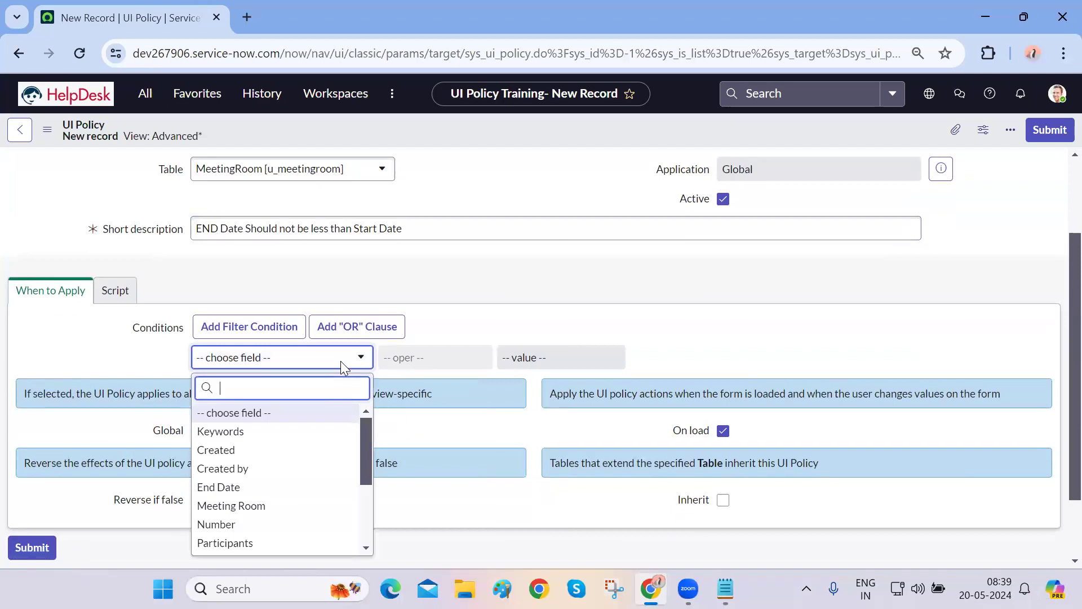
type("end")
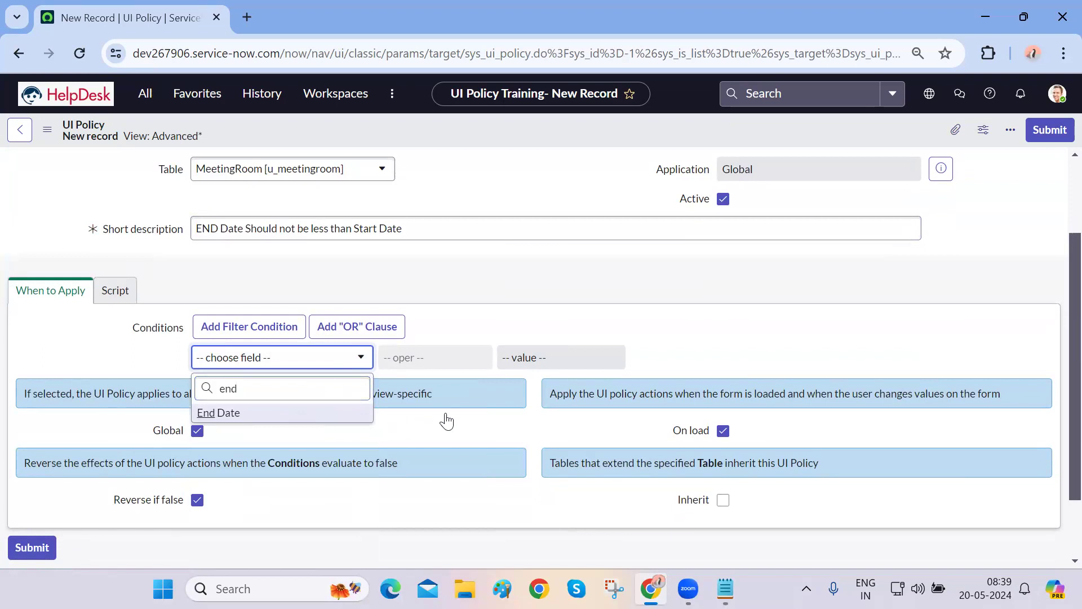
key("Return")
scroll(447, 420, "up", 1)
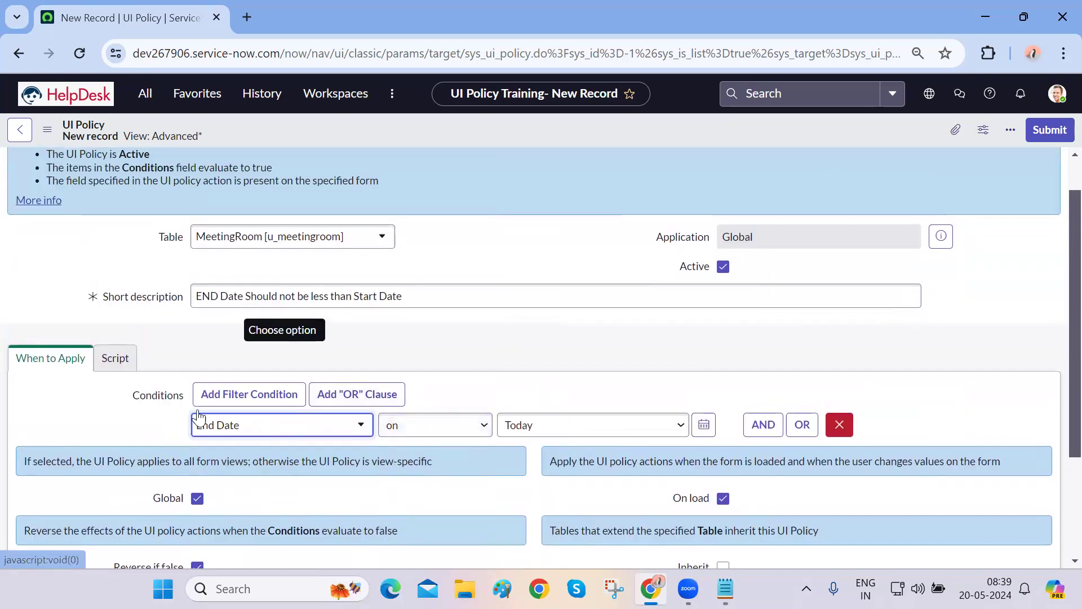
Examine the policy's Table setting and the MeetingRoom fields offered for the condition
double_click(170, 237)
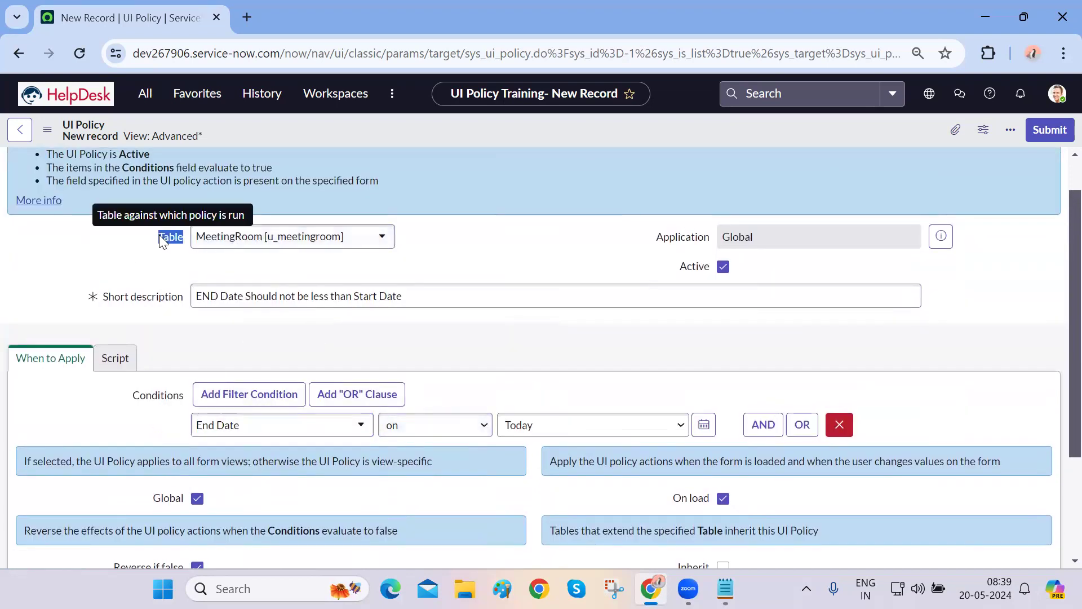
left_click(172, 238)
left_click(474, 338)
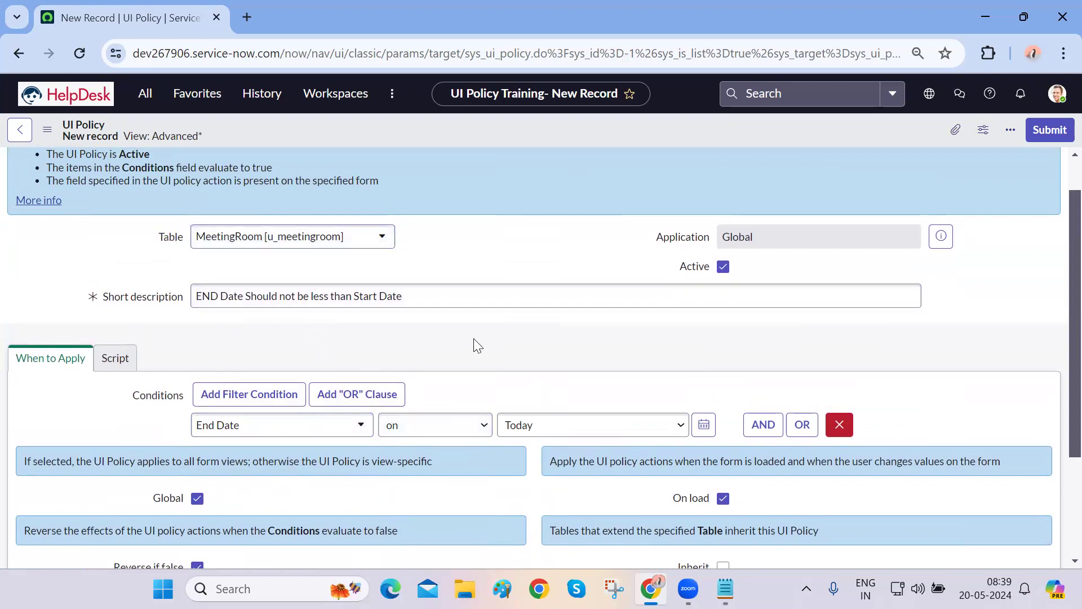
left_click(361, 427)
scroll(293, 334, "down", 3)
scroll(294, 337, "up", 1)
scroll(294, 337, "up", 2)
scroll(293, 338, "down", 3)
scroll(293, 338, "up", 3)
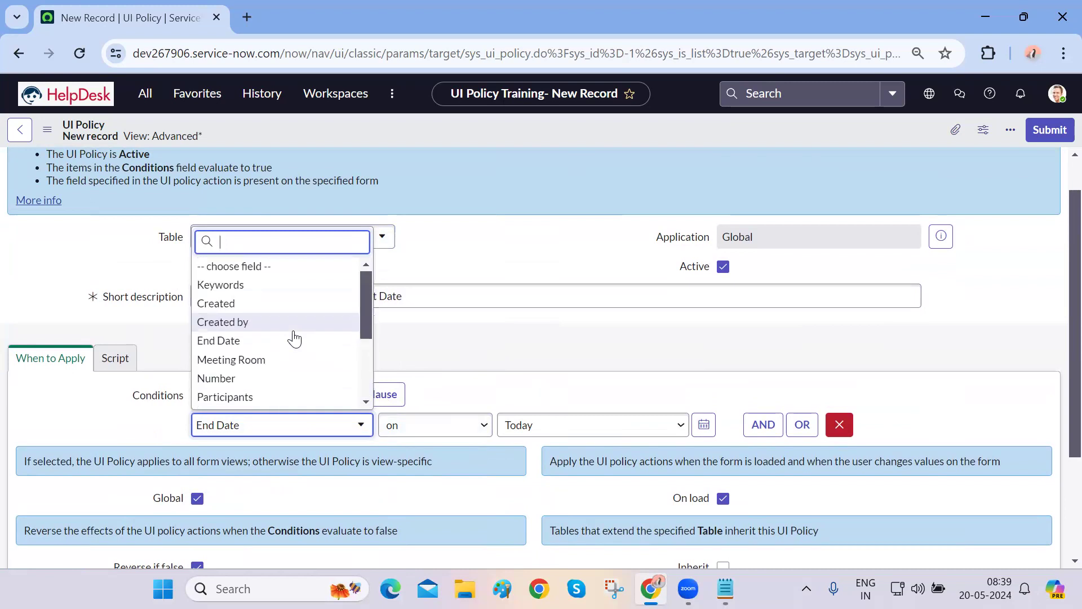
left_click(530, 387)
Set the End Date condition to is less than 0 Hours before Start Date
left_click(478, 426)
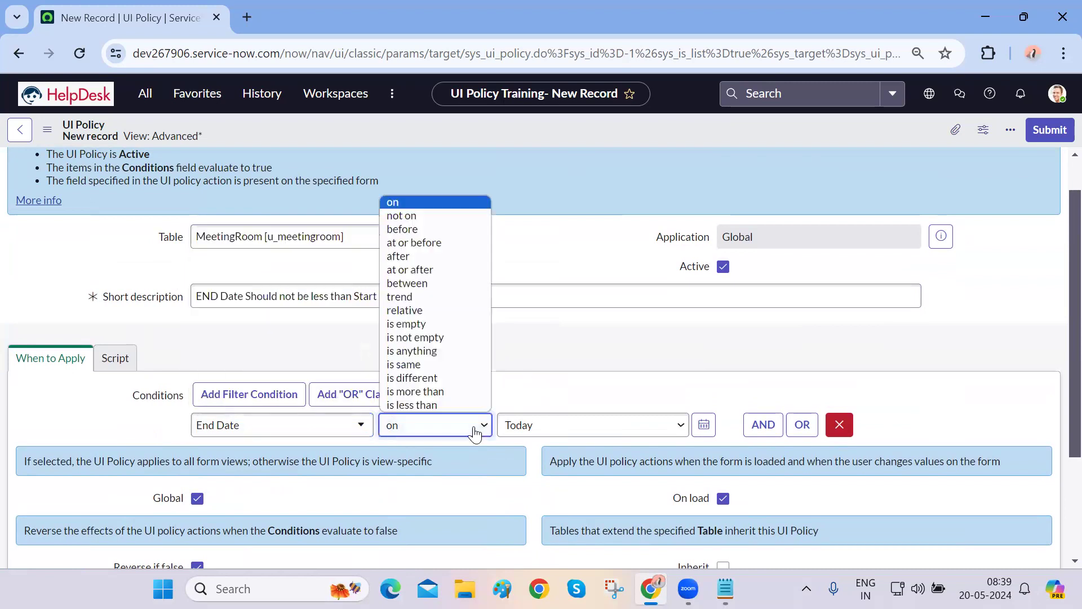
left_click(548, 388)
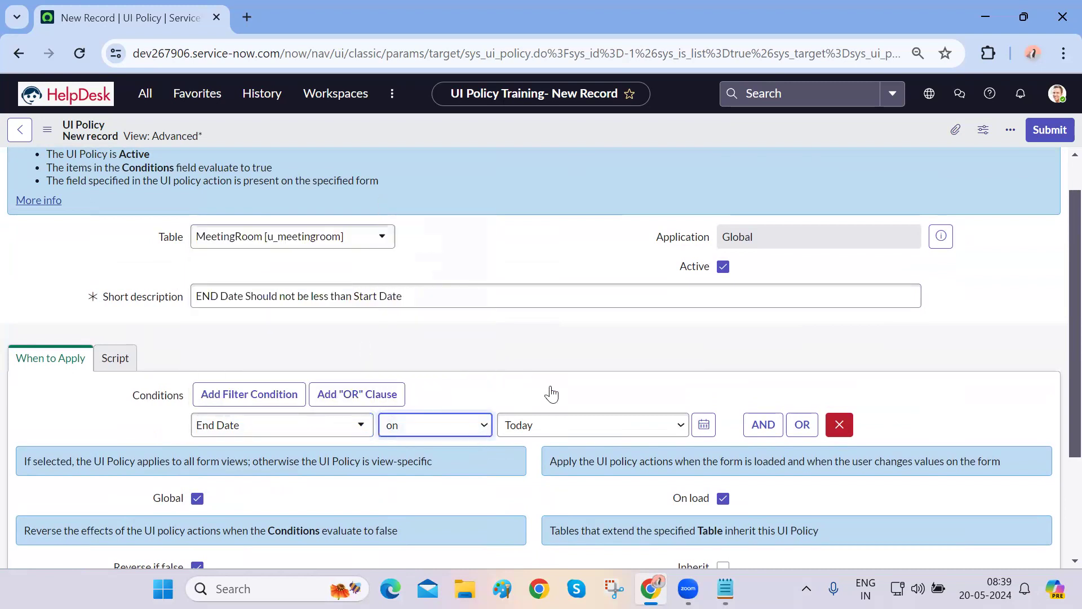
left_click(631, 363)
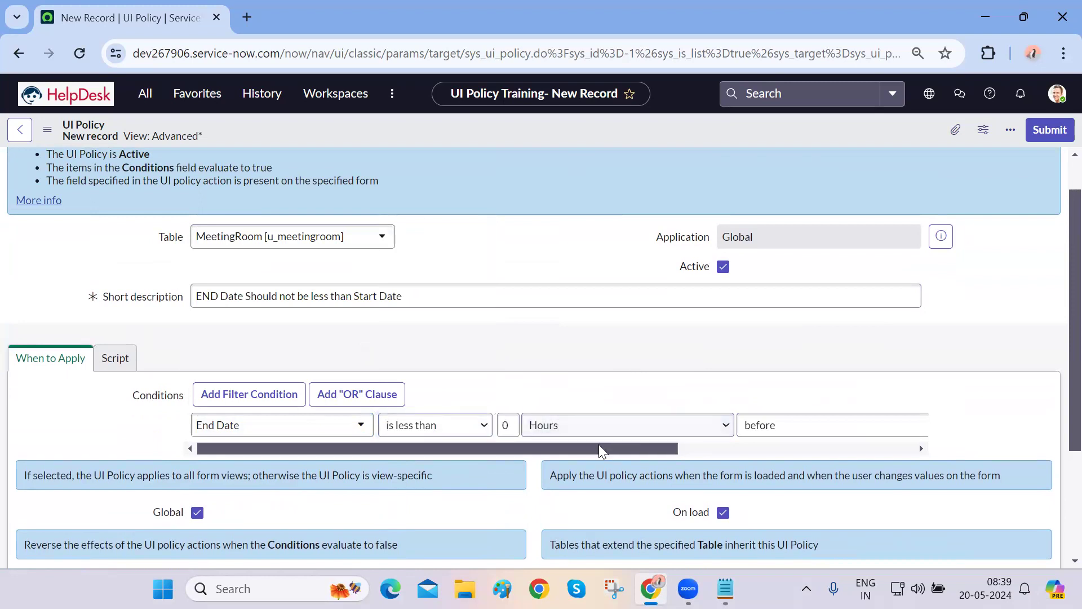
left_click_drag(603, 445, 857, 454)
left_click(769, 430)
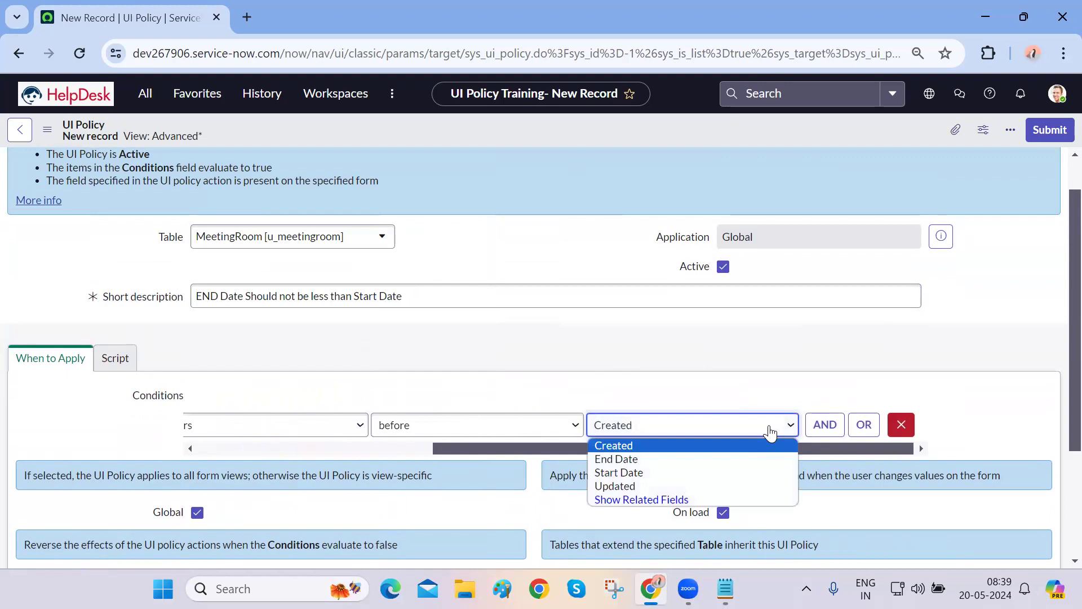
left_click(681, 472)
left_click_drag(611, 448, 313, 450)
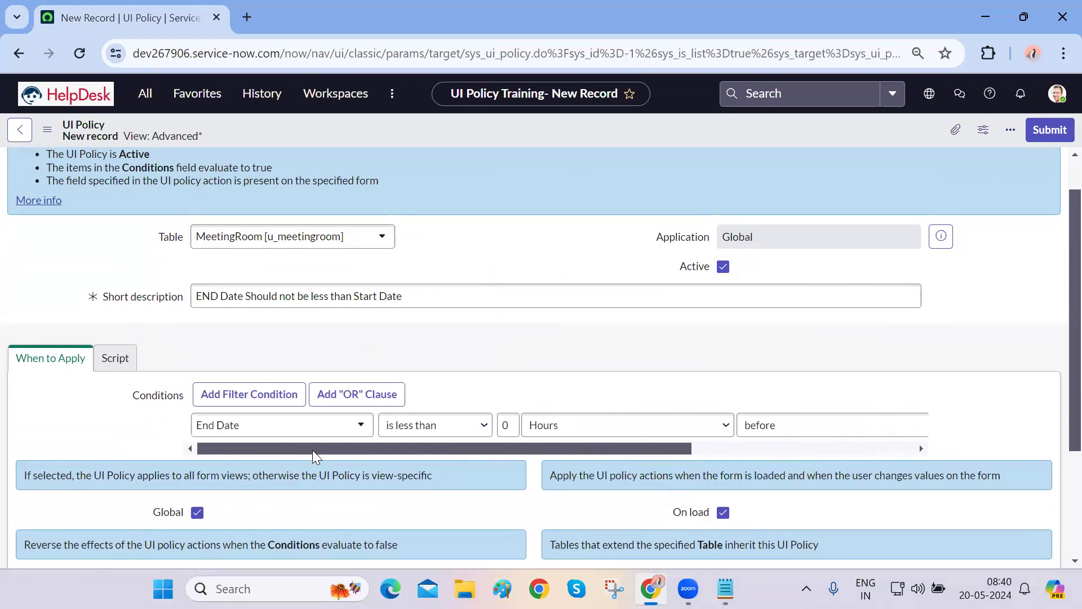
Save the new UI policy and stay on its record
scroll(312, 450, "down", 3)
scroll(312, 450, "up", 4)
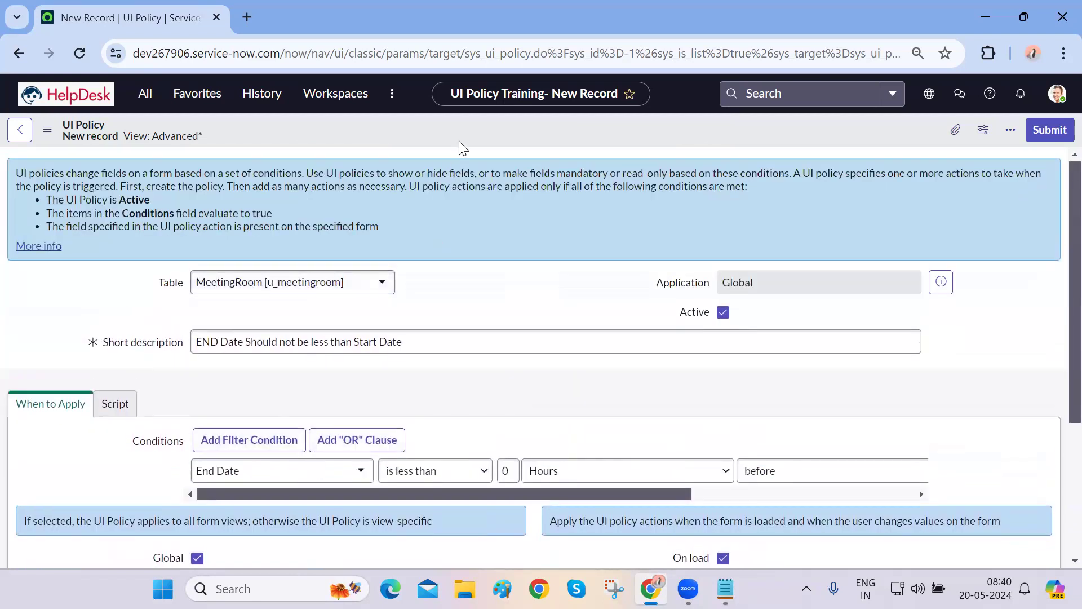
right_click(458, 123)
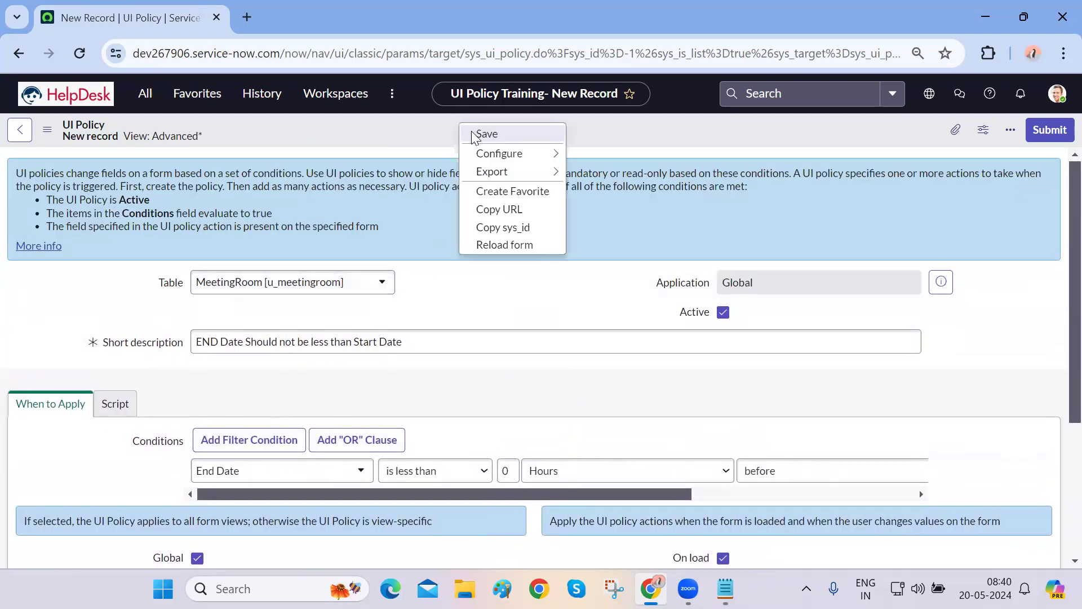
left_click(471, 133)
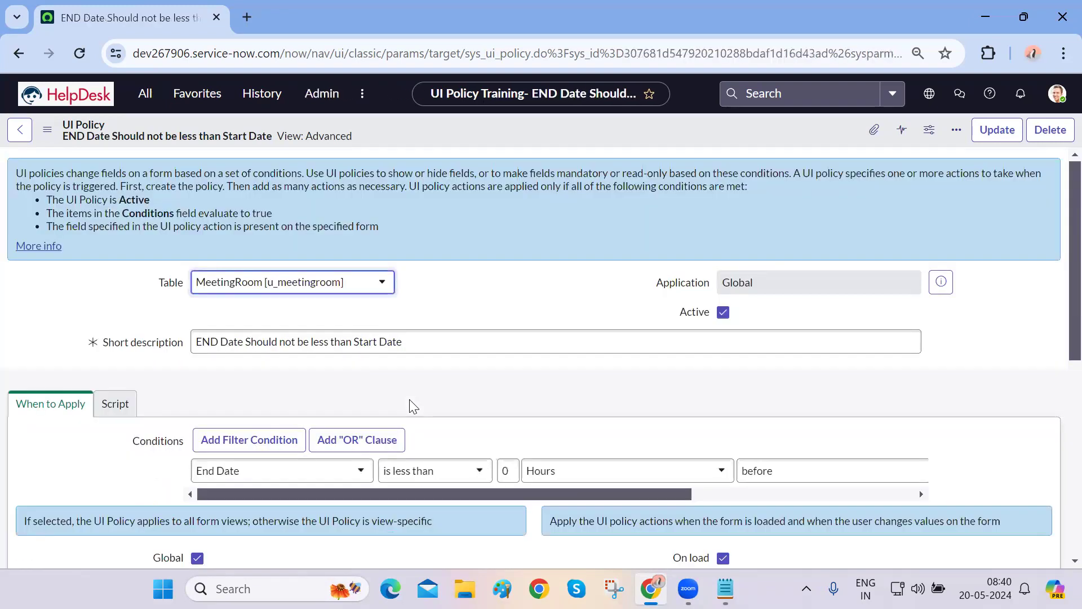
scroll(414, 406, "down", 5)
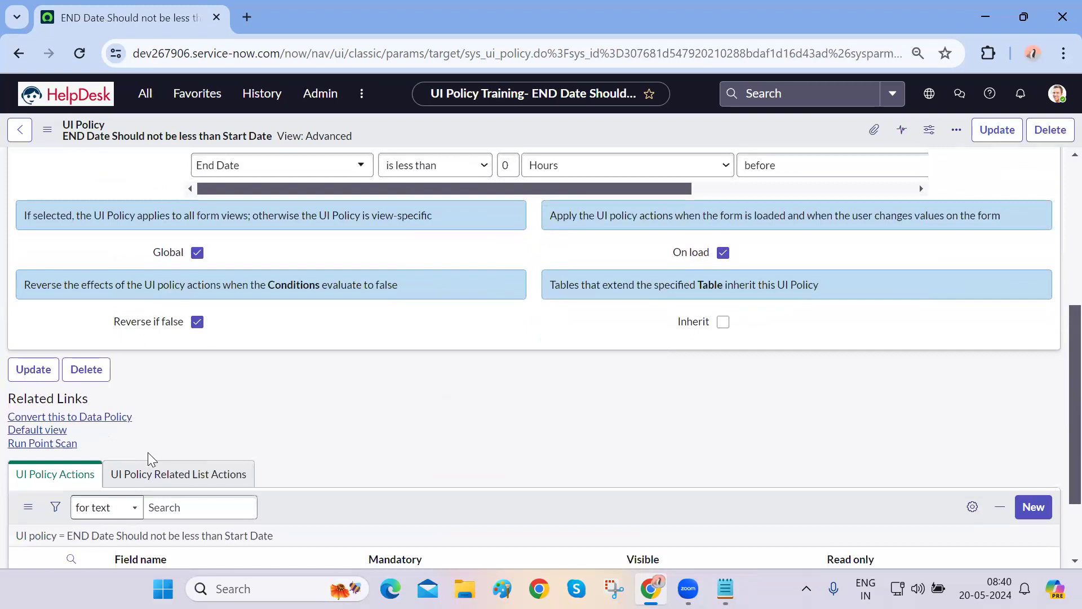
scroll(147, 452, "down", 2)
scroll(297, 332, "up", 4)
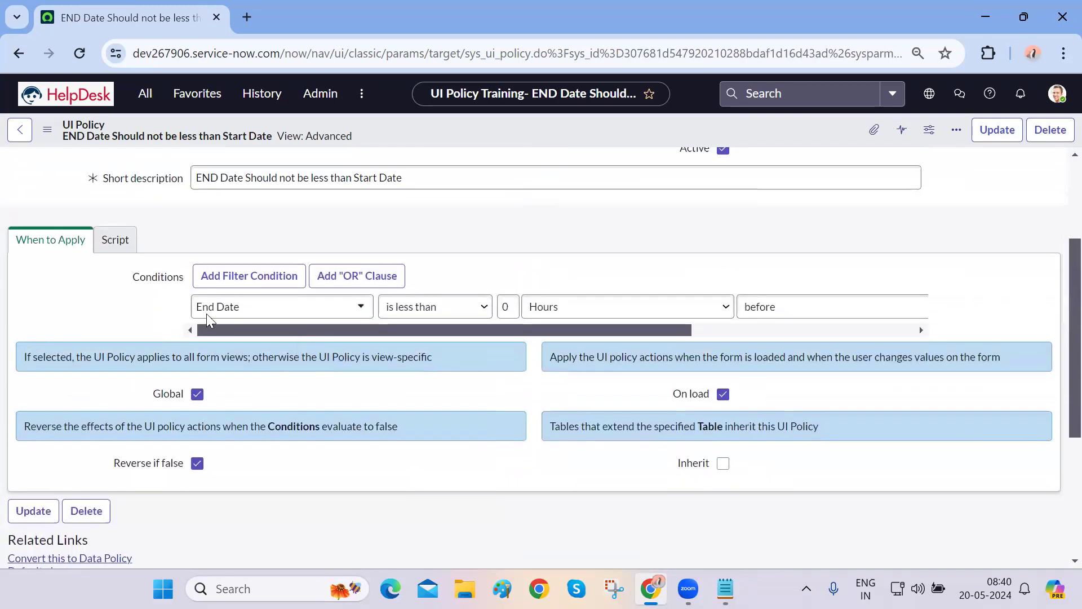
left_click(115, 241)
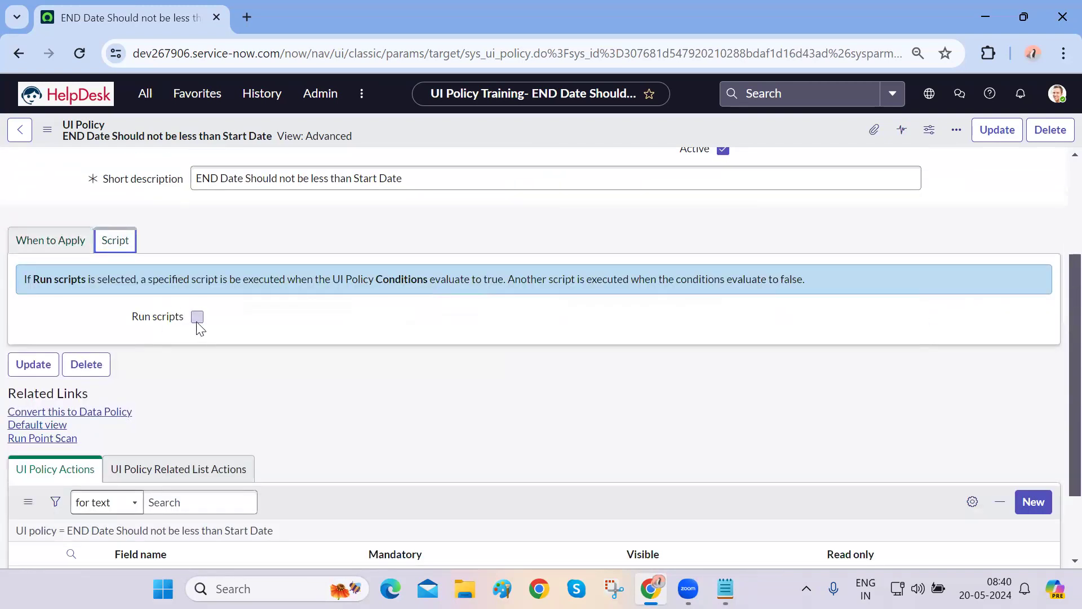
left_click(198, 317)
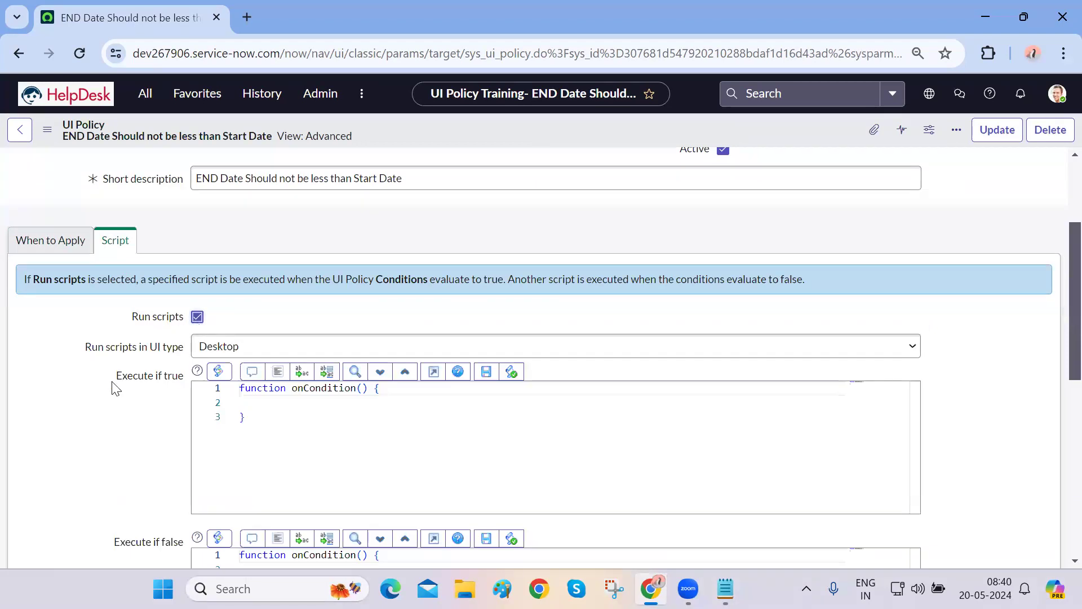
scroll(111, 387, "down", 4)
scroll(116, 389, "up", 2)
scroll(116, 389, "up", 2)
left_click(198, 322)
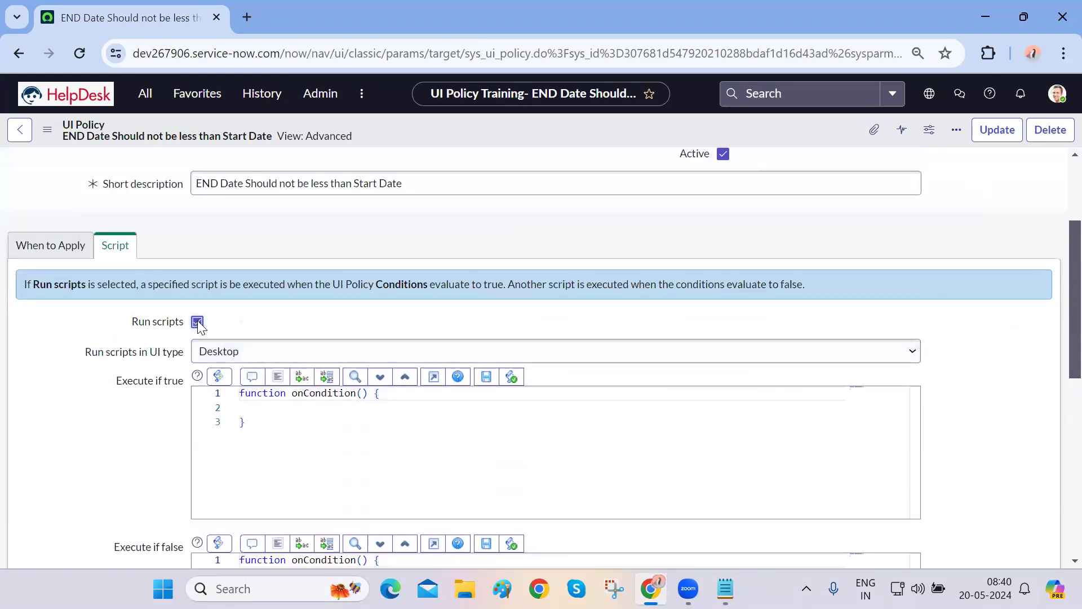
left_click(43, 248)
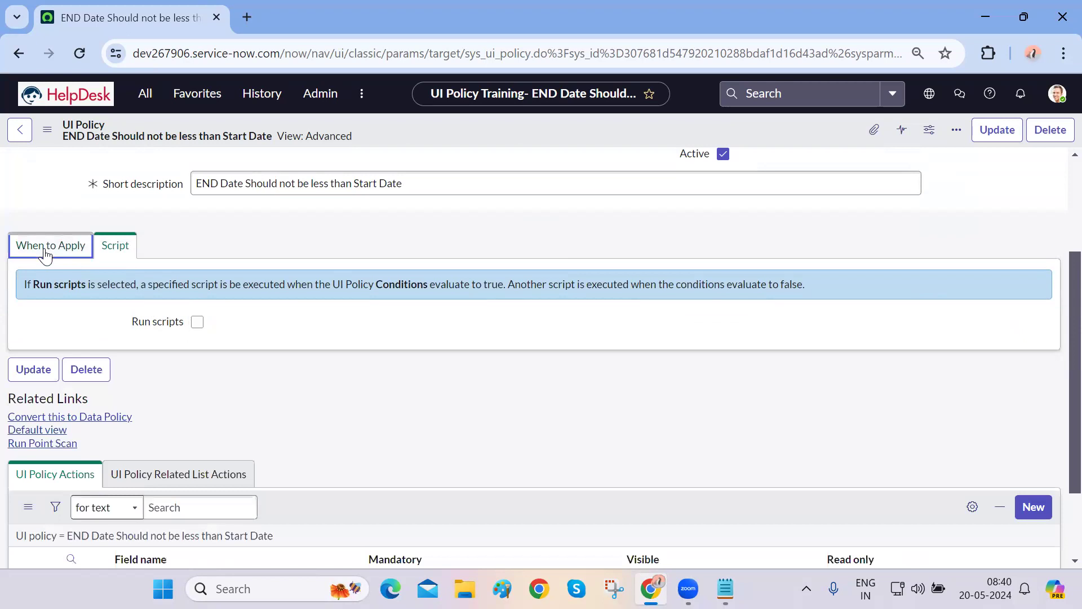
left_click(112, 248)
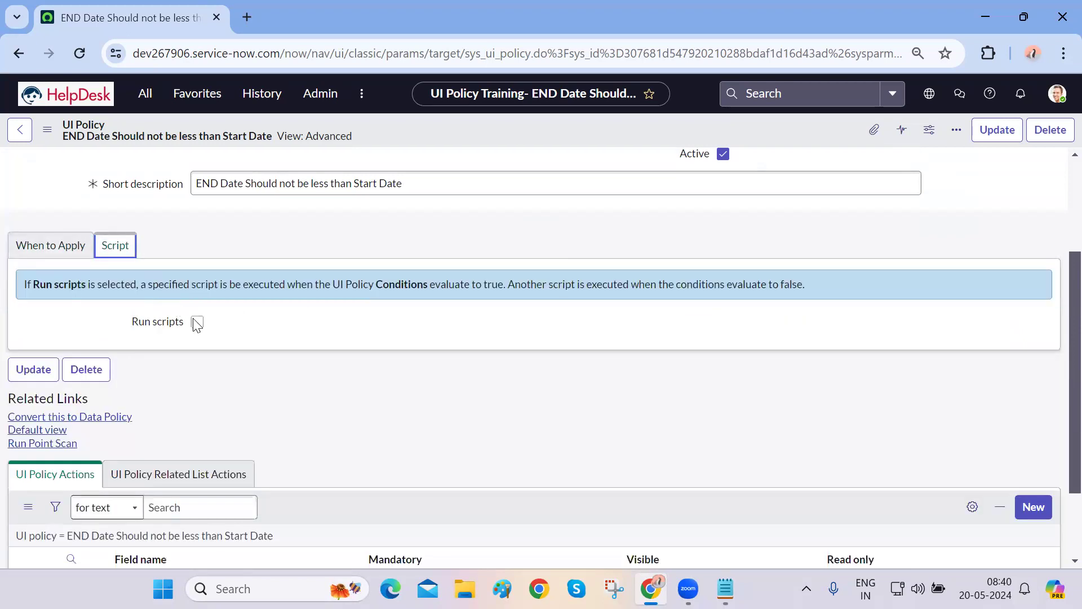
Enable Run scripts for the policy and set Run scripts in UI type to All
left_click(197, 322)
left_click(265, 352)
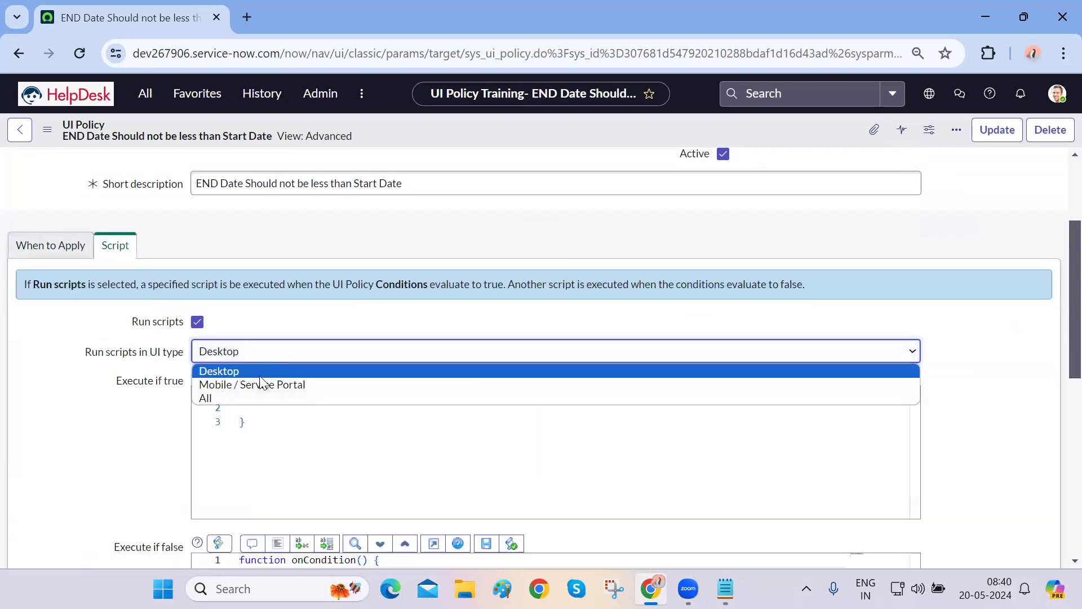
left_click(255, 397)
left_click(223, 423)
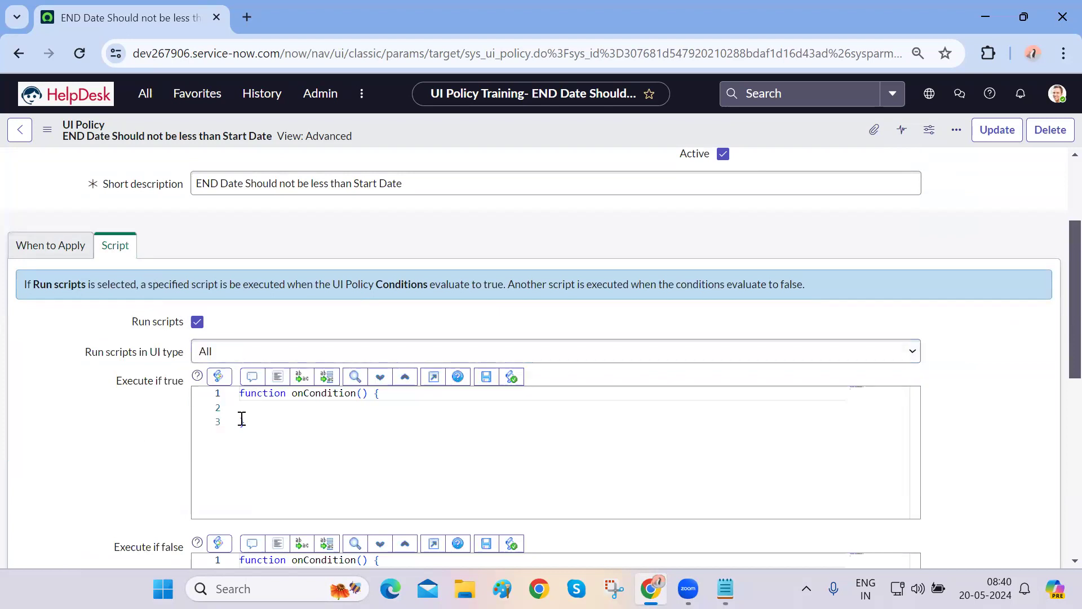
Add a g_form.addErrorMessage call with the text "End " inside the Execute if true function
left_click(276, 402)
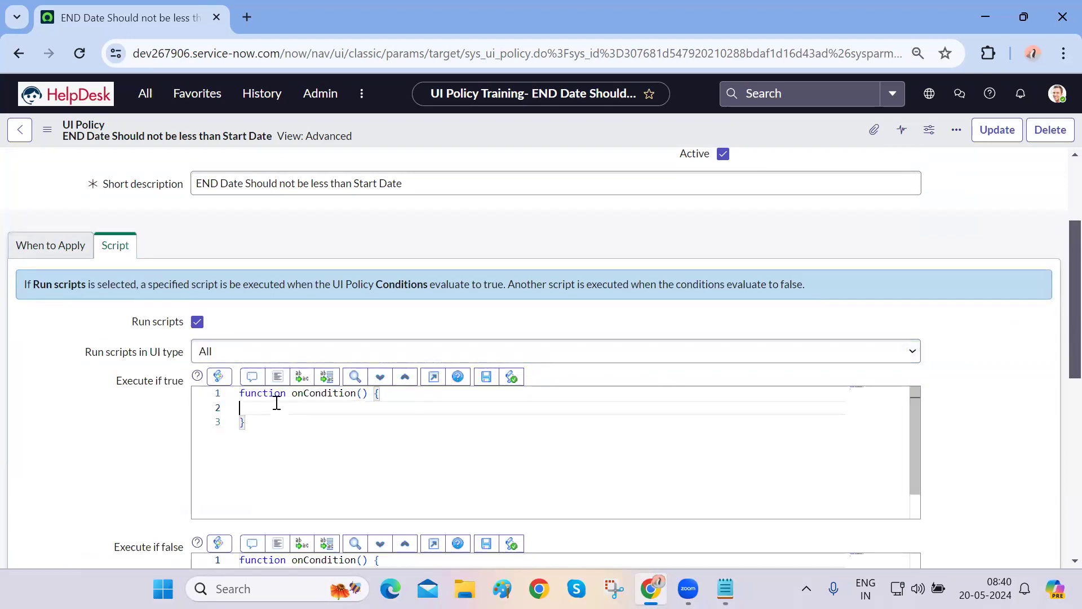
type("g_form.")
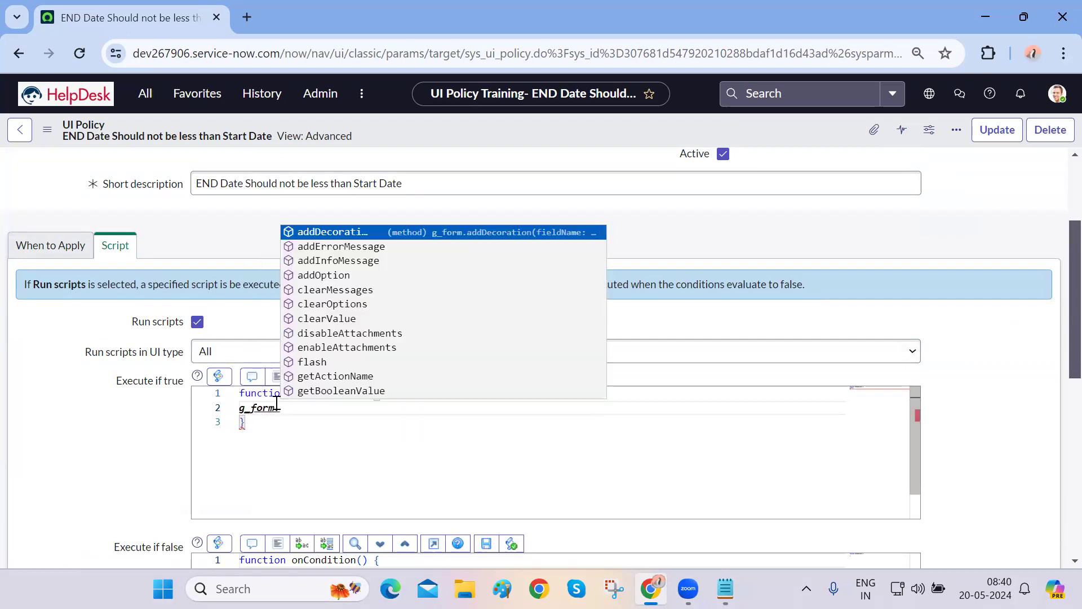
type("a")
key("Down")
key("Return")
type("(\"End")
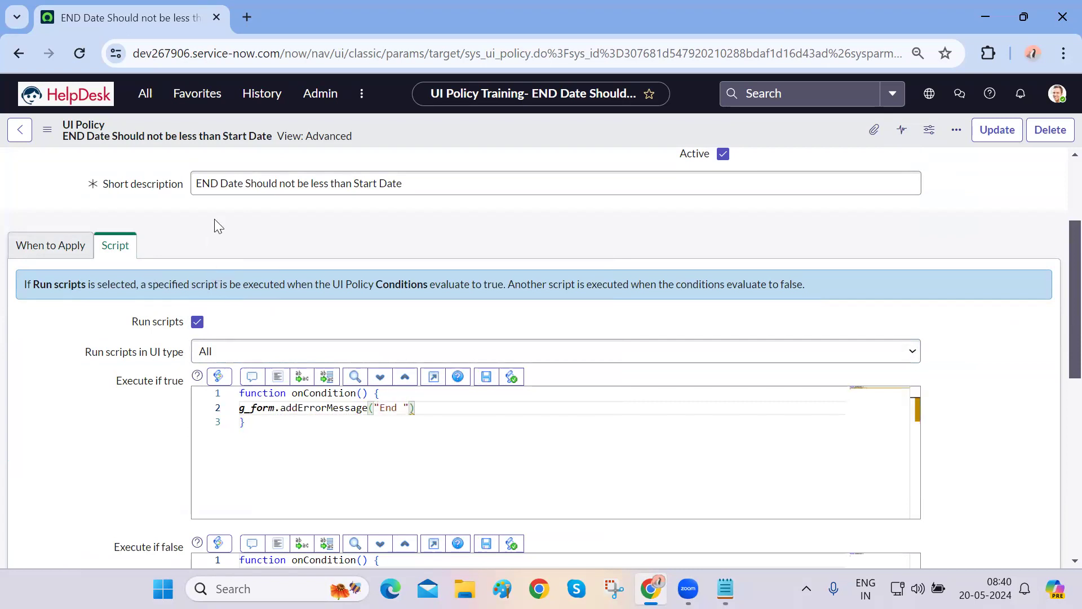
Replace the error message wording with the short description "END Date Should not be less than Start Date" and end the statement with a semicolon
triple_click(235, 185)
key("ctrl+c")
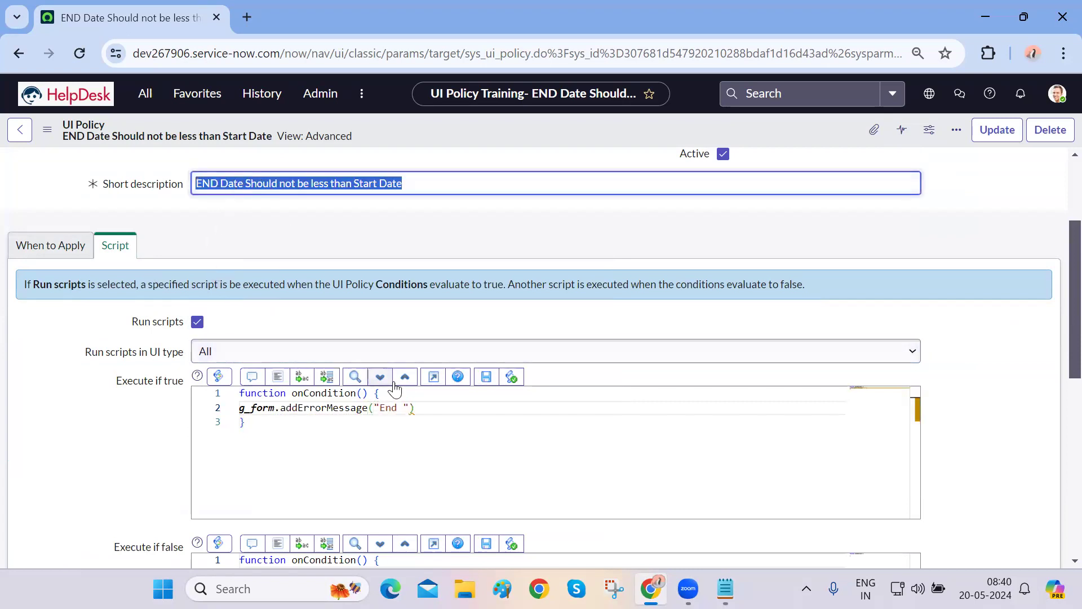
double_click(389, 407)
key("ctrl+v")
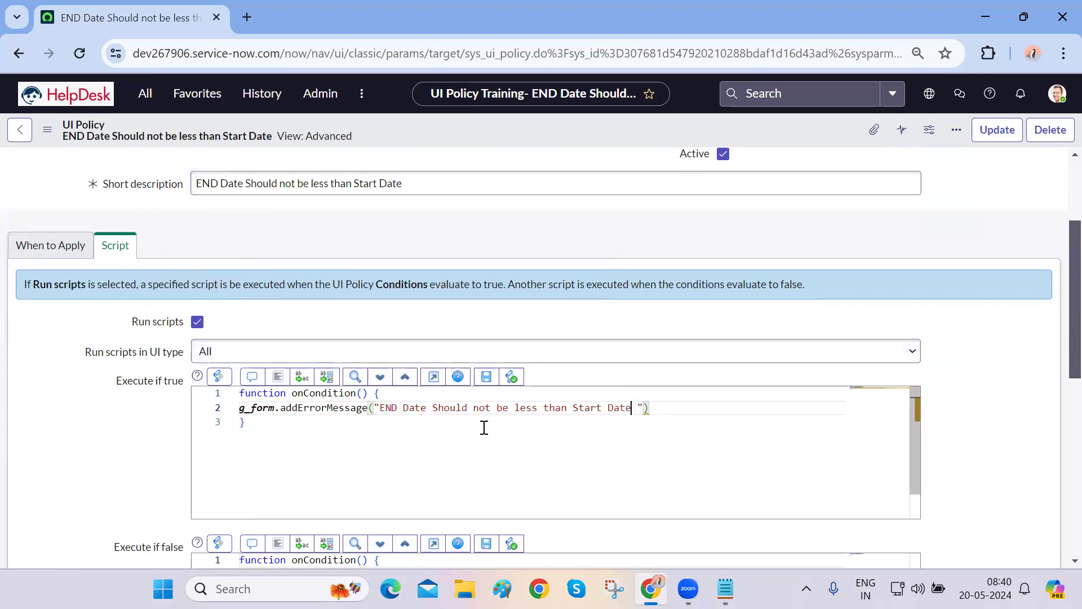
left_click(685, 410)
type(";")
Save the UI policy with its Execute if true script
scroll(158, 448, "down", 4)
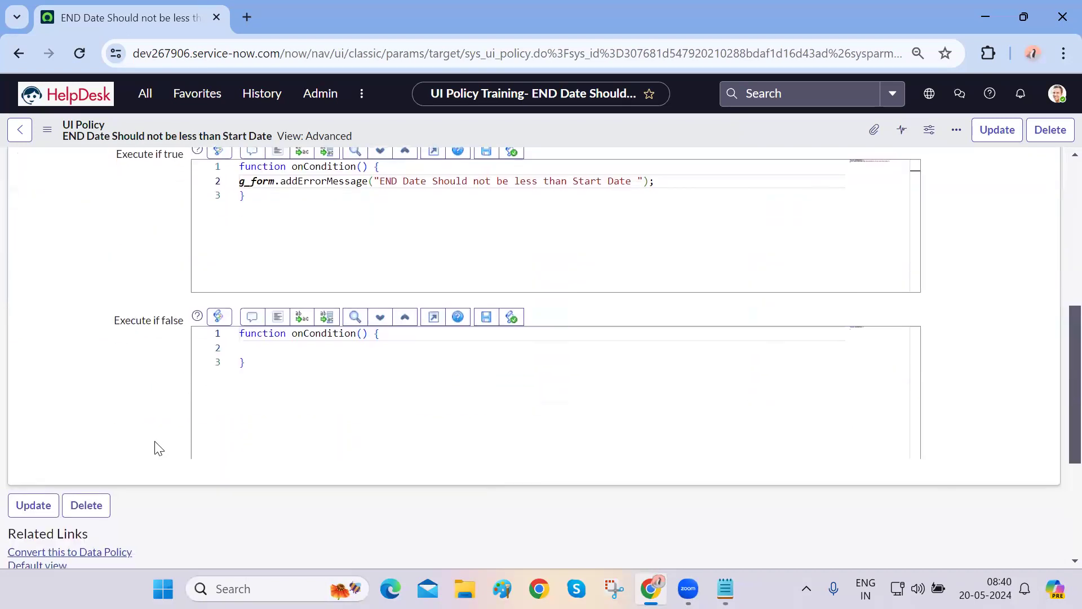
scroll(540, 164, "up", 7)
right_click(572, 137)
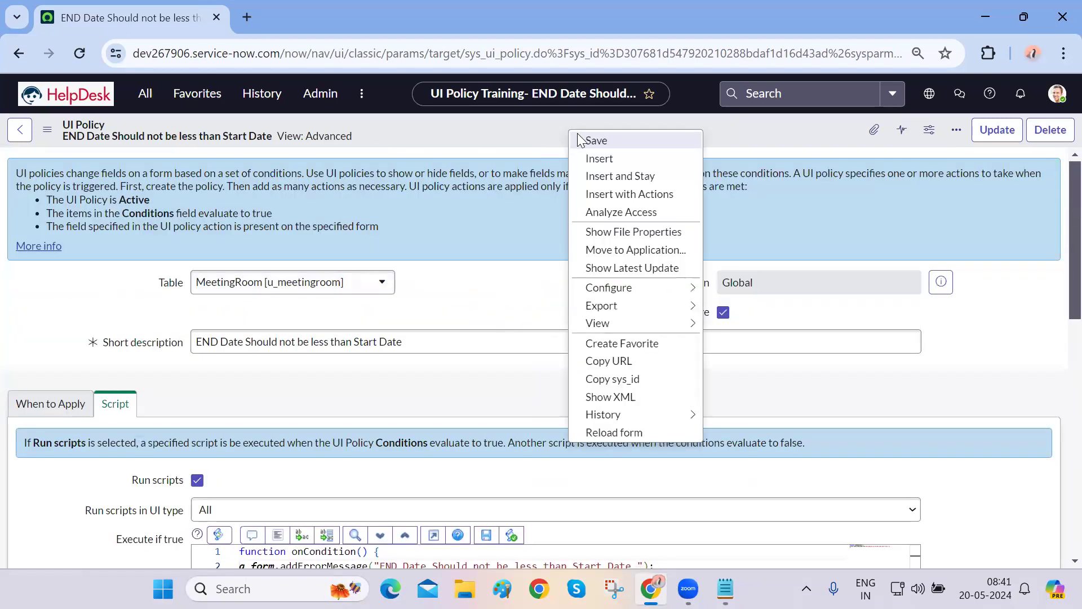
left_click(578, 137)
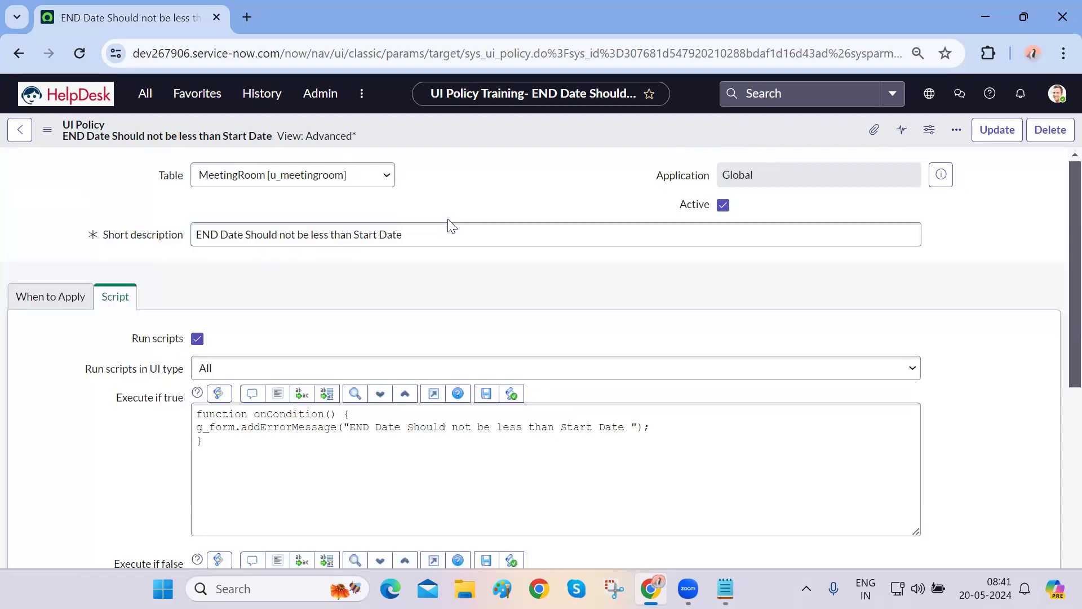
Review the saved policy's scripts, related policy actions and When to Apply conditions
scroll(141, 439, "down", 8)
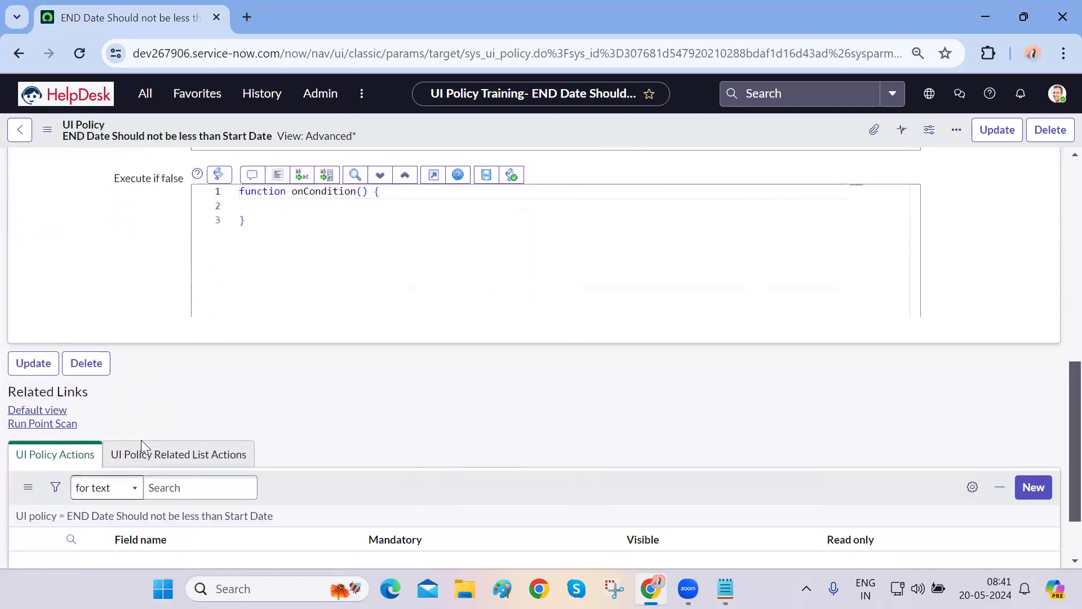
scroll(90, 327, "up", 10)
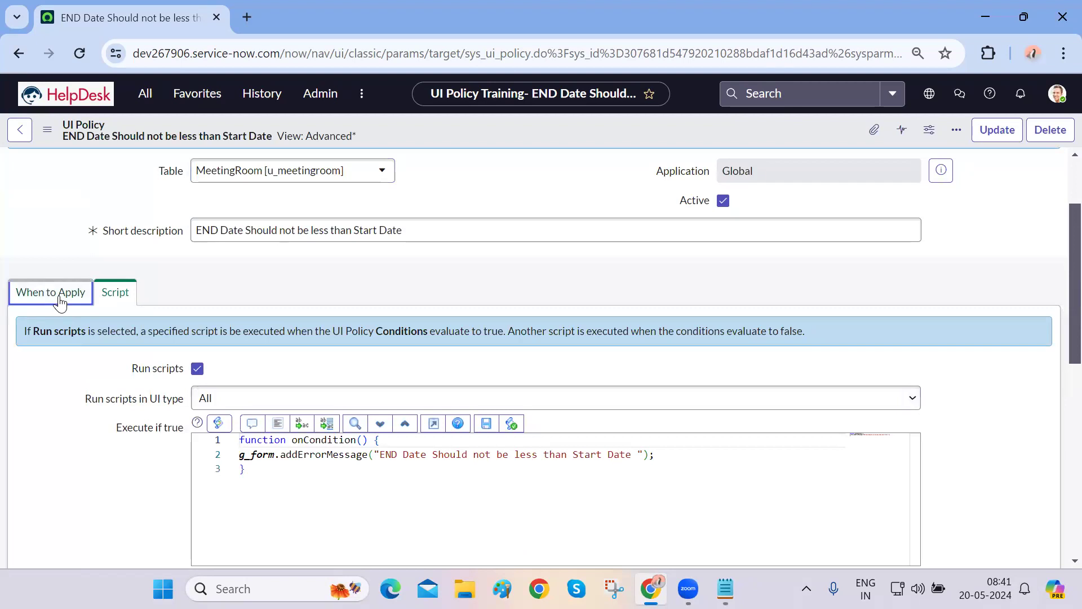
left_click(53, 295)
scroll(56, 445, "down", 1)
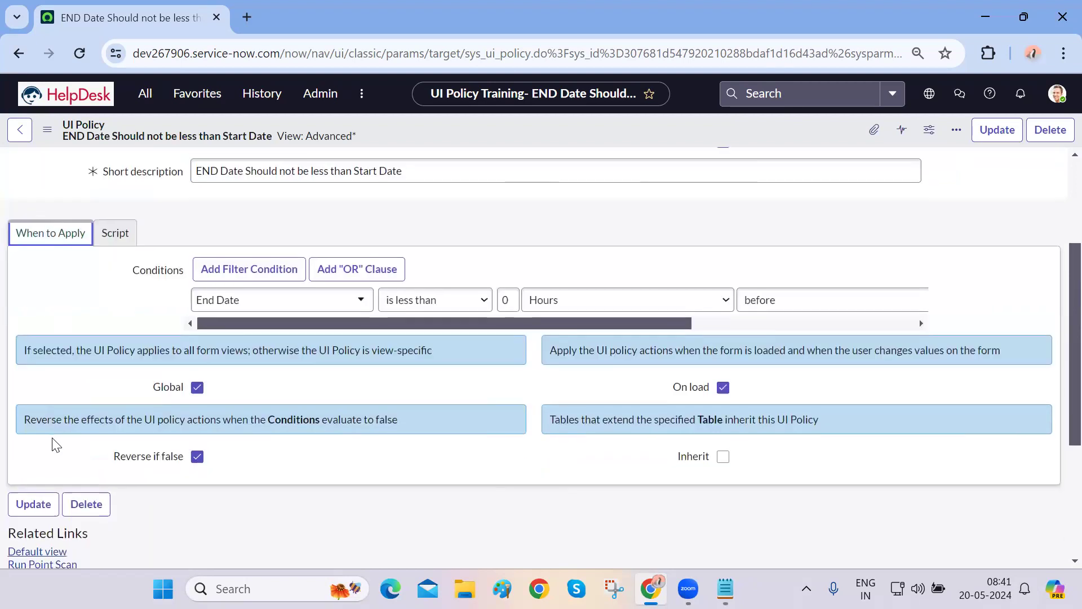
scroll(55, 443, "down", 4)
scroll(297, 381, "up", 7)
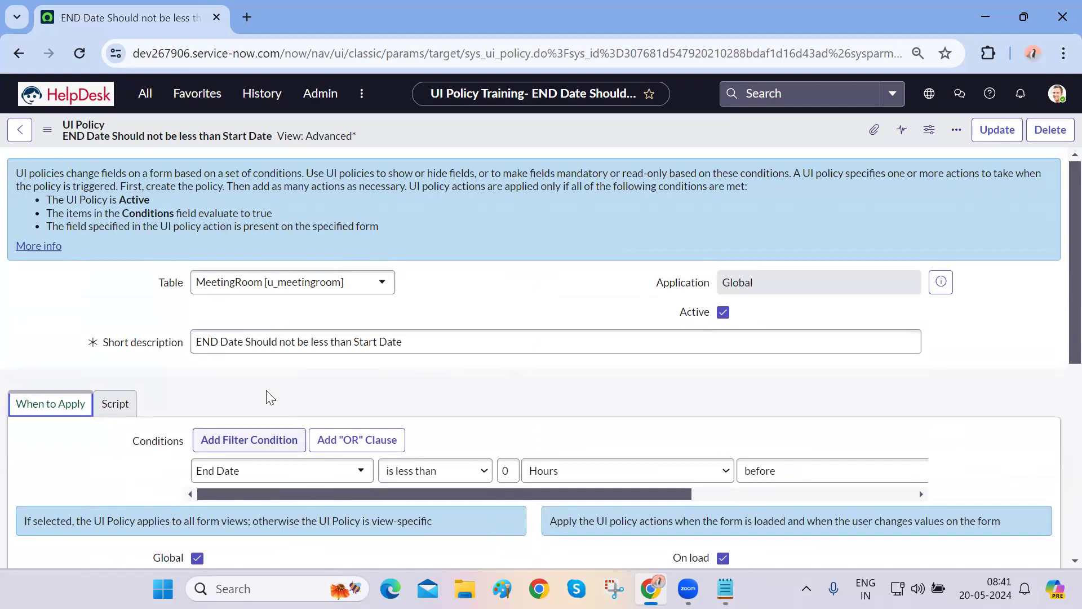
left_click_drag(158, 291, 186, 289)
left_click_drag(182, 342, 109, 337)
left_click(108, 335)
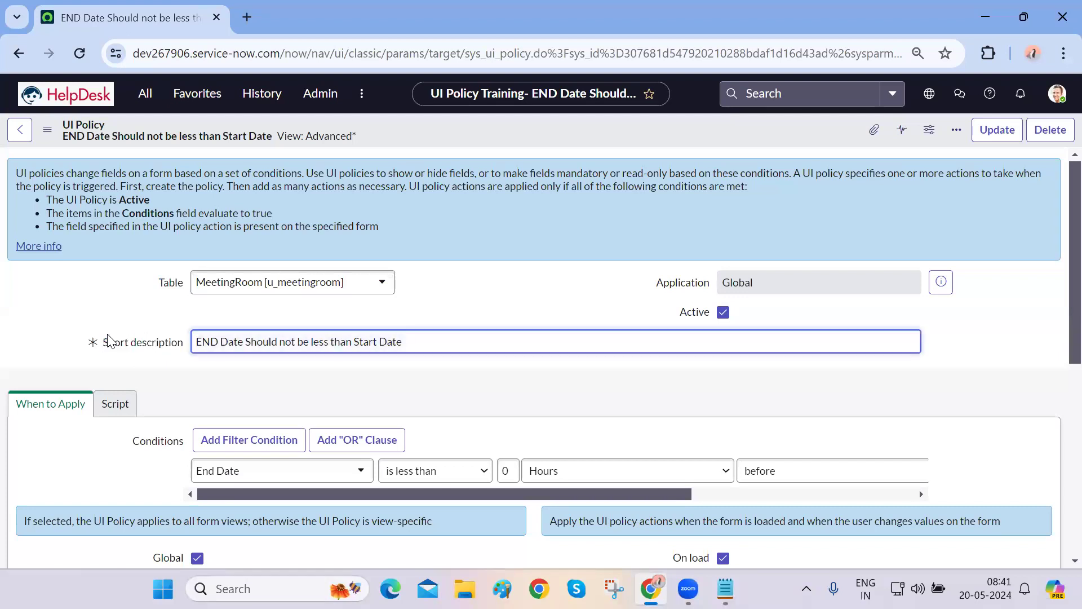
left_click(726, 589)
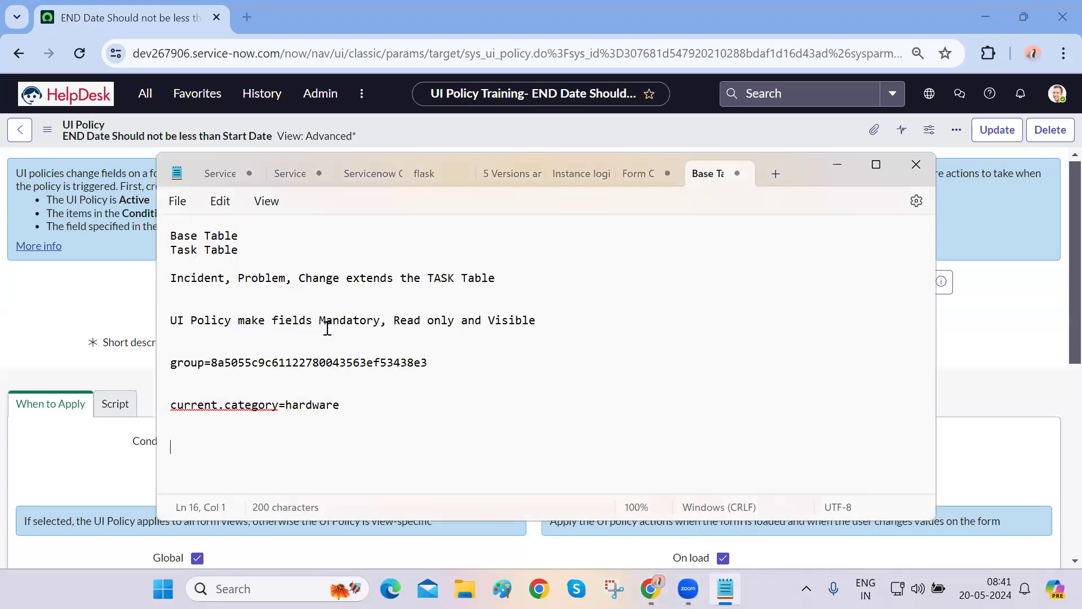
left_click(225, 237)
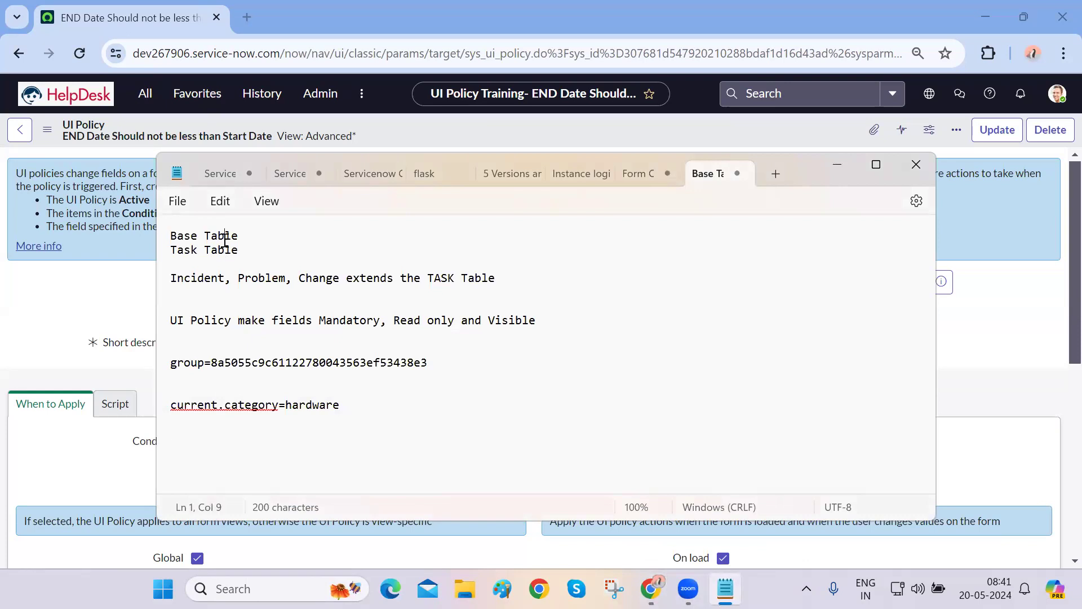
triple_click(195, 273)
left_click(83, 315)
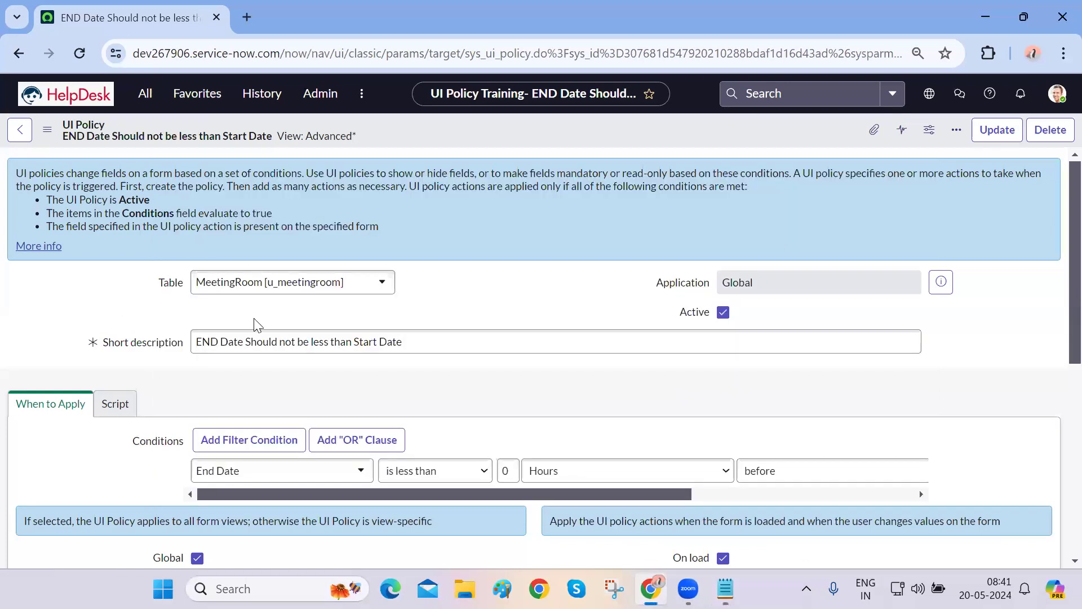
left_click(145, 93)
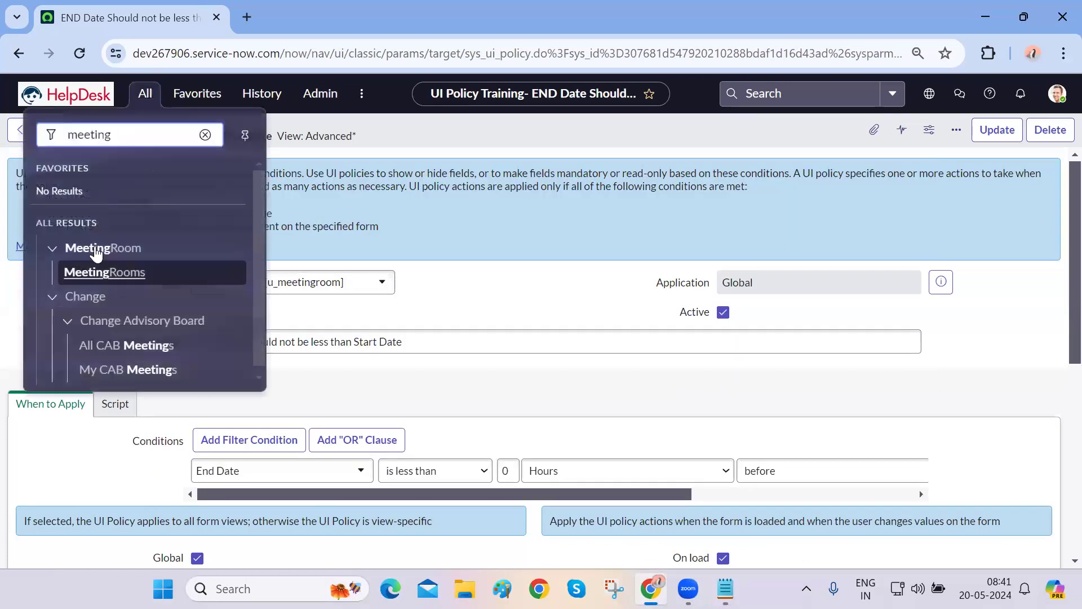
left_click(105, 273)
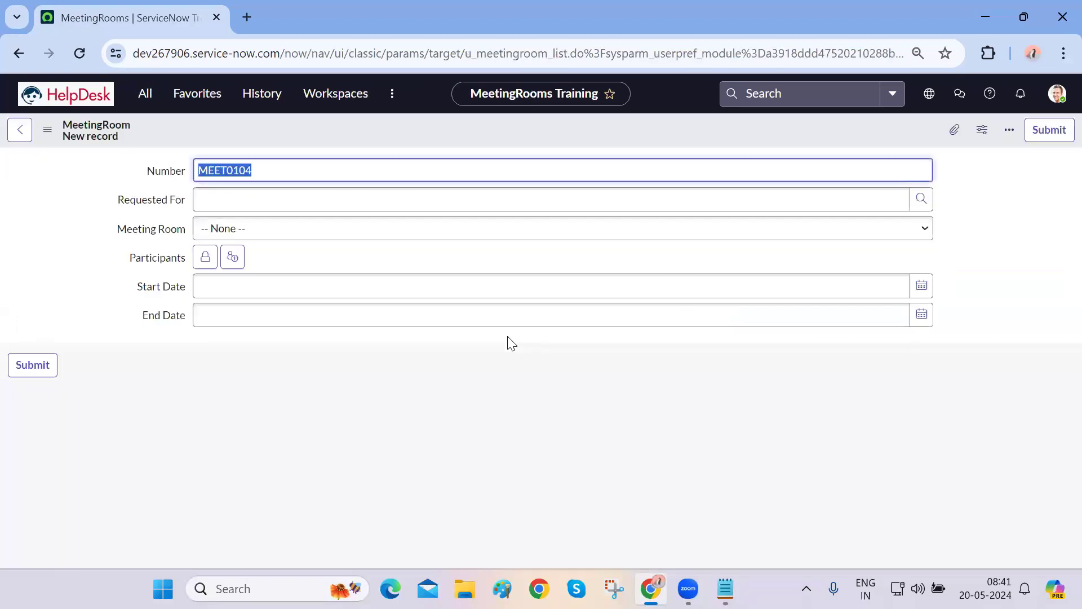
left_click(920, 291)
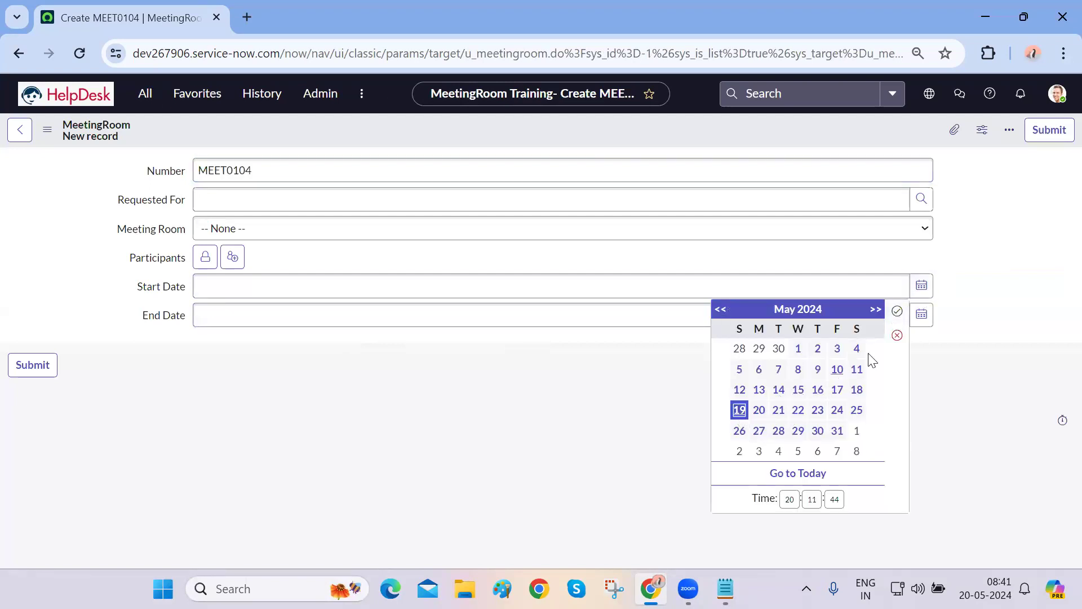
left_click(897, 311)
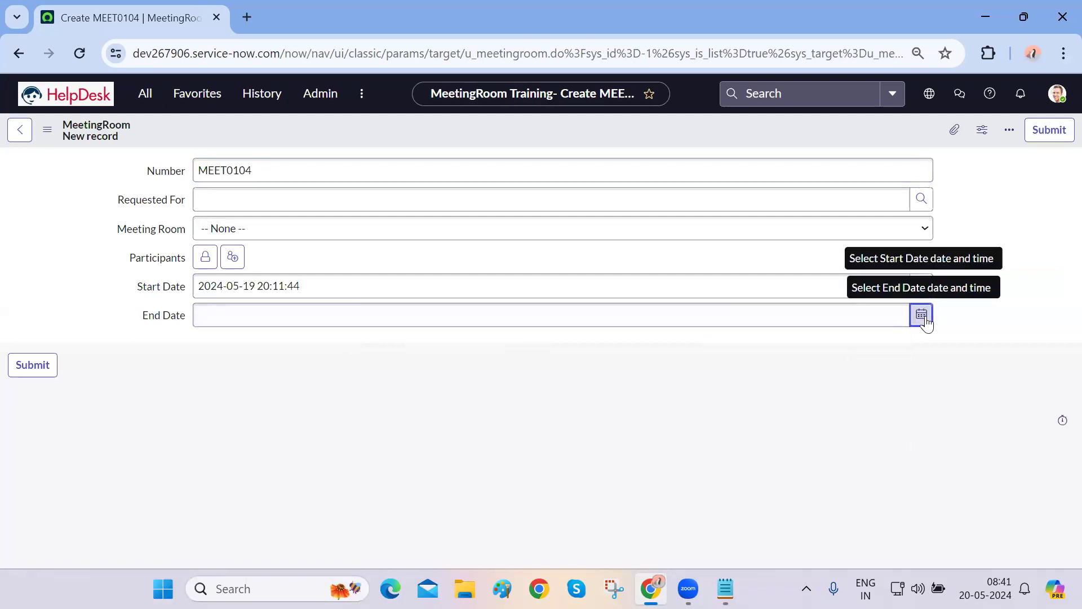
left_click(925, 320)
left_click(798, 378)
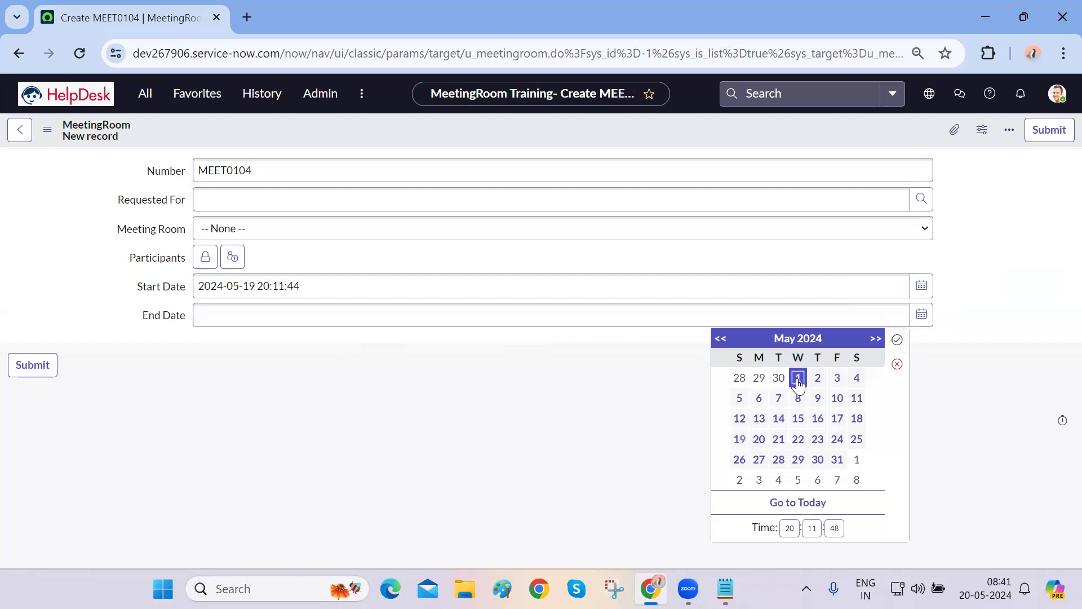
left_click(897, 339)
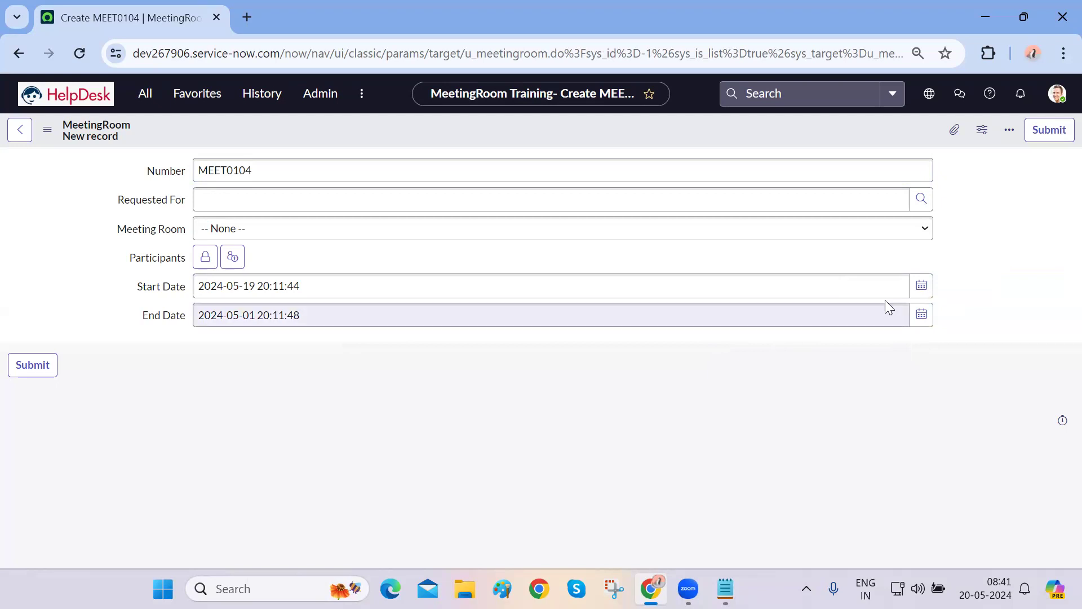
left_click(921, 286)
left_click(818, 410)
left_click(897, 311)
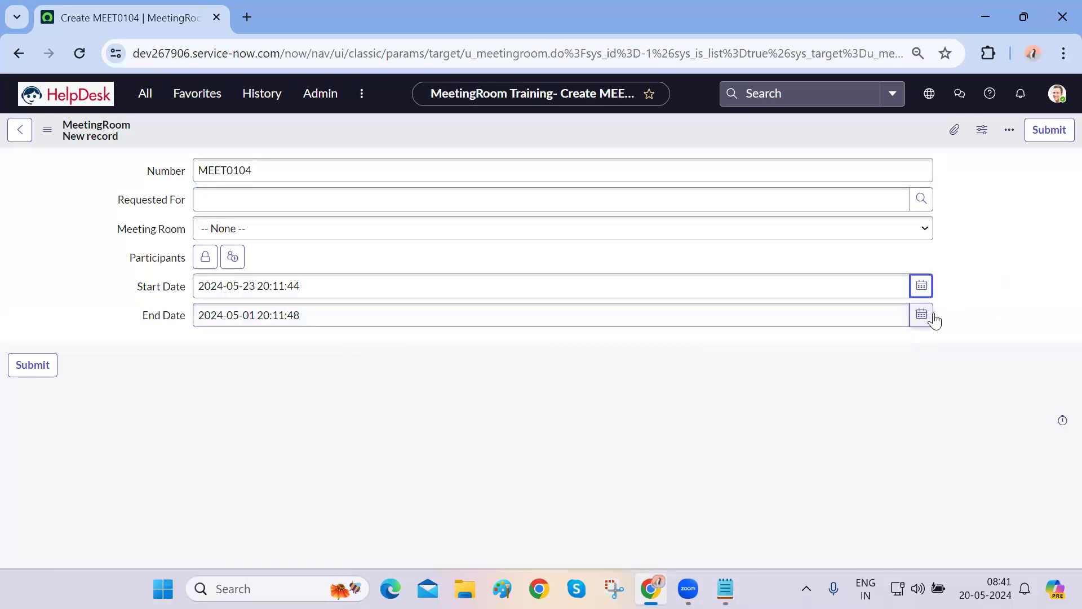
left_click(931, 317)
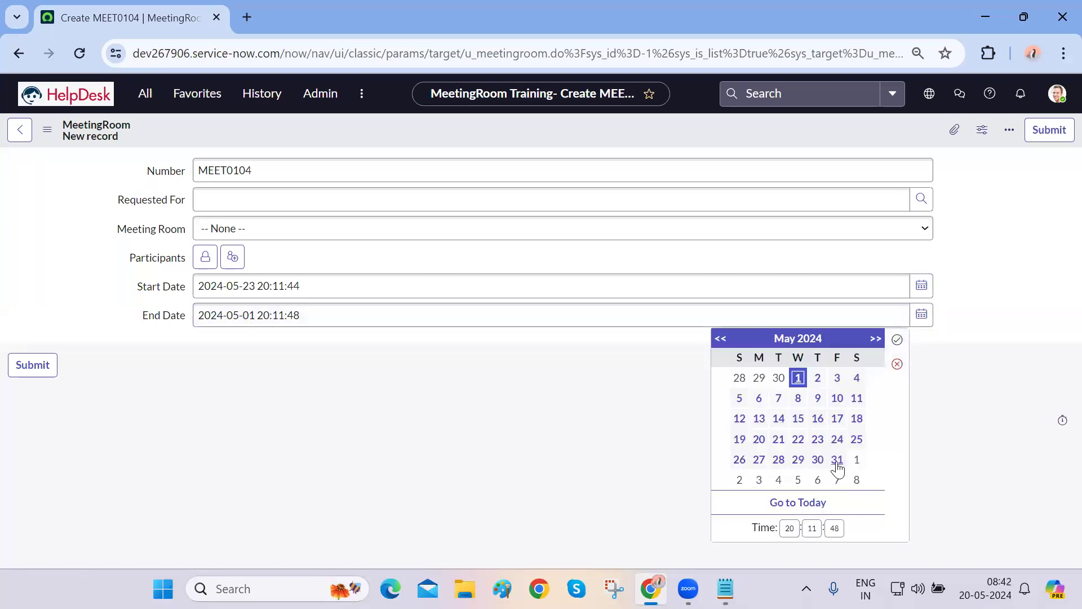
left_click(837, 460)
left_click(898, 339)
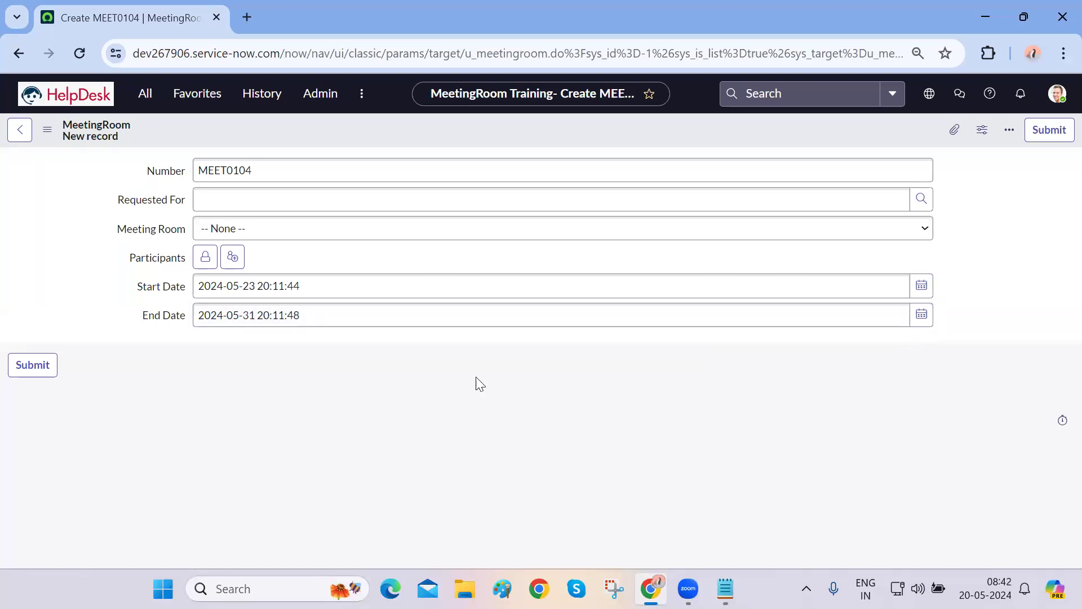
In the MeetingRoom date UI policy, set the End Date condition's relation to "after" Start Date and save the policy
left_click(47, 130)
mouse_move(140, 164)
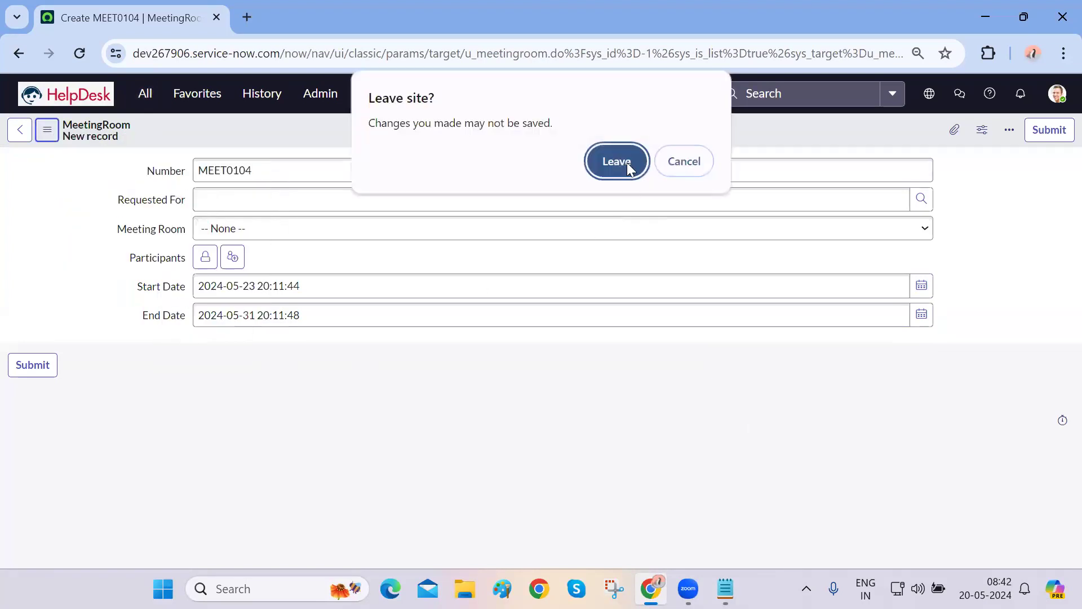
left_click(618, 158)
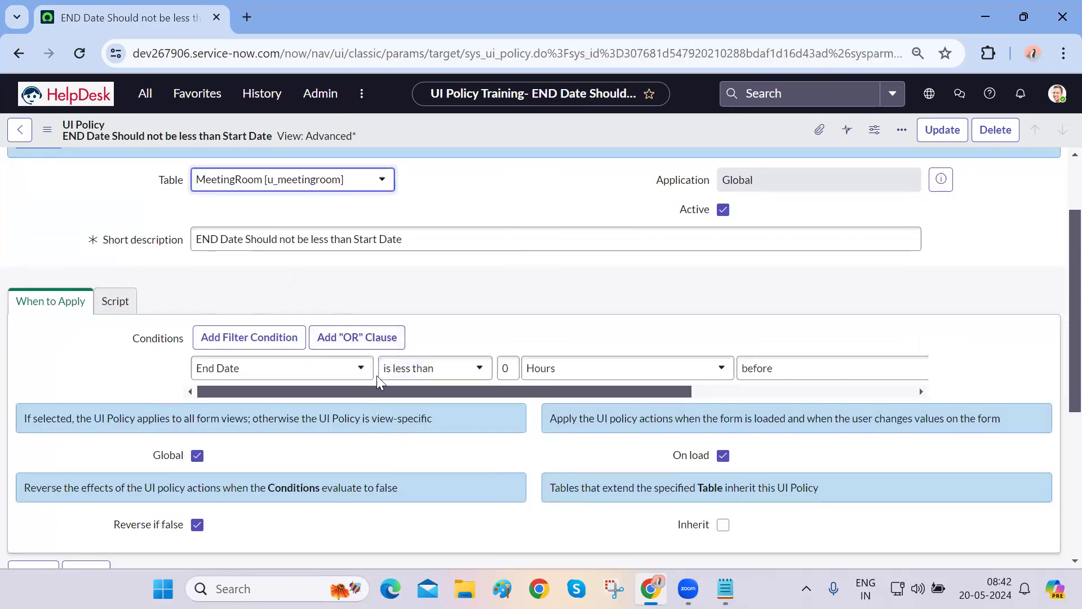
left_click_drag(457, 388, 636, 379)
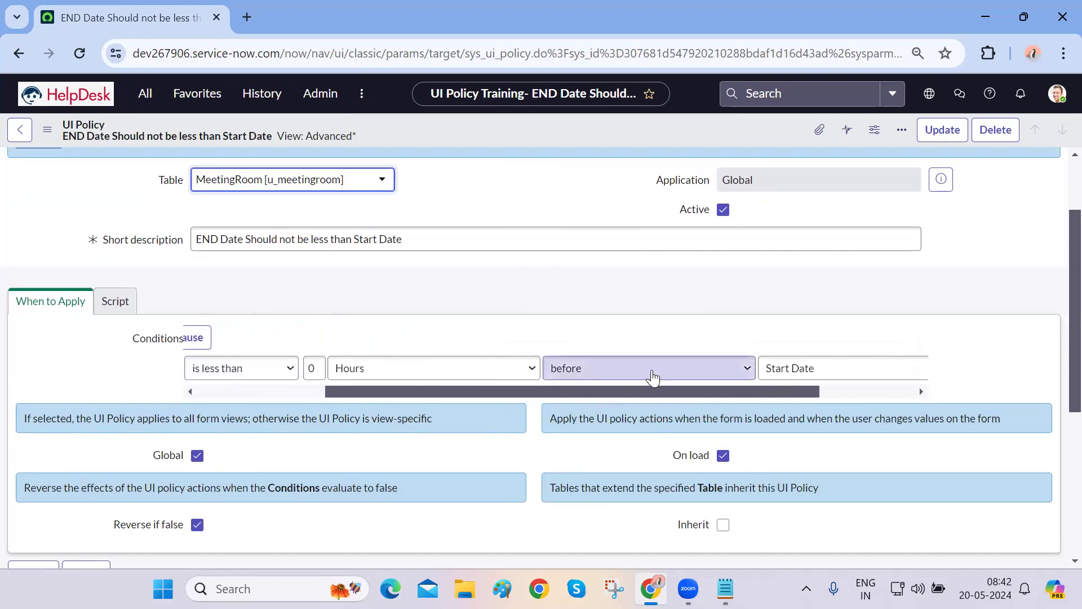
left_click(651, 377)
left_click(613, 402)
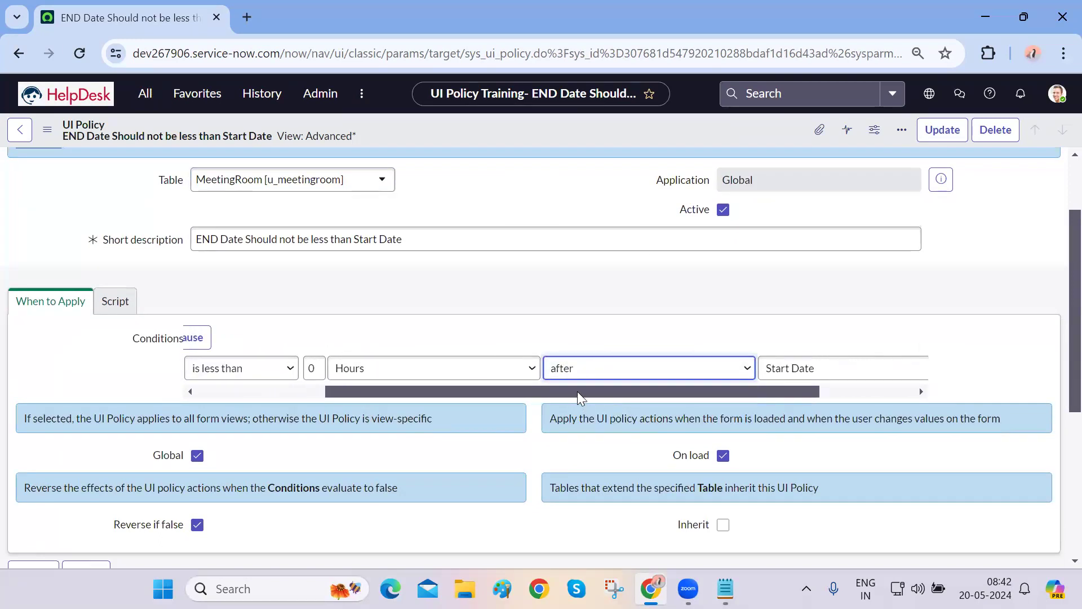
left_click_drag(614, 390, 678, 392)
right_click(543, 125)
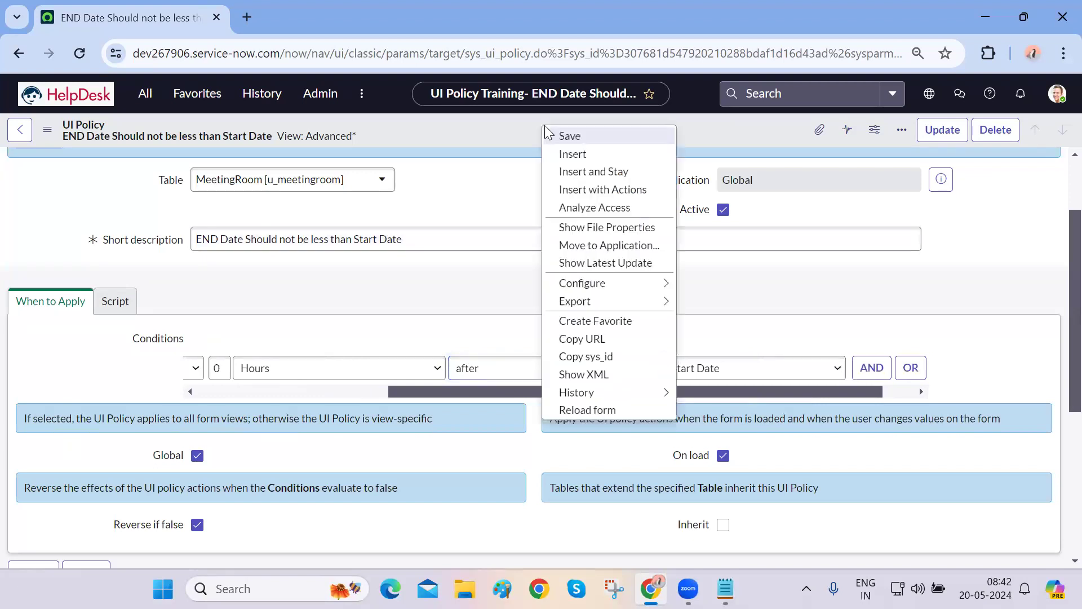
left_click(488, 285)
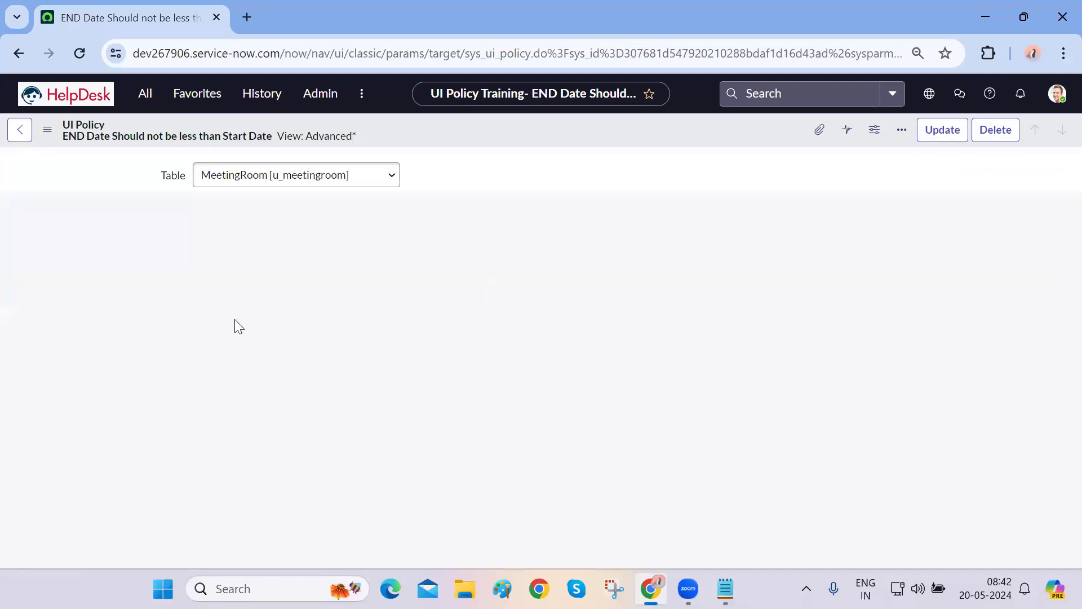
left_click(144, 97)
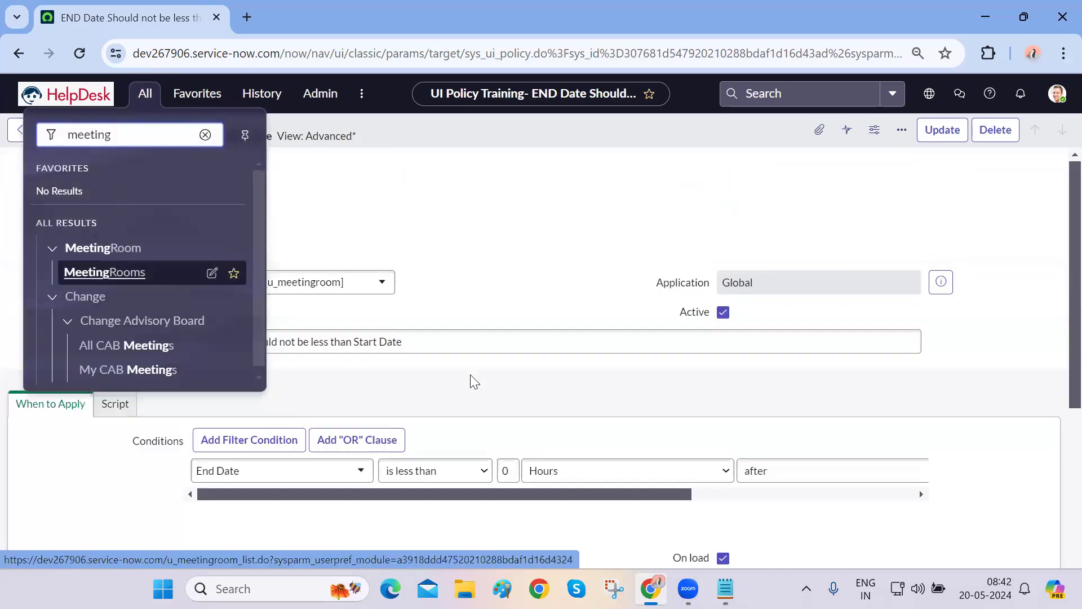
key("Return")
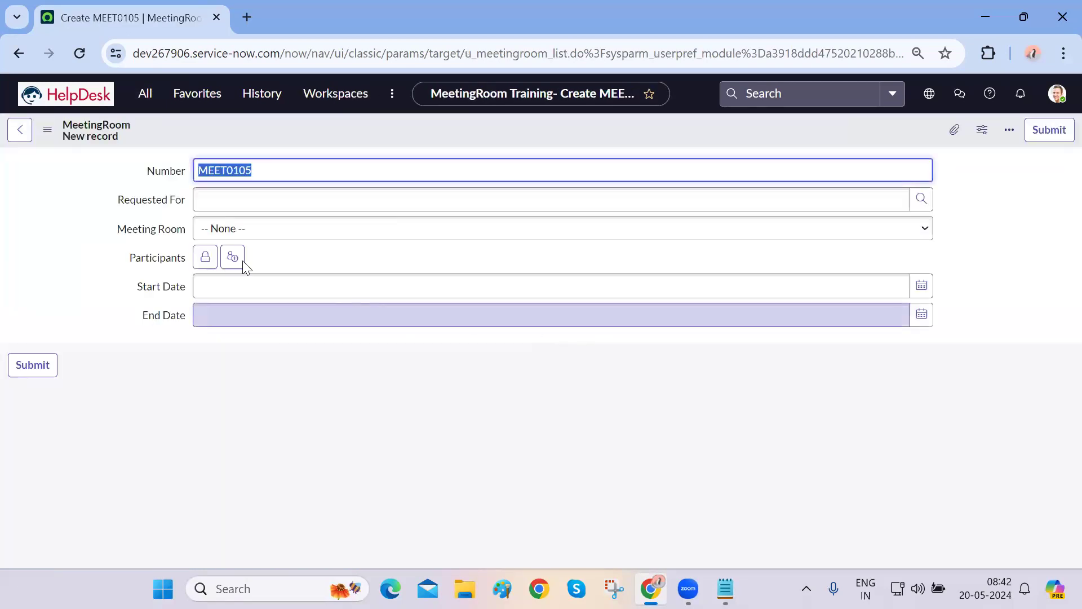
left_click(225, 286)
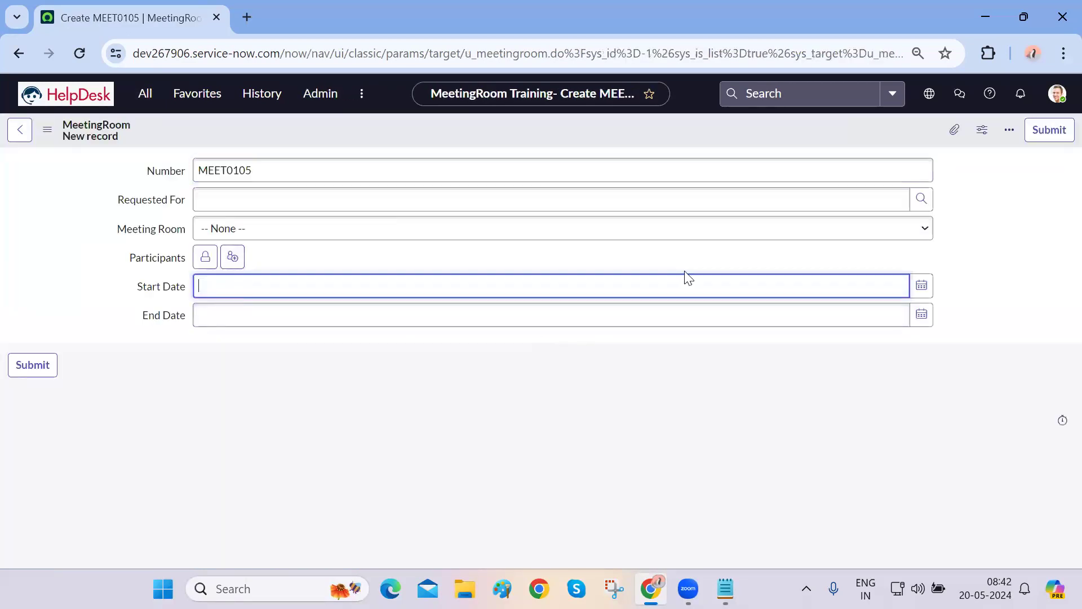
left_click(922, 285)
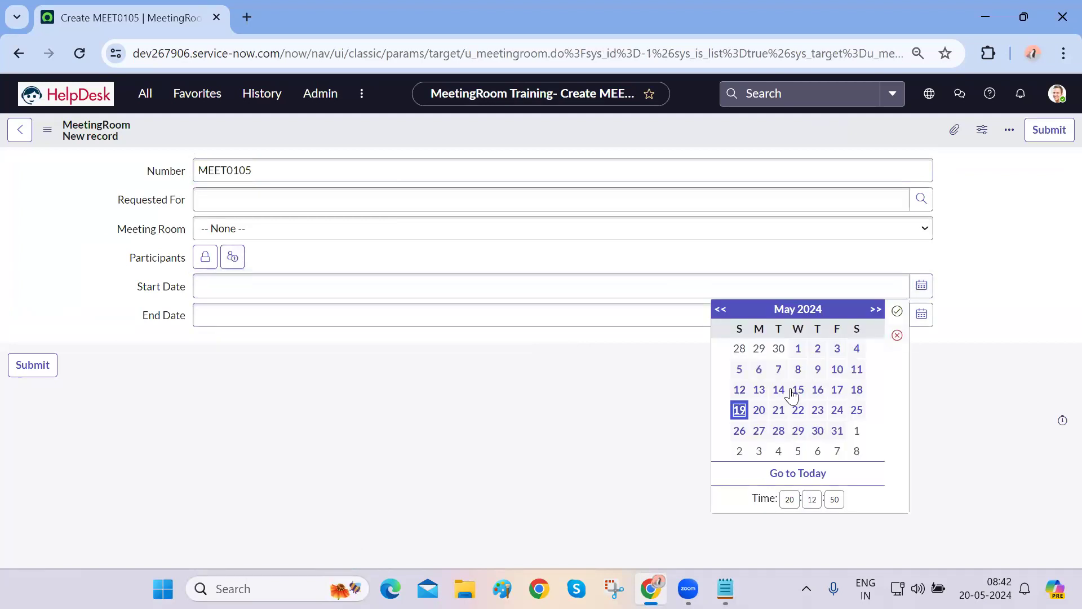
left_click(896, 310)
left_click(922, 314)
left_click(836, 378)
left_click(897, 339)
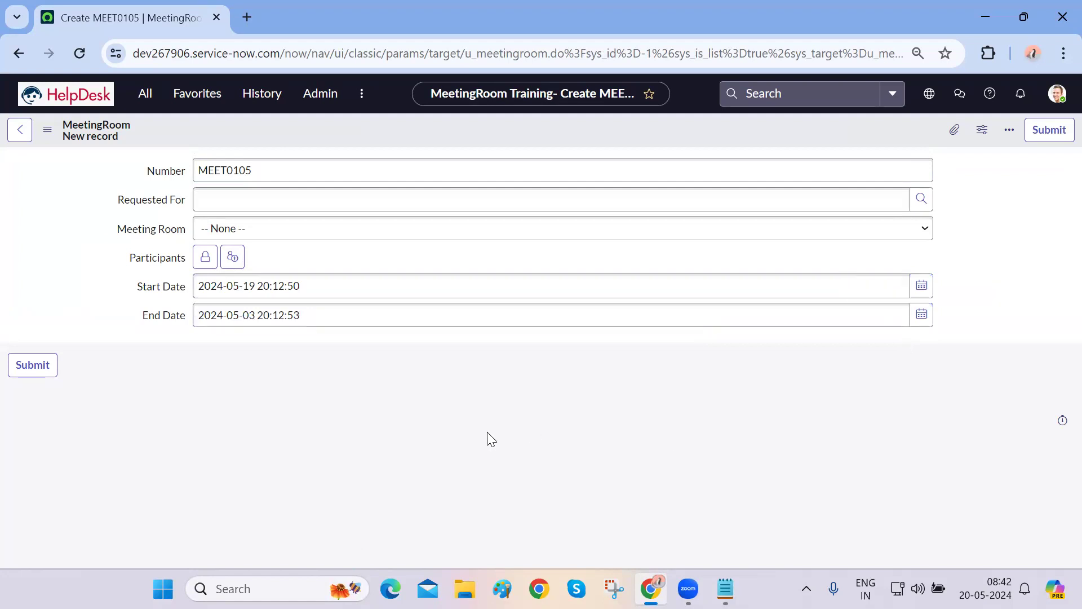
Leave the unsaved record, reopen the MeetingRoom date UI policy and remove its End Date condition
left_click(49, 136)
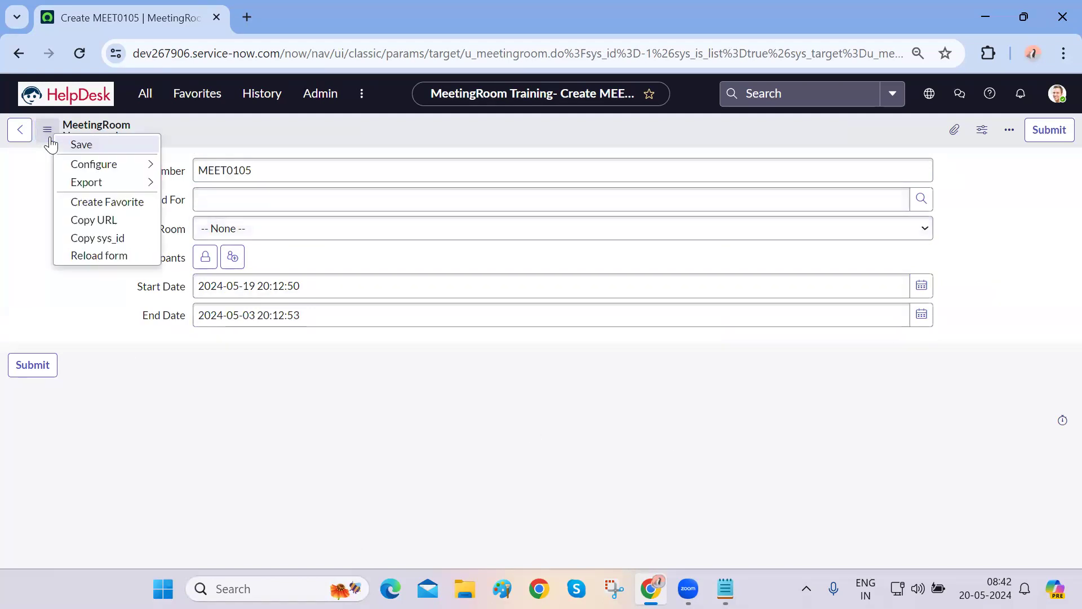
mouse_move(89, 168)
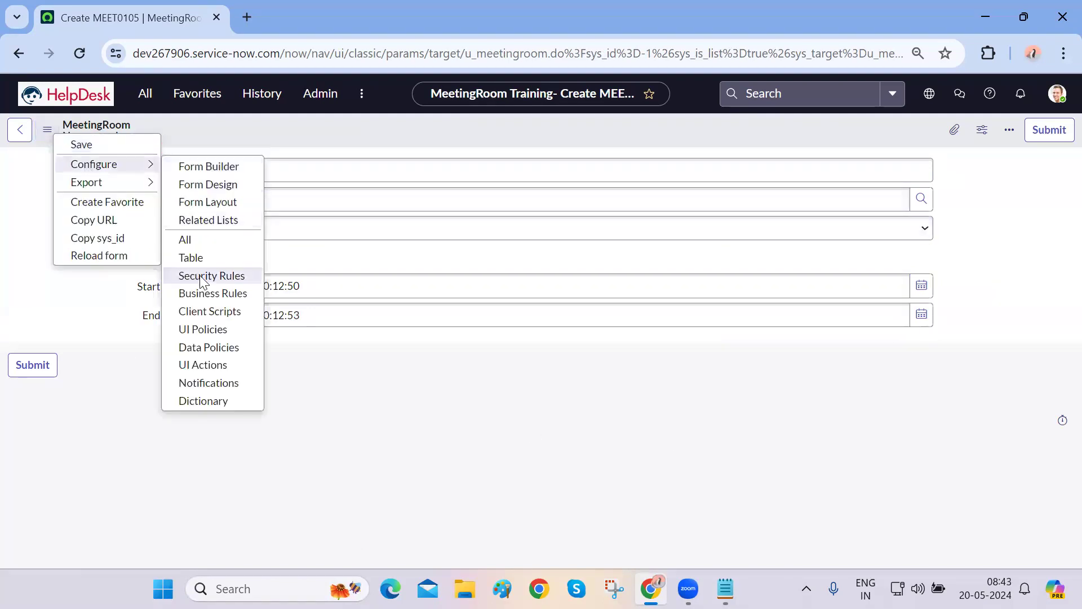
left_click(209, 331)
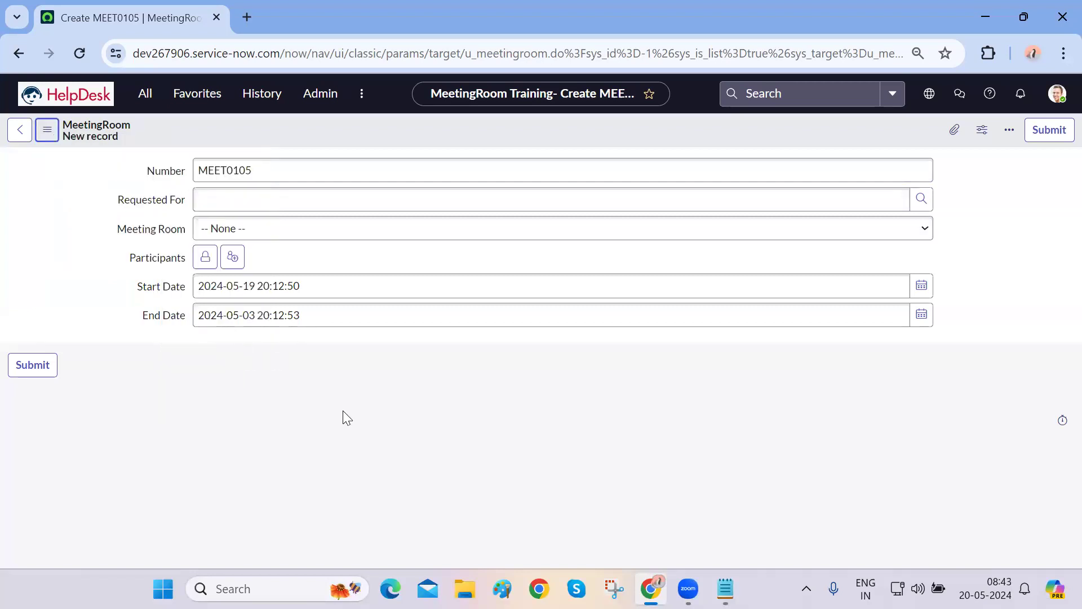
left_click(613, 163)
left_click(111, 215)
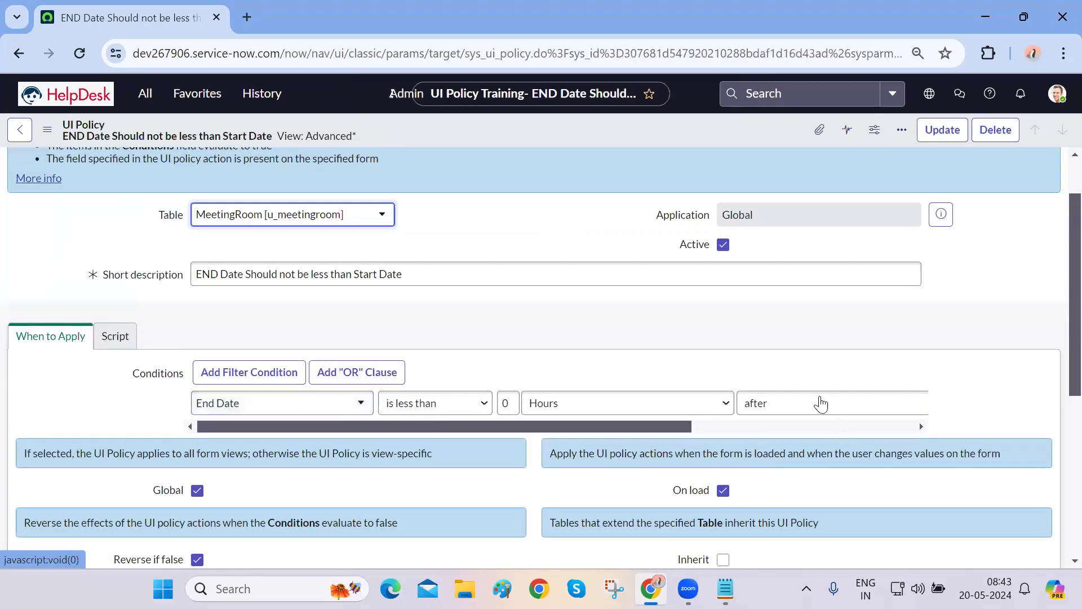
left_click(902, 402)
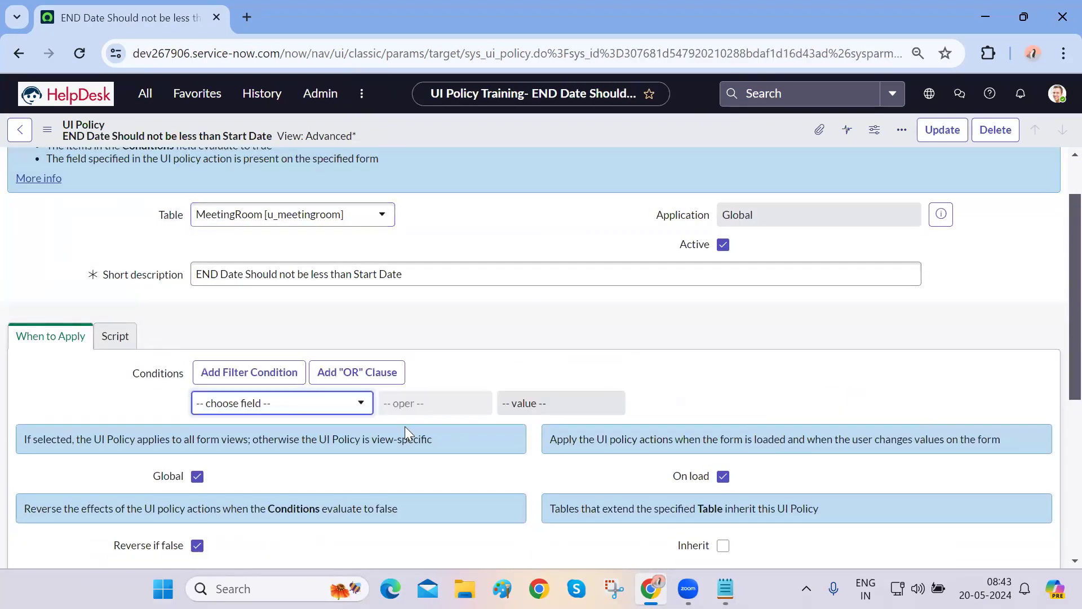
Begin a "var startDate =" declaration above the error message in the policy's Execute if true function
left_click(116, 337)
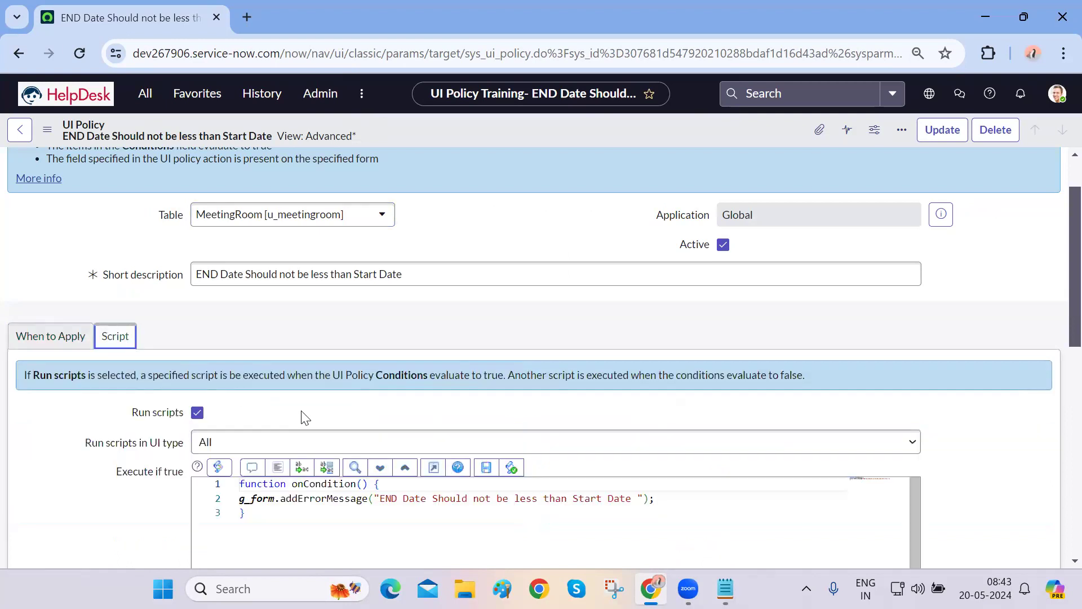
scroll(186, 493, "down", 2)
left_click(414, 376)
key("Return")
key("Return")
type("var startDate =")
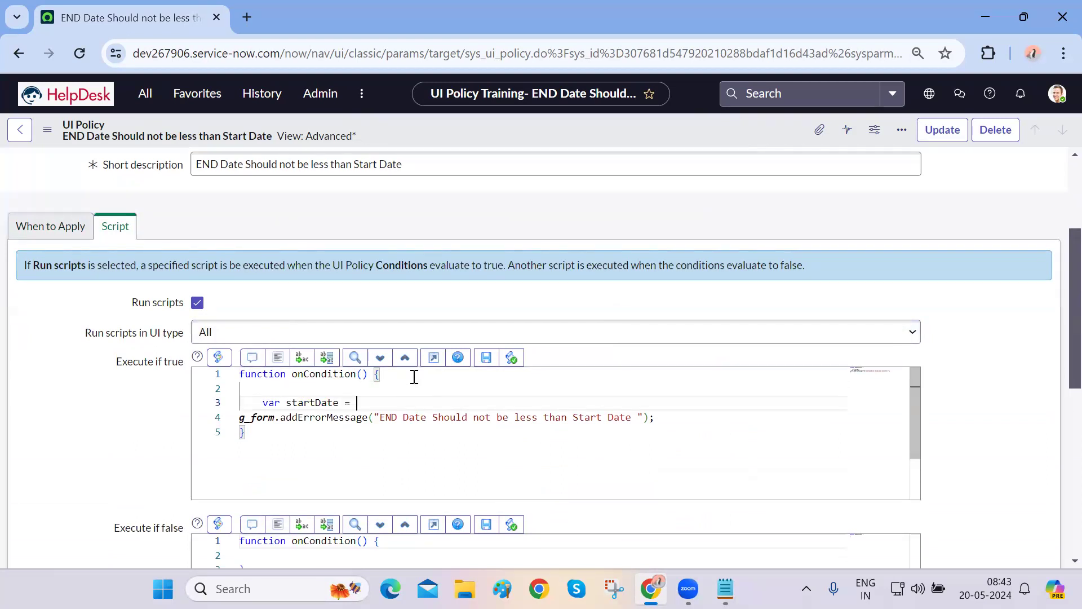
Assign g_form.getValue('') to the startDate variable in the Execute if true function, leaving the field name empty
type("g_Form.")
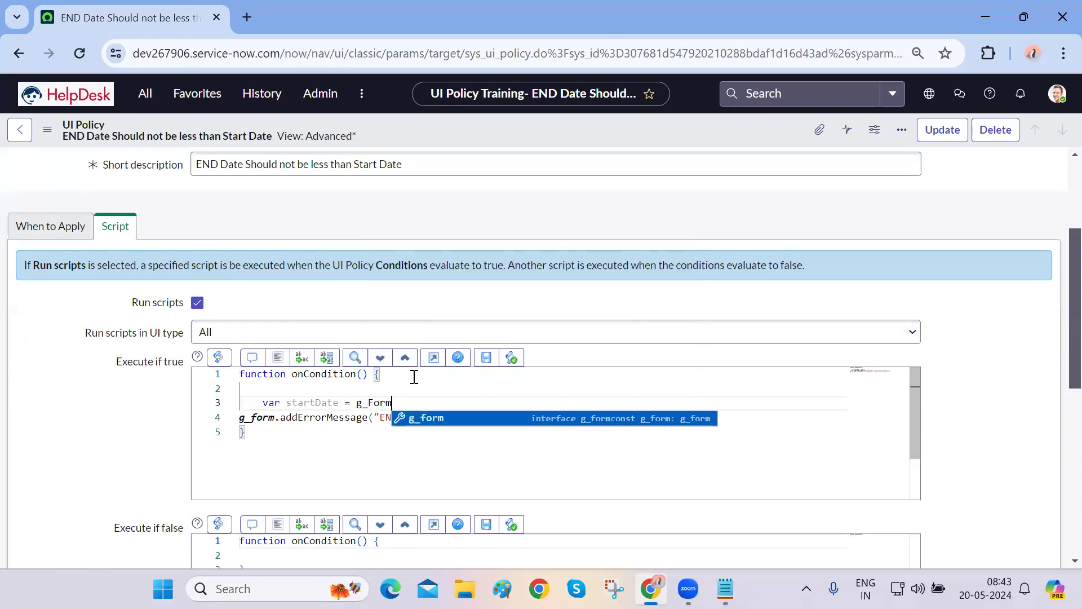
key("BackSpace")
key("BackSpace")
key("BackSpace")
key("BackSpace")
key("BackSpace")
type("fo")
key("Return")
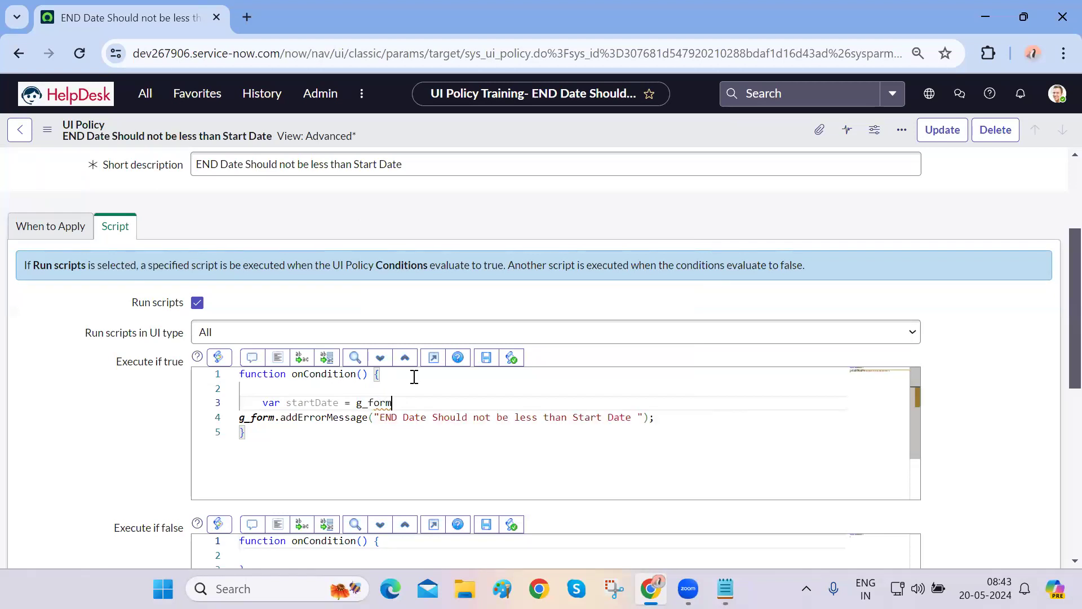
type(".get")
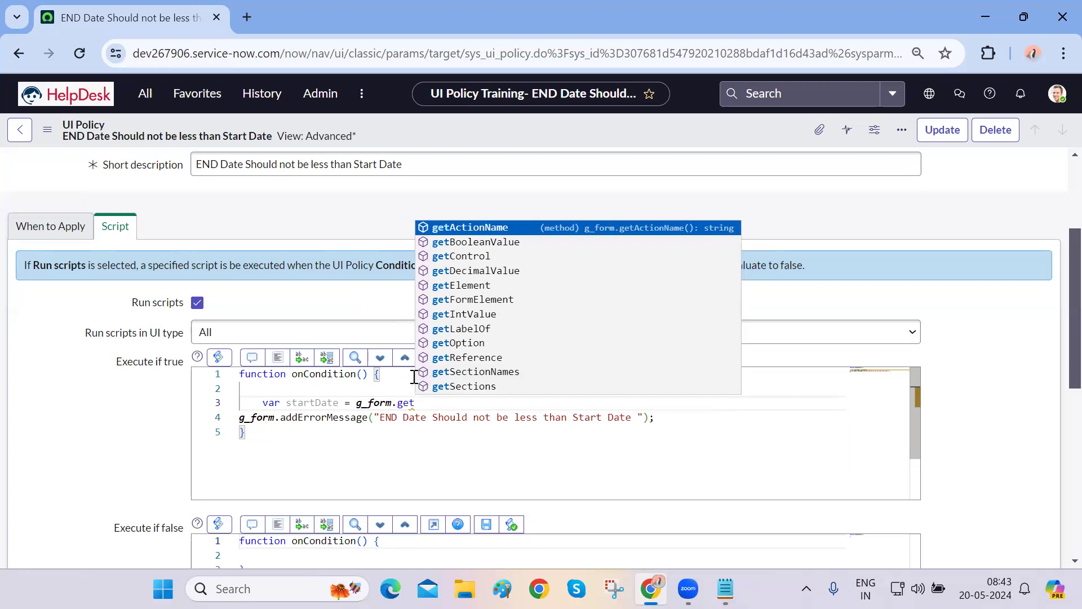
type("V")
key("Return")
type("((")
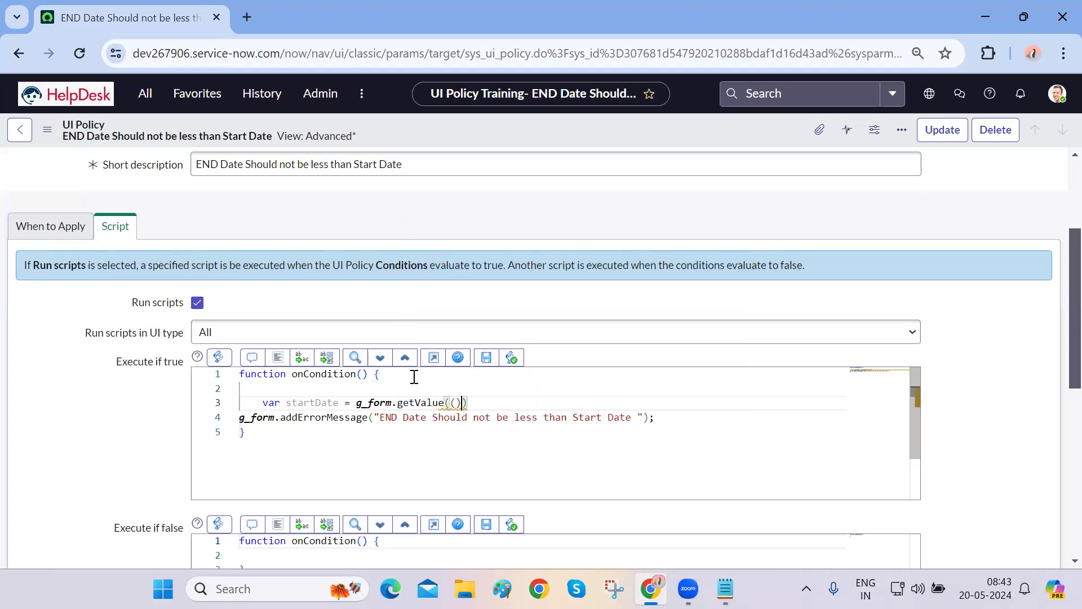
key("BackSpace")
type("')")
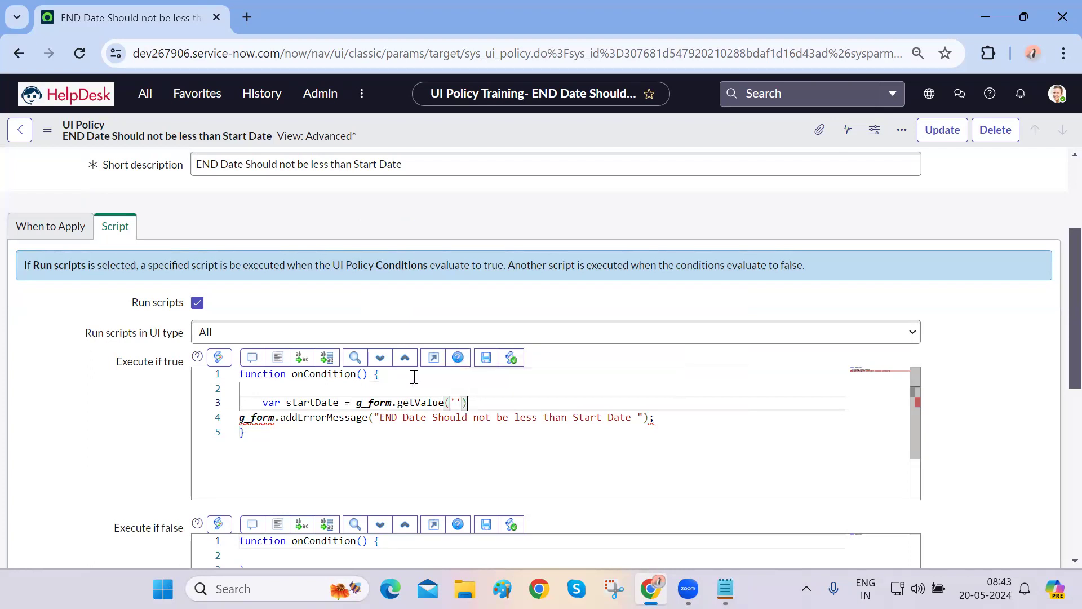
Open a new MeetingRoom record in a separate browser tab and copy the Start Date's field name, u_start_date, from its dictionary info
left_click(145, 97)
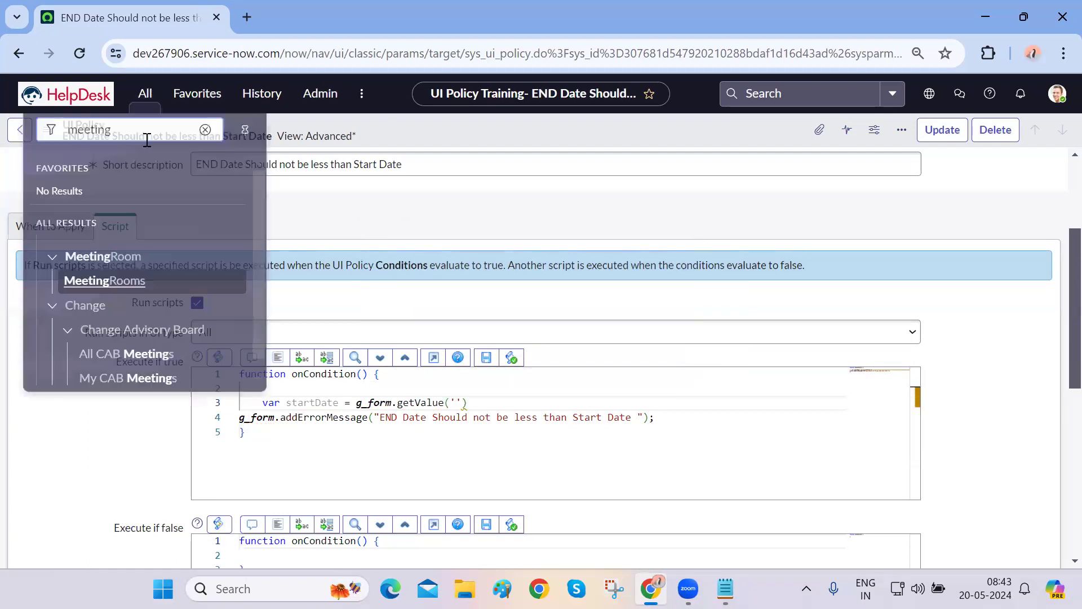
left_click(115, 274, "ctrl")
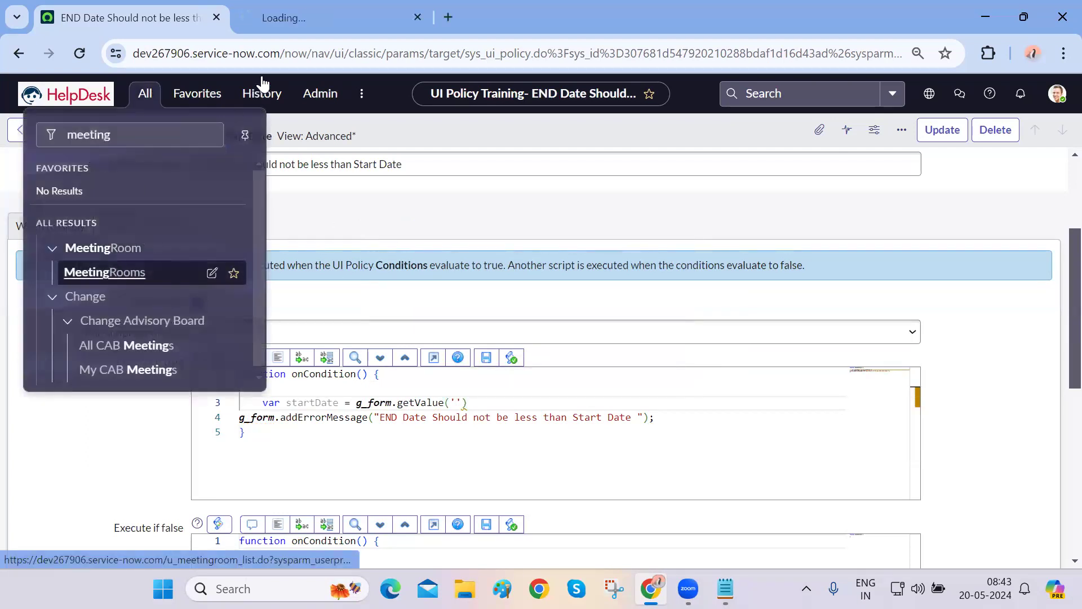
left_click(282, 28)
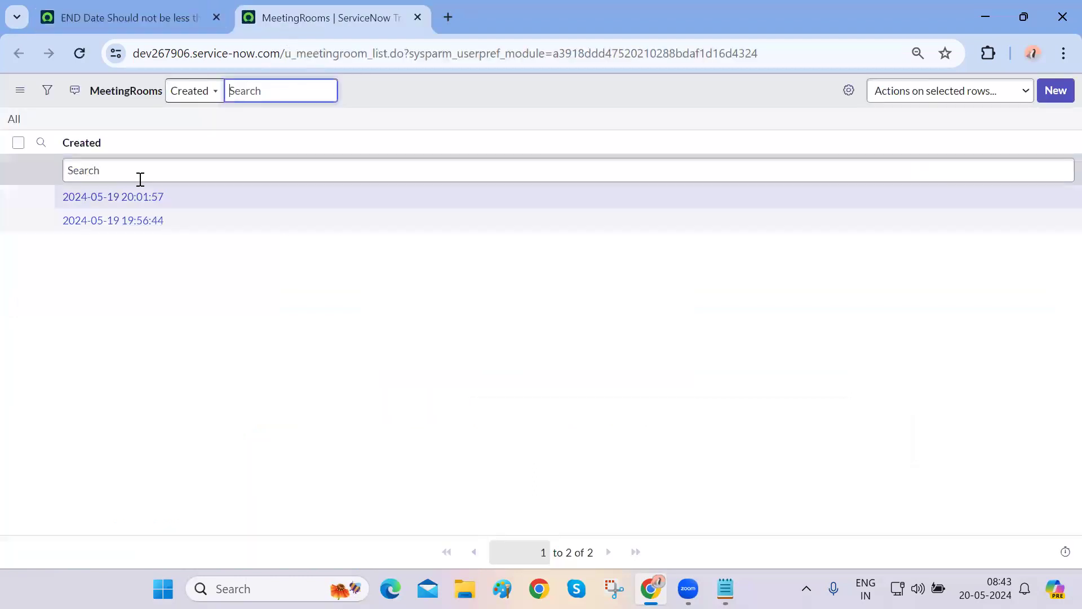
left_click(1059, 94)
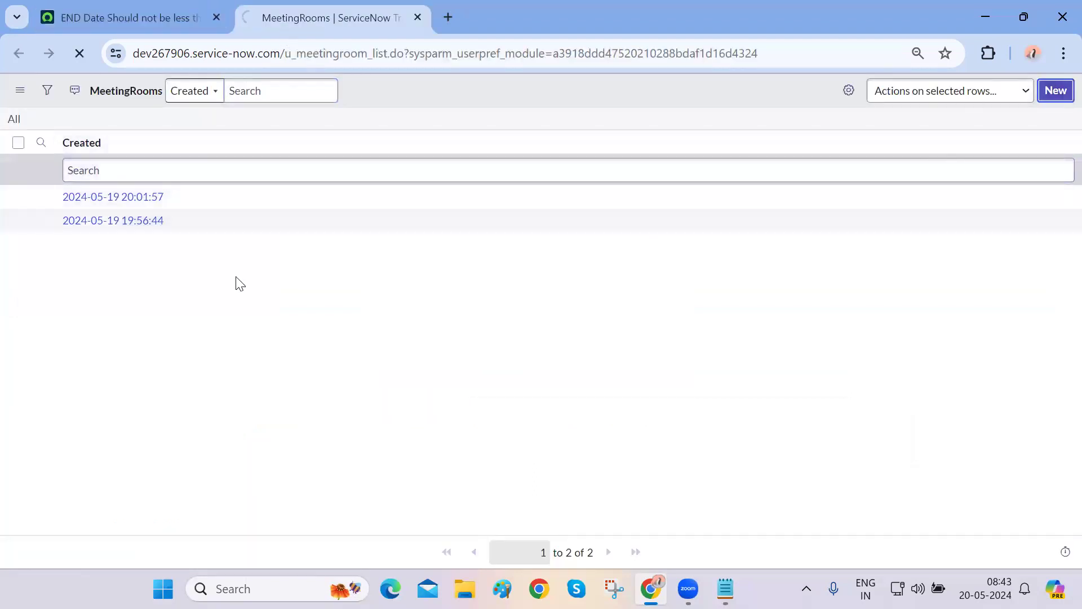
right_click(171, 249)
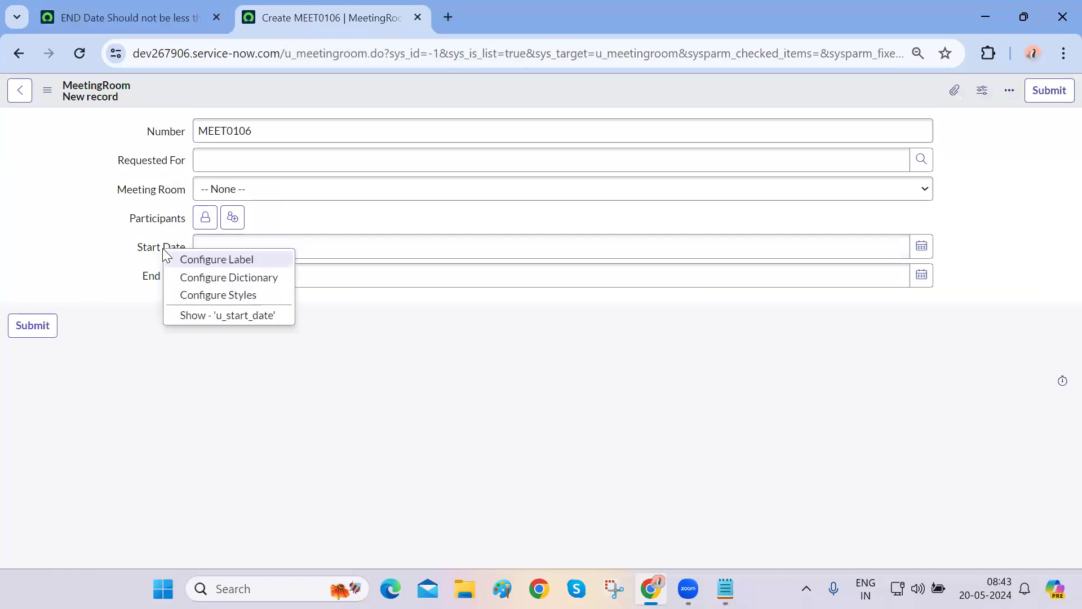
left_click(211, 313)
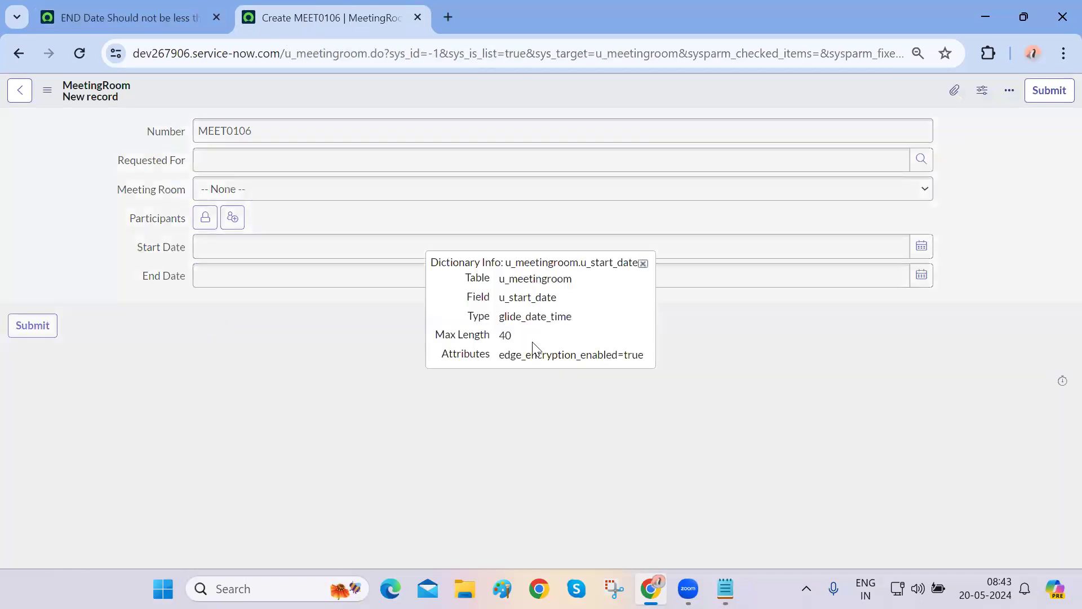
double_click(533, 301)
key("ctrl+c")
Back in the UI policy script, insert u_start_date as the getValue argument and end the statement with a semicolon
left_click(152, 17)
left_click(456, 402)
type("'")
key("ctrl+v")
type(";")
key("Return")
Duplicate the startDate declaration on the line below and rename the copied variable to endtDate
left_click_drag(547, 403, 262, 404)
key("ctrl+c")
left_click(282, 416)
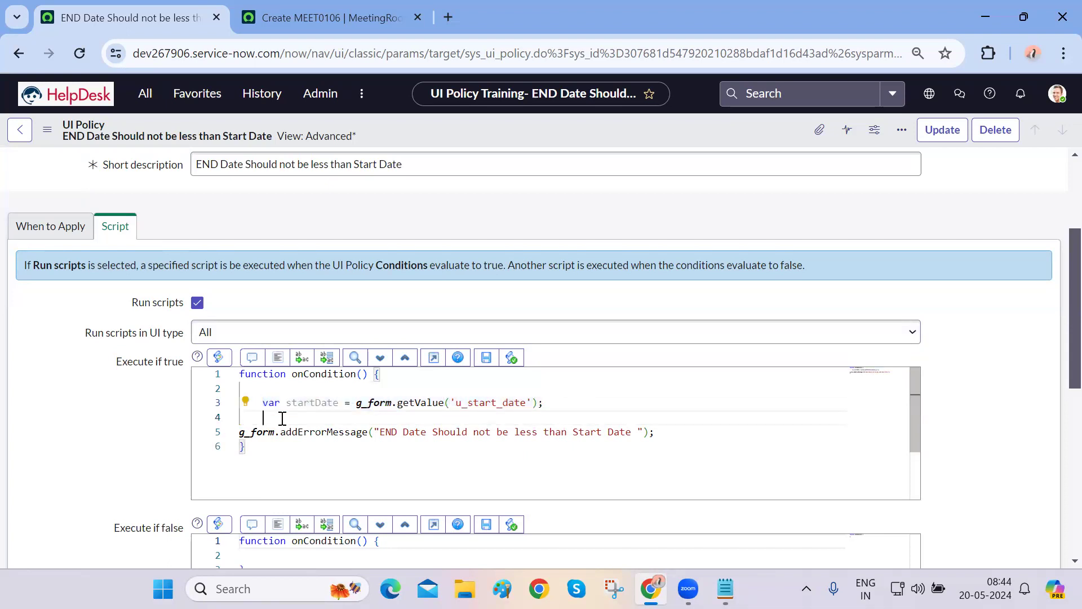
key("ctrl+v")
double_click(300, 417)
key("Left")
key("Left")
key("BackSpace")
key("BackSpace")
key("BackSpace")
key("BackSpace")
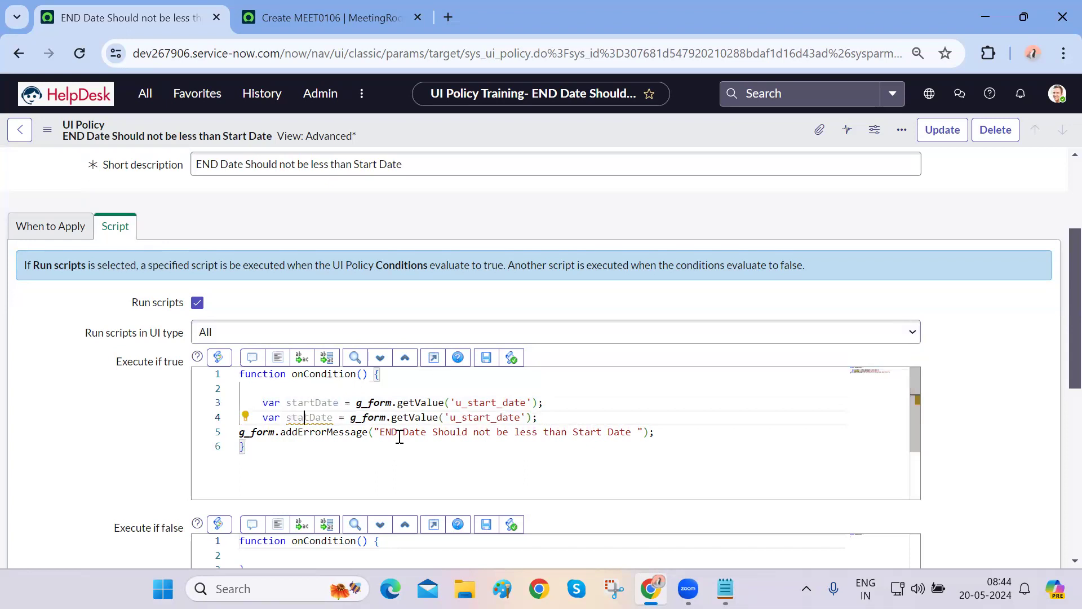
type("end")
Change the field name in the endtDate declaration to u_end_date
double_click(477, 420)
key("Right")
key("Left")
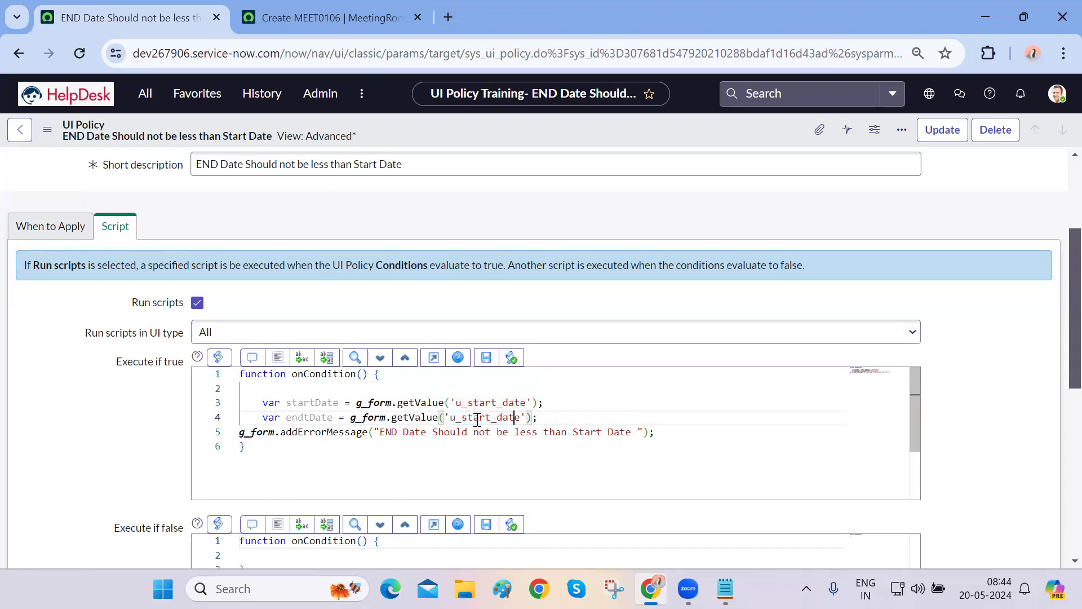
key("BackSpace")
key("BackSpace")
key("BackSpace")
key("BackSpace")
key("BackSpace")
type("end")
Add the condition if(endtDate < startDate) below the two variable declarations
left_click(599, 415)
key("Return")
type("if(")
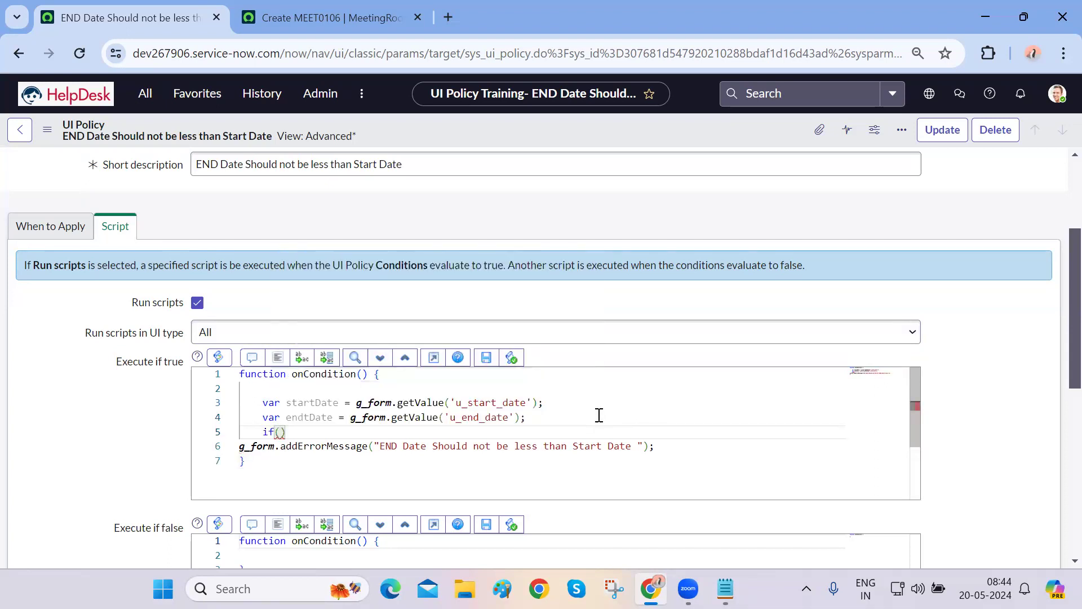
type("end")
key("Return")
type("< start")
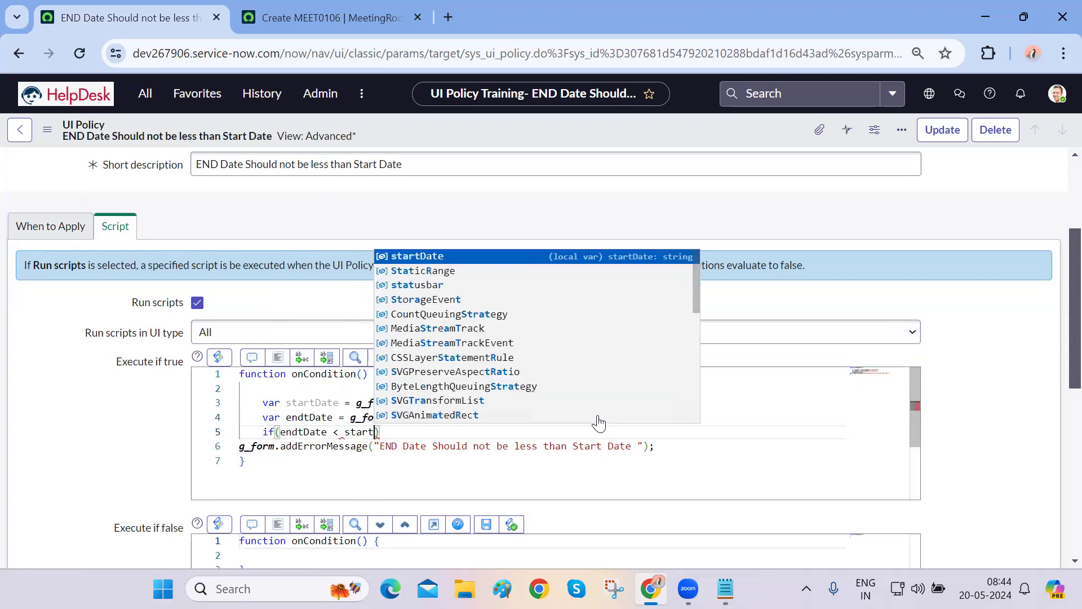
key("Return")
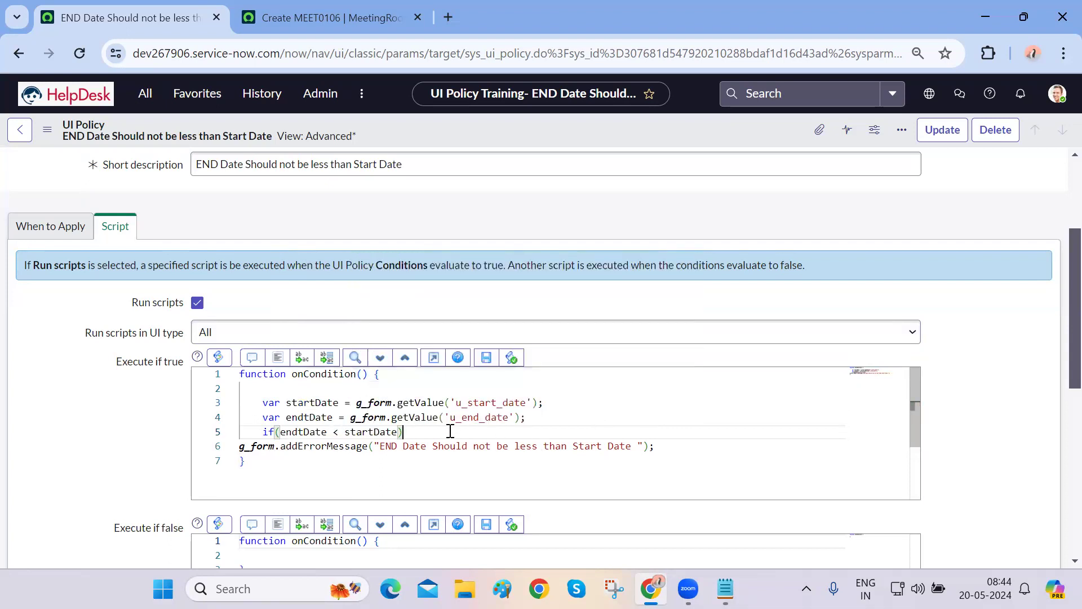
Enclose the addErrorMessage line in the if statement's braces and format the whole script
type("{")
key("Delete")
left_click(672, 449)
key("Return")
type("}")
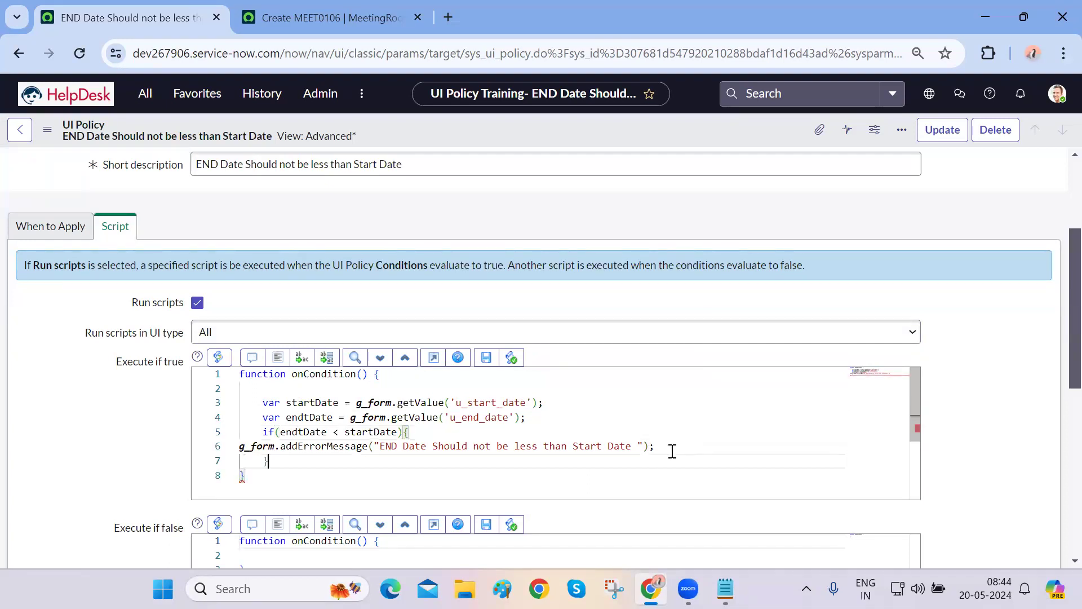
key("ctrl+a")
left_click(277, 358)
left_click(342, 474)
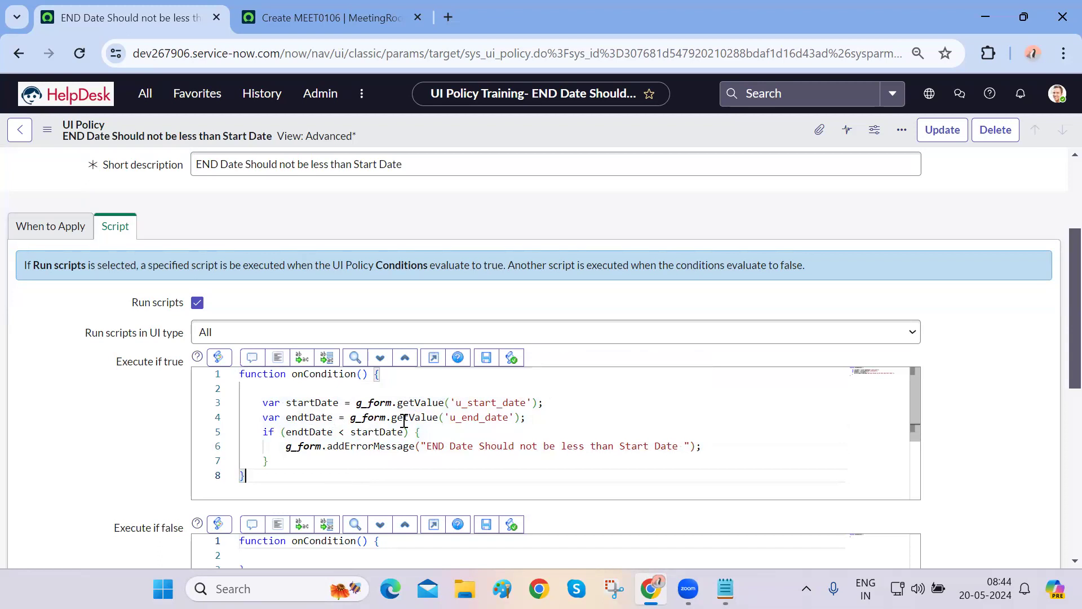
Check the variable names in the date comparison and save the UI policy without leaving its form
double_click(471, 417)
double_click(329, 433)
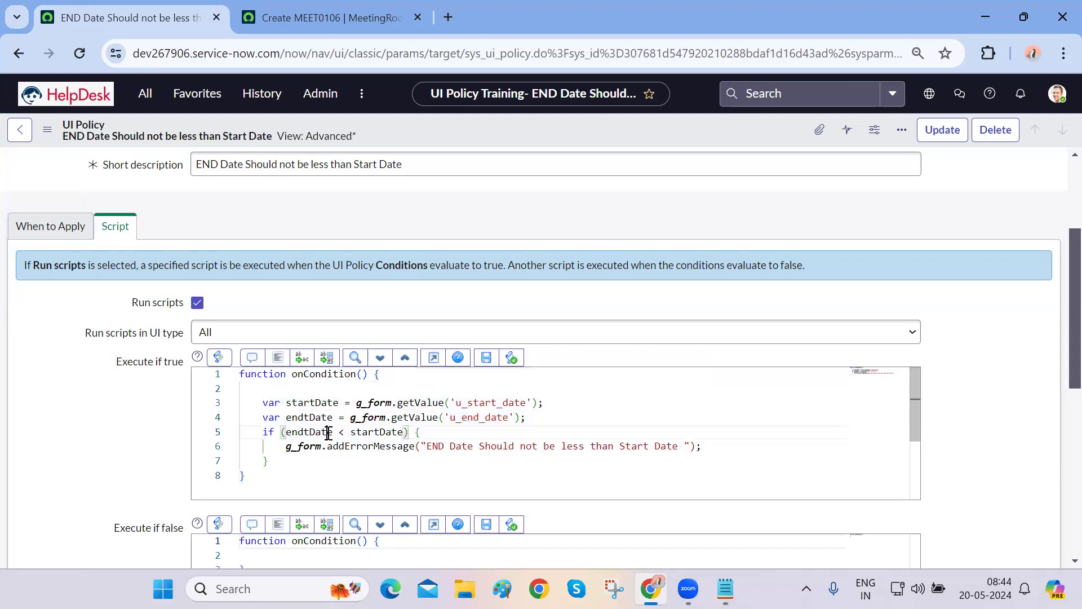
left_click(340, 456)
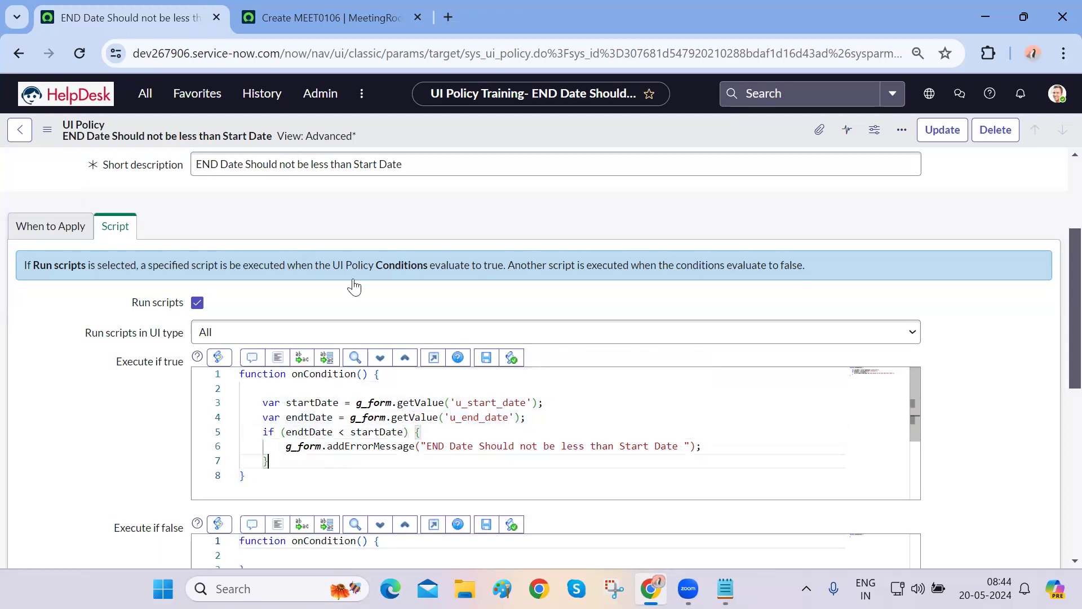
right_click(421, 127)
left_click(449, 138)
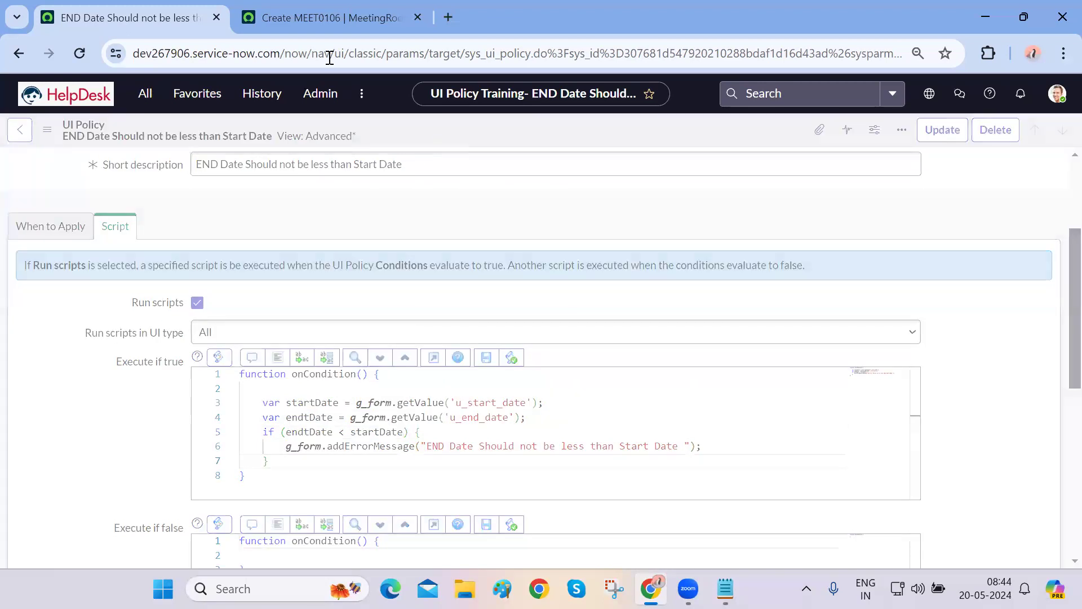
Close the Start Date dictionary info on the new MeetingRoom record and reload the form, discarding its unsaved entries
left_click(328, 17)
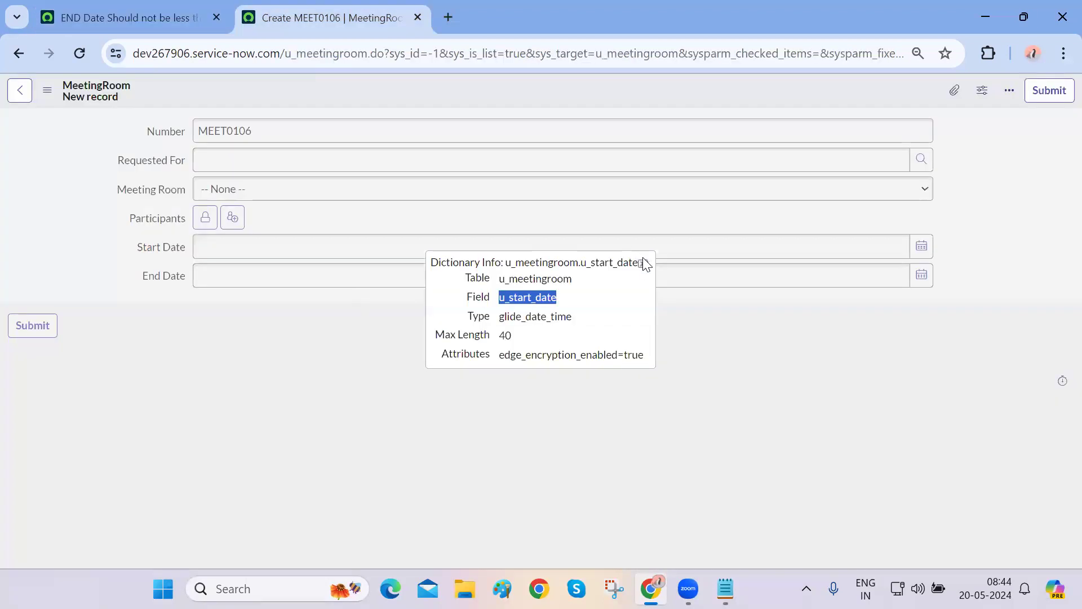
left_click(644, 263)
left_click(197, 20)
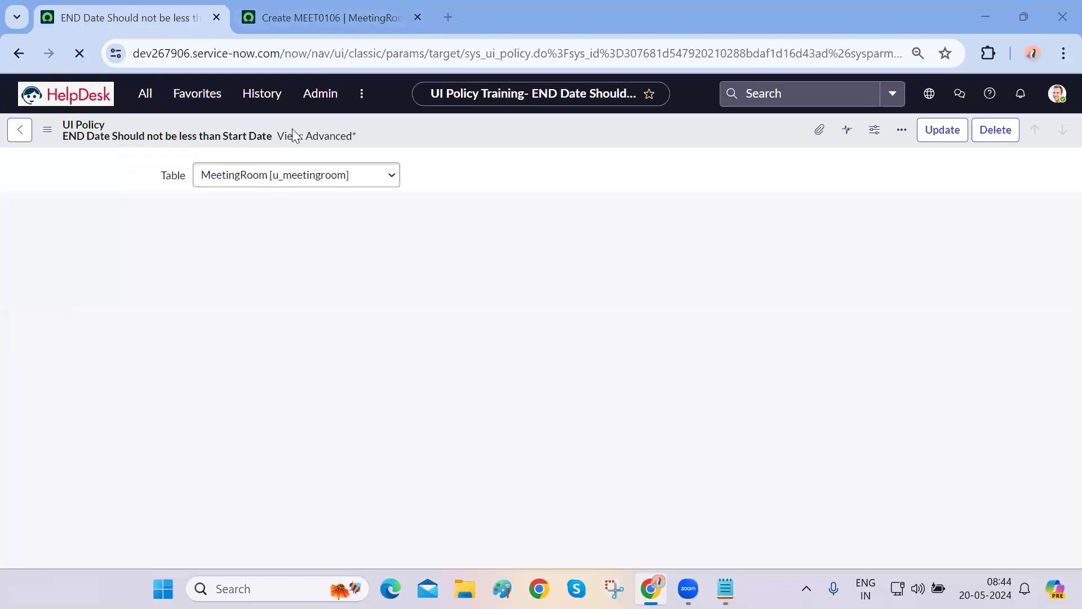
left_click(317, 26)
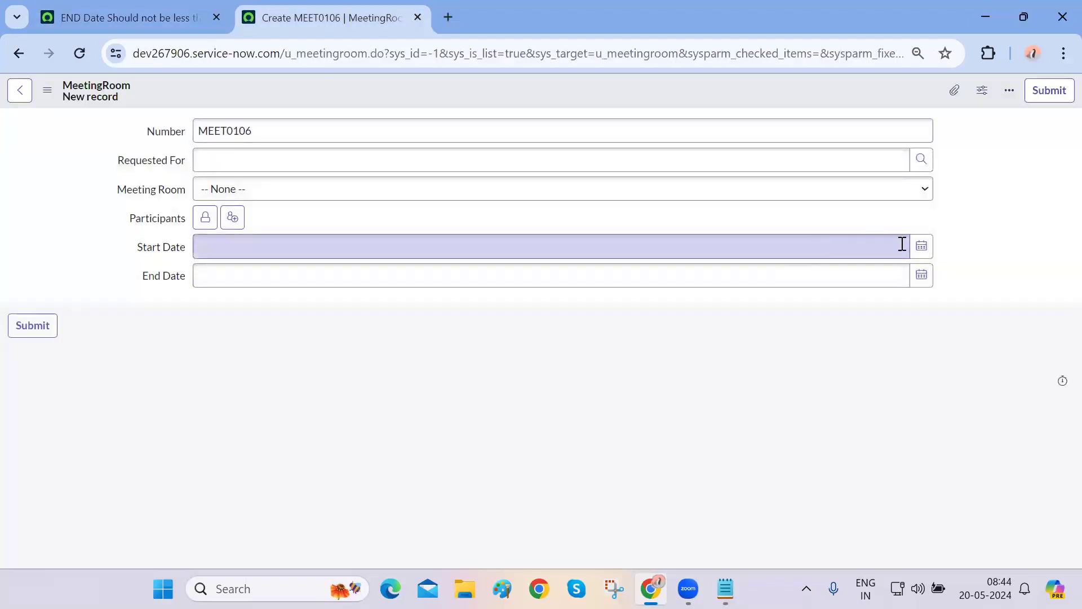
left_click(919, 252)
left_click(515, 325)
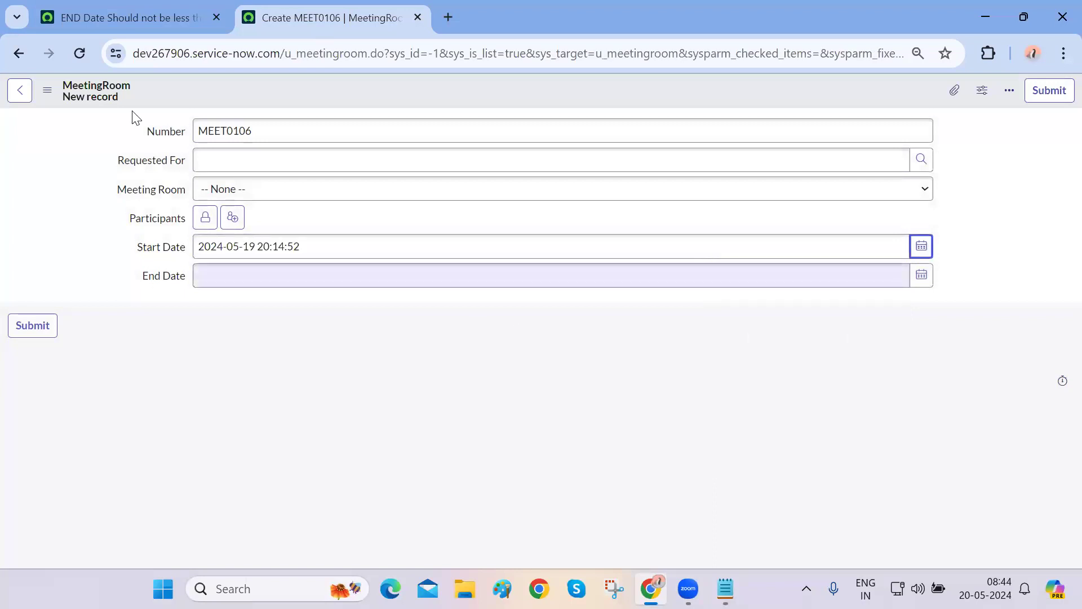
left_click(78, 55)
left_click(602, 162)
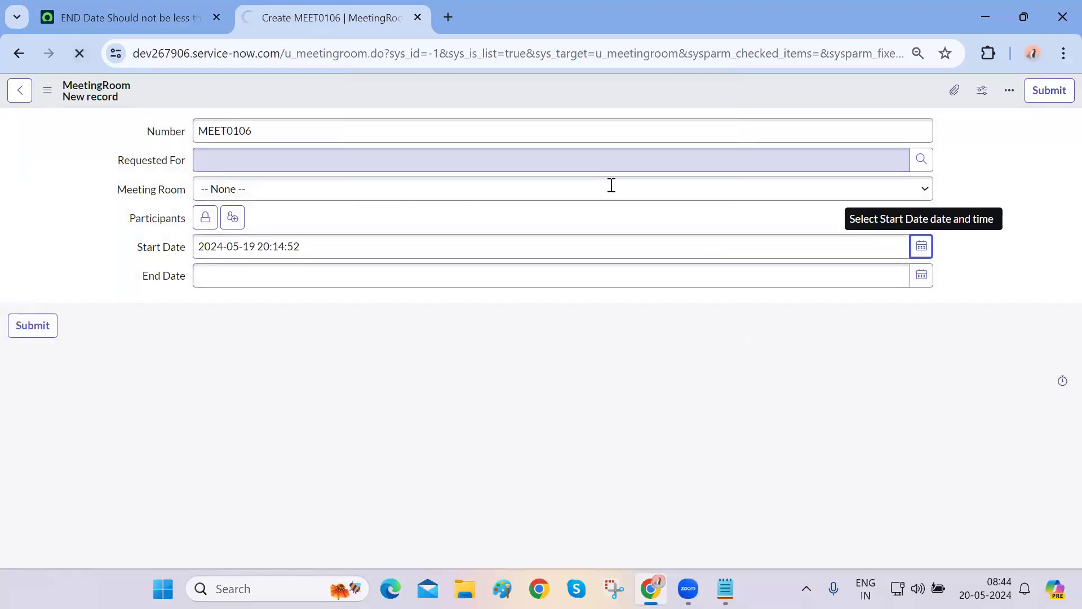
left_click(920, 249)
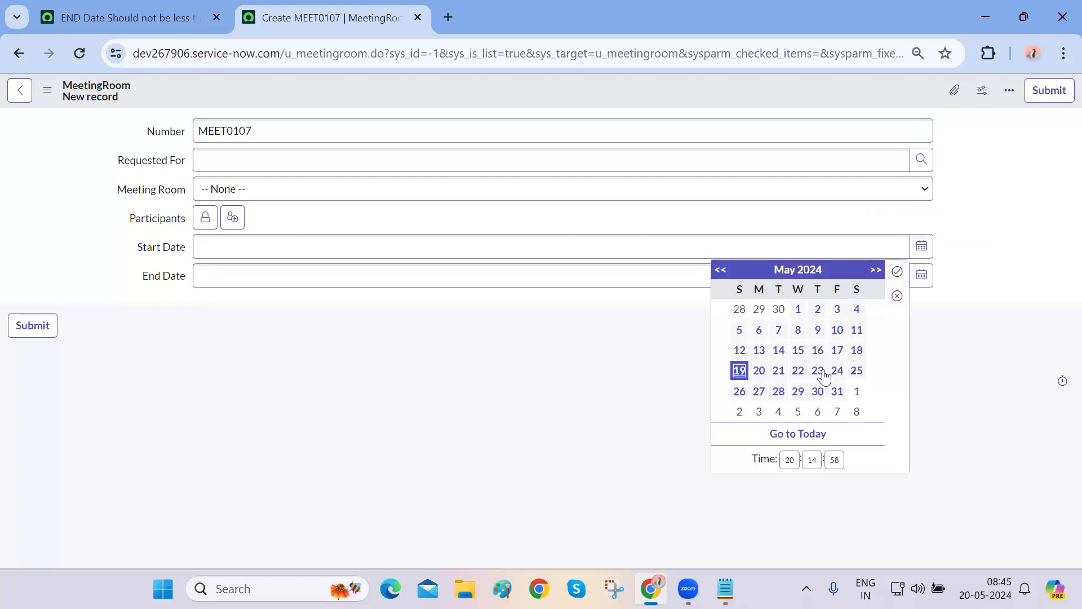
left_click(817, 370)
left_click(897, 272)
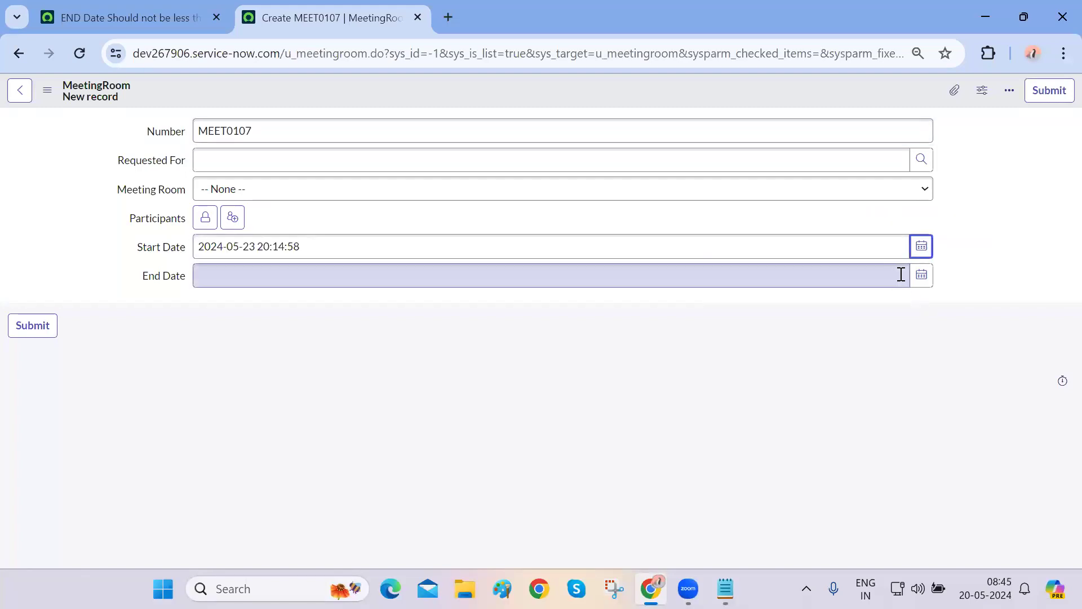
left_click(922, 276)
left_click(856, 340)
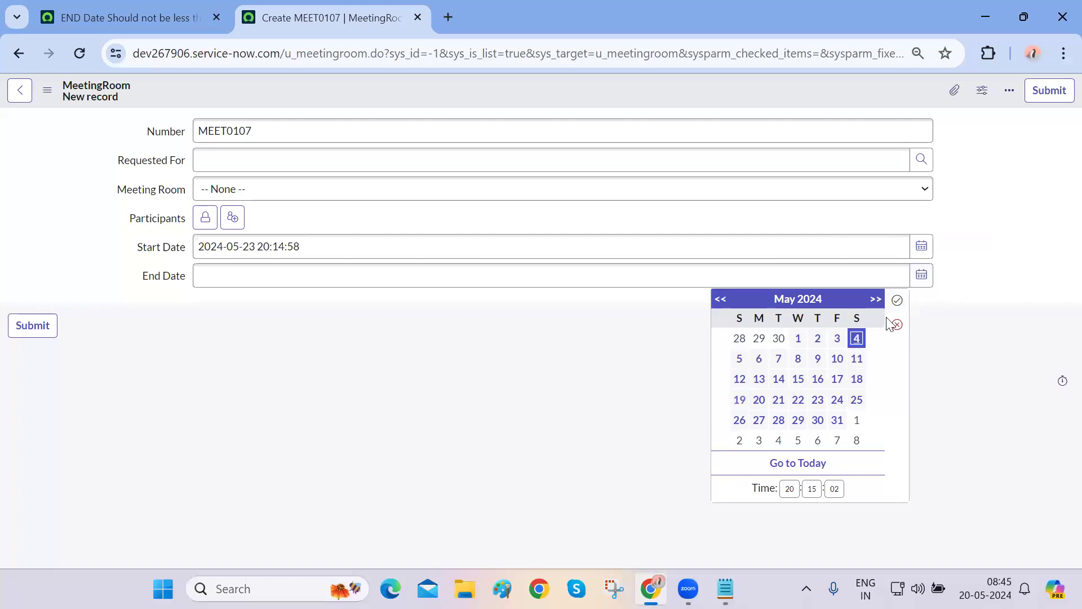
left_click(897, 300)
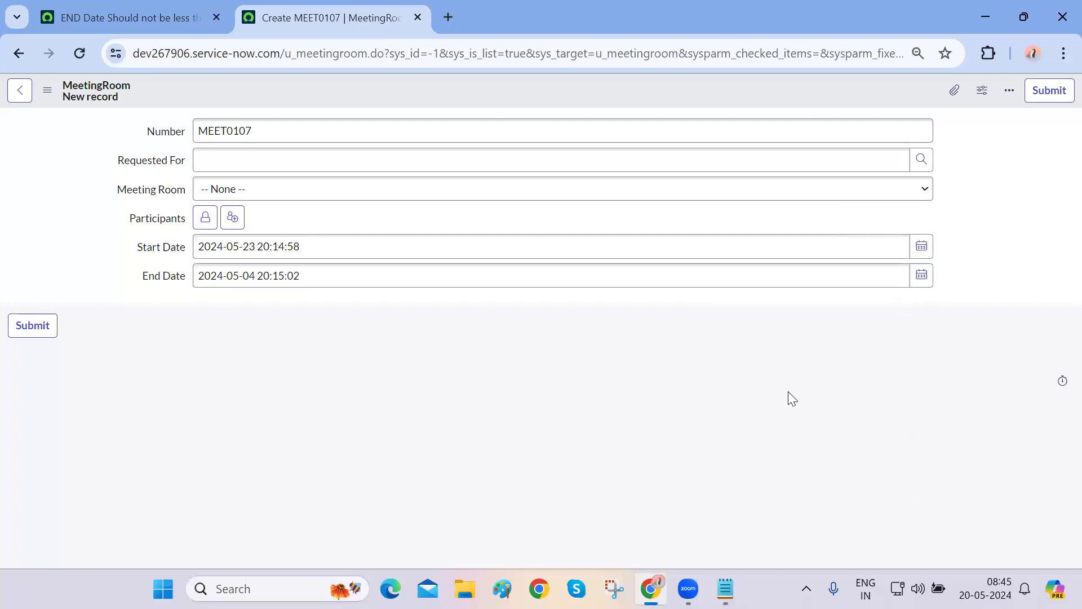
right_click(375, 74)
left_click(378, 85)
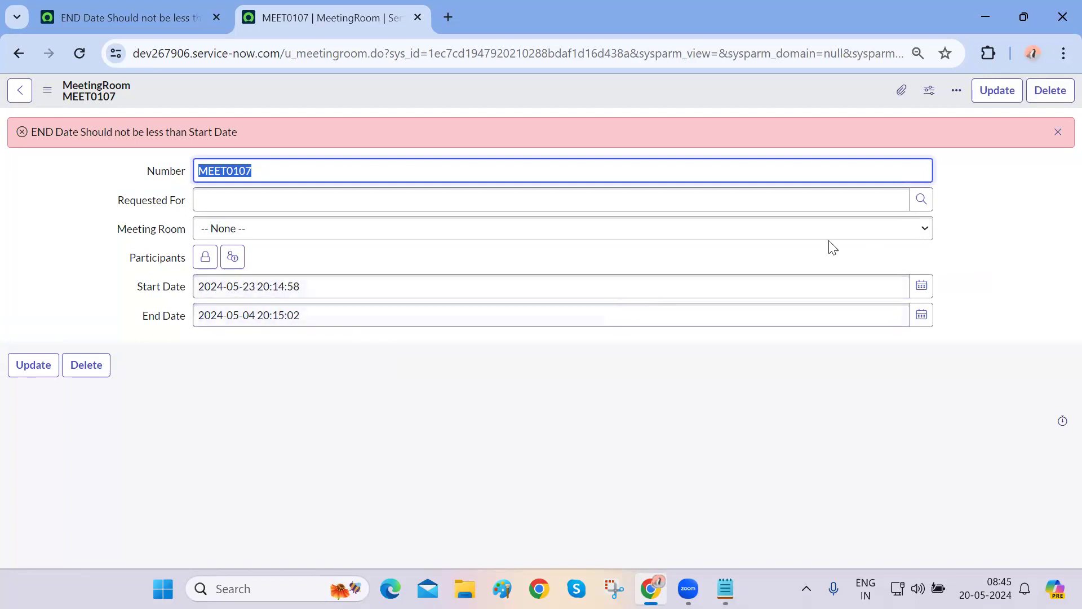
Dismiss the date error message, reload the saved MeetingRoom record to recheck the policy, and dismiss the message again
left_click(1057, 133)
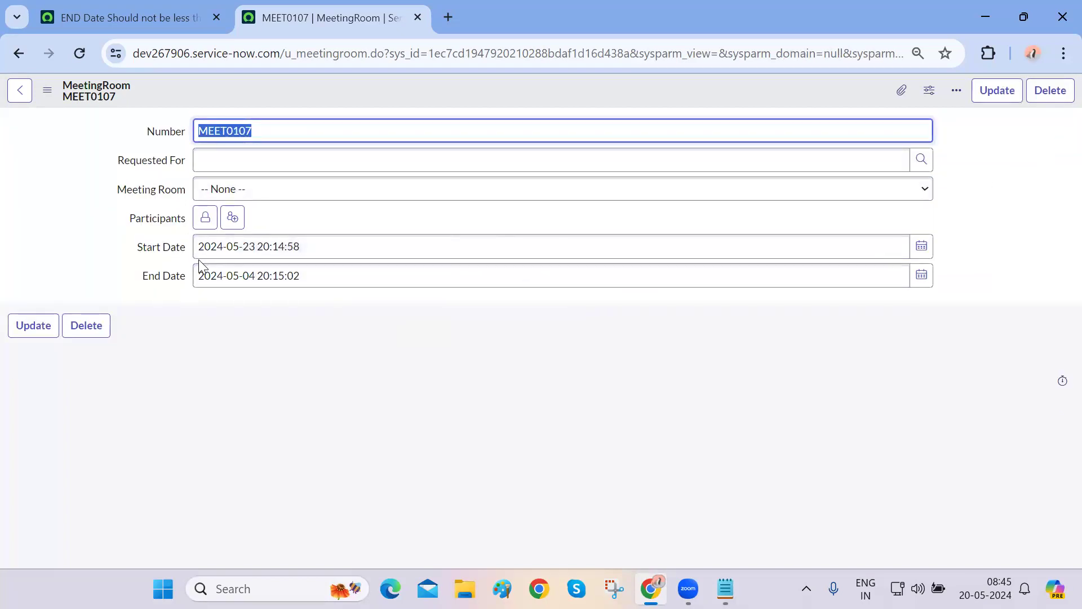
key("F5")
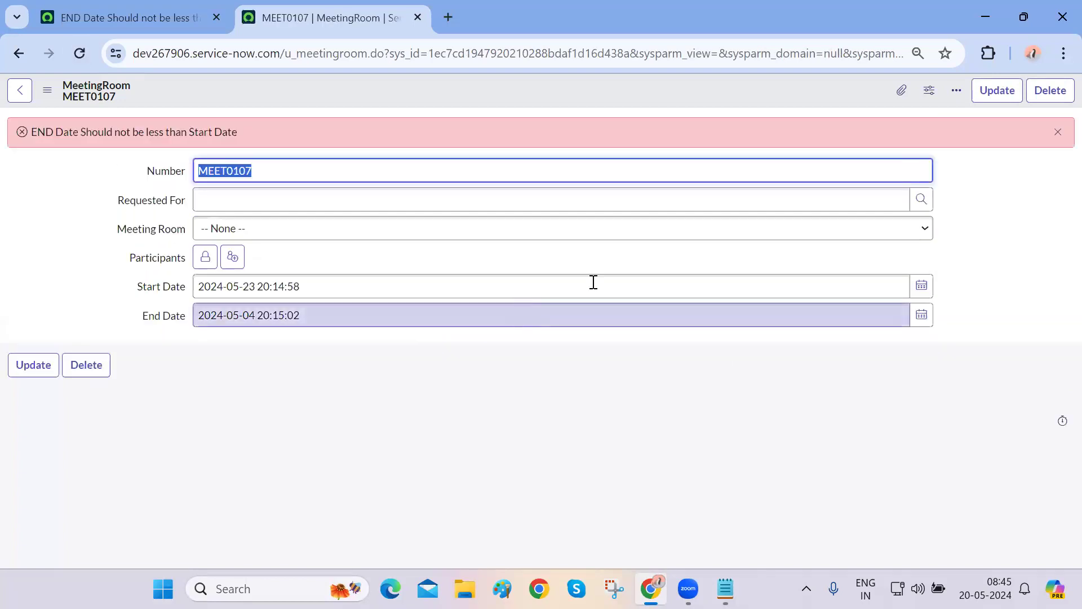
left_click(1057, 133)
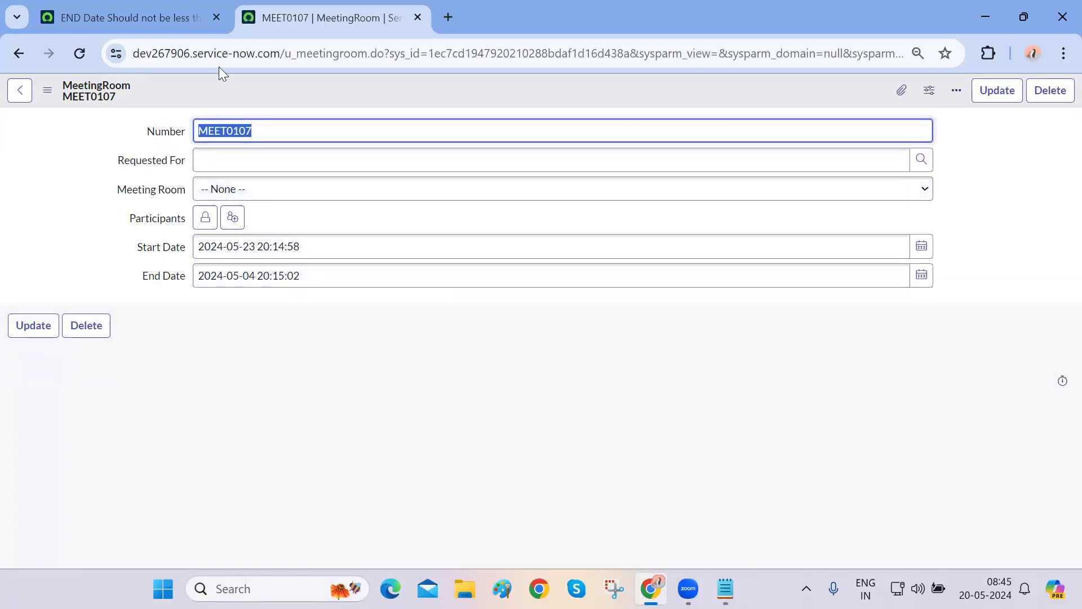
Open a blank MeetingRoom form by removing the record parameters after u_meetingroom.do from the page address
left_click_drag(381, 53, 1056, 113)
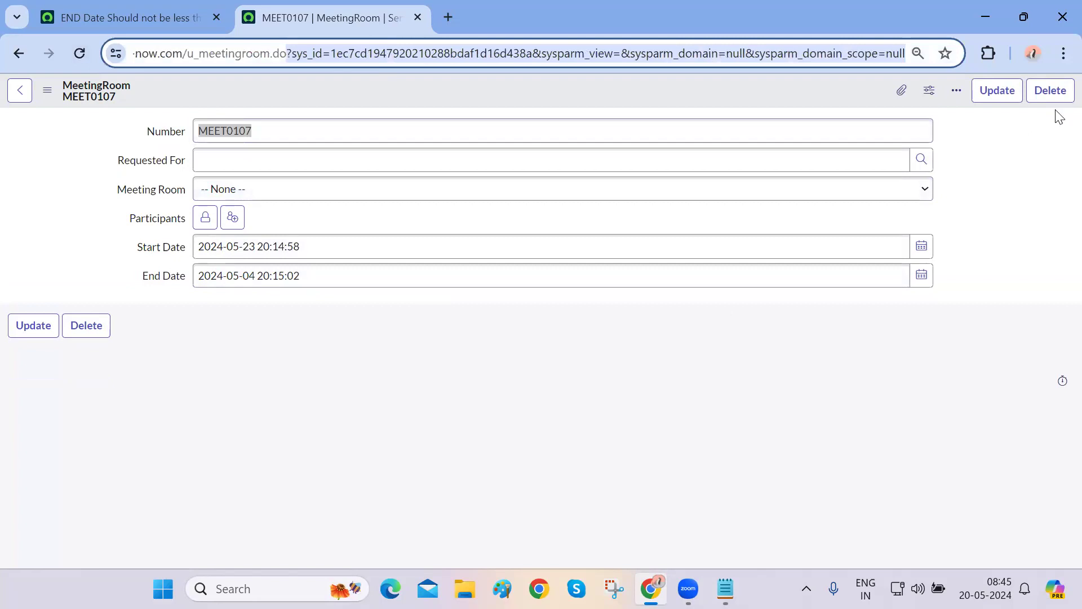
key("Delete")
key("Return")
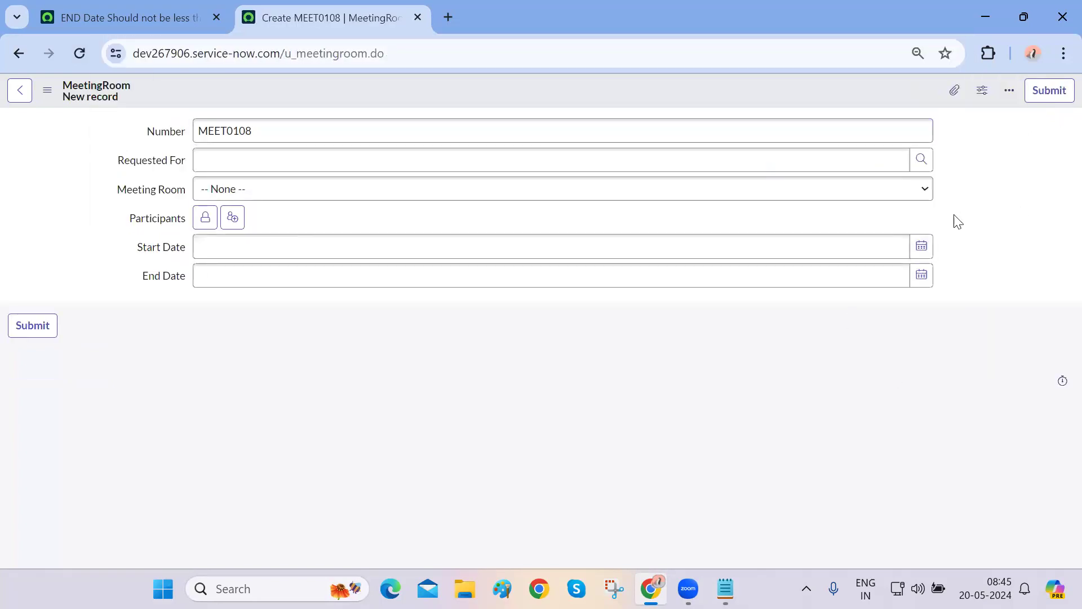
left_click(919, 255)
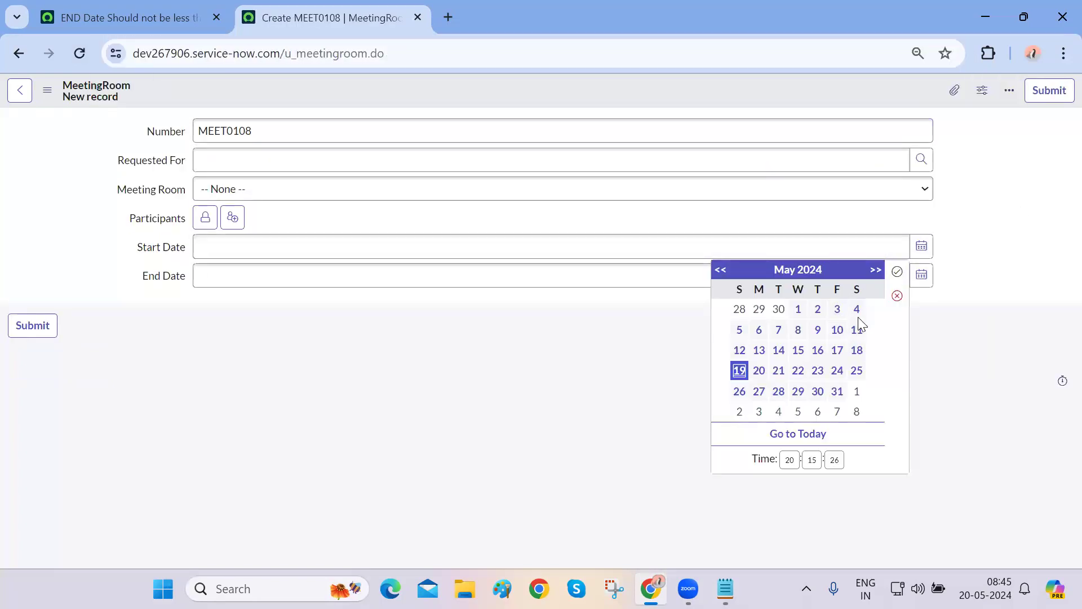
left_click(837, 391)
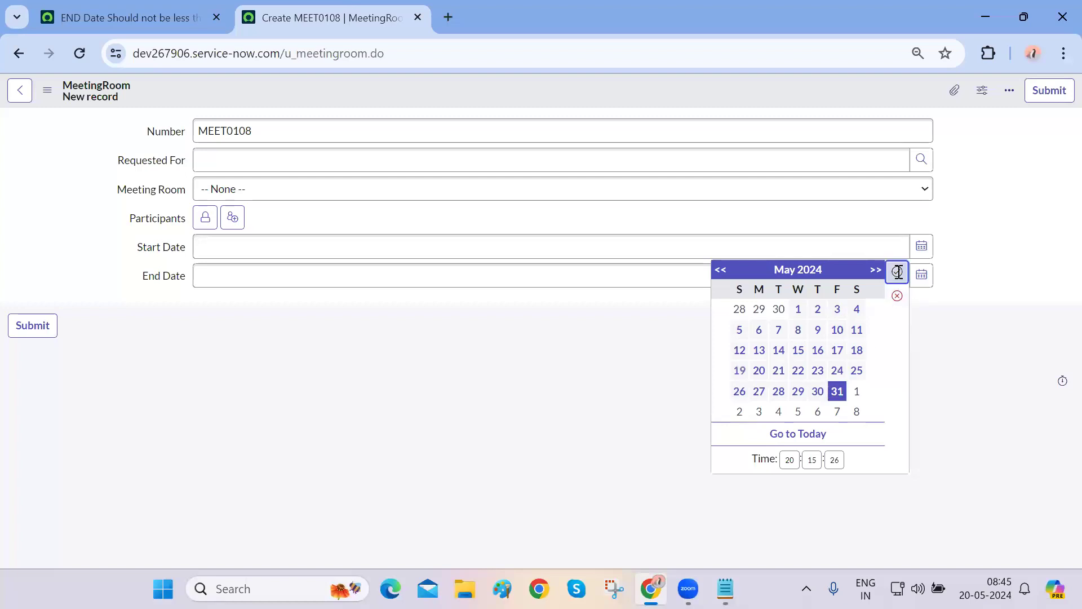
left_click(898, 276)
left_click(921, 277)
left_click(818, 379)
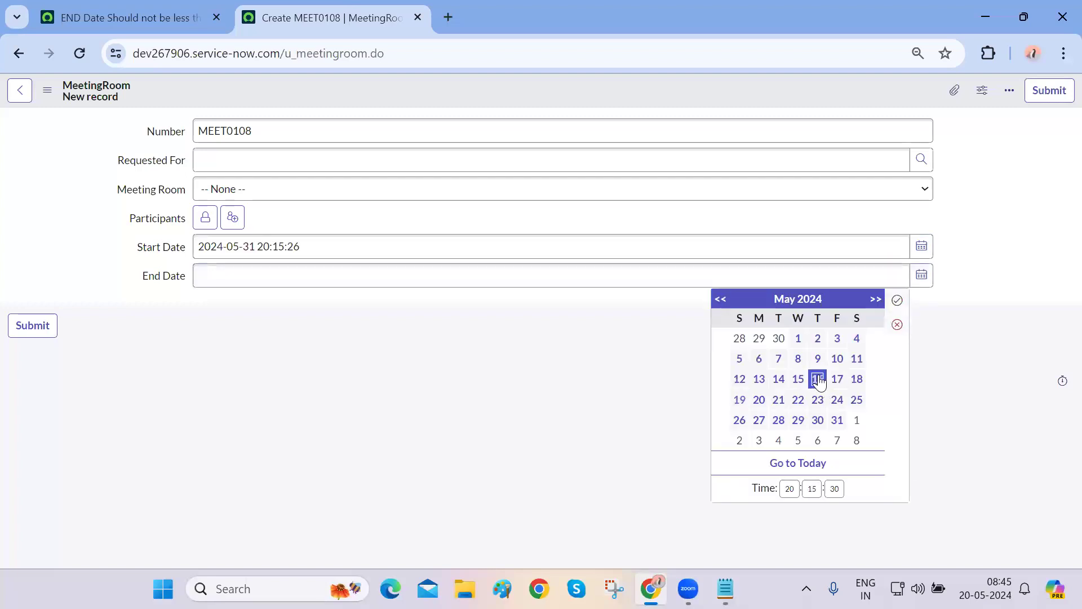
left_click(897, 300)
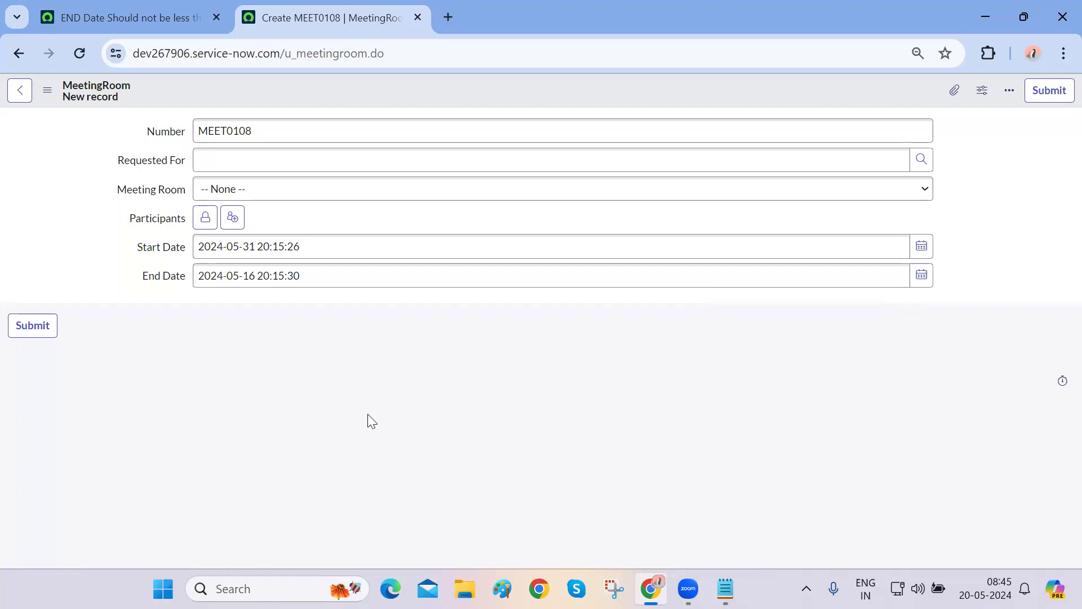
Fill in the Requested For user, set Meeting Room to FF1, and save the record without leaving its form
left_click(548, 169)
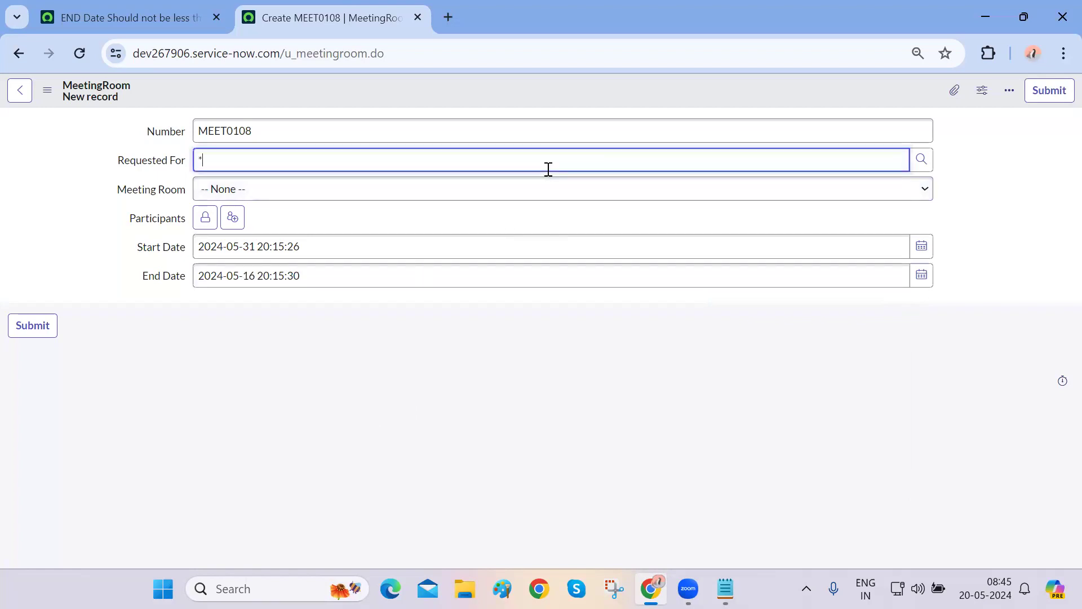
left_click(370, 292)
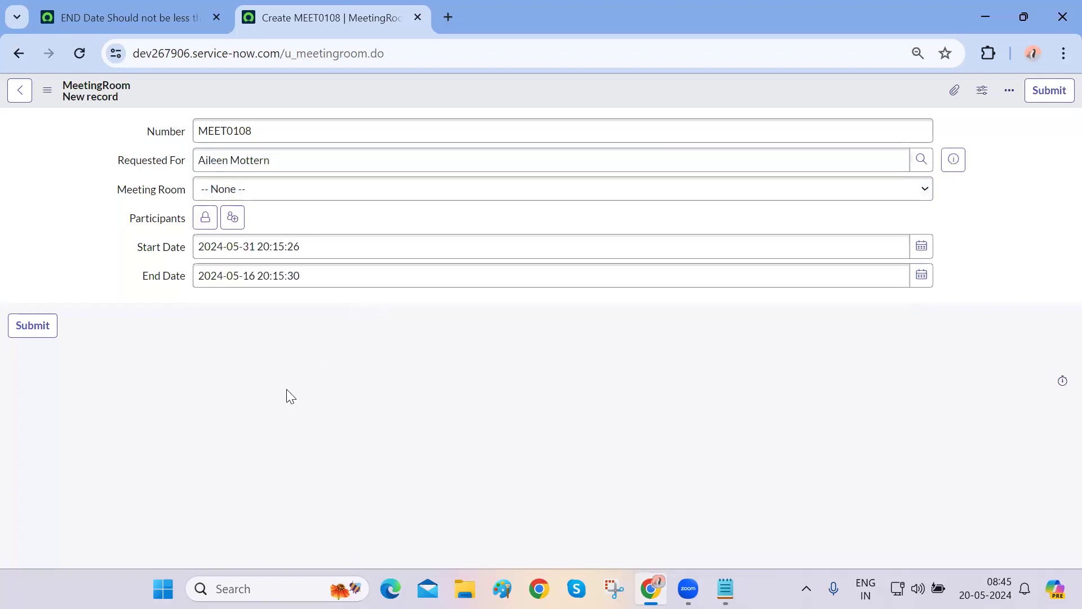
left_click(454, 199)
left_click(355, 251)
right_click(392, 92)
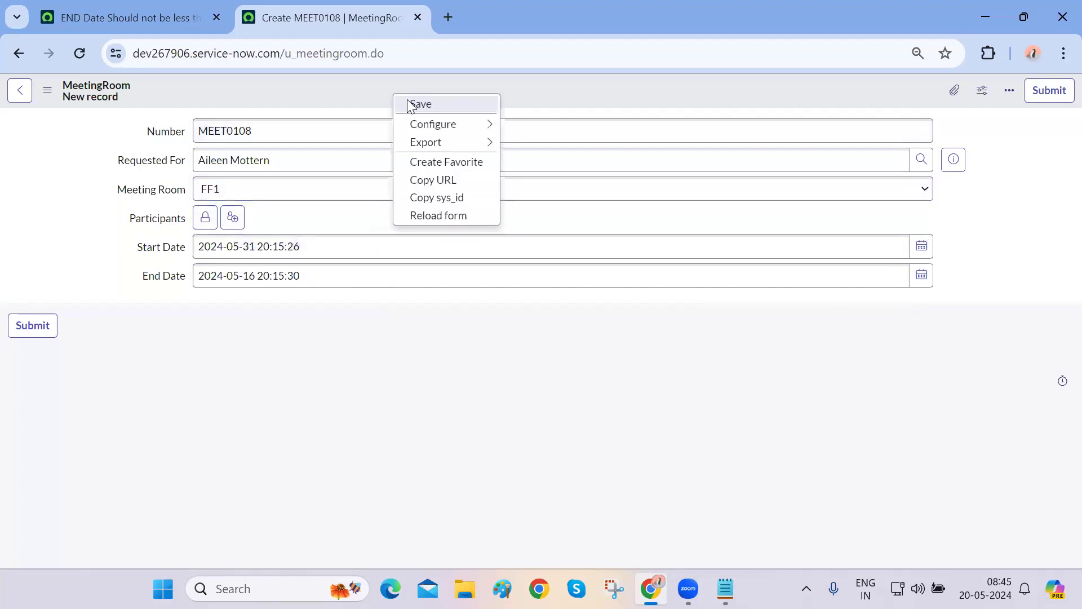
left_click(408, 103)
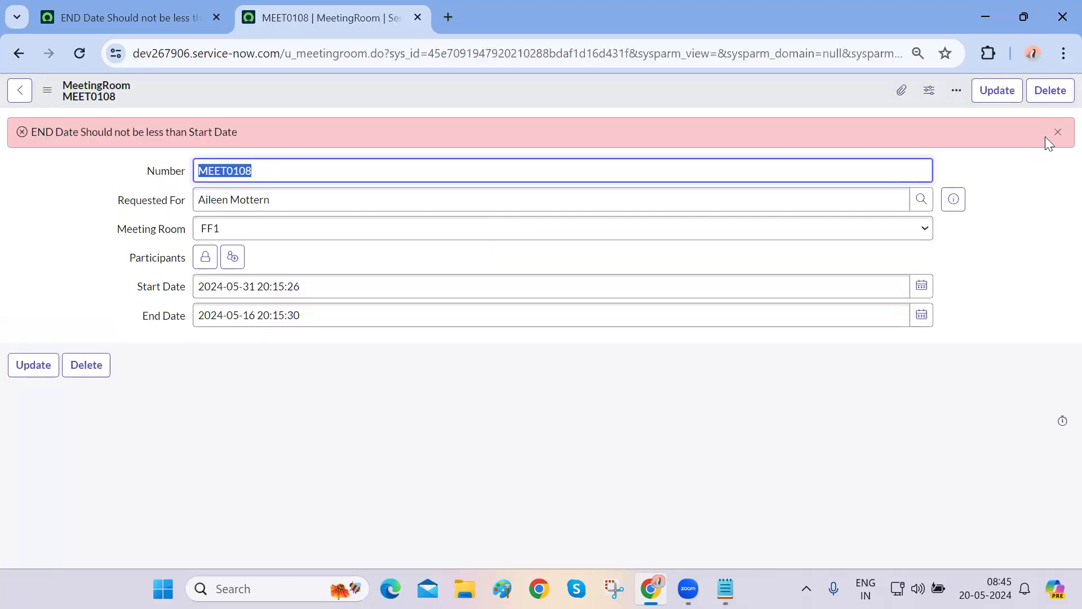
Dismiss the date error message and reload the saved MeetingRoom record to recheck the policy
left_click(1058, 132)
left_click(267, 55)
key("Return")
Leave the saved record for another new MeetingRoom form by shortening the address to end at u_meetingroom.do
left_click_drag(384, 54, 1063, 21)
key("BackSpace")
key("Return")
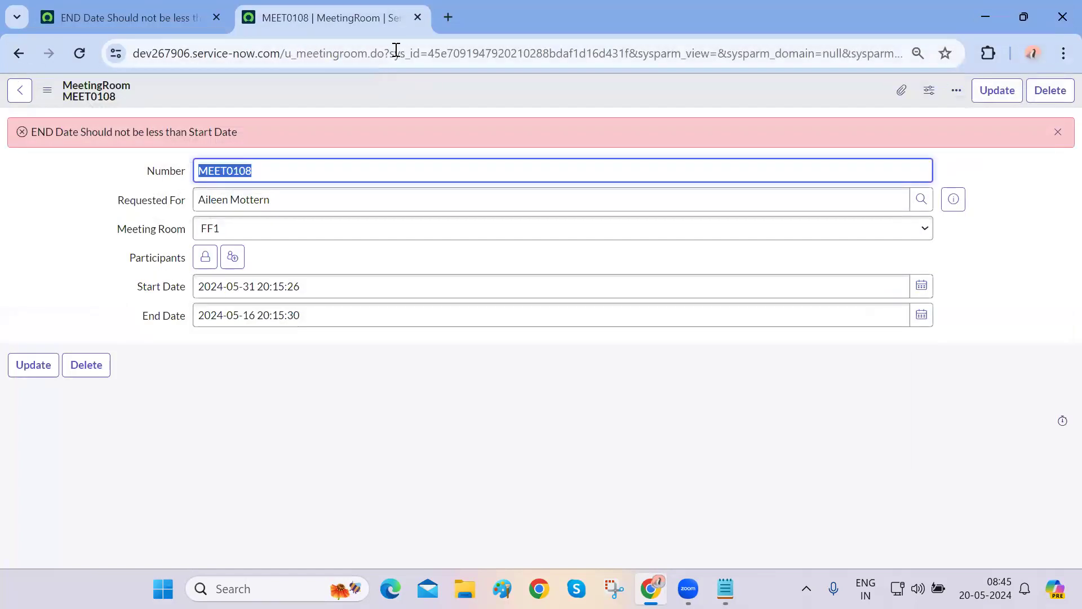
left_click_drag(388, 53, 1064, 120)
key("BackSpace")
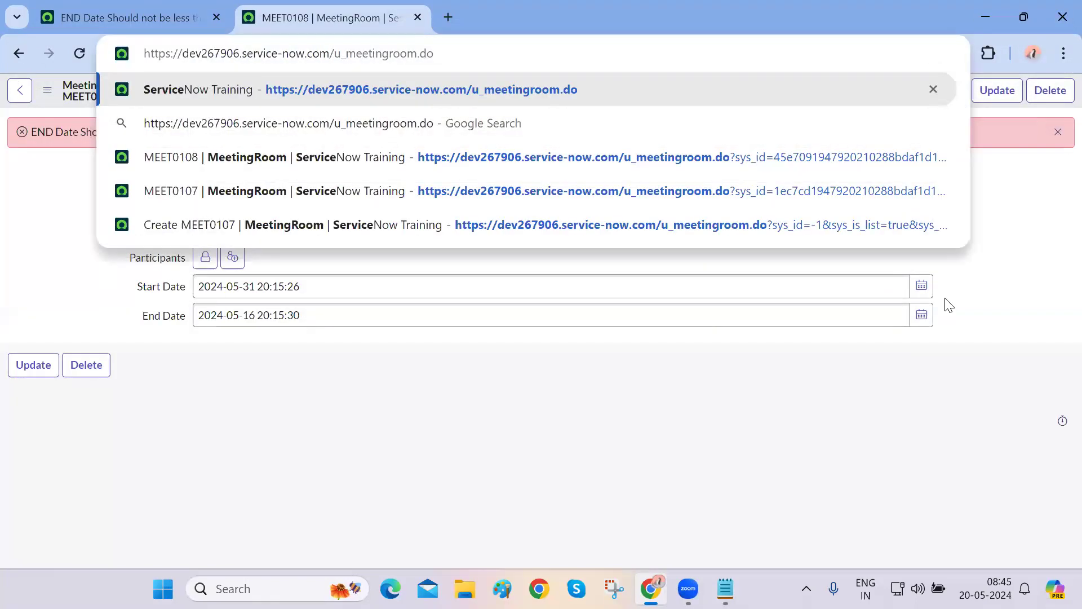
key("Return")
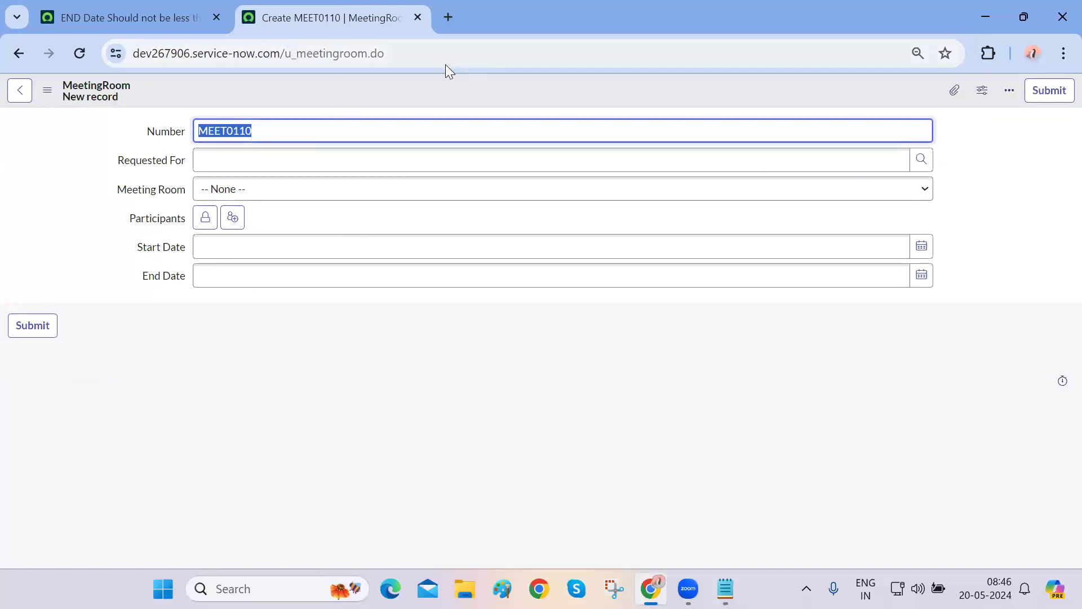
left_click(439, 327)
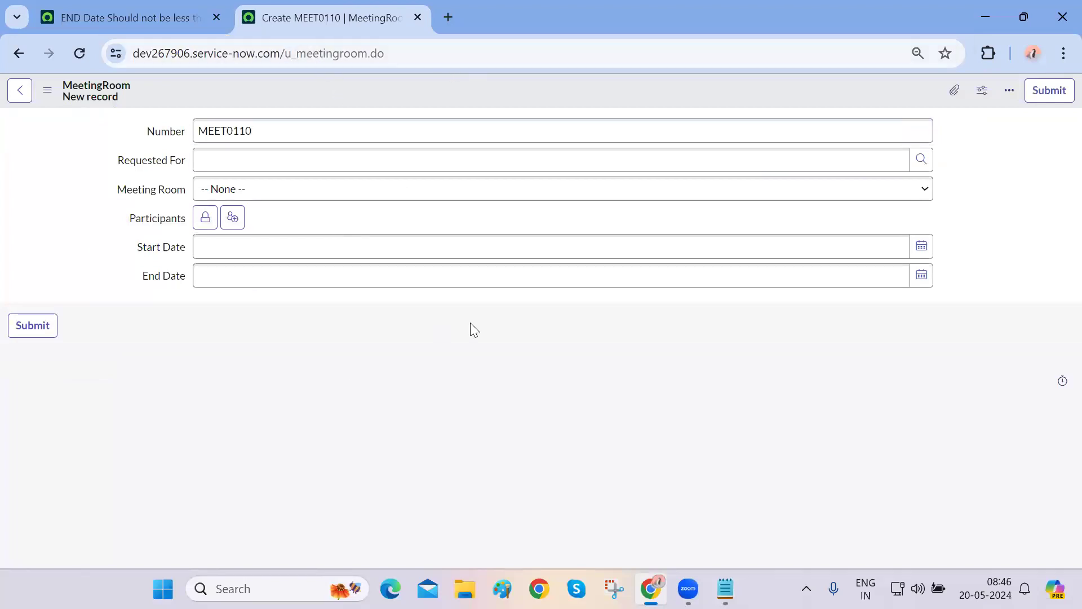
left_click(922, 276)
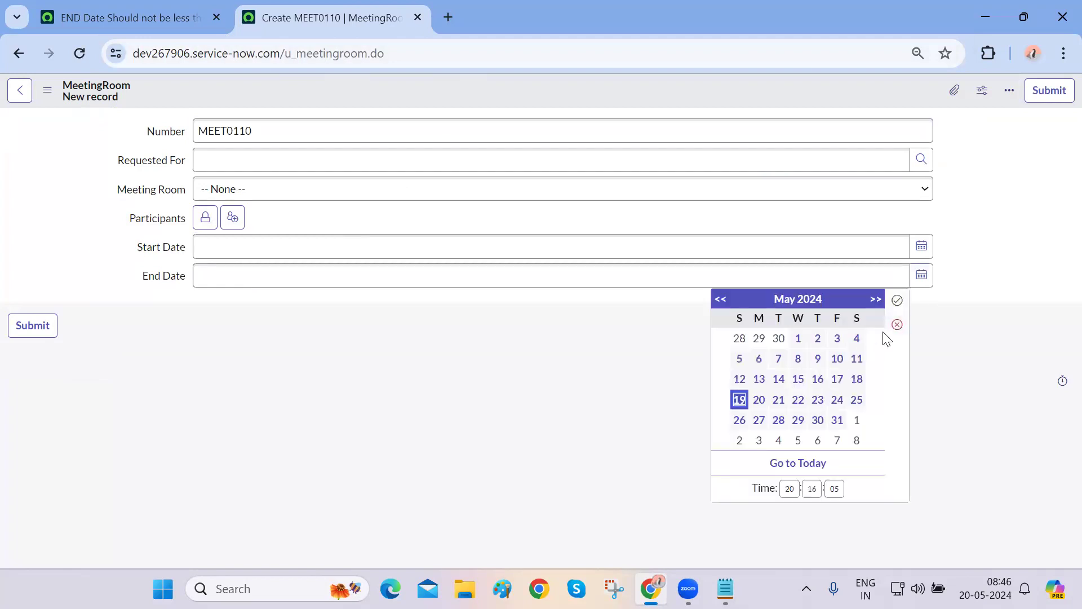
left_click(838, 401)
left_click(896, 302)
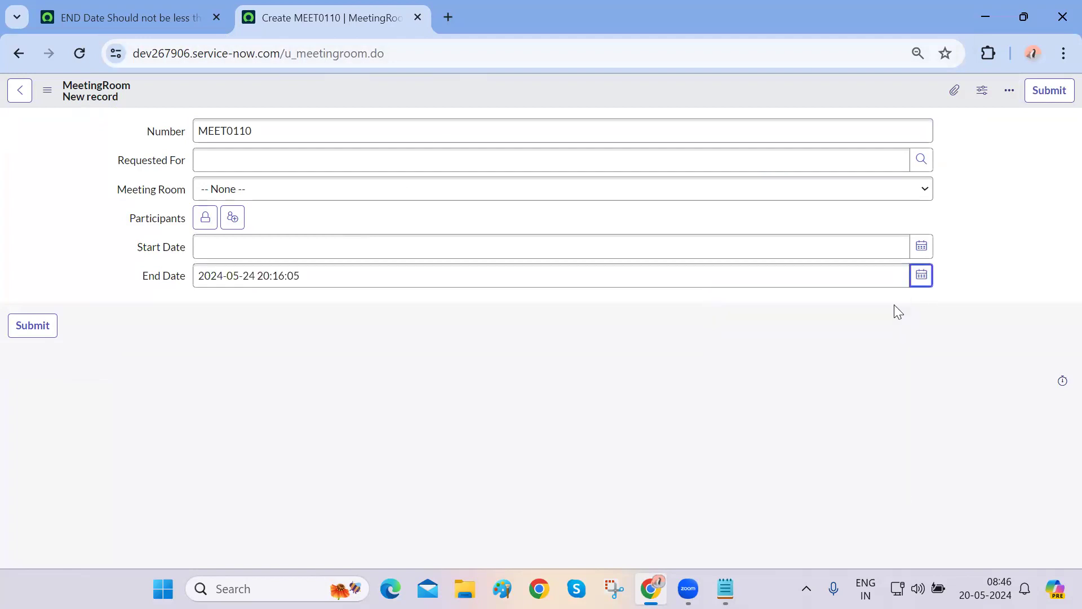
left_click(921, 245)
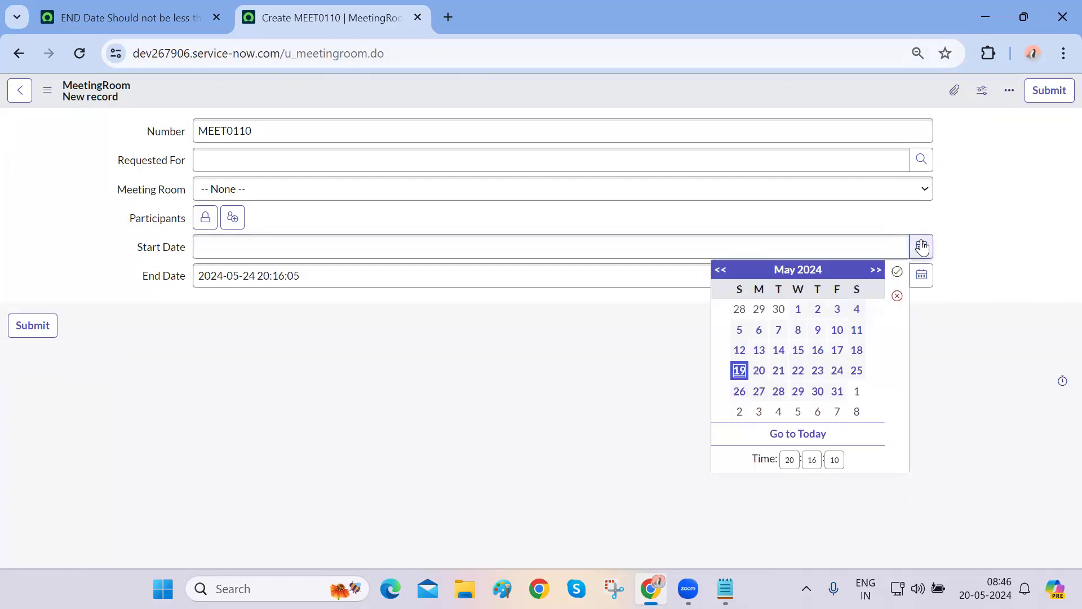
left_click(856, 330)
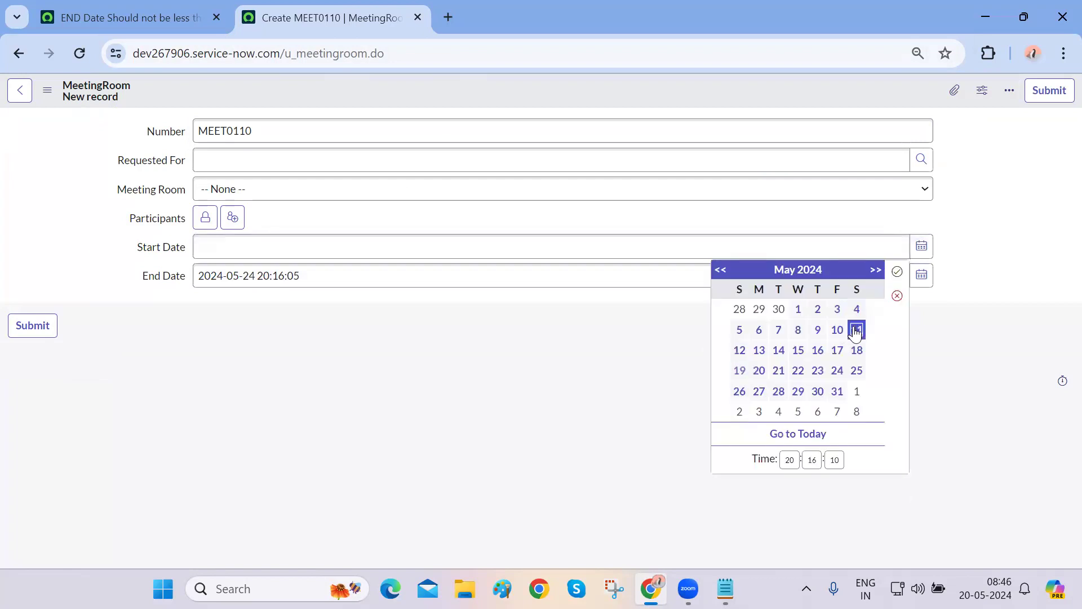
left_click(897, 272)
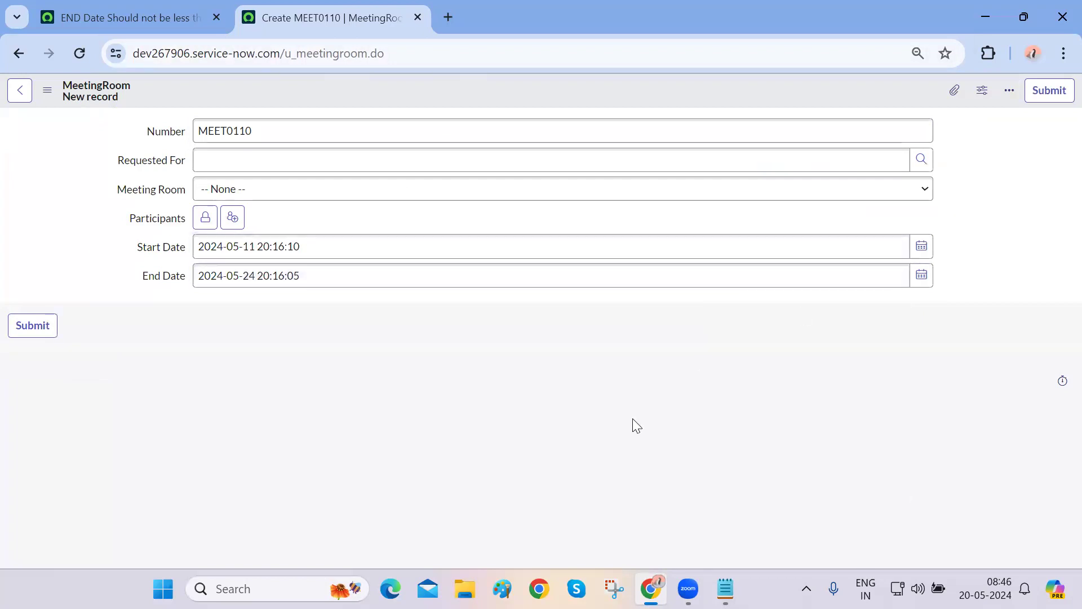
Choose the Requested For user on the MeetingRoom record with the valid date range
left_click(377, 165)
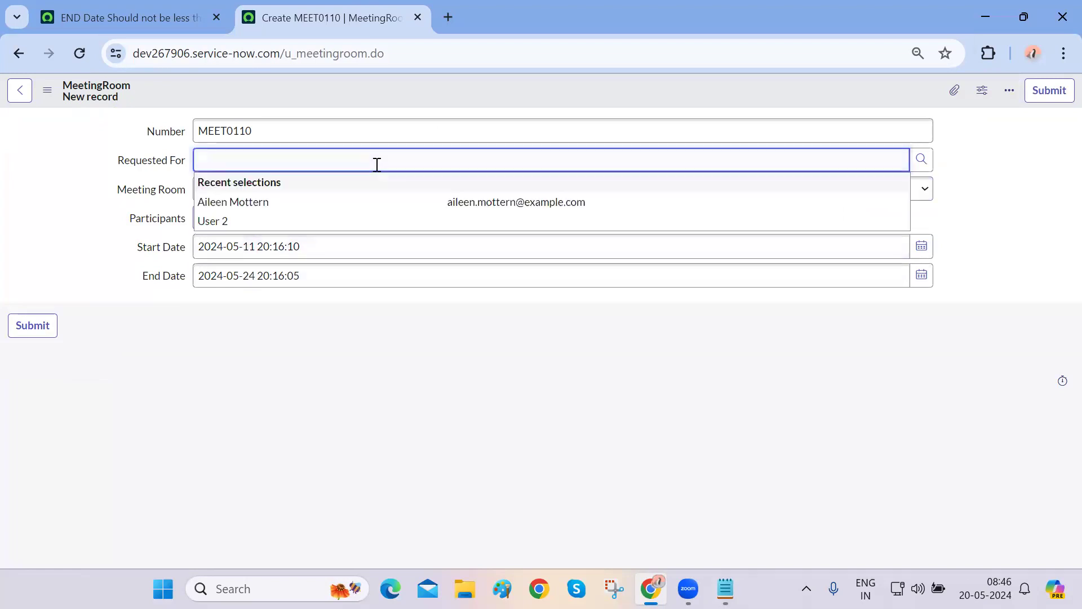
Choose the requester in Requested For, set Meeting Room to GF2 and save the new MeetingRoom record
type("**")
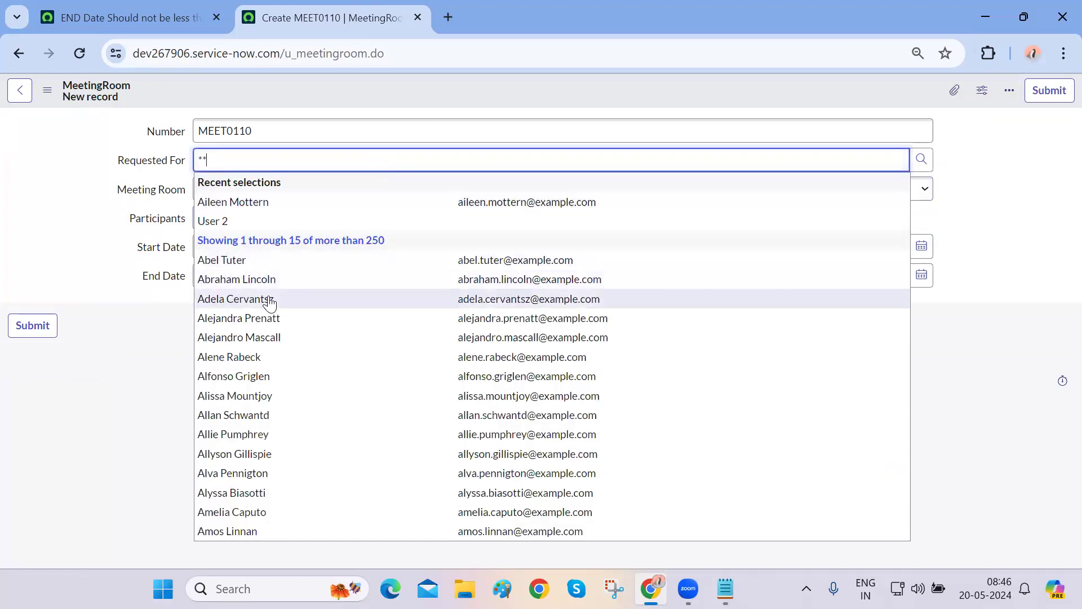
left_click(269, 301)
left_click(319, 192)
left_click(268, 235)
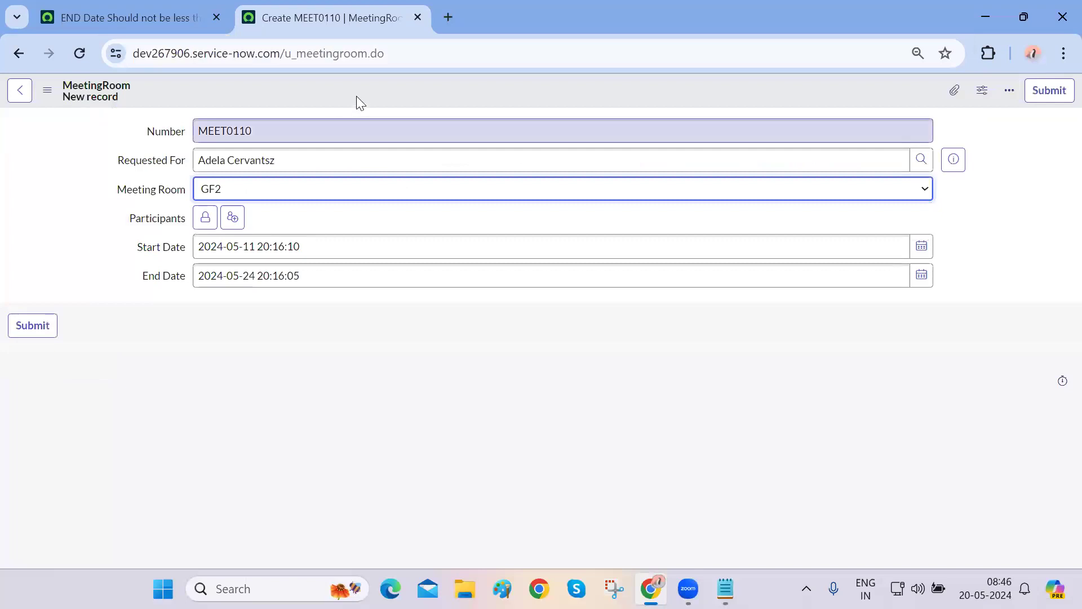
right_click(357, 91)
left_click(378, 107)
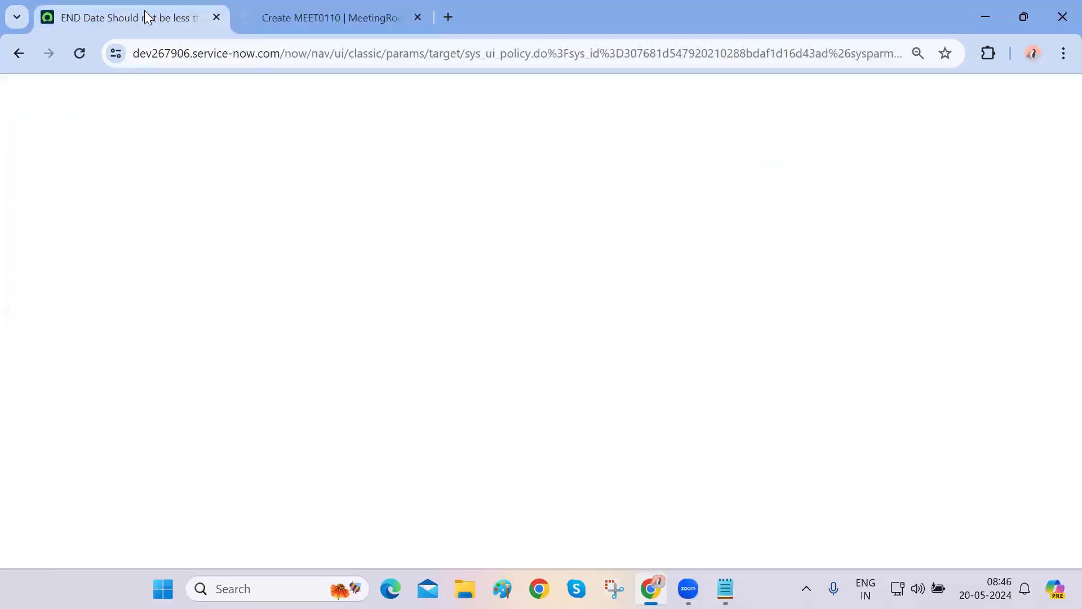
Review the UI policy's Execute if true script, examining the endtDate and startDate comparison and the addErrorMessage call
left_click(144, 10)
scroll(408, 376, "down", 3)
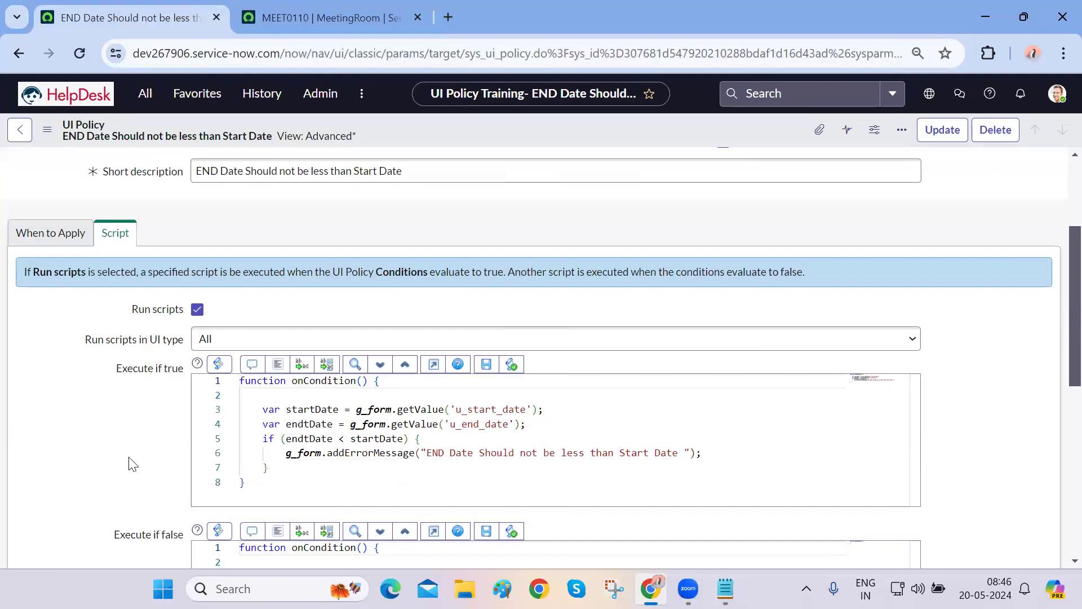
scroll(130, 460, "down", 2)
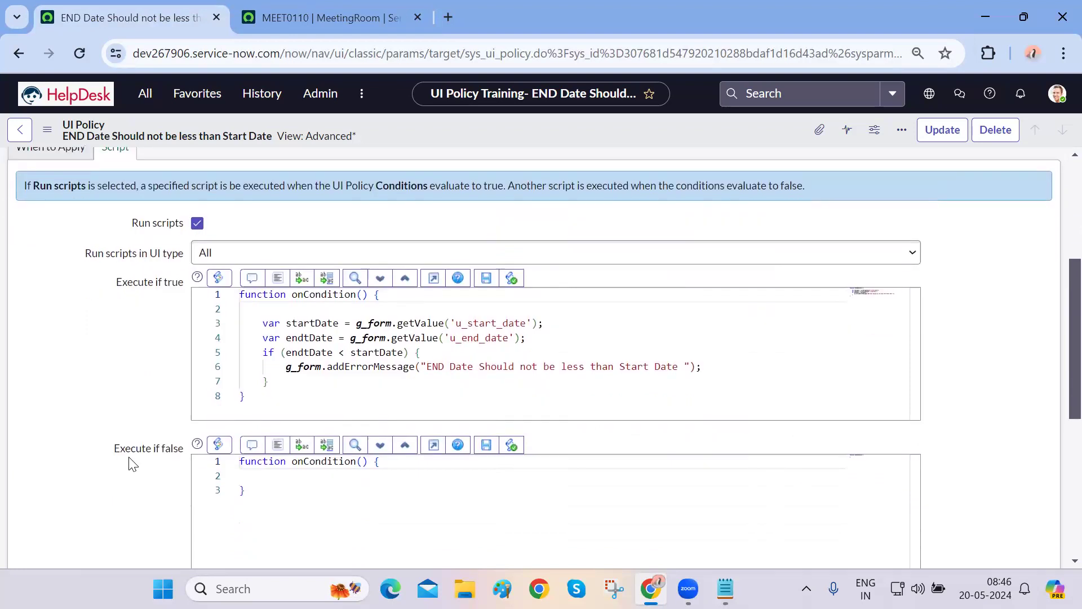
scroll(130, 463, "up", 1)
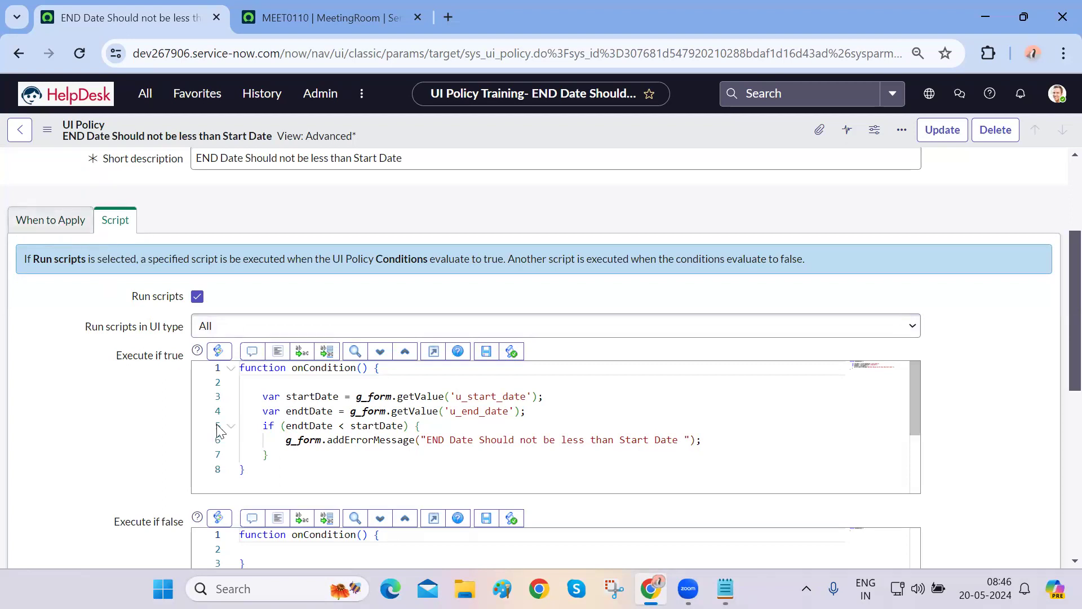
left_click(312, 426)
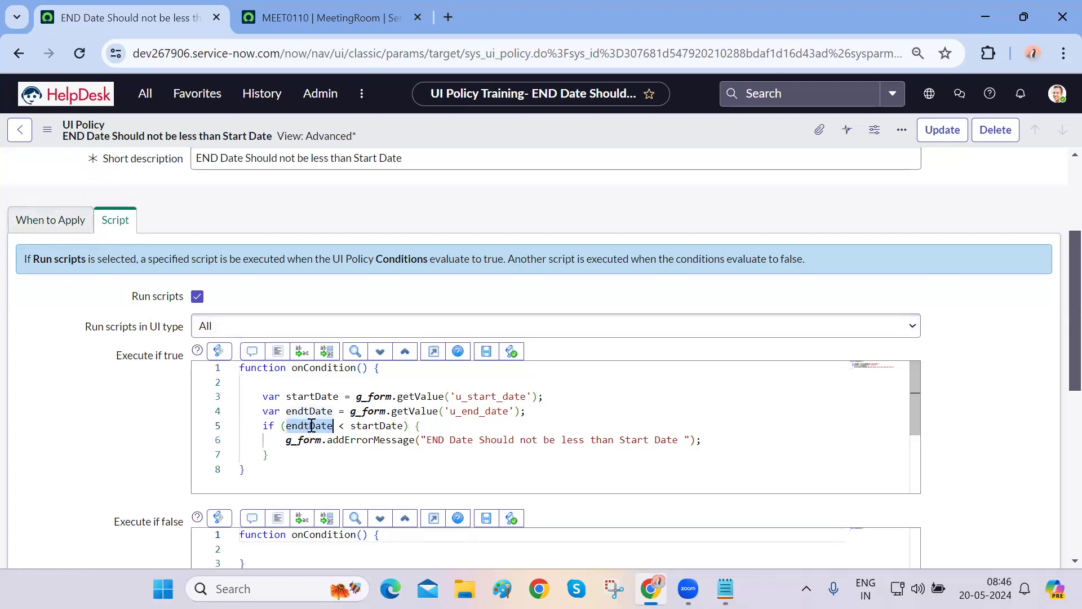
left_click(378, 426)
left_click(371, 445)
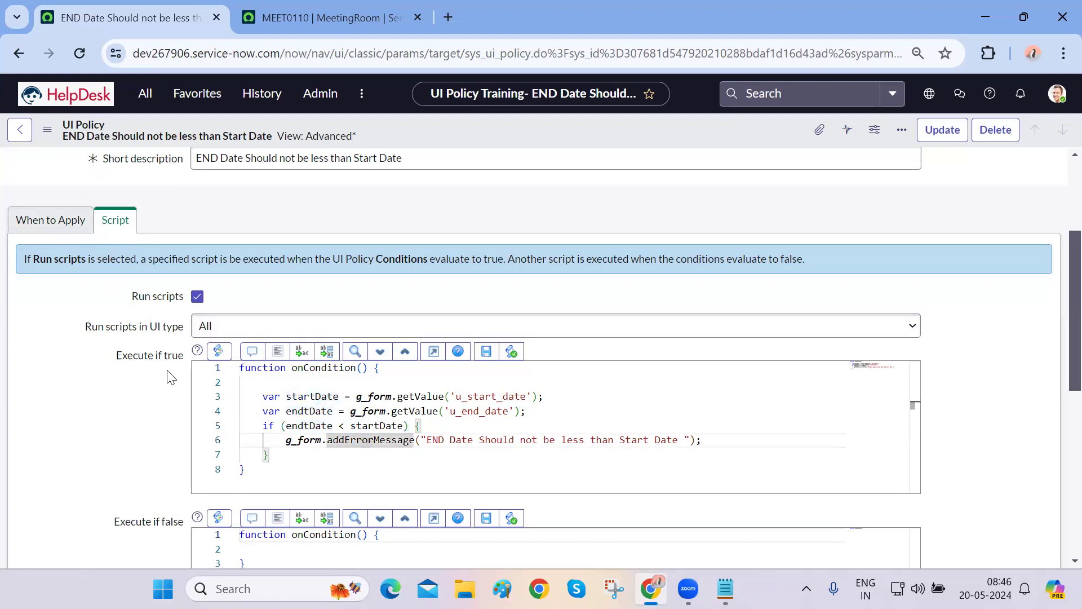
Return to the MeetingRoom form and load u_meetingroom.do without the record parameters to start a blank record
left_click(321, 17)
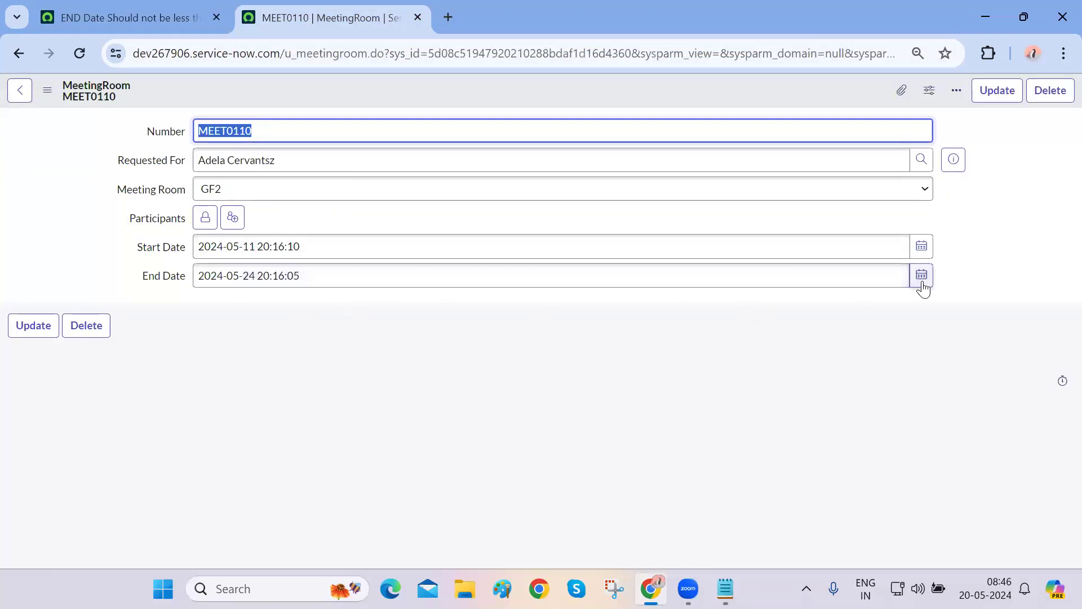
left_click_drag(385, 53, 1061, 99)
key("BackSpace")
key("Return")
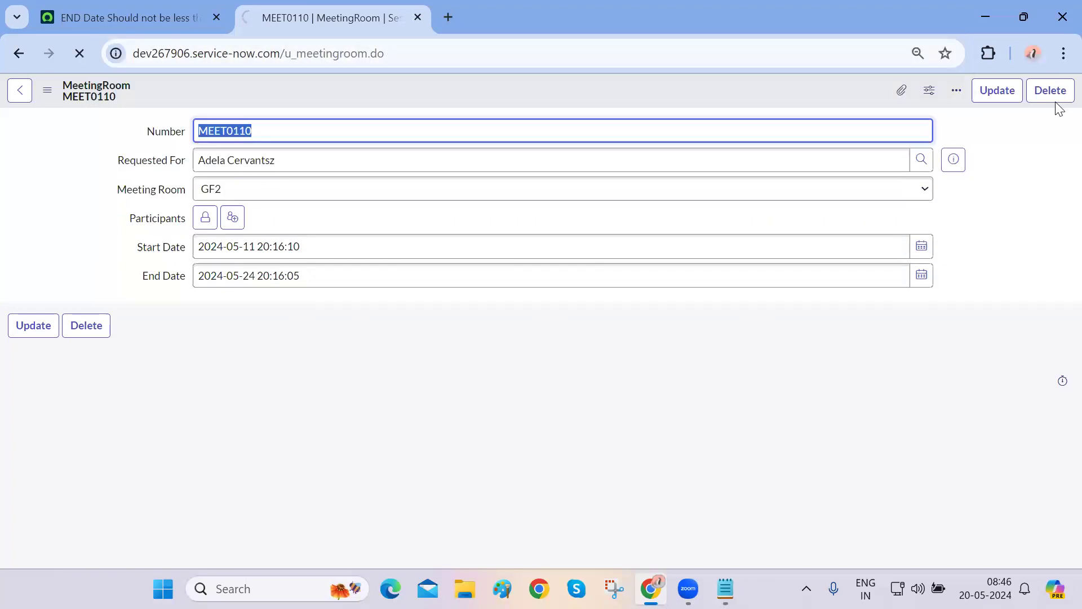
left_click(922, 277)
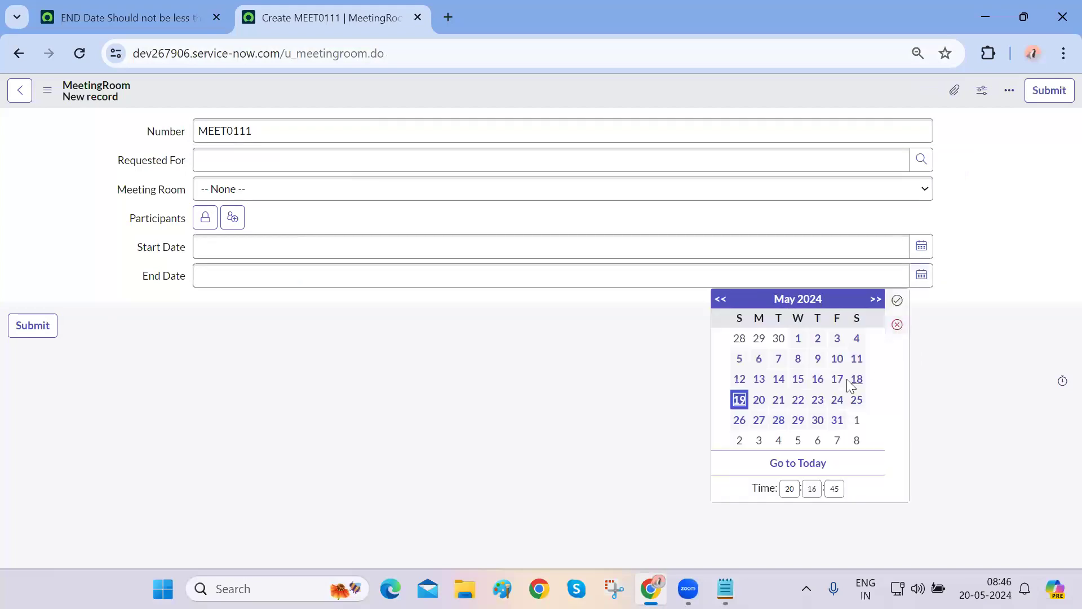
left_click(898, 302)
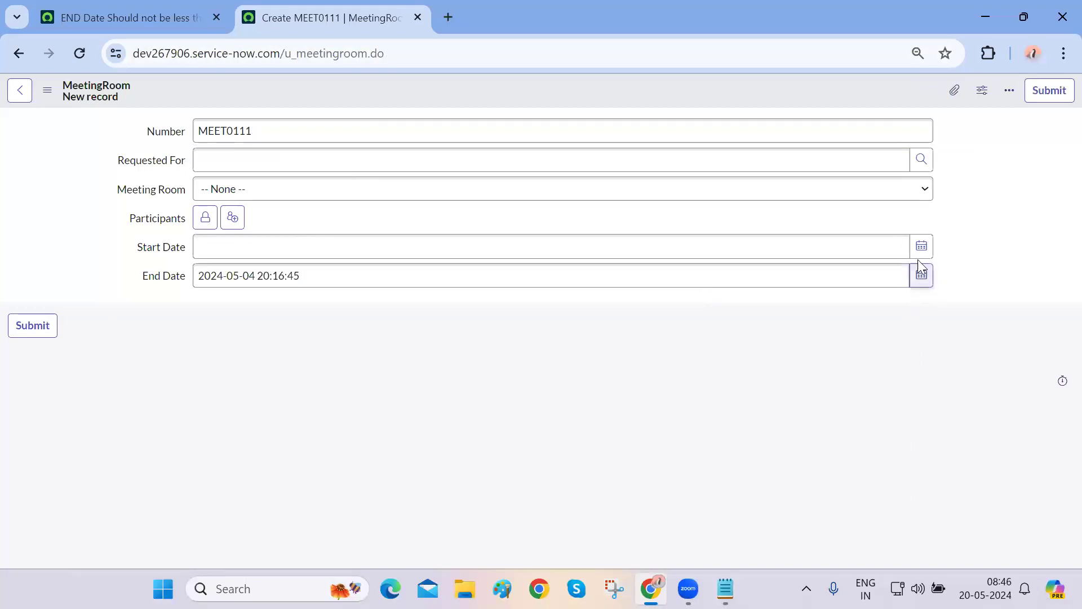
left_click(921, 247)
left_click(838, 391)
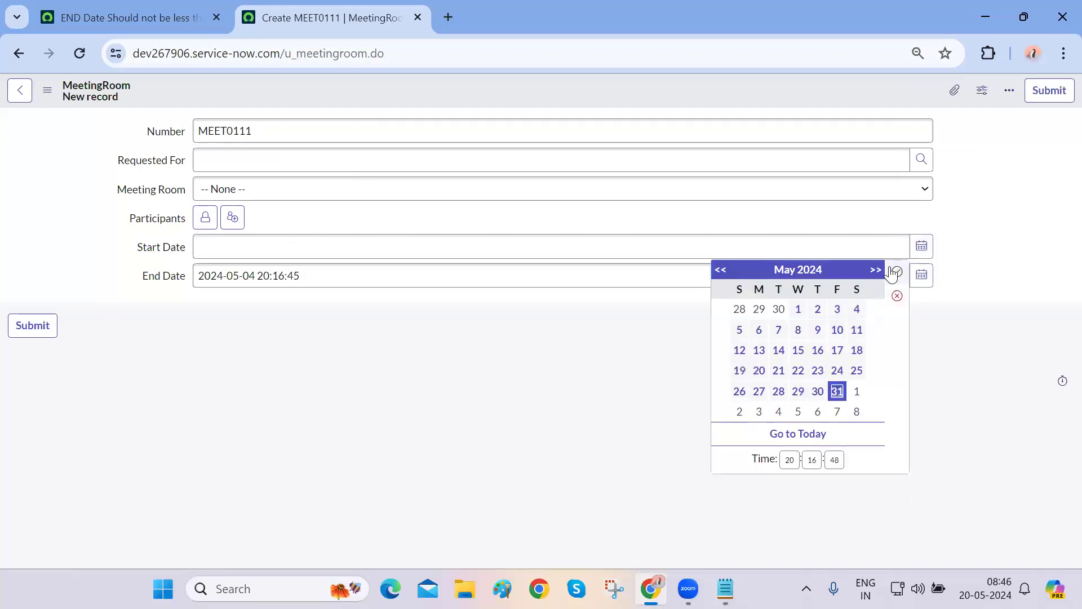
left_click(898, 271)
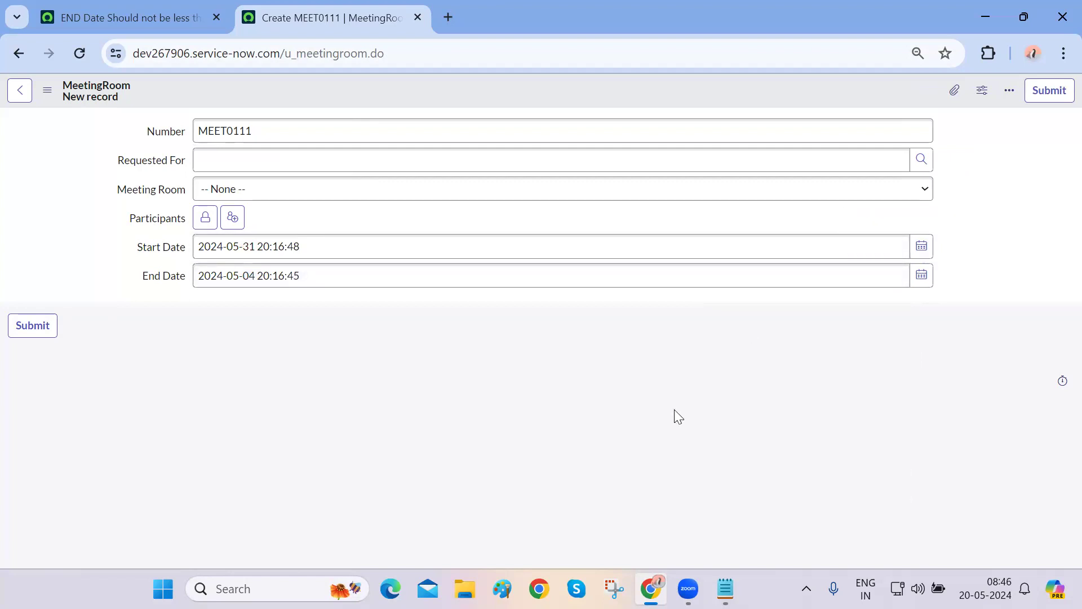
Save the new MeetingRoom record to test the date validation and check the form's response
right_click(733, 91)
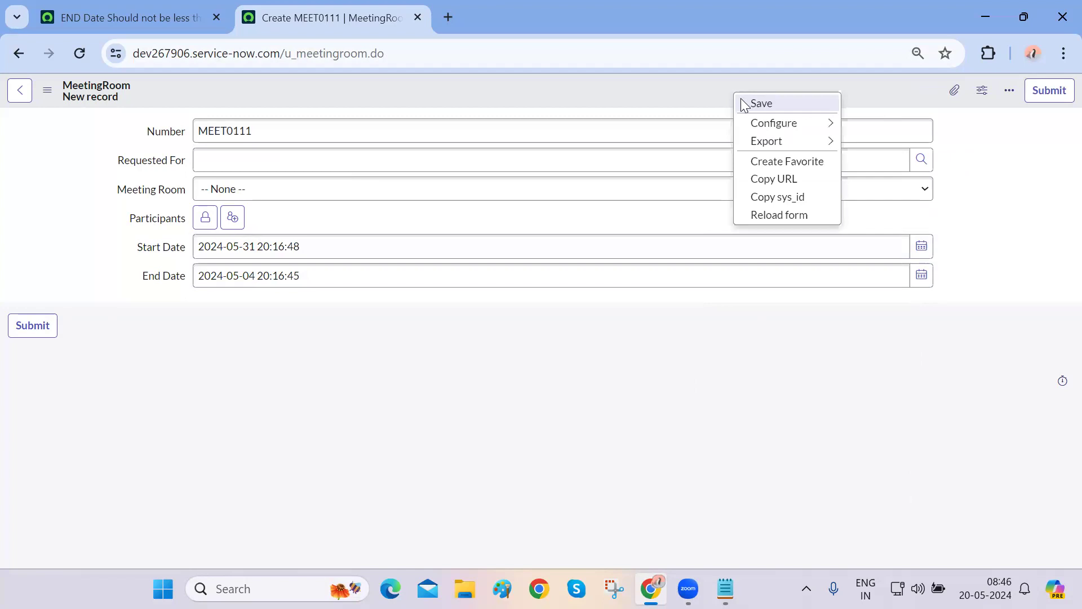
left_click(741, 101)
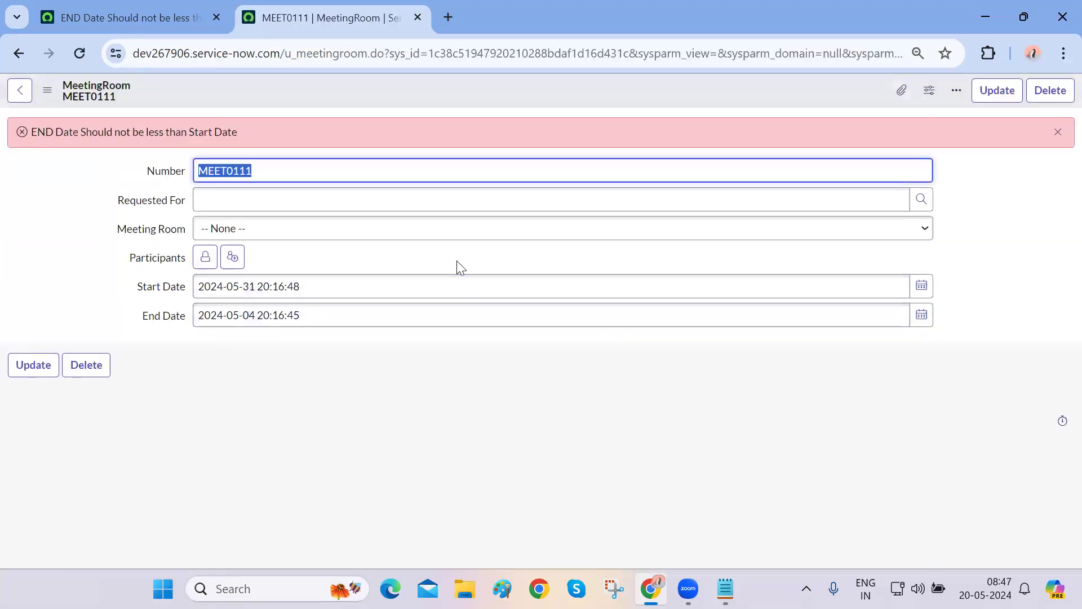
left_click_drag(265, 133, 3, 142)
left_click(246, 403)
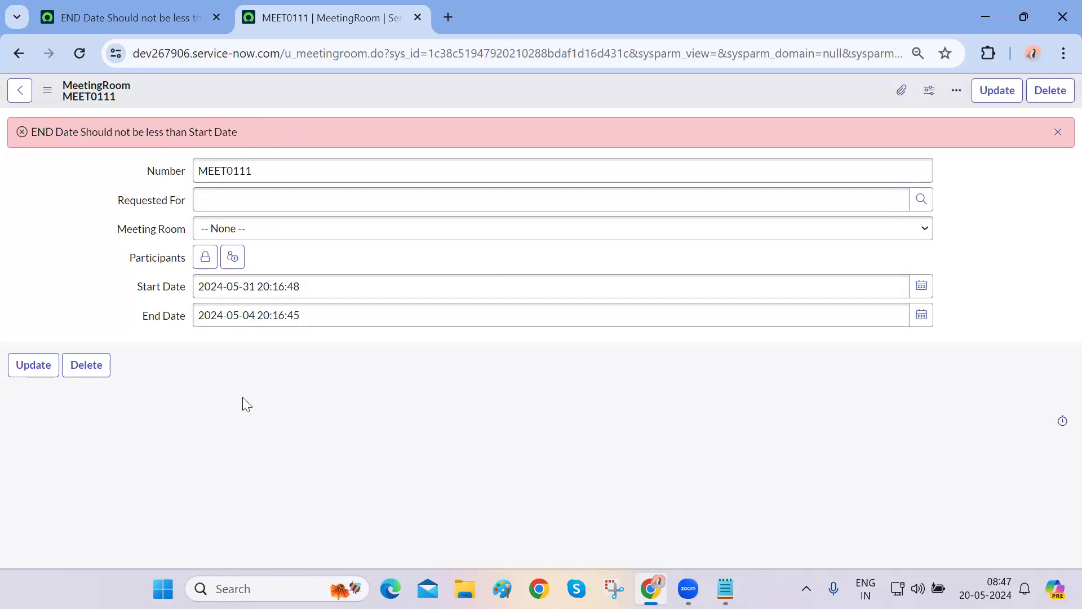
Select the date comparison code in the Execute if true script, and delete the "END Date Should not be less than Start Date" UI policy
left_click(132, 13)
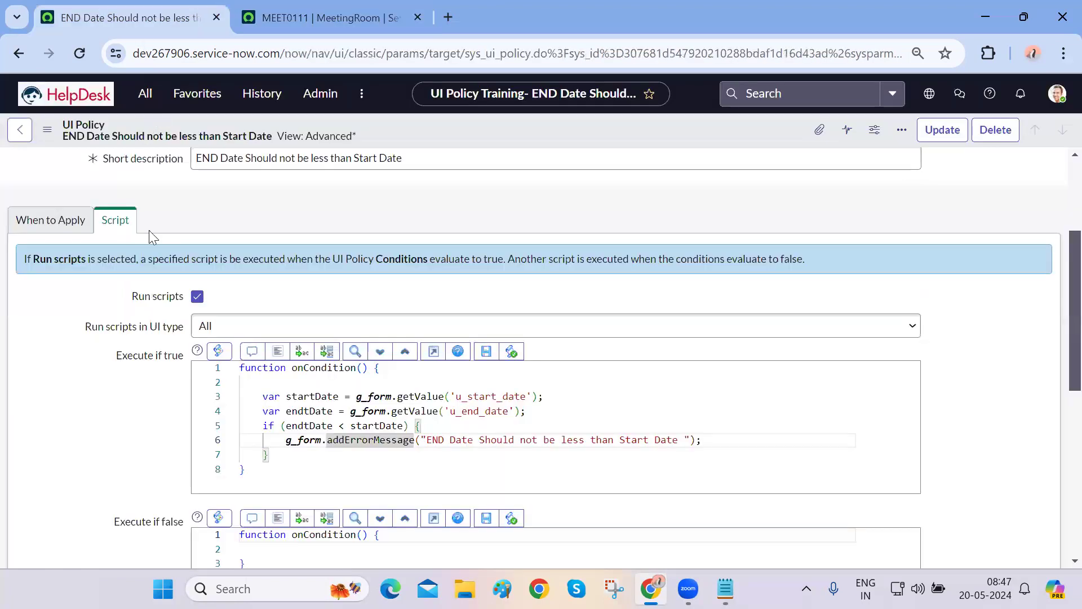
left_click_drag(289, 455, 266, 395)
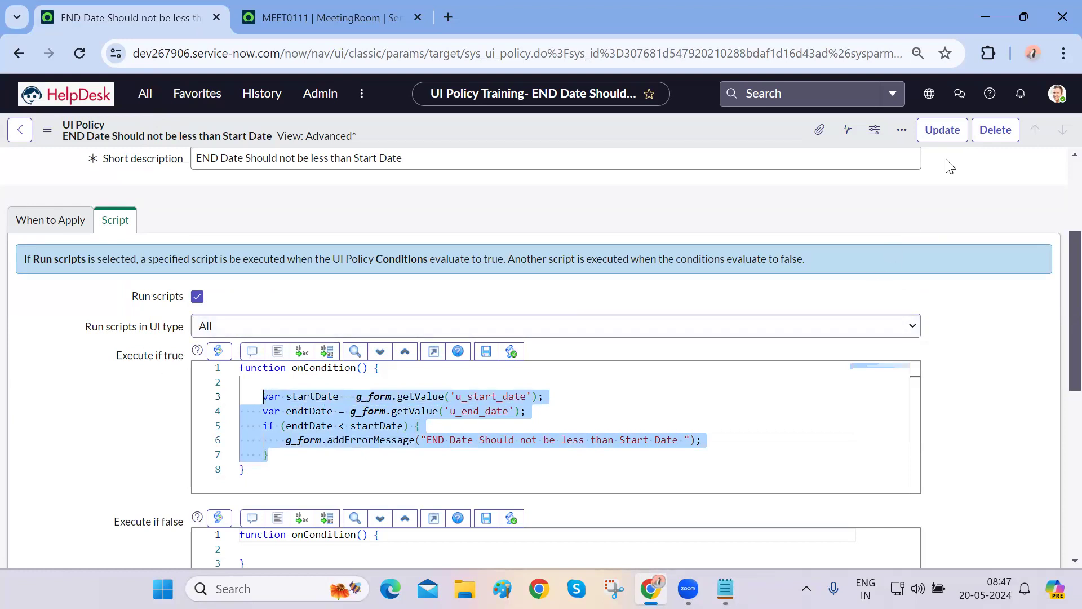
left_click(996, 129)
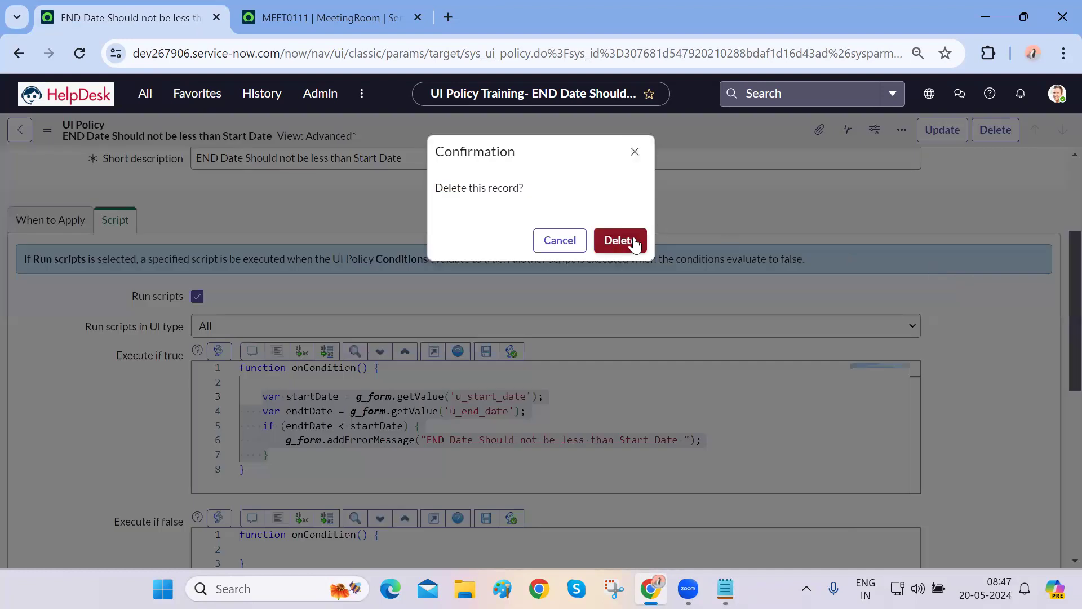
left_click(634, 238)
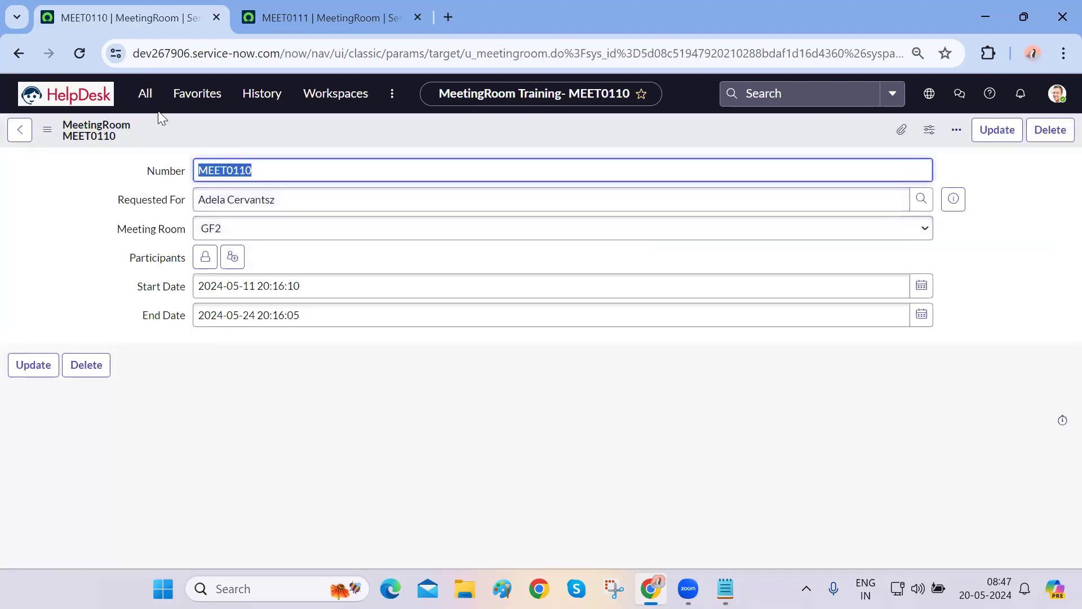
left_click(145, 94)
left_click(509, 397)
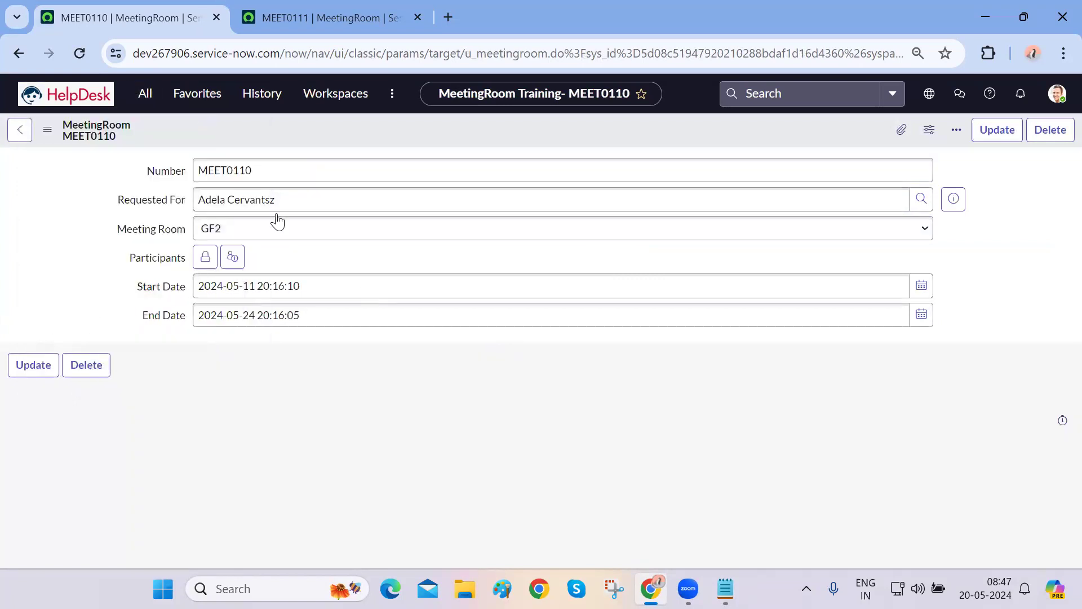
left_click(145, 95)
double_click(106, 136)
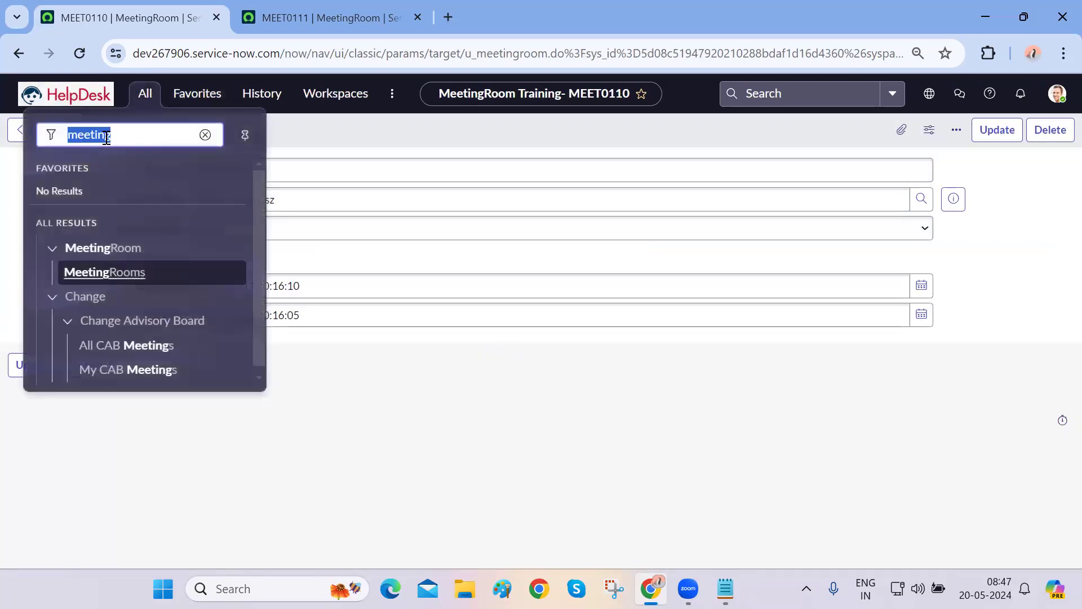
type("clien")
key("BackSpace")
left_click(341, 389)
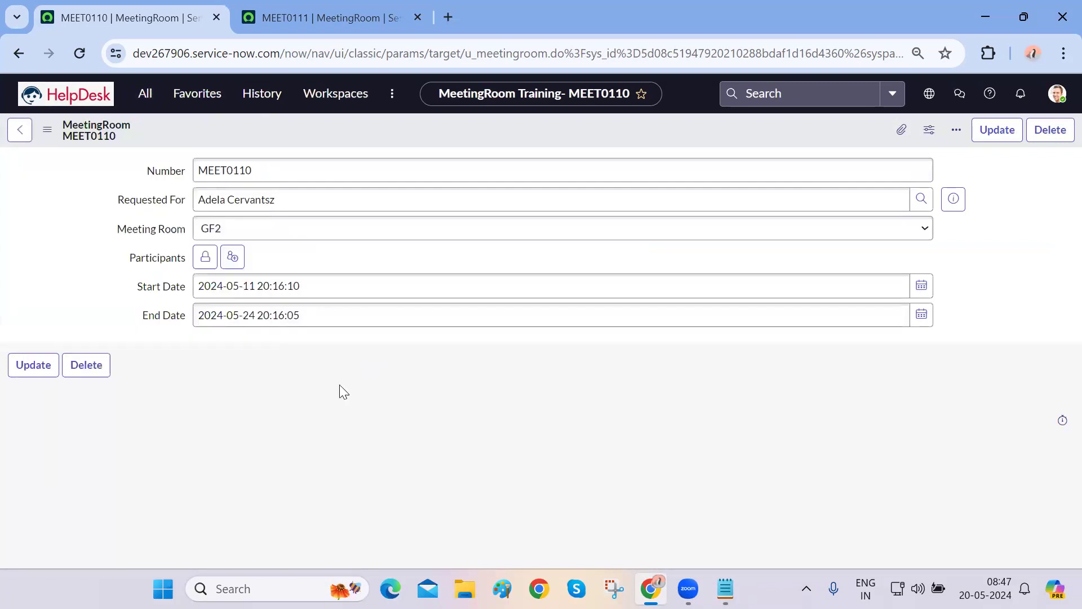
Open the client scripts configured for the MeetingRoom table and create a new client script
left_click(48, 132)
mouse_move(130, 222)
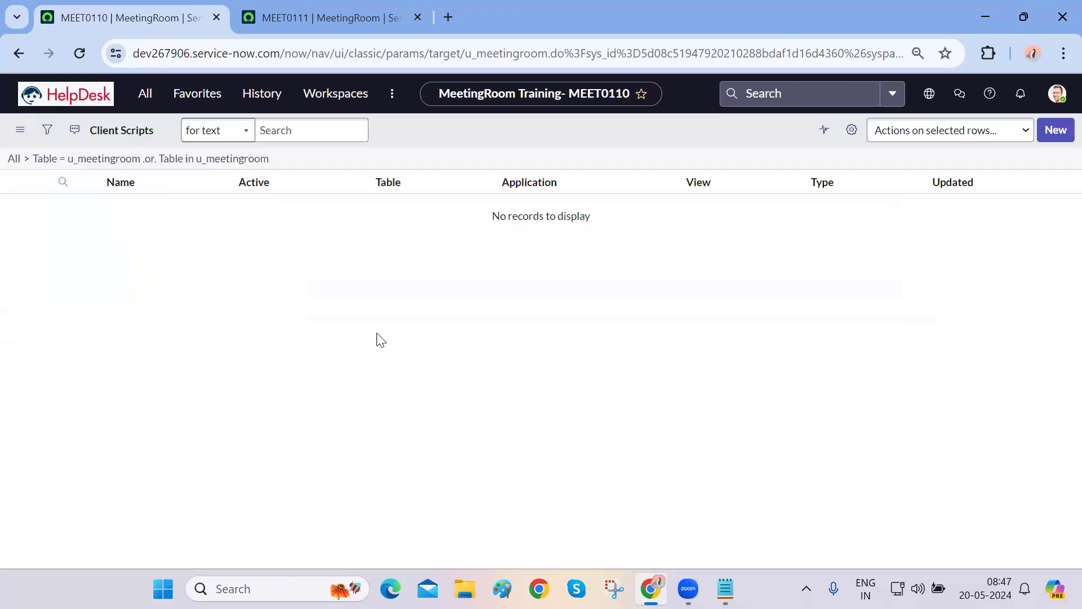
left_click(1055, 129)
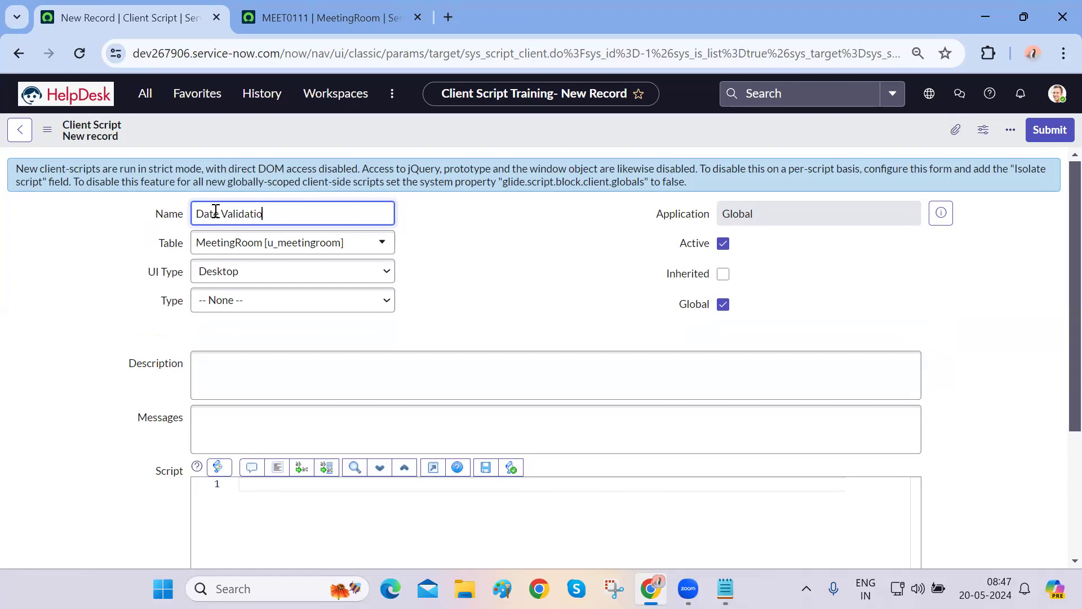
Name the client script "Date Validation" and set its UI Type to All
left_click(105, 358)
left_click(255, 281)
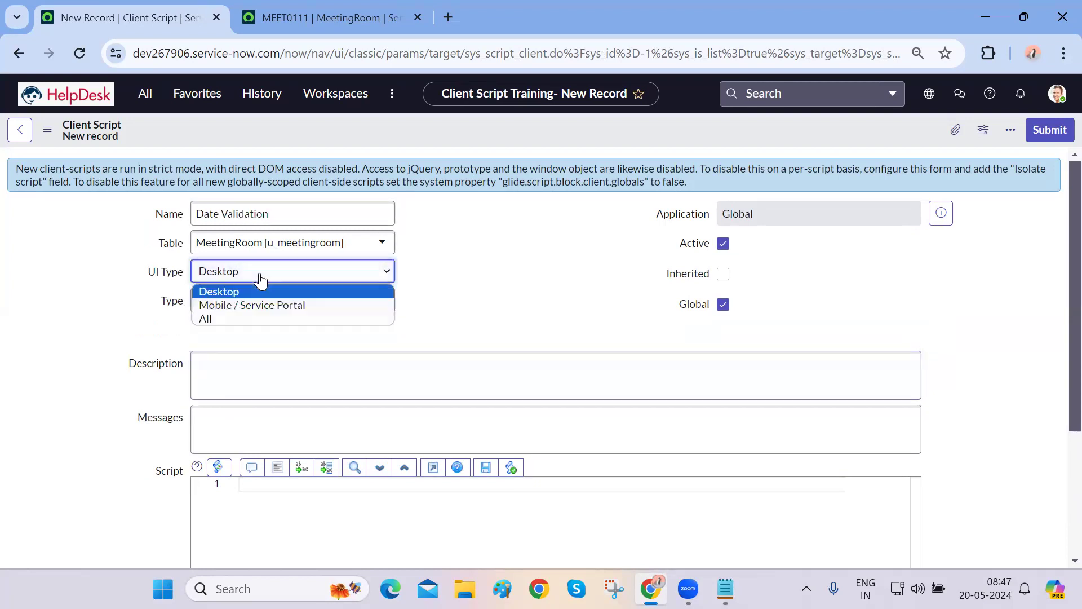
left_click(239, 319)
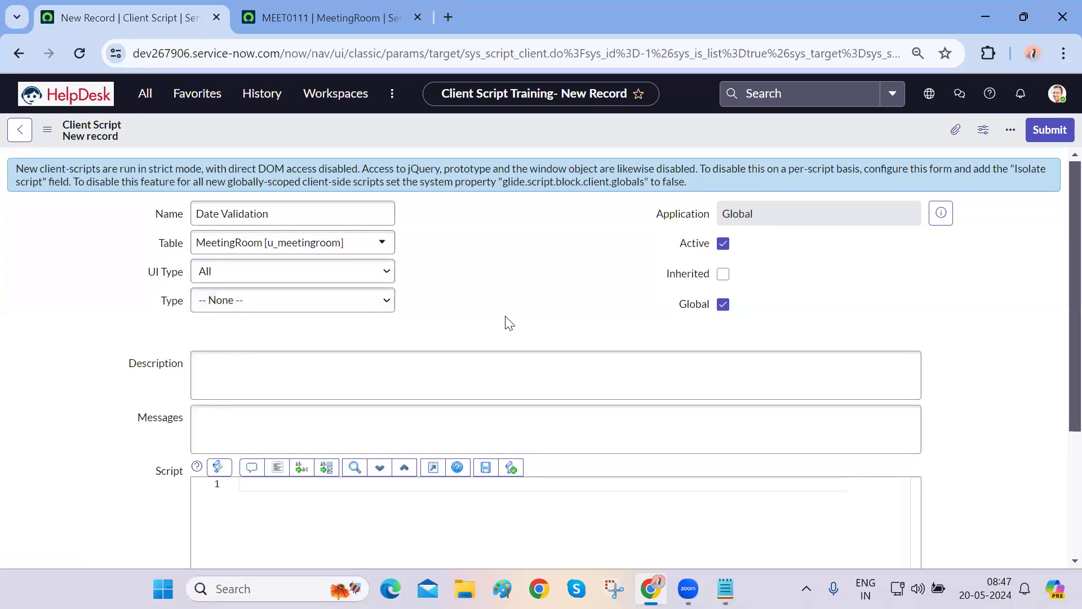
left_click(367, 279)
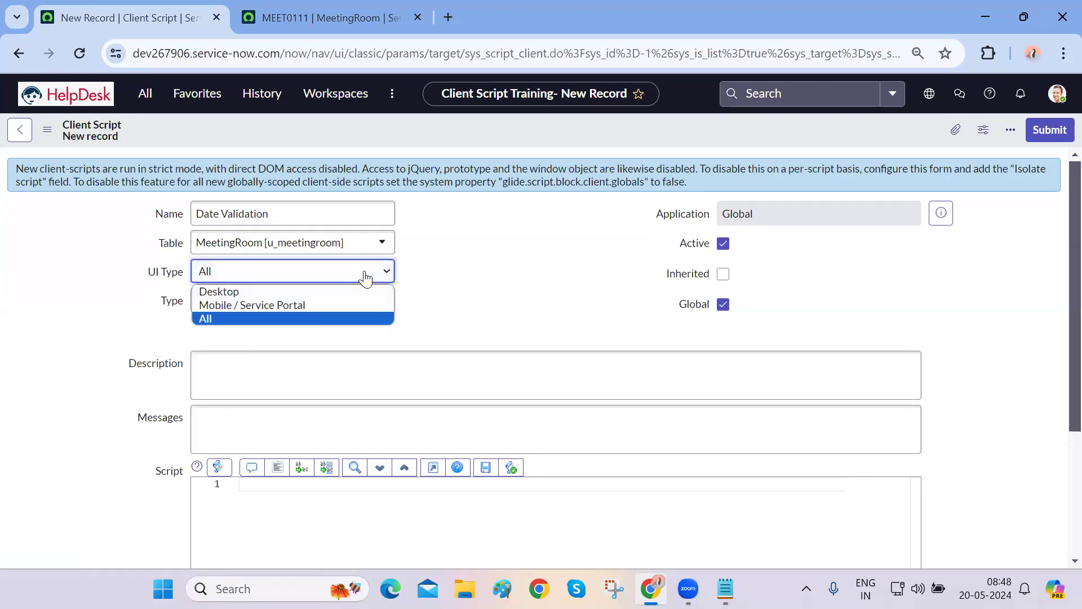
left_click(365, 276)
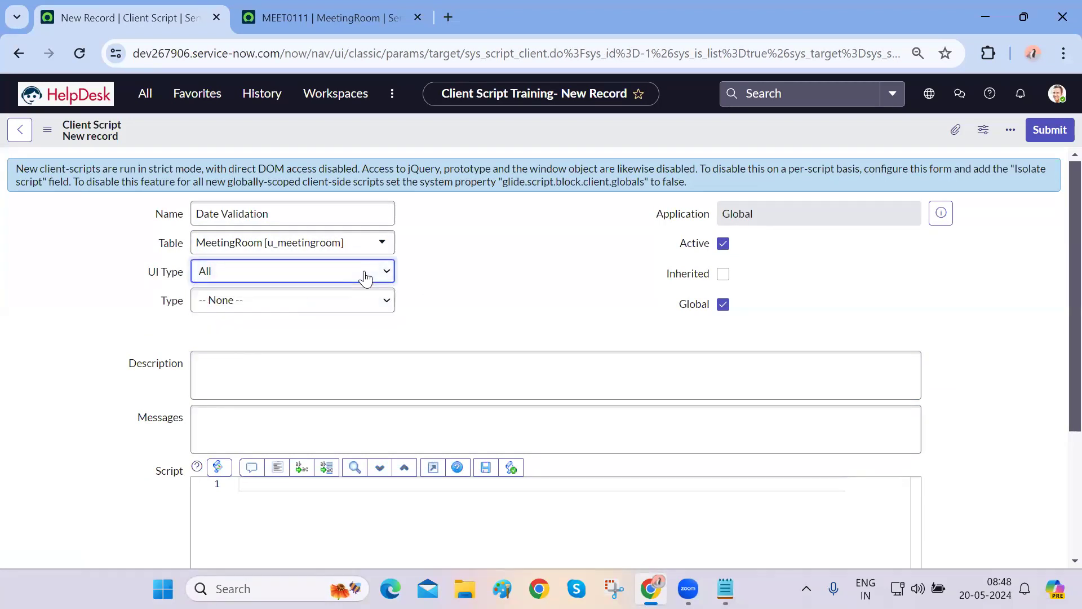
left_click(126, 365)
Set the client script's Type to onChange and its Field name to End Date
left_click(298, 306)
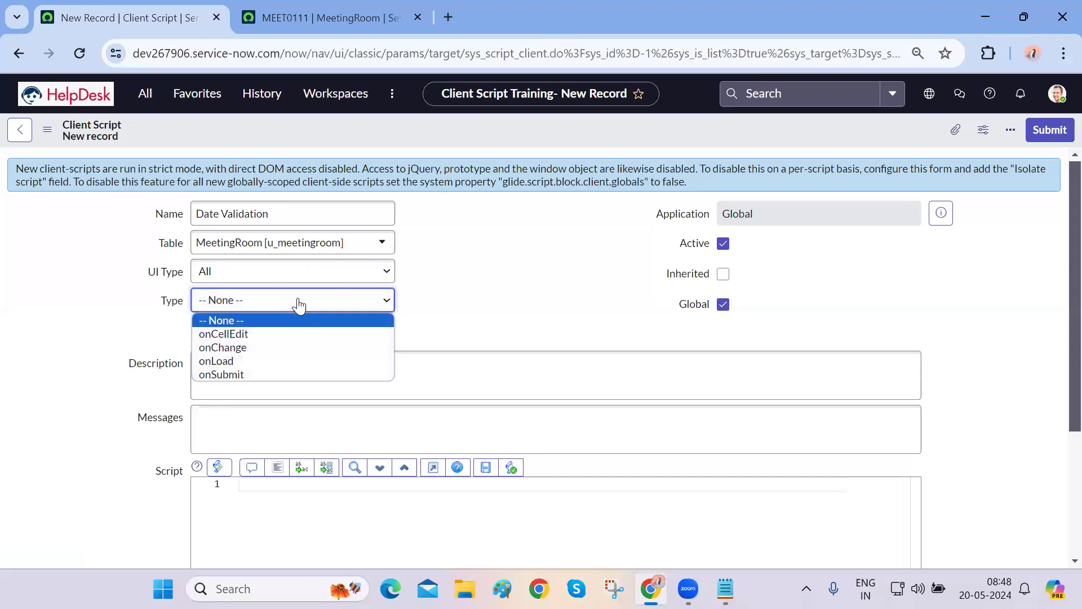
left_click(274, 354)
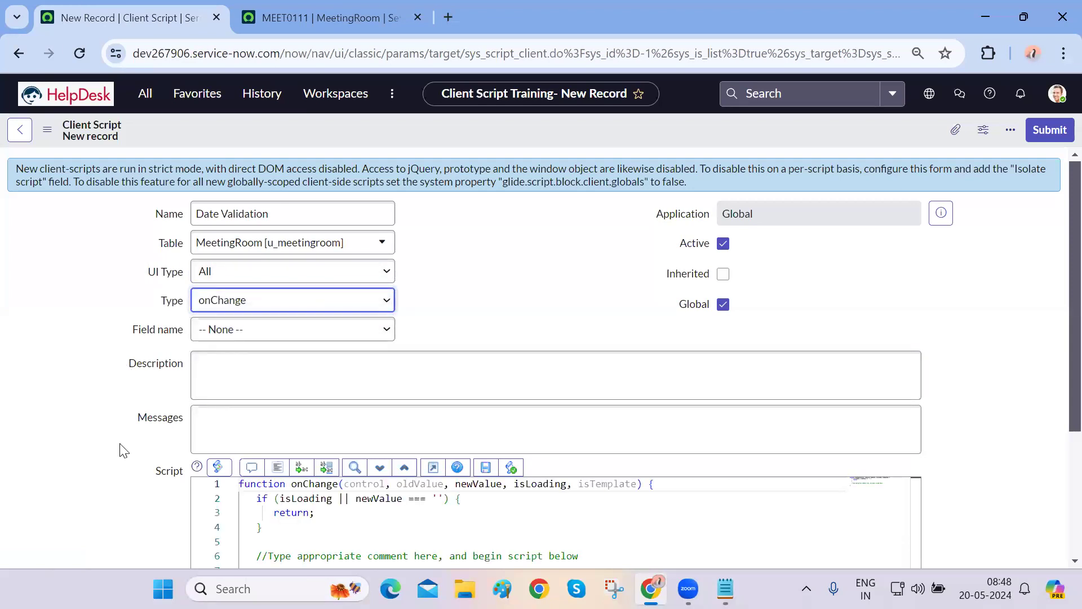
scroll(124, 451, "down", 2)
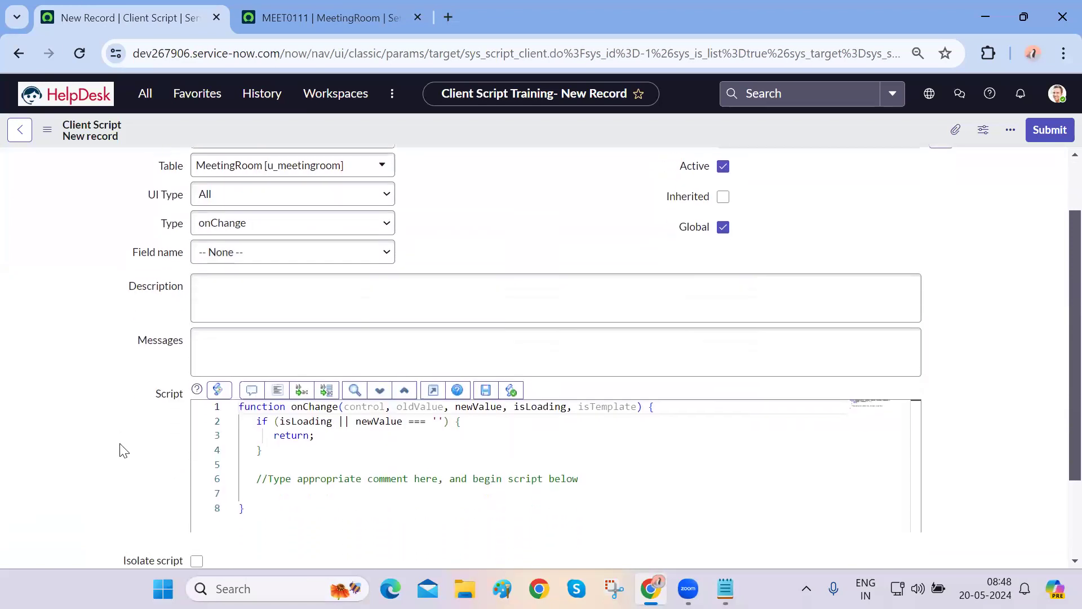
left_click(322, 252)
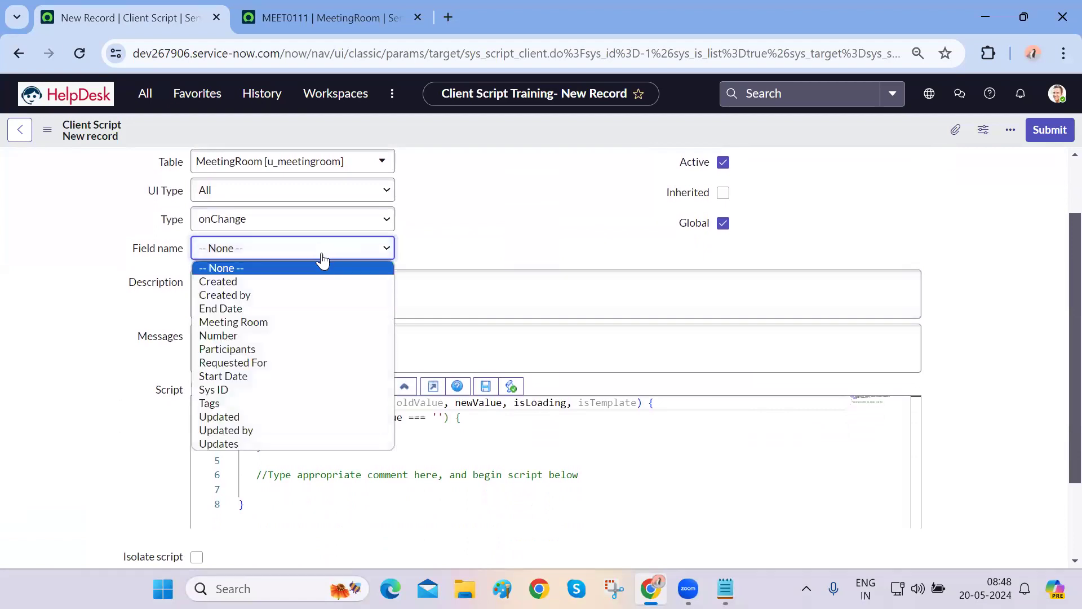
left_click(224, 309)
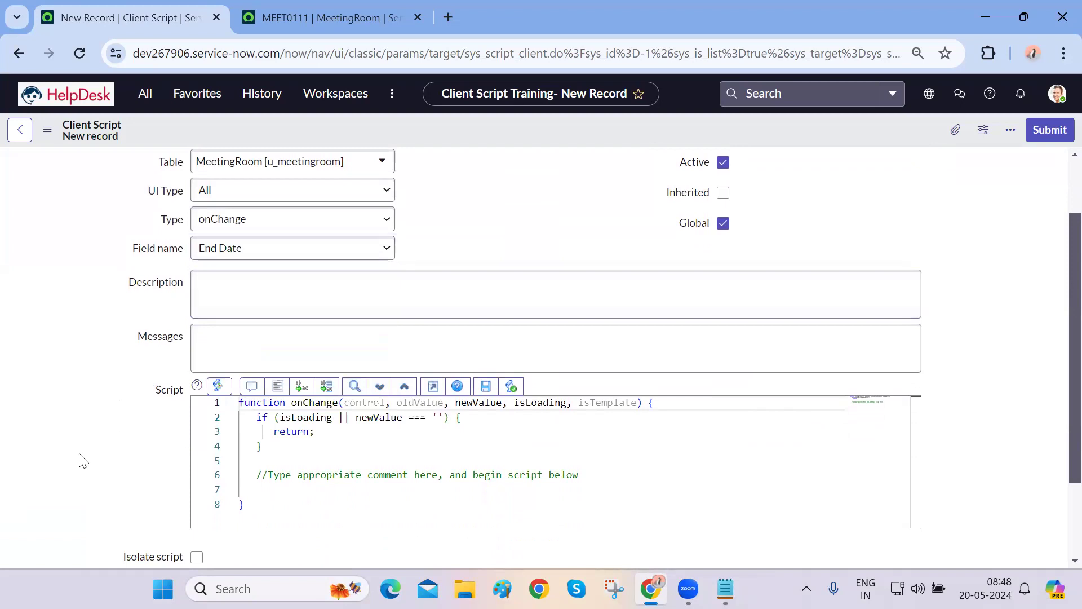
Replace the placeholder comment with code raising "END Date Should not be less than Start Date" when u_end_date precedes u_start_date, and format the script
scroll(83, 461, "down", 1)
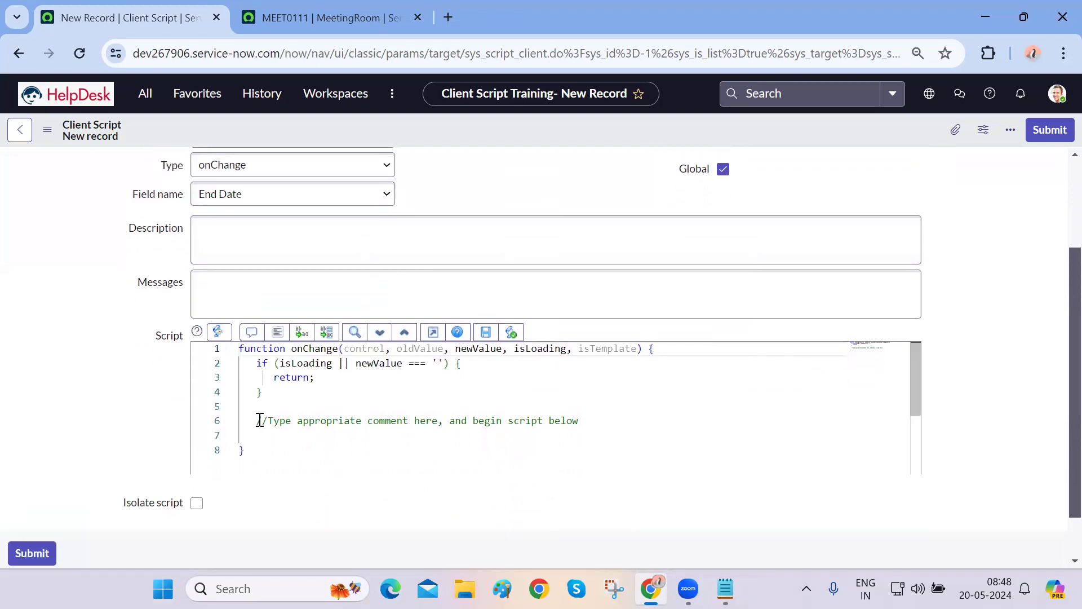
left_click_drag(260, 421, 596, 423)
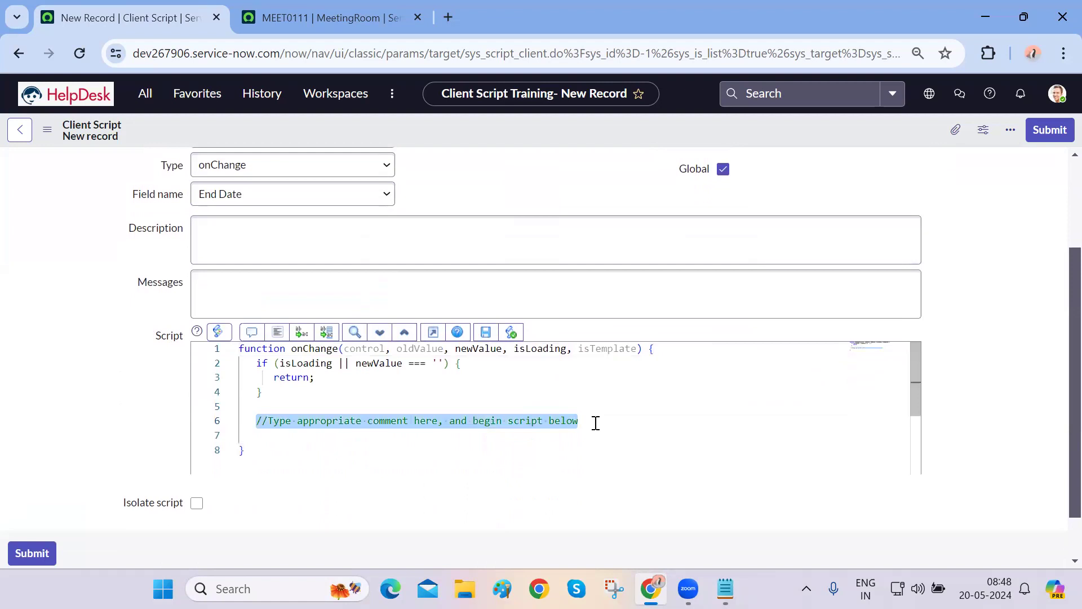
type("var startDate = g_form.getValue('u_start_date');  var endtDate = g_form.getValue('u_end_date');  if (endtDate < startDate) {      g_form.addErrorMessage(\"END Date Should not be less than Start Date \");  }")
key("ctrl+a")
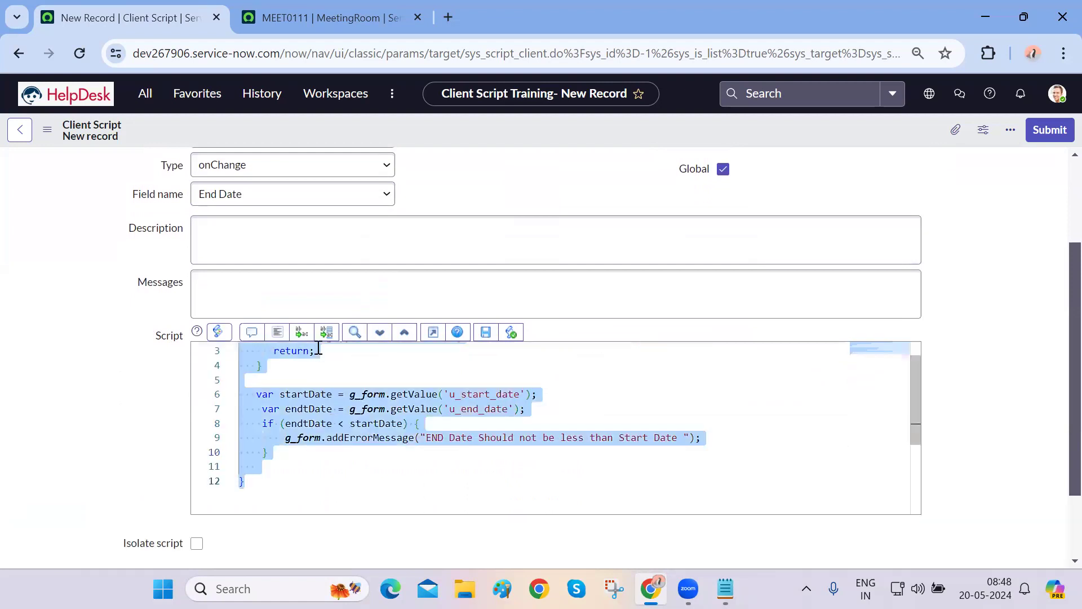
left_click(301, 332)
left_click(316, 437)
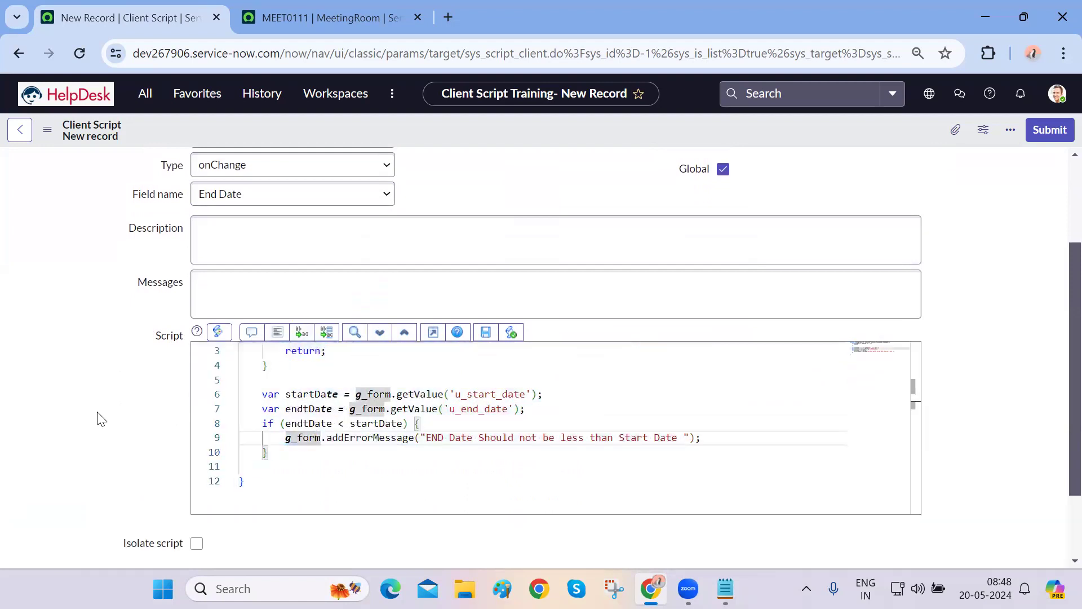
Check the startDate and endtDate variables in the script and save the Date Validation client script
double_click(316, 393)
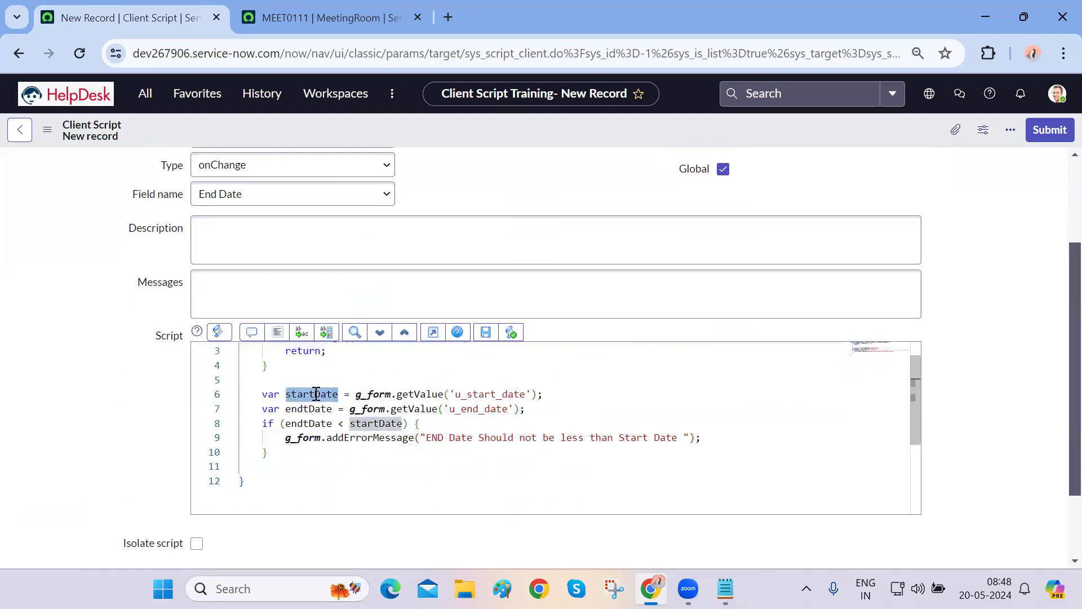
double_click(313, 409)
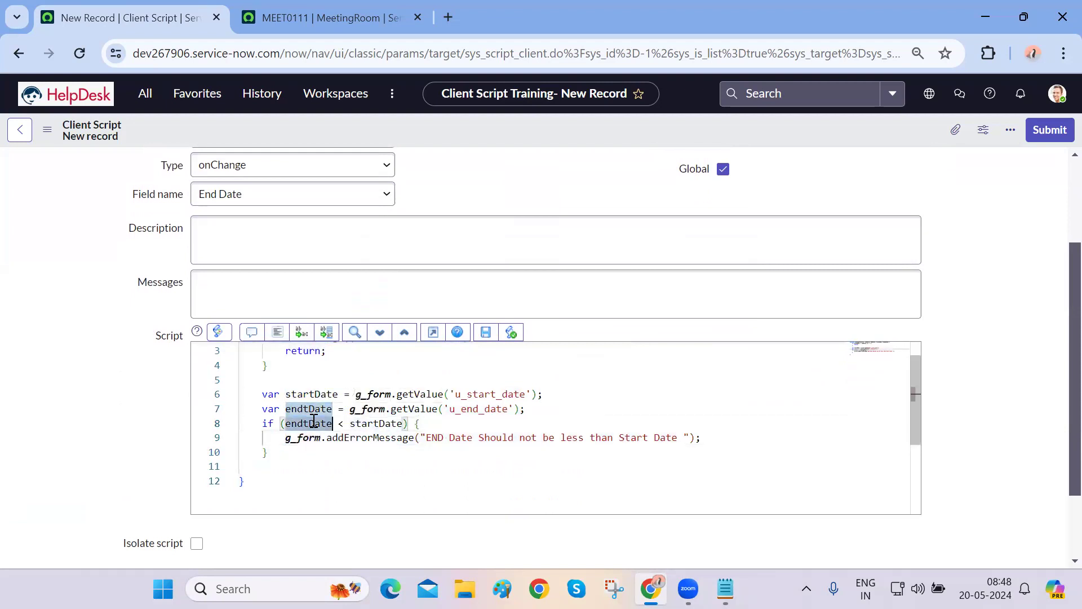
left_click(314, 449)
scroll(313, 449, "up", 2)
scroll(314, 449, "down", 2)
scroll(68, 450, "up", 3)
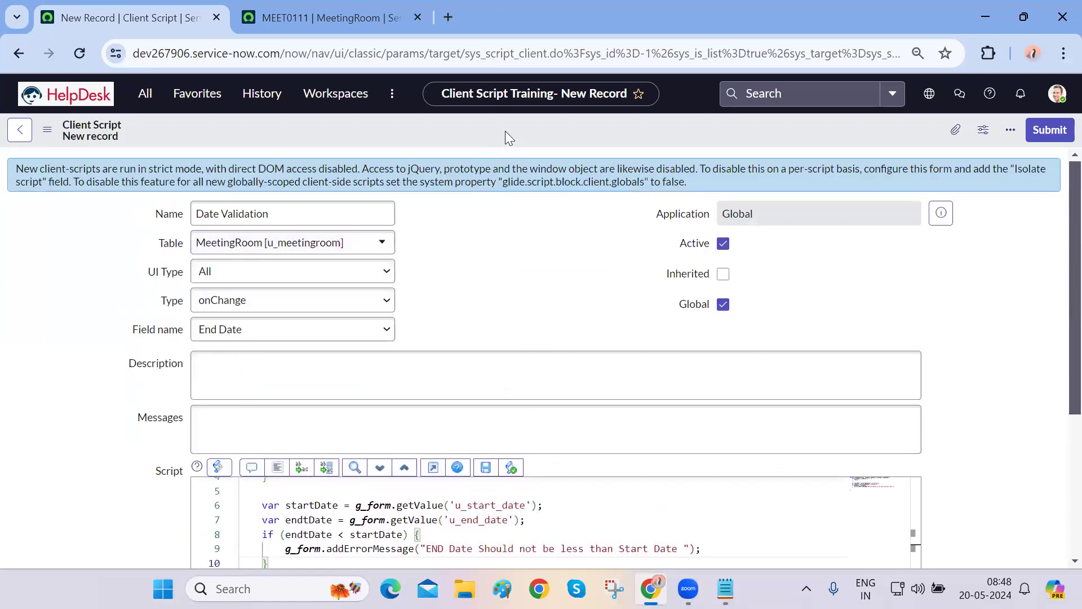
right_click(505, 131)
left_click(525, 143)
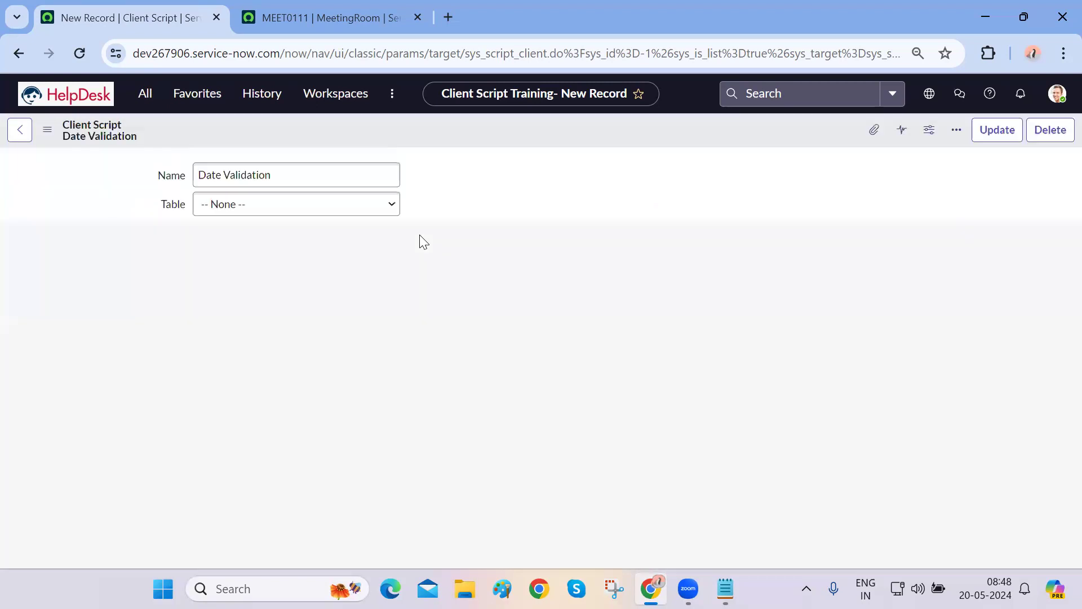
Switch to the MEET0111 record and open a blank new MeetingRoom record by stripping the query parameters after u_meetingroom.do from the address
left_click(318, 25)
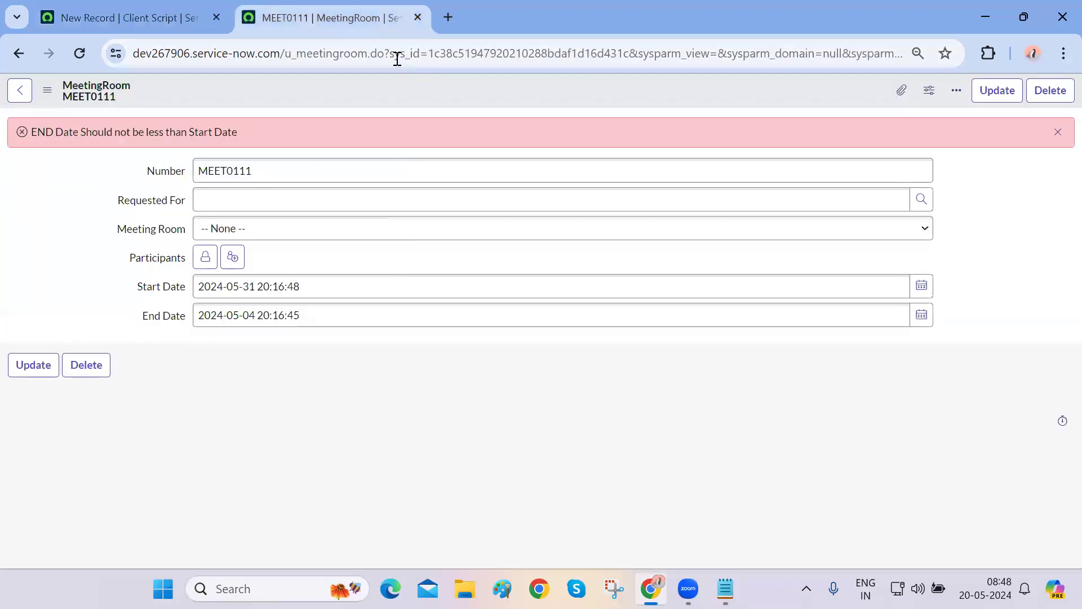
left_click_drag(383, 55, 1055, 54)
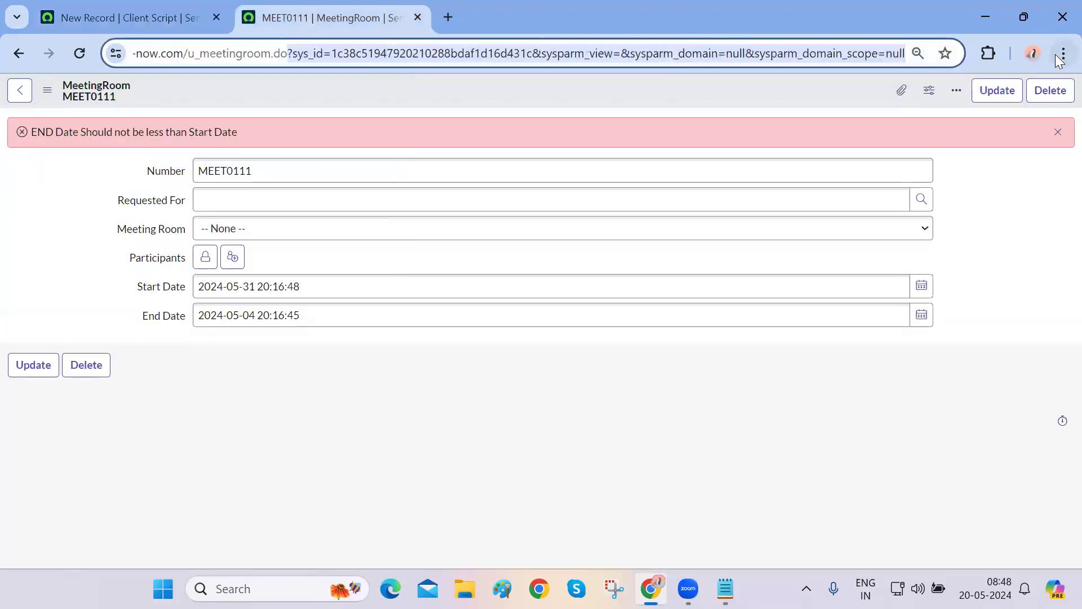
key("BackSpace")
key("Return")
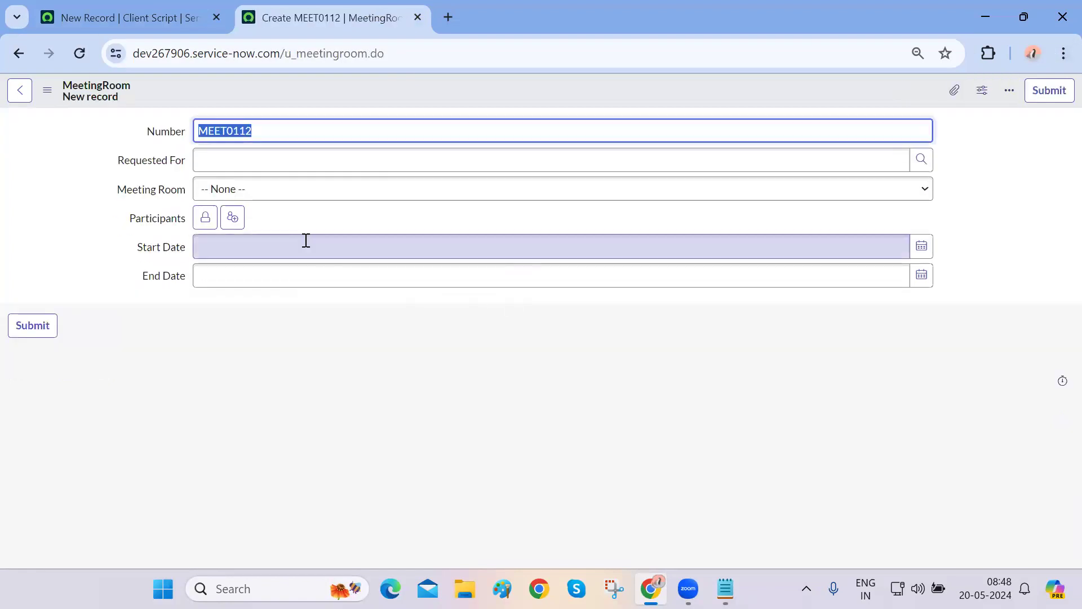
left_click(922, 246)
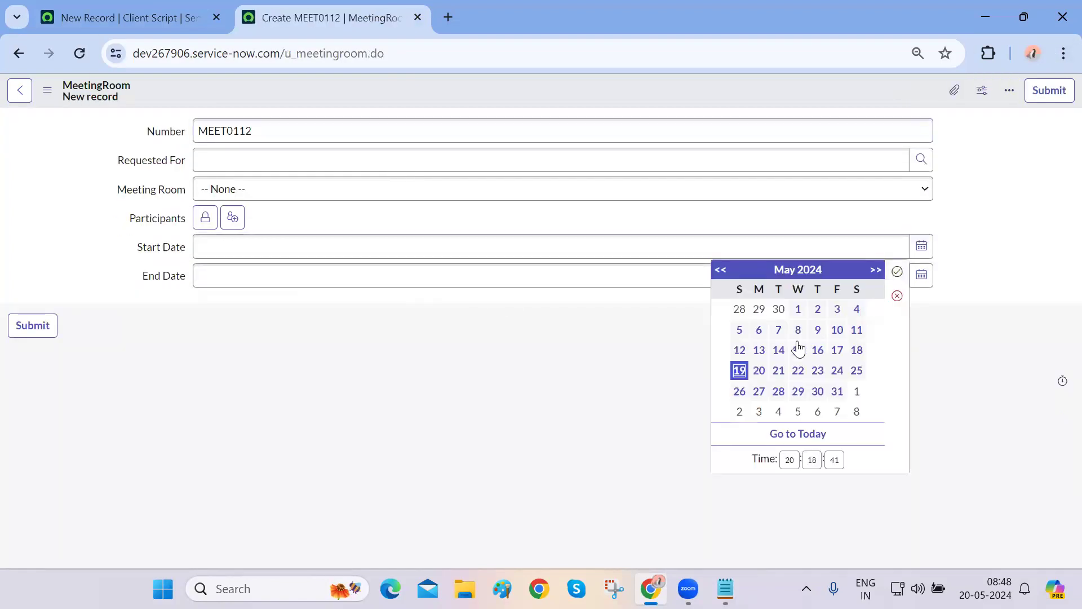
left_click(898, 272)
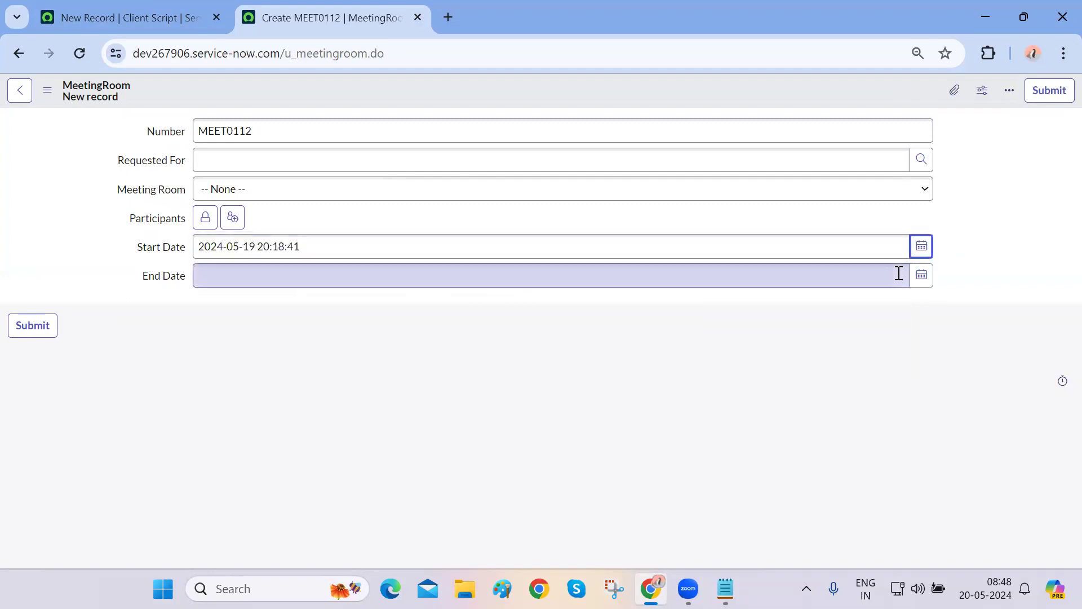
left_click(921, 275)
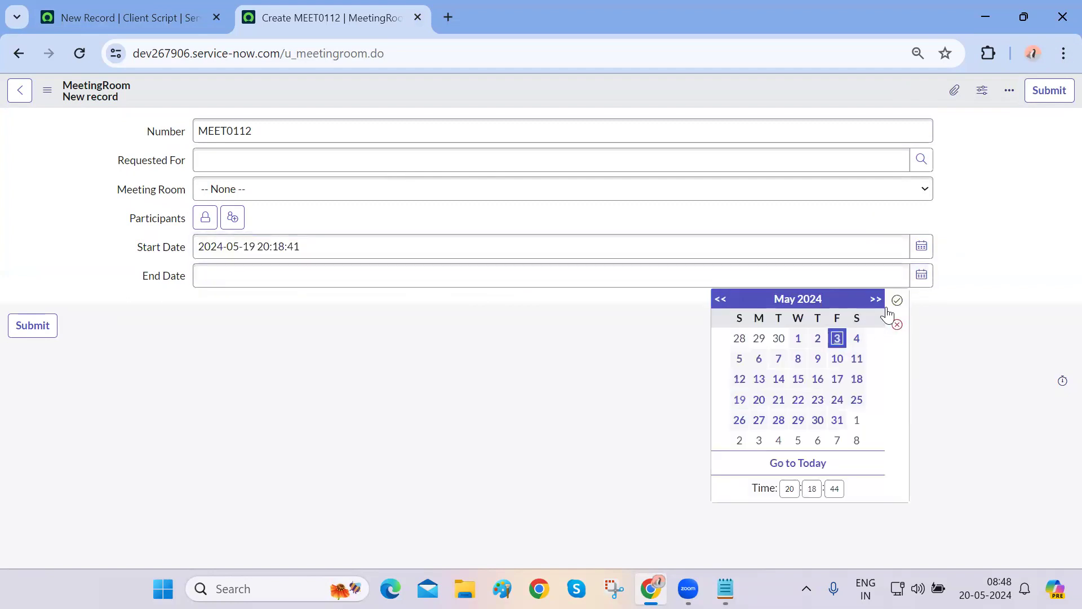
left_click(897, 302)
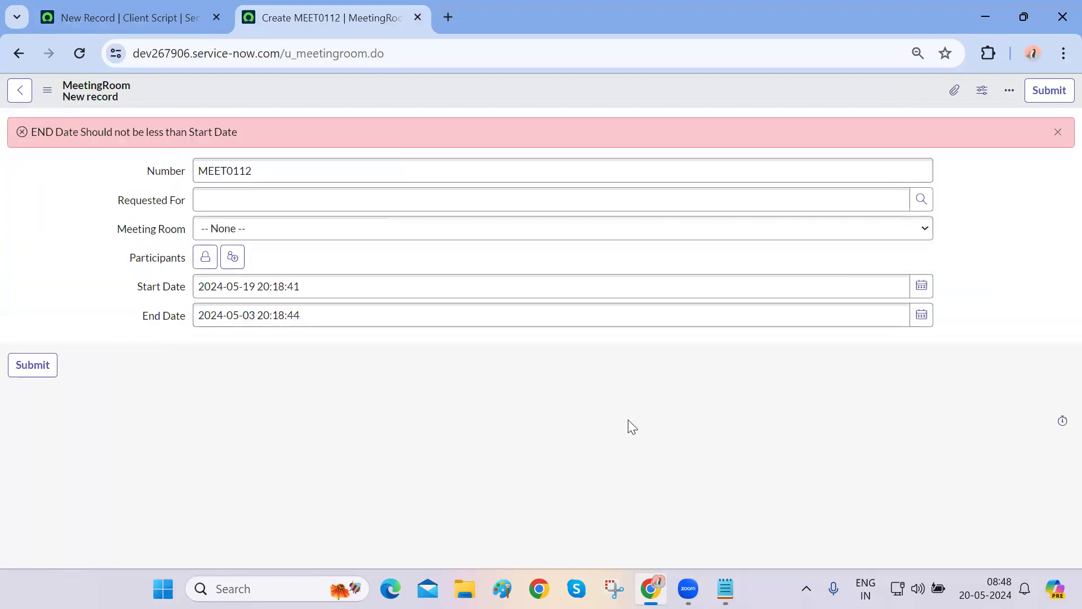
triple_click(69, 132)
left_click(282, 419)
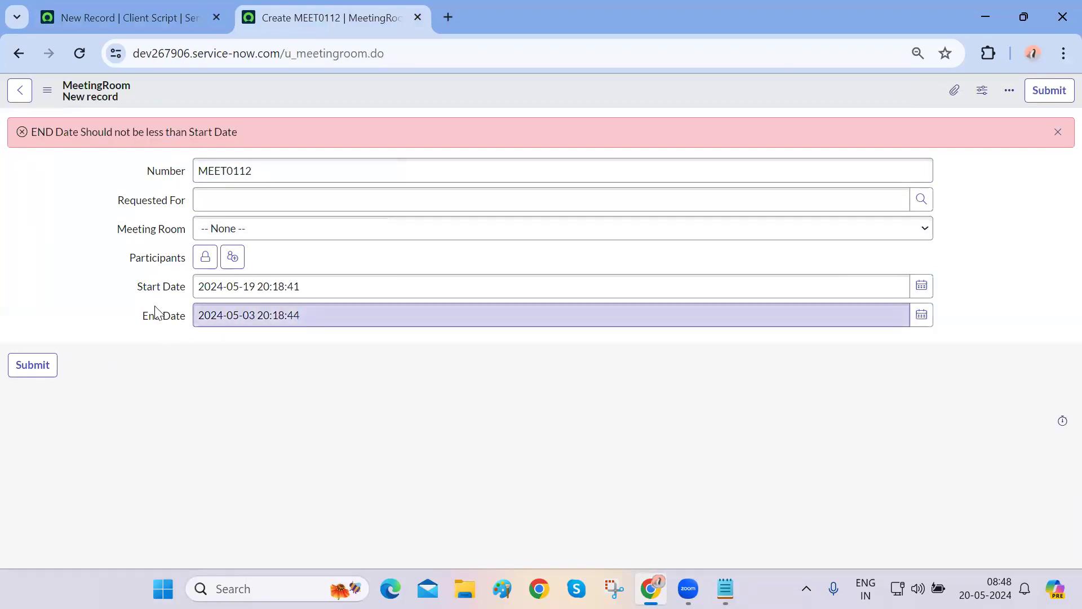
left_click(920, 319)
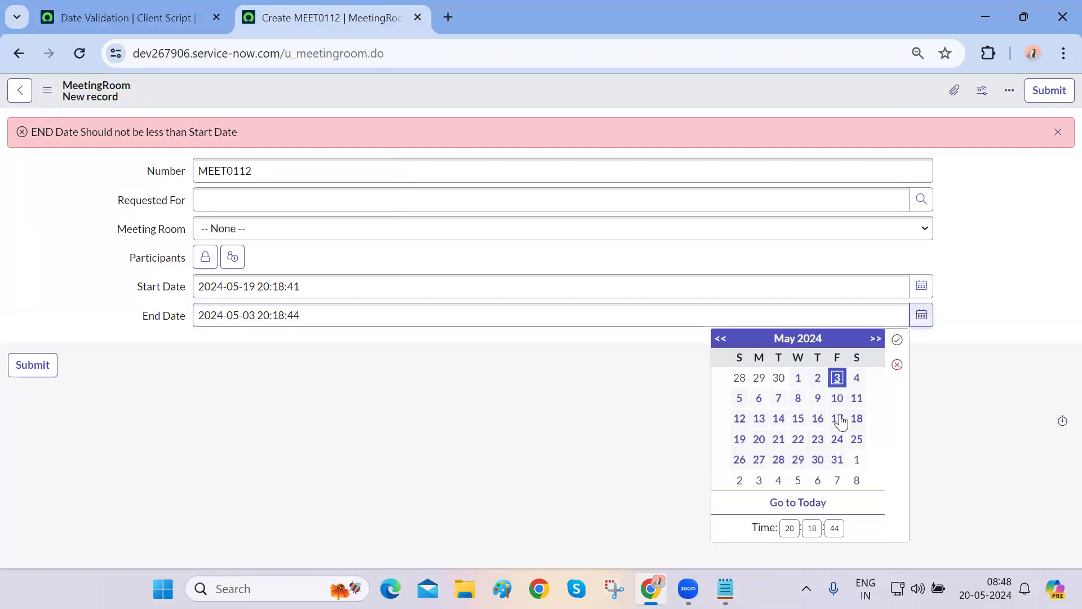
left_click(836, 459)
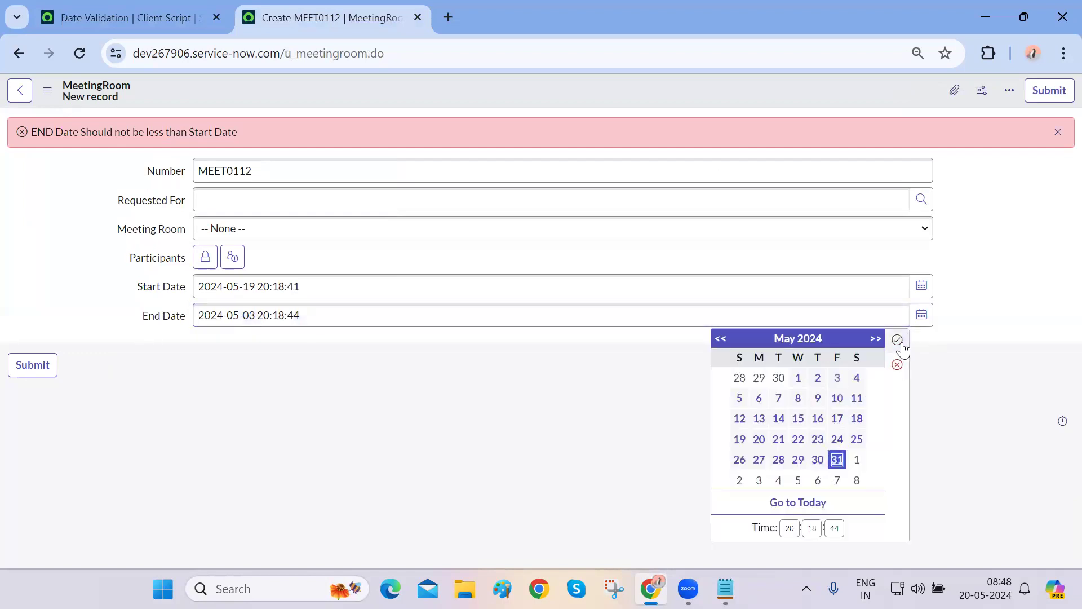
left_click(900, 342)
left_click(1058, 133)
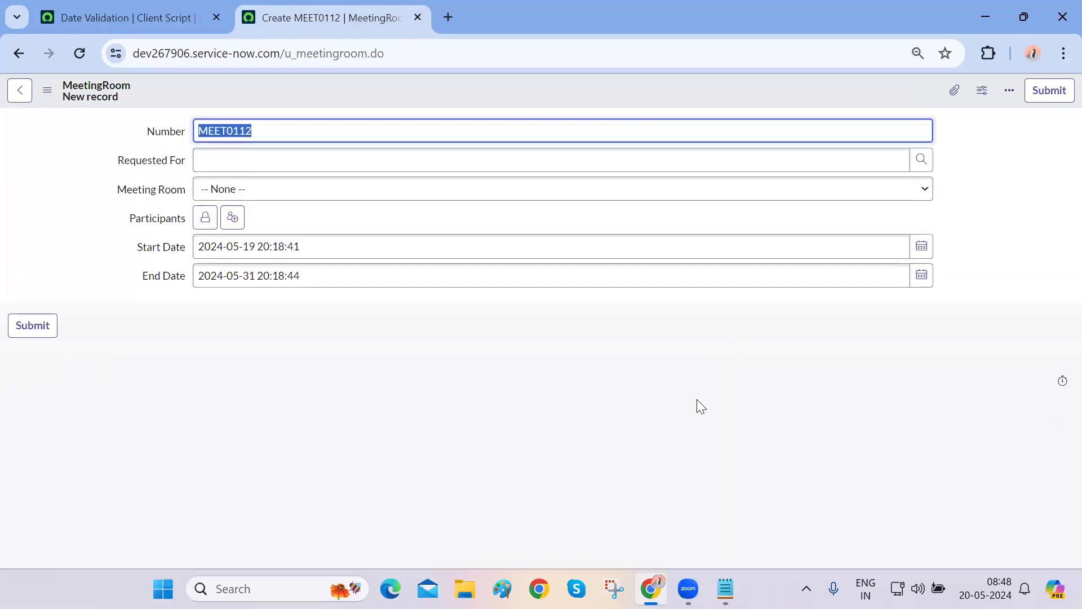
left_click(921, 278)
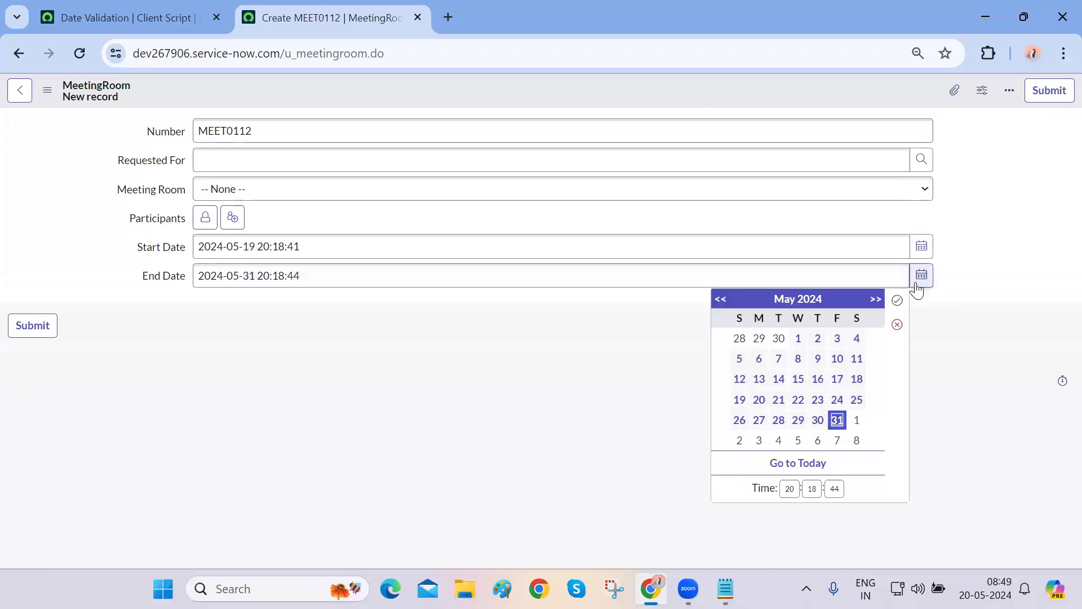
left_click(759, 358)
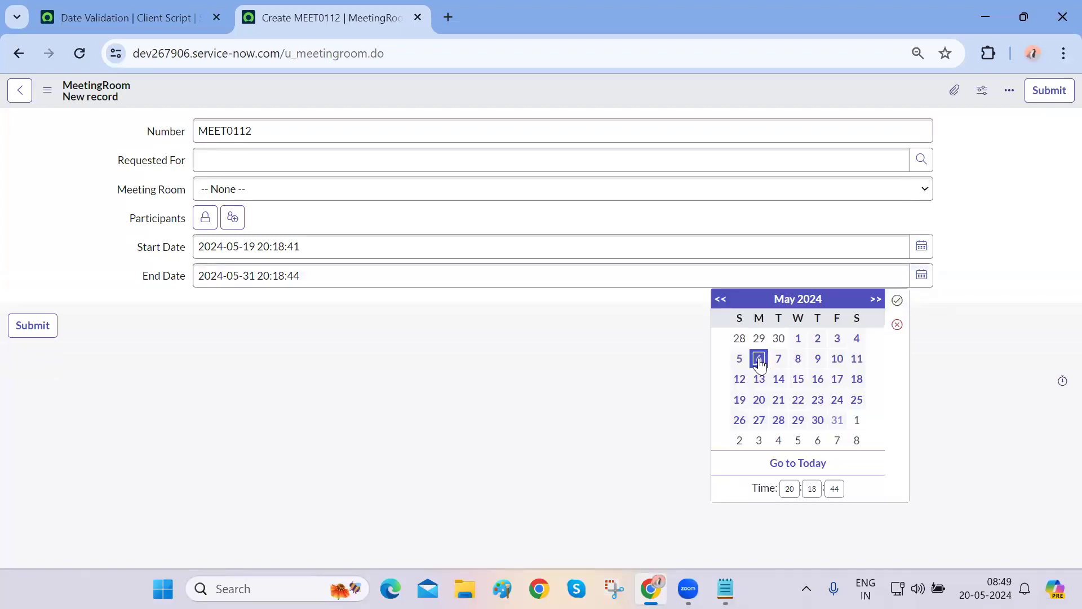
left_click(897, 300)
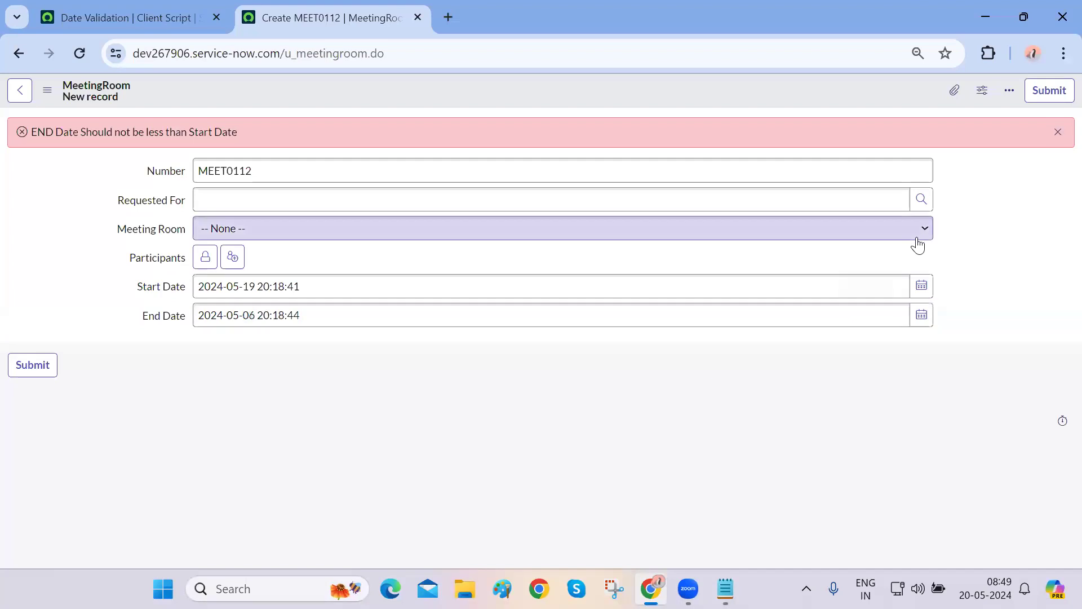
left_click(1058, 133)
left_click(921, 275)
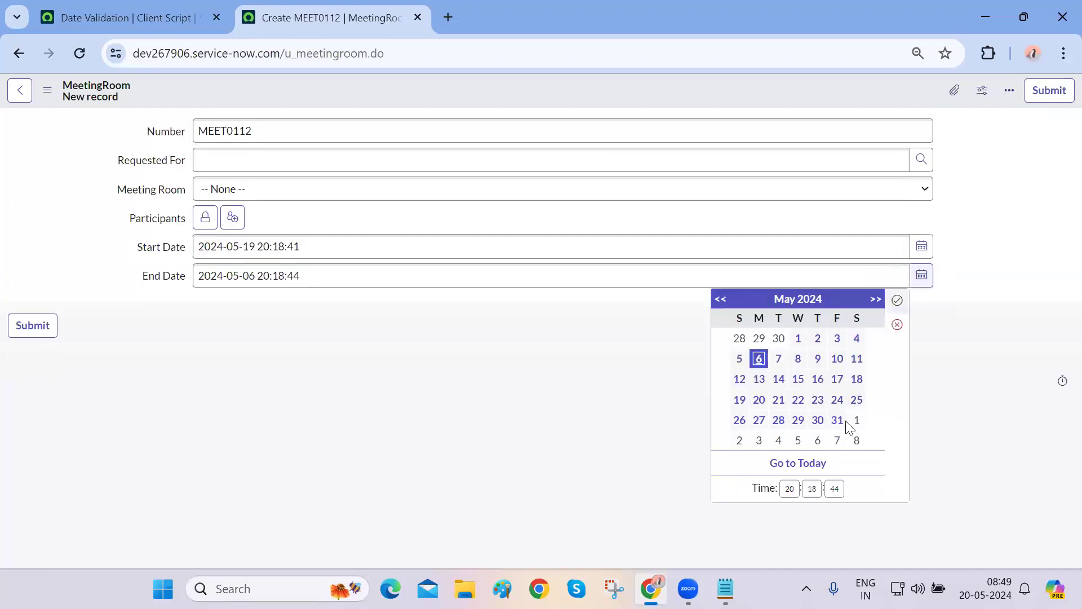
left_click(838, 441)
left_click(896, 300)
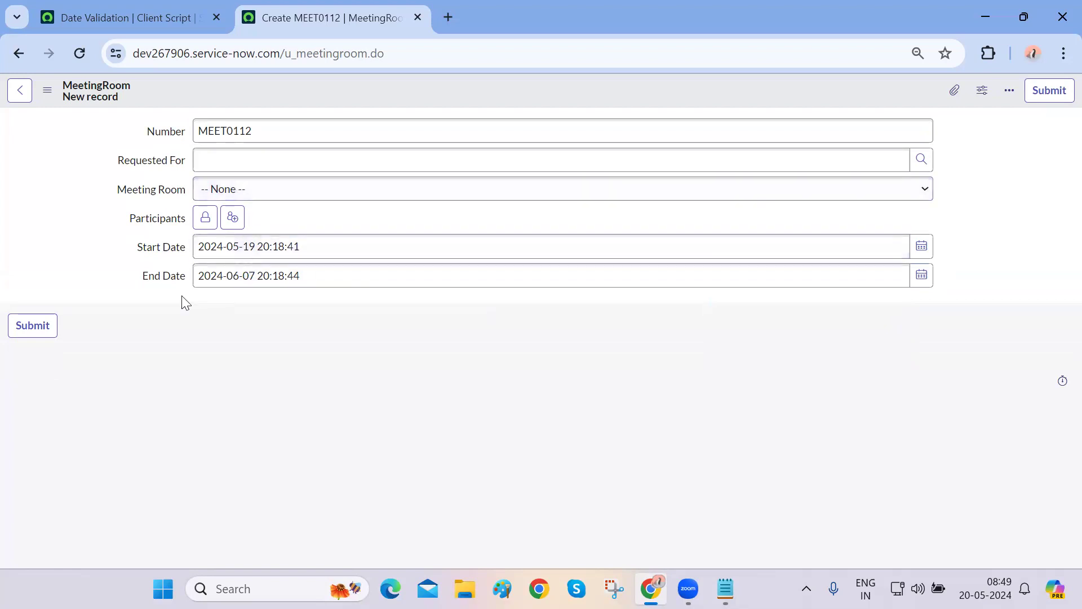
left_click(151, 276)
left_click(188, 319)
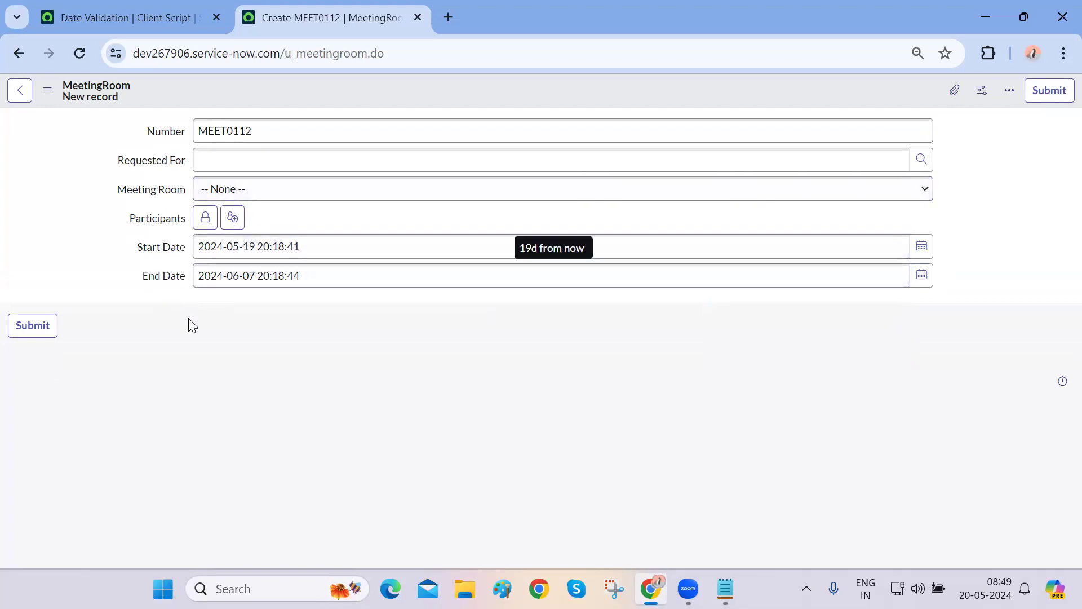
Return to the Date Validation client script and review its settings and script from start to end
left_click(107, 9)
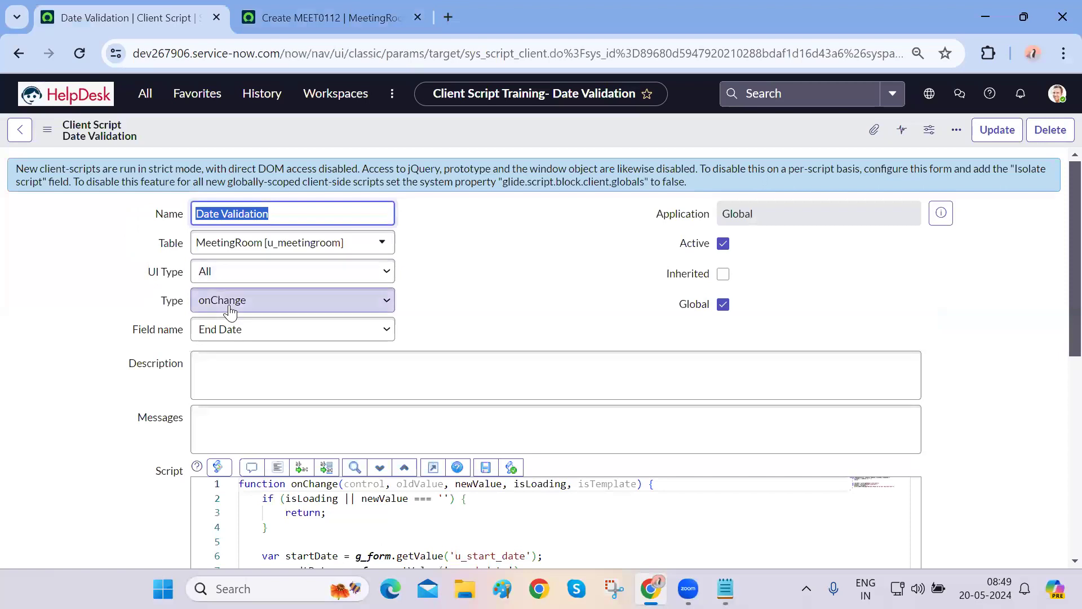
scroll(230, 308, "down", 10)
scroll(113, 451, "up", 8)
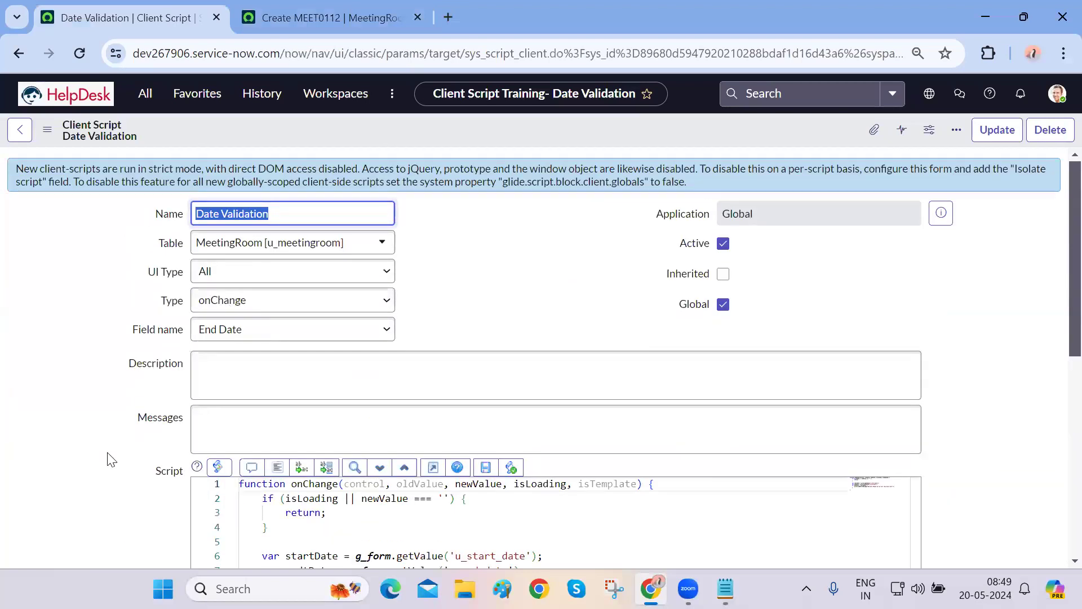
scroll(107, 457, "down", 3)
scroll(111, 460, "down", 5)
scroll(112, 460, "up", 8)
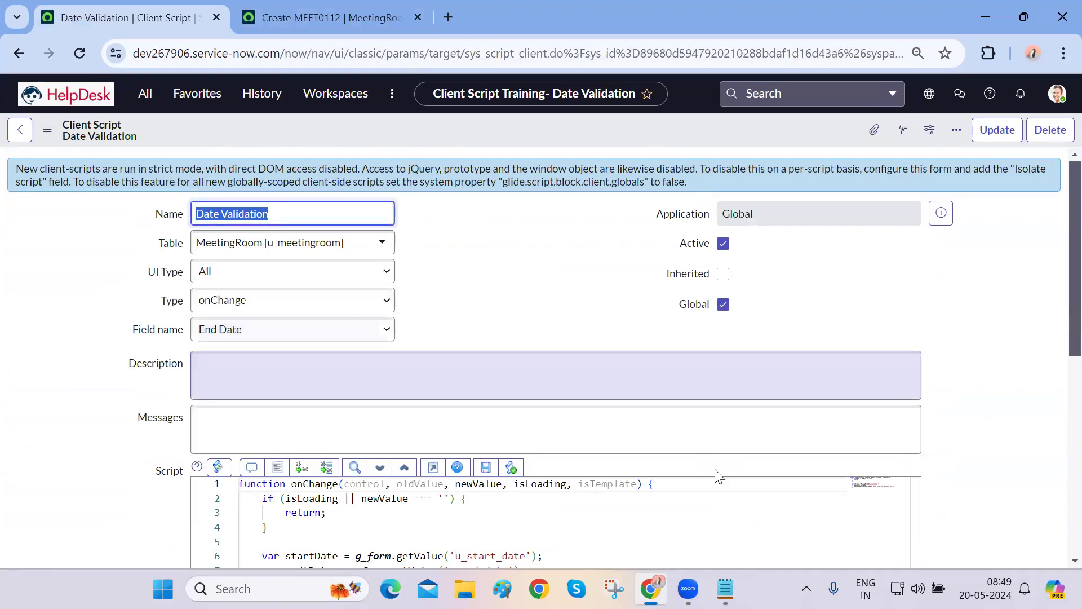
Switch to Notepad, highlight the note "current.category=hardware", and return to the Date Validation client script
left_click(726, 588)
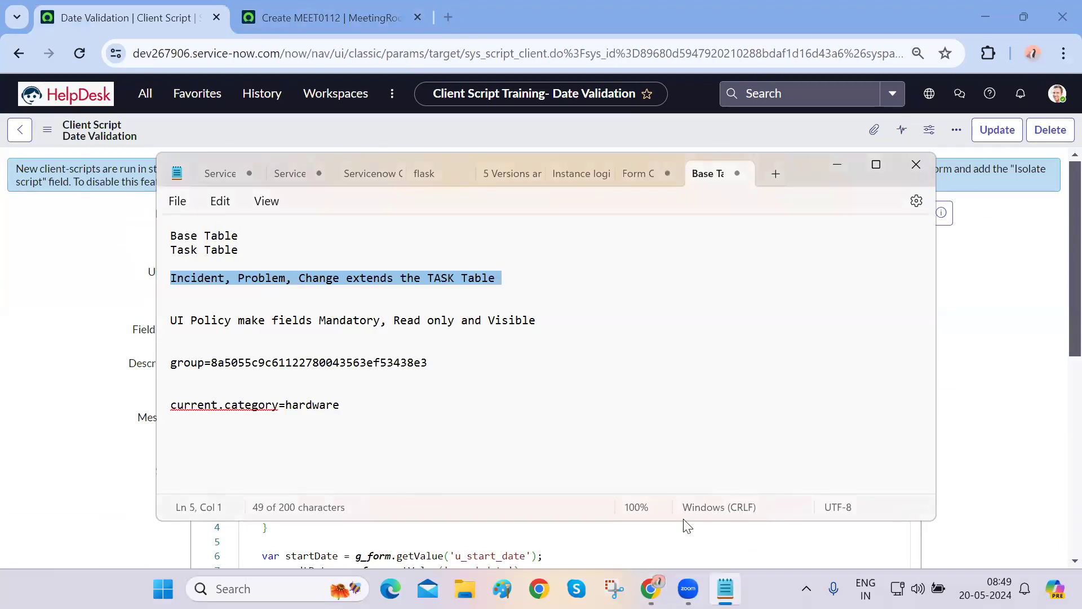
triple_click(377, 407)
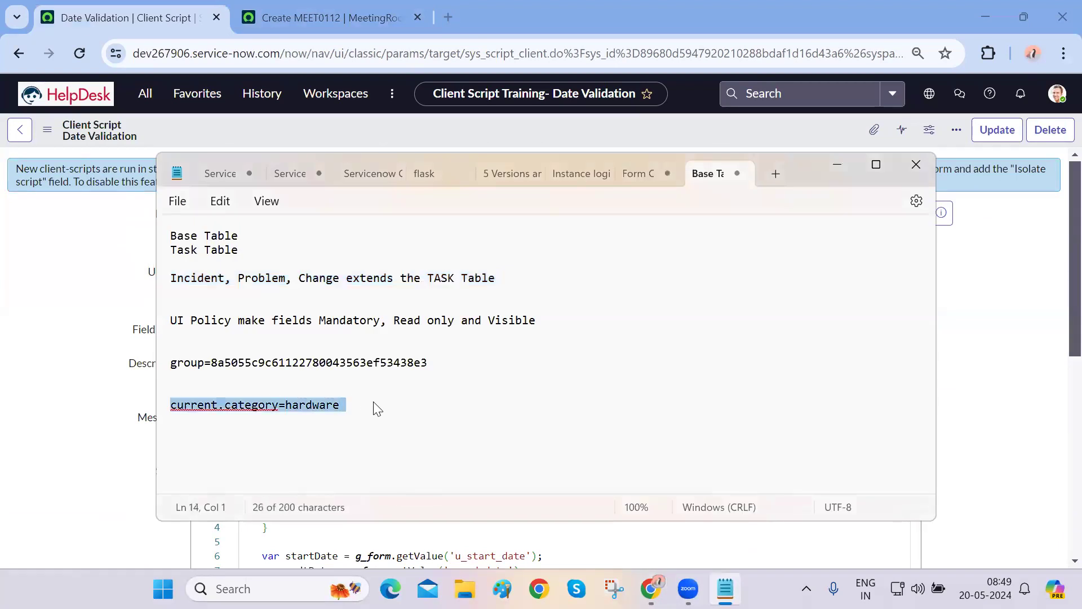
left_click(69, 403)
scroll(65, 403, "down", 6)
scroll(66, 403, "up", 6)
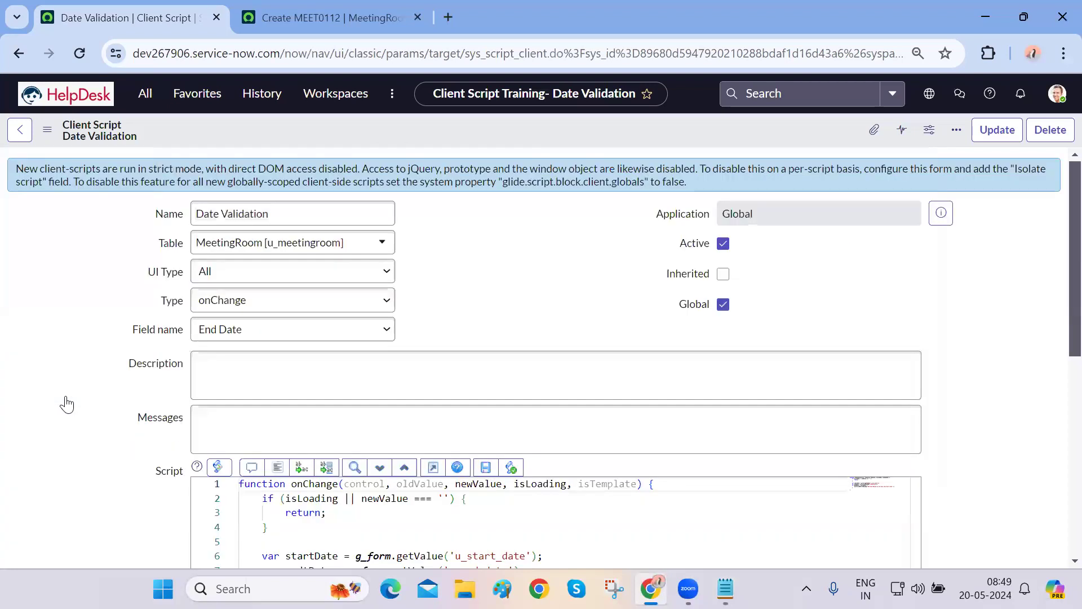
left_click(145, 93)
type("c")
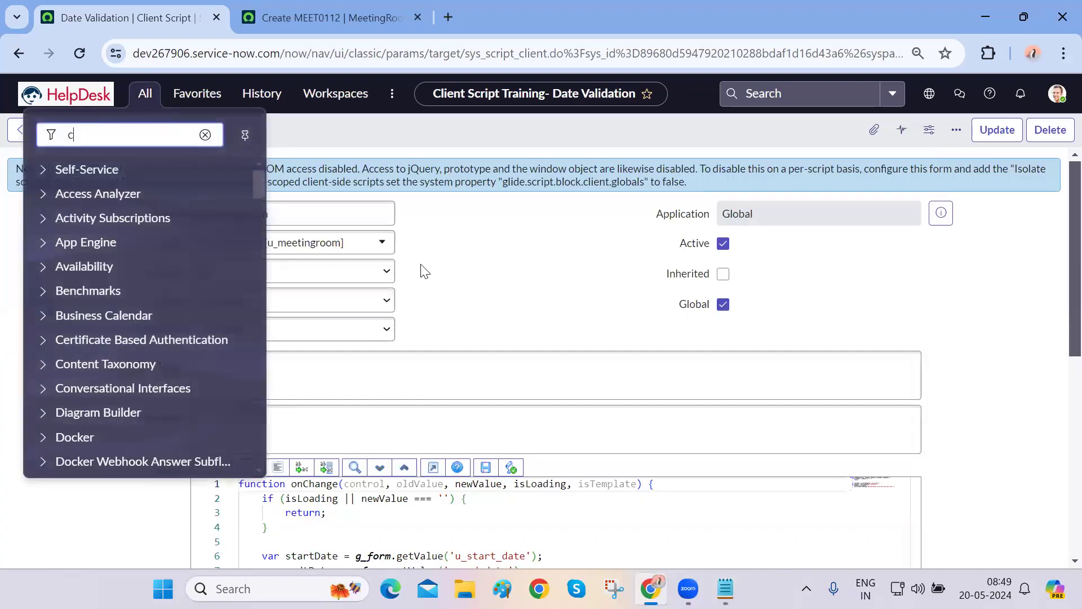
left_click(206, 135)
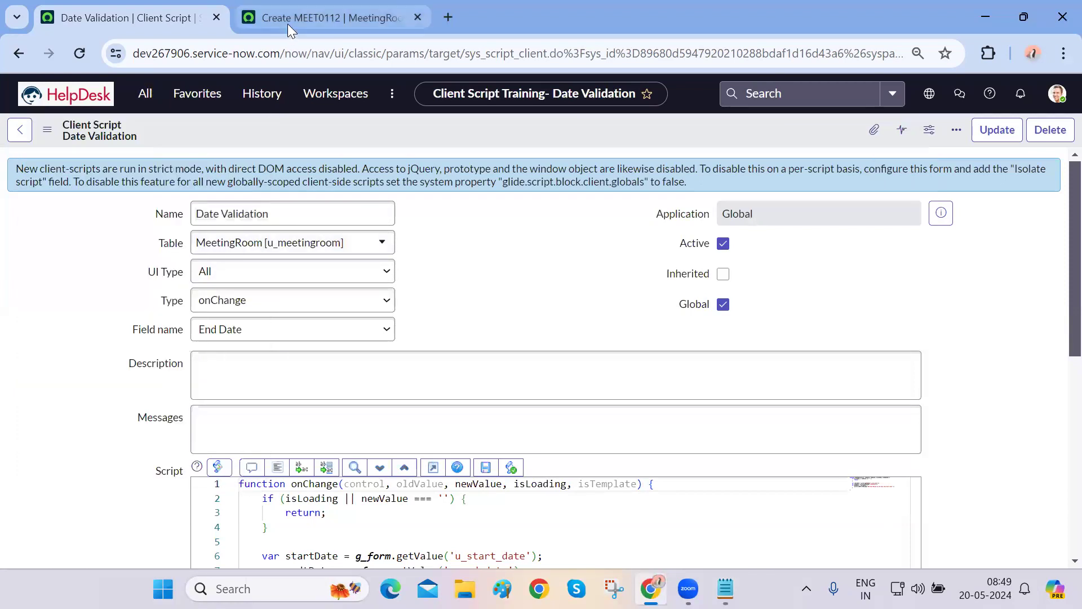
Glance at the new MeetingRoom record, and highlight the onChange function name in the Date Validation script for review
left_click(288, 23)
left_click(151, 30)
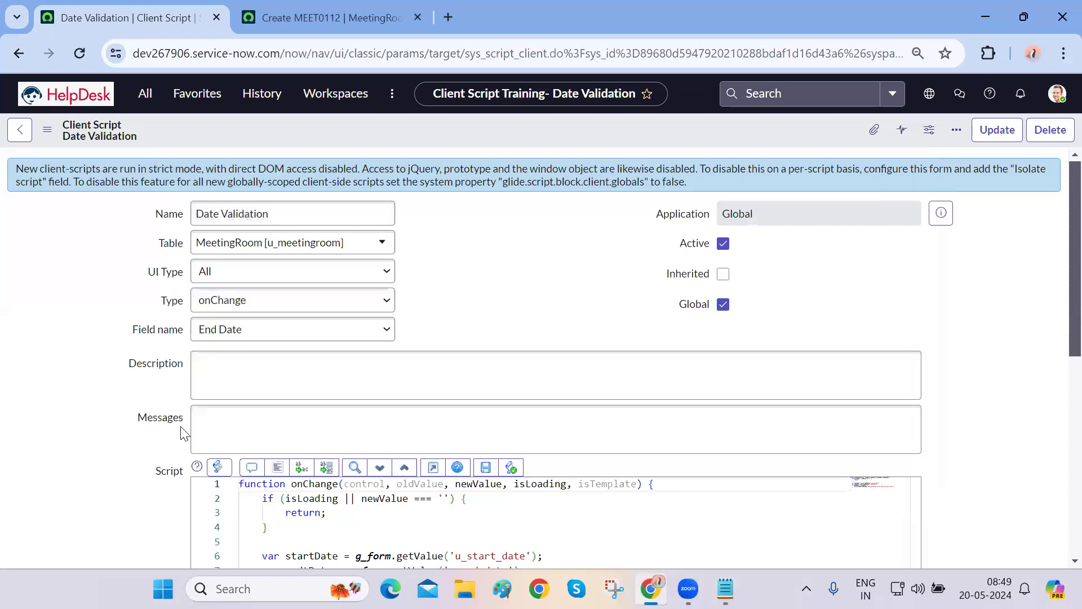
scroll(186, 428, "down", 2)
double_click(314, 354)
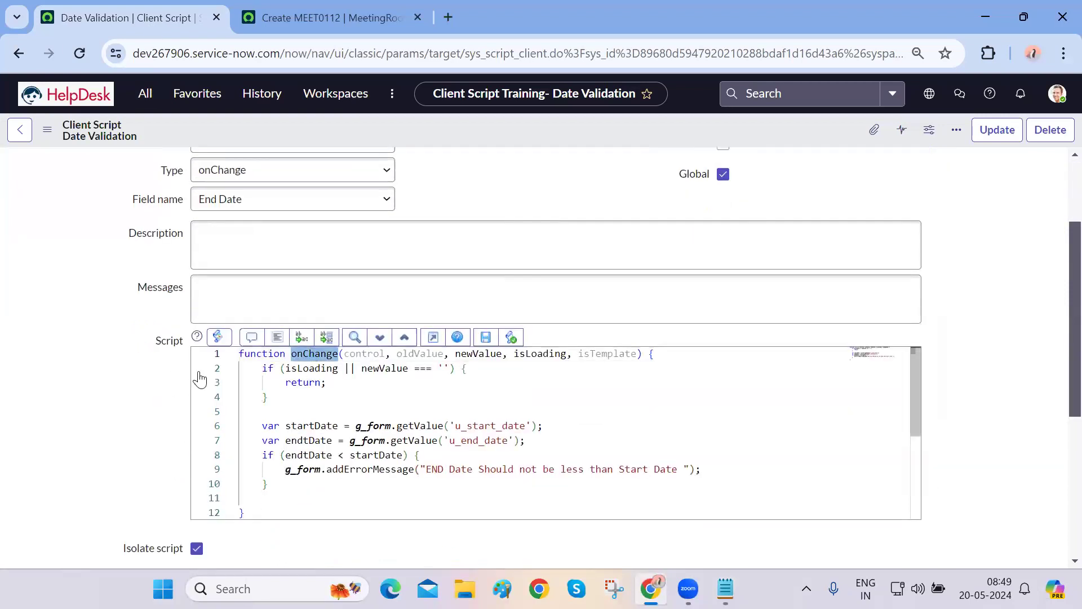
Search the application navigator for "ui" from the Date Validation client script
scroll(124, 381, "up", 2)
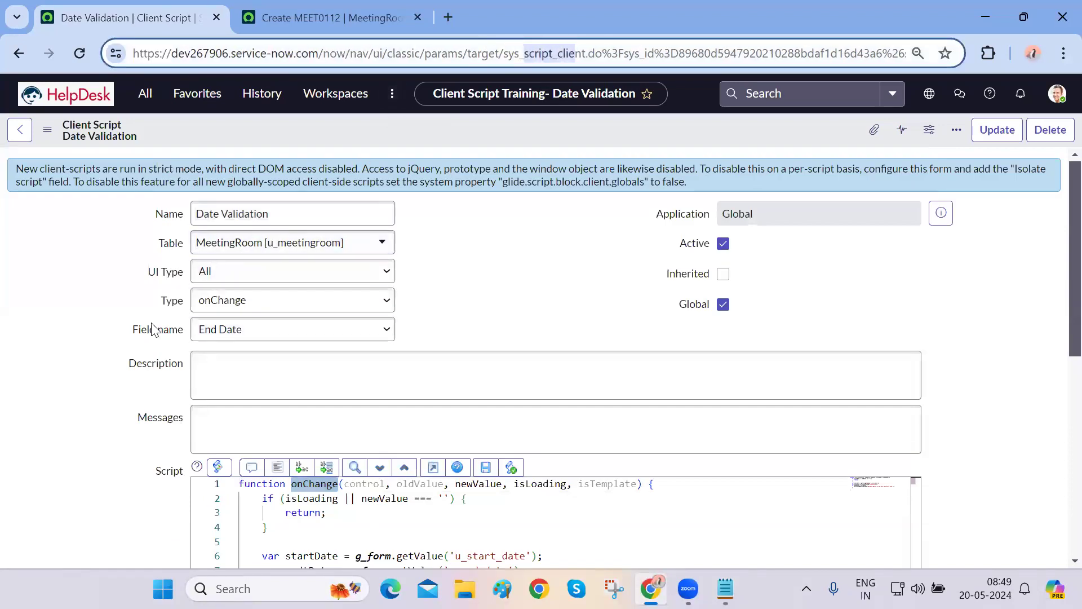
left_click(126, 362)
left_click(145, 95)
type("ui")
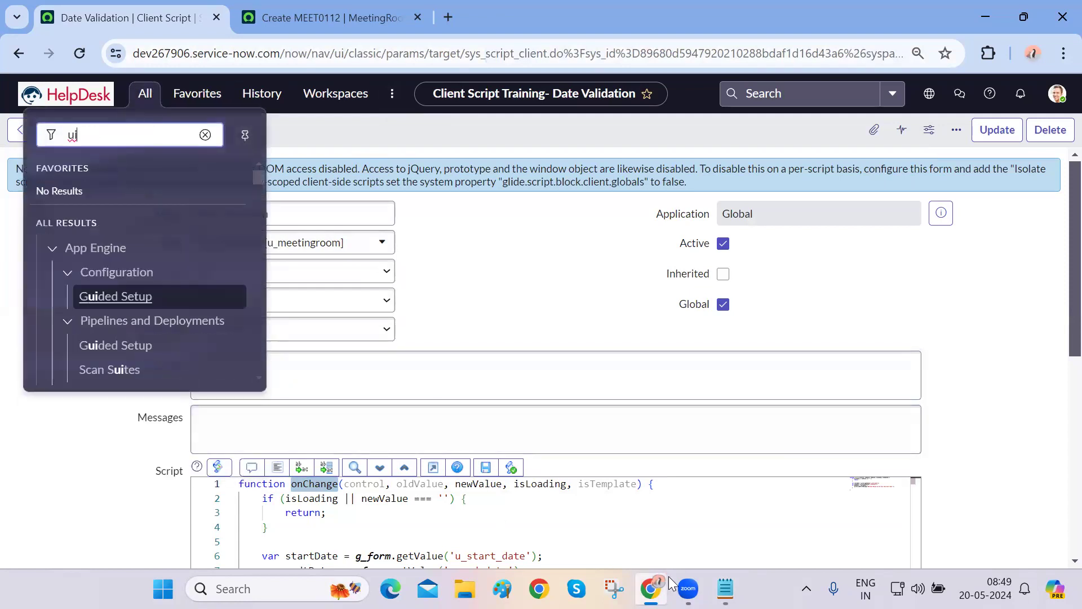
Switch to Notepad and highlight the note "UI Policy make fields Mandatory, Read only and Visible"
left_click(725, 588)
left_click_drag(182, 322, 609, 323)
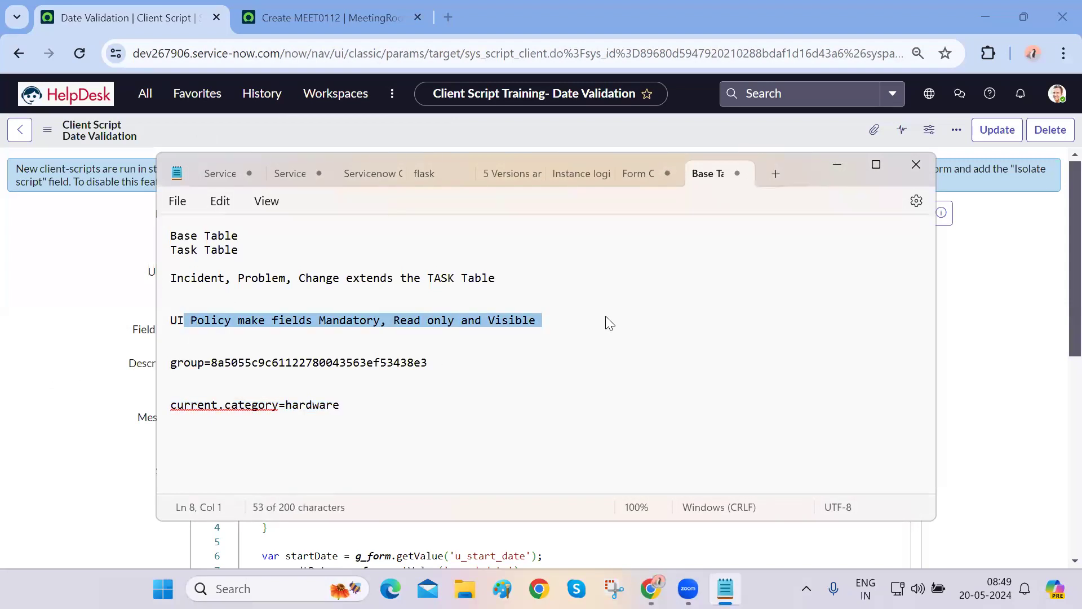
left_click(570, 330)
Add the lines "Client Side" and "Server Side" below the current.category=hardware note
left_click(420, 395)
left_click(396, 406)
key("Return")
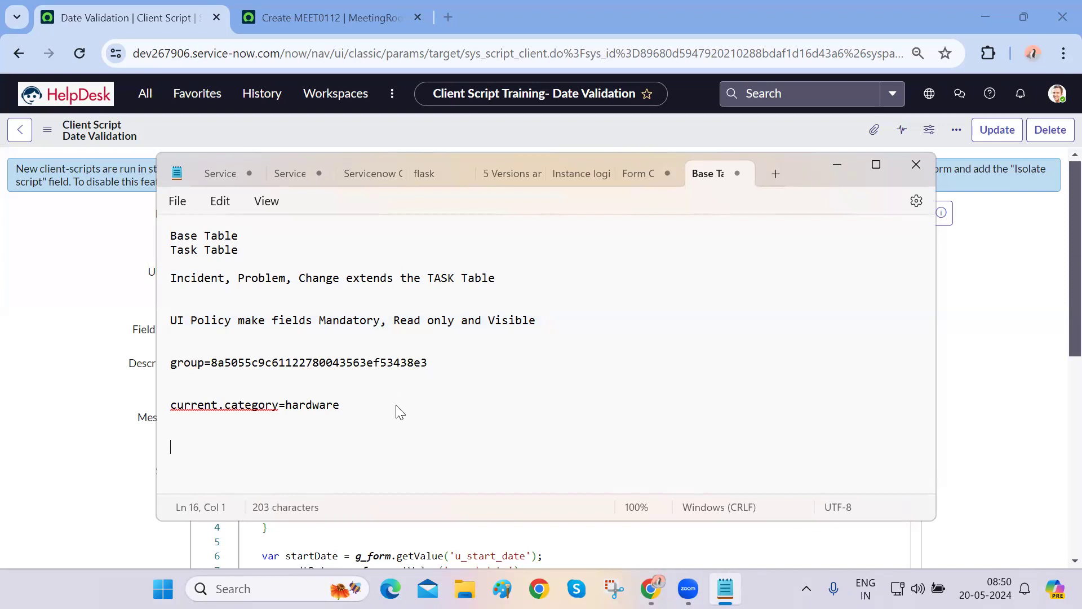
type("ient Side")
key("Return")
type("Servcer")
key("BackSpace")
type("er Side")
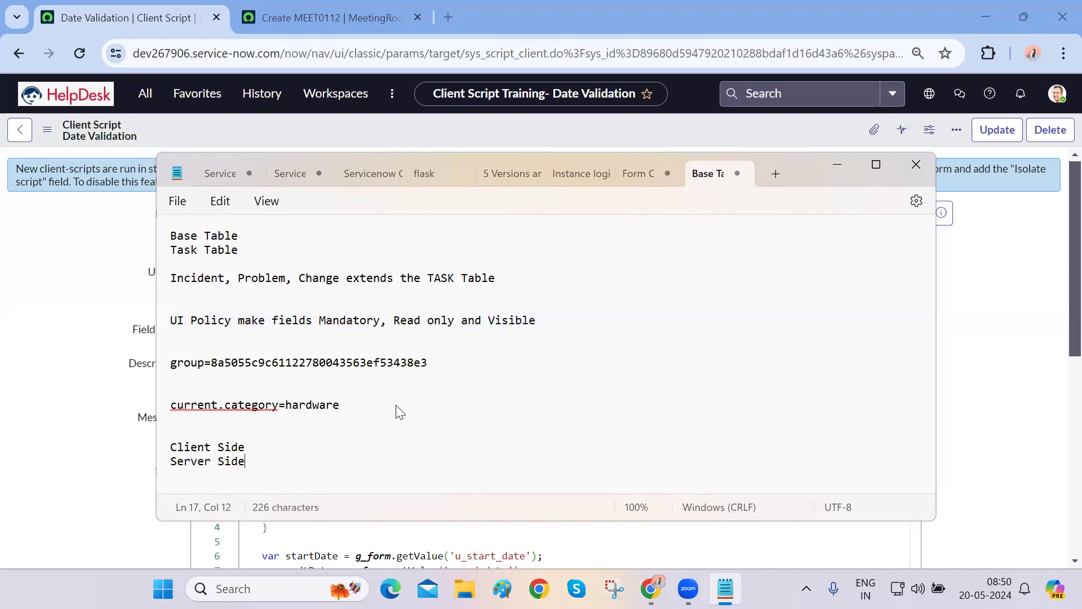
Return to the new MeetingRoom record in the browser and clear its Number field
left_click(85, 438)
left_click(315, 24)
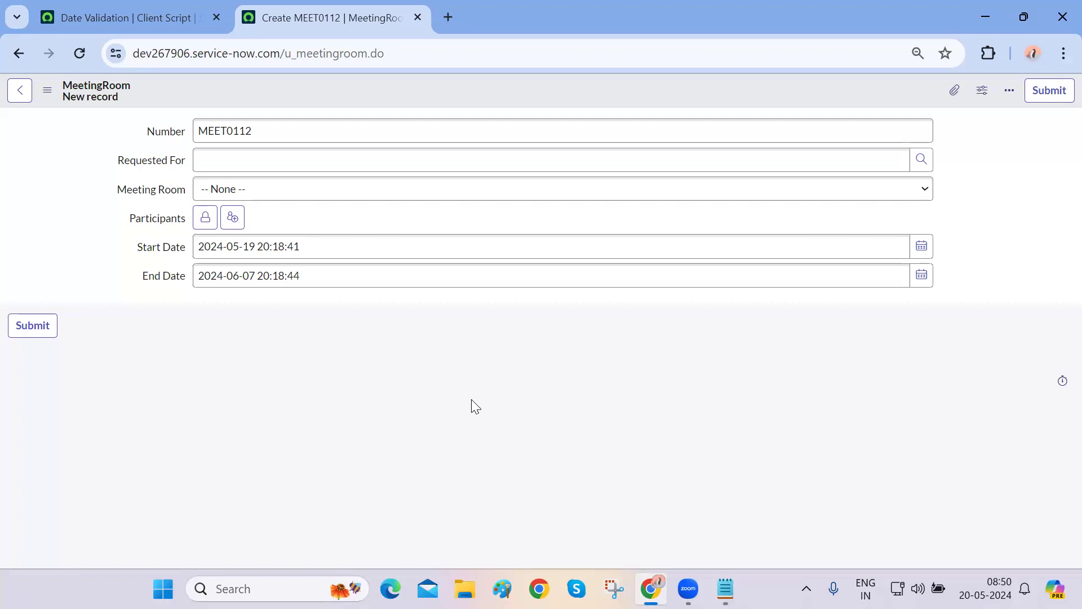
double_click(365, 129)
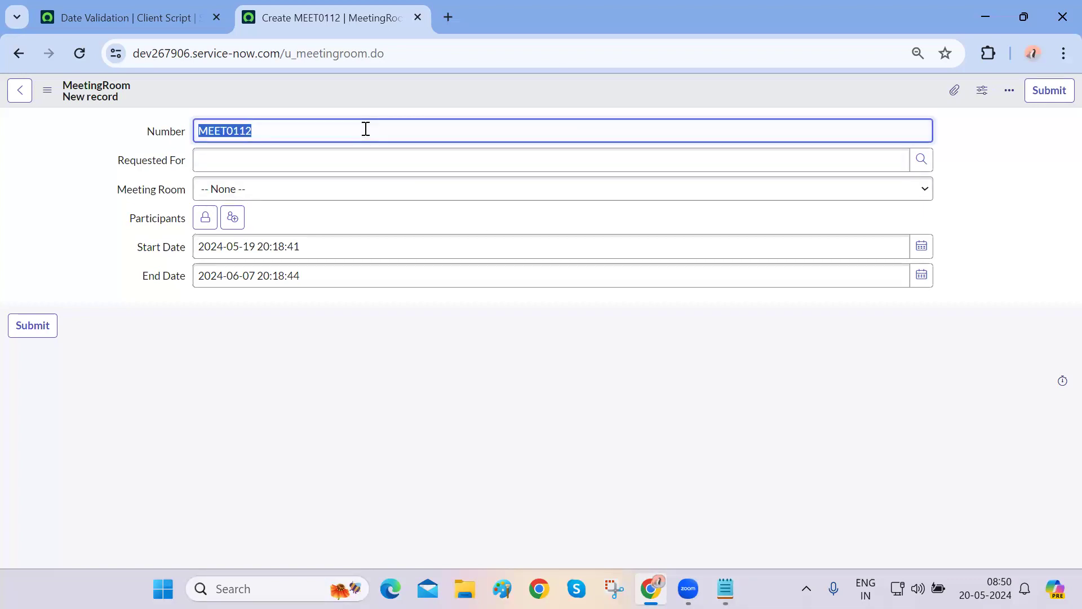
key("BackSpace")
left_click(678, 420)
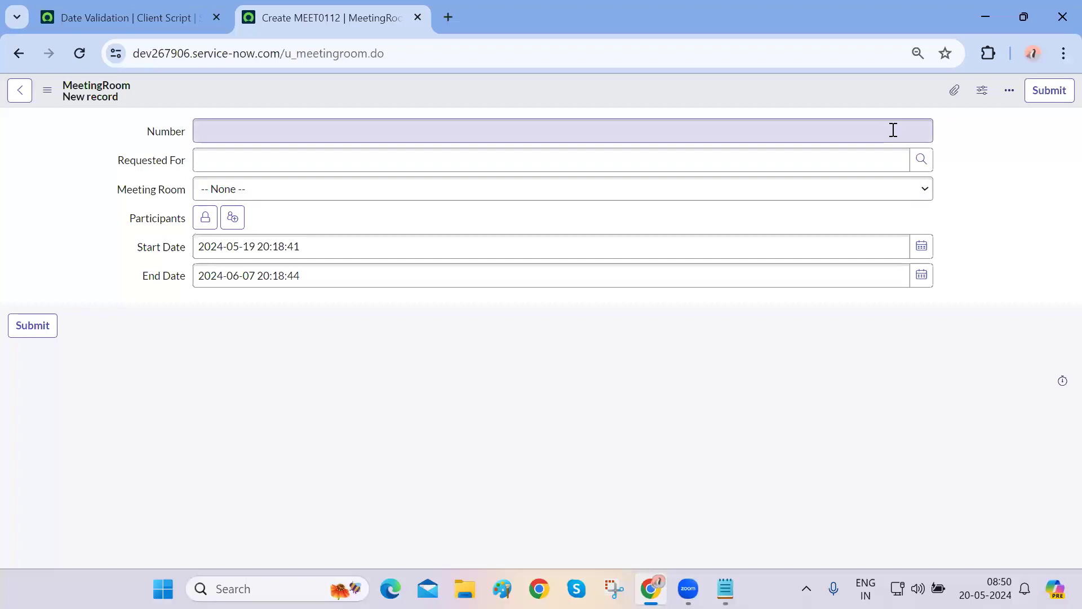
Look through the Users lookup for Requested For, highlighting sys_user_list in its address and the total record count
left_click(922, 162)
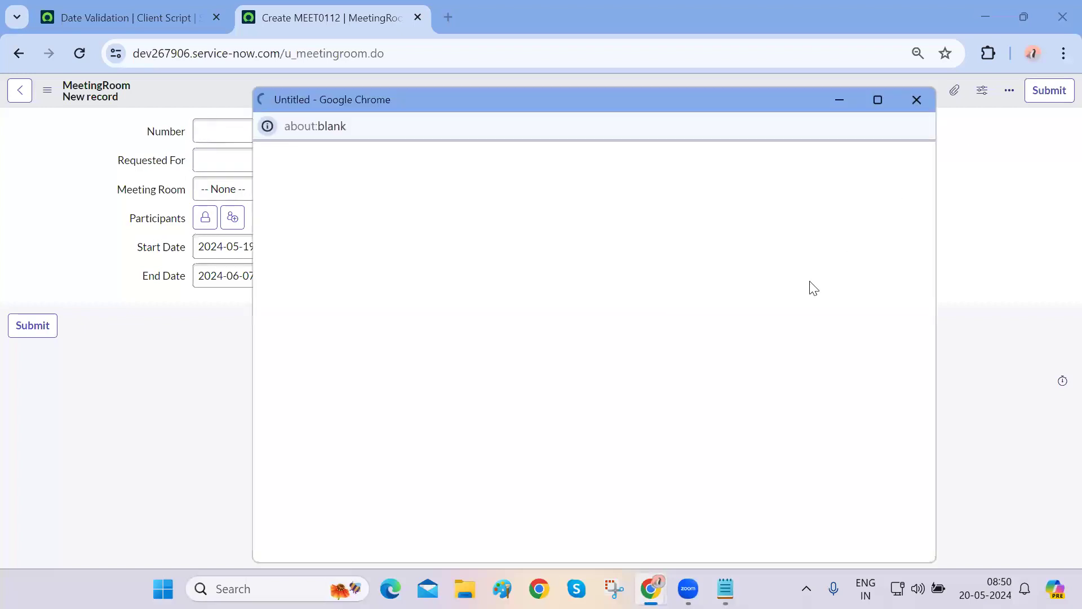
double_click(462, 131)
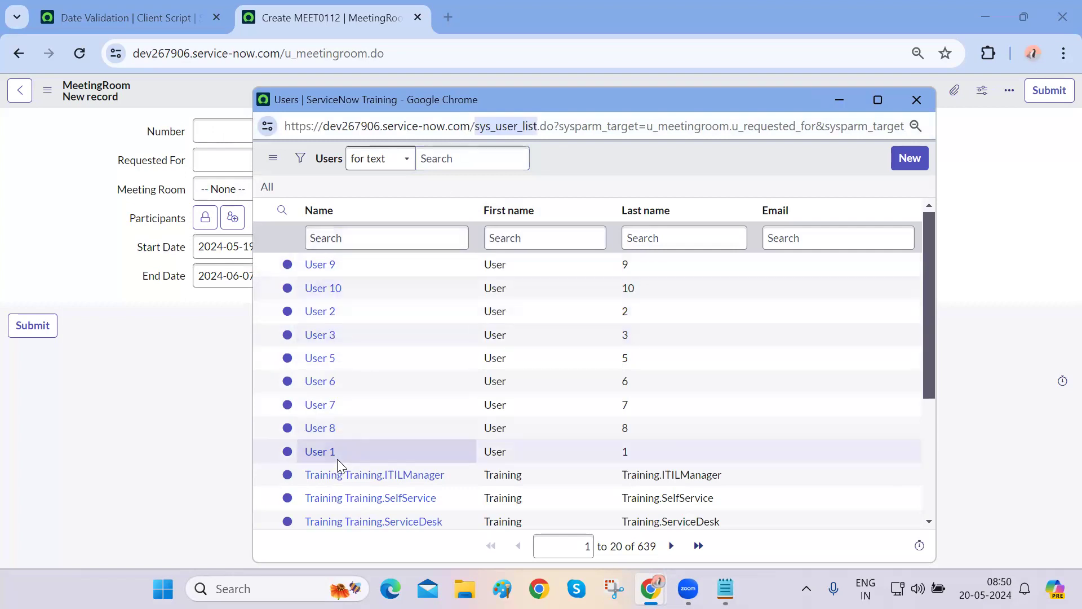
scroll(337, 459, "down", 3)
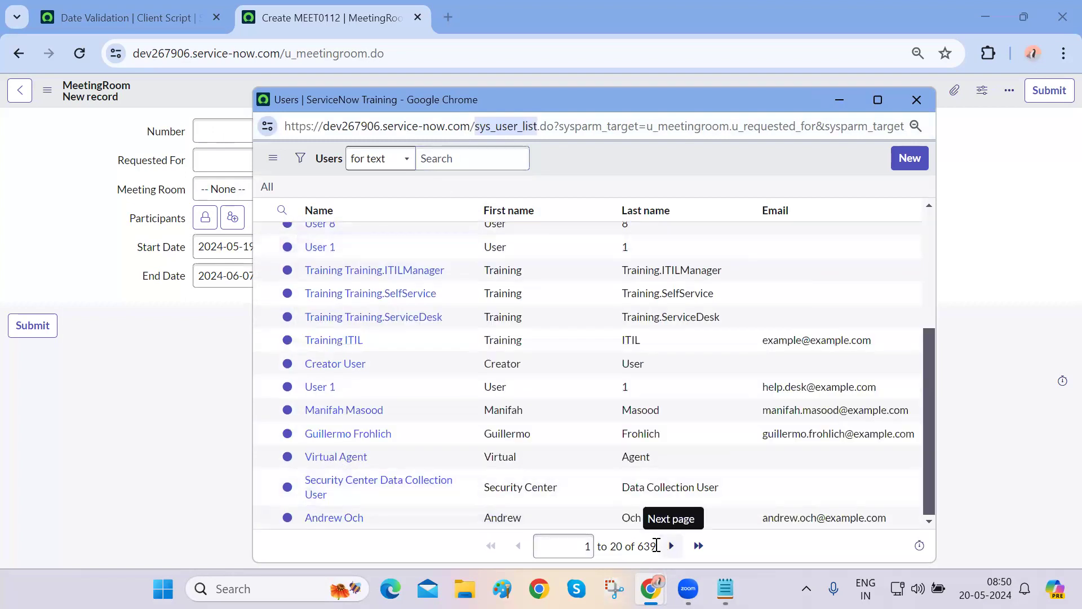
left_click_drag(650, 547, 635, 547)
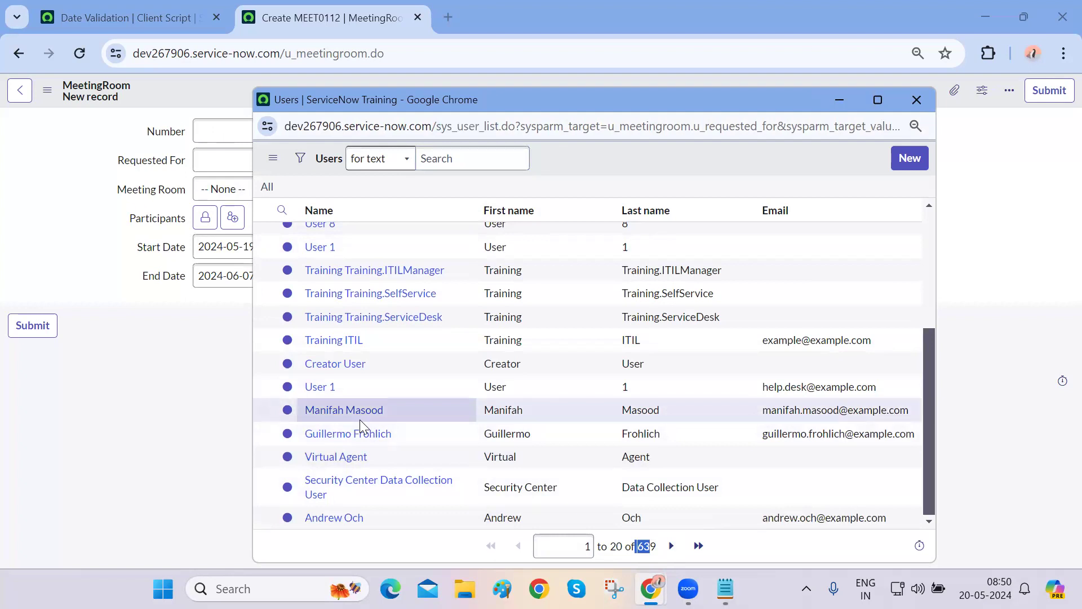
Choose Creator User as Requested For, and clear the field again
left_click(328, 365)
left_click(305, 157)
key("ctrl+a")
key("BackSpace")
left_click(394, 435)
Enter the arbitrary text "jkshaddakuhdksahsa" as the Number of the new MeetingRoom record
left_click(314, 118)
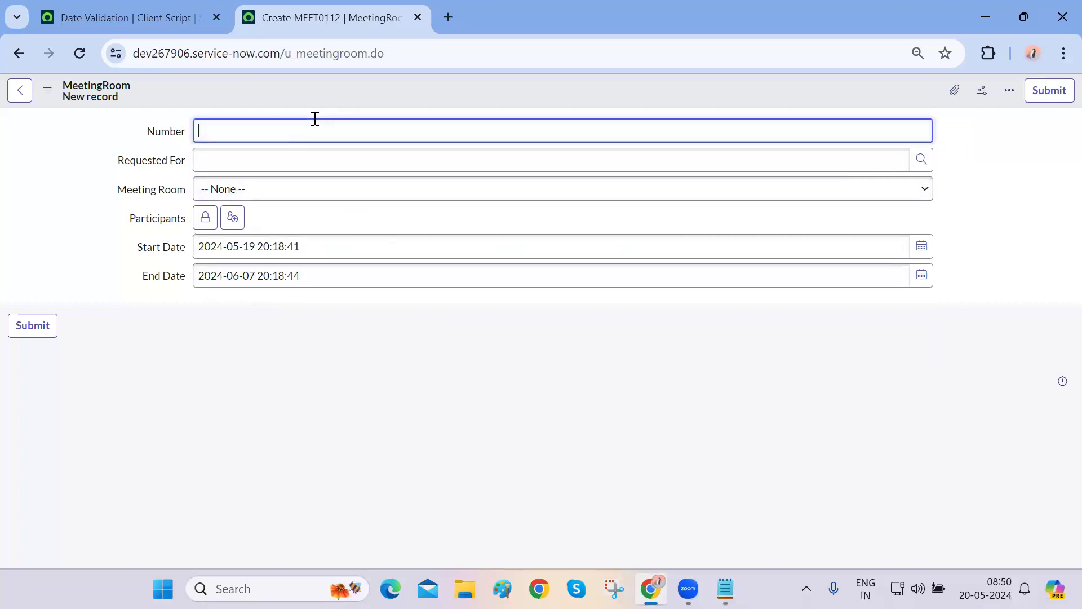
type("jkshaddakuhdksahsa")
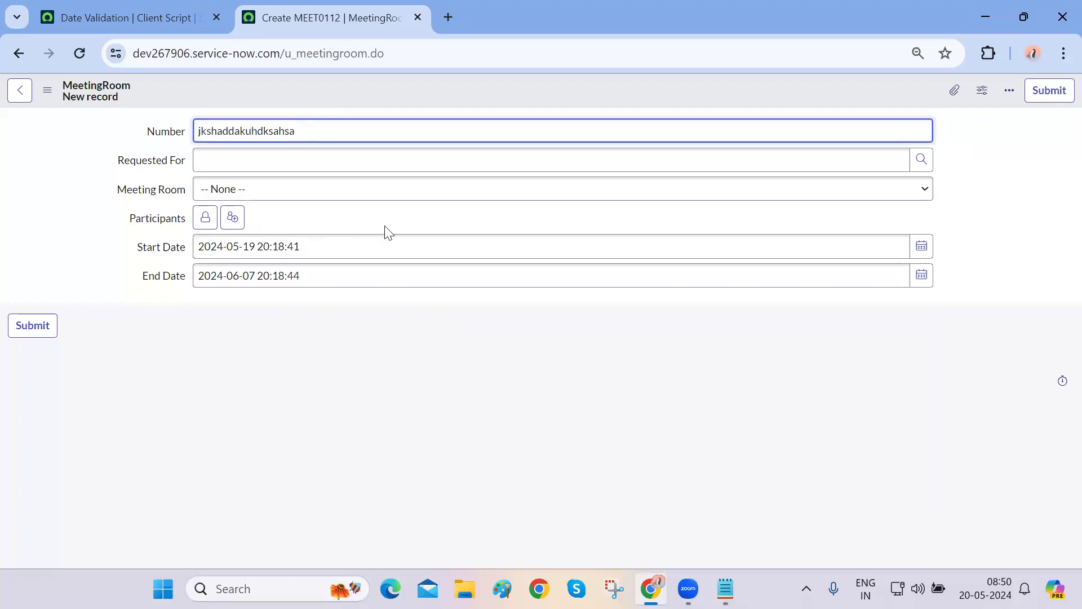
left_click(478, 447)
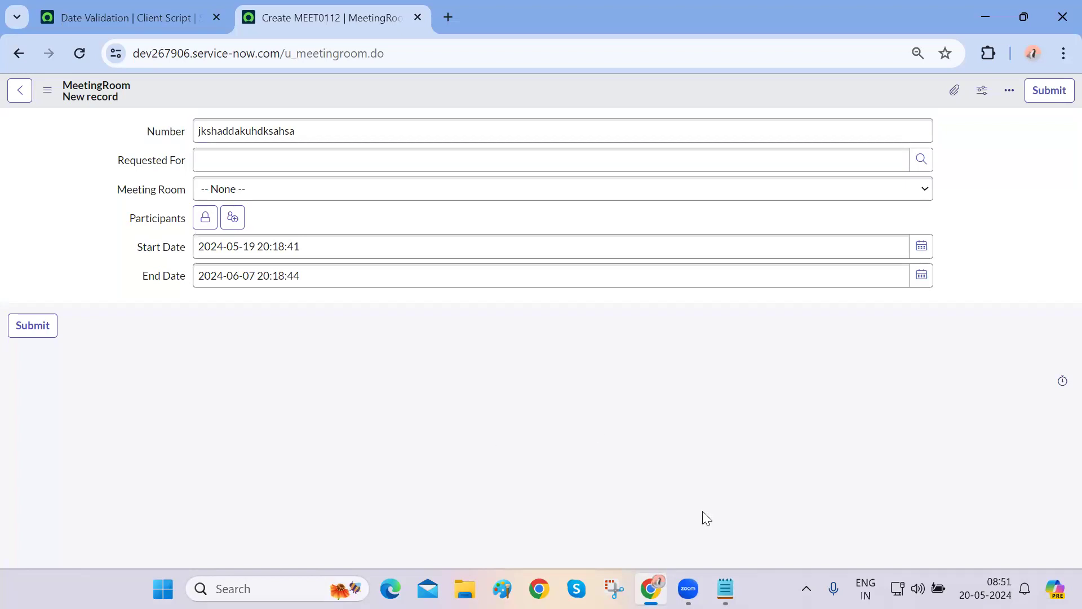
Switch to Notepad, highlight the "Server Side" line, and return to the new MeetingRoom record
left_click(726, 588)
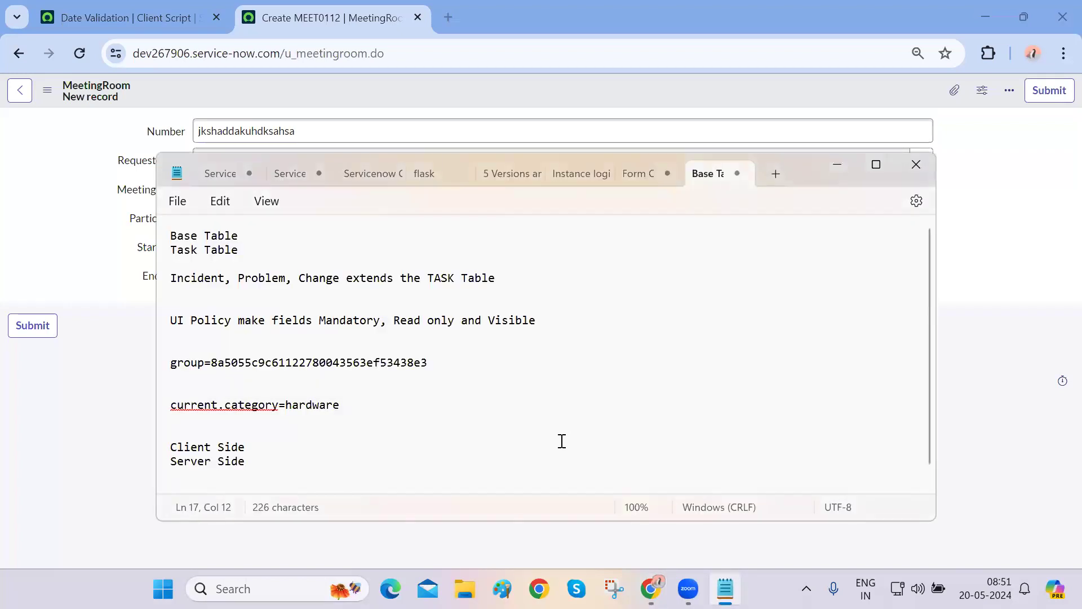
left_click(465, 442)
triple_click(195, 461)
left_click(195, 461)
double_click(195, 461)
left_click(195, 461)
left_click(270, 457)
left_click(93, 457)
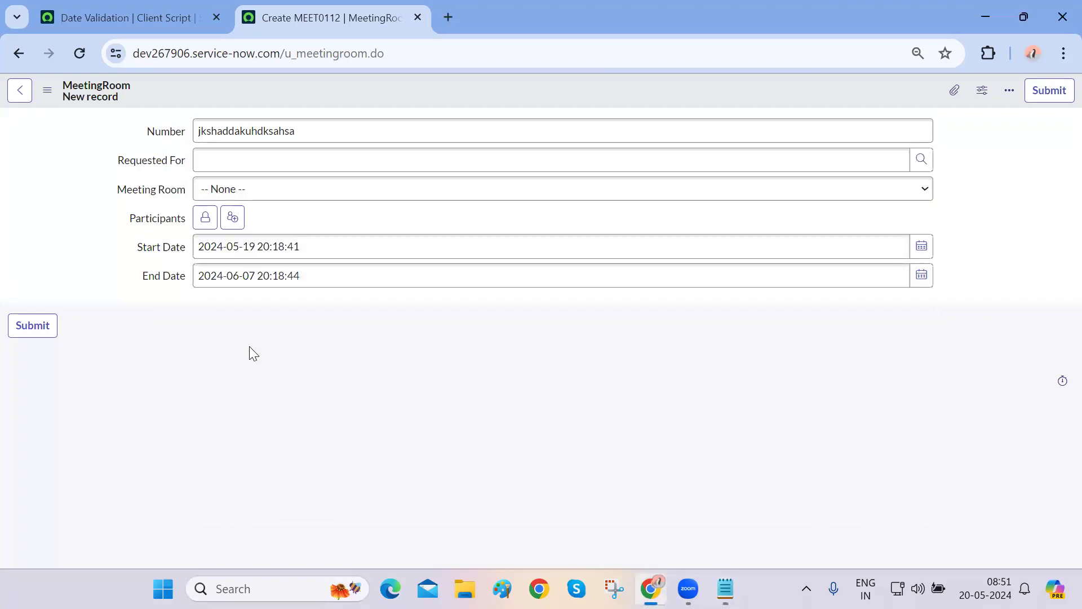
Highlight the text in the Number field of the new MeetingRoom record for review
left_click(334, 138)
double_click(334, 138)
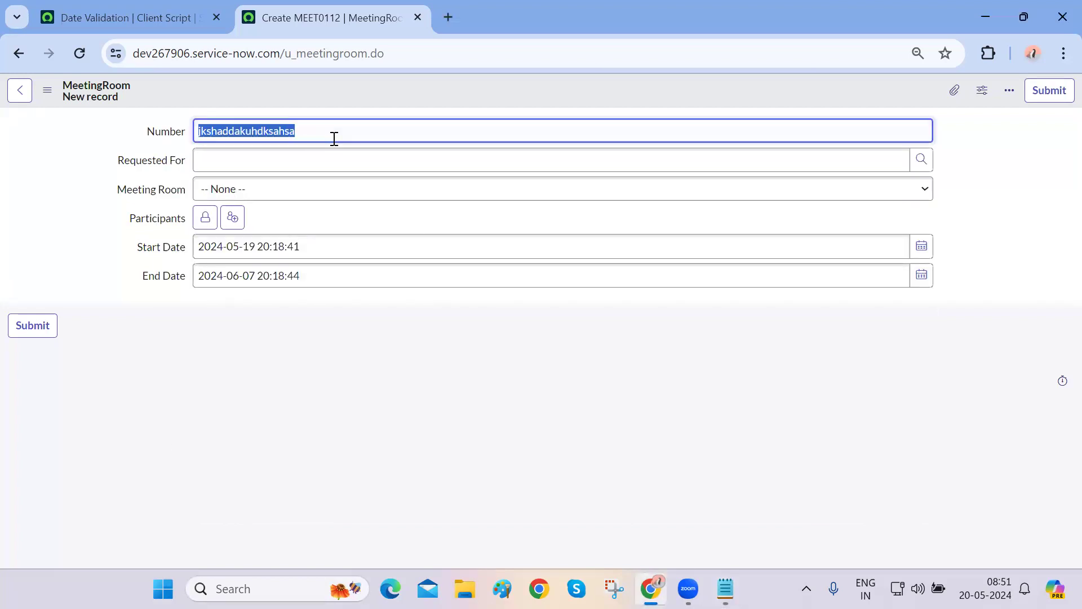
left_click(476, 434)
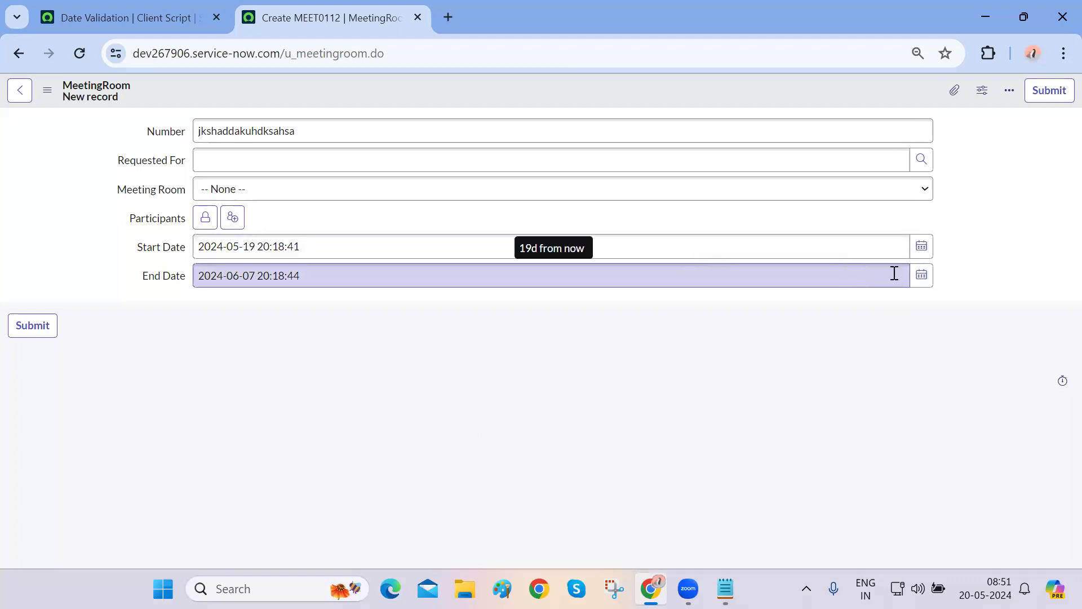
left_click(922, 280)
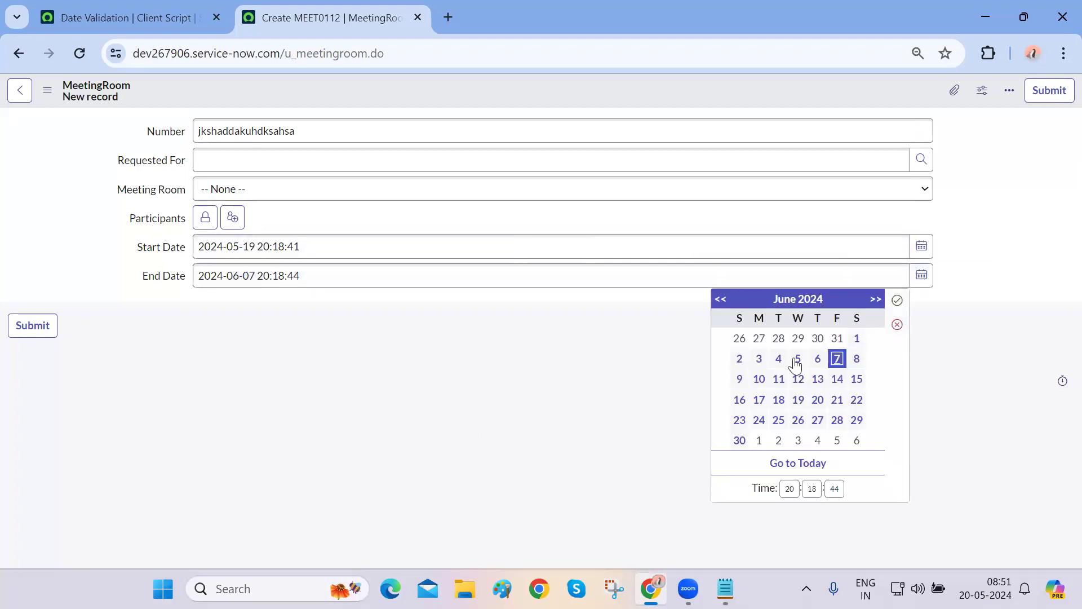
left_click(778, 340)
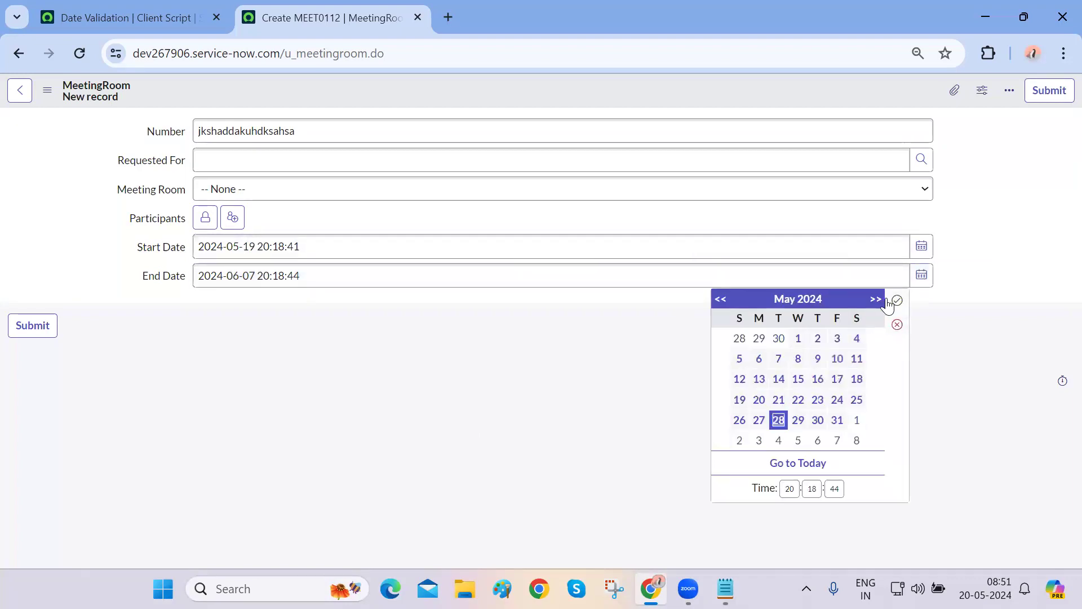
left_click(779, 359)
left_click(898, 300)
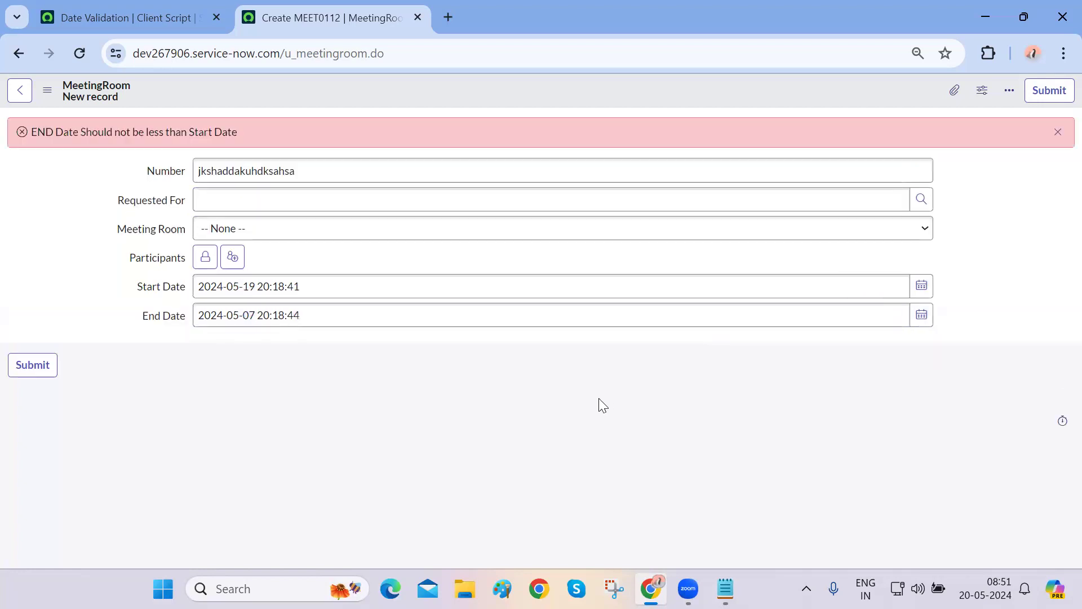
left_click_drag(249, 135, 38, 131)
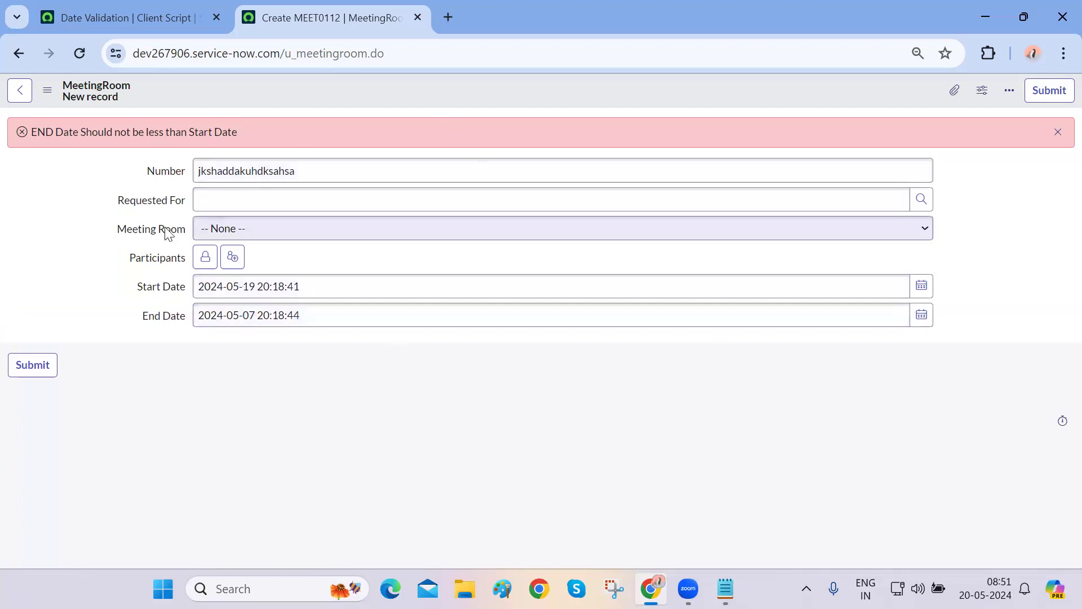
Leave the new record without saving and go back through the earlier pages to the MeetingRooms list
left_click(19, 53)
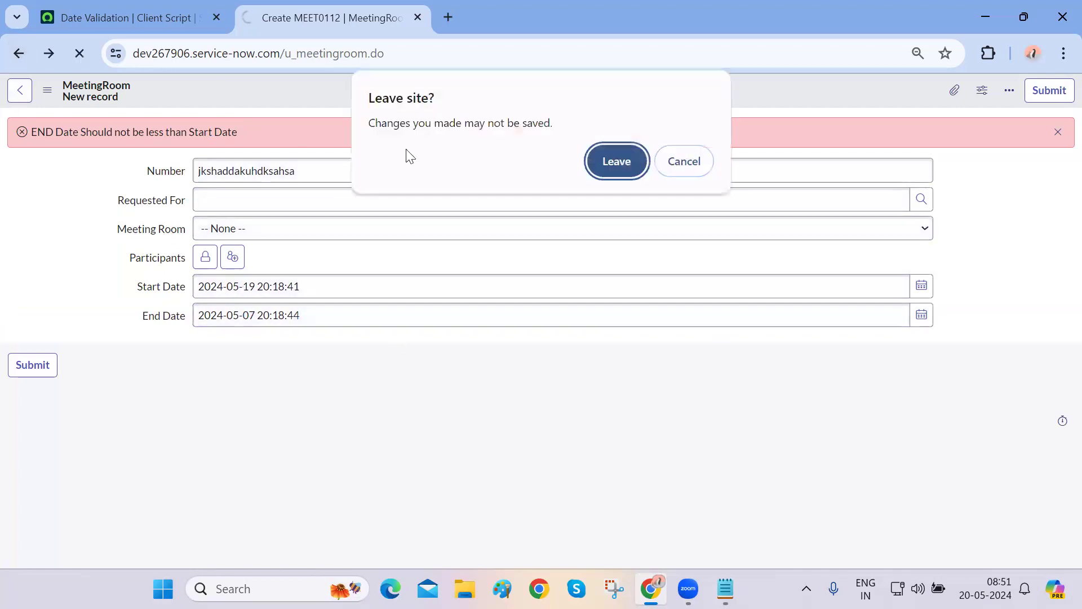
left_click(613, 165)
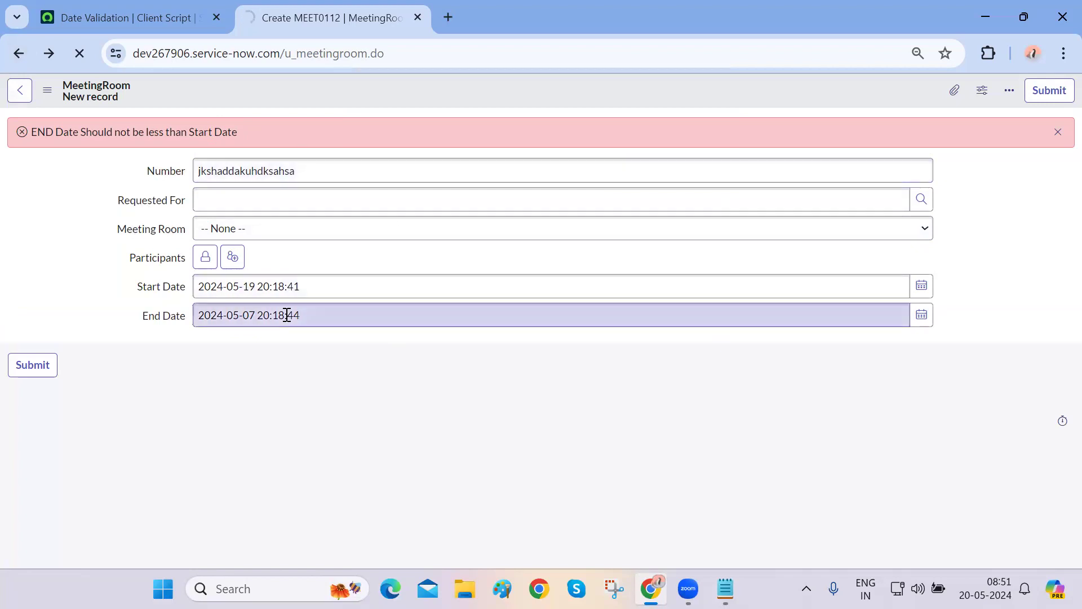
left_click(30, 56)
left_click(31, 57)
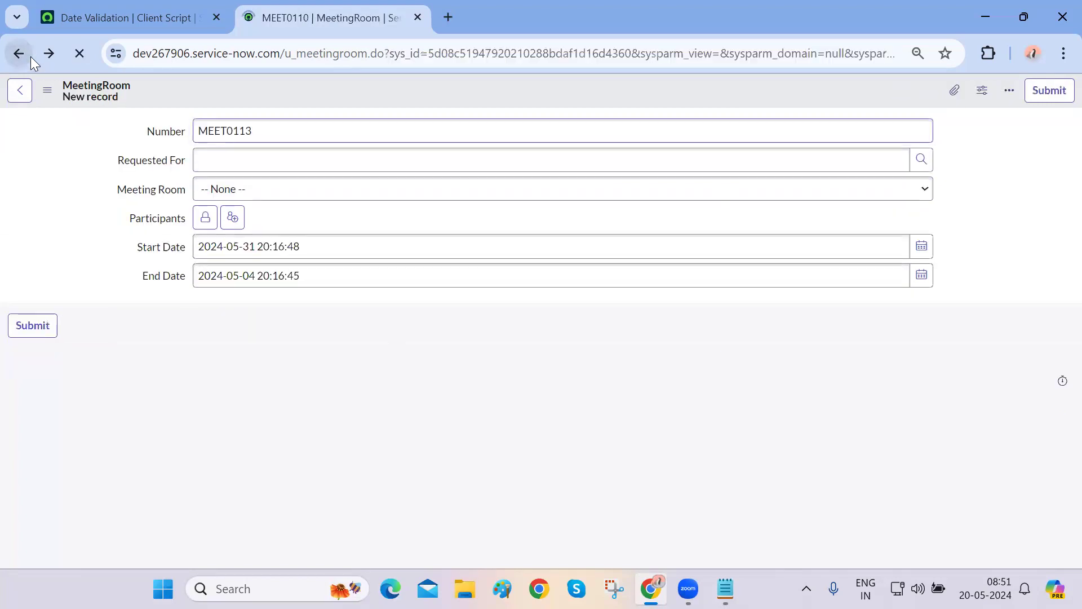
left_click(31, 57)
left_click(30, 57)
left_click(31, 56)
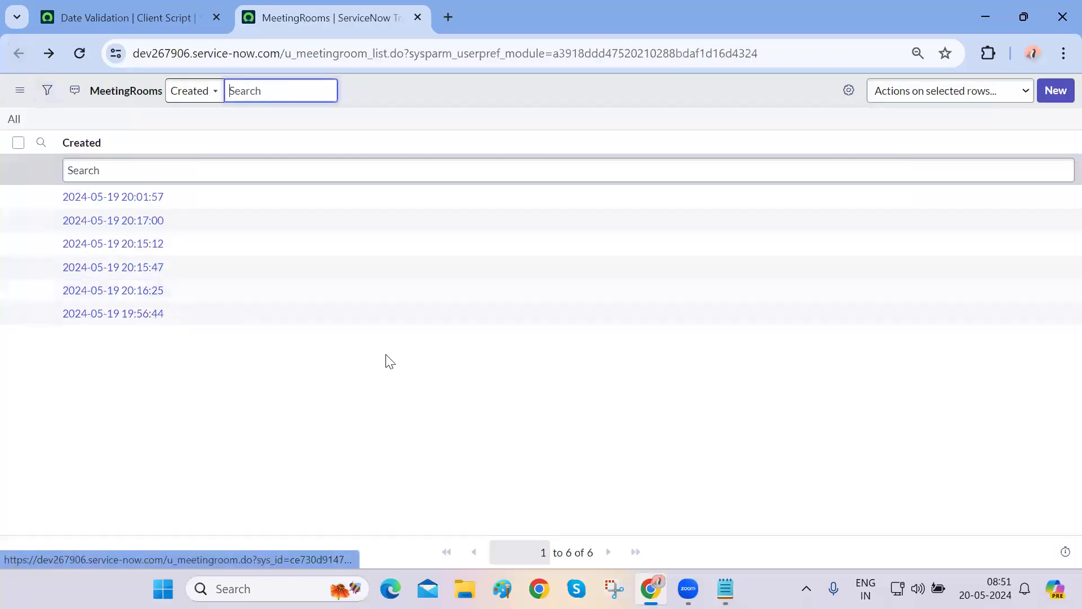
Add End Date, Number and Start Date to the displayed columns of the MeetingRooms list
left_click(849, 90)
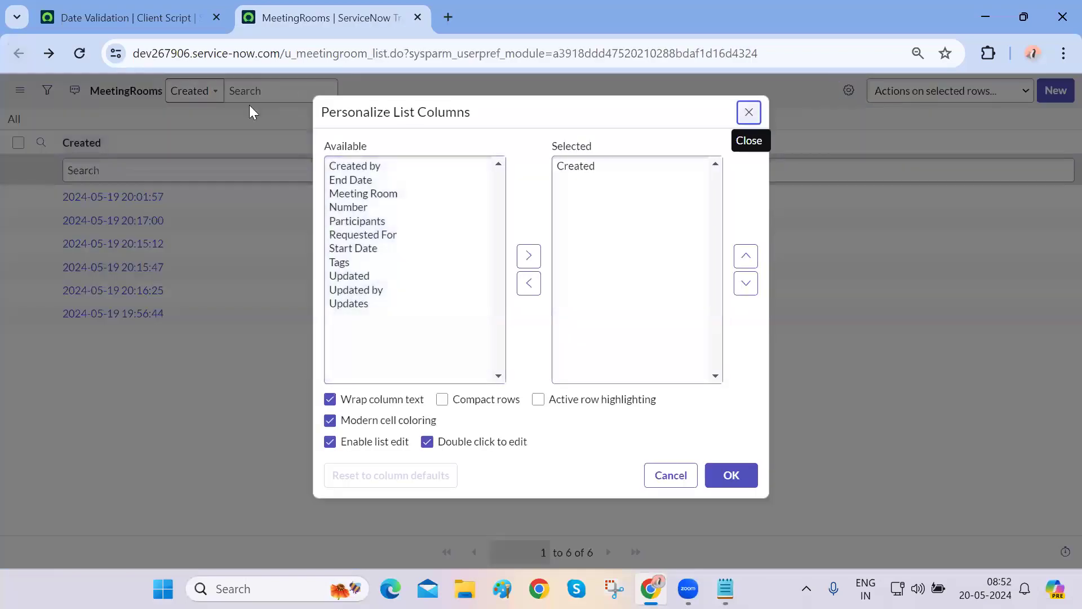
left_click(355, 182)
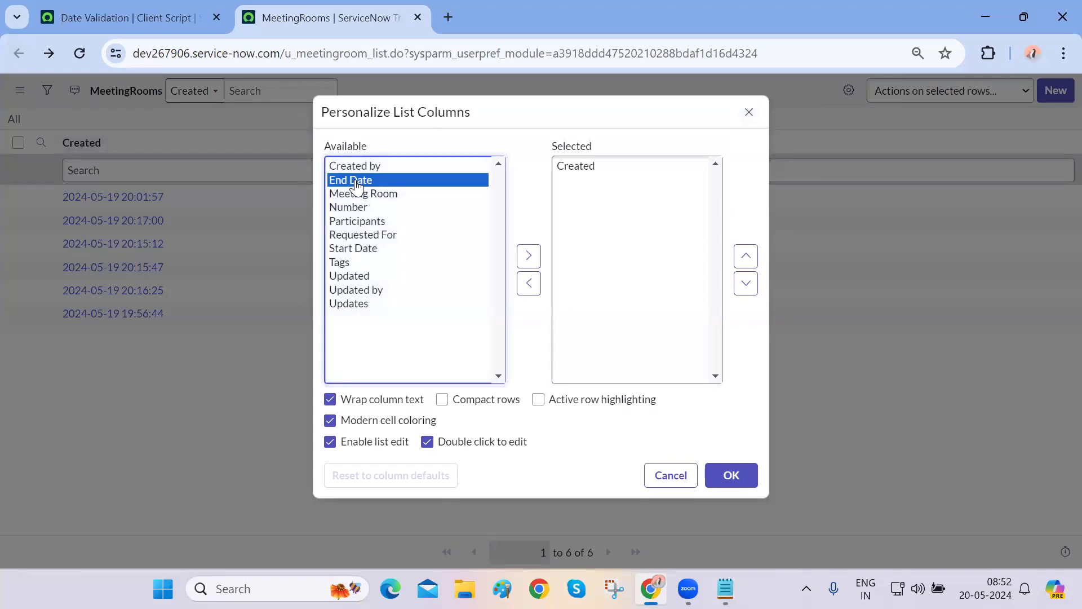
left_click(366, 250, "ctrl")
left_click(352, 207, "ctrl")
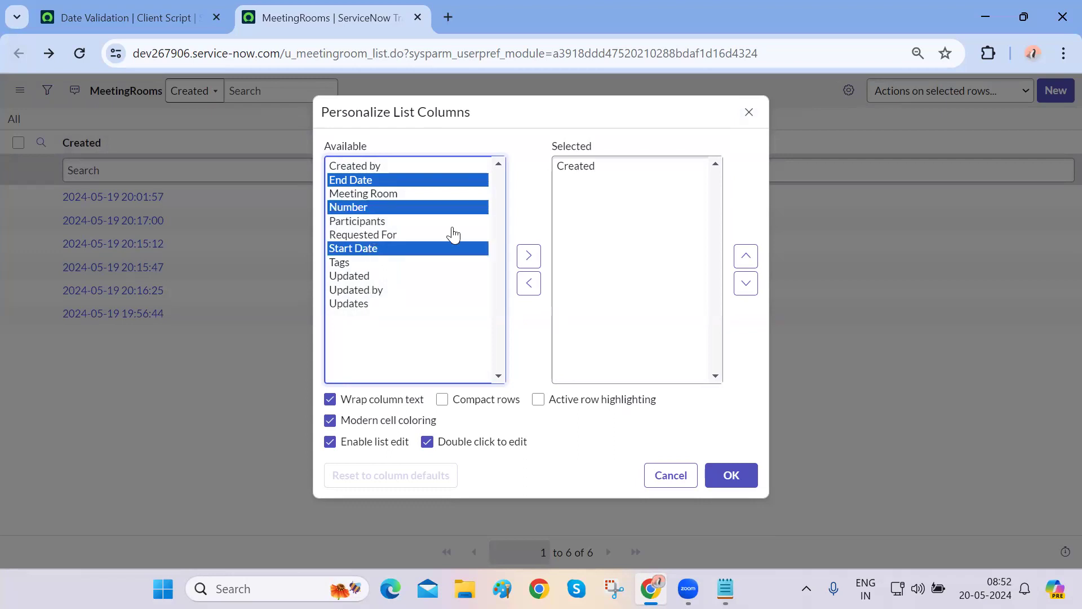
left_click(530, 258)
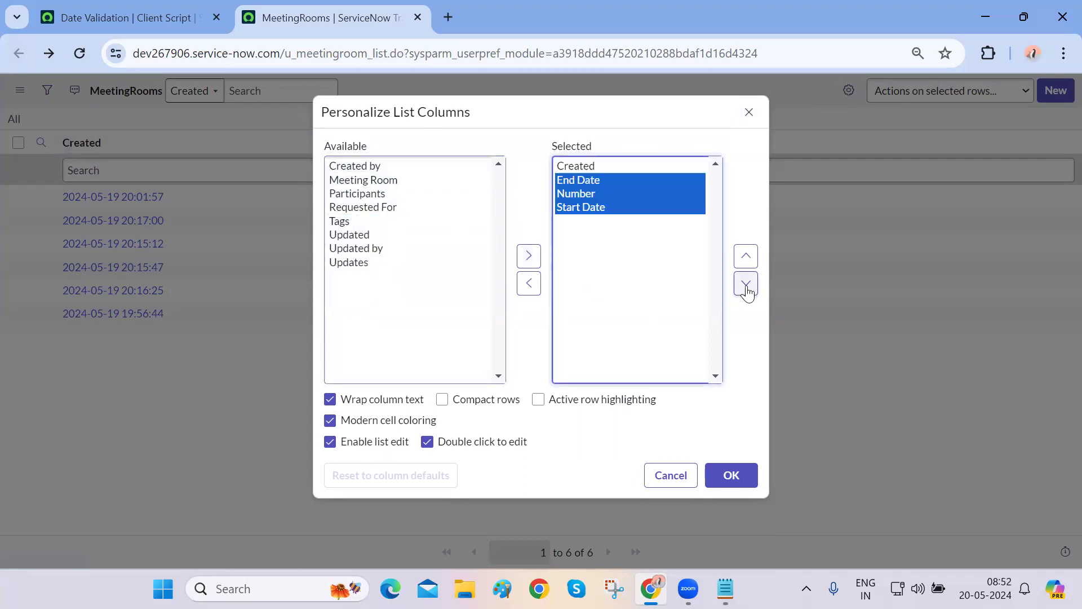
Reorder the list columns to Created, Number, Start Date, End Date, and apply the personalized layout
left_click(589, 193)
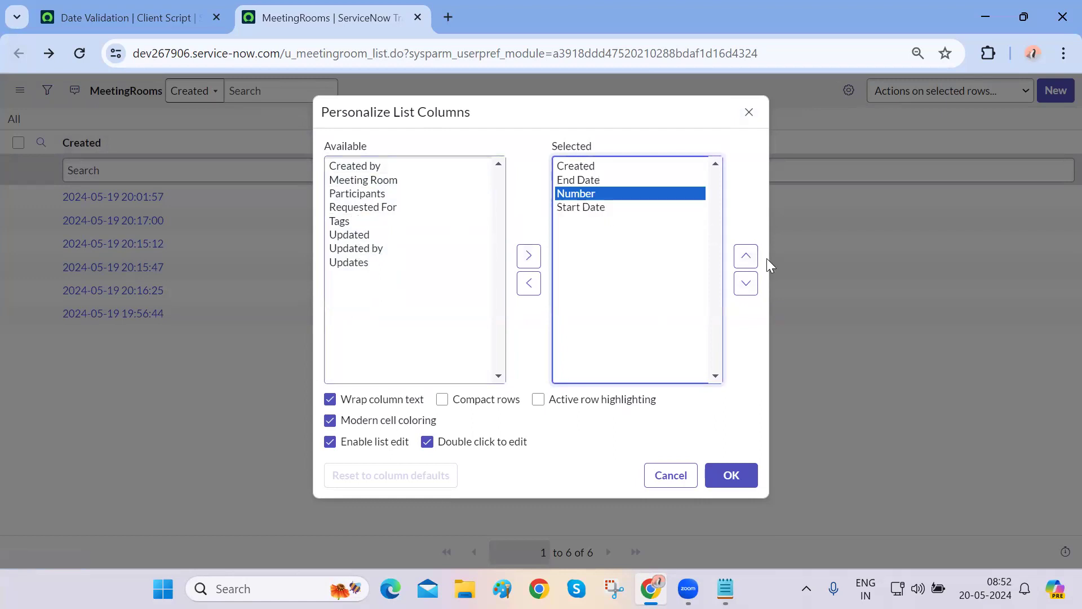
left_click(752, 262)
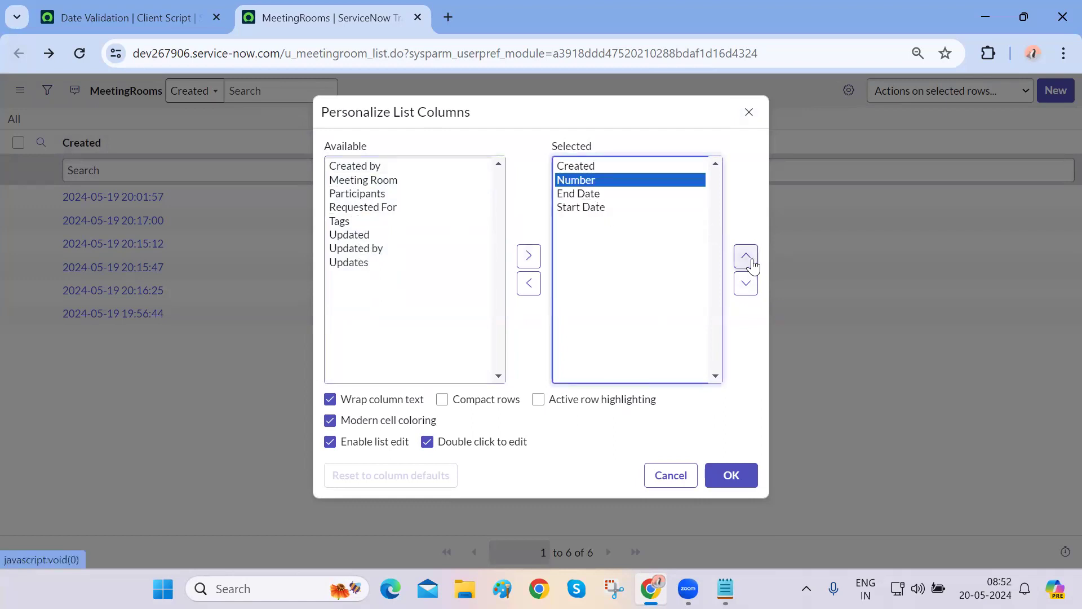
left_click(603, 209)
left_click(746, 259)
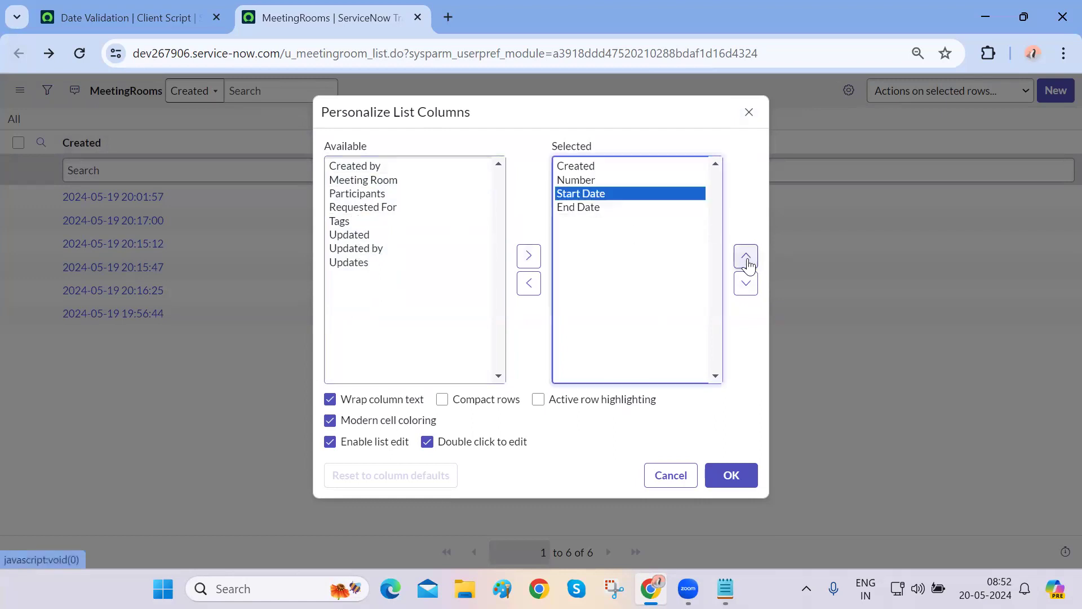
left_click(729, 476)
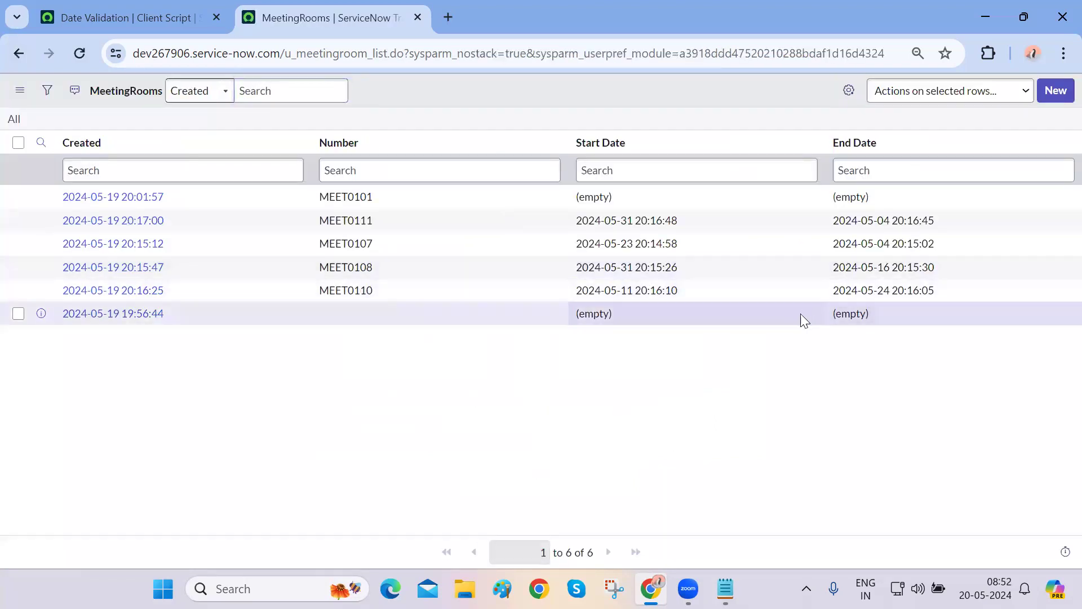
left_click(866, 314)
double_click(866, 315)
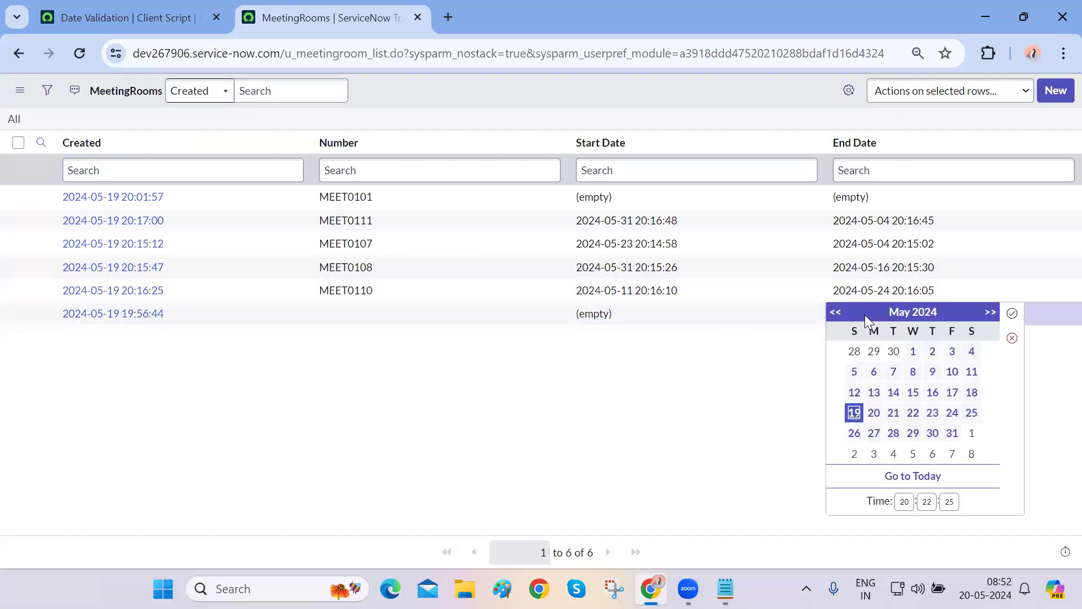
left_click(913, 351)
left_click(1012, 315)
left_click(1013, 316)
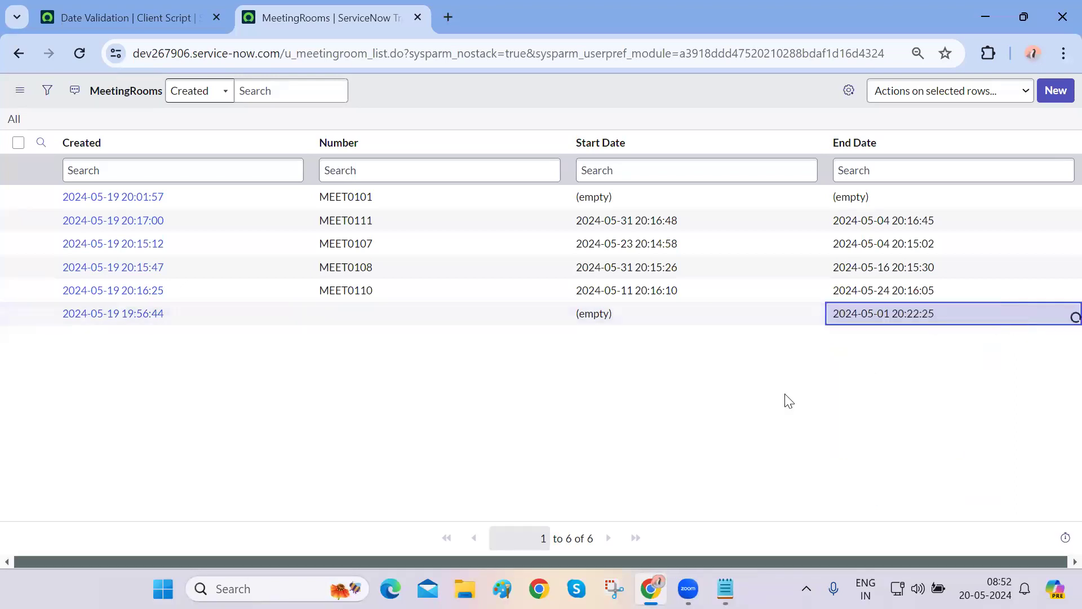
double_click(633, 317)
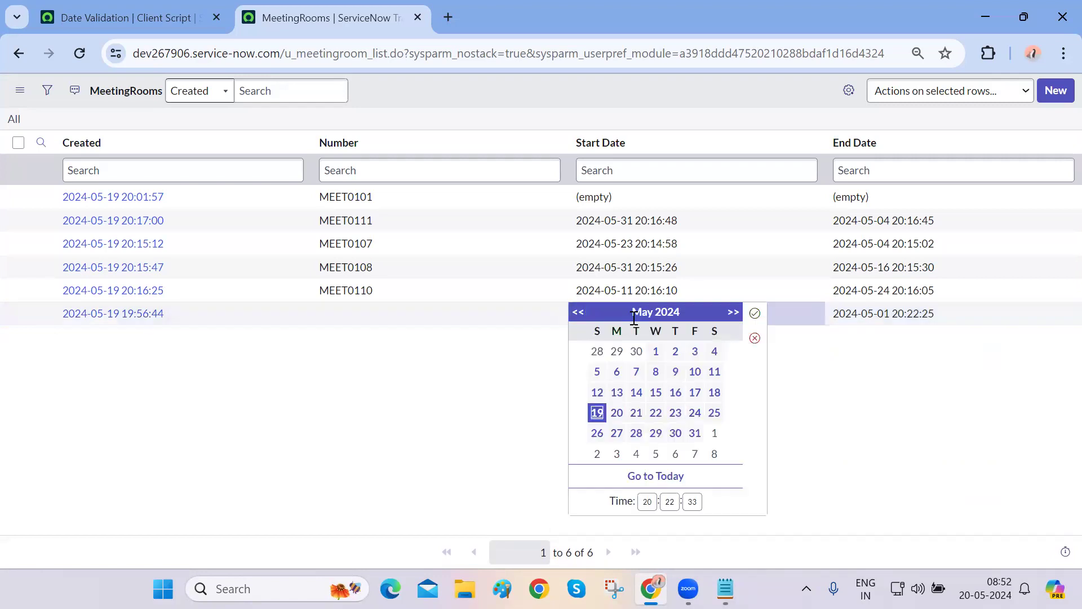
left_click(694, 415)
left_click(755, 313)
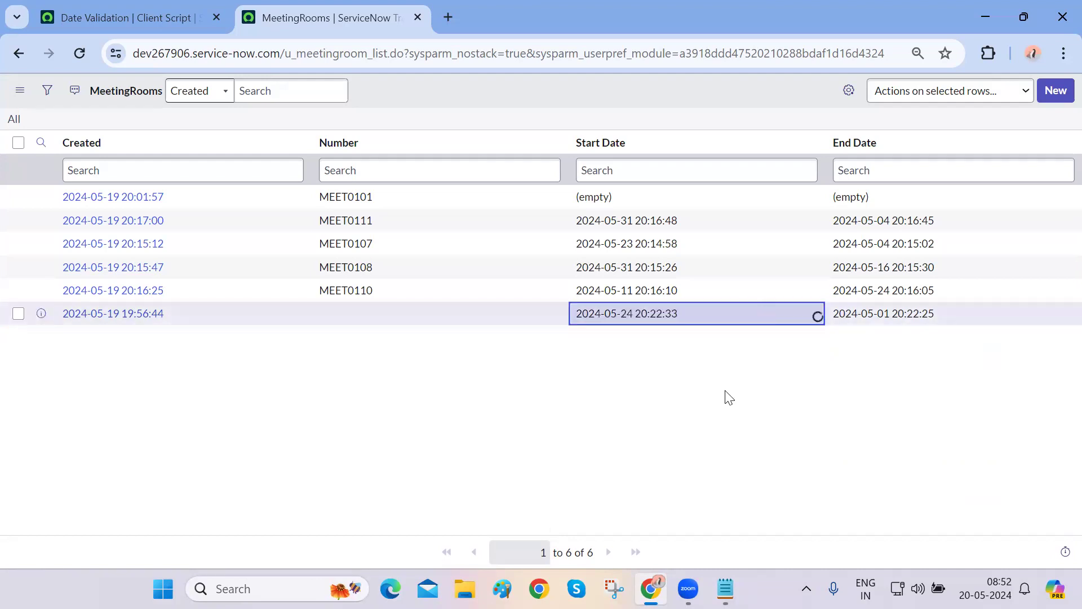
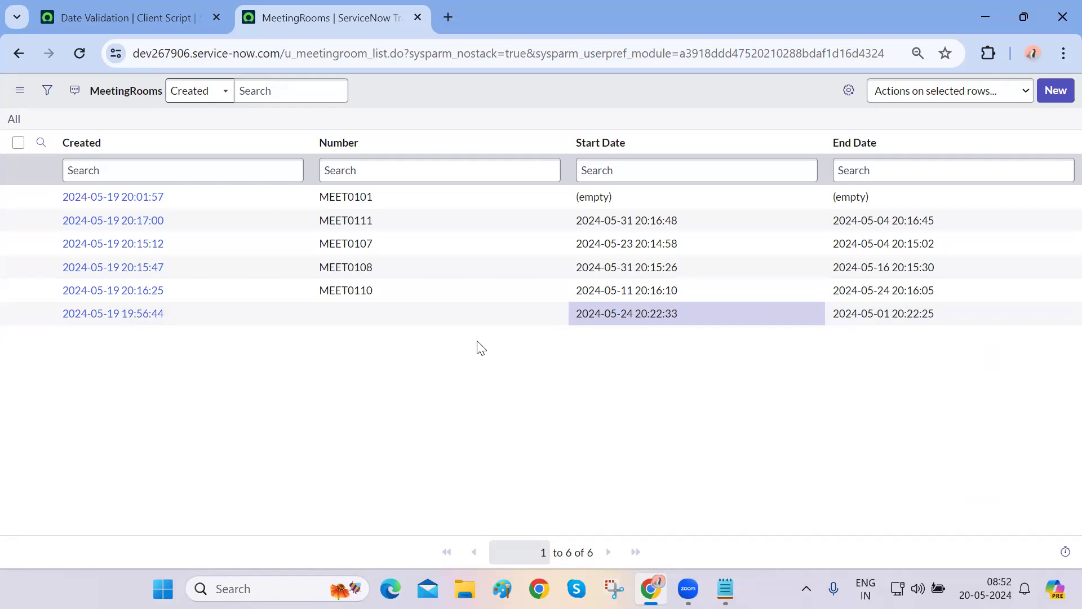
Check the Date Validation client script's settings and return to the MeetingRooms list
key("ctrl+Tab")
key("ctrl+Tab")
key("ctrl+Tab")
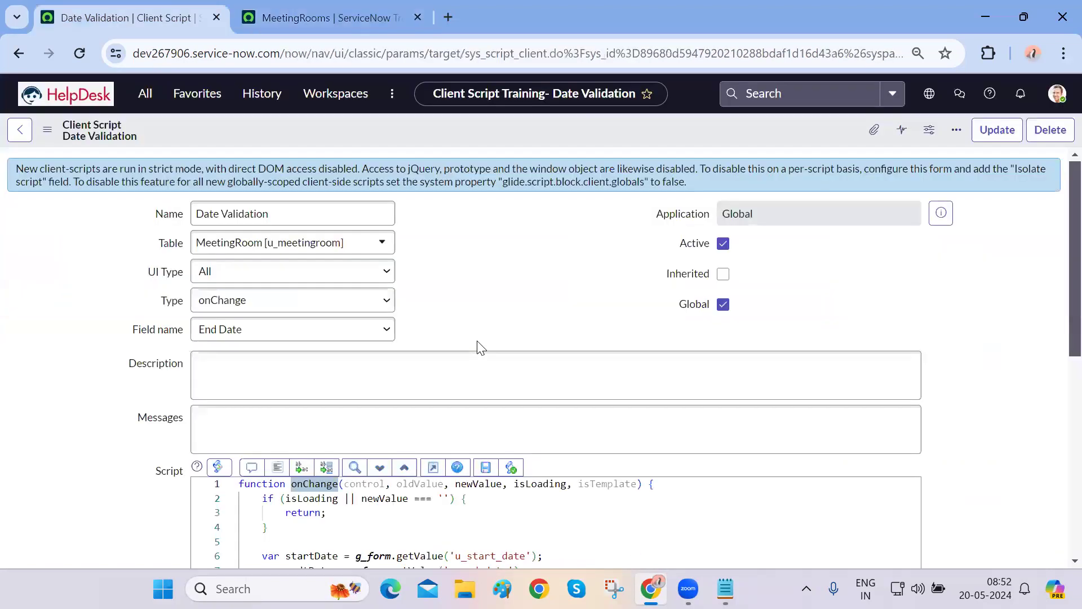
key("ctrl+Tab")
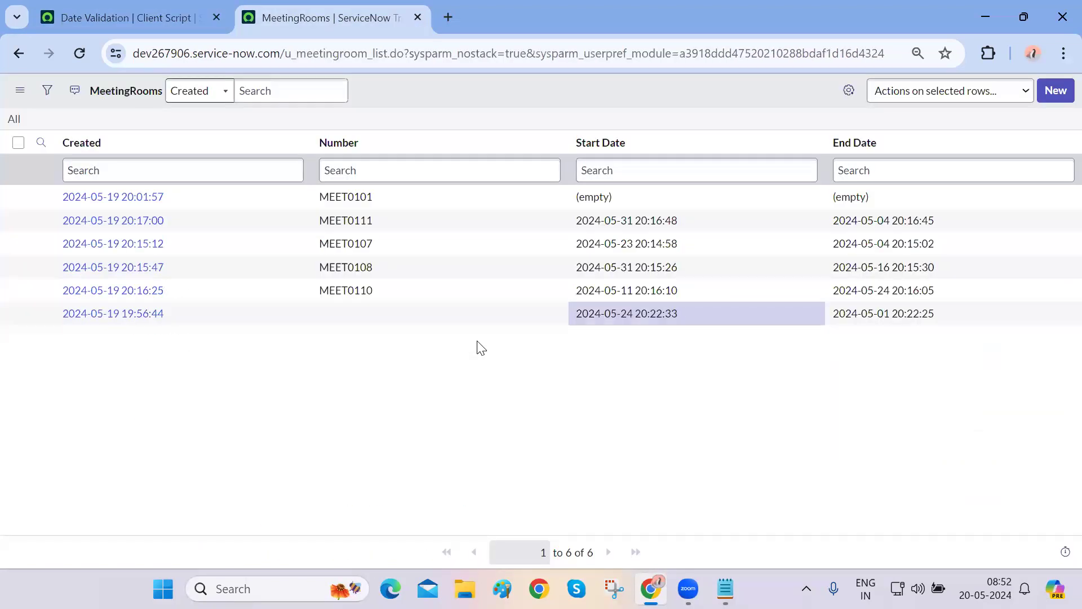
double_click(693, 315)
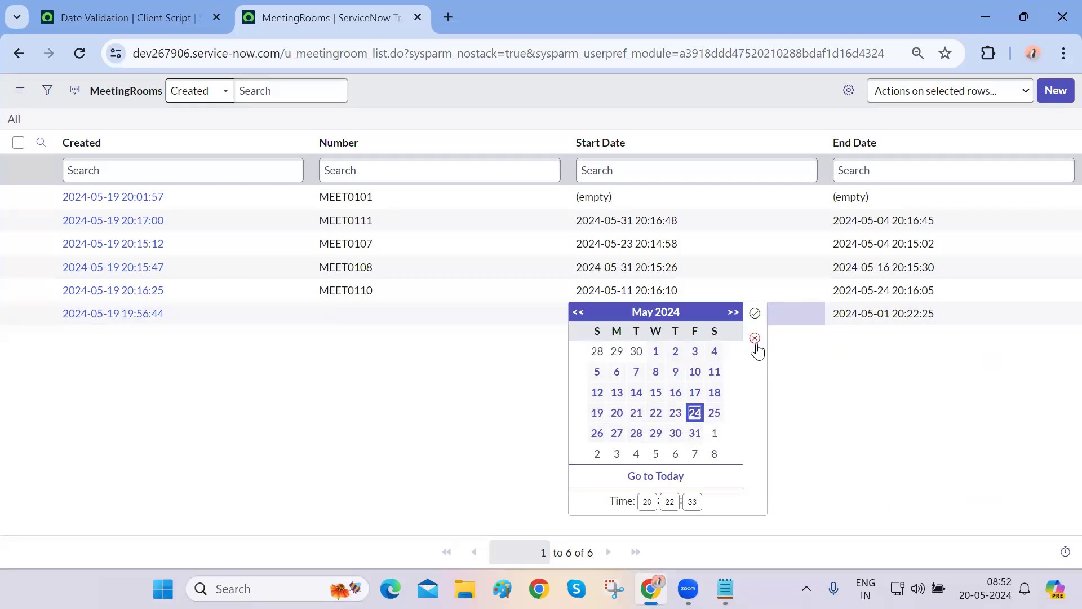
left_click(755, 339)
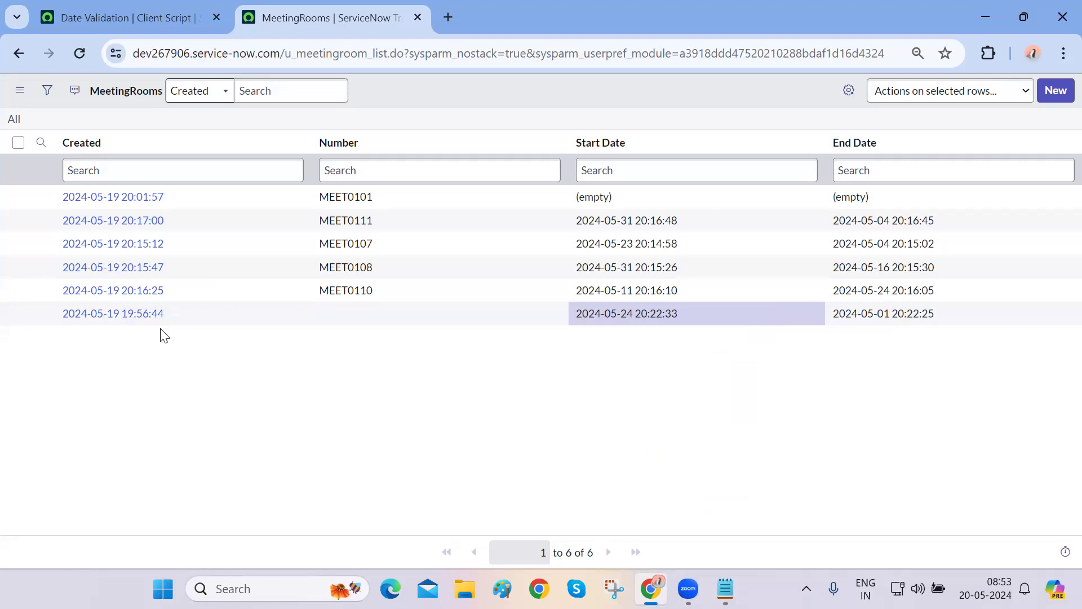
double_click(627, 314)
left_click(836, 382)
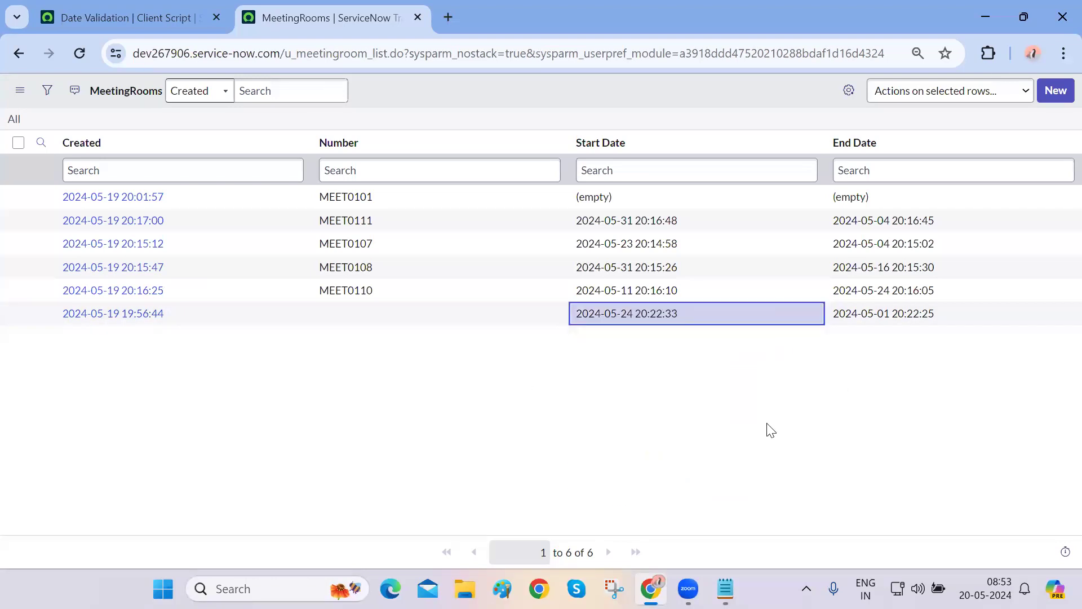
Switch to the Notepad notes and extend the Client Side line with "- UI Policy, Client Script"
key("alt+Tab")
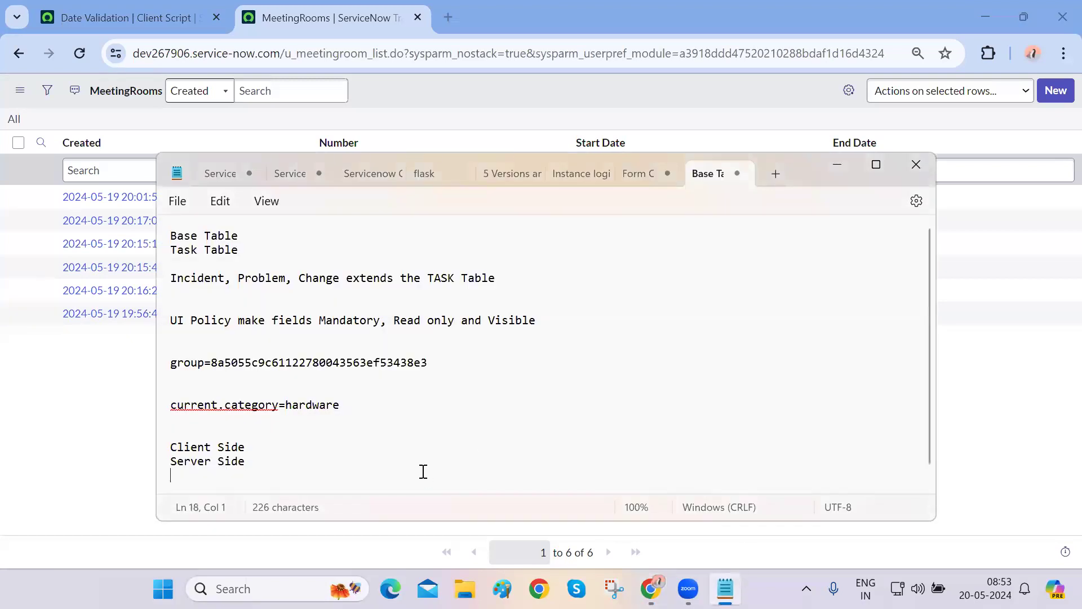
type("- UI P")
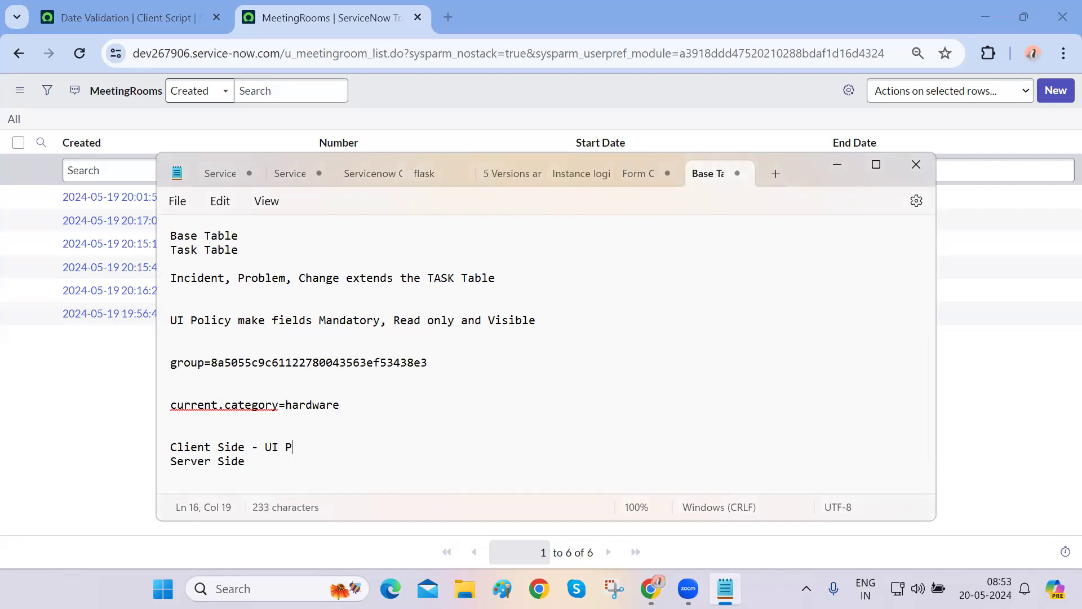
type("olicy, Client Script,")
key("BackSpace")
key("BackSpace")
Extend the Server Side line with "- Data Policy, Business Rules, Scrip Include, Workflow, Flow Designer, Integration"
left_click(304, 462)
type("- ")
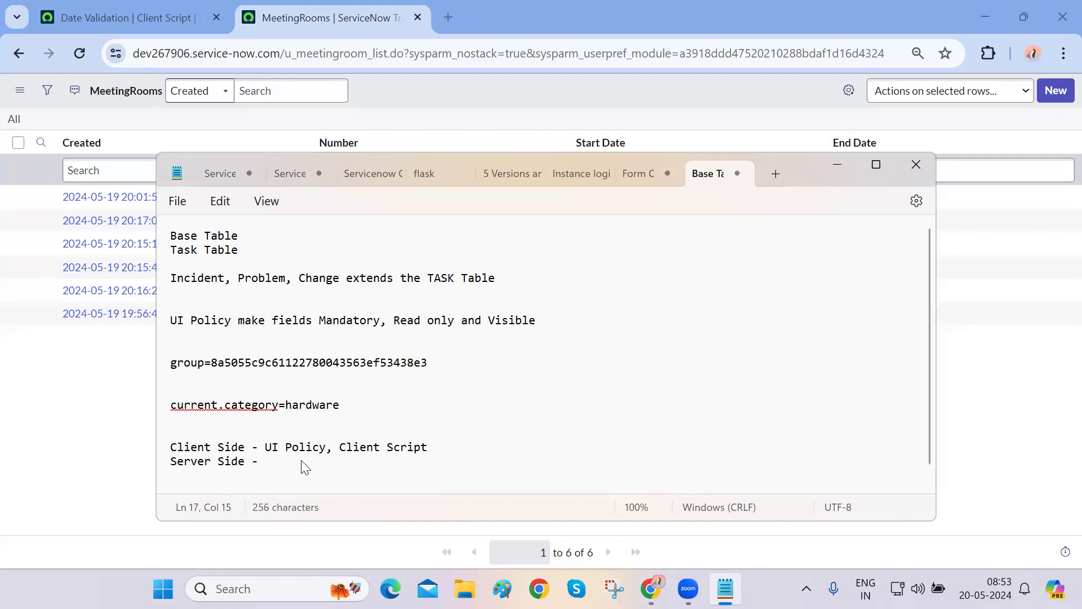
type("Data Policy")
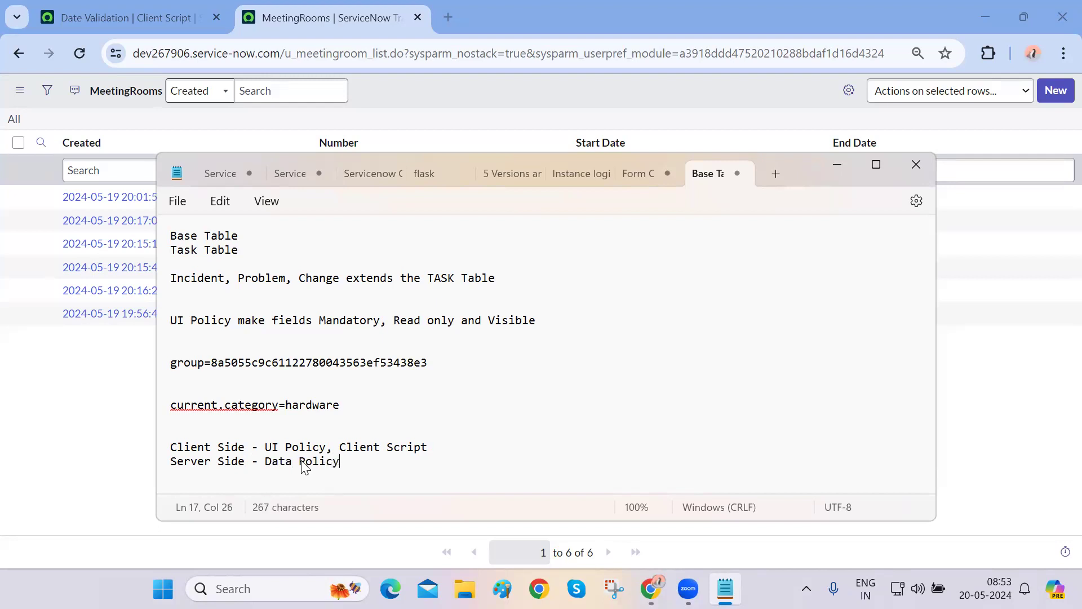
type(",")
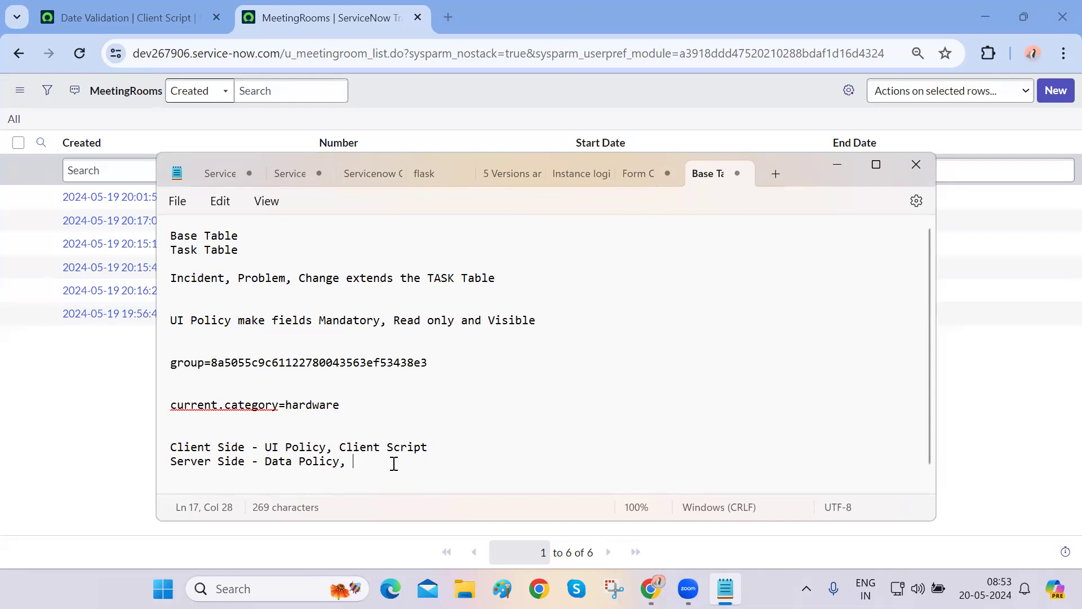
type("Scri")
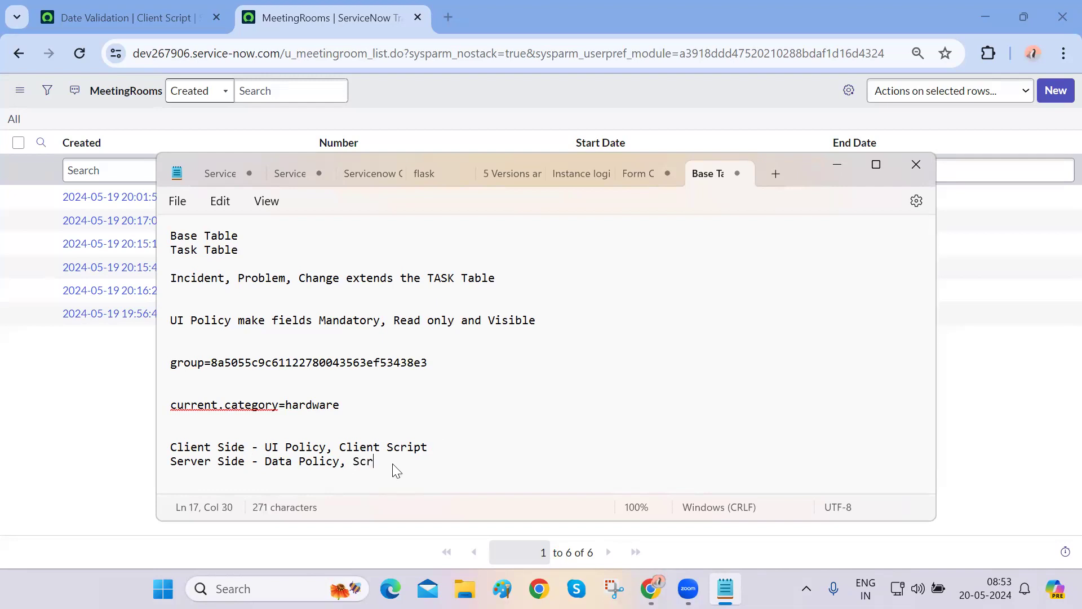
key("BackSpace")
key("BackSpace")
key("BackSpace")
key("BackSpace")
type("Business Rules ")
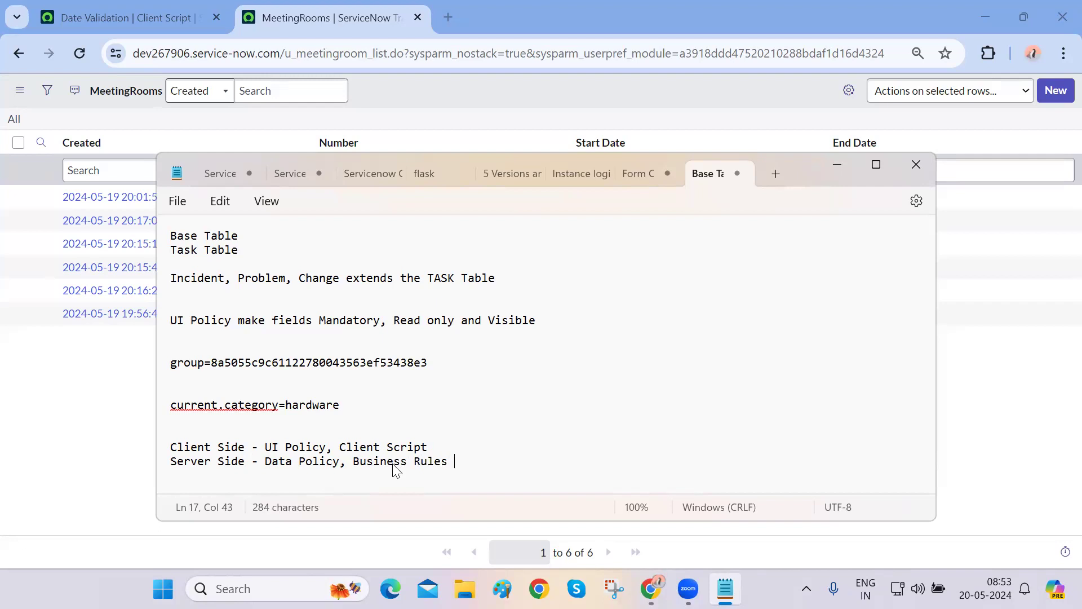
type(", Scrip Include, W")
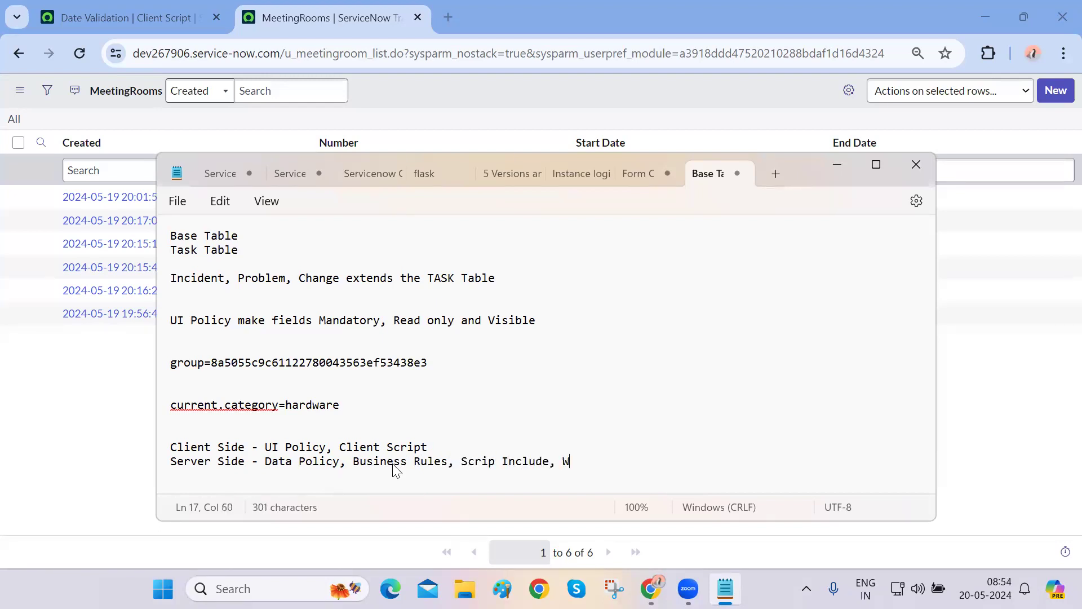
type("orkflow, Flow Designer, Integration")
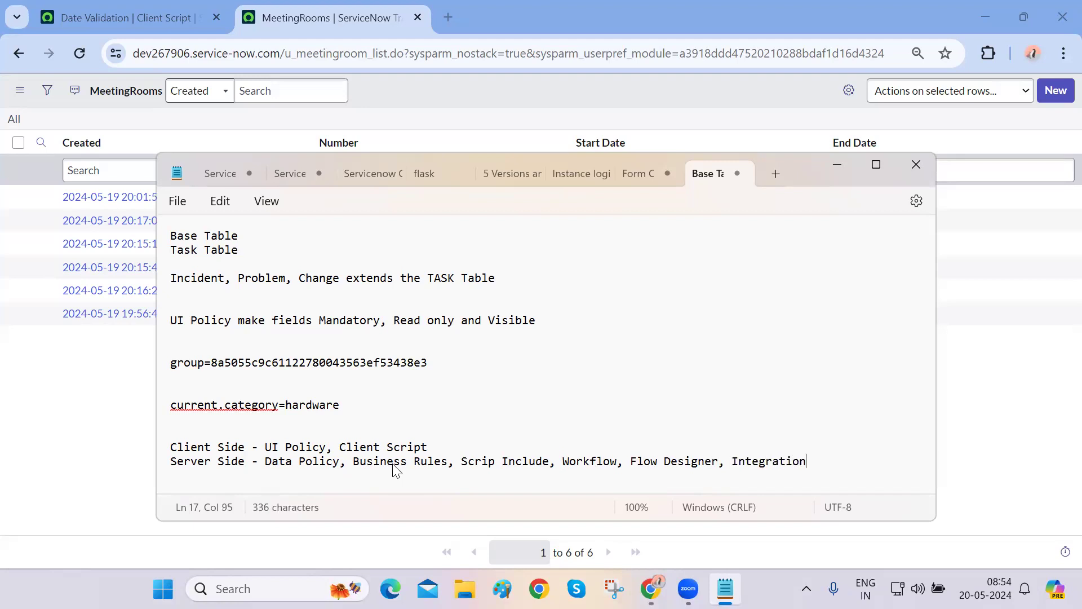
Insert a blank line between the Client Side and Server Side lines of the notes
triple_click(393, 463)
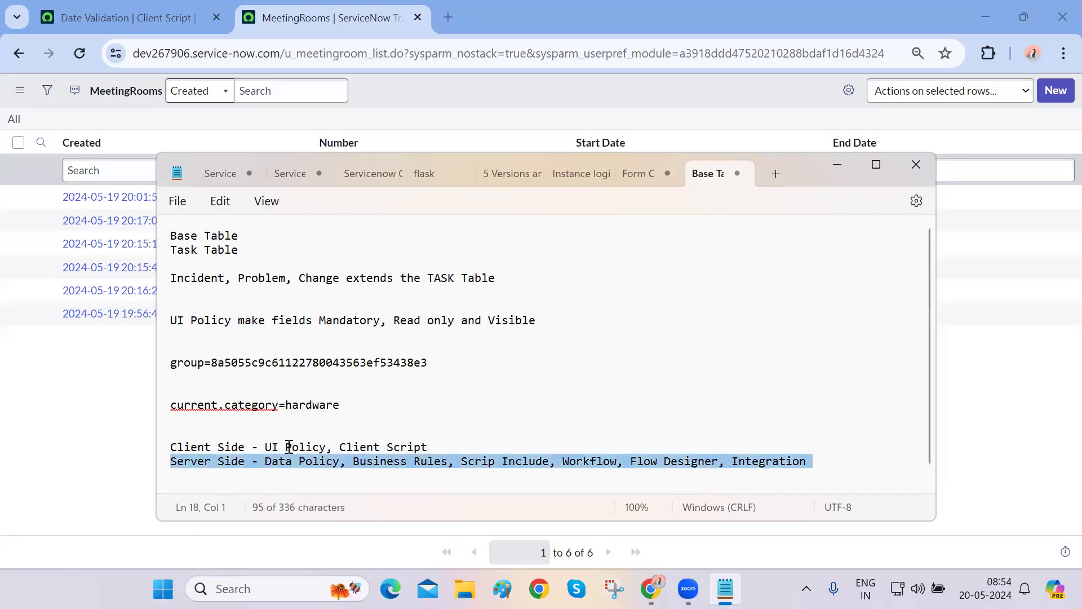
double_click(287, 447)
triple_click(392, 449)
left_click(416, 446)
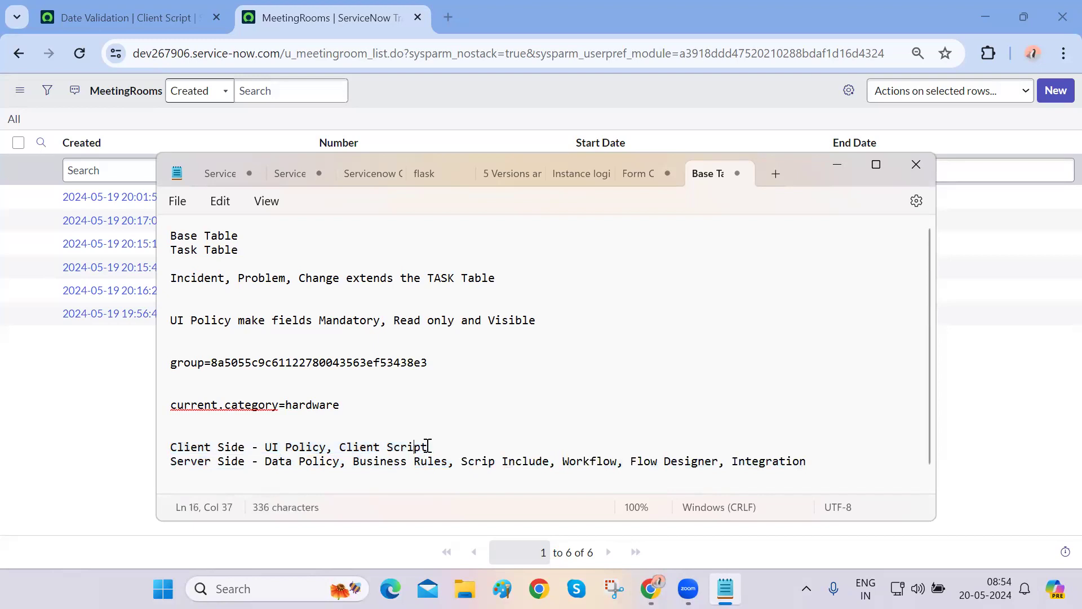
left_click(436, 446)
key("Return")
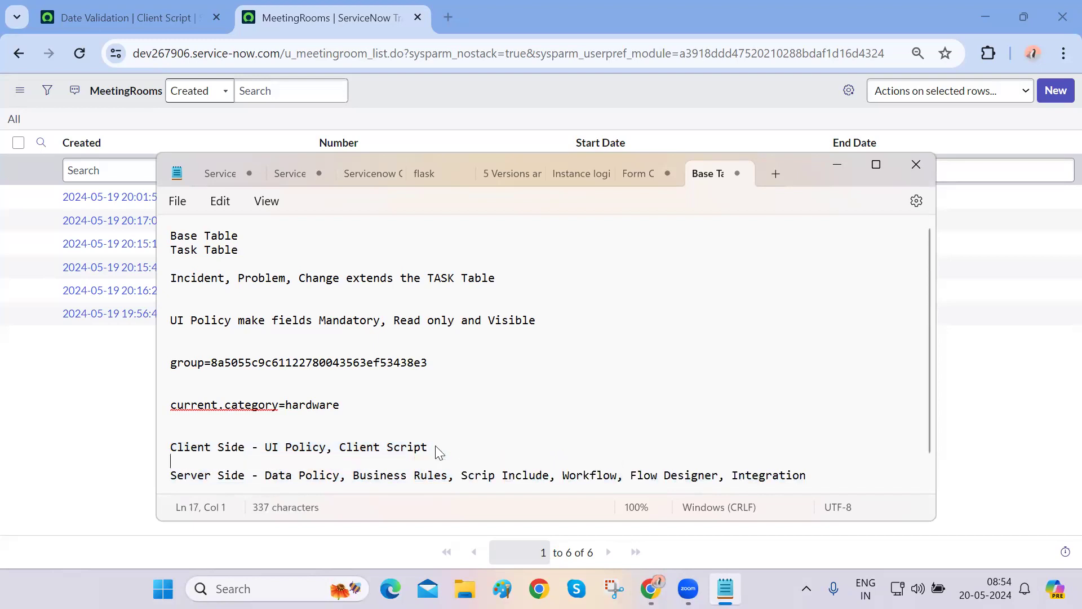
Review the Client Side and Server Side notes in full-screen view, and return to the MeetingRooms list in the browser
scroll(496, 417, "down", 1)
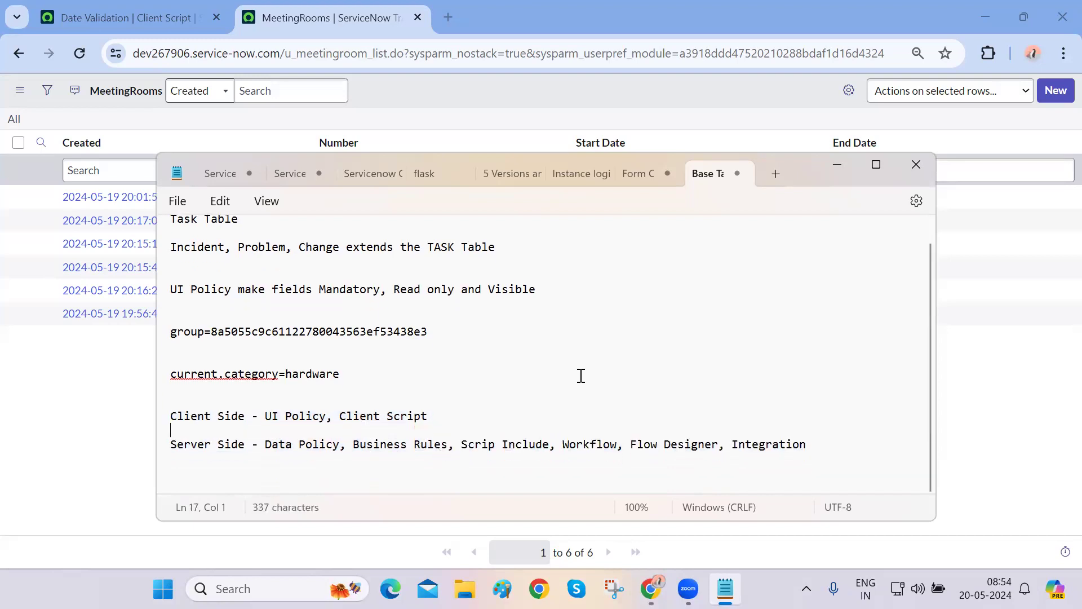
left_click(875, 164)
left_click_drag(108, 319, 615, 332)
left_click(635, 319)
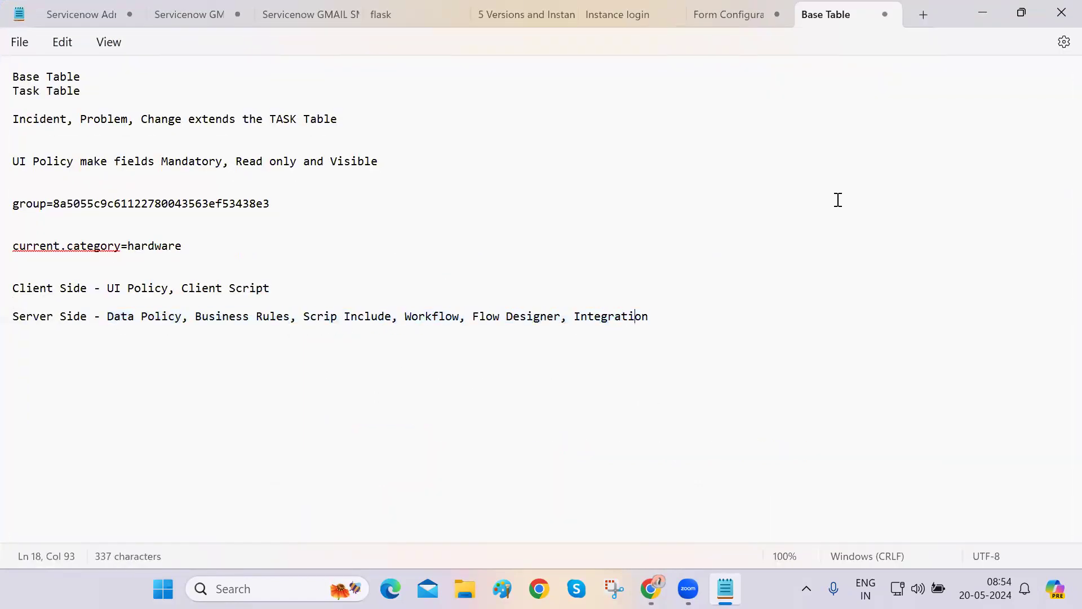
left_click(1022, 14)
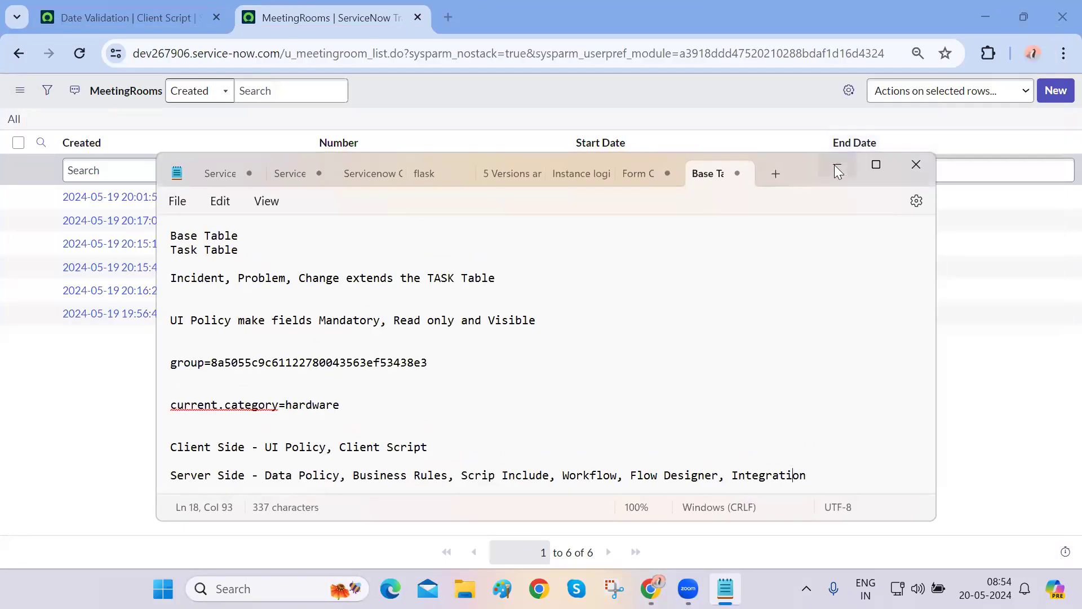
left_click(837, 169)
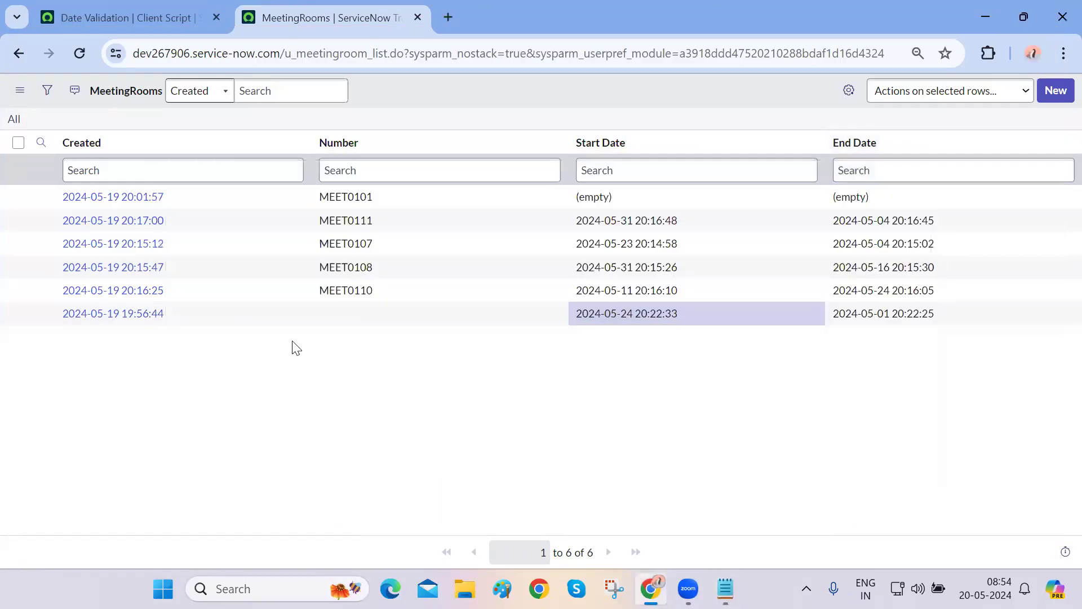
left_click(87, 314)
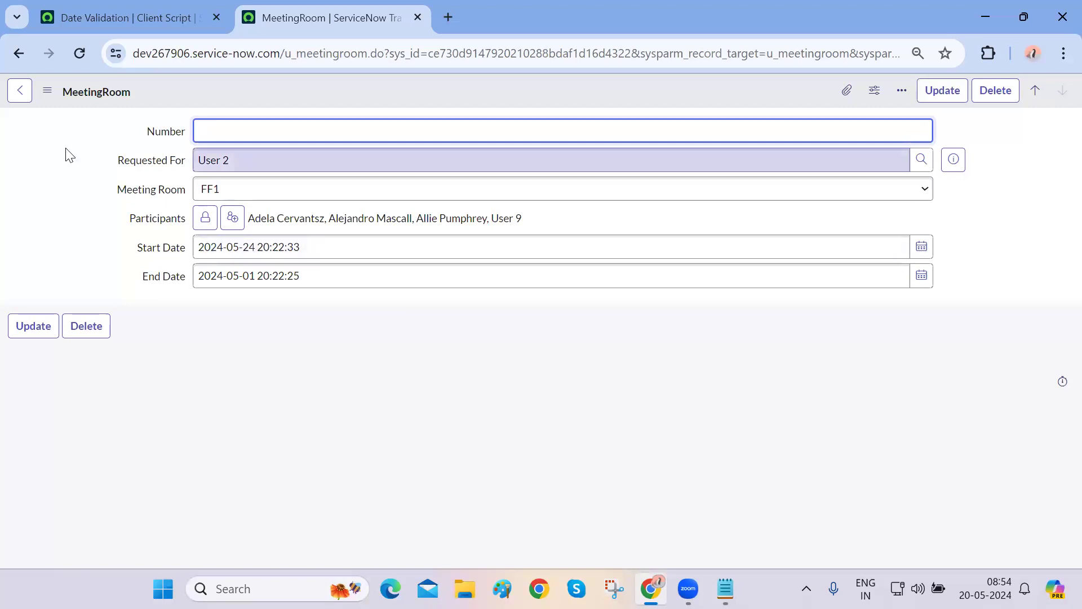
left_click(12, 56)
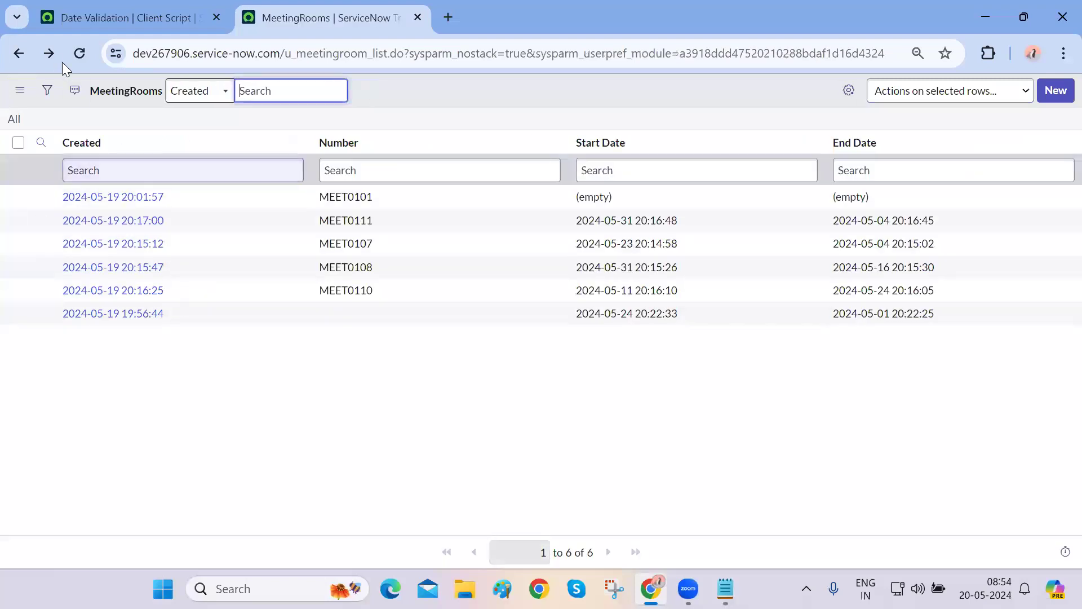
left_click(48, 53)
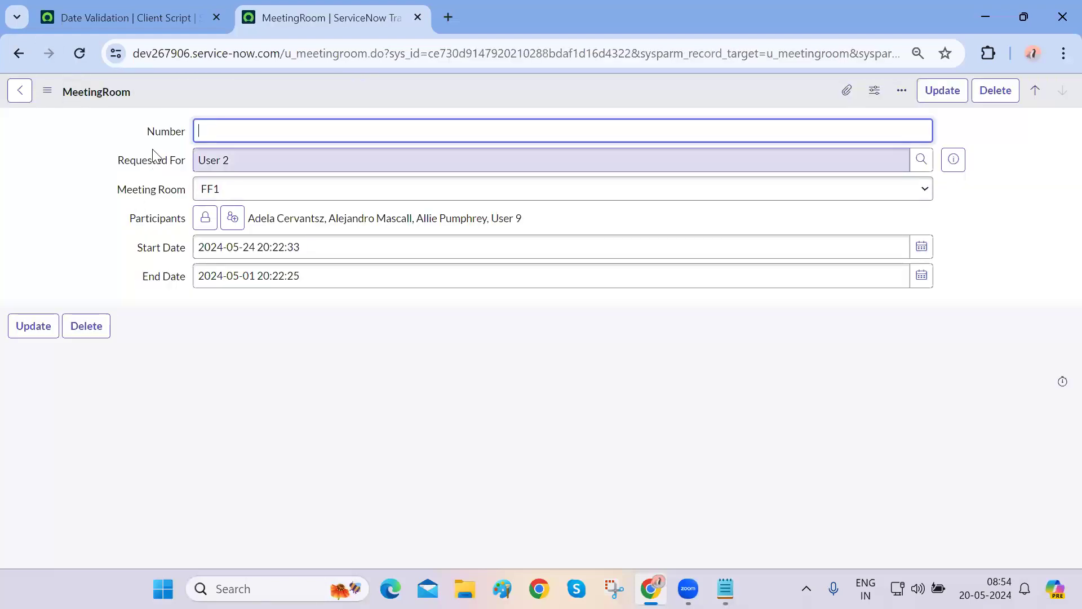
Open the dictionary configuration of the Meeting Room field from the record form
left_click(151, 193)
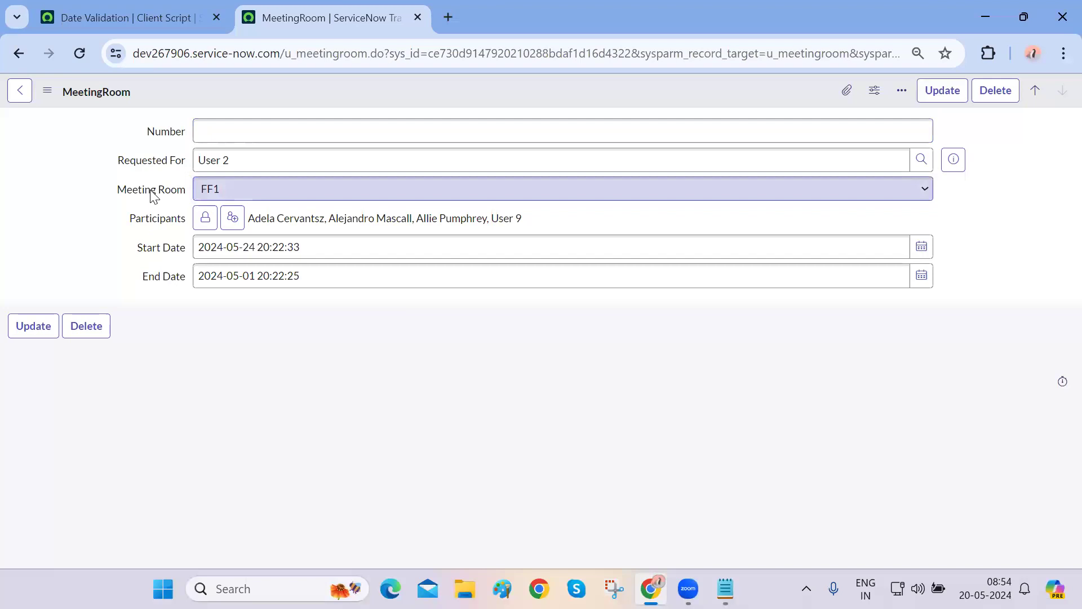
right_click(151, 194)
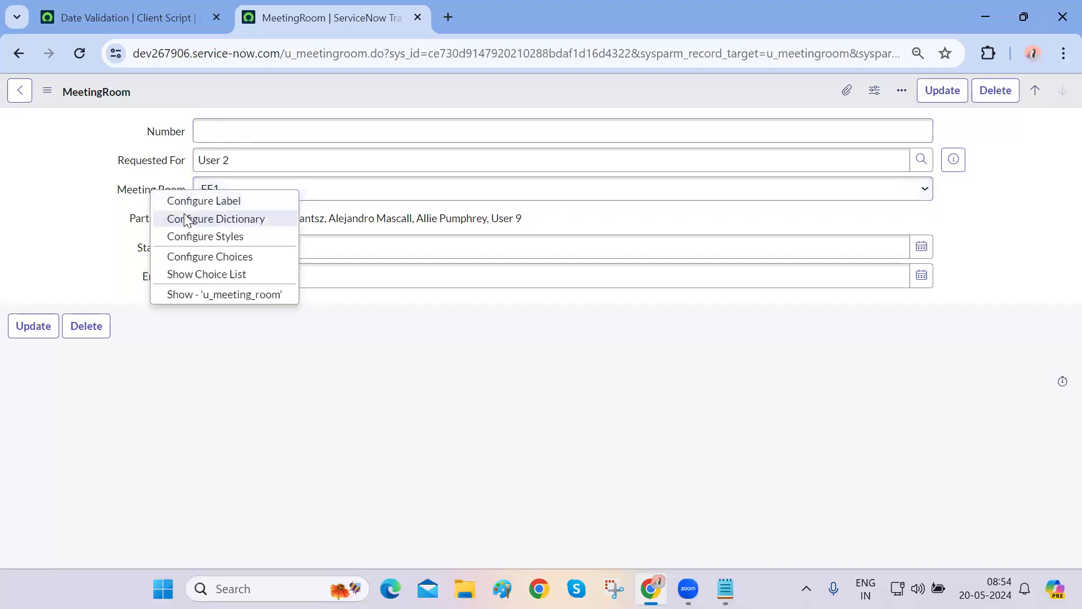
left_click(283, 498)
left_click(145, 194)
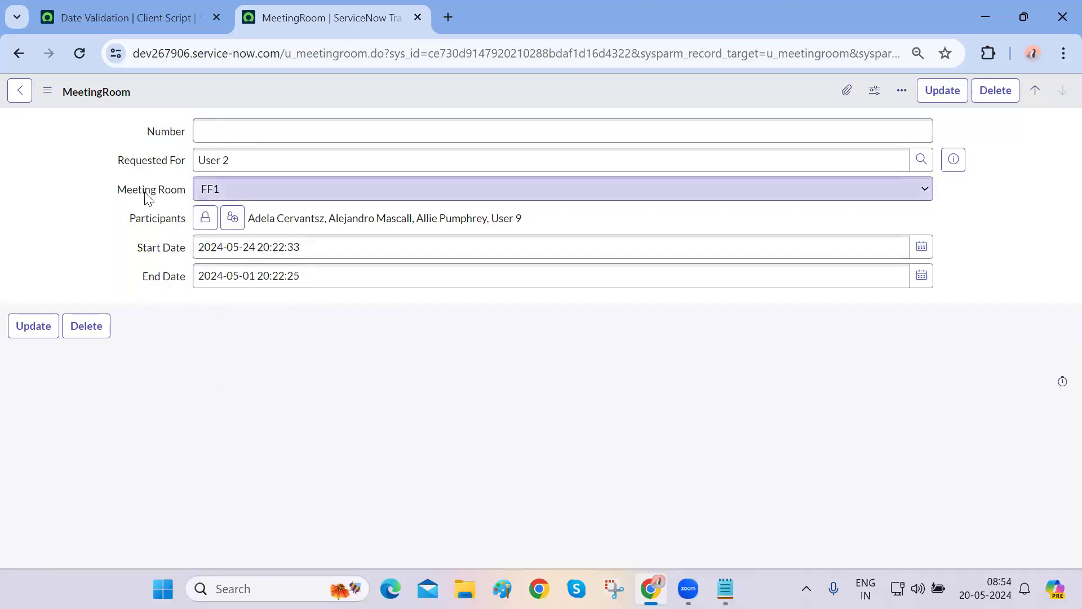
right_click(148, 197)
left_click(182, 218)
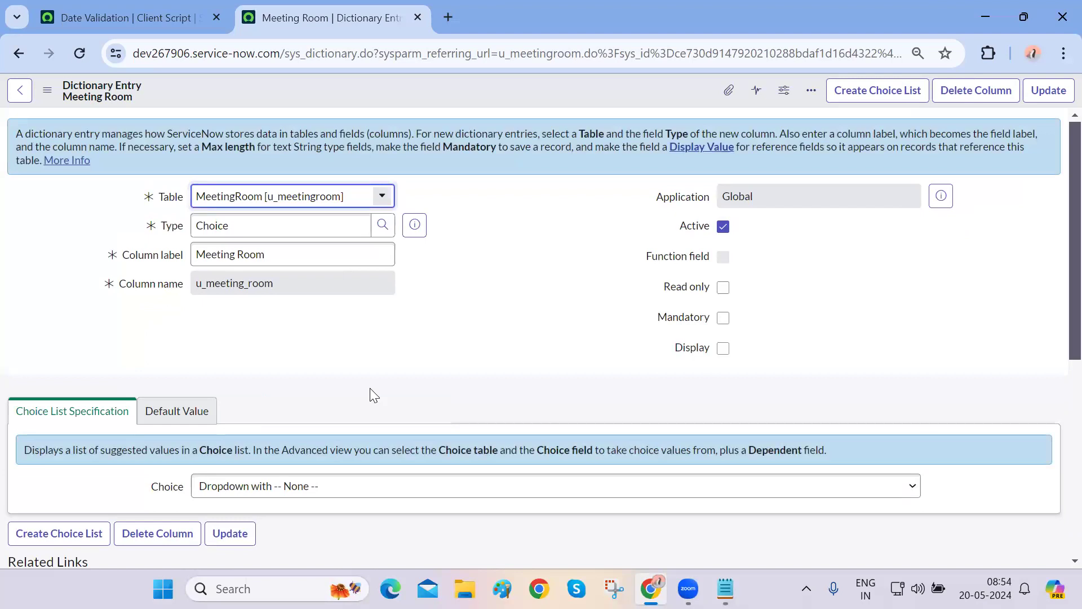
Make the Meeting Room field mandatory in its dictionary entry and save the entry
left_click(721, 319)
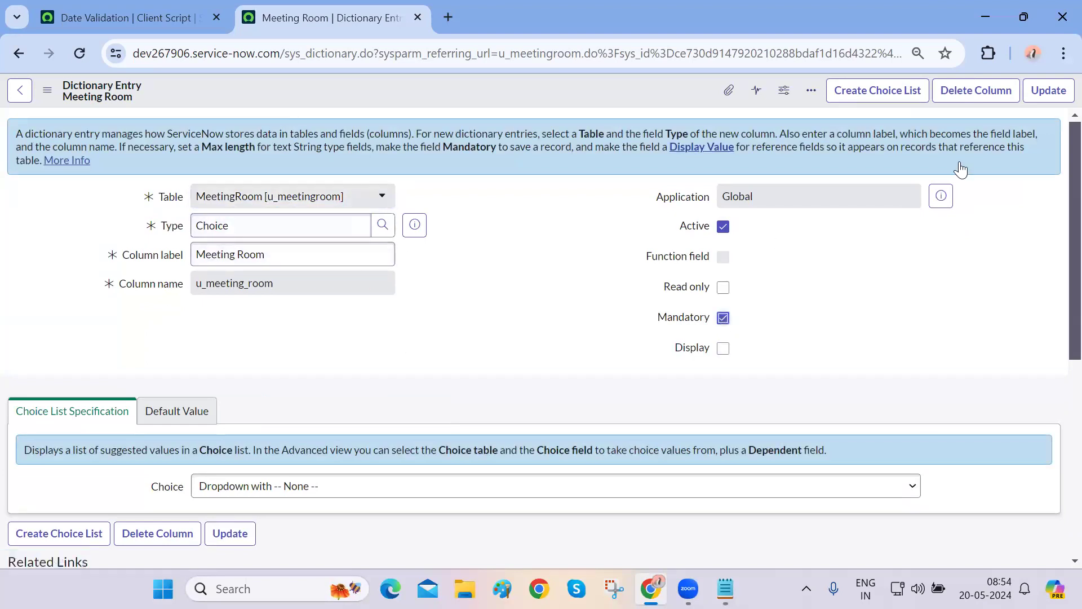
right_click(636, 93)
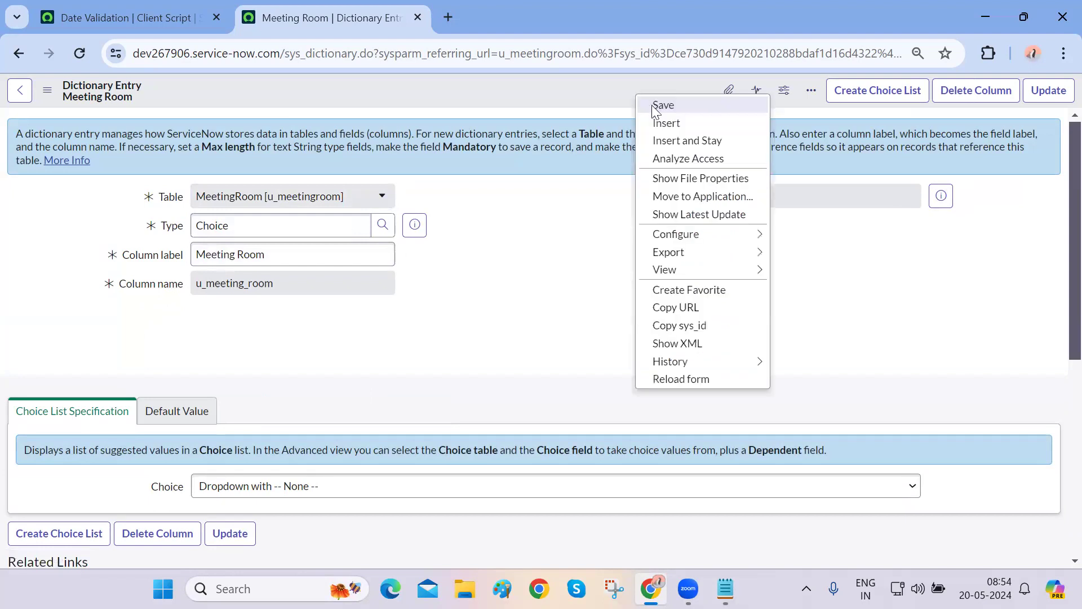
left_click(656, 107)
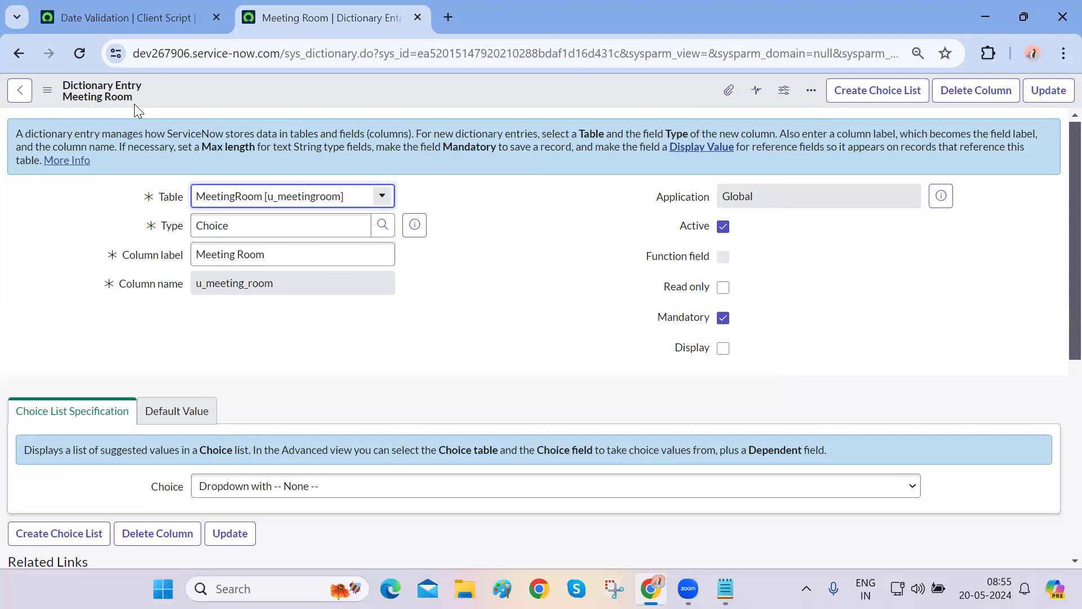
Return to the MeetingRoom record and open a blank new record form by shortening the page address to u_meetingroom.do
left_click(23, 50)
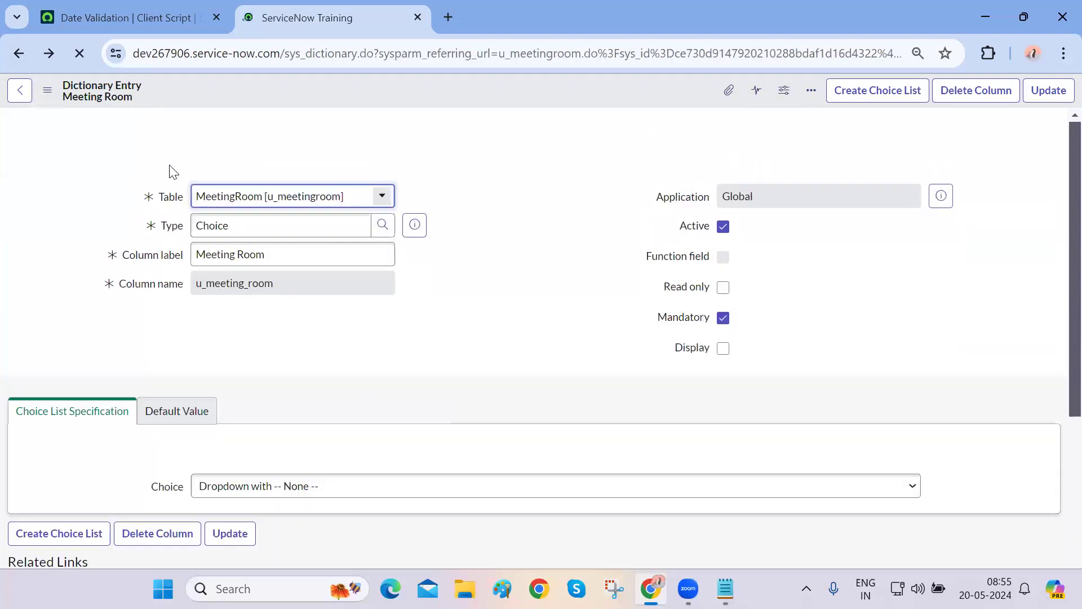
left_click(17, 61)
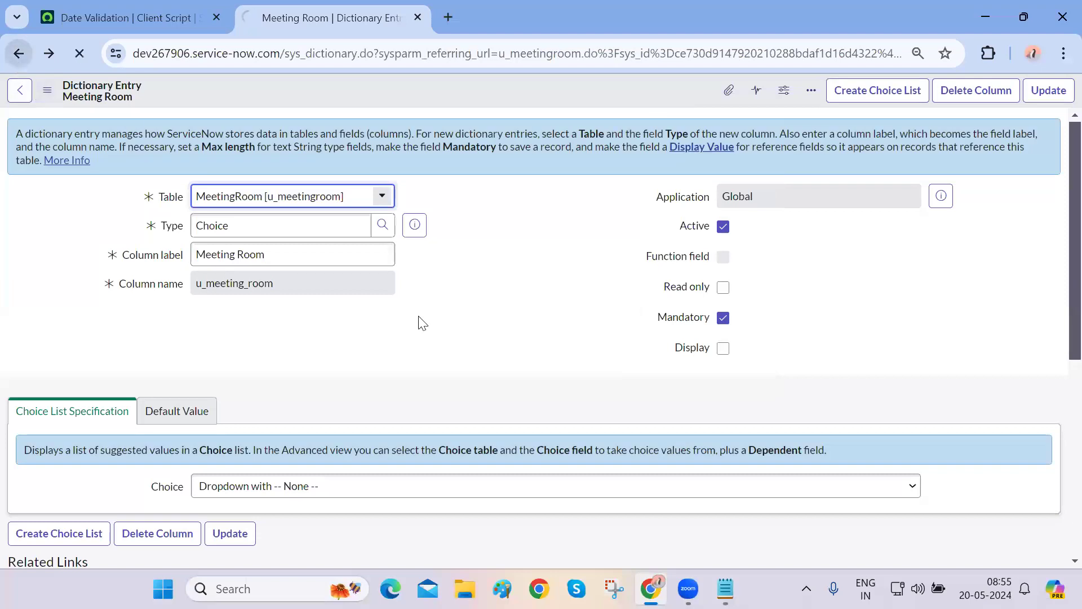
left_click(328, 423)
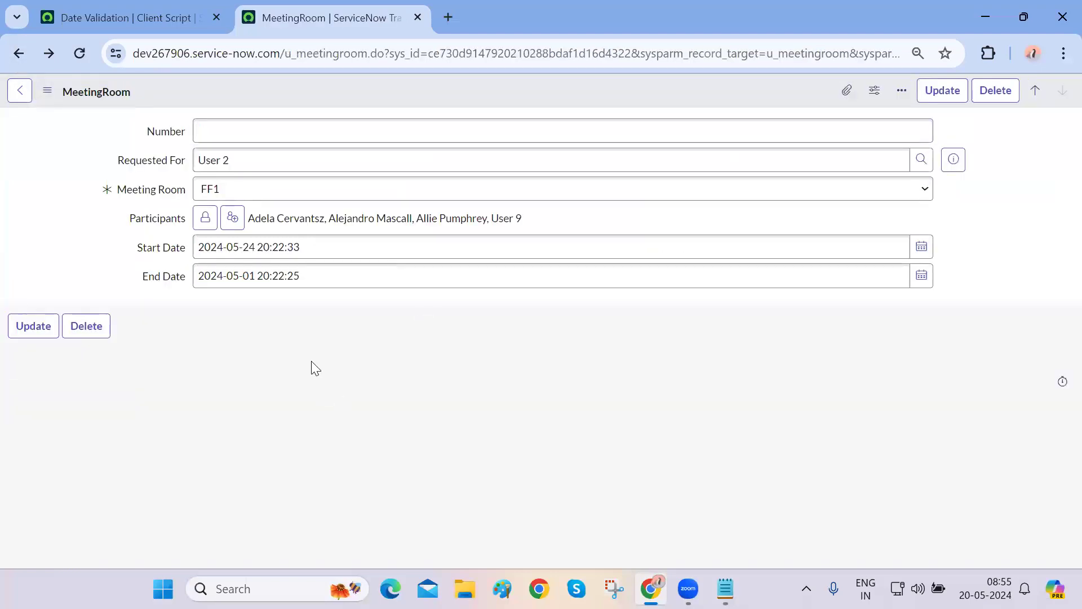
left_click(1036, 24)
left_click_drag(894, 73, 891, 106)
left_click_drag(376, 150, 1058, 179)
key("Delete")
key("Return")
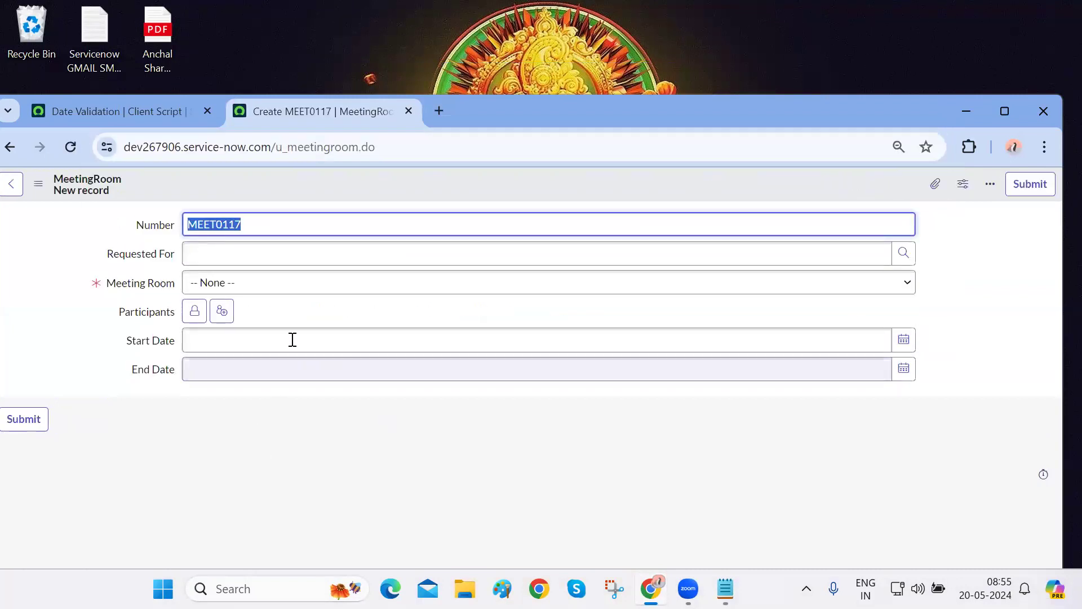
Set Meeting Room to GF1 on the new record and return it to -- None --
left_click(312, 294)
left_click(286, 317)
left_click(348, 291)
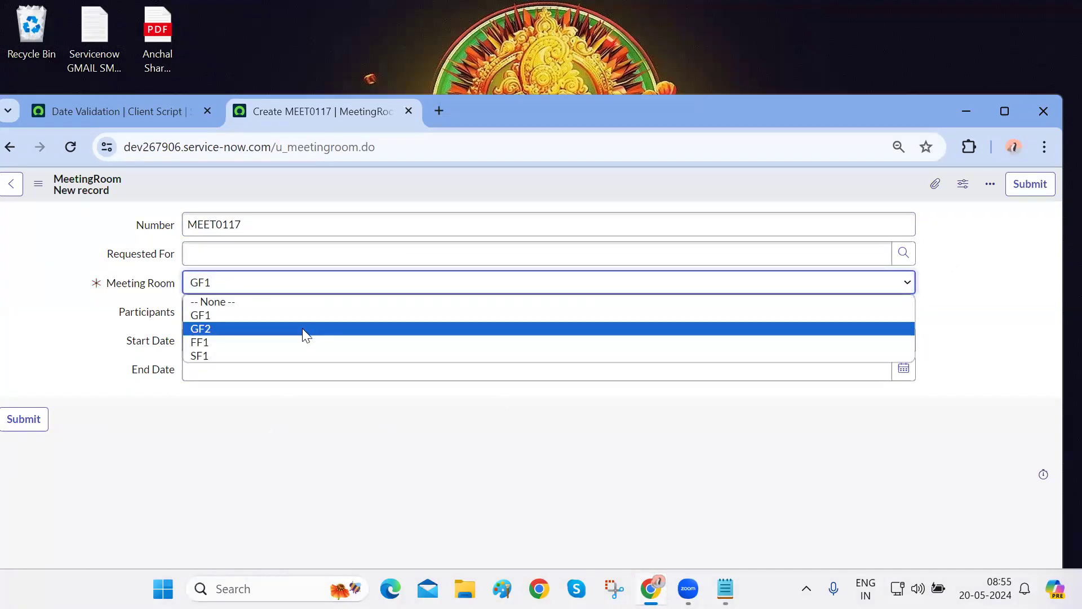
left_click(314, 302)
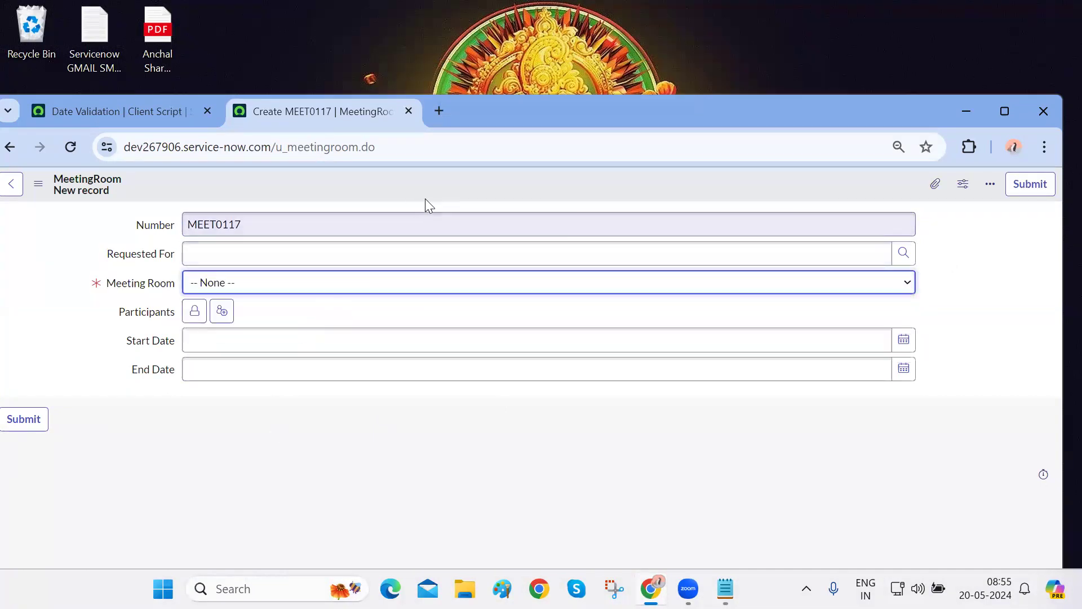
Try to save the new MeetingRoom record with Meeting Room left at -- None --, and examine the validation message
right_click(449, 186)
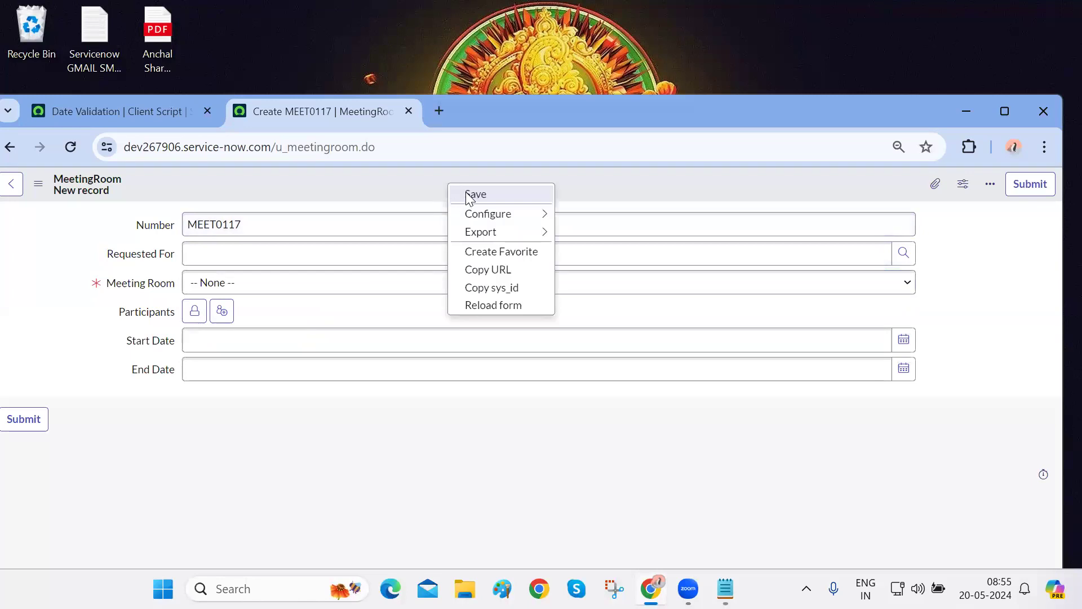
left_click(472, 195)
triple_click(55, 228)
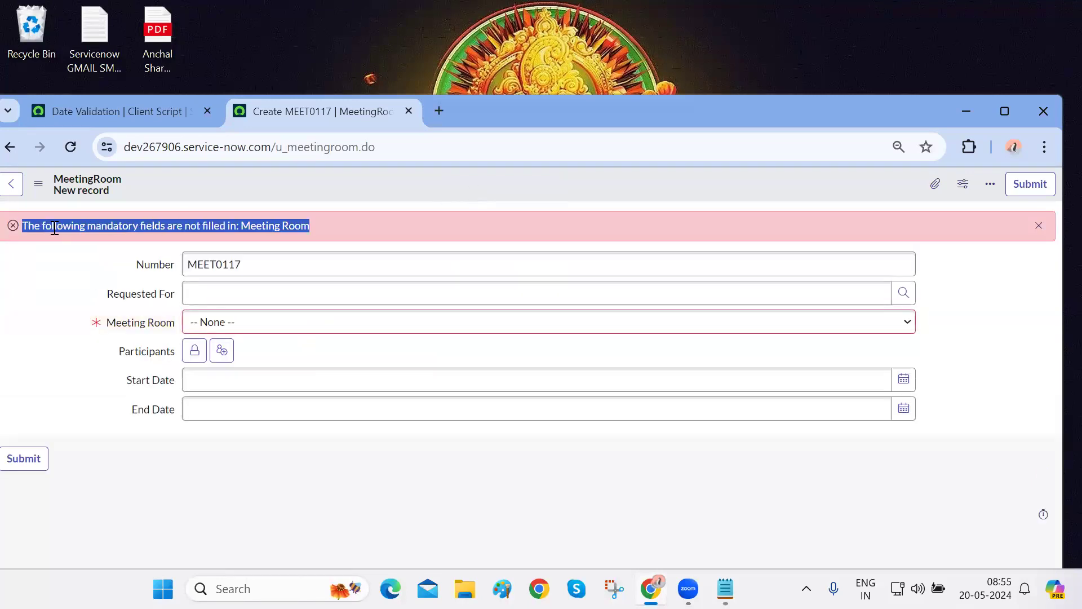
left_click(142, 471)
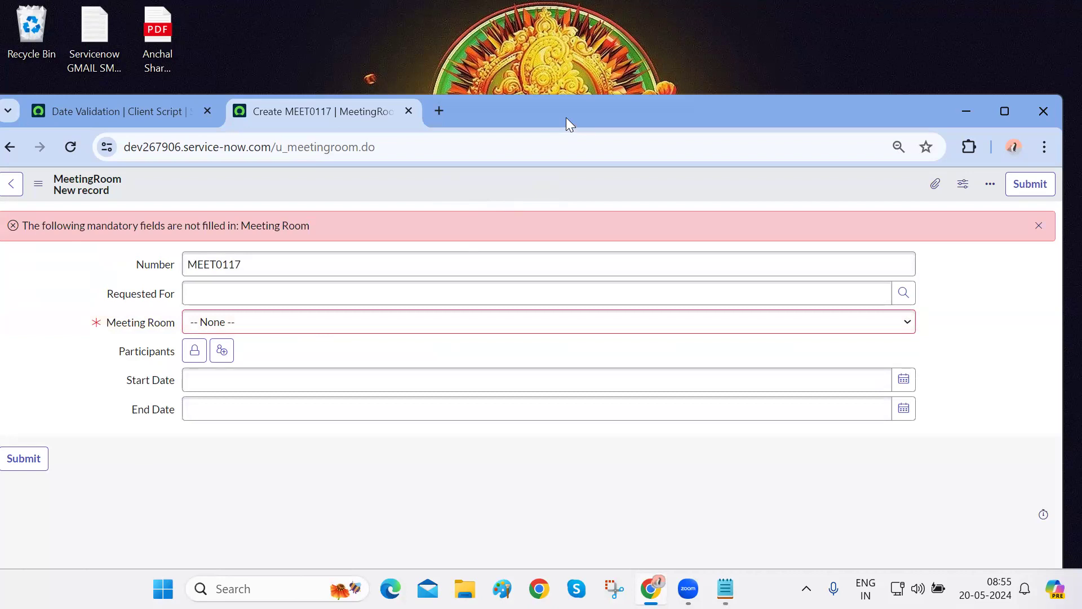
From the Date Validation client script page, search the navigator for meeting and open the MeetingRooms list
left_click(141, 103)
left_click(282, 110)
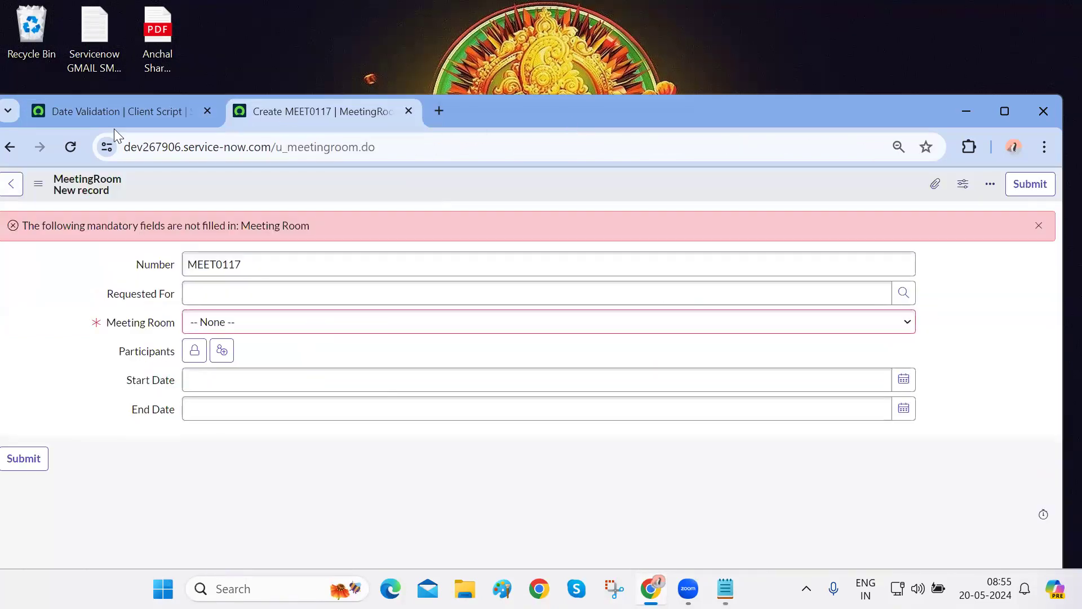
left_click(94, 113)
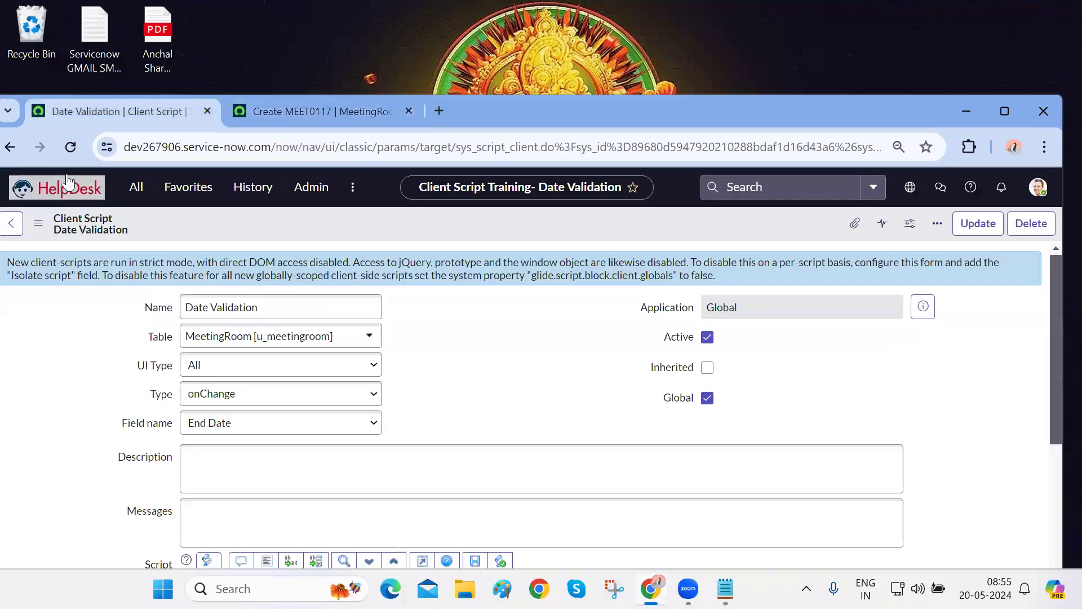
left_click(135, 189)
type("meeting")
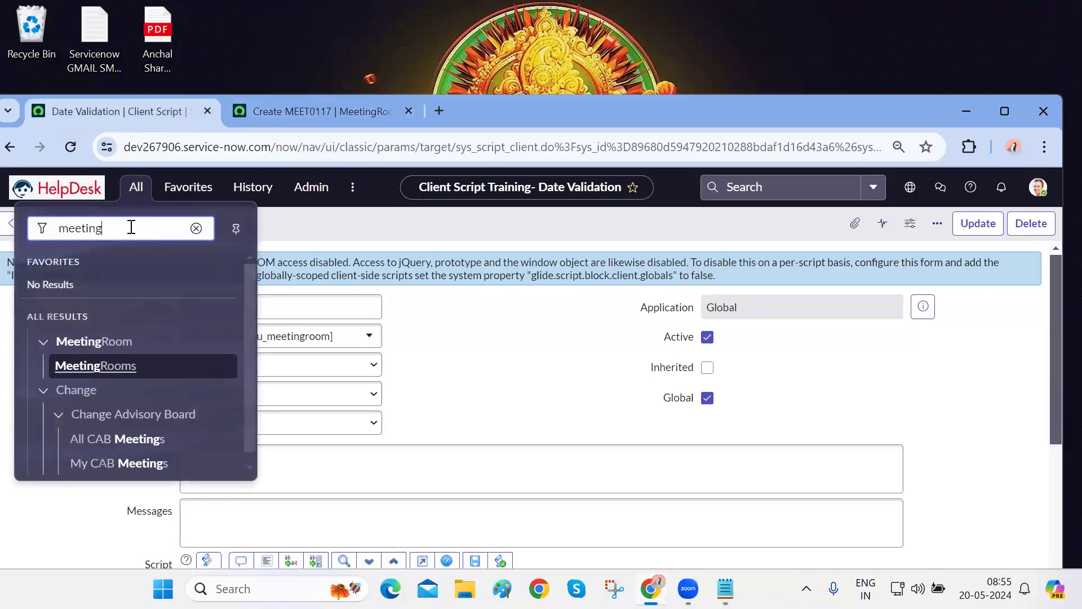
left_click(100, 366)
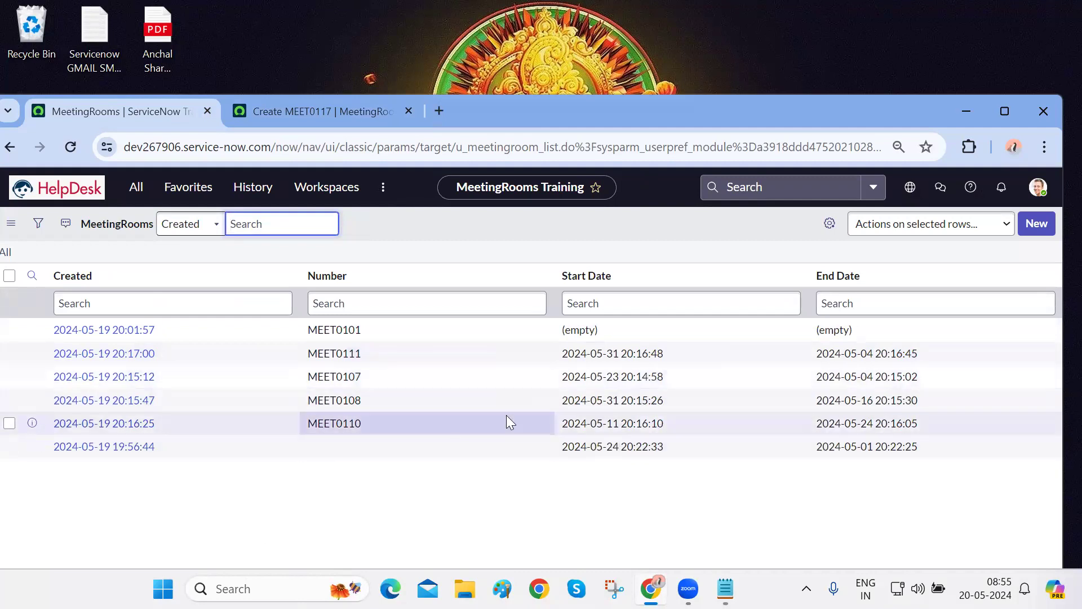
Add Meeting Room as the last column of the MeetingRooms list and maximize the browser window
left_click(830, 224)
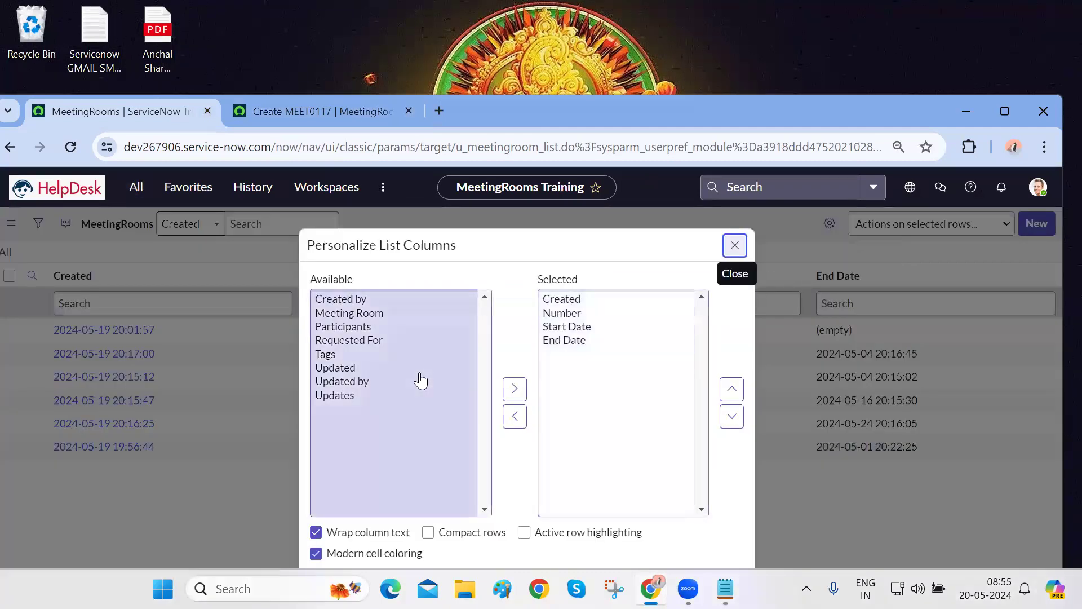
left_click(352, 313)
left_click(515, 389)
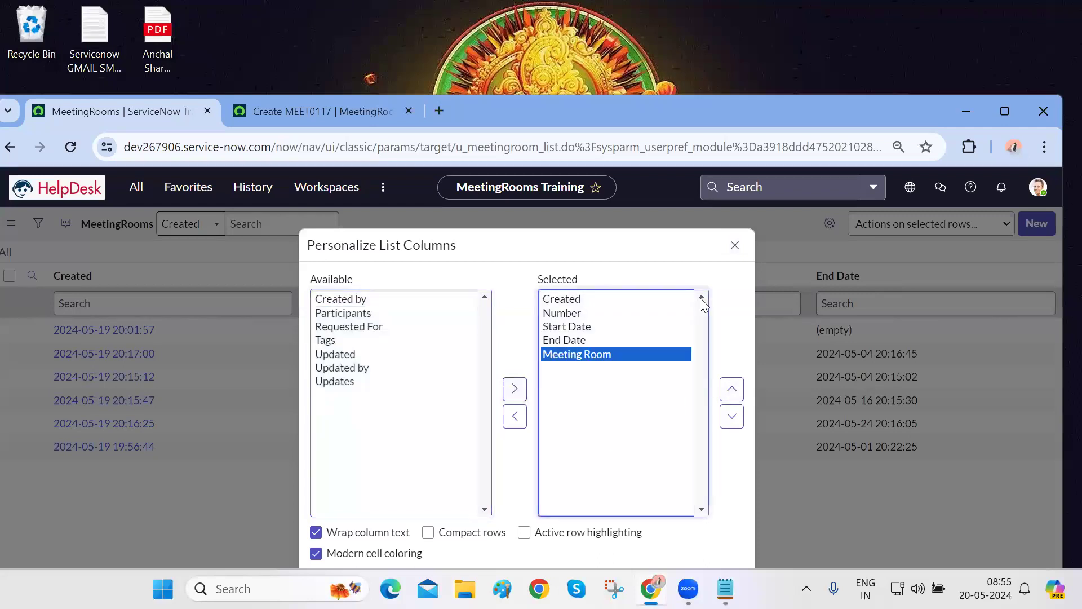
left_click(1005, 111)
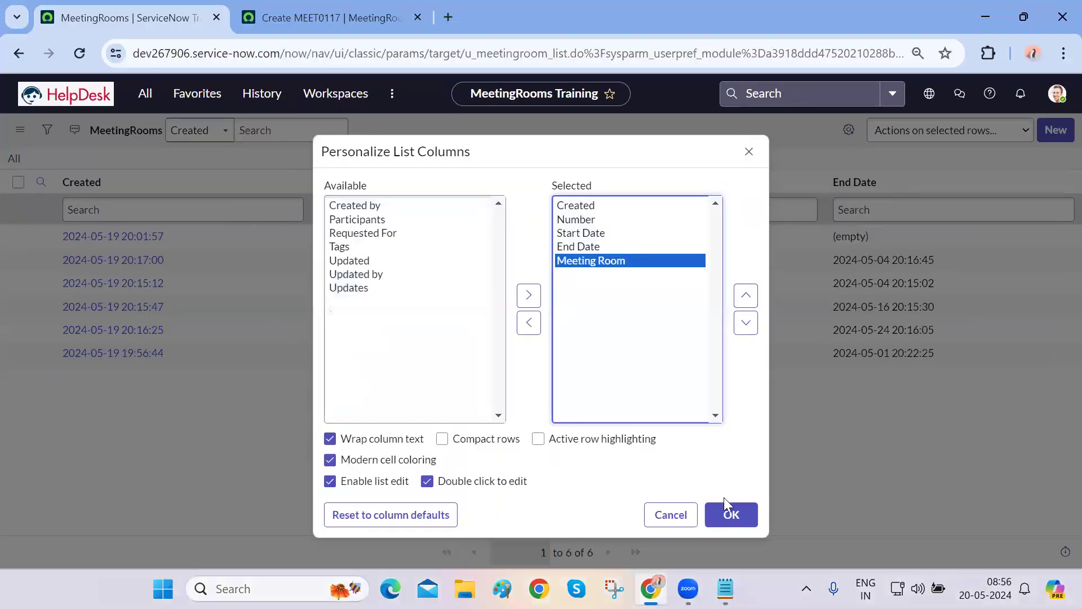
key("Return")
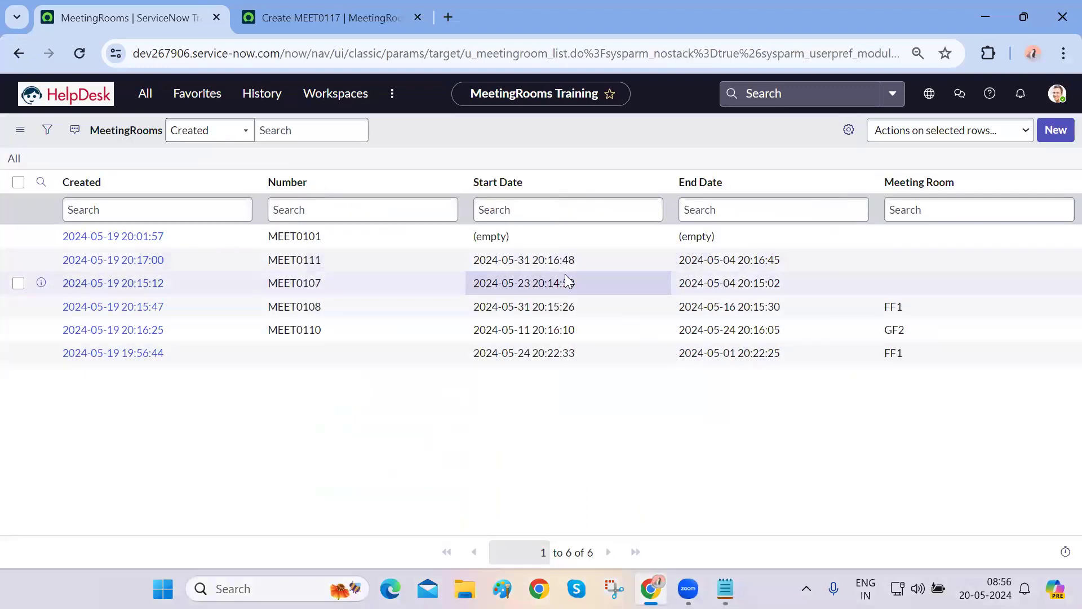
Change the Start Date of MEET0111 to 16 May 2024 directly in the list
double_click(615, 262)
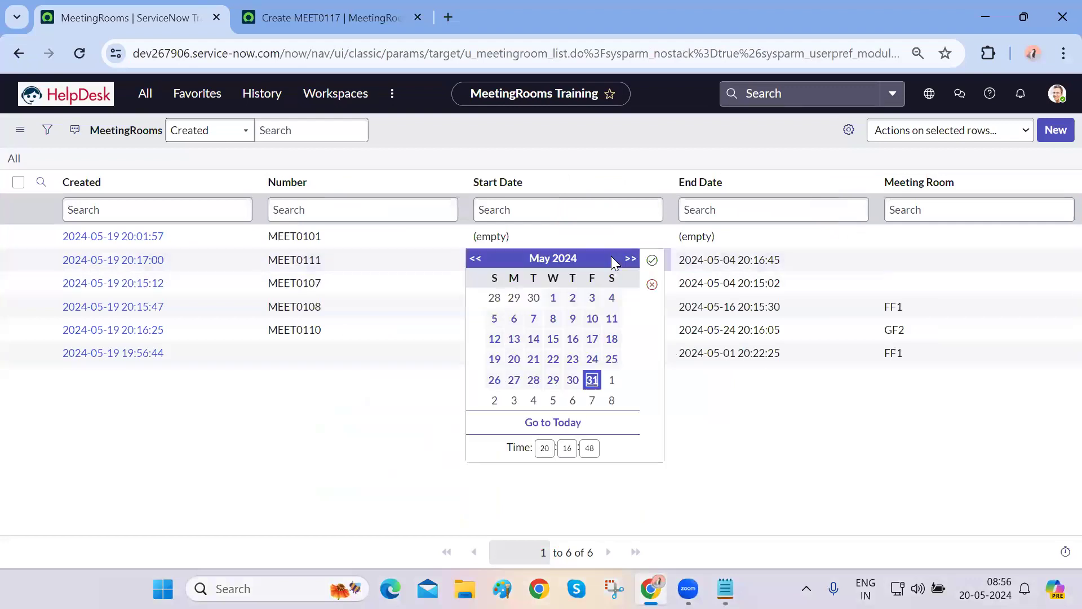
left_click(573, 341)
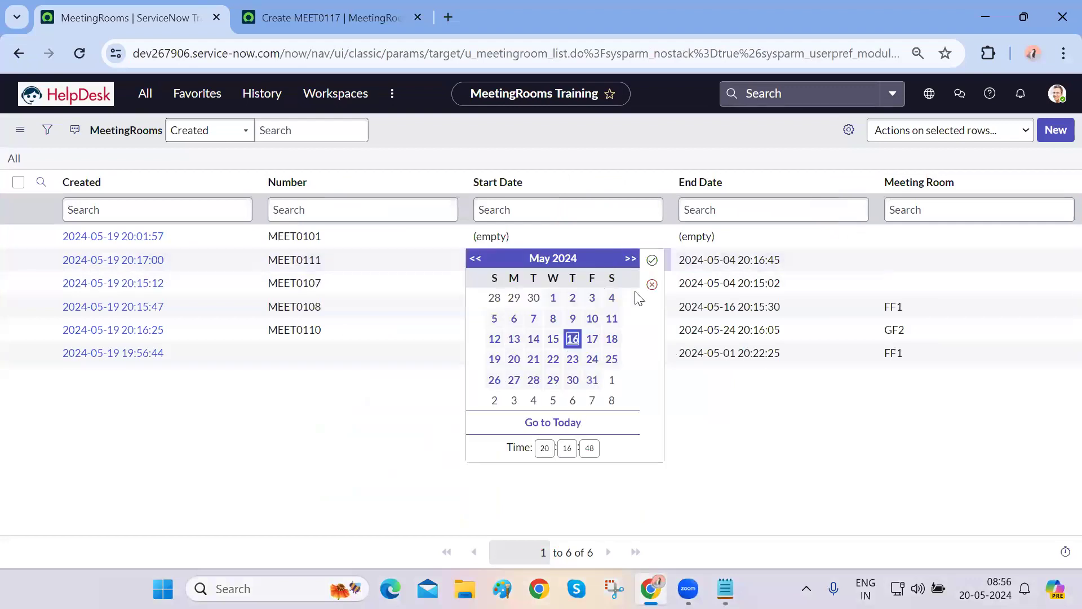
left_click(652, 262)
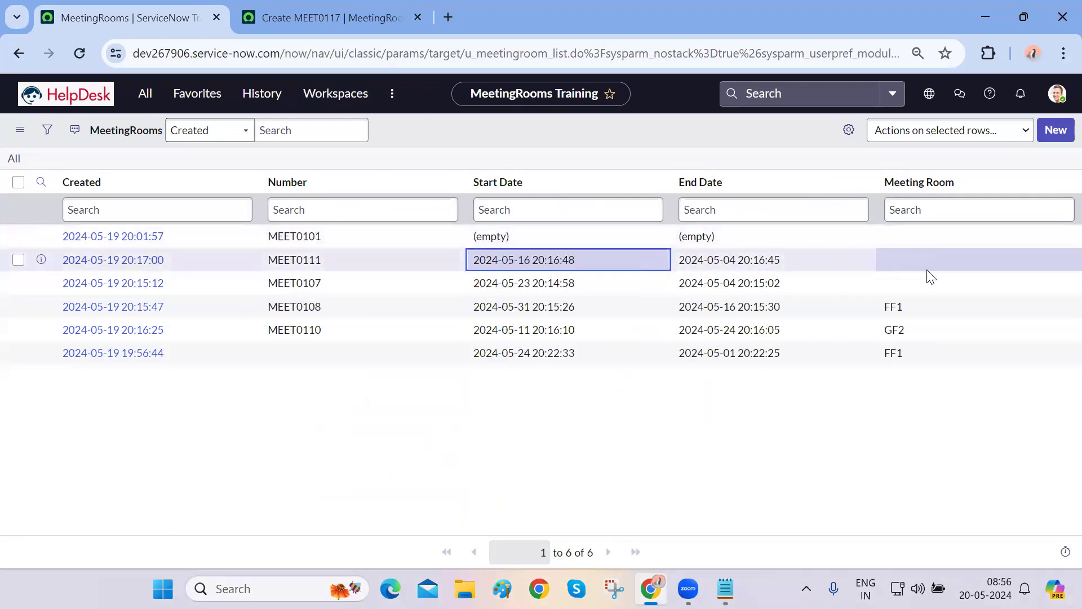
Try to save MEET0111 with Meeting Room as -- None -- in the list, examine the alert, and cancel the cell edit
double_click(954, 268)
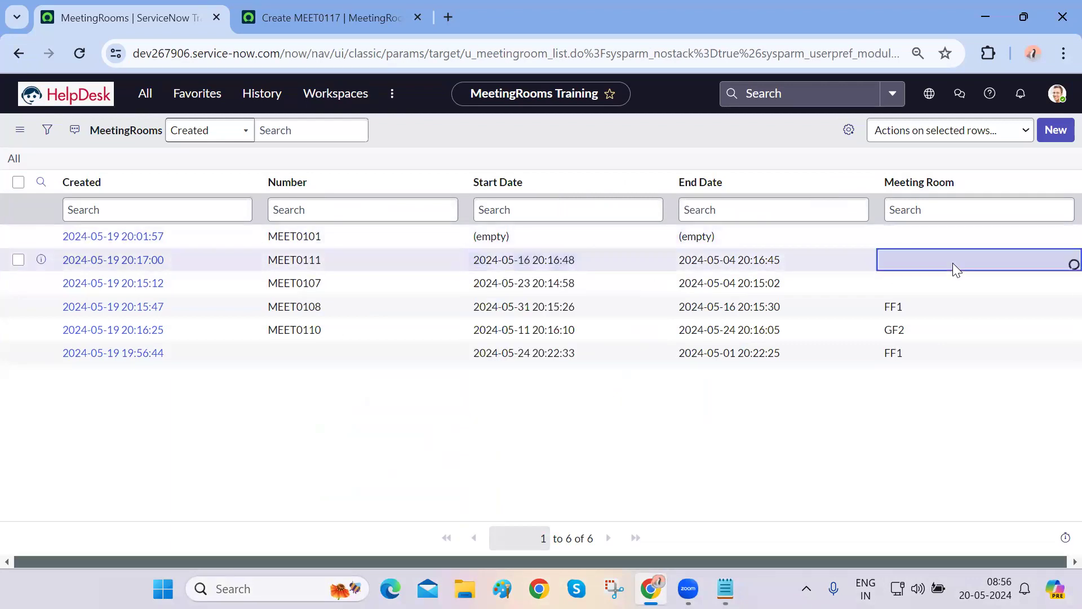
left_click(944, 276)
left_click(940, 281)
left_click(973, 265)
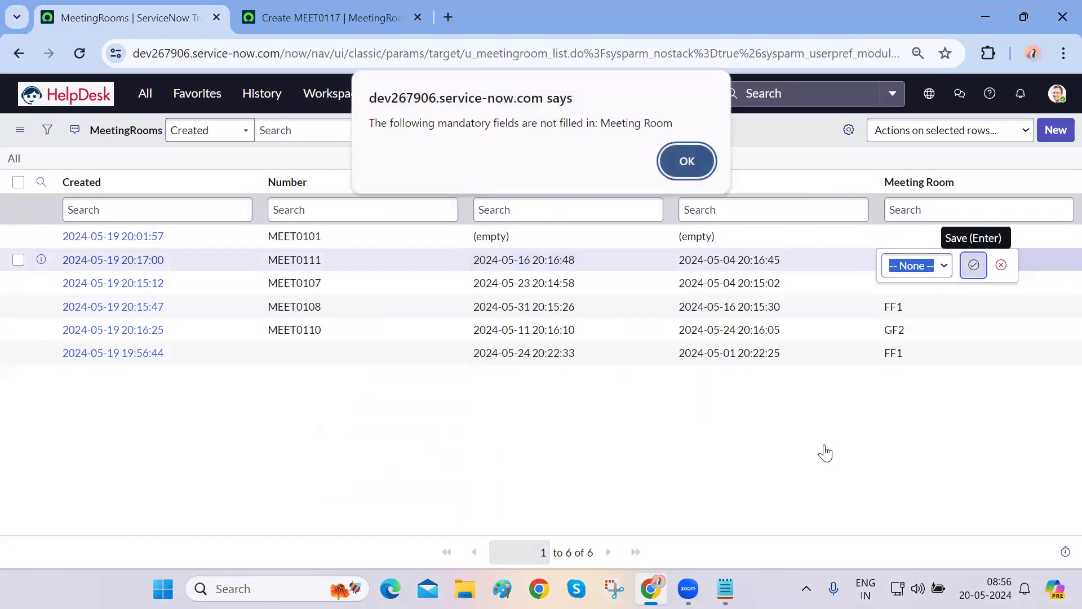
left_click_drag(414, 120, 584, 125)
double_click(628, 124)
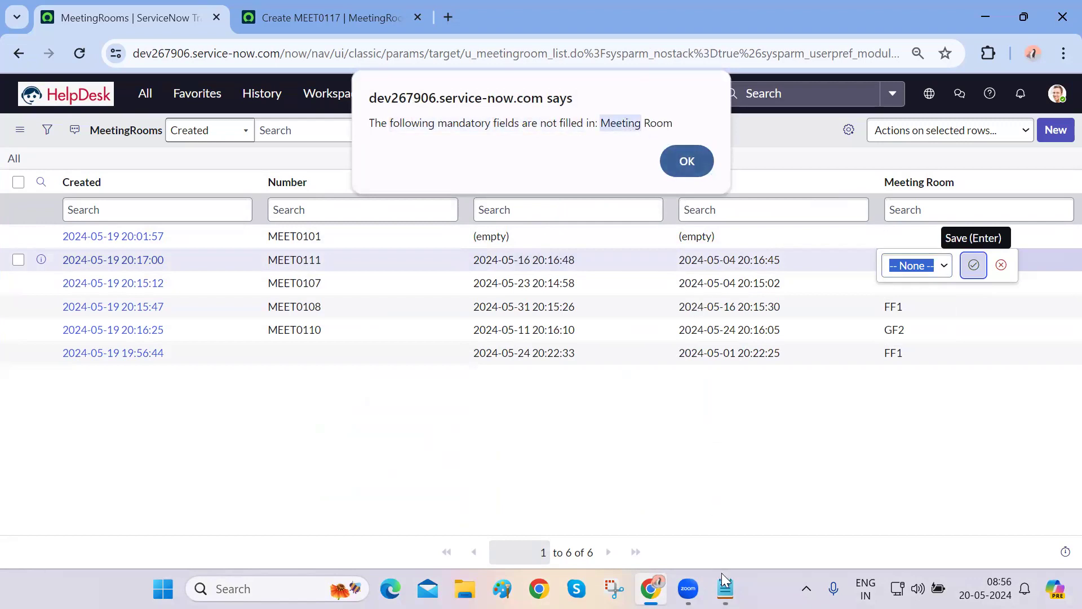
mouse_move(724, 587)
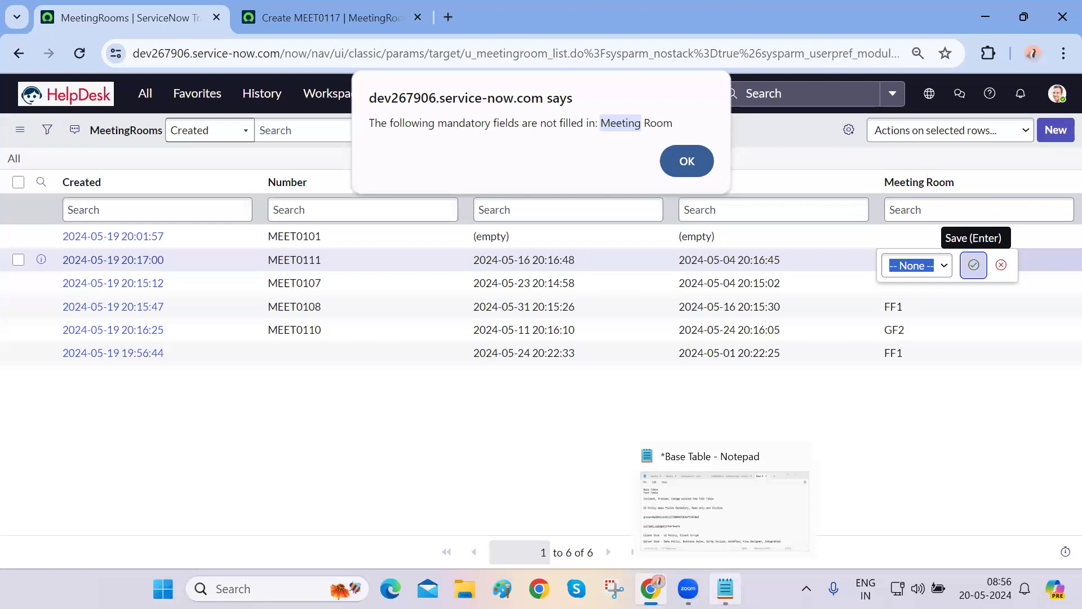
left_click(682, 166)
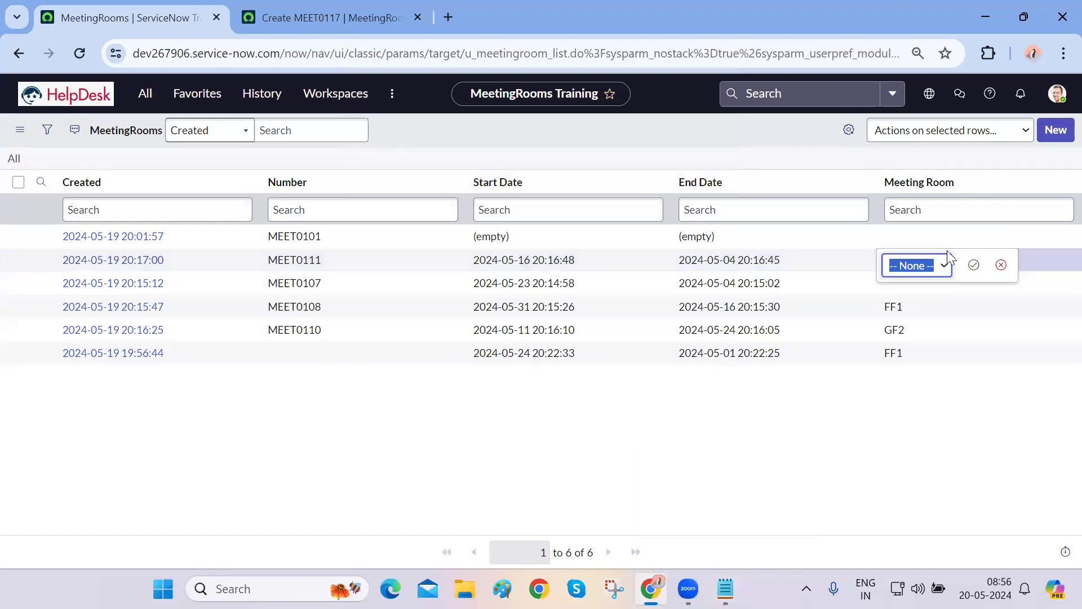
left_click(1002, 265)
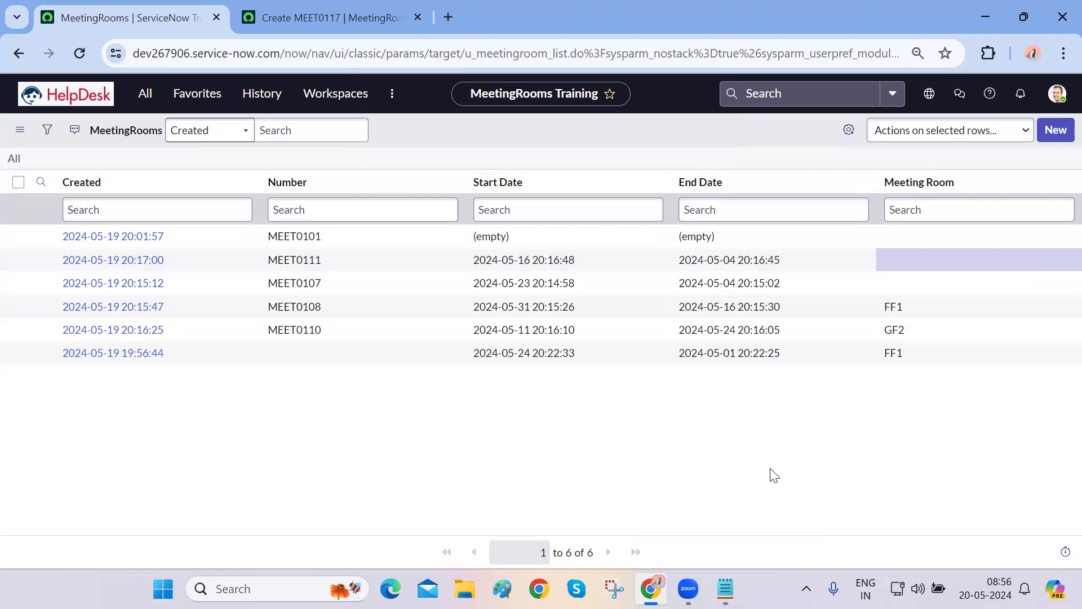
left_click(726, 589)
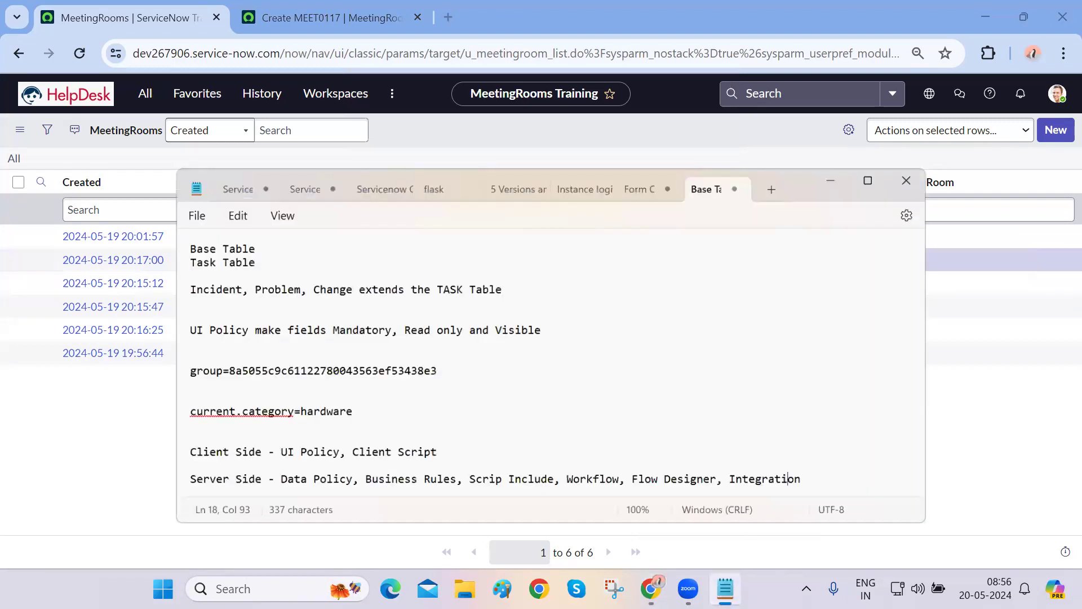
left_click(725, 588)
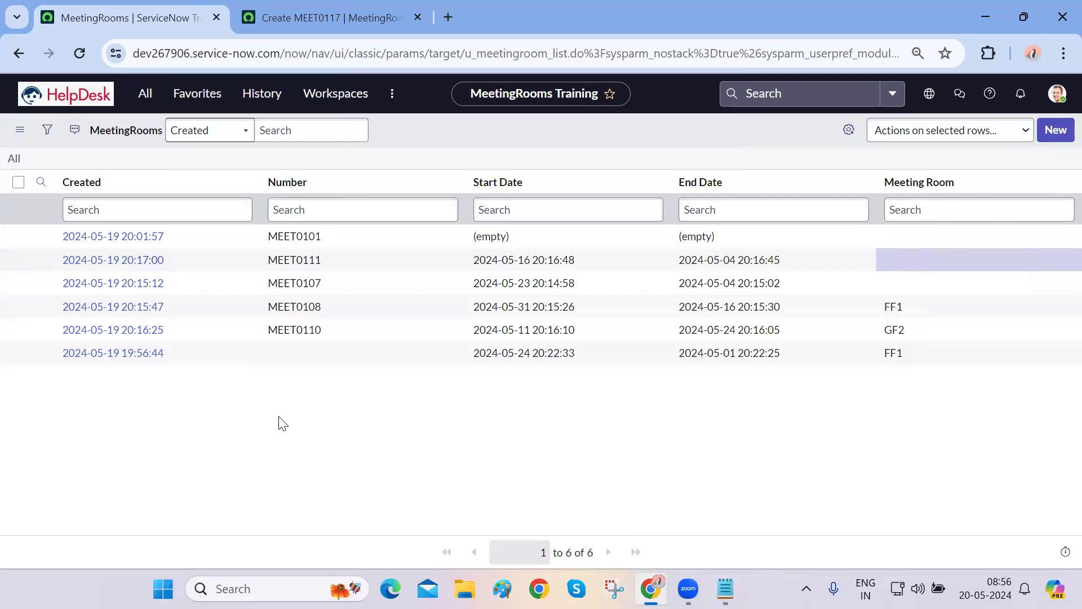
left_click(90, 352)
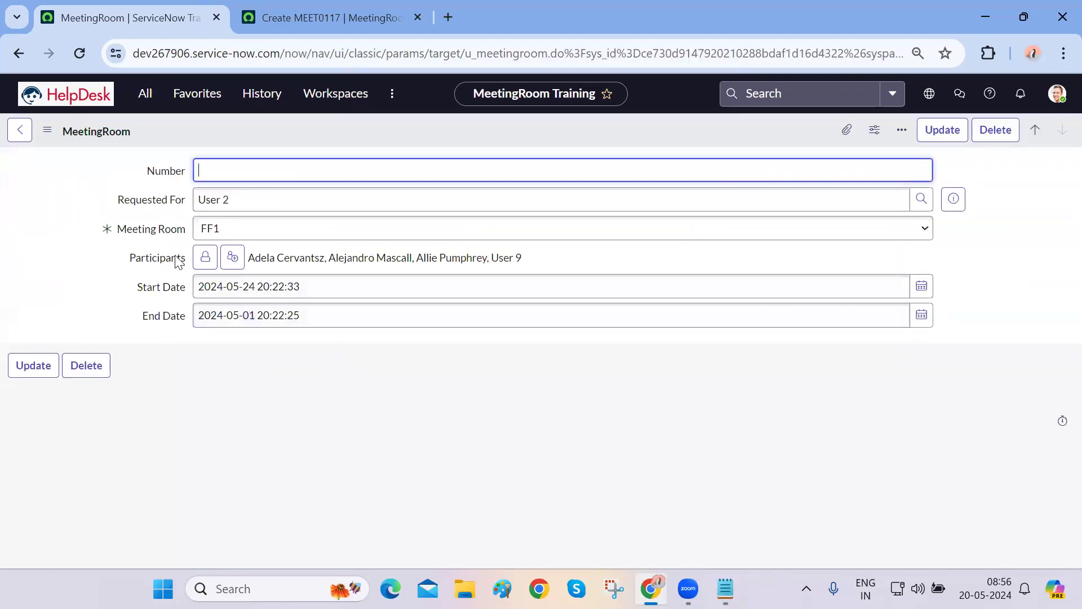
Set Meeting Room to -- None -- on the record form and restore the browser window to a smaller size
left_click(228, 235)
left_click(229, 236)
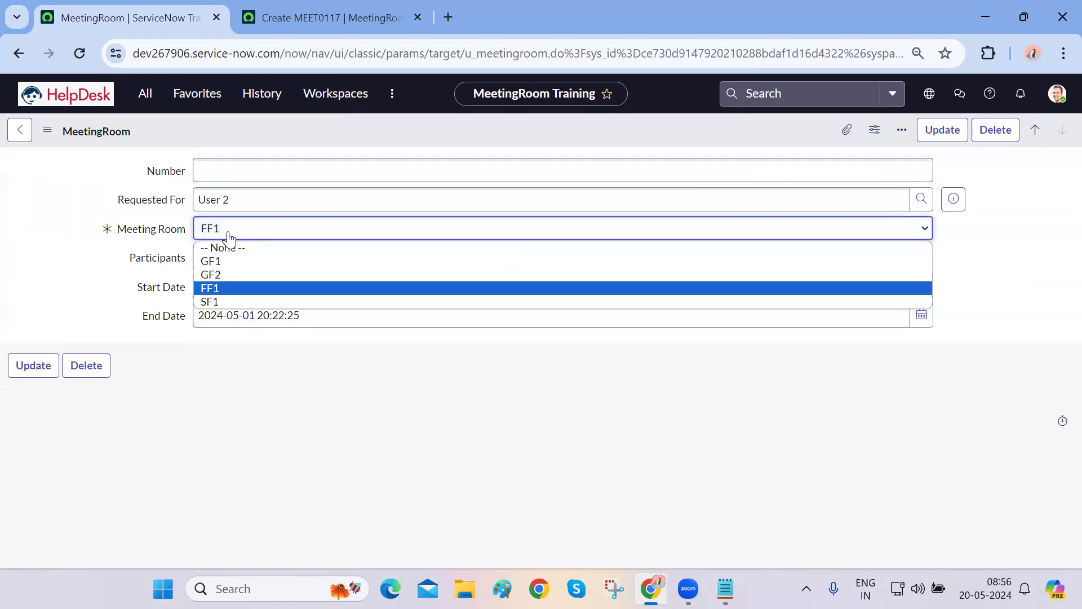
left_click(248, 248)
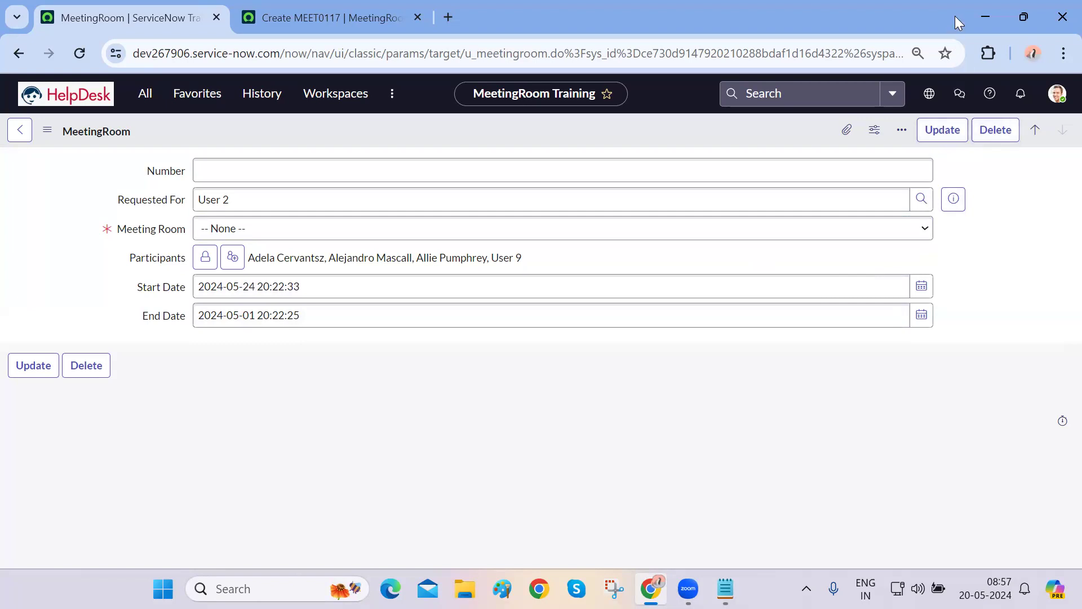
key("super+Down")
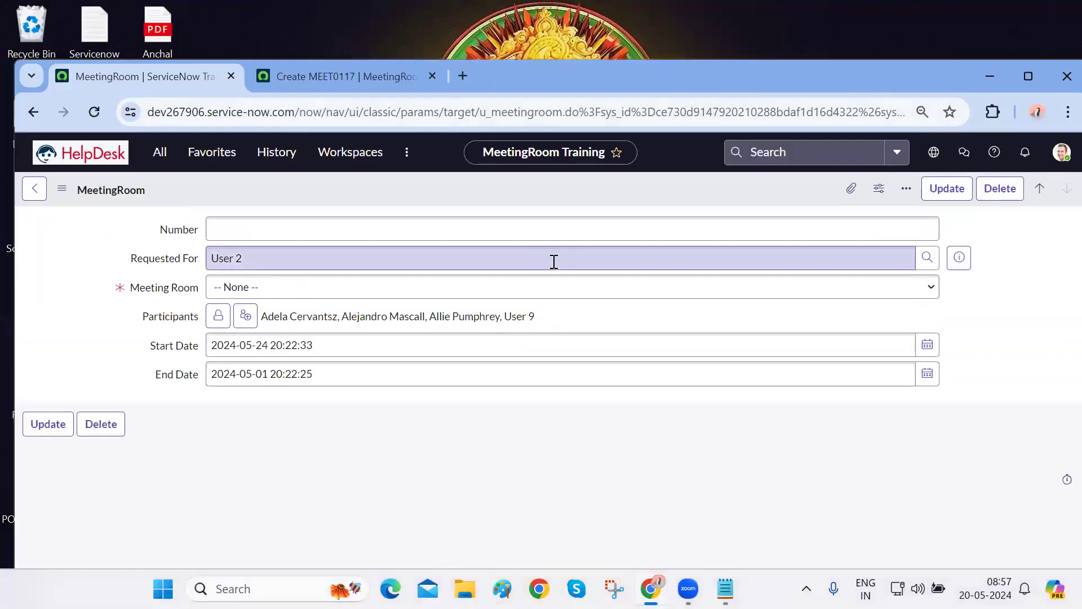
Copy the table name u_meetingroom from the record's URL and open Scripts - Background in a new tab
double_click(528, 112)
key("ctrl+c")
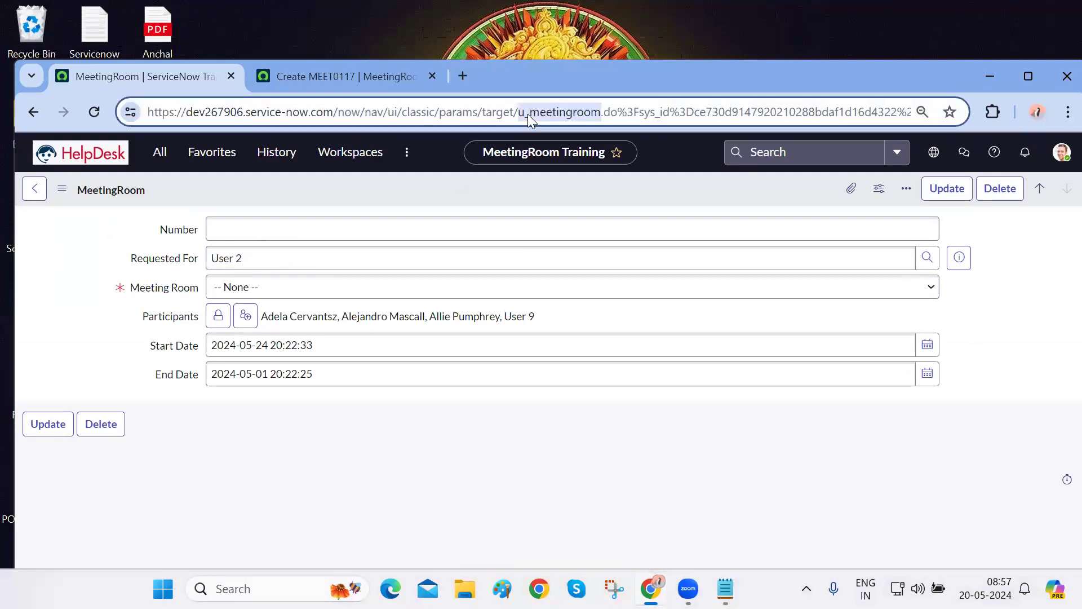
left_click(160, 152)
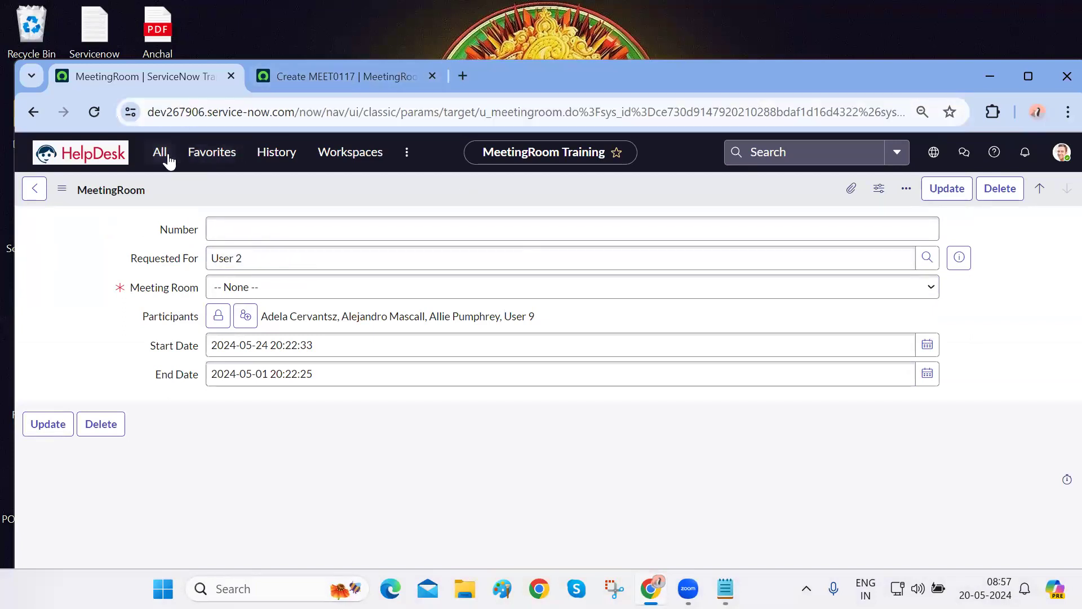
key("ctrl+a")
type("scripts")
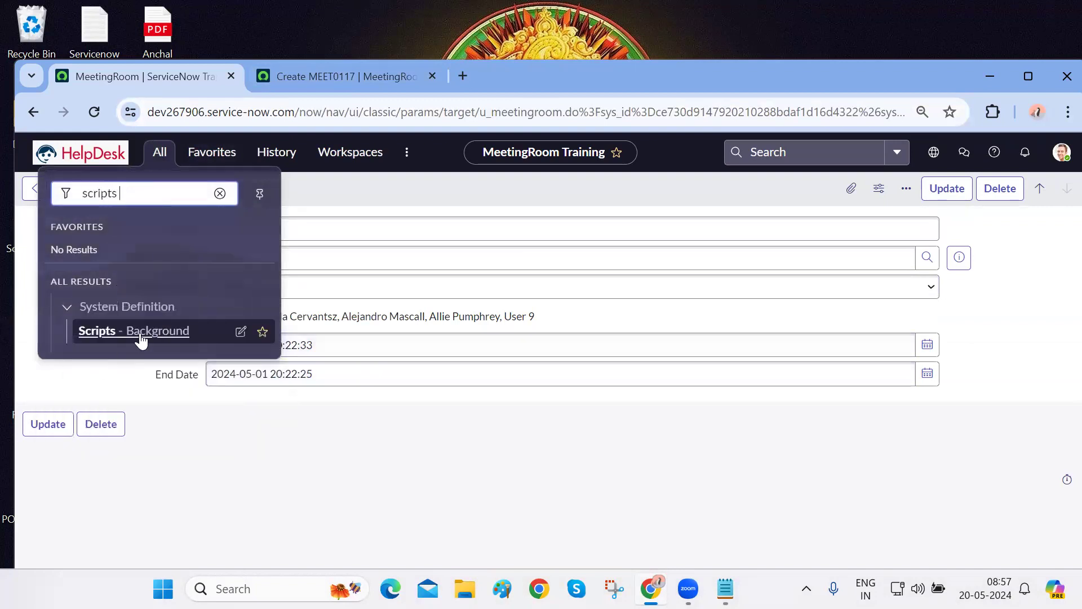
left_click(141, 332)
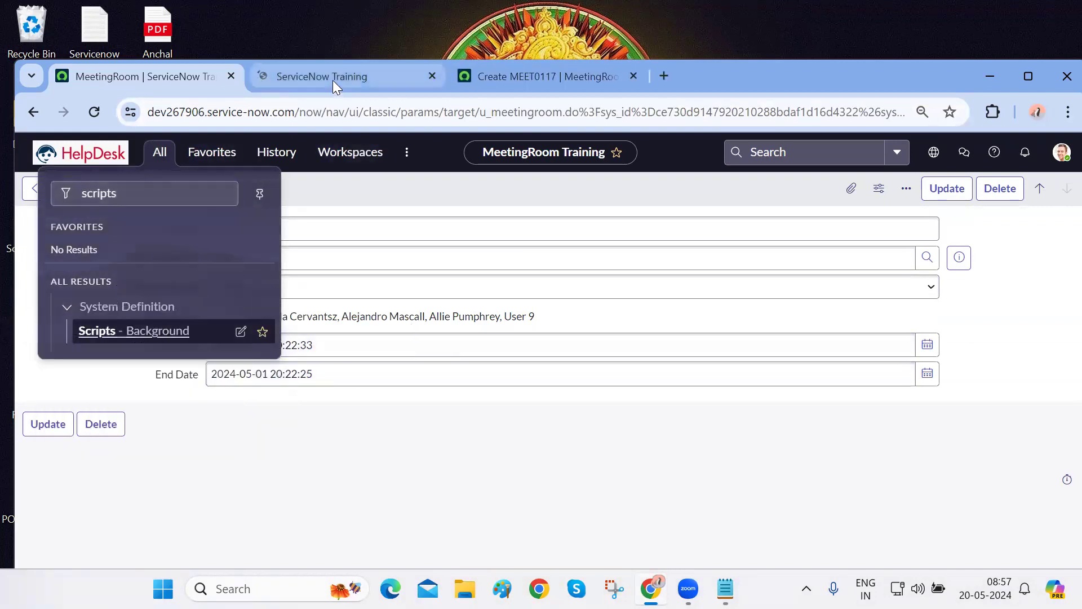
left_click(332, 80)
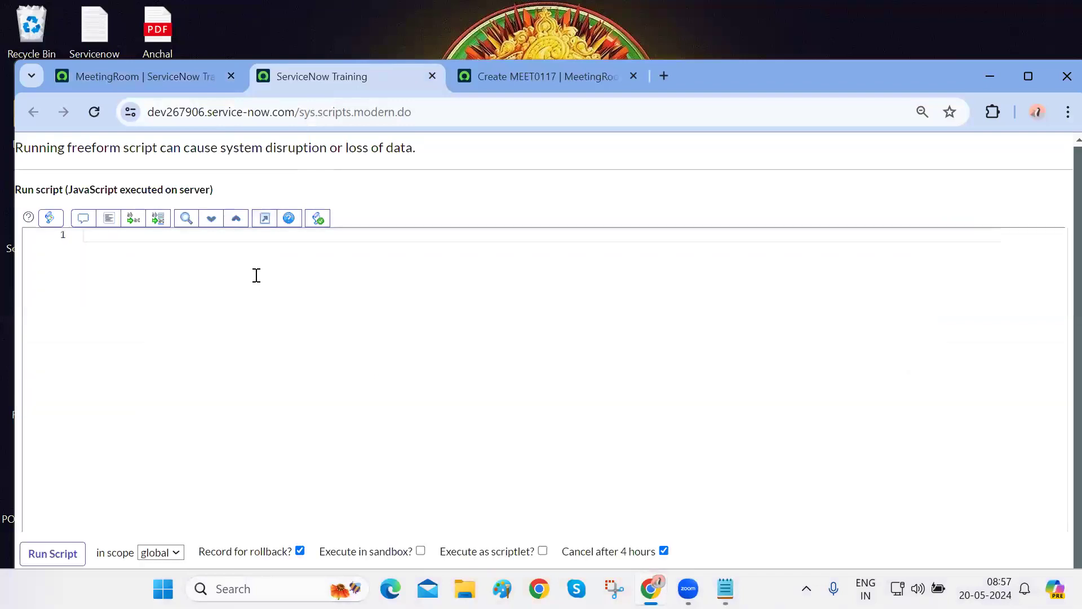
Insert the GlideRecord query snippet in the script editor and set its table to 'u_meetingroom'
type("var")
left_click(249, 273)
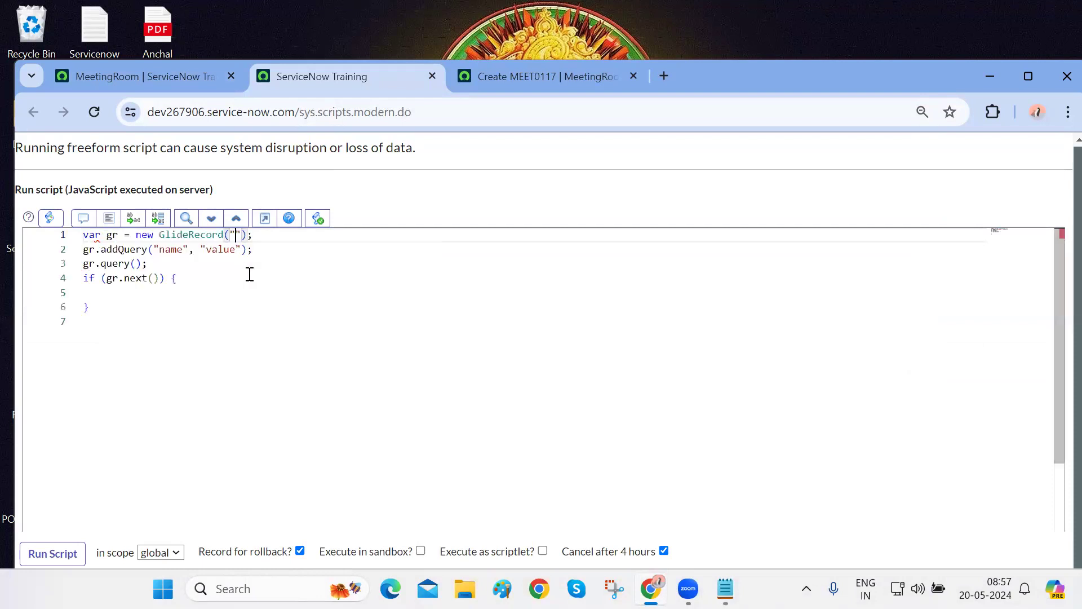
key("BackSpace")
key("BackSpace")
type("'")
key("ctrl+v")
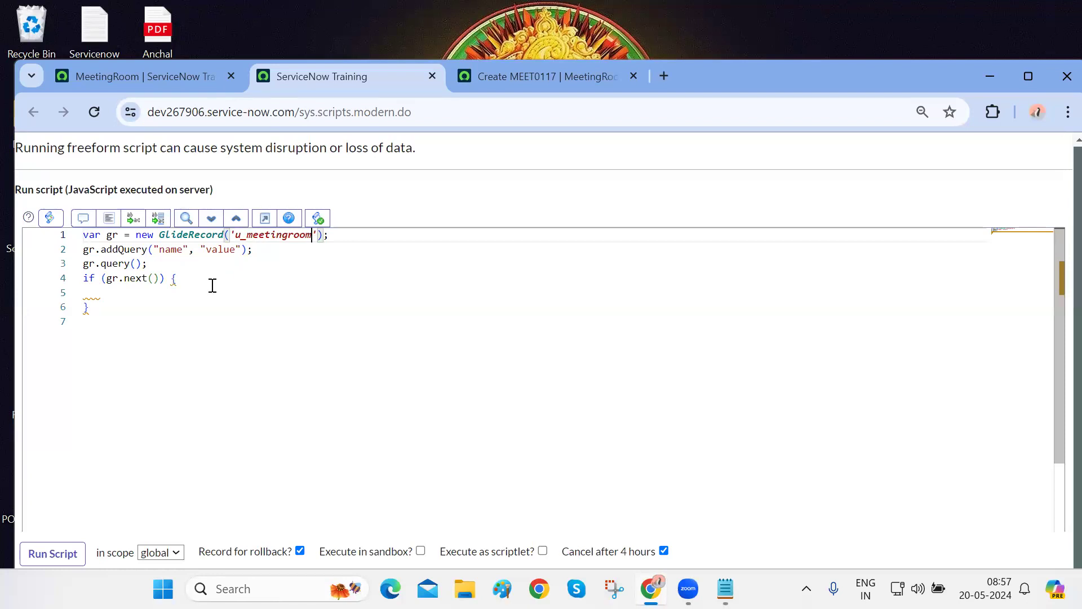
left_click_drag(152, 264, 60, 249)
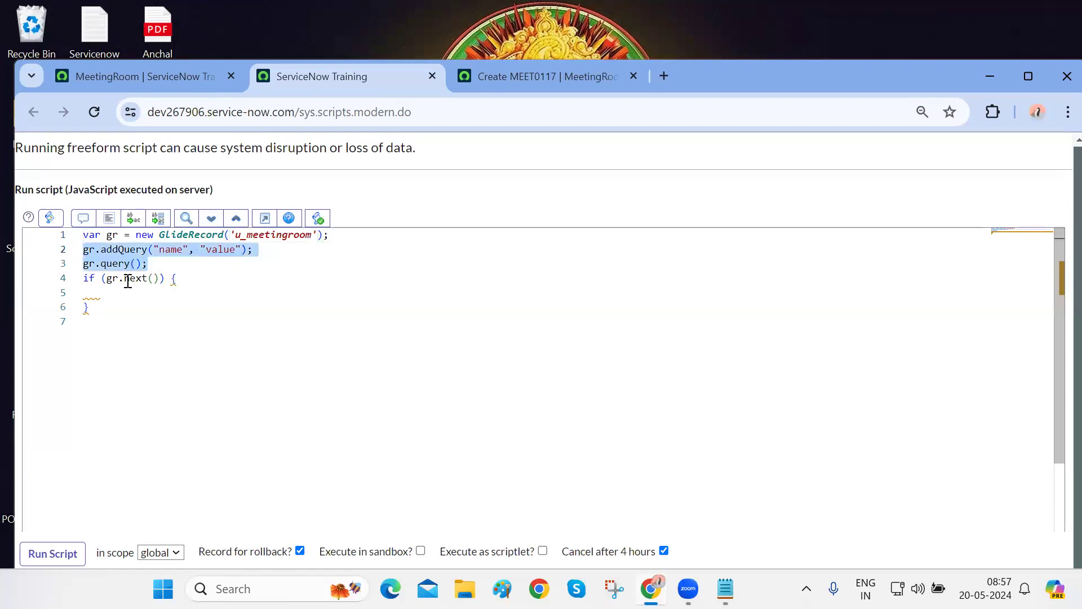
left_click(219, 285)
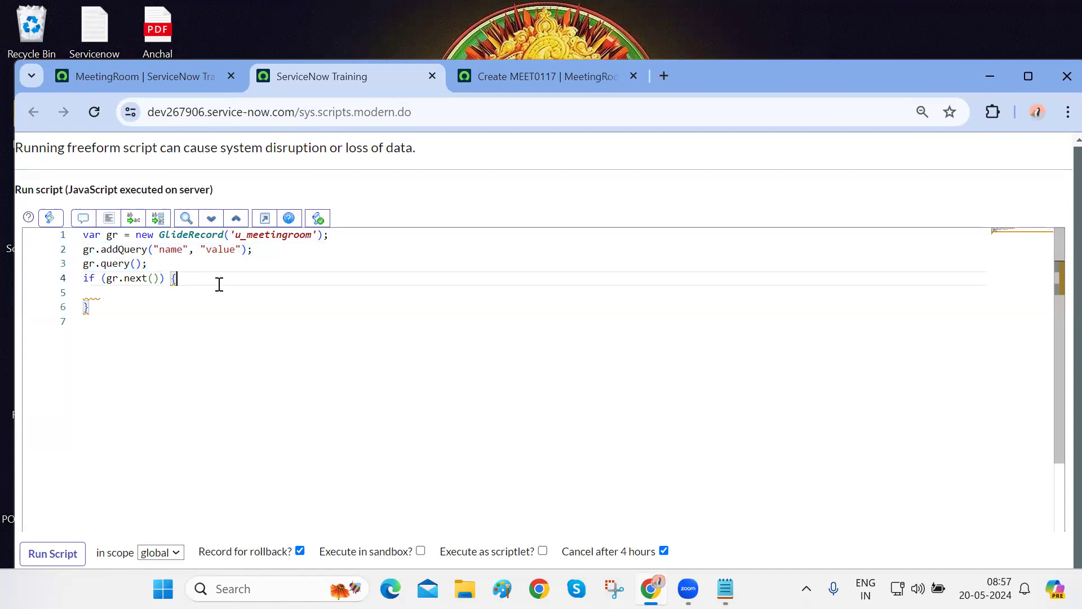
key("ctrl+Tab")
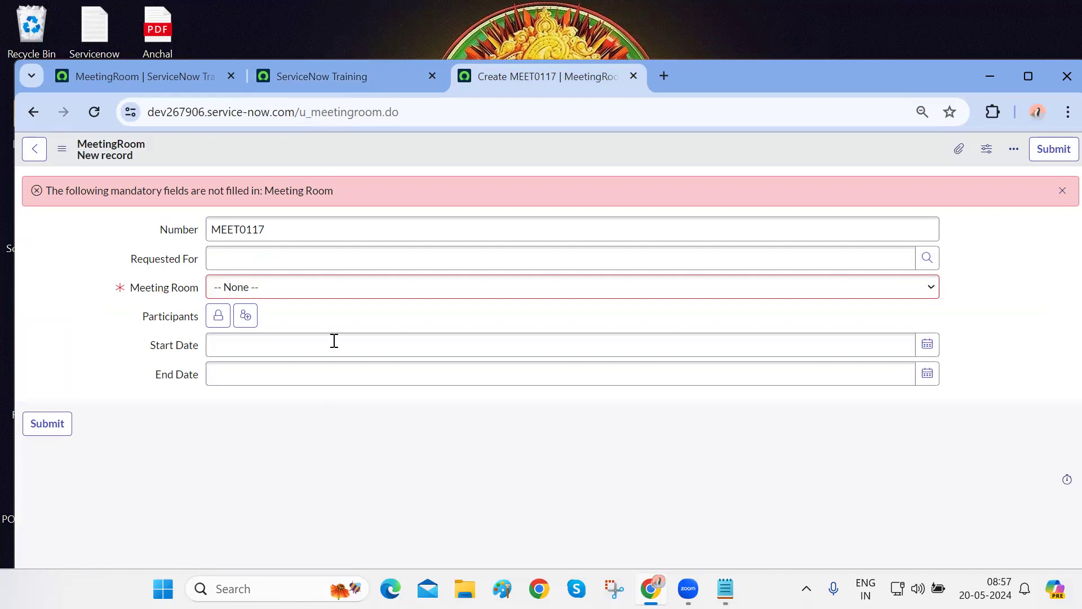
double_click(278, 229)
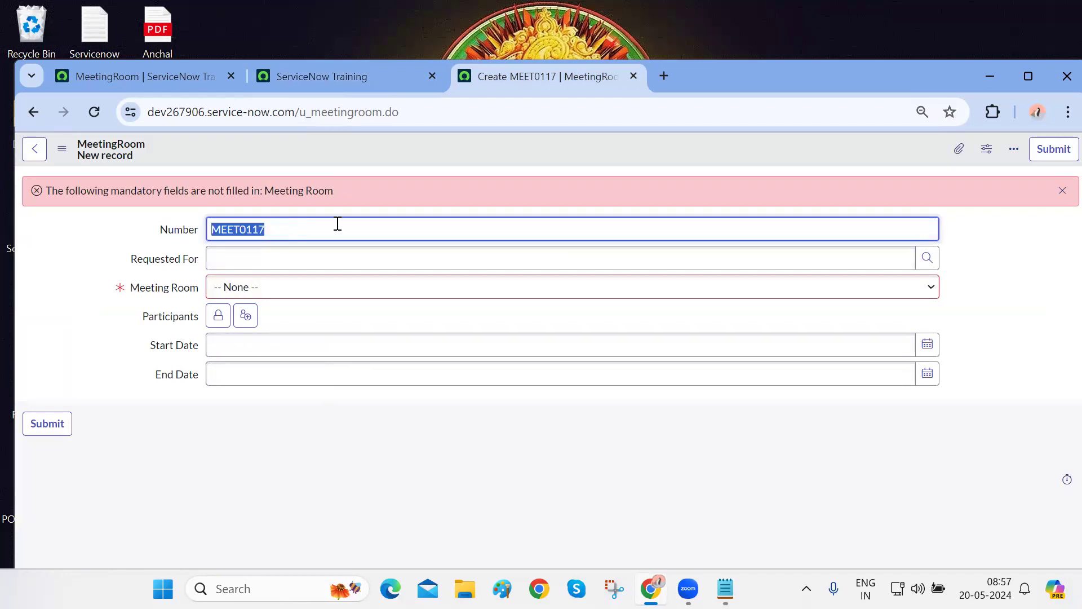
left_click(33, 112)
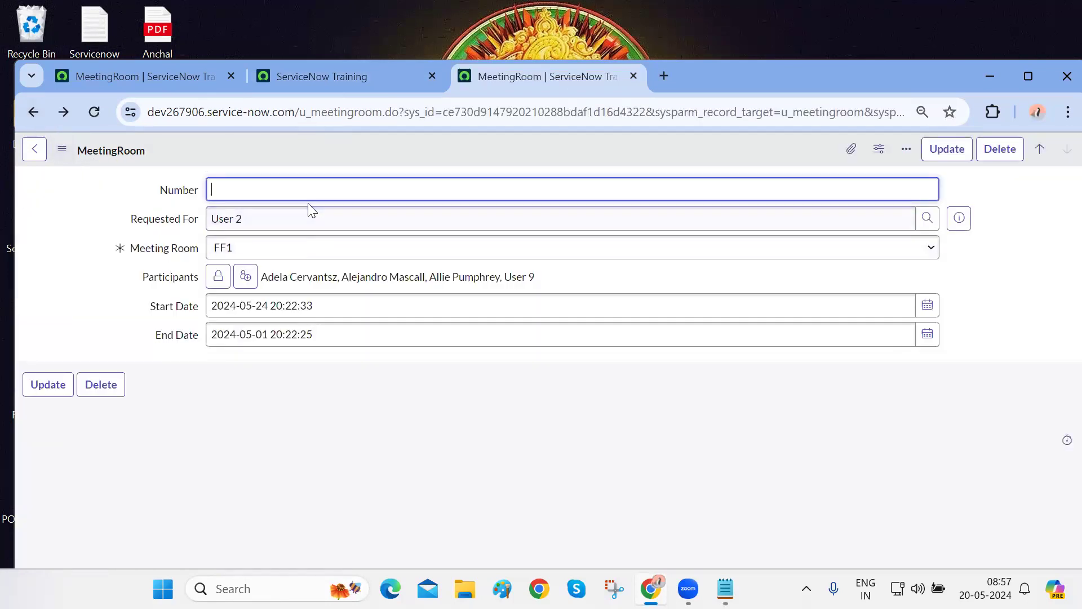
type("asdsfd")
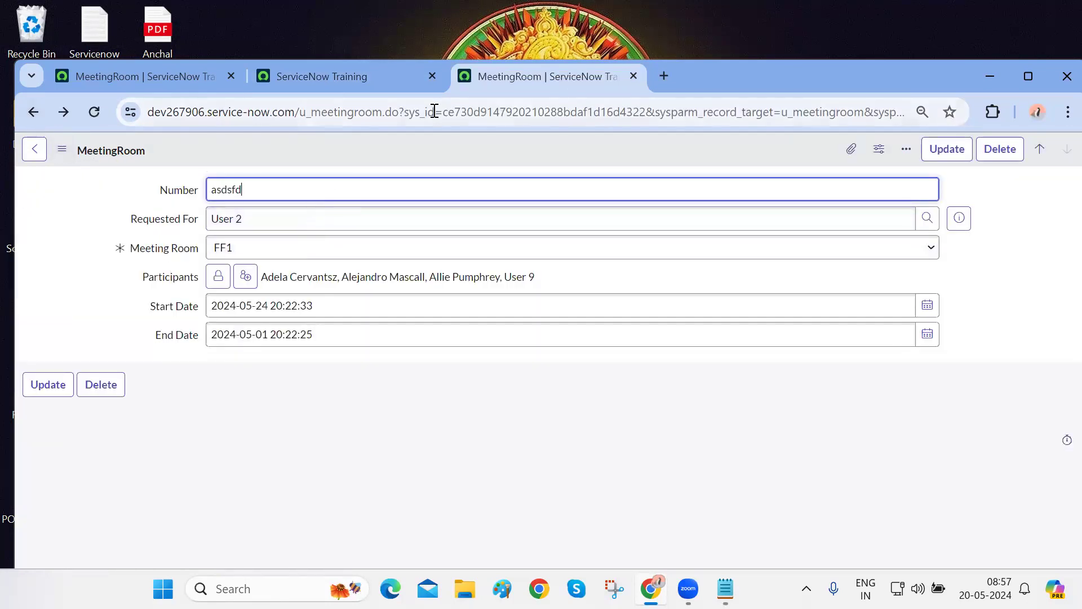
Load a blank MeetingRoom form in the third tab by shortening the record's URL to u_meetingroom.do
left_click_drag(401, 111, 1059, 126)
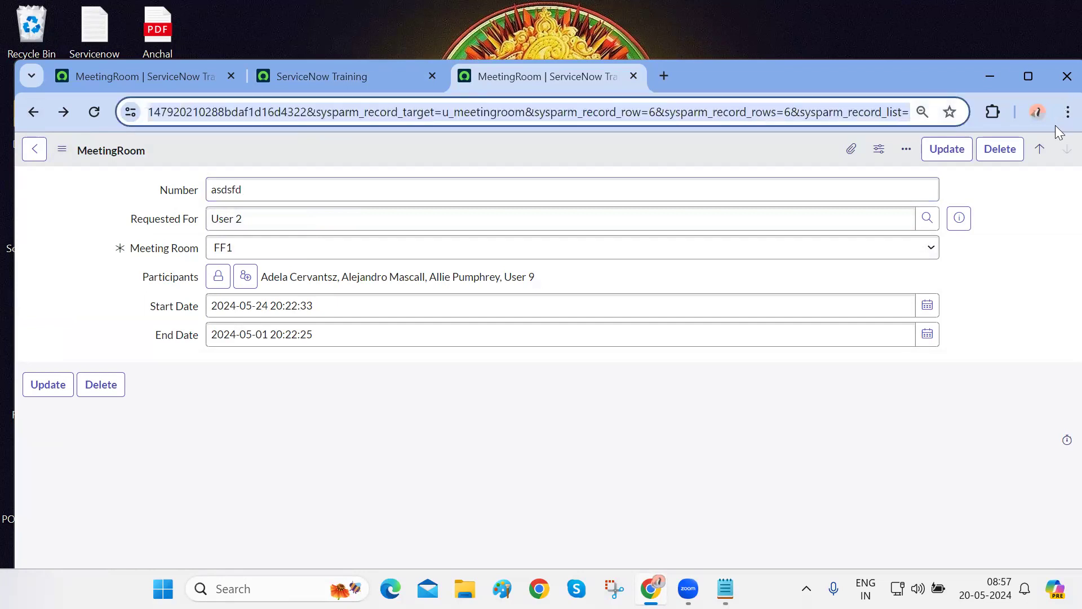
key("BackSpace")
key("Return")
left_click(643, 223)
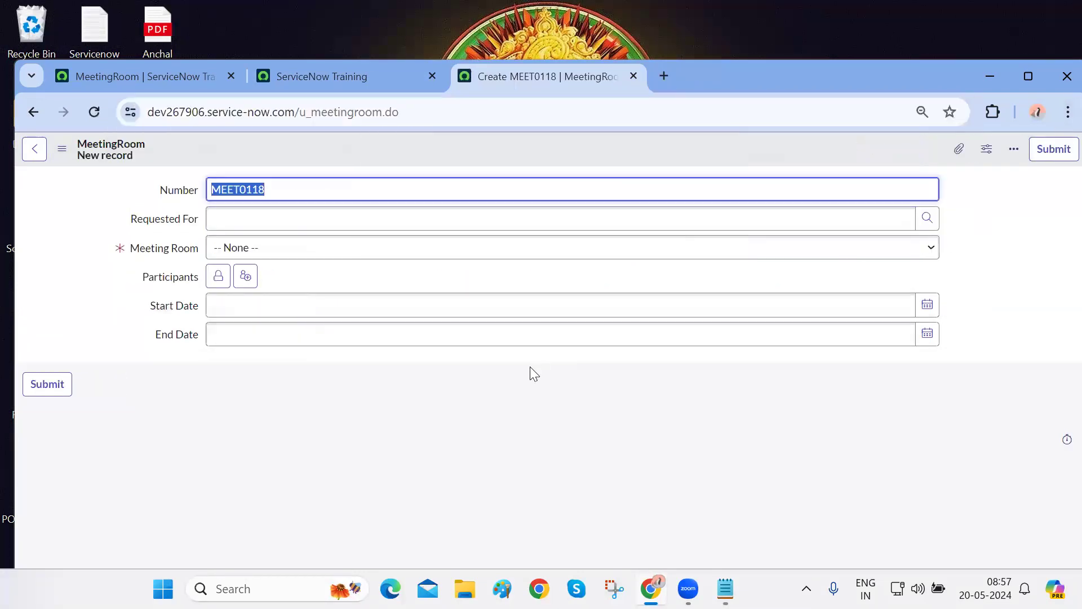
left_click(314, 250)
left_click(273, 286)
left_click(350, 304)
left_click(363, 344)
left_click(367, 343)
left_click(350, 404)
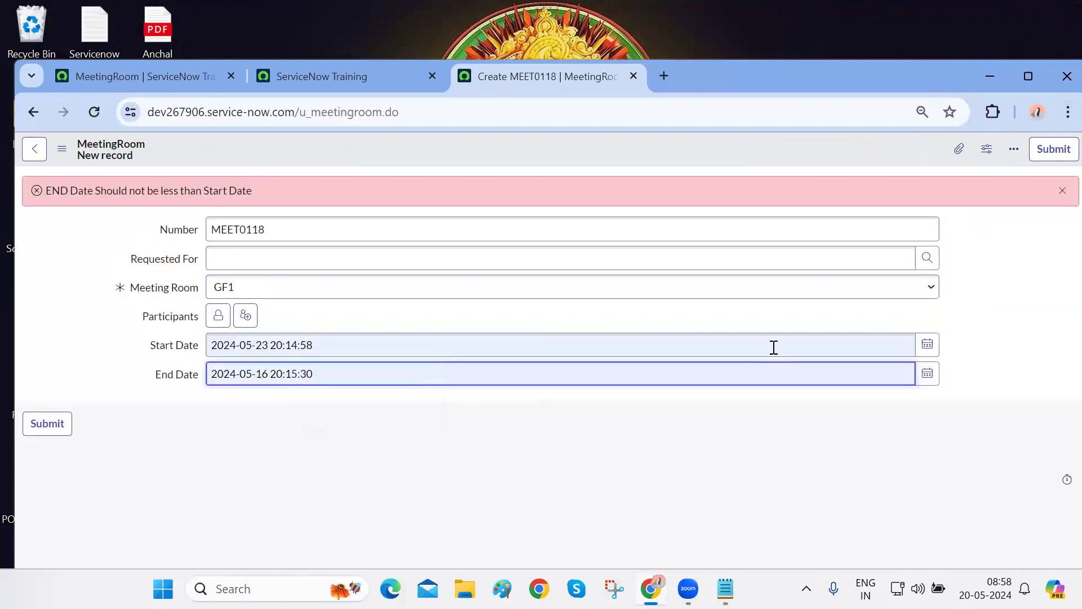
Dismiss the date error and change the End Date to 31 May 2024, keeping the time 20:15:30
left_click(1062, 190)
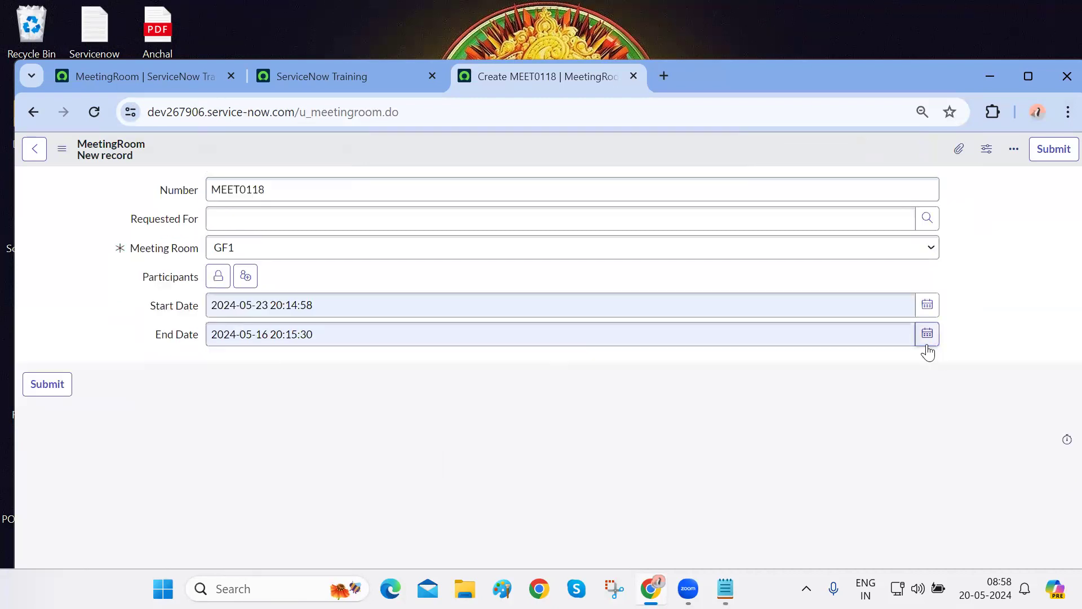
left_click(927, 338)
left_click(843, 478)
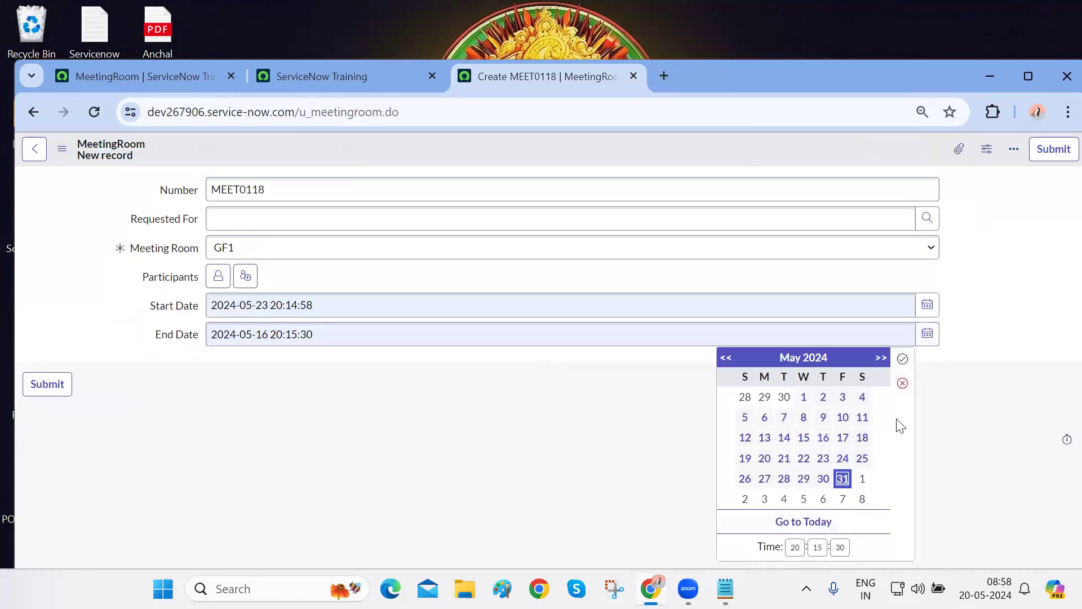
left_click(902, 358)
Set Requested For to User 2, add one participant, and save the new MeetingRoom record while staying on its form
left_click(385, 208)
type("**")
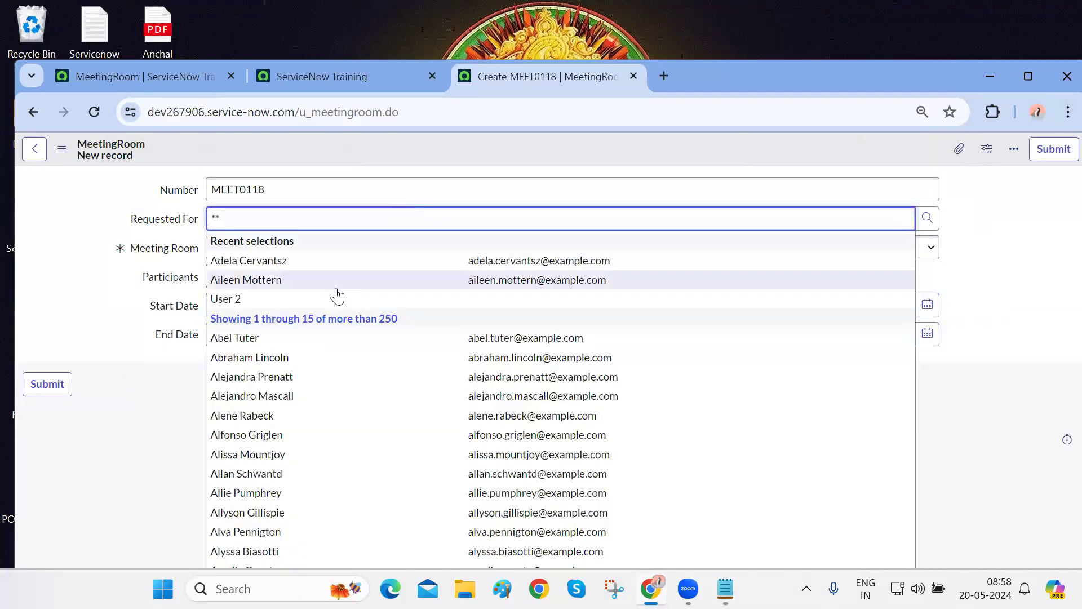
left_click(334, 297)
left_click(218, 277)
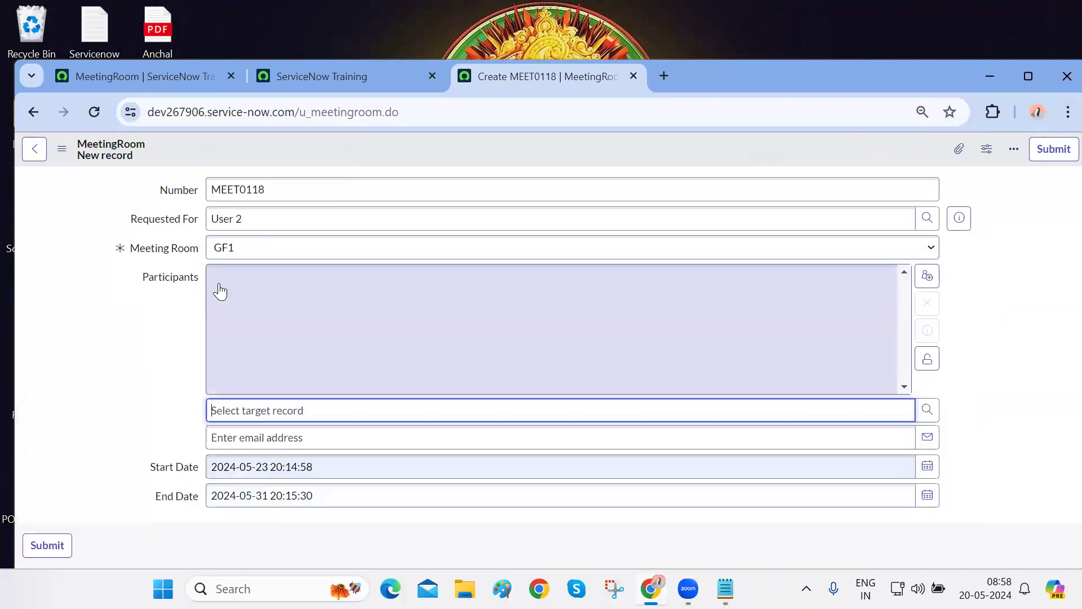
type("**")
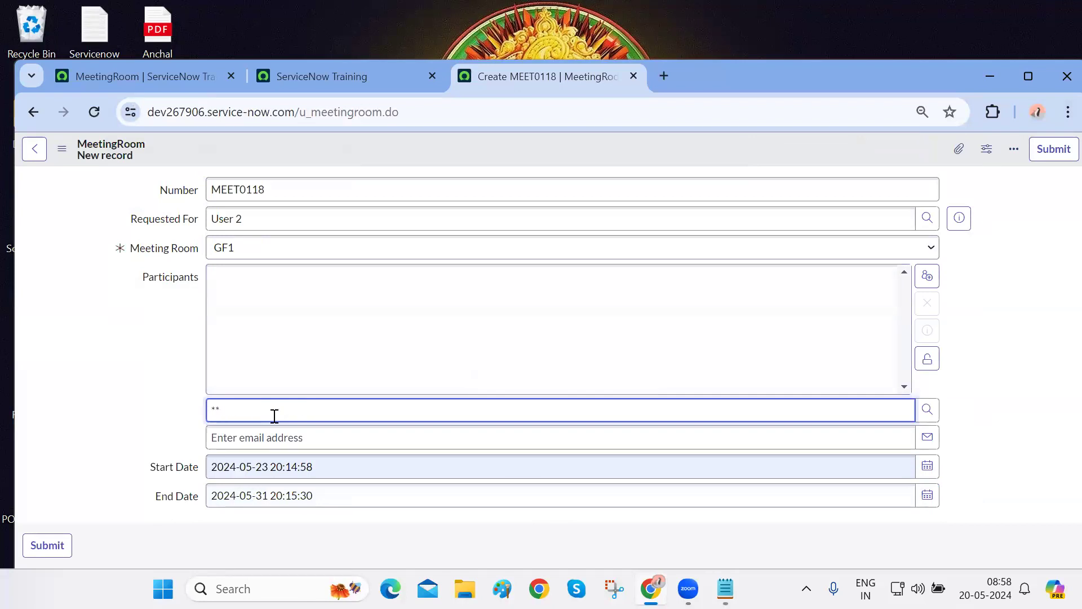
left_click(283, 466)
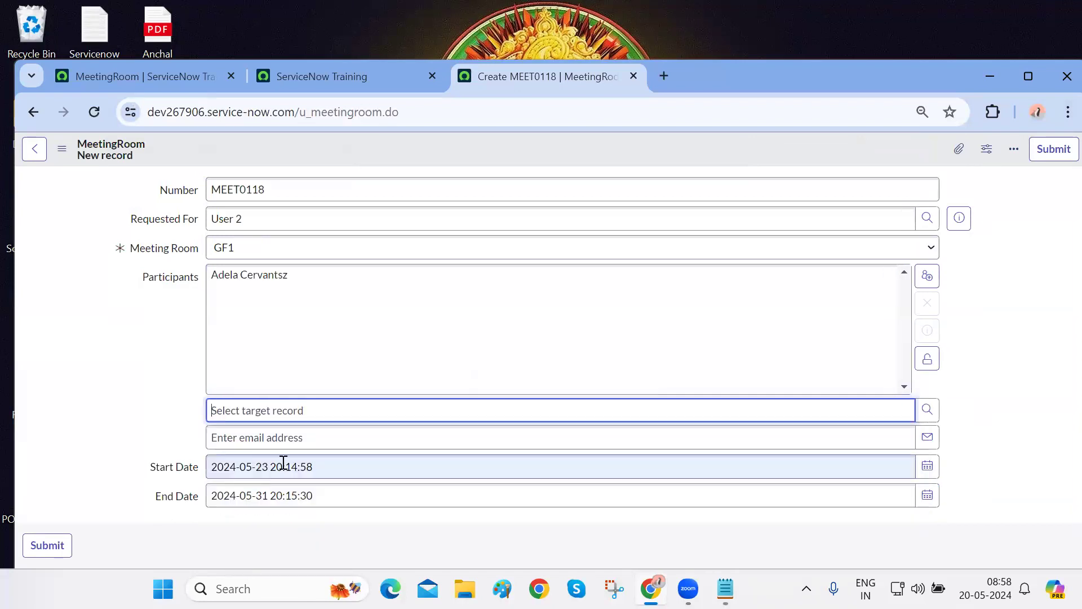
right_click(567, 161)
left_click(585, 170)
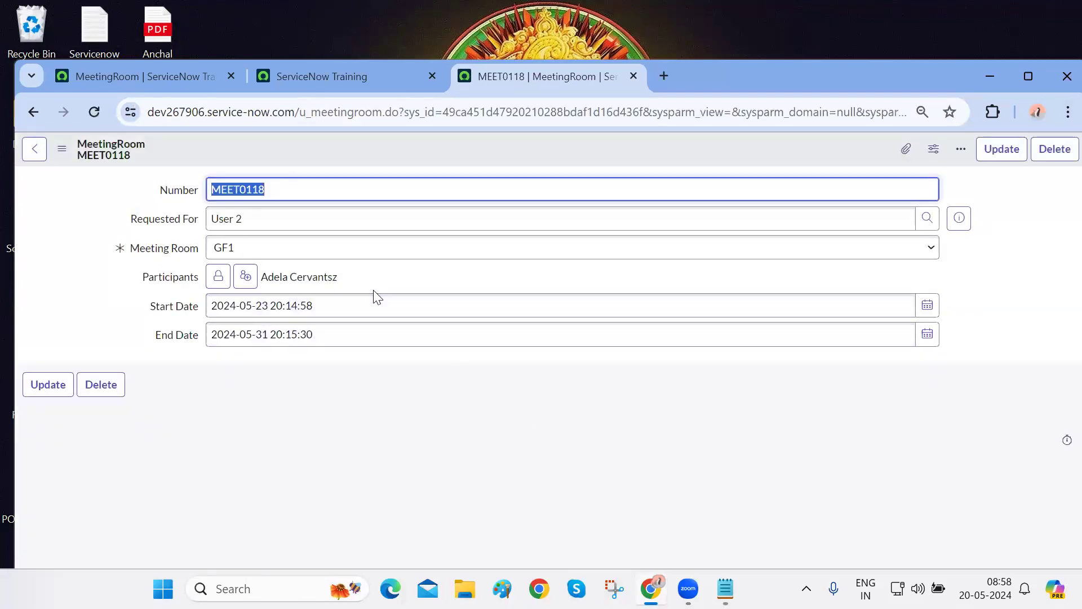
Set the query condition in the background script to "number" equal to "MEET0118"
left_click(305, 85)
double_click(169, 249)
type("number")
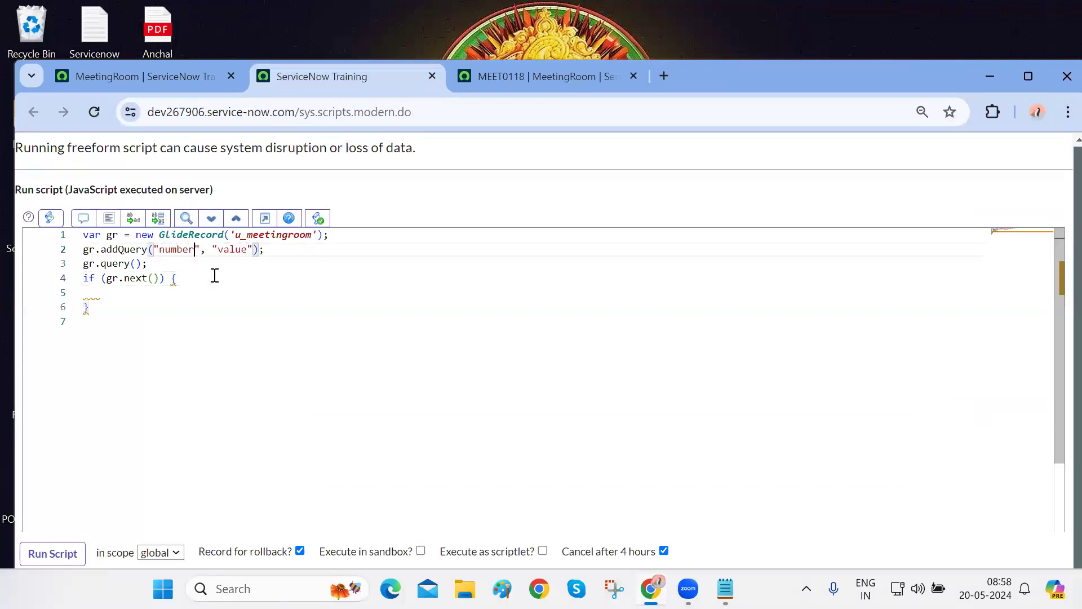
double_click(238, 250)
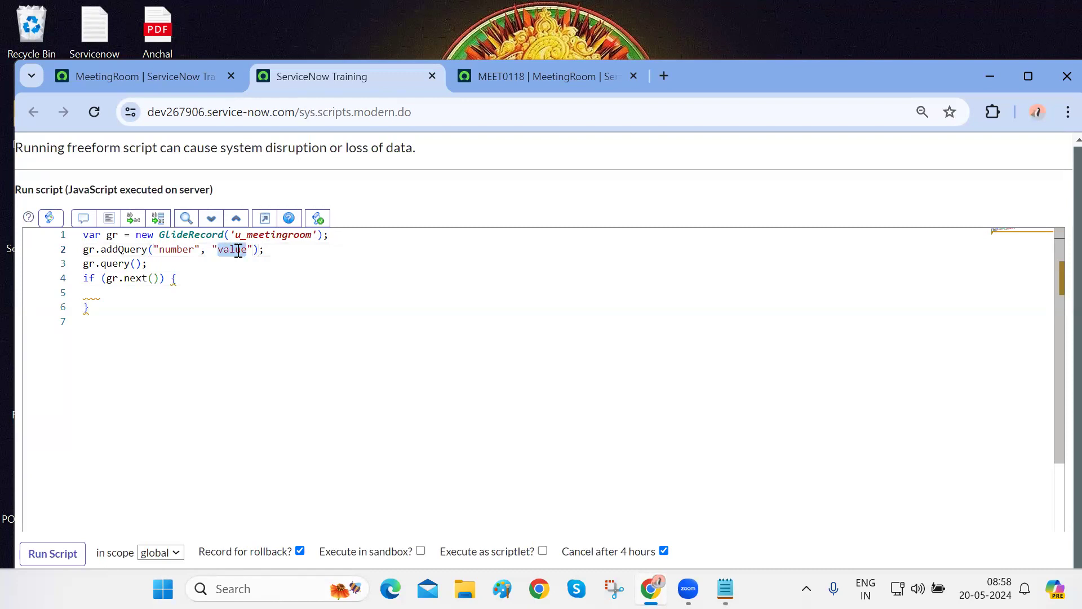
key("BackSpace")
type("MEET0118")
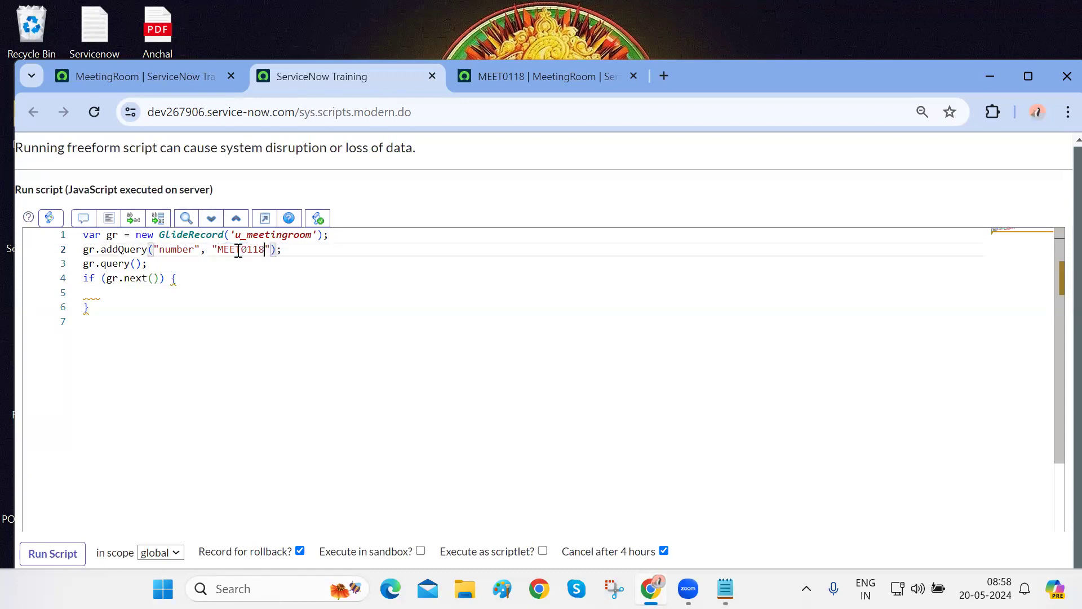
left_click(215, 266)
Look up the End Date field's dictionary name on the MEET0118 form and select it for use in the script
left_click(151, 292)
left_click(510, 79)
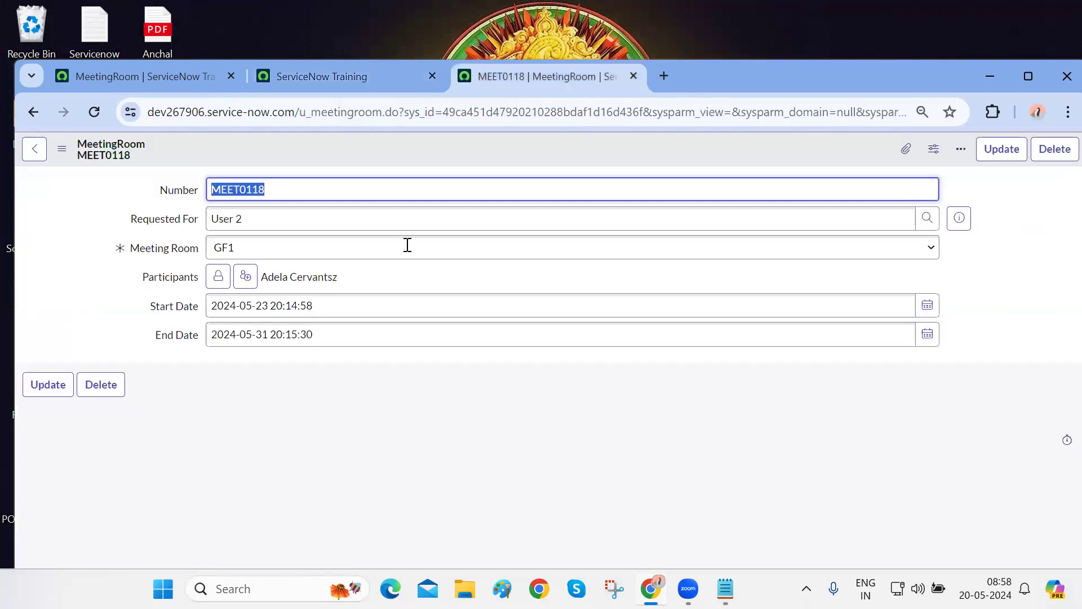
left_click(317, 404)
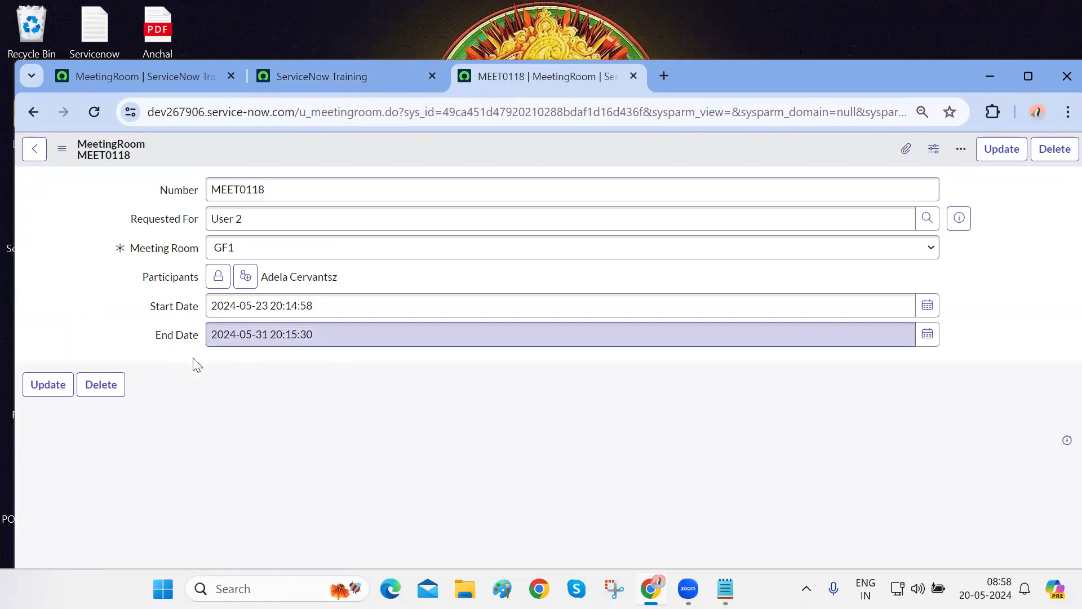
right_click(214, 407)
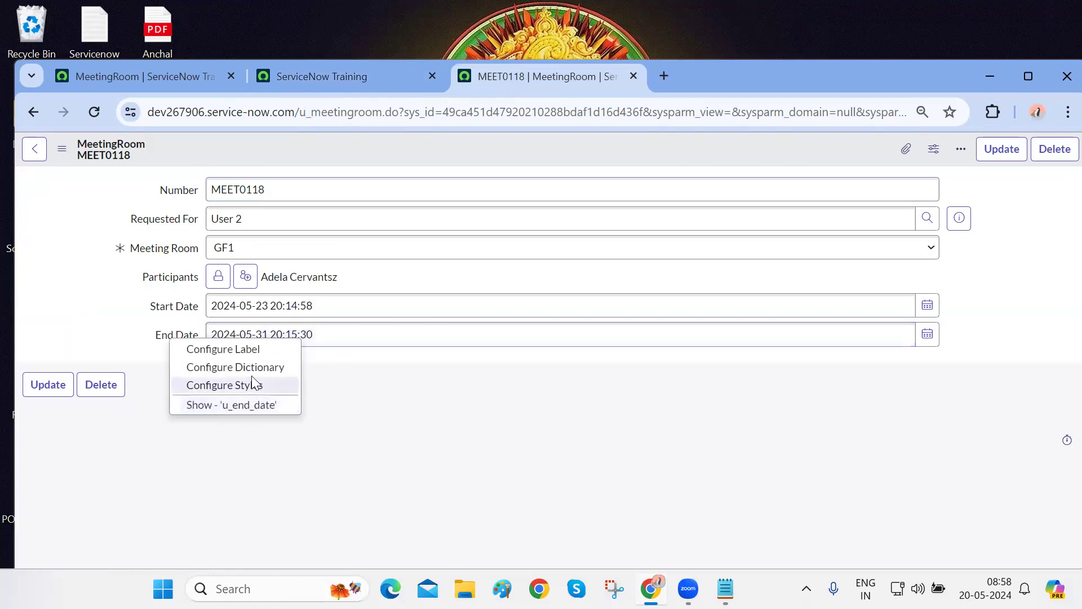
left_click(252, 406)
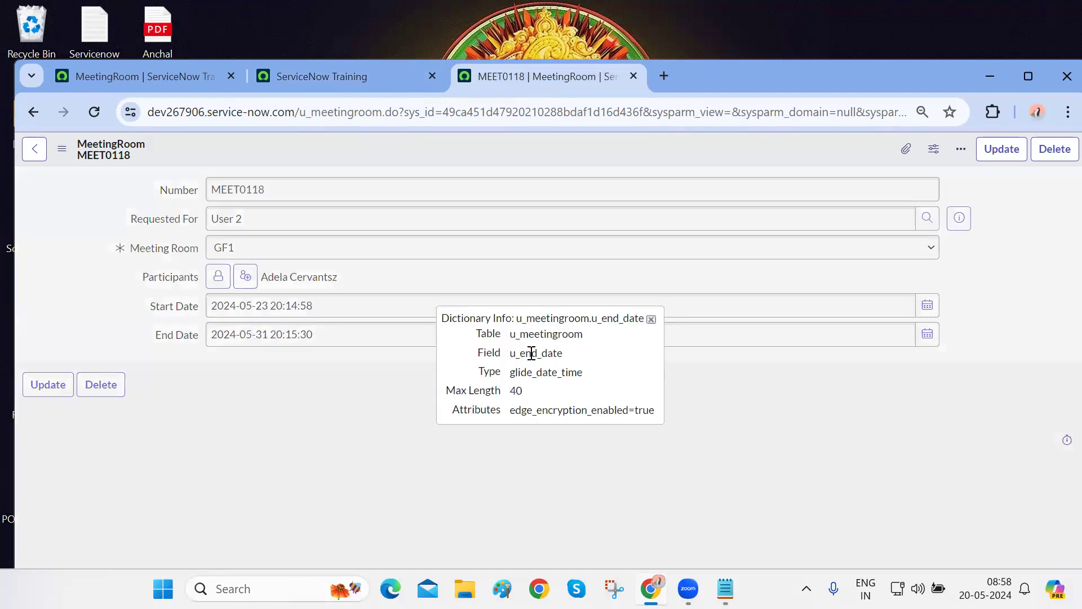
double_click(531, 354)
Write gt.setValue('u_end_date','') inside the if block of the background script, with the value argument left empty
left_click(311, 72)
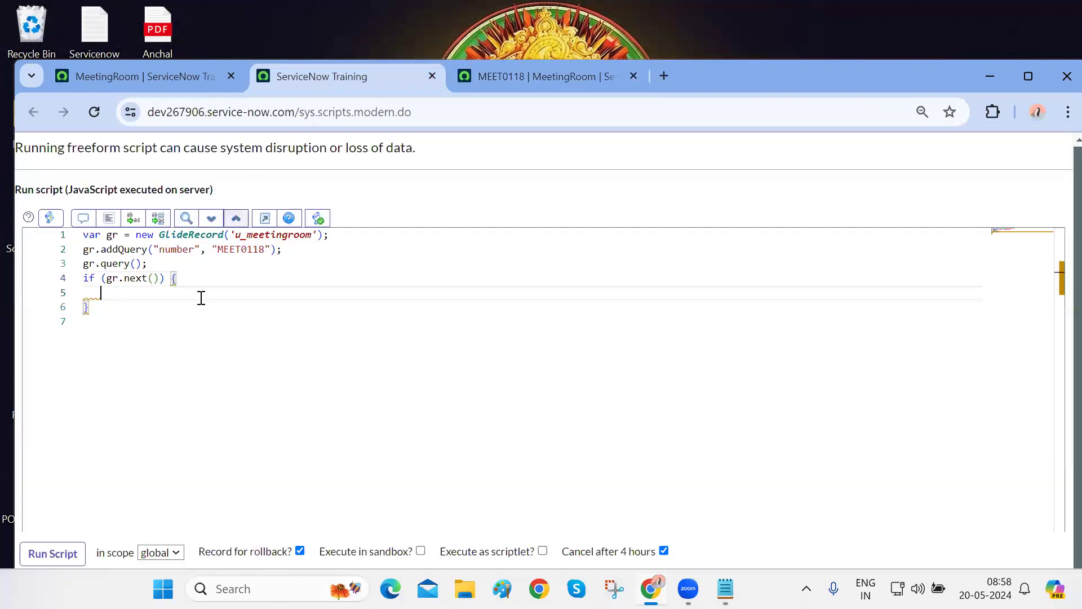
type("gt")
key("ctrl+space")
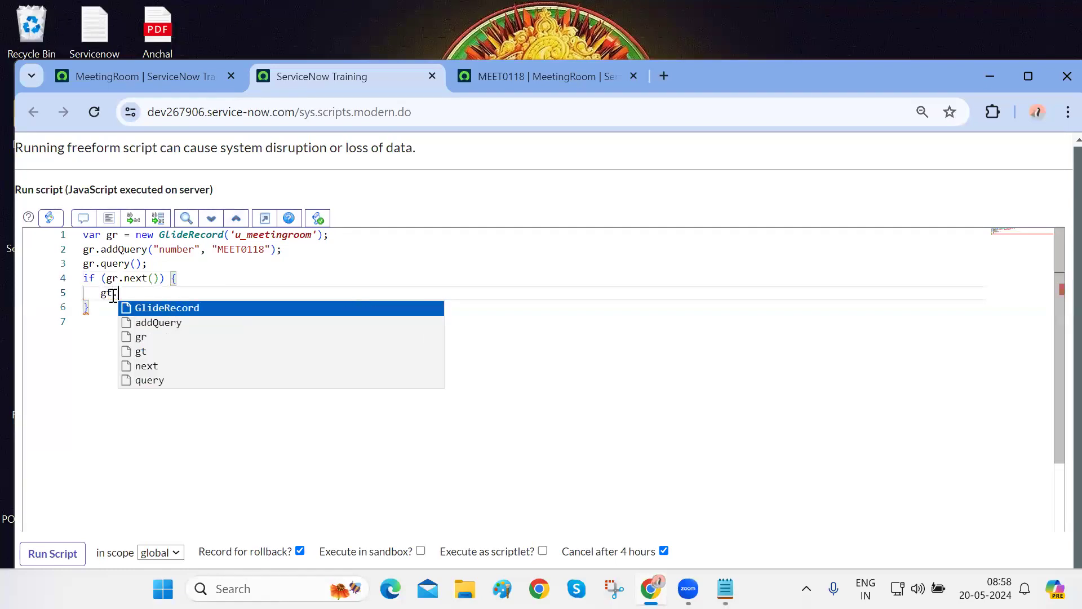
type(".setValue('u_end_date',''")
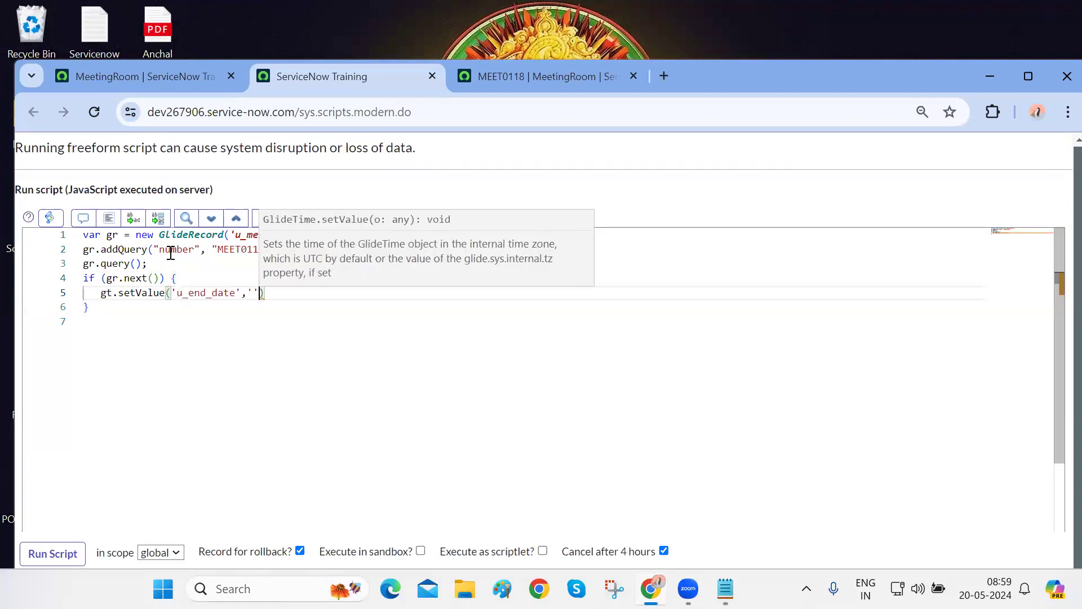
Close the dictionary info on the MEET0118 form and copy the record's full End Date value
left_click(532, 84)
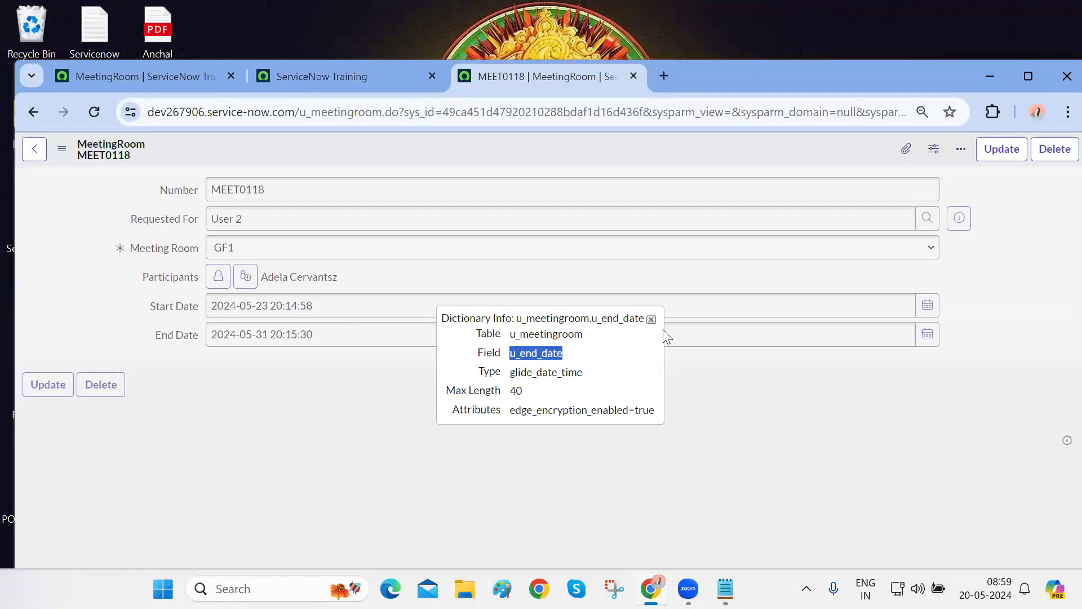
left_click(651, 319)
left_click(444, 338)
key("ctrl+a")
key("ctrl+c")
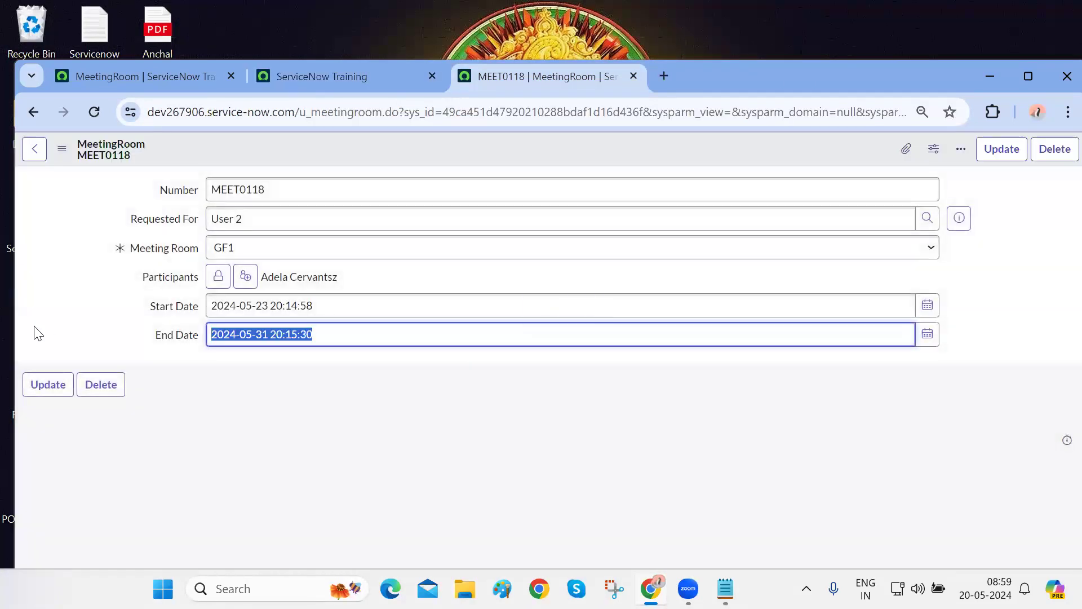
left_click(289, 83)
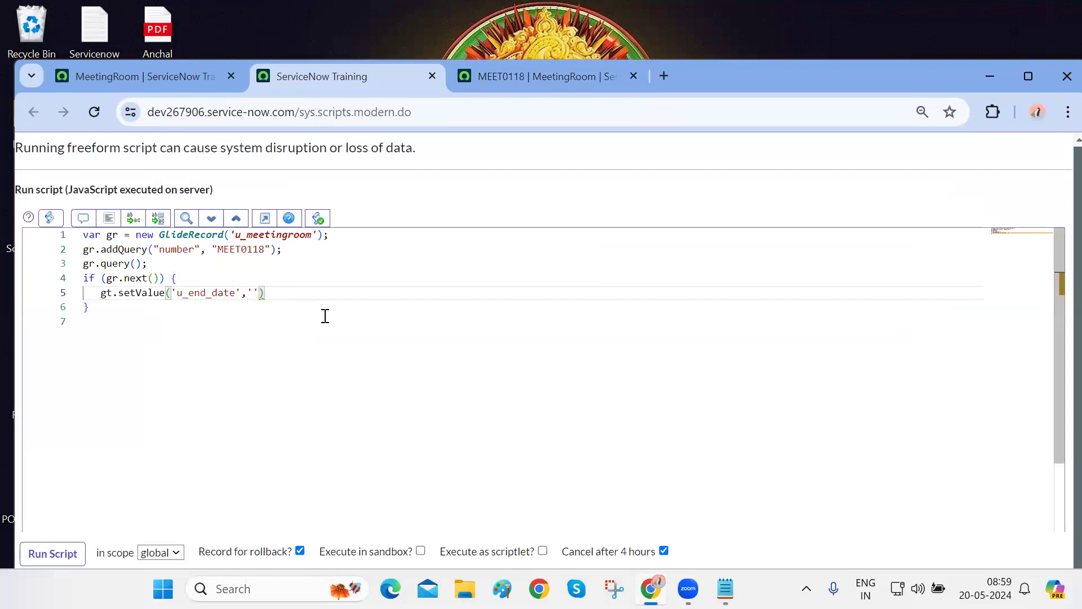
key("ctrl+v")
left_click(310, 292)
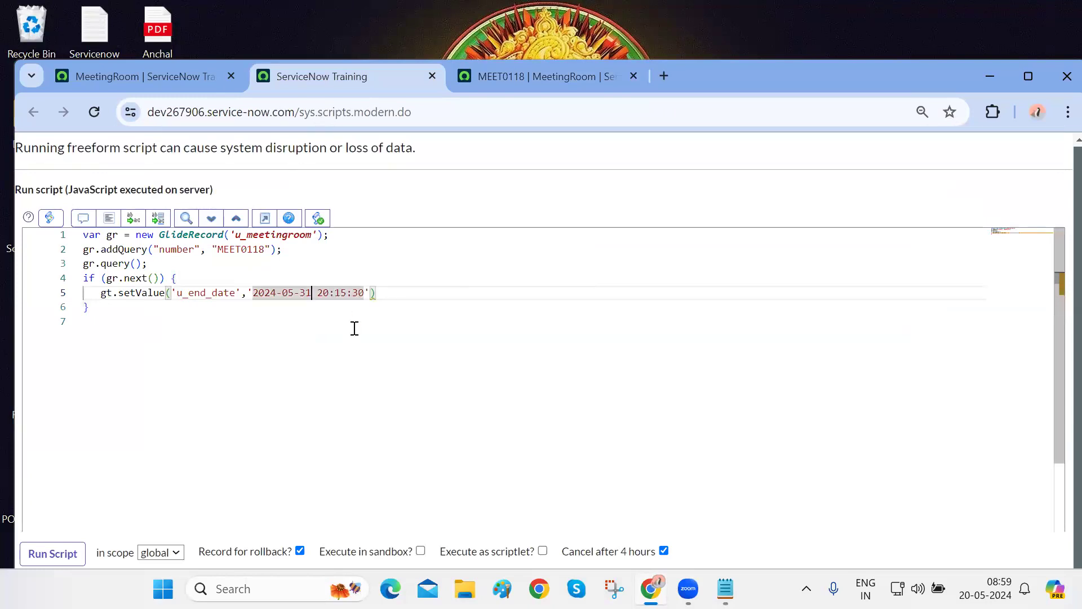
key("BackSpace")
key("BackSpace")
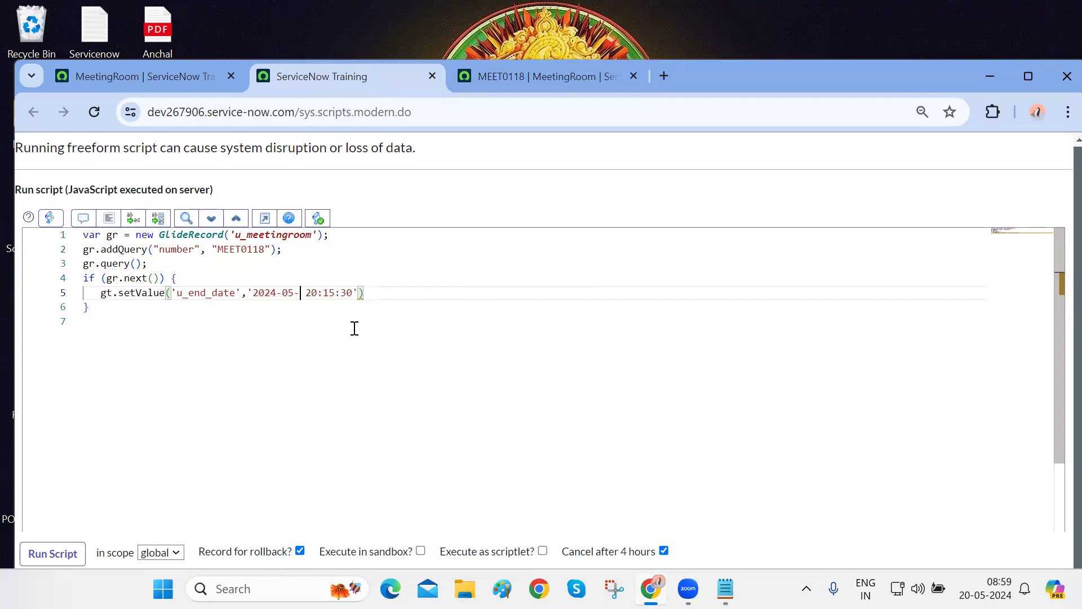
type("28")
left_click(261, 327)
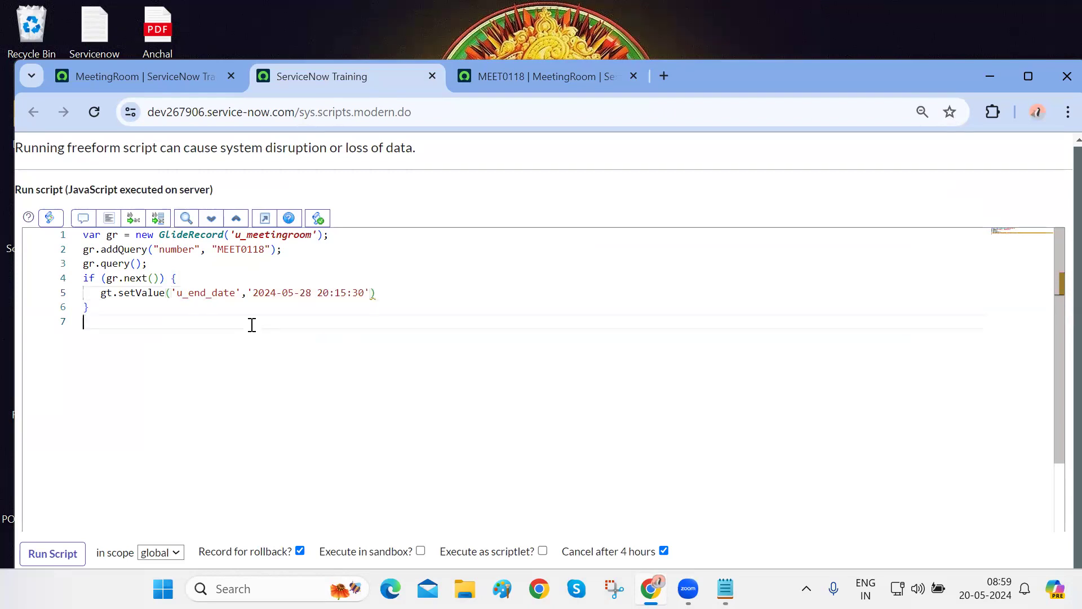
Review the script's table name, record number, query and setValue lines, comparing the record with the MEET0118 form
double_click(275, 233)
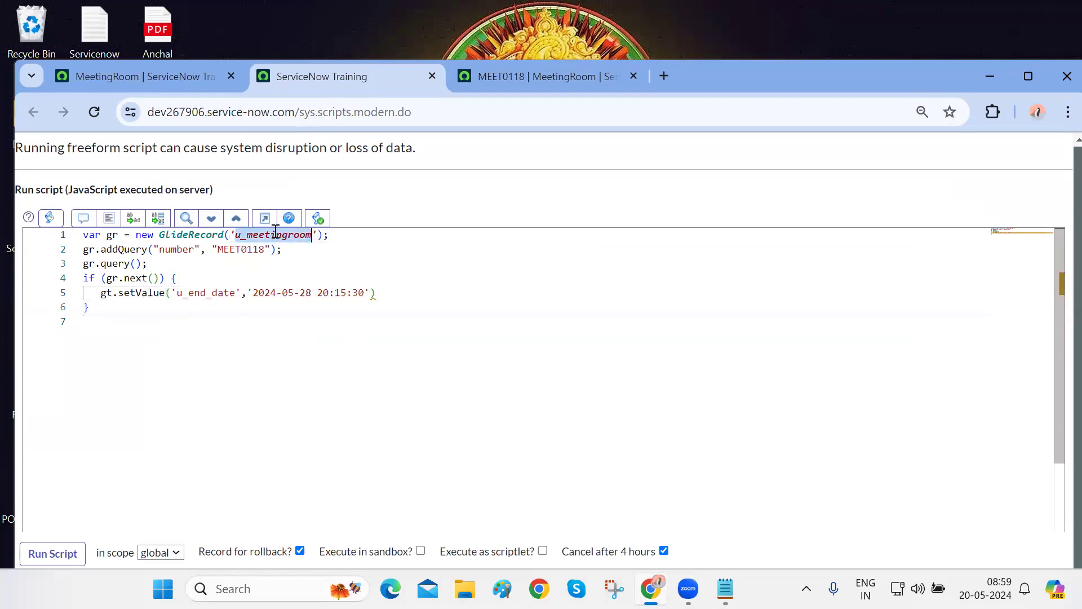
left_click(152, 250)
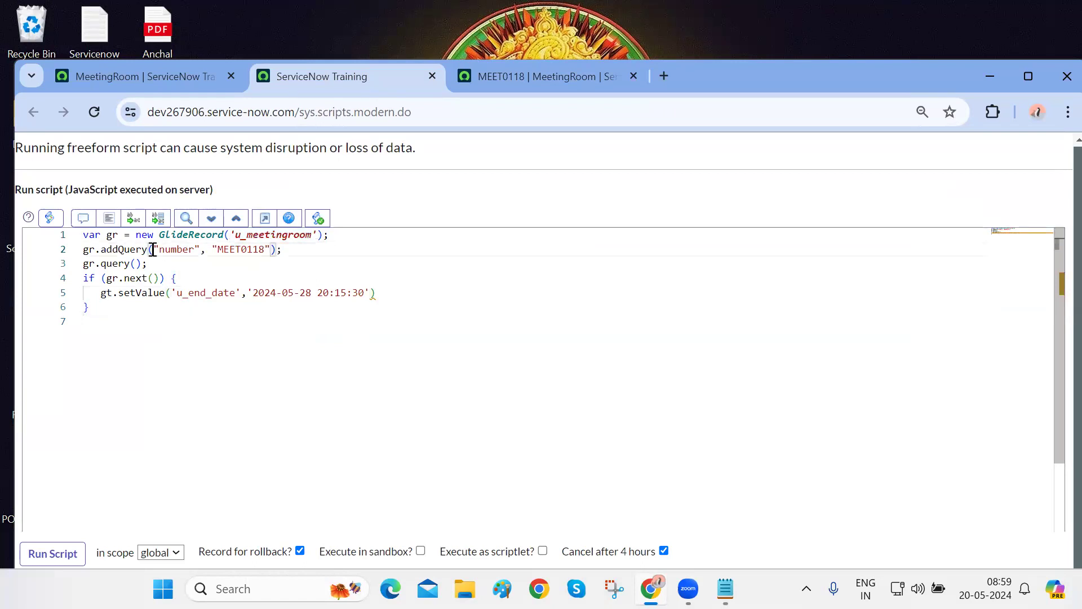
double_click(257, 250)
left_click(551, 80)
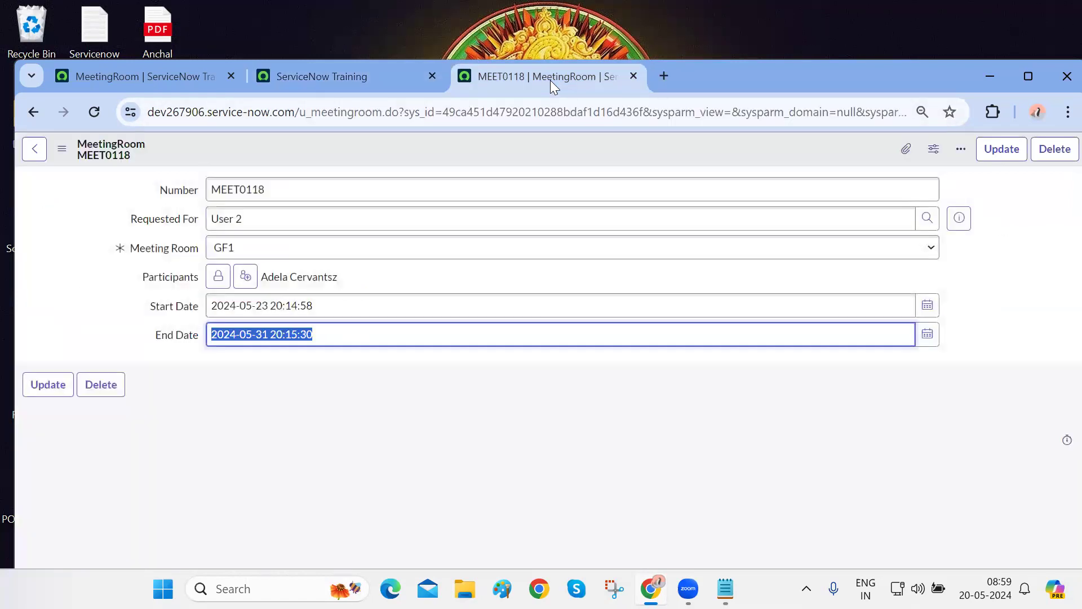
left_click(350, 79)
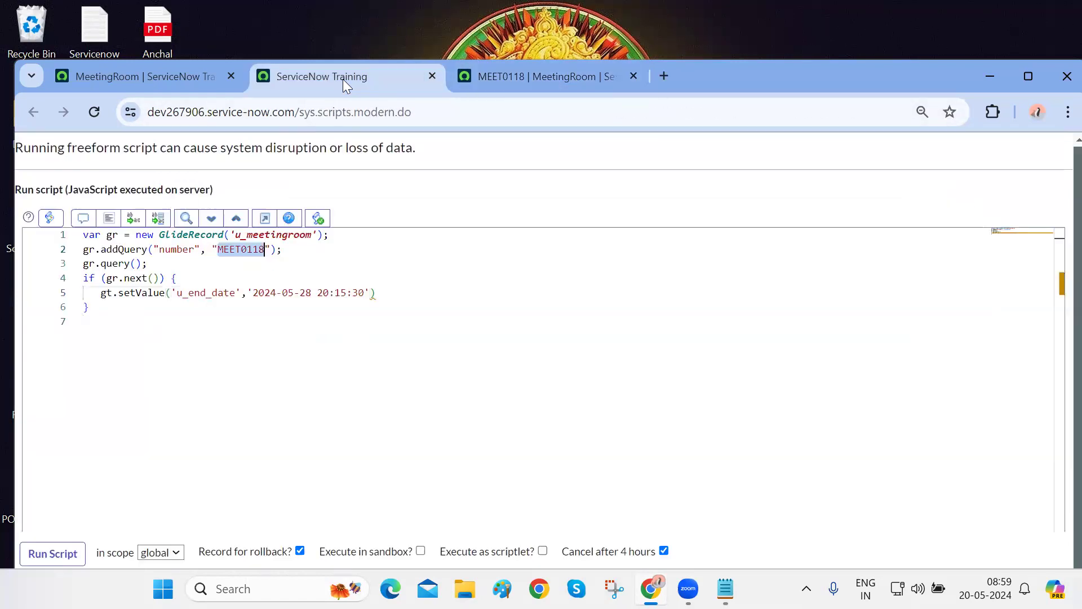
double_click(127, 263)
triple_click(127, 264)
left_click(110, 293)
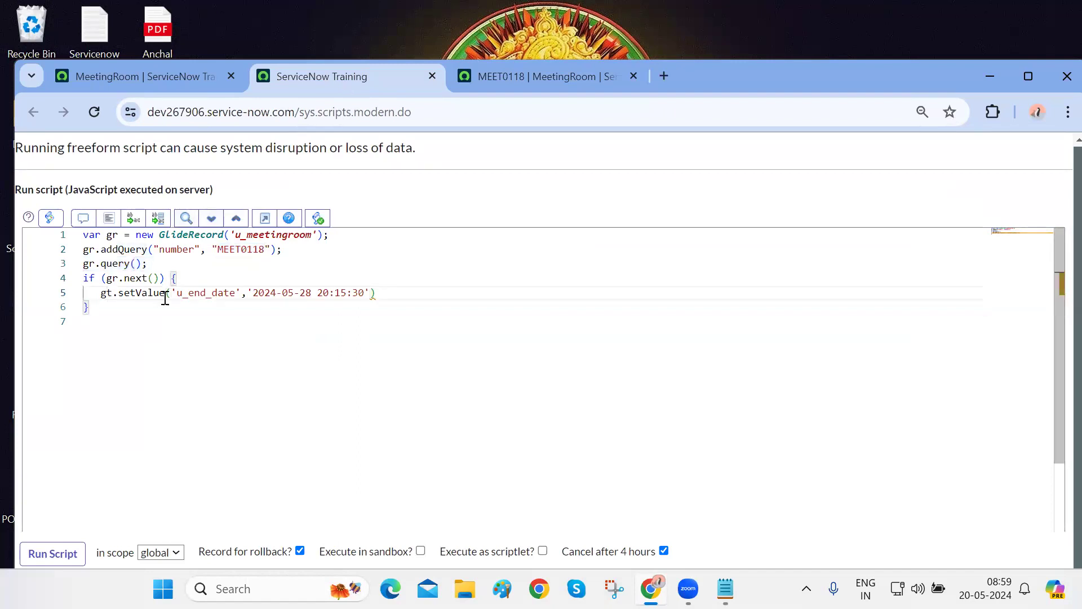
double_click(166, 297)
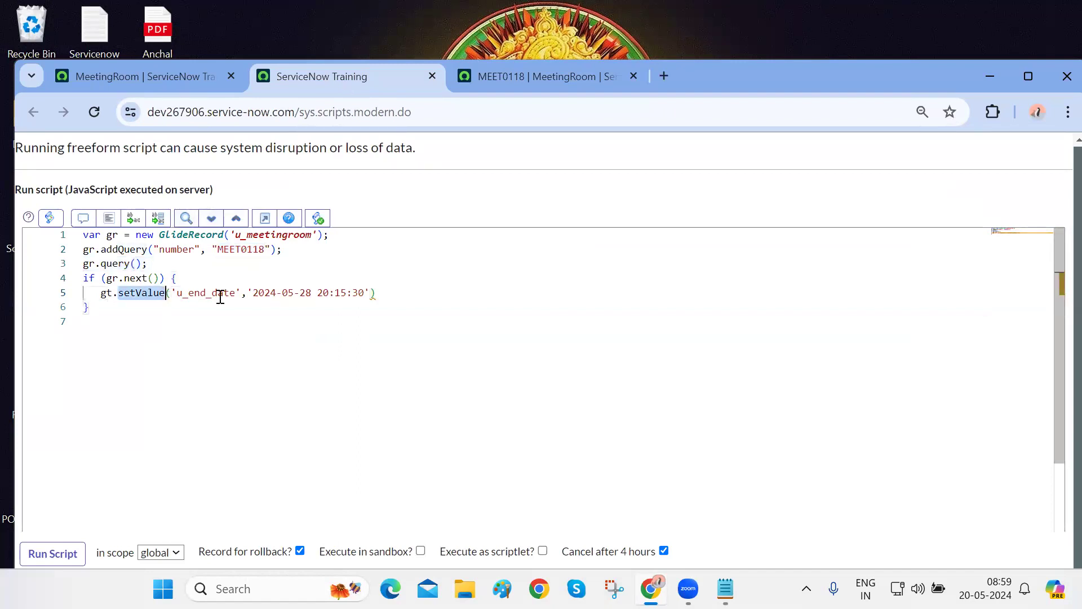
End the setValue line with a semicolon, start a line below it, and correct the object name to gr
left_click(406, 291)
type(";")
key("Return")
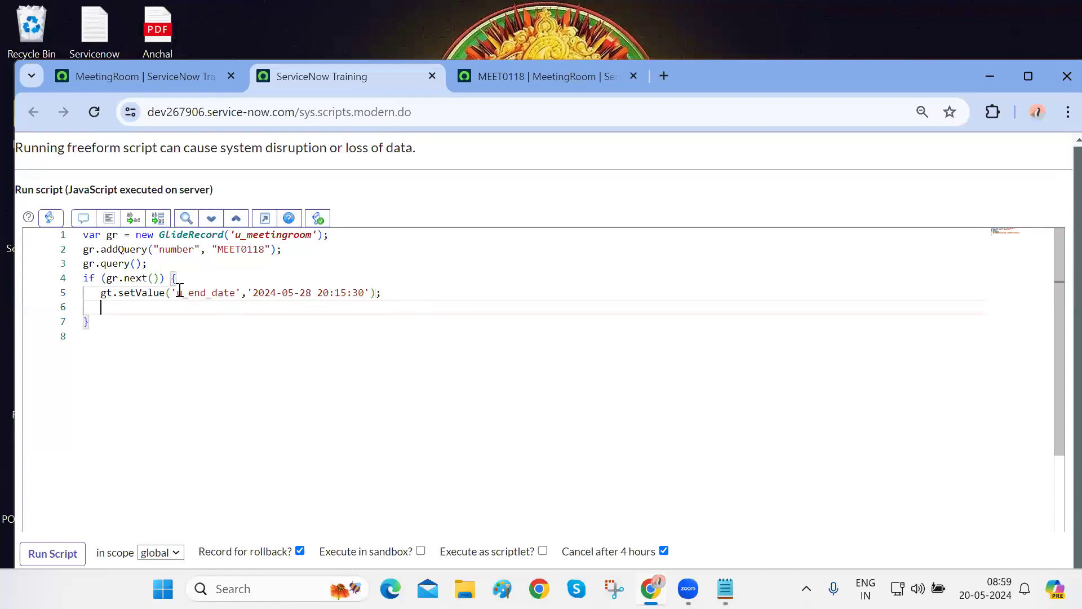
left_click(111, 294)
key("BackSpace")
type("r")
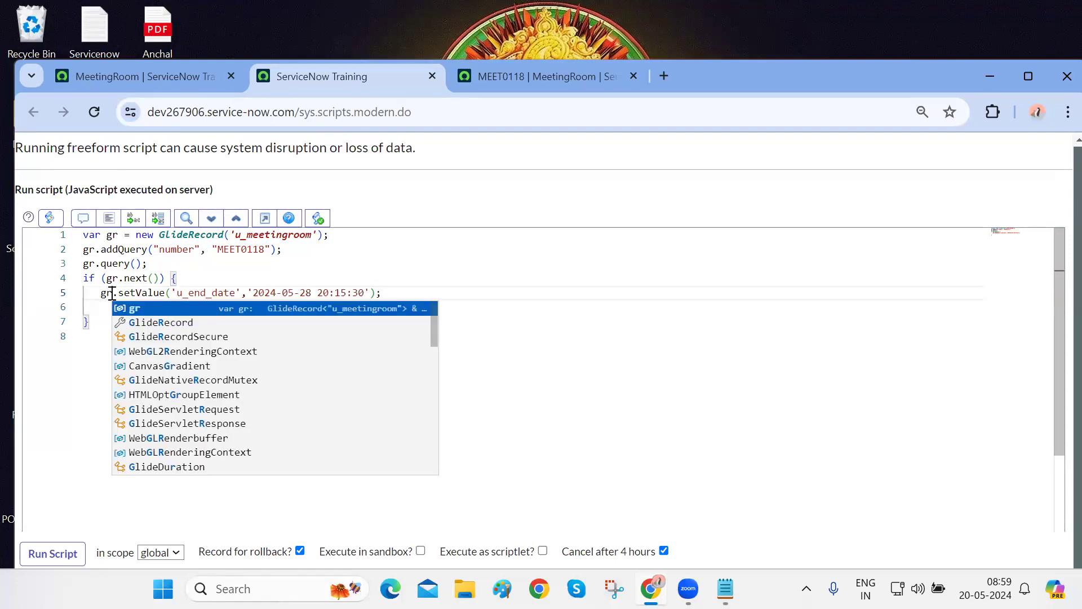
Add gr.update(); below the setValue line and remove the empty line after the closing brace
left_click(105, 308)
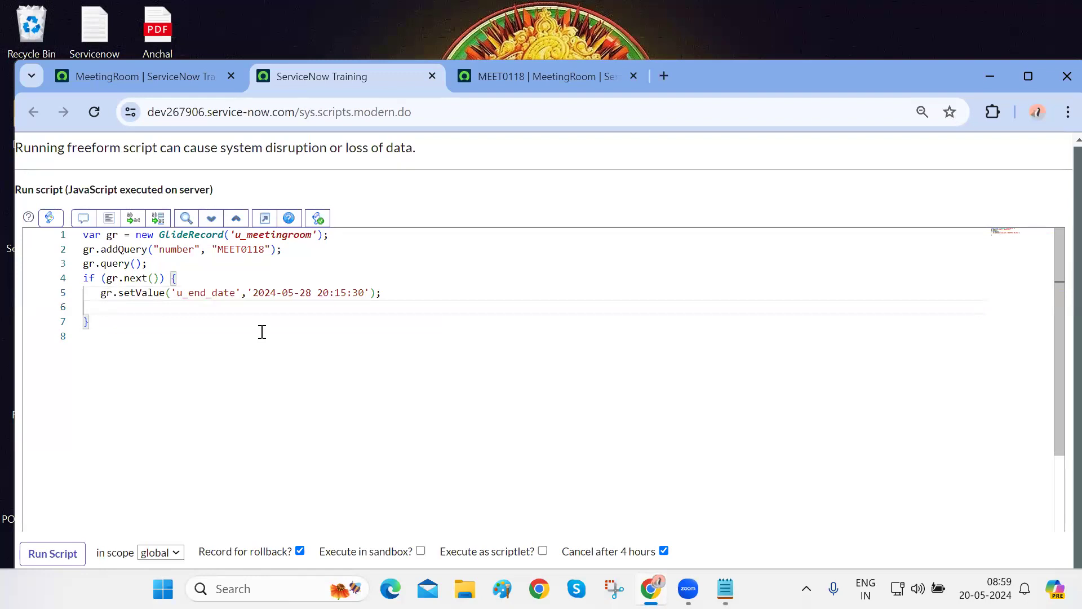
type("gr.update")
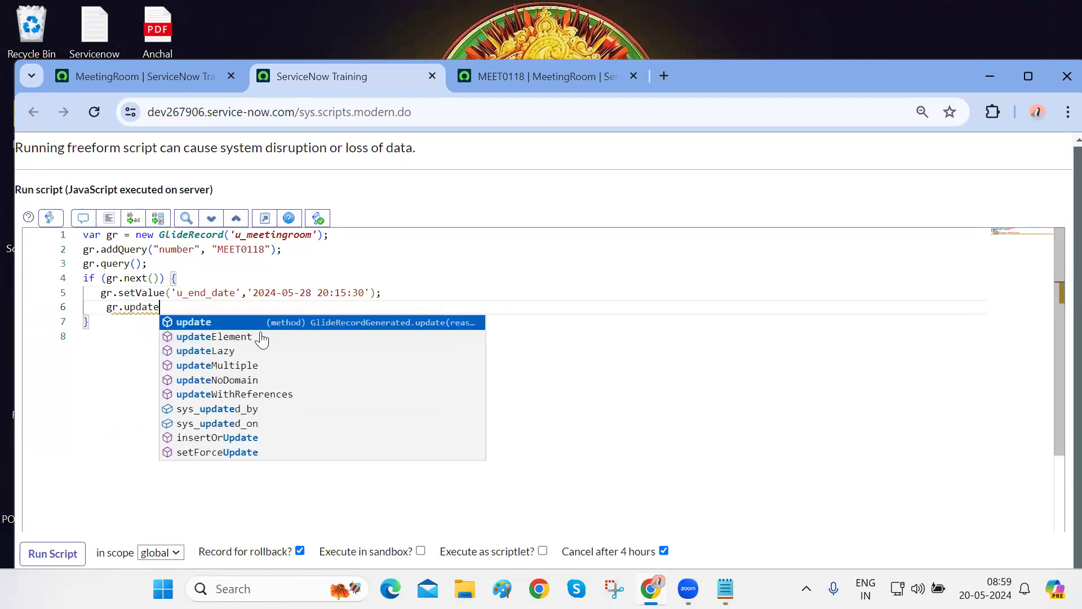
key("Return")
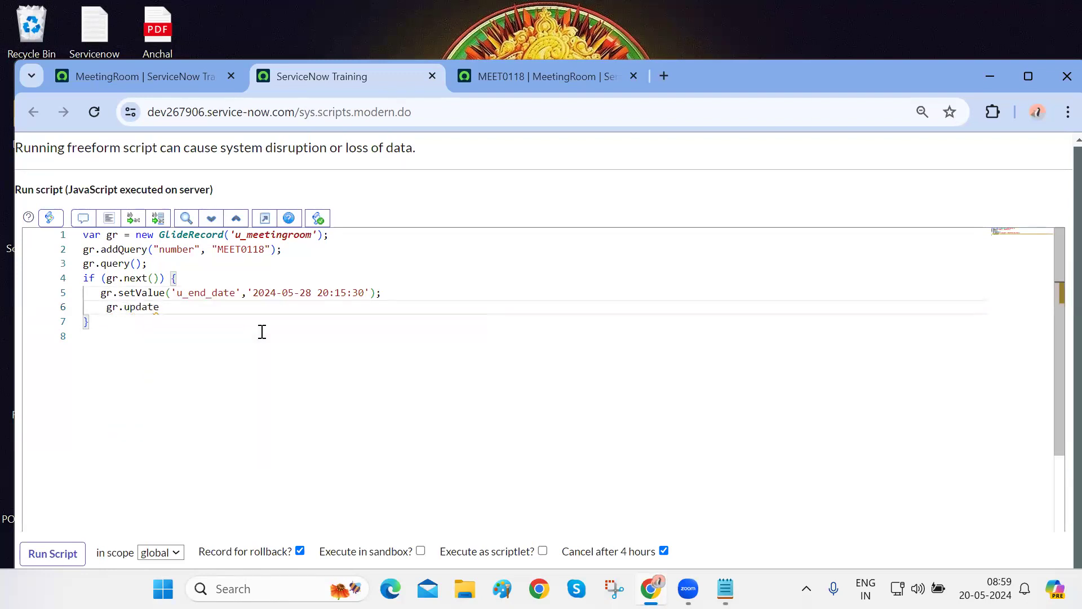
type("();")
key("ctrl+a")
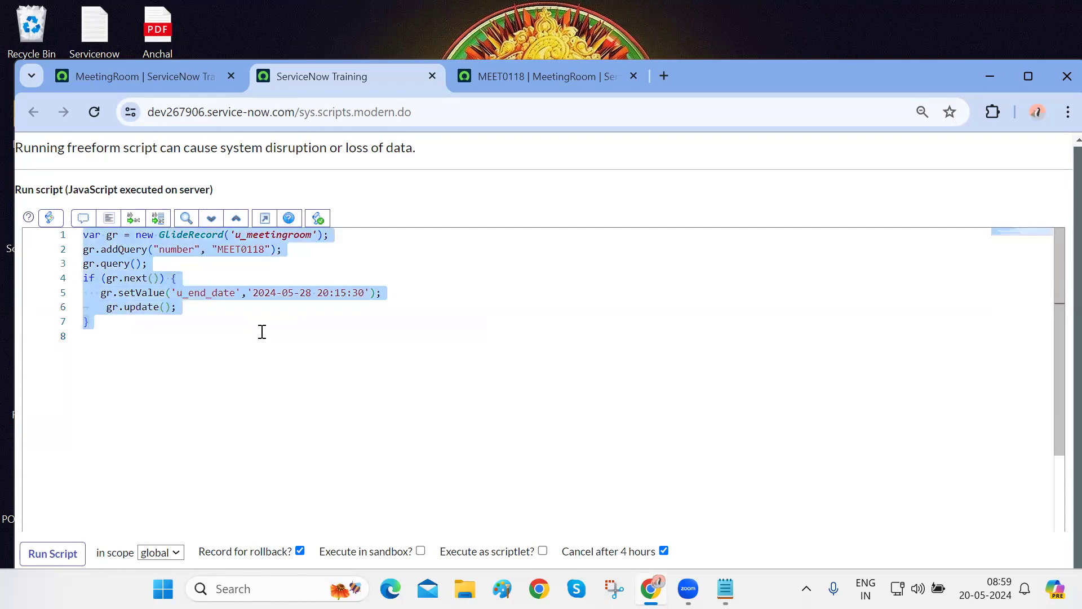
left_click(235, 358)
key("BackSpace")
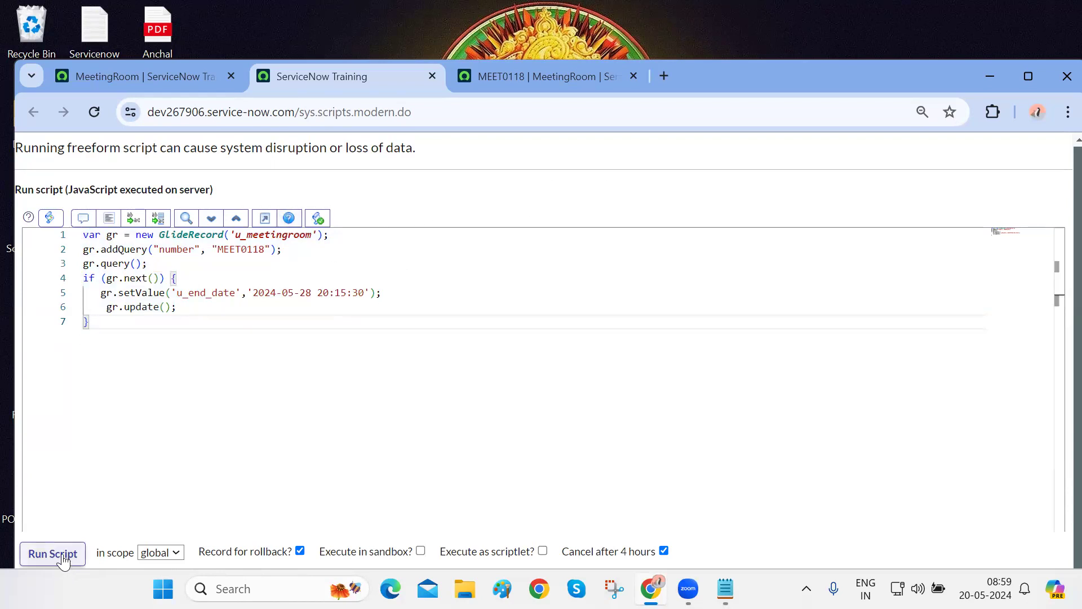
Recheck the record number, field name and date in the background script, and run it in global scope
double_click(250, 250)
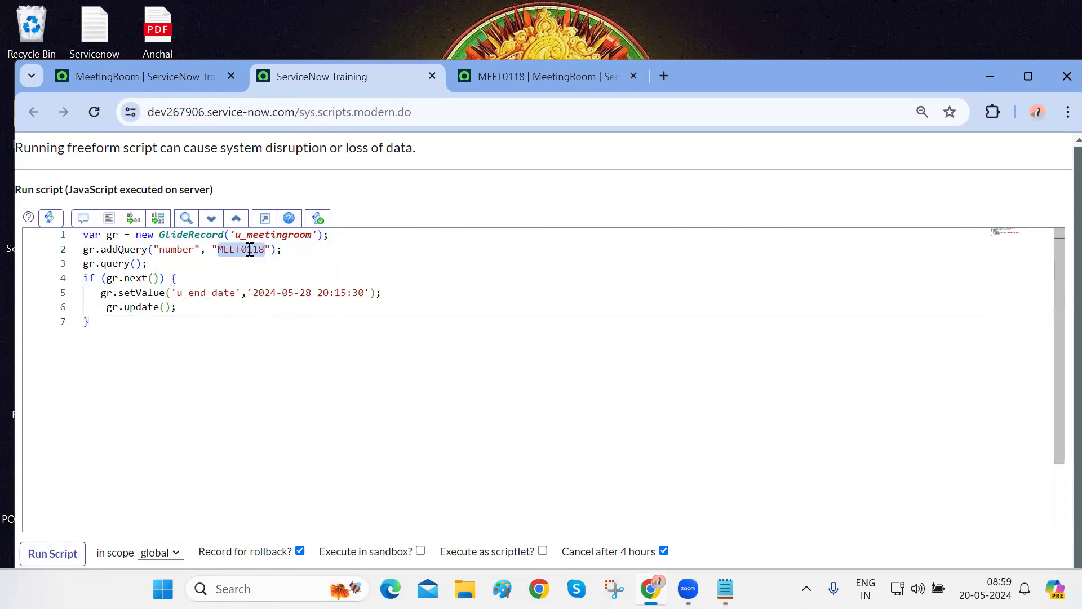
double_click(196, 293)
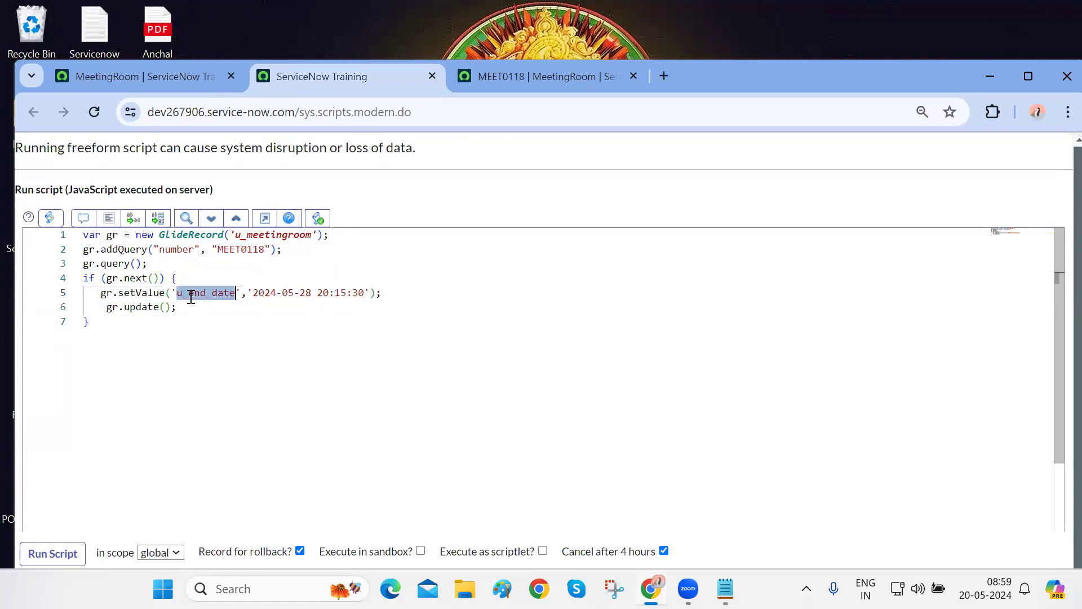
left_click(315, 295)
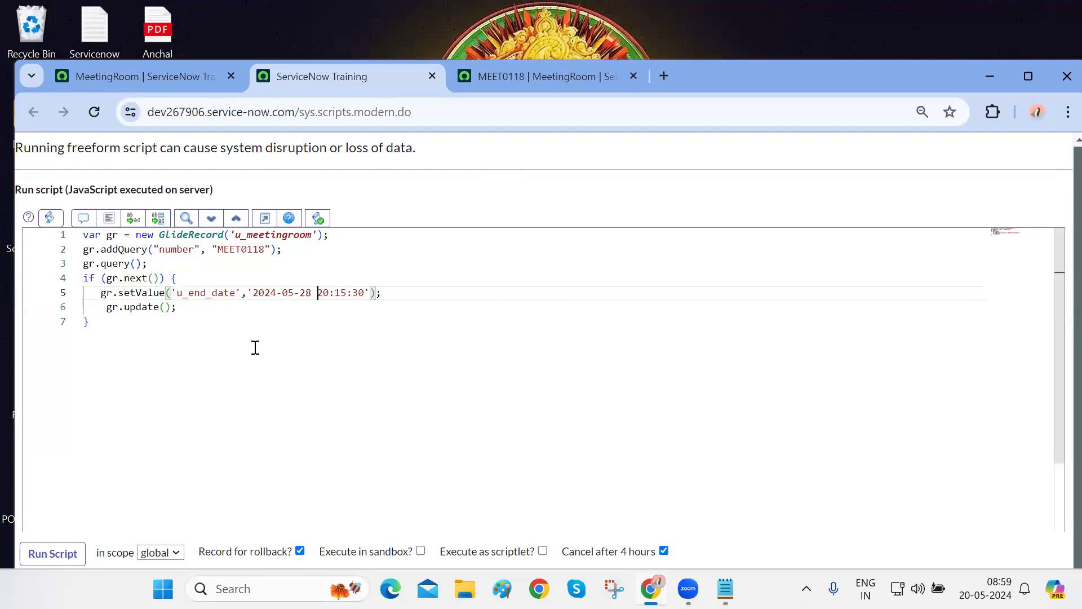
left_click(53, 552)
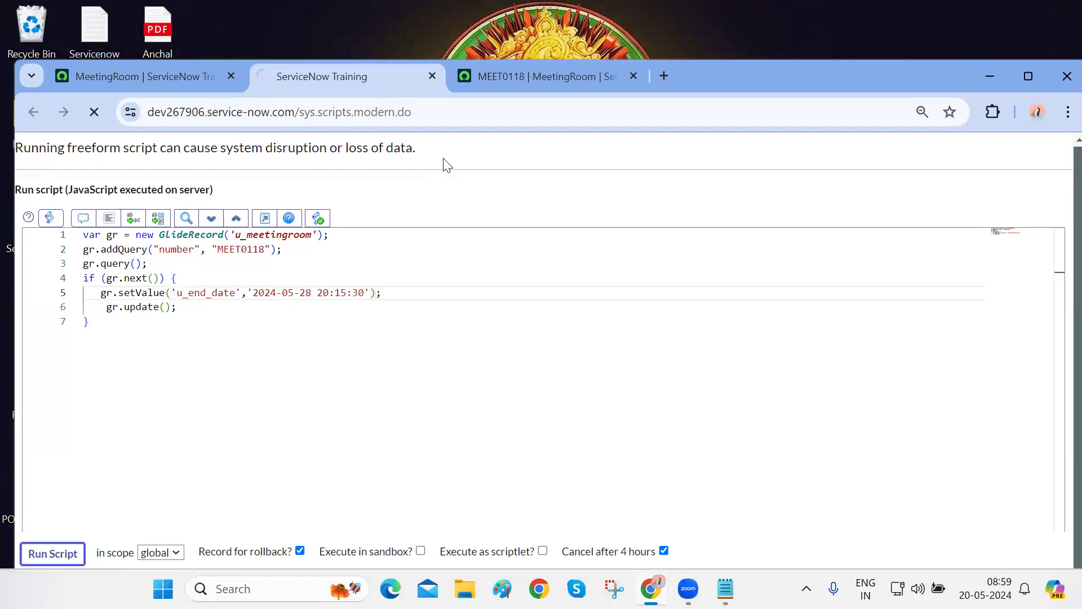
Reload the MEET0118 form to check its End Date
left_click(509, 83)
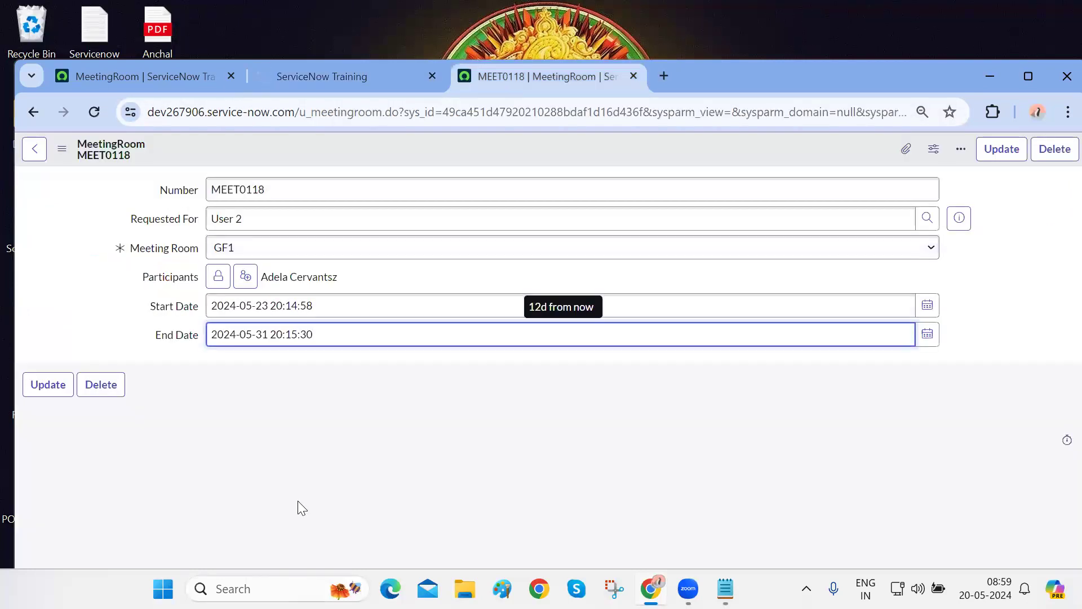
left_click(167, 451)
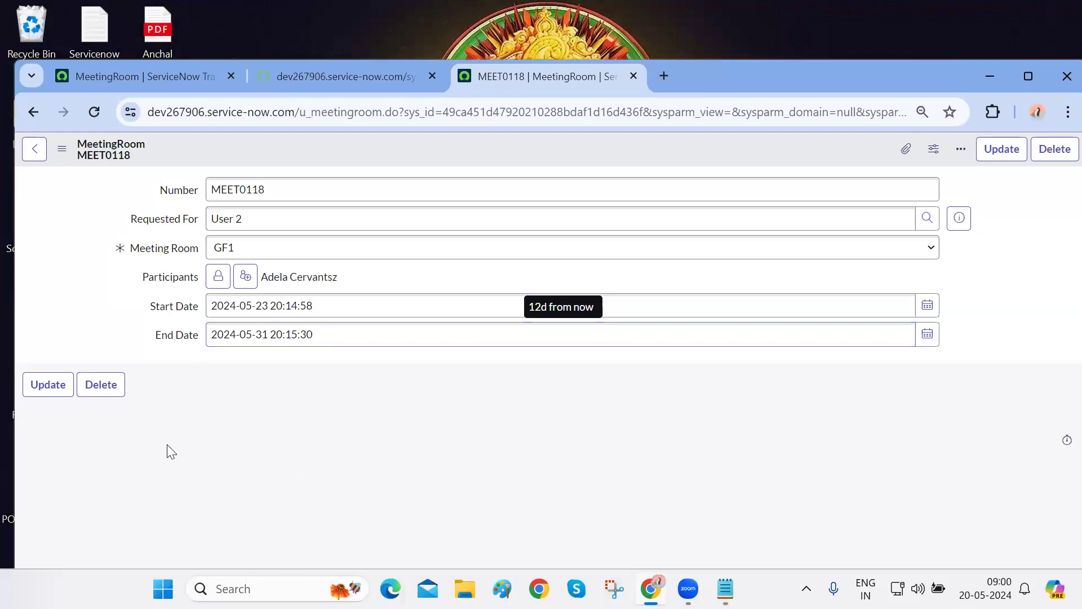
left_click(94, 112)
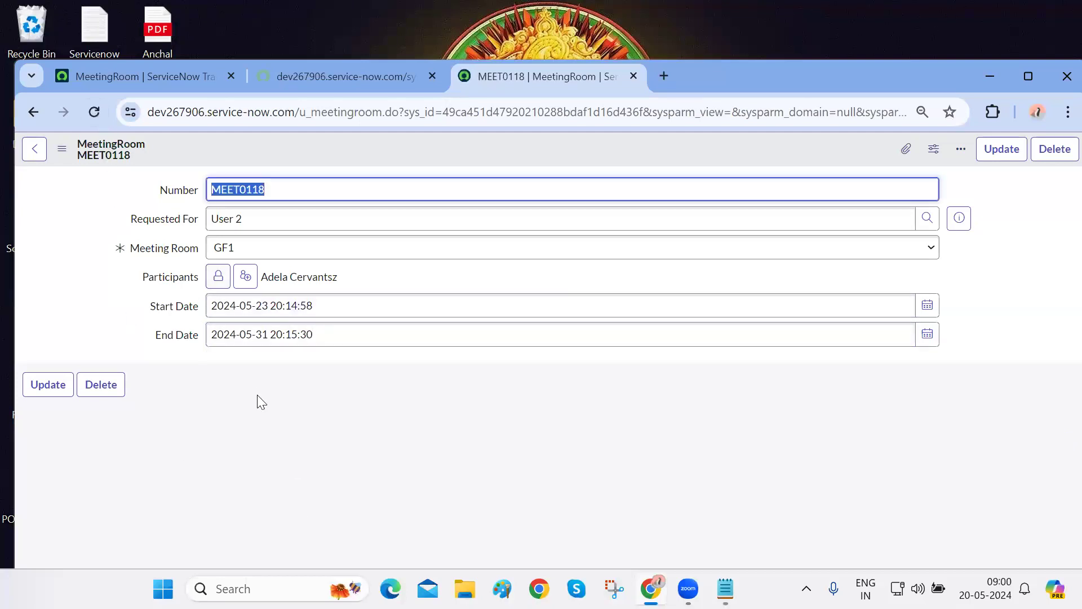
Review the background script's execution output, go back to the script editor, and refresh the MEET0118 record again
left_click(341, 79)
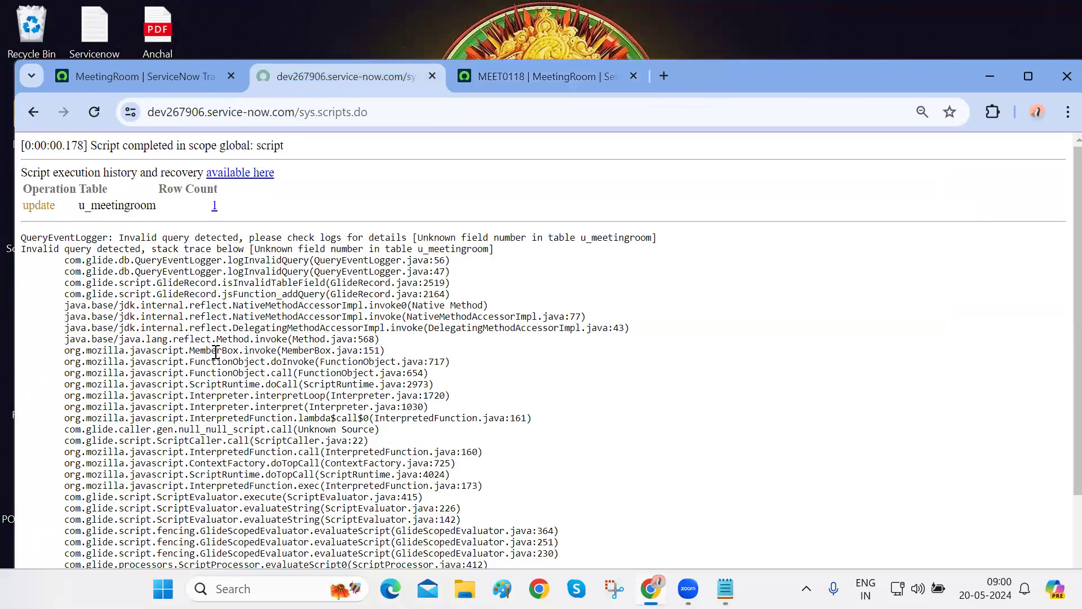
scroll(216, 352, "down", 5)
scroll(142, 345, "up", 5)
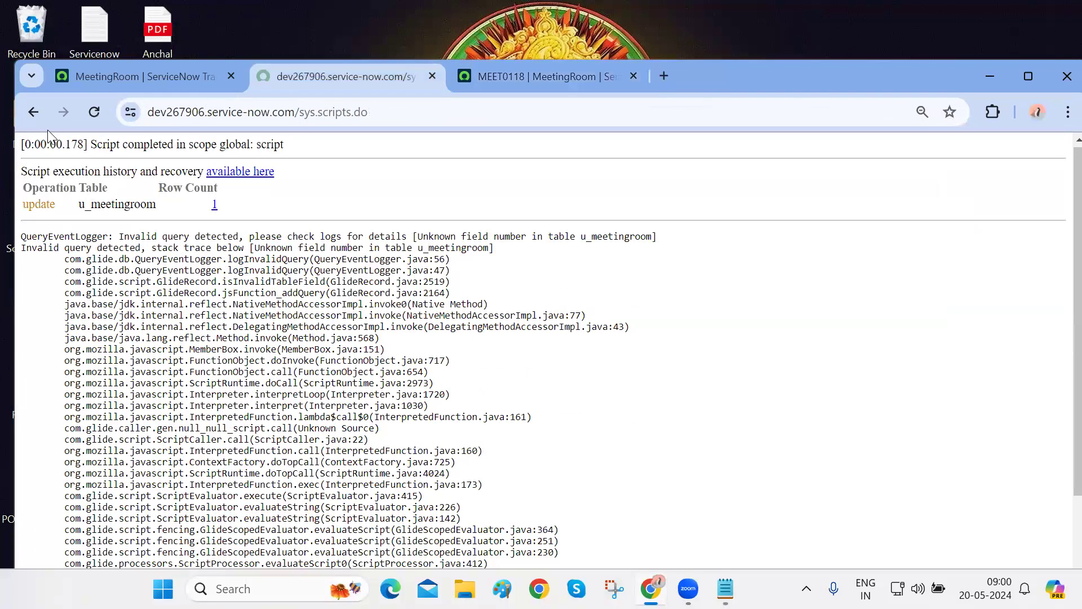
left_click(35, 115)
left_click(500, 78)
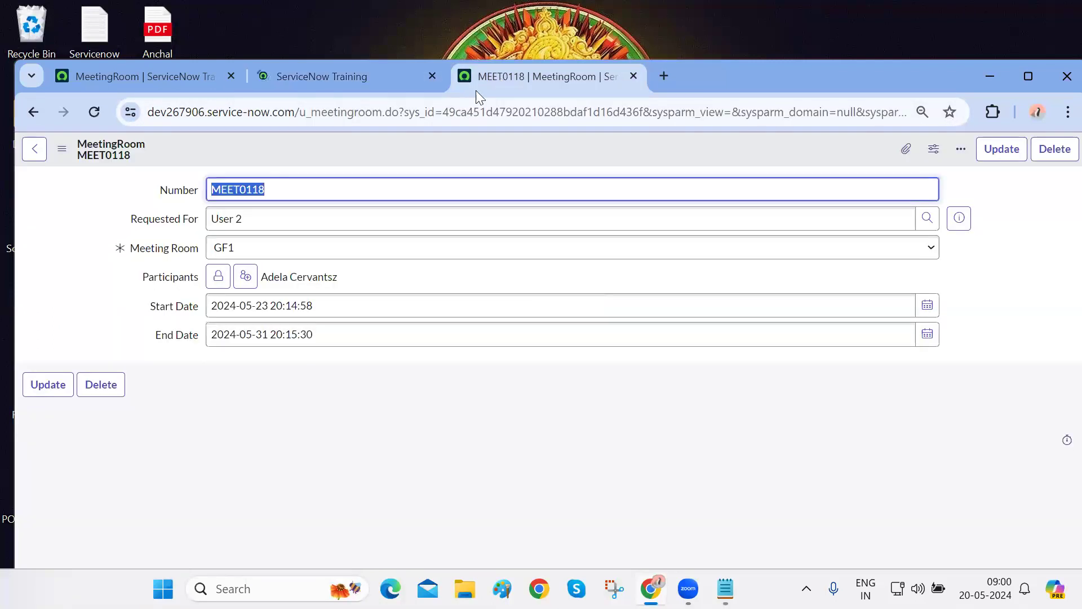
left_click(90, 113)
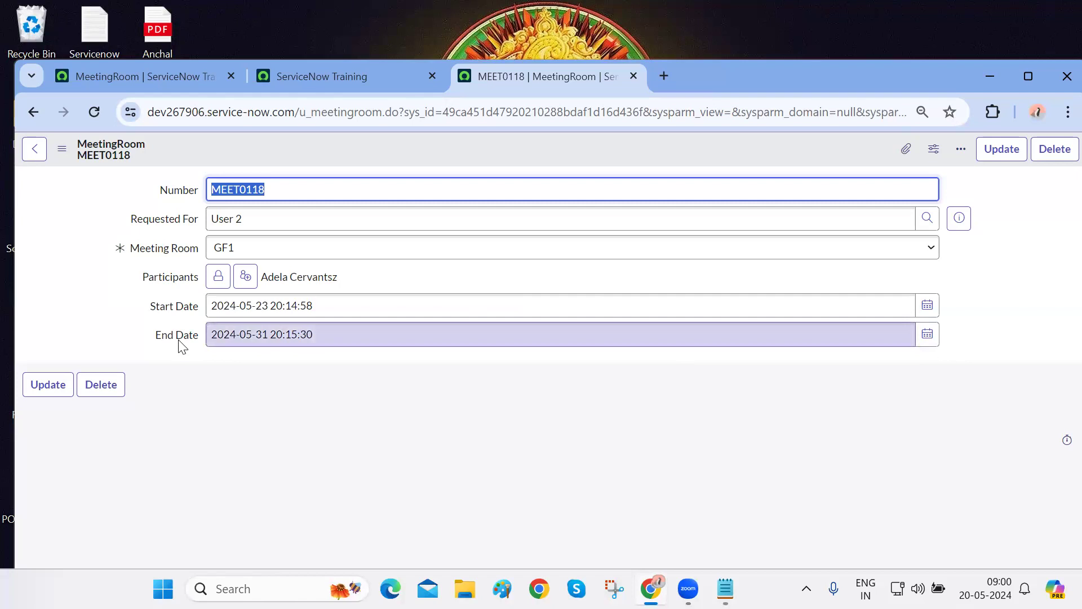
Open the JavaScript Executor on the MEET0118 form and write alert(g_form.getValue('u_end_date')); as the code
key("ctrl+shift+j")
type("g")
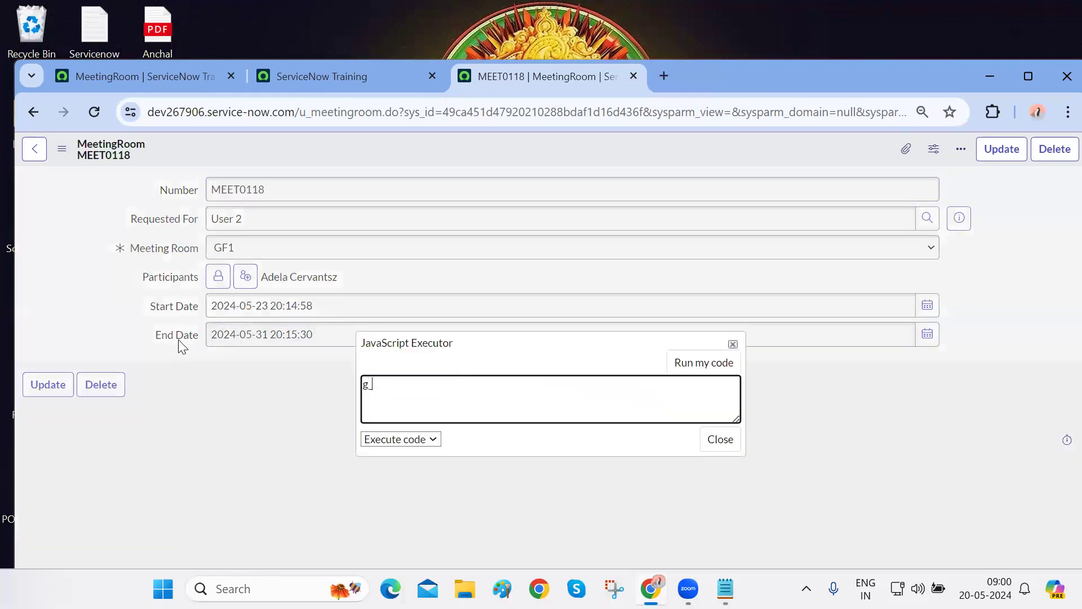
type("aler")
type("t('g_form")
type(".getValue")
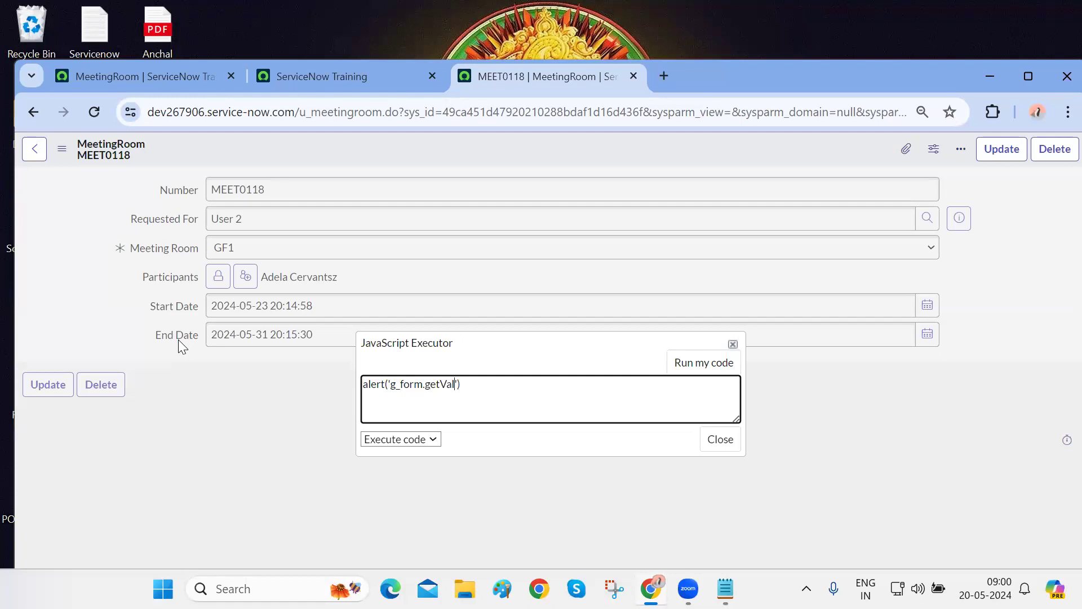
type("('u_end_date")
key("BackSpace")
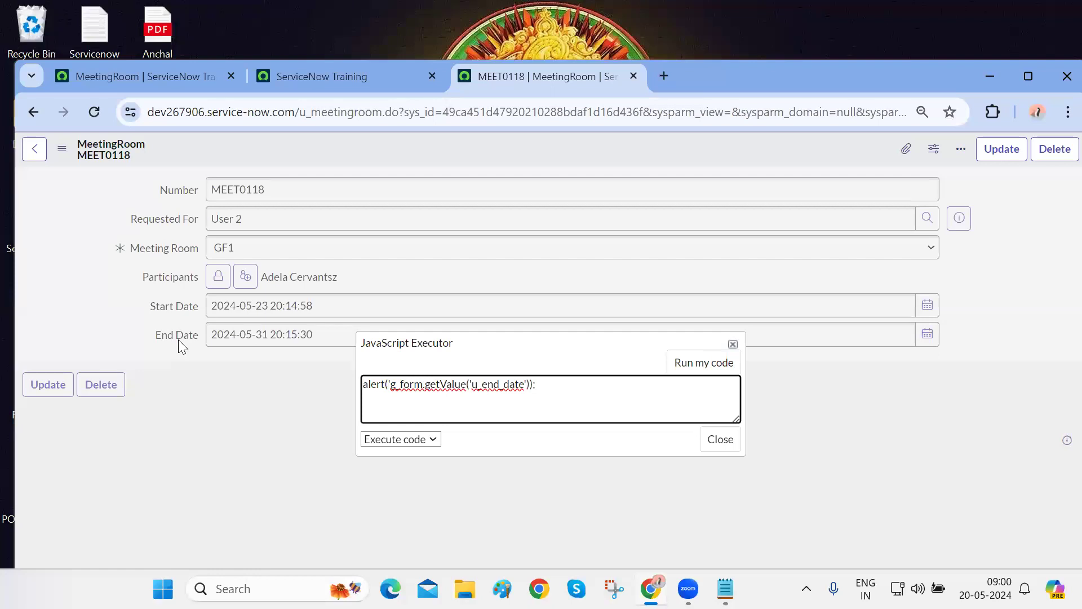
key("ctrl+a")
left_click(393, 383)
key("ctrl+a")
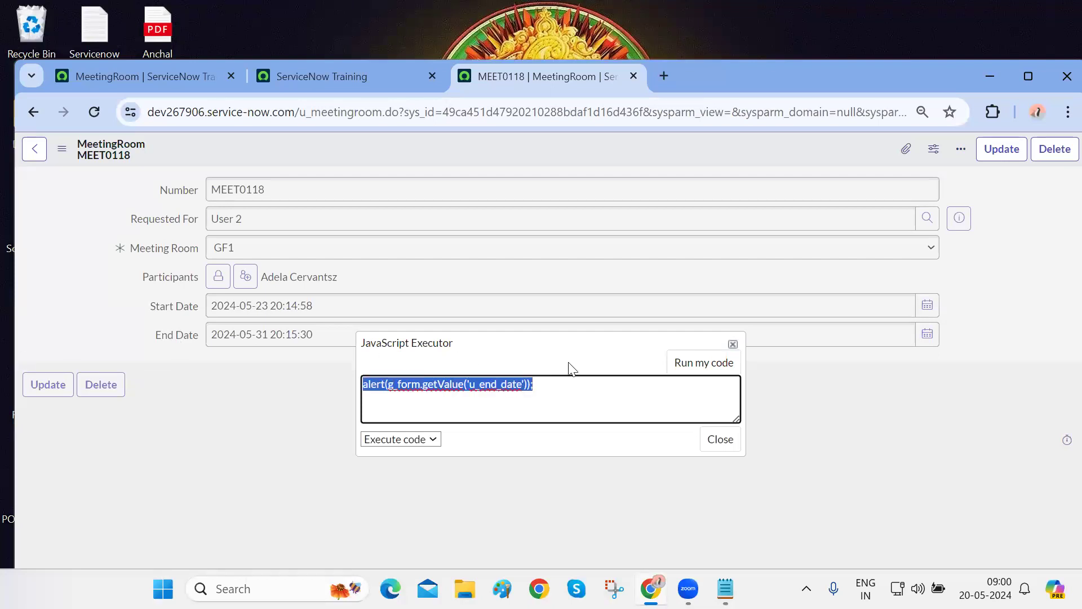
Run the alert code to read the form's End Date value, dismiss the alert, and close the JavaScript Executor
left_click(706, 367)
left_click_drag(505, 183, 376, 184)
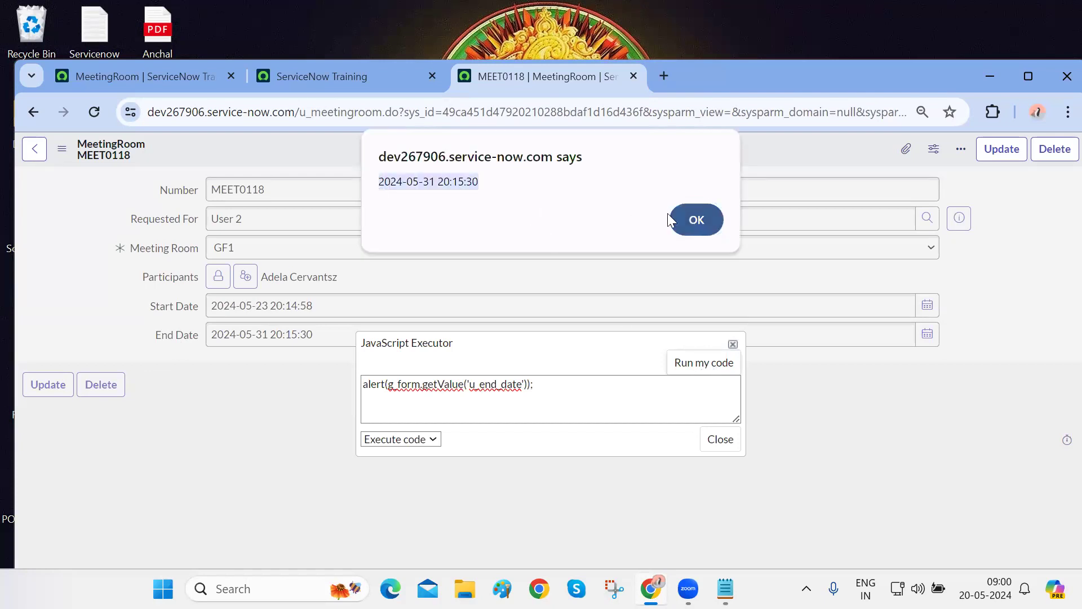
left_click(687, 220)
left_click(716, 439)
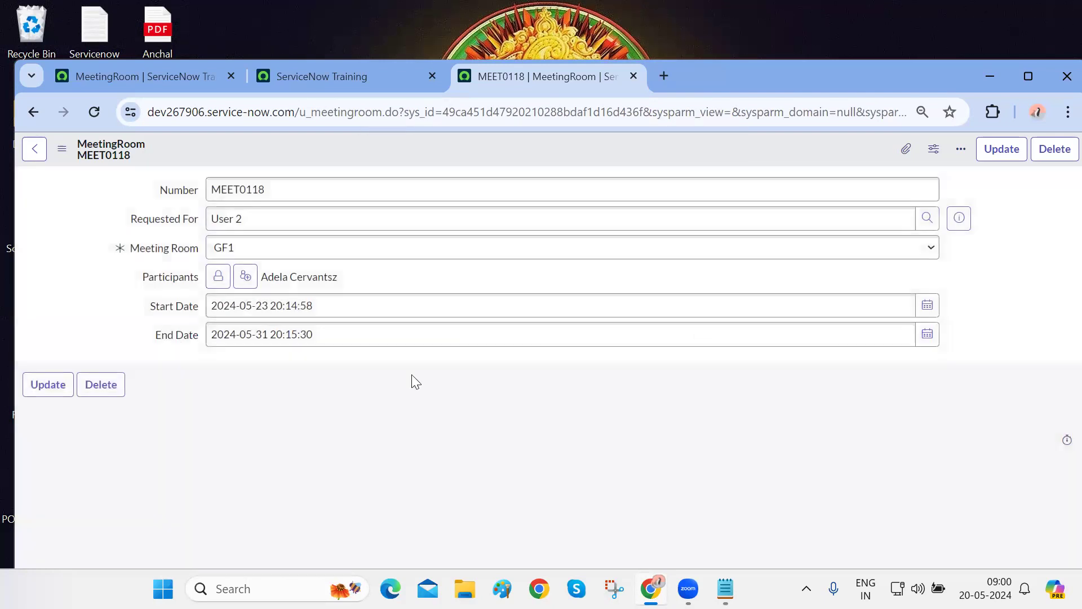
Review the u_end_date line in the background script and return to the MEET0118 form
key("ctrl+shift+Tab")
left_click(312, 294)
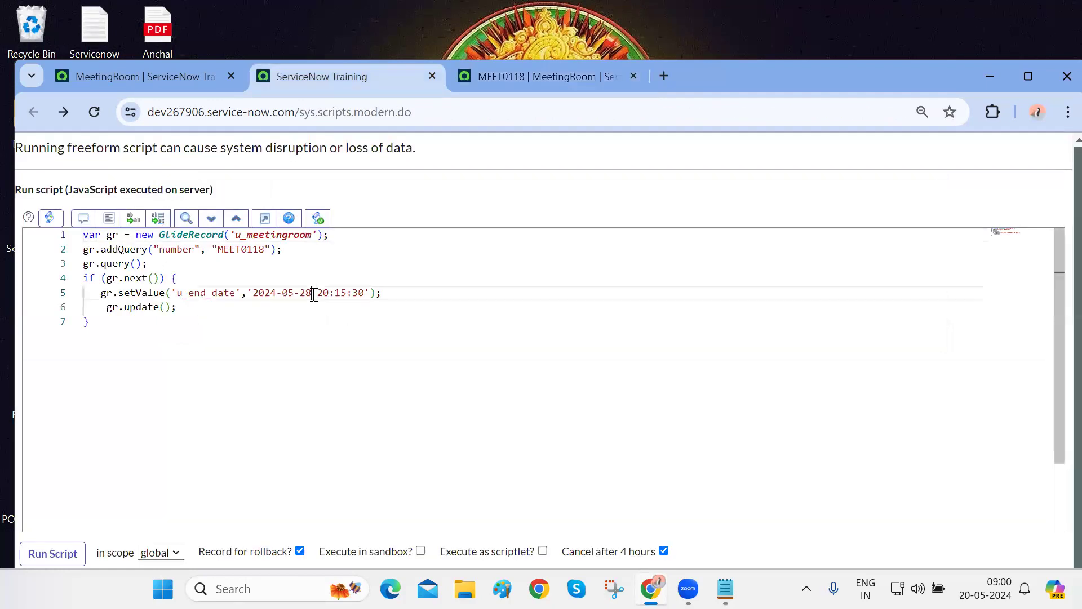
left_click(255, 326)
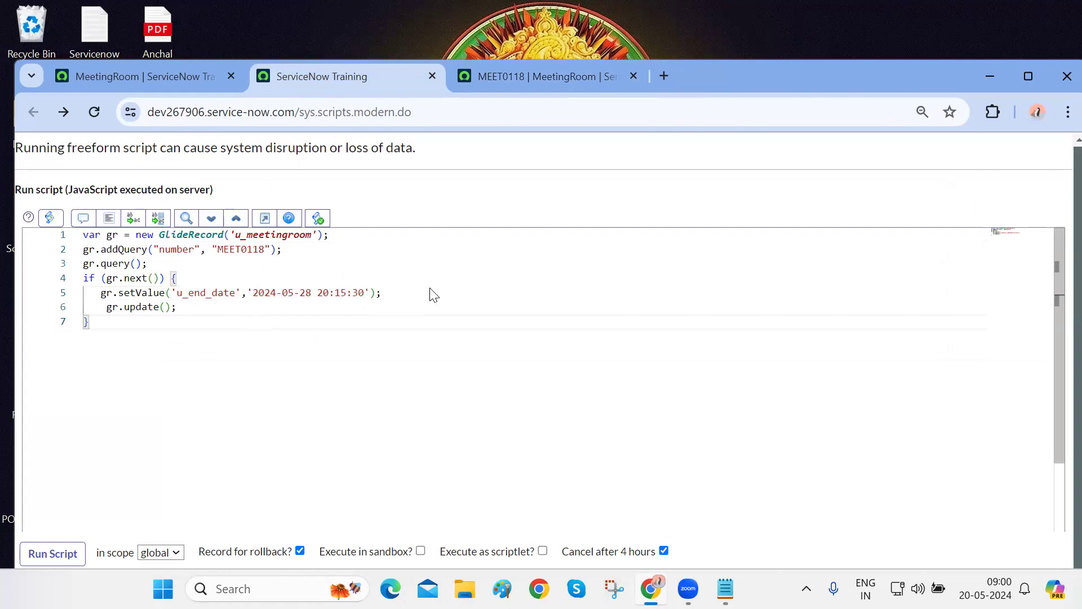
key("ctrl+Tab")
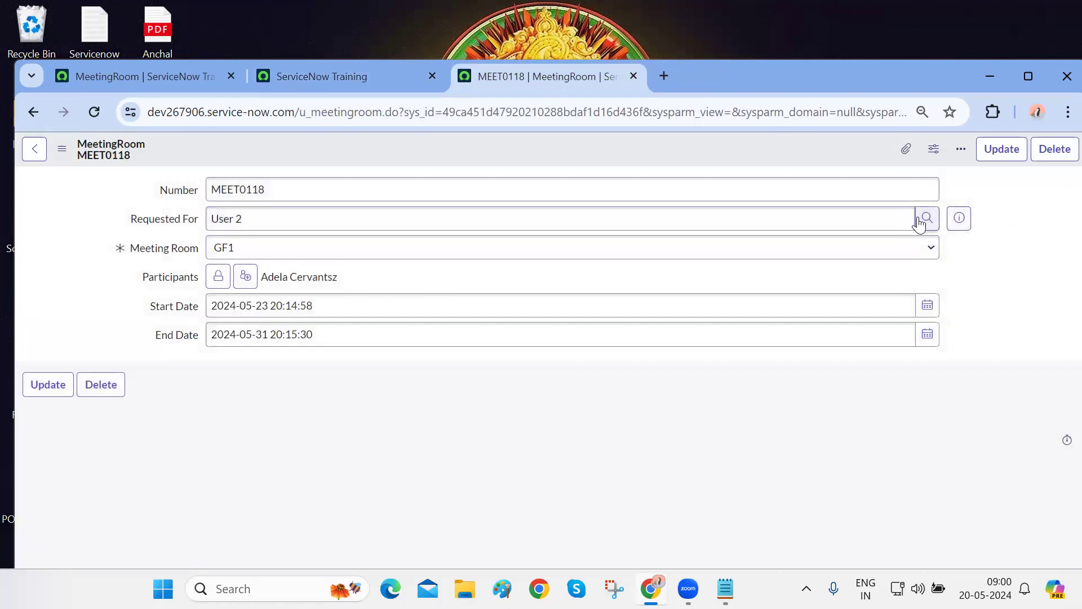
Choose User 1 as MEET0118's Requested For and open that user's record in a new tab
left_click(959, 217)
left_click(647, 435)
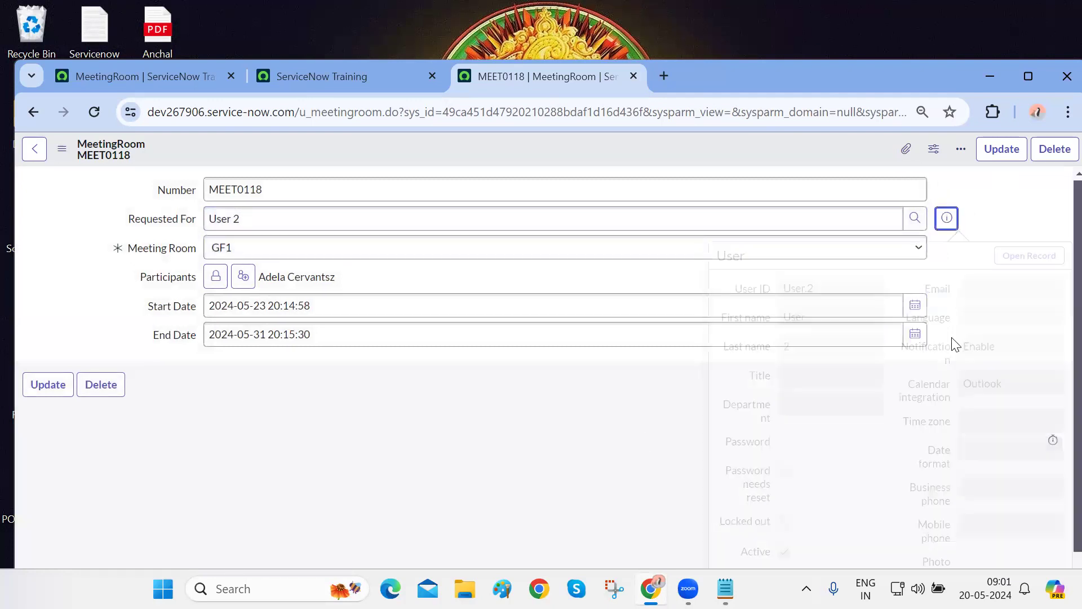
left_click(733, 219)
key("BackSpace")
type("1")
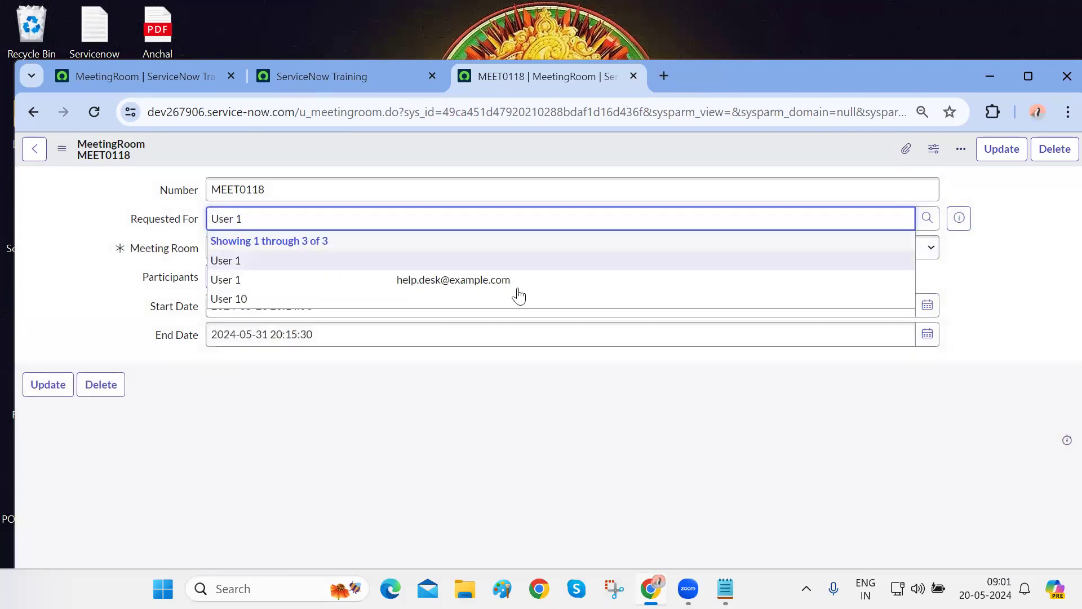
left_click(326, 261)
left_click(965, 225)
left_click(1022, 260, "ctrl")
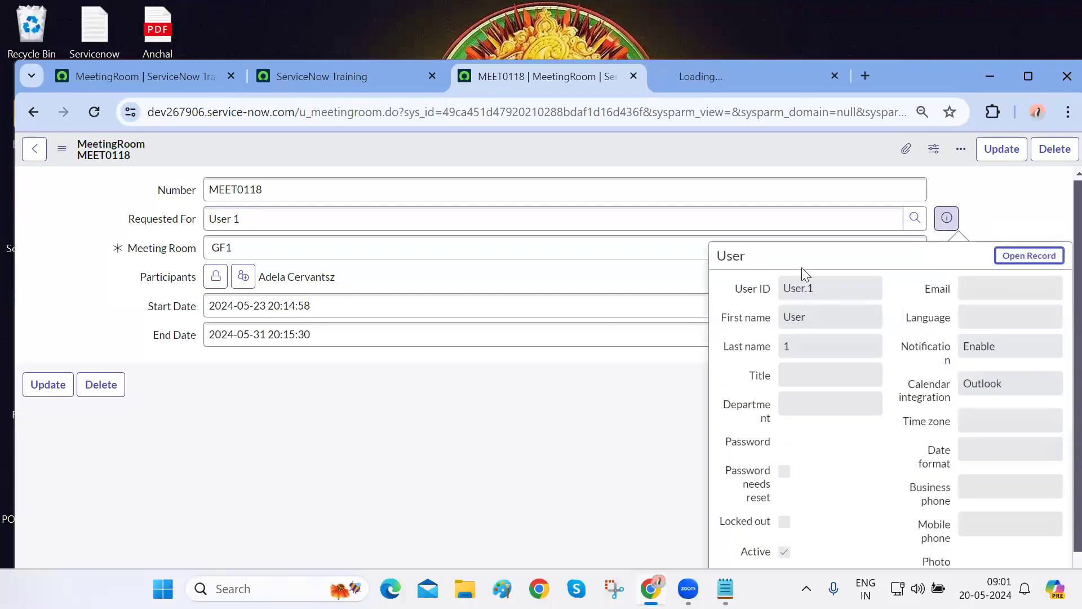
key("ctrl+Tab")
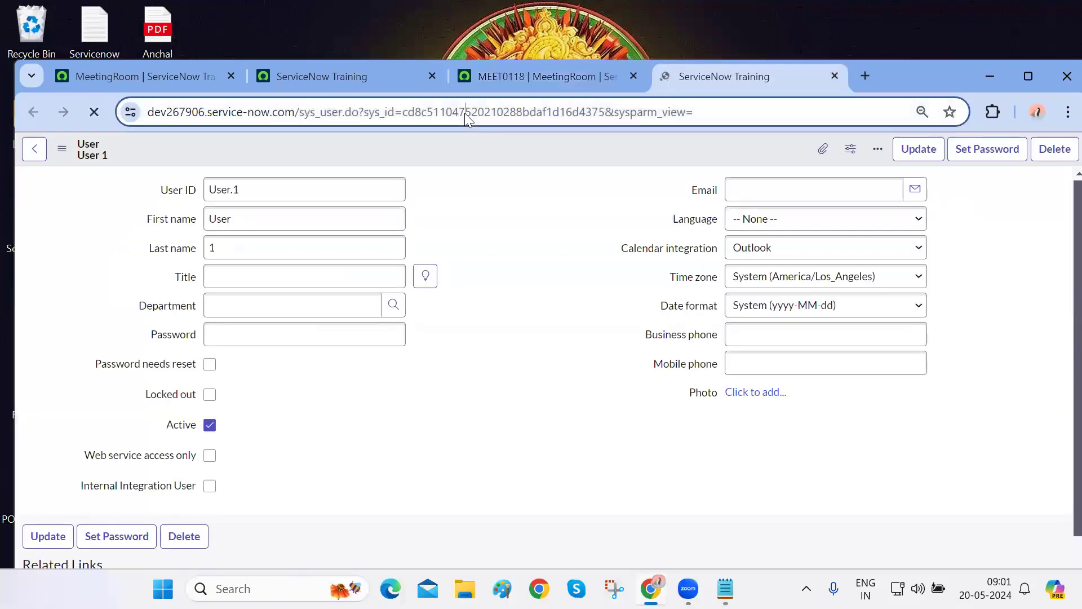
Replace the date value in the background script's setValue line with User 1's sys_id copied from the user record's URL
left_click(270, 75)
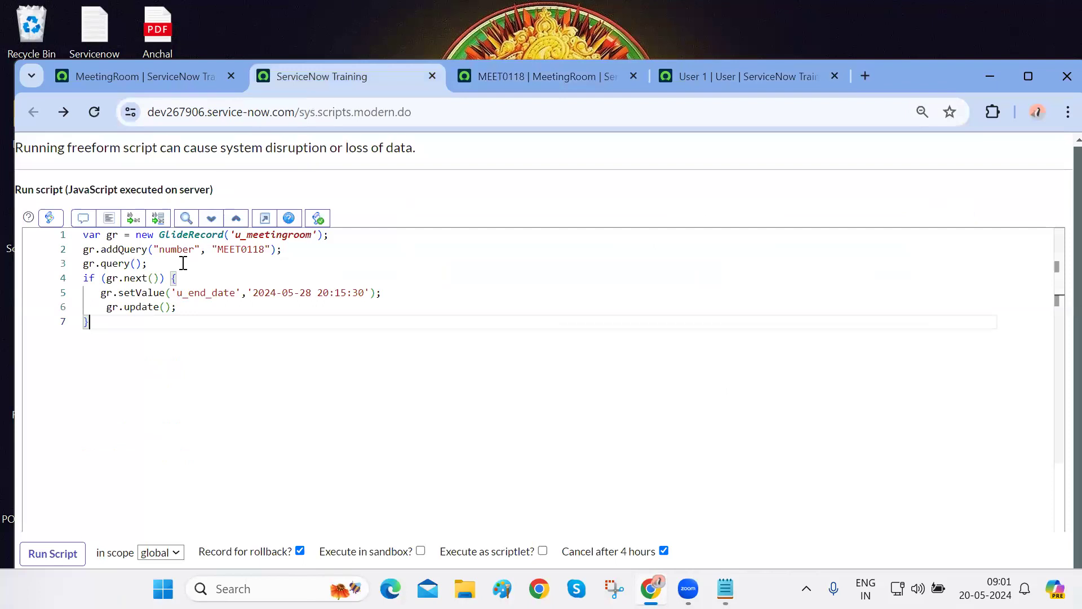
double_click(207, 293)
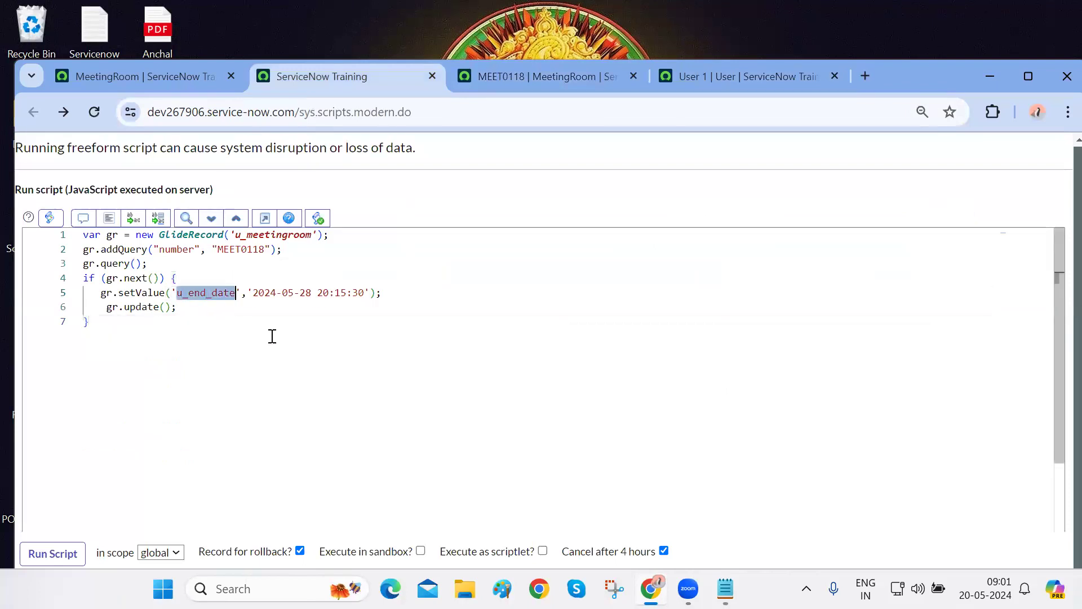
left_click(342, 295)
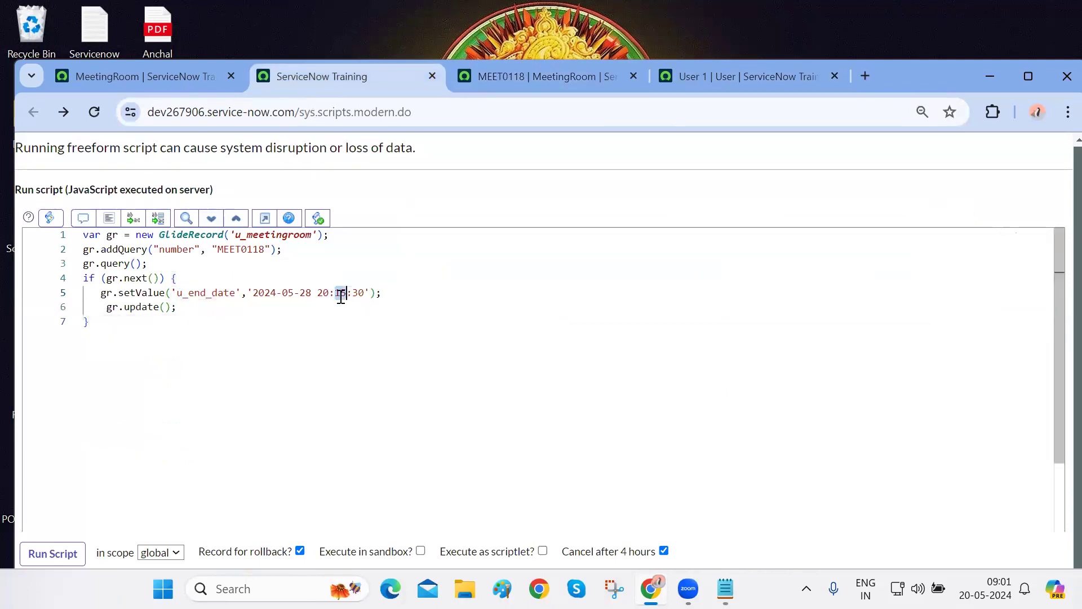
key("Right")
key("Right")
key("Right")
key("BackSpace")
key("BackSpace")
key("BackSpace")
key("BackSpace")
key("BackSpace")
key("BackSpace")
key("BackSpace")
key("BackSpace")
key("BackSpace")
key("BackSpace")
key("BackSpace")
key("BackSpace")
key("BackSpace")
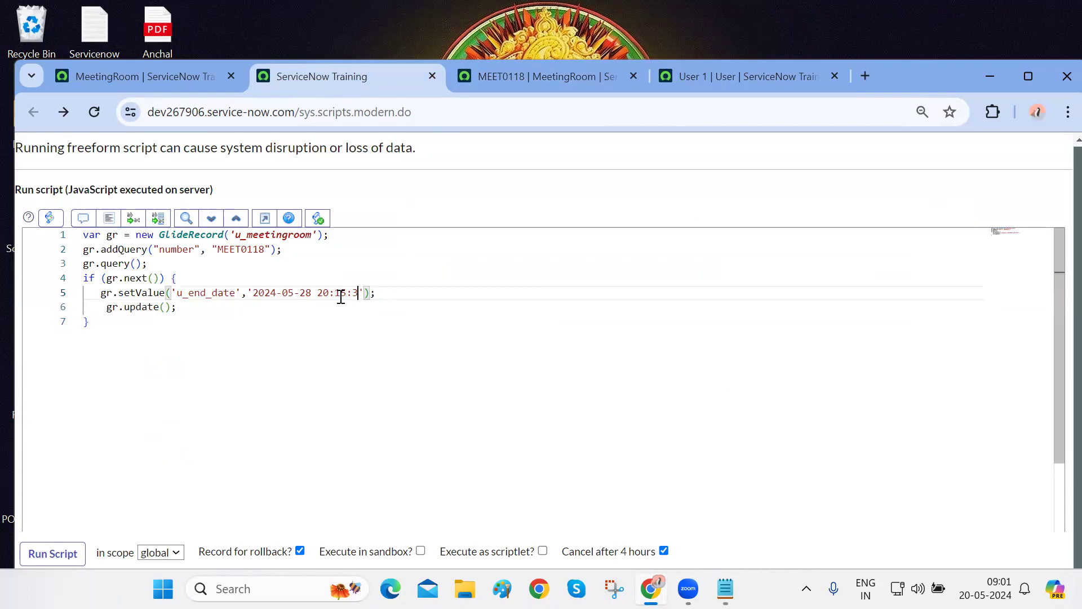
key("BackSpace")
key("BackSpace")
key("BackSpace")
key("BackSpace")
key("BackSpace")
key("BackSpace")
key("ctrl+v")
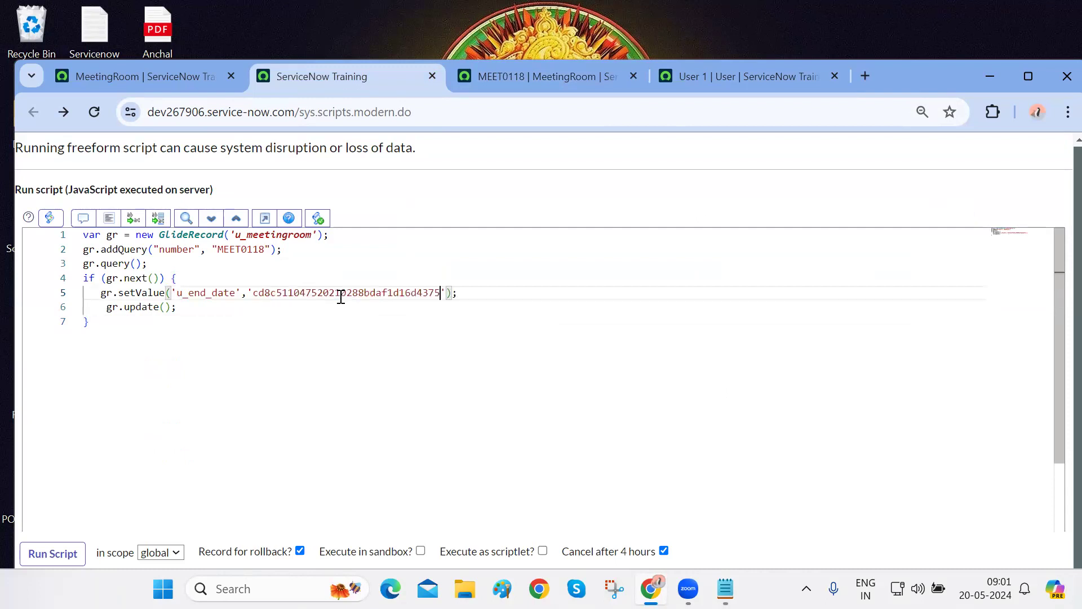
Copy the Requested For field's name from its dictionary info and replace u_end_date with u_requested_for in the script's setValue line
double_click(212, 294)
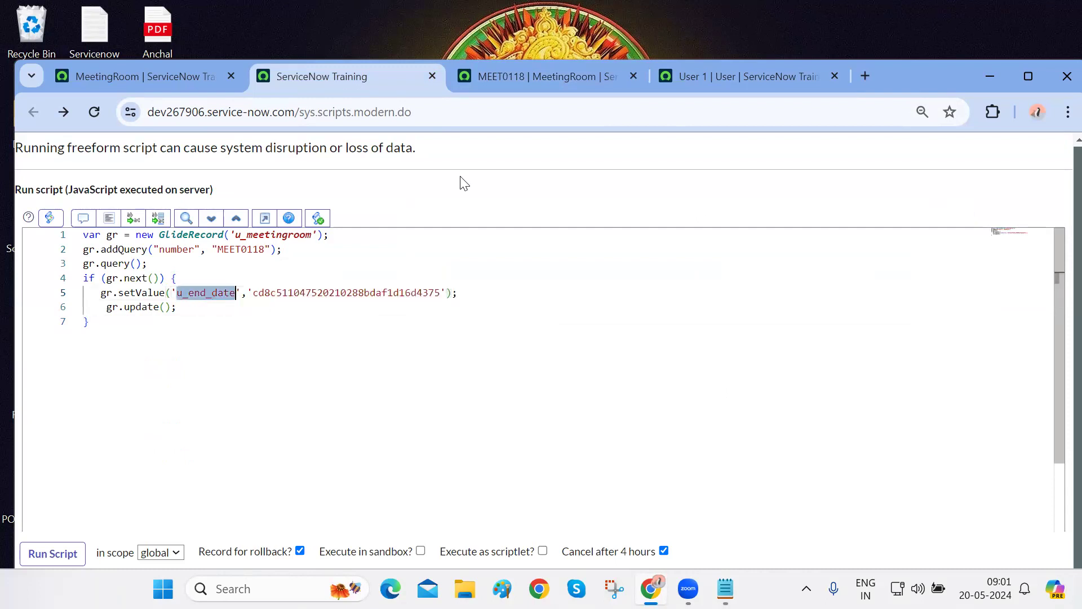
left_click(563, 73)
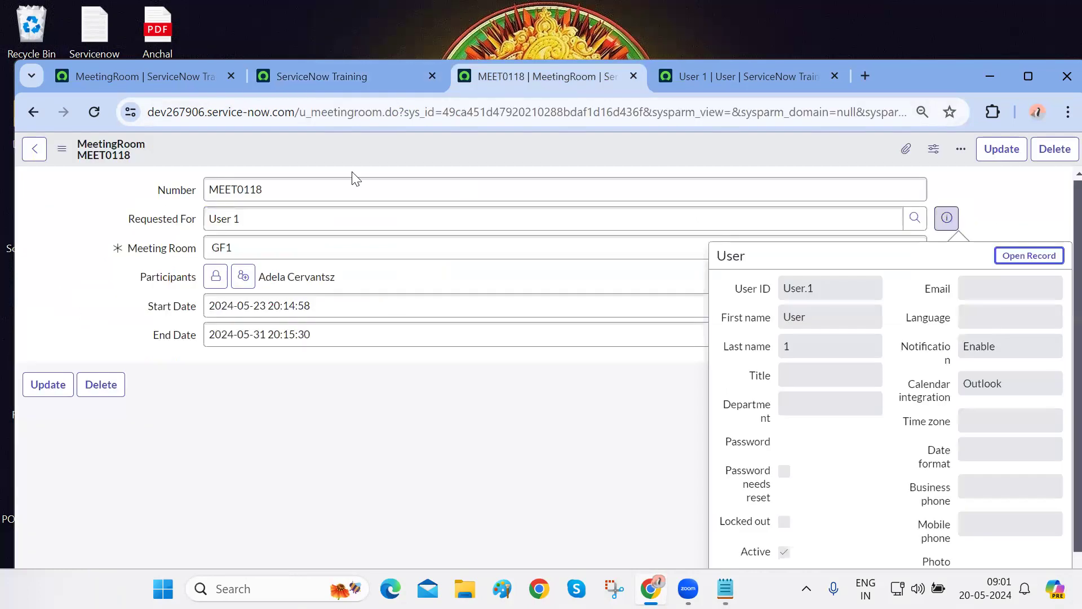
right_click(167, 221)
left_click(217, 286)
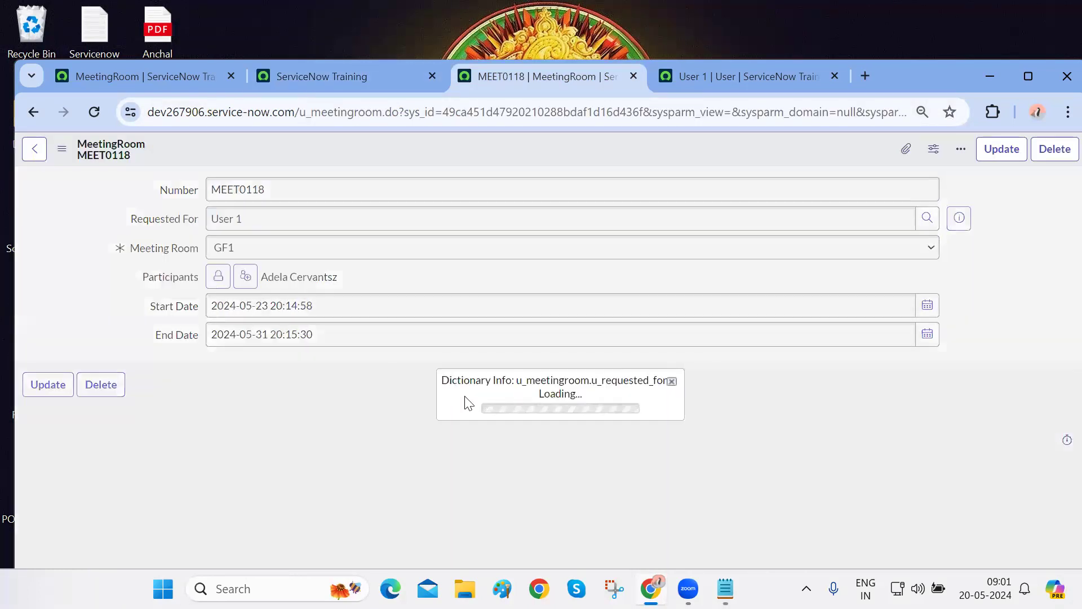
double_click(538, 353)
key("ctrl+c")
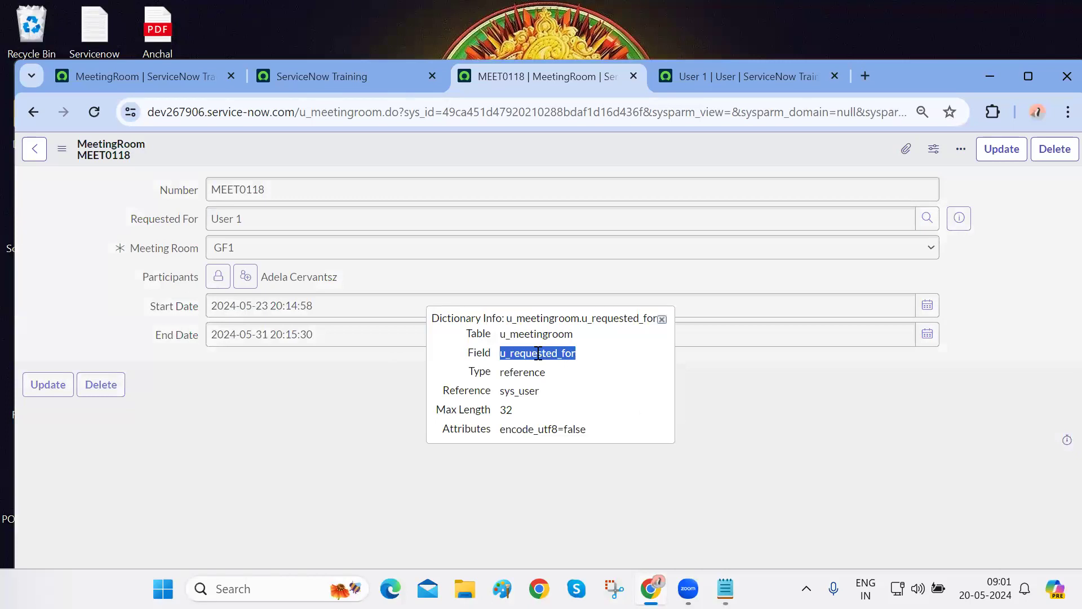
left_click(321, 76)
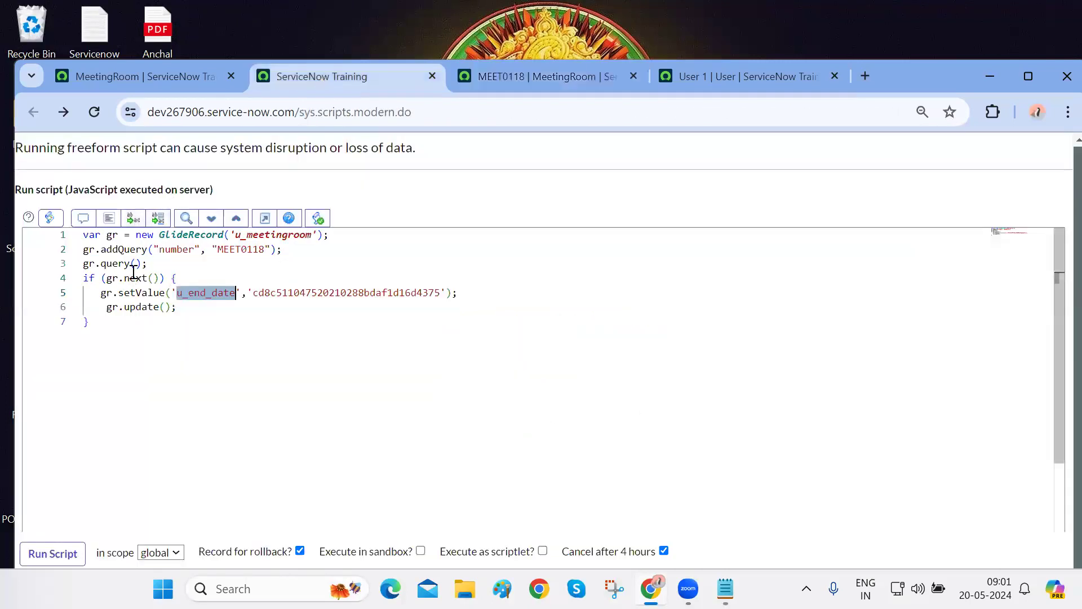
key("ctrl+v")
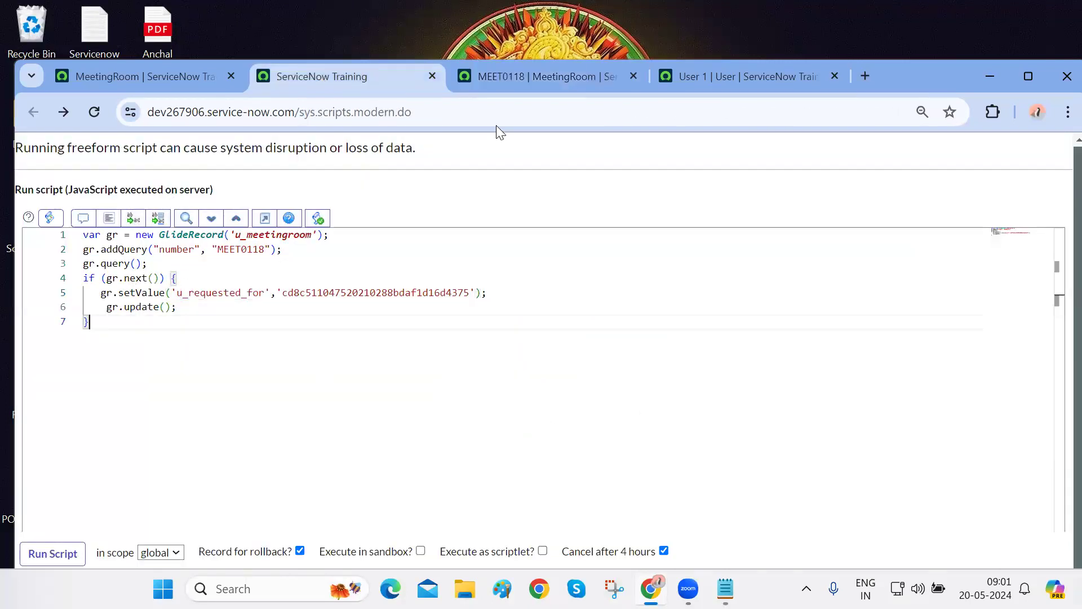
Close the User 1 record and the dictionary info, and reload the MEET0118 form, discarding the unsaved change
left_click(560, 69)
left_click(836, 76)
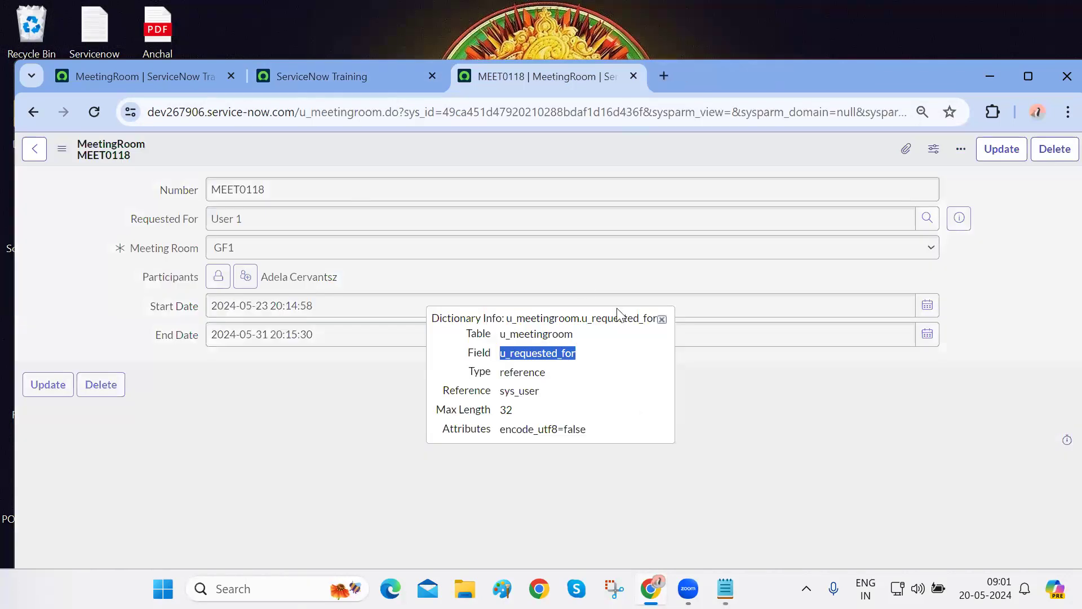
left_click(663, 319)
left_click(94, 111)
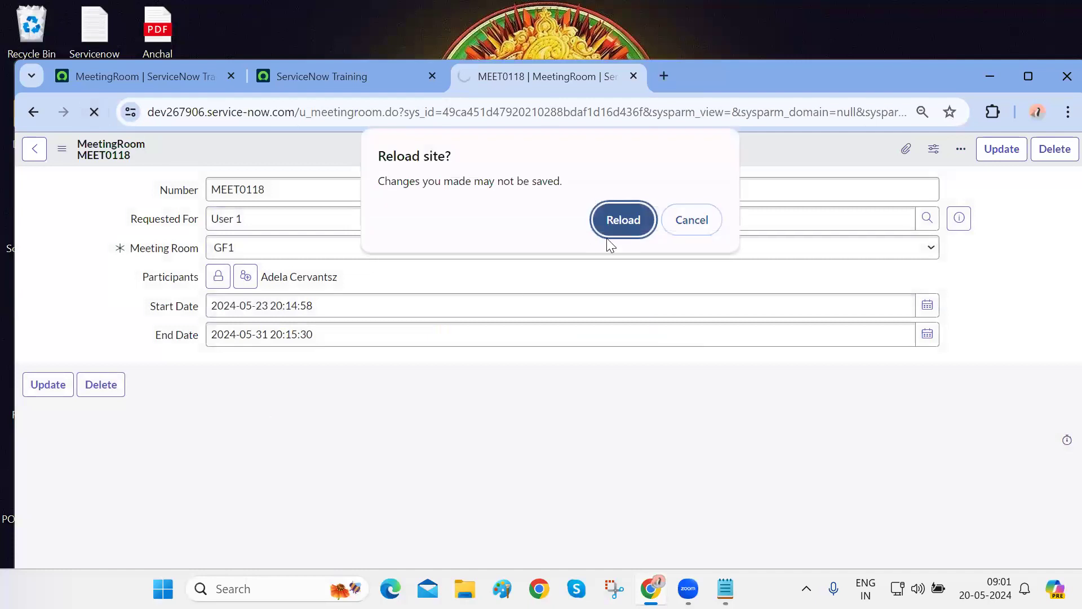
left_click(626, 221)
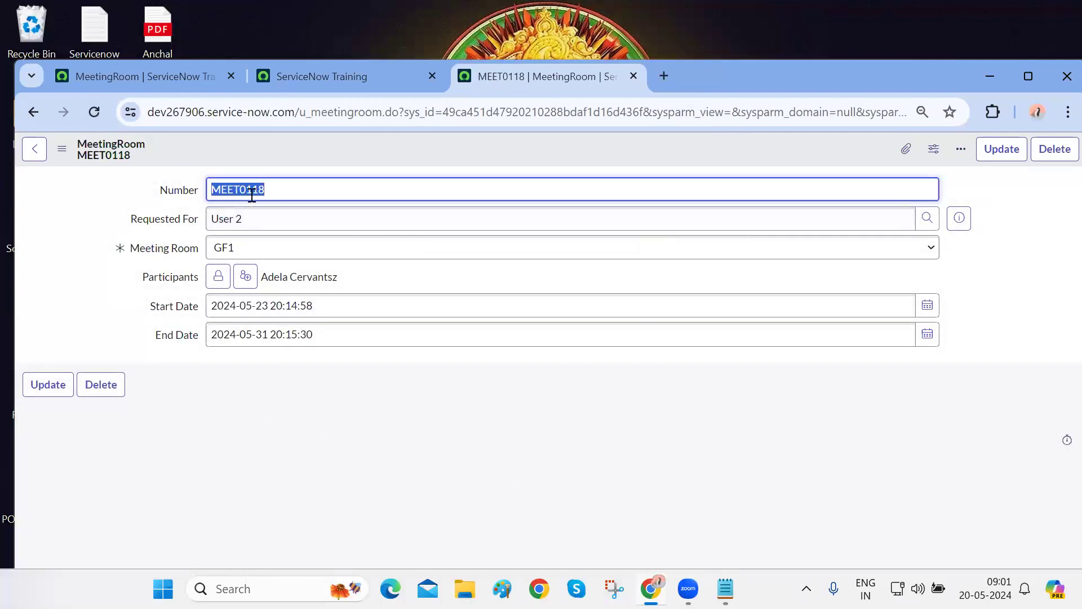
Compare the Number and Requested For fields on the MEET0118 form with the query and setValue lines of the background script
left_click(289, 194)
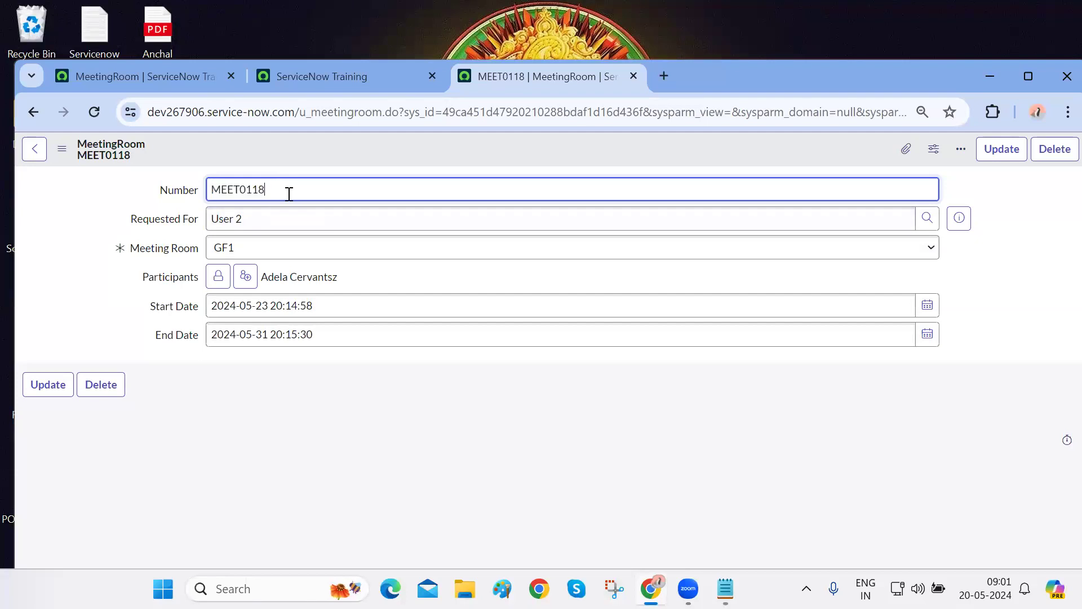
left_click(351, 81)
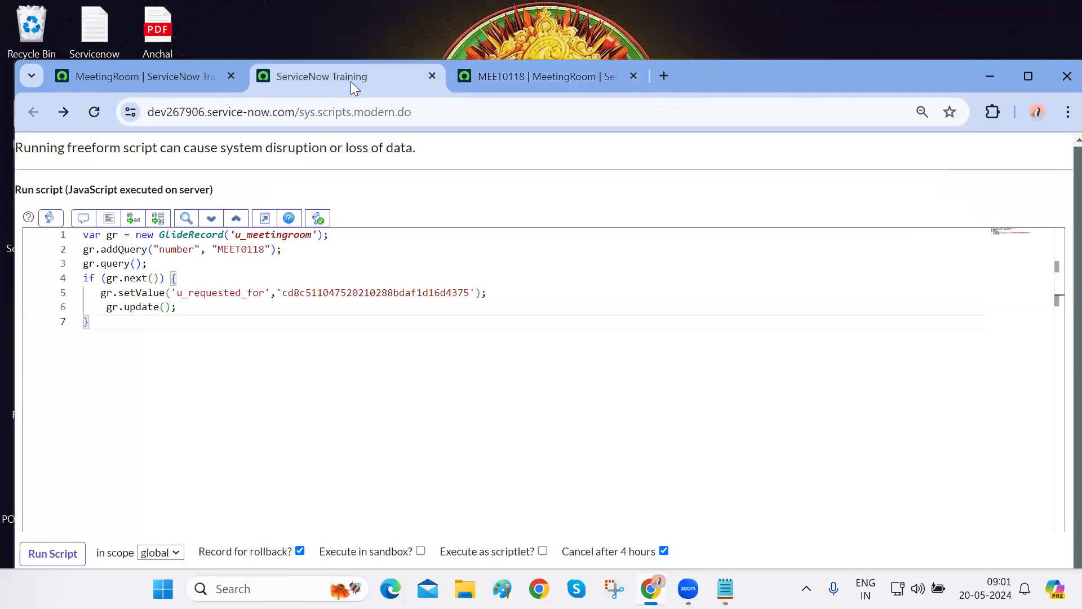
left_click(546, 77)
double_click(229, 219)
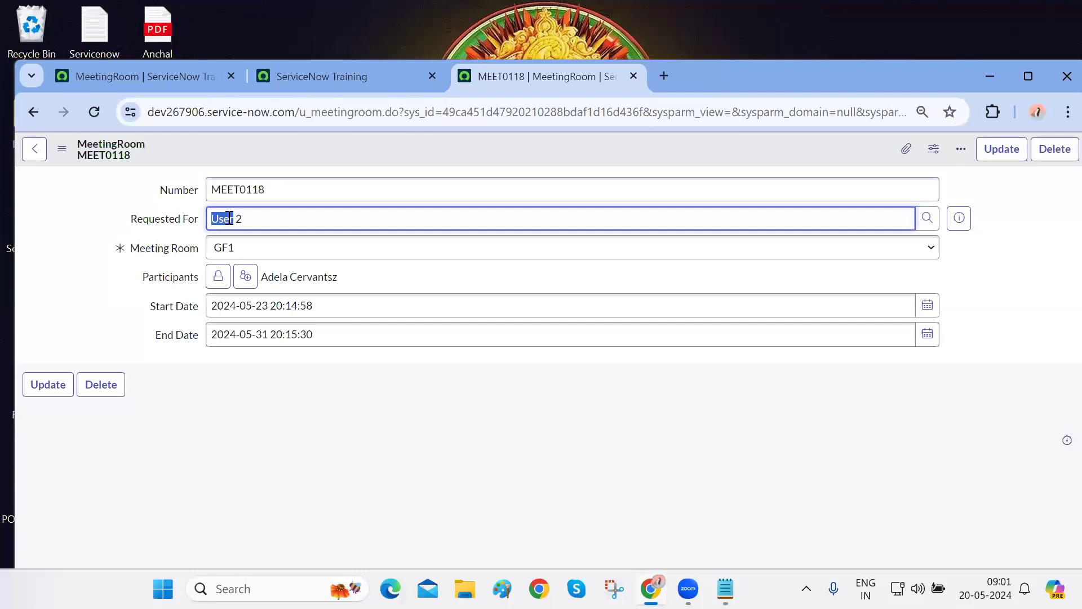
left_click(255, 422)
left_click(315, 77)
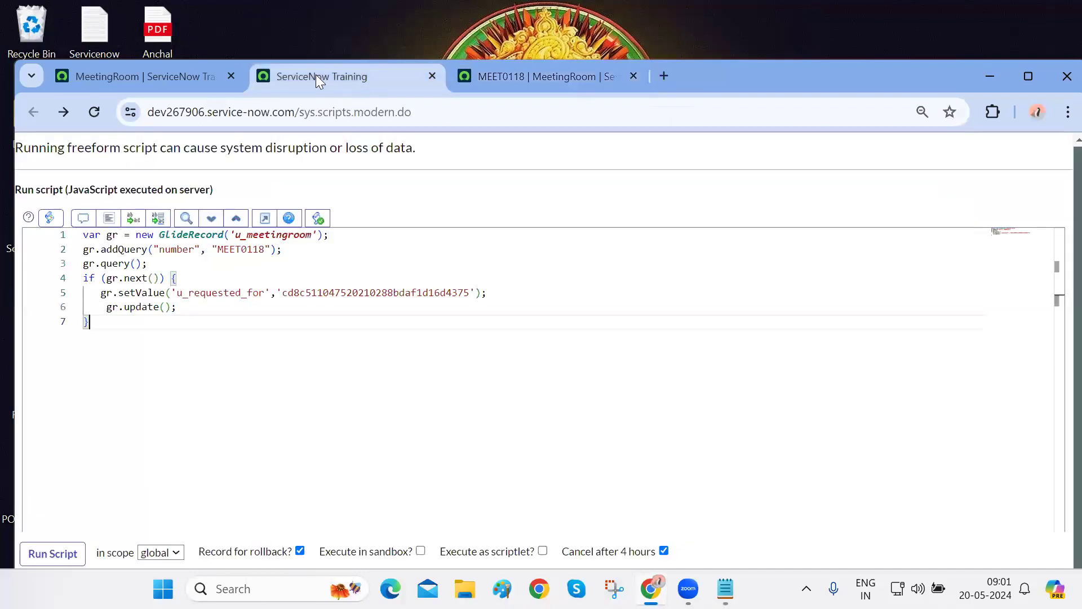
double_click(240, 291)
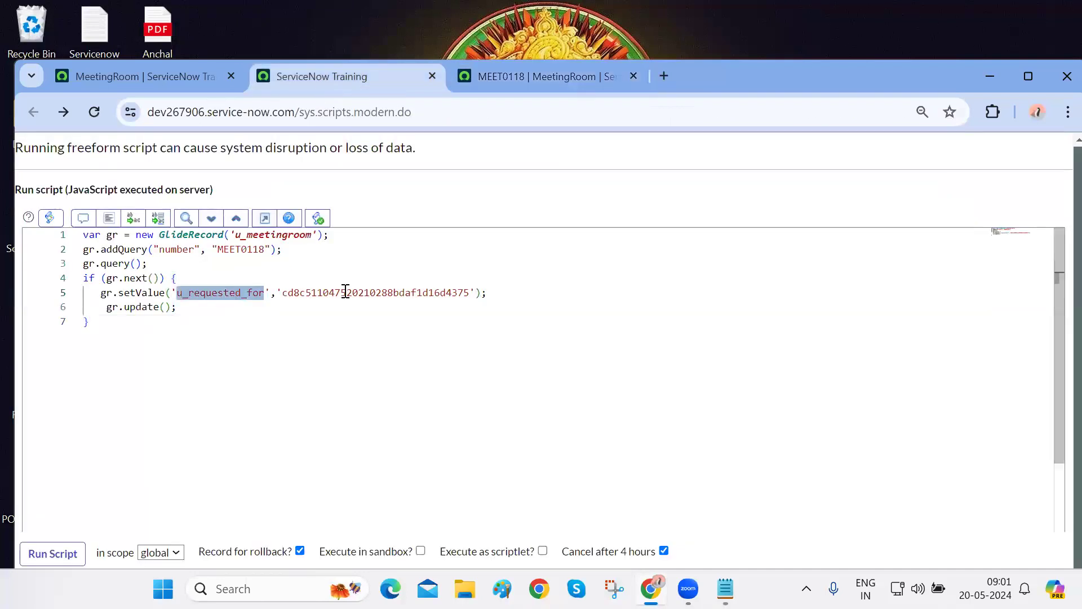
left_click(504, 91)
left_click(336, 85)
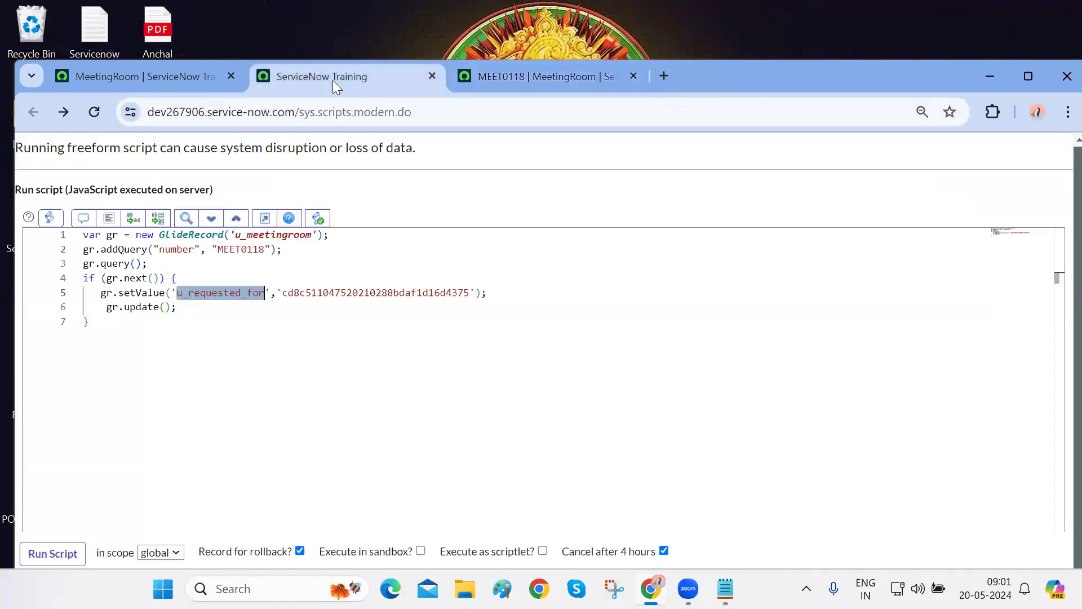
Run the background script that sets u_requested_for and reload the MEET0118 form to check Requested For
left_click(262, 332)
left_click(38, 552)
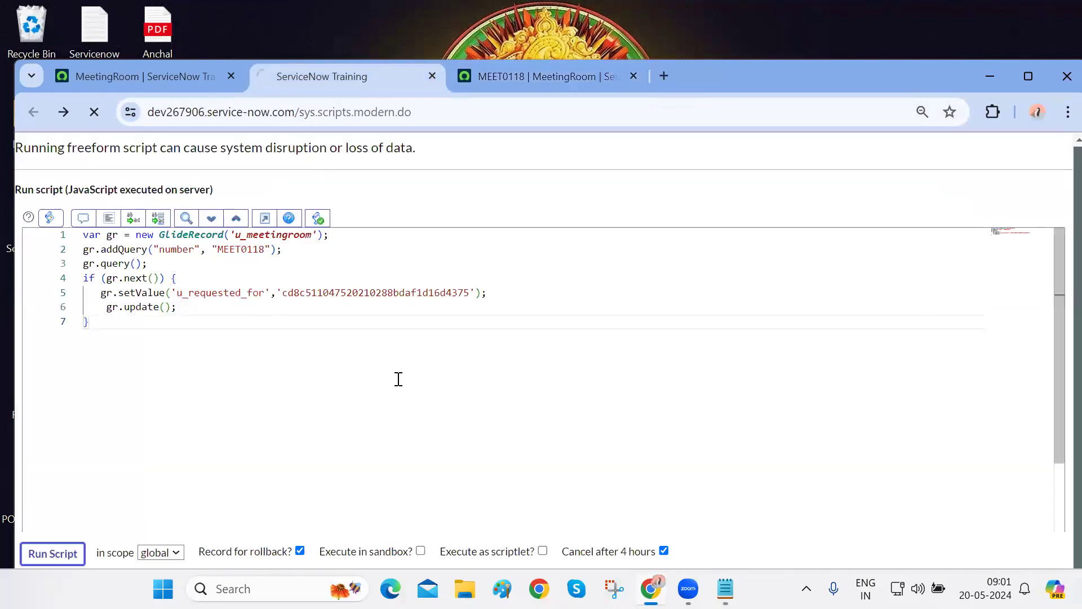
left_click(542, 76)
left_click(94, 112)
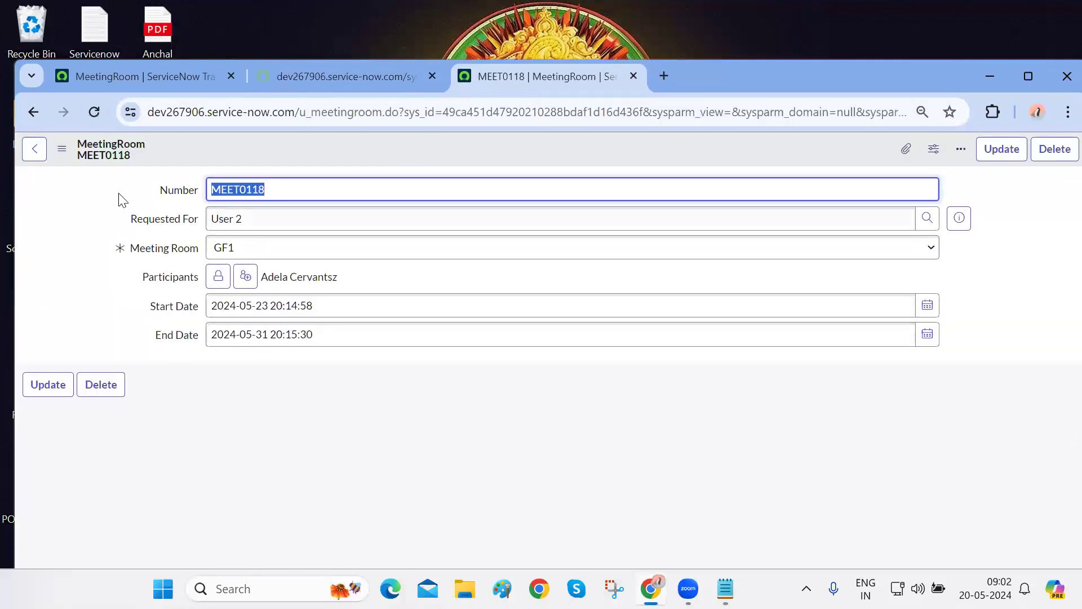
Open the MeetingRooms list by its URL, u_meetingroom_list.do
left_click(35, 112)
left_click_drag(384, 113, 787, 97)
type("_li")
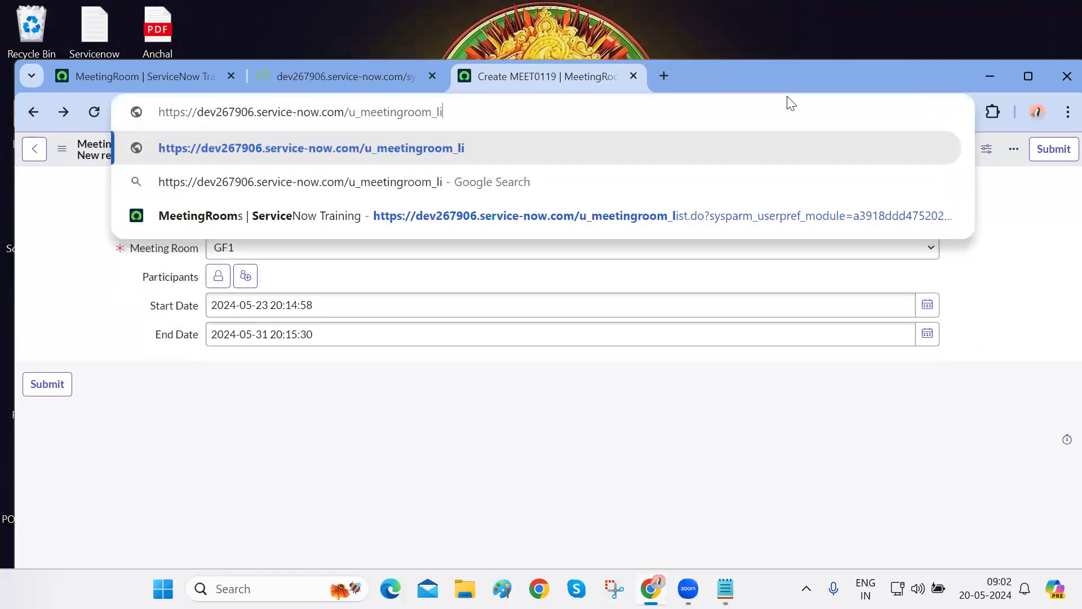
type("st.do")
key("Return")
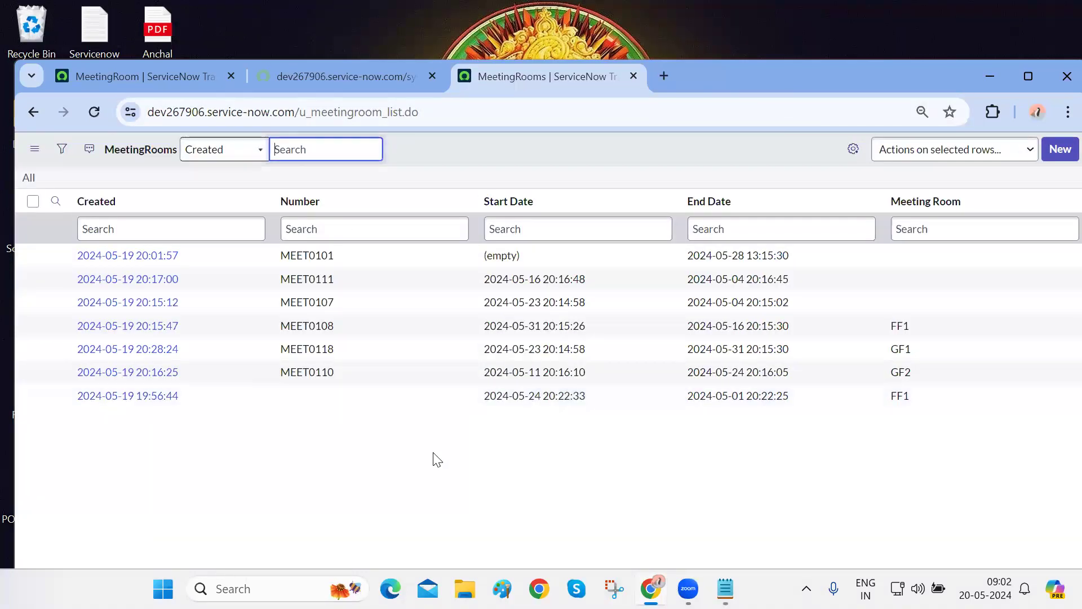
Open MEET0118 from the list in a new tab and copy its sys_id from the URL
middle_click(151, 349)
key("ctrl+Tab")
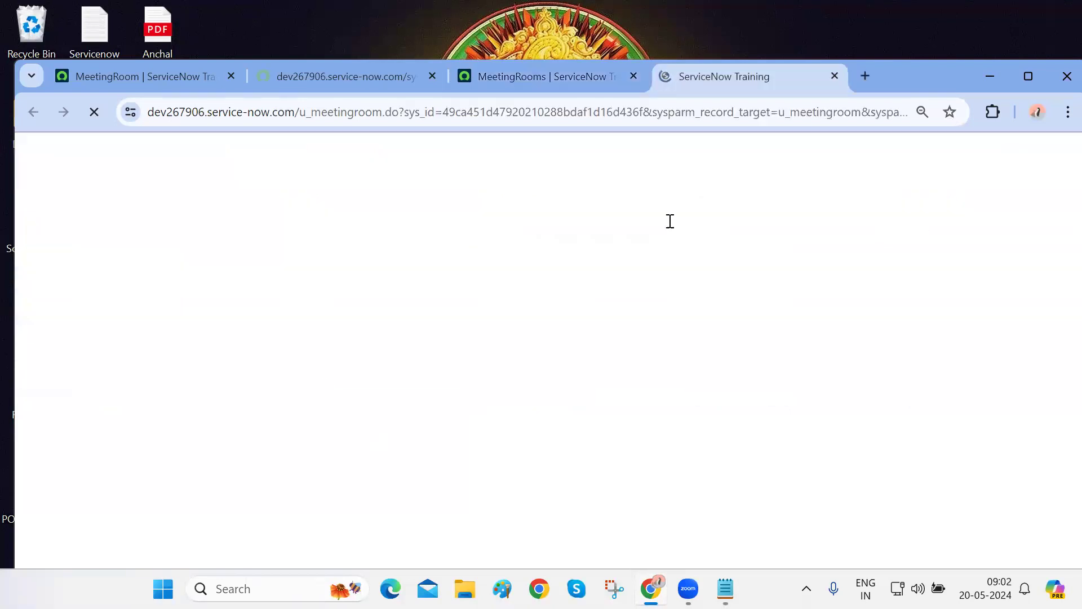
double_click(500, 112)
key("ctrl+c")
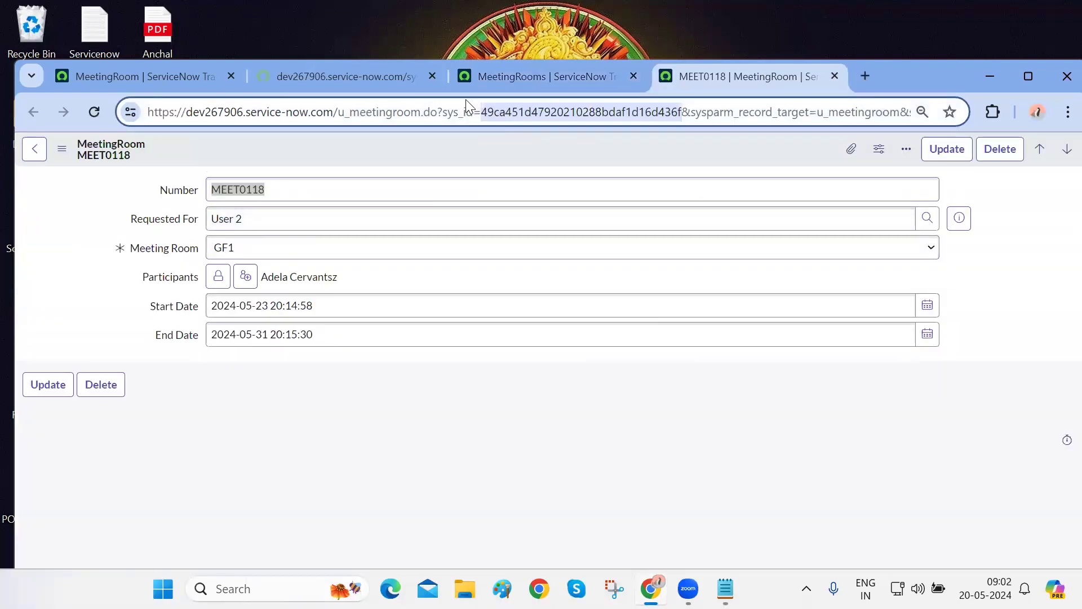
left_click(271, 84)
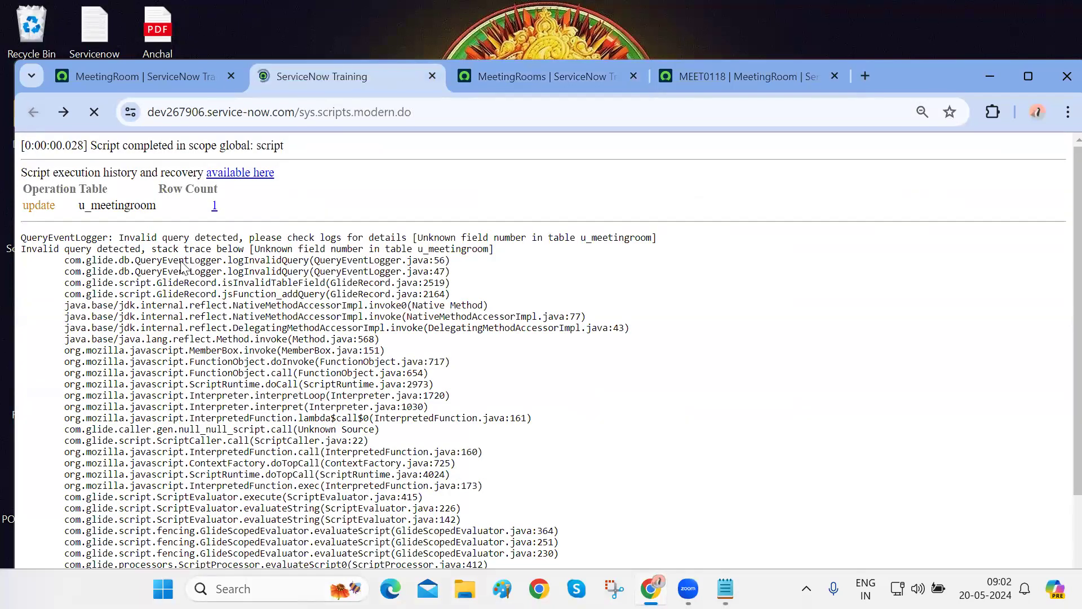
left_click_drag(290, 249, 101, 249)
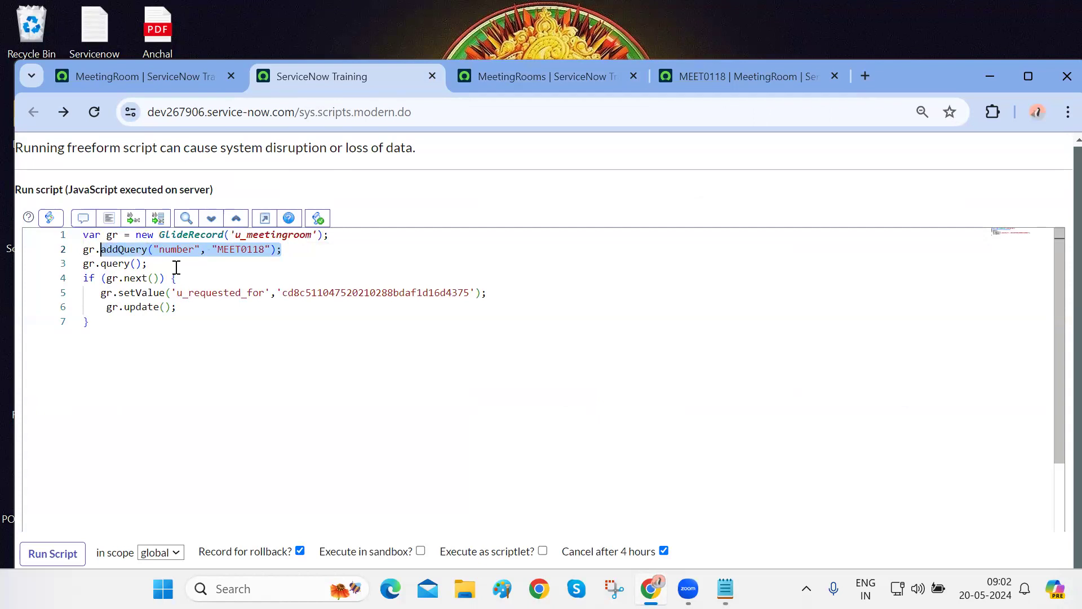
type("get('")
key("ctrl+v")
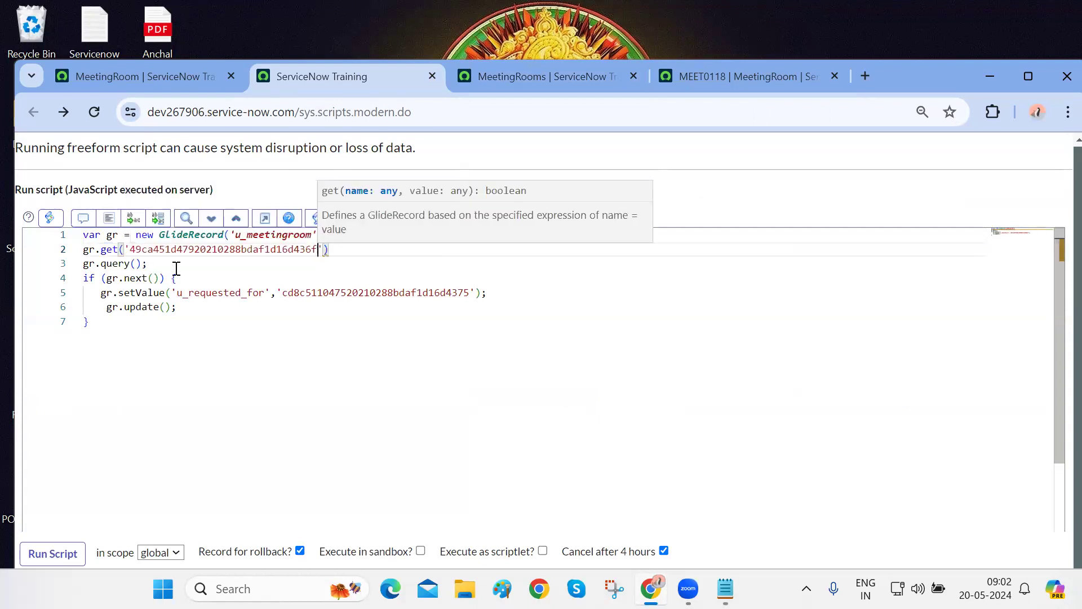
Remove the gr.query() line, the if (gr.next()) line and the closing brace from the background script
left_click(182, 270)
left_click_drag(198, 278, 80, 267)
key("BackSpace")
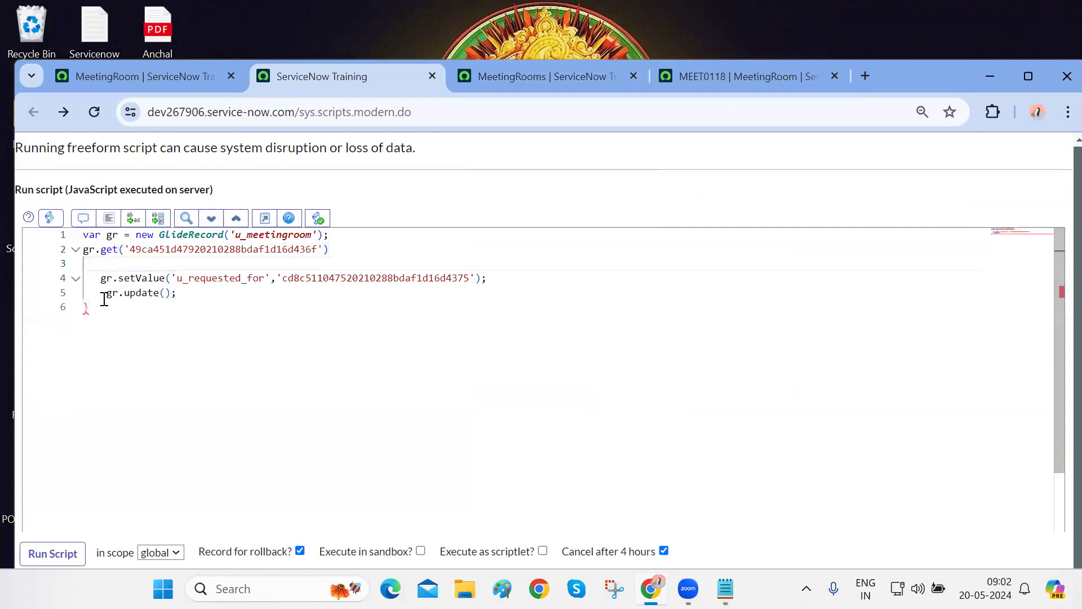
left_click(106, 312)
key("BackSpace")
key("BackSpace")
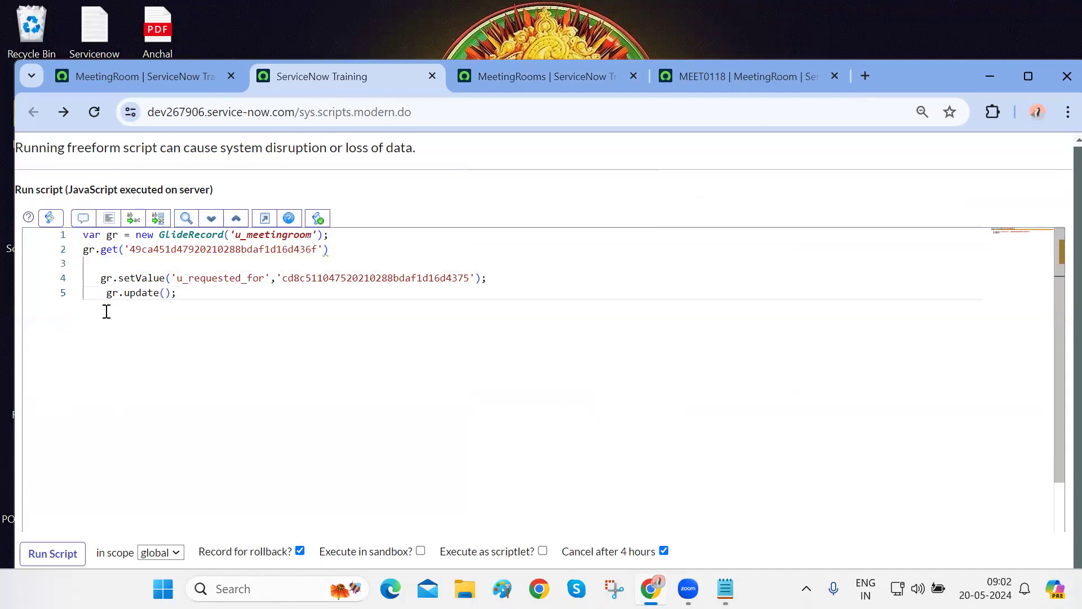
Run the simplified get-based script and reload the MEET0118 form to check Requested For
key("ctrl+a")
left_click(192, 306)
left_click(56, 553)
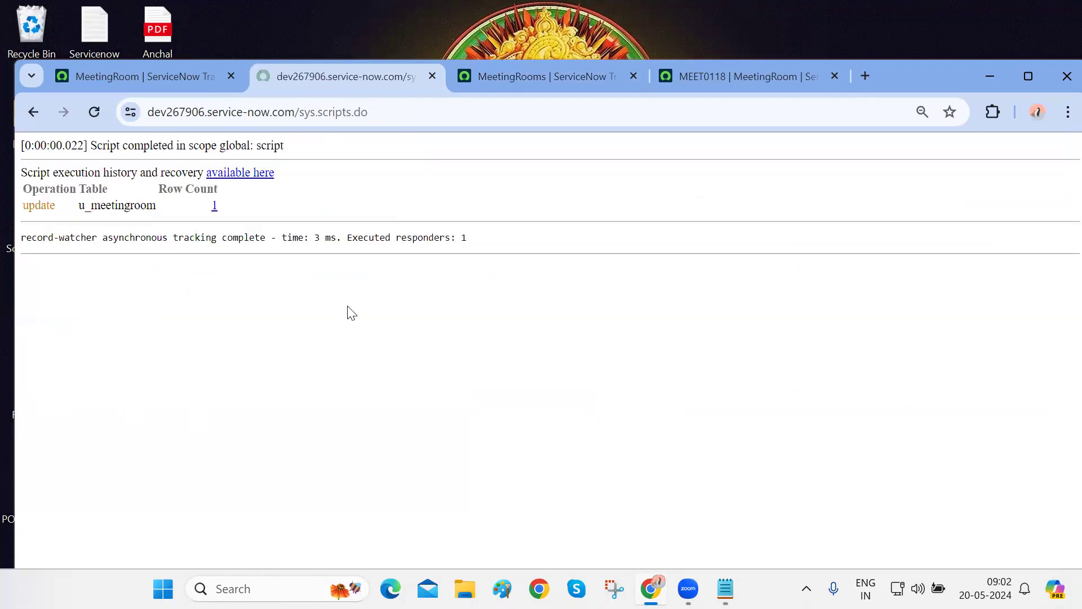
left_click(523, 81)
left_click(709, 80)
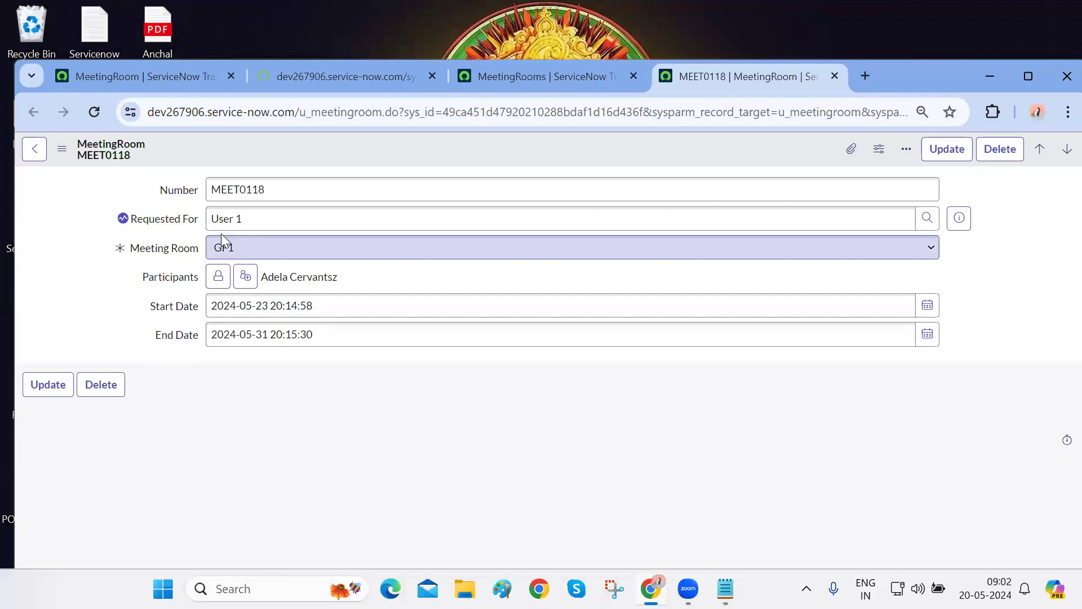
left_click(352, 106)
key("Return")
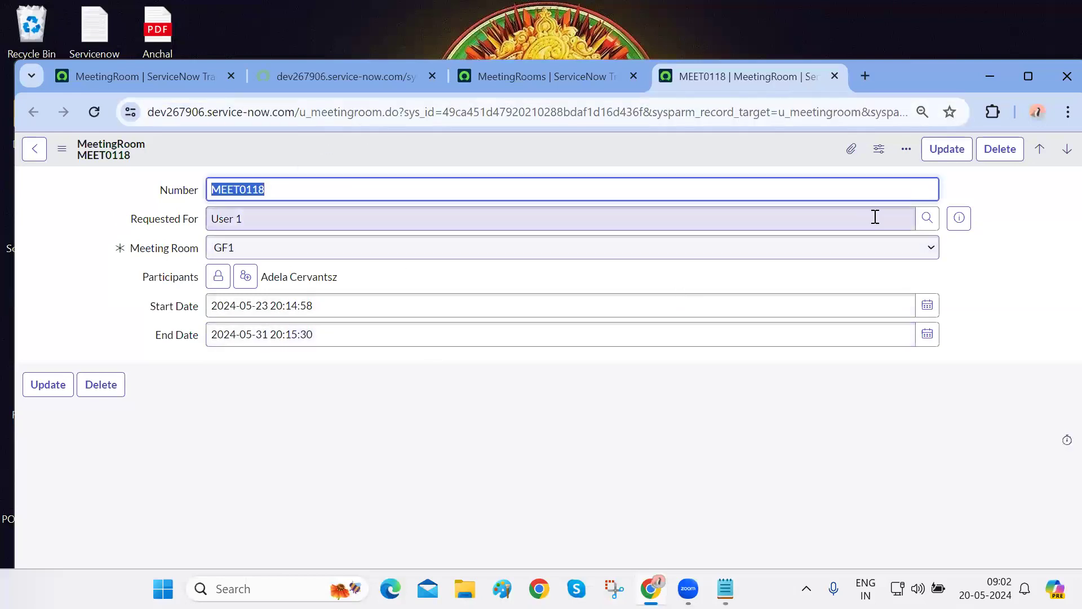
Change Requested For to User 2, switch Meeting Room to None and back to GF1, and save the MEET0118 record
left_click(873, 218)
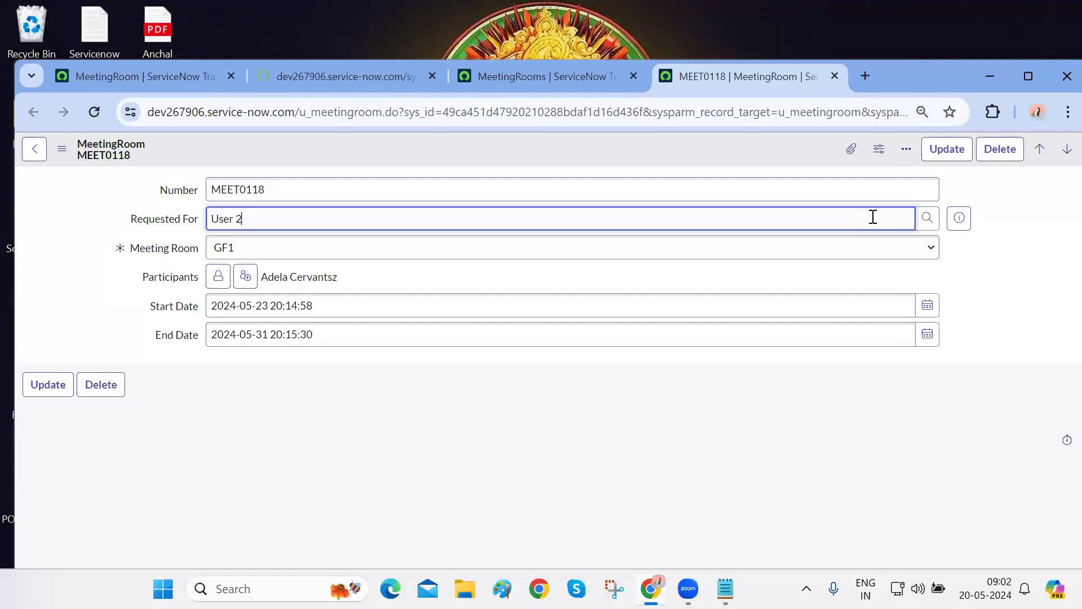
left_click(536, 258)
left_click(260, 252)
left_click(245, 267)
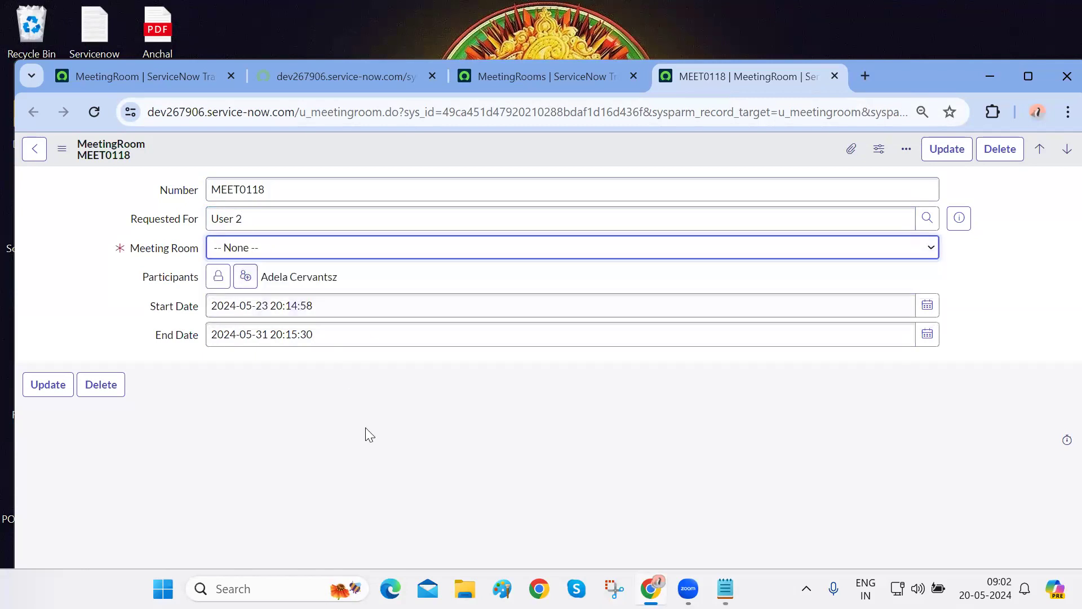
left_click(370, 250)
left_click(292, 279)
right_click(346, 155)
left_click(368, 164)
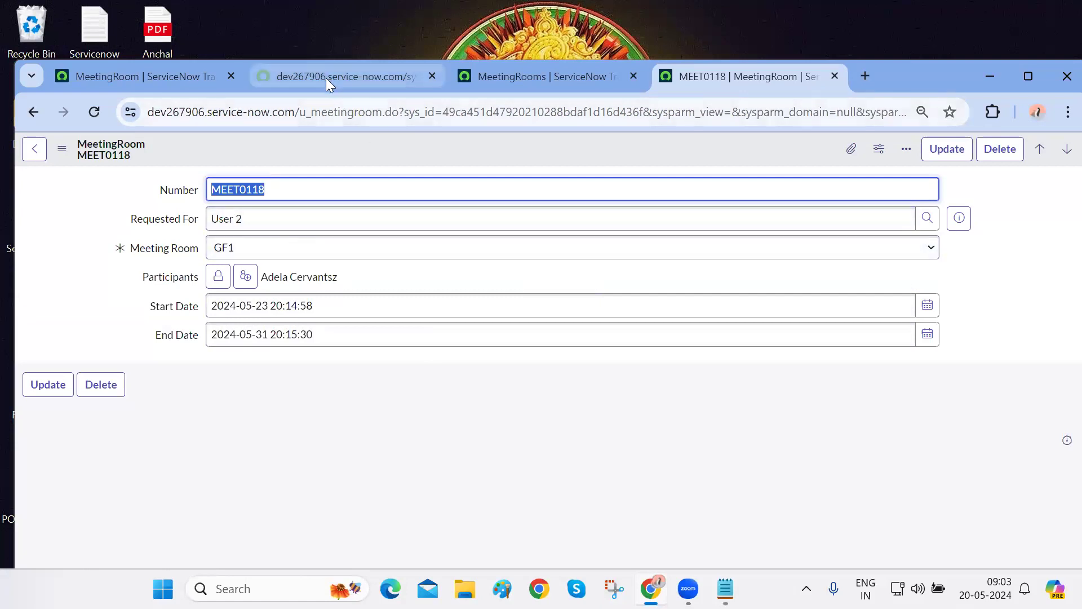
Copy the Meeting Room field's name, u_meeting_room, from its dictionary info and return to the background script editor
right_click(167, 248)
right_click(168, 248)
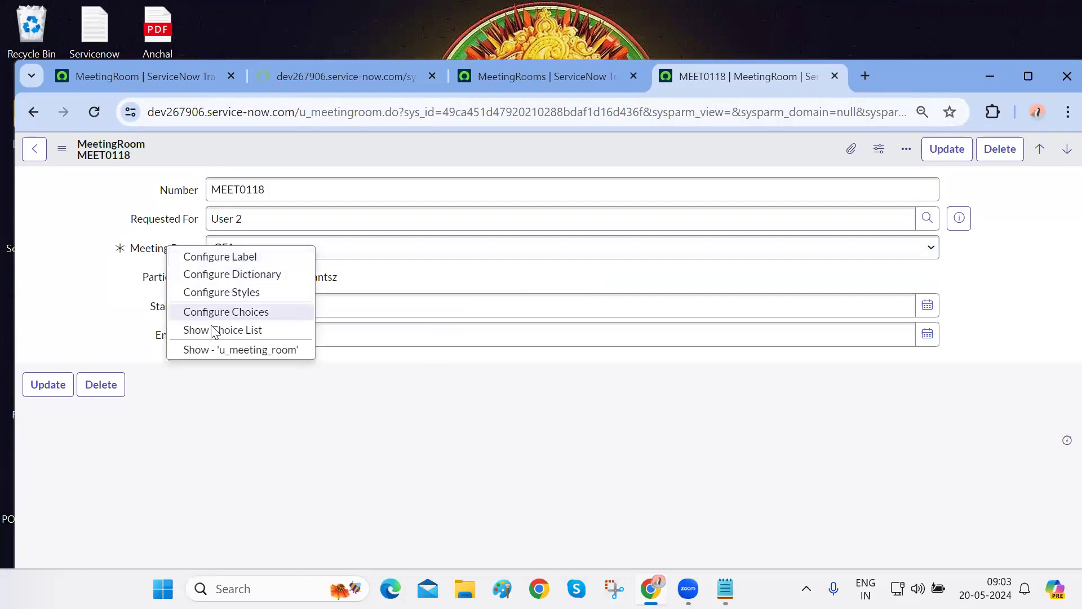
left_click(222, 357)
double_click(540, 353)
key("ctrl+c")
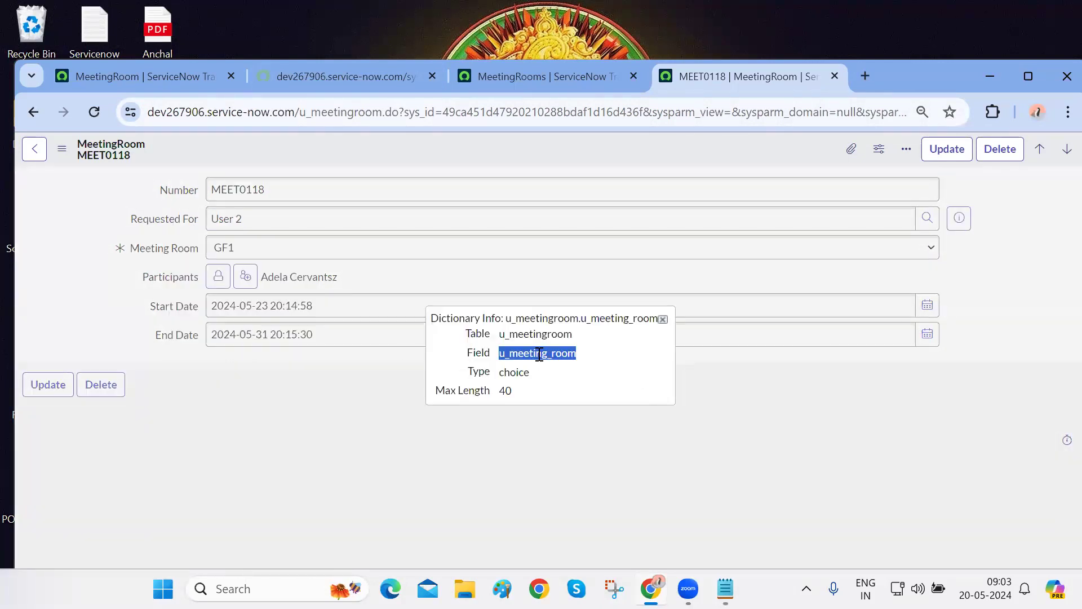
left_click(314, 74)
left_click(29, 112)
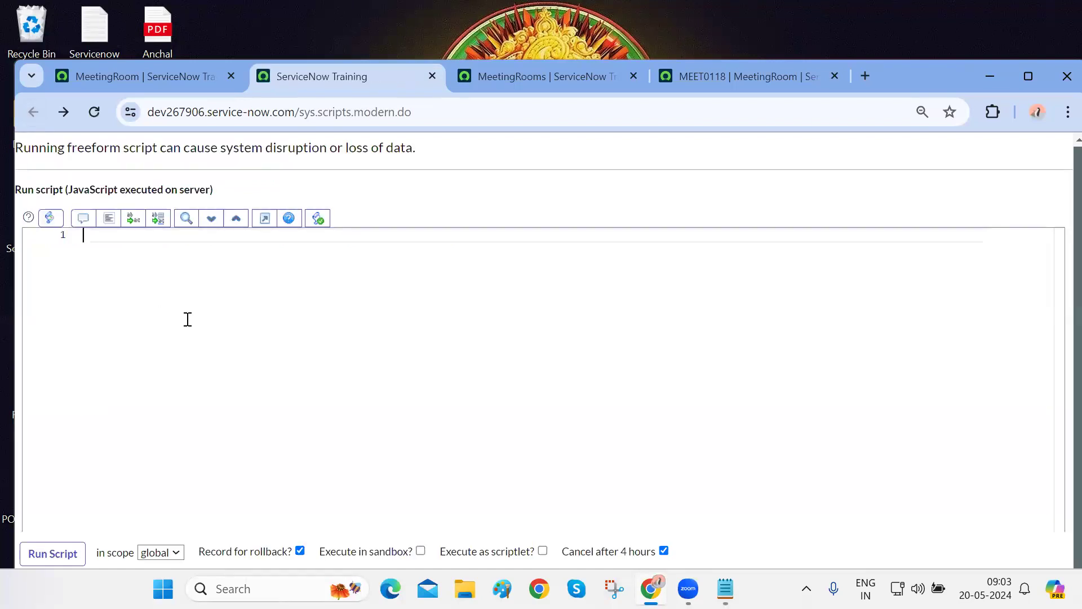
key("alt+Tab")
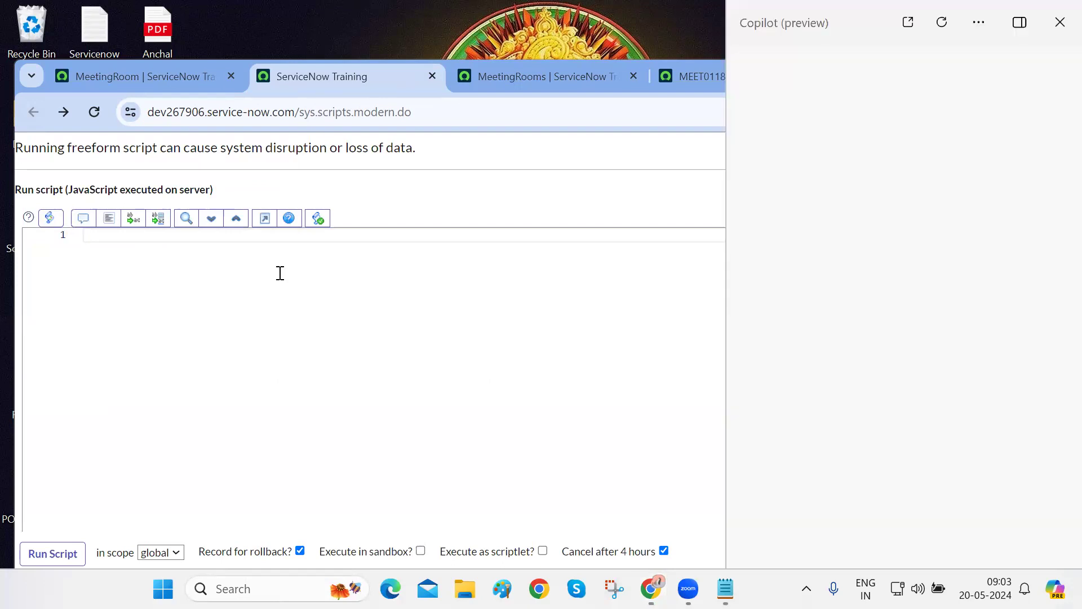
left_click(280, 273)
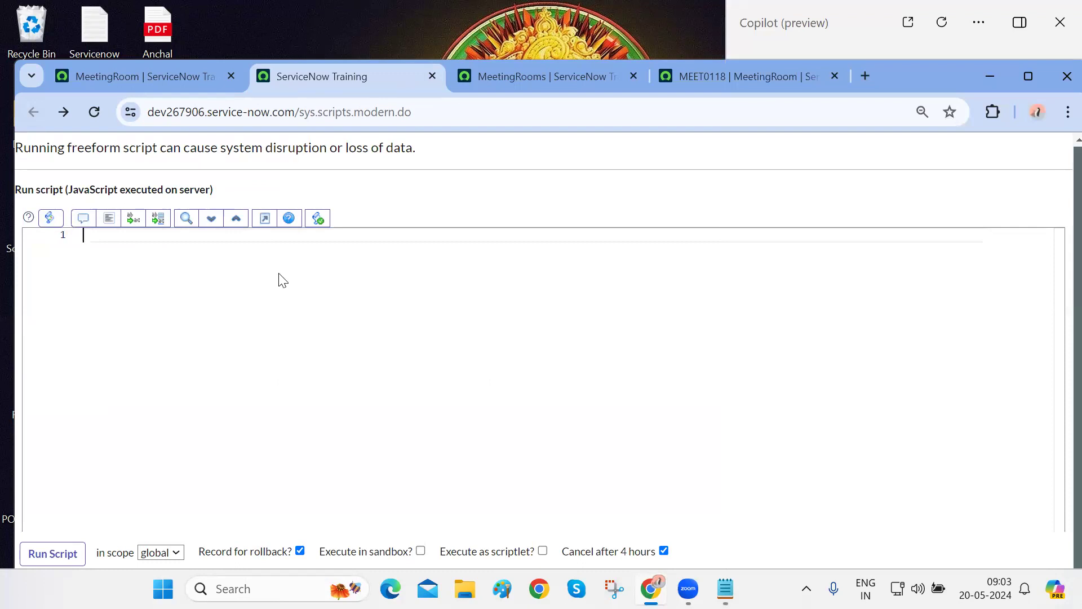
key("super+v")
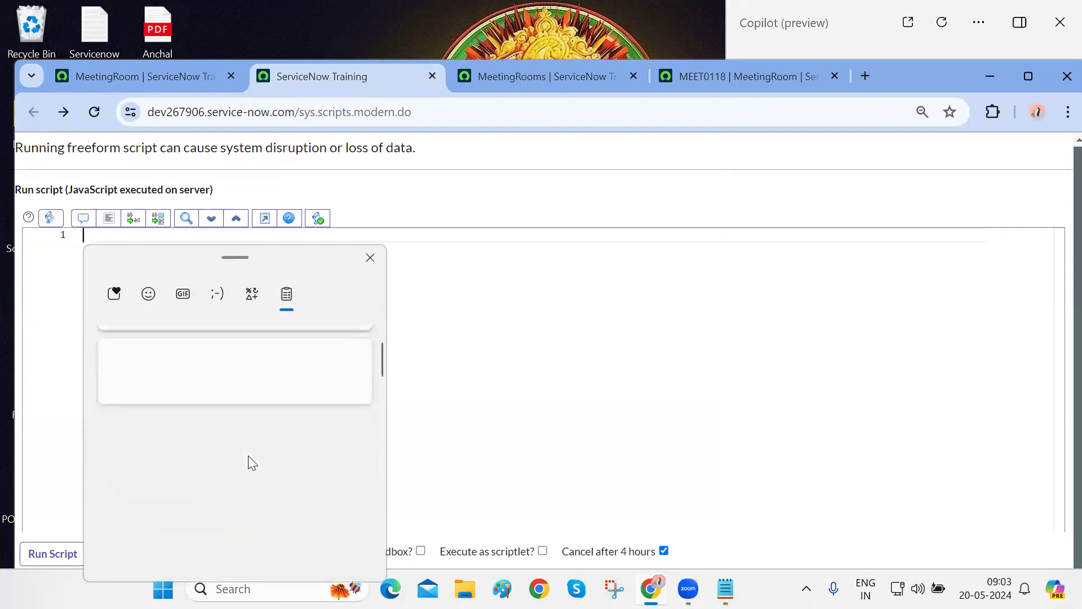
scroll(248, 455, "down", 7)
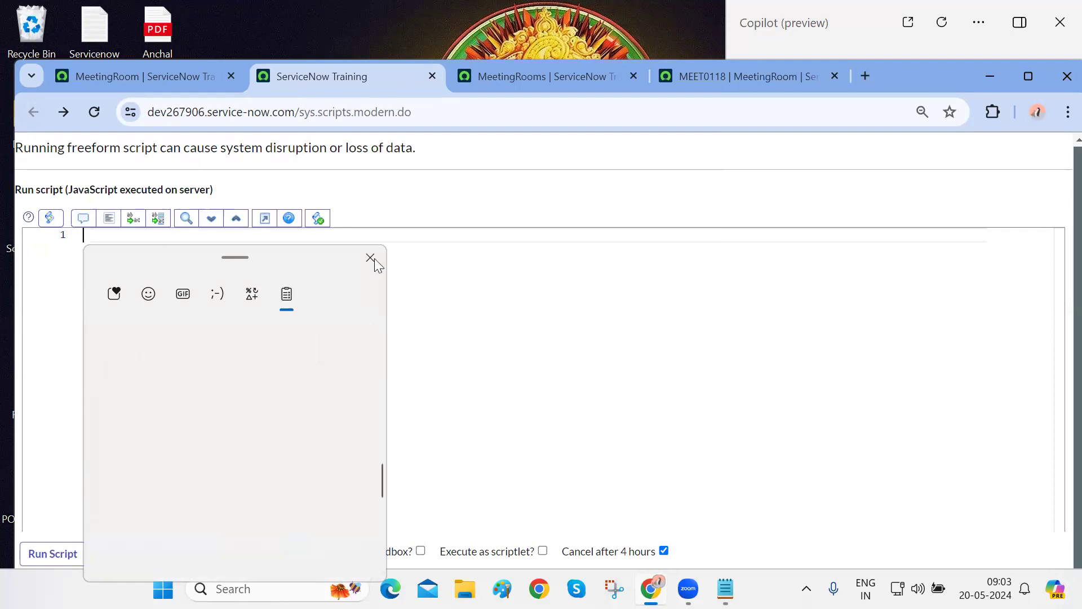
left_click(370, 259)
key("ctrl+v")
key("ctrl+z")
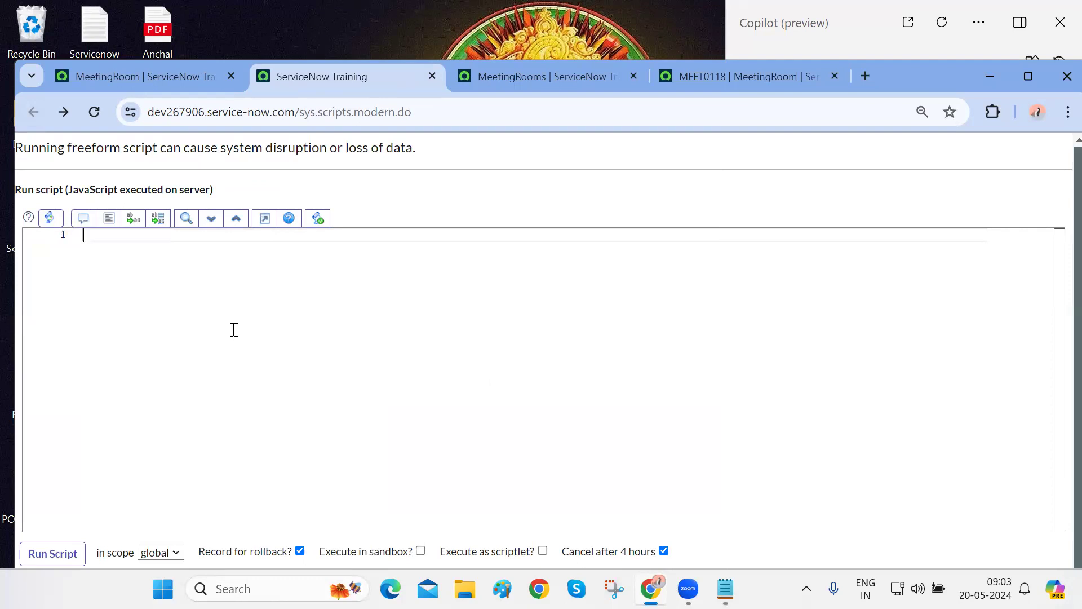
Insert the earlier u_meetingroom GlideRecord script with the MEET0118 query from the clipboard history into the empty editor
key("super+v")
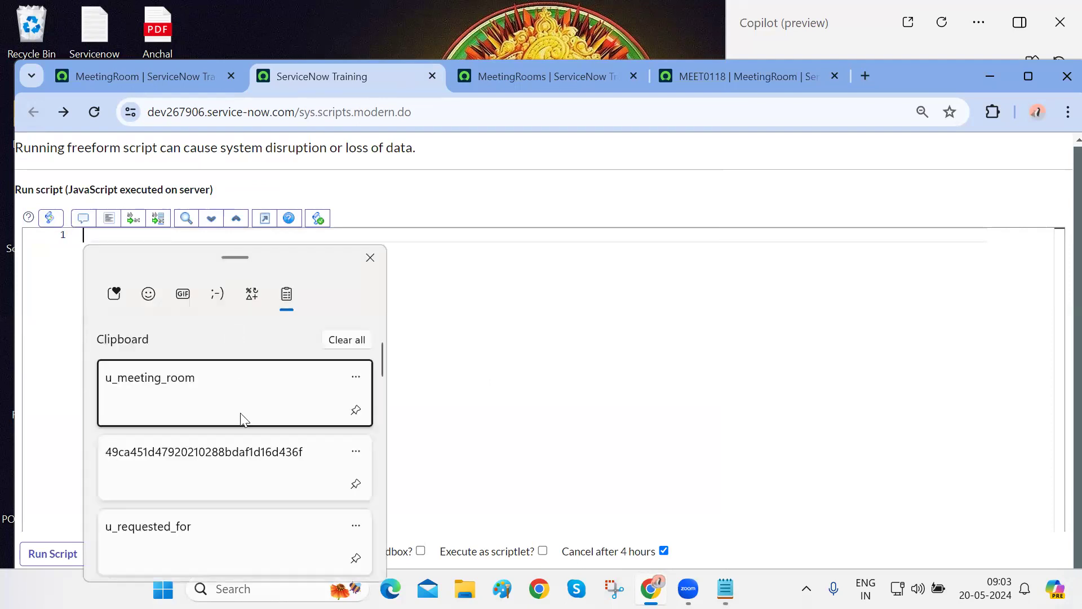
scroll(242, 417, "down", 1)
scroll(244, 420, "down", 5)
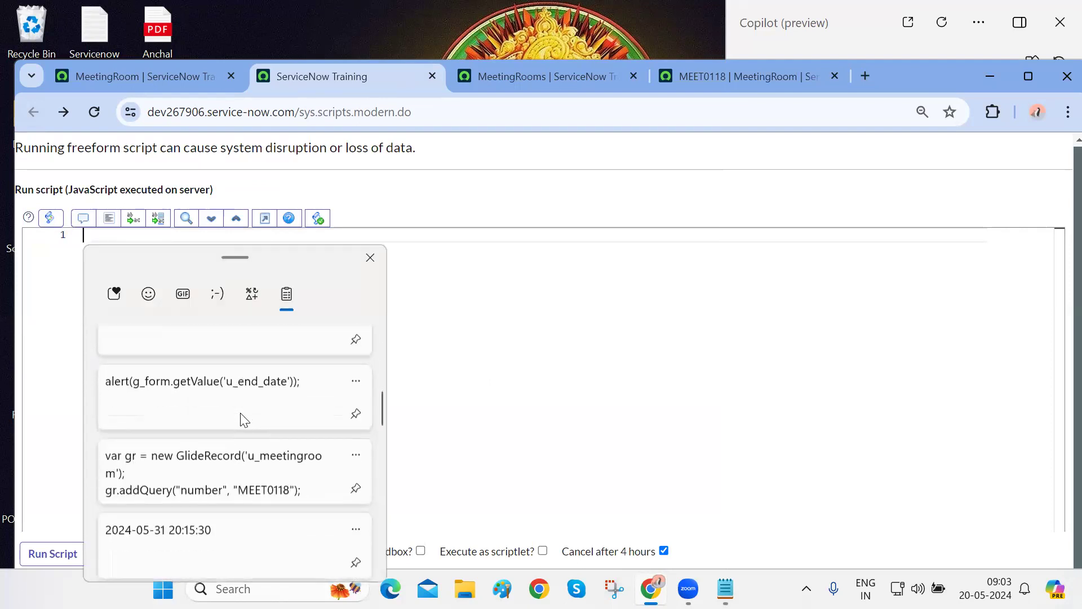
key("Return")
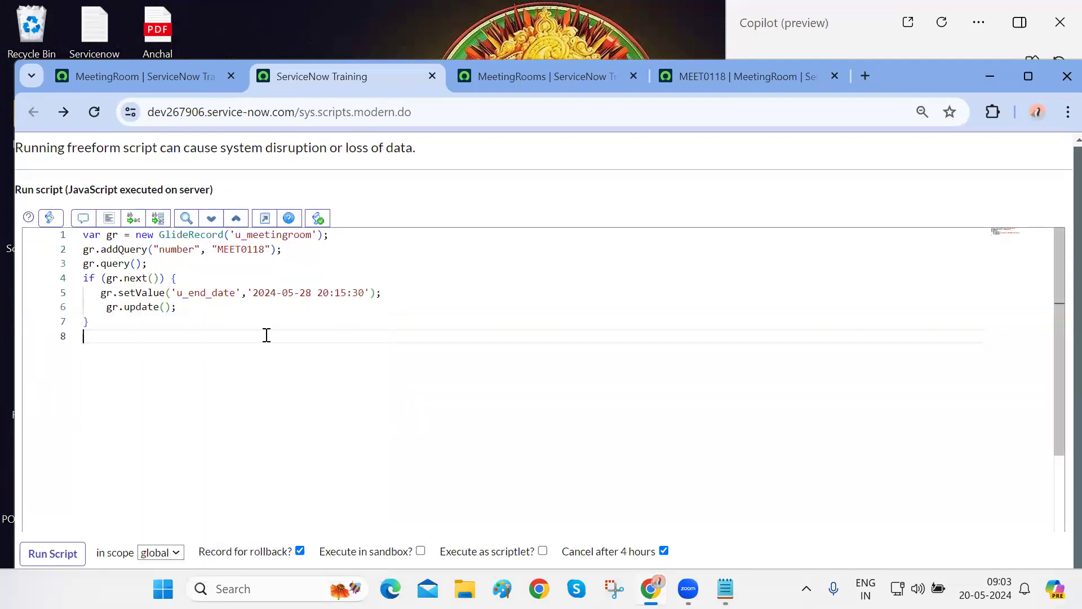
Replace the addQuery call with gr.get() using the sys_id copied from the MEET0118 record's URL
left_click_drag(282, 249, 99, 252)
type("get")
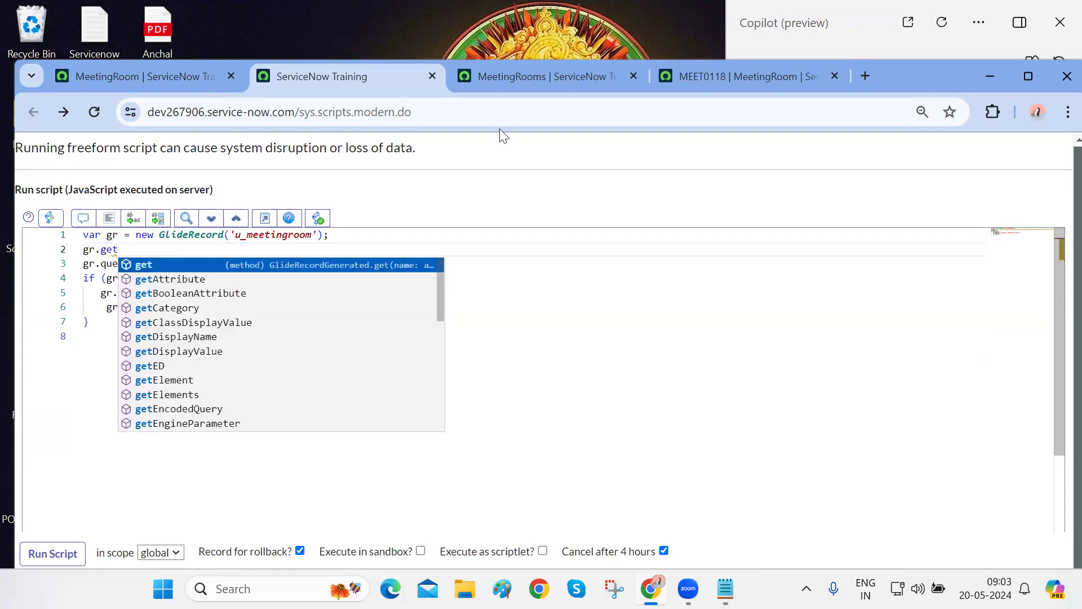
left_click(758, 76)
double_click(503, 113)
key("ctrl+c")
left_click(314, 76)
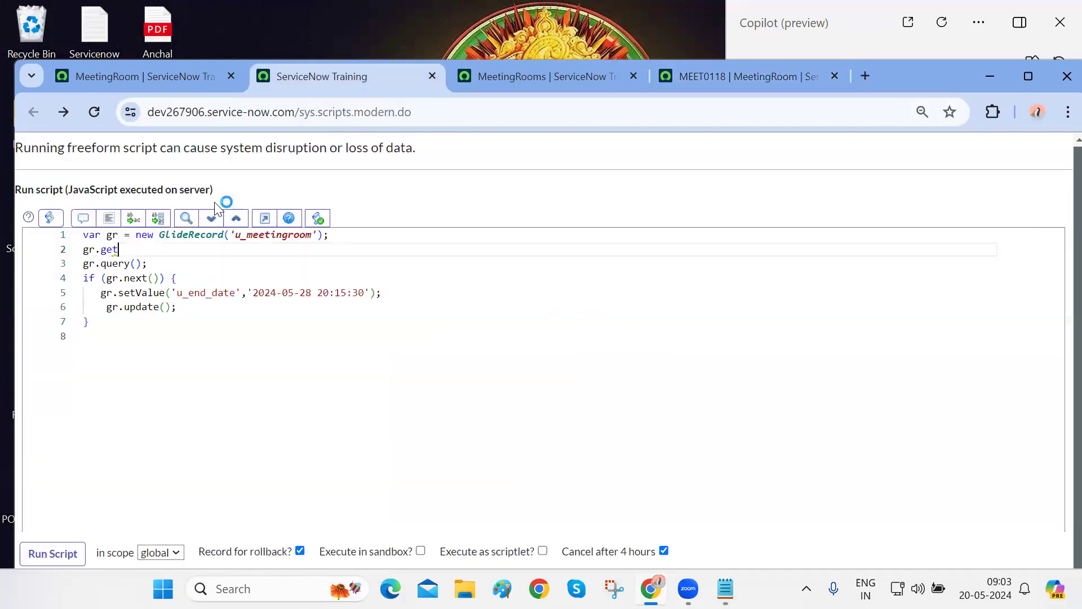
type("('")
key("ctrl+v")
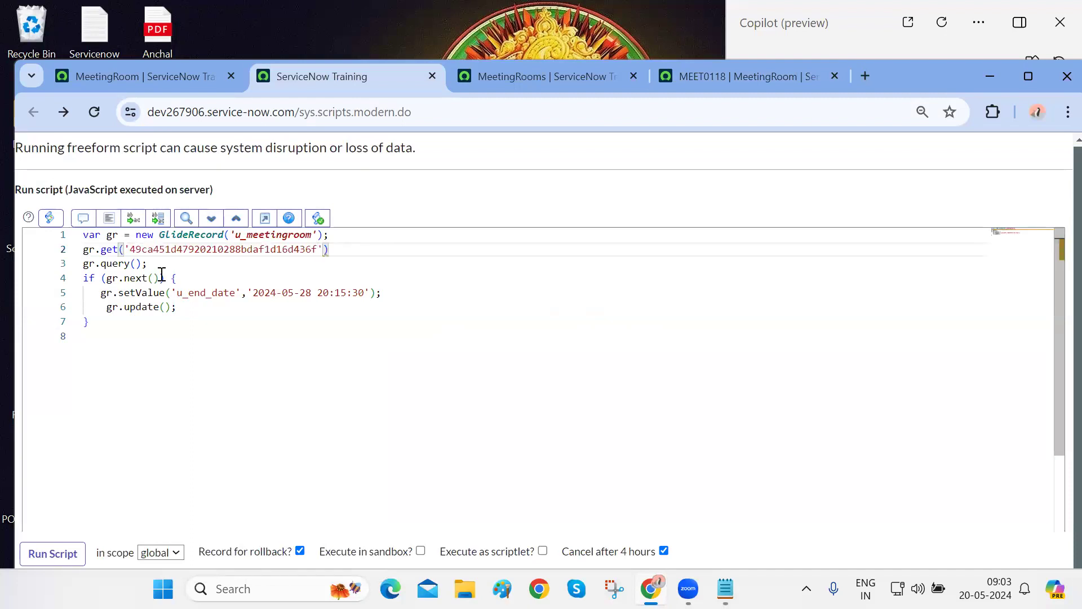
Delete the query line, the if (gr.next()) condition and its closing brace from the pasted script
left_click_drag(187, 275, 28, 262)
key("BackSpace")
left_click(102, 312)
key("BackSpace")
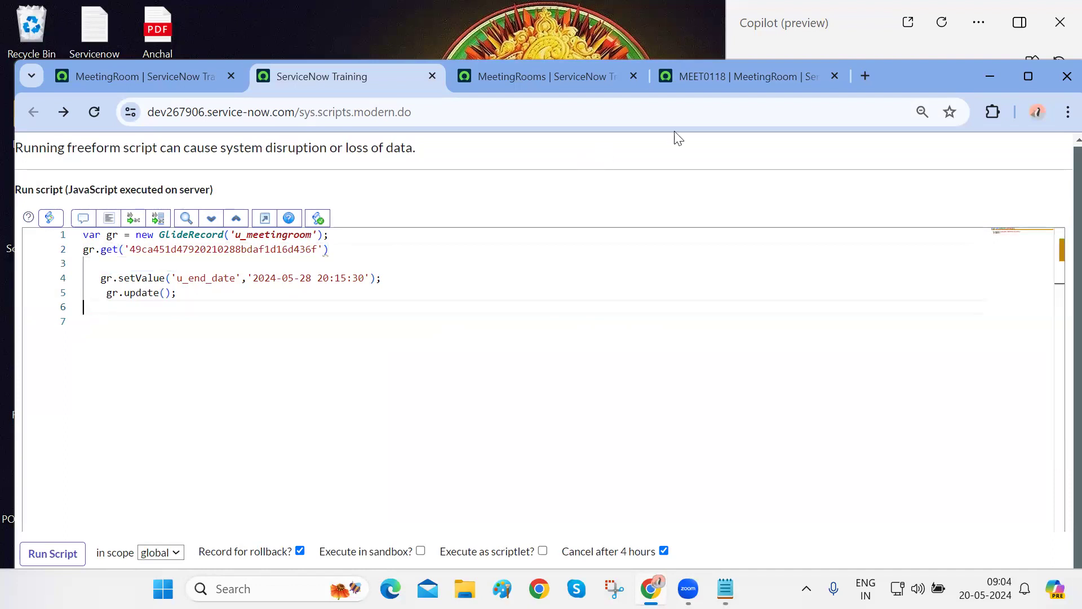
Copy the field name u_requested_for from Requested For's dictionary info and use it in place of u_end_date in setValue
left_click(738, 77)
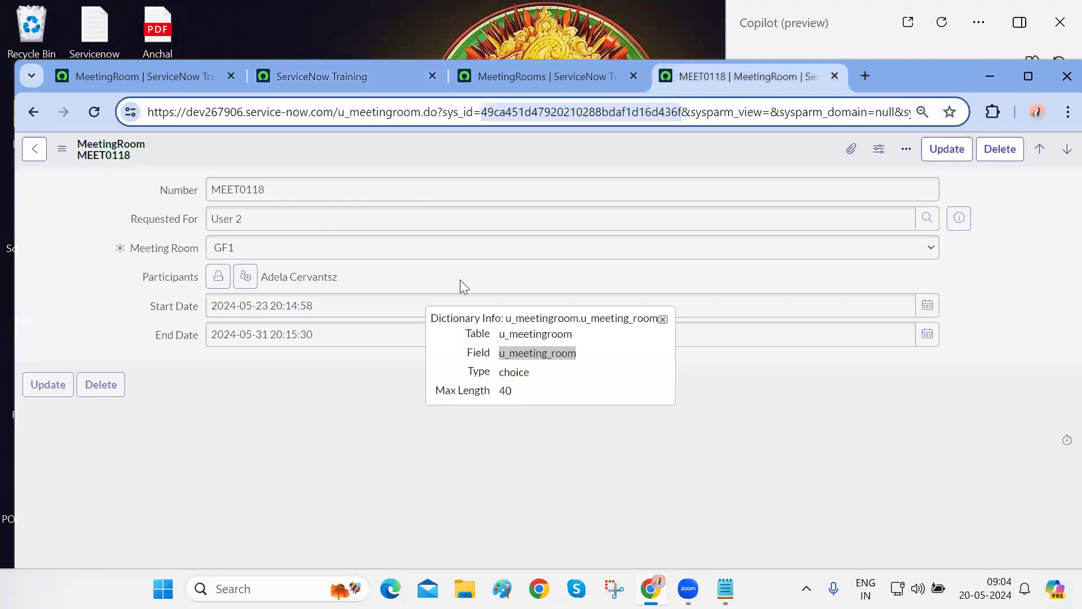
left_click(664, 319)
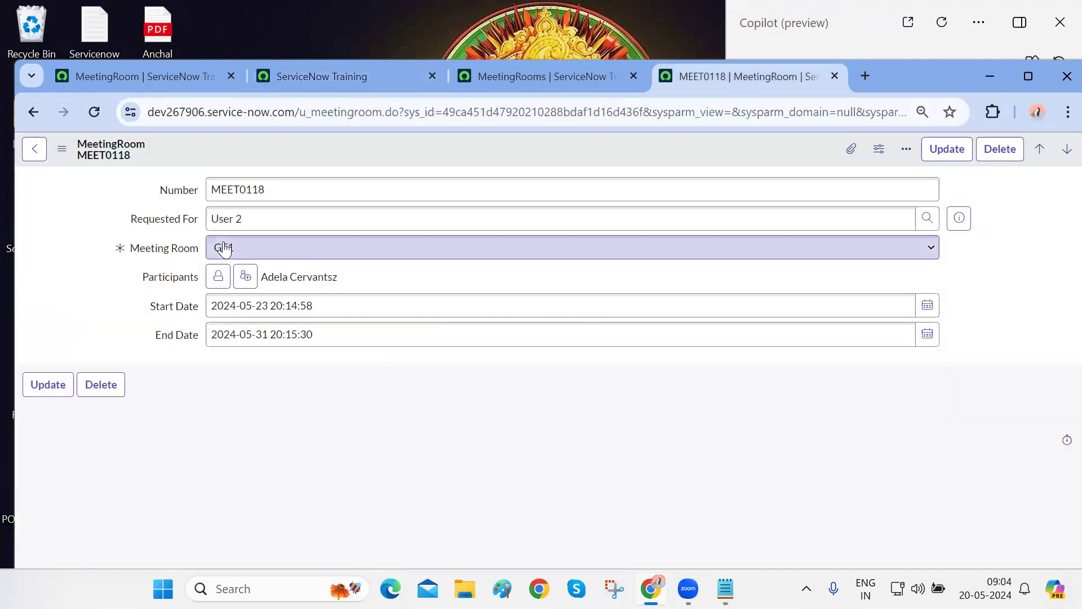
right_click(184, 223)
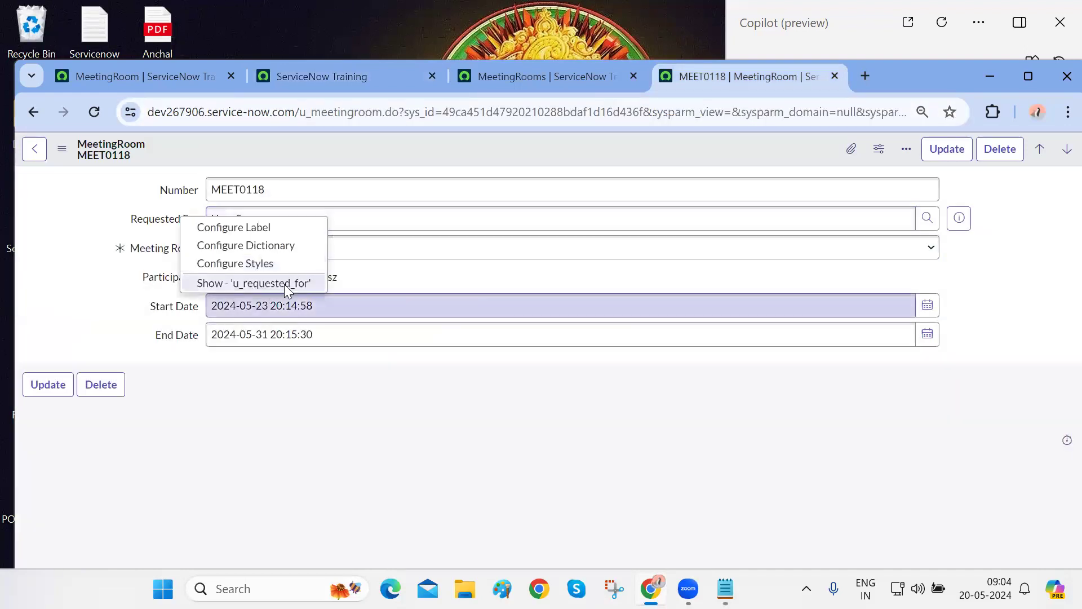
left_click(251, 283)
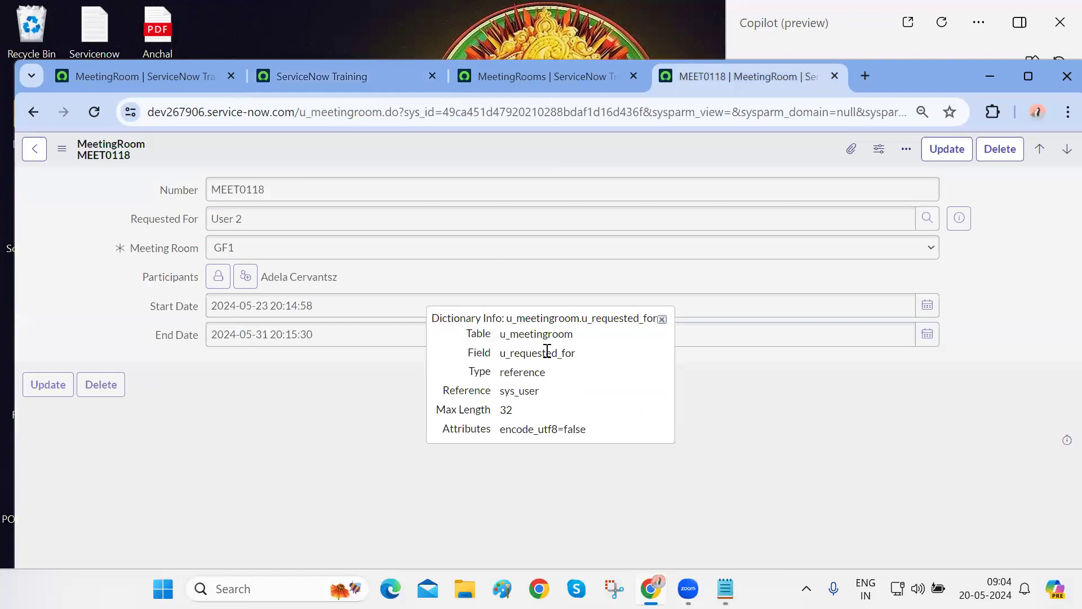
double_click(545, 354)
key("ctrl+c")
left_click(314, 74)
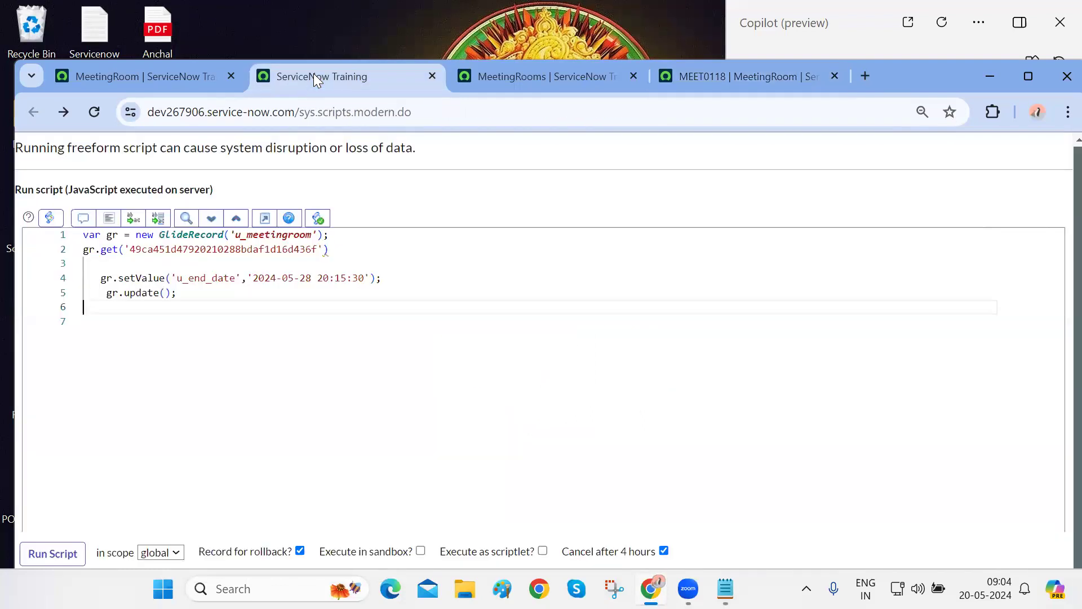
double_click(192, 279)
key("ctrl+v")
Close the dictionary info, set Requested For to User 1 on the MEET0118 form and preview that user's record
left_click(594, 80)
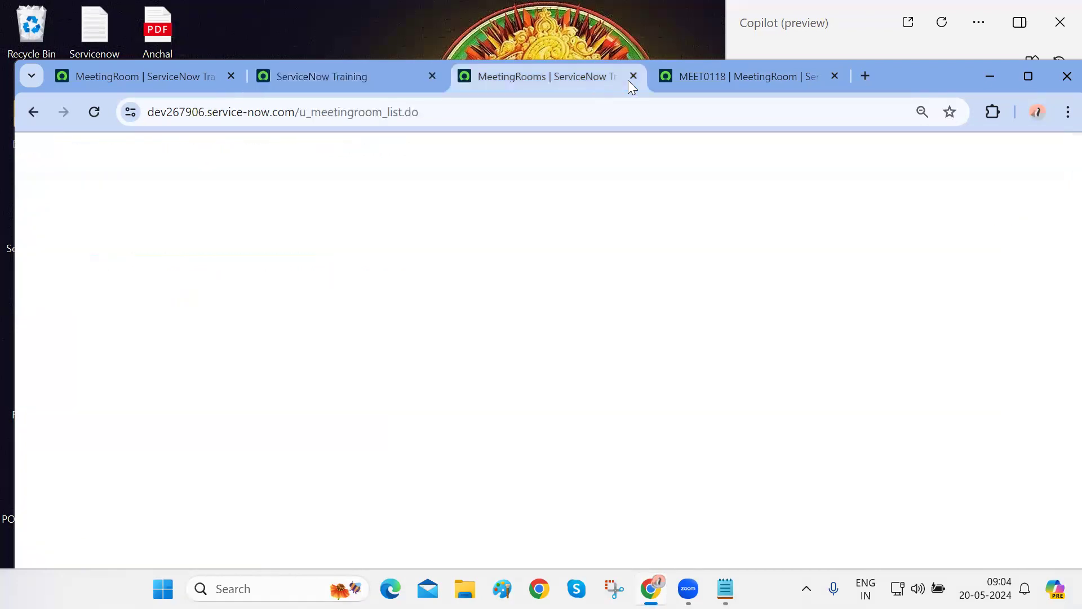
left_click(683, 83)
left_click(663, 319)
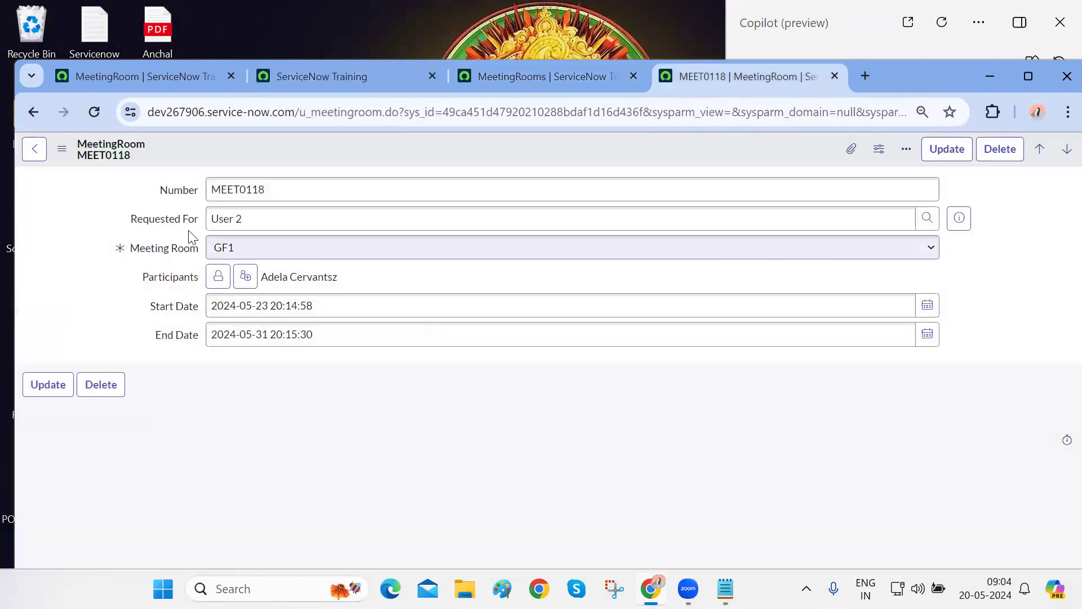
left_click(687, 219)
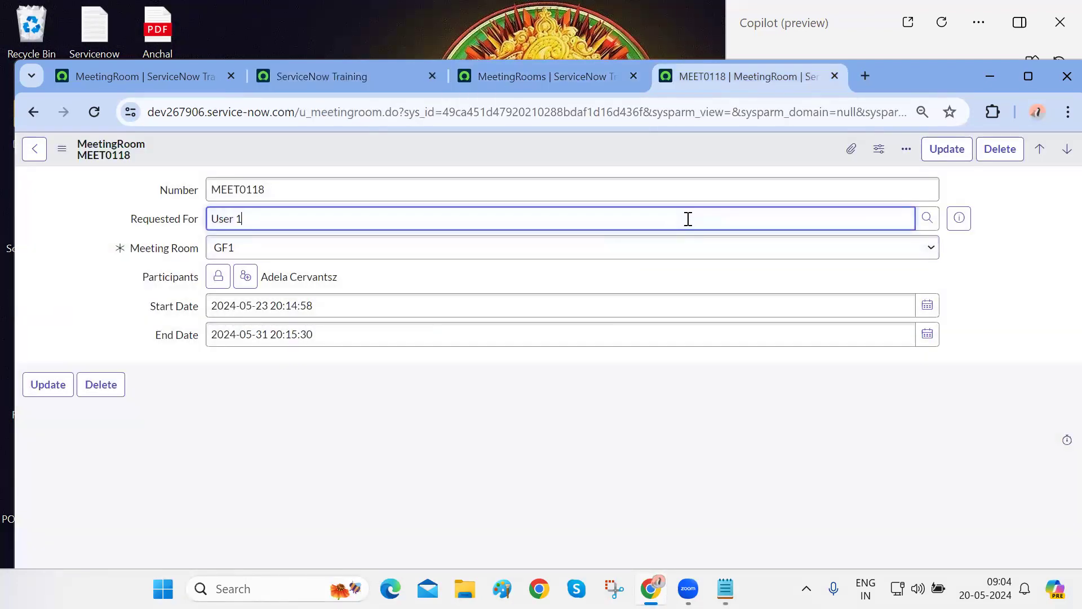
left_click(708, 262)
left_click(959, 220)
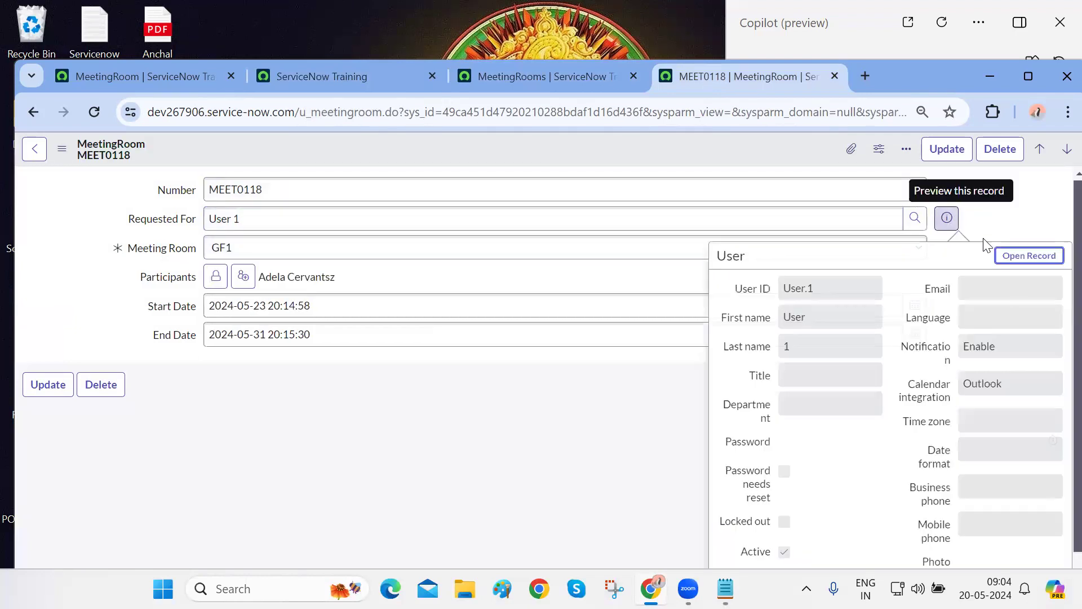
Open User 1's record and use the sys_id from its URL as the value of the u_requested_for setValue call
left_click(1014, 256)
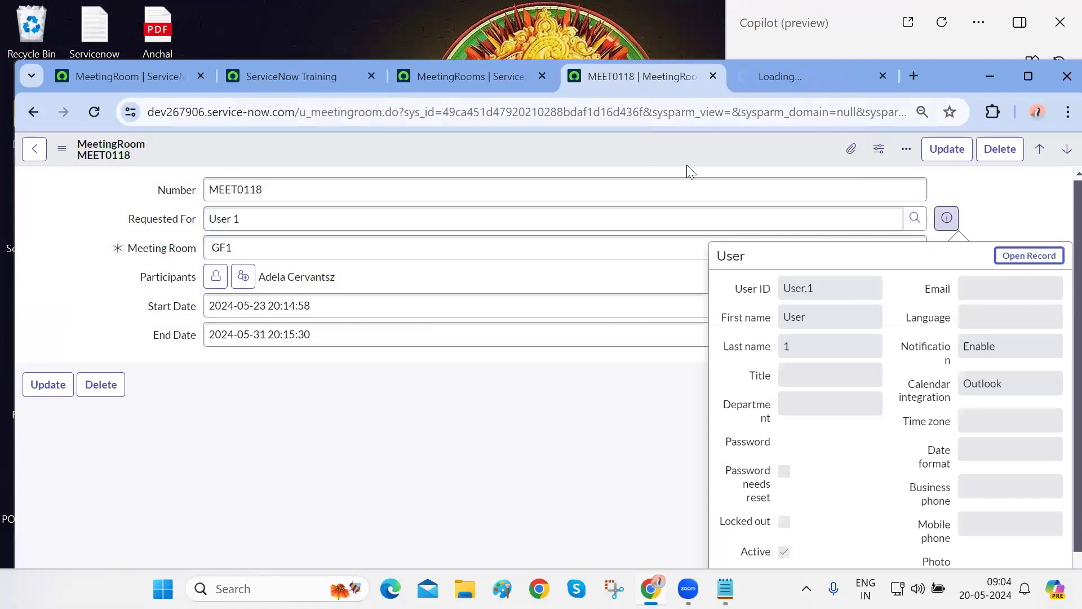
left_click(499, 111)
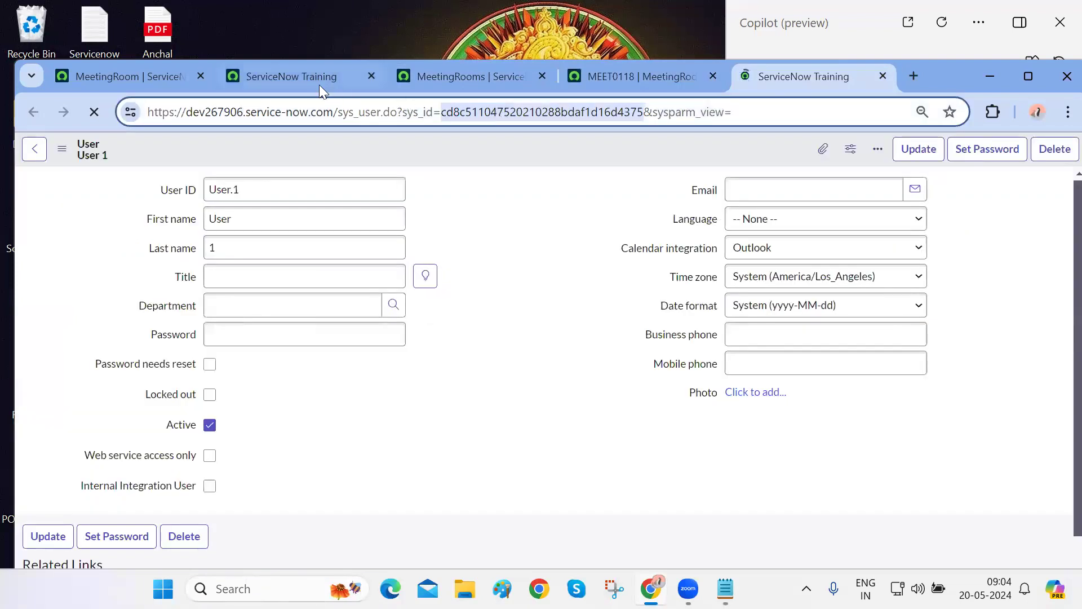
left_click(330, 83)
left_click_drag(283, 280, 397, 279)
key("ctrl+v")
left_click(203, 292)
Start a second gr.setValue() call on a new line below the u_requested_for line
left_click(495, 279)
key("Return")
type("gr.set")
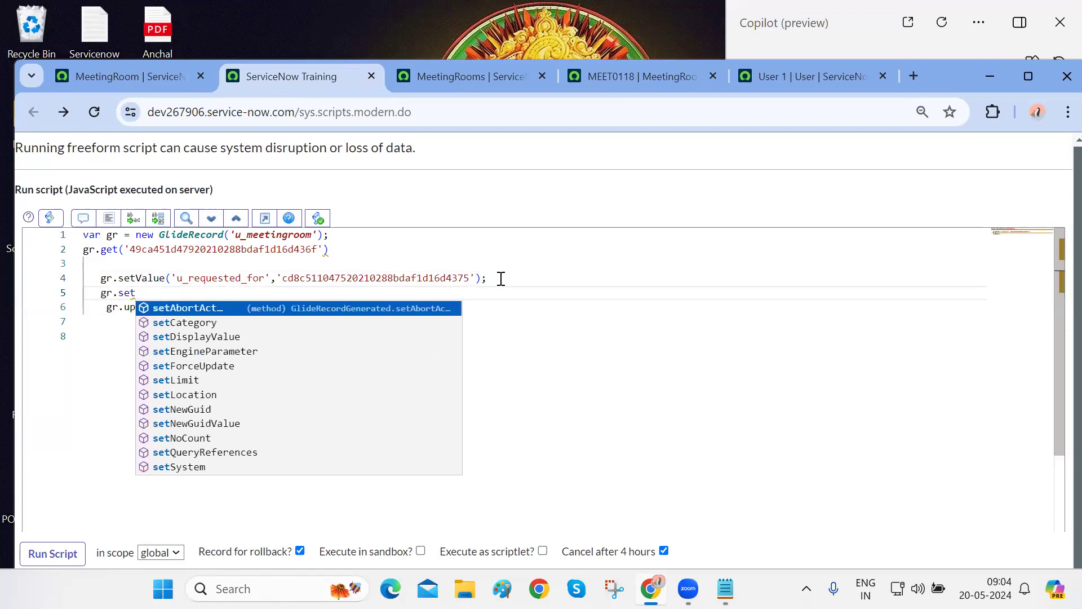
type("Value(")
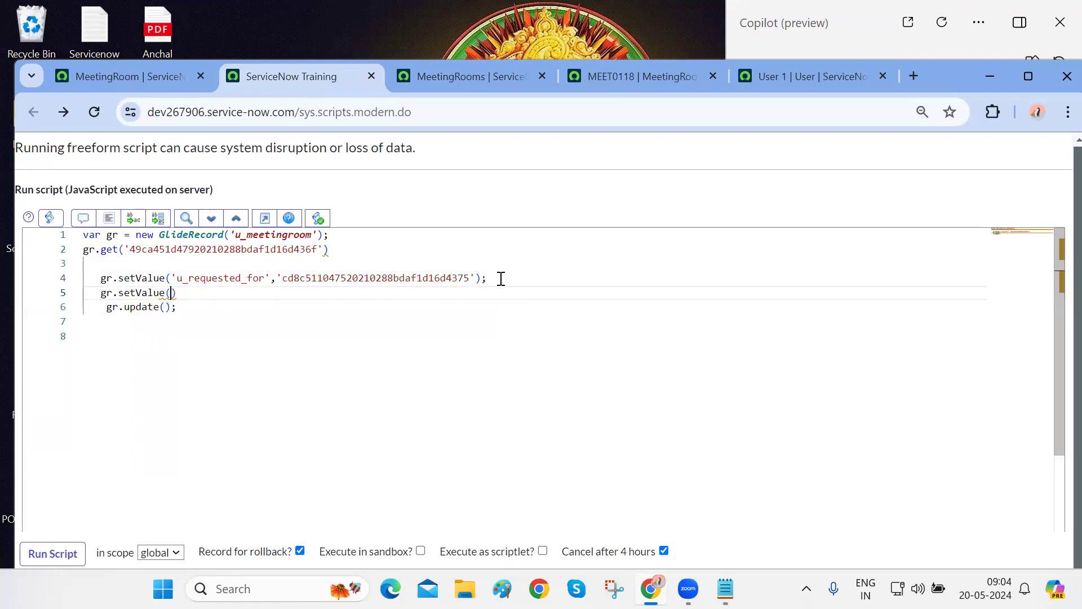
Close the user preview on the MEET0118 form and copy the field name u_meeting_room from Meeting Room's dictionary info
left_click(621, 77)
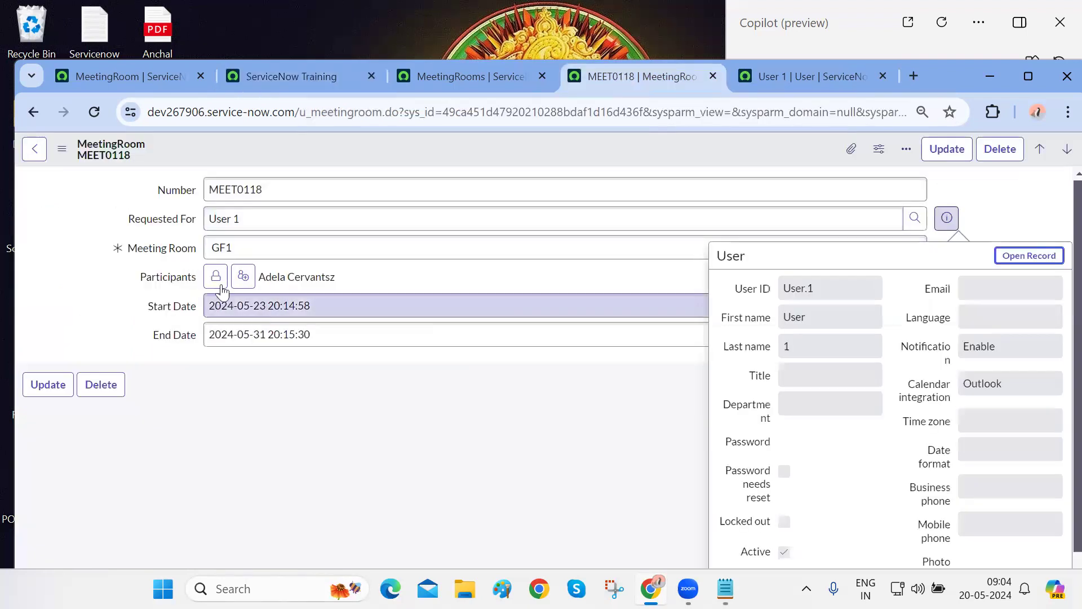
key("Escape")
left_click(162, 249)
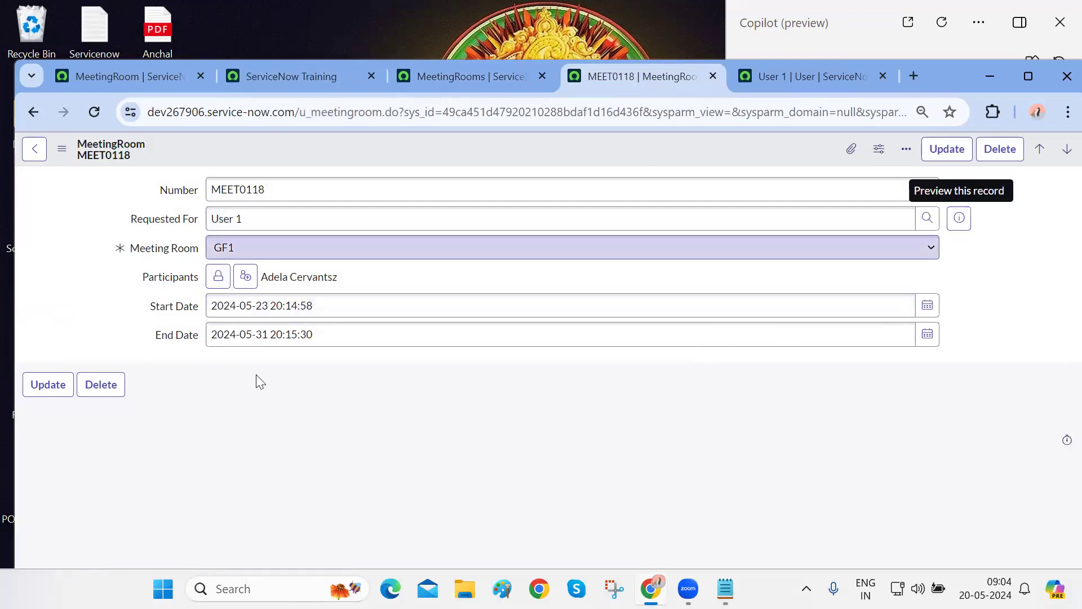
left_click(223, 353)
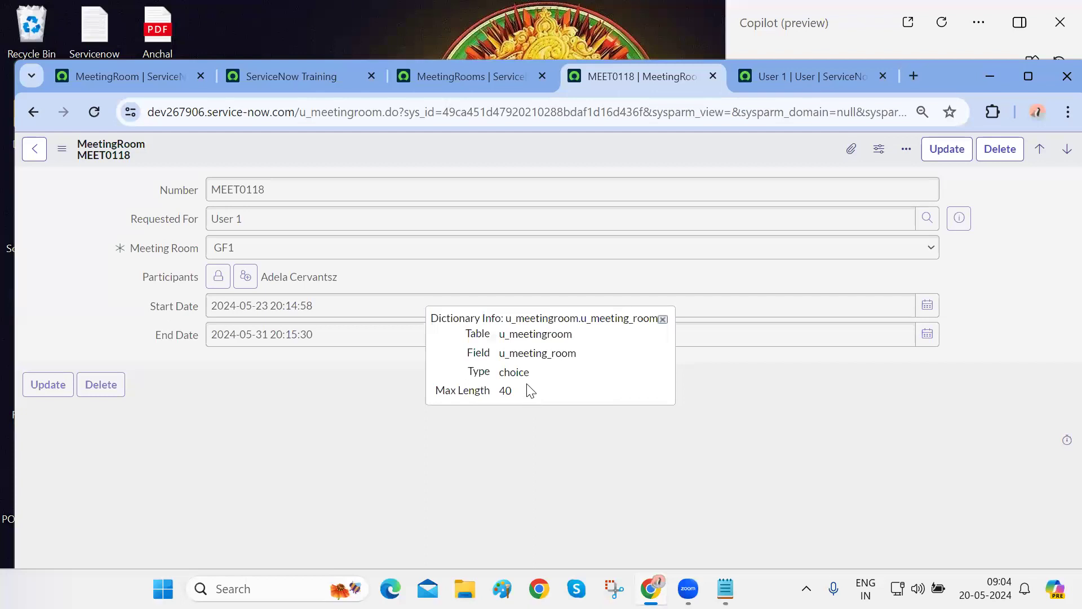
double_click(526, 354)
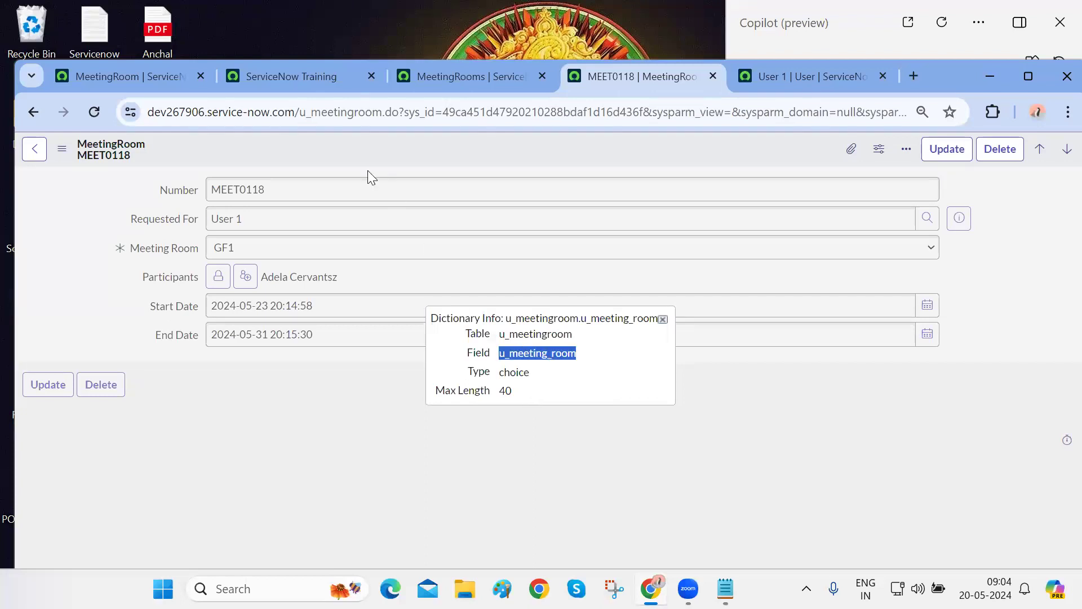
Complete the second setValue call in the script with 'u_meeting_room' and an empty string as its value
left_click(302, 76)
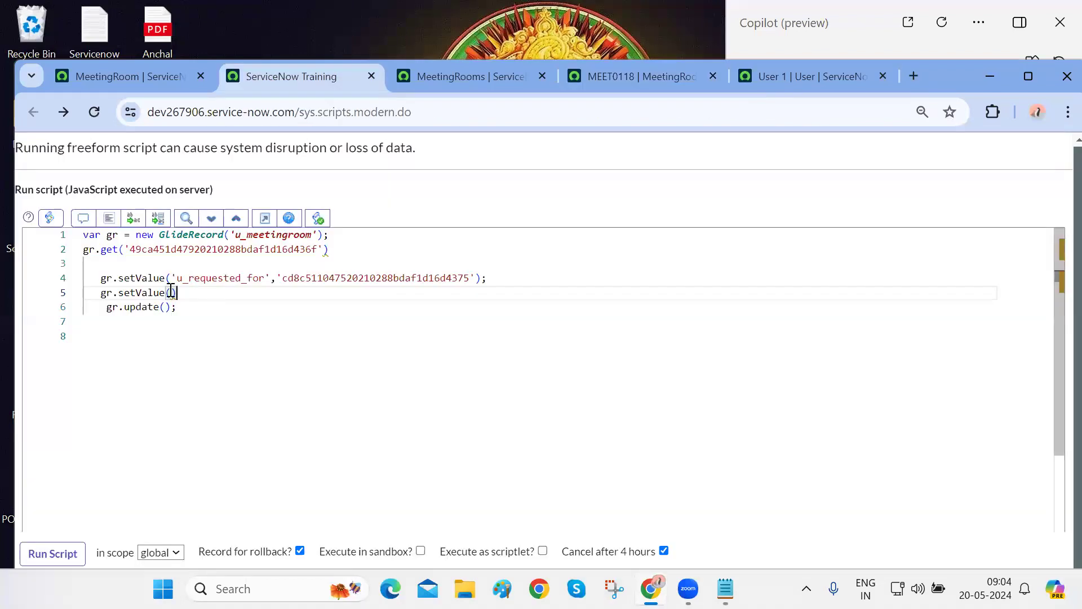
left_click(171, 292)
type("'u_meeting_room','')")
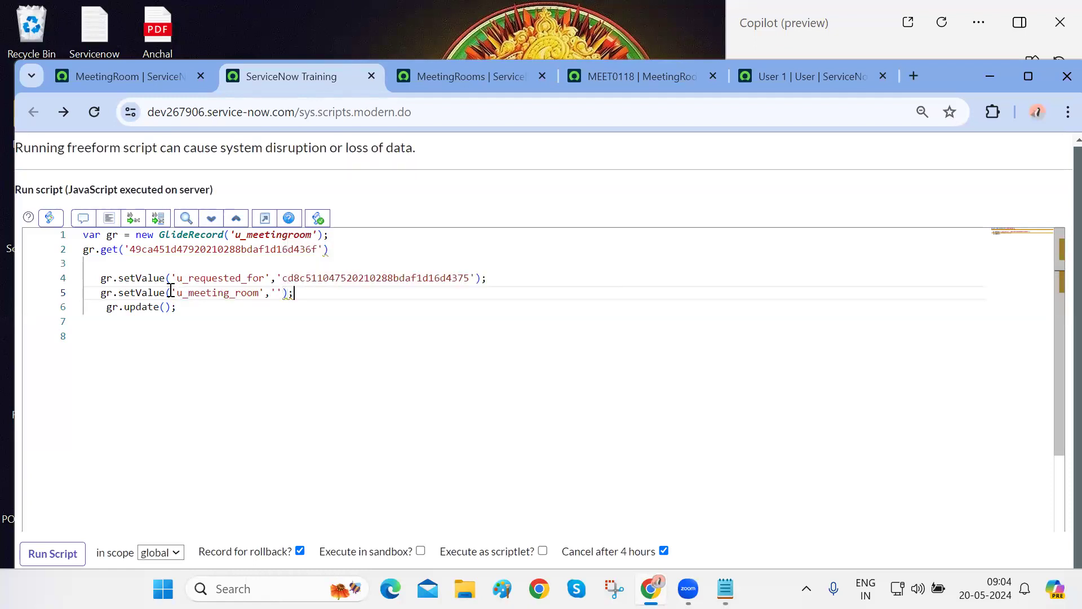
Close the Meeting Room dictionary info on the form and review the script's table name, requested-for field and user sys_id
left_click(182, 324)
double_click(265, 237)
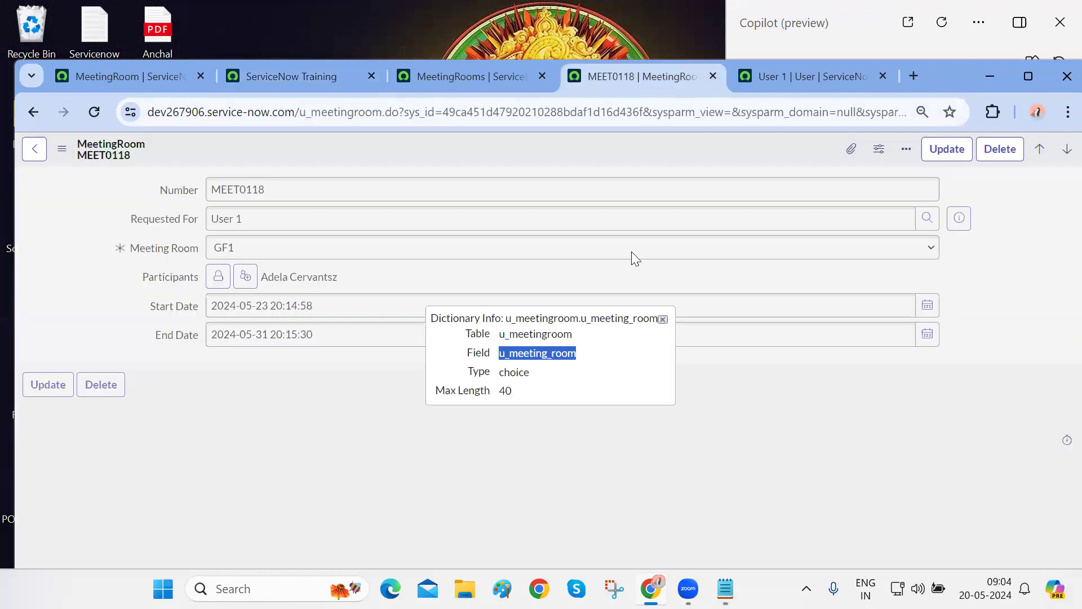
left_click(663, 319)
left_click(317, 79)
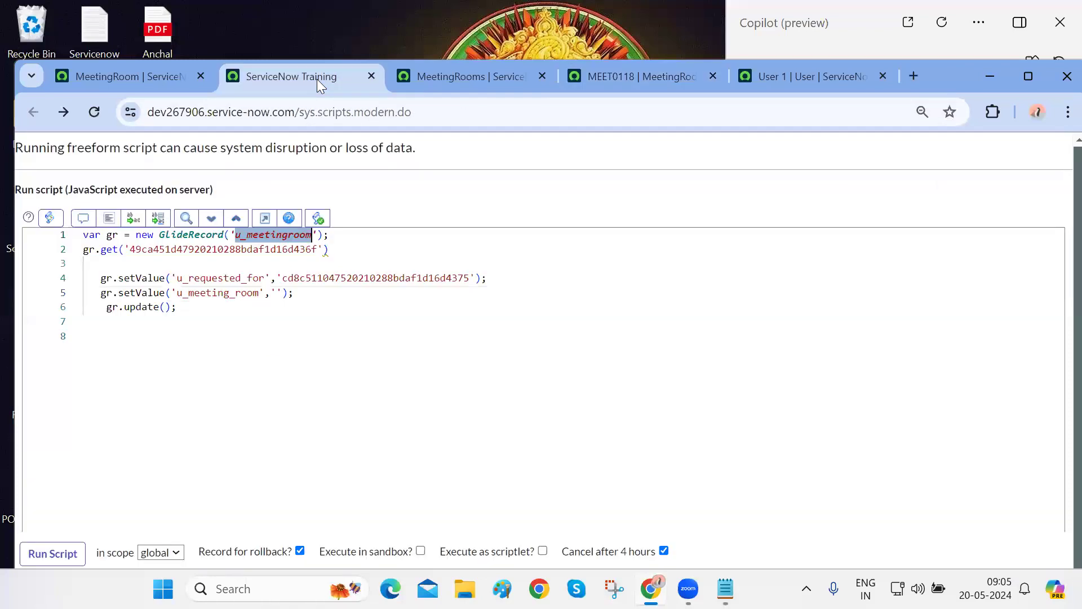
double_click(194, 278)
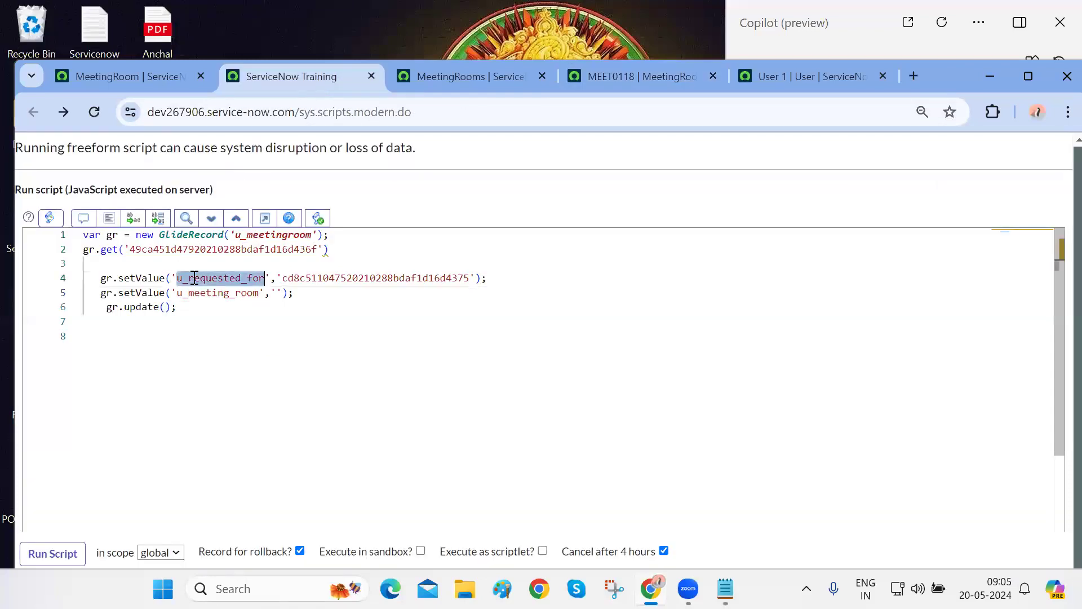
double_click(297, 277)
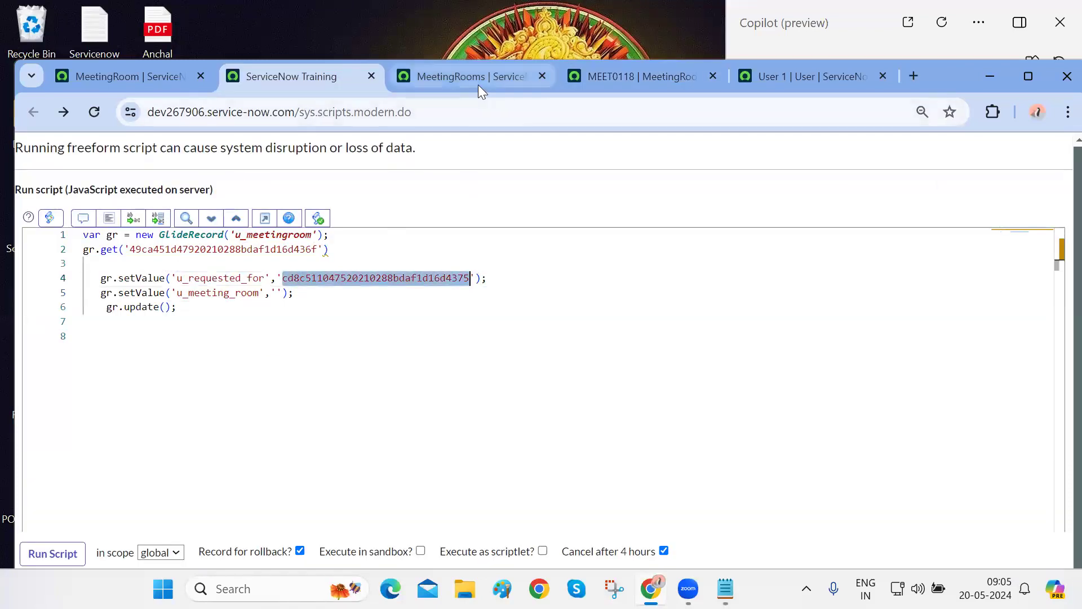
Reload the MEET0118 form to discard the unsaved Requested For change and compare its Meeting Room with the script's u_meeting_room line
left_click(613, 76)
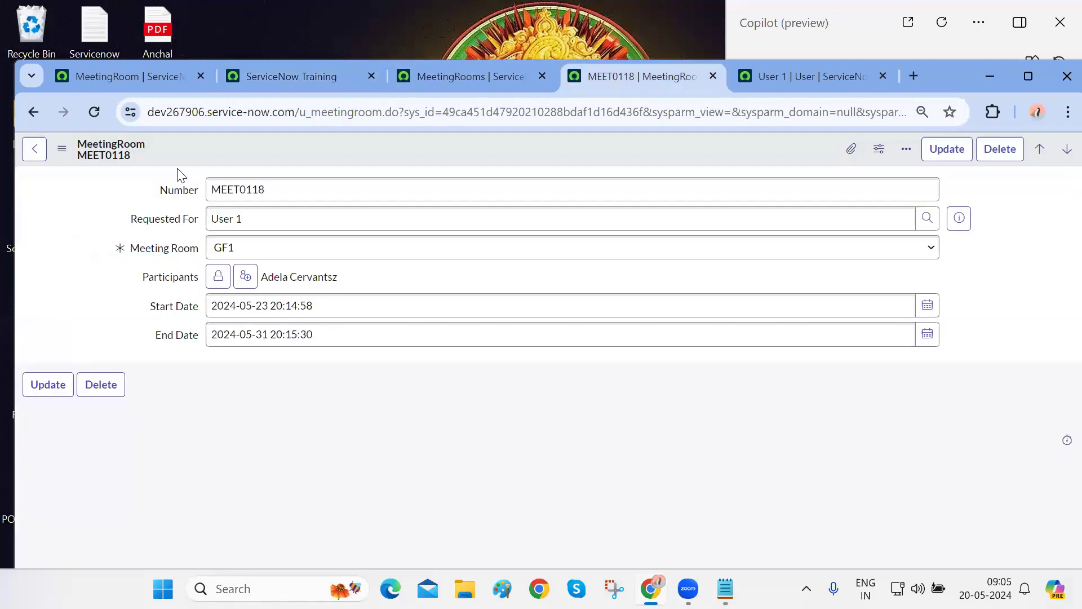
left_click(94, 112)
left_click(622, 219)
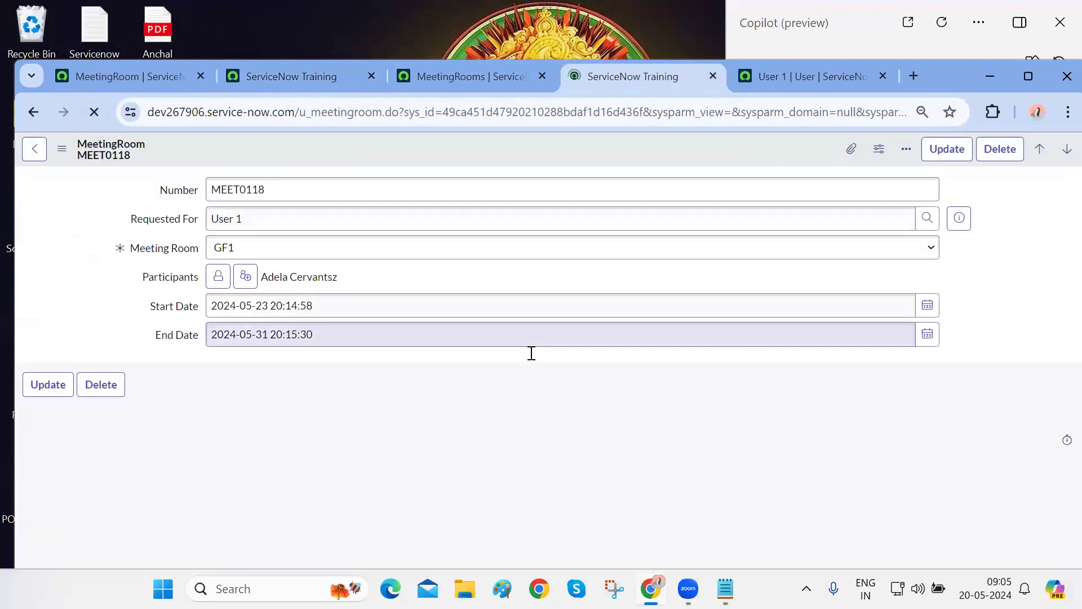
left_click(317, 78)
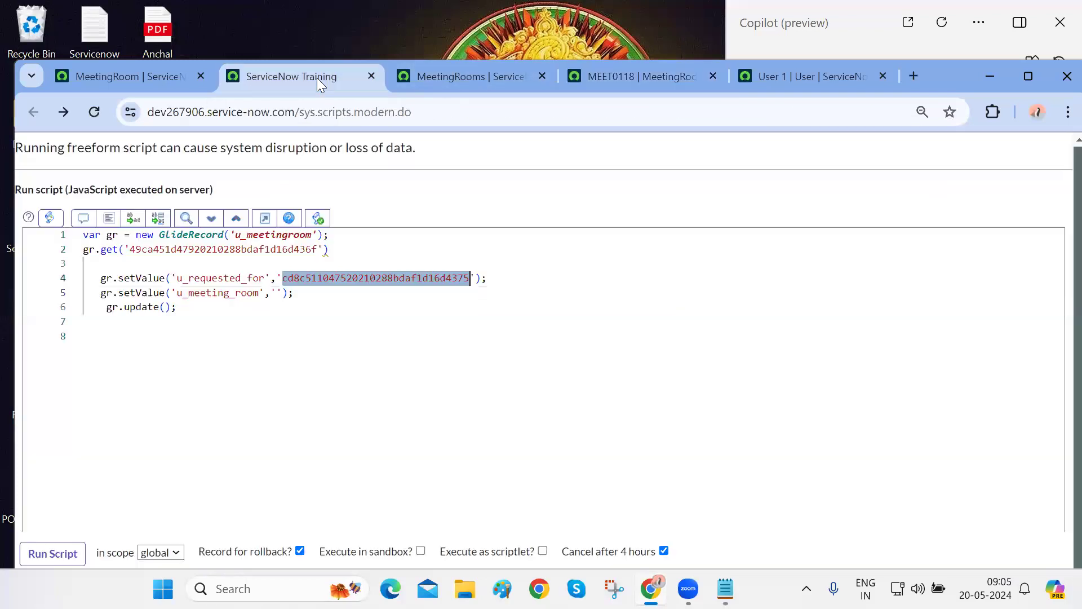
double_click(195, 293)
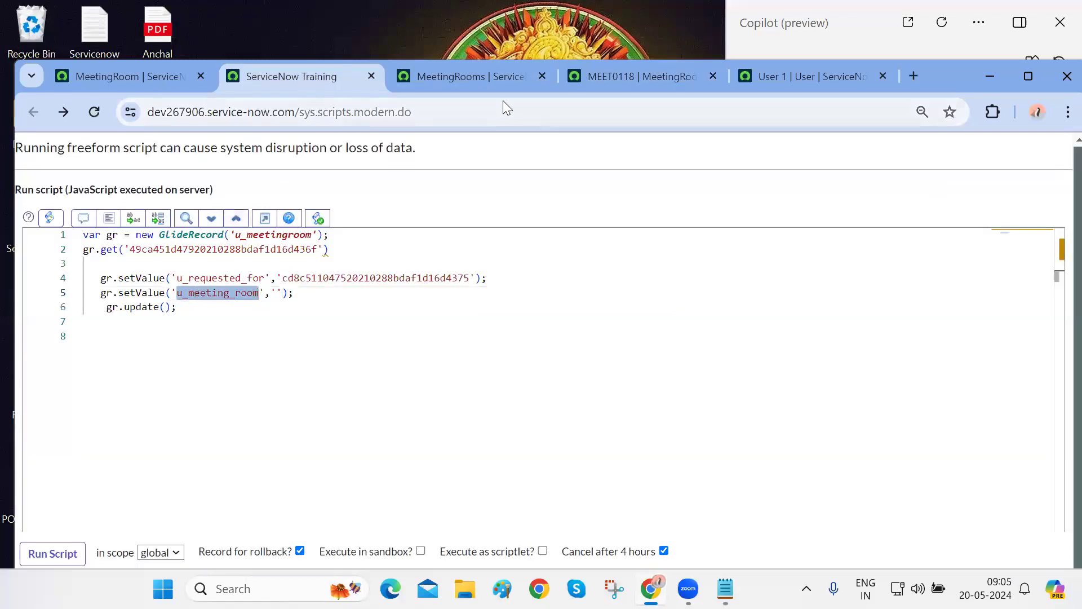
left_click(595, 82)
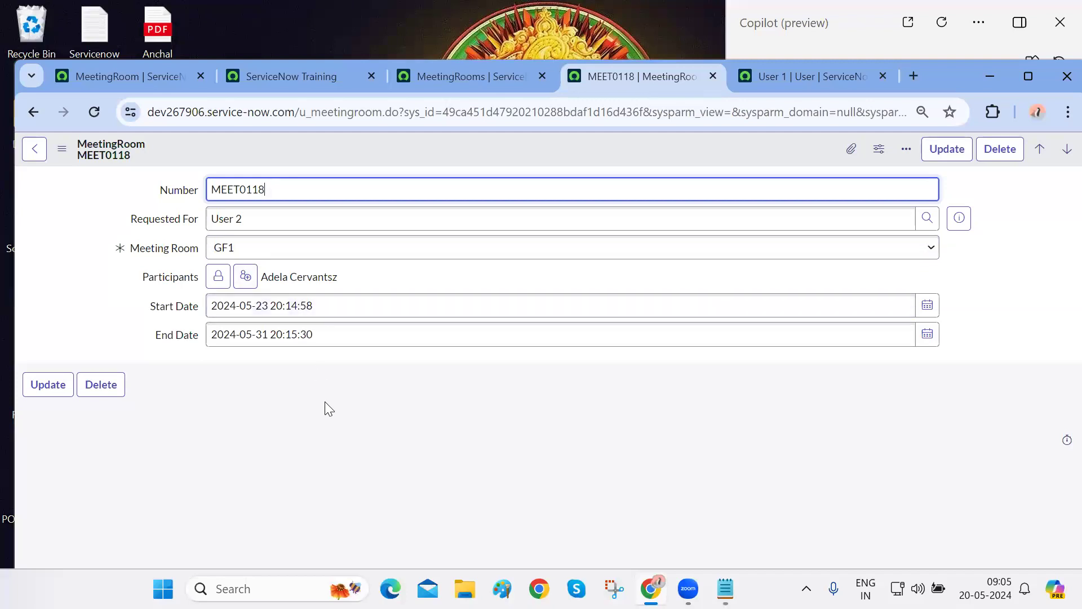
Delete the blank line above the first setValue call and run the background script
left_click(299, 80)
left_click(107, 267)
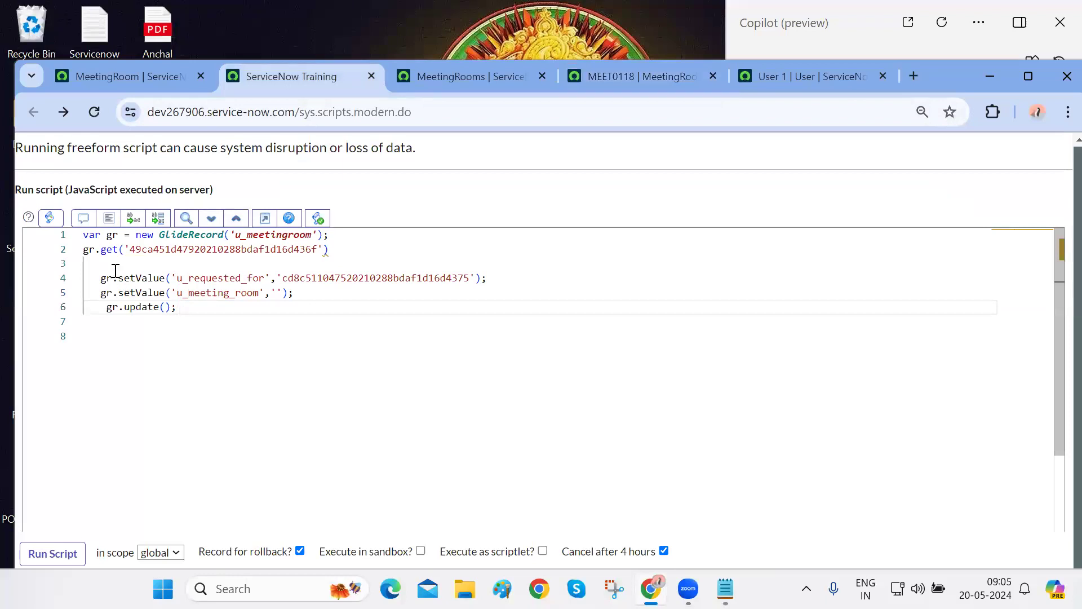
key("BackSpace")
left_click(228, 327)
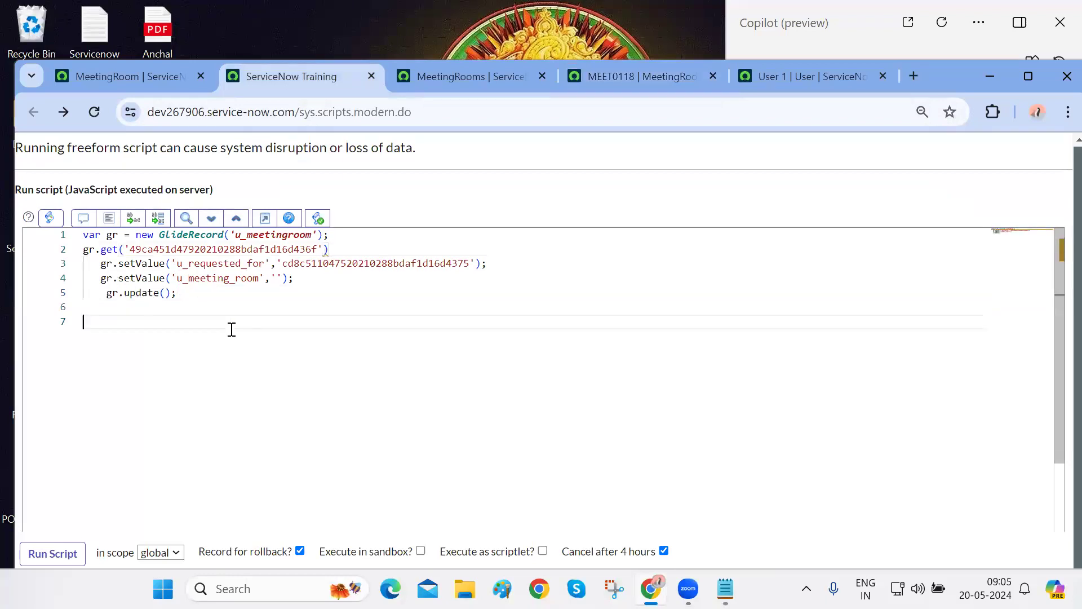
left_click(54, 554)
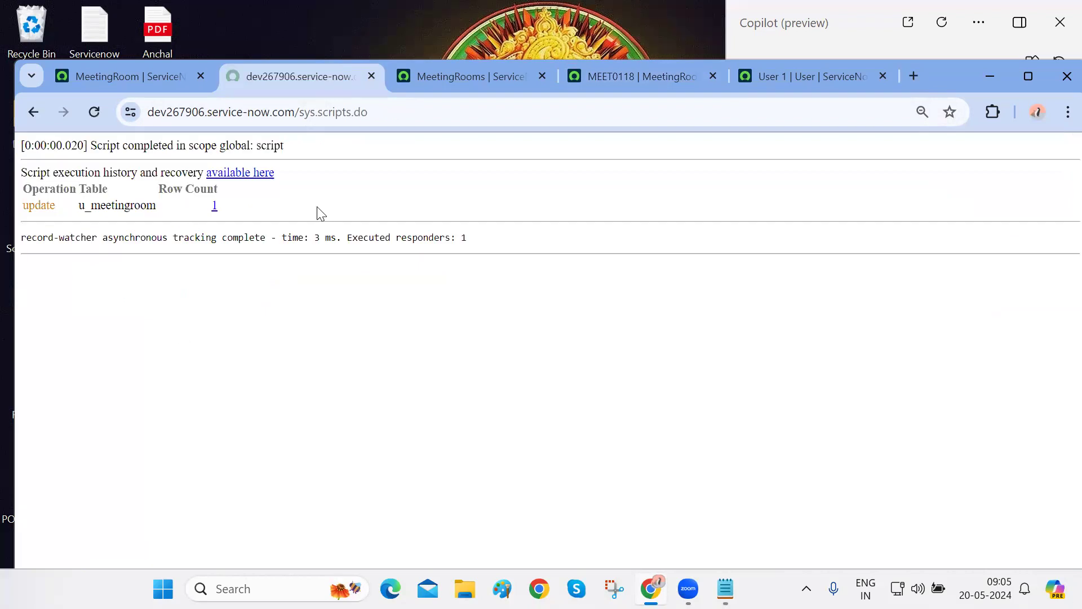
Return to the MEET0118 form, reload it and check the Requested For and Meeting Room values
left_click(629, 84)
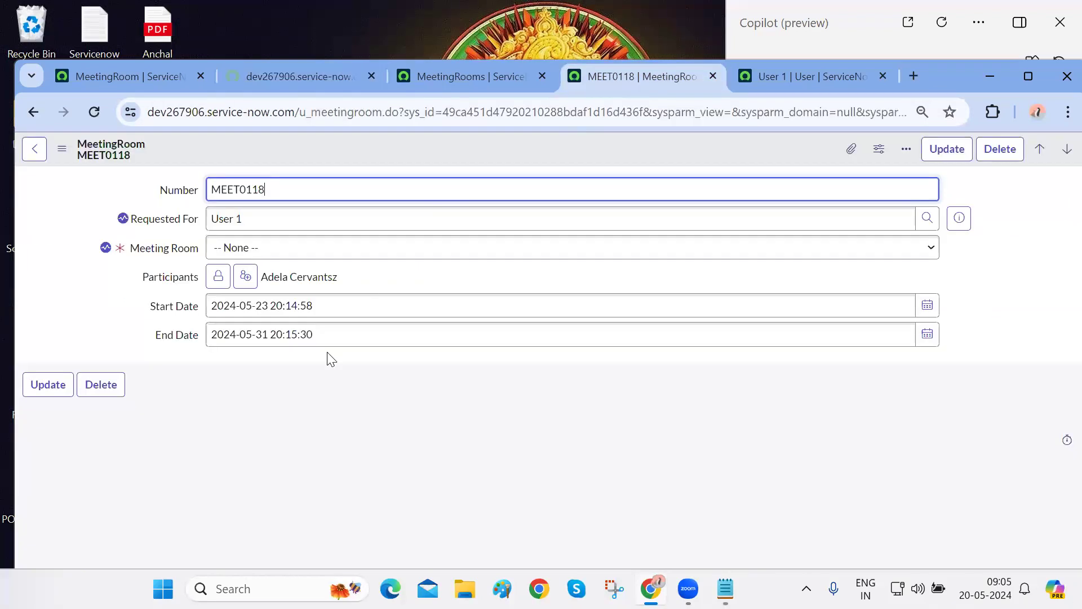
left_click(94, 114)
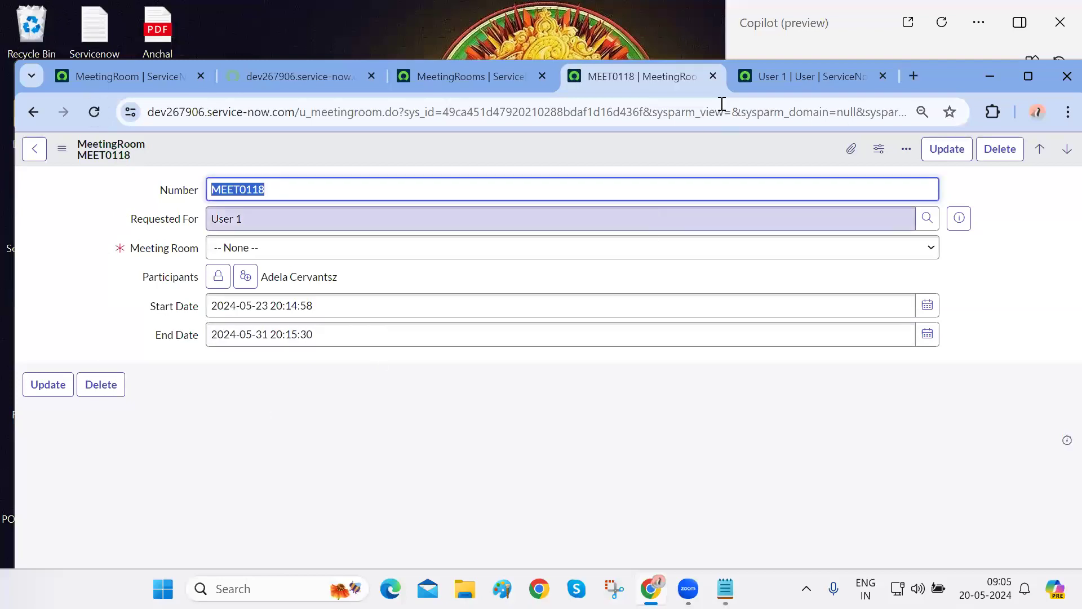
left_click(1027, 77)
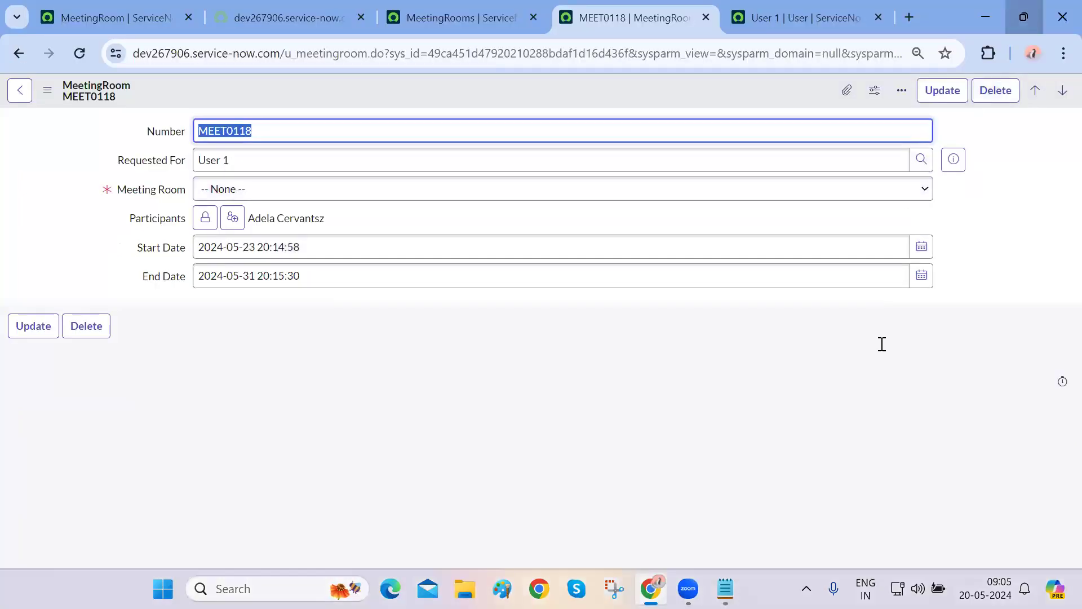
key("super+Down")
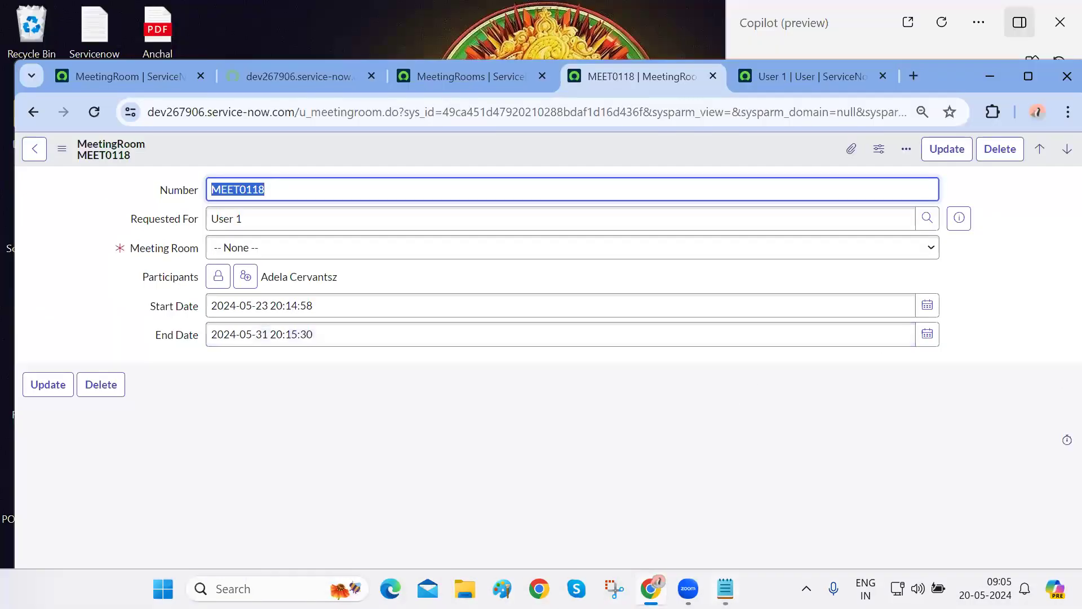
Switch to Notepad and review the Client Side and Server Side lines in the Base Table notes
left_click(725, 588)
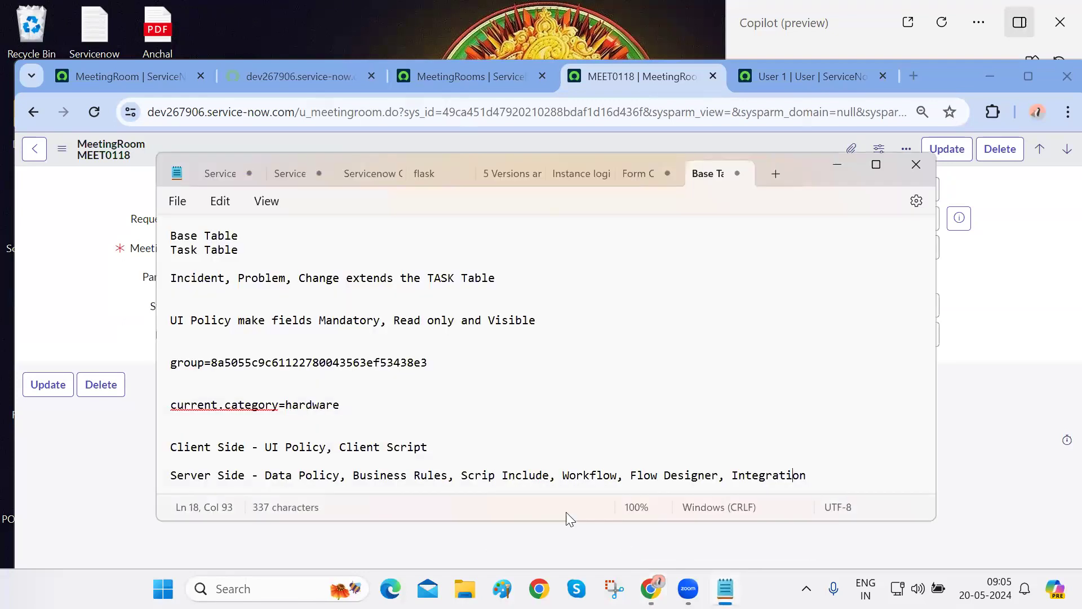
left_click(829, 461)
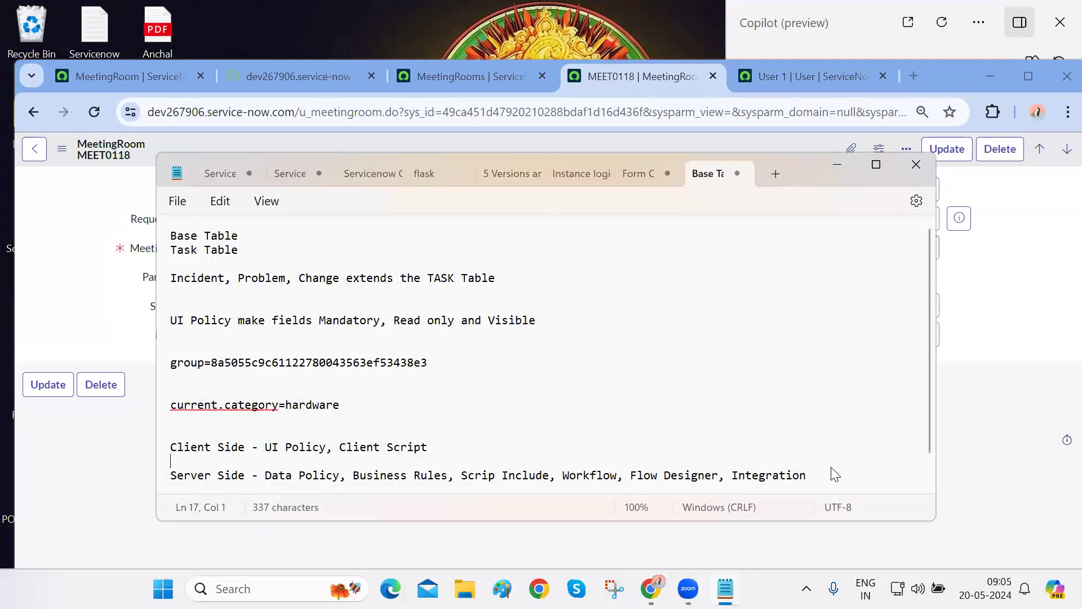
triple_click(822, 475)
double_click(821, 474)
left_click(486, 460)
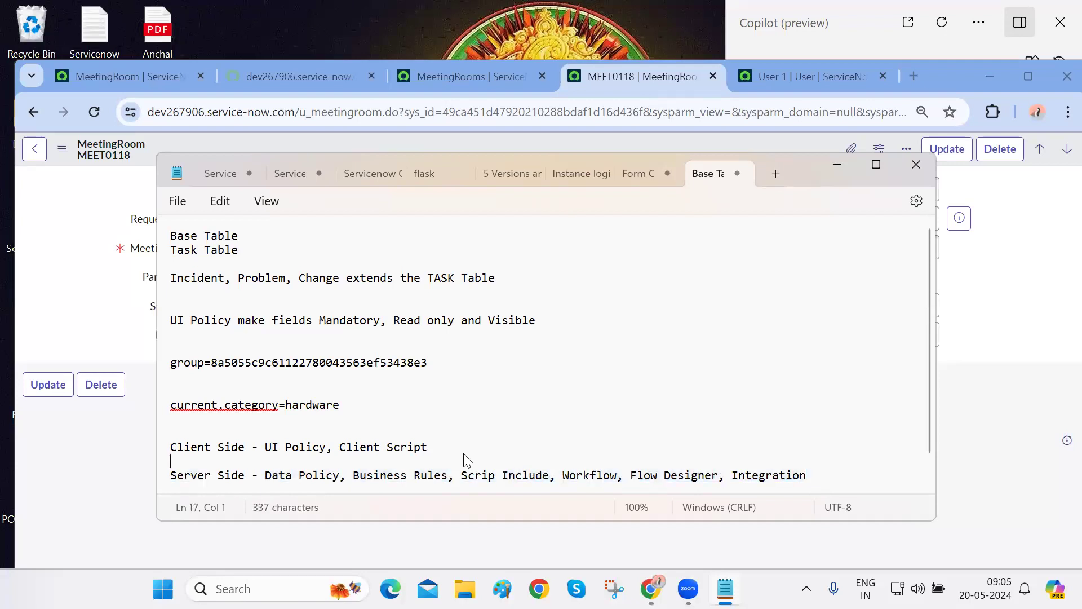
triple_click(428, 446)
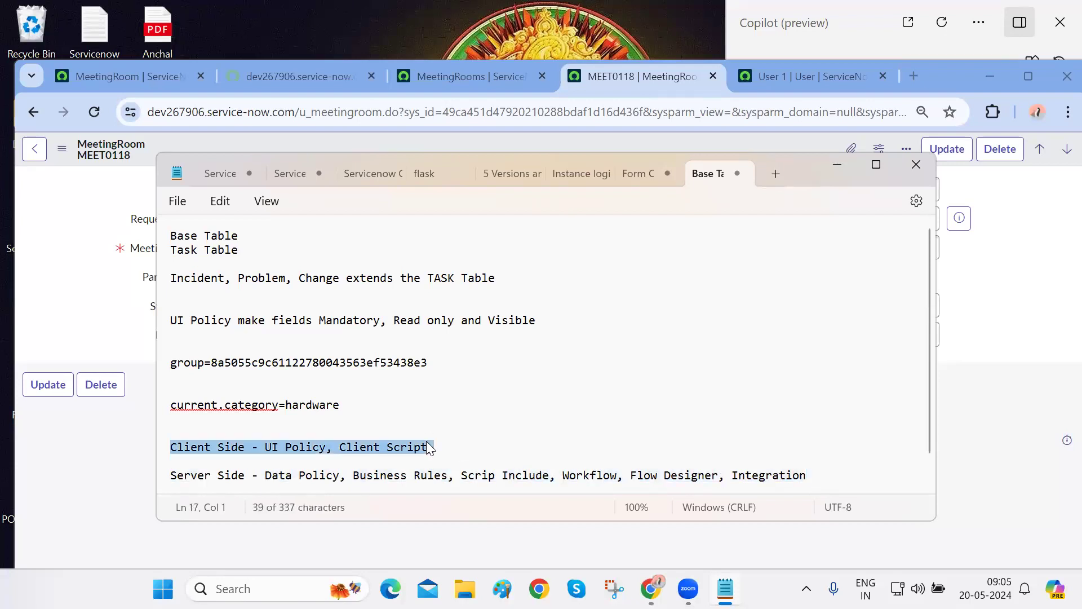
triple_click(304, 477)
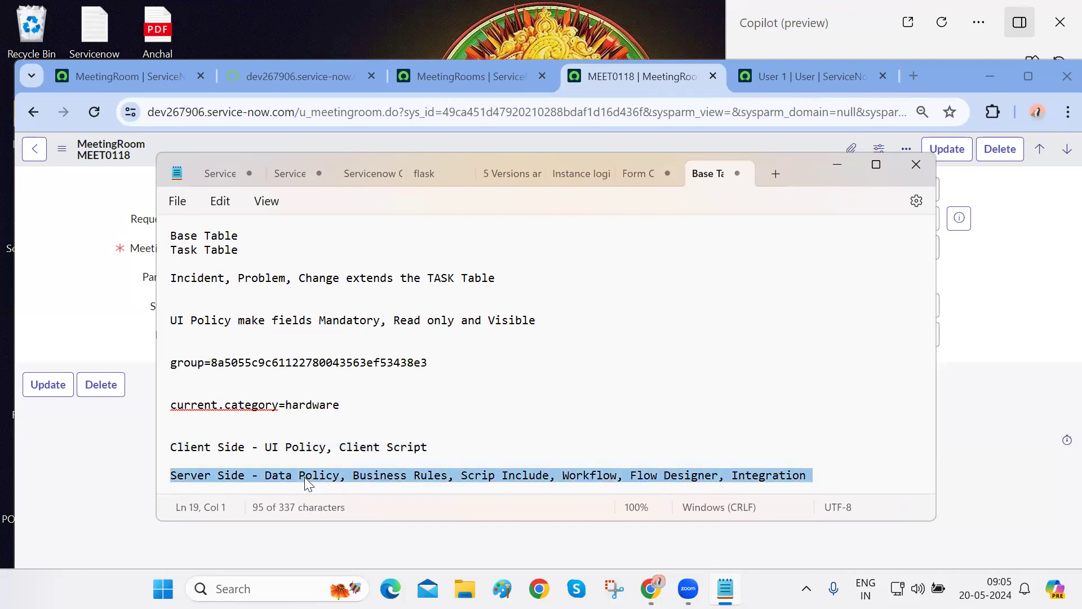
left_click(304, 477)
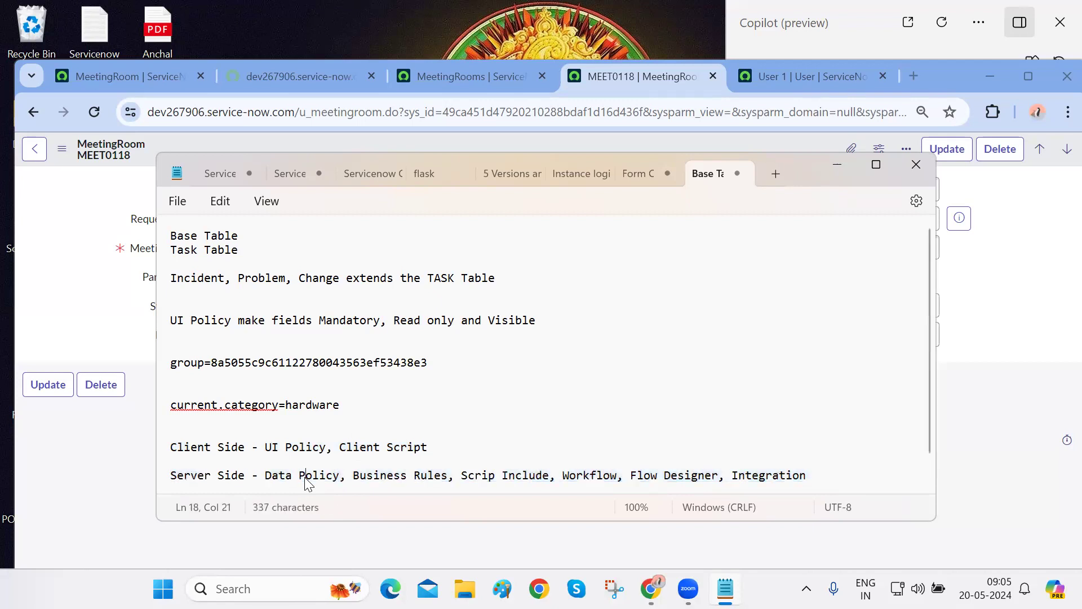
Minimize Notepad, return to the MEET0118 form in Chrome and examine the Start Date and End Date fields
left_click(836, 172)
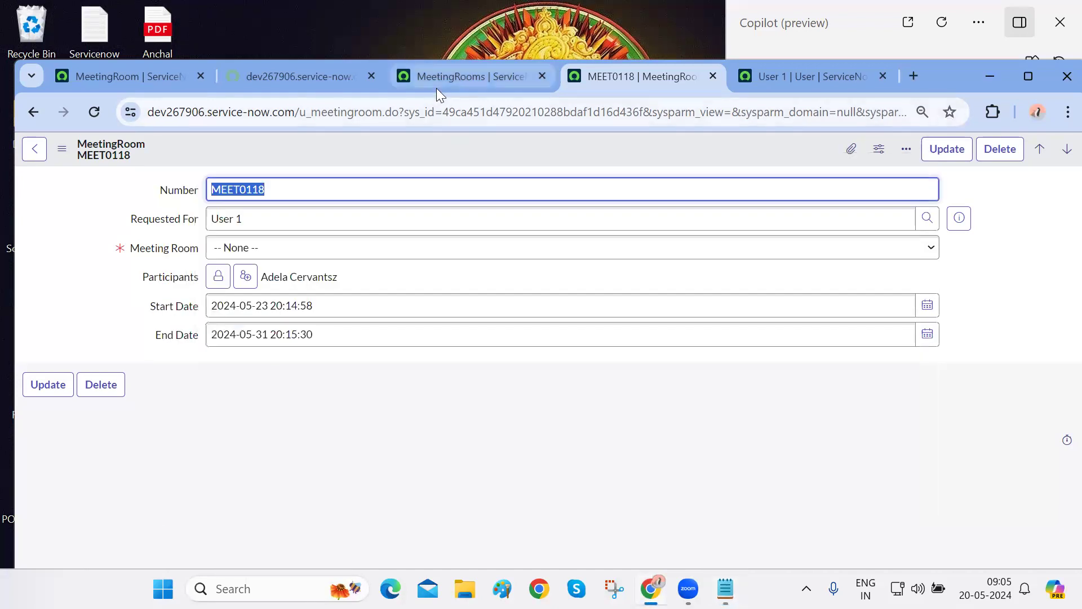
left_click(436, 85)
left_click(617, 82)
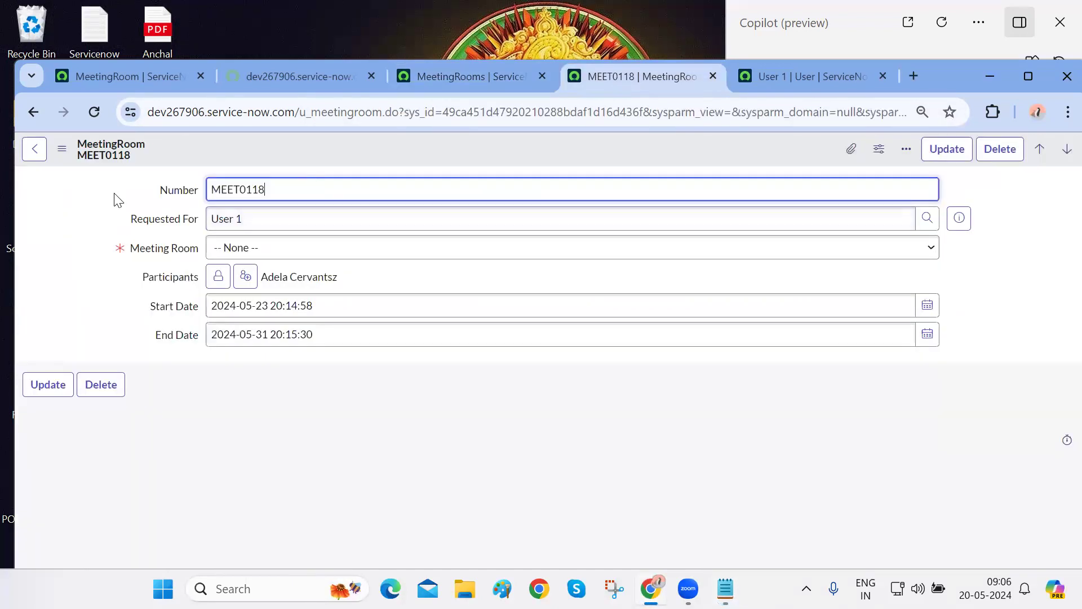
left_click_drag(209, 310, 231, 378)
double_click(152, 307)
left_click_drag(152, 309, 188, 348)
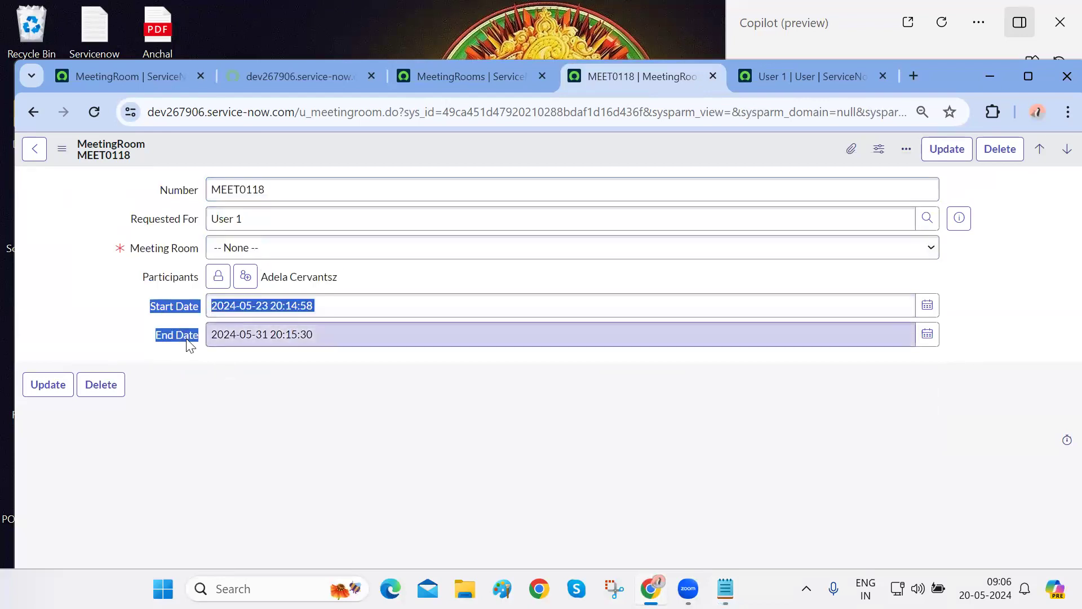
Examine the mandatory Meeting Room field on the MEET0118 form
left_click(227, 441)
left_click_drag(131, 248, 198, 249)
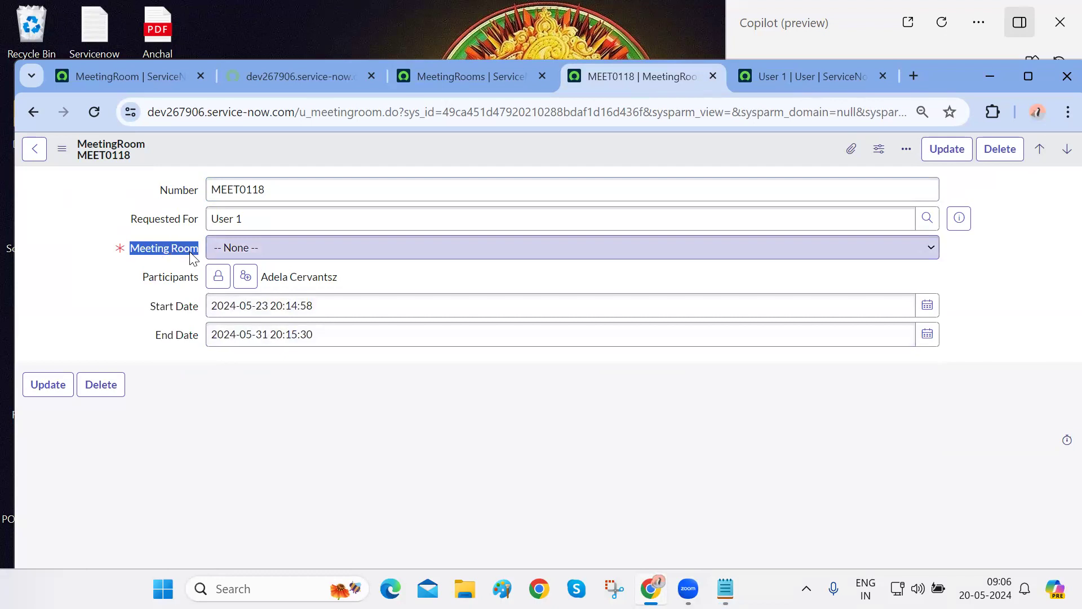
left_click(196, 402)
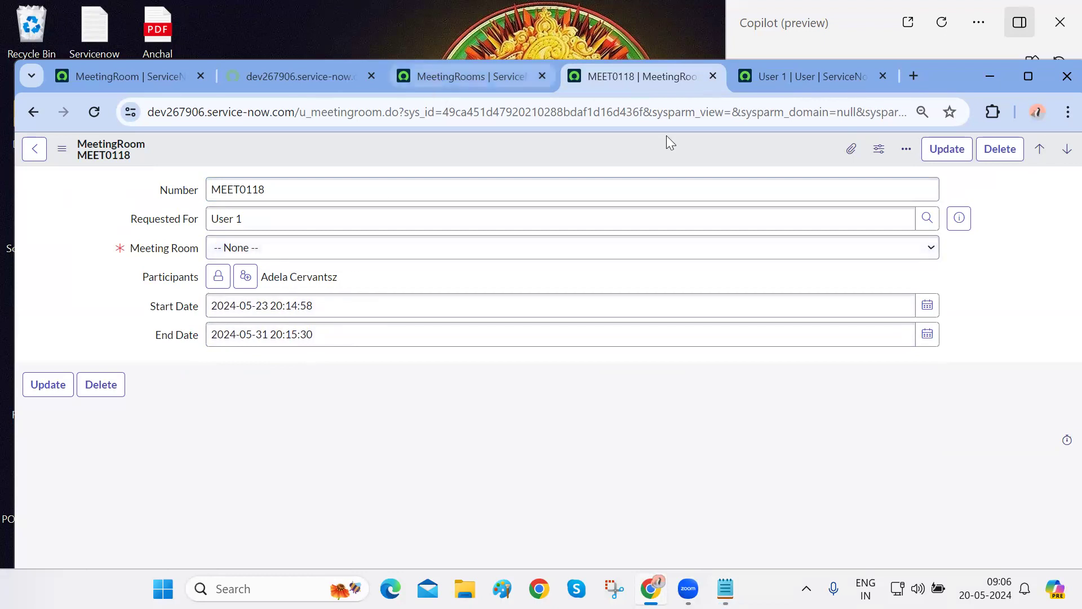
Switch to Notepad, reread the Client Side and Server Side lines in the Base Table notes, and minimize Notepad
left_click(725, 589)
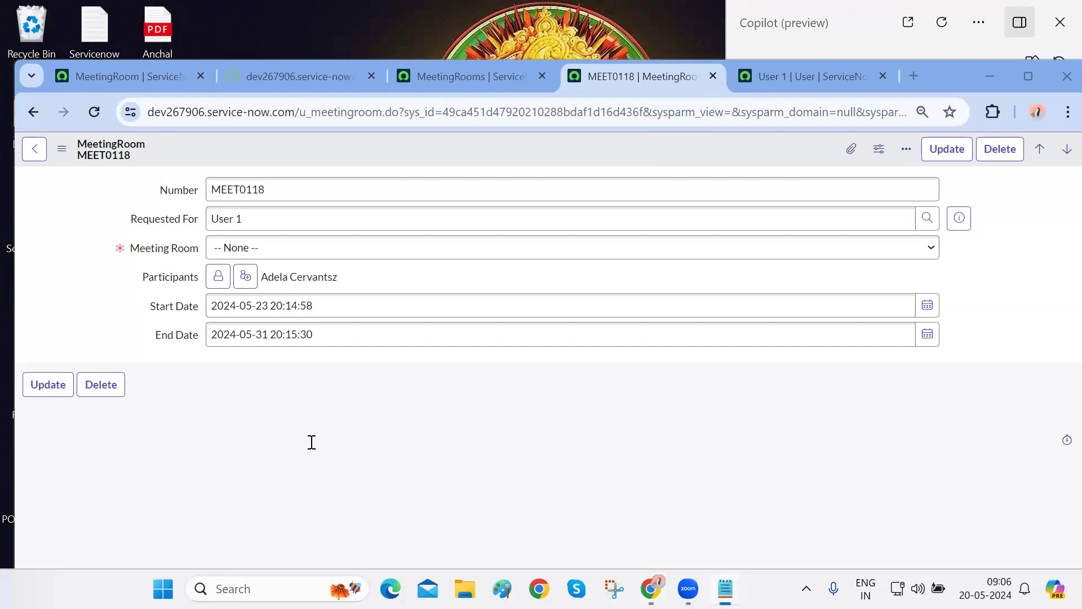
left_click_drag(191, 437, 530, 479)
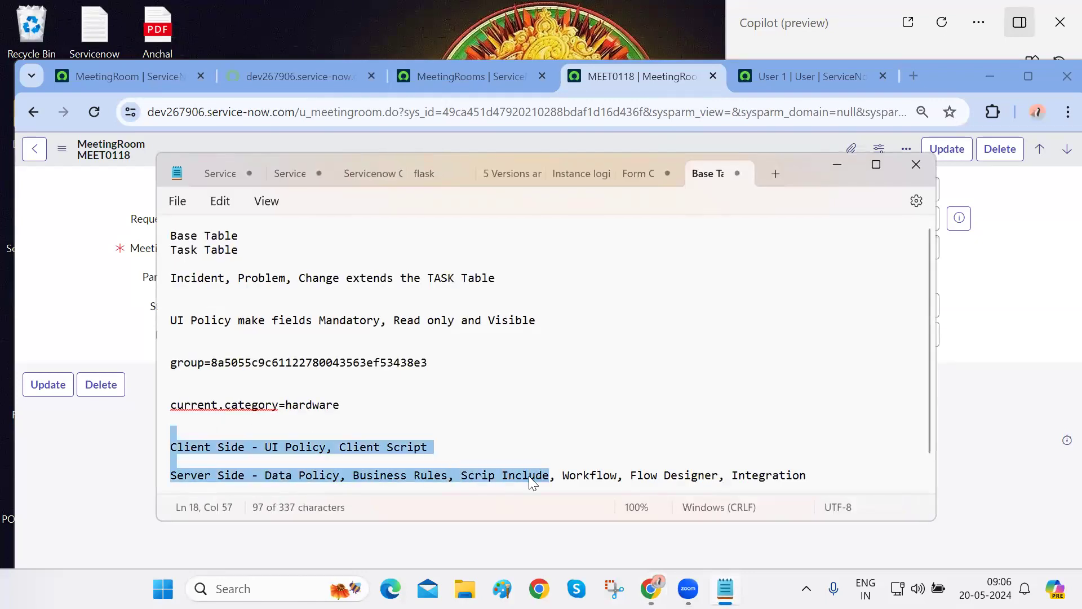
triple_click(617, 482)
left_click(837, 165)
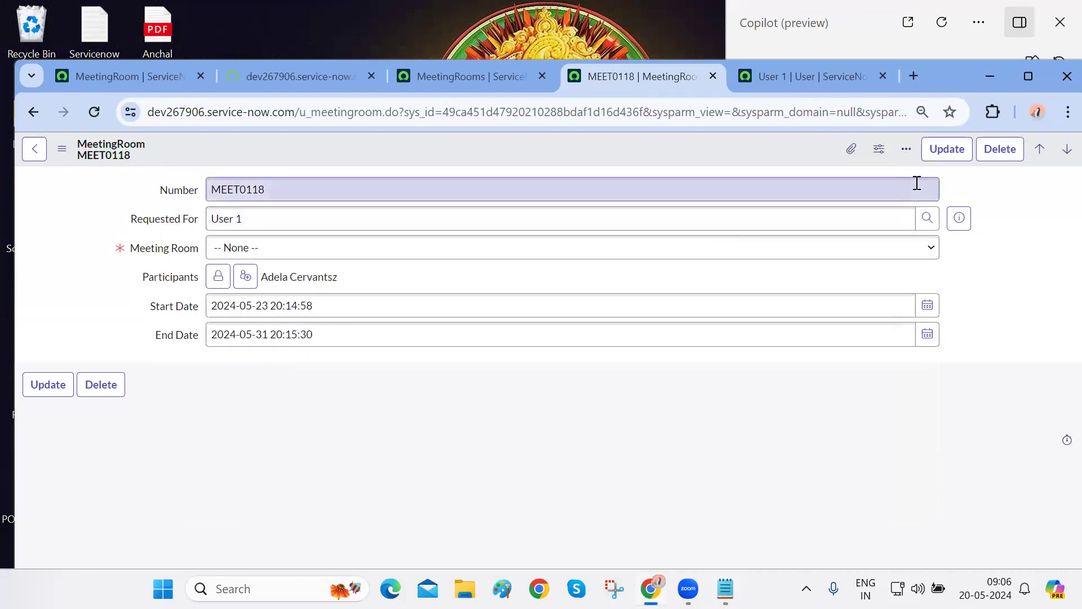
Maximize the Chrome window and recheck the Meeting Room field of MEET0118
left_click(1027, 75)
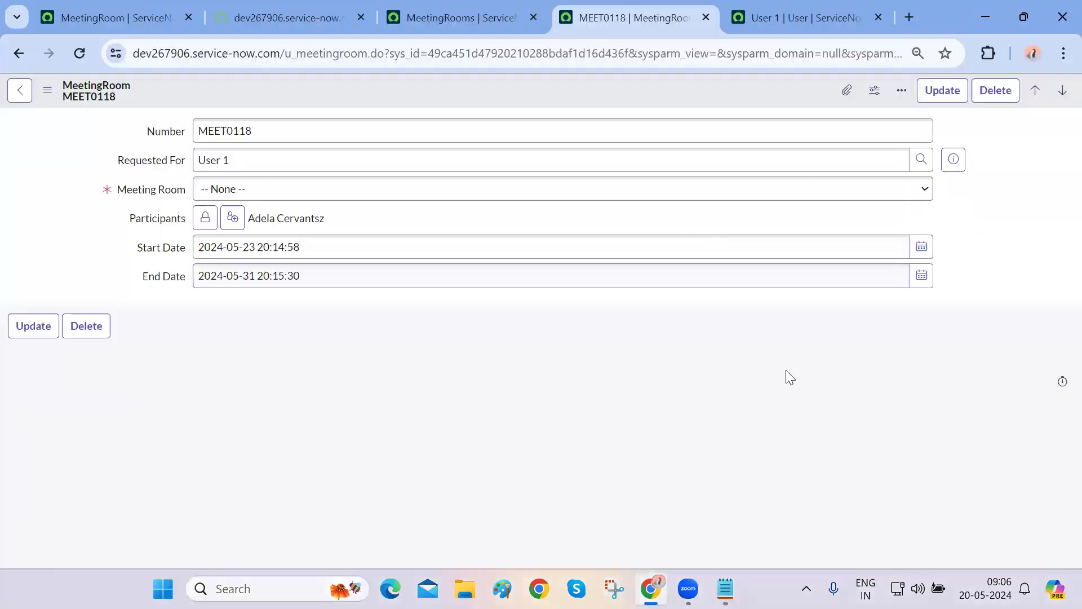
left_click_drag(118, 190, 185, 190)
left_click(210, 354)
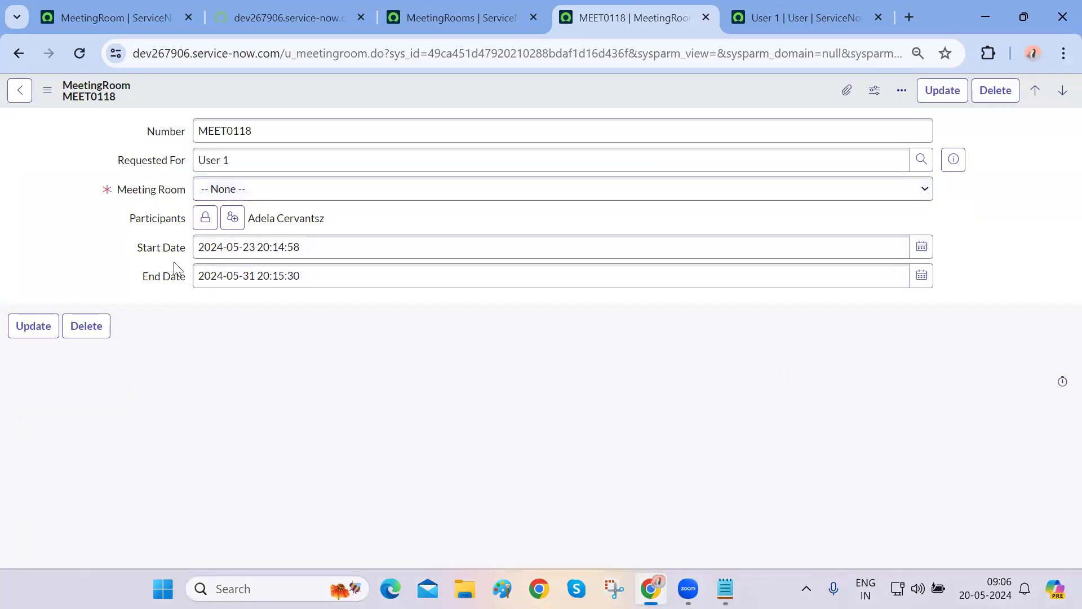
left_click_drag(119, 190, 185, 190)
left_click(192, 381)
Switch to the MeetingRoom record requested for User 2 and examine its Start Date and End Date fields
left_click(107, 14)
left_click(145, 95)
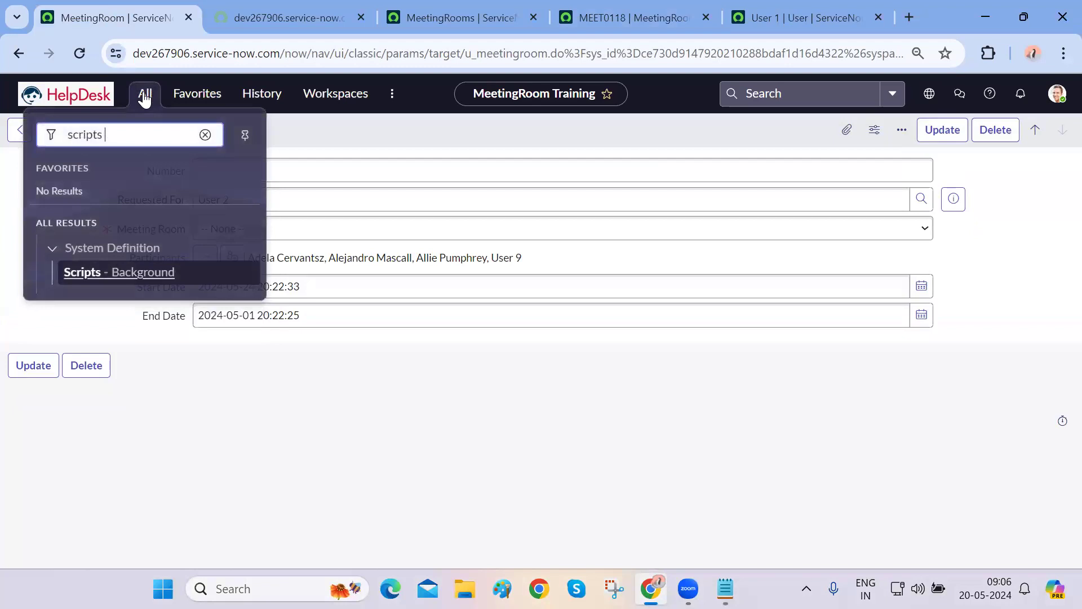
left_click(611, 456)
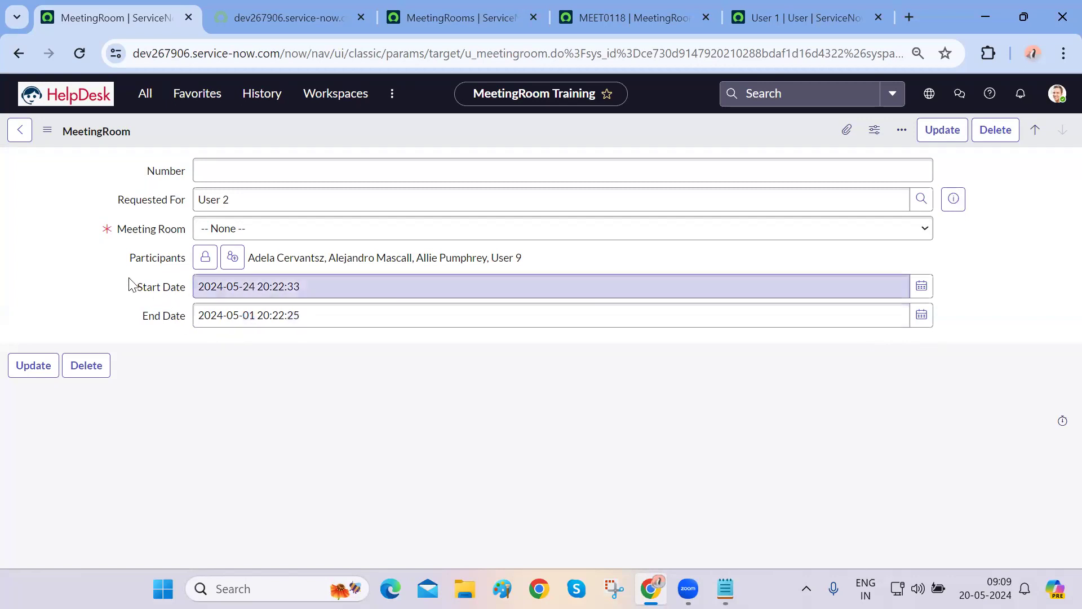
left_click_drag(133, 287, 178, 356)
left_click(181, 329)
left_click(178, 359)
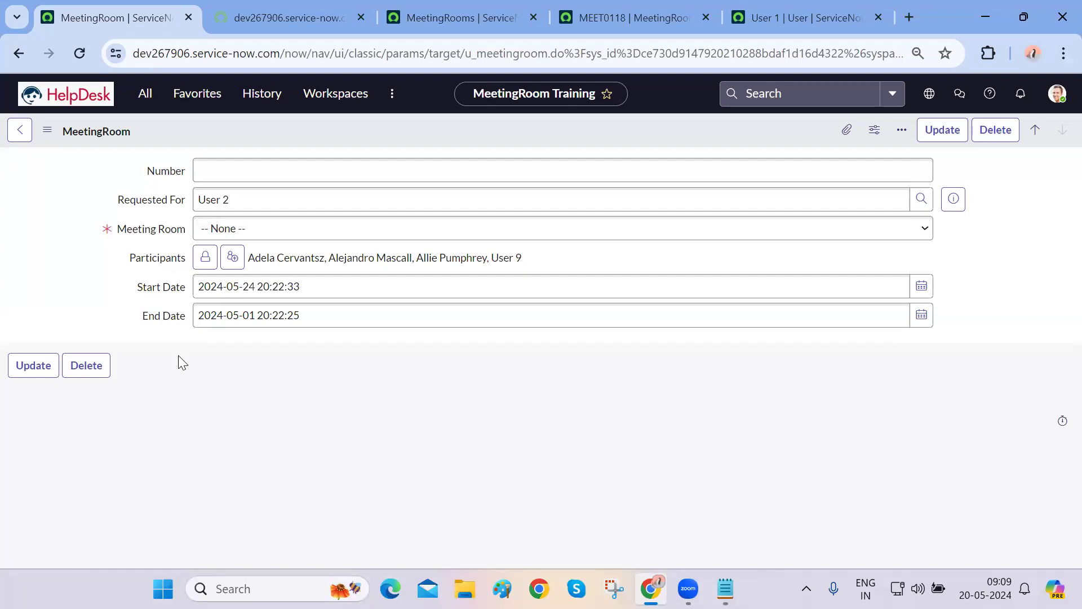
left_click(145, 95)
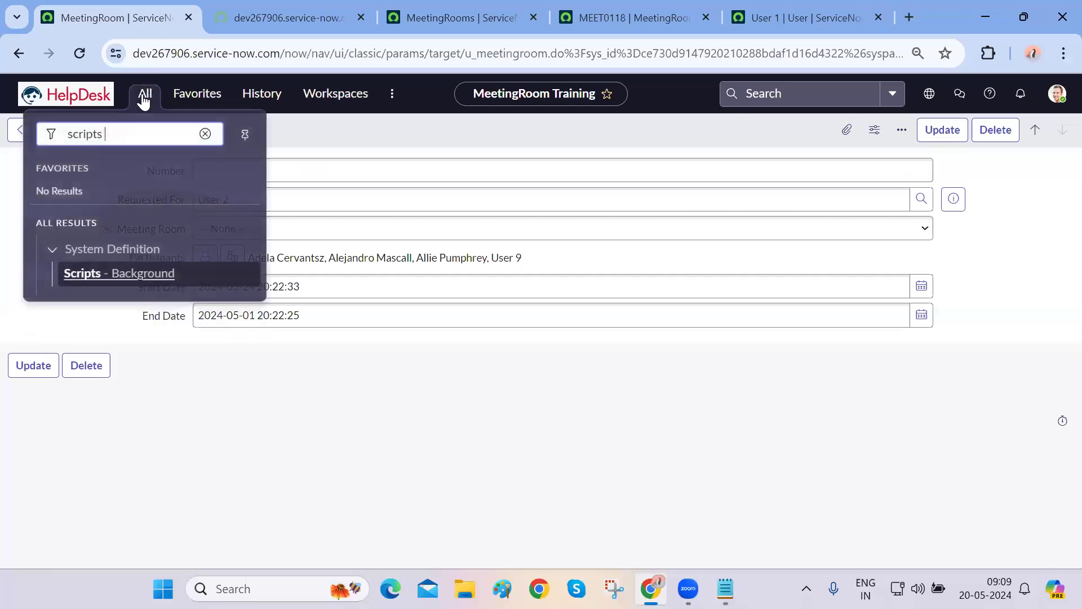
Search the web for nowlearning in a new browser tab, look over the results and close that tab
key("ctrl+t")
type("n")
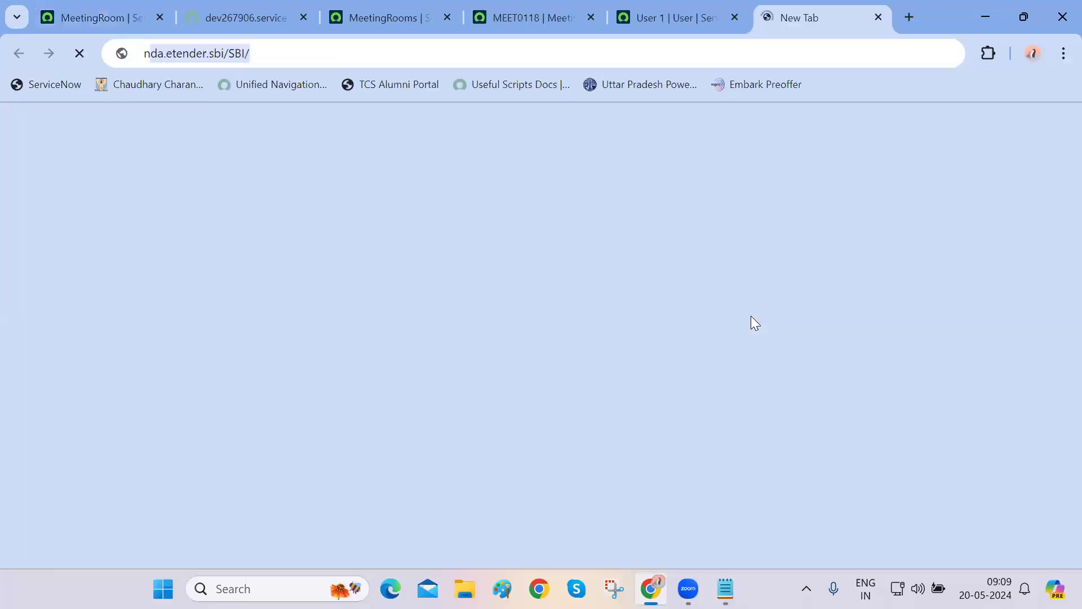
type("owlearning")
key("Return")
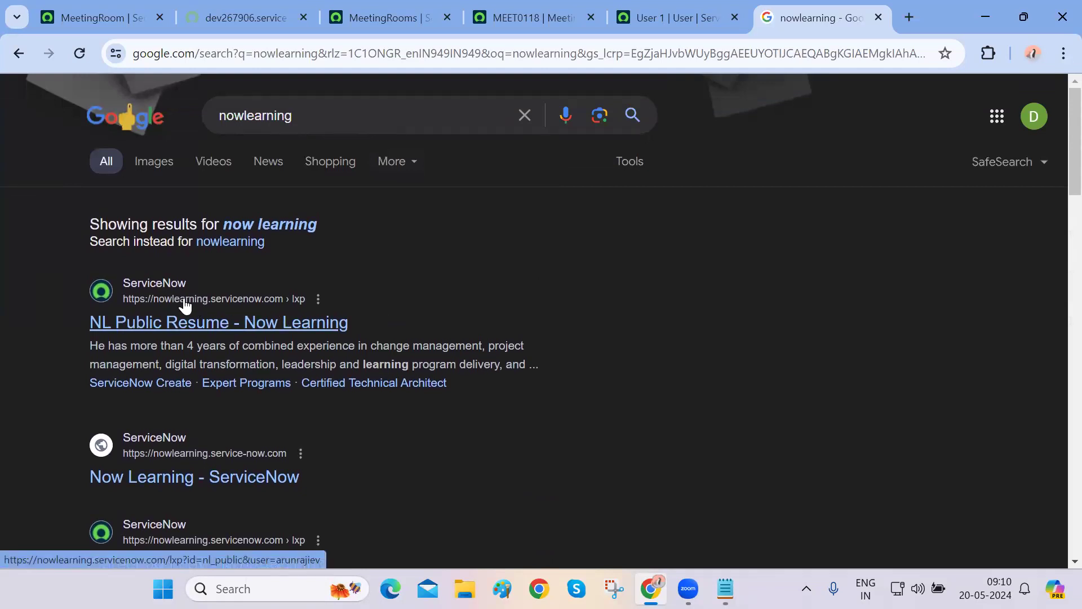
key("ctrl+w")
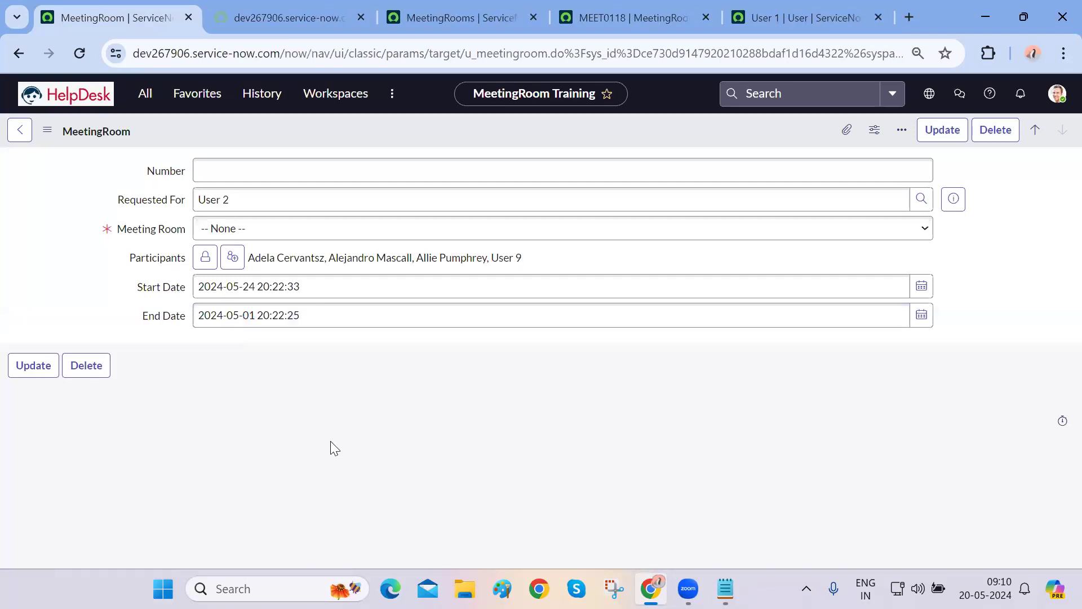